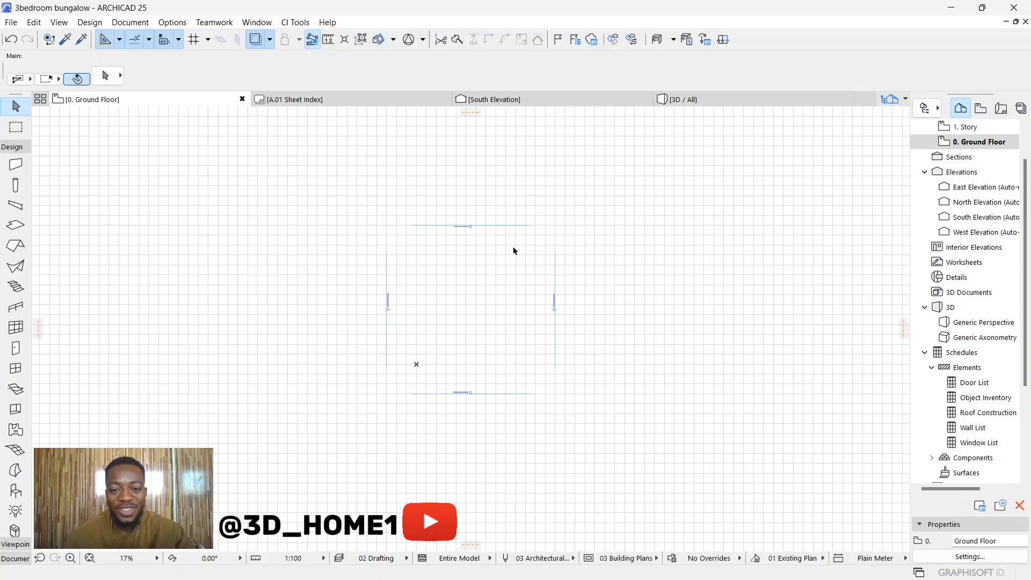
Switch to AutoCAD and examine the bungalow floor plan and the surrounding drawings in NEW WORLD.dwg
{"action": "scroll", "coordinate": [514, 251], "scroll_direction": "down", "scroll_amount": 2}
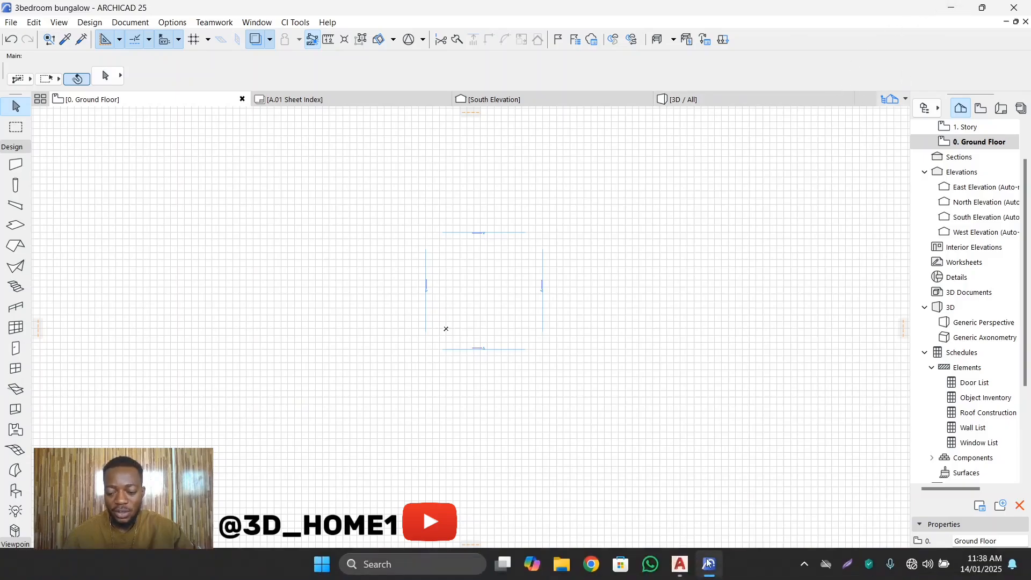
{"action": "left_click", "coordinate": [680, 565]}
{"action": "scroll", "coordinate": [475, 361], "scroll_direction": "down", "scroll_amount": 8}
{"action": "scroll", "coordinate": [491, 275], "scroll_direction": "up", "scroll_amount": 2}
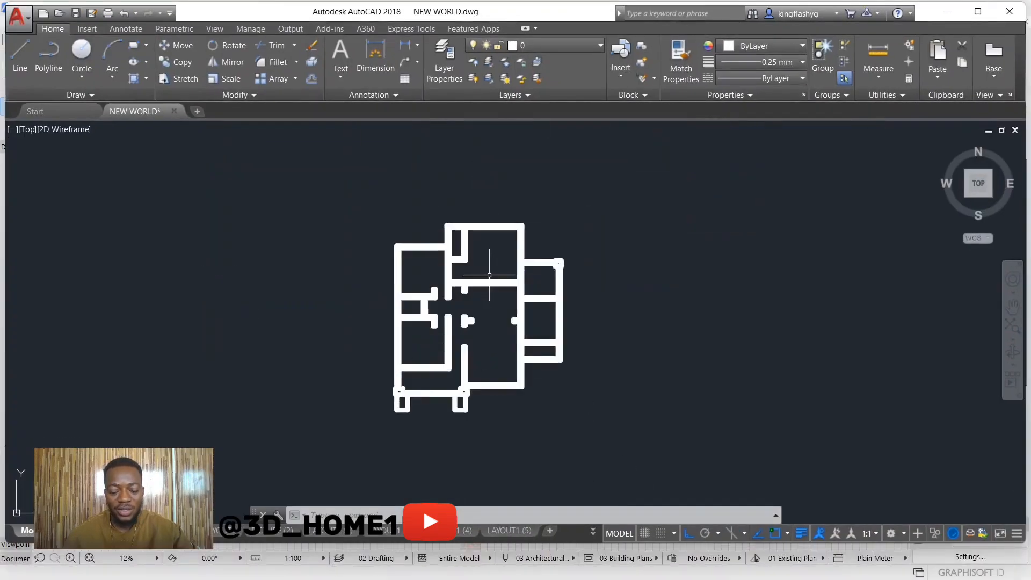
{"action": "scroll", "coordinate": [490, 275], "scroll_direction": "up", "scroll_amount": 4}
{"action": "scroll", "coordinate": [489, 274], "scroll_direction": "down", "scroll_amount": 4}
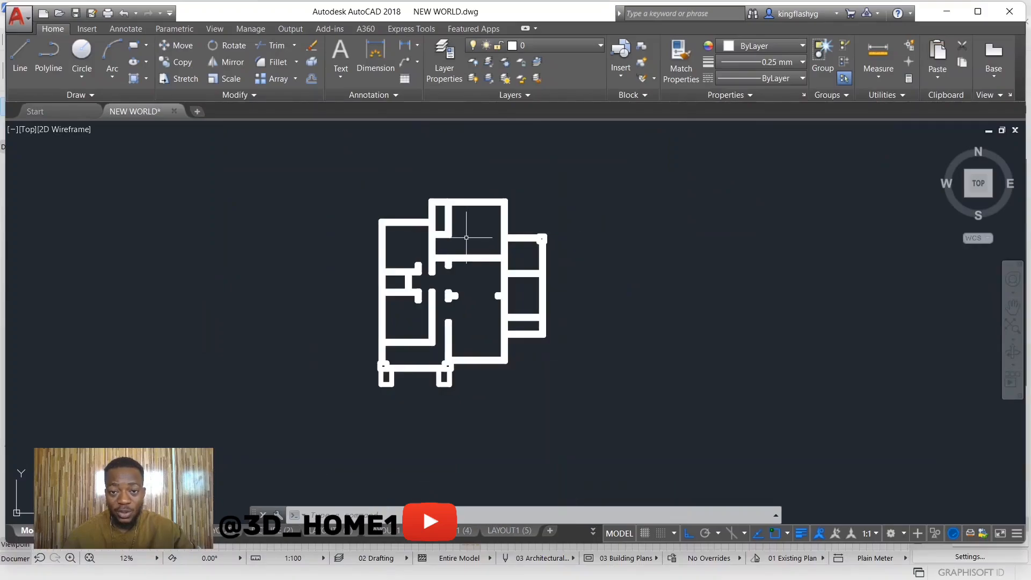
{"action": "scroll", "coordinate": [452, 293], "scroll_direction": "down", "scroll_amount": 10}
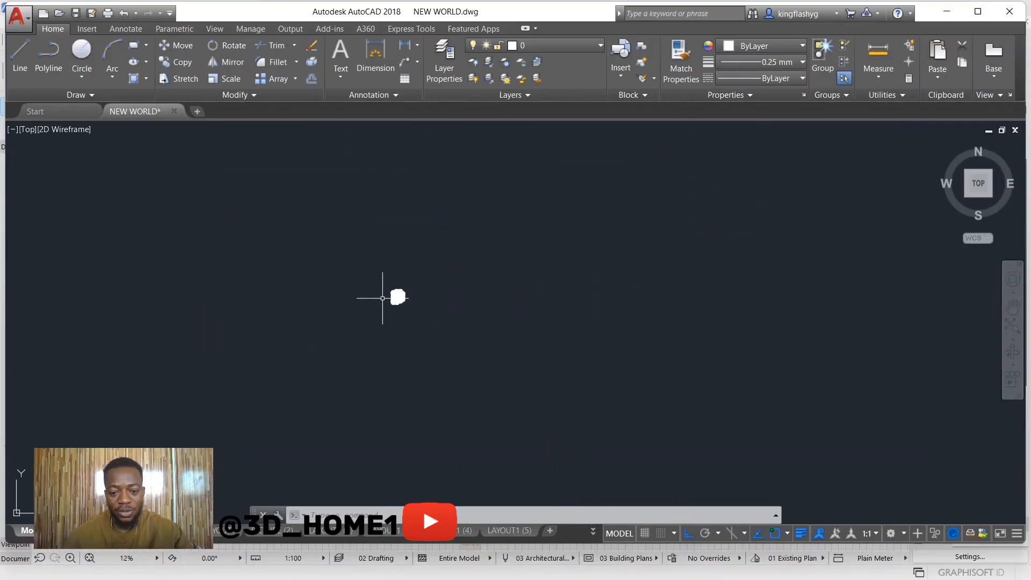
{"action": "scroll", "coordinate": [383, 296], "scroll_direction": "down", "scroll_amount": 3}
{"action": "scroll", "coordinate": [386, 295], "scroll_direction": "up", "scroll_amount": 3}
{"action": "scroll", "coordinate": [385, 295], "scroll_direction": "down", "scroll_amount": 2}
{"action": "scroll", "coordinate": [388, 309], "scroll_direction": "up", "scroll_amount": 2}
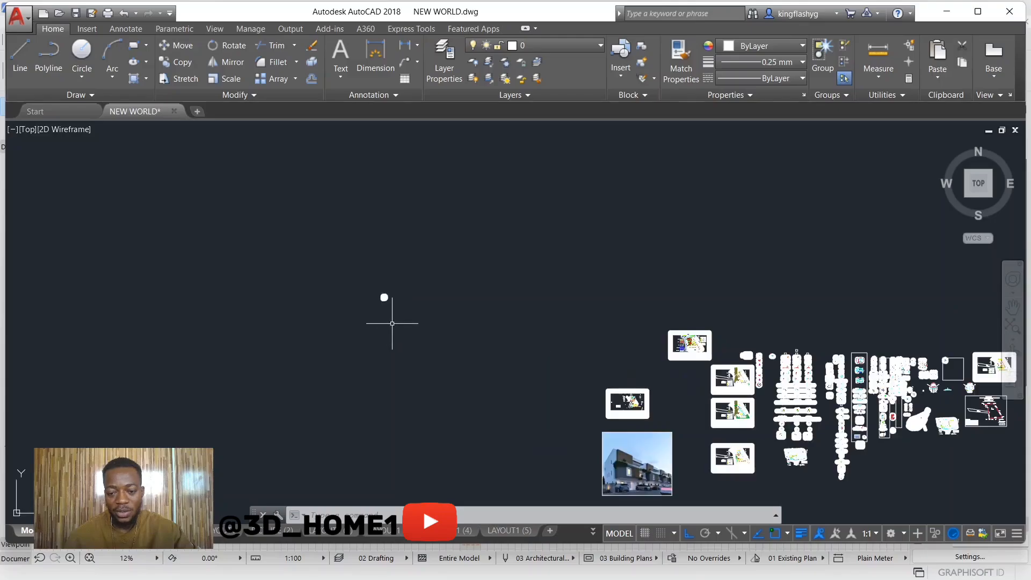
{"action": "scroll", "coordinate": [392, 324], "scroll_direction": "up", "scroll_amount": 7}
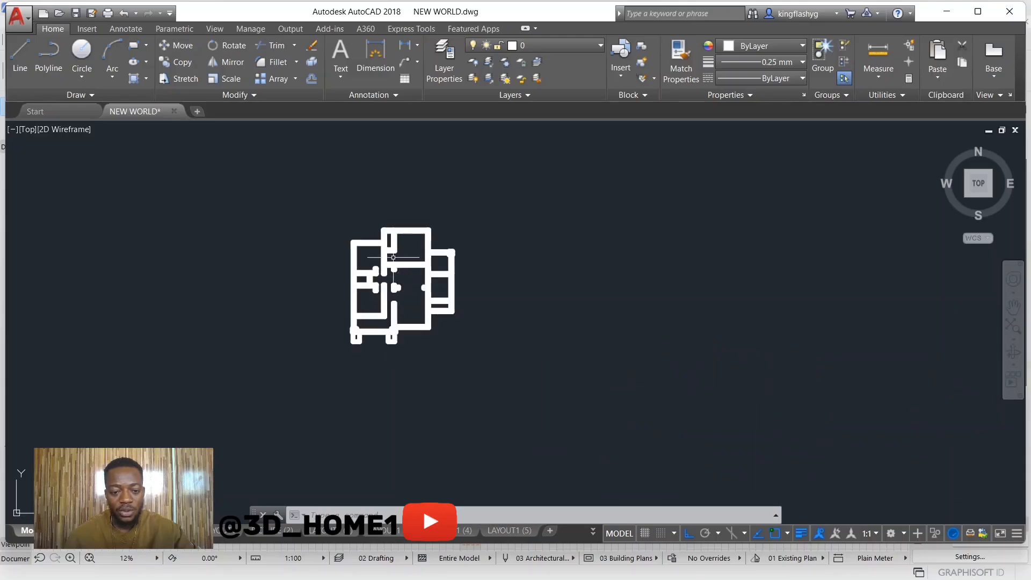
{"action": "scroll", "coordinate": [393, 257], "scroll_direction": "up", "scroll_amount": 2}
{"action": "scroll", "coordinate": [349, 281], "scroll_direction": "up", "scroll_amount": 2}
{"action": "scroll", "coordinate": [446, 267], "scroll_direction": "down", "scroll_amount": 2}
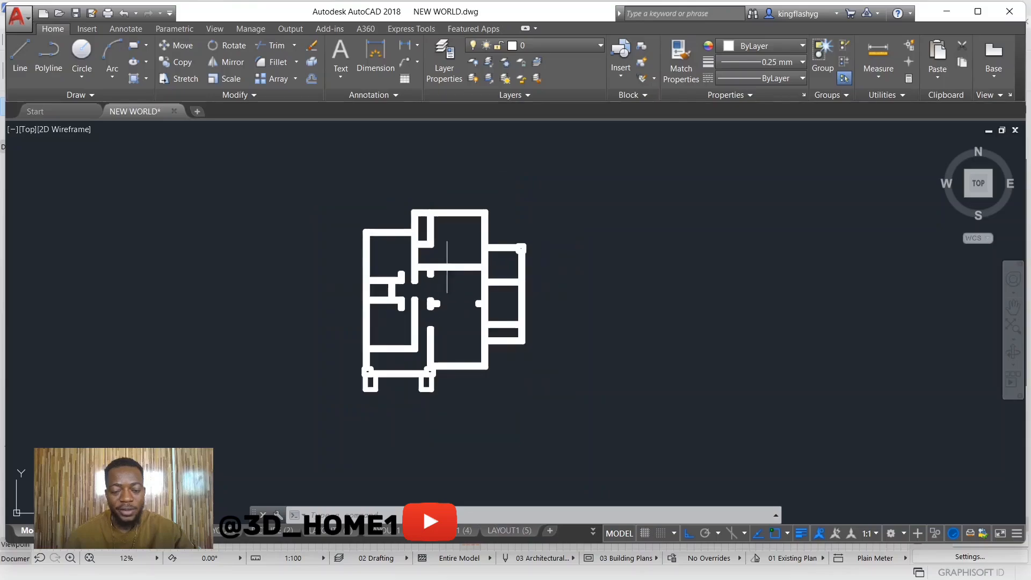
Write the entire floor plan out with Write Block to the file "new block" in Documents, with millimeters as insert units
{"action": "left_click", "coordinate": [290, 149]}
{"action": "left_click", "coordinate": [680, 493]}
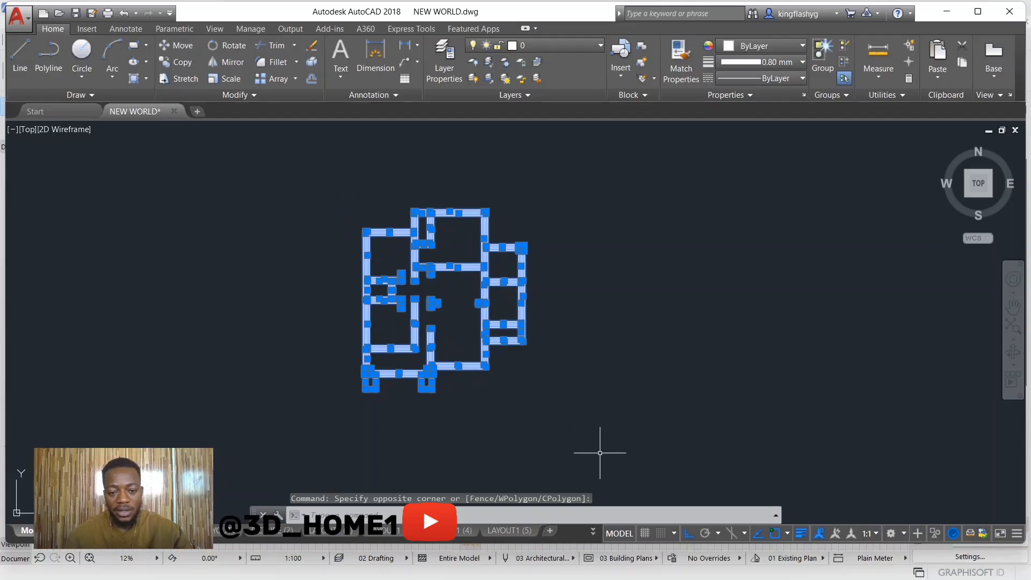
{"action": "type", "text": "W"}
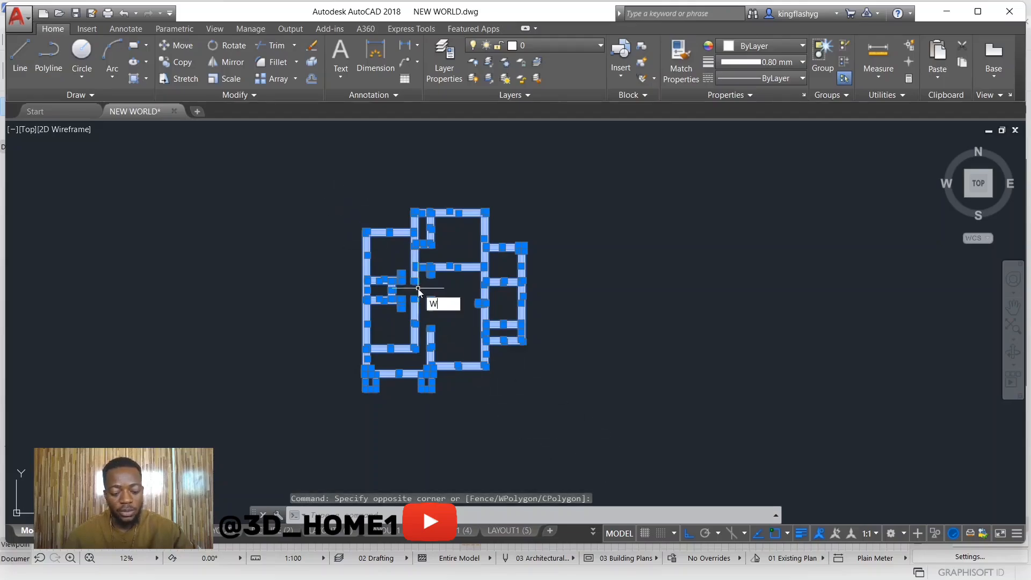
{"action": "key", "text": "Return"}
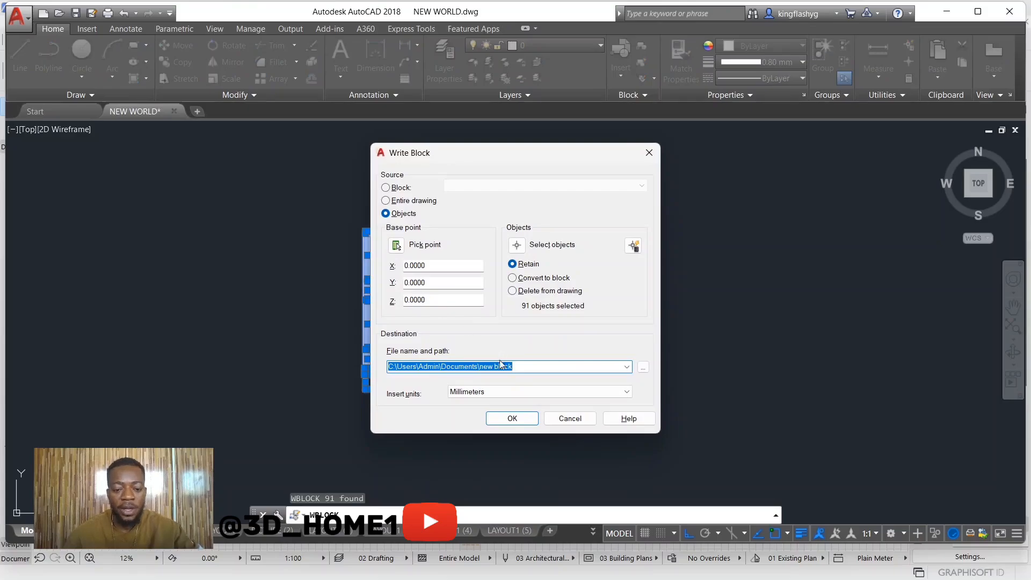
{"action": "left_click", "coordinate": [474, 392]}
{"action": "left_click", "coordinate": [493, 238]}
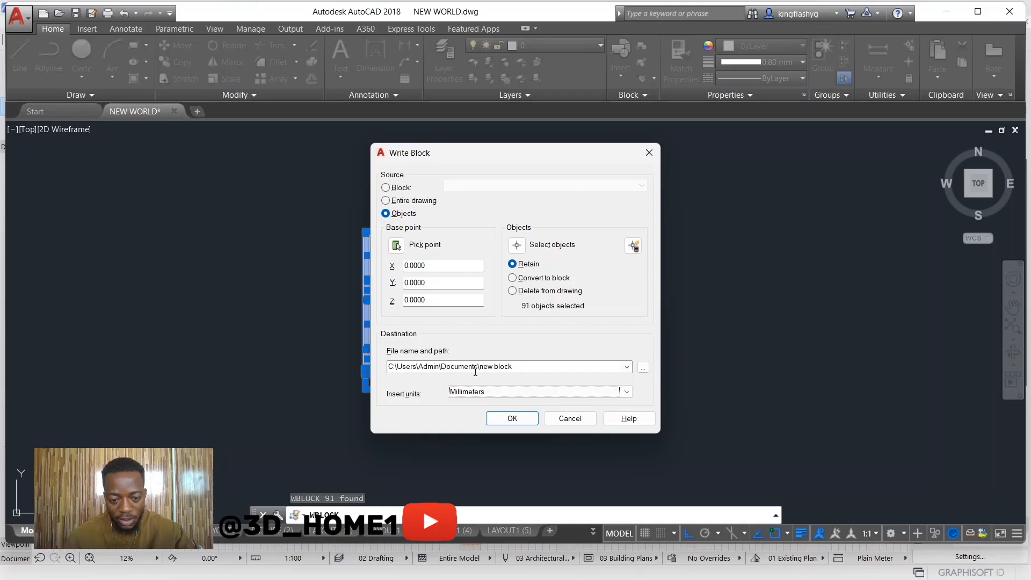
{"action": "left_click", "coordinate": [513, 418]}
{"action": "left_click", "coordinate": [472, 266]}
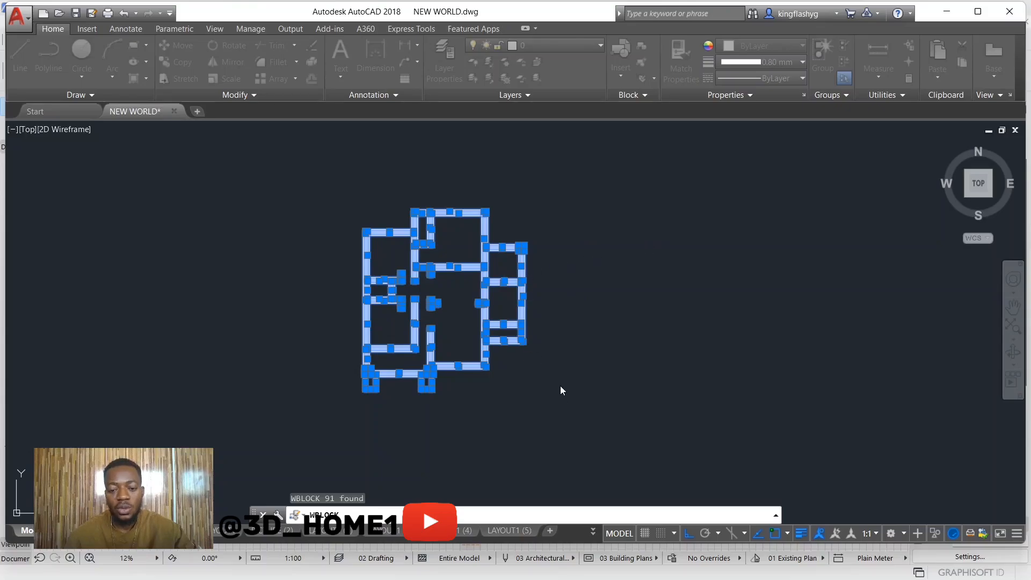
Clear the selection, save the NEW WORLD drawing and close AutoCAD
{"action": "left_click", "coordinate": [594, 242]}
{"action": "left_click", "coordinate": [593, 425]}
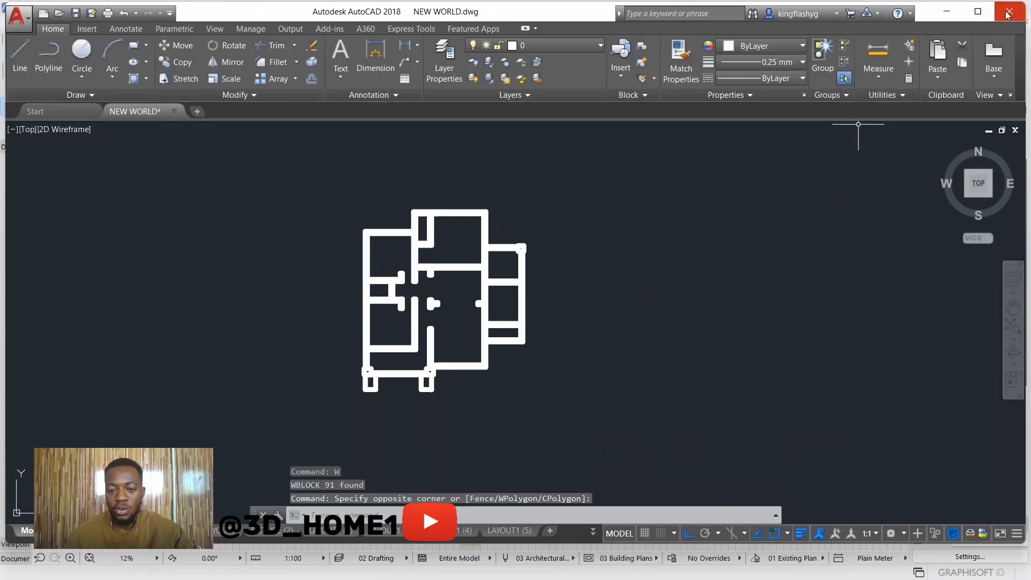
{"action": "left_click", "coordinate": [1008, 16]}
{"action": "key", "text": "Escape"}
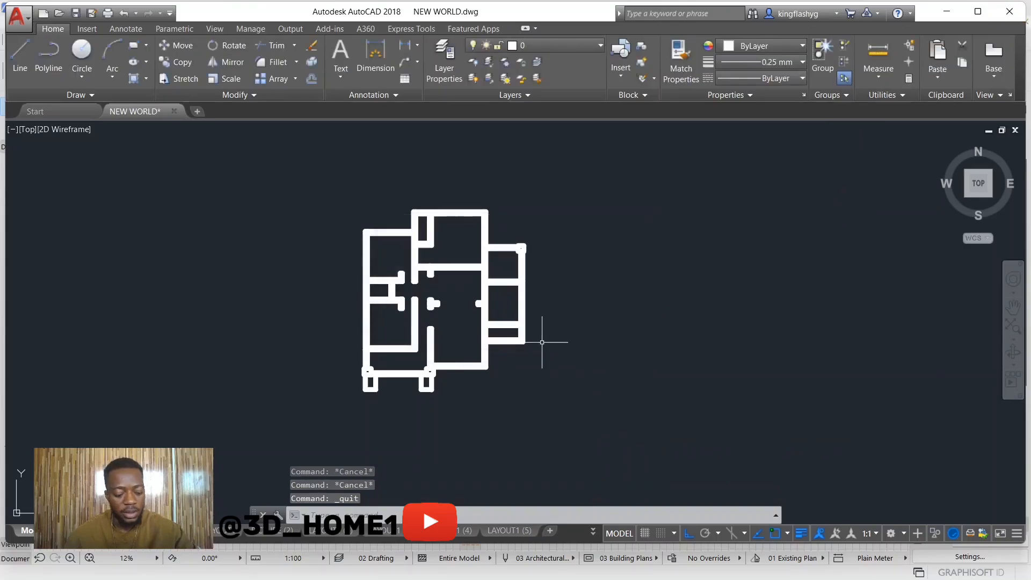
{"action": "key", "text": "ctrl+s"}
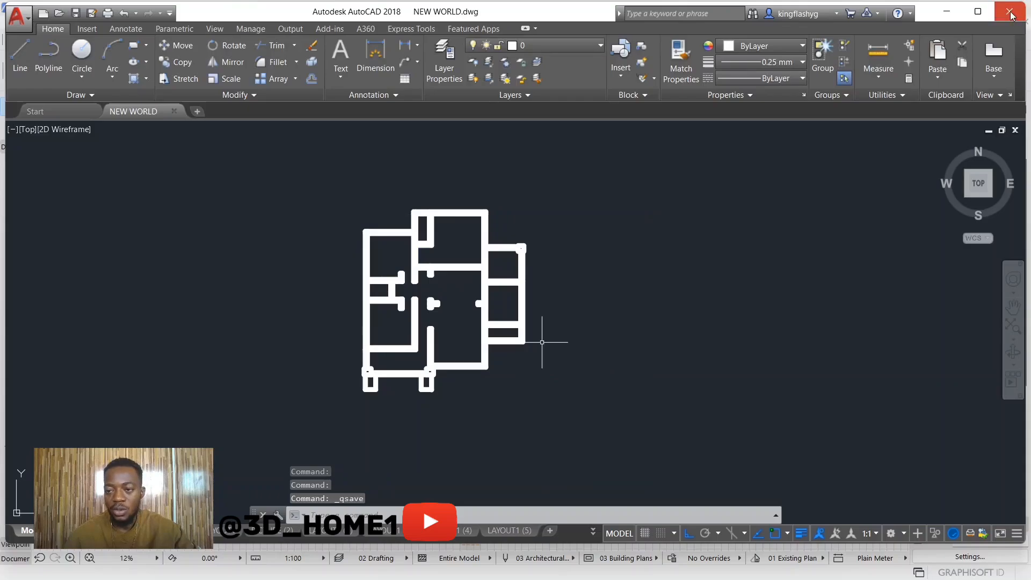
{"action": "left_click", "coordinate": [1010, 13]}
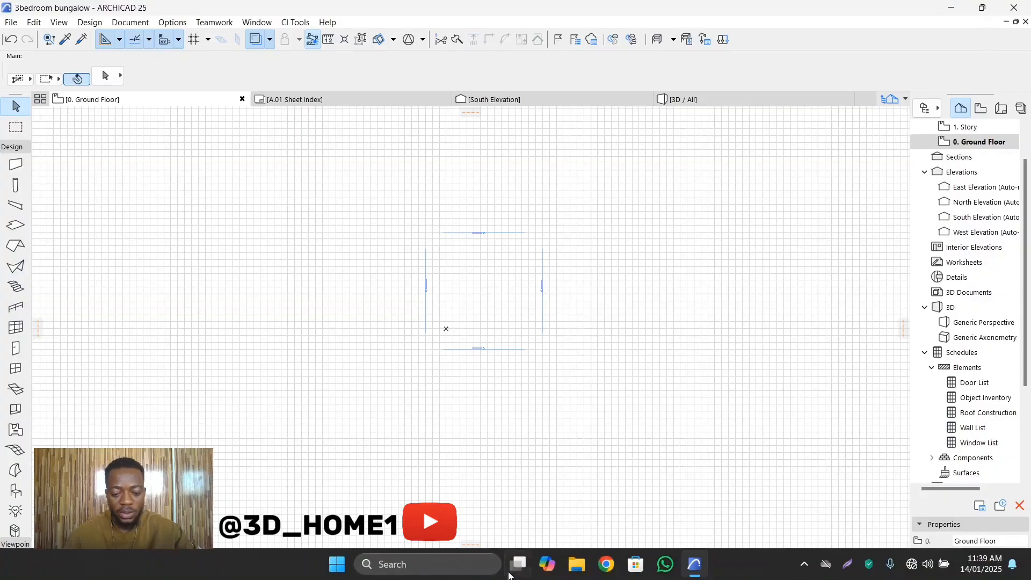
Open new block.dwg from the Documents folder in File Explorer
{"action": "left_click", "coordinate": [577, 564]}
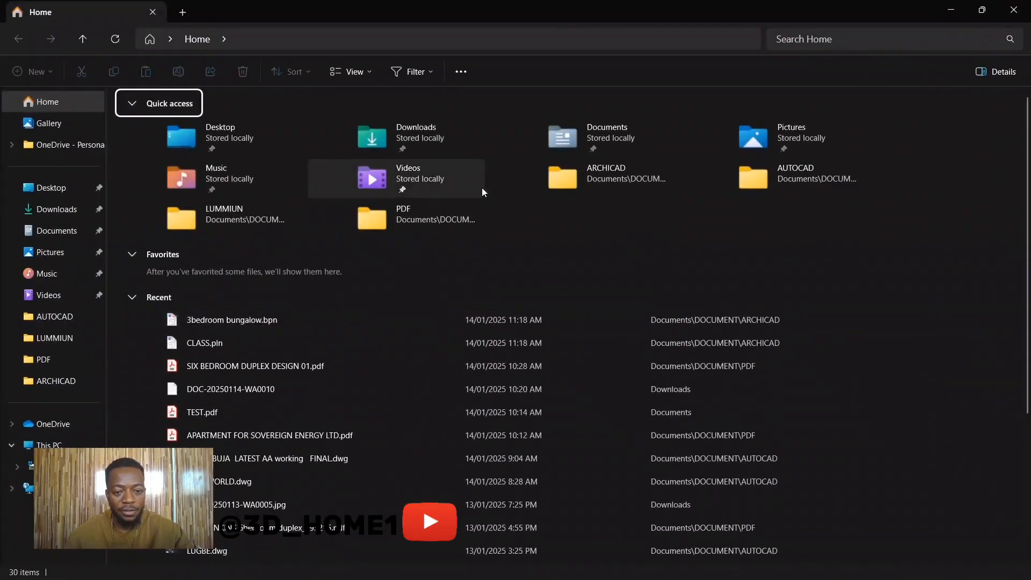
{"action": "left_click", "coordinate": [593, 132]}
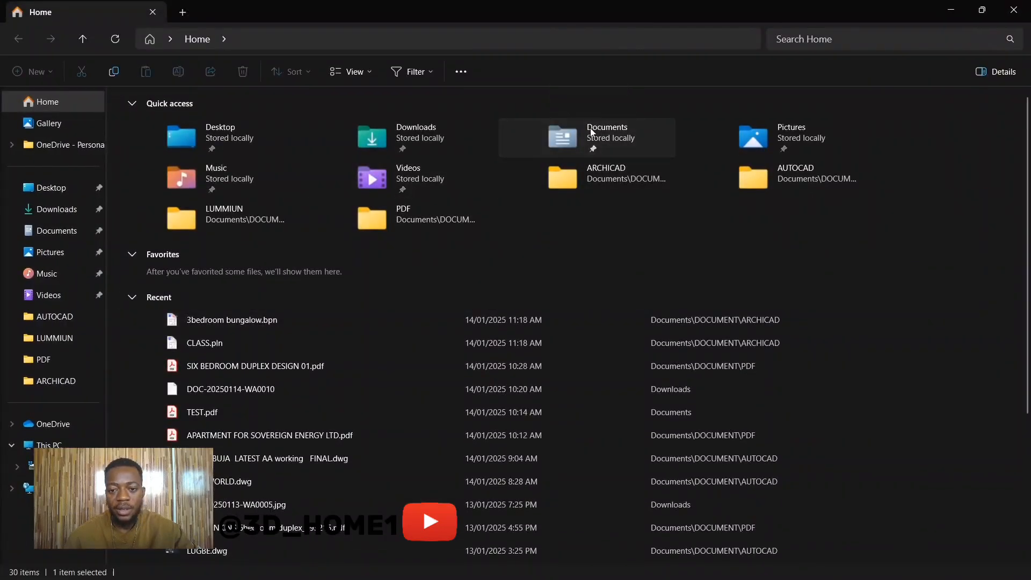
{"action": "double_click", "coordinate": [591, 131]}
{"action": "scroll", "coordinate": [305, 349], "scroll_direction": "down", "scroll_amount": 5}
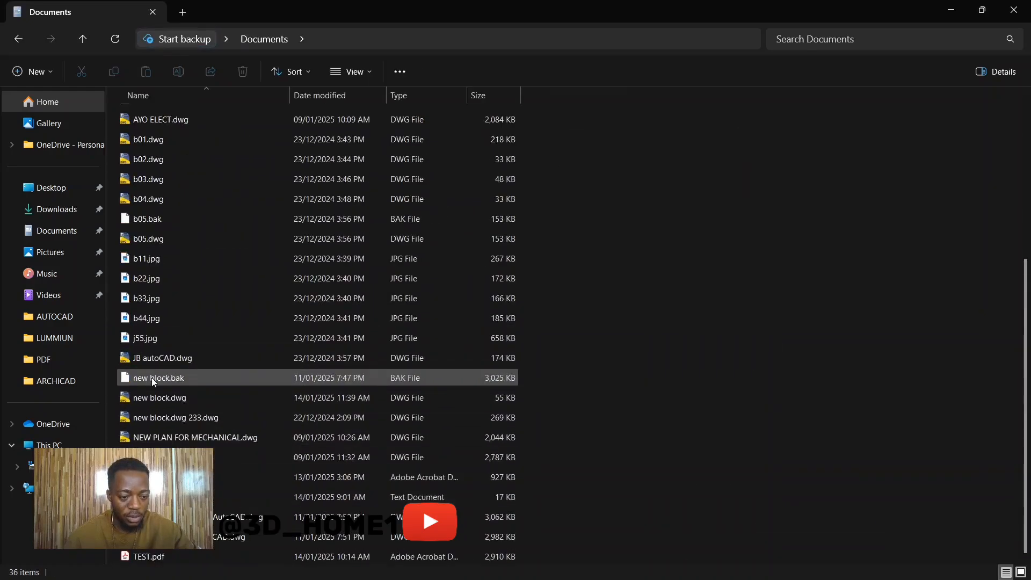
{"action": "double_click", "coordinate": [156, 397]}
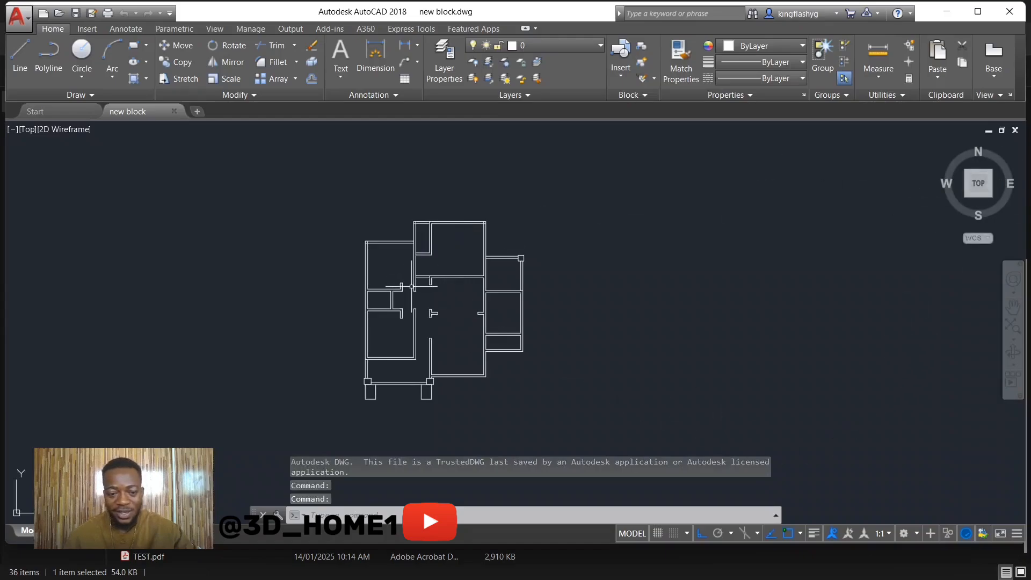
Turn on the lineweight display for the floor plan in the new block drawing
{"action": "scroll", "coordinate": [473, 209], "scroll_direction": "up", "scroll_amount": 4}
{"action": "scroll", "coordinate": [469, 205], "scroll_direction": "down", "scroll_amount": 4}
{"action": "key", "text": "Escape"}
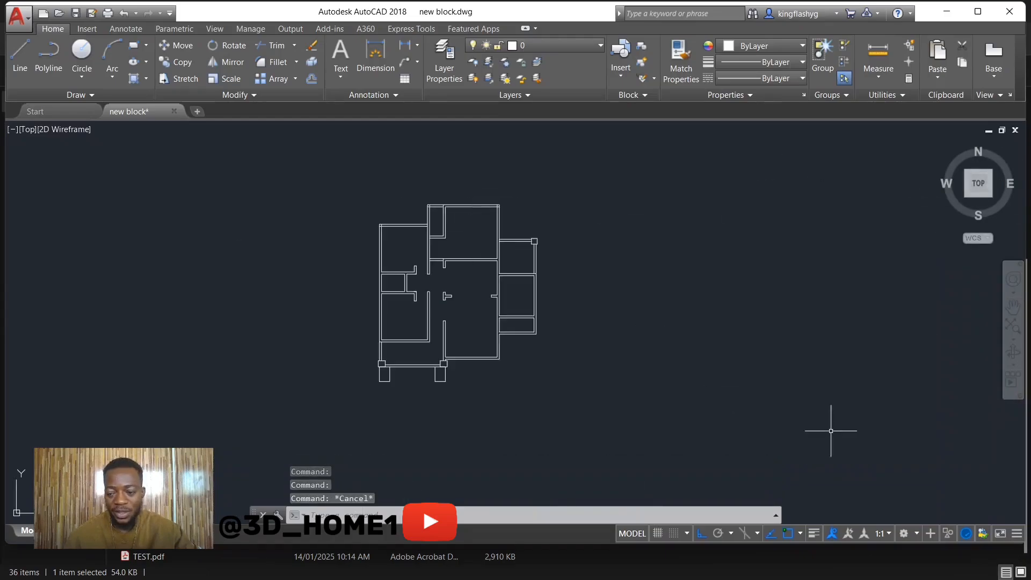
{"action": "left_click", "coordinate": [814, 533]}
{"action": "key", "text": "Escape"}
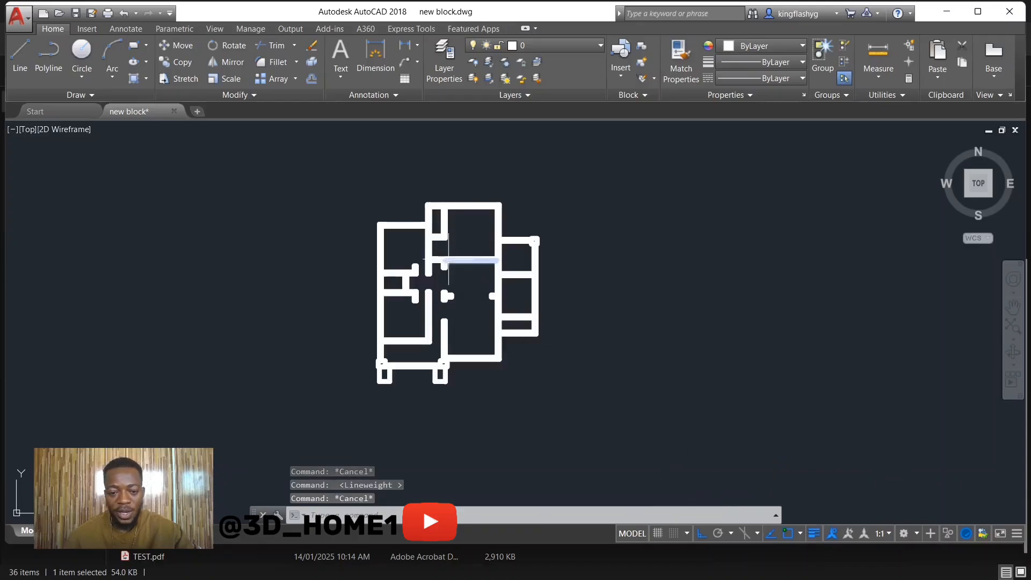
{"action": "scroll", "coordinate": [454, 258], "scroll_direction": "up", "scroll_amount": 2}
Save a copy of the drawing to the Desktop as CLASS in AutoCAD 2007/LT2007 Drawing format
{"action": "left_click", "coordinate": [19, 17]}
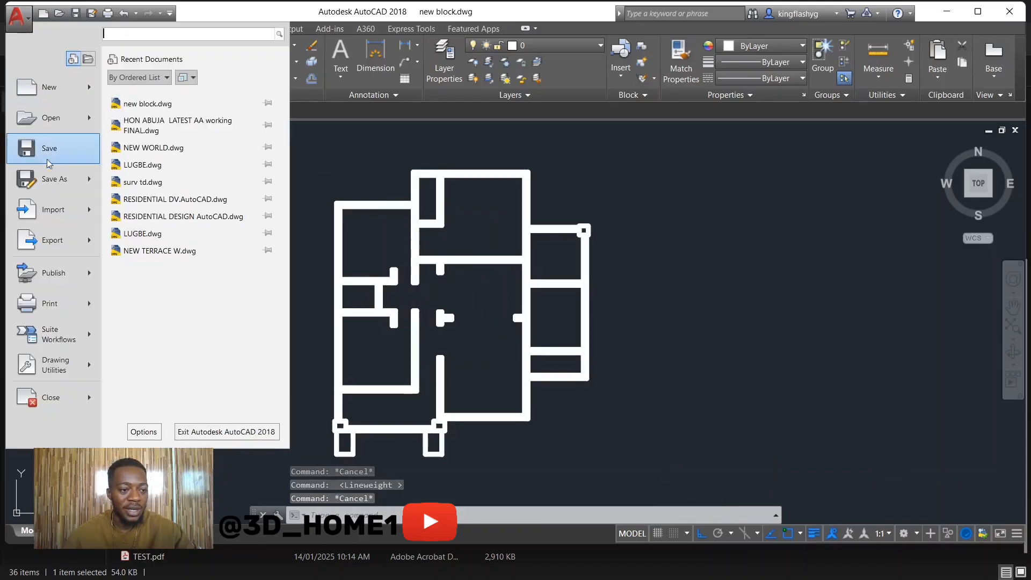
{"action": "mouse_move", "coordinate": [97, 195]}
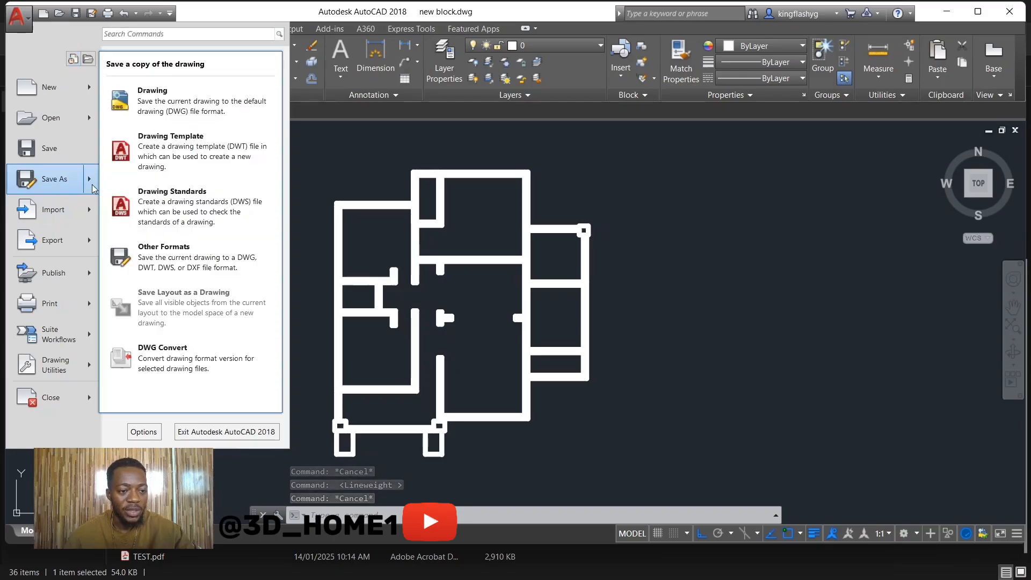
{"action": "left_click", "coordinate": [177, 108]}
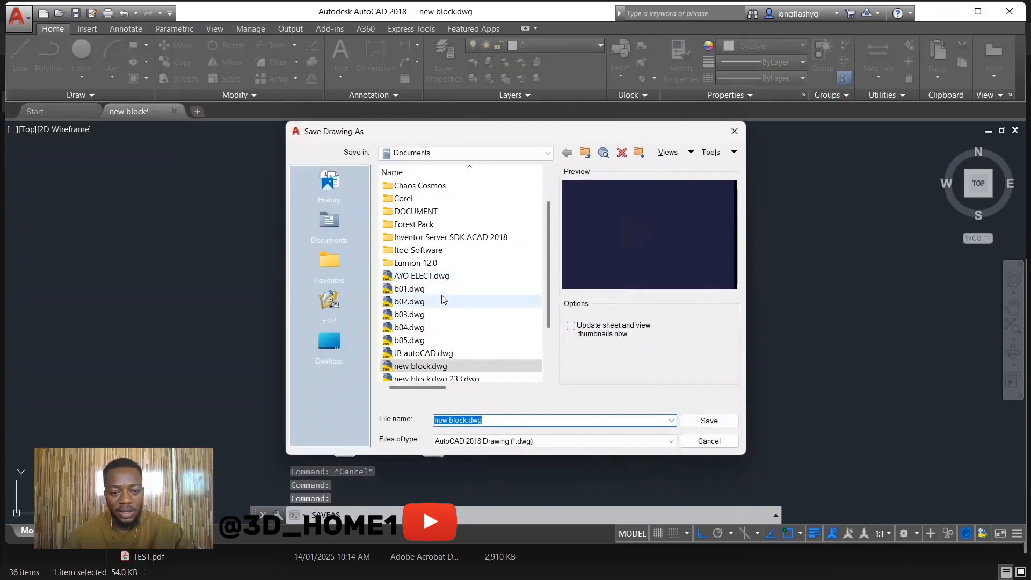
{"action": "left_click", "coordinate": [477, 442]}
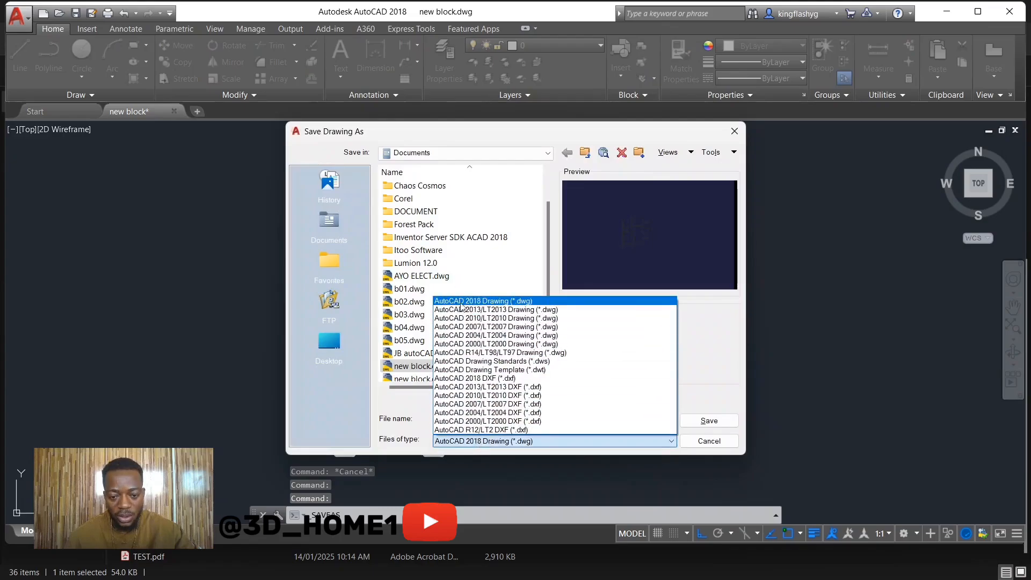
{"action": "left_click", "coordinate": [482, 329]}
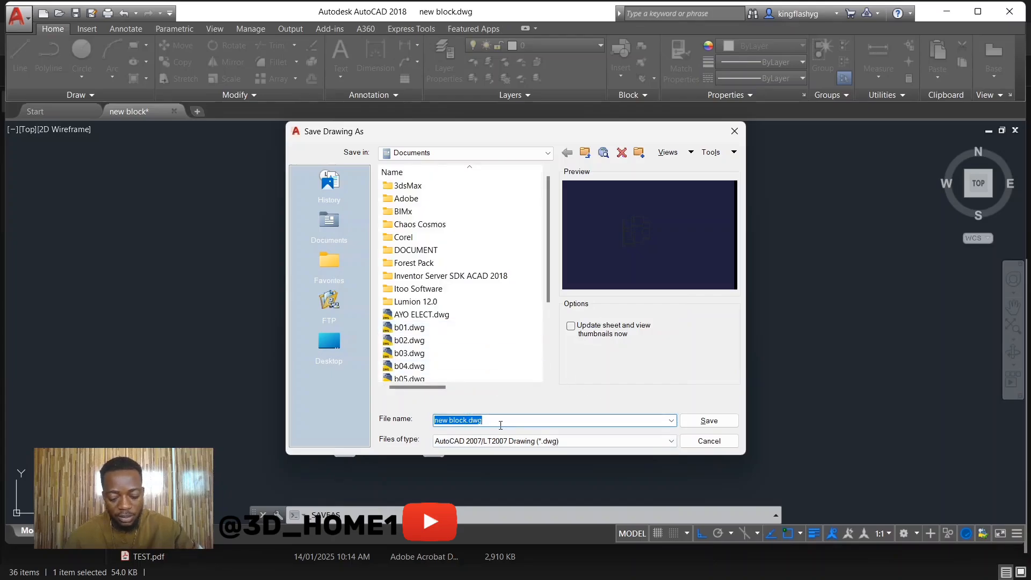
{"action": "type", "text": "CLASS"}
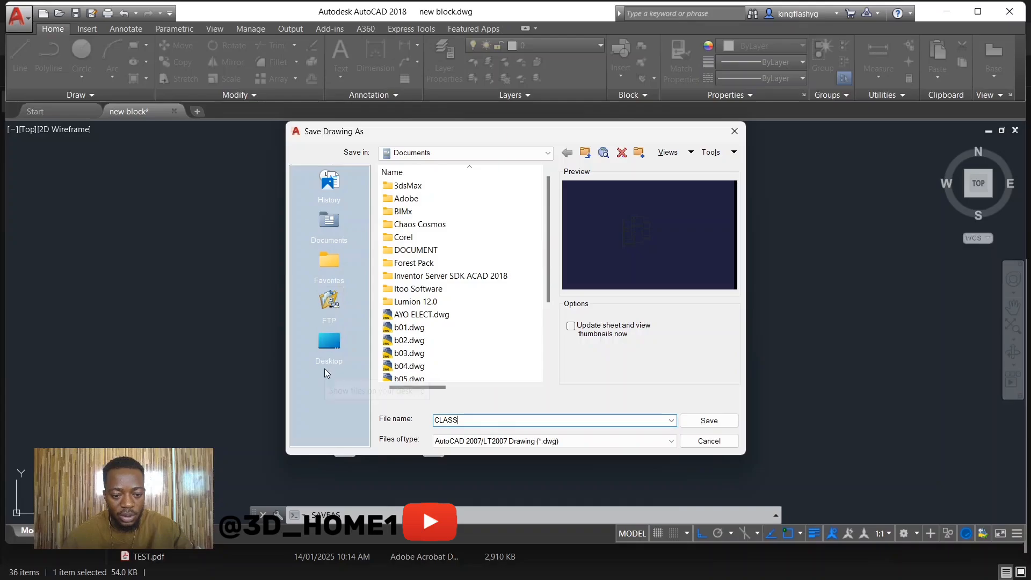
{"action": "left_click", "coordinate": [327, 351]}
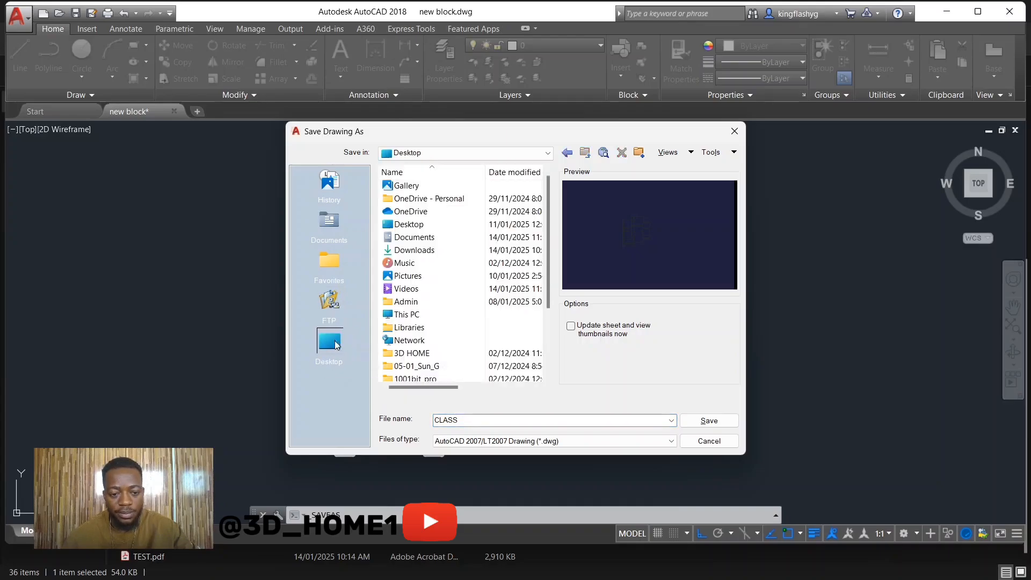
{"action": "left_click", "coordinate": [709, 420]}
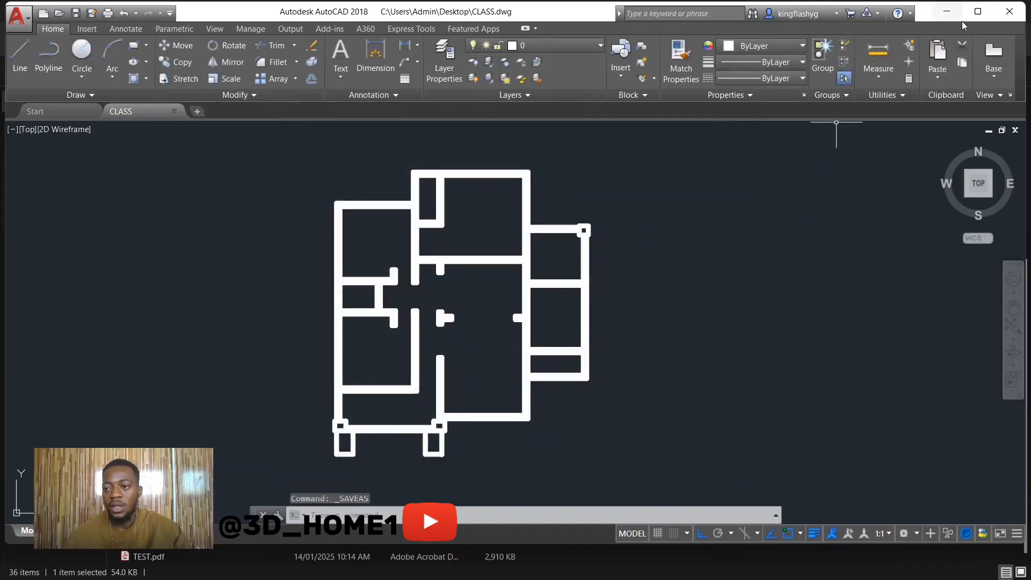
Close AutoCAD and File Explorer, and minimize Archicad to reach the desktop
{"action": "left_click", "coordinate": [1009, 15]}
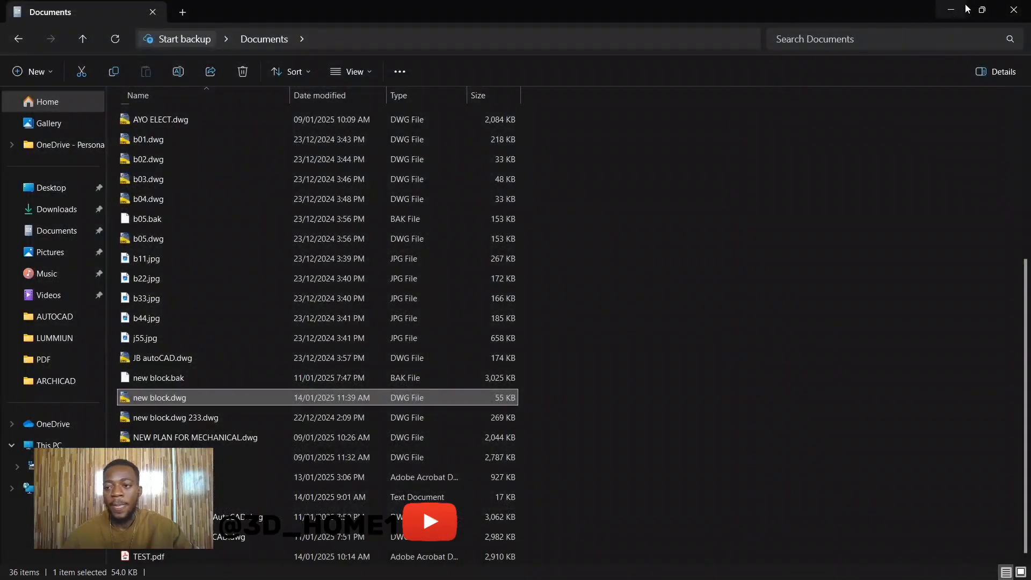
{"action": "left_click", "coordinate": [1012, 7]}
{"action": "left_click", "coordinate": [945, 6]}
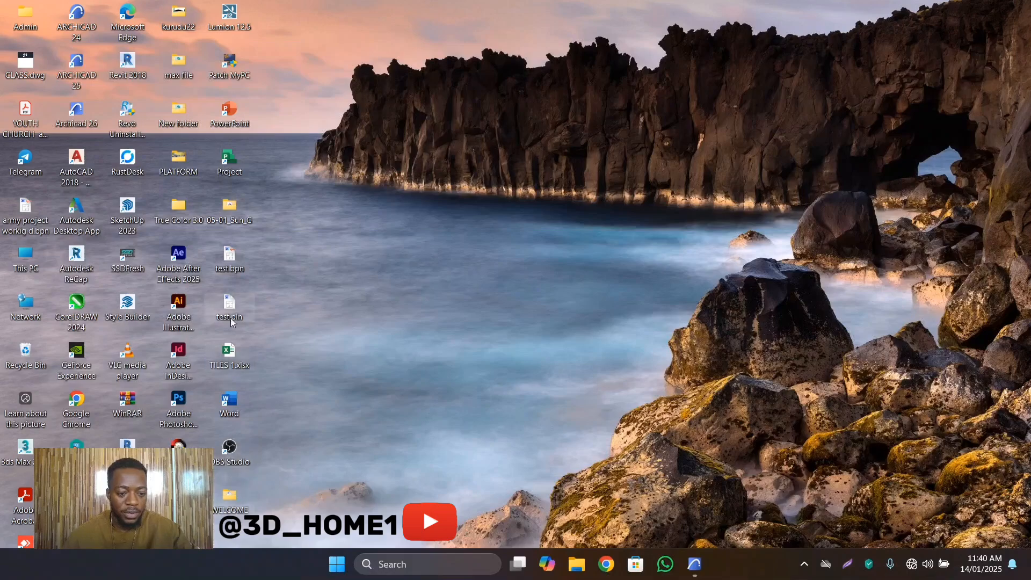
Place CLASS.dwg from the desktop onto the Archicad ground floor plan, with 1 drawing unit set as 1 millimeter
{"action": "left_click", "coordinate": [21, 65]}
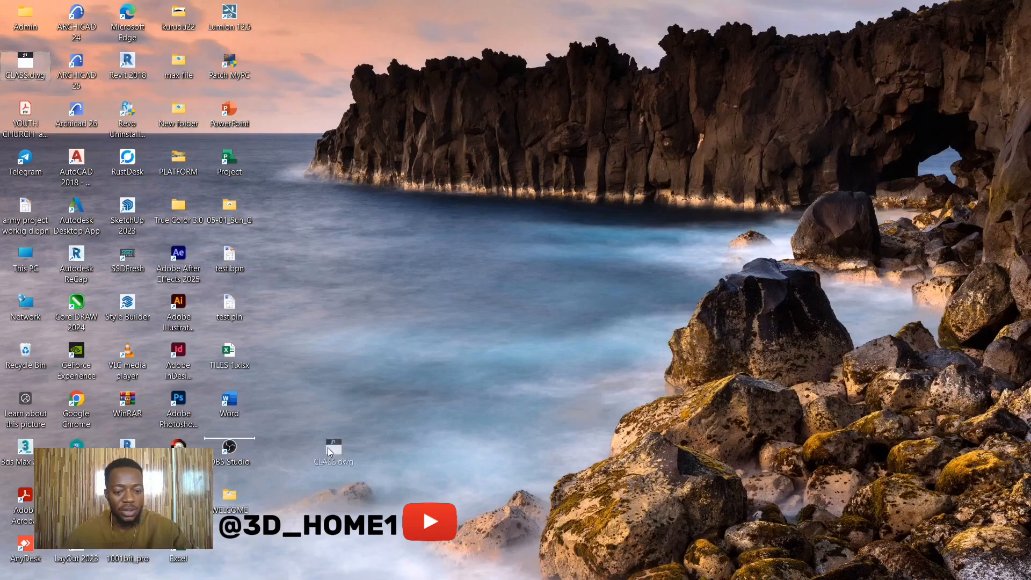
{"action": "mouse_move", "coordinate": [681, 571]}
{"action": "mouse_move", "coordinate": [681, 571]}
{"action": "left_mouse_down"}
{"action": "mouse_move", "coordinate": [656, 488]}
{"action": "mouse_move", "coordinate": [533, 389]}
{"action": "mouse_move", "coordinate": [465, 301]}
{"action": "left_mouse_up"}
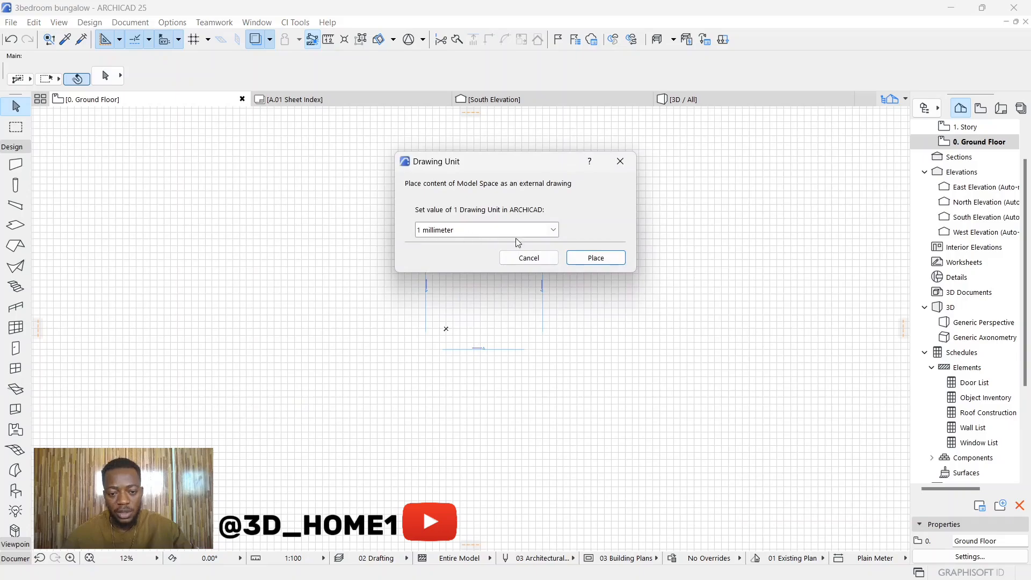
{"action": "left_click", "coordinate": [595, 259]}
{"action": "scroll", "coordinate": [467, 300], "scroll_direction": "up", "scroll_amount": 2}
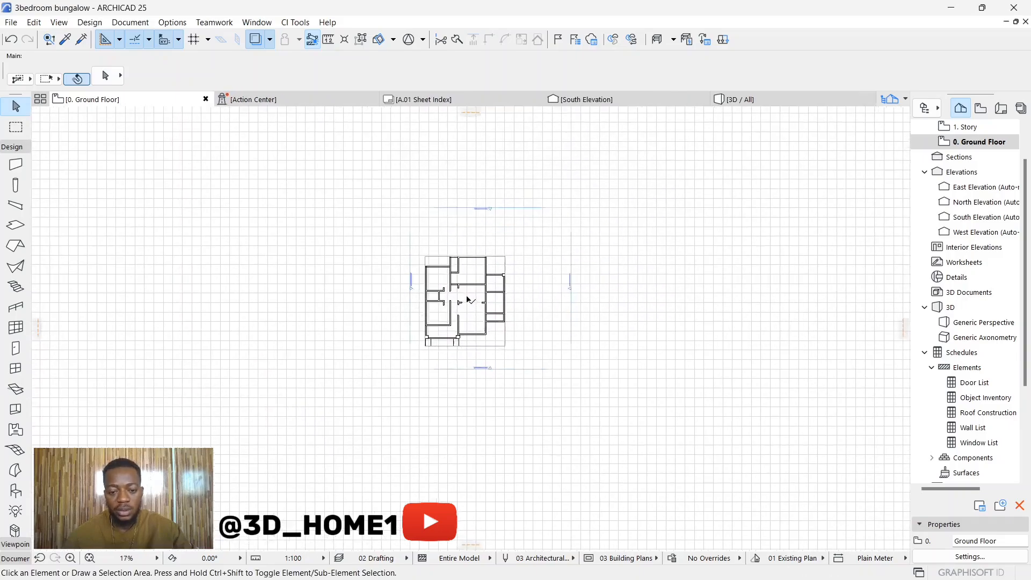
Examine the placed CLASS drawing on the ground floor plan, checking its walls and its position between the elevation markers
{"action": "scroll", "coordinate": [468, 300], "scroll_direction": "up", "scroll_amount": 2}
{"action": "scroll", "coordinate": [468, 285], "scroll_direction": "up", "scroll_amount": 2}
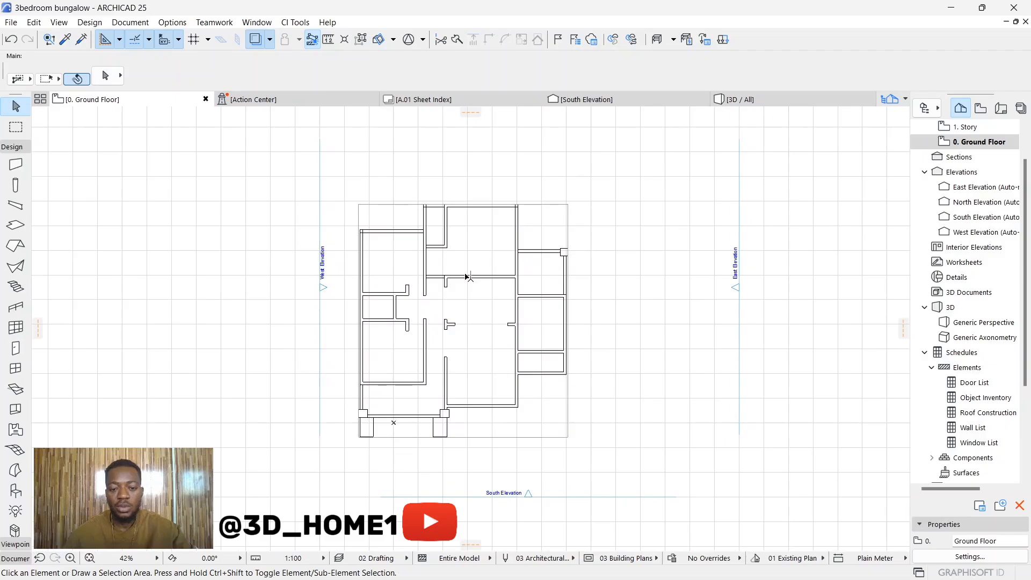
{"action": "left_click", "coordinate": [499, 214]}
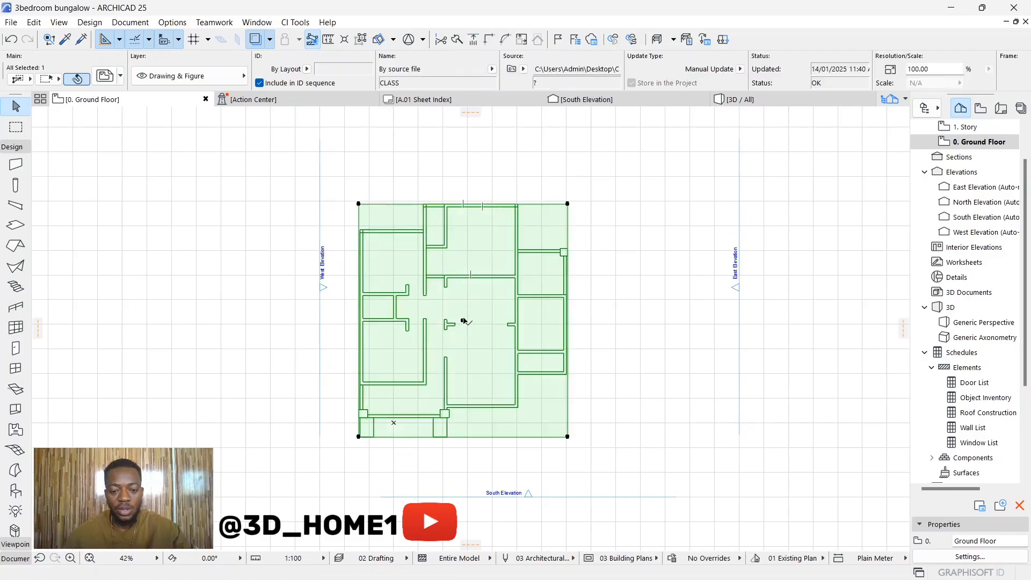
{"action": "scroll", "coordinate": [518, 295], "scroll_direction": "down", "scroll_amount": 2}
{"action": "left_click", "coordinate": [705, 286]}
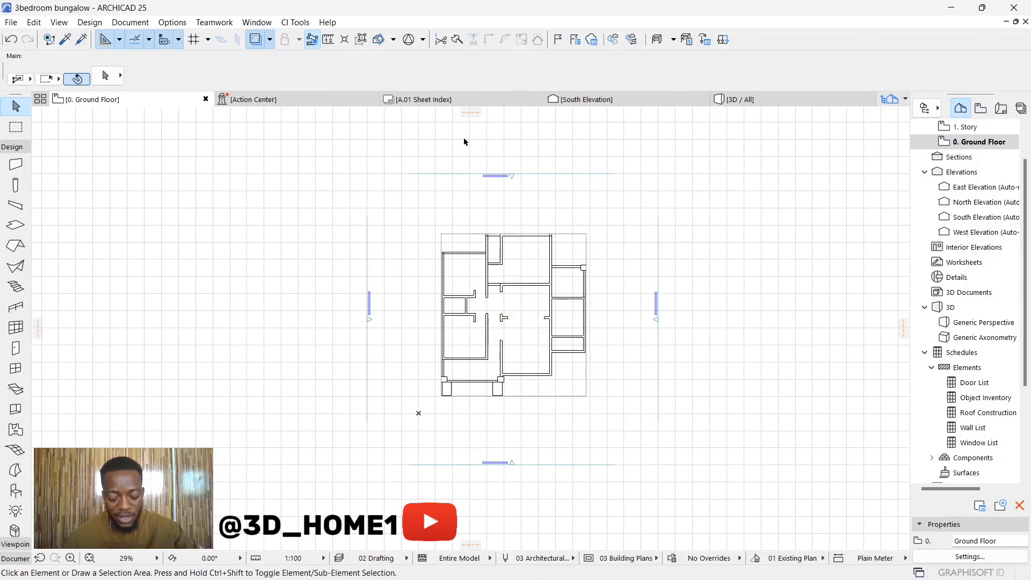
{"action": "scroll", "coordinate": [511, 337], "scroll_direction": "up", "scroll_amount": 2}
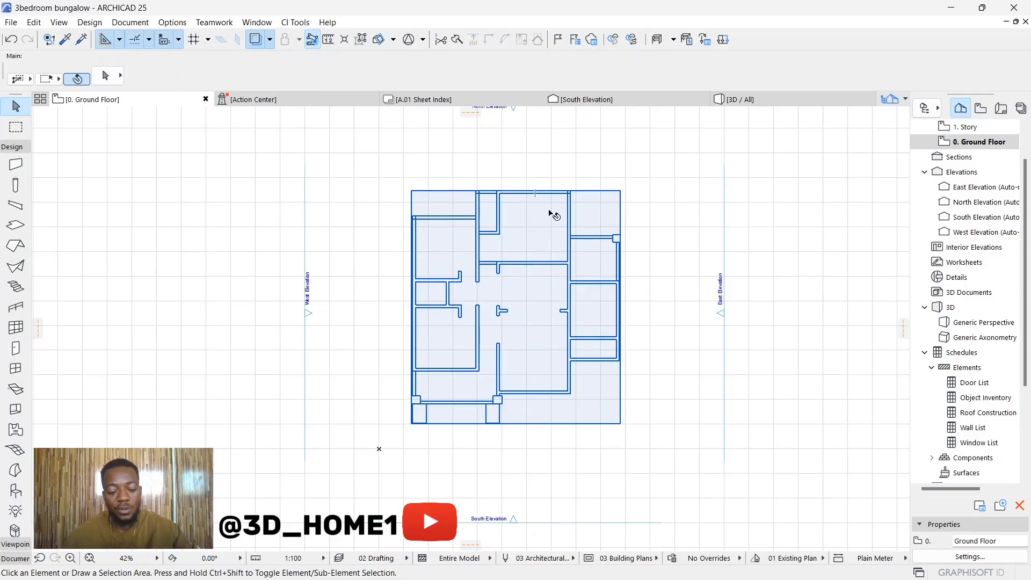
{"action": "scroll", "coordinate": [445, 405], "scroll_direction": "up", "scroll_amount": 2}
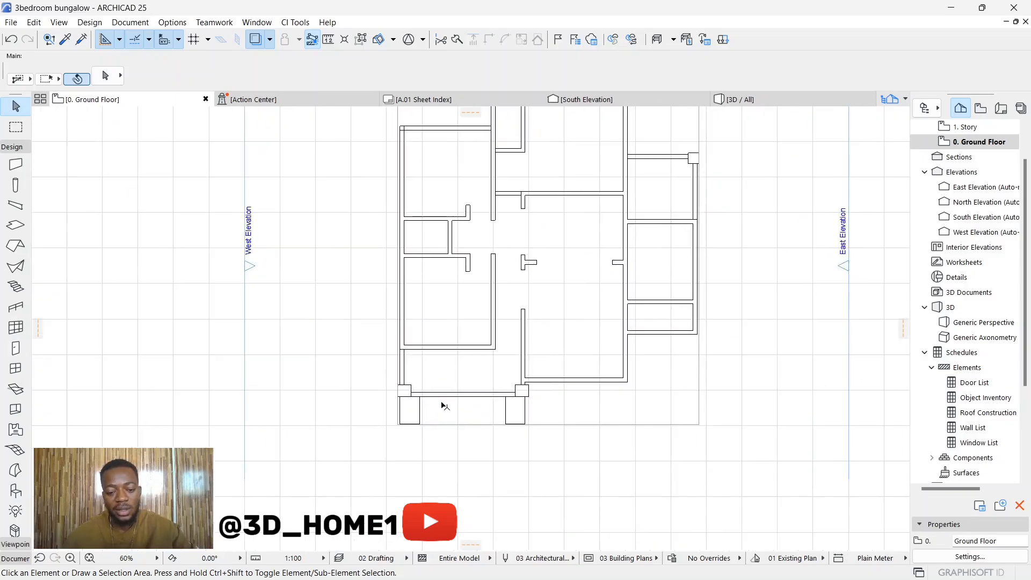
{"action": "scroll", "coordinate": [402, 431], "scroll_direction": "down", "scroll_amount": 2}
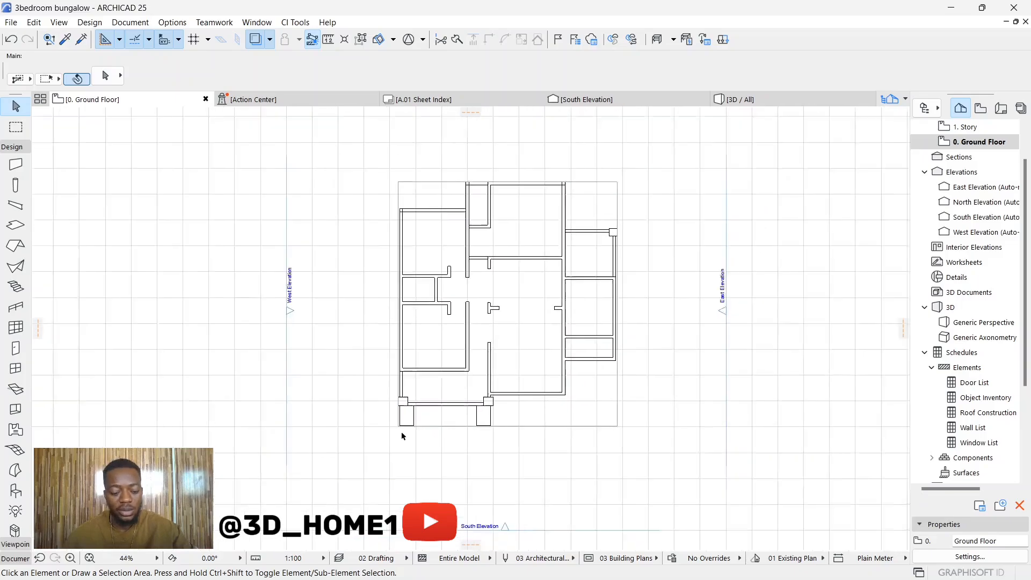
{"action": "scroll", "coordinate": [410, 426], "scroll_direction": "up", "scroll_amount": 2}
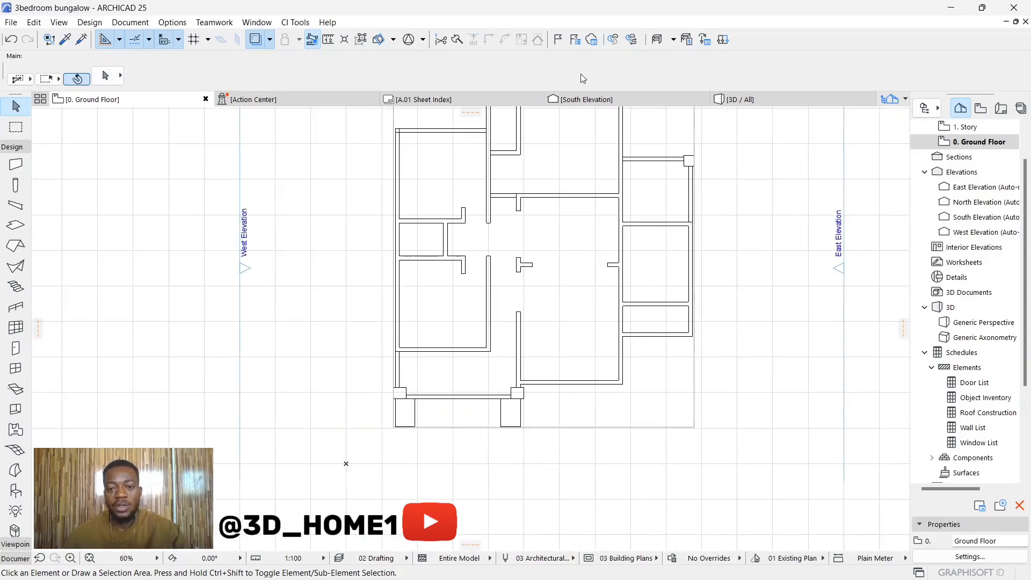
From the South Elevation, set the Ground Floor story's height to next to 900 in the Story Settings
{"action": "left_click", "coordinate": [586, 99]}
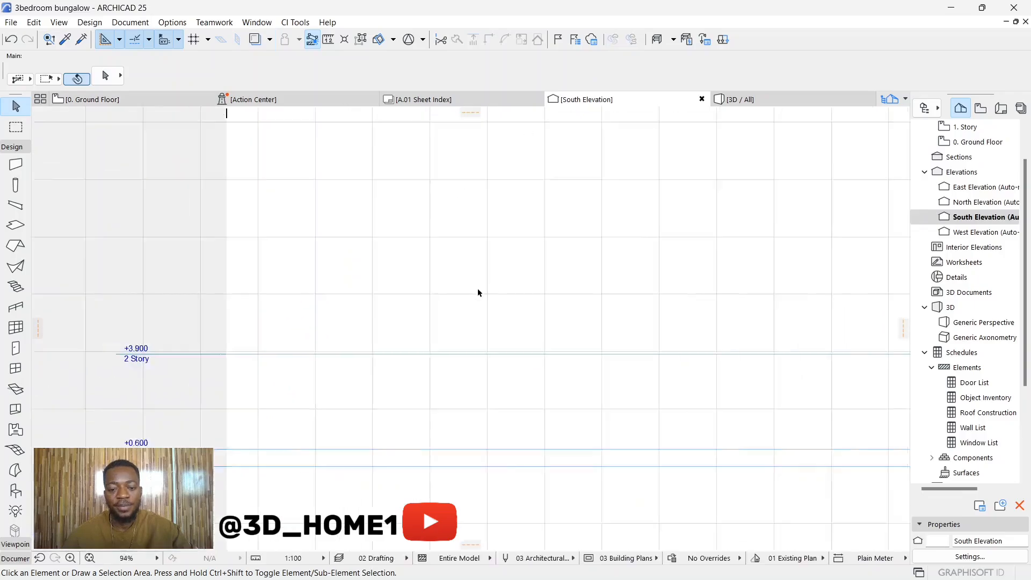
{"action": "scroll", "coordinate": [482, 333], "scroll_direction": "down", "scroll_amount": 2}
{"action": "scroll", "coordinate": [523, 382], "scroll_direction": "up", "scroll_amount": 3}
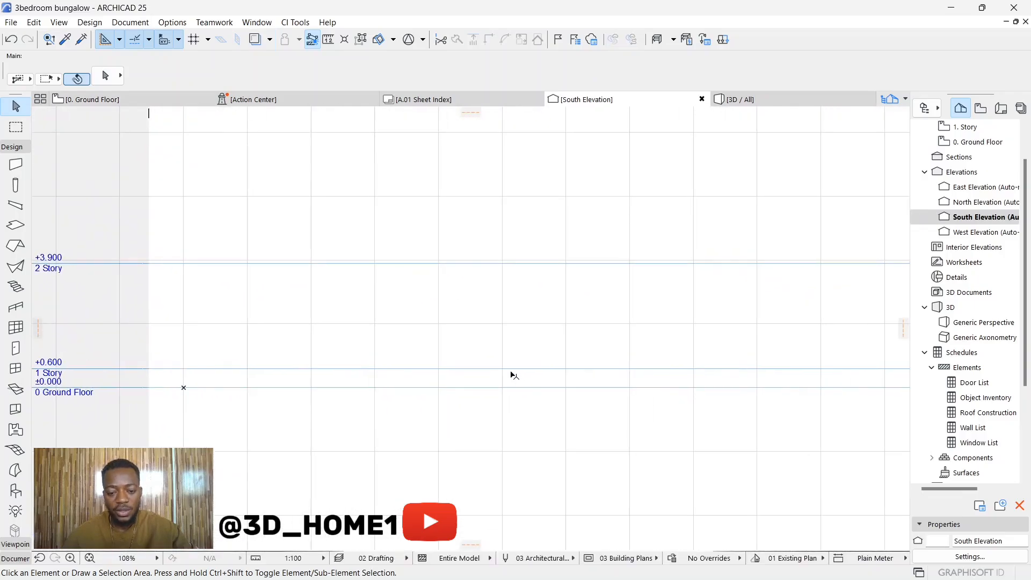
{"action": "scroll", "coordinate": [511, 371], "scroll_direction": "down", "scroll_amount": 2}
{"action": "scroll", "coordinate": [594, 385], "scroll_direction": "up", "scroll_amount": 4}
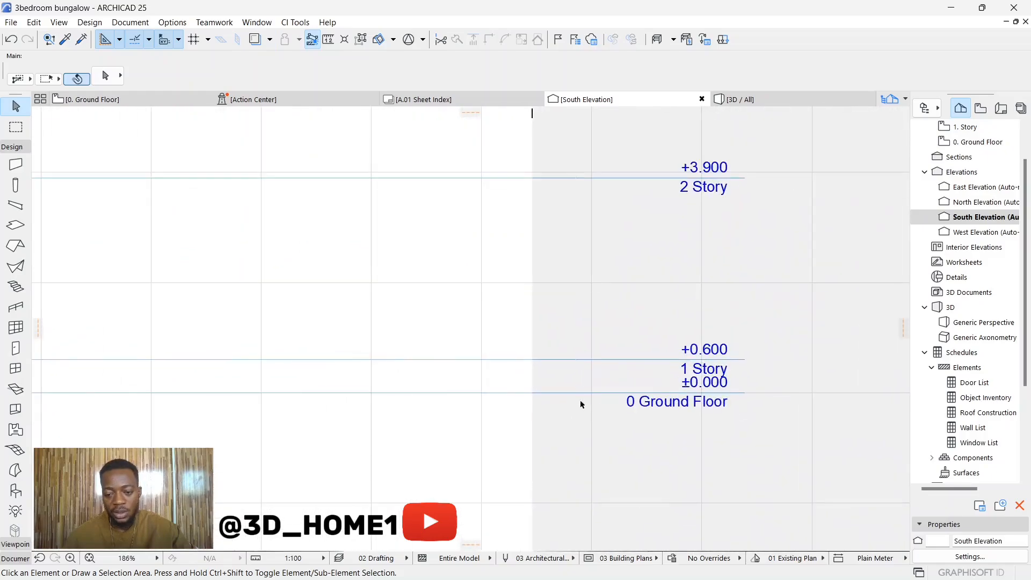
{"action": "scroll", "coordinate": [534, 375], "scroll_direction": "down", "scroll_amount": 5}
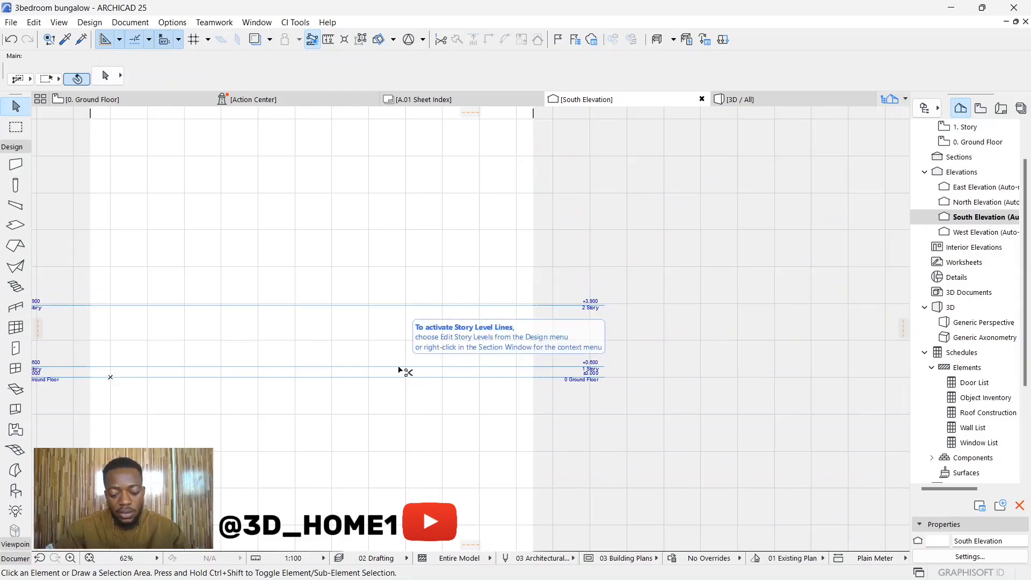
{"action": "double_click", "coordinate": [398, 368]}
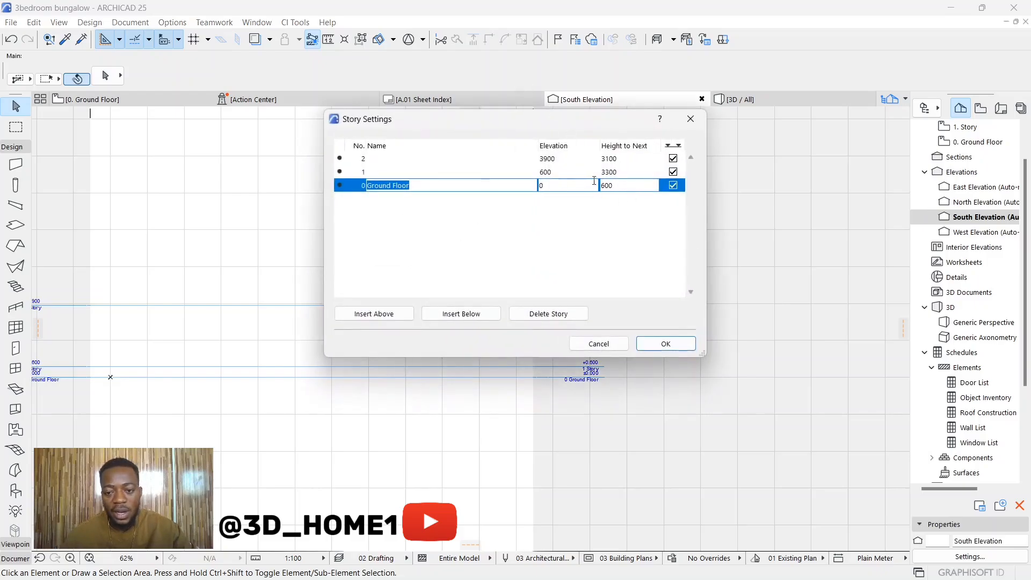
{"action": "left_click", "coordinate": [617, 188]}
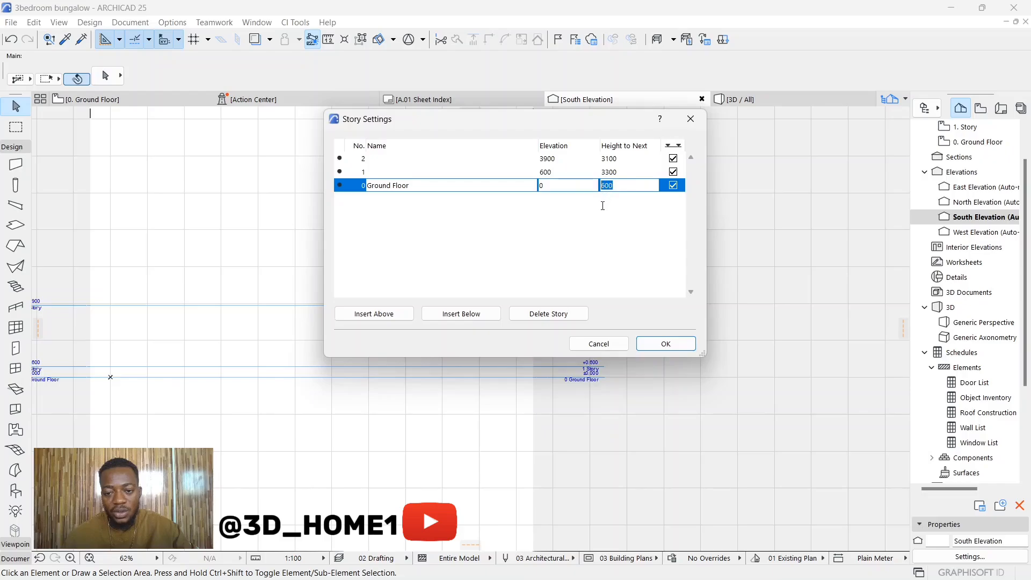
{"action": "type", "text": "900"}
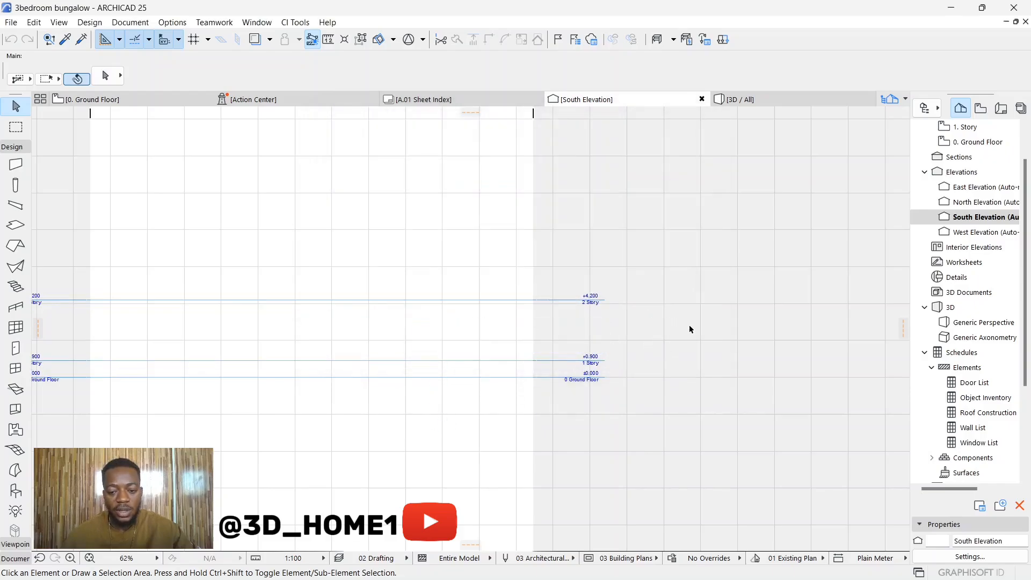
Set story 1's height to next to 3000 in the Story Settings and check the level lines in the South Elevation
{"action": "scroll", "coordinate": [689, 326], "scroll_direction": "down", "scroll_amount": 2}
{"action": "scroll", "coordinate": [397, 334], "scroll_direction": "up", "scroll_amount": 4}
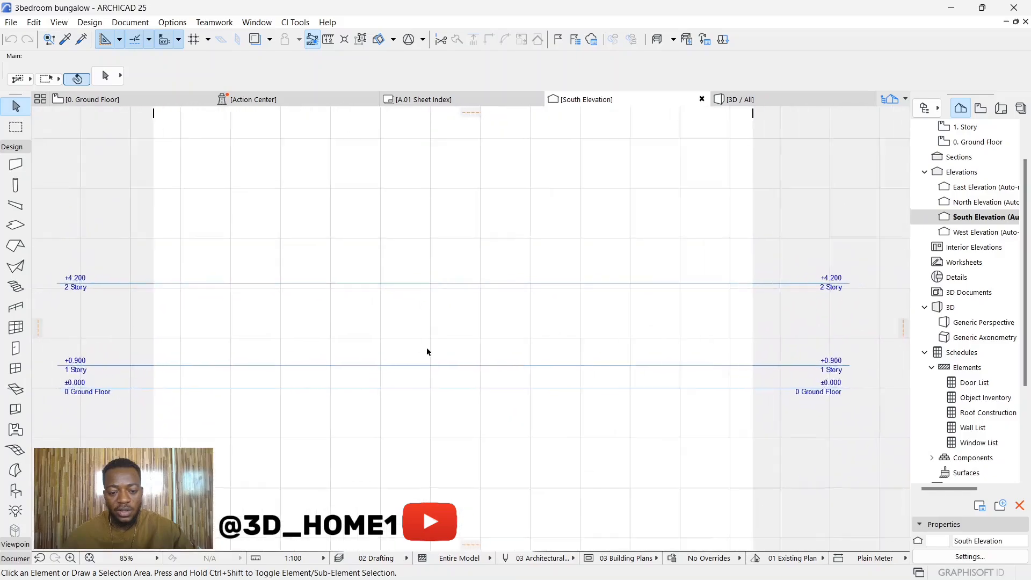
{"action": "scroll", "coordinate": [435, 349], "scroll_direction": "up", "scroll_amount": 1}
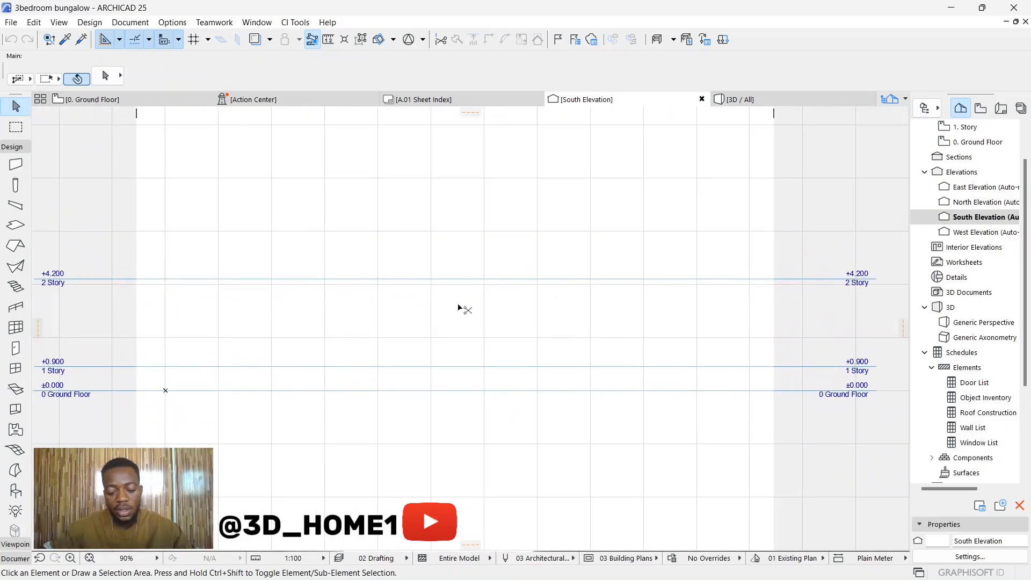
{"action": "key", "text": "ctrl+7"}
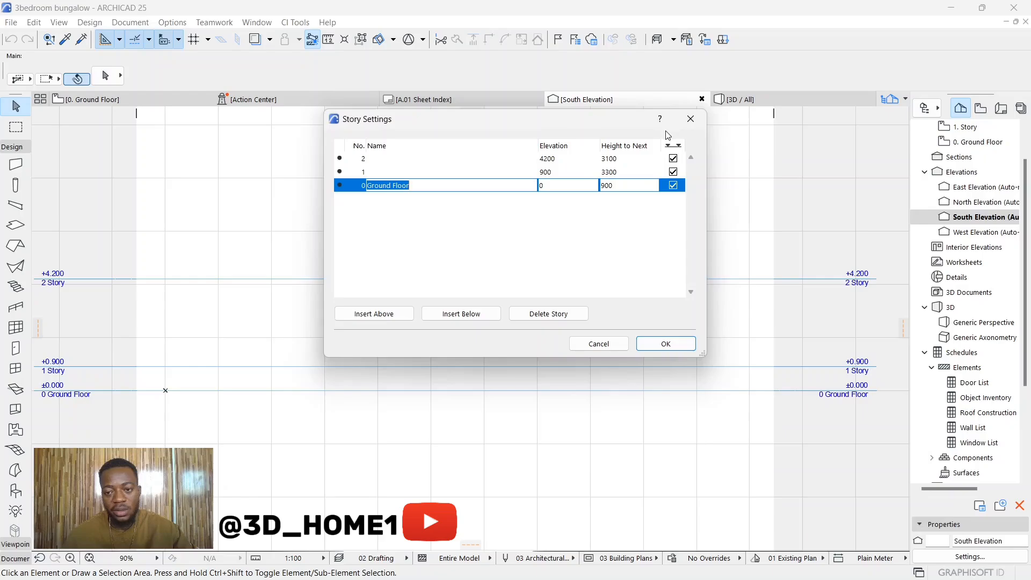
{"action": "left_click", "coordinate": [618, 173]}
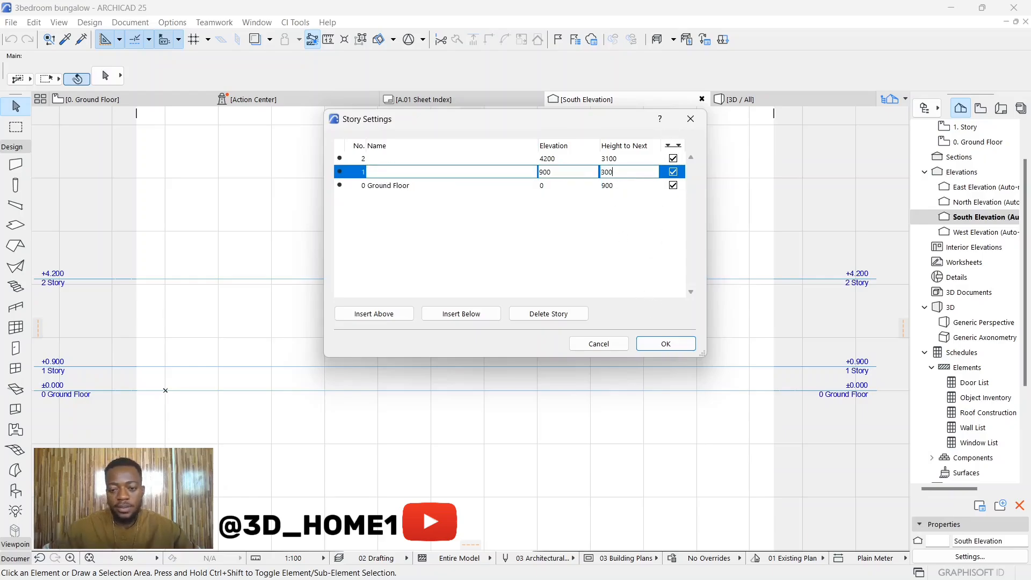
{"action": "left_click", "coordinate": [655, 343]}
{"action": "left_click", "coordinate": [558, 221]}
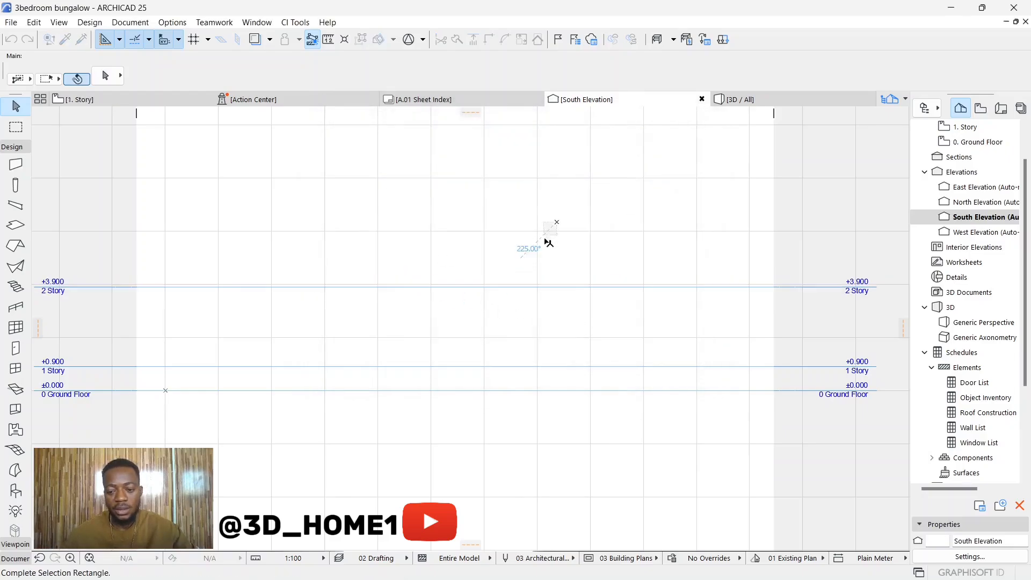
{"action": "left_click", "coordinate": [545, 260]}
{"action": "scroll", "coordinate": [502, 333], "scroll_direction": "up", "scroll_amount": 2}
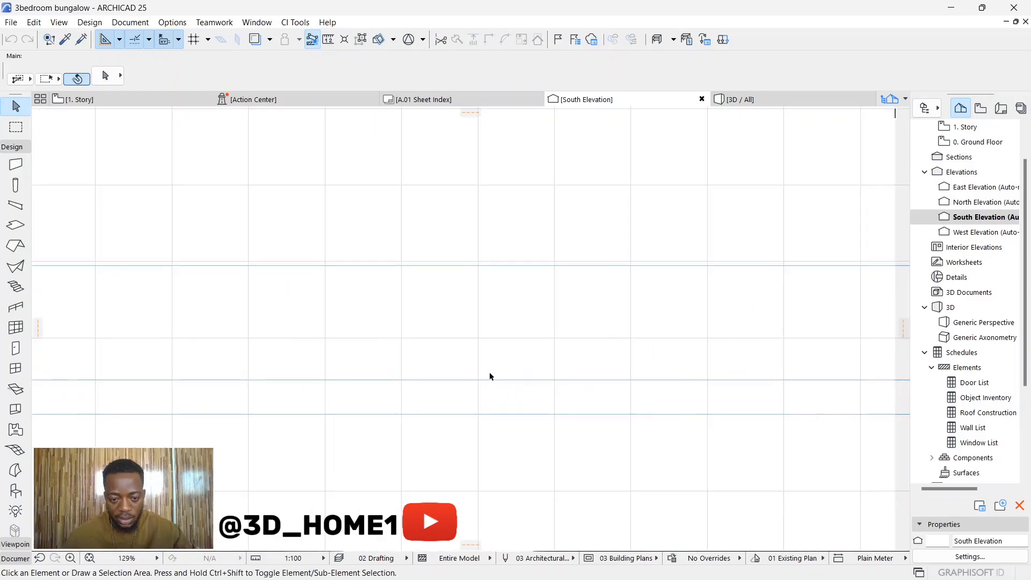
{"action": "scroll", "coordinate": [534, 348], "scroll_direction": "down", "scroll_amount": 4}
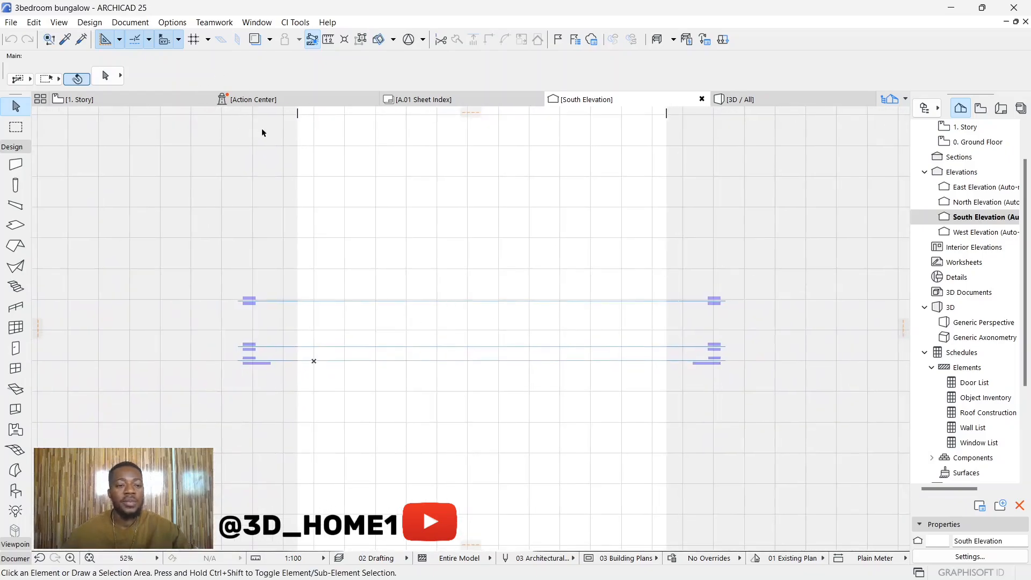
Compare how the placed drawing displays on the 1. Story and Ground Floor plans
{"action": "left_click", "coordinate": [80, 99]}
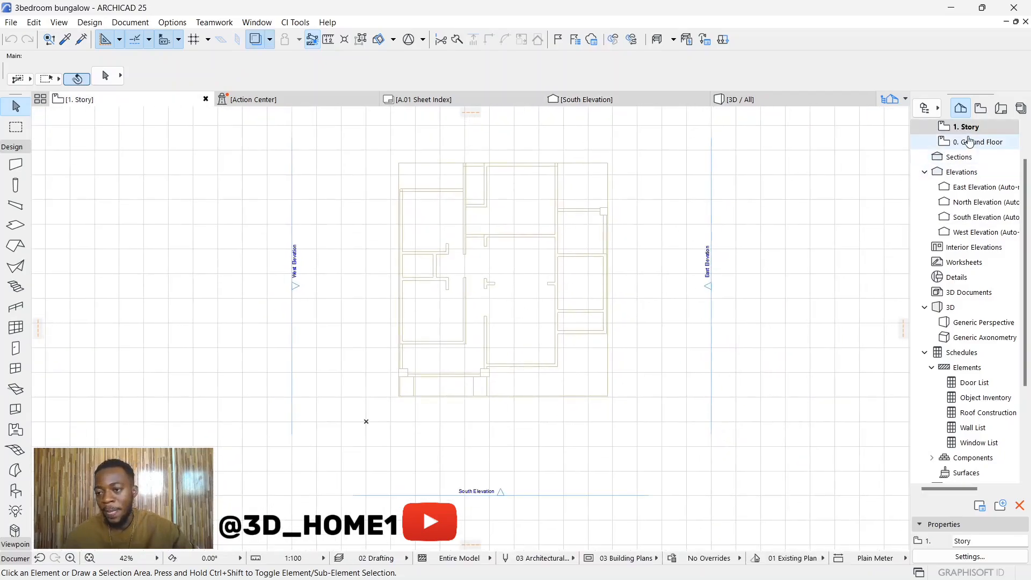
{"action": "left_click", "coordinate": [981, 143]}
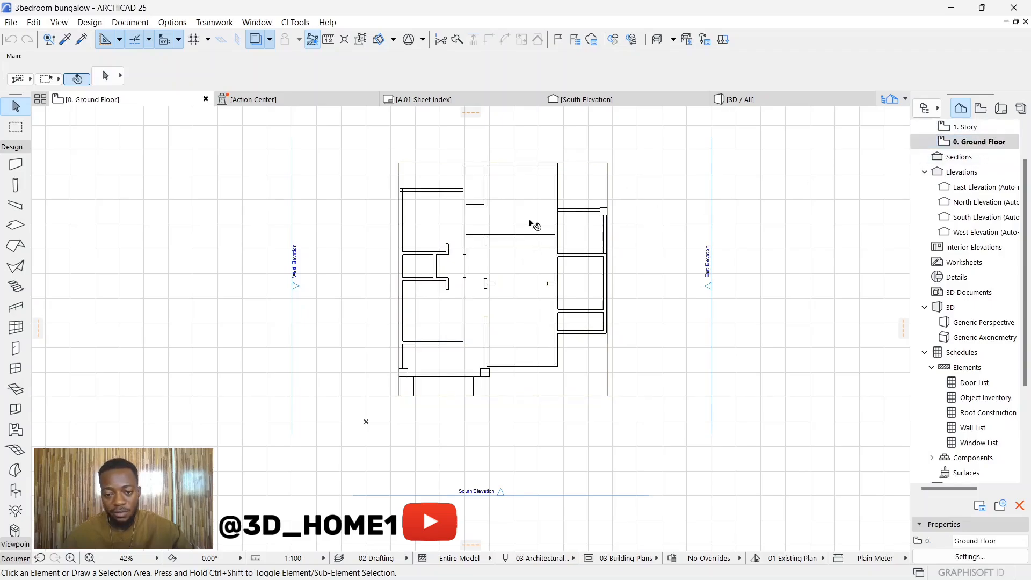
{"action": "scroll", "coordinate": [530, 223], "scroll_direction": "up", "scroll_amount": 1}
{"action": "left_click", "coordinate": [981, 128]}
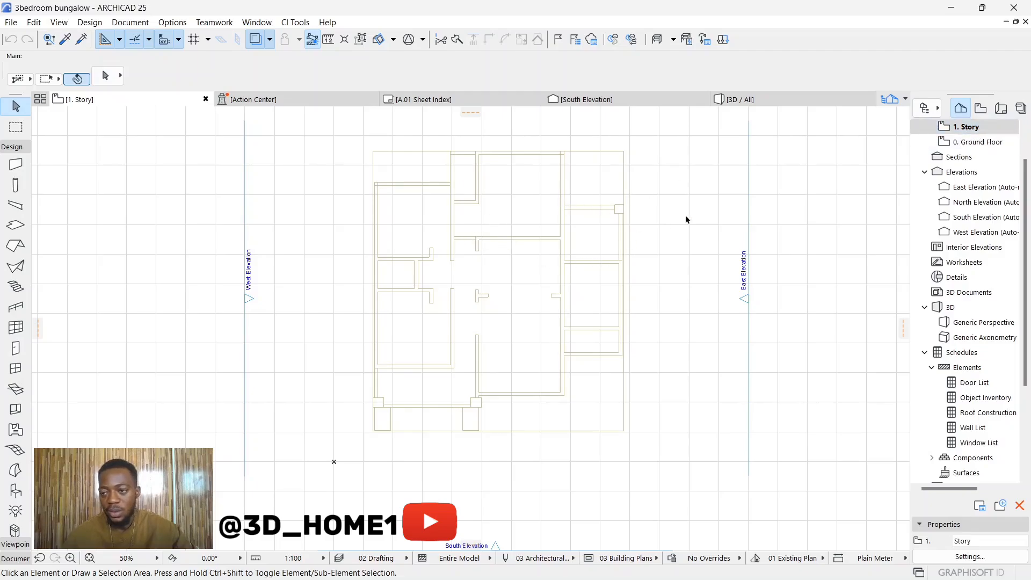
{"action": "scroll", "coordinate": [989, 122], "scroll_direction": "up", "scroll_amount": 1}
{"action": "scroll", "coordinate": [989, 129], "scroll_direction": "down", "scroll_amount": 1}
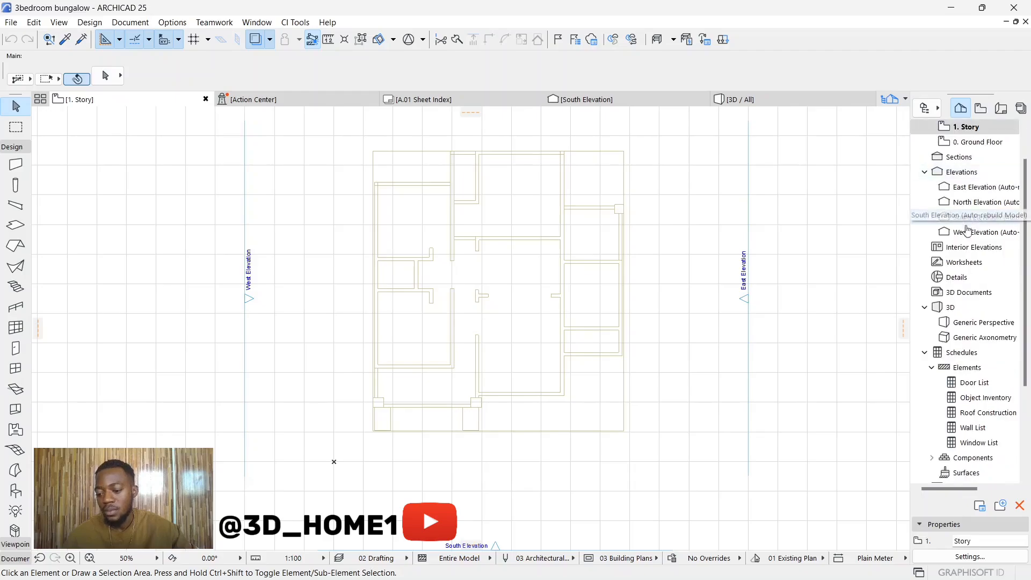
{"action": "left_click", "coordinate": [939, 523]}
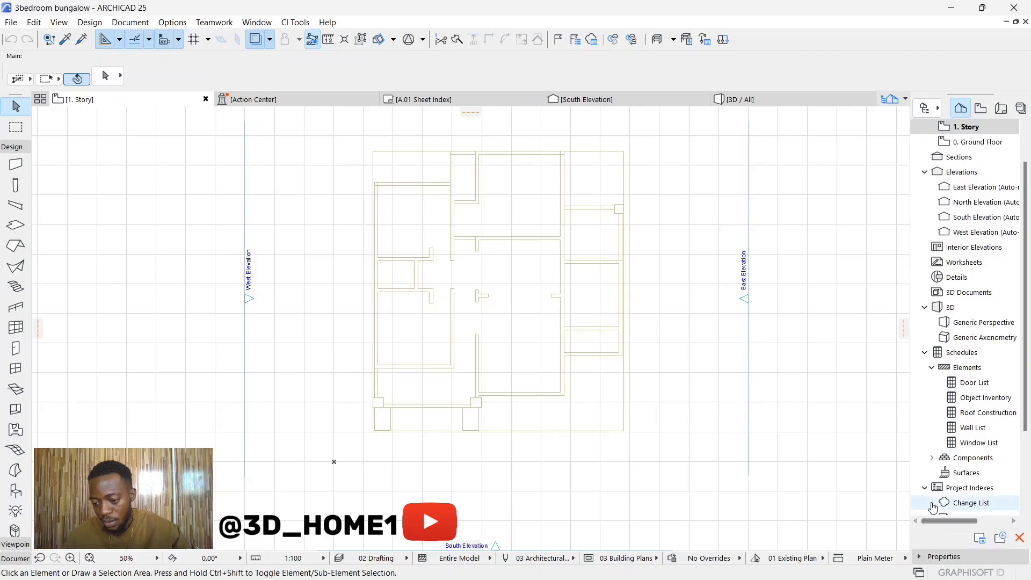
{"action": "left_click", "coordinate": [941, 557]}
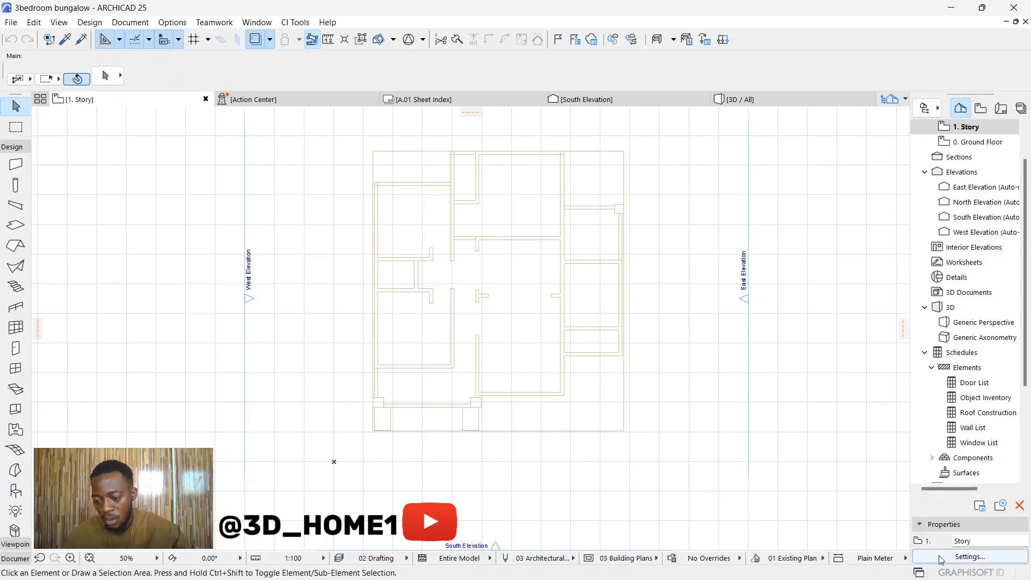
{"action": "scroll", "coordinate": [462, 336], "scroll_direction": "down", "scroll_amount": 2}
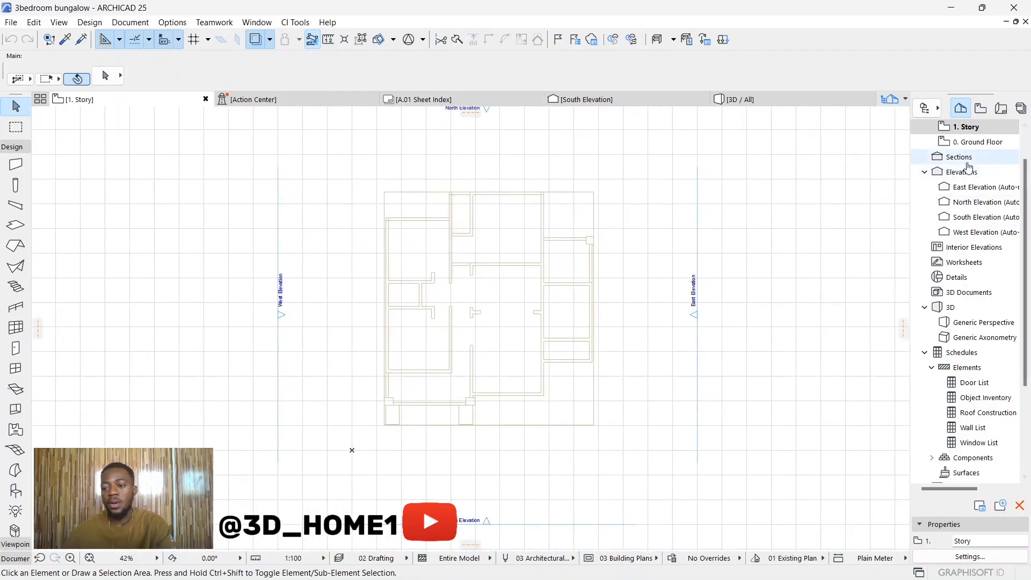
On the Ground Floor plan, start the Wall tool and set the default wall thickness to 225
{"action": "double_click", "coordinate": [966, 140]}
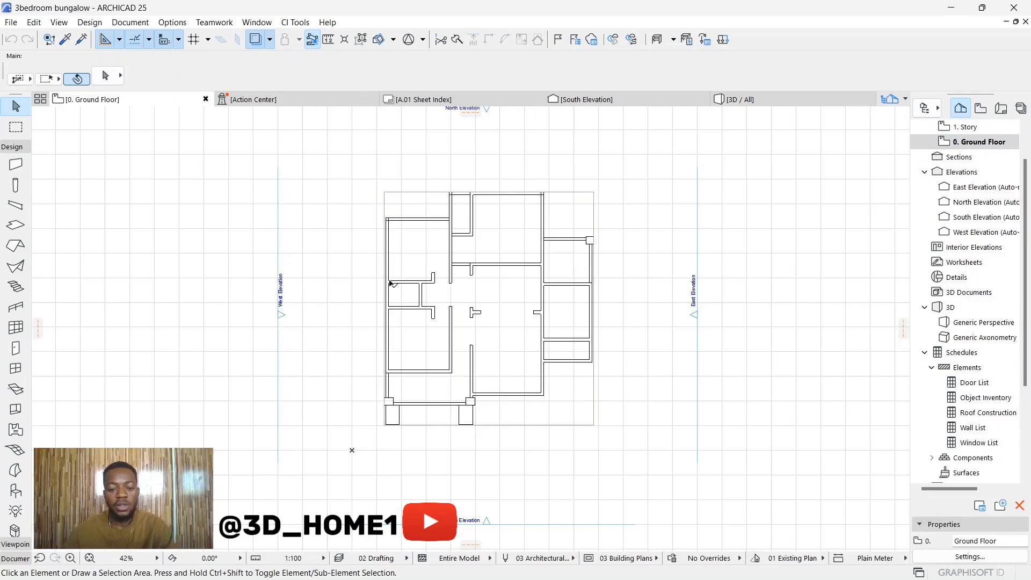
{"action": "scroll", "coordinate": [462, 244], "scroll_direction": "up", "scroll_amount": 1}
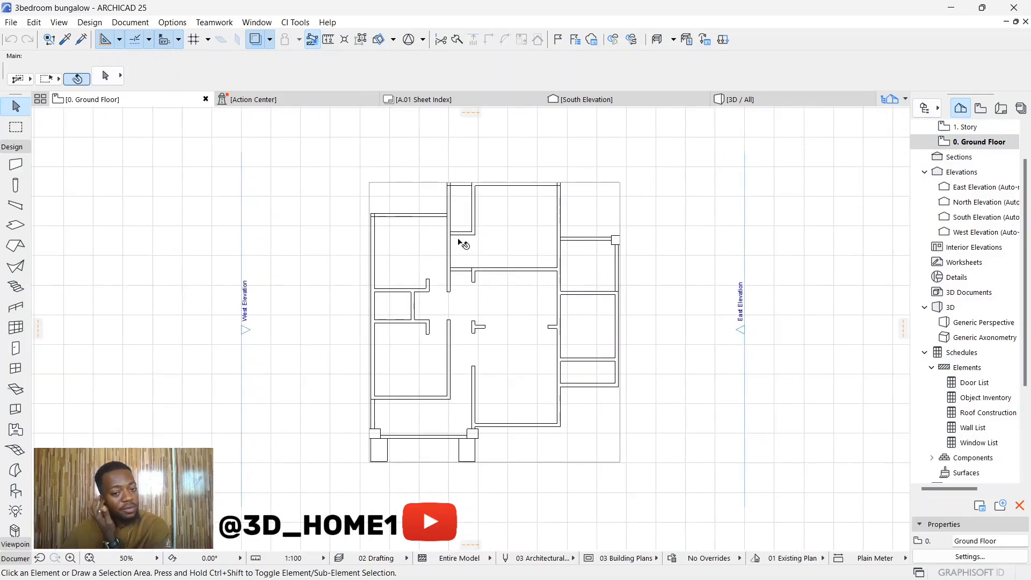
{"action": "scroll", "coordinate": [436, 202], "scroll_direction": "up", "scroll_amount": 2}
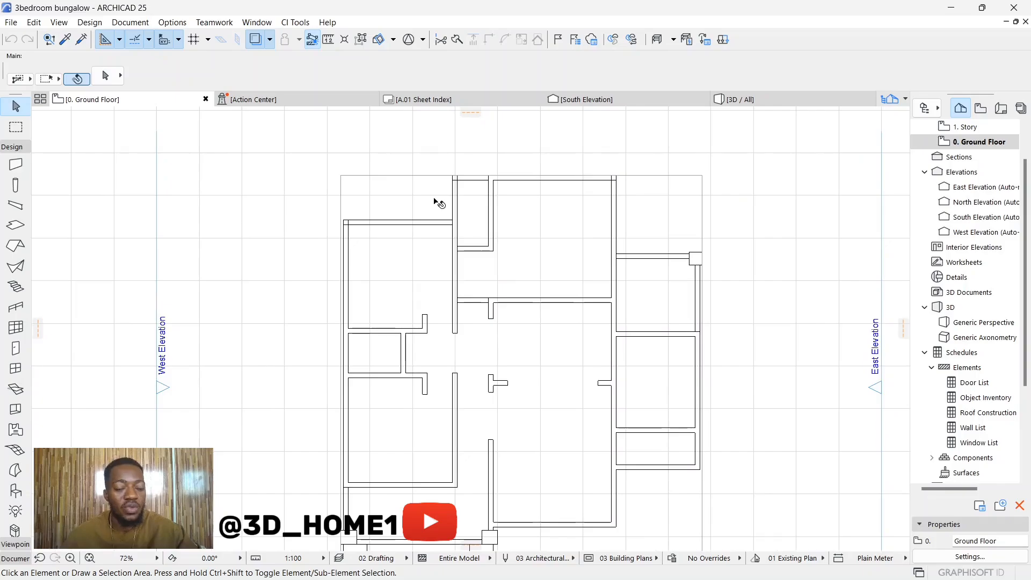
{"action": "left_click", "coordinate": [14, 166]}
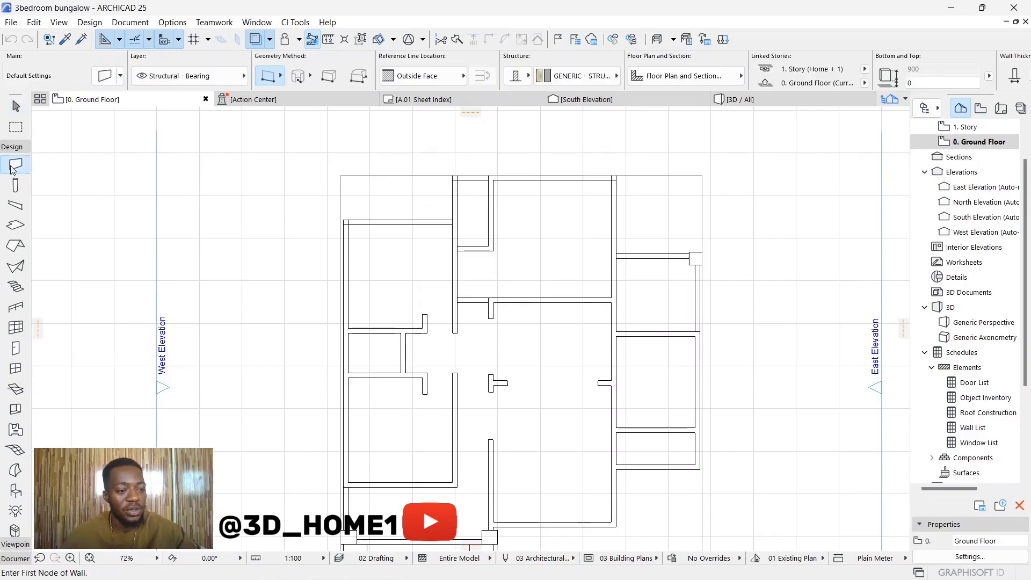
{"action": "left_click", "coordinate": [105, 76]}
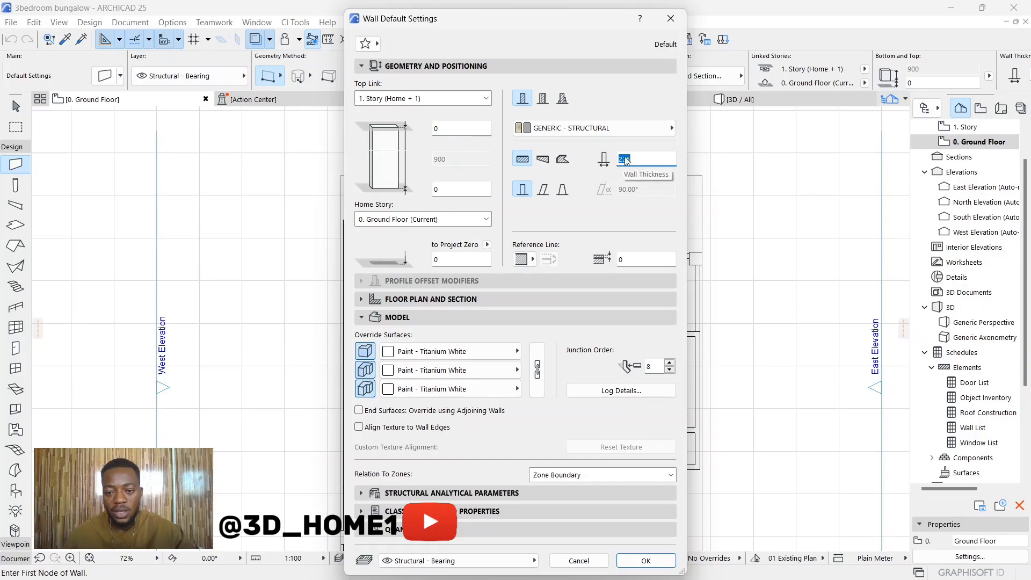
Override the default wall surface with Paint - Light Gray, link all three surfaces to it and accept the wall settings
{"action": "left_click", "coordinate": [425, 351]}
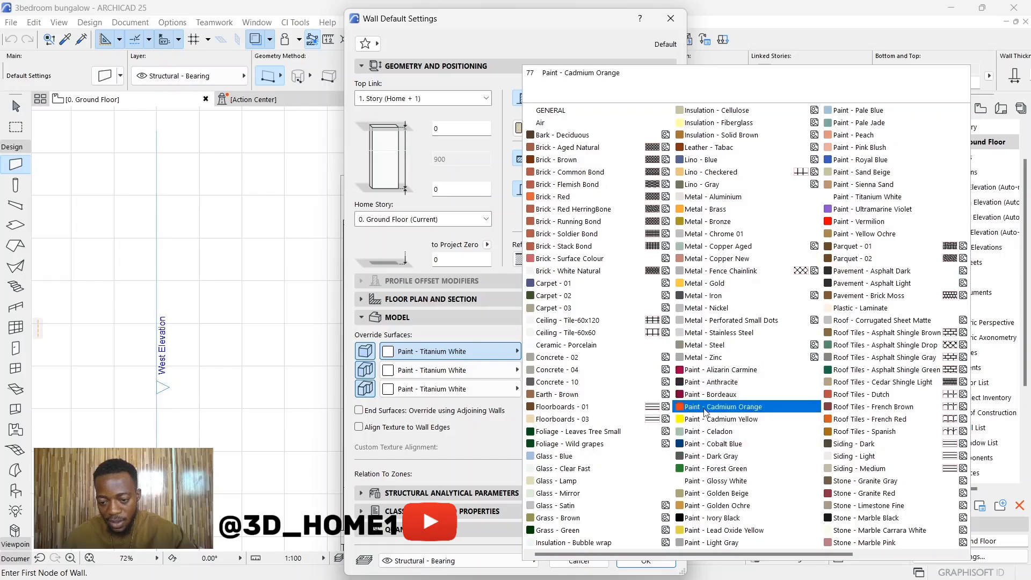
{"action": "left_click", "coordinate": [712, 543]}
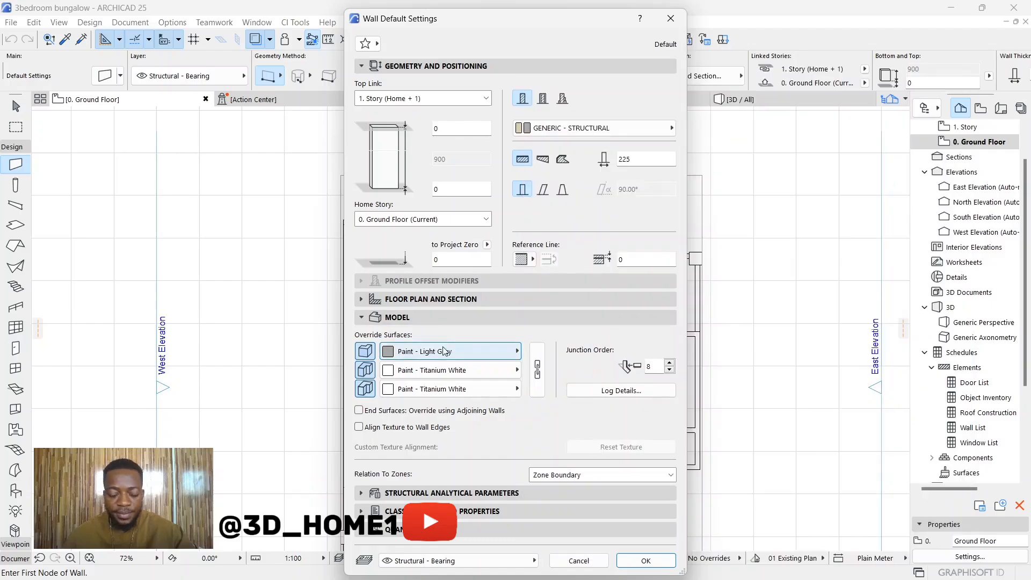
{"action": "left_click", "coordinate": [423, 353]}
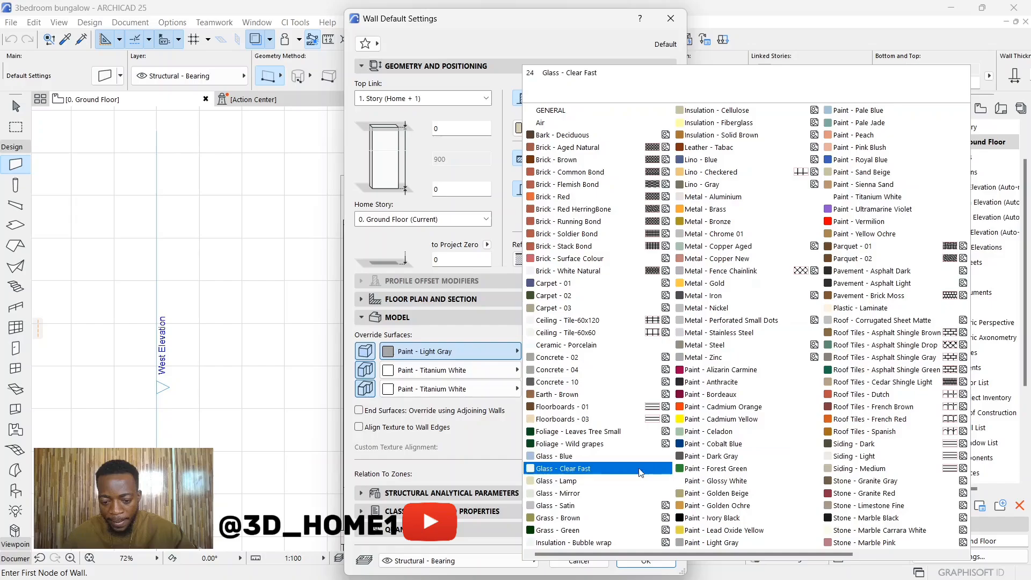
{"action": "left_click", "coordinate": [705, 544]}
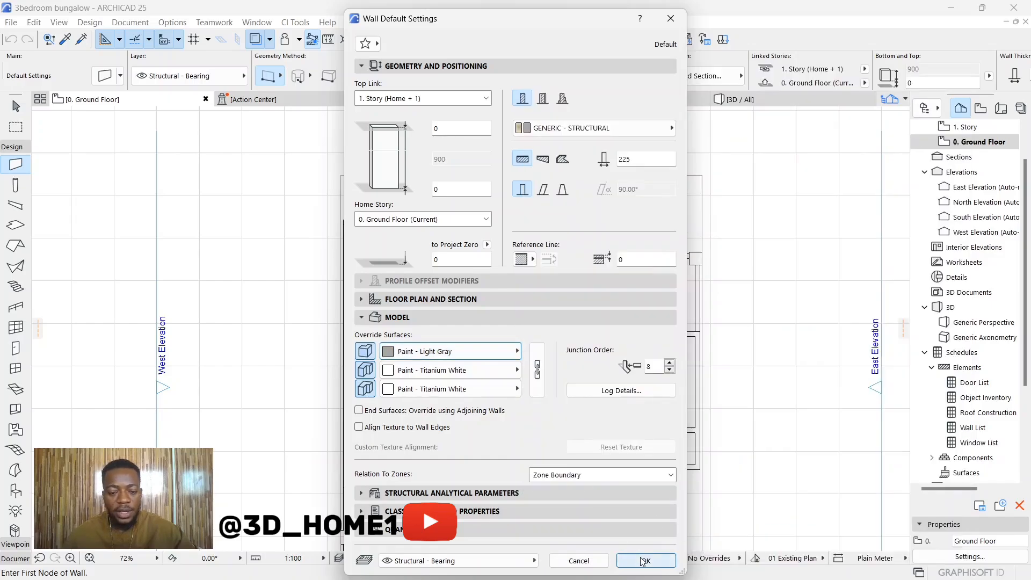
{"action": "left_click", "coordinate": [537, 369]}
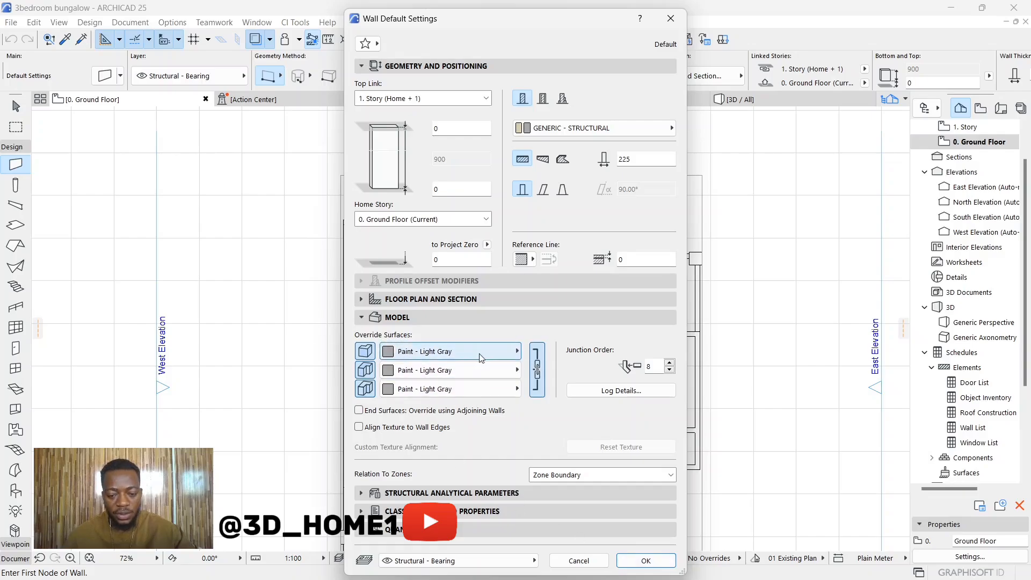
{"action": "left_click", "coordinate": [645, 560]}
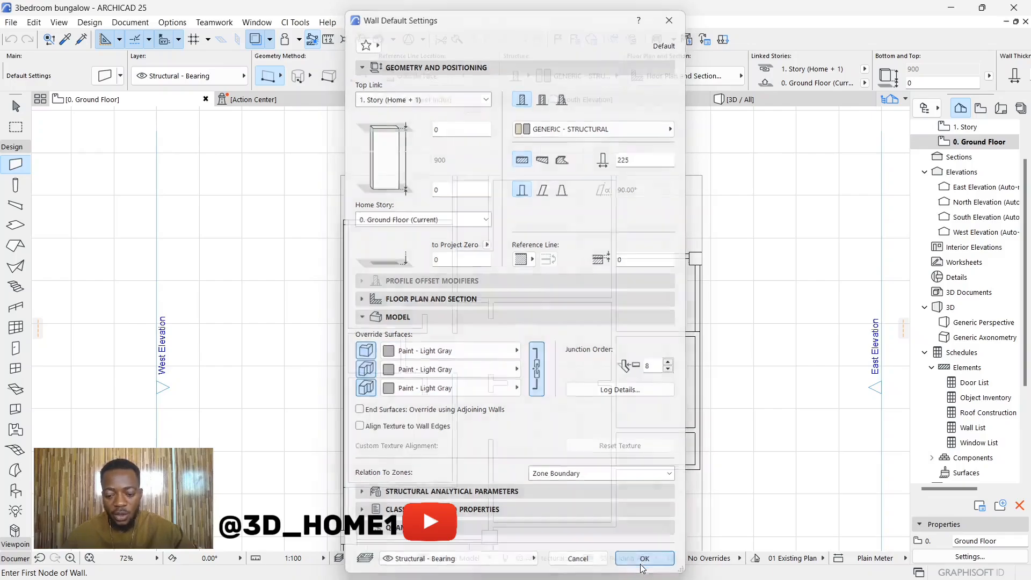
Use Outside Face as the reference line location for new walls
{"action": "scroll", "coordinate": [425, 271], "scroll_direction": "down", "scroll_amount": 3}
{"action": "scroll", "coordinate": [394, 221], "scroll_direction": "up", "scroll_amount": 7}
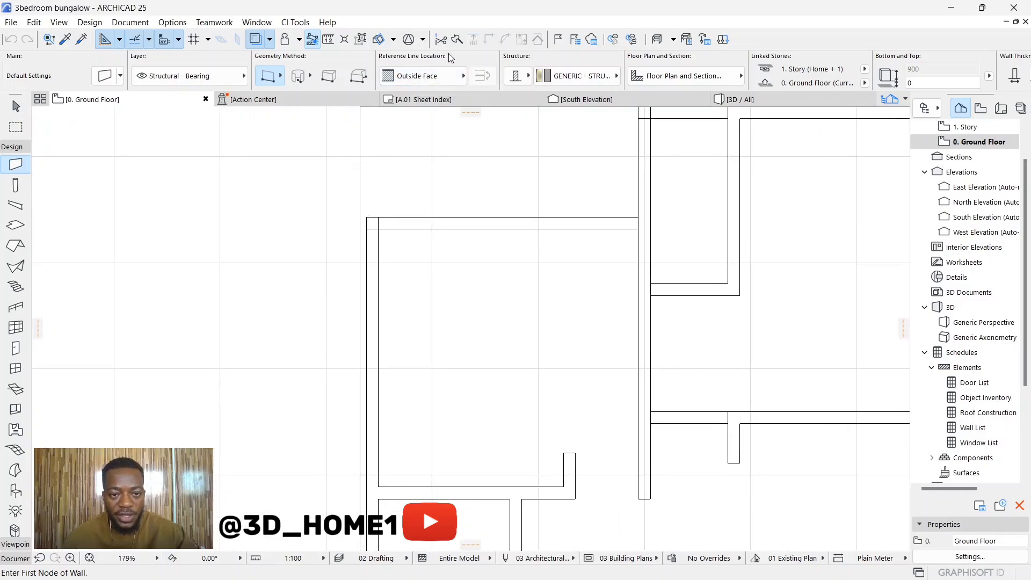
{"action": "left_click", "coordinate": [454, 79]}
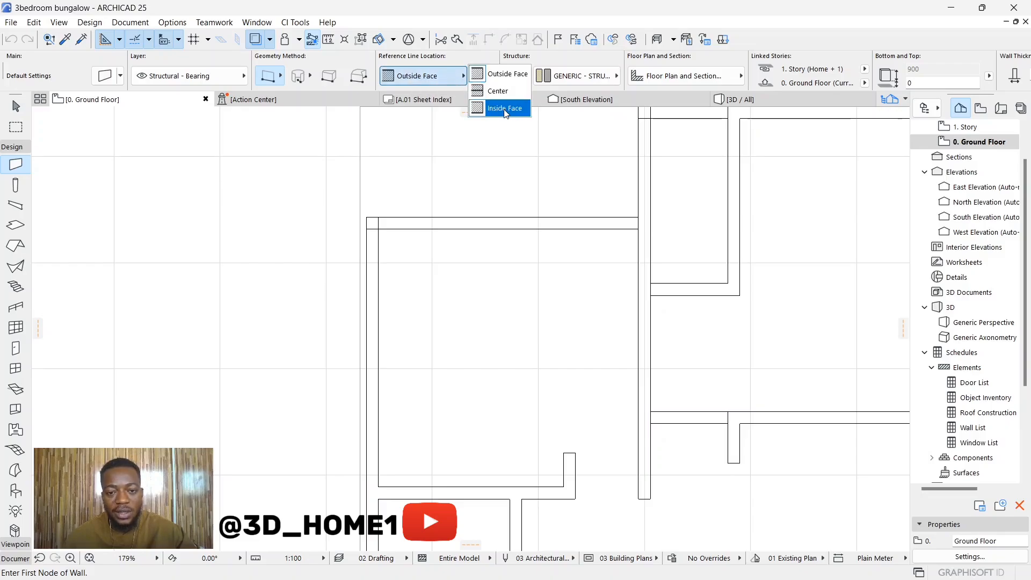
{"action": "left_click", "coordinate": [492, 80]}
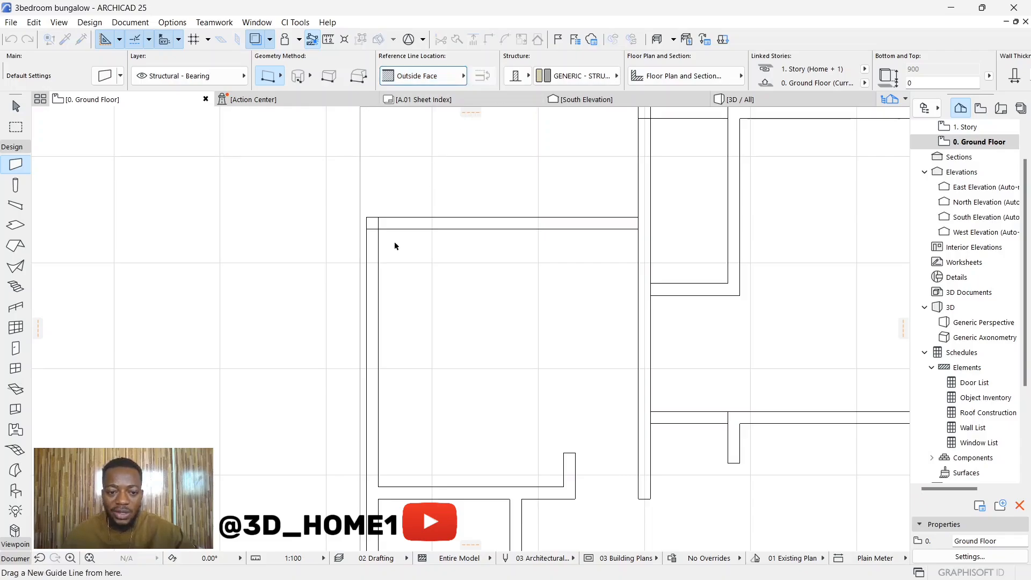
{"action": "scroll", "coordinate": [367, 224], "scroll_direction": "up", "scroll_amount": 1}
{"action": "scroll", "coordinate": [367, 217], "scroll_direction": "up", "scroll_amount": 1}
{"action": "left_click", "coordinate": [366, 214]}
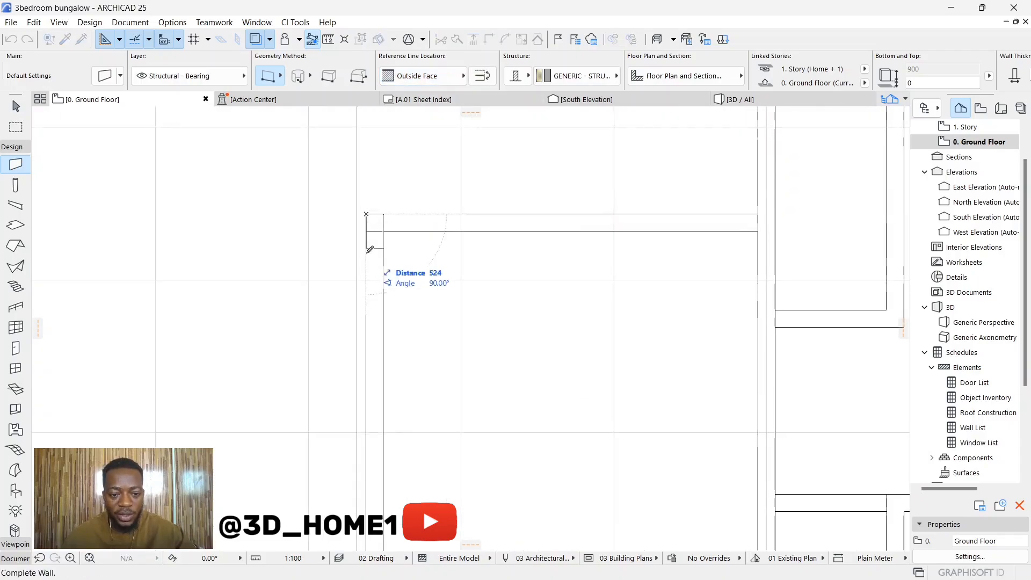
{"action": "scroll", "coordinate": [355, 218], "scroll_direction": "down", "scroll_amount": 1}
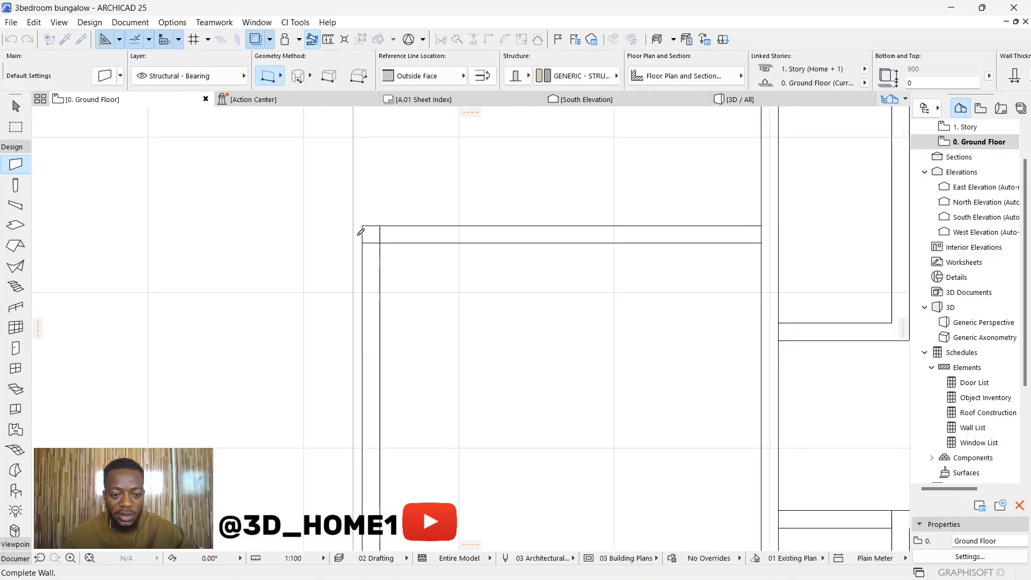
{"action": "scroll", "coordinate": [368, 161], "scroll_direction": "down", "scroll_amount": 1}
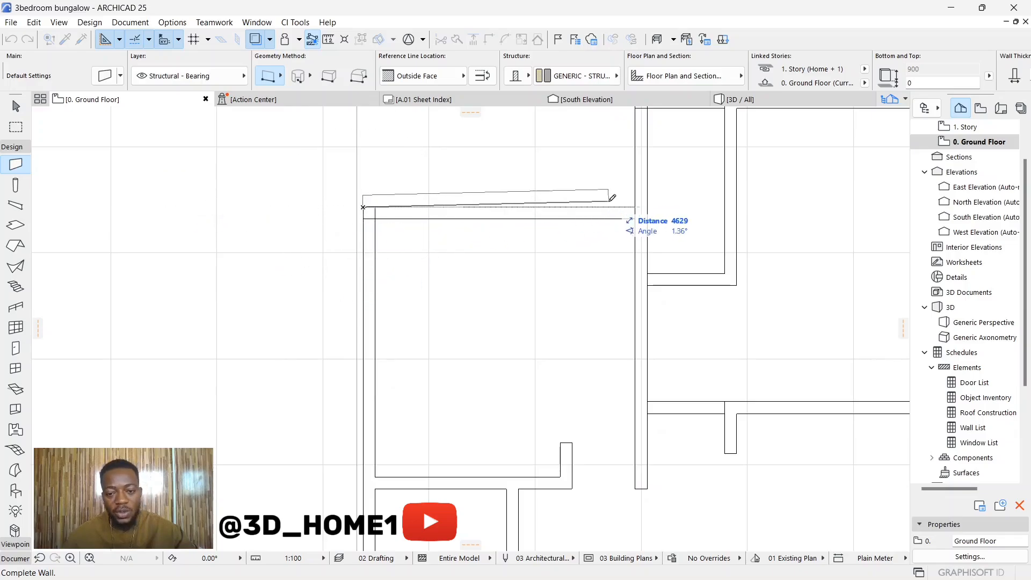
{"action": "scroll", "coordinate": [380, 189], "scroll_direction": "up", "scroll_amount": 1}
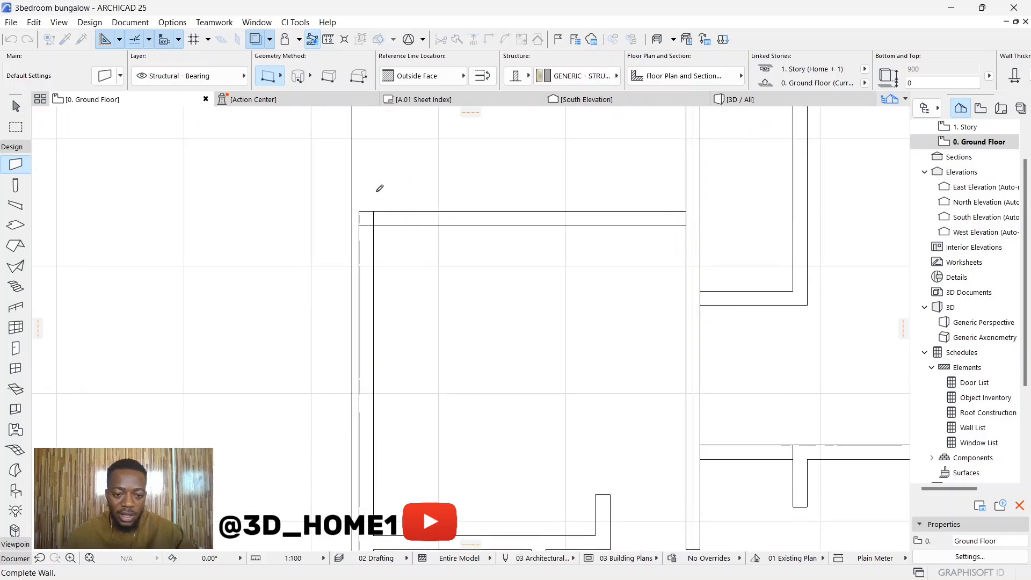
{"action": "key", "text": "Escape"}
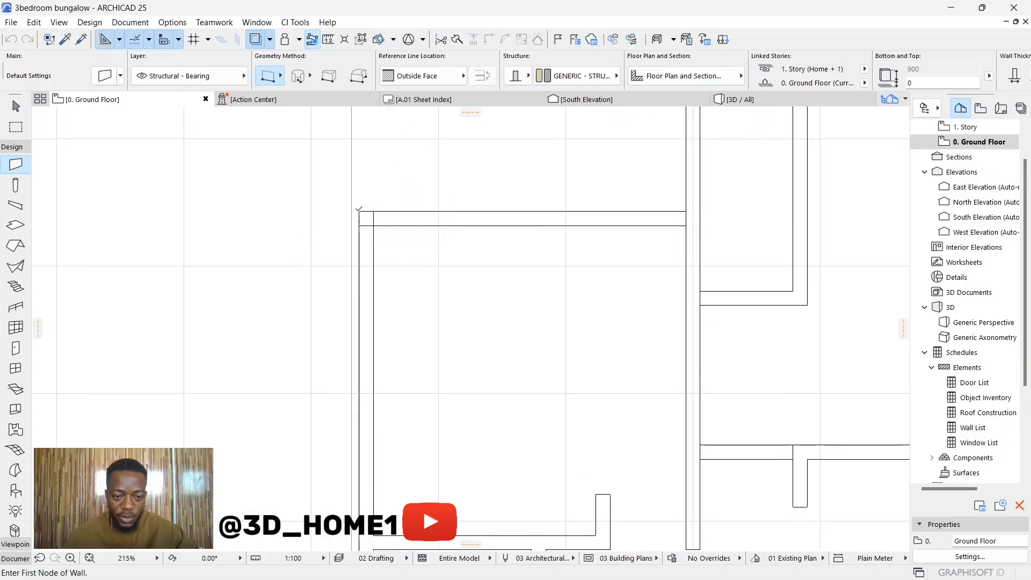
Draw the west exterior wall from the upper-left room's outer corner down to the lower edge of the front-left column
{"action": "left_click", "coordinate": [359, 211]}
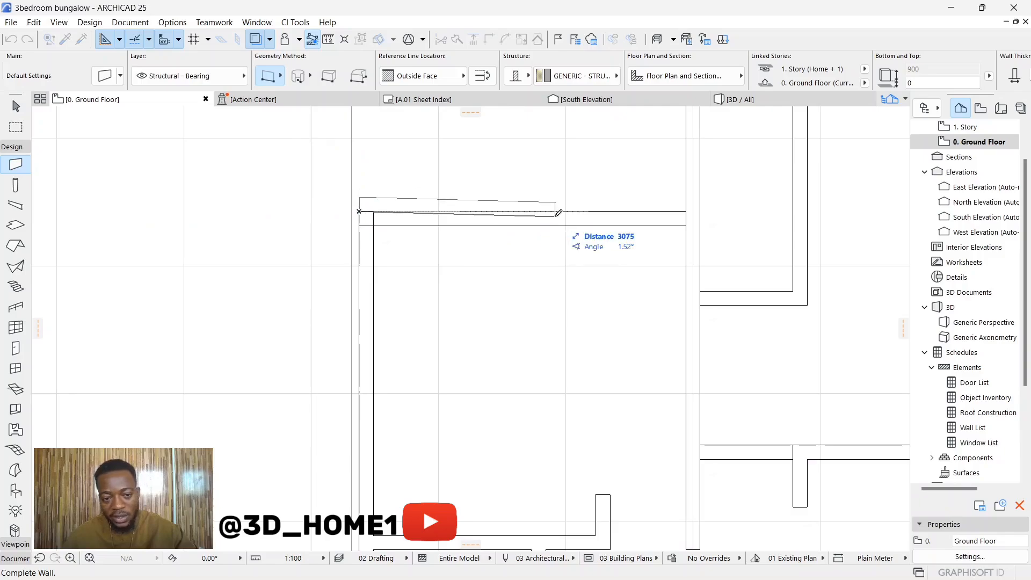
{"action": "scroll", "coordinate": [419, 145], "scroll_direction": "down", "scroll_amount": 3}
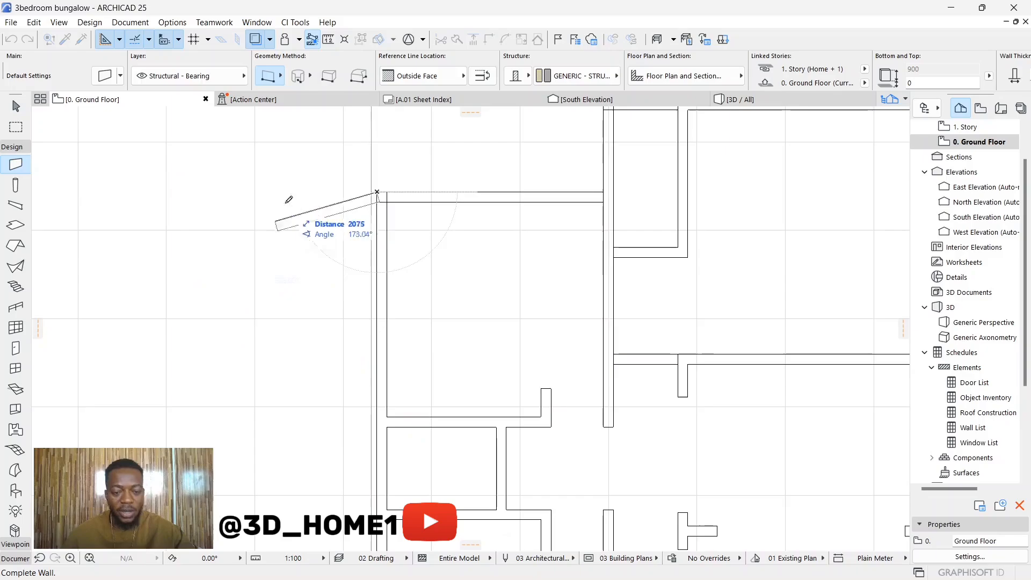
{"action": "scroll", "coordinate": [391, 369], "scroll_direction": "down", "scroll_amount": 5}
{"action": "scroll", "coordinate": [387, 464], "scroll_direction": "up", "scroll_amount": 5}
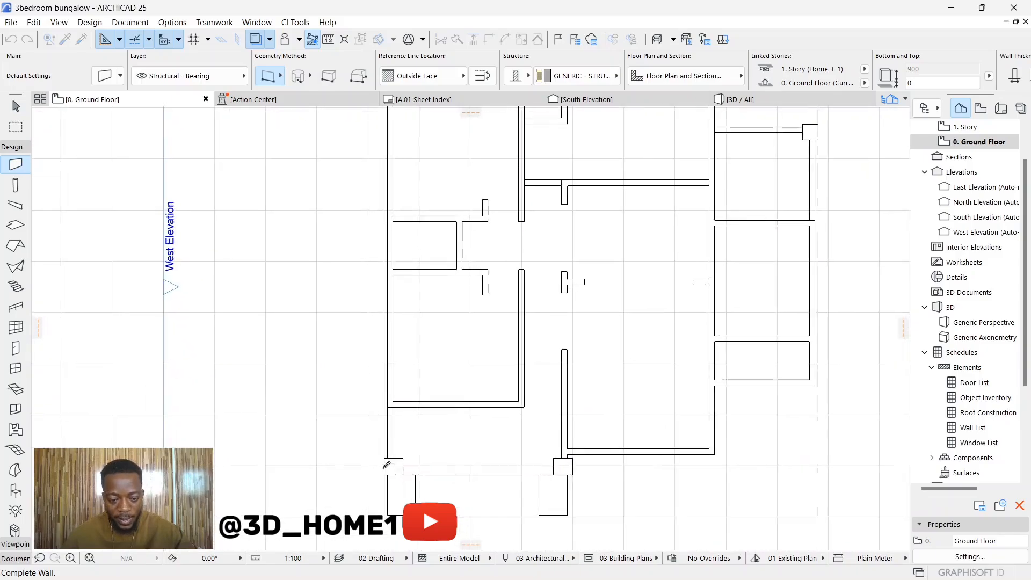
{"action": "scroll", "coordinate": [387, 465], "scroll_direction": "up", "scroll_amount": 3}
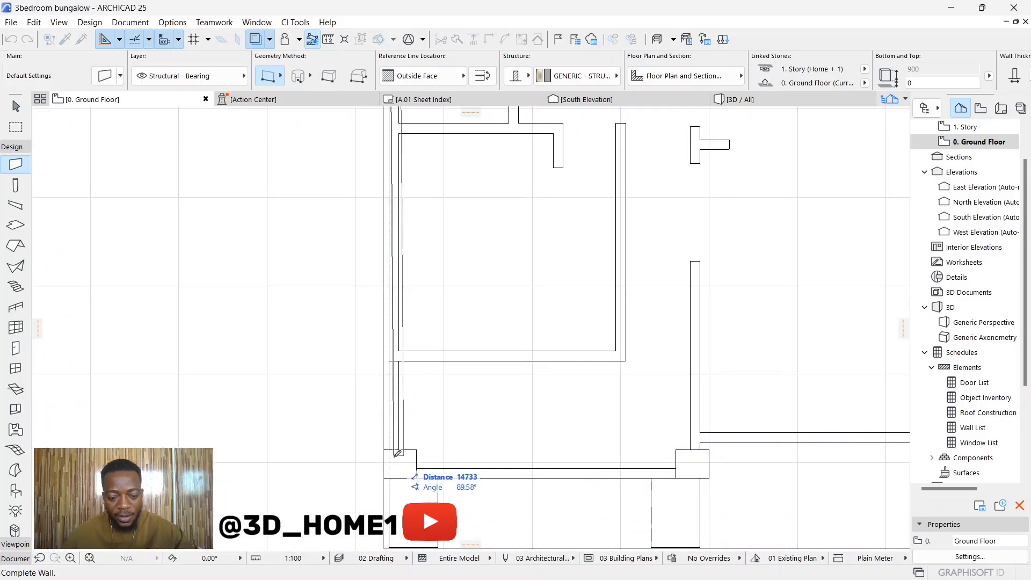
{"action": "left_click", "coordinate": [394, 478]}
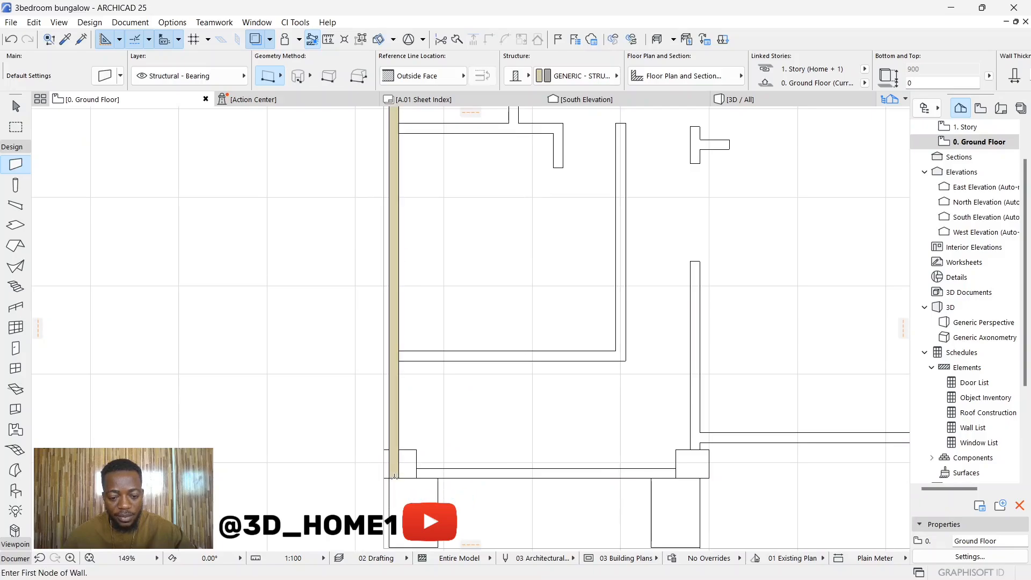
Draw the front wall from the lower end of the west wall across to the outer wall line at the second front column
{"action": "left_click", "coordinate": [394, 476]}
{"action": "scroll", "coordinate": [545, 462], "scroll_direction": "down", "scroll_amount": 4}
{"action": "scroll", "coordinate": [626, 462], "scroll_direction": "up", "scroll_amount": 6}
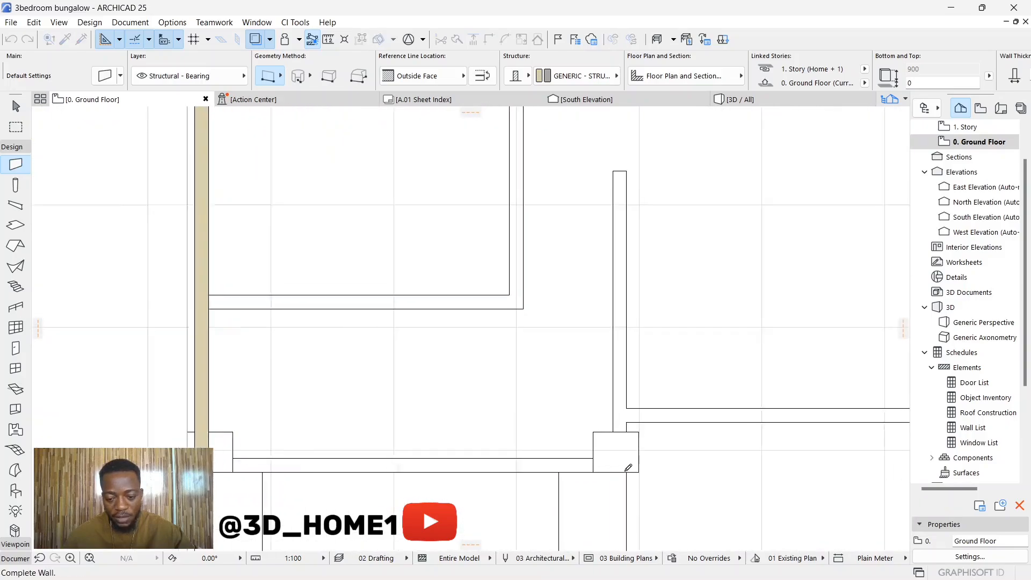
{"action": "left_click", "coordinate": [628, 419]}
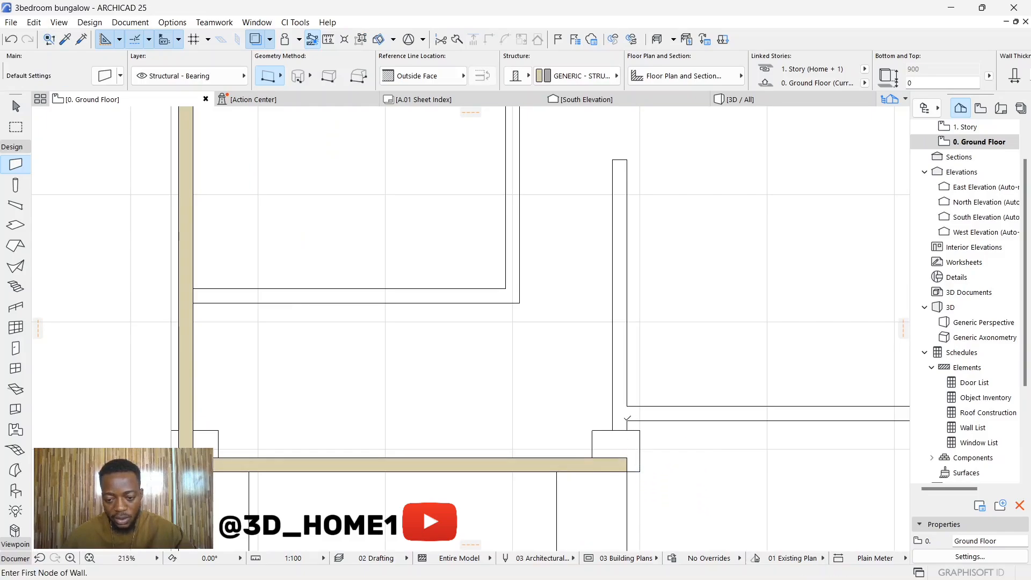
Draw a wall about 4583 long from the front wall's right end up to where the traced wall stops at the opening
{"action": "left_click", "coordinate": [627, 457]}
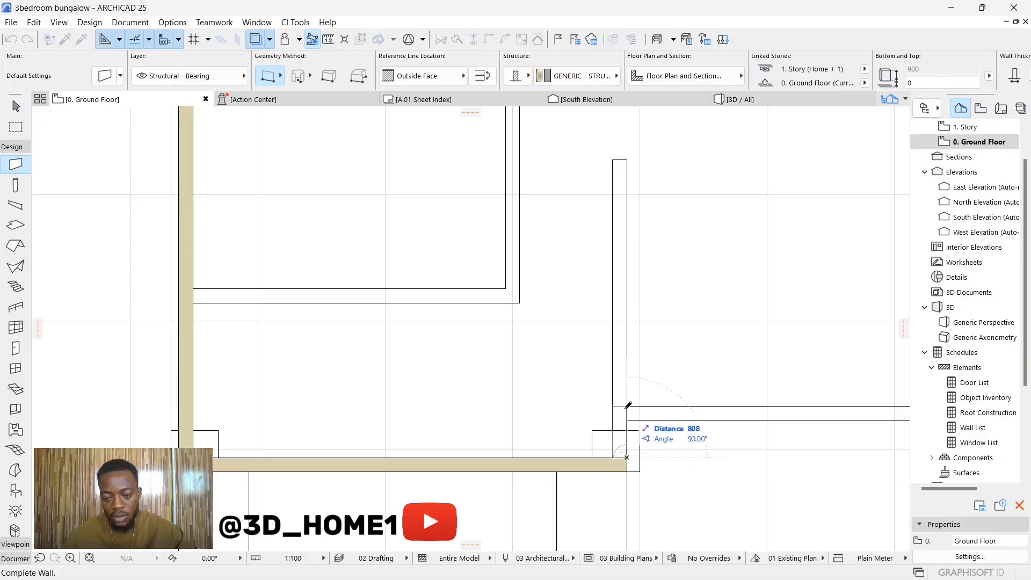
{"action": "scroll", "coordinate": [627, 406], "scroll_direction": "down", "scroll_amount": 2}
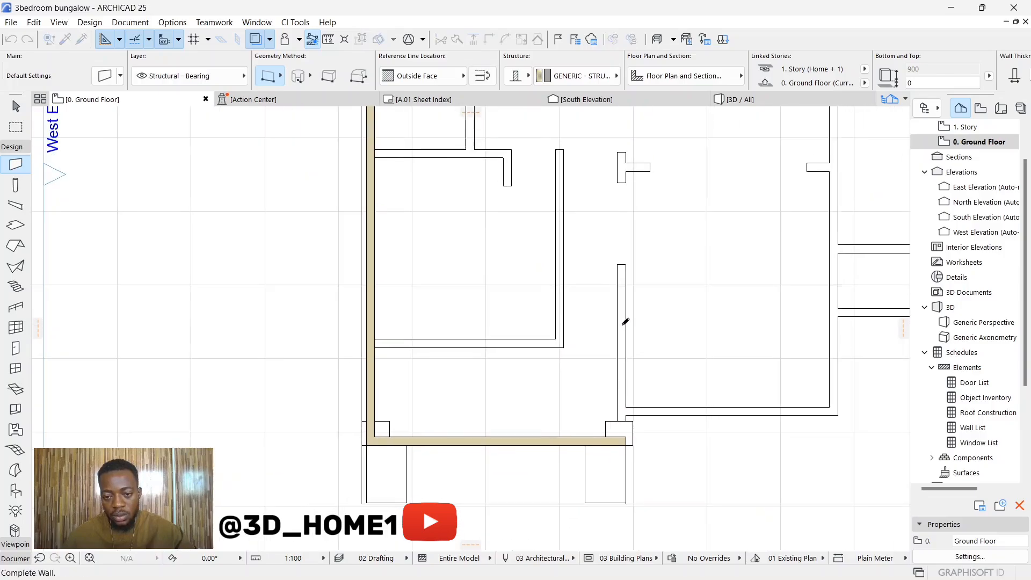
{"action": "left_click", "coordinate": [626, 264]}
{"action": "scroll", "coordinate": [625, 412], "scroll_direction": "up", "scroll_amount": 3}
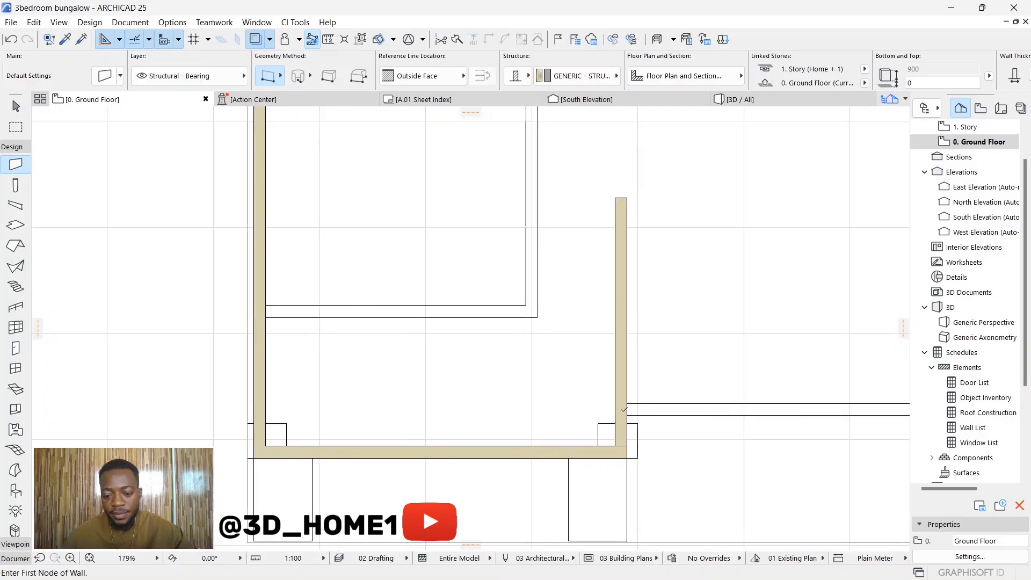
Stretch the upper end of the new vertical wall to the plan's top edge, making it about 16851 long
{"action": "scroll", "coordinate": [609, 424], "scroll_direction": "down", "scroll_amount": 3}
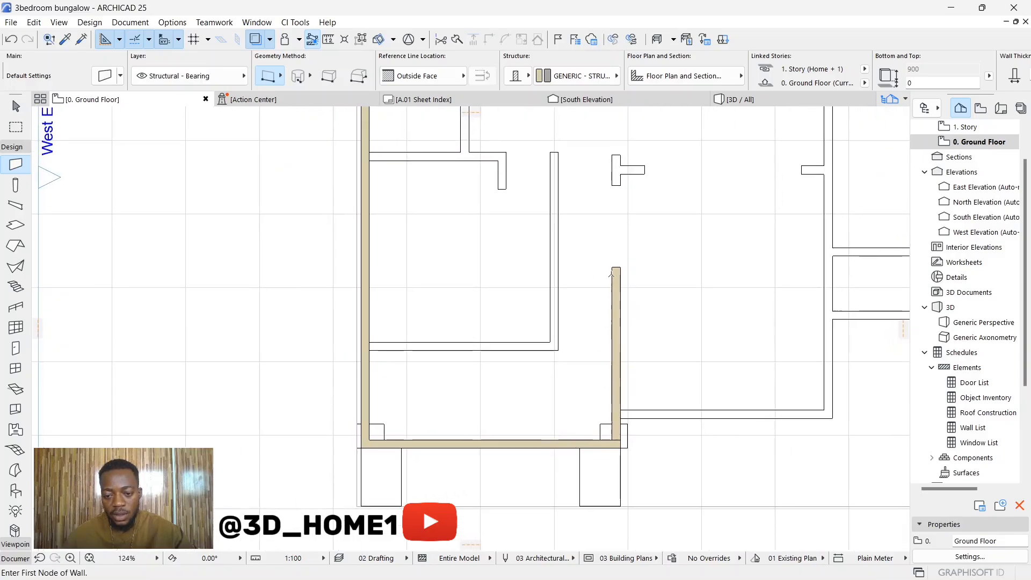
{"action": "left_click", "coordinate": [619, 271], "text": "shift"}
{"action": "left_click", "coordinate": [620, 267]}
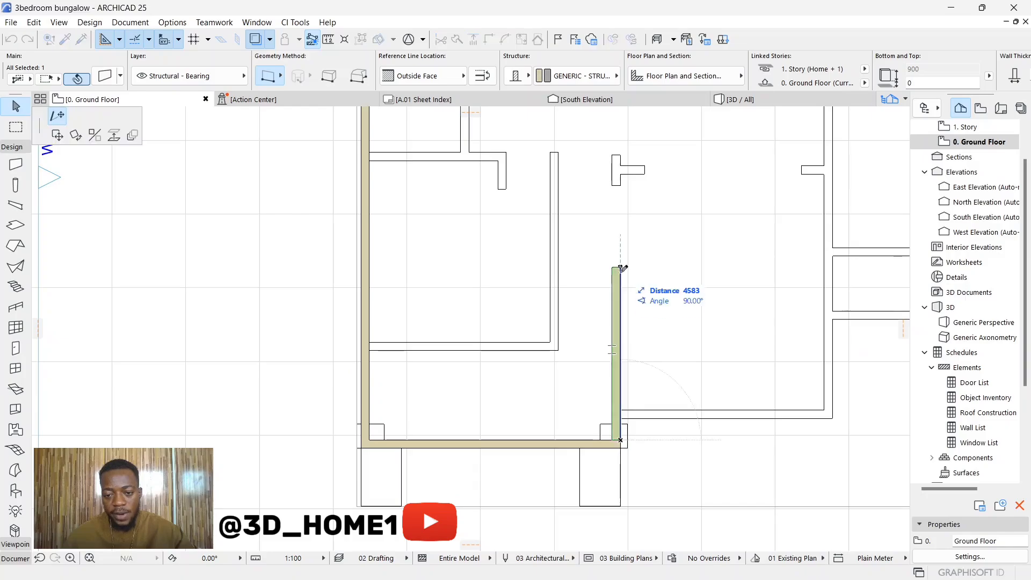
{"action": "scroll", "coordinate": [621, 280], "scroll_direction": "down", "scroll_amount": 3}
{"action": "scroll", "coordinate": [623, 269], "scroll_direction": "down", "scroll_amount": 2}
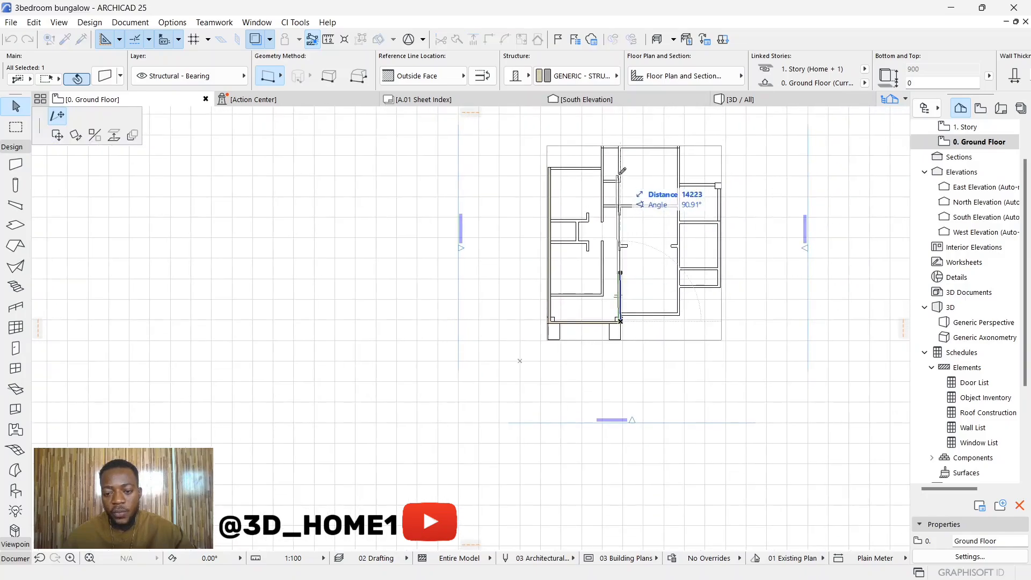
{"action": "scroll", "coordinate": [623, 161], "scroll_direction": "up", "scroll_amount": 3}
{"action": "scroll", "coordinate": [629, 140], "scroll_direction": "up", "scroll_amount": 1}
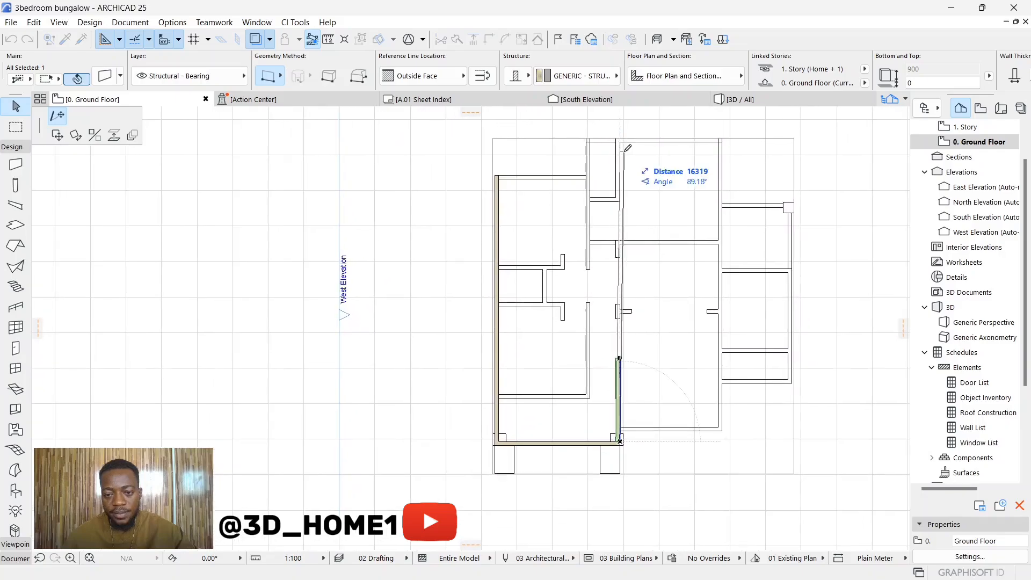
{"action": "scroll", "coordinate": [626, 137], "scroll_direction": "up", "scroll_amount": 2}
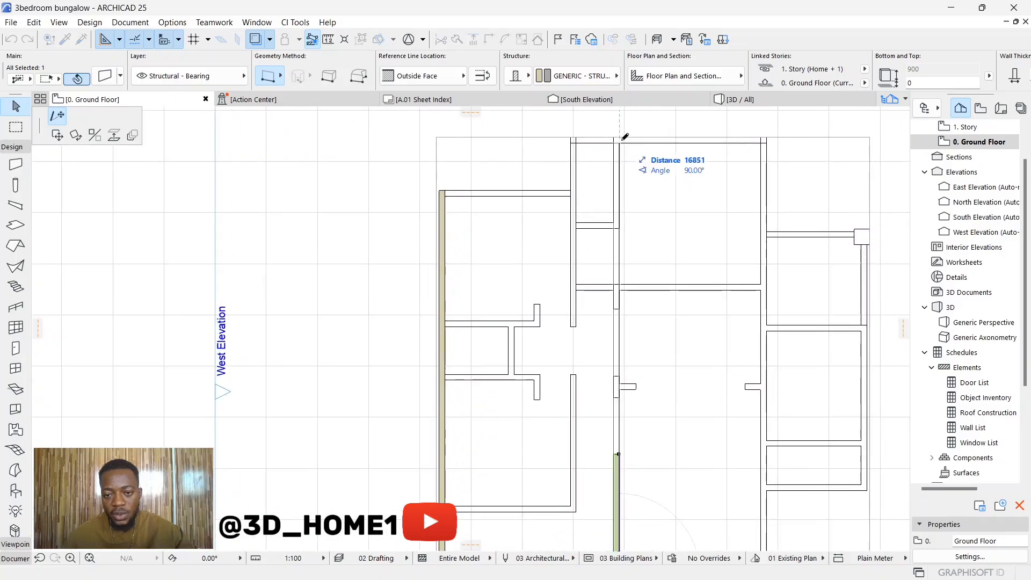
{"action": "left_click", "coordinate": [625, 136]}
{"action": "scroll", "coordinate": [599, 183], "scroll_direction": "down", "scroll_amount": 1}
{"action": "scroll", "coordinate": [603, 191], "scroll_direction": "down", "scroll_amount": 1}
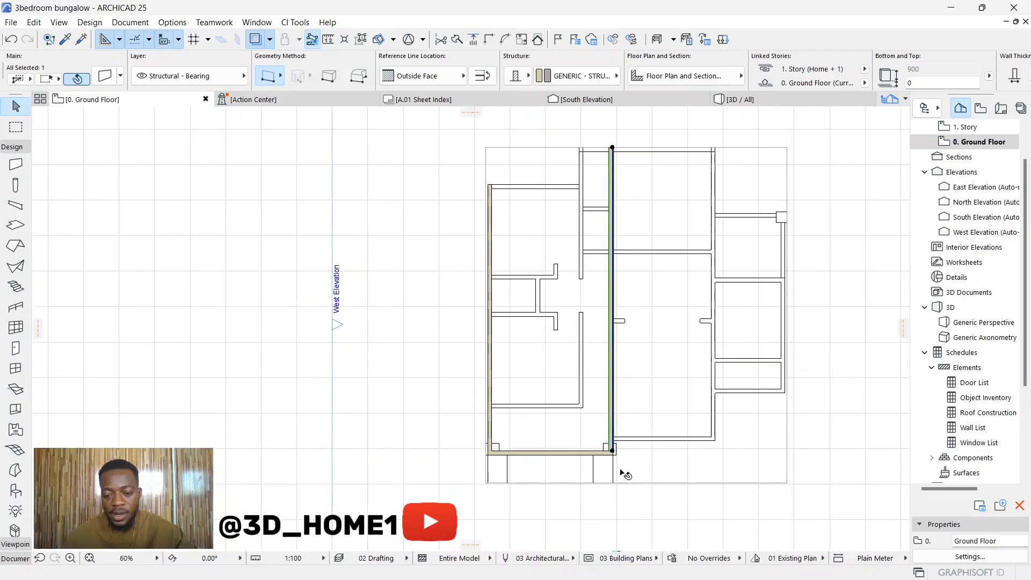
Draw the middle block's front wall about 5757 long from the existing long vertical wall to the traced outer corner
{"action": "scroll", "coordinate": [621, 467], "scroll_direction": "up", "scroll_amount": 2}
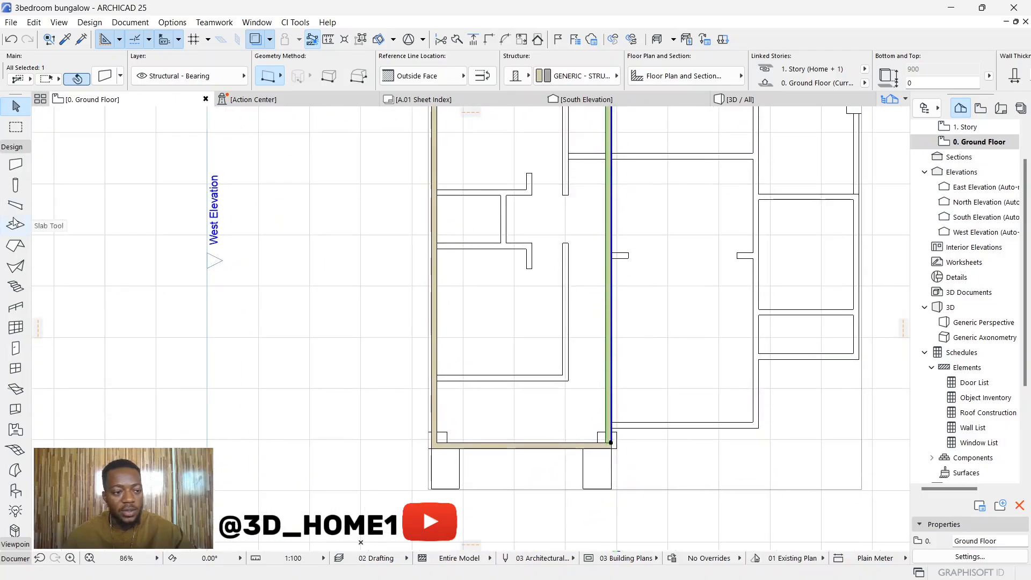
{"action": "left_click", "coordinate": [15, 164]}
{"action": "scroll", "coordinate": [612, 427], "scroll_direction": "up", "scroll_amount": 2}
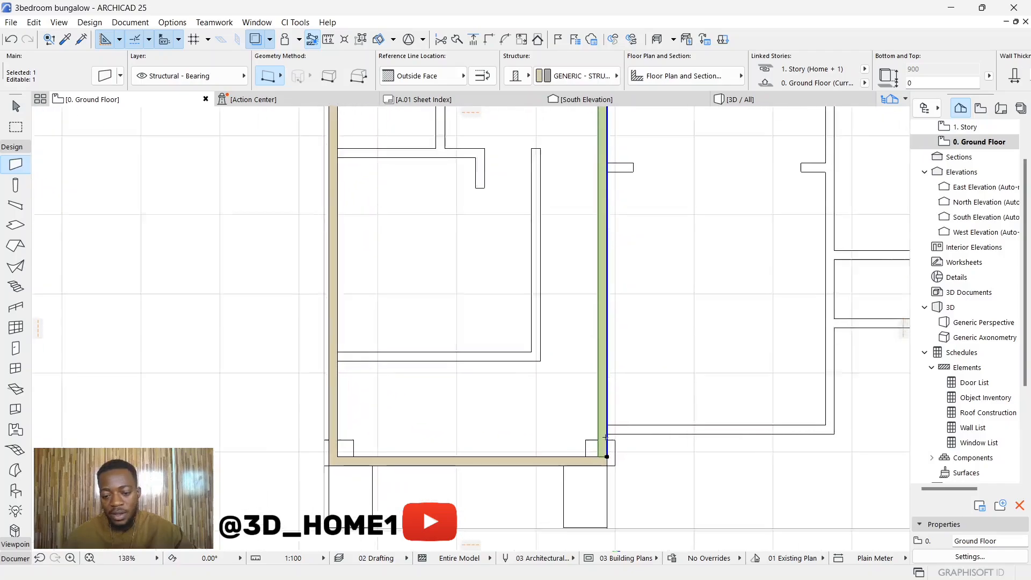
{"action": "scroll", "coordinate": [606, 438], "scroll_direction": "up", "scroll_amount": 1}
{"action": "scroll", "coordinate": [625, 434], "scroll_direction": "down", "scroll_amount": 2}
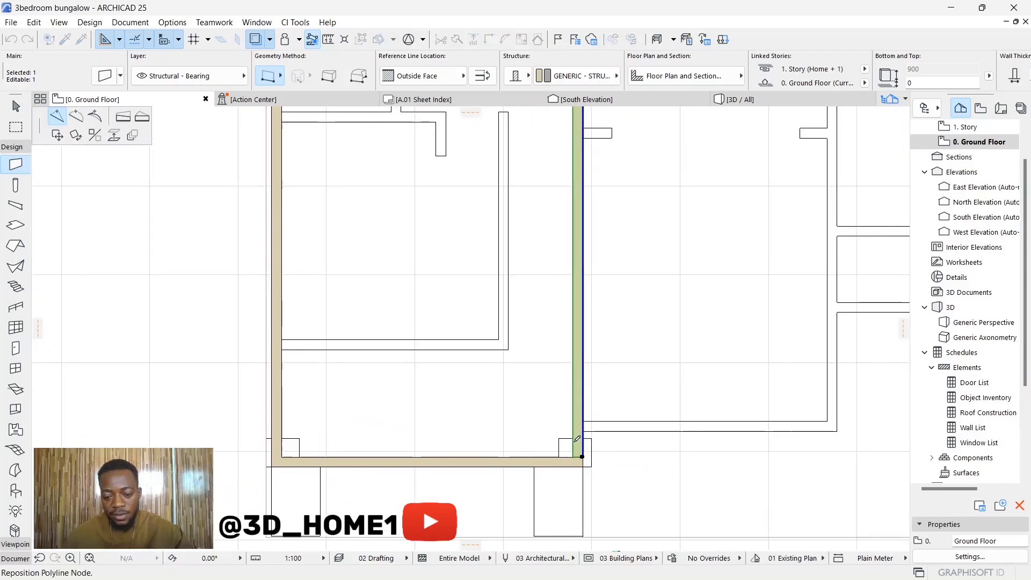
{"action": "key", "text": "Escape"}
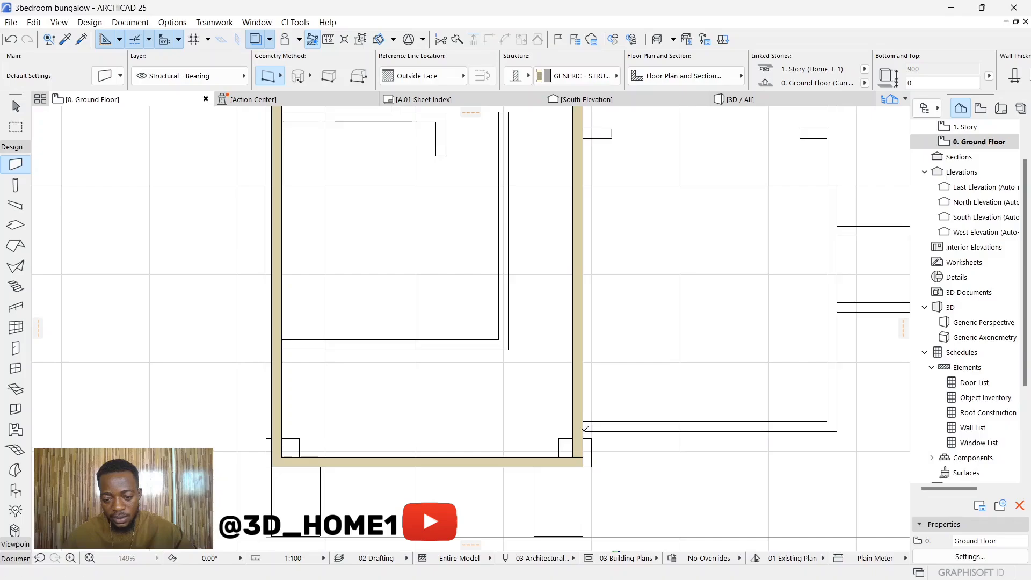
{"action": "scroll", "coordinate": [638, 422], "scroll_direction": "down", "scroll_amount": 4}
{"action": "scroll", "coordinate": [723, 436], "scroll_direction": "up", "scroll_amount": 6}
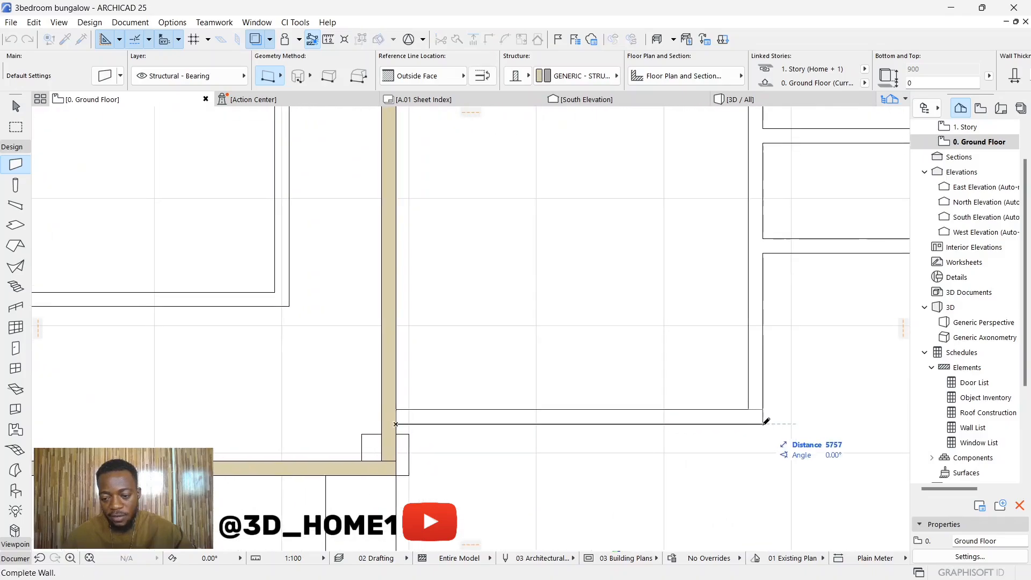
{"action": "left_click", "coordinate": [767, 421]}
Draw a wall from the outer end of the middle block's front wall up to the plan's top edge
{"action": "scroll", "coordinate": [698, 427], "scroll_direction": "down", "scroll_amount": 6}
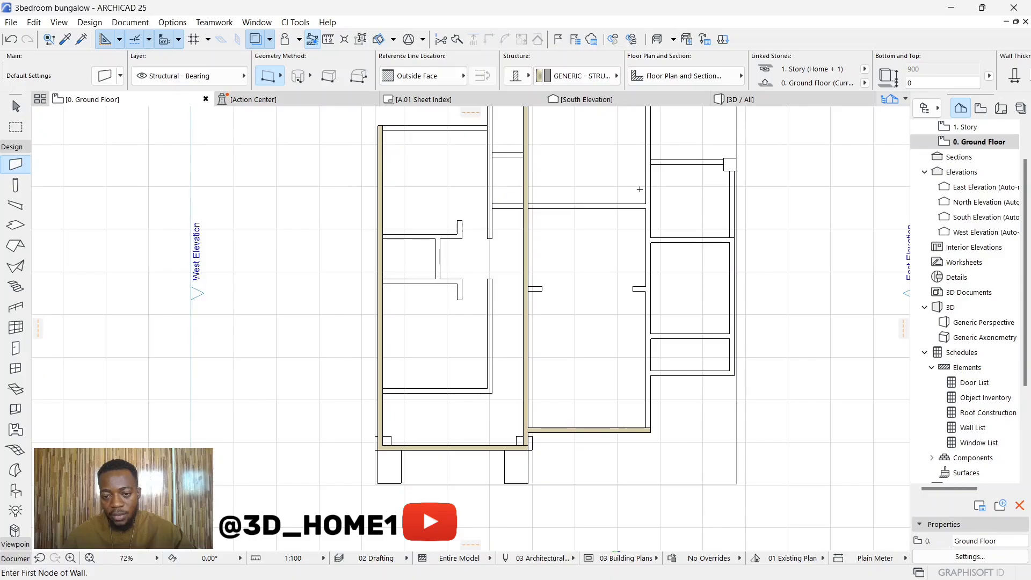
{"action": "scroll", "coordinate": [650, 430], "scroll_direction": "up", "scroll_amount": 3}
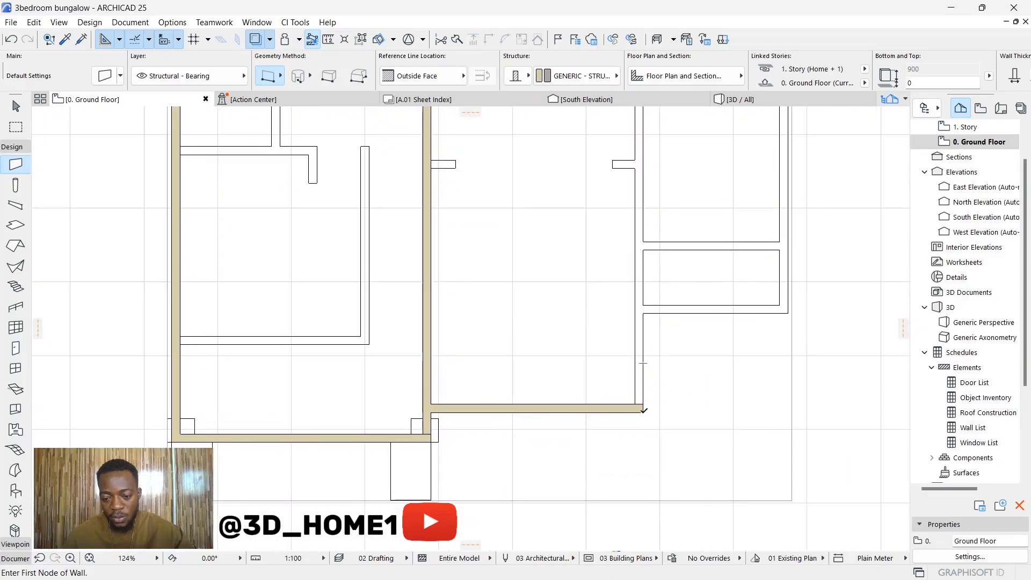
{"action": "scroll", "coordinate": [643, 361], "scroll_direction": "up", "scroll_amount": 2}
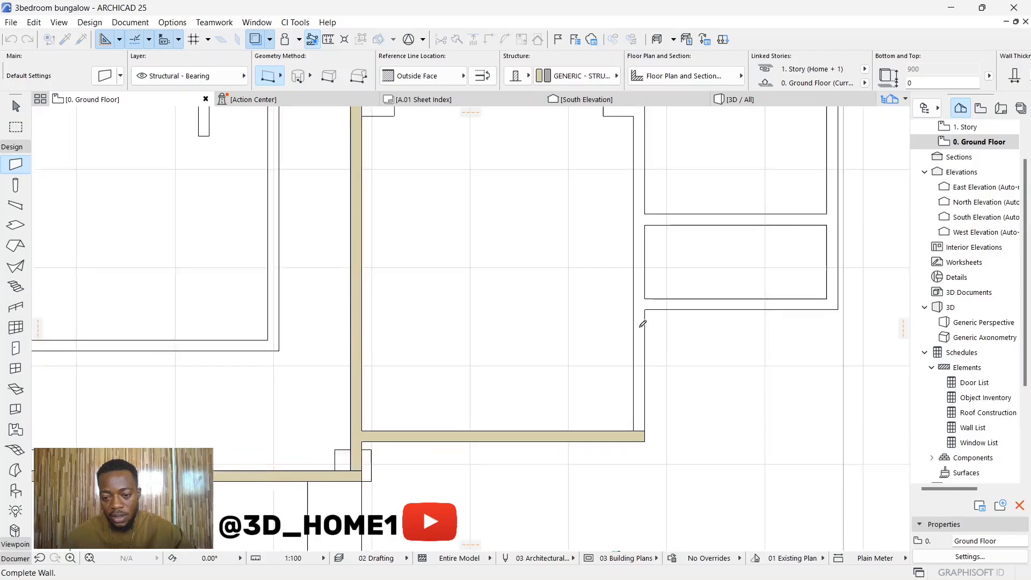
{"action": "scroll", "coordinate": [642, 376], "scroll_direction": "down", "scroll_amount": 2}
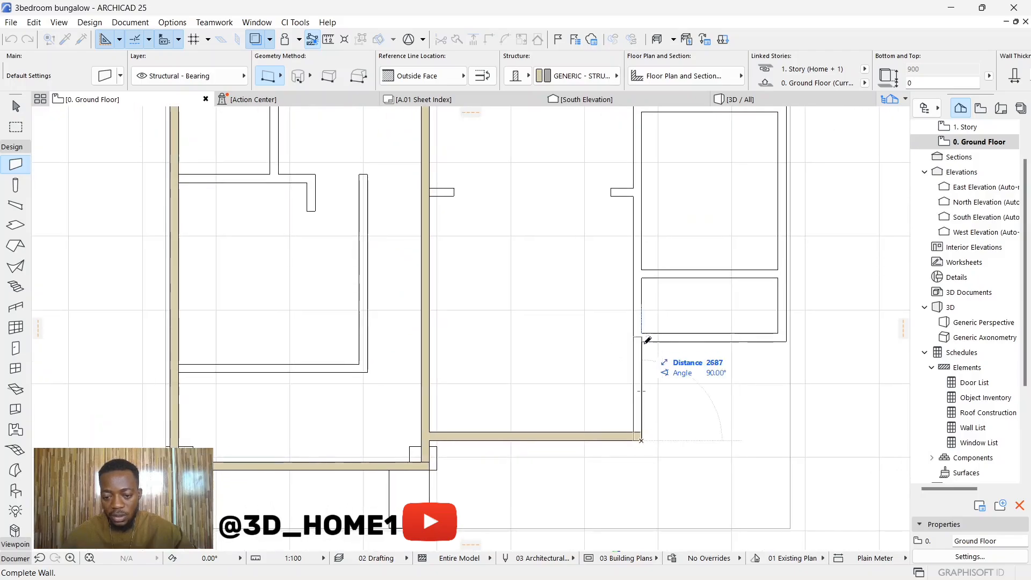
{"action": "scroll", "coordinate": [619, 318], "scroll_direction": "down", "scroll_amount": 2}
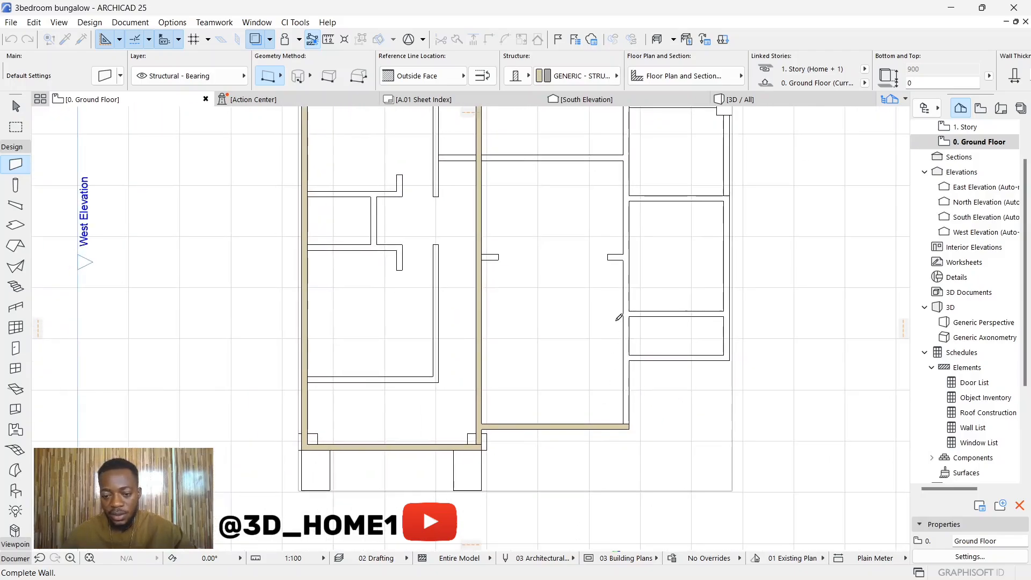
{"action": "scroll", "coordinate": [652, 433], "scroll_direction": "up", "scroll_amount": 2}
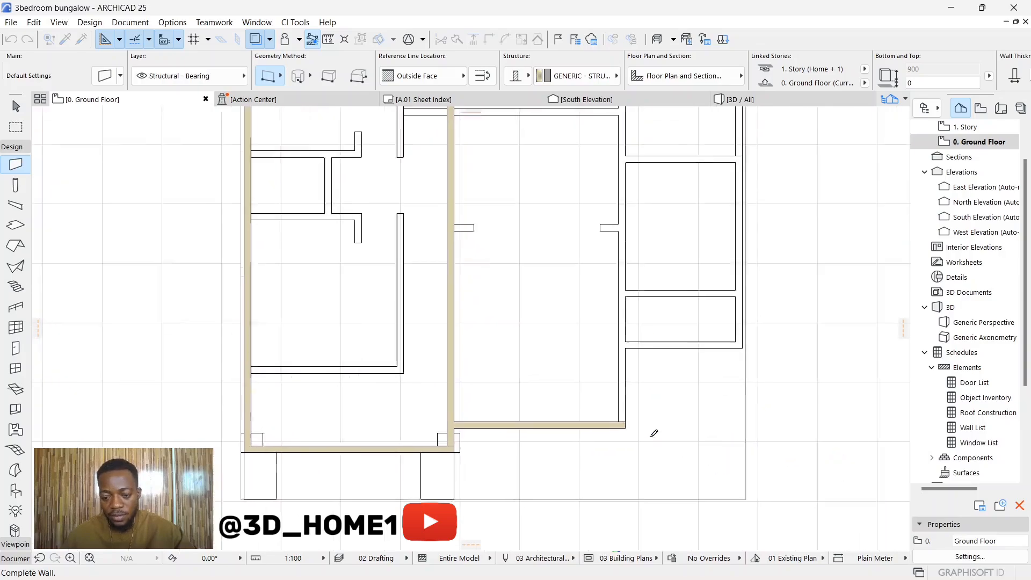
{"action": "scroll", "coordinate": [596, 425], "scroll_direction": "down", "scroll_amount": 3}
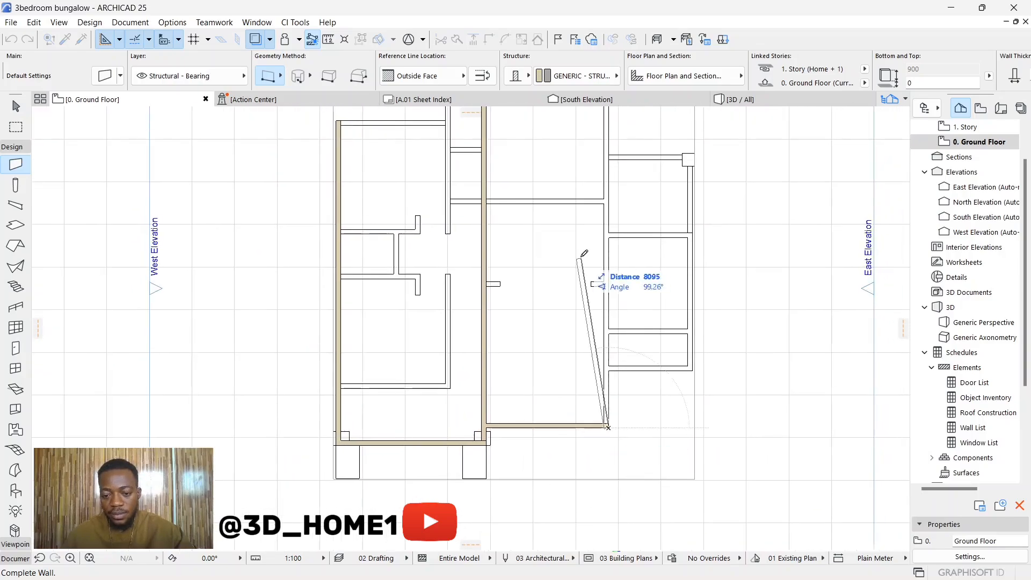
{"action": "scroll", "coordinate": [587, 242], "scroll_direction": "up", "scroll_amount": 1}
{"action": "scroll", "coordinate": [584, 266], "scroll_direction": "down", "scroll_amount": 2}
{"action": "scroll", "coordinate": [605, 161], "scroll_direction": "down", "scroll_amount": 2}
{"action": "scroll", "coordinate": [596, 161], "scroll_direction": "up", "scroll_amount": 4}
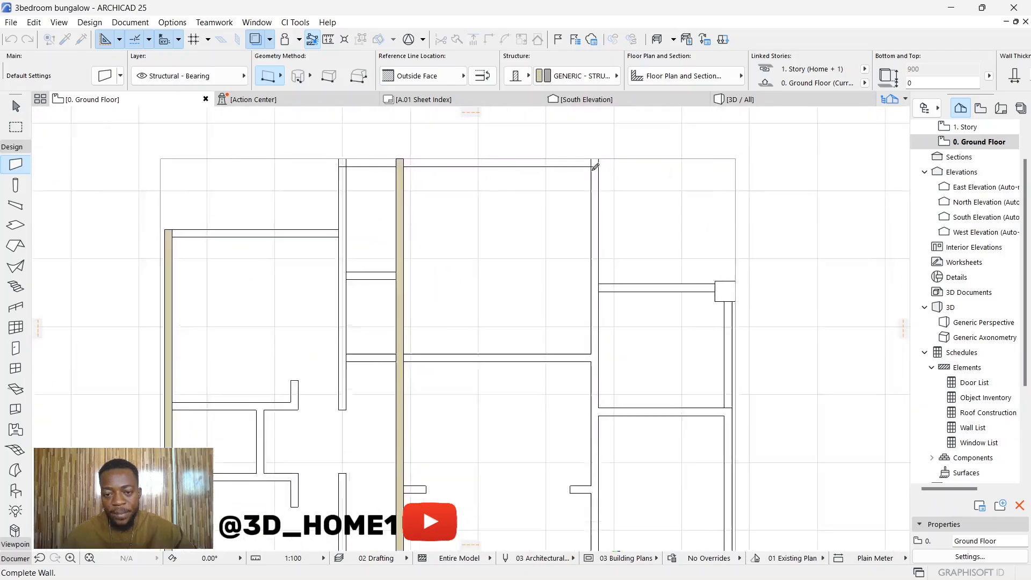
{"action": "left_click", "coordinate": [604, 154]}
Draw the east exterior wall from the east wing's lower outer corner up to the traced wall line at the rear column
{"action": "scroll", "coordinate": [617, 213], "scroll_direction": "down", "scroll_amount": 4}
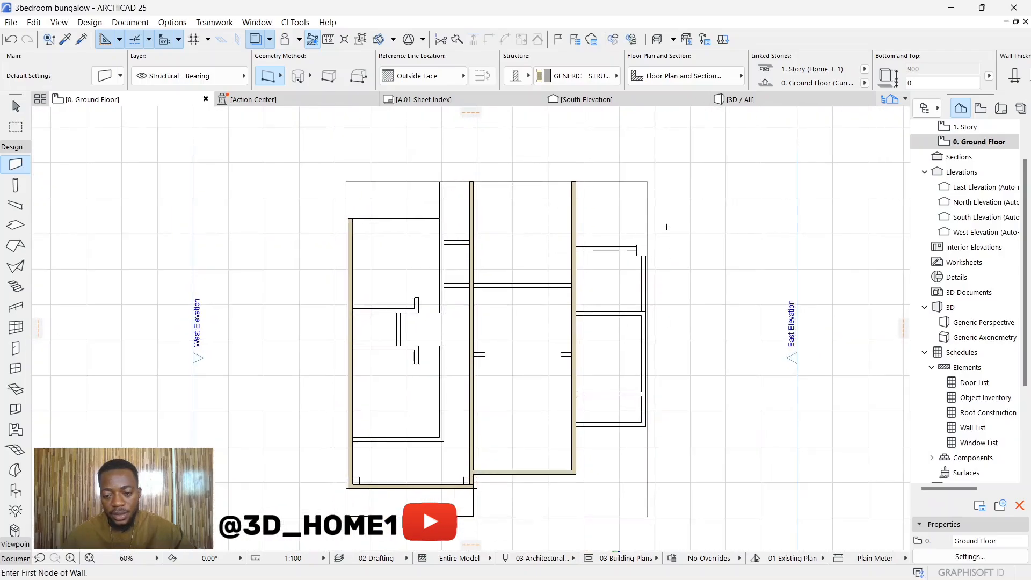
{"action": "scroll", "coordinate": [661, 268], "scroll_direction": "up", "scroll_amount": 5}
{"action": "scroll", "coordinate": [634, 270], "scroll_direction": "down", "scroll_amount": 4}
{"action": "scroll", "coordinate": [624, 376], "scroll_direction": "up", "scroll_amount": 3}
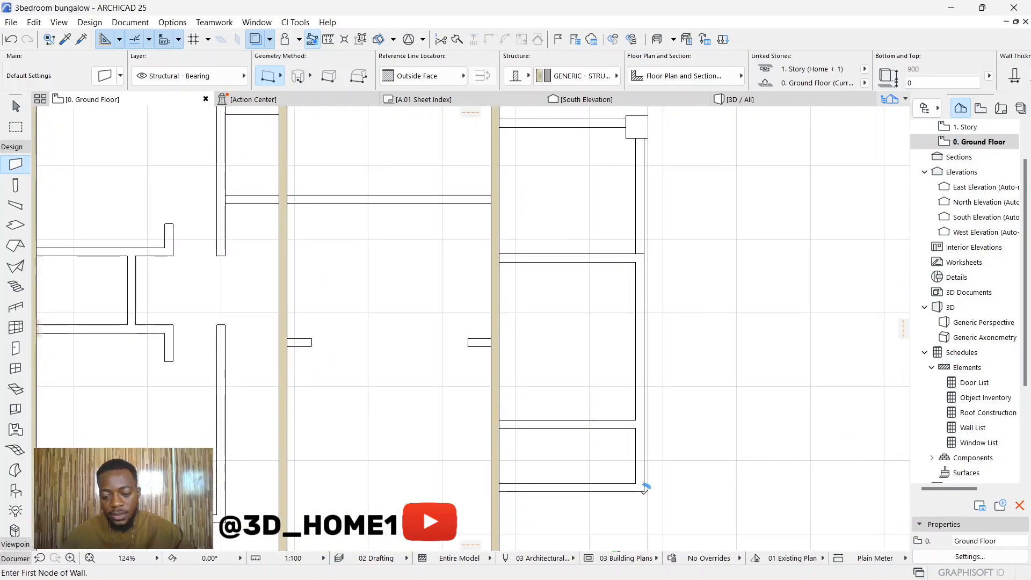
{"action": "left_click", "coordinate": [644, 491]}
{"action": "scroll", "coordinate": [645, 430], "scroll_direction": "up", "scroll_amount": 1}
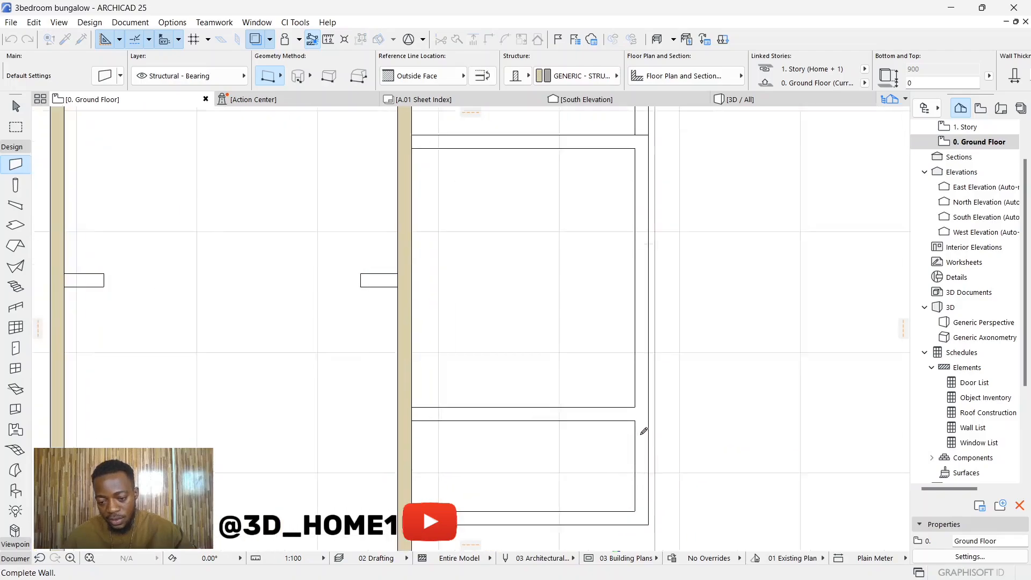
{"action": "scroll", "coordinate": [632, 452], "scroll_direction": "down", "scroll_amount": 4}
{"action": "scroll", "coordinate": [627, 285], "scroll_direction": "up", "scroll_amount": 5}
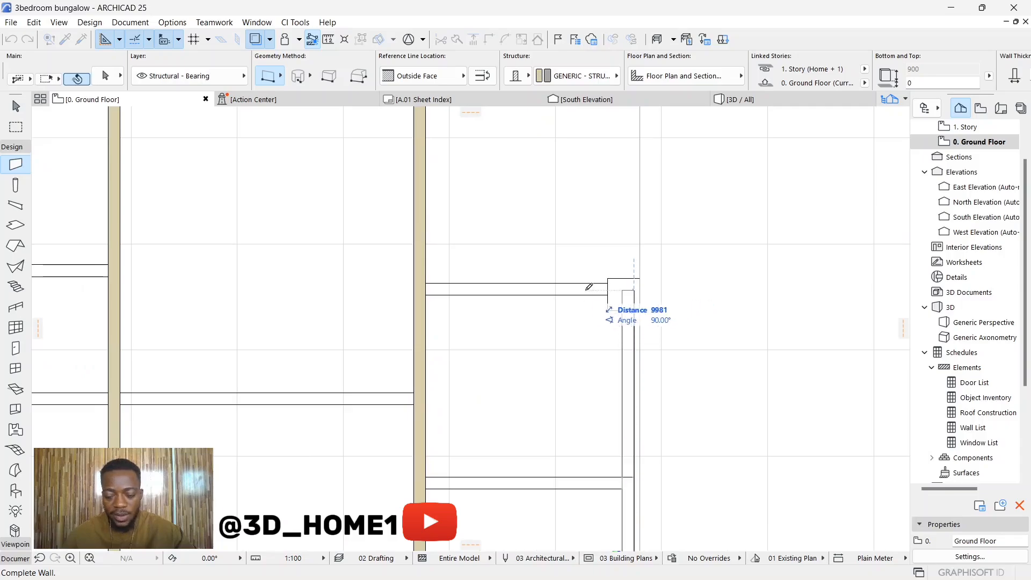
{"action": "left_click", "coordinate": [428, 282]}
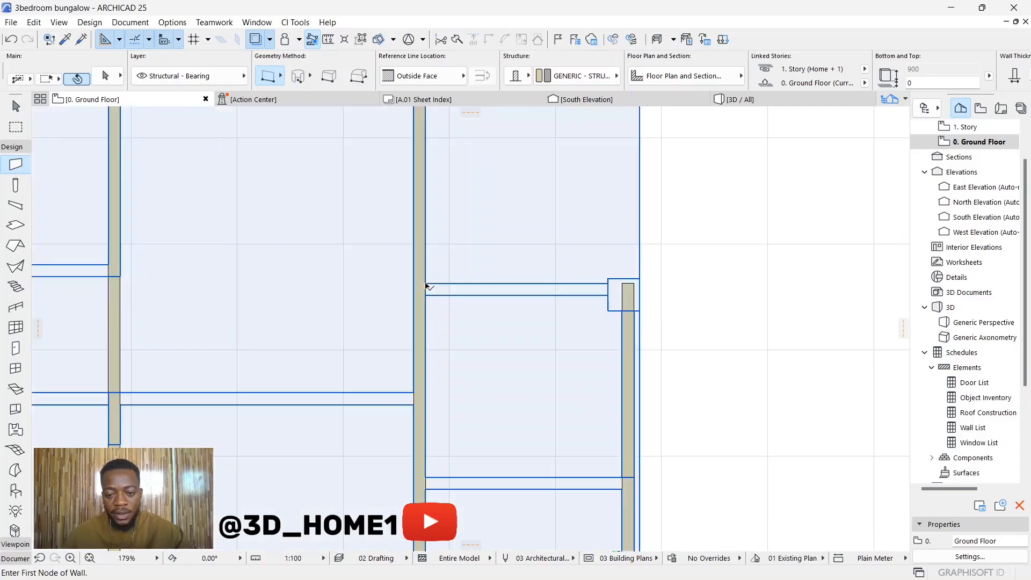
Draw the east wing's rear wall from the upper end of the east exterior wall across to the middle block's wall
{"action": "left_click", "coordinate": [634, 280]}
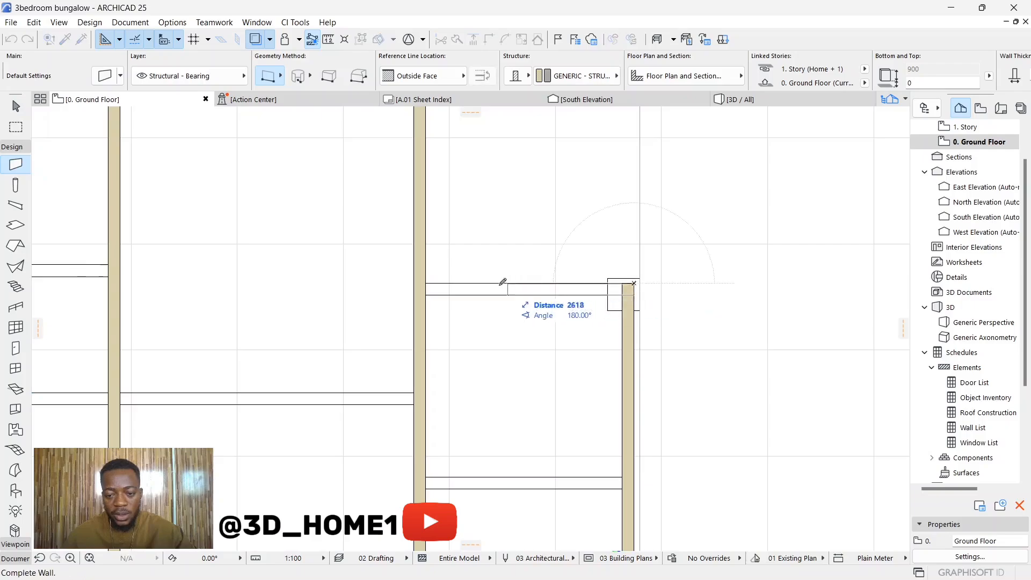
{"action": "left_click", "coordinate": [427, 284]}
{"action": "scroll", "coordinate": [538, 252], "scroll_direction": "down", "scroll_amount": 3}
{"action": "scroll", "coordinate": [587, 277], "scroll_direction": "up", "scroll_amount": 3}
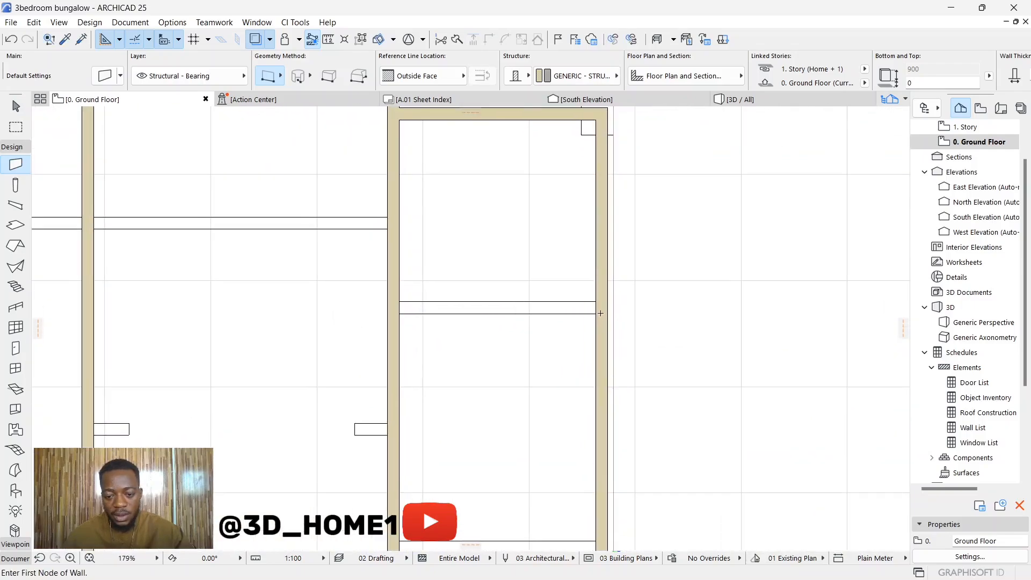
Draw the upper partition across the east wing from the east exterior wall to the middle block's wall
{"action": "left_click", "coordinate": [597, 302]}
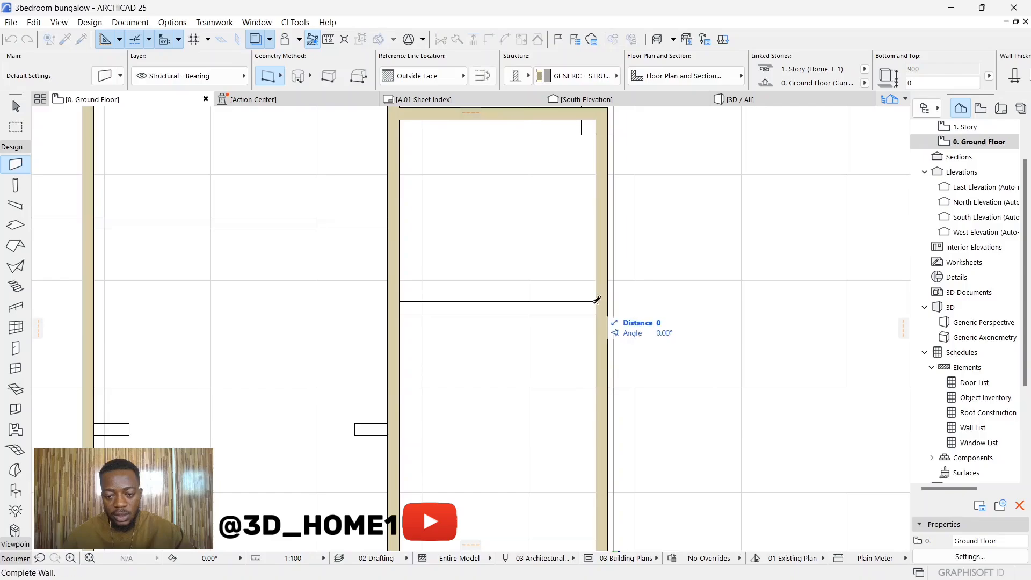
{"action": "left_click", "coordinate": [401, 297]}
{"action": "scroll", "coordinate": [538, 301], "scroll_direction": "down", "scroll_amount": 3}
{"action": "scroll", "coordinate": [580, 375], "scroll_direction": "up", "scroll_amount": 5}
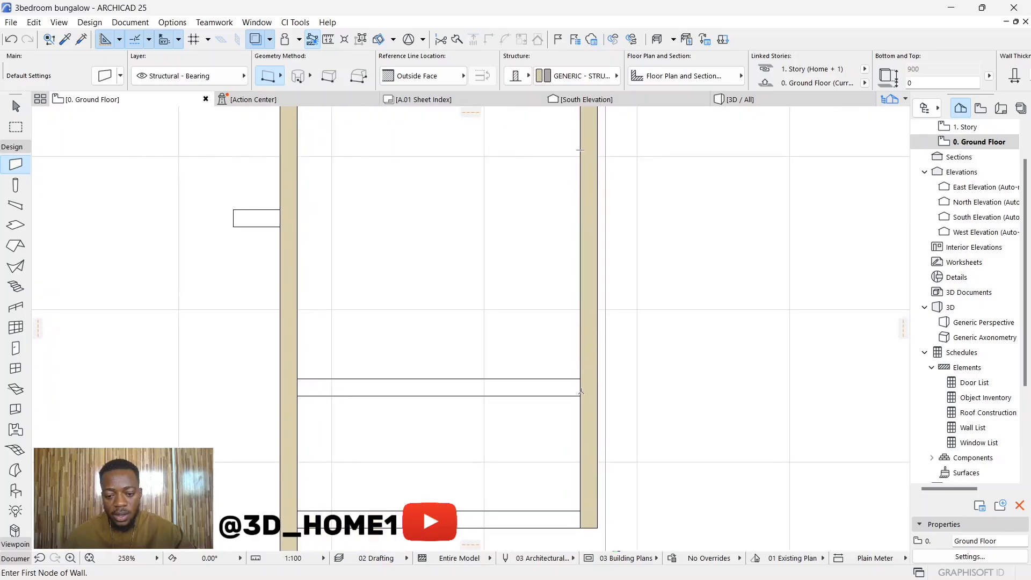
Draw the lower partition across the east wing, closing off the small front room from the room behind it
{"action": "left_click", "coordinate": [581, 379]}
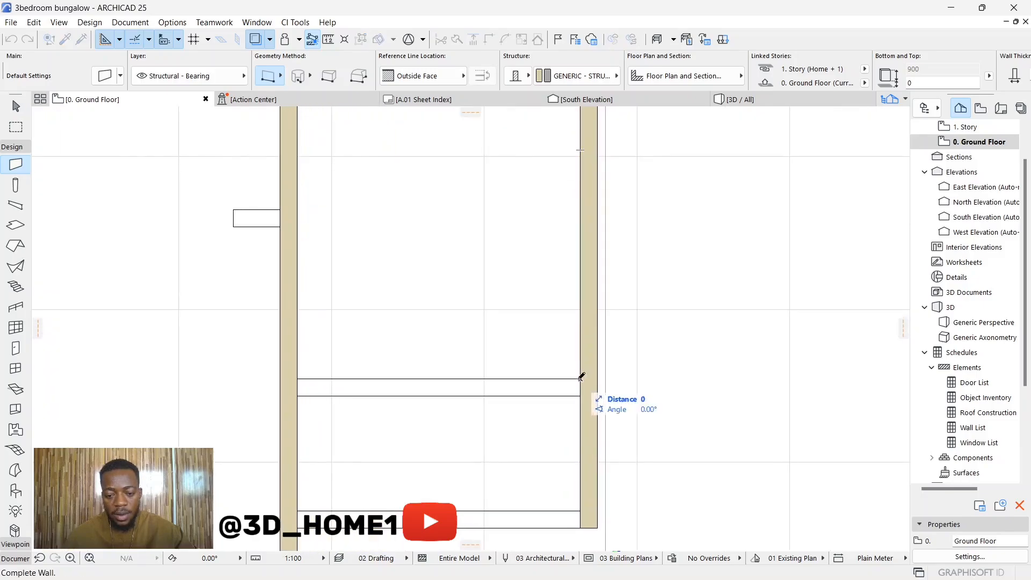
{"action": "left_click", "coordinate": [298, 378]}
{"action": "scroll", "coordinate": [599, 410], "scroll_direction": "down", "scroll_amount": 3}
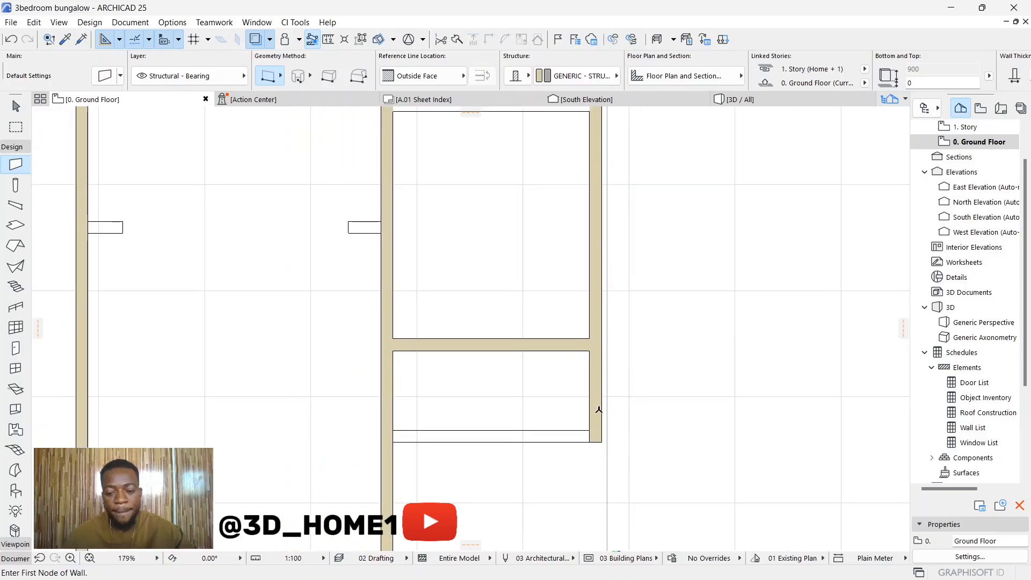
Draw the east wing's front wall from the east exterior wall to the middle block's wall, then leave the wall chain
{"action": "scroll", "coordinate": [593, 432], "scroll_direction": "up", "scroll_amount": 3}
{"action": "left_click", "coordinate": [587, 424]}
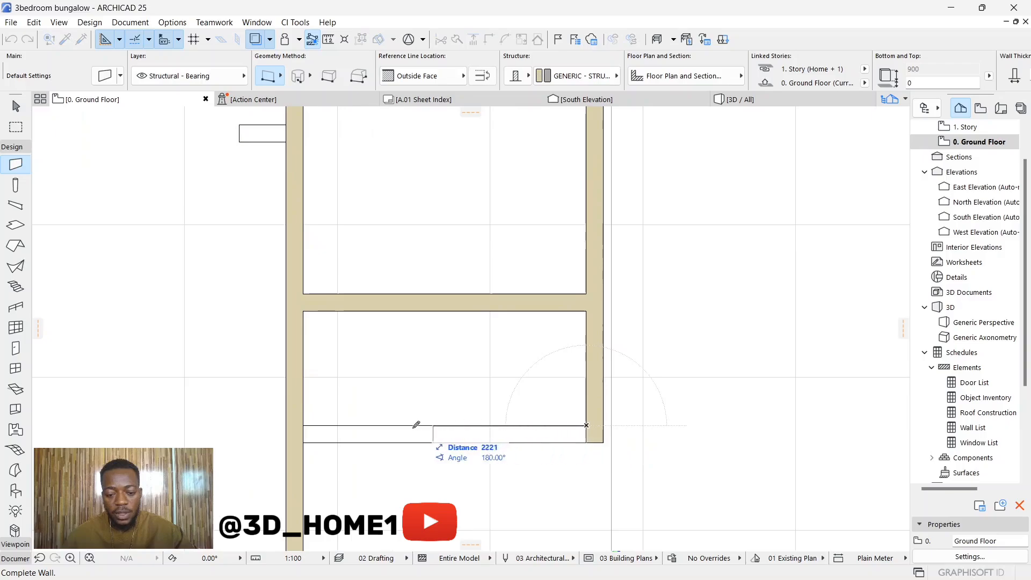
{"action": "left_click", "coordinate": [305, 424]}
{"action": "left_click", "coordinate": [305, 425]}
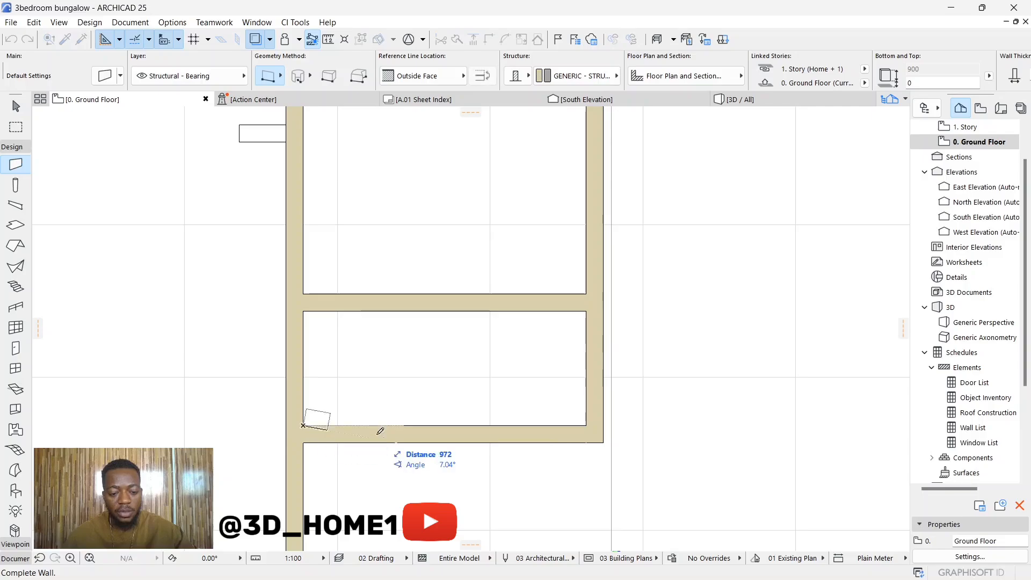
{"action": "key", "text": "Escape"}
{"action": "scroll", "coordinate": [609, 358], "scroll_direction": "down", "scroll_amount": 1}
{"action": "scroll", "coordinate": [610, 359], "scroll_direction": "down", "scroll_amount": 4}
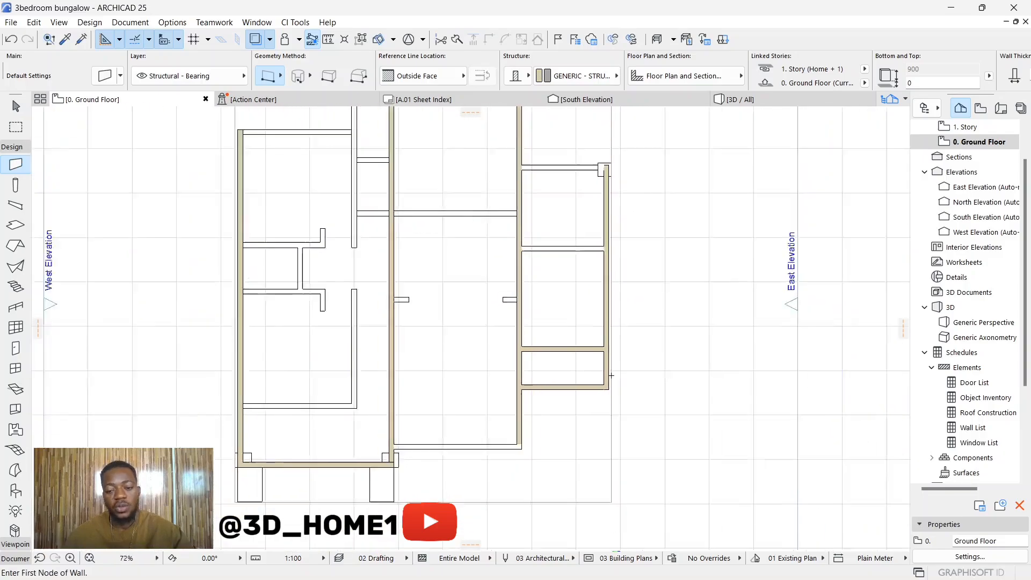
{"action": "scroll", "coordinate": [583, 249], "scroll_direction": "up", "scroll_amount": 4}
{"action": "scroll", "coordinate": [491, 414], "scroll_direction": "down", "scroll_amount": 5}
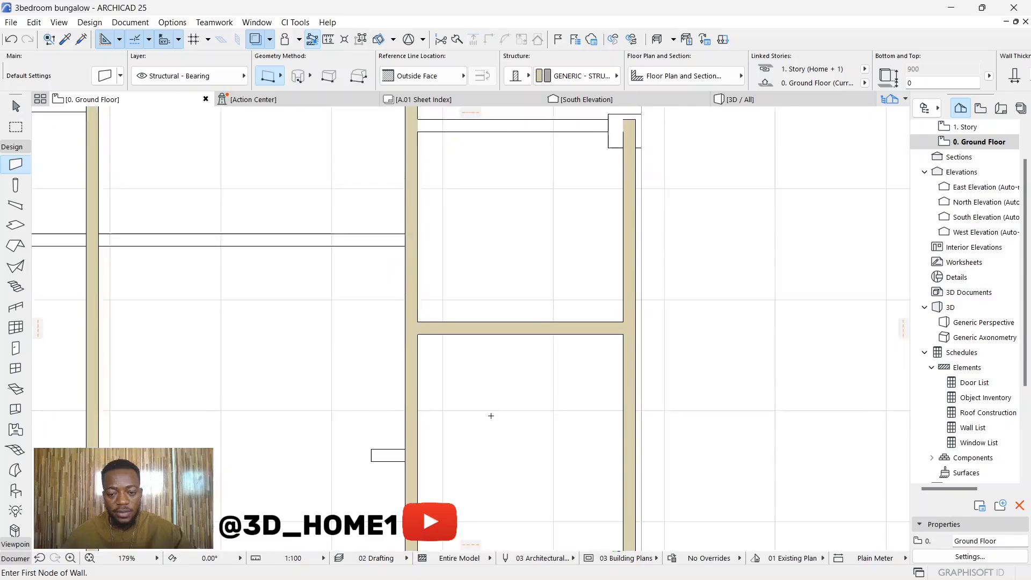
{"action": "scroll", "coordinate": [582, 244], "scroll_direction": "up", "scroll_amount": 5}
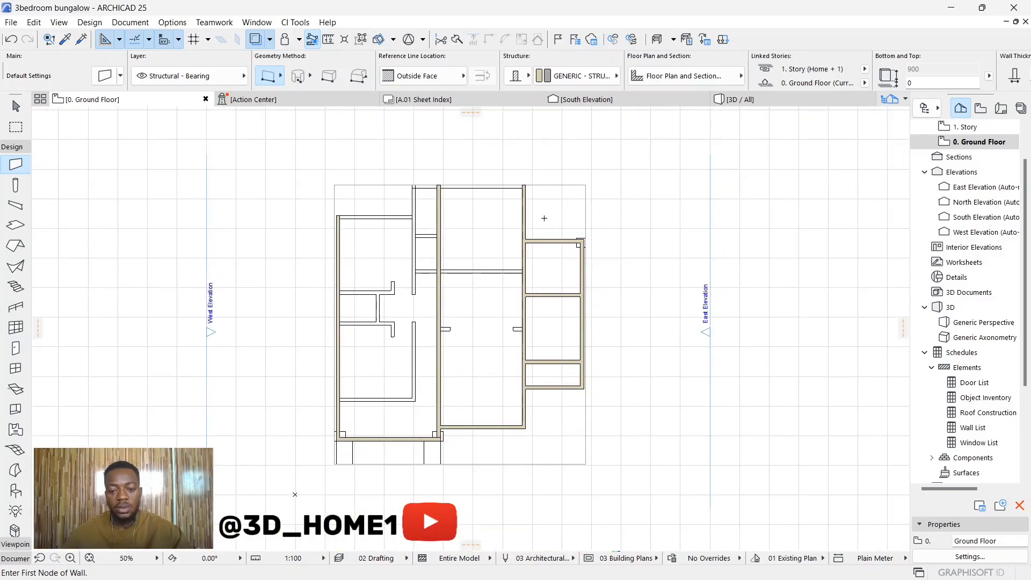
{"action": "left_click", "coordinate": [350, 192]}
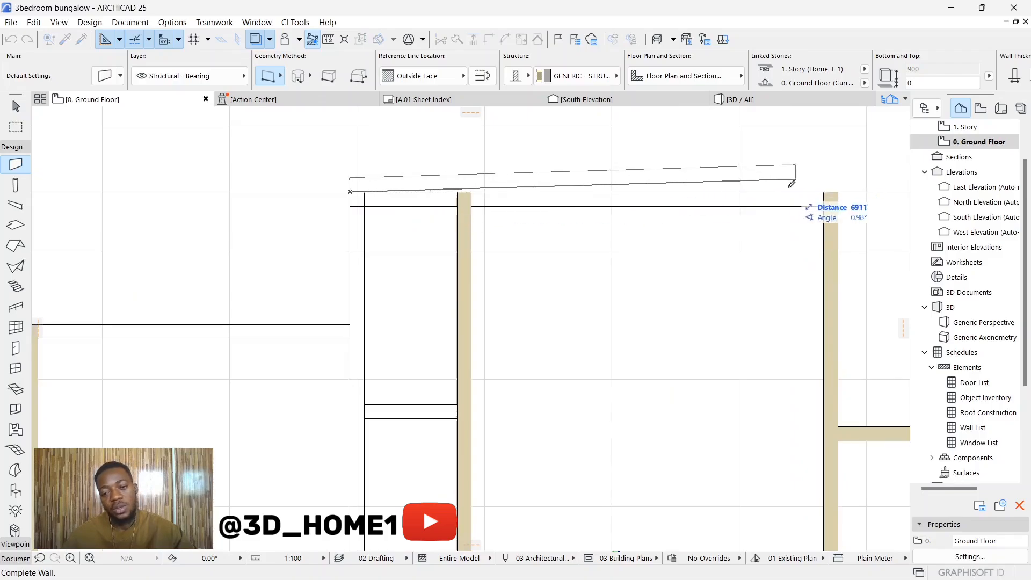
{"action": "key", "text": "Escape"}
Draw the rear wall along the plan's top edge from the middle block's east wall to the narrow room's outer corner
{"action": "scroll", "coordinate": [834, 190], "scroll_direction": "up", "scroll_amount": 1}
{"action": "scroll", "coordinate": [835, 190], "scroll_direction": "up", "scroll_amount": 2}
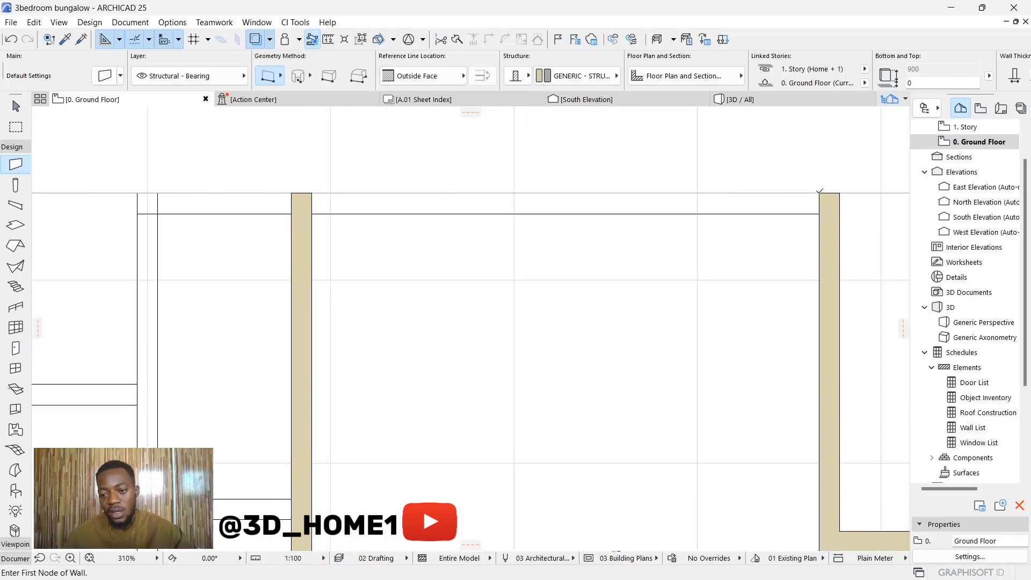
{"action": "left_click", "coordinate": [820, 193]}
{"action": "scroll", "coordinate": [668, 191], "scroll_direction": "down", "scroll_amount": 3}
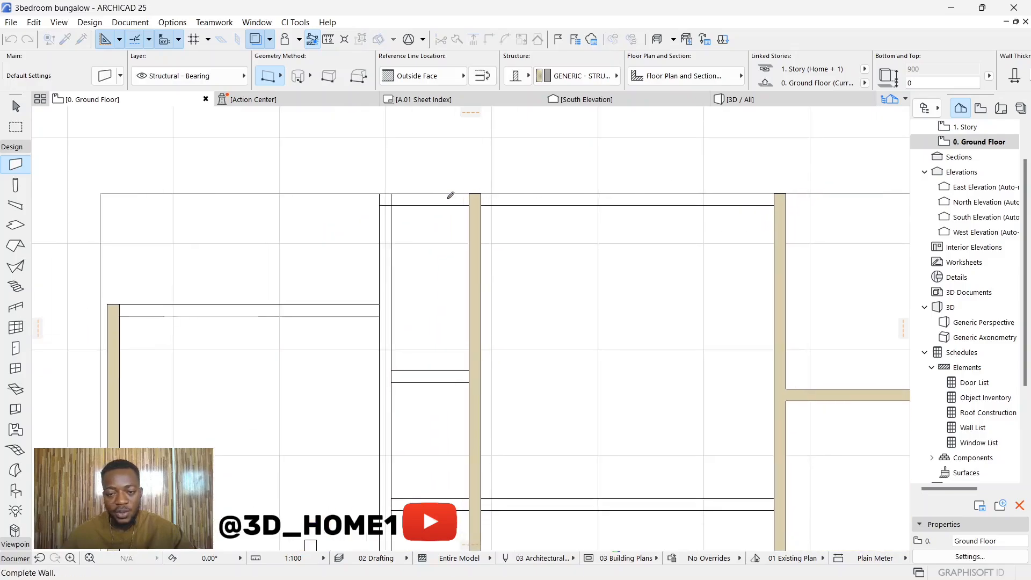
{"action": "scroll", "coordinate": [415, 192], "scroll_direction": "up", "scroll_amount": 2}
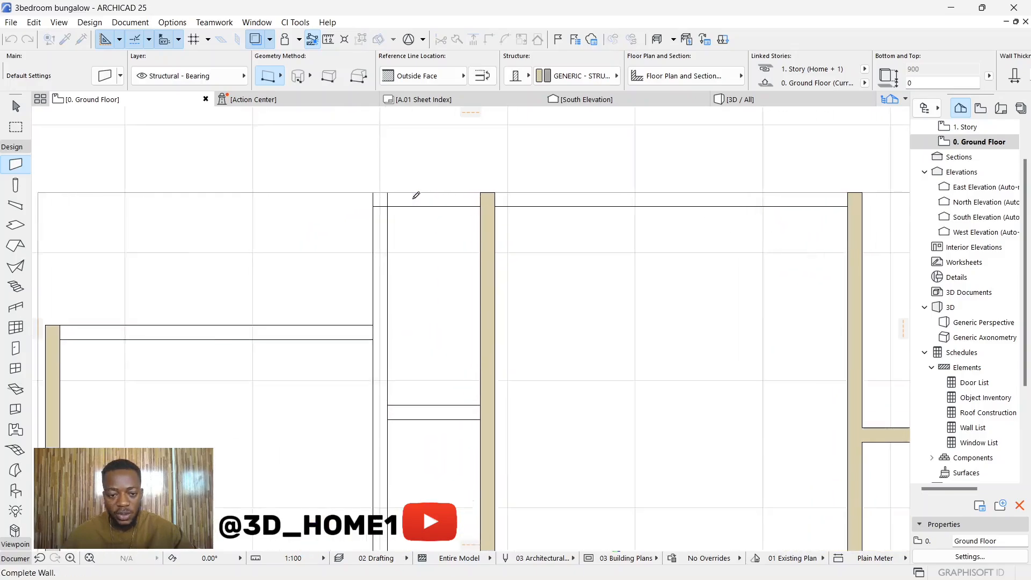
{"action": "left_click", "coordinate": [367, 191]}
Draw the long wall from the narrow room's rear outer corner to the front corner of the west rooms, returning it to the west exterior wall
{"action": "left_click", "coordinate": [366, 192]}
{"action": "scroll", "coordinate": [369, 272], "scroll_direction": "down", "scroll_amount": 3}
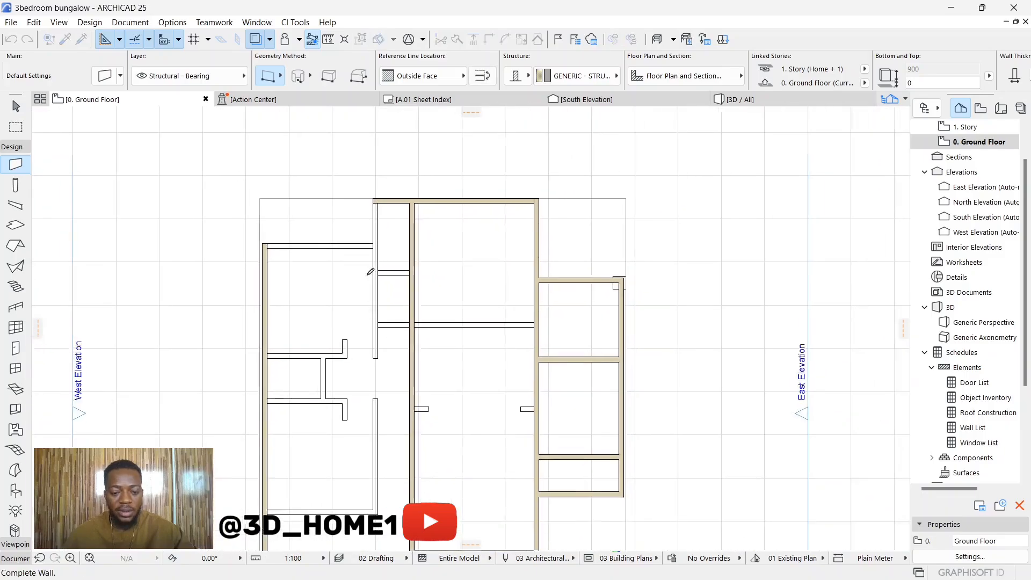
{"action": "scroll", "coordinate": [400, 253], "scroll_direction": "up", "scroll_amount": 1}
{"action": "scroll", "coordinate": [394, 433], "scroll_direction": "down", "scroll_amount": 2}
{"action": "scroll", "coordinate": [395, 433], "scroll_direction": "up", "scroll_amount": 5}
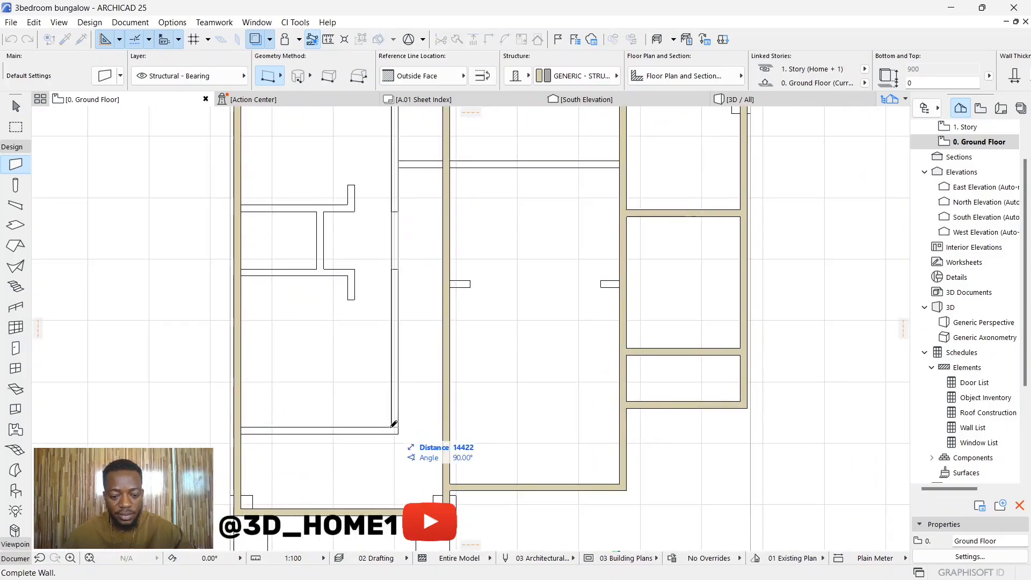
{"action": "left_click", "coordinate": [392, 433]}
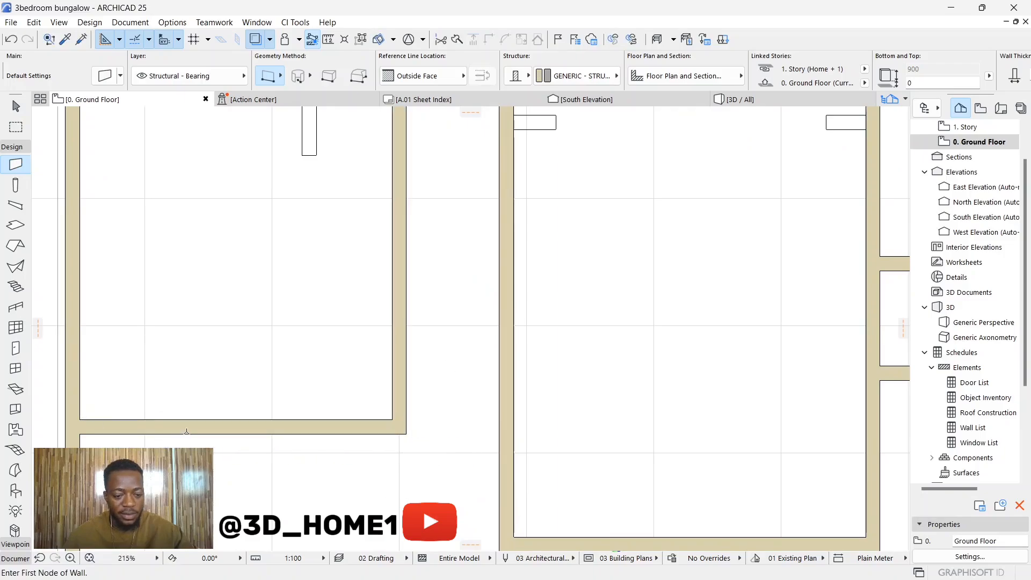
Draw the lower L-shaped partition in the west wing, from its short stub's free end around the corner to the west exterior wall
{"action": "scroll", "coordinate": [273, 354], "scroll_direction": "down", "scroll_amount": 3}
{"action": "scroll", "coordinate": [272, 354], "scroll_direction": "up", "scroll_amount": 4}
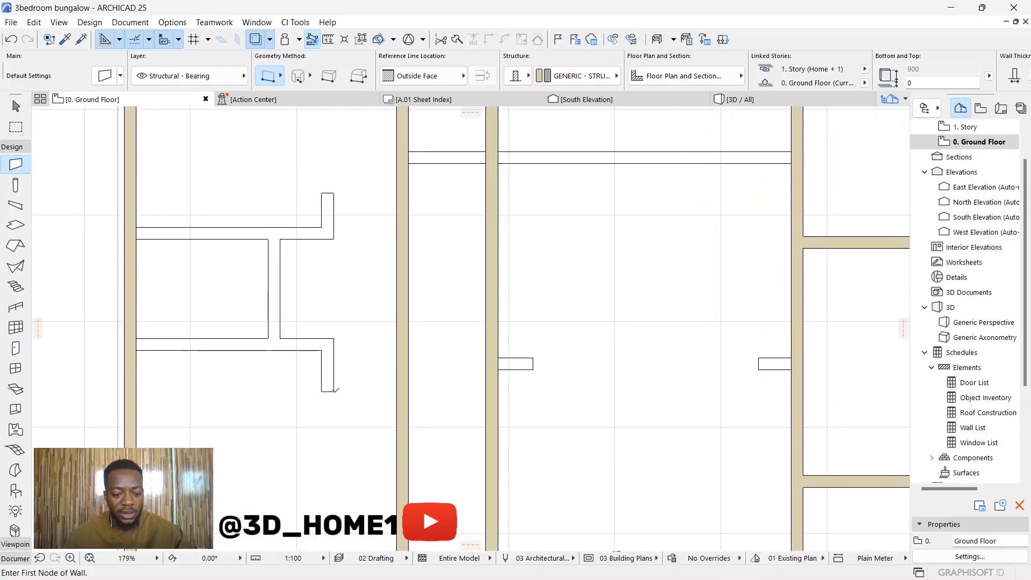
{"action": "left_click", "coordinate": [333, 391]}
{"action": "left_click", "coordinate": [334, 338]}
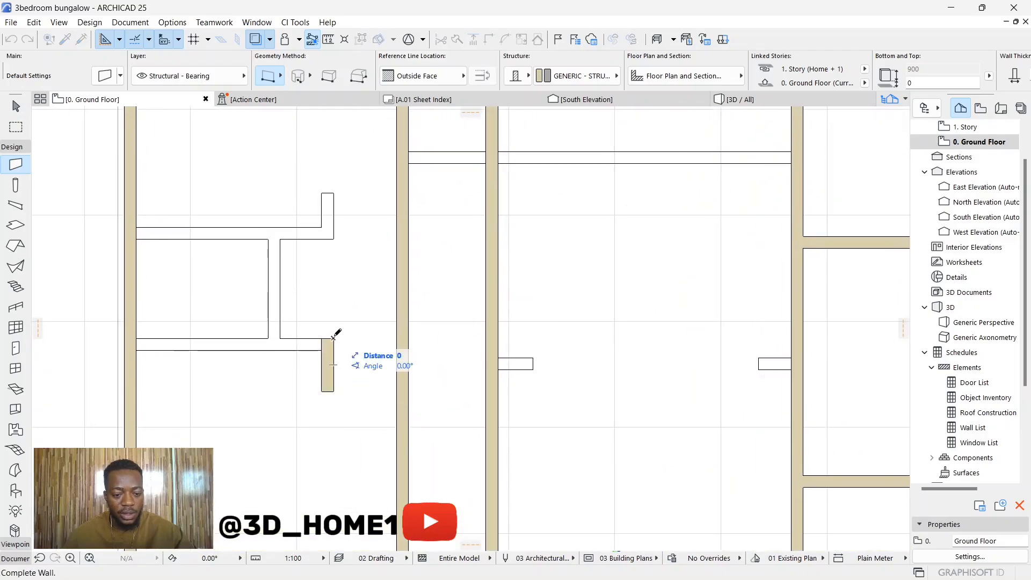
{"action": "left_click", "coordinate": [136, 339]}
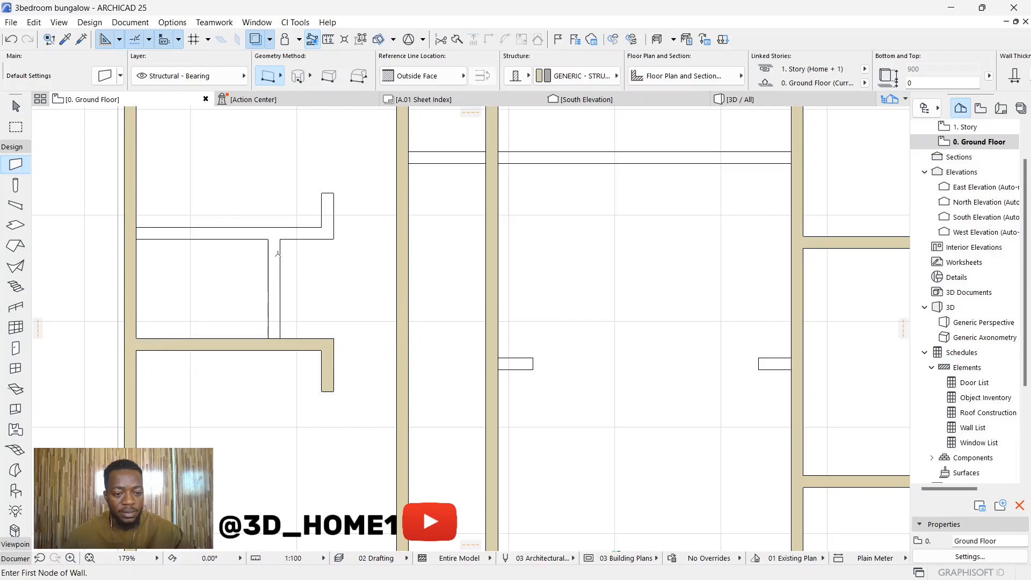
Draw the short cross wall of the small west room between the lower and upper partitions, then leave the wall chain
{"action": "left_click", "coordinate": [279, 338]}
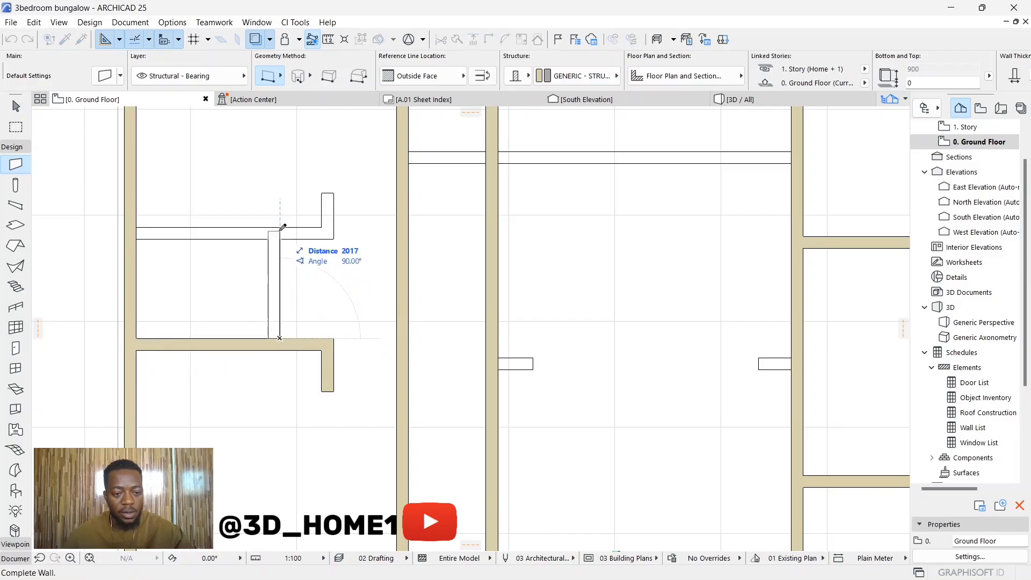
{"action": "left_click", "coordinate": [280, 233]}
{"action": "left_click", "coordinate": [334, 240]}
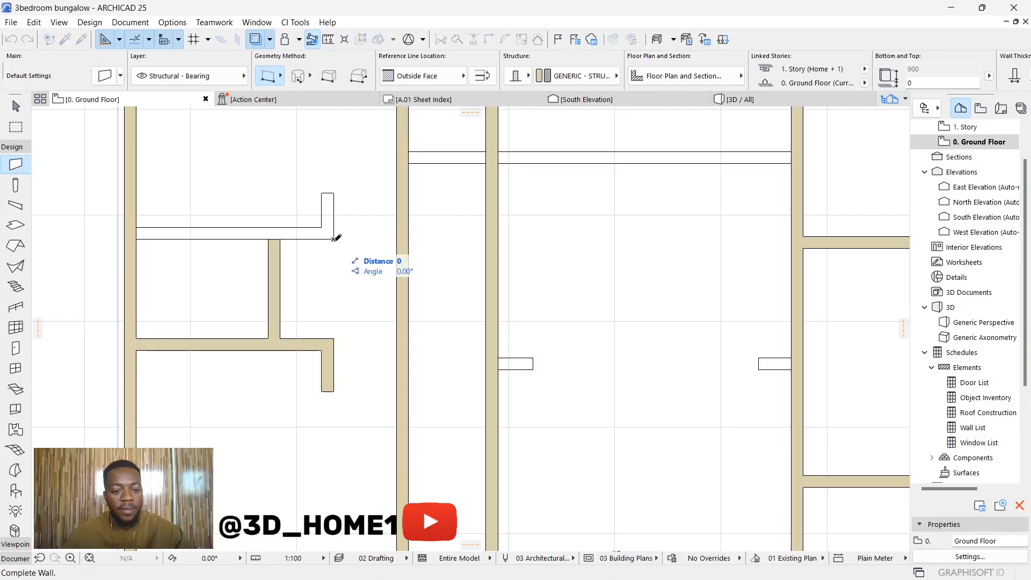
{"action": "key", "text": "Escape"}
Draw the west wing's upper partition to the west exterior wall and add the short stub at its inner end
{"action": "left_click", "coordinate": [322, 227]}
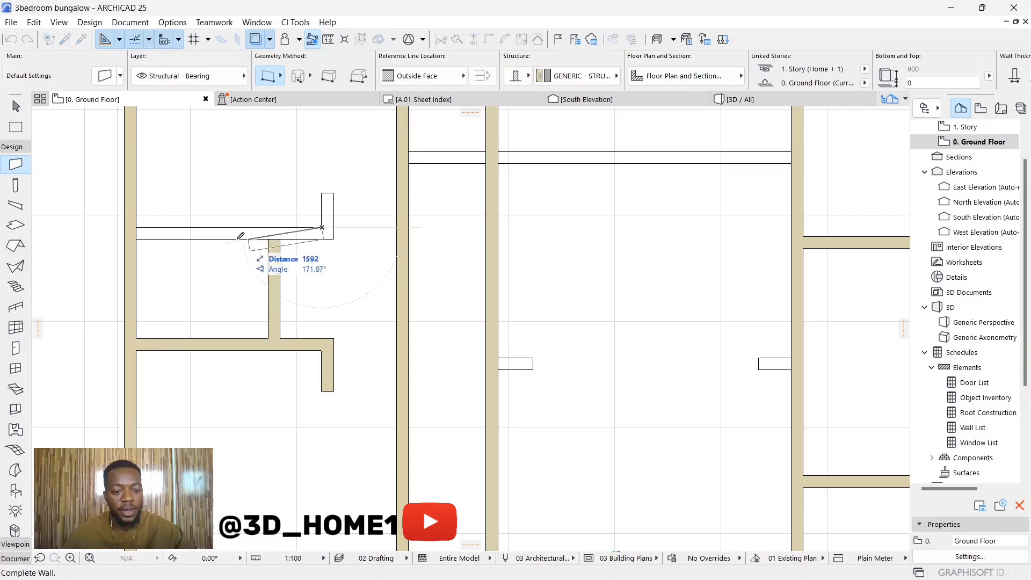
{"action": "left_click", "coordinate": [147, 228]}
{"action": "left_click", "coordinate": [333, 239]}
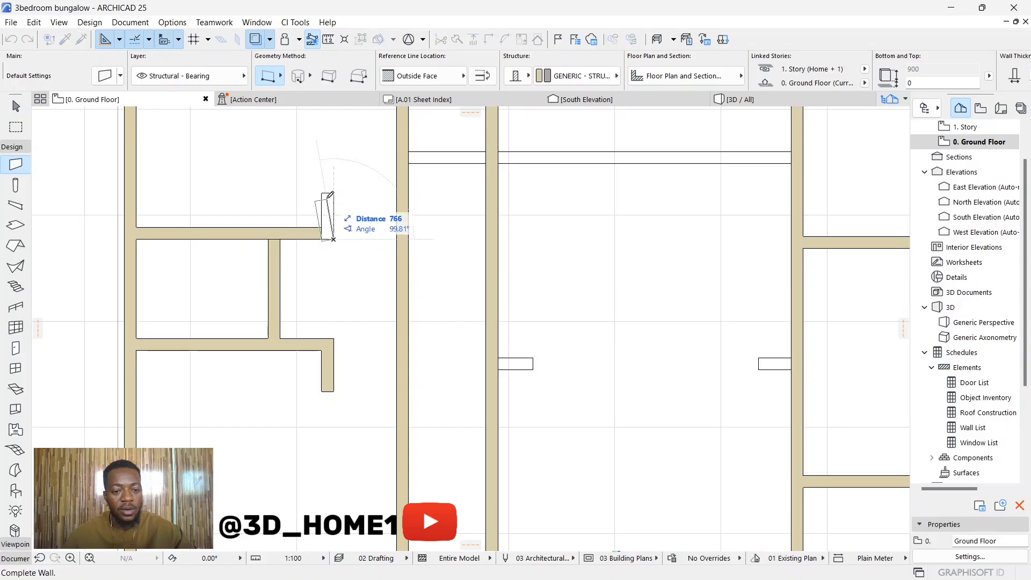
{"action": "left_click", "coordinate": [334, 186]}
Draw the partition across the middle block from its east wall through to the west wing's long inner wall
{"action": "scroll", "coordinate": [357, 298], "scroll_direction": "down", "scroll_amount": 5}
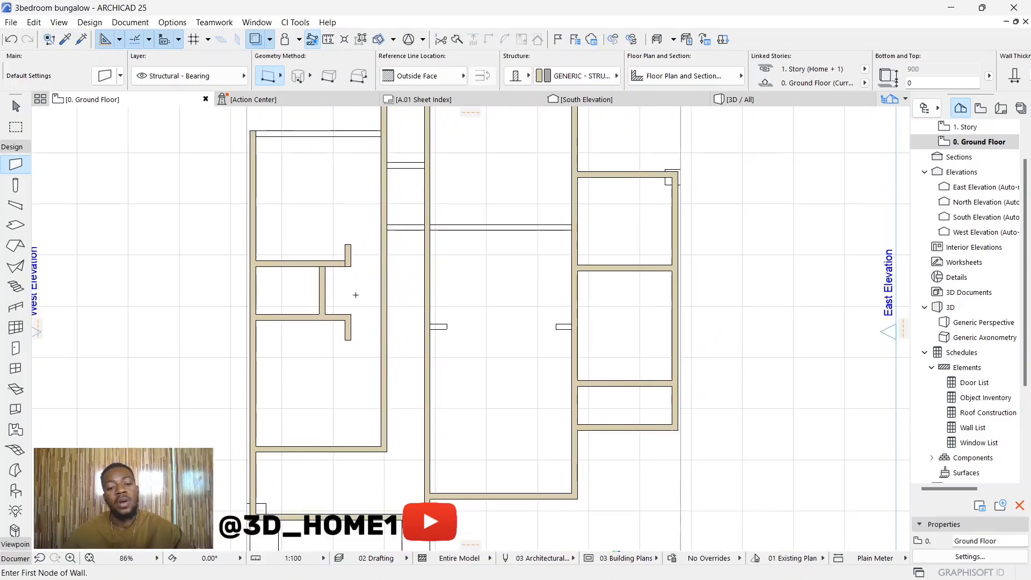
{"action": "scroll", "coordinate": [419, 293], "scroll_direction": "up", "scroll_amount": 5}
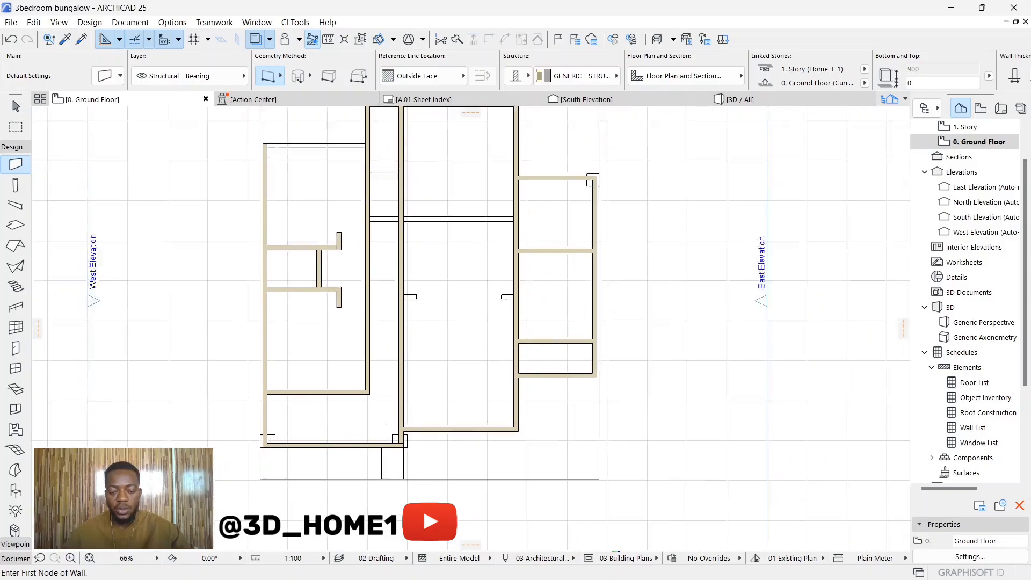
{"action": "scroll", "coordinate": [308, 243], "scroll_direction": "up", "scroll_amount": 1}
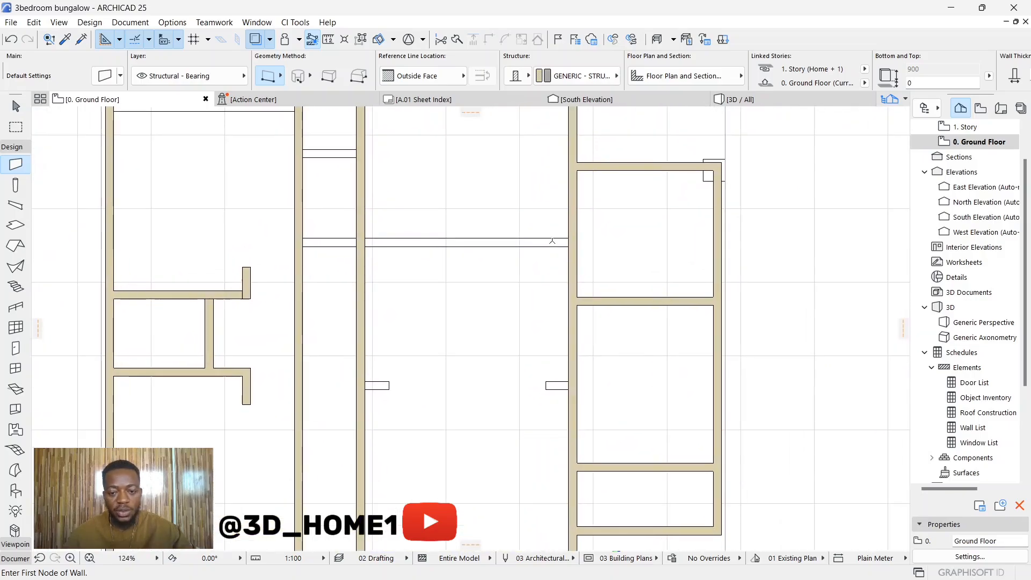
{"action": "left_click", "coordinate": [568, 235]}
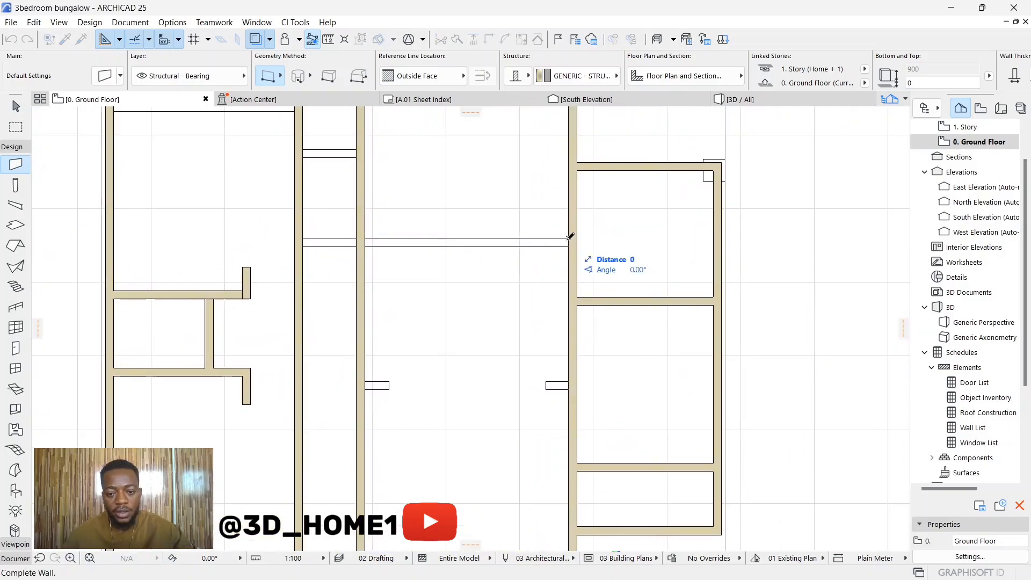
{"action": "left_click", "coordinate": [299, 238]}
Draw the two short facing wall stubs on the east and west walls of the large middle room
{"action": "scroll", "coordinate": [390, 290], "scroll_direction": "down", "scroll_amount": 1}
{"action": "scroll", "coordinate": [516, 355], "scroll_direction": "up", "scroll_amount": 2}
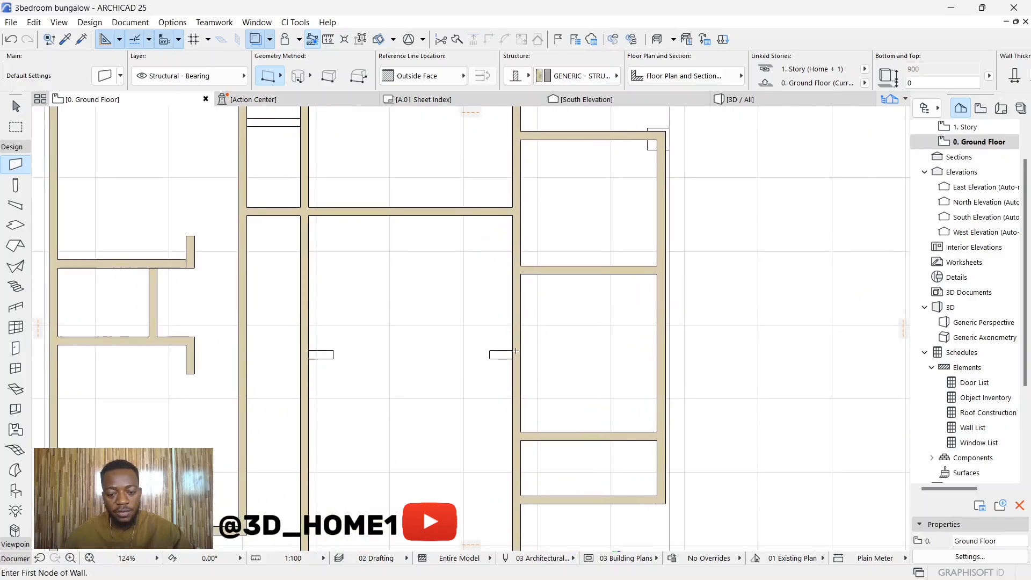
{"action": "left_click", "coordinate": [513, 350]}
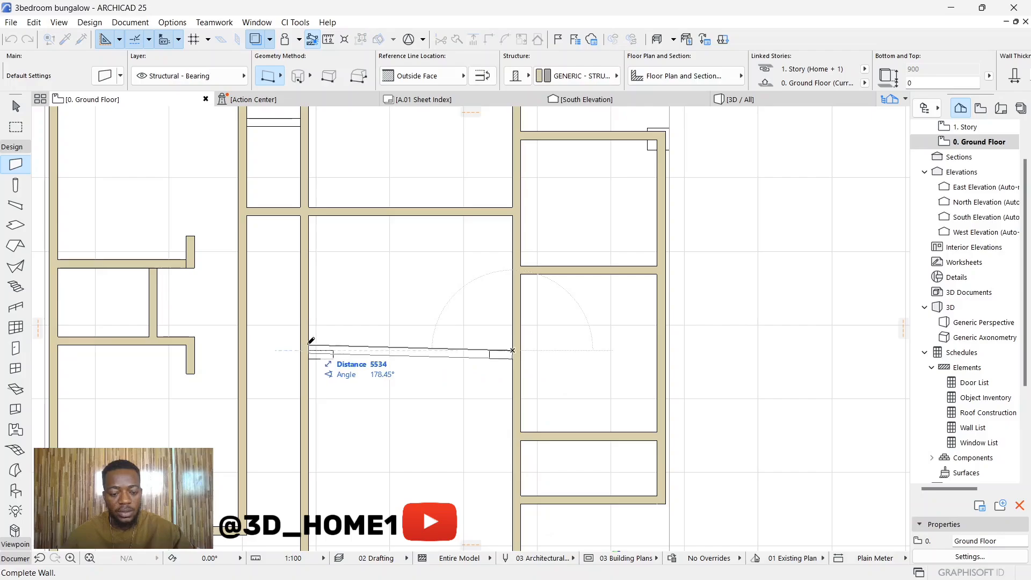
{"action": "left_click", "coordinate": [490, 350]}
{"action": "scroll", "coordinate": [333, 351], "scroll_direction": "up", "scroll_amount": 3}
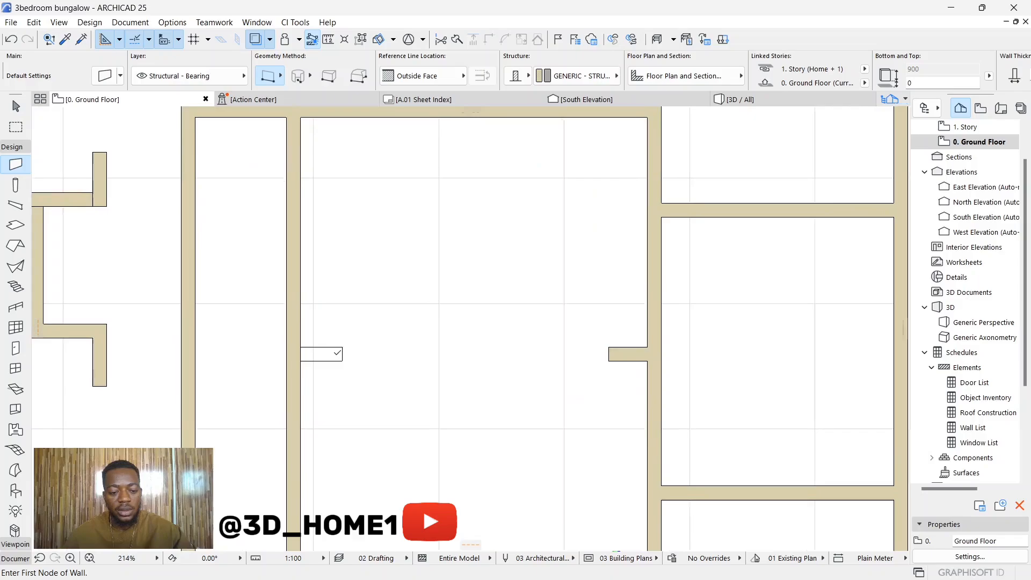
{"action": "left_click", "coordinate": [333, 350]}
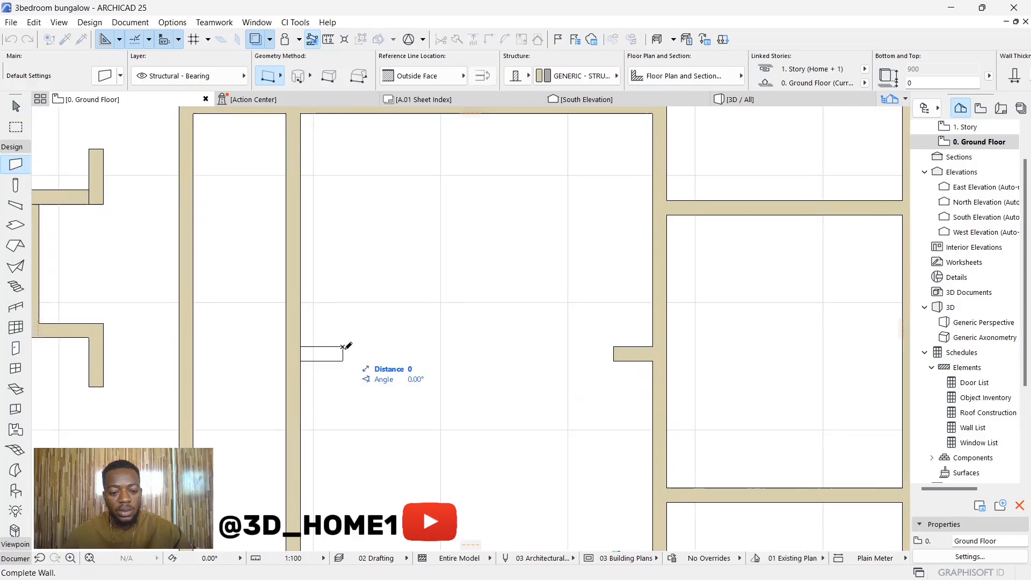
{"action": "left_click", "coordinate": [300, 347]}
Draw the short partition across the narrow rear room and leave the Wall tool
{"action": "scroll", "coordinate": [450, 343], "scroll_direction": "down", "scroll_amount": 5}
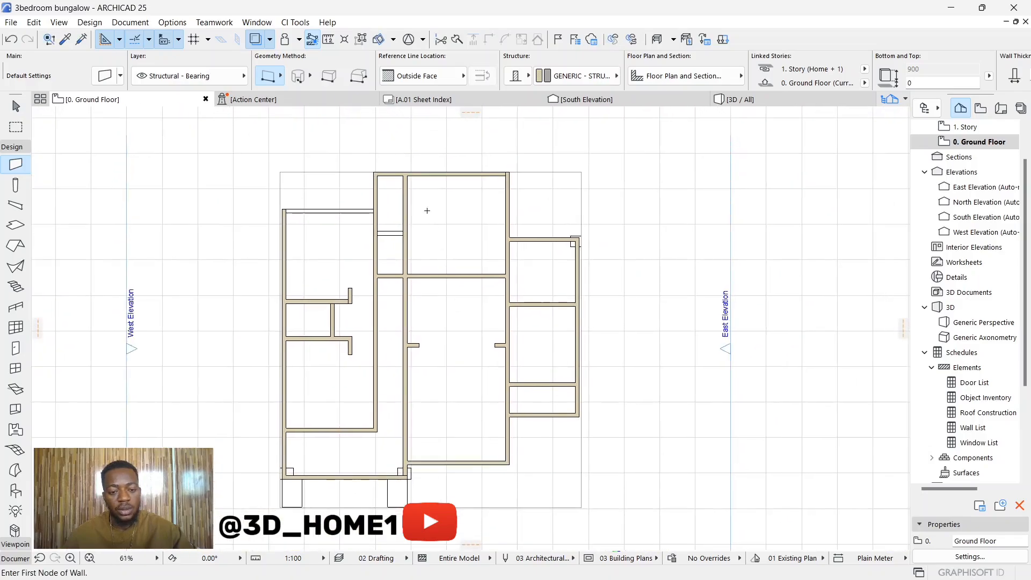
{"action": "scroll", "coordinate": [426, 214], "scroll_direction": "up", "scroll_amount": 4}
{"action": "scroll", "coordinate": [372, 268], "scroll_direction": "up", "scroll_amount": 2}
{"action": "left_click", "coordinate": [369, 258]}
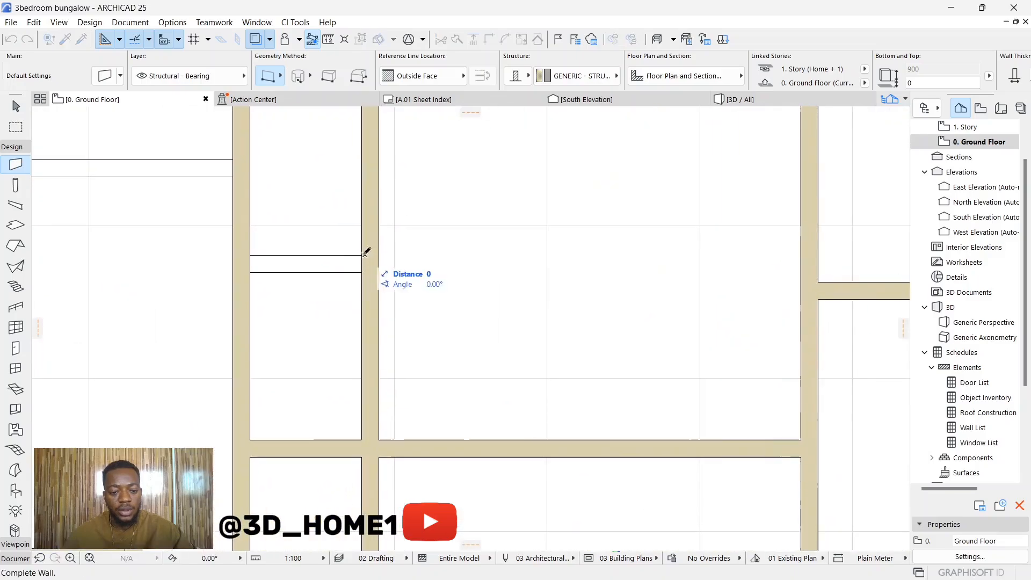
{"action": "left_click", "coordinate": [251, 256]}
{"action": "scroll", "coordinate": [438, 261], "scroll_direction": "down", "scroll_amount": 6}
{"action": "key", "text": "Escape"}
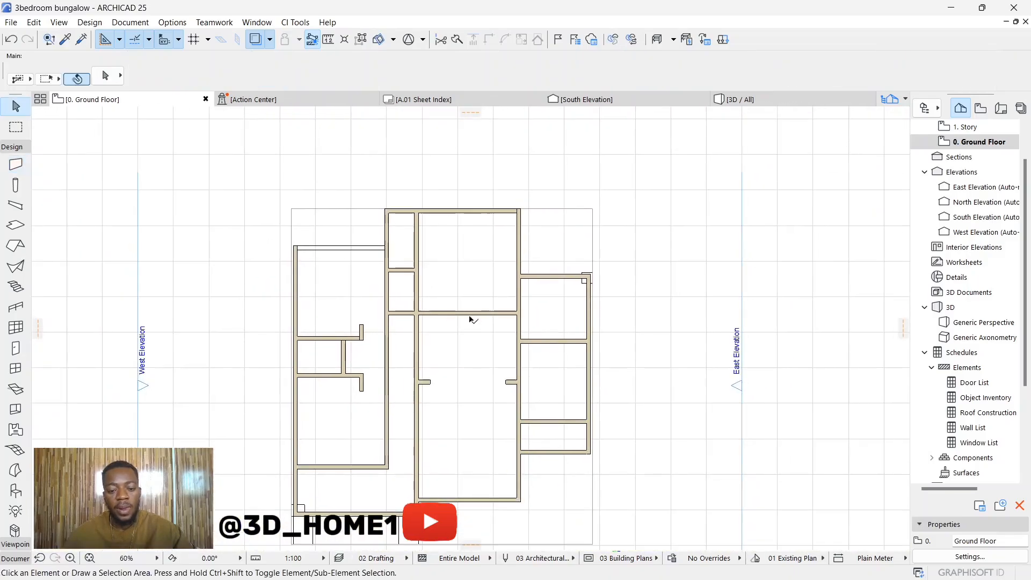
Try to trim the partition across the middle block between the block's side walls
{"action": "left_click", "coordinate": [470, 317]}
{"action": "key", "text": "Escape"}
{"action": "scroll", "coordinate": [470, 317], "scroll_direction": "up", "scroll_amount": 2}
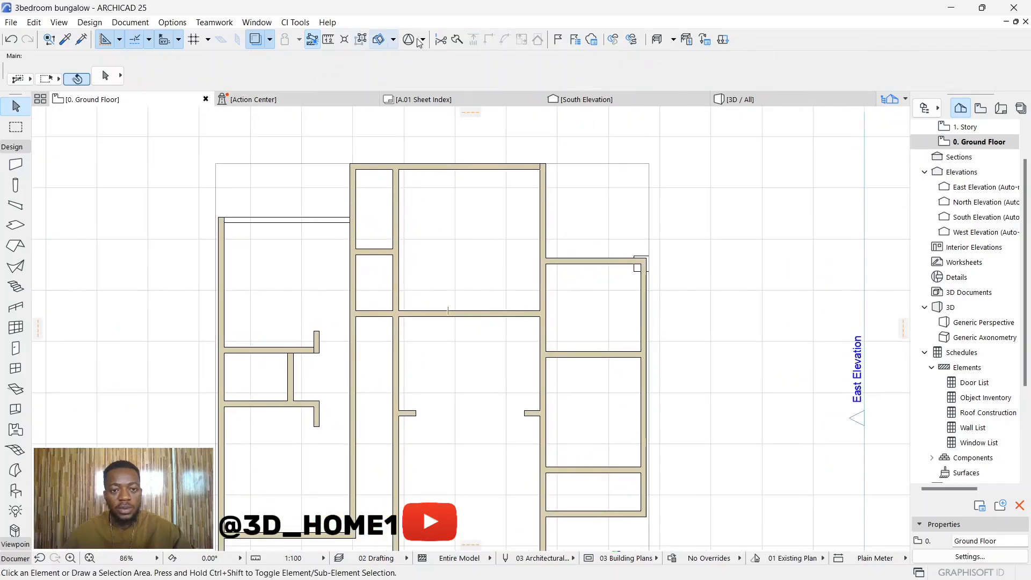
{"action": "left_click", "coordinate": [442, 40]}
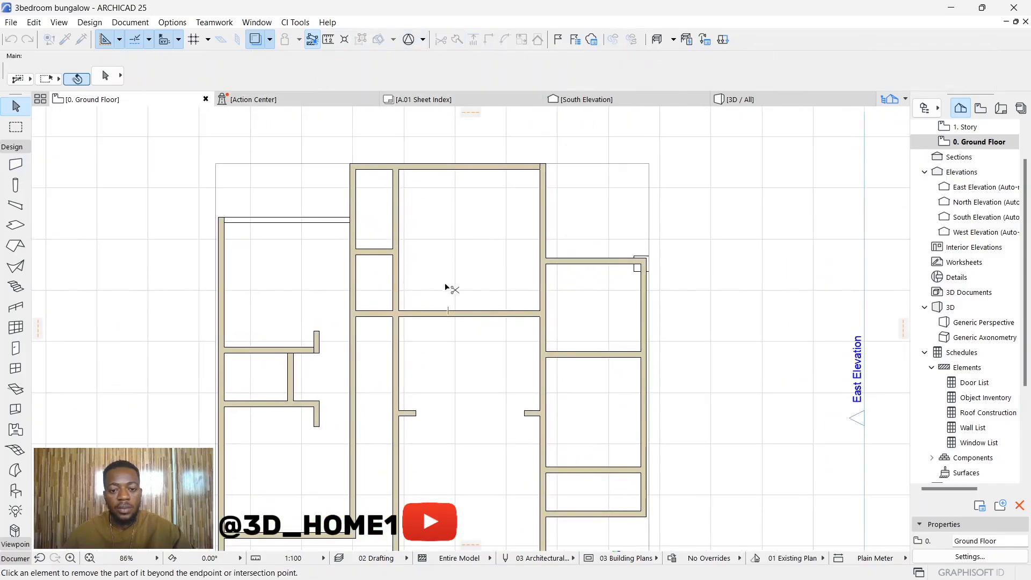
{"action": "left_click", "coordinate": [456, 318]}
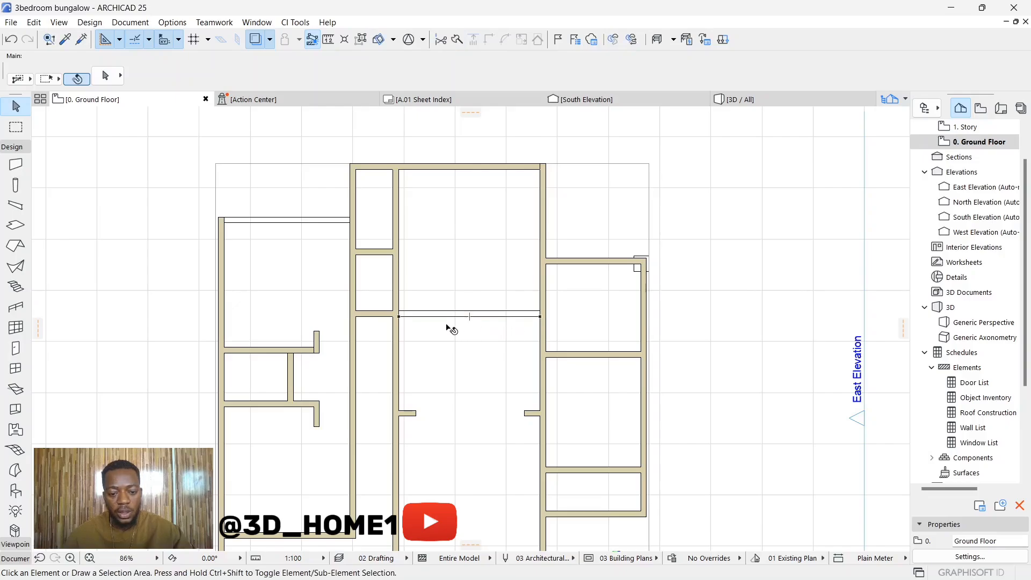
{"action": "left_click", "coordinate": [450, 322]}
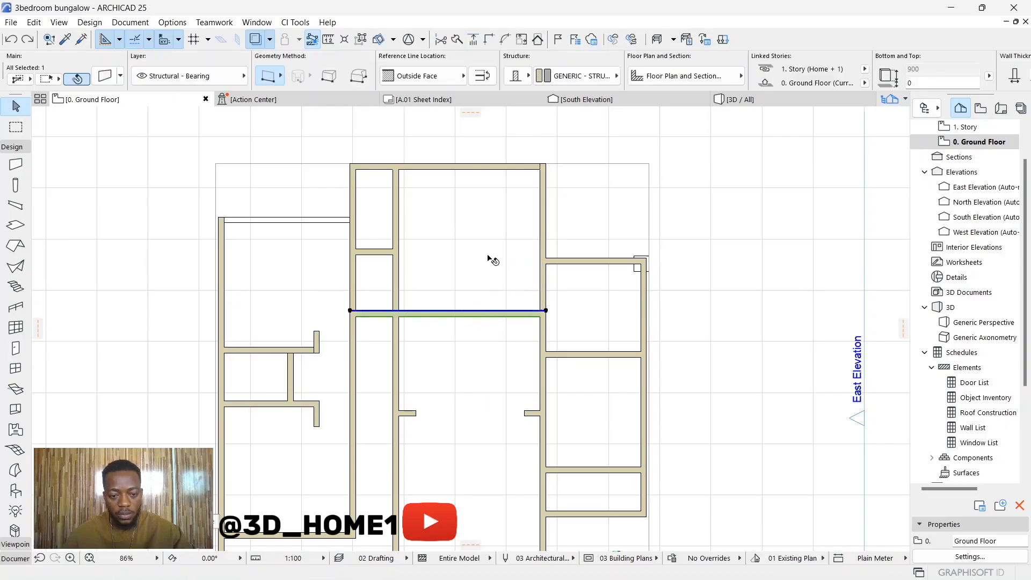
Trim away the large middle room's west wall between the cross partition and the front wall, then clear the selection
{"action": "scroll", "coordinate": [494, 261], "scroll_direction": "down", "scroll_amount": 2}
{"action": "scroll", "coordinate": [501, 421], "scroll_direction": "up", "scroll_amount": 2}
{"action": "scroll", "coordinate": [502, 322], "scroll_direction": "down", "scroll_amount": 2}
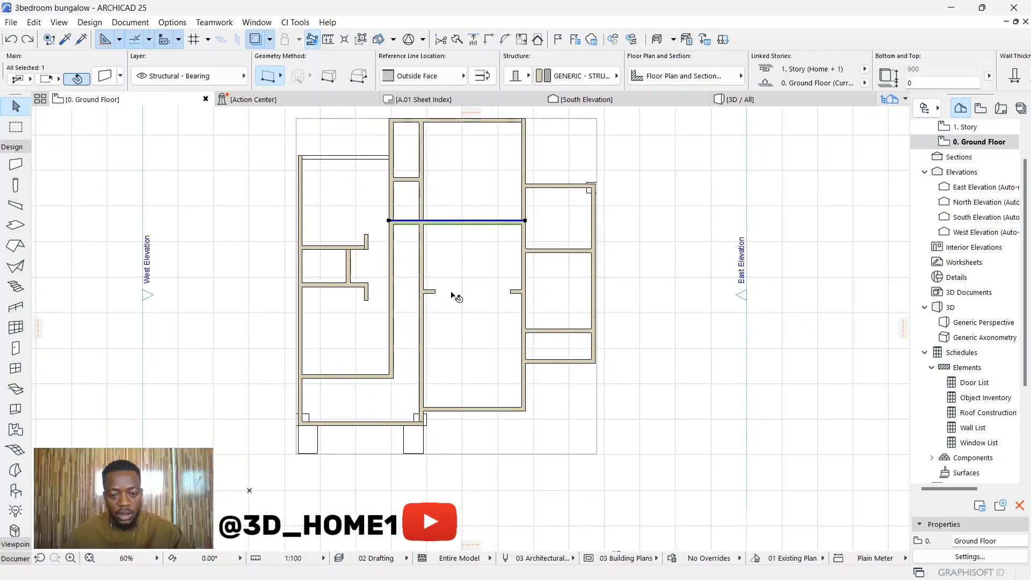
{"action": "scroll", "coordinate": [517, 287], "scroll_direction": "up", "scroll_amount": 2}
{"action": "left_click", "coordinate": [380, 361], "text": "ctrl"}
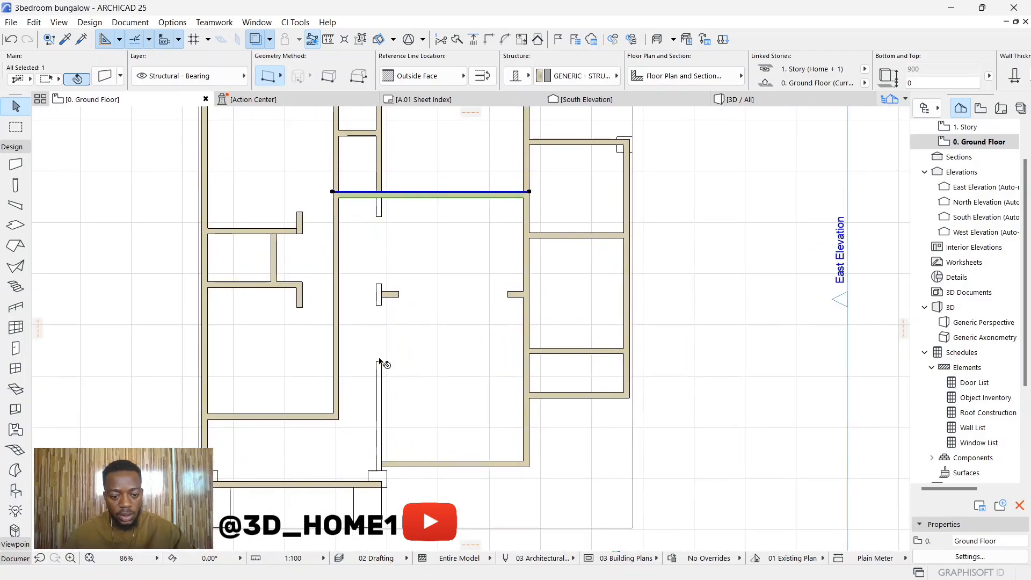
{"action": "left_click", "coordinate": [519, 278]}
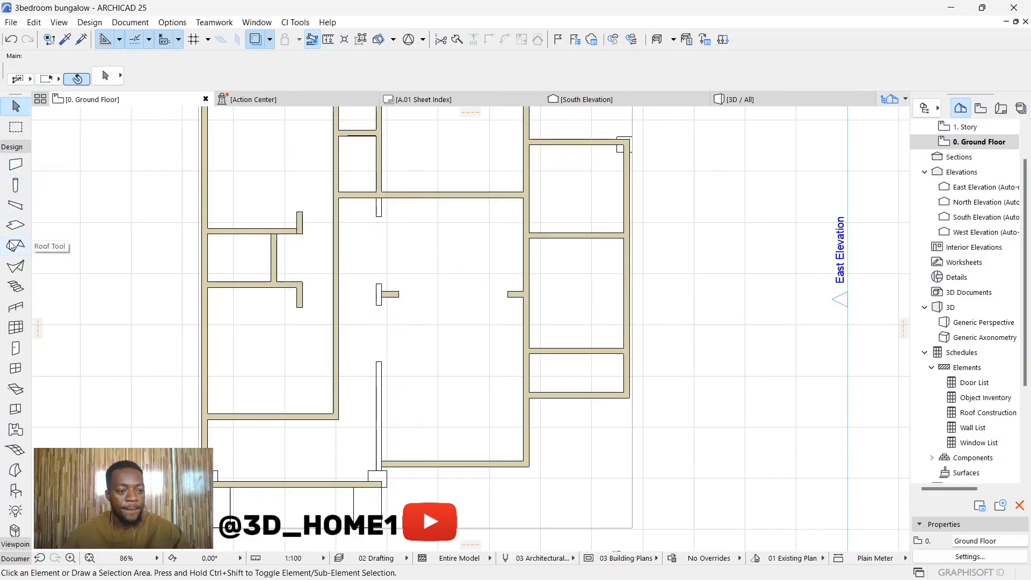
{"action": "left_click", "coordinate": [15, 225]}
{"action": "scroll", "coordinate": [324, 453], "scroll_direction": "up", "scroll_amount": 1}
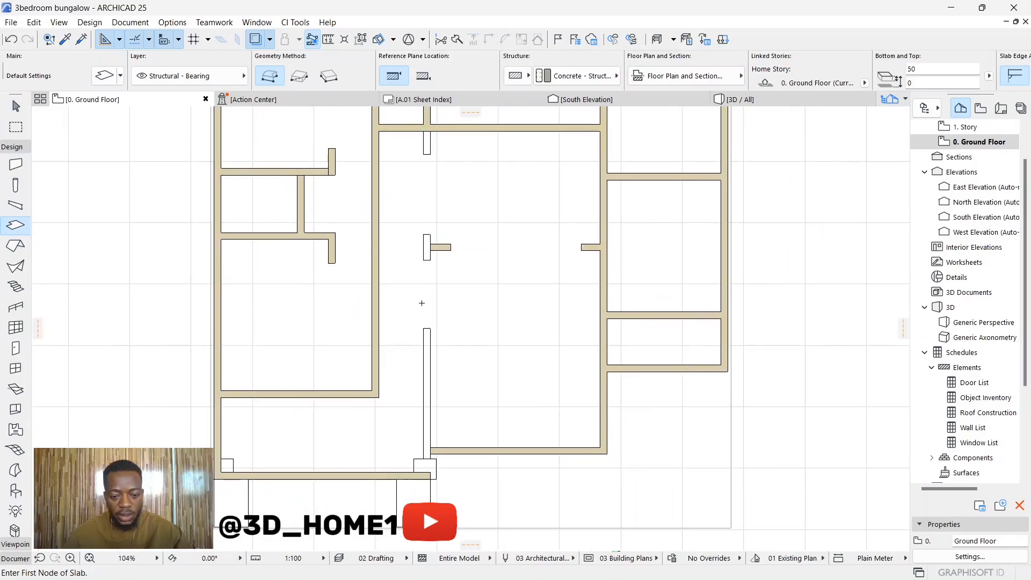
{"action": "scroll", "coordinate": [422, 303], "scroll_direction": "up", "scroll_amount": 3}
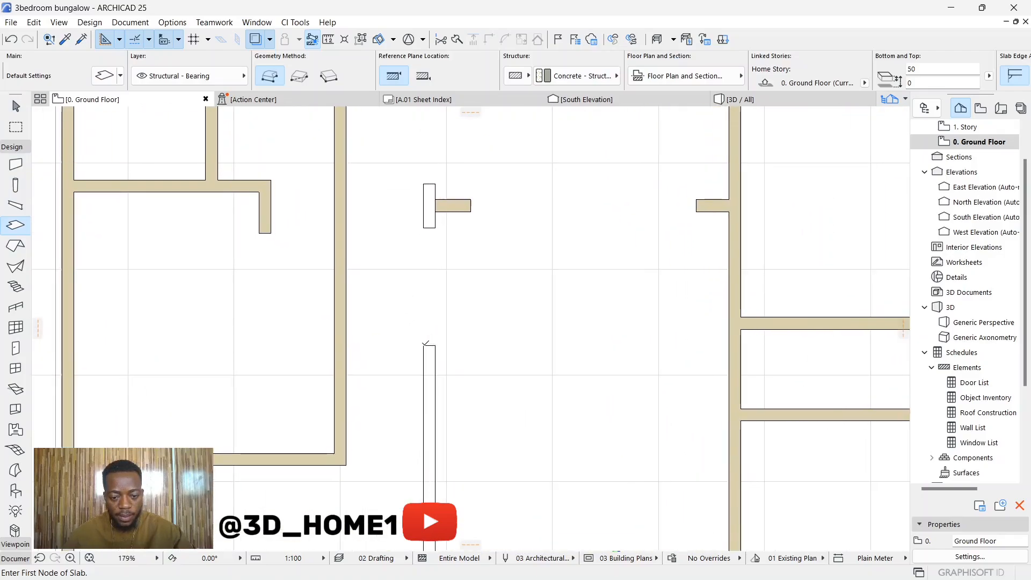
{"action": "left_click", "coordinate": [426, 344]}
{"action": "scroll", "coordinate": [422, 410], "scroll_direction": "down", "scroll_amount": 2}
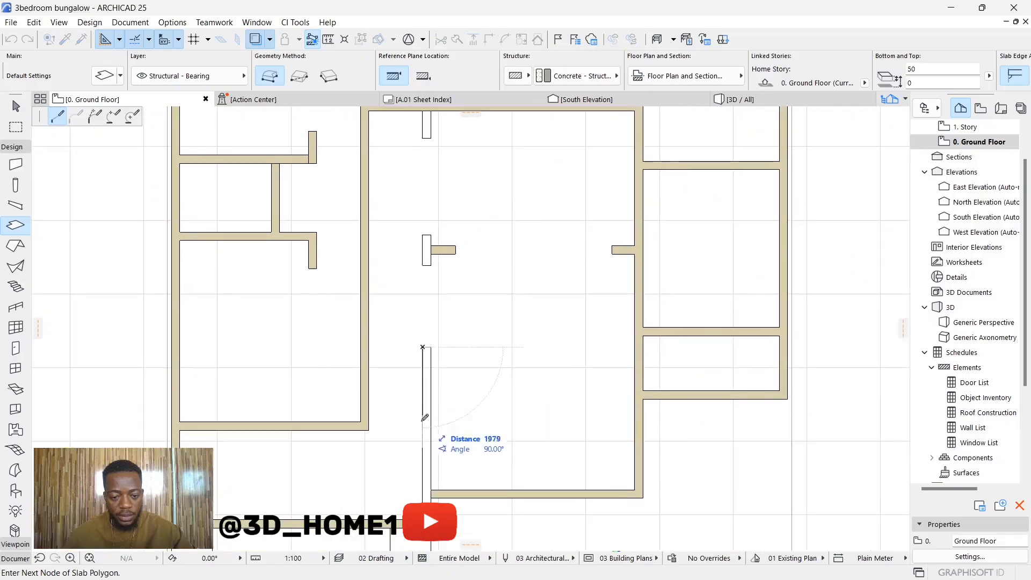
{"action": "key", "text": "Escape"}
{"action": "key", "text": "Escape"}
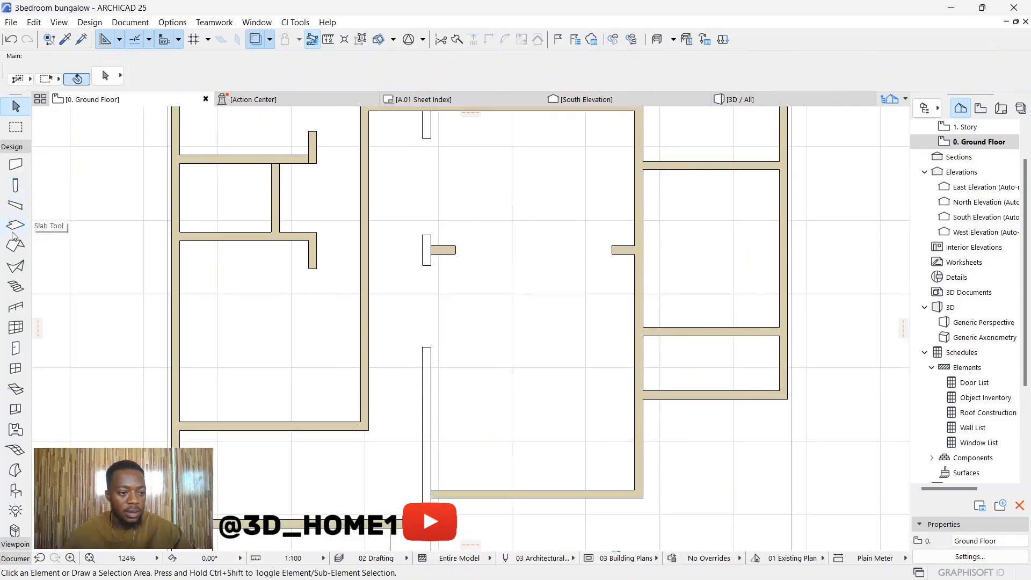
Draw the lower section of the large middle room's west wall from the opening's edge down to the front wall corner
{"action": "left_click", "coordinate": [16, 167]}
{"action": "scroll", "coordinate": [428, 346], "scroll_direction": "up", "scroll_amount": 4}
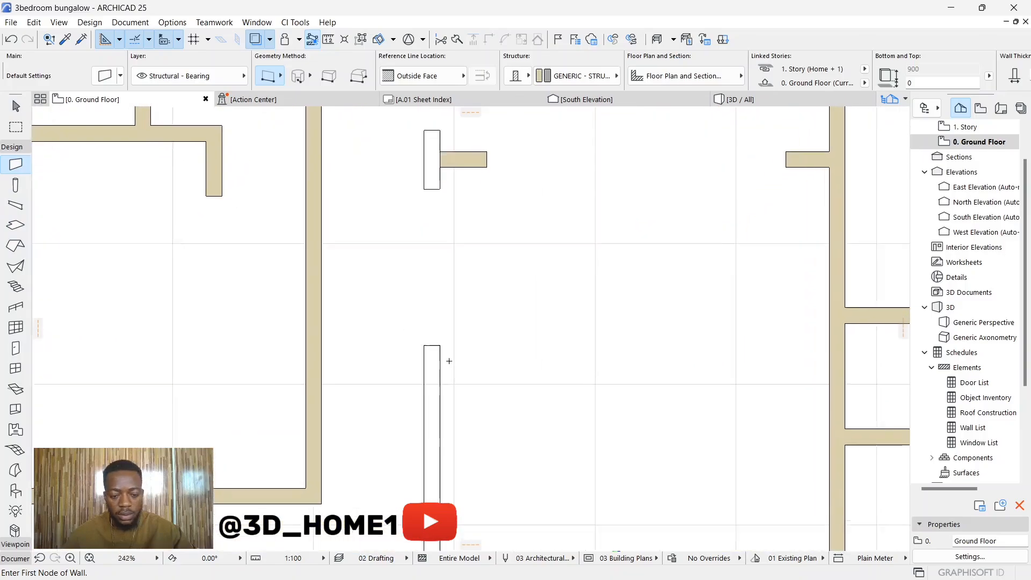
{"action": "left_click", "coordinate": [424, 345]}
{"action": "scroll", "coordinate": [431, 345], "scroll_direction": "down", "scroll_amount": 4}
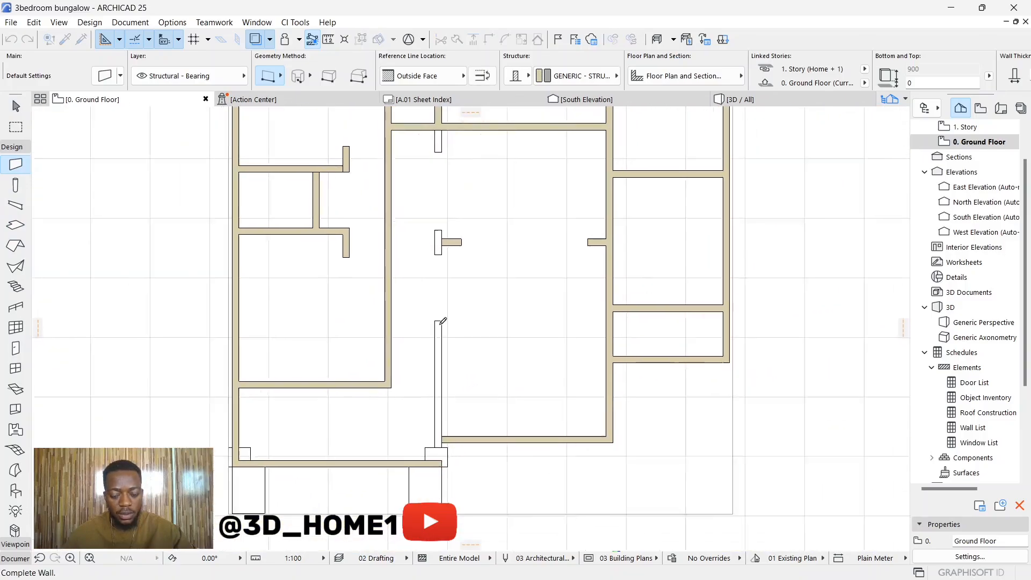
{"action": "scroll", "coordinate": [436, 460], "scroll_direction": "up", "scroll_amount": 3}
{"action": "scroll", "coordinate": [437, 461], "scroll_direction": "down", "scroll_amount": 4}
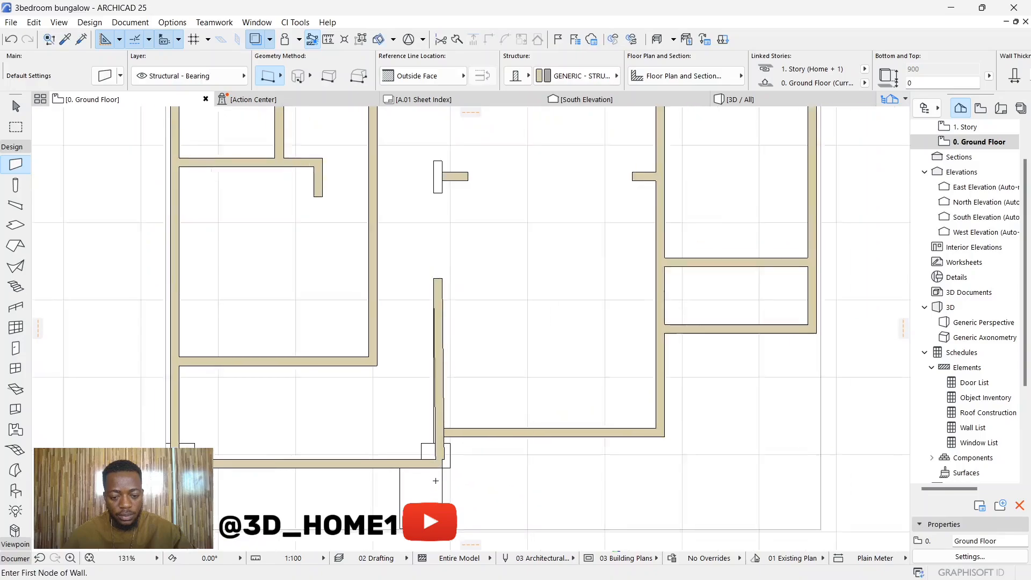
Undo the slanted wall and redraw the large middle room's lower west wall straight, about 4825 long, from the opening's edge to the front wall
{"action": "scroll", "coordinate": [437, 451], "scroll_direction": "up", "scroll_amount": 3}
{"action": "key", "text": "ctrl+z"}
{"action": "scroll", "coordinate": [436, 352], "scroll_direction": "up", "scroll_amount": 2}
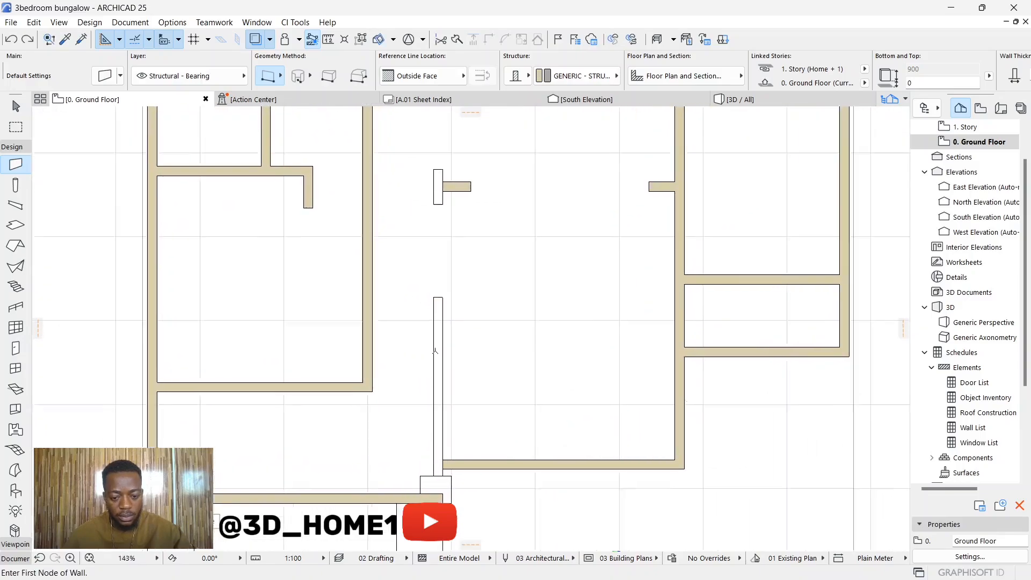
{"action": "left_click", "coordinate": [434, 280]}
{"action": "scroll", "coordinate": [433, 408], "scroll_direction": "down", "scroll_amount": 3}
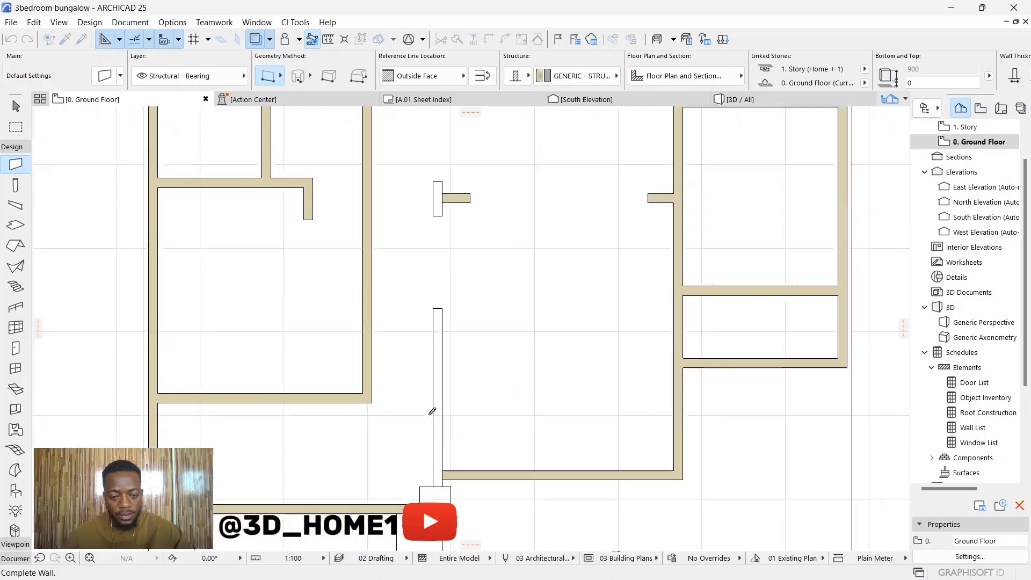
{"action": "scroll", "coordinate": [438, 483], "scroll_direction": "up", "scroll_amount": 4}
{"action": "scroll", "coordinate": [438, 498], "scroll_direction": "up", "scroll_amount": 2}
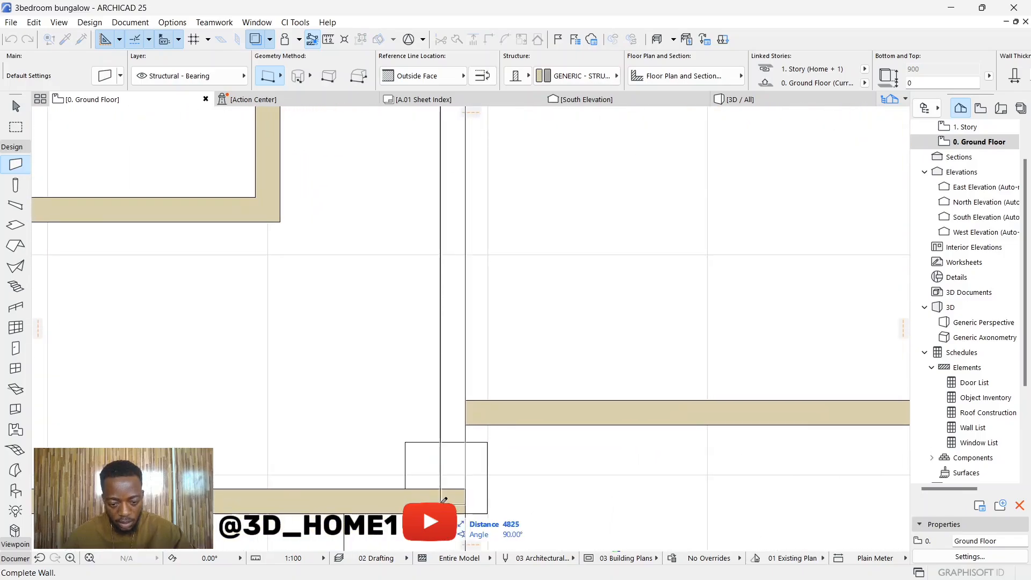
{"action": "left_click", "coordinate": [445, 499]}
Draw the short vertical wall section at the west end of the middle block's cross partition stub
{"action": "scroll", "coordinate": [445, 483], "scroll_direction": "down", "scroll_amount": 4}
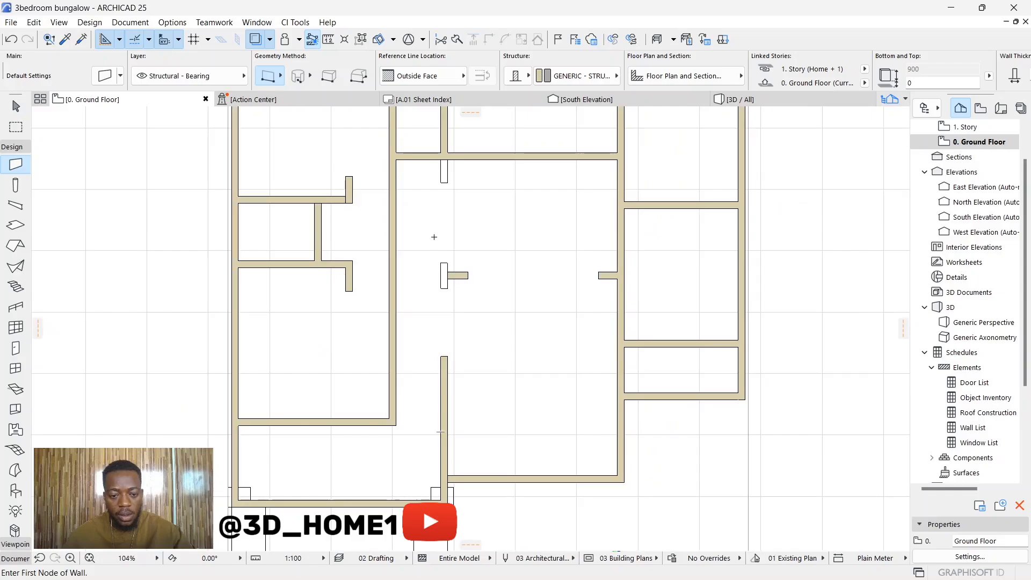
{"action": "scroll", "coordinate": [445, 279], "scroll_direction": "up", "scroll_amount": 5}
{"action": "scroll", "coordinate": [445, 280], "scroll_direction": "up", "scroll_amount": 1}
{"action": "left_click", "coordinate": [448, 293]}
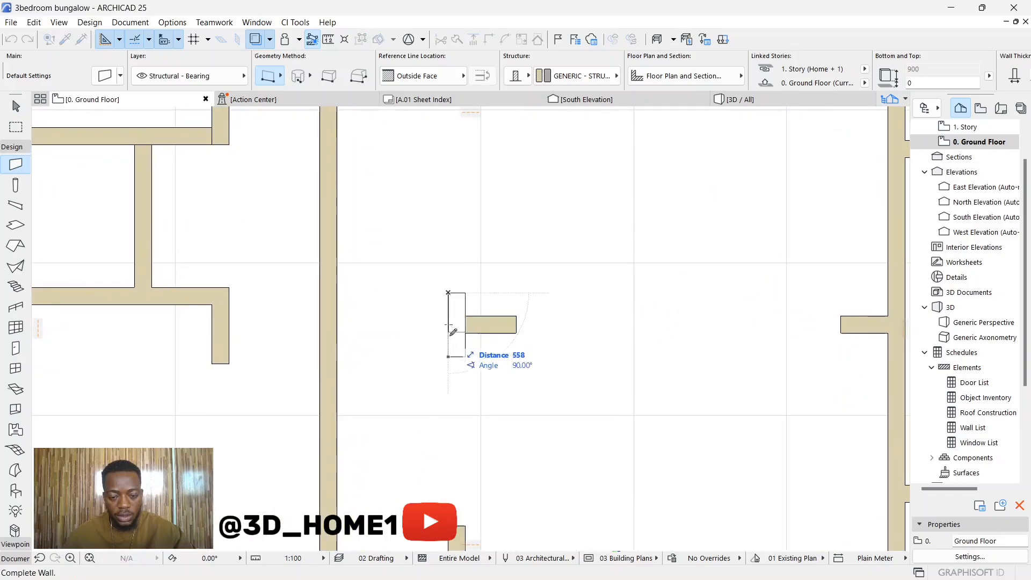
{"action": "left_click", "coordinate": [454, 348]}
Draw the short wall stub running forward from the middle block's rear cross wall and leave the Wall tool
{"action": "scroll", "coordinate": [451, 320], "scroll_direction": "down", "scroll_amount": 2}
{"action": "scroll", "coordinate": [442, 217], "scroll_direction": "up", "scroll_amount": 4}
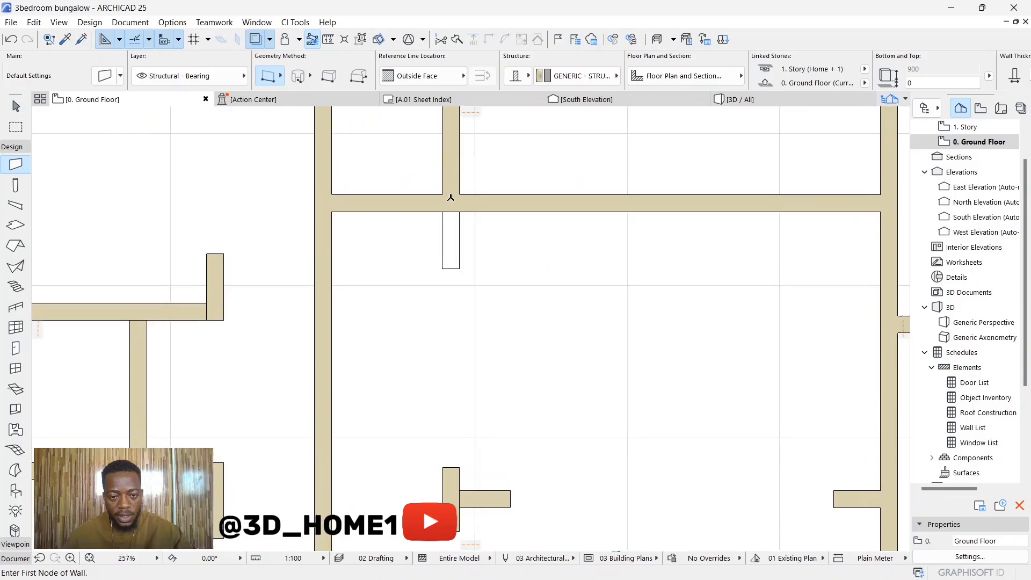
{"action": "left_click", "coordinate": [442, 213]}
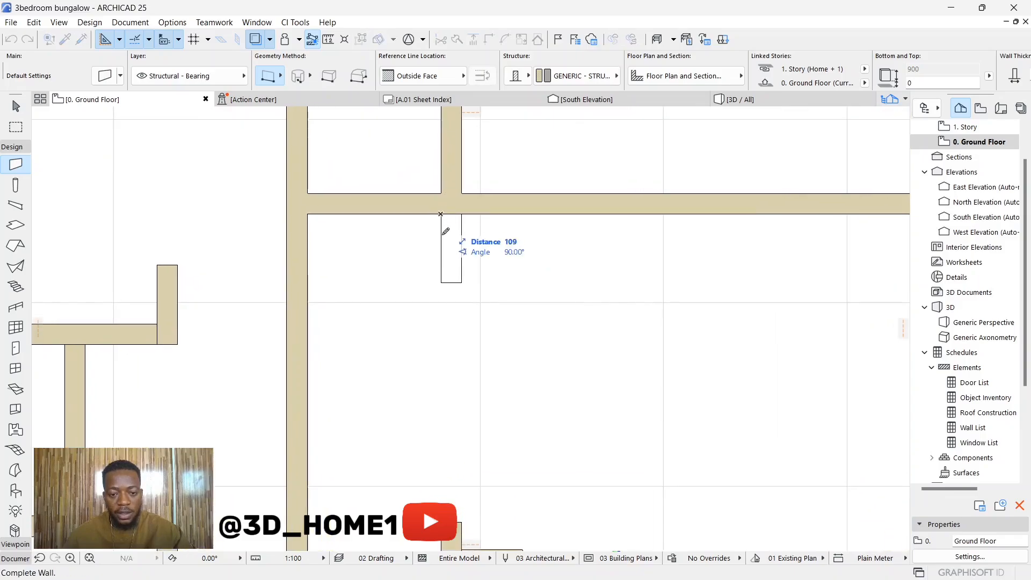
{"action": "left_click", "coordinate": [445, 277]}
{"action": "scroll", "coordinate": [447, 301], "scroll_direction": "down", "scroll_amount": 5}
{"action": "key", "text": "Escape"}
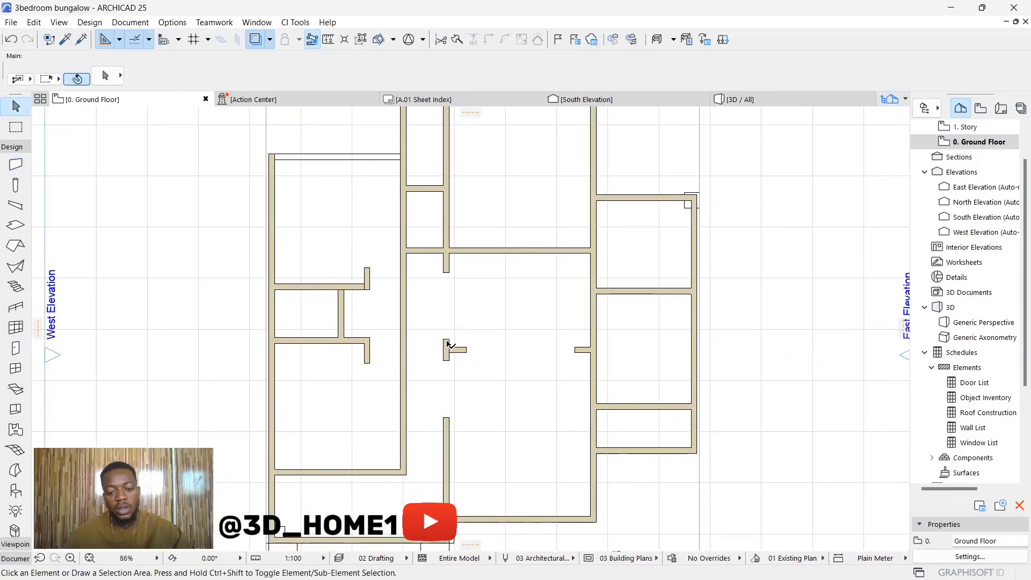
Draw two parallel solid lines with the Line tool across the rear opening in the middle block's west wall
{"action": "scroll", "coordinate": [461, 375], "scroll_direction": "down", "scroll_amount": 1}
{"action": "scroll", "coordinate": [430, 382], "scroll_direction": "up", "scroll_amount": 2}
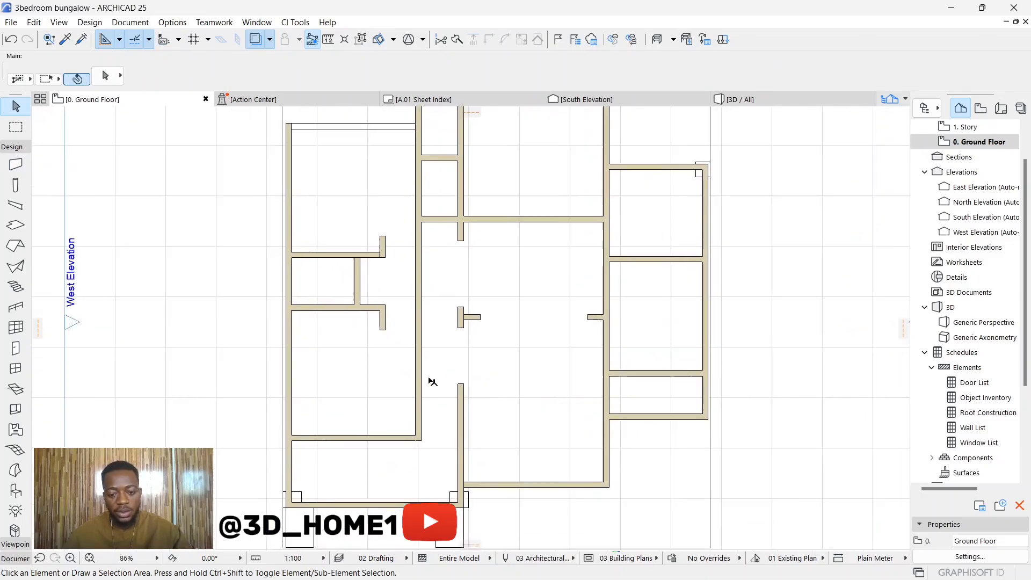
{"action": "scroll", "coordinate": [501, 316], "scroll_direction": "down", "scroll_amount": 1}
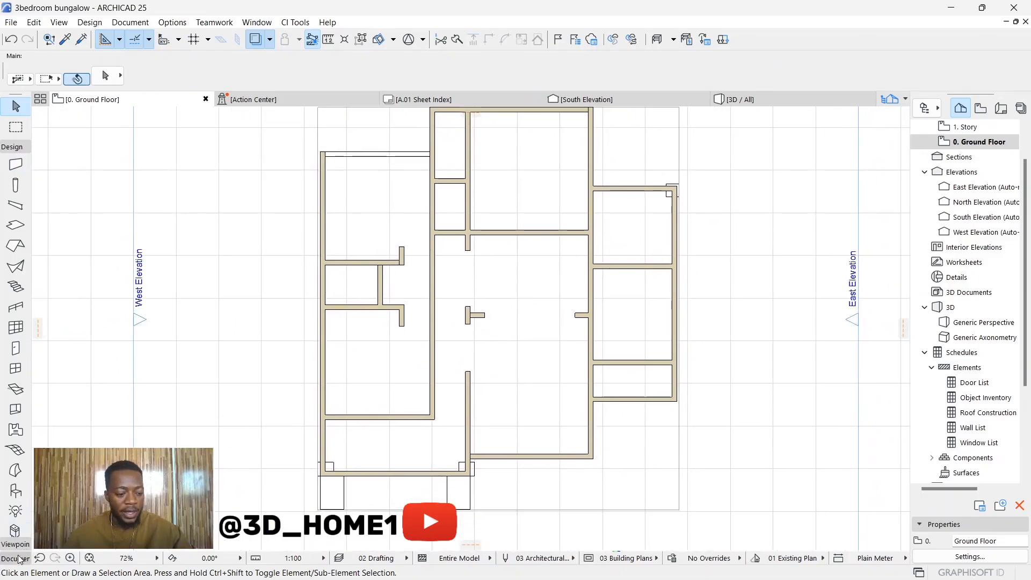
{"action": "left_click", "coordinate": [18, 559]}
{"action": "left_click", "coordinate": [15, 376]}
{"action": "scroll", "coordinate": [462, 252], "scroll_direction": "up", "scroll_amount": 3}
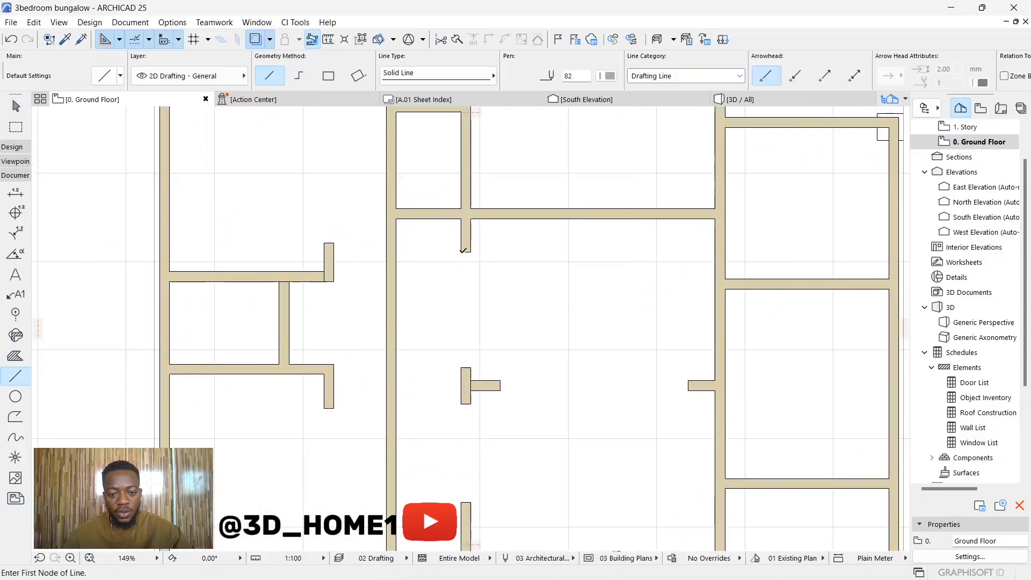
{"action": "left_click", "coordinate": [463, 251]}
{"action": "scroll", "coordinate": [460, 359], "scroll_direction": "up", "scroll_amount": 2}
{"action": "left_click", "coordinate": [462, 368]}
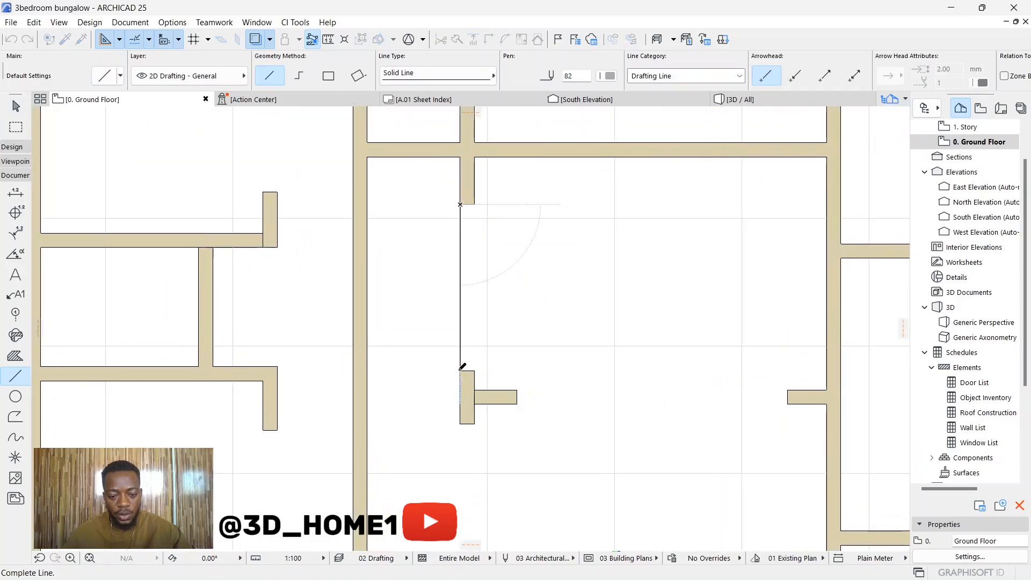
{"action": "left_click", "coordinate": [474, 203]}
{"action": "left_click", "coordinate": [475, 371]}
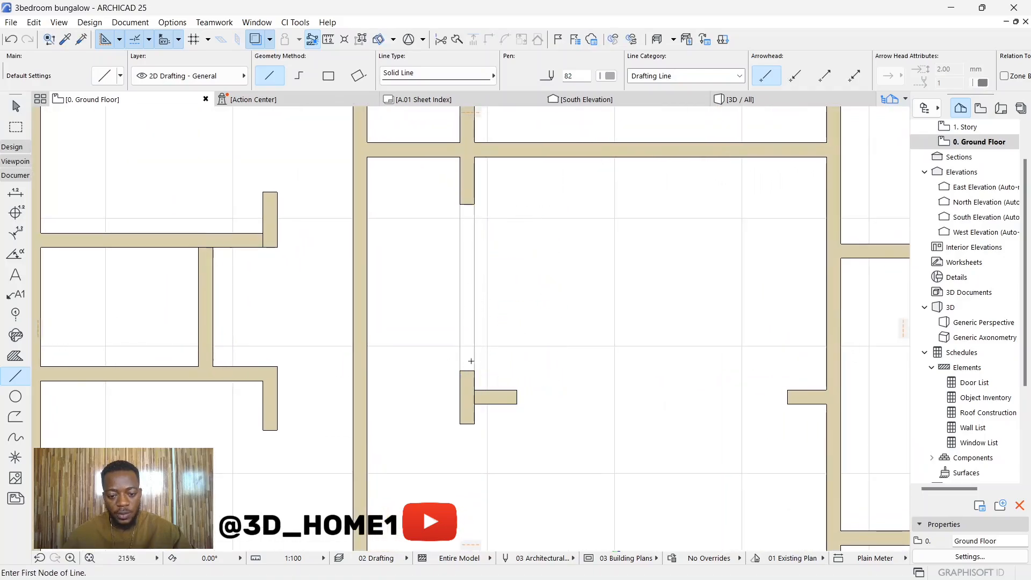
Draw two parallel lines, about 2219 long, across the front opening in the middle block's west wall
{"action": "scroll", "coordinate": [459, 395], "scroll_direction": "down", "scroll_amount": 3}
{"action": "scroll", "coordinate": [460, 395], "scroll_direction": "up", "scroll_amount": 3}
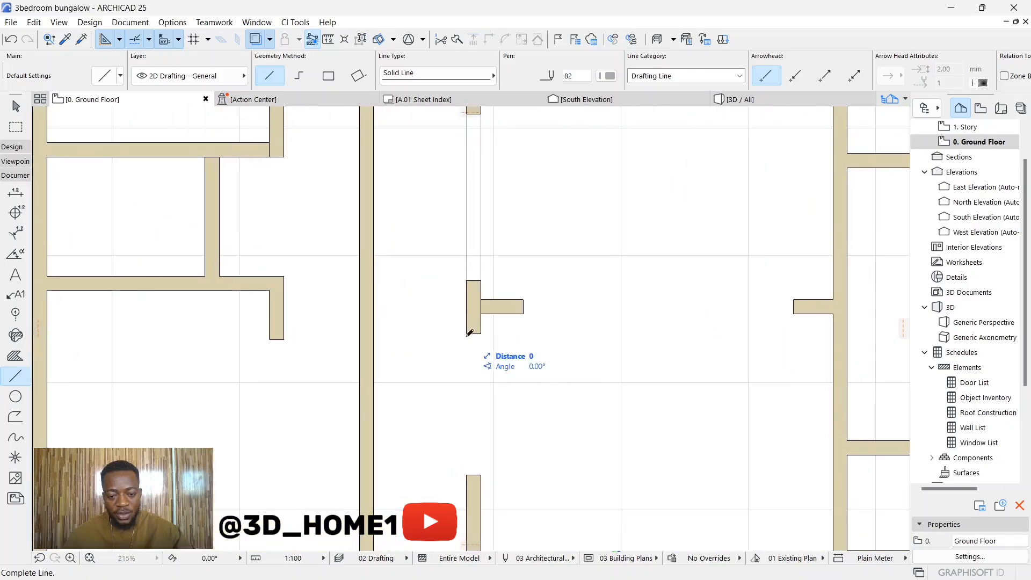
{"action": "left_click", "coordinate": [467, 474]}
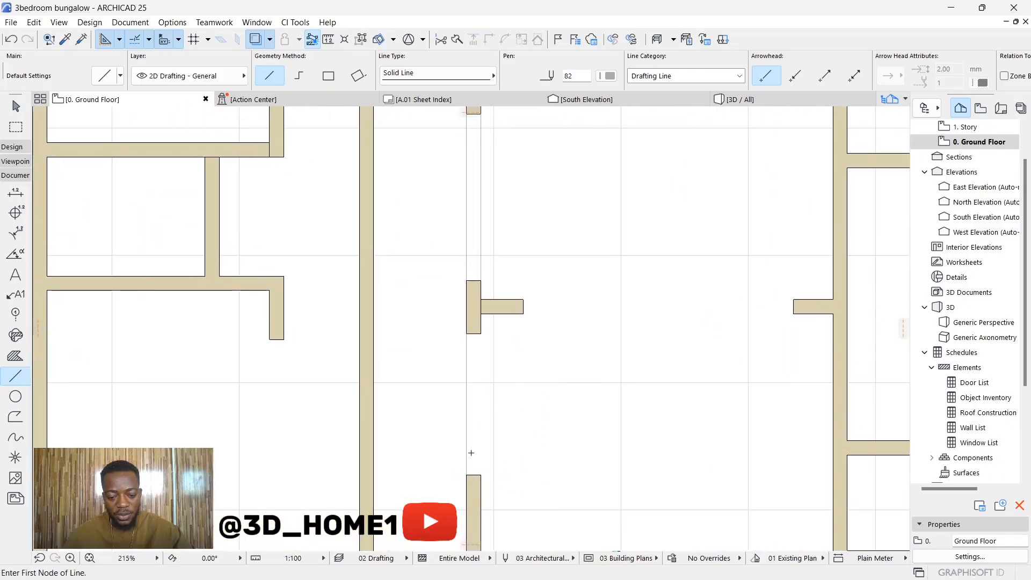
{"action": "left_click", "coordinate": [481, 333]}
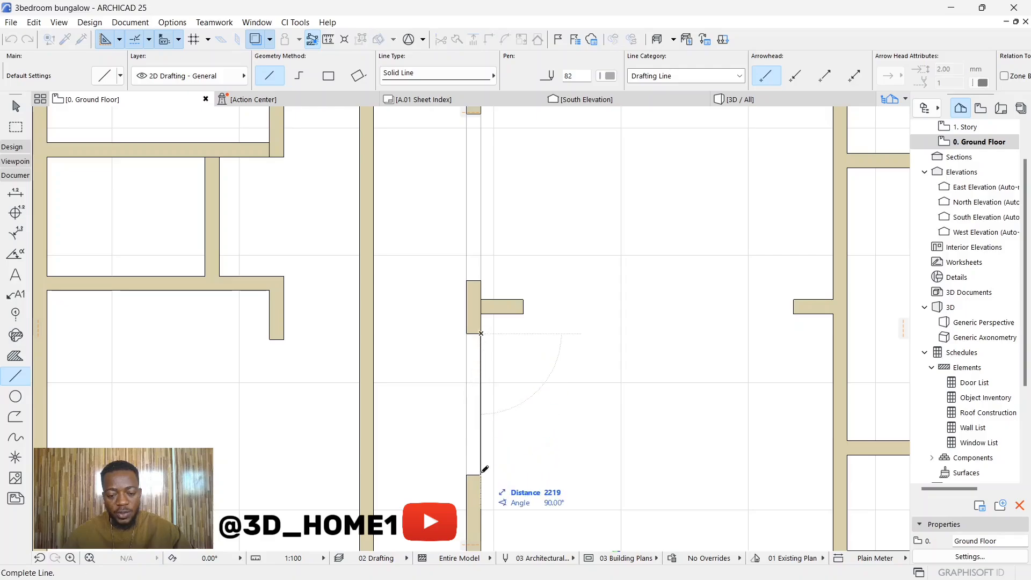
{"action": "left_click", "coordinate": [481, 475]}
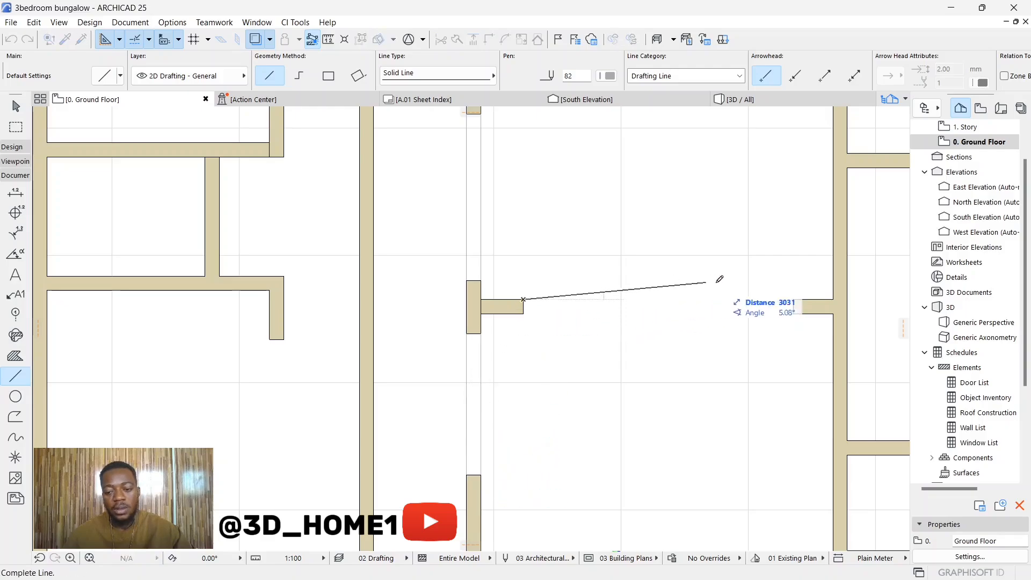
Draw two horizontal lines between the cross partition's two stubs in the middle block and leave the Line tool
{"action": "left_click", "coordinate": [794, 300]}
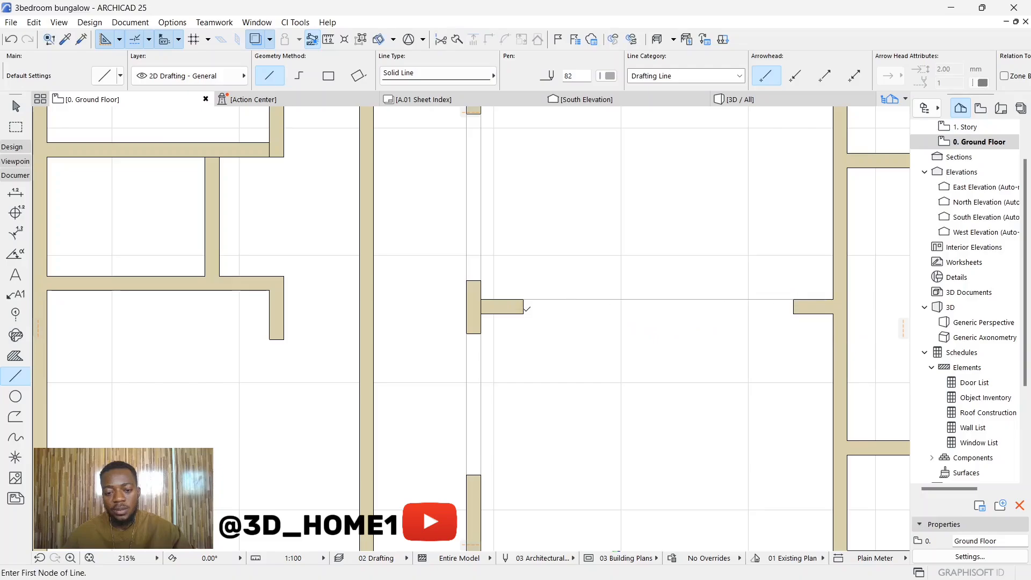
{"action": "left_click", "coordinate": [524, 313]}
{"action": "left_click", "coordinate": [794, 314]}
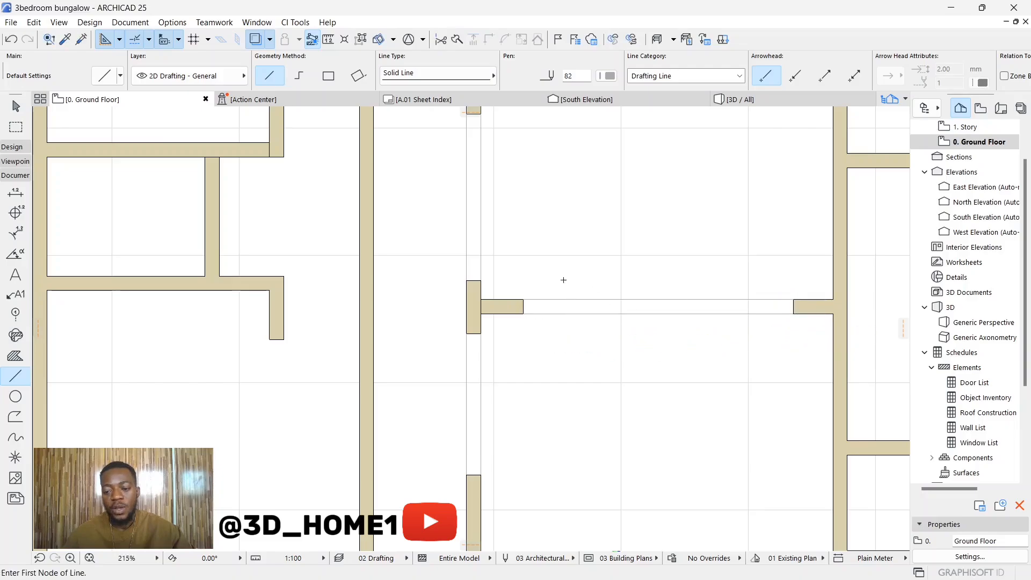
{"action": "scroll", "coordinate": [564, 280], "scroll_direction": "down", "scroll_amount": 6}
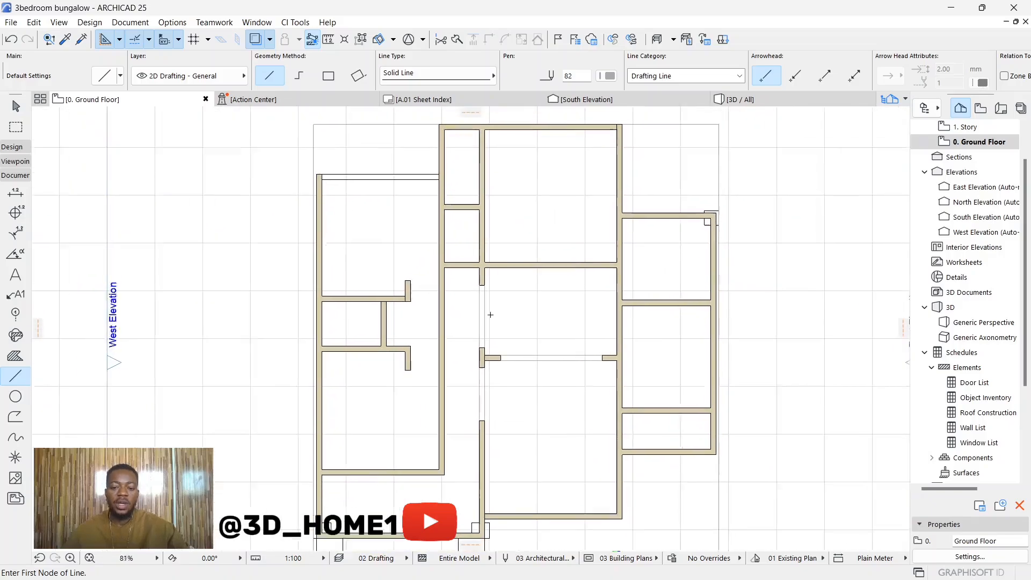
{"action": "scroll", "coordinate": [491, 315], "scroll_direction": "up", "scroll_amount": 5}
{"action": "scroll", "coordinate": [457, 216], "scroll_direction": "down", "scroll_amount": 4}
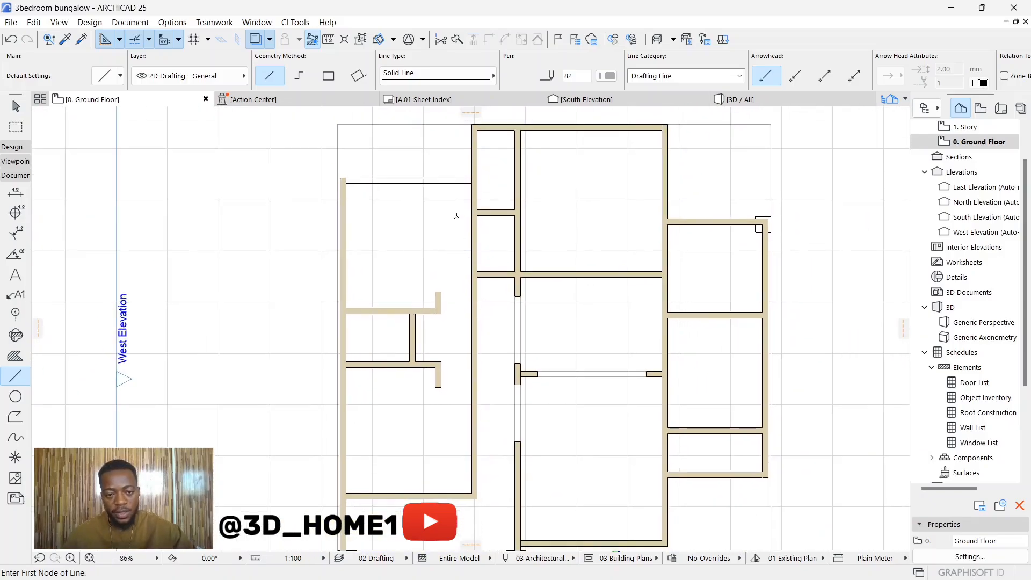
{"action": "key", "text": "Escape"}
Draw the rear wall of the west rear room from the middle block to the outer west wall and leave the Wall tool
{"action": "scroll", "coordinate": [422, 164], "scroll_direction": "up", "scroll_amount": 3}
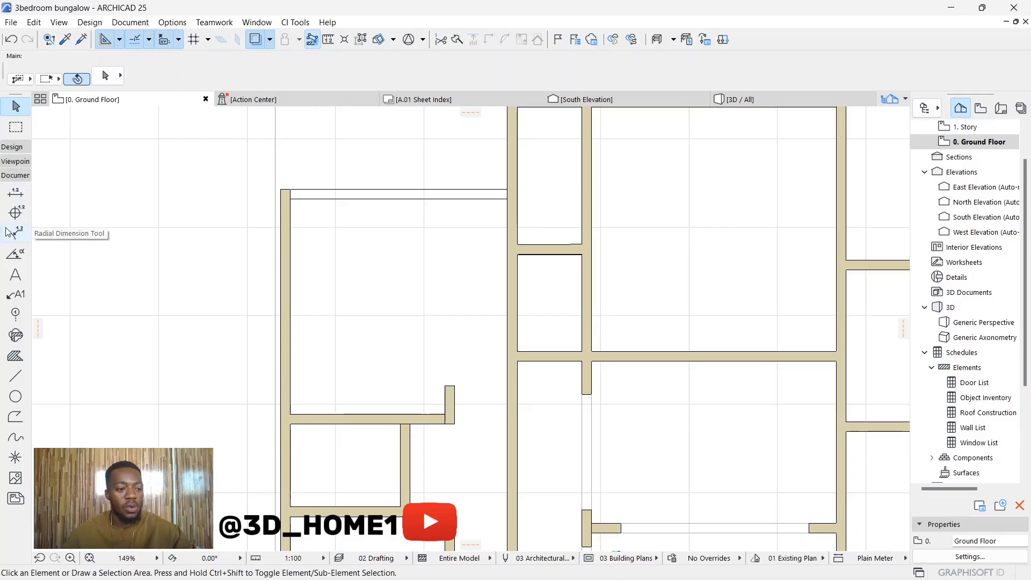
{"action": "left_click", "coordinate": [13, 148]}
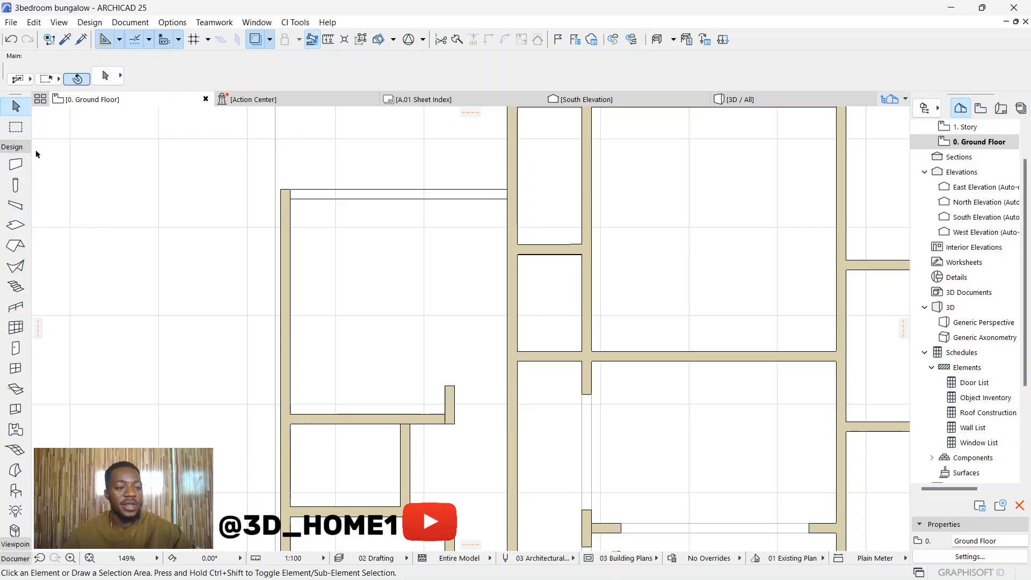
{"action": "left_click", "coordinate": [11, 167]}
{"action": "scroll", "coordinate": [502, 177], "scroll_direction": "up", "scroll_amount": 3}
{"action": "left_click", "coordinate": [507, 190]}
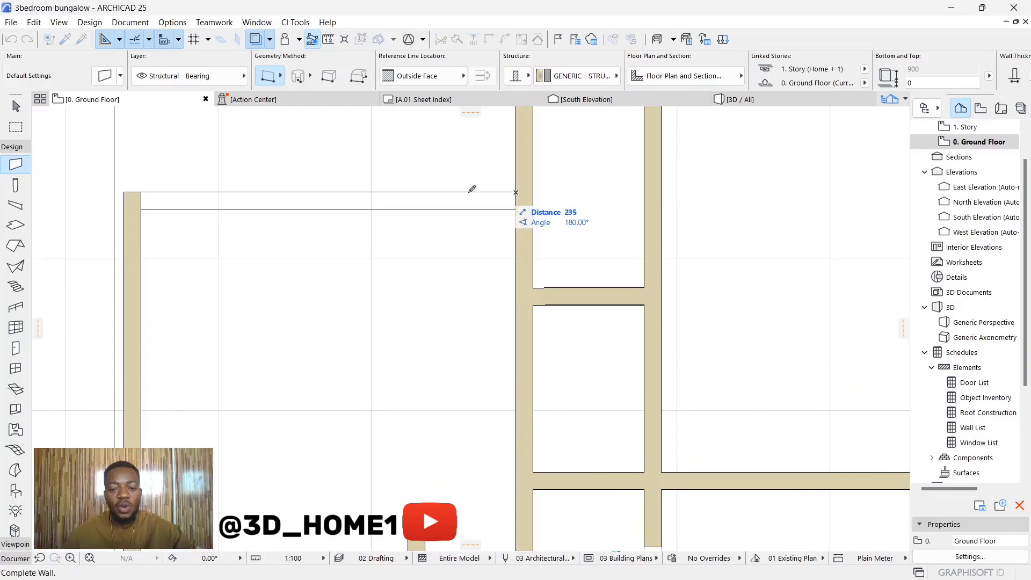
{"action": "left_click", "coordinate": [140, 191]}
{"action": "key", "text": "Escape"}
Examine the full ground floor wall layout in plan and in the 3D perspective view from several angles
{"action": "scroll", "coordinate": [311, 245], "scroll_direction": "down", "scroll_amount": 6}
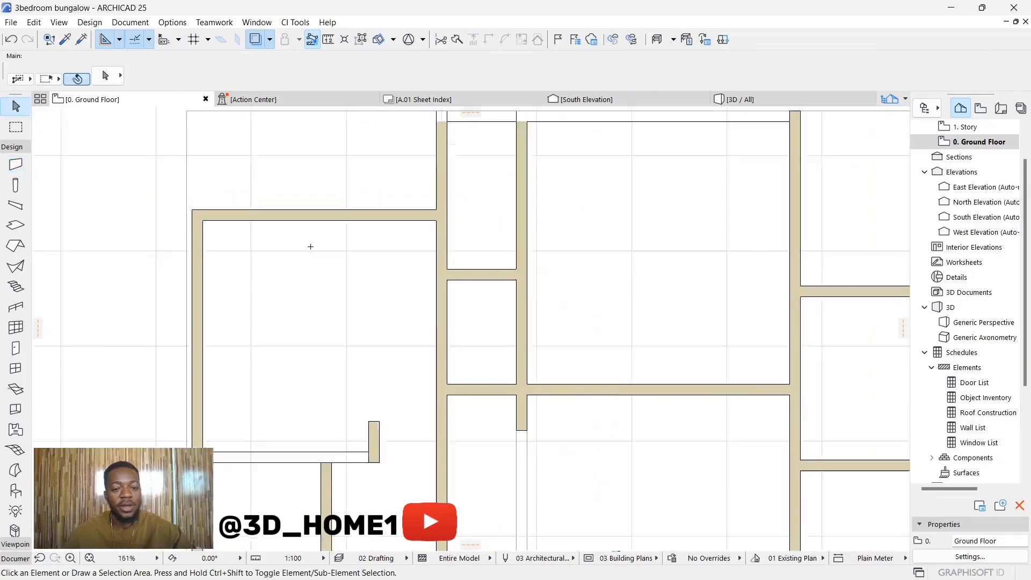
{"action": "scroll", "coordinate": [504, 170], "scroll_direction": "down", "scroll_amount": 3}
{"action": "scroll", "coordinate": [497, 313], "scroll_direction": "up", "scroll_amount": 2}
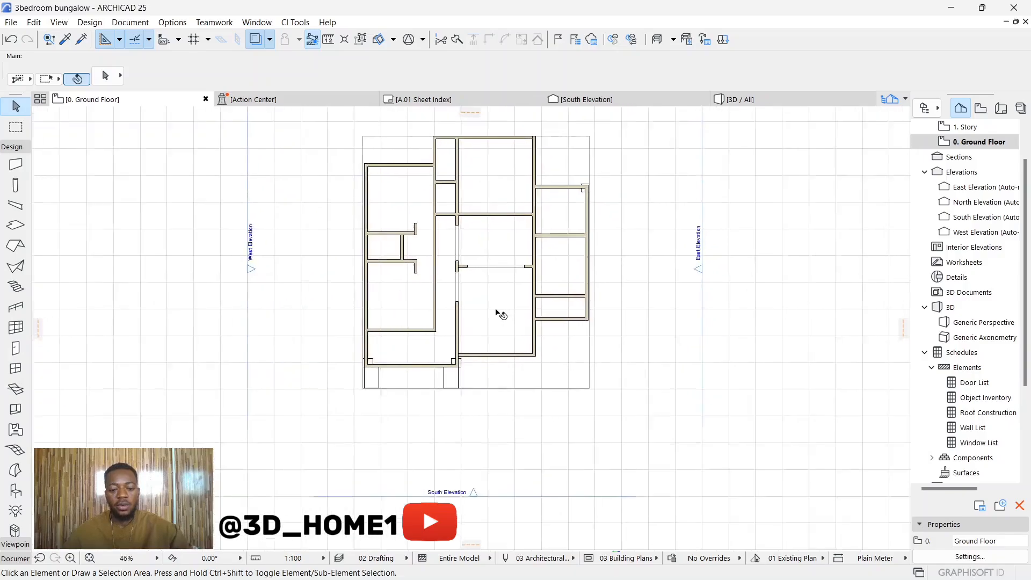
{"action": "scroll", "coordinate": [447, 360], "scroll_direction": "down", "scroll_amount": 2}
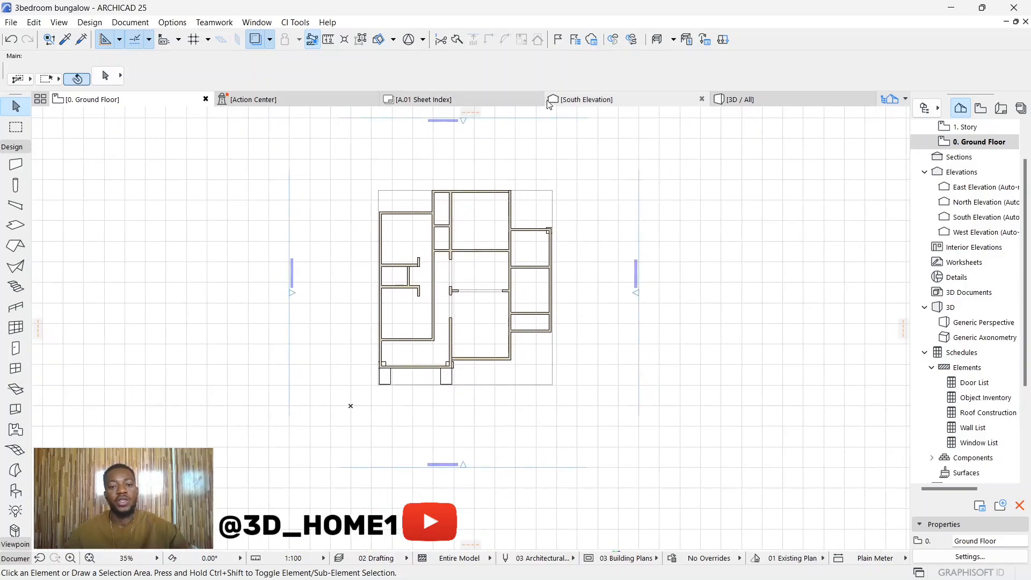
{"action": "left_click", "coordinate": [729, 101]}
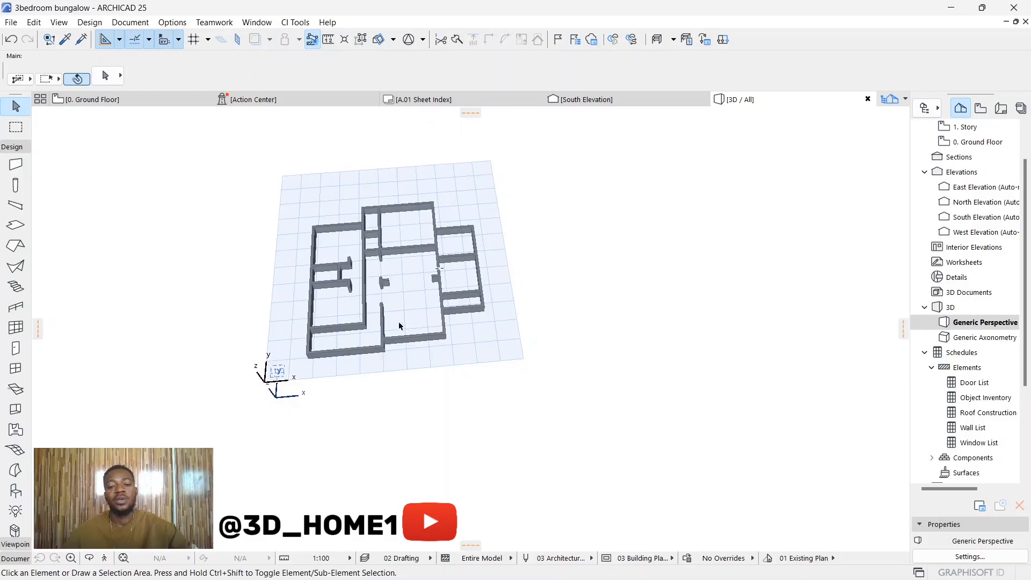
{"action": "scroll", "coordinate": [385, 329], "scroll_direction": "up", "scroll_amount": 3}
{"action": "middle_click_drag", "start_coordinate": [385, 334], "coordinate": [501, 278], "text": "shift"}
{"action": "middle_click_drag", "start_coordinate": [617, 252], "coordinate": [436, 292], "text": "shift"}
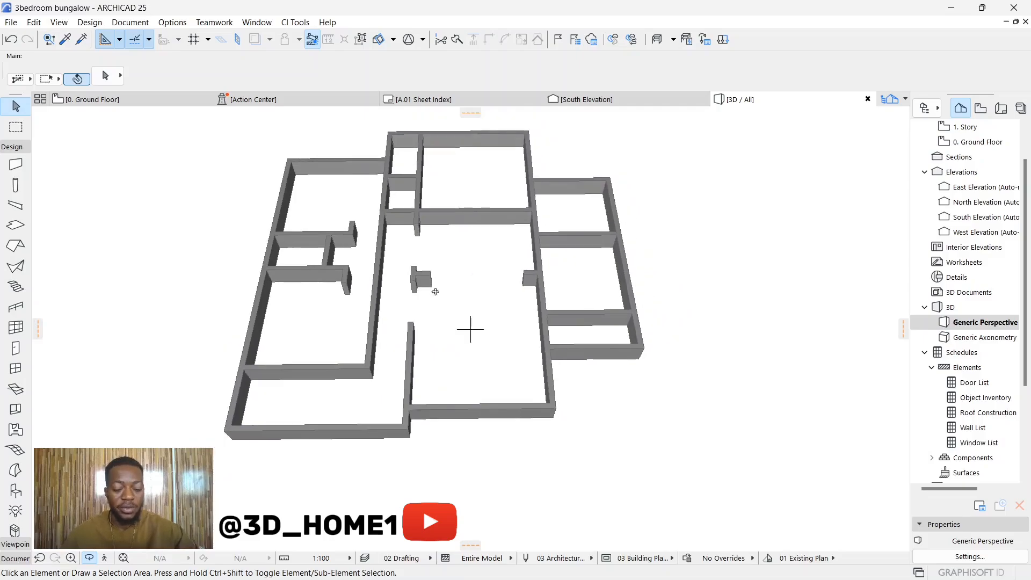
{"action": "scroll", "coordinate": [448, 285], "scroll_direction": "down", "scroll_amount": 3}
{"action": "scroll", "coordinate": [398, 253], "scroll_direction": "up", "scroll_amount": 4}
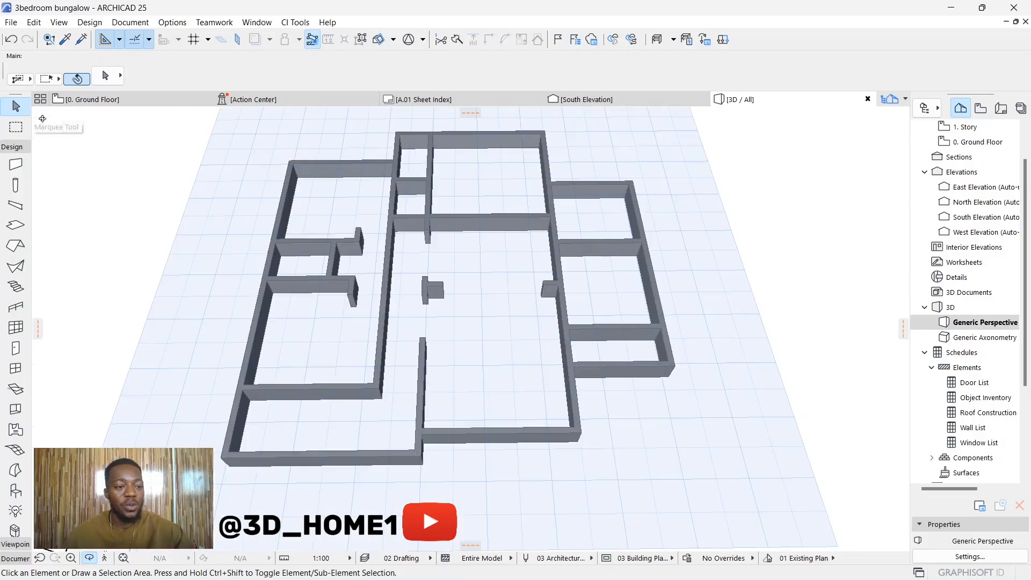
{"action": "scroll", "coordinate": [428, 319], "scroll_direction": "down", "scroll_amount": 2}
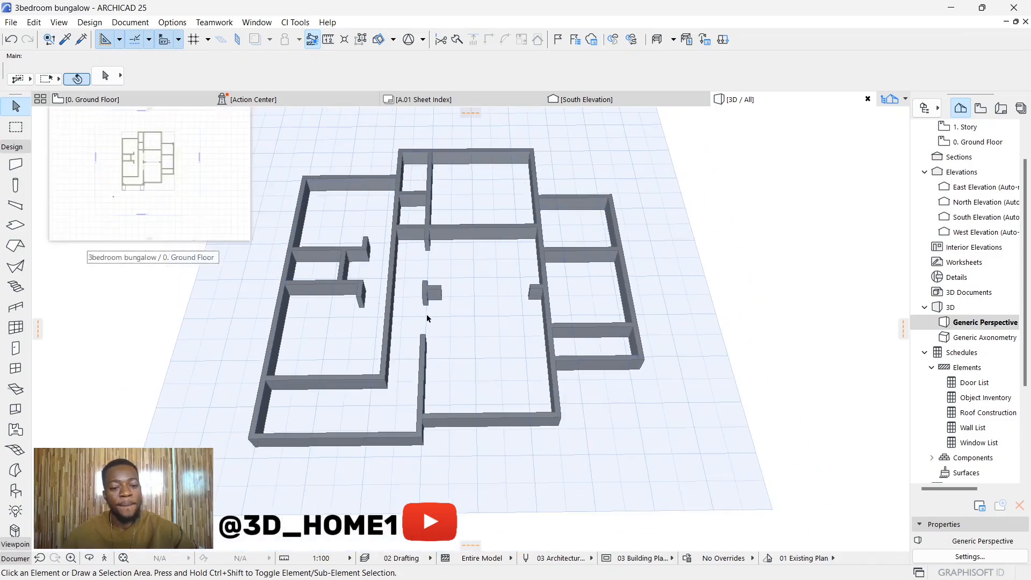
{"action": "scroll", "coordinate": [428, 319], "scroll_direction": "down", "scroll_amount": 1}
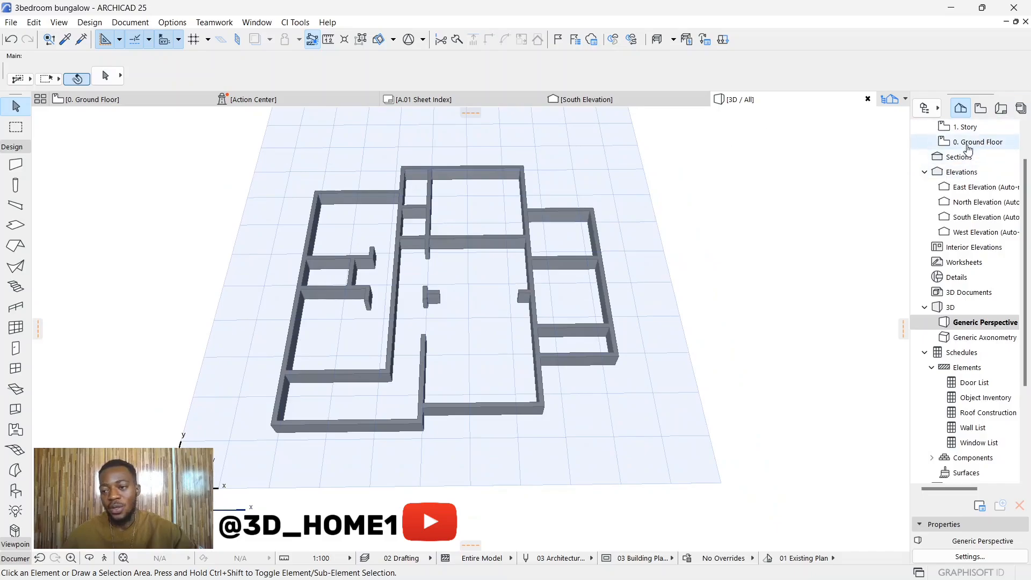
Open the floor plan of Story 1 with the ground floor walls as the trace reference
{"action": "double_click", "coordinate": [967, 126]}
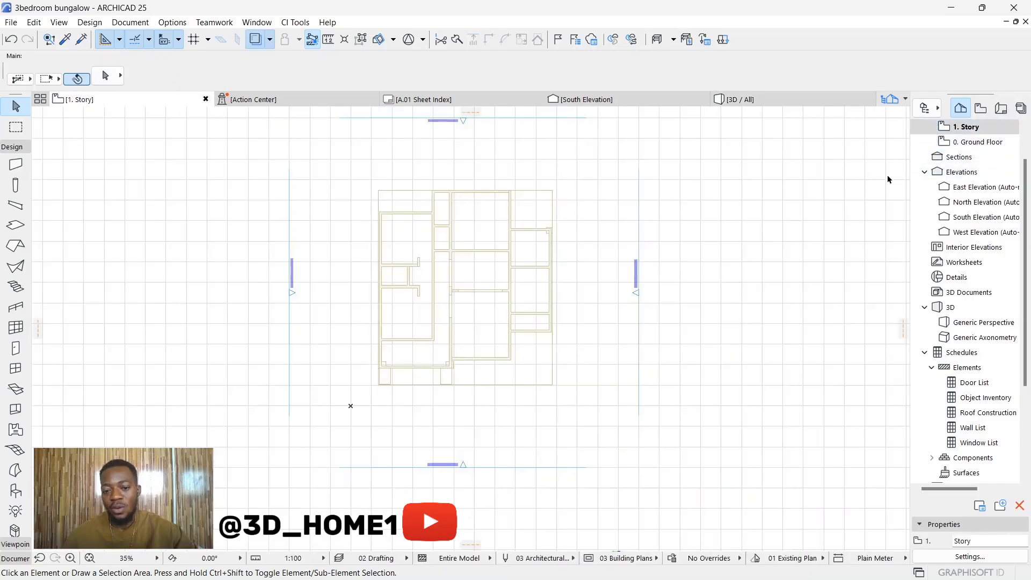
{"action": "scroll", "coordinate": [471, 266], "scroll_direction": "up", "scroll_amount": 2}
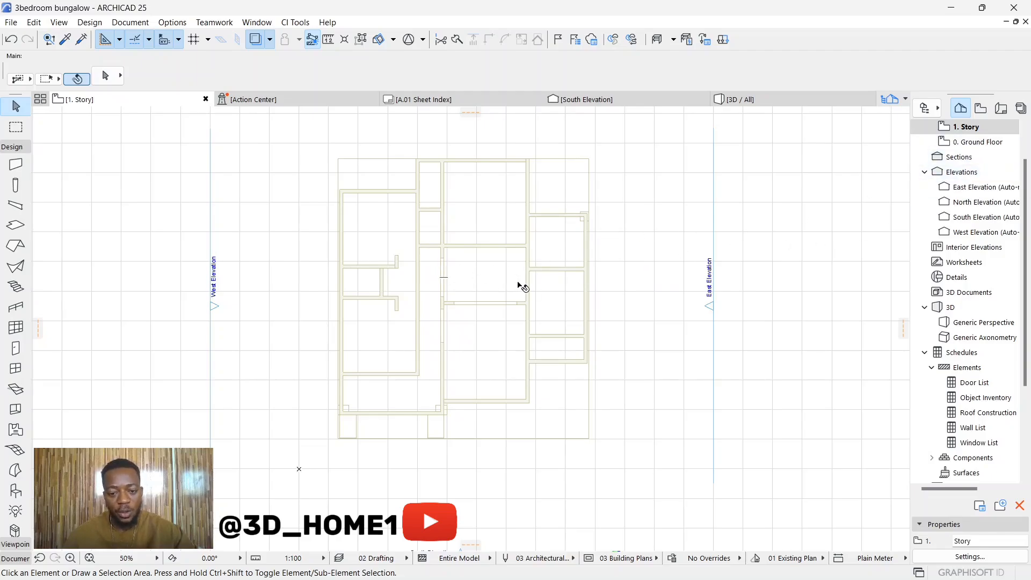
{"action": "scroll", "coordinate": [518, 298], "scroll_direction": "down", "scroll_amount": 1}
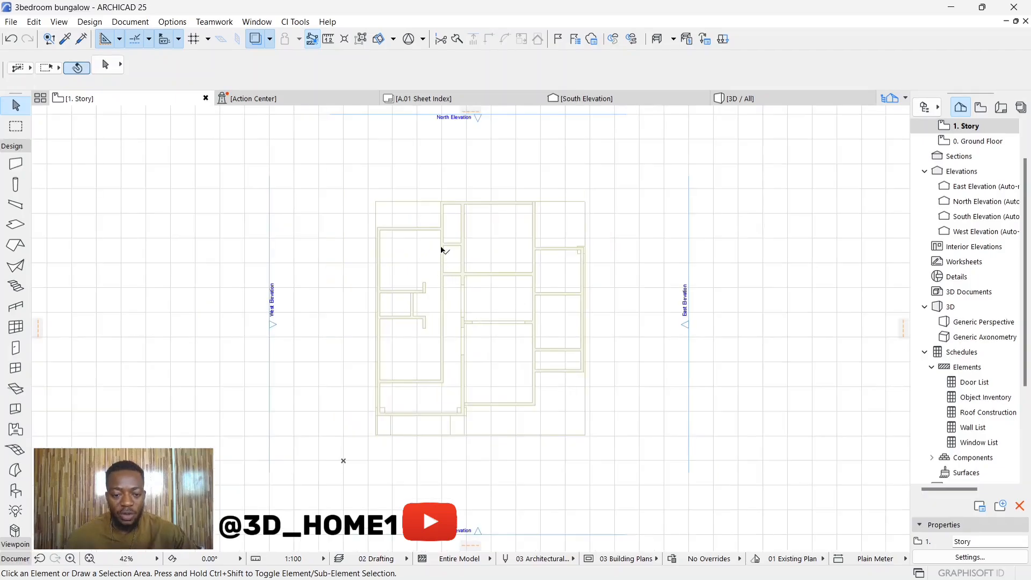
Compare the traced plan on Story 1 with the Ground Floor plan and return to Story 1
{"action": "scroll", "coordinate": [422, 244], "scroll_direction": "up", "scroll_amount": 1}
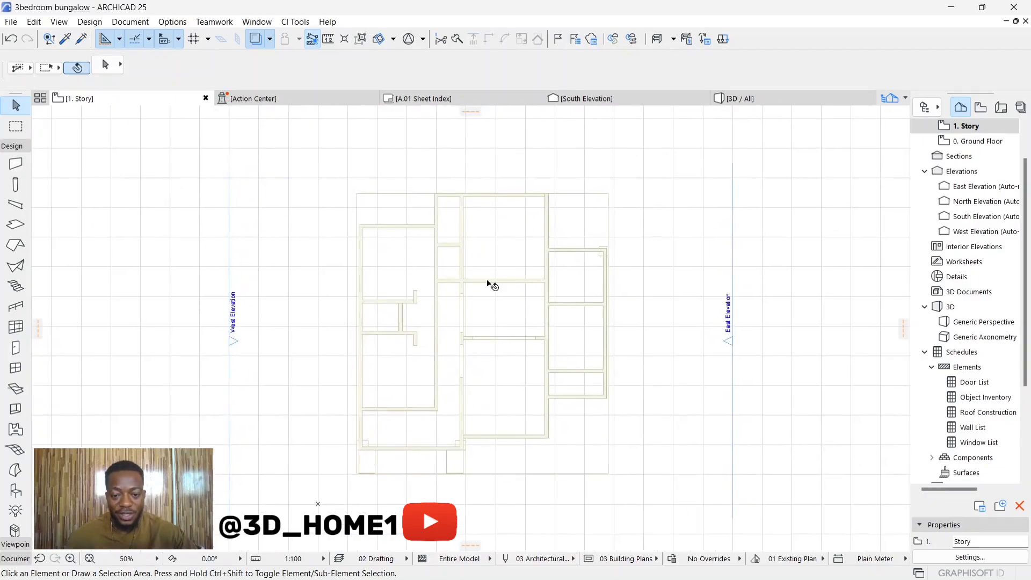
{"action": "scroll", "coordinate": [506, 279], "scroll_direction": "down", "scroll_amount": 1}
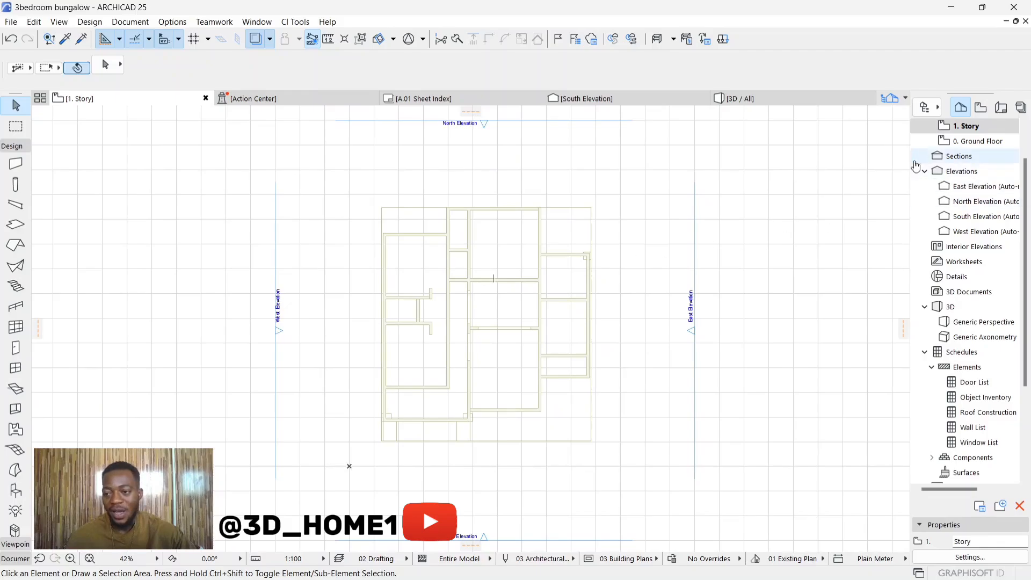
{"action": "scroll", "coordinate": [505, 283], "scroll_direction": "up", "scroll_amount": 2}
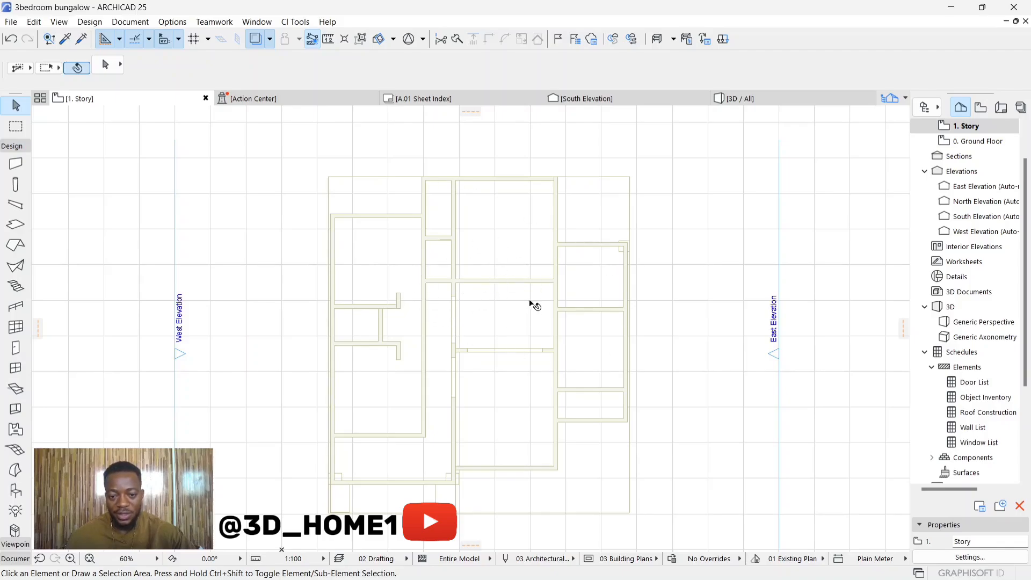
{"action": "left_click", "coordinate": [973, 141]}
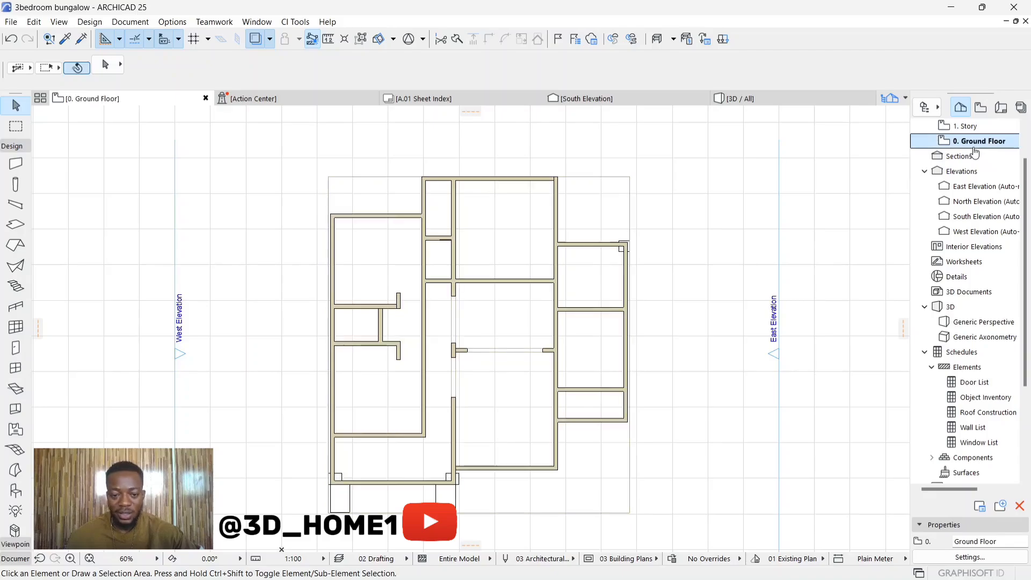
{"action": "scroll", "coordinate": [505, 259], "scroll_direction": "down", "scroll_amount": 2}
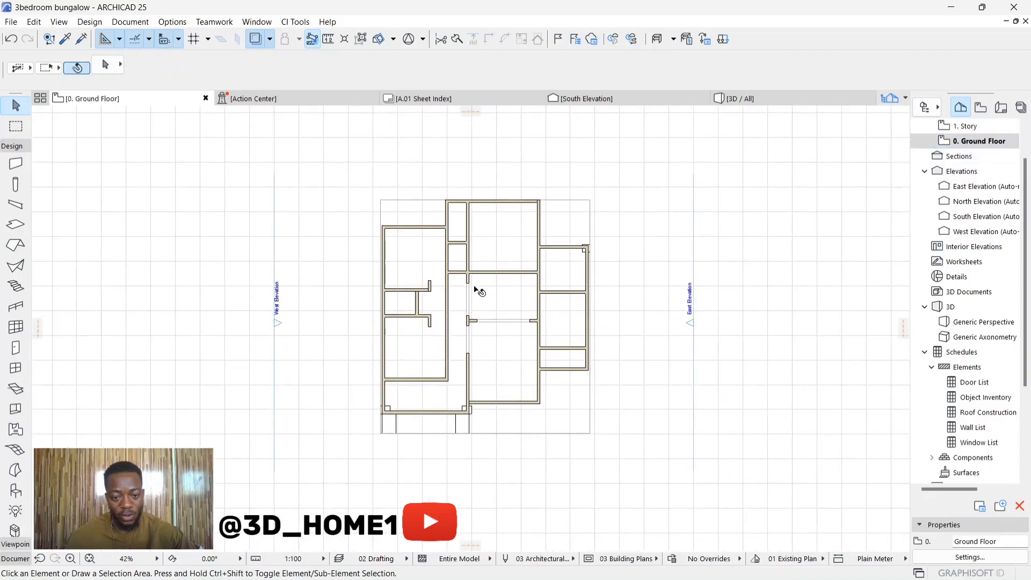
{"action": "left_click", "coordinate": [969, 127]}
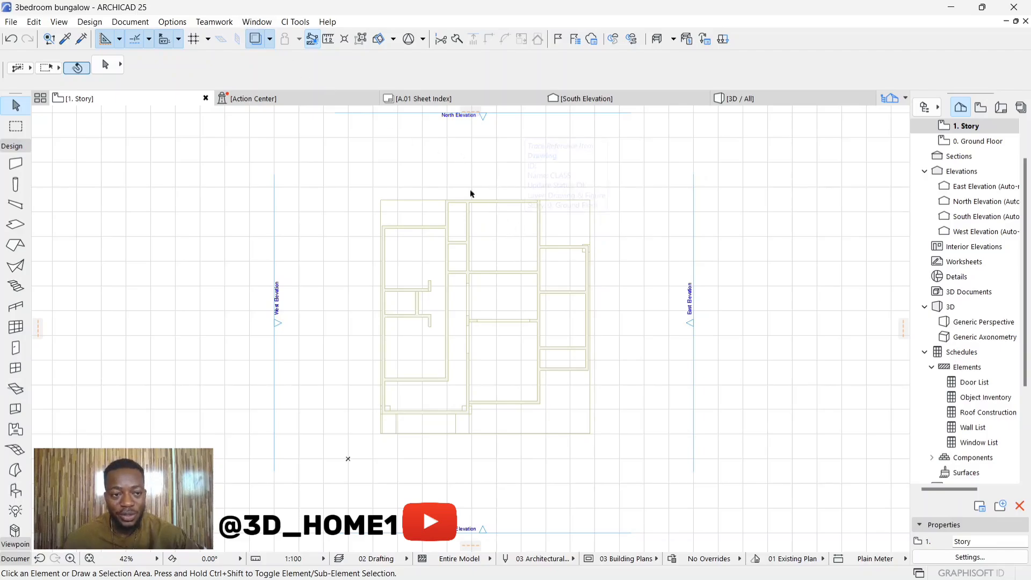
Show the Trace & Reference palette and switch the trace reference of the story below off and on again
{"action": "left_click", "coordinate": [246, 22]}
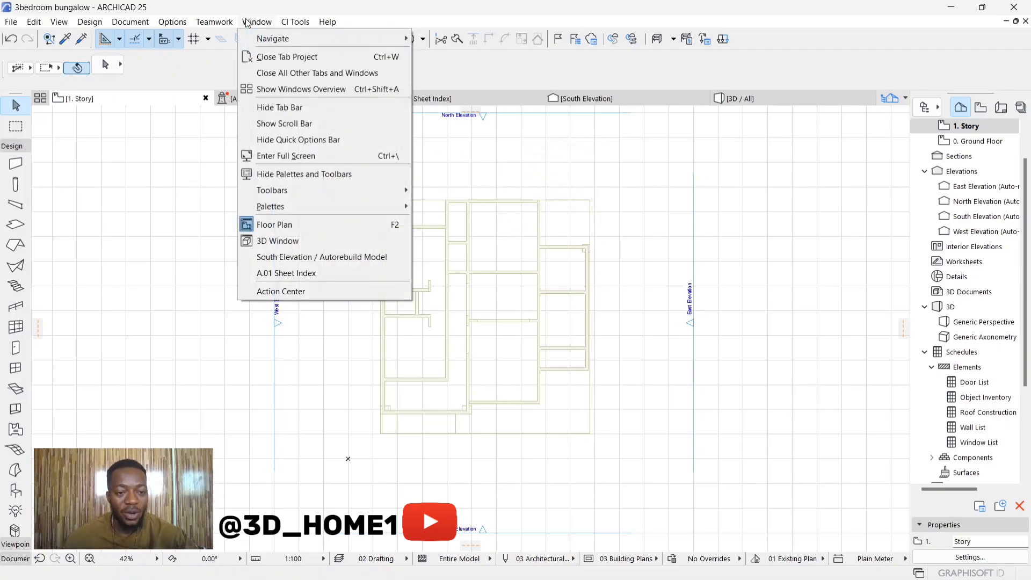
{"action": "mouse_move", "coordinate": [292, 209]}
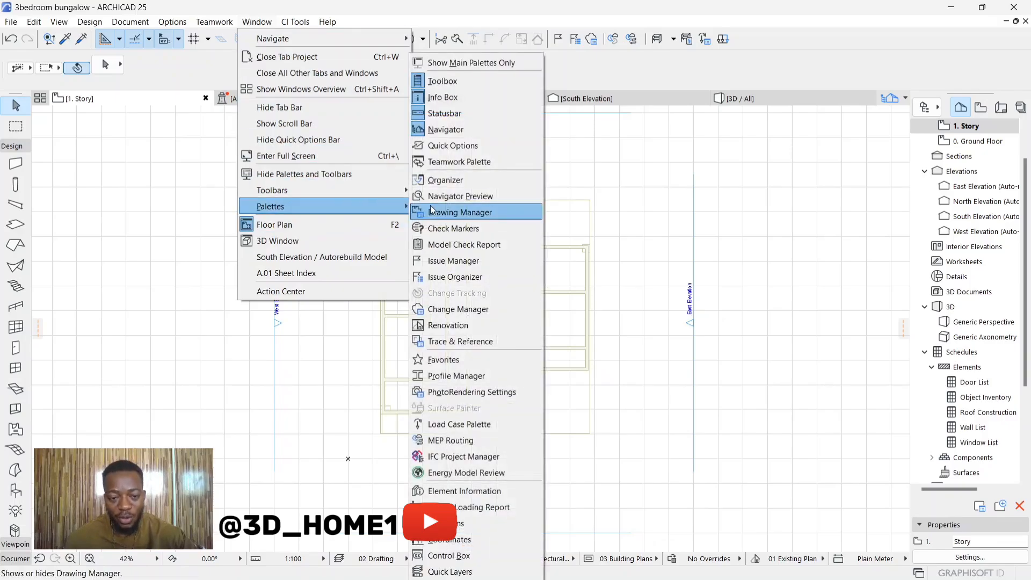
{"action": "left_click", "coordinate": [466, 341]}
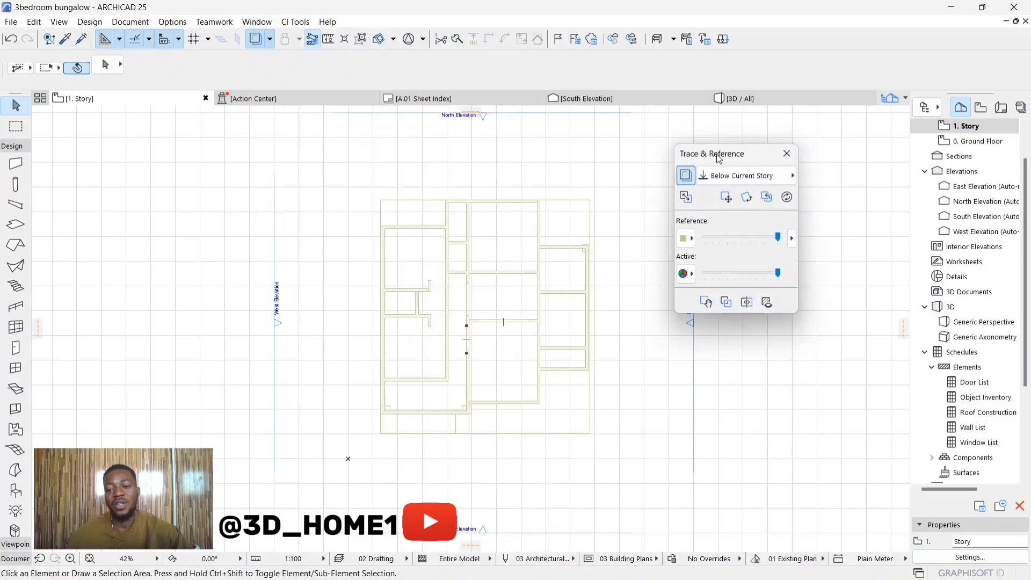
{"action": "left_click_drag", "start_coordinate": [719, 157], "coordinate": [752, 166]}
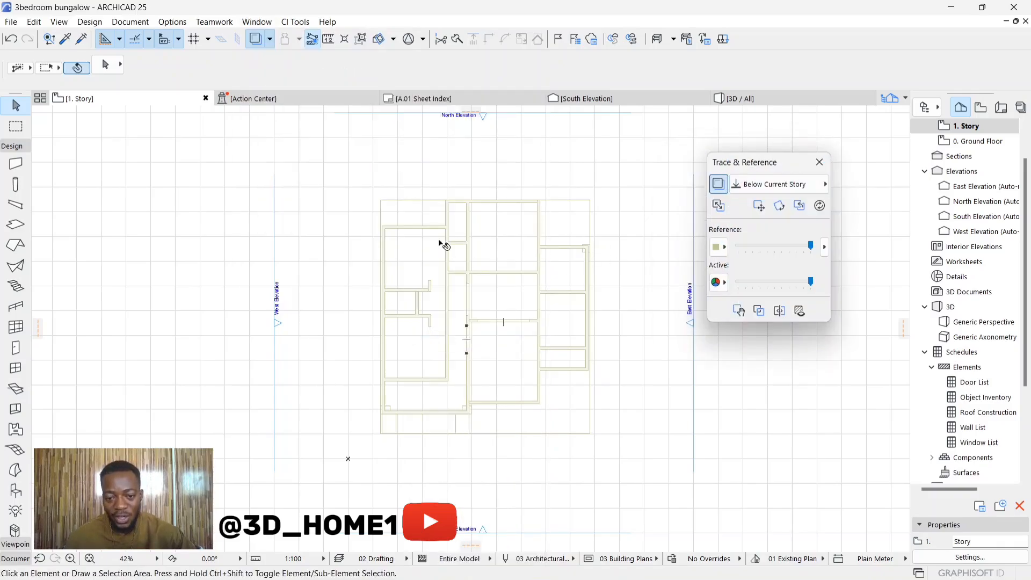
{"action": "left_click", "coordinate": [719, 183]}
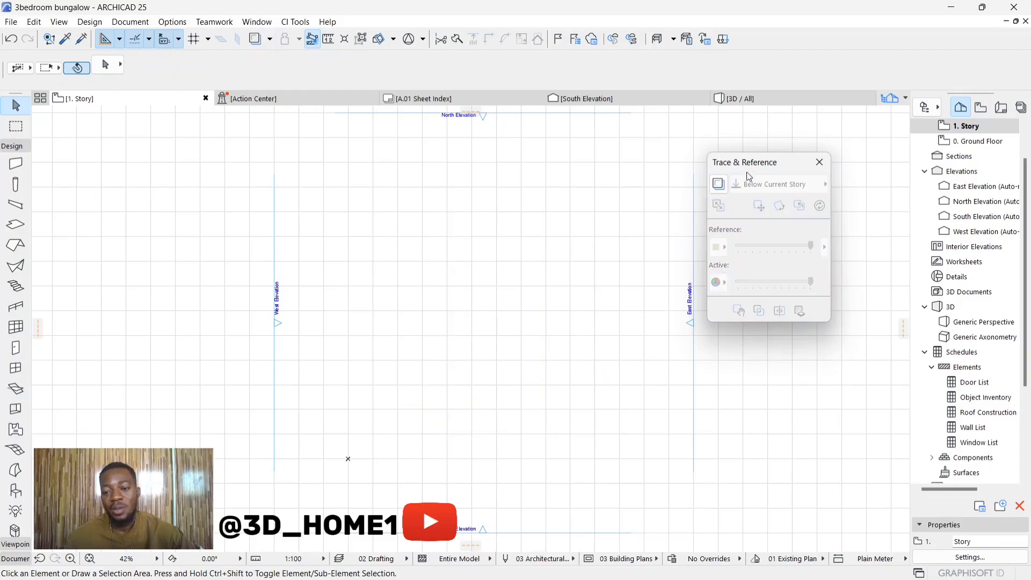
{"action": "left_click", "coordinate": [720, 185]}
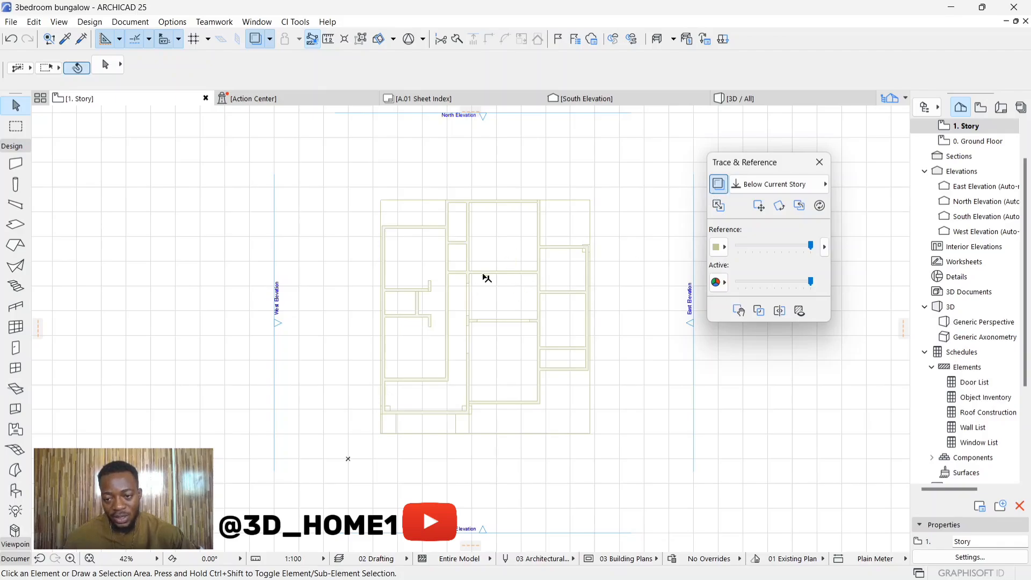
Try red and green as the trace reference colour, restore R:195 G:195 B:145 and close the Trace & Reference palette
{"action": "left_click", "coordinate": [724, 248]}
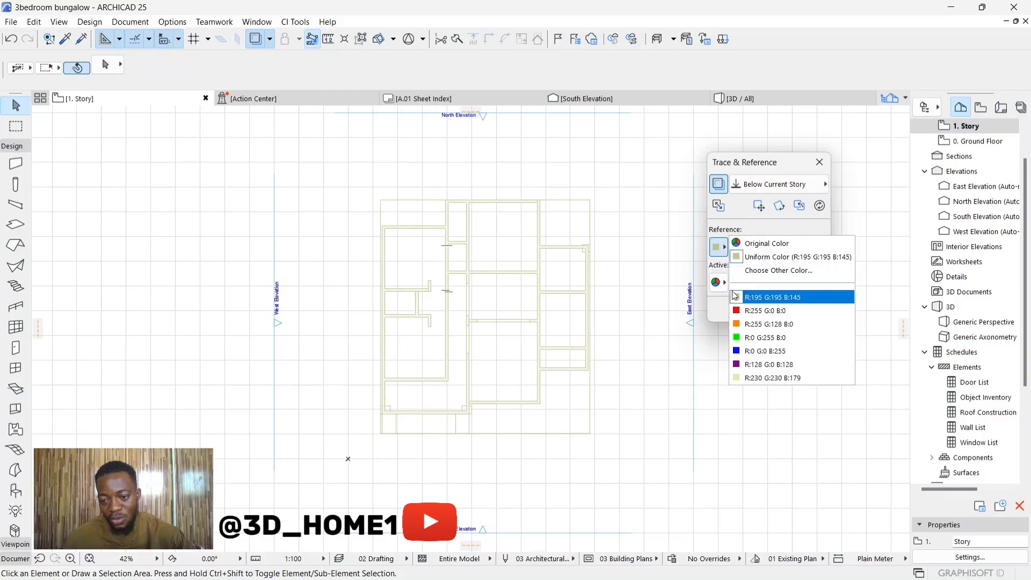
{"action": "left_click", "coordinate": [740, 306]}
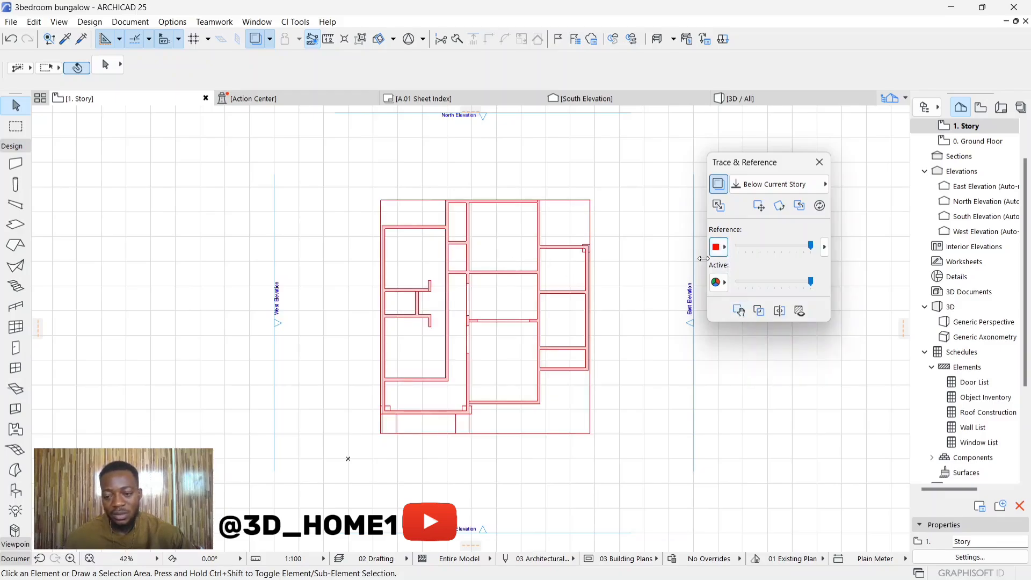
{"action": "left_click", "coordinate": [720, 247]}
{"action": "left_click", "coordinate": [741, 337]}
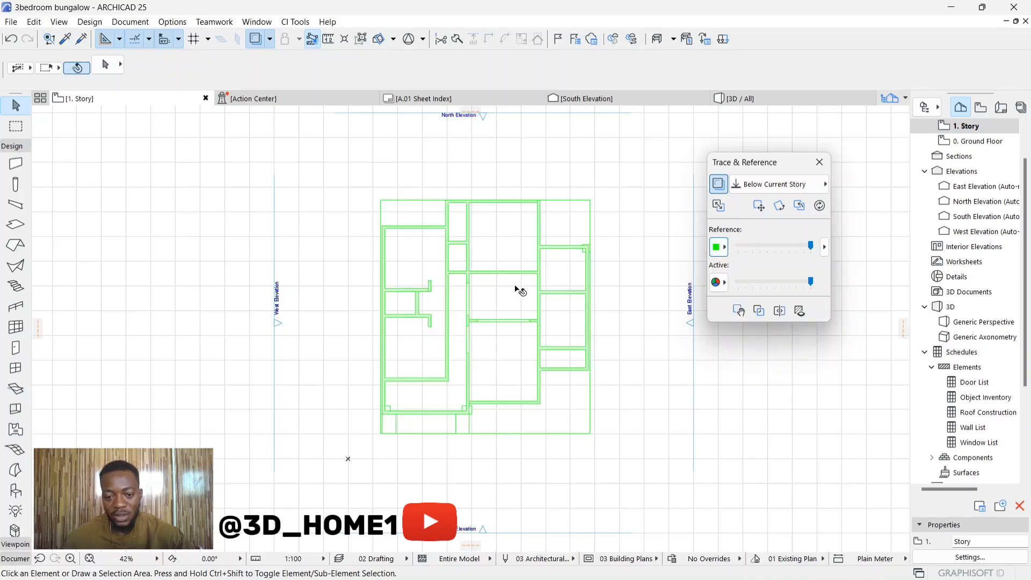
{"action": "left_click", "coordinate": [712, 252]}
{"action": "left_click", "coordinate": [743, 294]}
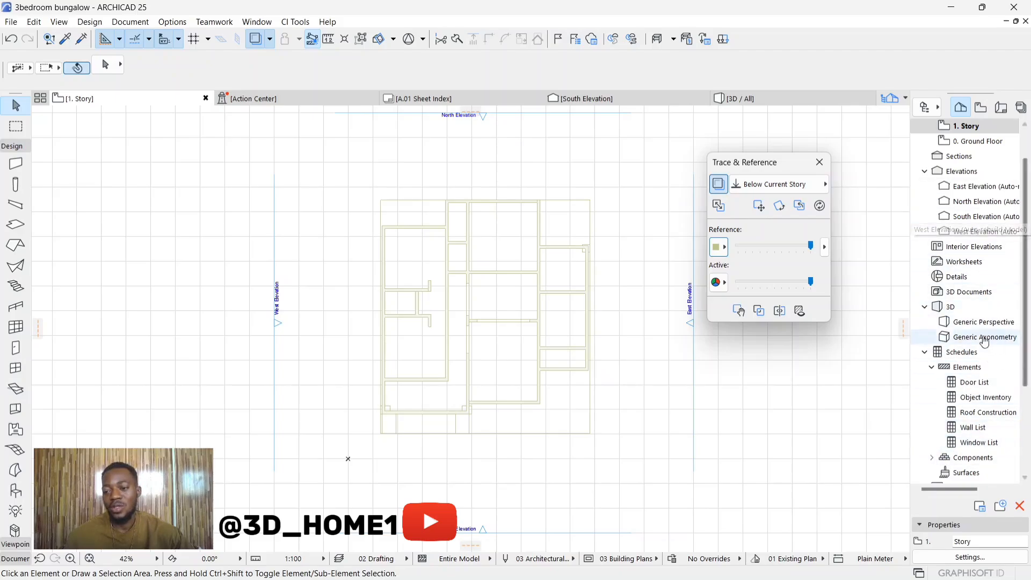
{"action": "left_click", "coordinate": [820, 162]}
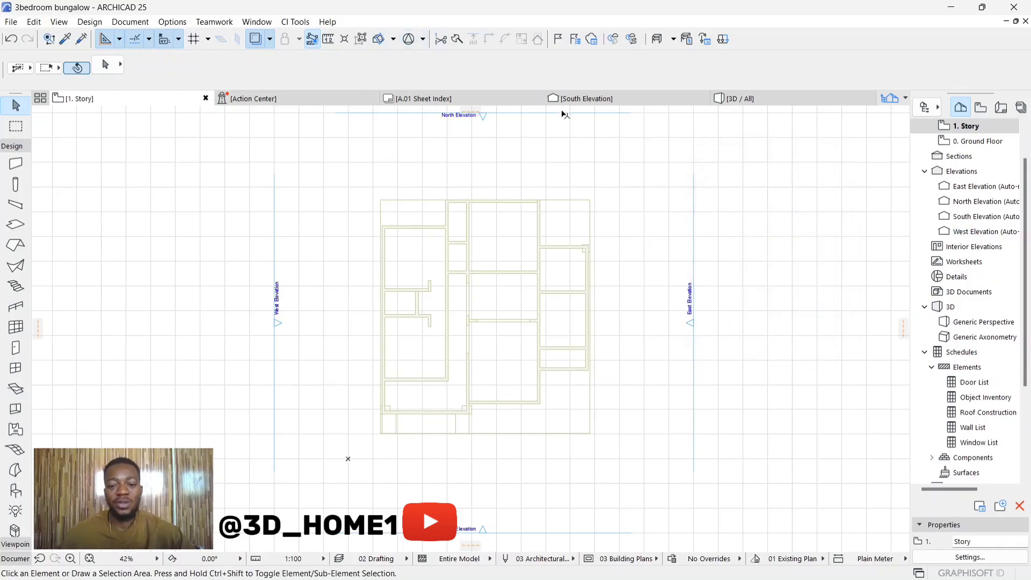
Examine the traced plan on Story 1 and the ground floor walls in the 3D perspective view, ending on Story 1
{"action": "scroll", "coordinate": [508, 167], "scroll_direction": "down", "scroll_amount": 1}
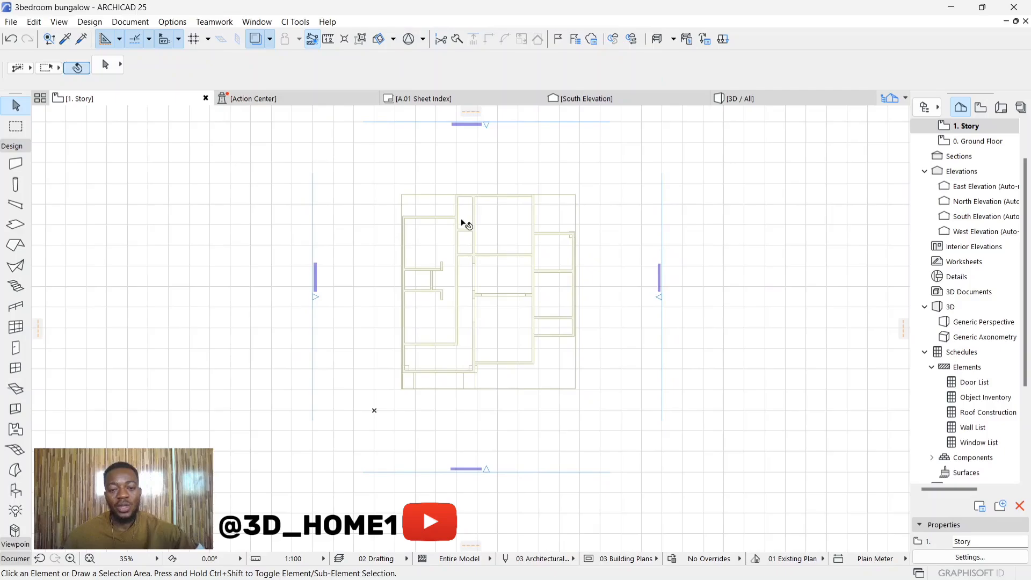
{"action": "scroll", "coordinate": [462, 222], "scroll_direction": "up", "scroll_amount": 1}
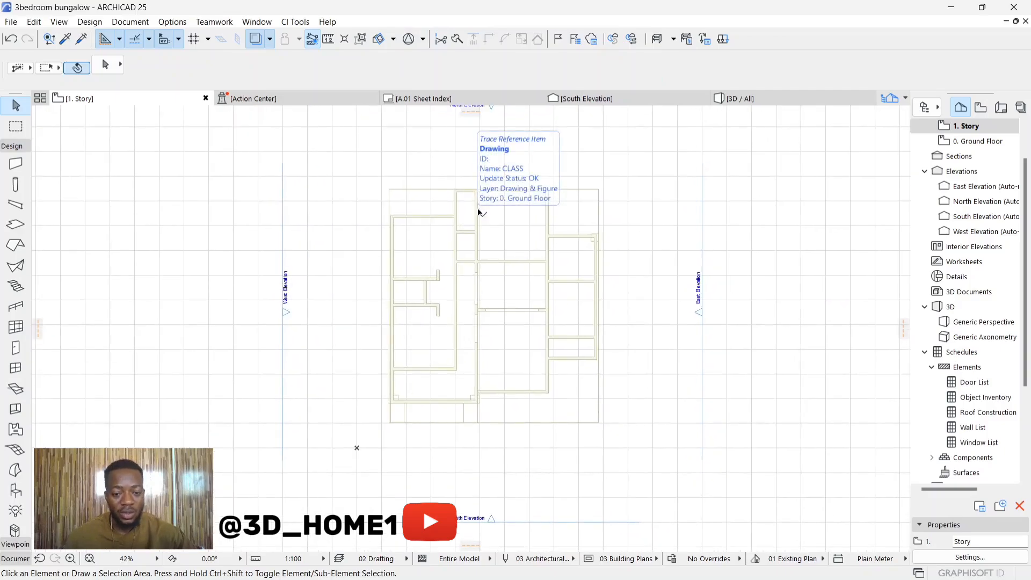
{"action": "scroll", "coordinate": [496, 190], "scroll_direction": "up", "scroll_amount": 1}
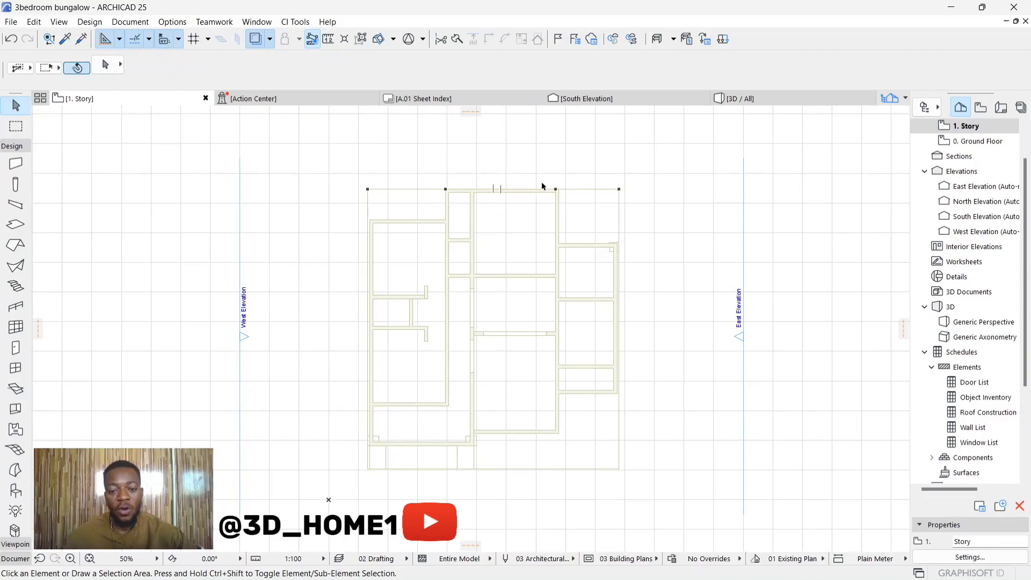
{"action": "left_click", "coordinate": [740, 99]}
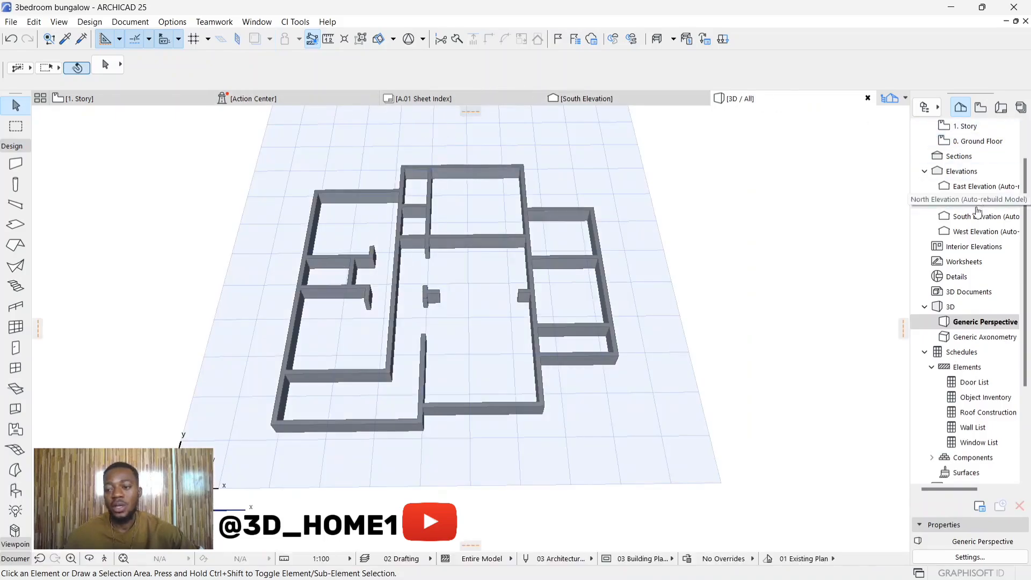
{"action": "left_click", "coordinate": [978, 129]}
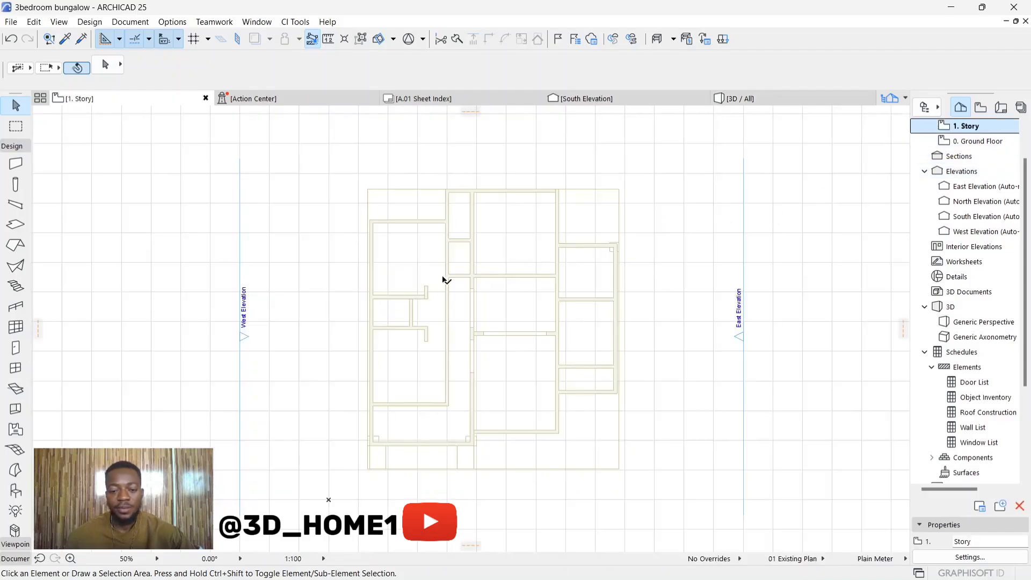
{"action": "scroll", "coordinate": [442, 279], "scroll_direction": "up", "scroll_amount": 3}
{"action": "scroll", "coordinate": [430, 268], "scroll_direction": "down", "scroll_amount": 1}
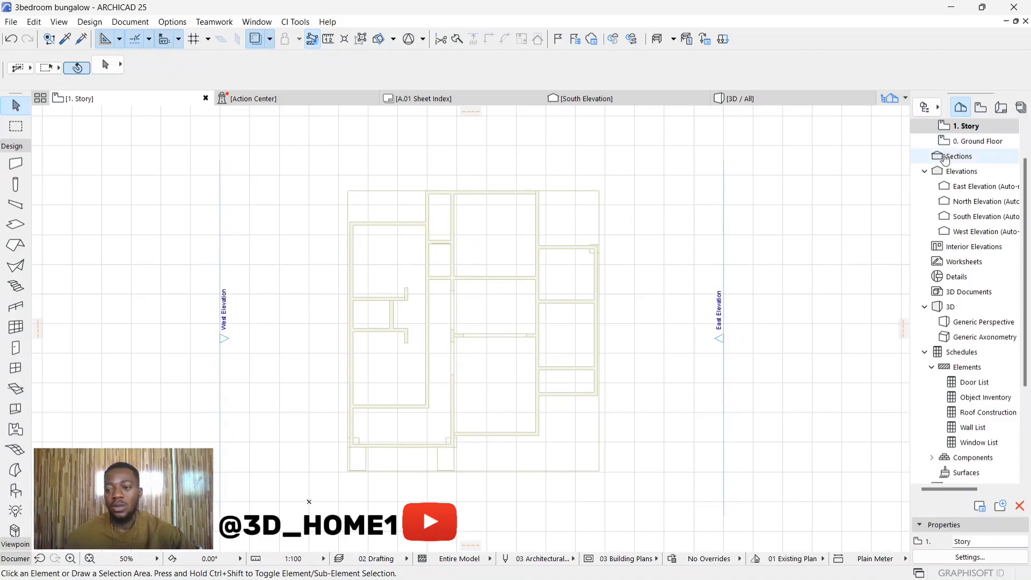
Copy all walls and opening lines of the Ground Floor, leaving the imported plan drawing out of the selection
{"action": "left_click", "coordinate": [978, 140]}
{"action": "scroll", "coordinate": [397, 254], "scroll_direction": "down", "scroll_amount": 2}
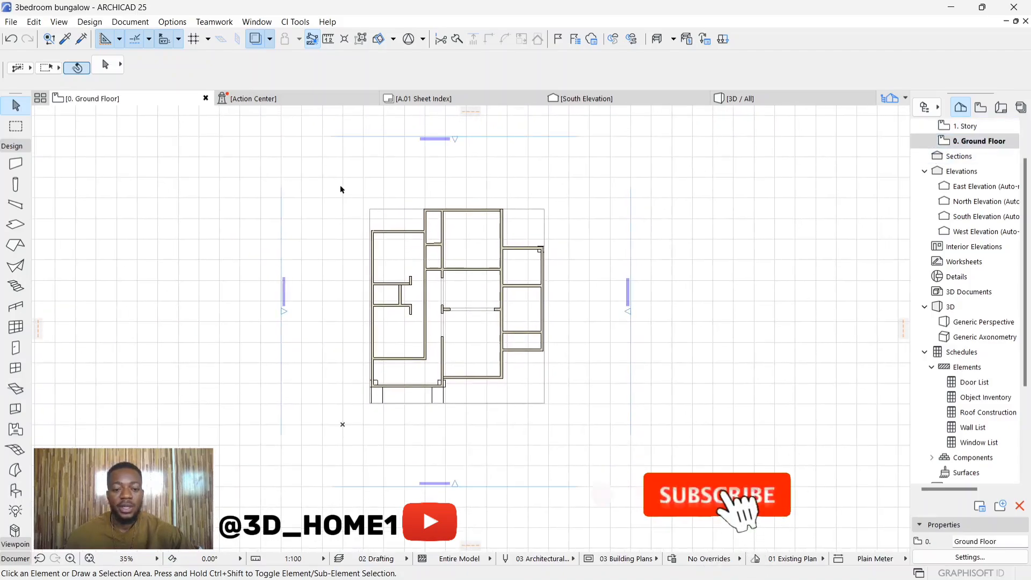
{"action": "left_click_drag", "start_coordinate": [335, 198], "coordinate": [566, 394]}
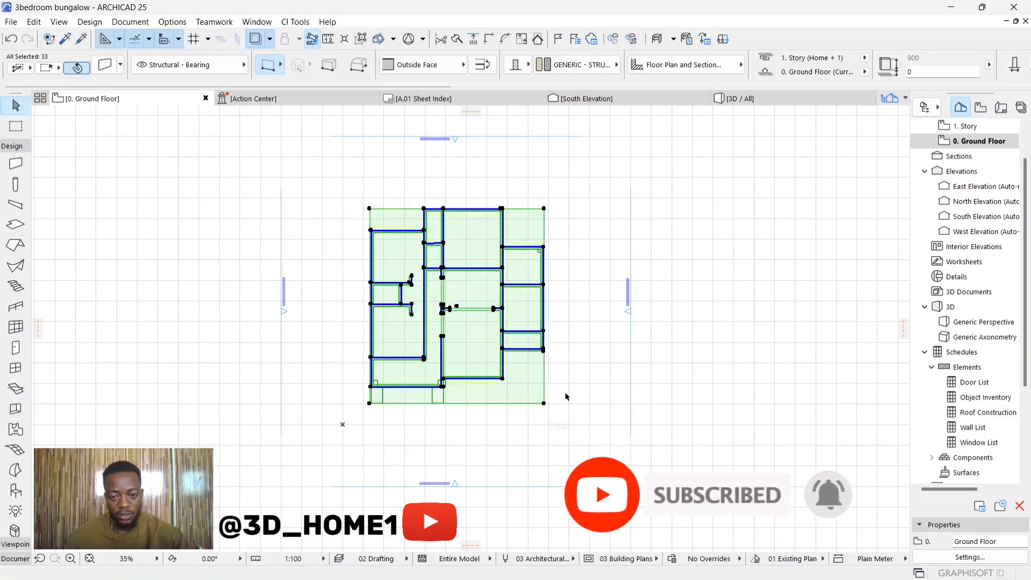
{"action": "scroll", "coordinate": [544, 411], "scroll_direction": "up", "scroll_amount": 3}
{"action": "left_click", "coordinate": [542, 404], "text": "shift"}
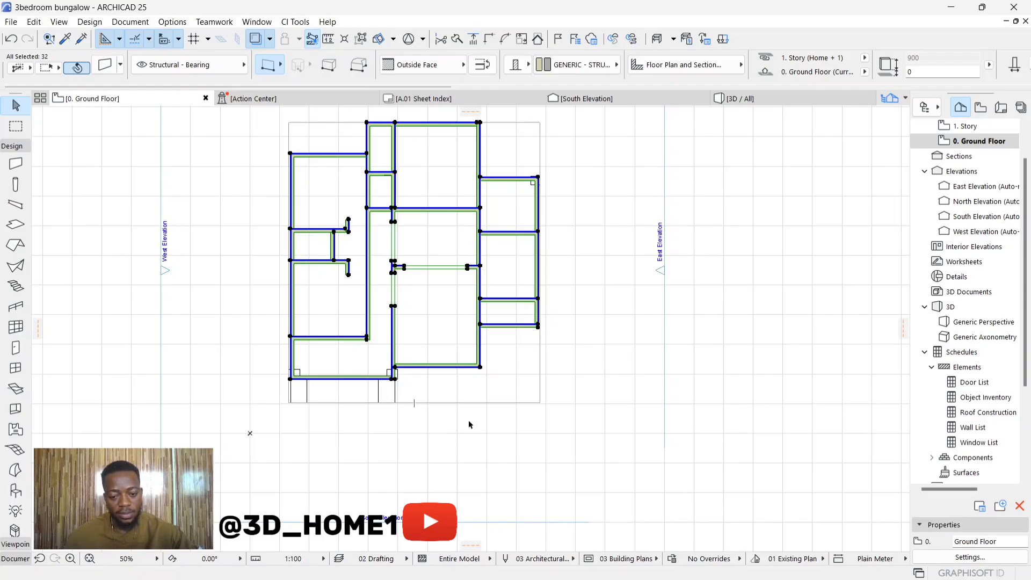
{"action": "left_click", "coordinate": [736, 336]}
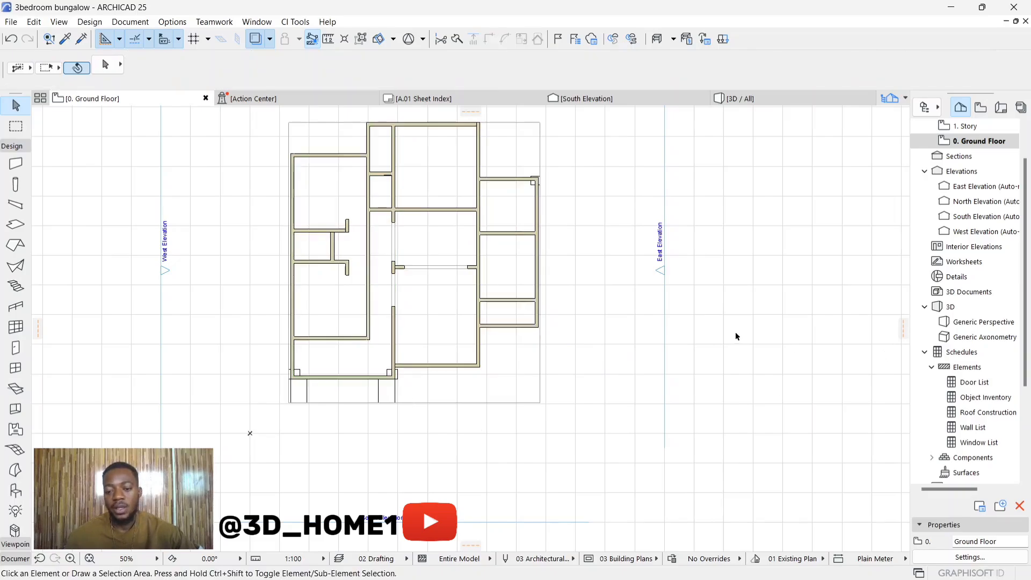
Paste the copied walls and lines onto Story 1, aligned with the traced ground floor plan
{"action": "double_click", "coordinate": [985, 131]}
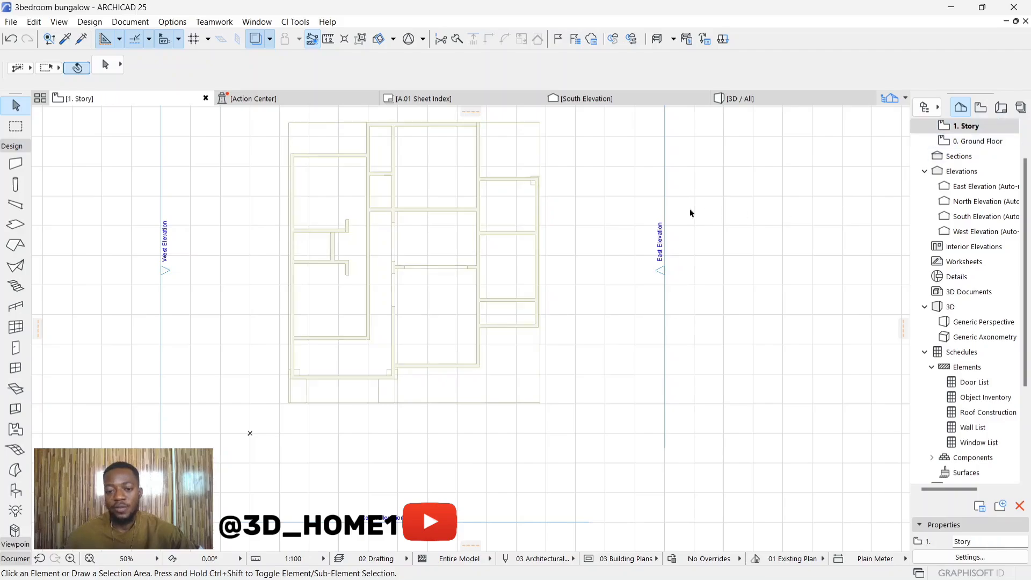
{"action": "scroll", "coordinate": [575, 318], "scroll_direction": "down", "scroll_amount": 1}
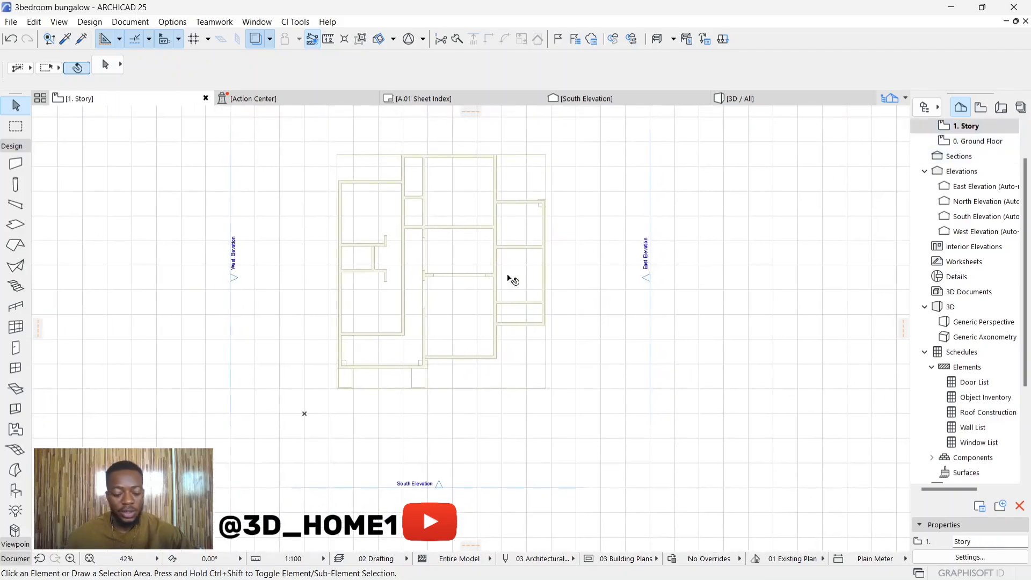
{"action": "left_click", "coordinate": [512, 280]}
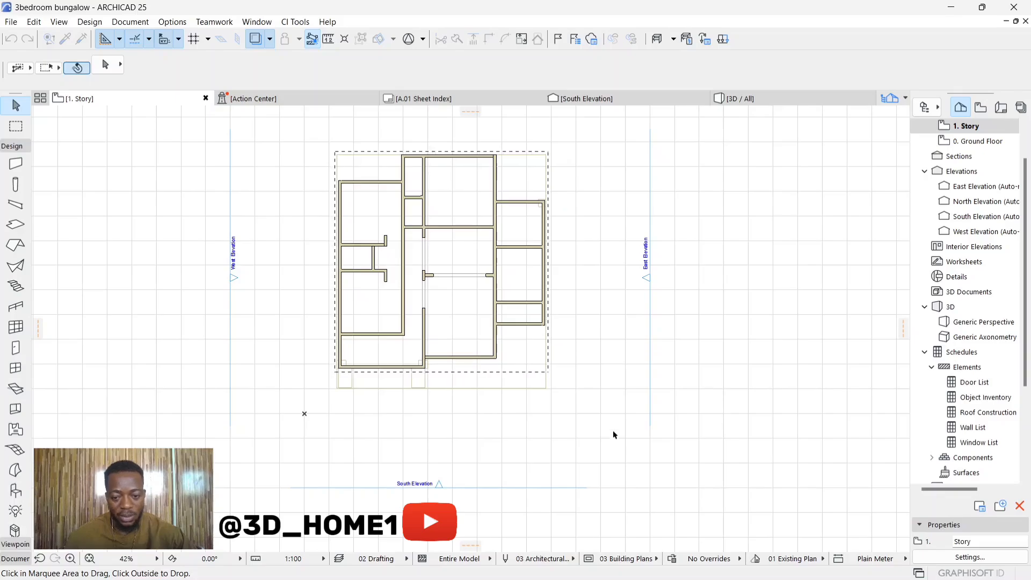
{"action": "left_click", "coordinate": [602, 413]}
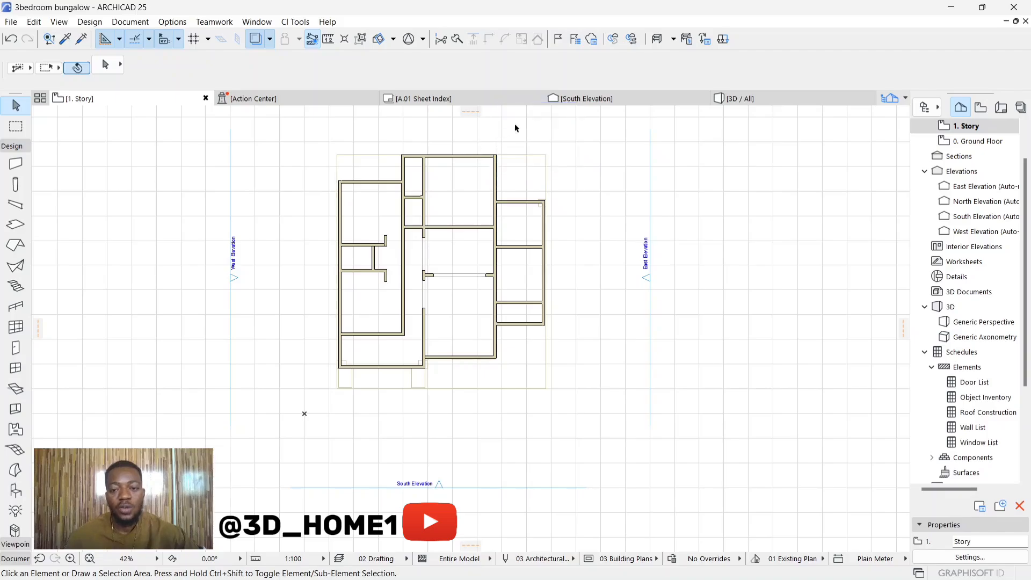
Inspect the height of the stacked walls in the 3D perspective view and in the South Elevation
{"action": "mouse_move", "coordinate": [698, 92]}
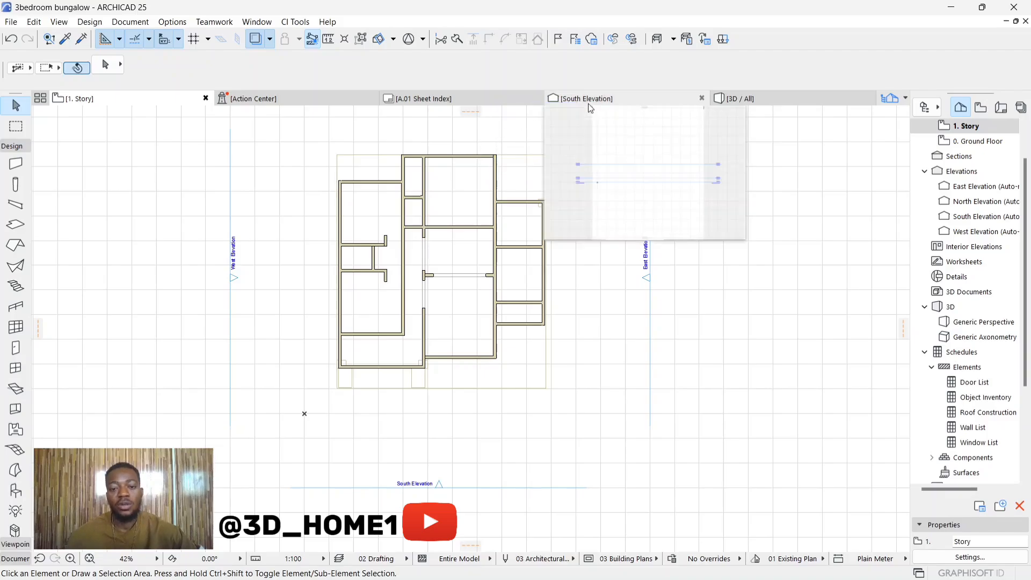
{"action": "left_click", "coordinate": [752, 101]}
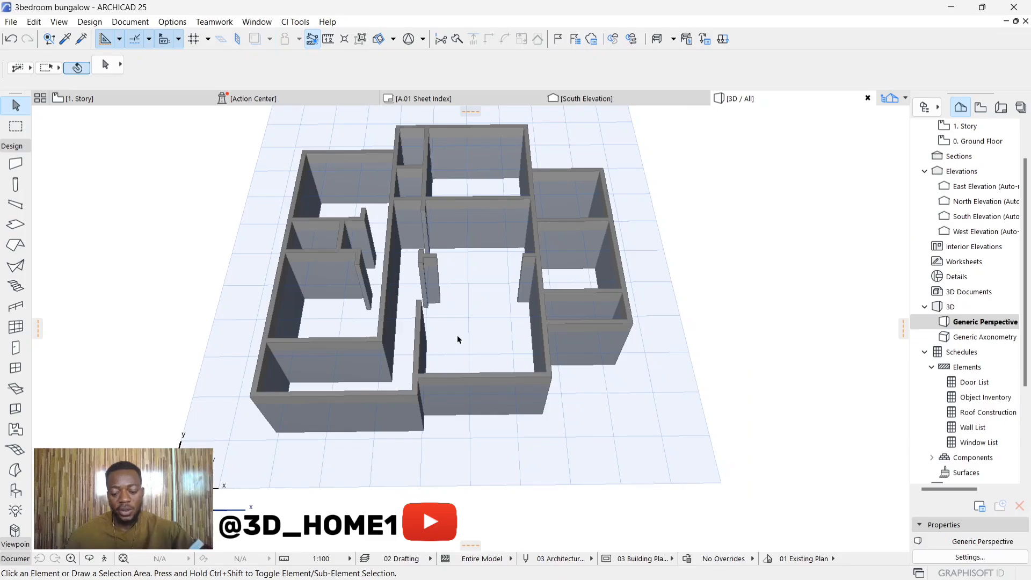
{"action": "middle_click_drag", "start_coordinate": [459, 339], "coordinate": [357, 310], "text": "shift"}
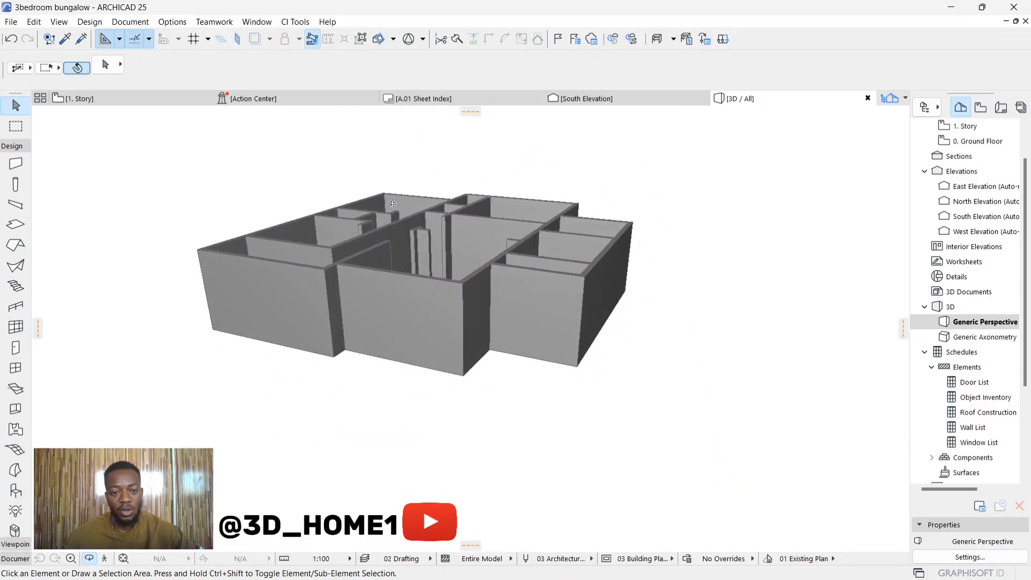
{"action": "left_click", "coordinate": [611, 105]}
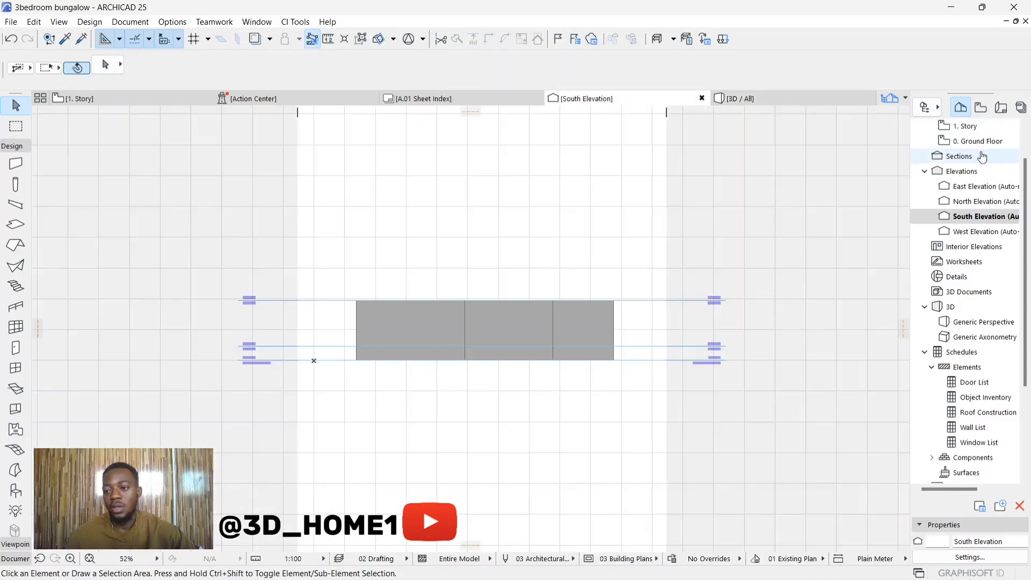
Set the override surfaces of all Story 1 walls to Paint - Glossy White
{"action": "double_click", "coordinate": [967, 126]}
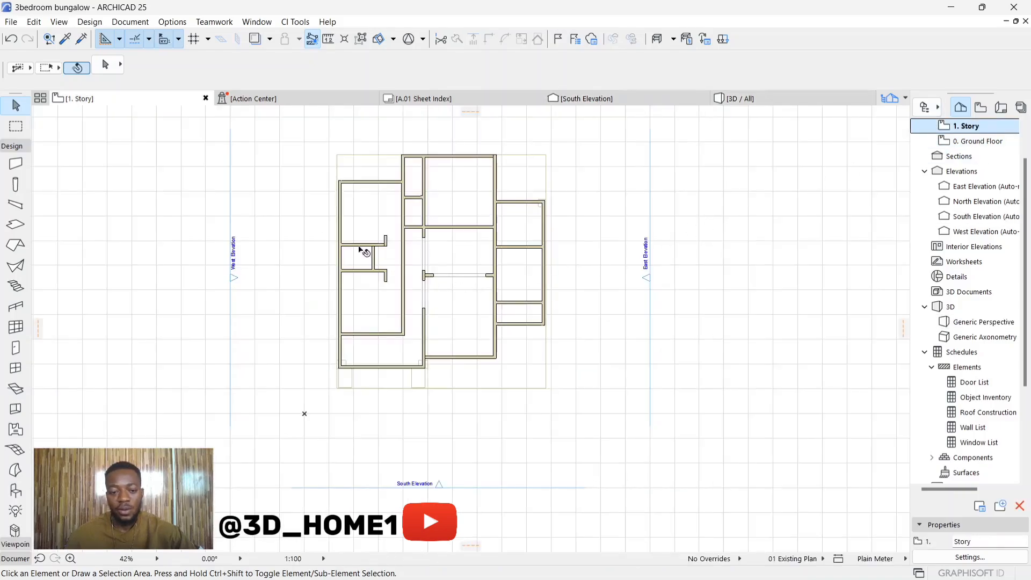
{"action": "left_click", "coordinate": [301, 119]}
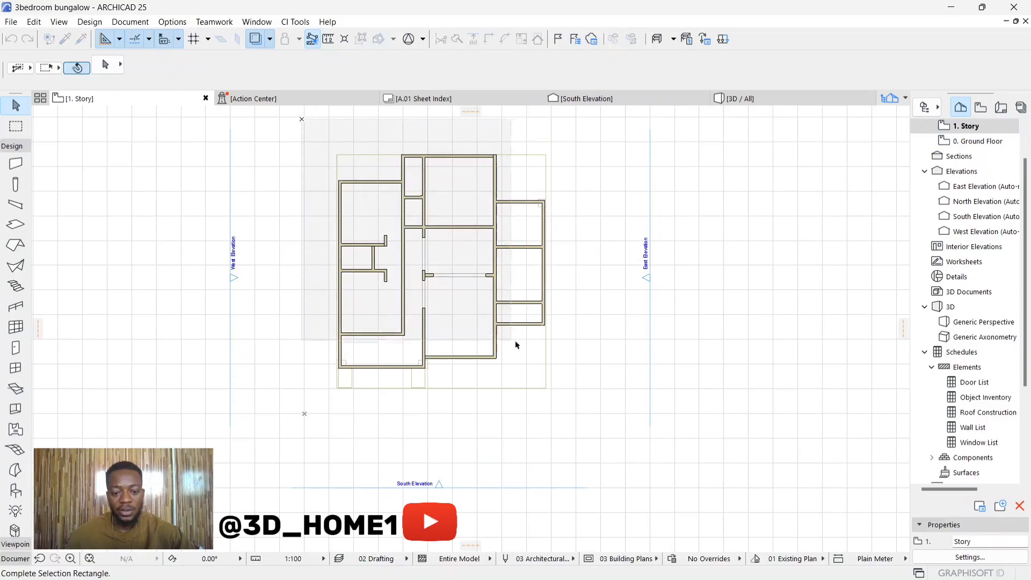
{"action": "left_click", "coordinate": [575, 385]}
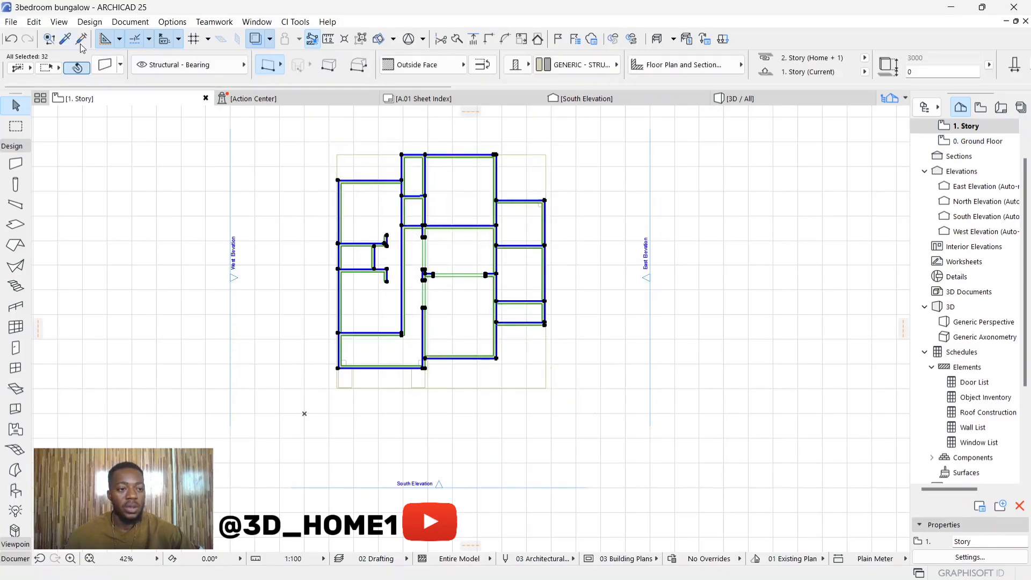
{"action": "left_click", "coordinate": [103, 65]}
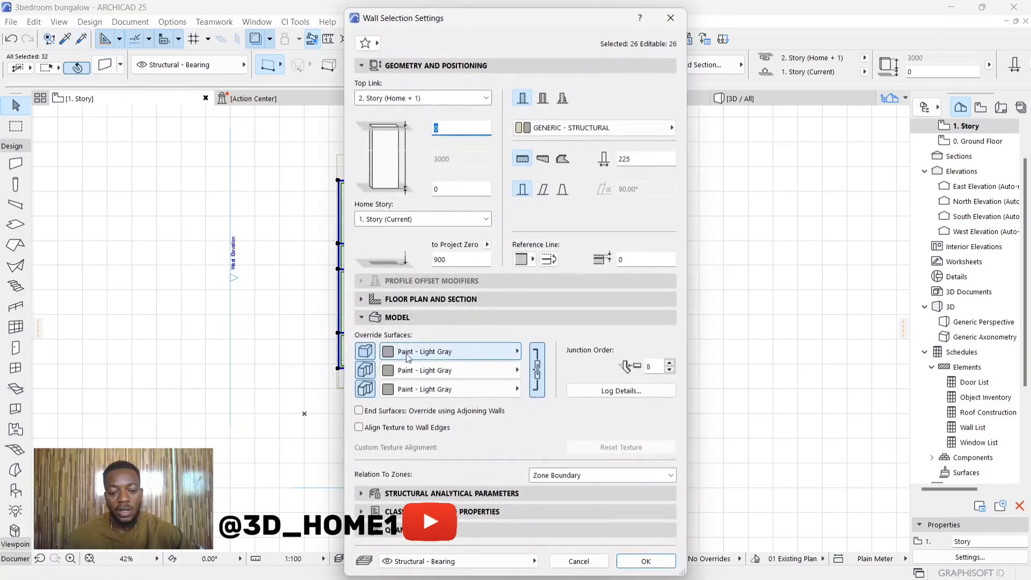
{"action": "left_click", "coordinate": [408, 352]}
{"action": "scroll", "coordinate": [560, 467], "scroll_direction": "down", "scroll_amount": 2}
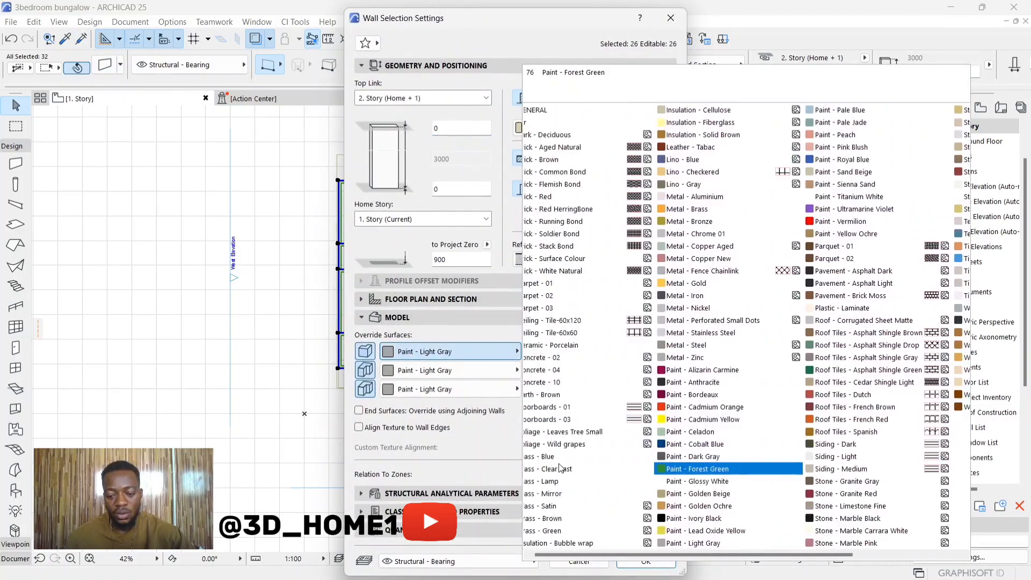
{"action": "scroll", "coordinate": [560, 467], "scroll_direction": "up", "scroll_amount": 1}
{"action": "left_click", "coordinate": [691, 481]}
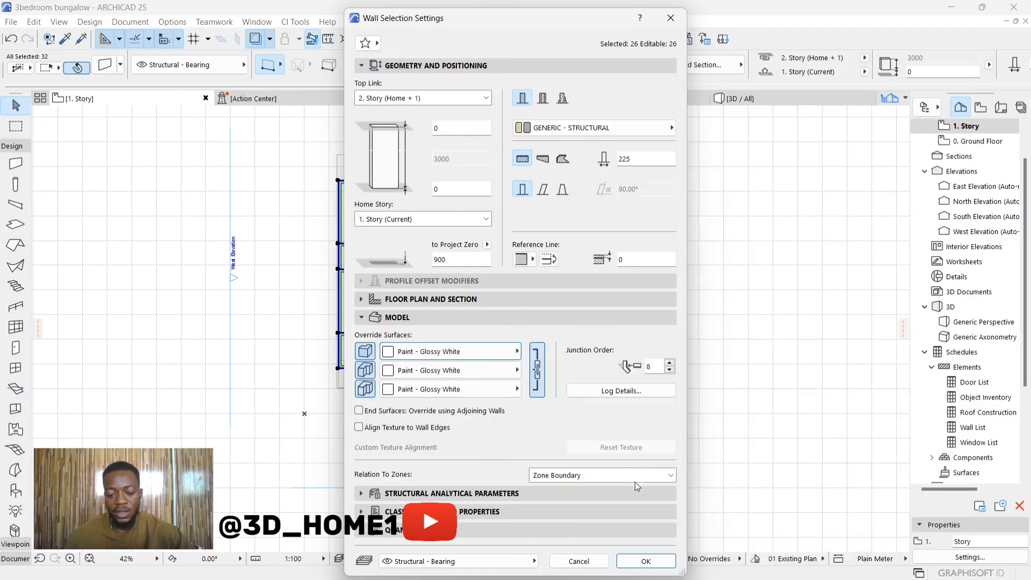
{"action": "left_click", "coordinate": [645, 561]}
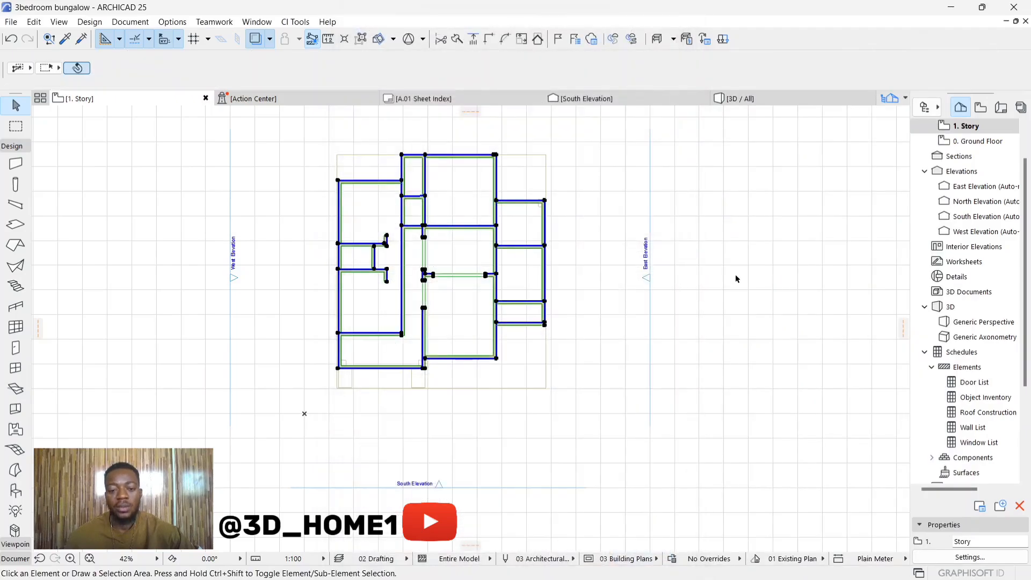
{"action": "left_click", "coordinate": [737, 279]}
Check the wall colours in the South Elevation and from several sides in the 3D perspective view
{"action": "left_click", "coordinate": [596, 99]}
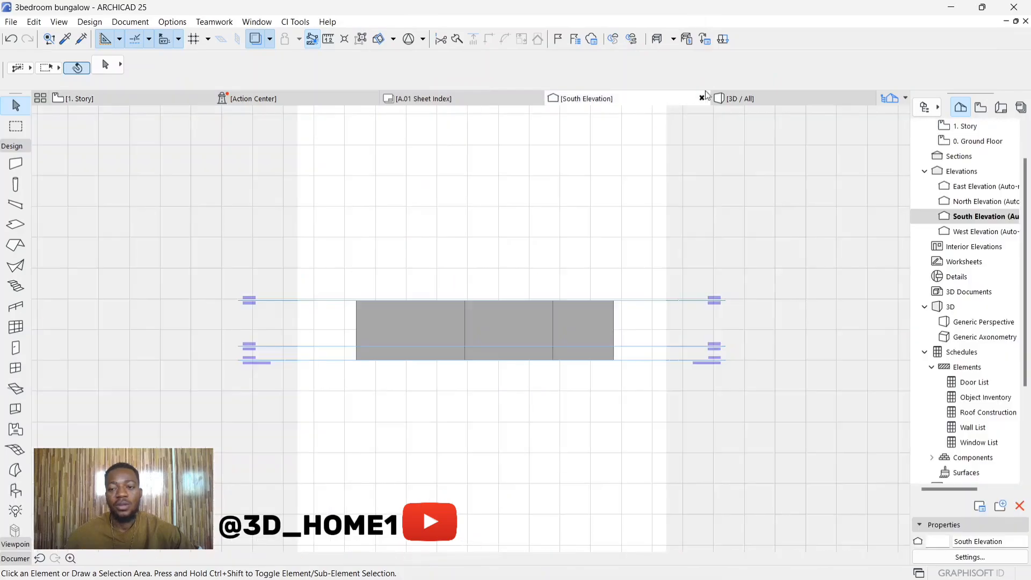
{"action": "left_click", "coordinate": [725, 99]}
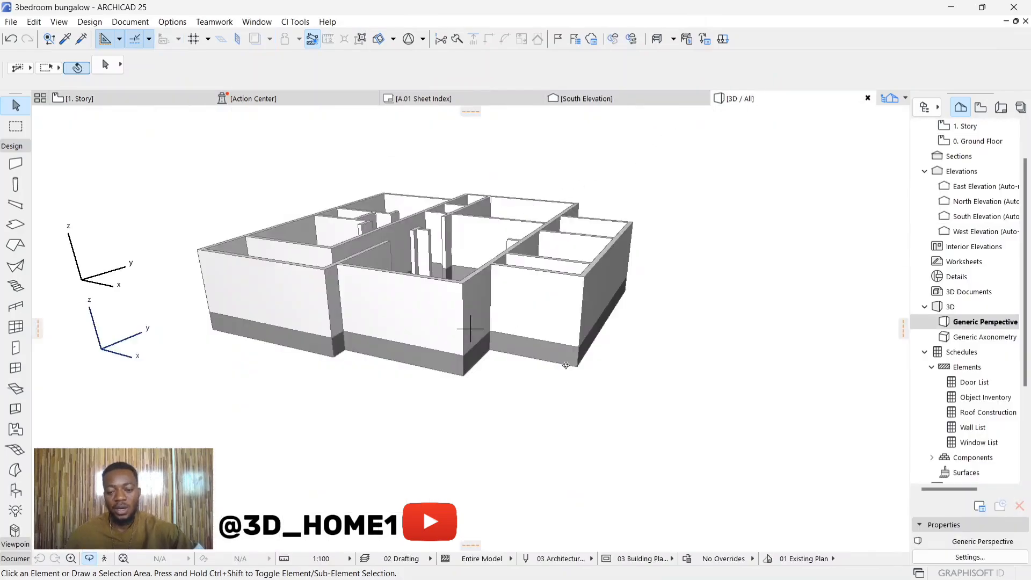
{"action": "left_click_drag", "start_coordinate": [566, 365], "coordinate": [374, 311]}
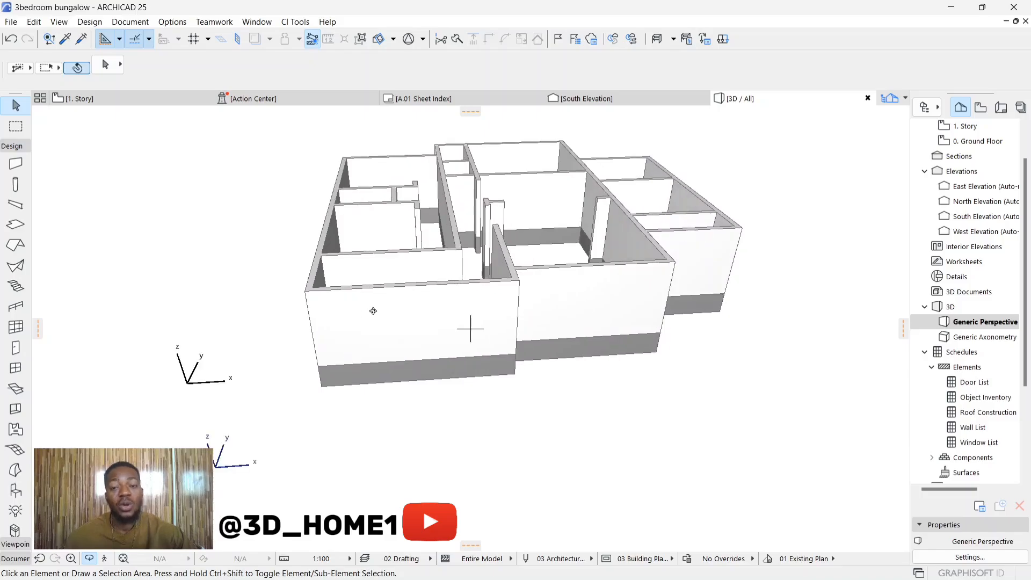
Examine the footing outlines around the front room's outer corners on the Story 1 plan
{"action": "left_click", "coordinate": [76, 98]}
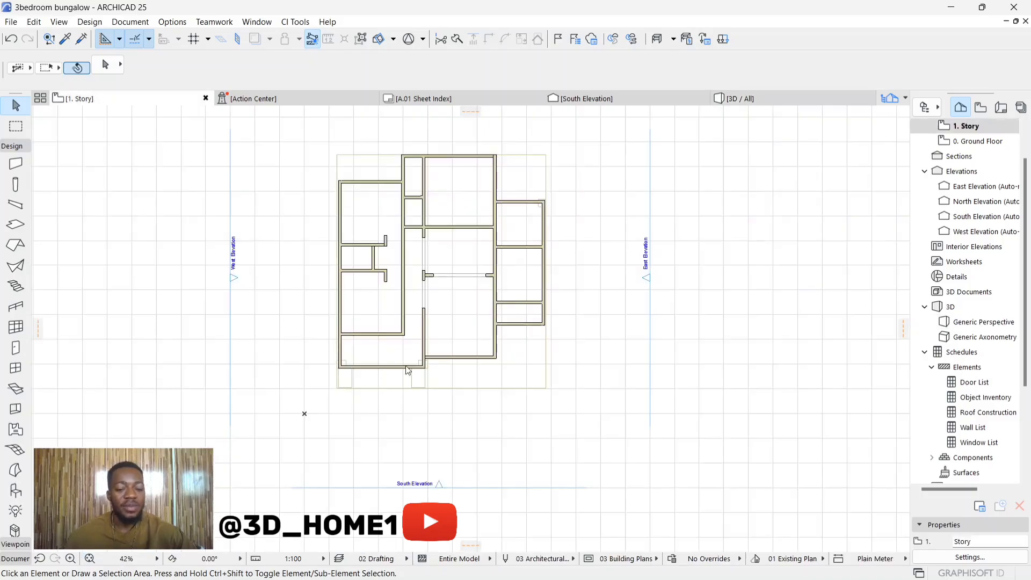
{"action": "scroll", "coordinate": [344, 376], "scroll_direction": "up", "scroll_amount": 5}
{"action": "scroll", "coordinate": [339, 379], "scroll_direction": "down", "scroll_amount": 4}
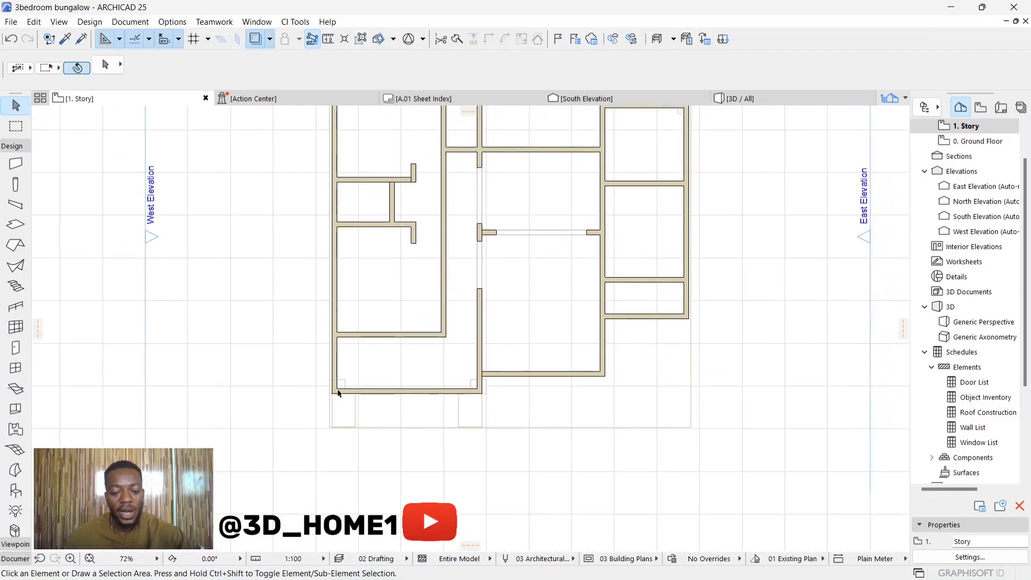
{"action": "scroll", "coordinate": [340, 385], "scroll_direction": "up", "scroll_amount": 2}
{"action": "scroll", "coordinate": [359, 402], "scroll_direction": "up", "scroll_amount": 2}
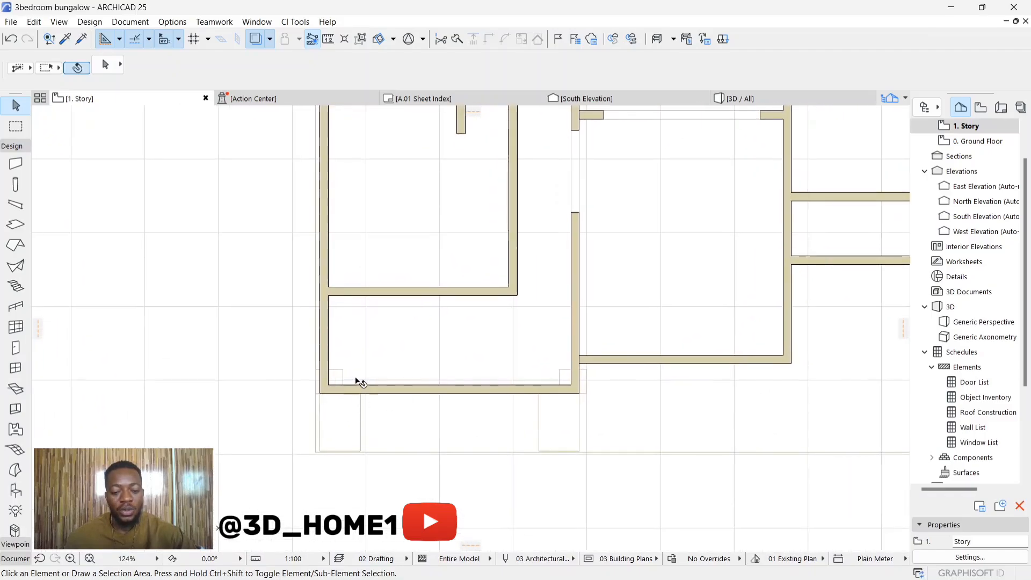
{"action": "scroll", "coordinate": [363, 372], "scroll_direction": "up", "scroll_amount": 2}
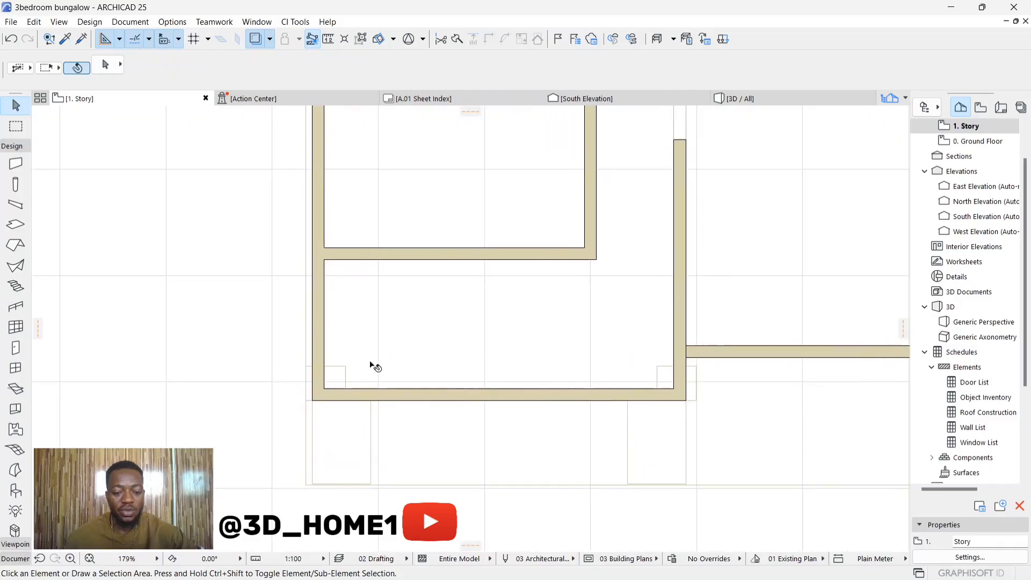
{"action": "scroll", "coordinate": [416, 393], "scroll_direction": "down", "scroll_amount": 3}
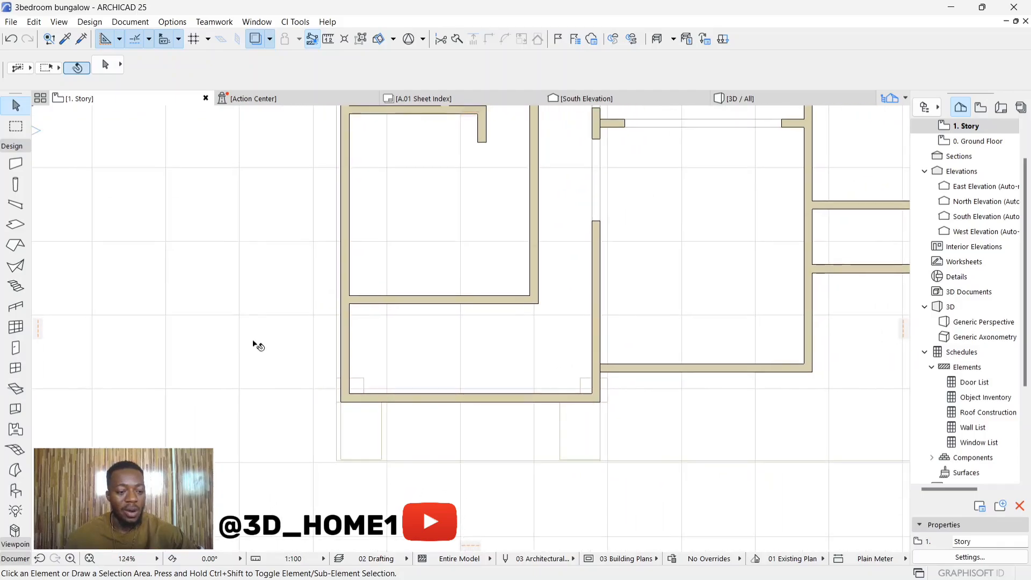
{"action": "scroll", "coordinate": [346, 393], "scroll_direction": "up", "scroll_amount": 5}
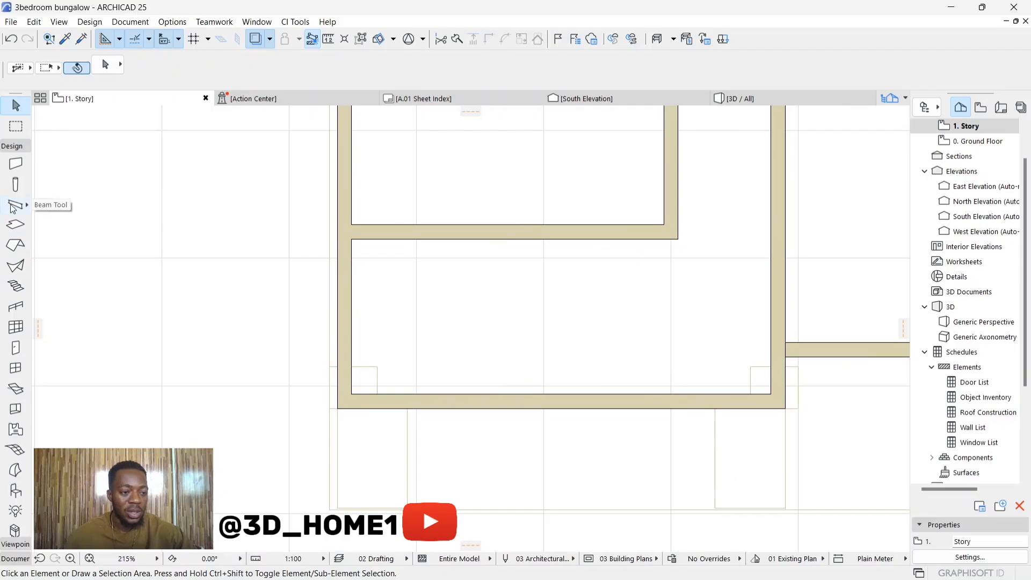
Set the slab defaults on the Ground Floor to Tiles - Light Brown 15x15 on all linked override surfaces
{"action": "left_click", "coordinate": [14, 224]}
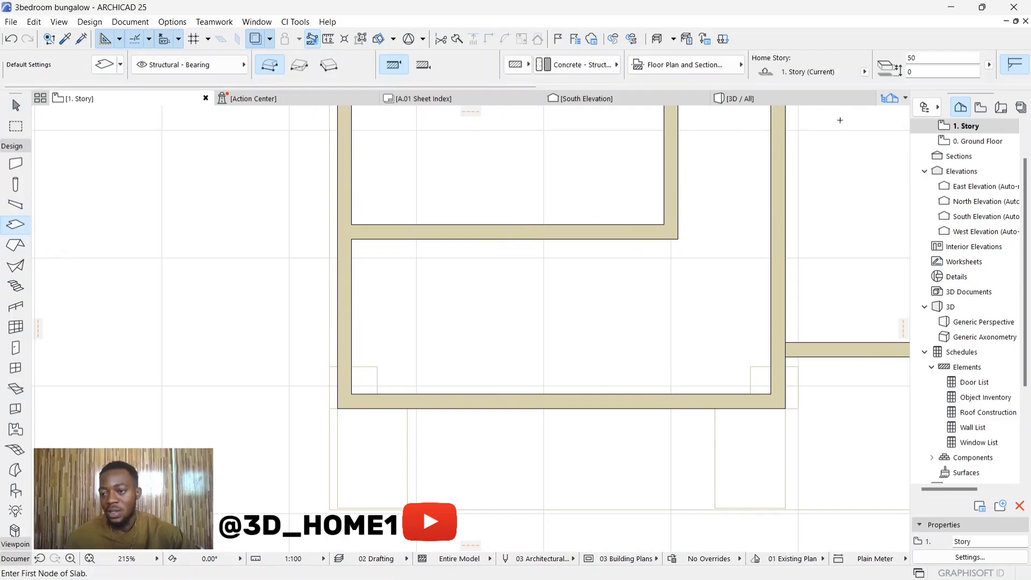
{"action": "left_click", "coordinate": [977, 141]}
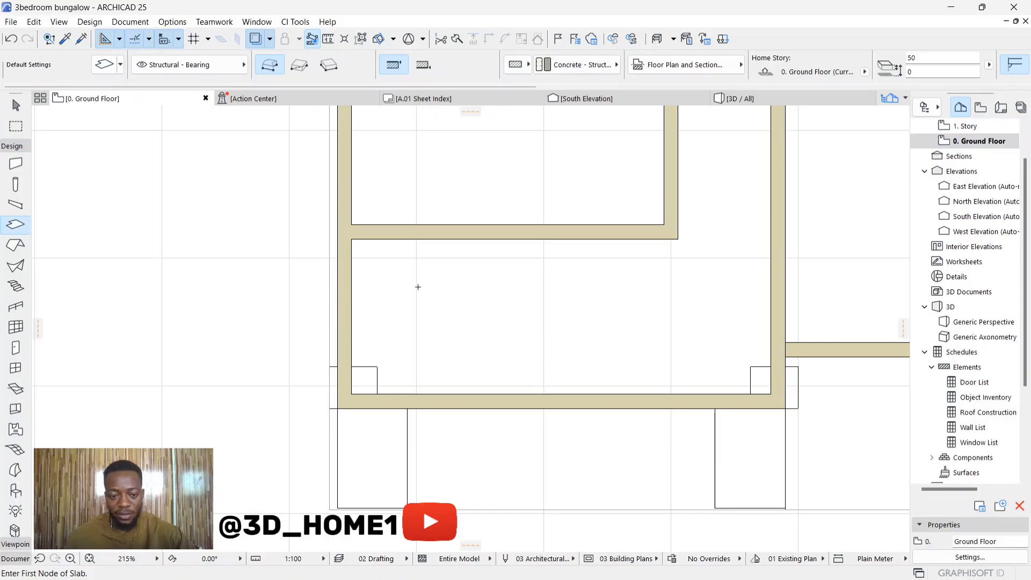
{"action": "scroll", "coordinate": [332, 378], "scroll_direction": "up", "scroll_amount": 3}
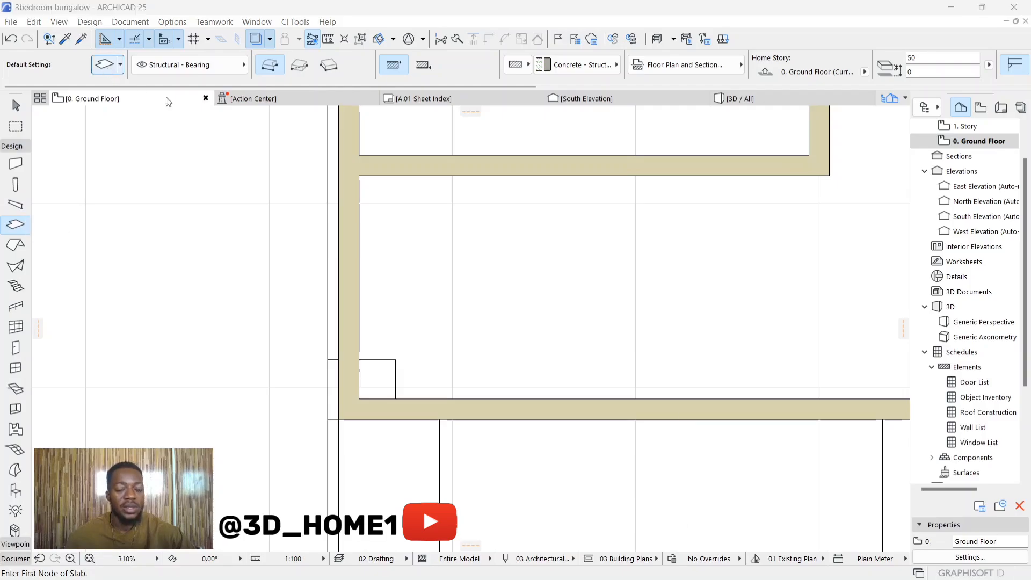
{"action": "key", "text": "ctrl+t"}
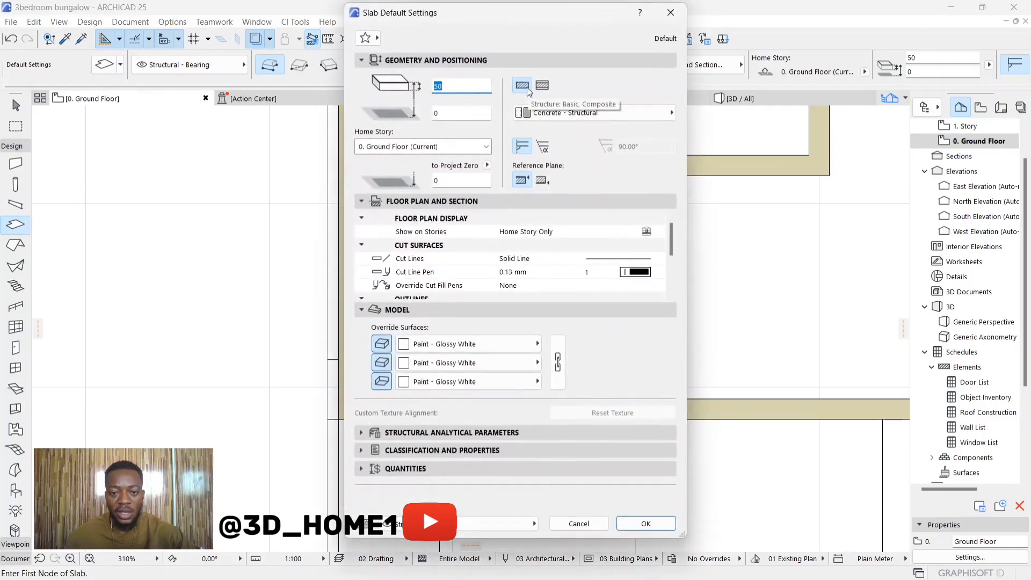
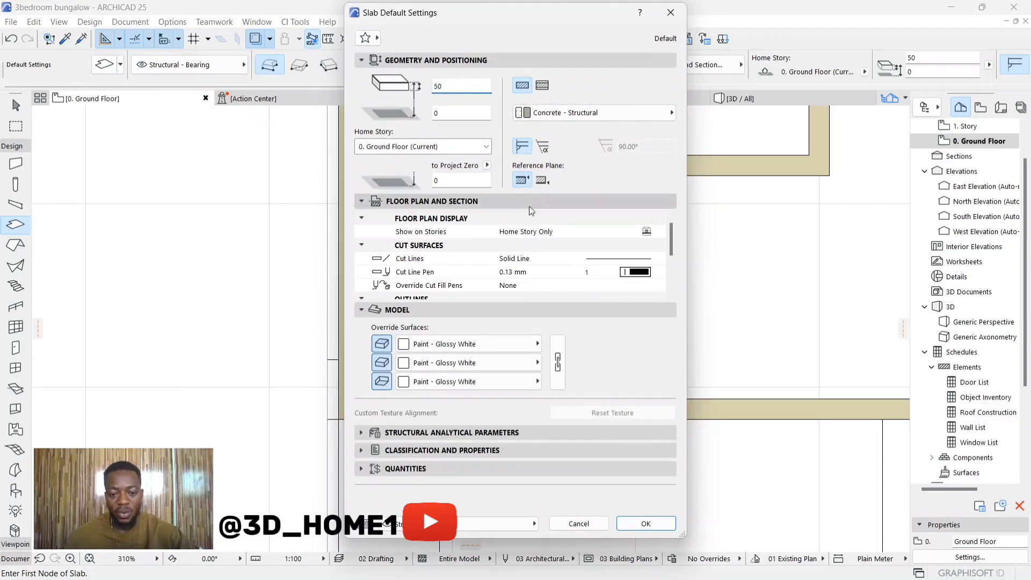
{"action": "left_click", "coordinate": [404, 345]}
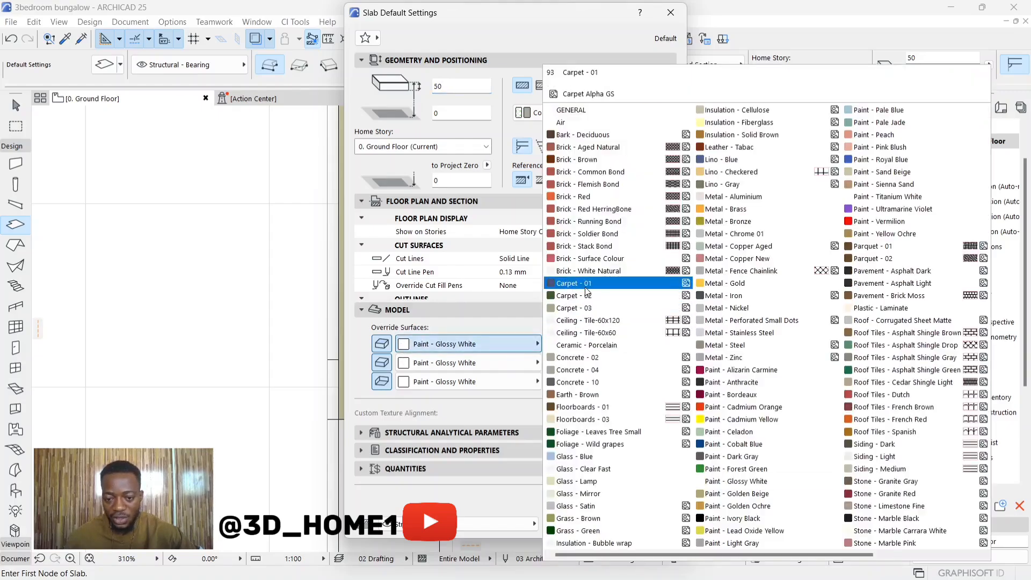
{"action": "scroll", "coordinate": [591, 287], "scroll_direction": "down", "scroll_amount": 2}
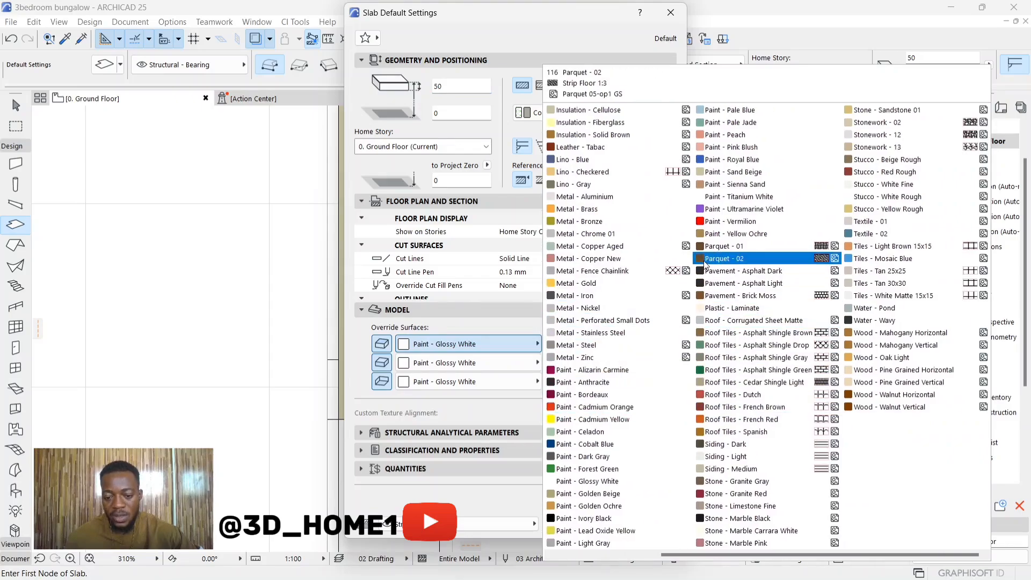
{"action": "left_click", "coordinate": [890, 250]}
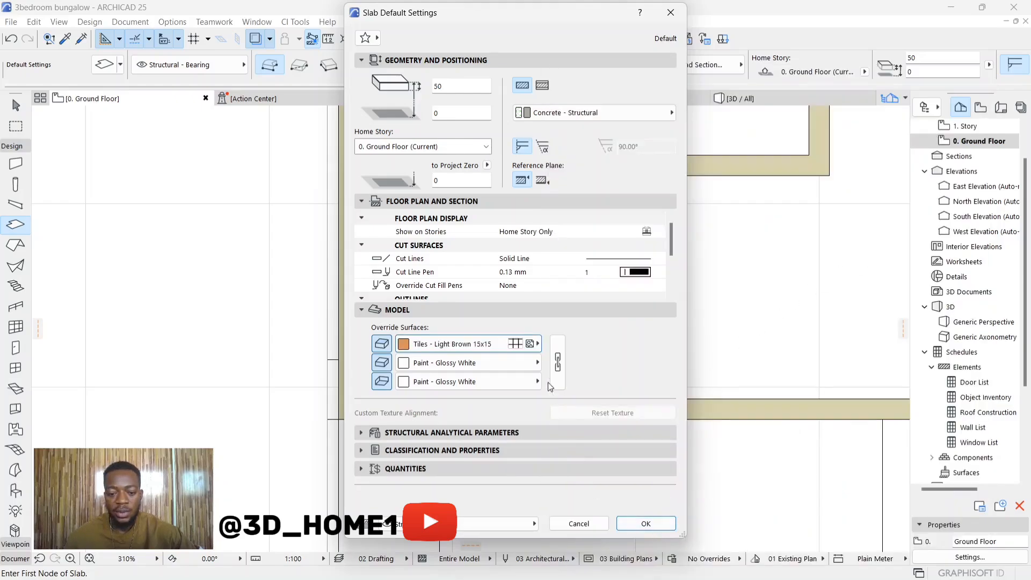
{"action": "left_click", "coordinate": [556, 357]}
{"action": "left_click", "coordinate": [646, 524]}
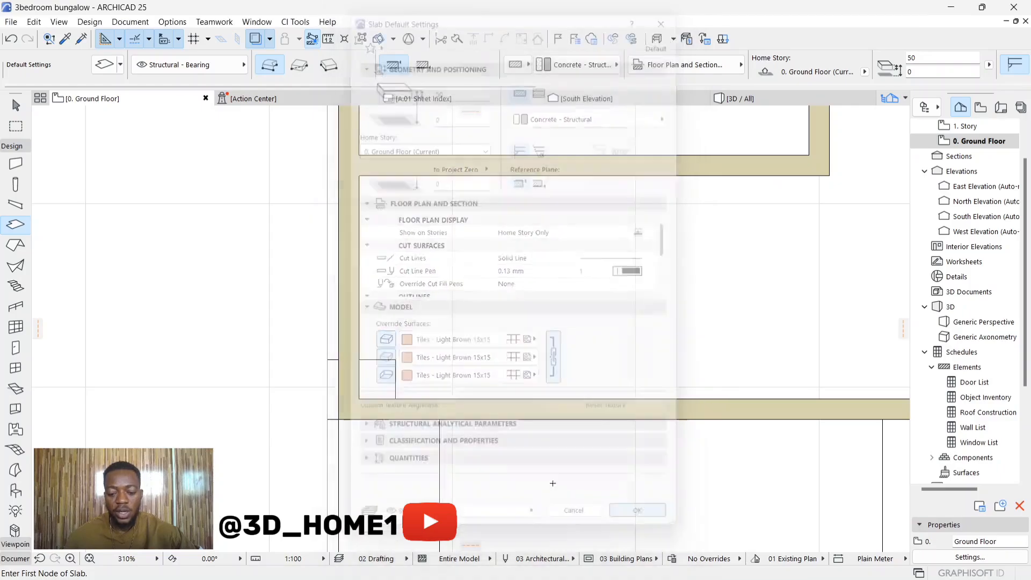
Draw rectangular slabs over the two small corner outlines of the front room on the Ground Floor plan
{"action": "left_click", "coordinate": [327, 359]}
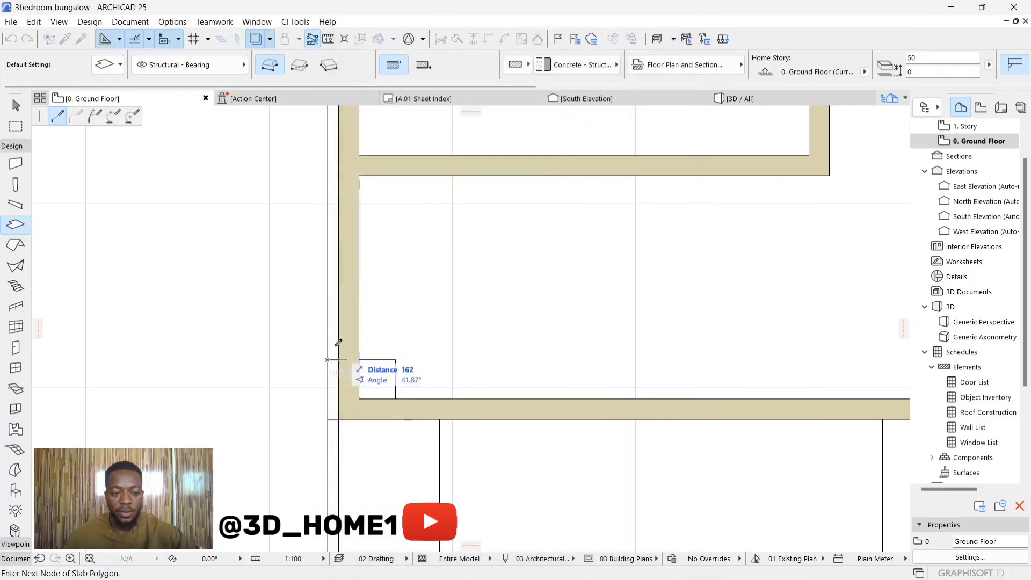
{"action": "left_click", "coordinate": [299, 64]}
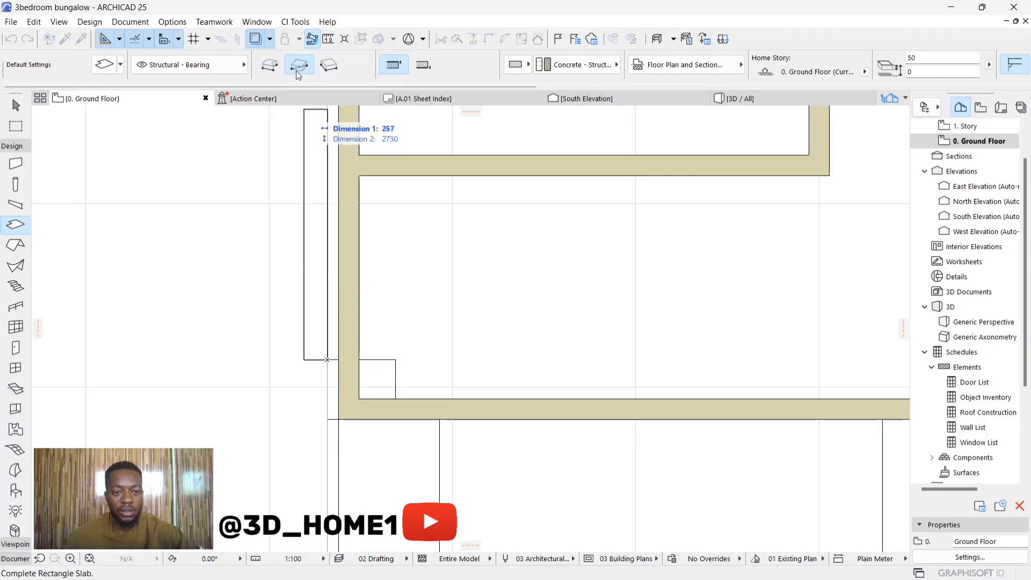
{"action": "left_click", "coordinate": [397, 419]}
{"action": "scroll", "coordinate": [301, 389], "scroll_direction": "down", "scroll_amount": 3}
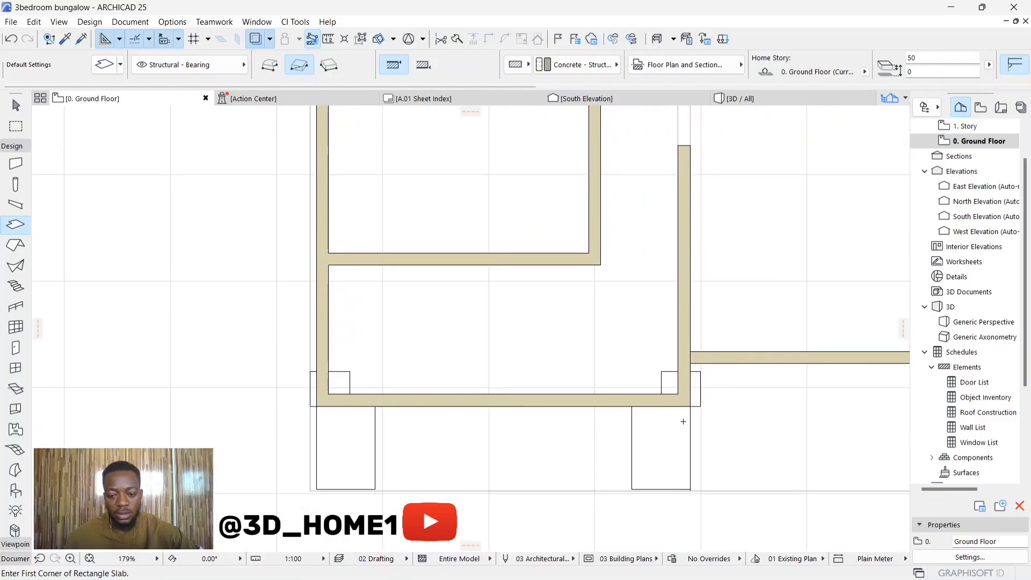
{"action": "scroll", "coordinate": [683, 421], "scroll_direction": "up", "scroll_amount": 2}
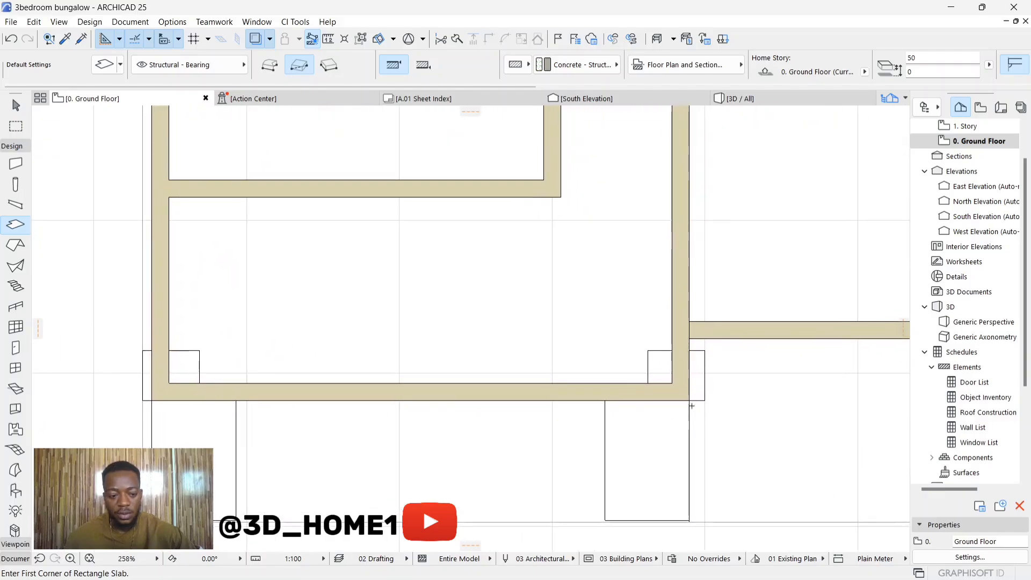
{"action": "left_click", "coordinate": [648, 350]}
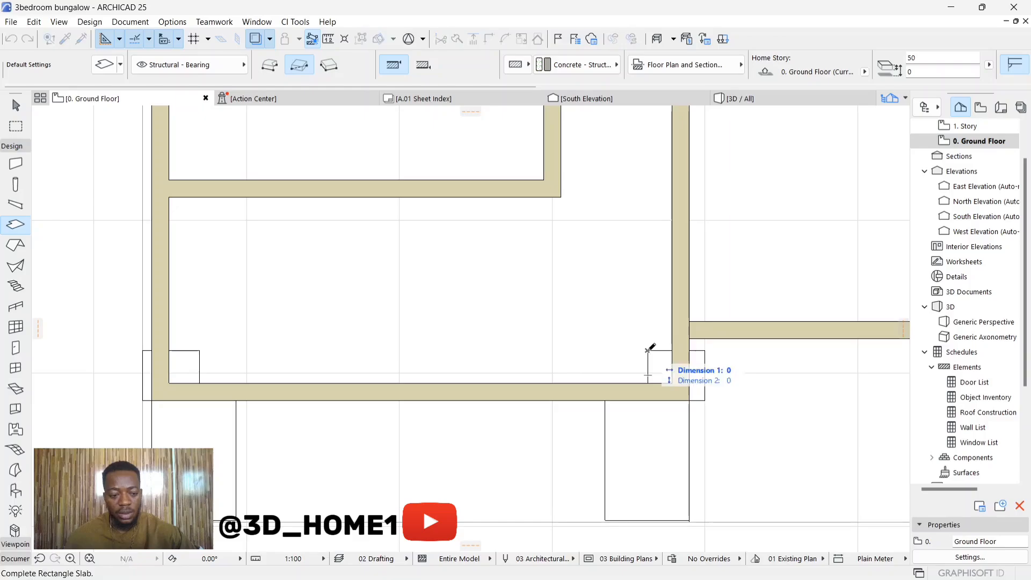
{"action": "left_click", "coordinate": [704, 399]}
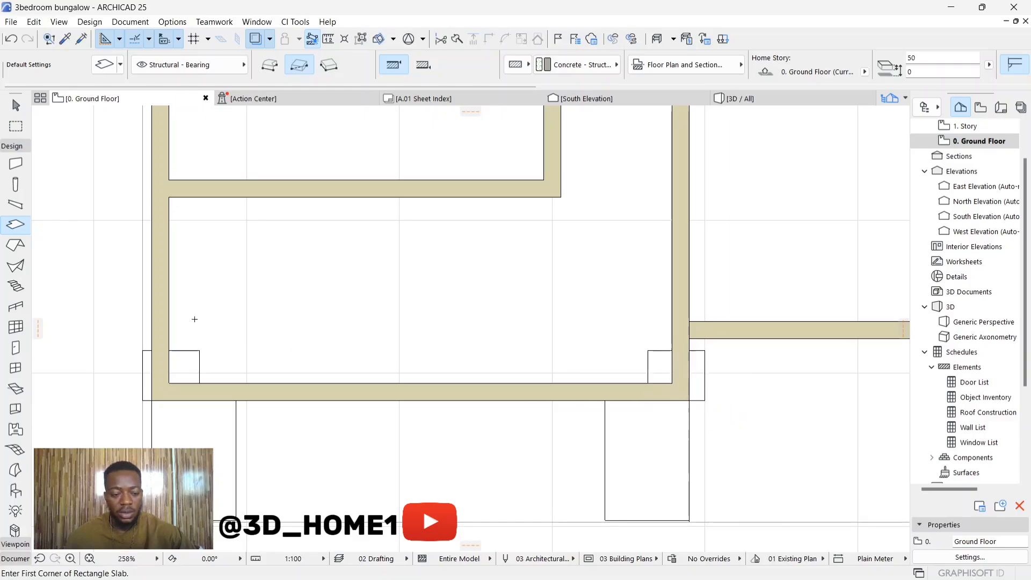
Copy the slab at the front room's lower-left corner horizontally onto its lower-right corner
{"action": "key", "text": "Escape"}
{"action": "left_click", "coordinate": [183, 351]}
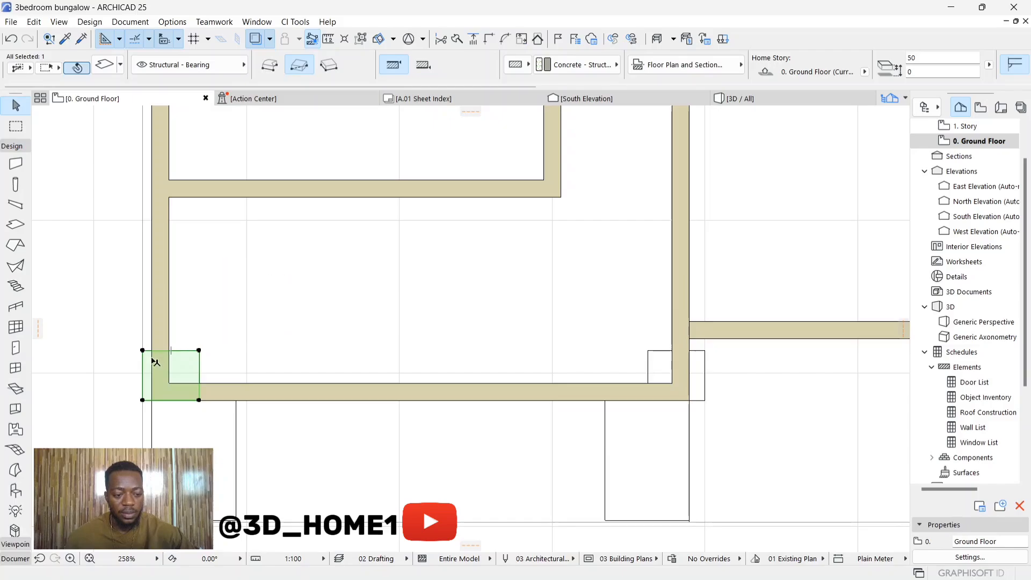
{"action": "left_click", "coordinate": [183, 360]}
{"action": "key", "text": "ctrl"}
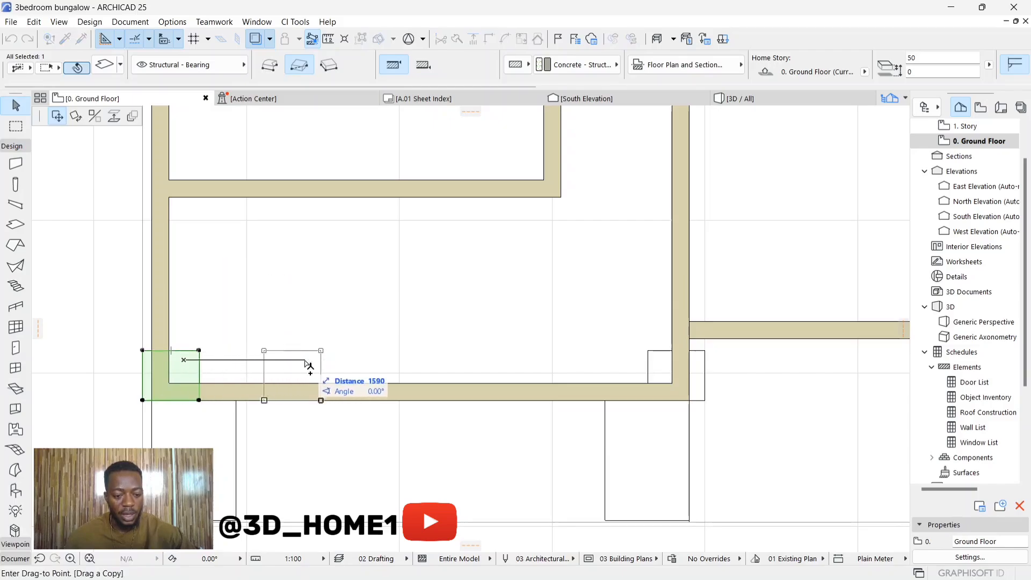
{"action": "scroll", "coordinate": [691, 361], "scroll_direction": "up", "scroll_amount": 1}
{"action": "left_click", "coordinate": [690, 361]}
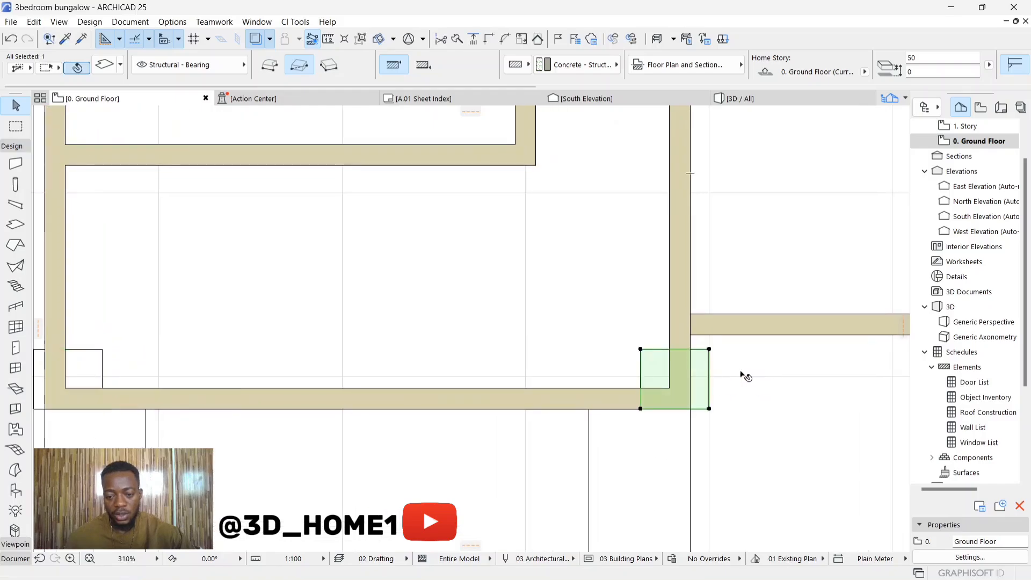
{"action": "scroll", "coordinate": [698, 371], "scroll_direction": "down", "scroll_amount": 2}
{"action": "scroll", "coordinate": [476, 376], "scroll_direction": "down", "scroll_amount": 1}
{"action": "key", "text": "Escape"}
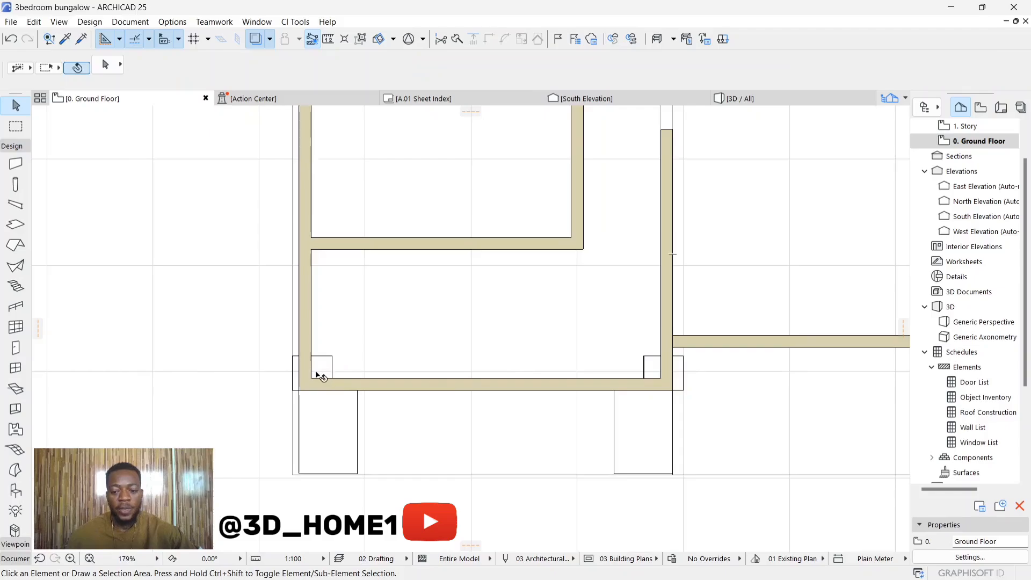
Stretch the tiled slab at the front room's left front corner upward to a thickness of 2000 in 3D
{"action": "scroll", "coordinate": [322, 376], "scroll_direction": "up", "scroll_amount": 2}
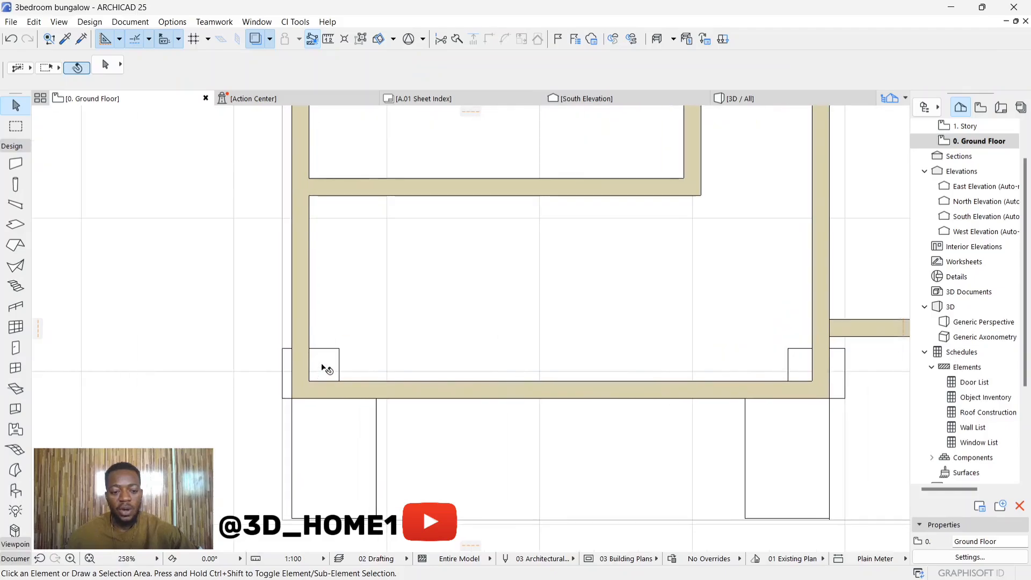
{"action": "left_click", "coordinate": [741, 99]}
{"action": "scroll", "coordinate": [320, 384], "scroll_direction": "up", "scroll_amount": 6}
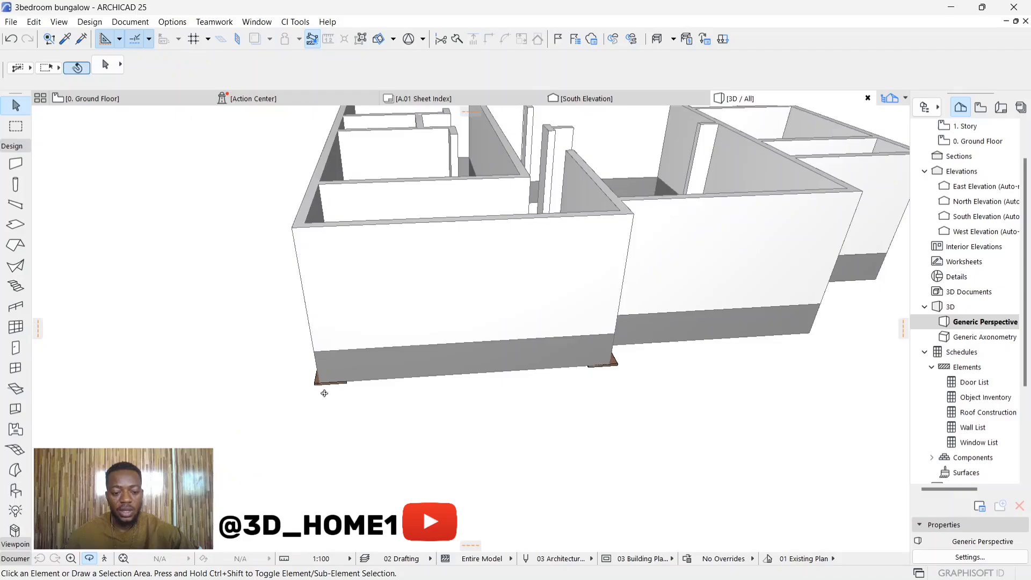
{"action": "left_click", "coordinate": [316, 383]}
{"action": "scroll", "coordinate": [316, 385], "scroll_direction": "up", "scroll_amount": 2}
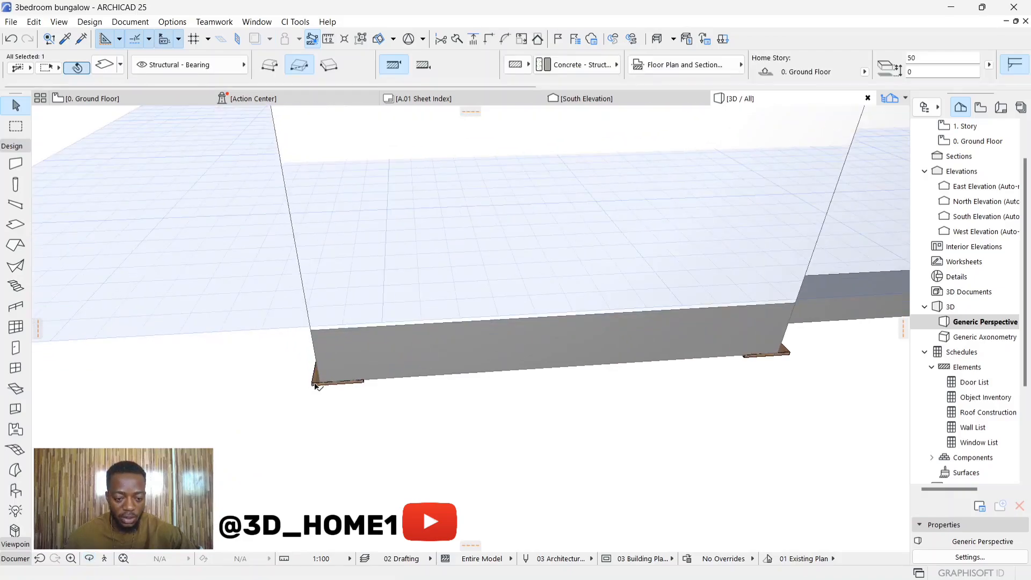
{"action": "left_click", "coordinate": [313, 384]}
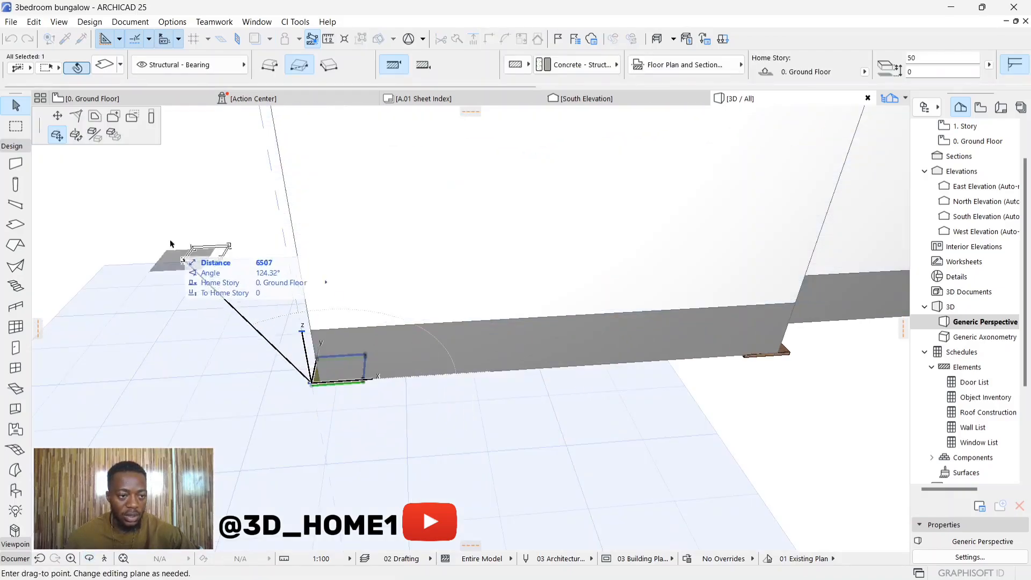
{"action": "left_click", "coordinate": [151, 117]}
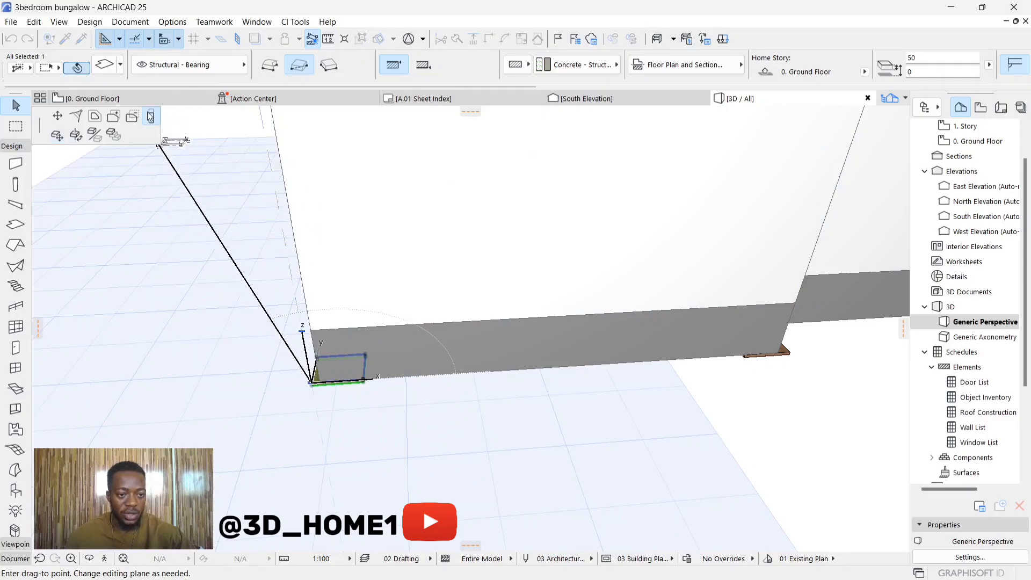
{"action": "scroll", "coordinate": [314, 299], "scroll_direction": "down", "scroll_amount": 1}
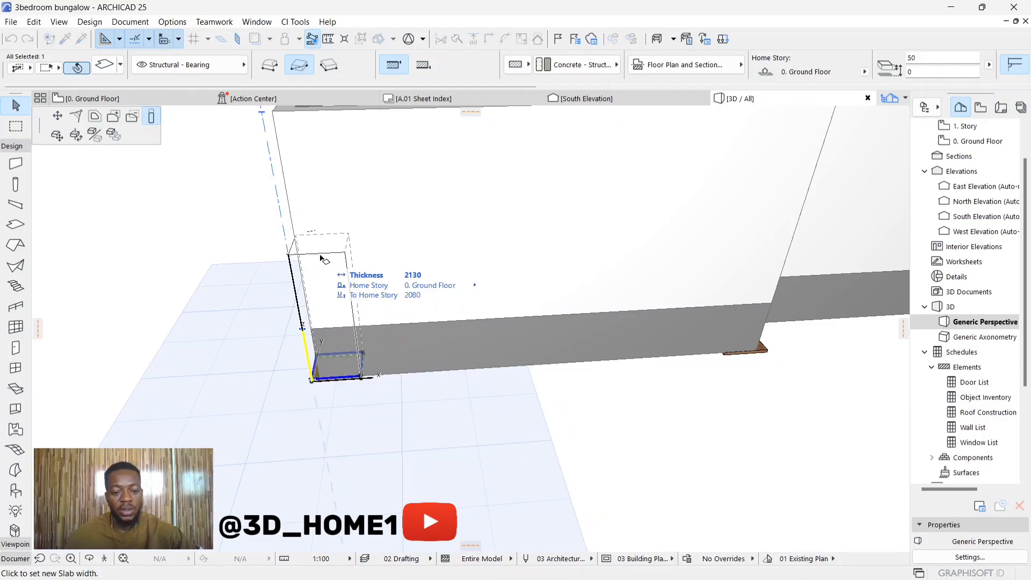
{"action": "type", "text": "2"}
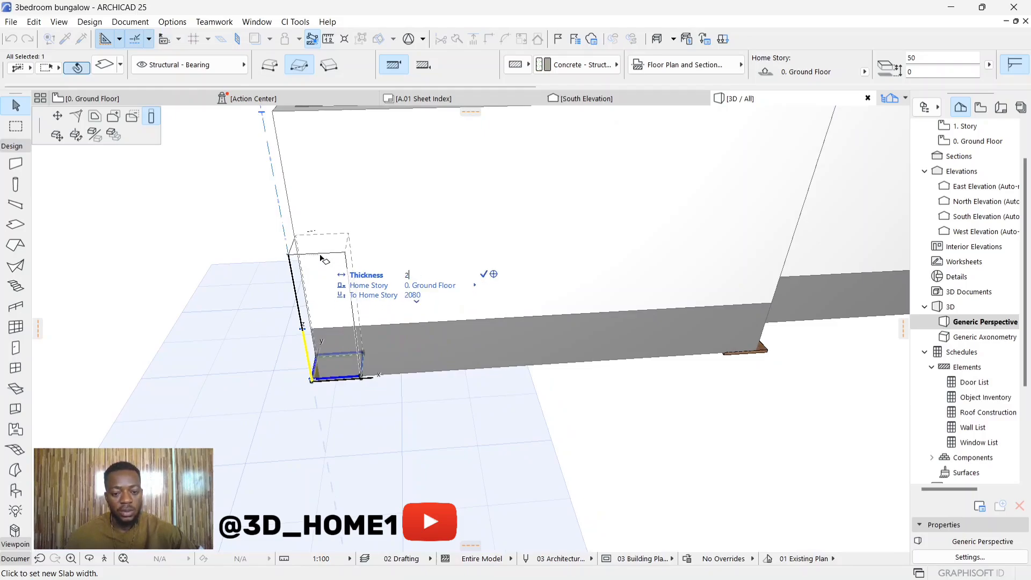
{"action": "key", "text": "Return"}
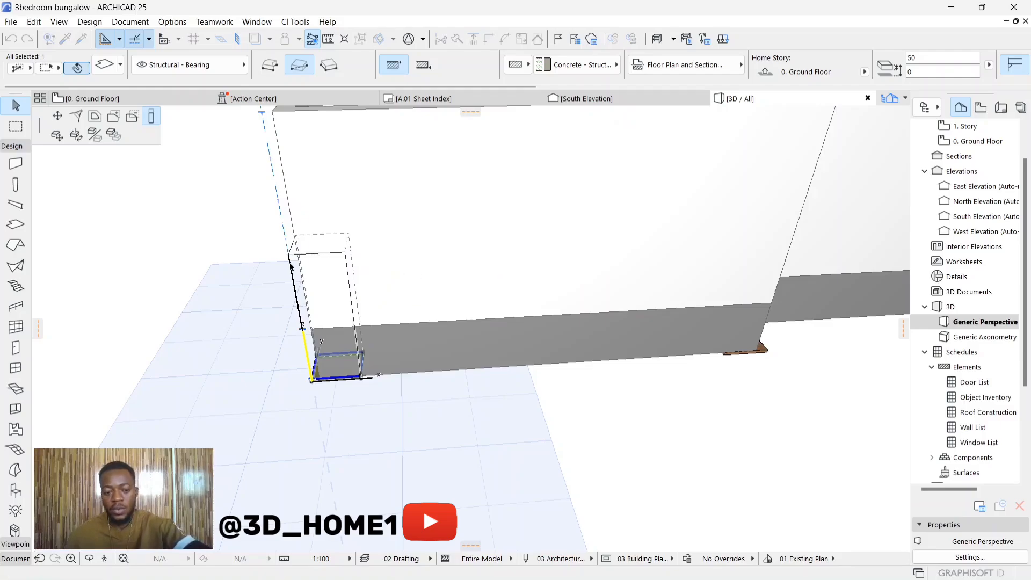
{"action": "scroll", "coordinate": [252, 436], "scroll_direction": "down", "scroll_amount": 1}
{"action": "left_click", "coordinate": [380, 436]}
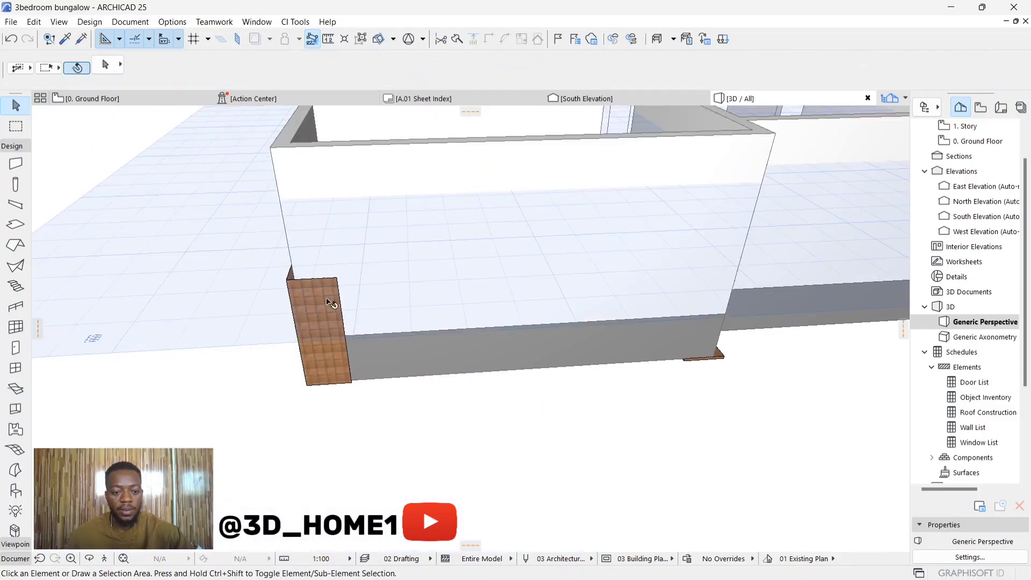
Stretch the tiled slab at the front room's right front corner upward to a thickness of 2000
{"action": "scroll", "coordinate": [309, 289], "scroll_direction": "up", "scroll_amount": 2}
{"action": "scroll", "coordinate": [263, 366], "scroll_direction": "down", "scroll_amount": 3}
{"action": "scroll", "coordinate": [680, 375], "scroll_direction": "up", "scroll_amount": 1}
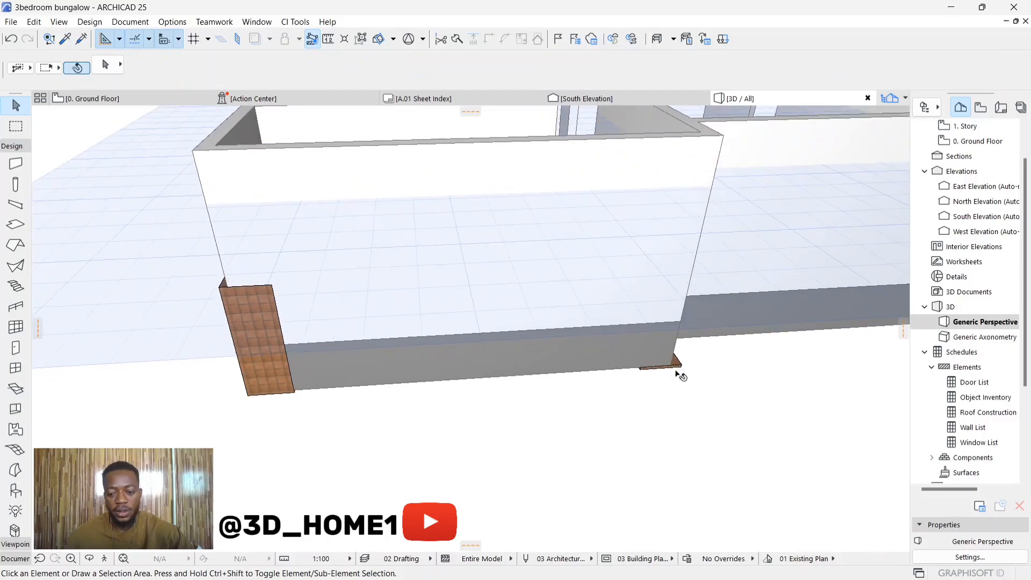
{"action": "left_click", "coordinate": [682, 367]}
{"action": "scroll", "coordinate": [682, 367], "scroll_direction": "up", "scroll_amount": 2}
{"action": "left_click", "coordinate": [681, 367]}
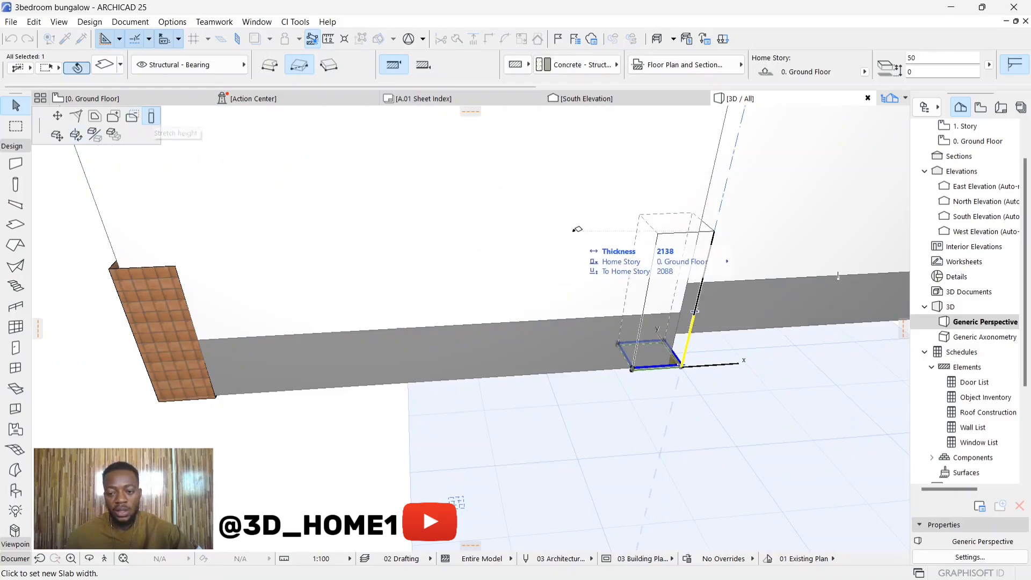
{"action": "type", "text": "2000"}
{"action": "key", "text": "Return"}
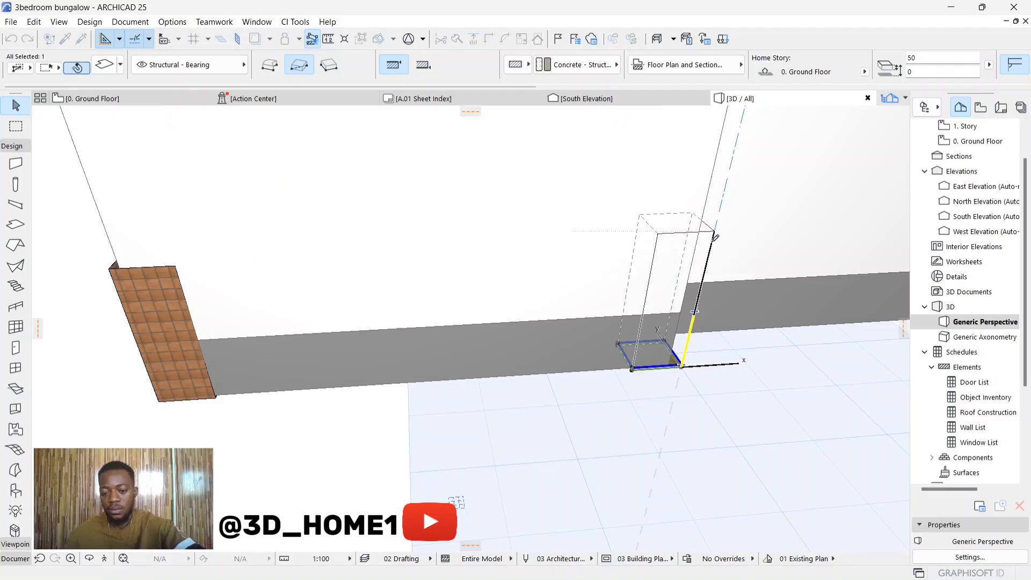
{"action": "left_click", "coordinate": [609, 424]}
{"action": "scroll", "coordinate": [455, 464], "scroll_direction": "down", "scroll_amount": 2}
{"action": "scroll", "coordinate": [456, 467], "scroll_direction": "down", "scroll_amount": 2}
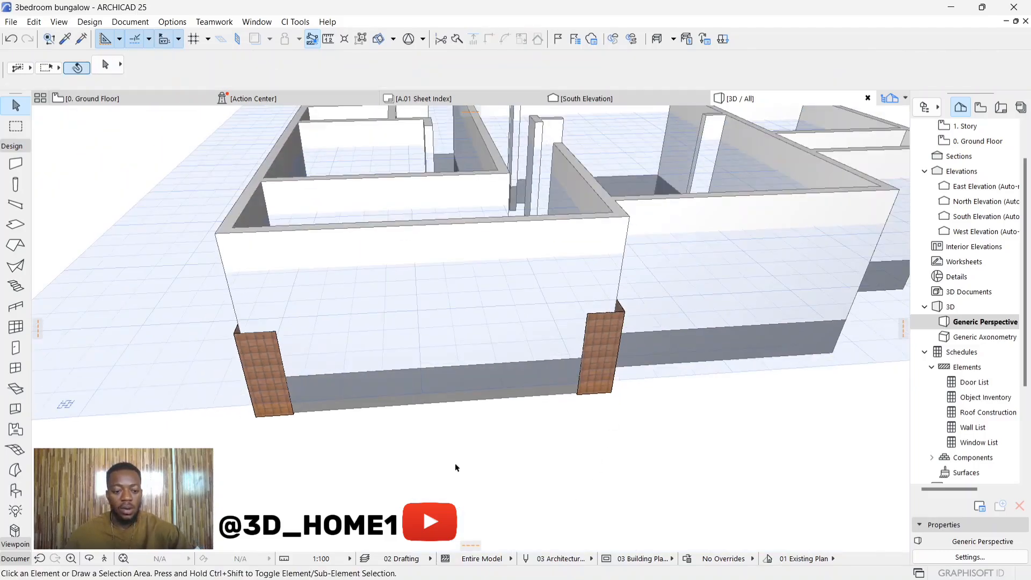
Move the slab at the front room's lower-left corner about 114 outward past the front wall on the Ground Floor plan
{"action": "scroll", "coordinate": [435, 397], "scroll_direction": "up", "scroll_amount": 2}
{"action": "middle_click_drag", "start_coordinate": [435, 398], "coordinate": [160, 165], "text": "shift"}
{"action": "left_click", "coordinate": [113, 106]}
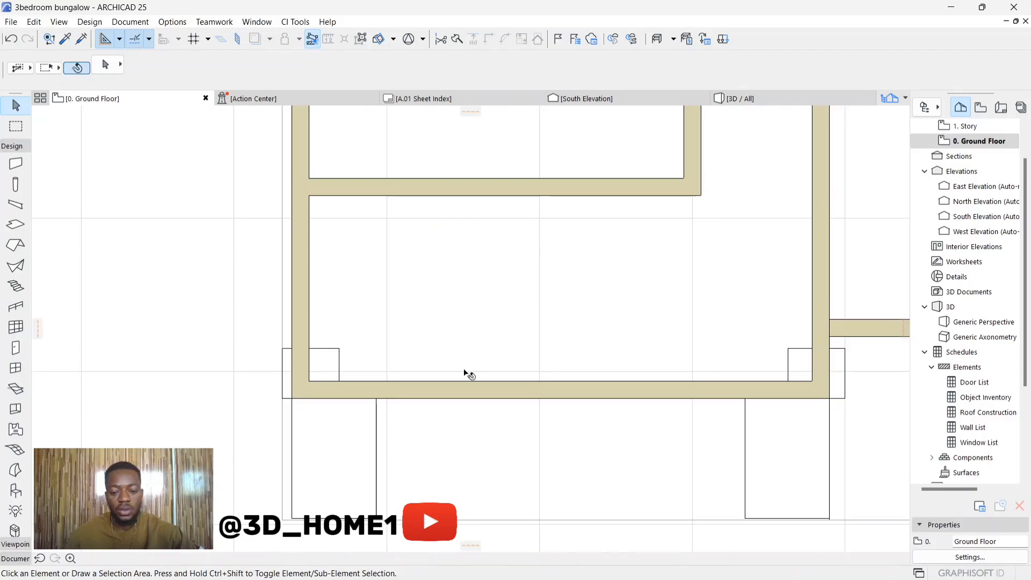
{"action": "left_click", "coordinate": [321, 350]}
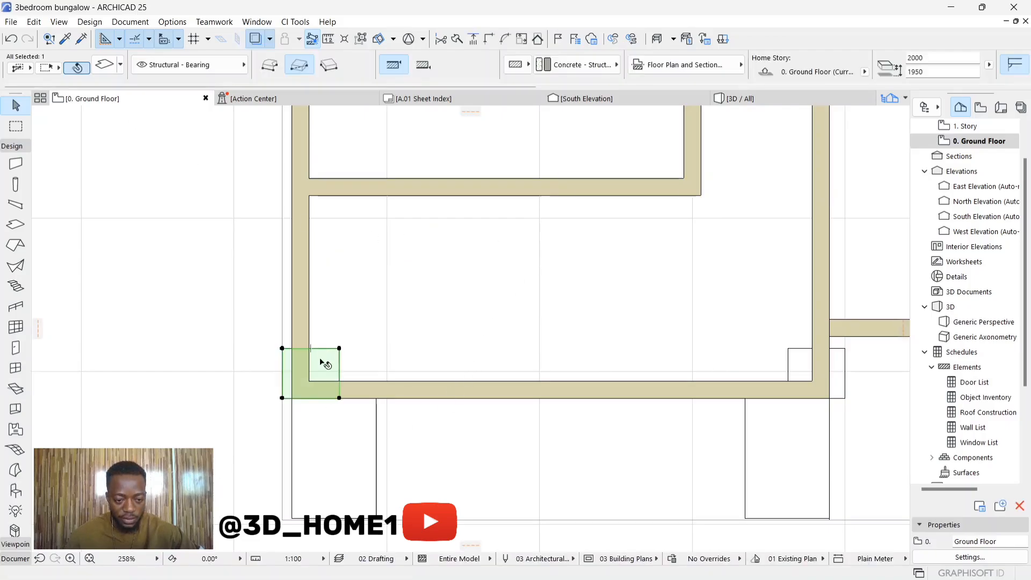
{"action": "left_click", "coordinate": [322, 361]}
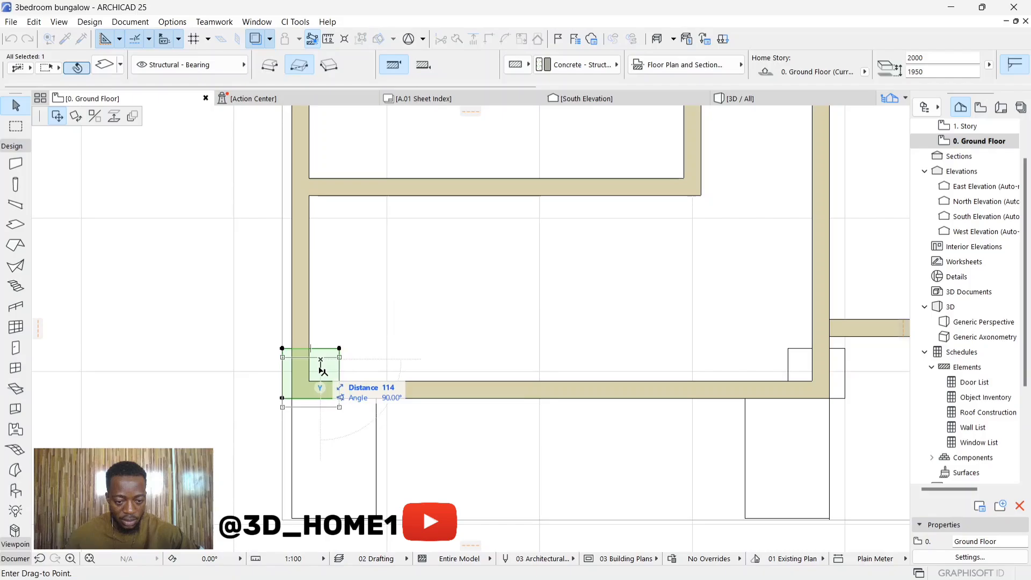
{"action": "left_click", "coordinate": [322, 370]}
{"action": "scroll", "coordinate": [323, 369], "scroll_direction": "down", "scroll_amount": 2}
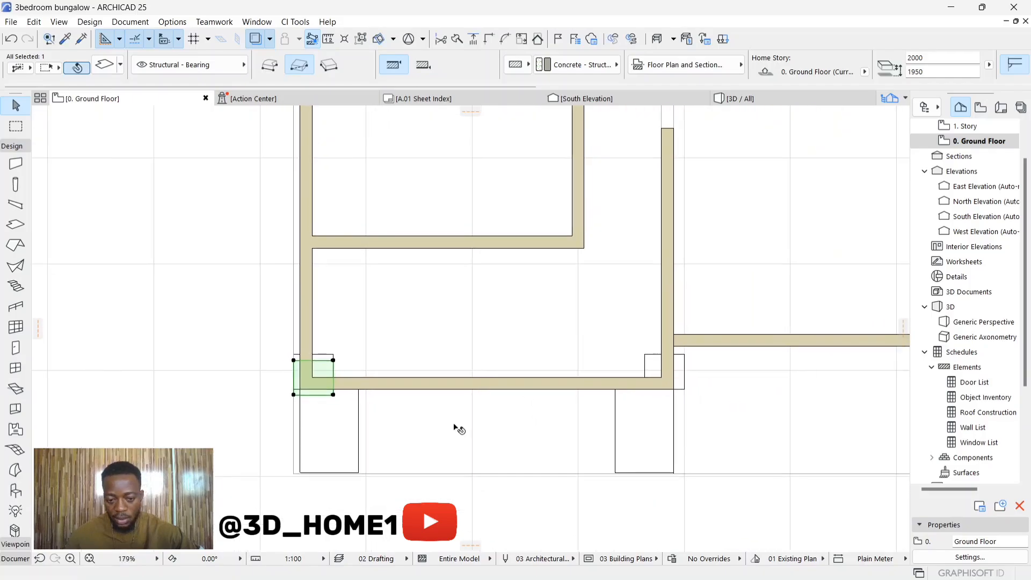
{"action": "scroll", "coordinate": [683, 383], "scroll_direction": "up", "scroll_amount": 1}
{"action": "left_click", "coordinate": [647, 359]}
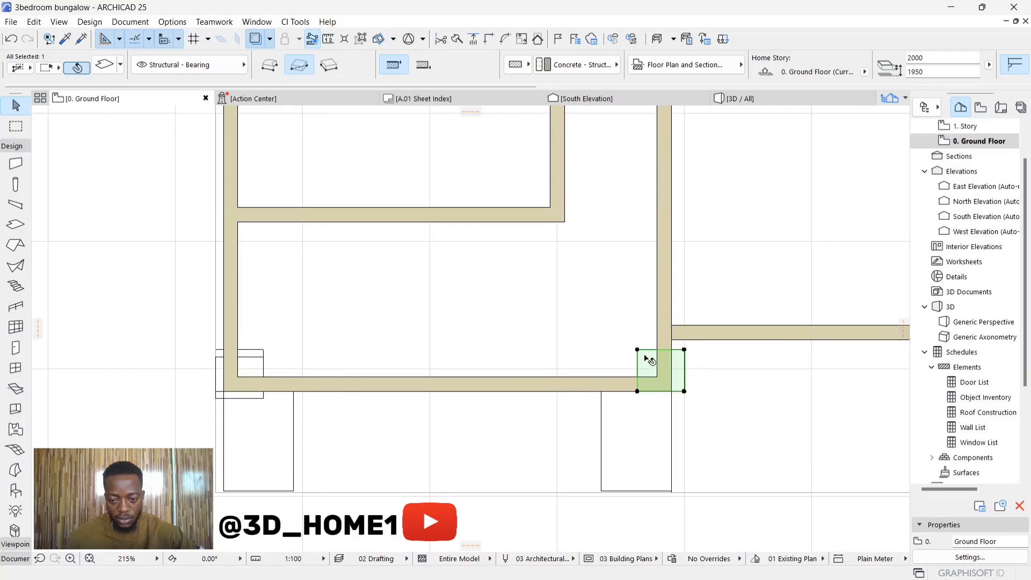
{"action": "left_click", "coordinate": [646, 355]}
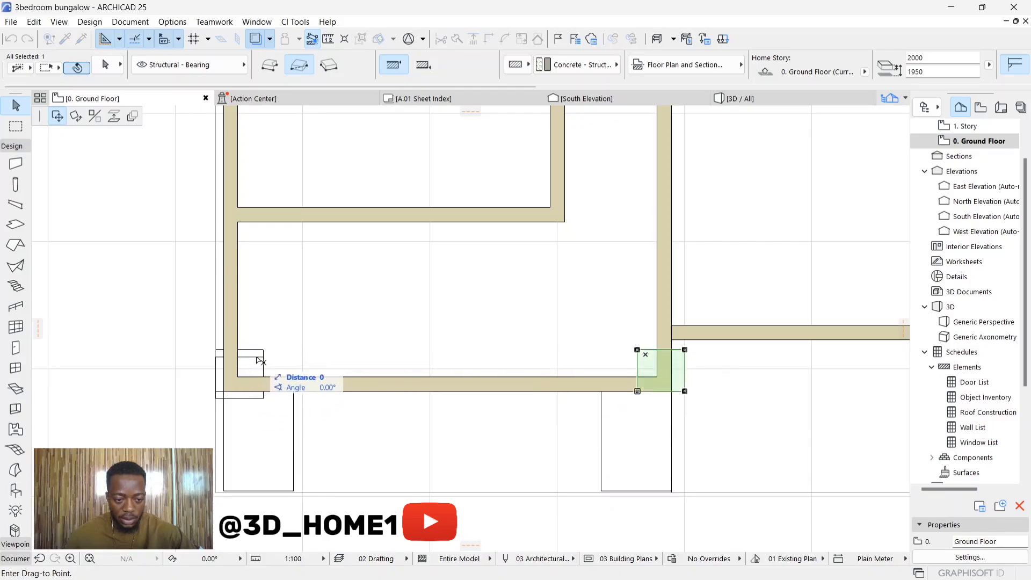
{"action": "key", "text": "Escape"}
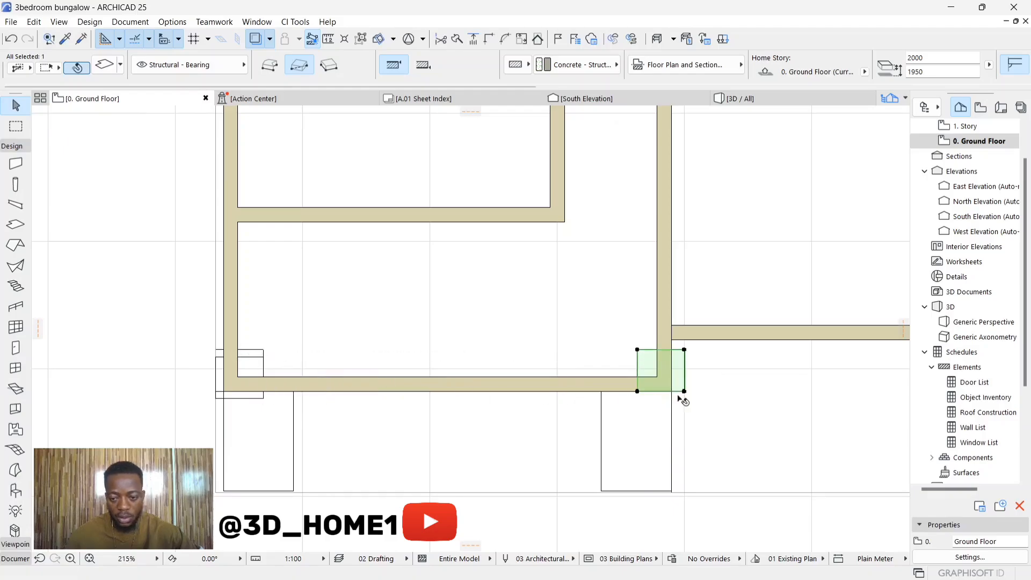
{"action": "left_click", "coordinate": [689, 381]}
Copy the shifted lower-left corner slab horizontally onto the front room's lower-right corner
{"action": "left_click", "coordinate": [248, 363]}
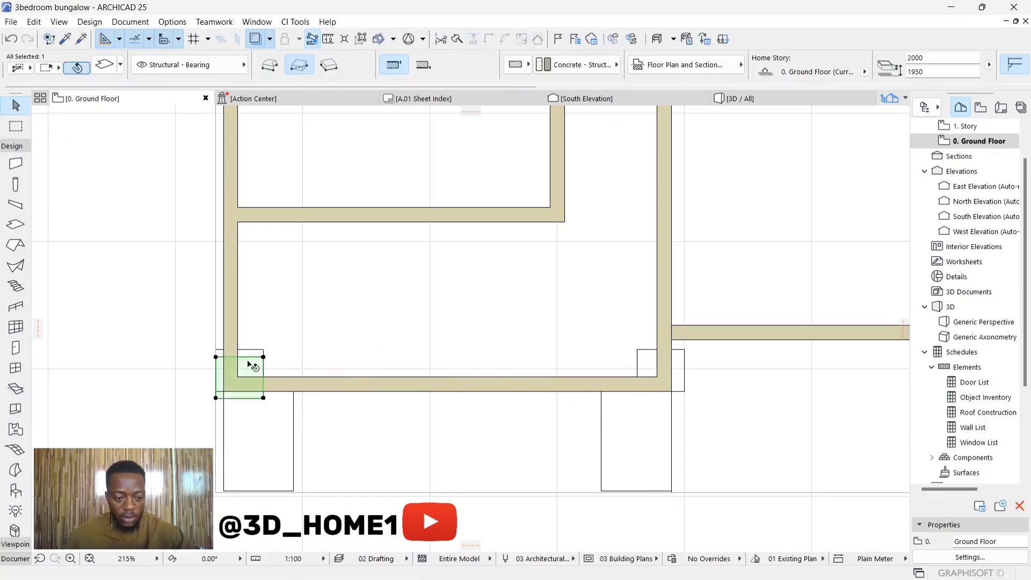
{"action": "left_click", "coordinate": [264, 365]}
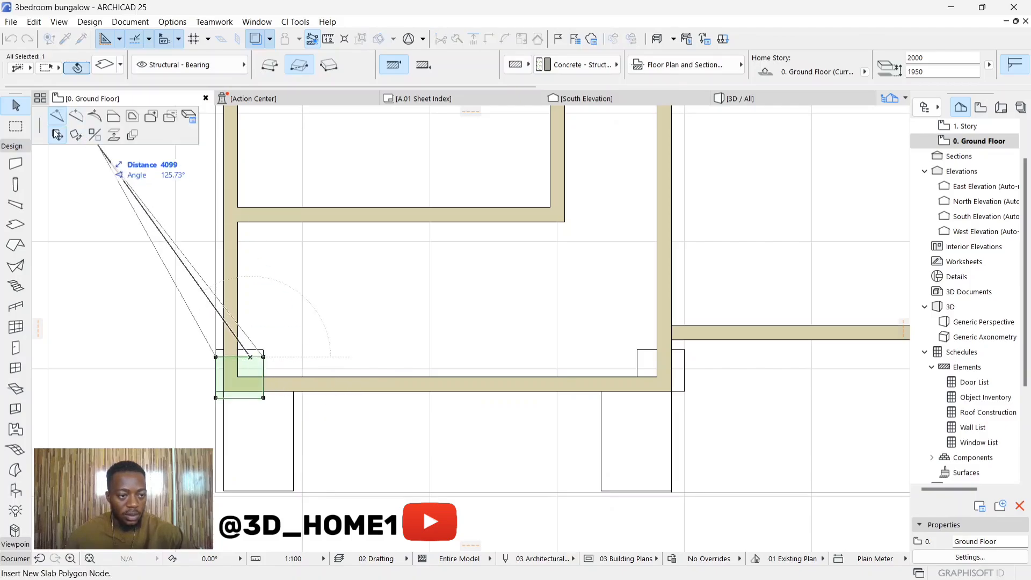
{"action": "left_click", "coordinate": [57, 134]}
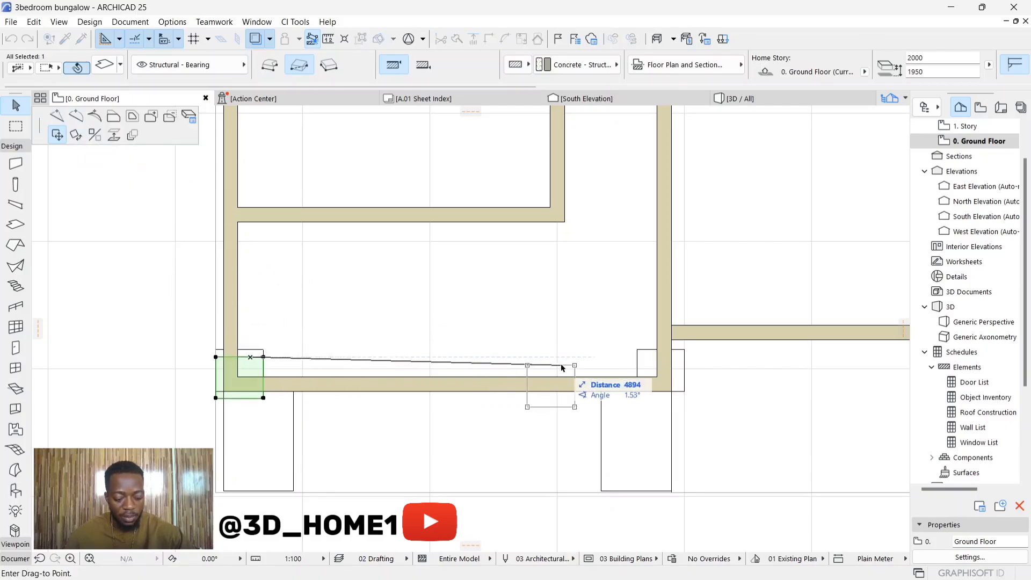
{"action": "key", "text": "ctrl"}
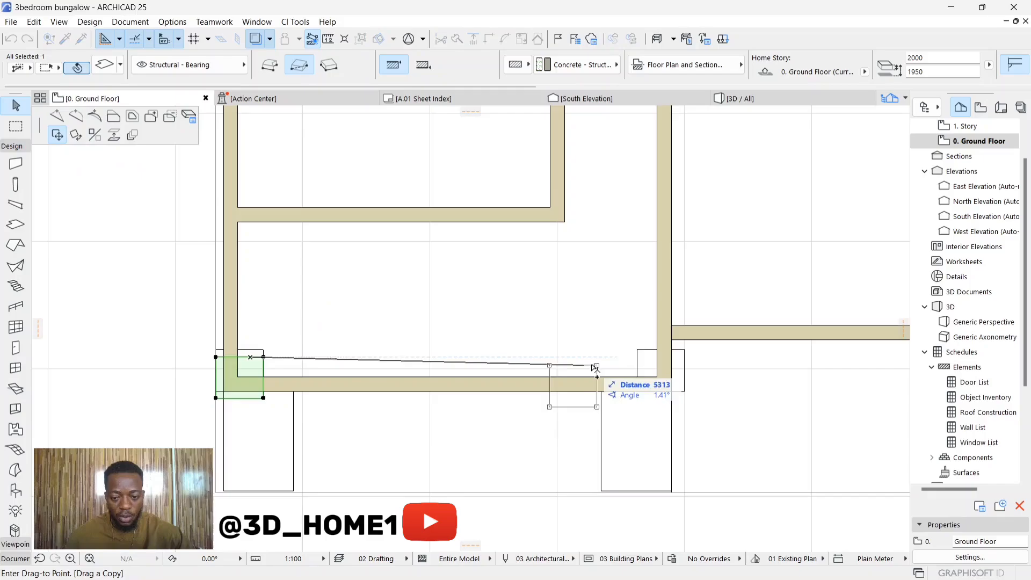
{"action": "left_click", "coordinate": [675, 361]}
{"action": "left_click", "coordinate": [741, 376]}
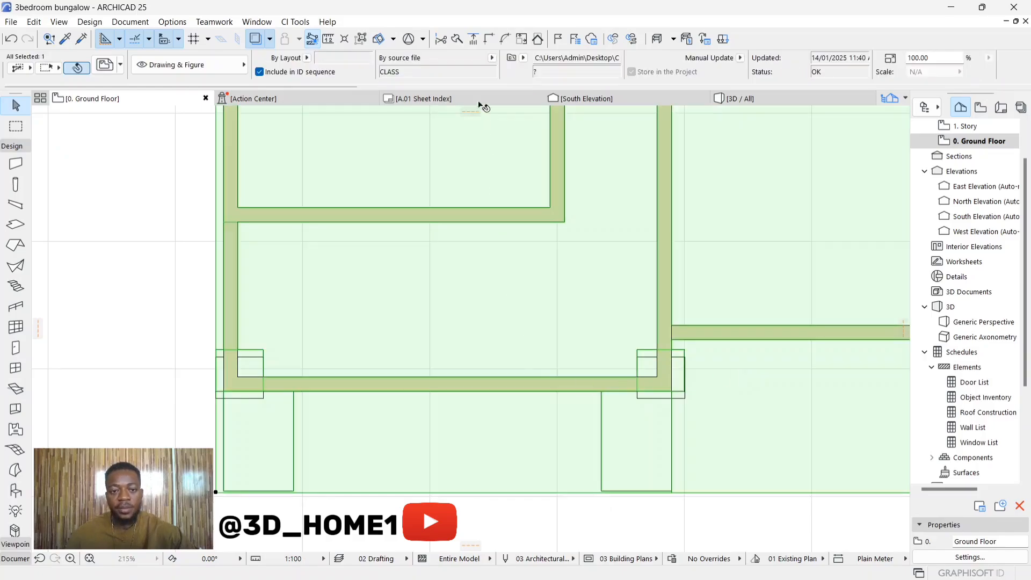
{"action": "key", "text": "Escape"}
Examine the tiled corner slabs against the front wall in 3D and on the South Elevation
{"action": "left_click", "coordinate": [734, 100]}
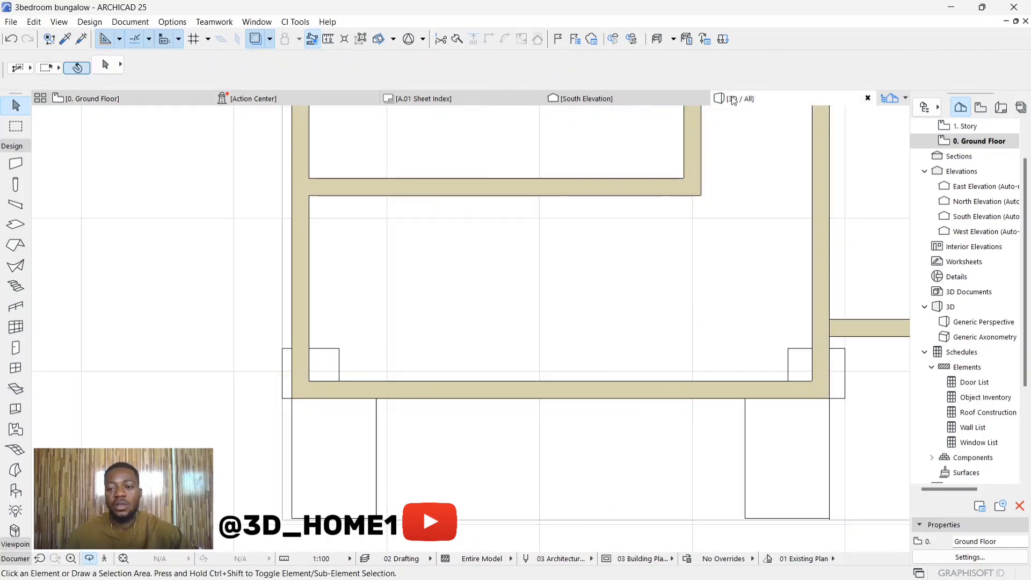
{"action": "middle_click_drag", "start_coordinate": [509, 465], "coordinate": [409, 399], "text": "shift"}
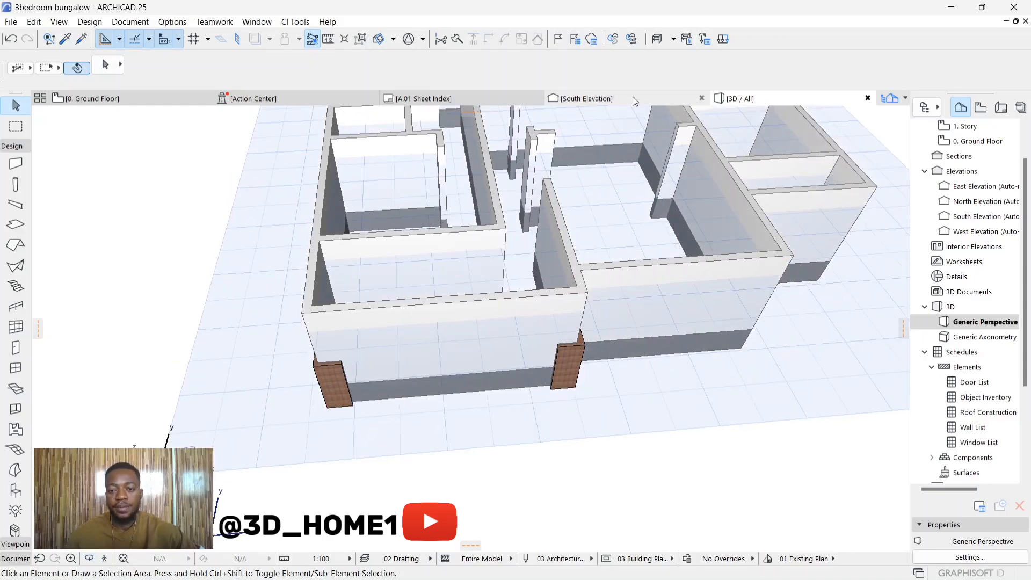
{"action": "left_click", "coordinate": [586, 98]}
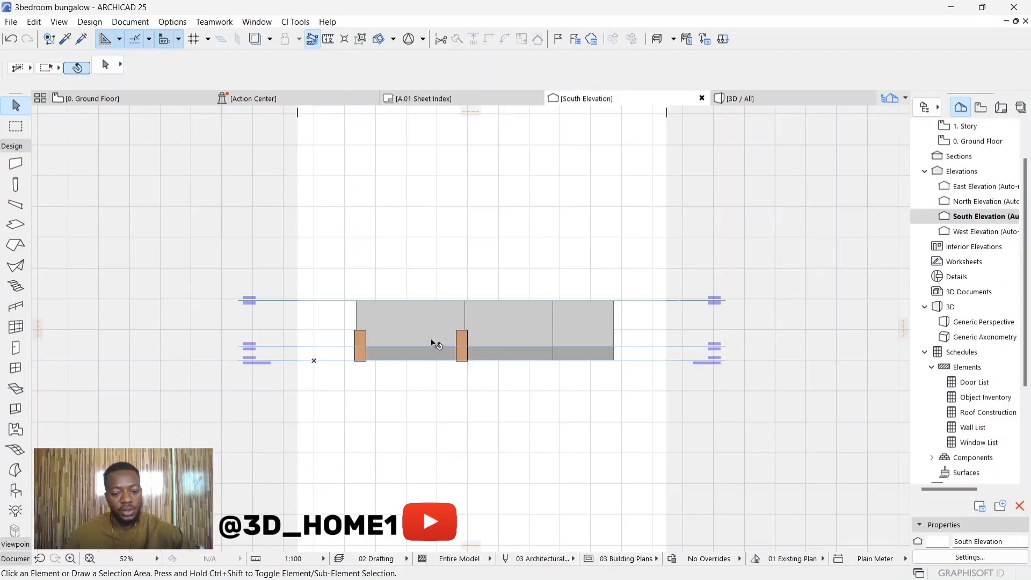
{"action": "scroll", "coordinate": [437, 344], "scroll_direction": "up", "scroll_amount": 6}
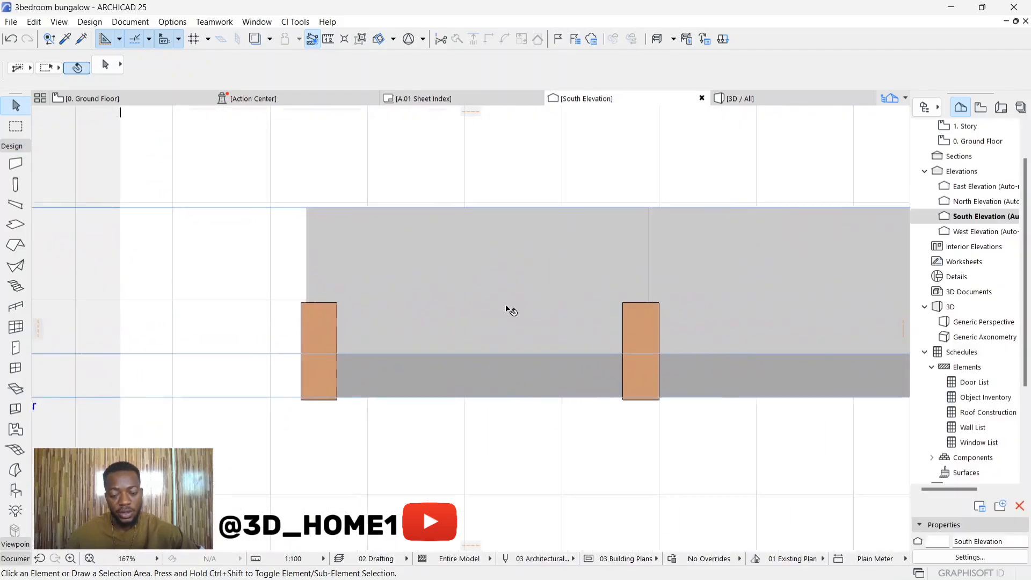
{"action": "scroll", "coordinate": [470, 322], "scroll_direction": "down", "scroll_amount": 4}
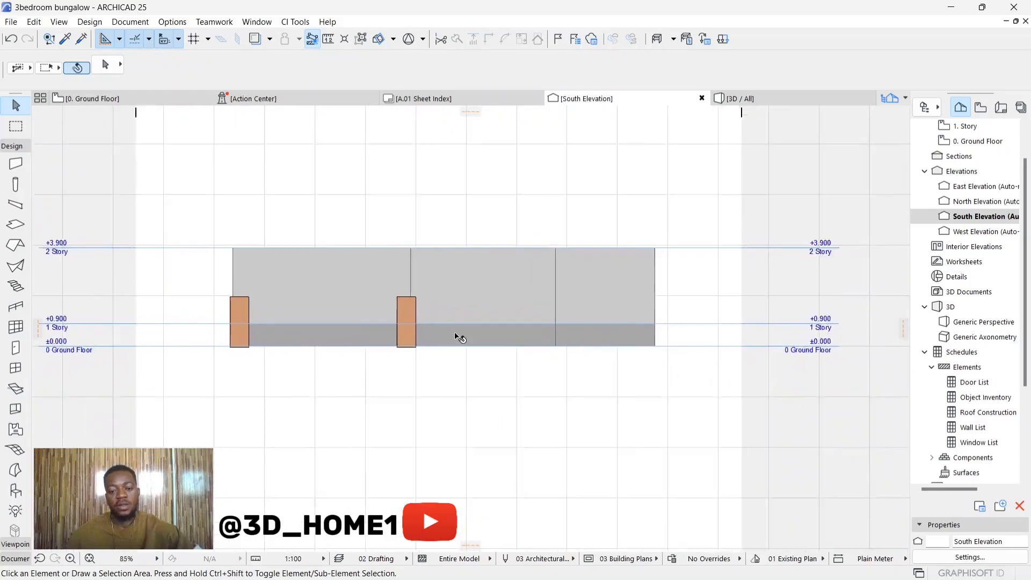
{"action": "scroll", "coordinate": [456, 337], "scroll_direction": "up", "scroll_amount": 2}
{"action": "scroll", "coordinate": [346, 322], "scroll_direction": "down", "scroll_amount": 2}
{"action": "scroll", "coordinate": [224, 295], "scroll_direction": "up", "scroll_amount": 4}
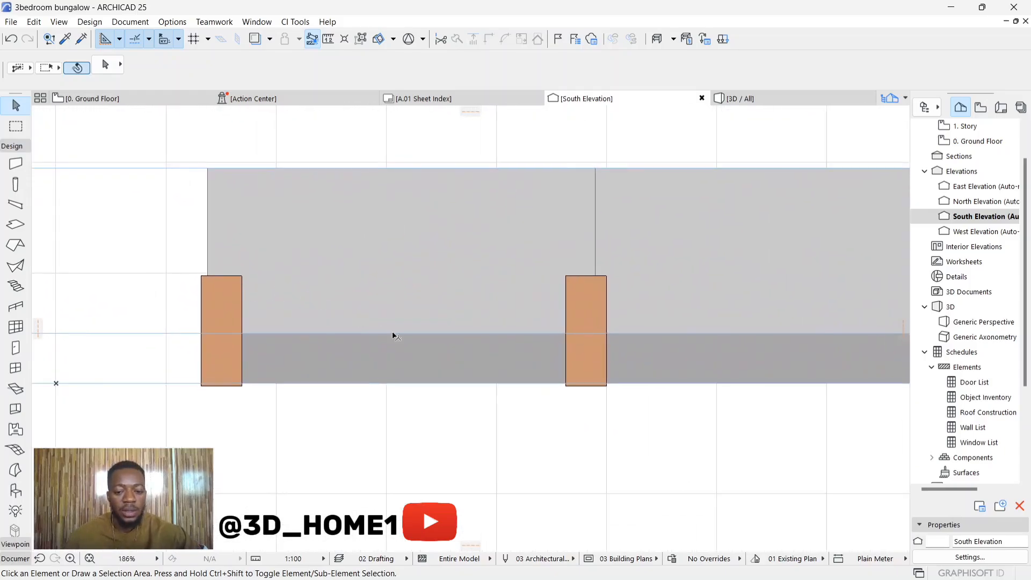
{"action": "scroll", "coordinate": [462, 376], "scroll_direction": "down", "scroll_amount": 2}
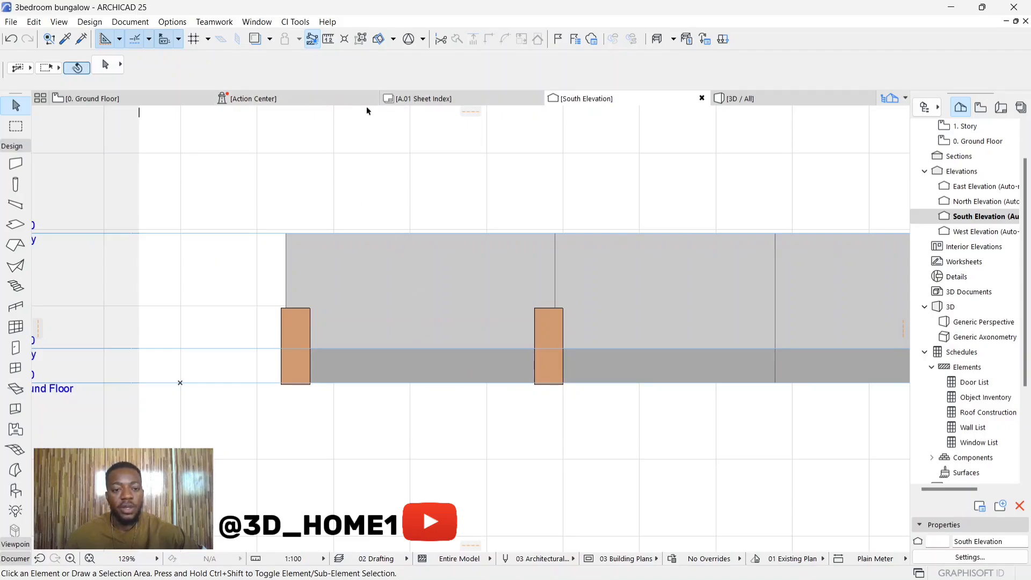
{"action": "scroll", "coordinate": [372, 305], "scroll_direction": "up", "scroll_amount": 2}
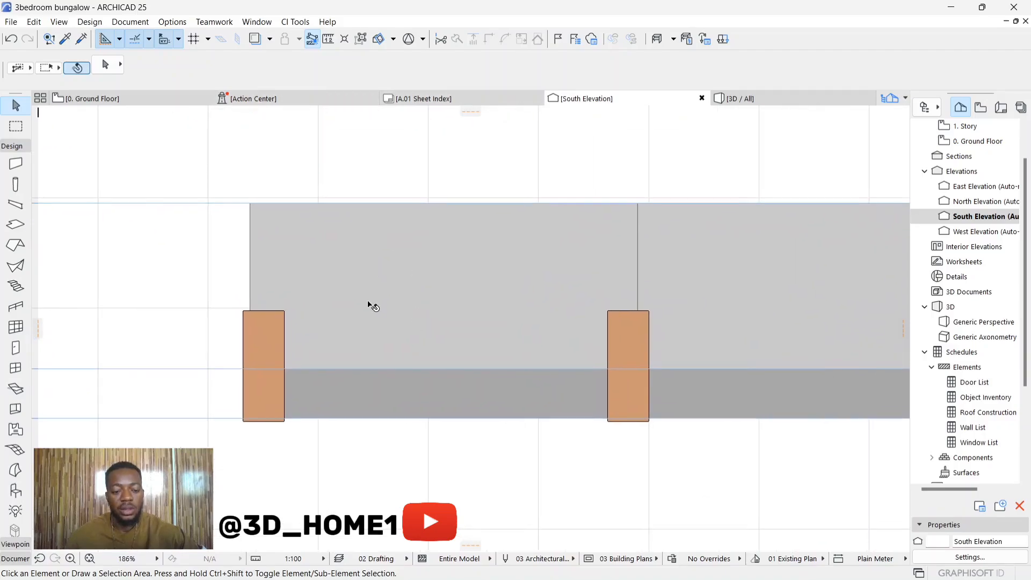
{"action": "left_click", "coordinate": [329, 290]}
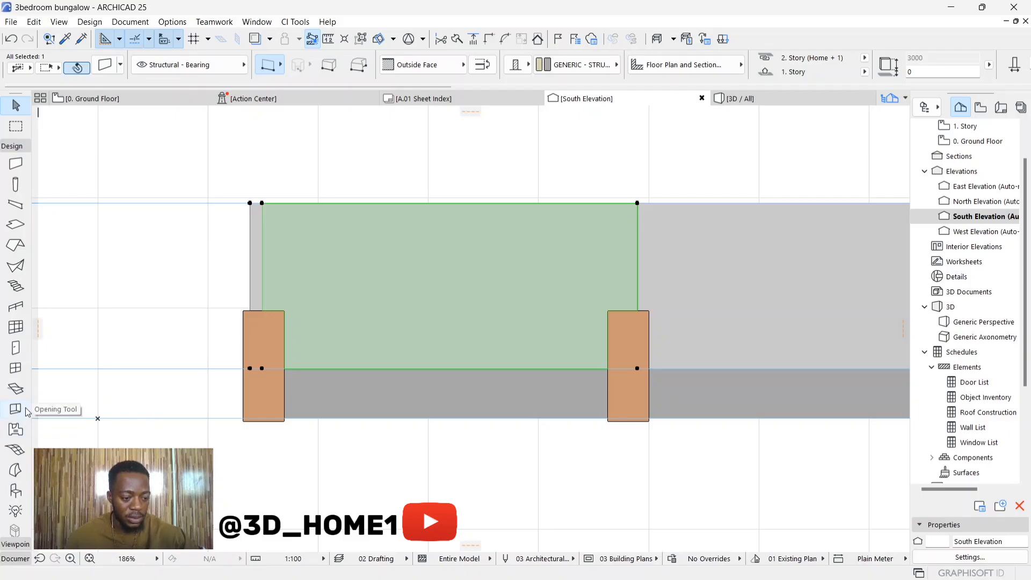
{"action": "key", "text": "Escape"}
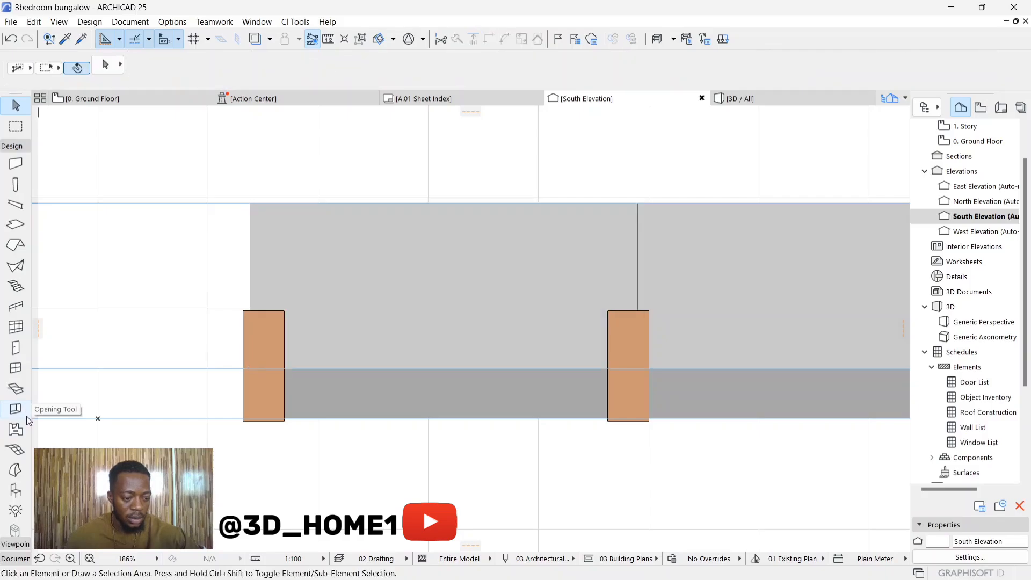
{"action": "left_click", "coordinate": [17, 410]}
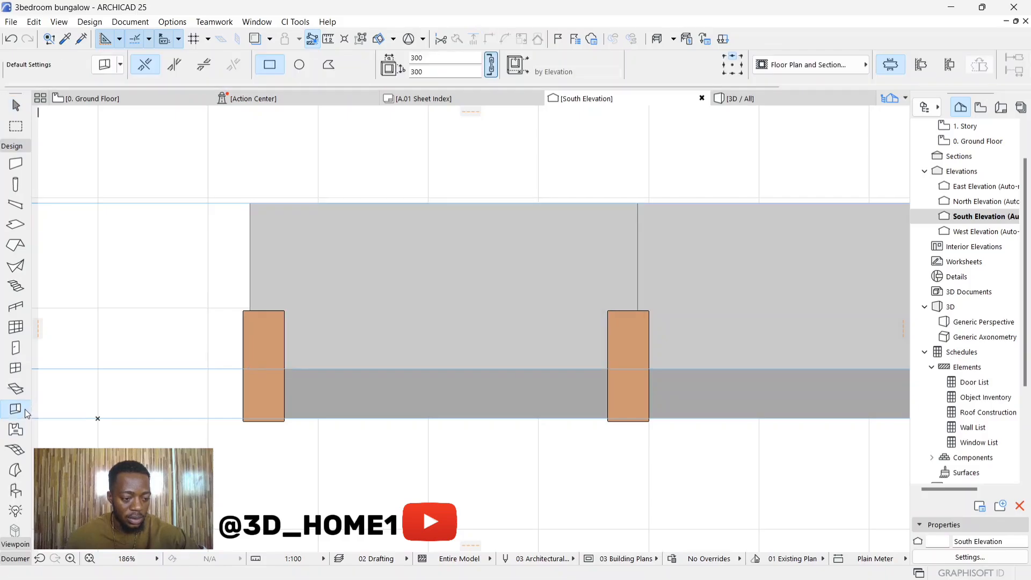
{"action": "key", "text": "Escape"}
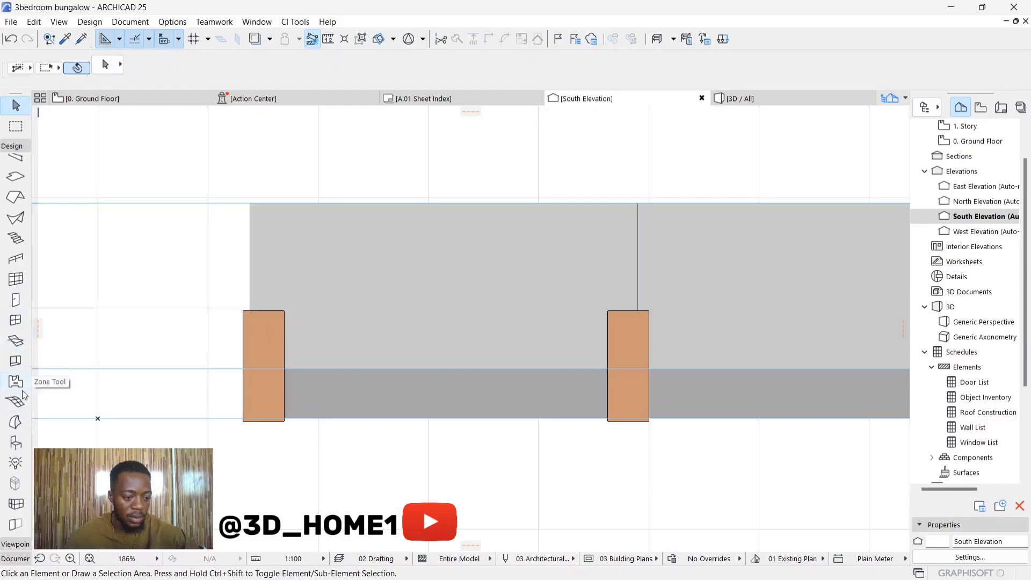
{"action": "left_click", "coordinate": [15, 361]}
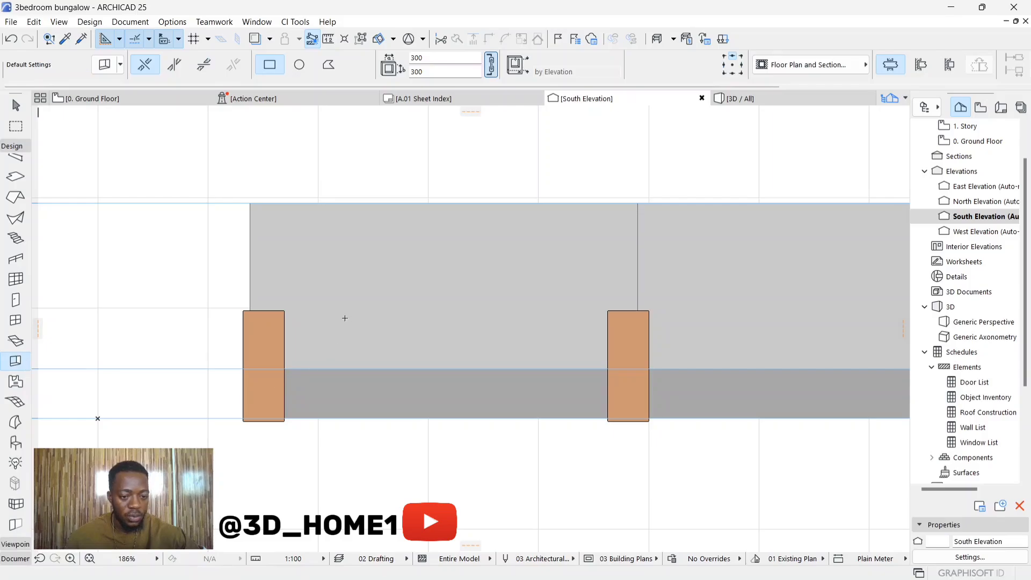
{"action": "key", "text": "Escape"}
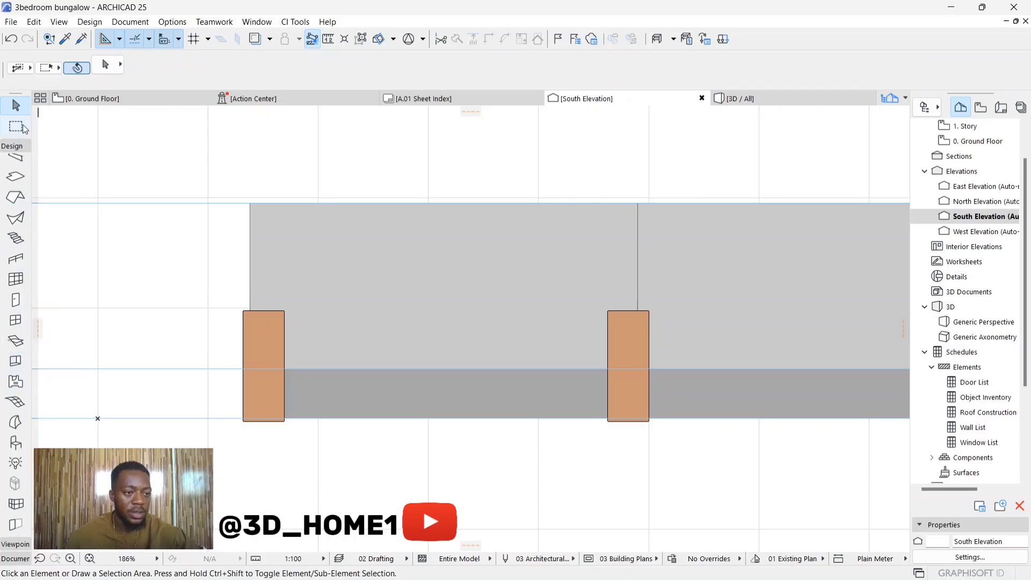
{"action": "scroll", "coordinate": [93, 283], "scroll_direction": "up", "scroll_amount": 3}
{"action": "scroll", "coordinate": [170, 345], "scroll_direction": "down", "scroll_amount": 3}
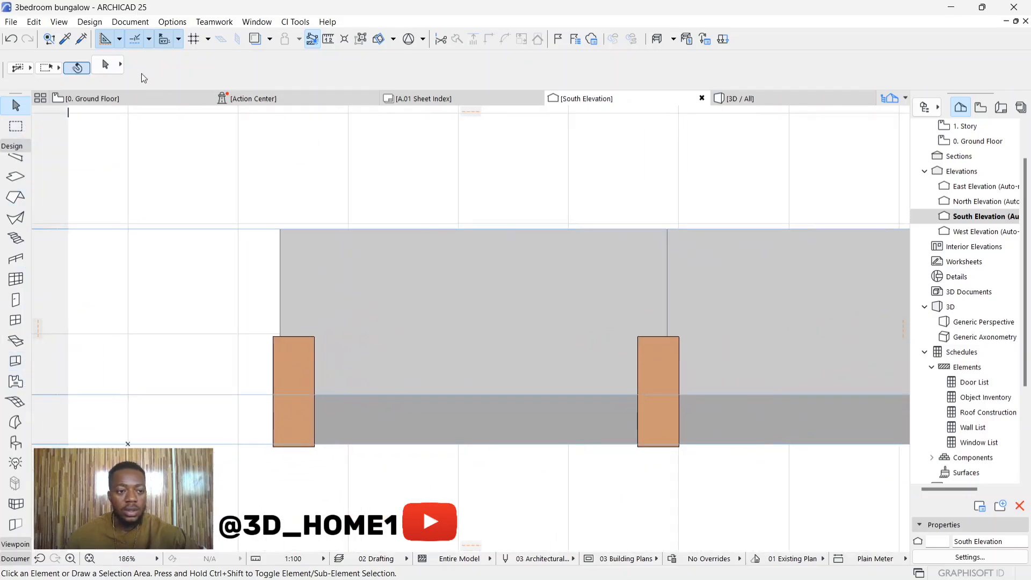
{"action": "left_click", "coordinate": [91, 100]}
{"action": "scroll", "coordinate": [314, 417], "scroll_direction": "down", "scroll_amount": 1}
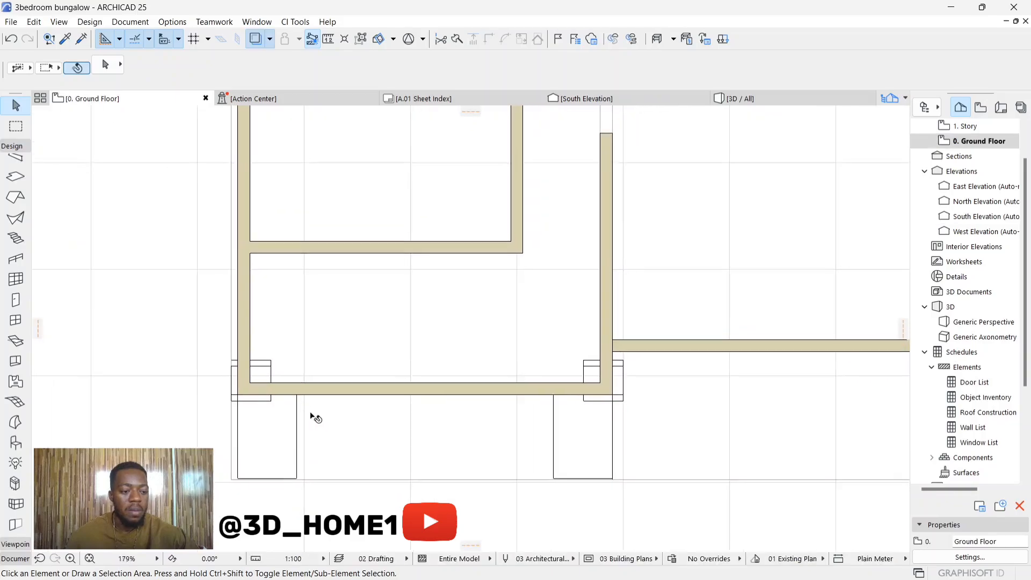
{"action": "scroll", "coordinate": [316, 418], "scroll_direction": "down", "scroll_amount": 1}
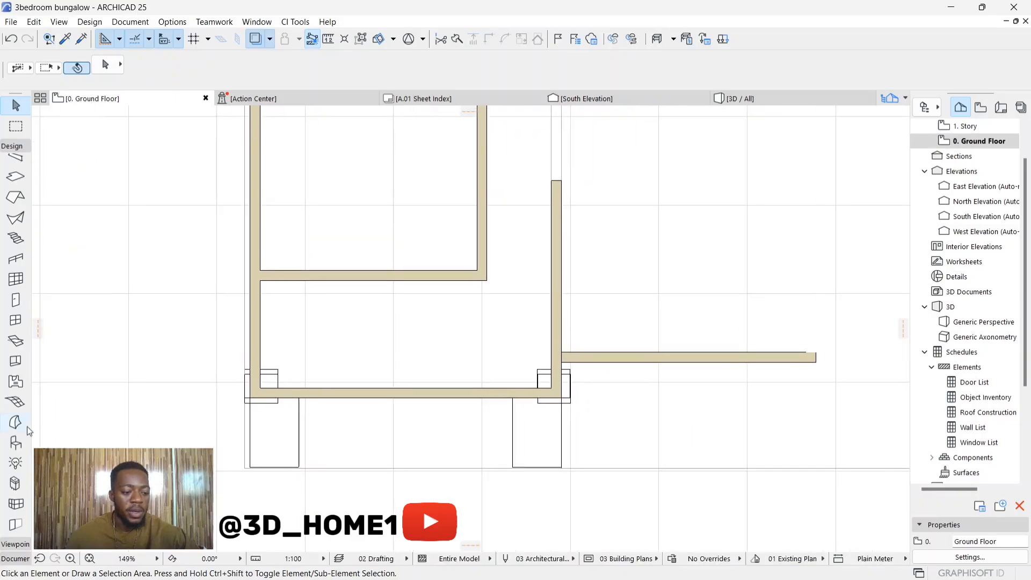
Place a 300 by 300 rectangular opening in the front room's front wall in the 3D view
{"action": "right_click", "coordinate": [24, 360]}
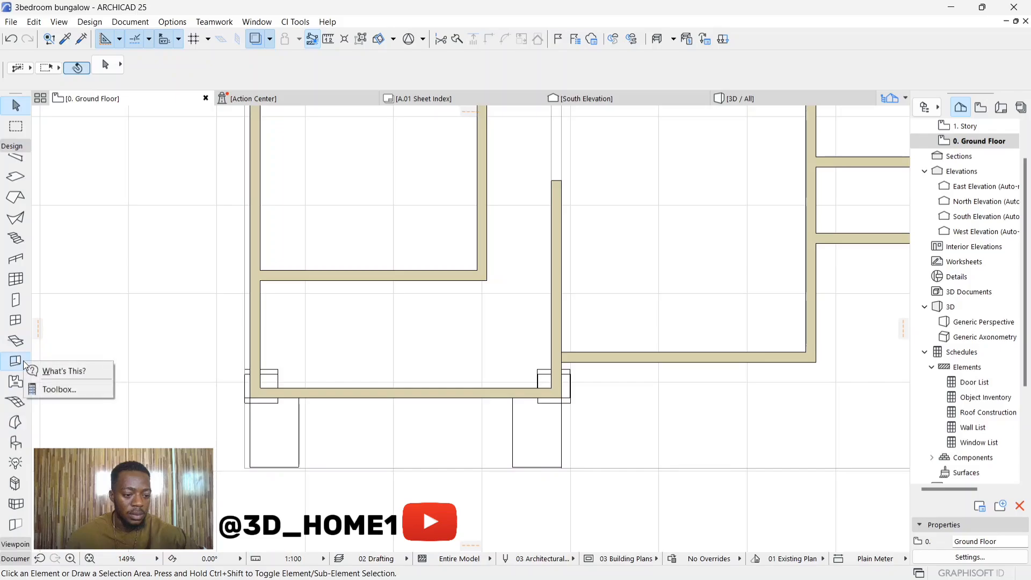
{"action": "left_click", "coordinate": [23, 360]}
{"action": "scroll", "coordinate": [374, 492], "scroll_direction": "down", "scroll_amount": 1}
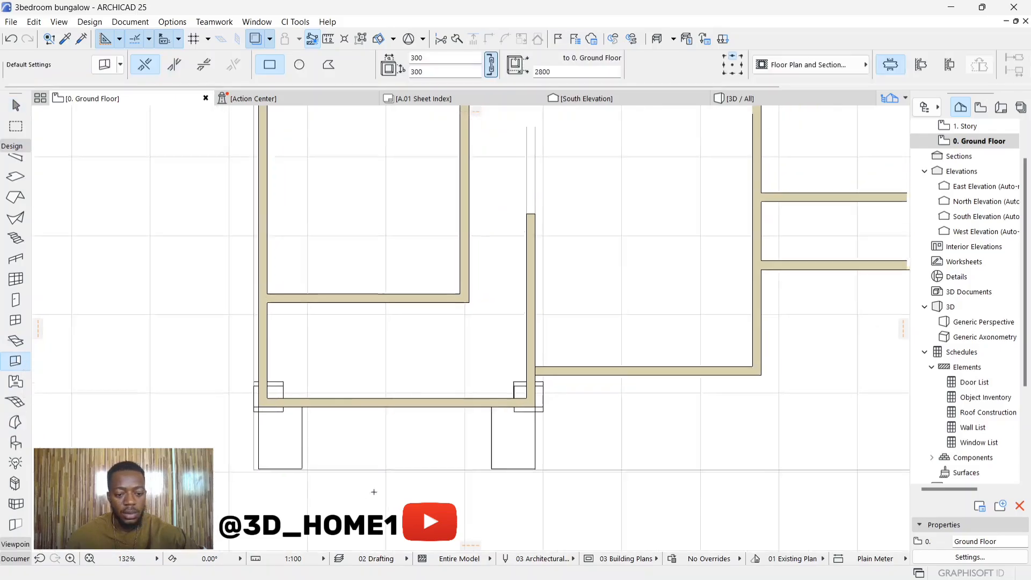
{"action": "scroll", "coordinate": [413, 439], "scroll_direction": "up", "scroll_amount": 2}
{"action": "left_click", "coordinate": [748, 99]}
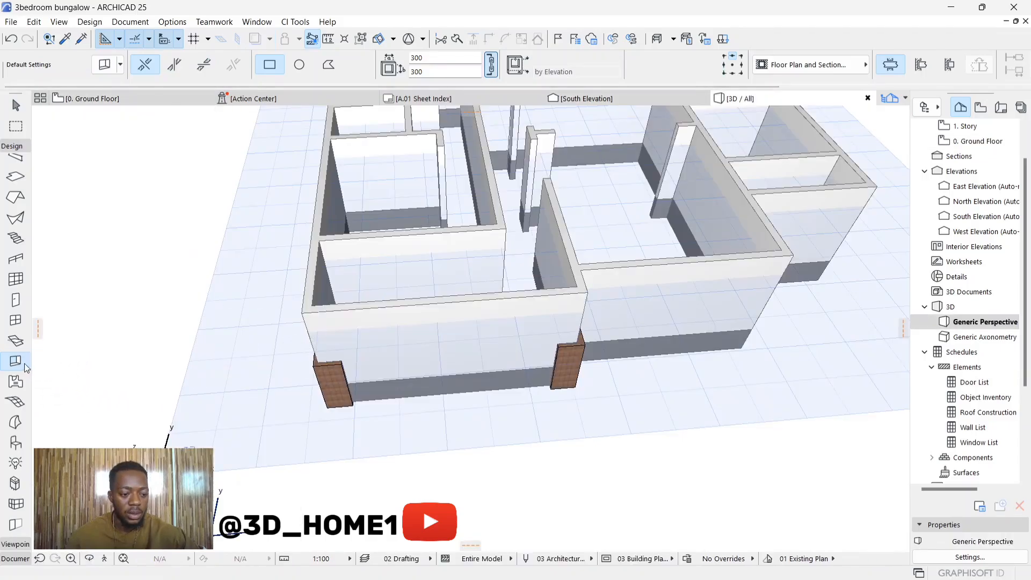
{"action": "left_click", "coordinate": [105, 68]}
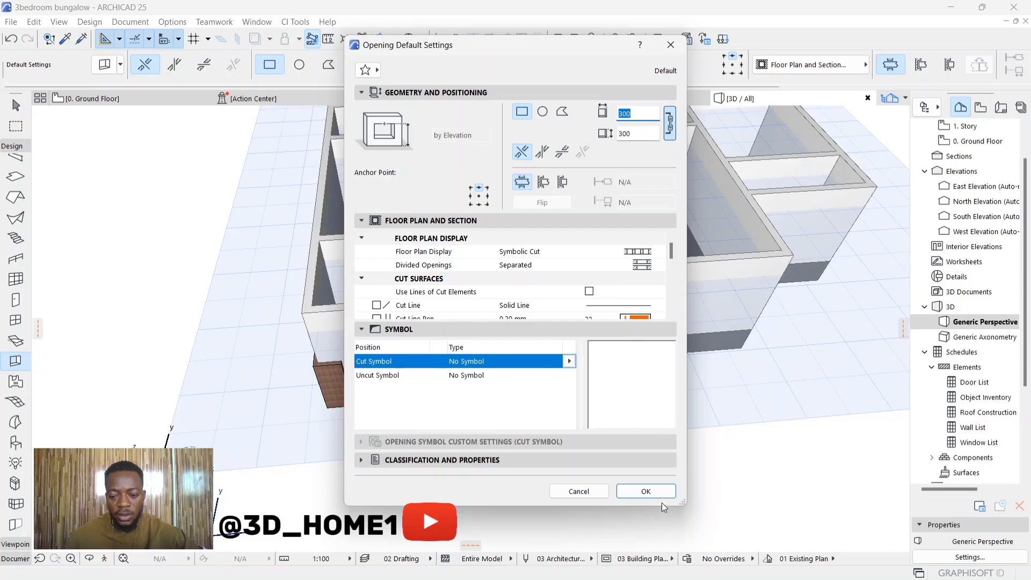
{"action": "left_click", "coordinate": [646, 491]}
{"action": "scroll", "coordinate": [399, 351], "scroll_direction": "up", "scroll_amount": 2}
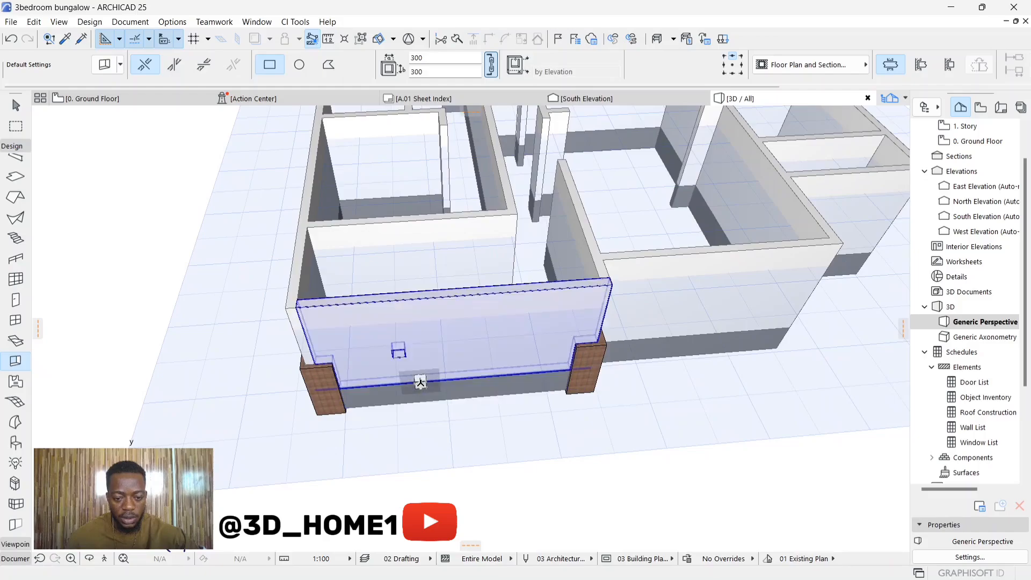
{"action": "key", "text": "Escape"}
Stretch the front wall opening's bottom edge down to the base wall for a height of 1350
{"action": "middle_click_drag", "start_coordinate": [471, 399], "coordinate": [419, 318], "text": "shift"}
{"action": "scroll", "coordinate": [401, 369], "scroll_direction": "up", "scroll_amount": 2}
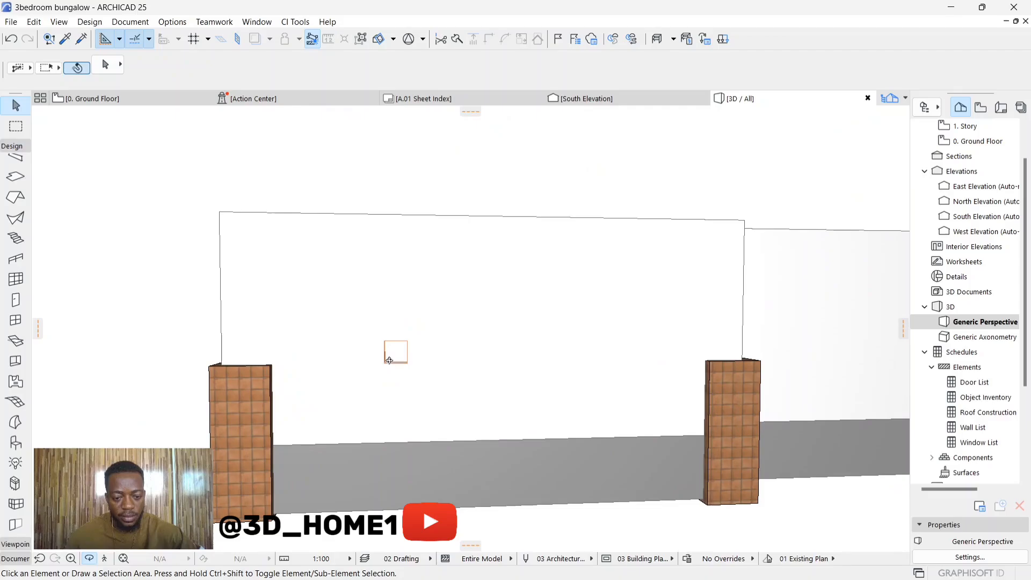
{"action": "middle_click_drag", "start_coordinate": [392, 371], "coordinate": [411, 358], "text": "shift"}
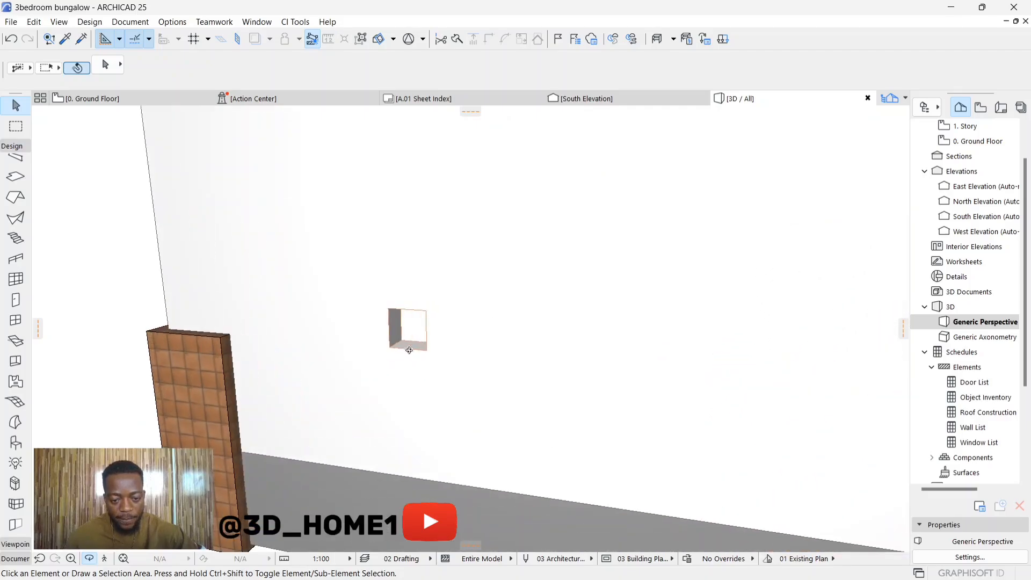
{"action": "left_click", "coordinate": [407, 350]}
{"action": "left_click", "coordinate": [413, 354]}
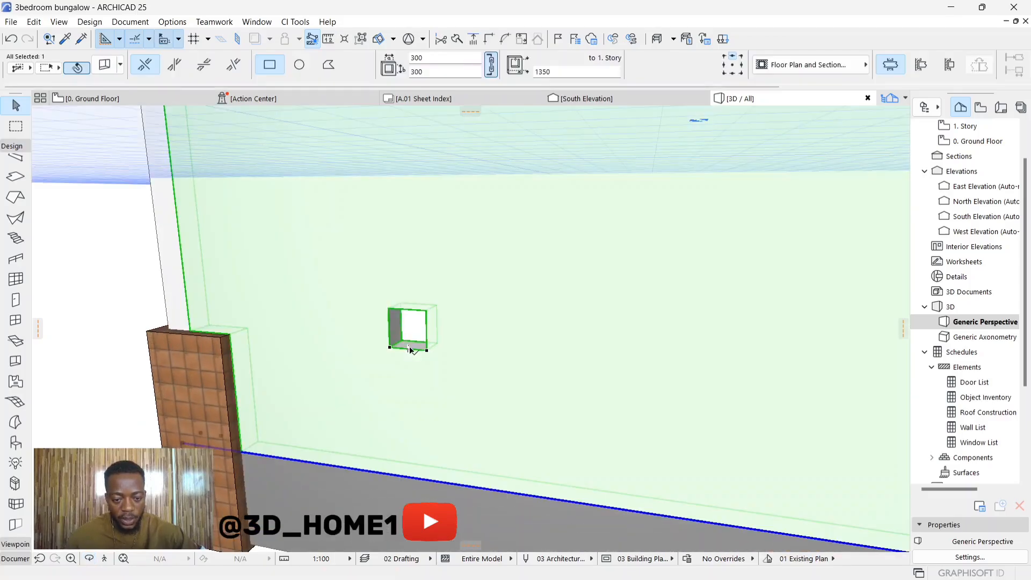
{"action": "left_click", "coordinate": [412, 349]}
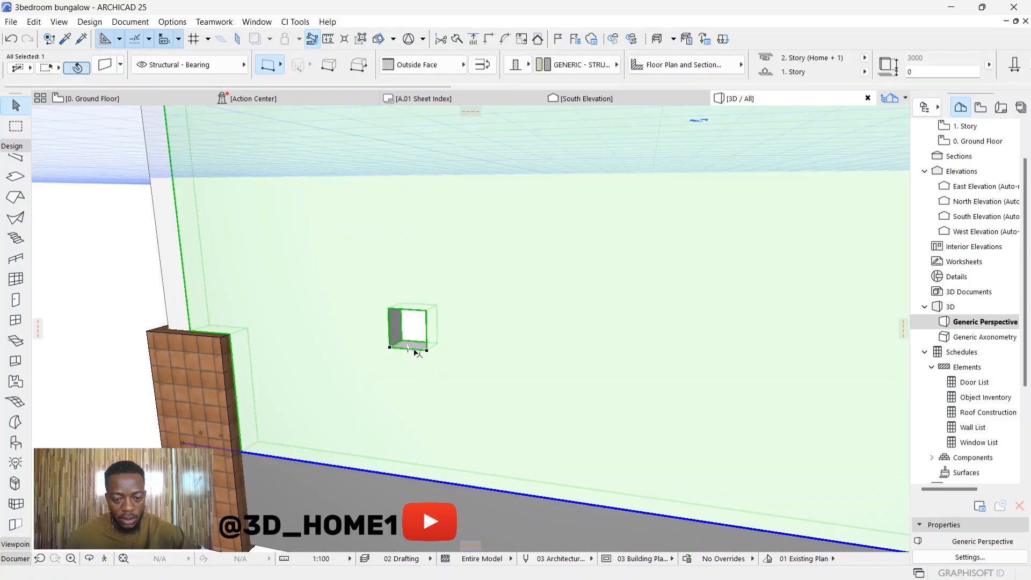
{"action": "left_click", "coordinate": [416, 350]}
{"action": "key", "text": "Escape"}
{"action": "left_click", "coordinate": [402, 334]}
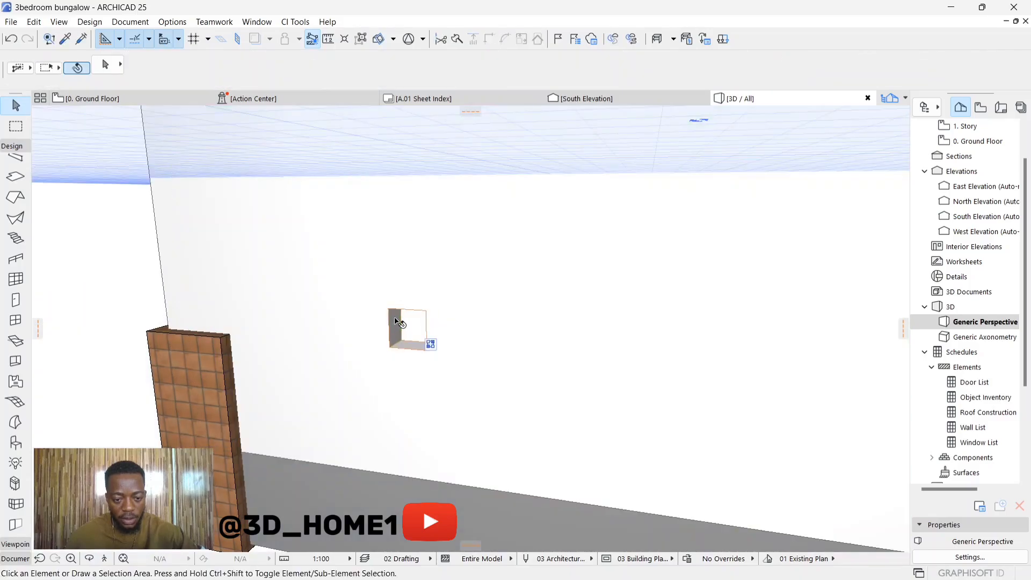
{"action": "left_click", "coordinate": [393, 348]}
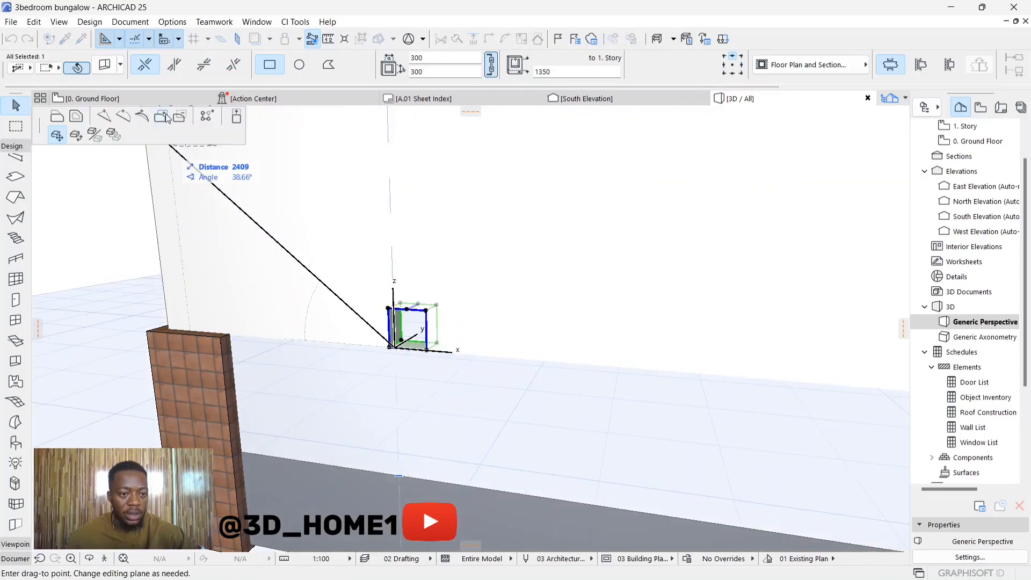
{"action": "left_click", "coordinate": [57, 118]}
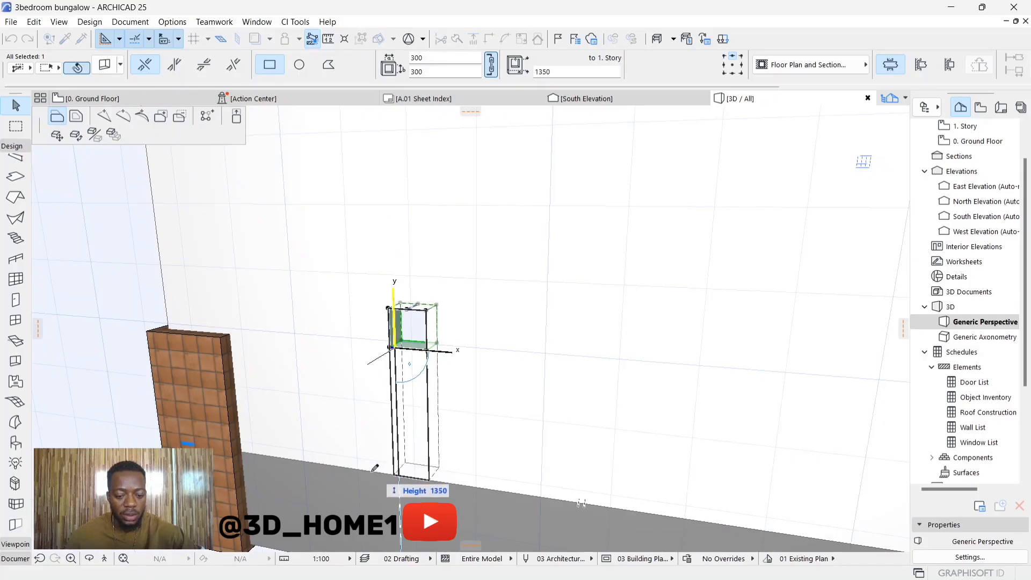
{"action": "left_click", "coordinate": [356, 468]}
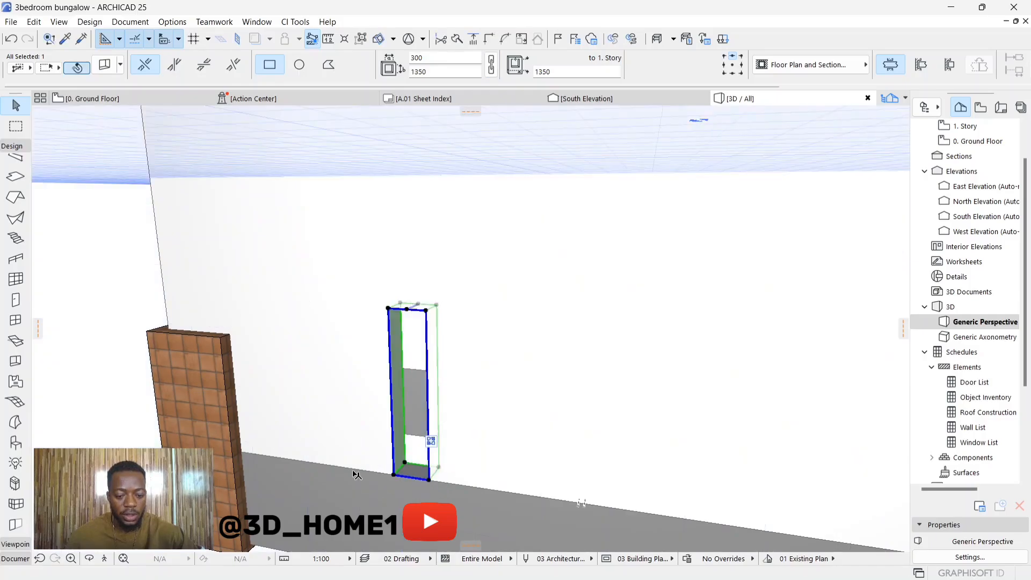
Stretch both sides of the front wall opening outward behind the two tiled columns, to a width of about 6246
{"action": "left_click", "coordinate": [392, 355]}
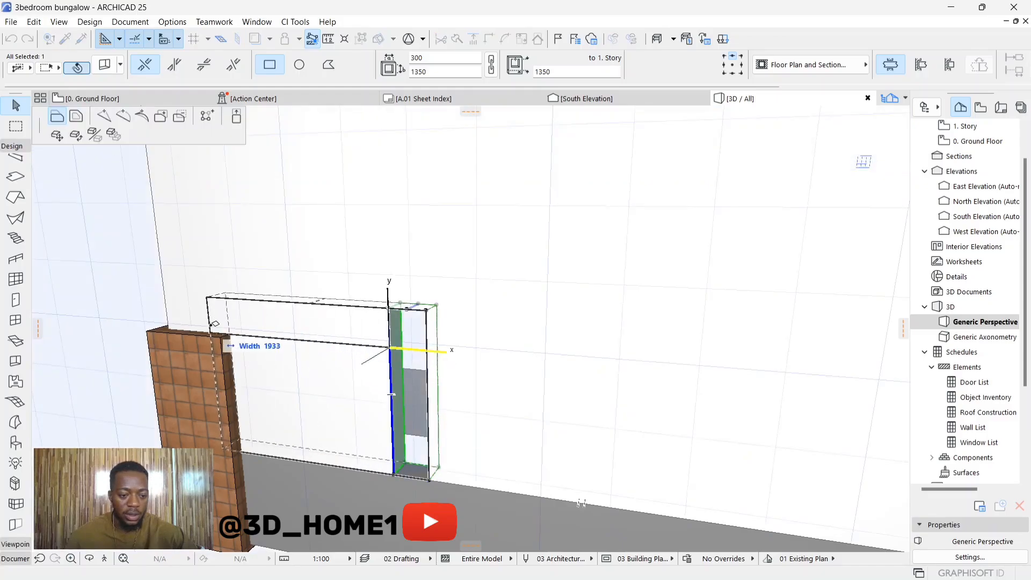
{"action": "left_click", "coordinate": [209, 323]}
{"action": "middle_click_drag", "start_coordinate": [291, 349], "coordinate": [426, 386], "text": "shift"}
{"action": "left_click", "coordinate": [420, 388]}
{"action": "scroll", "coordinate": [434, 368], "scroll_direction": "down", "scroll_amount": 5}
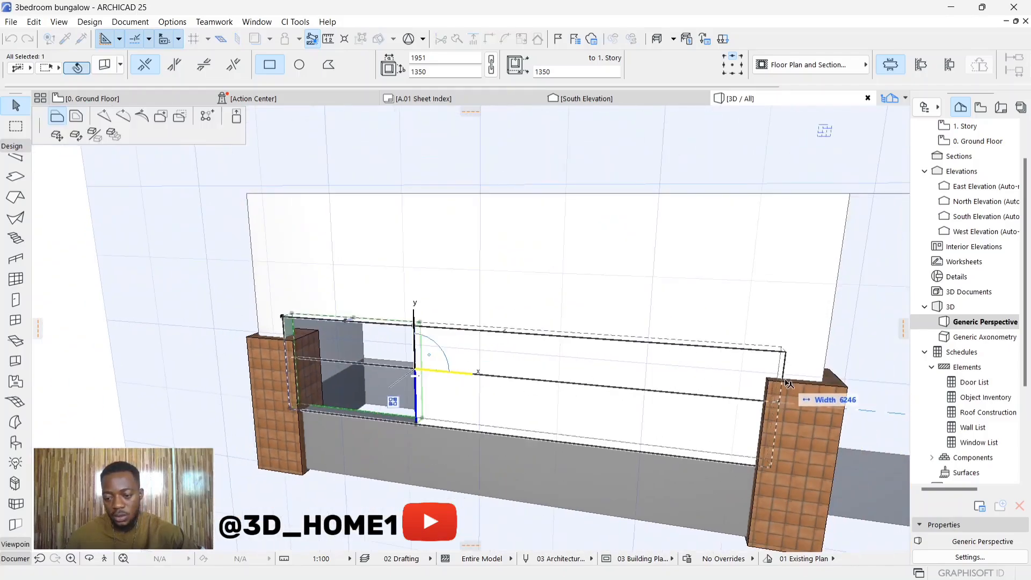
{"action": "left_click", "coordinate": [790, 384]}
{"action": "key", "text": "Escape"}
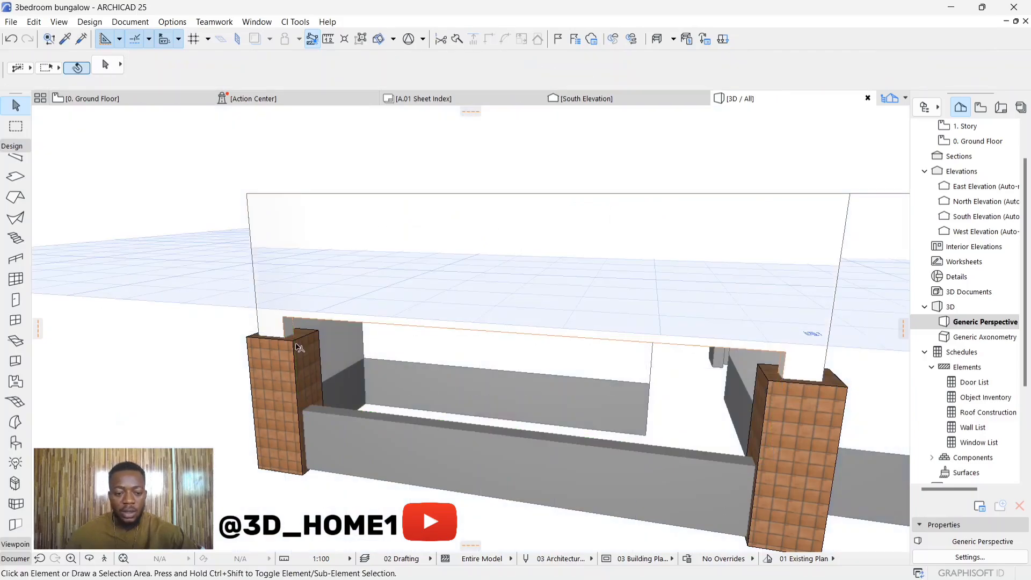
Stretch the top edge of the front wall opening upward in the 3D view
{"action": "scroll", "coordinate": [299, 350], "scroll_direction": "up", "scroll_amount": 2}
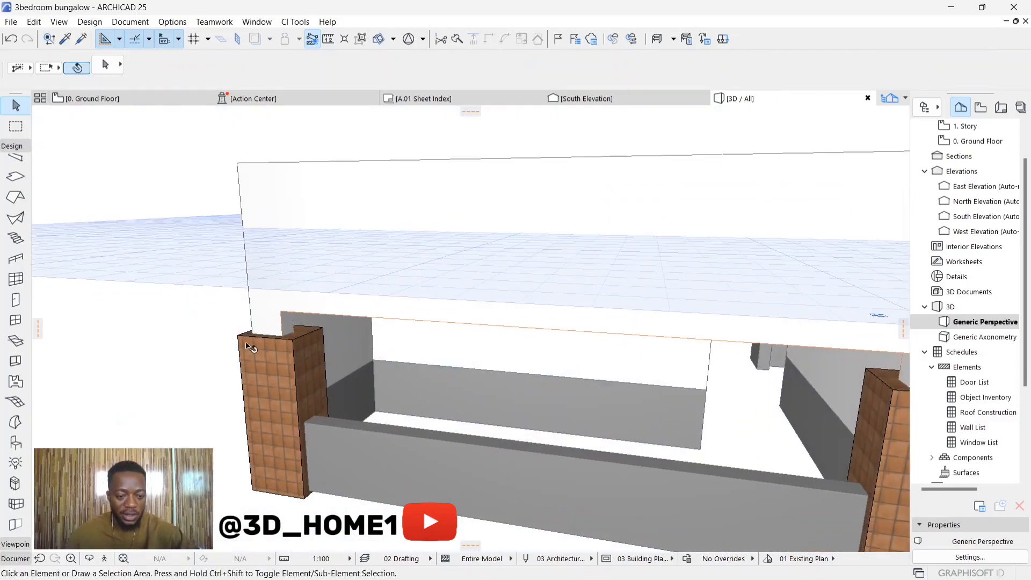
{"action": "scroll", "coordinate": [316, 355], "scroll_direction": "down", "scroll_amount": 1}
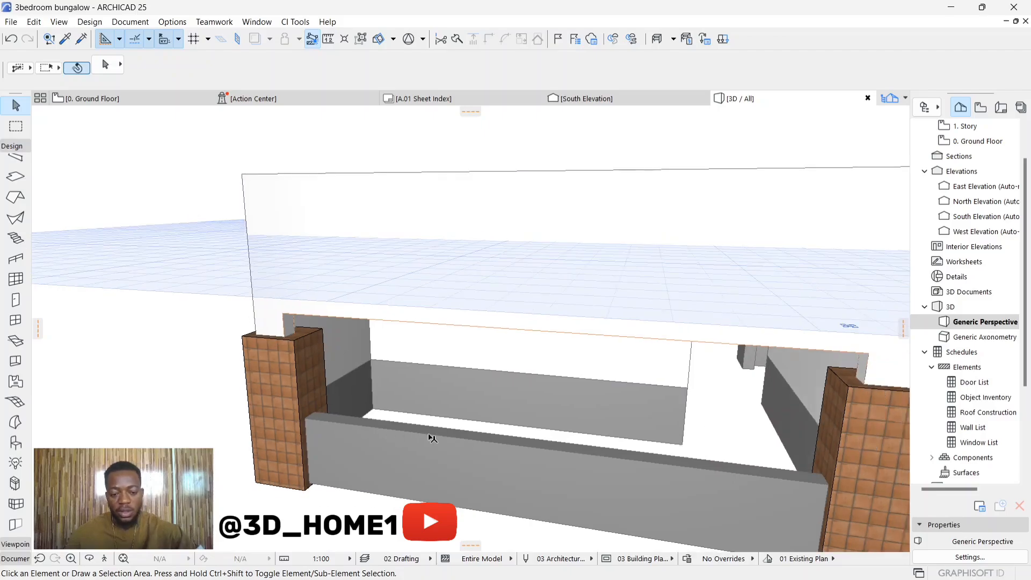
{"action": "middle_click_drag", "start_coordinate": [530, 446], "coordinate": [662, 334], "text": "shift"}
{"action": "left_click", "coordinate": [662, 336]}
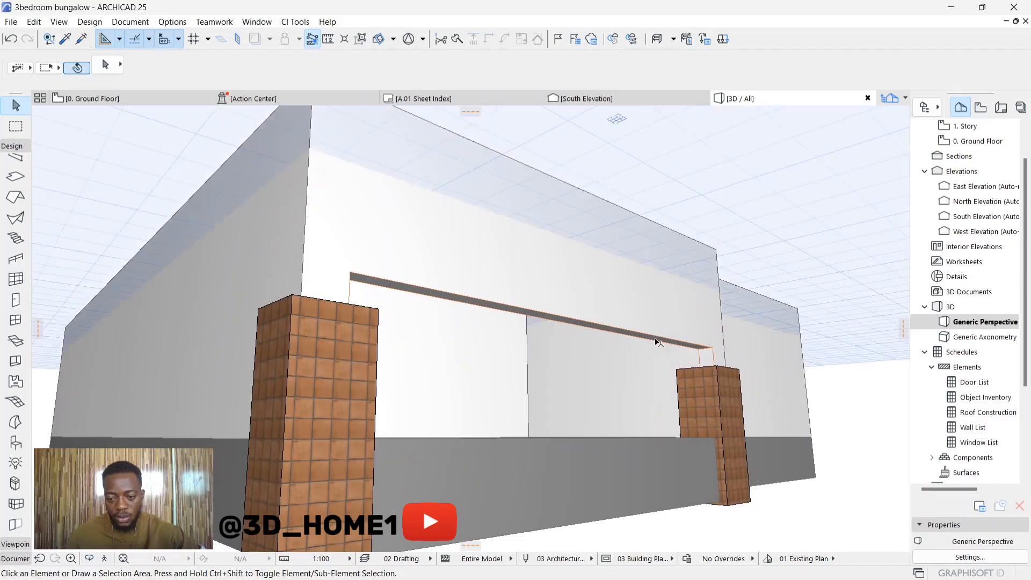
{"action": "left_click_drag", "start_coordinate": [663, 339], "coordinate": [638, 261]}
{"action": "key", "text": "Escape"}
Increase story 1's height to the next story in the Story Settings to raise the upper walls
{"action": "middle_click_drag", "start_coordinate": [545, 313], "coordinate": [361, 369], "text": "shift"}
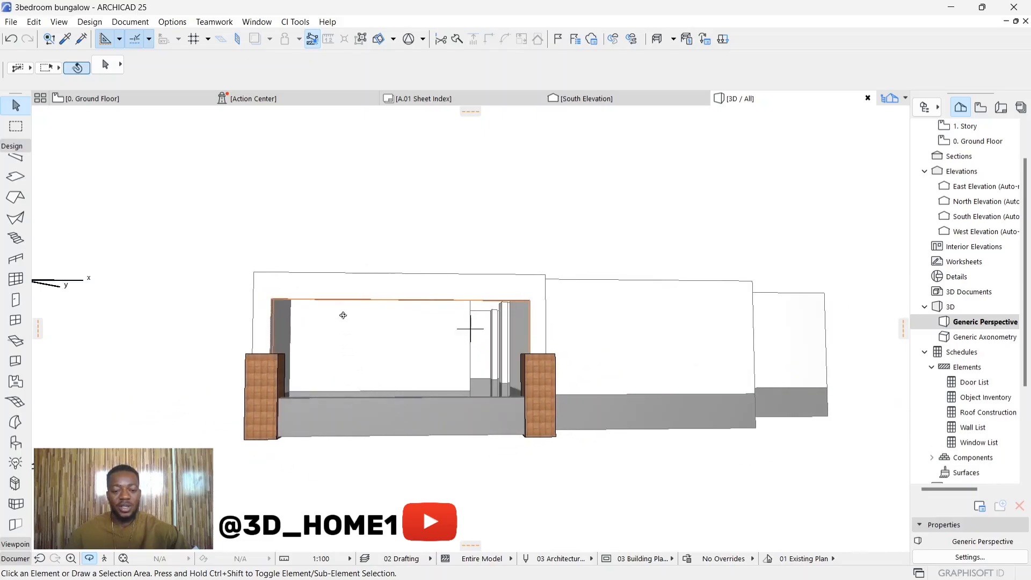
{"action": "middle_click_drag", "start_coordinate": [343, 316], "coordinate": [416, 349], "text": "shift"}
{"action": "scroll", "coordinate": [308, 220], "scroll_direction": "down", "scroll_amount": 2}
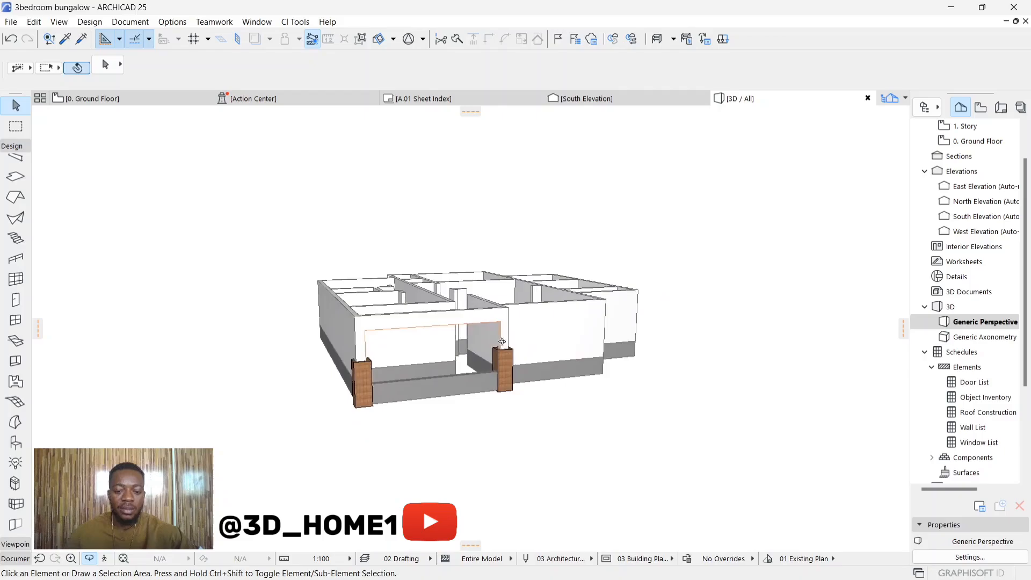
{"action": "middle_click_drag", "start_coordinate": [501, 341], "coordinate": [425, 358], "text": "shift"}
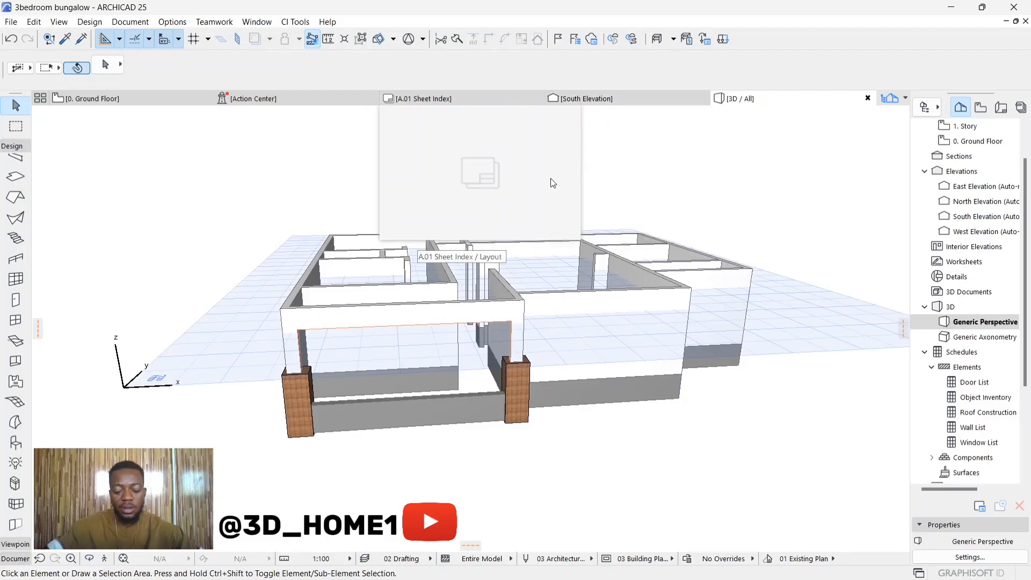
{"action": "key", "text": "ctrl+7"}
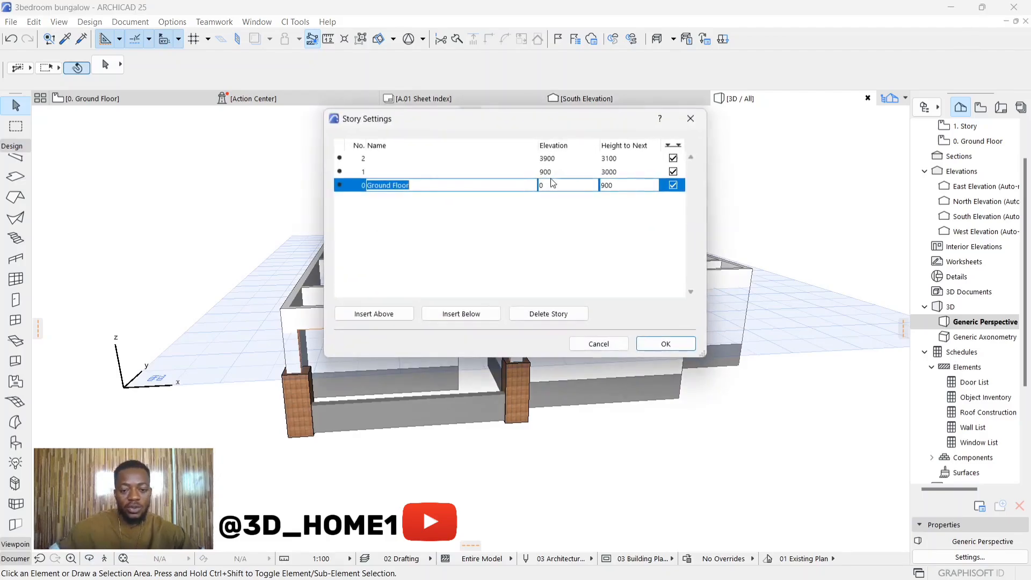
{"action": "left_click", "coordinate": [613, 172]}
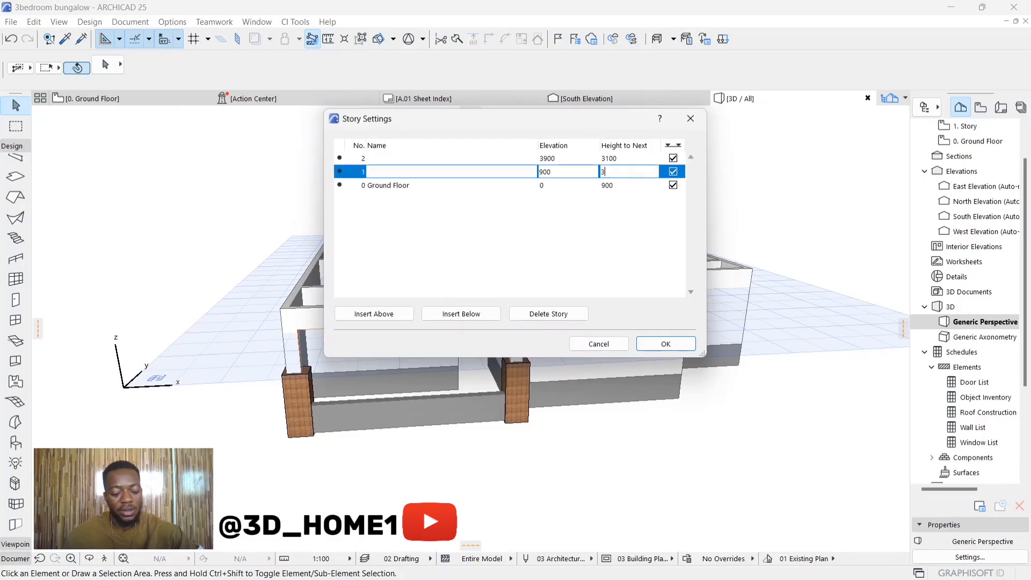
{"action": "left_click", "coordinate": [666, 344]}
{"action": "left_click", "coordinate": [512, 473]}
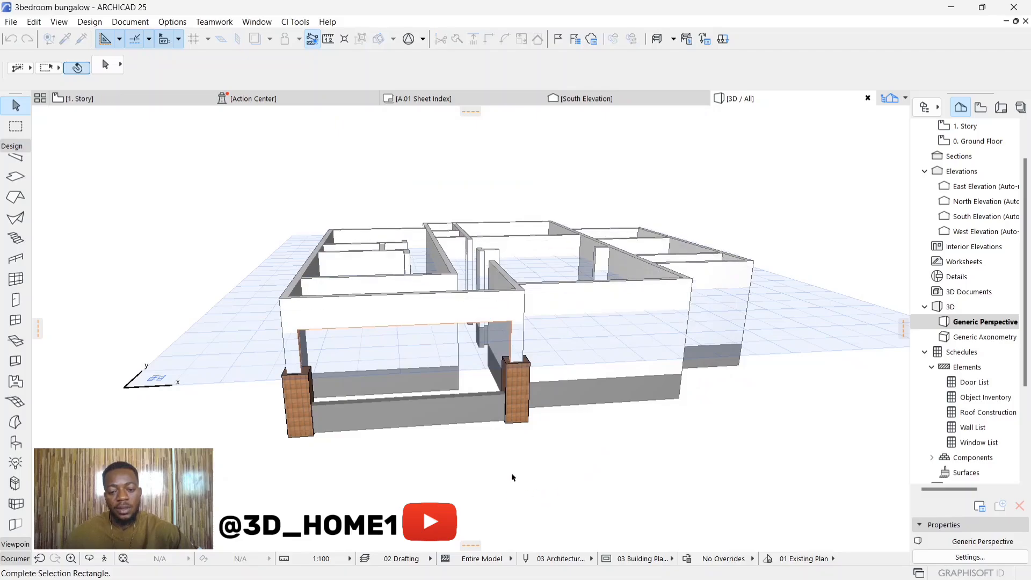
{"action": "left_click", "coordinate": [524, 476]}
{"action": "left_click", "coordinate": [525, 478]}
Examine the raised walls from above in 3D and open the Story 1 floor plan at the front room
{"action": "middle_click_drag", "start_coordinate": [559, 485], "coordinate": [488, 511], "text": "shift"}
{"action": "scroll", "coordinate": [410, 459], "scroll_direction": "up", "scroll_amount": 10}
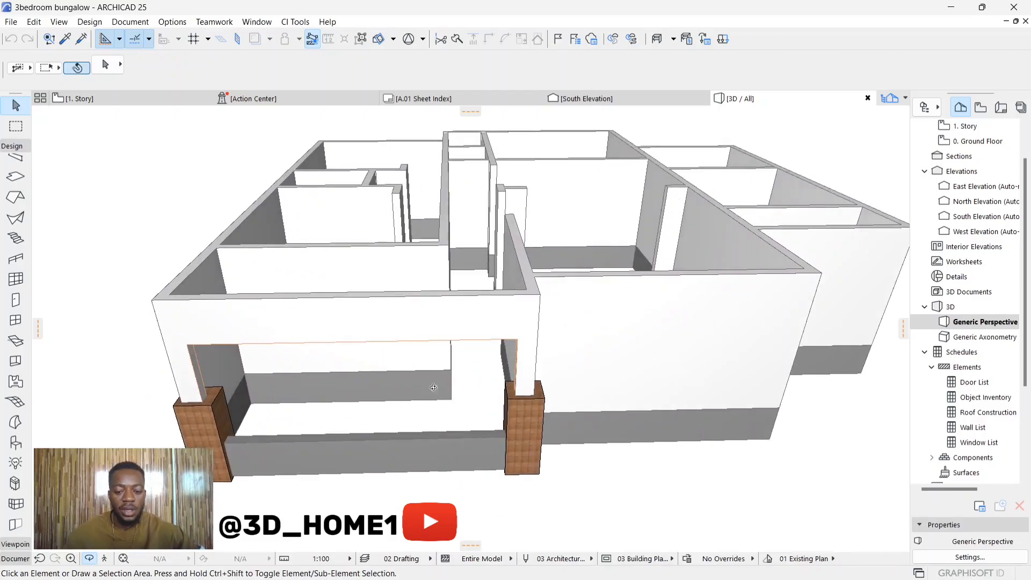
{"action": "middle_click_drag", "start_coordinate": [390, 354], "coordinate": [533, 94], "text": "shift"}
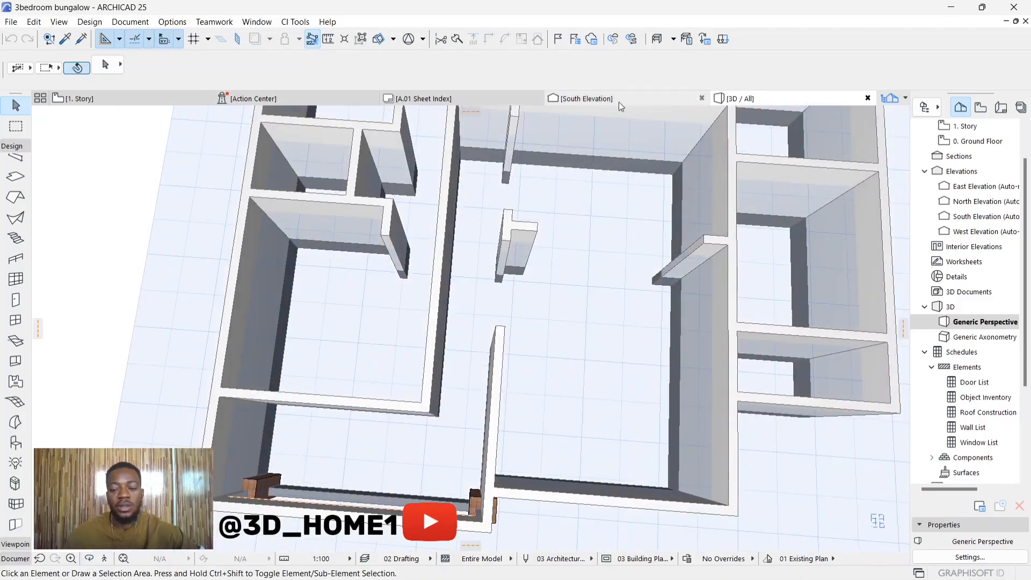
{"action": "left_click", "coordinate": [169, 97]}
{"action": "scroll", "coordinate": [460, 259], "scroll_direction": "up", "scroll_amount": 2}
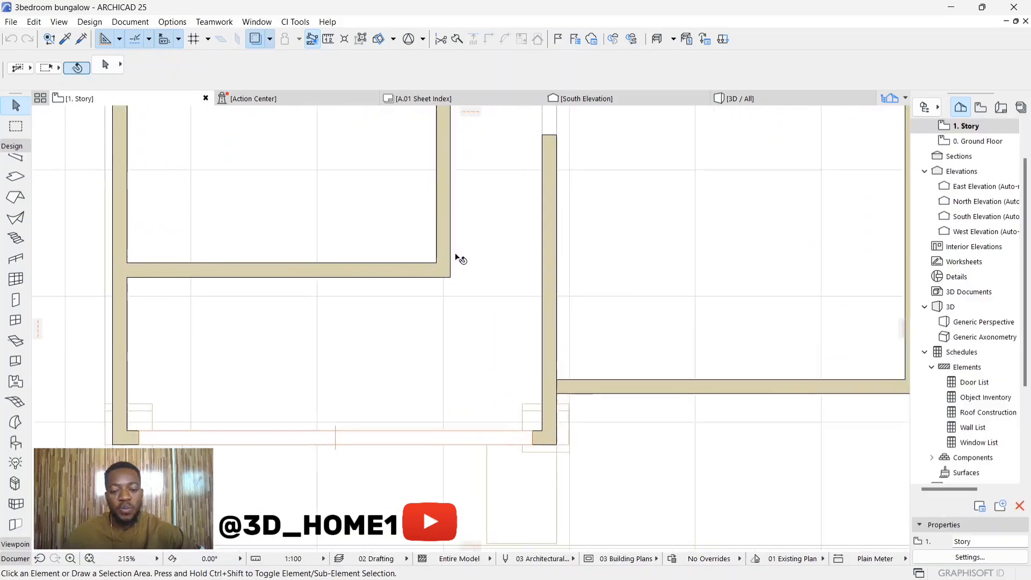
Extend the Story 1 wall behind the front room across the gap to meet the facing wall, to a length of about 6814
{"action": "scroll", "coordinate": [458, 257], "scroll_direction": "up", "scroll_amount": 2}
{"action": "left_click", "coordinate": [408, 280]}
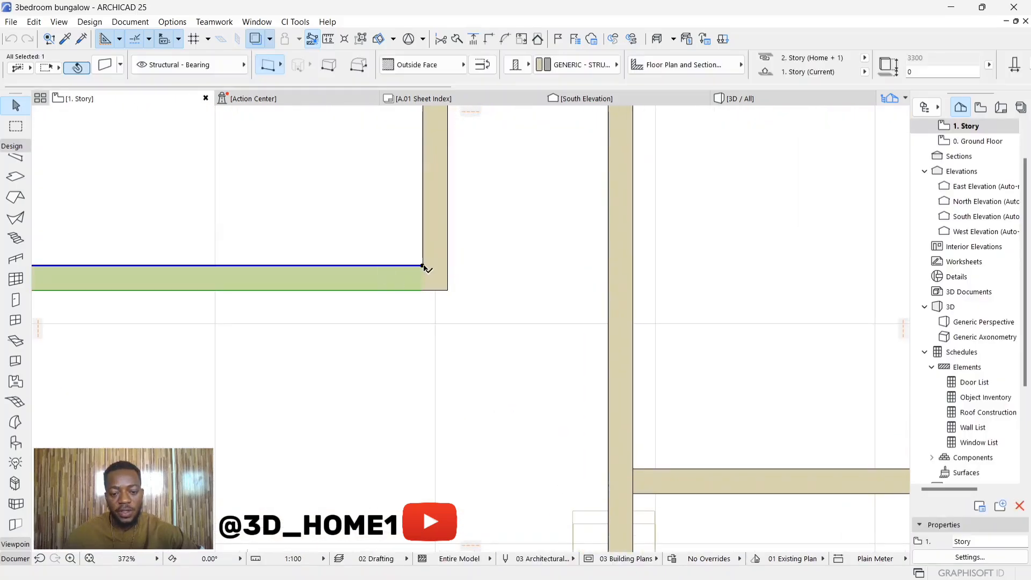
{"action": "left_click", "coordinate": [423, 265]}
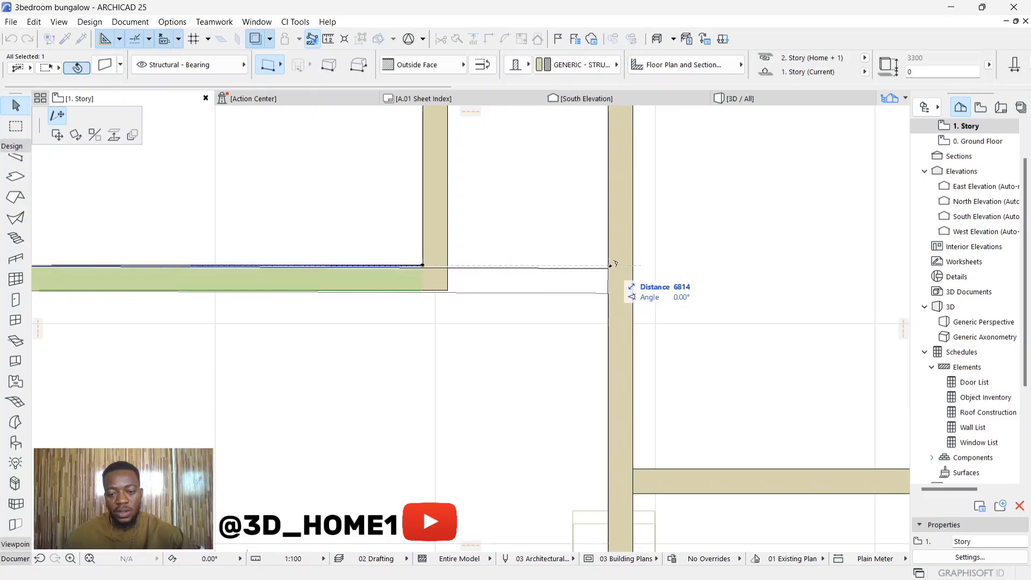
{"action": "left_click", "coordinate": [610, 266]}
{"action": "left_click", "coordinate": [506, 327]}
{"action": "scroll", "coordinate": [377, 314], "scroll_direction": "down", "scroll_amount": 4}
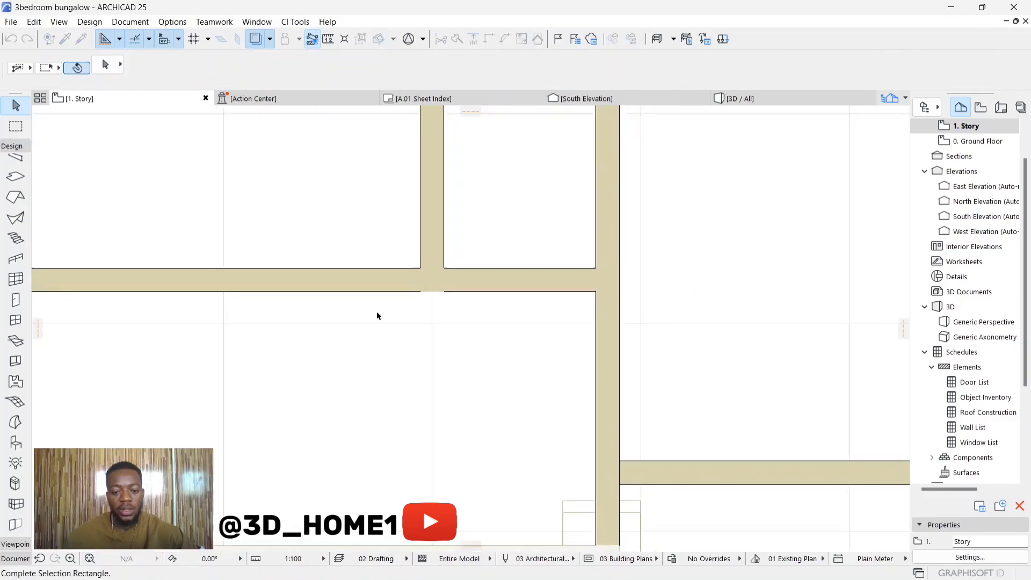
{"action": "left_click", "coordinate": [377, 314]}
{"action": "scroll", "coordinate": [398, 352], "scroll_direction": "down", "scroll_amount": 3}
{"action": "scroll", "coordinate": [249, 377], "scroll_direction": "up", "scroll_amount": 3}
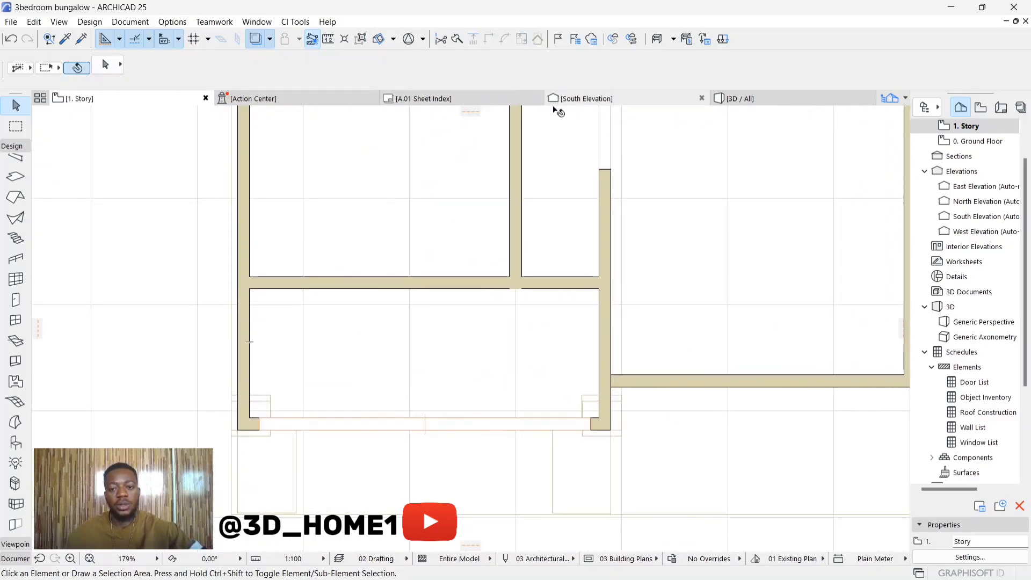
Place a 300 by 300 rectangular opening in the side wall beside the front tiled column in the 3D view
{"action": "left_click", "coordinate": [742, 99]}
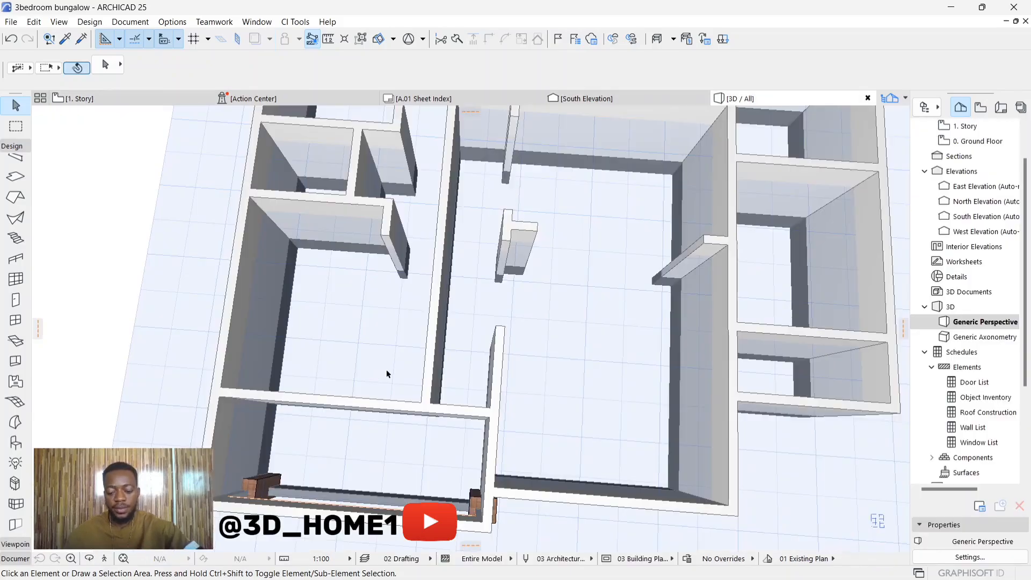
{"action": "middle_click_drag", "start_coordinate": [387, 373], "coordinate": [387, 239], "text": "shift"}
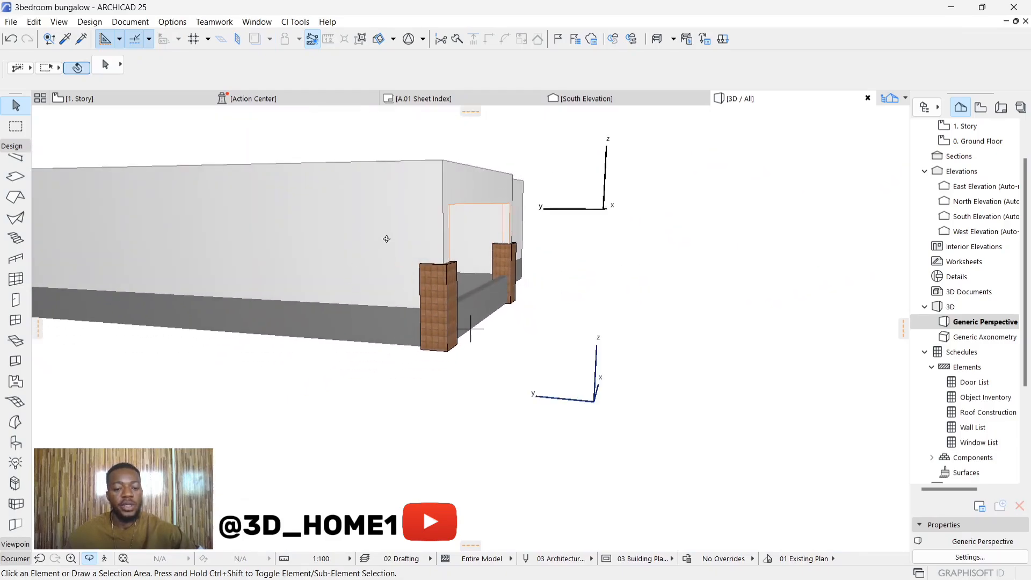
{"action": "left_click", "coordinate": [15, 362]}
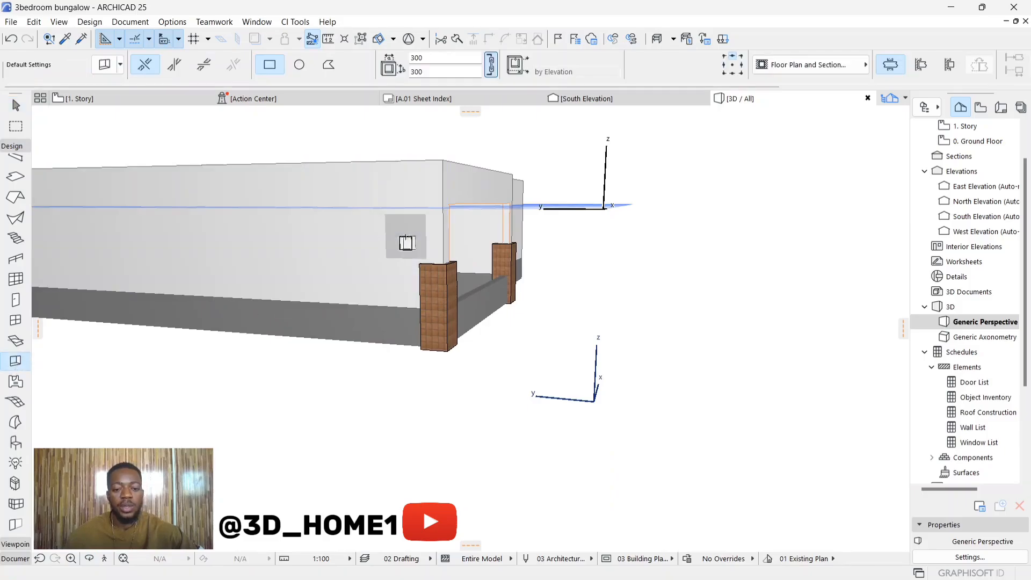
{"action": "left_click", "coordinate": [406, 237]}
{"action": "key", "text": "Escape"}
{"action": "scroll", "coordinate": [404, 255], "scroll_direction": "up", "scroll_amount": 1}
{"action": "left_click", "coordinate": [404, 240]}
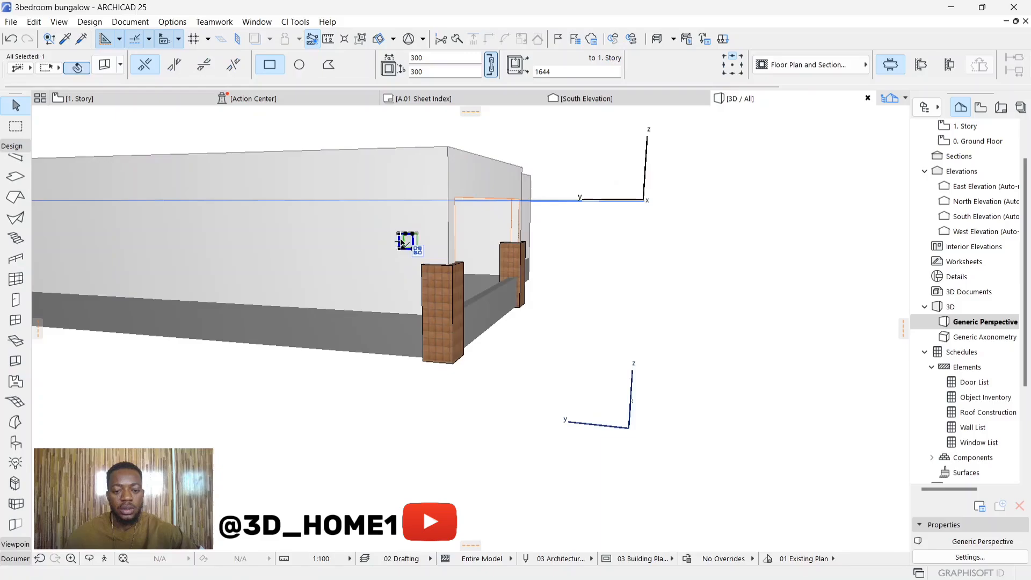
{"action": "scroll", "coordinate": [402, 240], "scroll_direction": "up", "scroll_amount": 4}
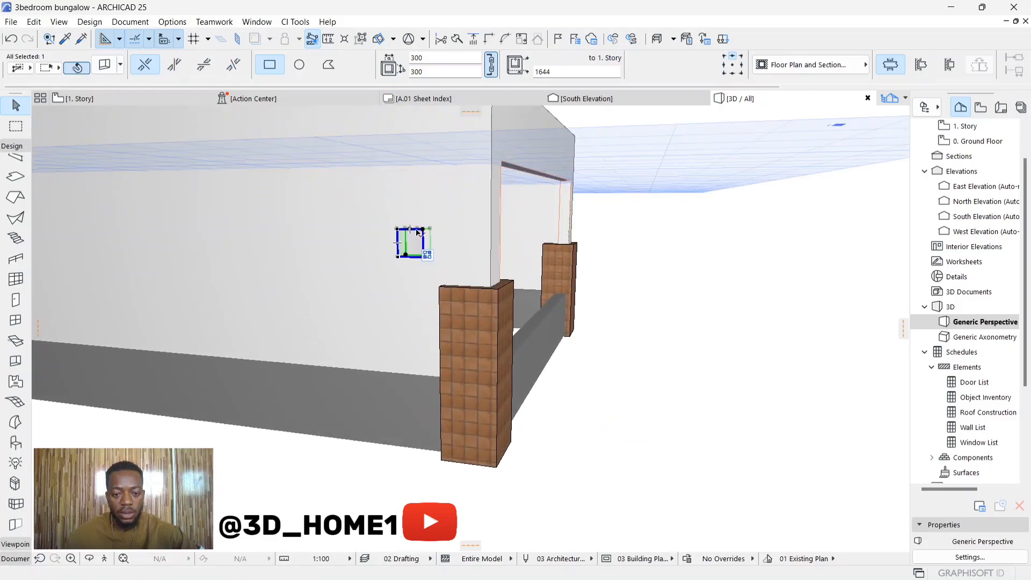
{"action": "left_click", "coordinate": [418, 230]}
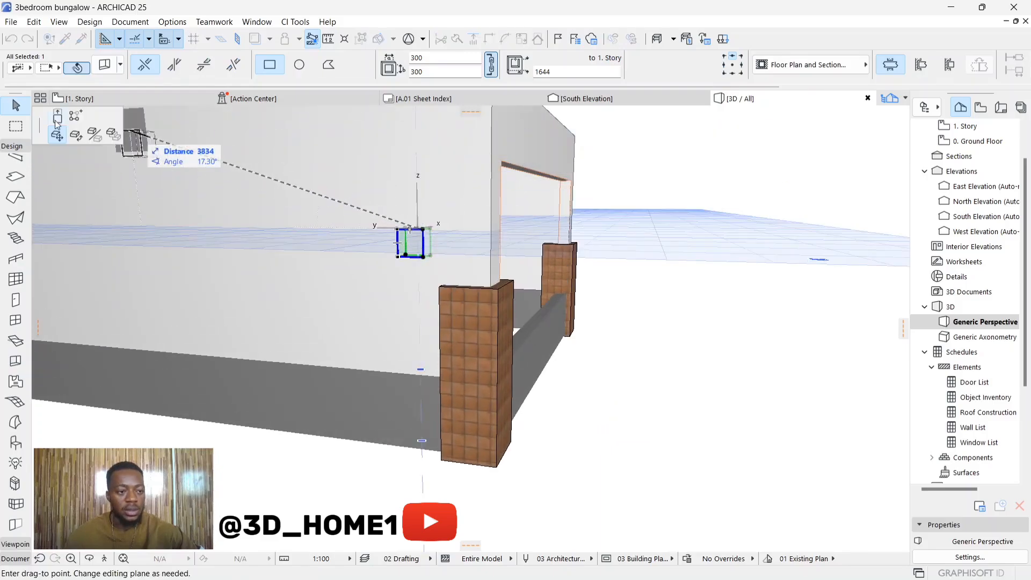
{"action": "left_click", "coordinate": [58, 117]}
{"action": "key", "text": "Escape"}
{"action": "key", "text": "Escape"}
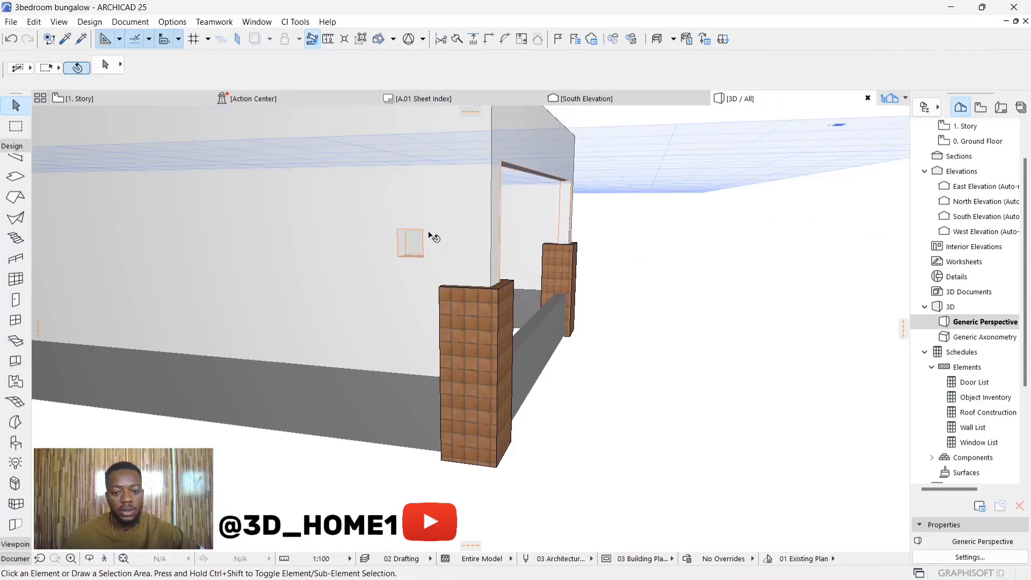
Stretch the side wall opening's top edge up to the level of the front opening's top edge
{"action": "scroll", "coordinate": [417, 261], "scroll_direction": "up", "scroll_amount": 4}
{"action": "left_click", "coordinate": [419, 259]}
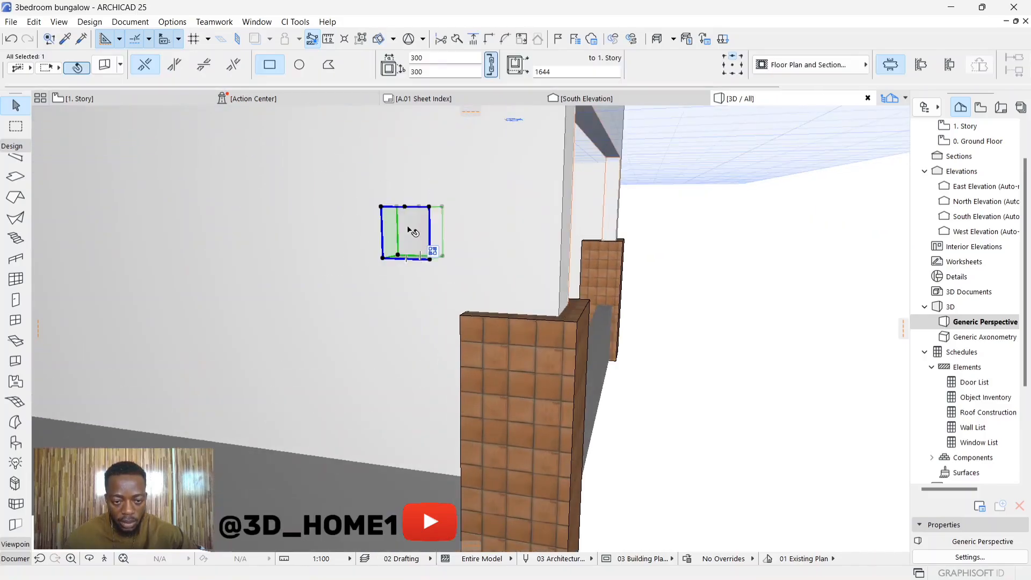
{"action": "left_click", "coordinate": [391, 210]}
{"action": "scroll", "coordinate": [407, 207], "scroll_direction": "down", "scroll_amount": 1}
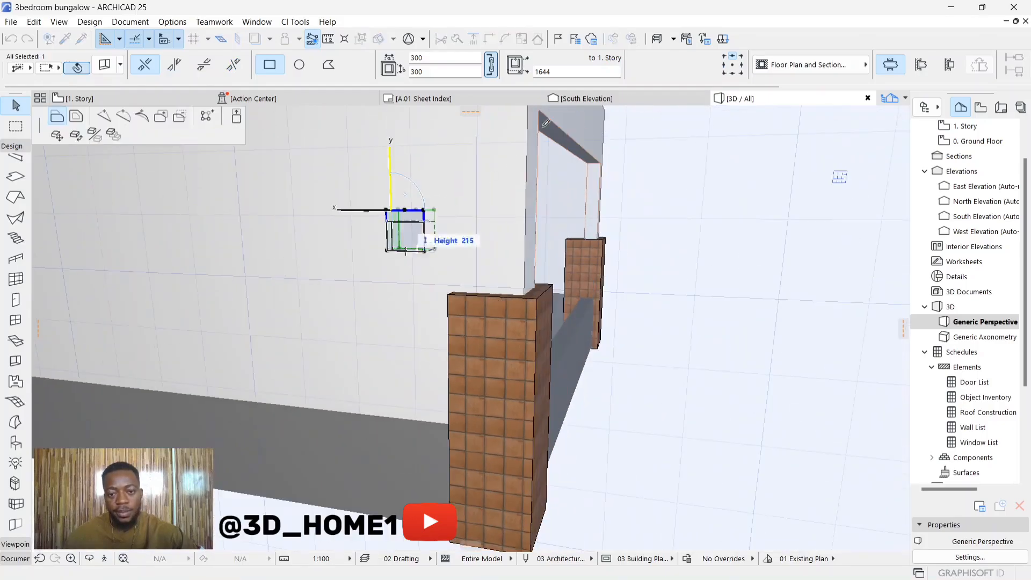
{"action": "left_click", "coordinate": [541, 115]}
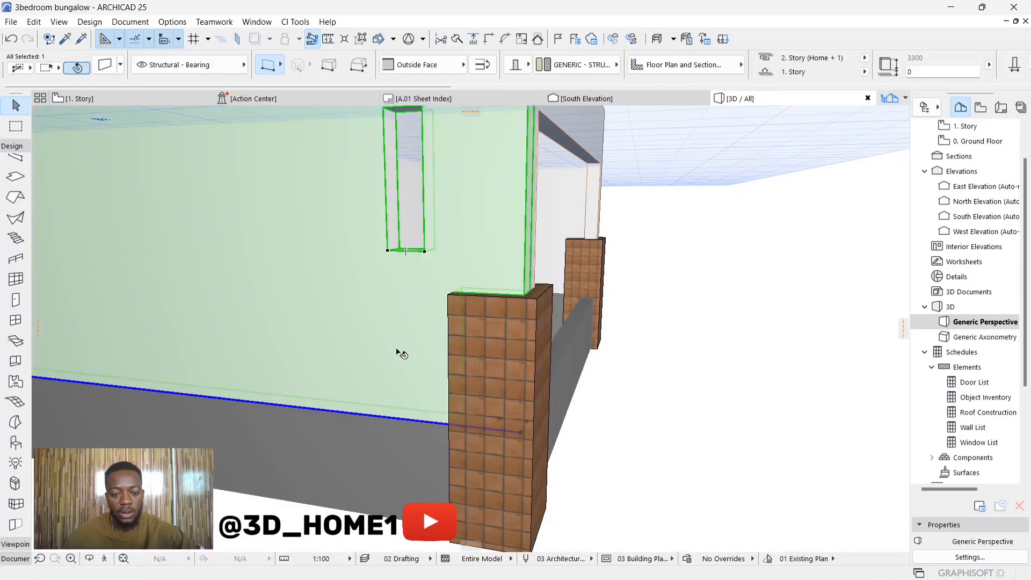
Stretch the side wall opening's bottom edge down to the base of the upper wall, making the opening 2367 high
{"action": "left_click", "coordinate": [420, 252]}
{"action": "left_click", "coordinate": [382, 412]}
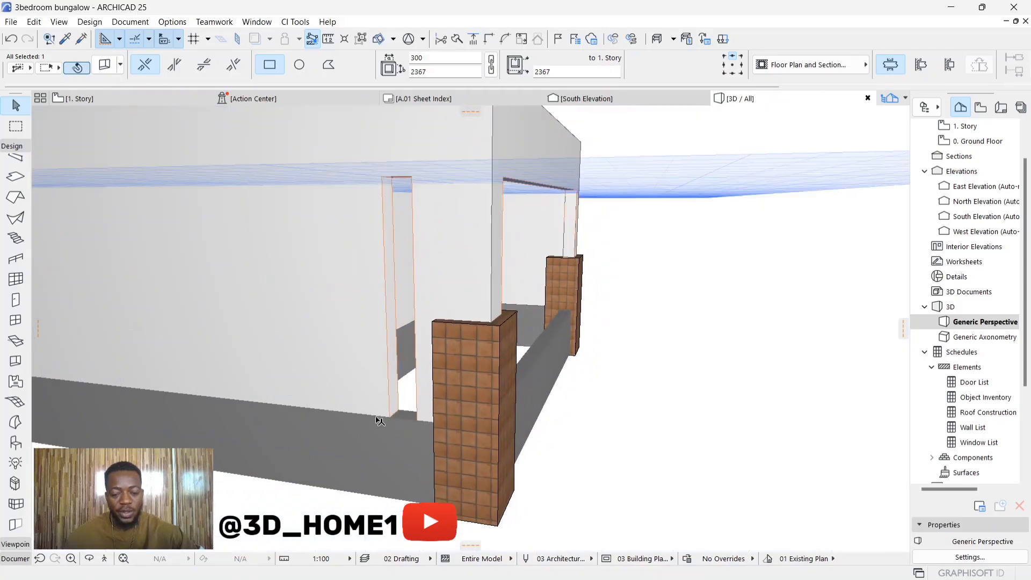
{"action": "mouse_move", "coordinate": [421, 284]}
{"action": "middle_mouse_down", "text": "shift"}
{"action": "mouse_move", "coordinate": [466, 308]}
{"action": "mouse_move", "coordinate": [435, 285]}
{"action": "middle_mouse_up", "text": "shift"}
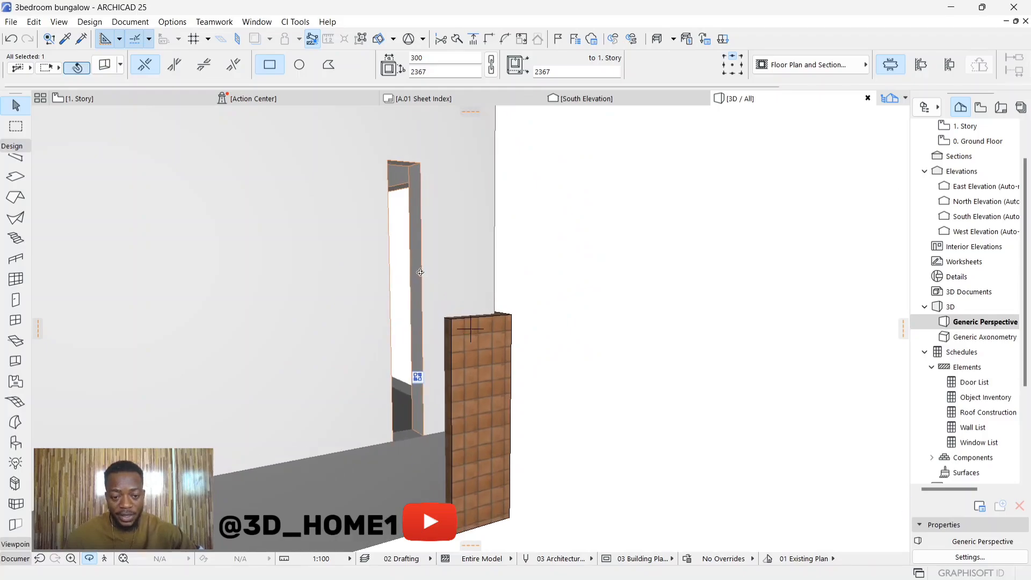
Widen the narrow opening beside the porch's corner column to about 2287 mm by stretching both of its vertical edges outward
{"action": "left_click", "coordinate": [422, 255]}
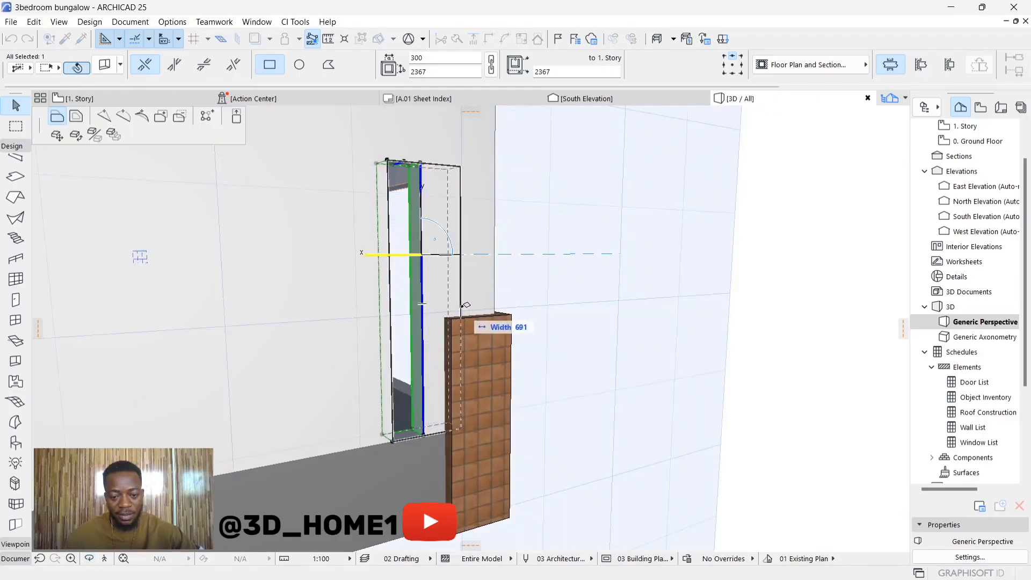
{"action": "left_click", "coordinate": [462, 307]}
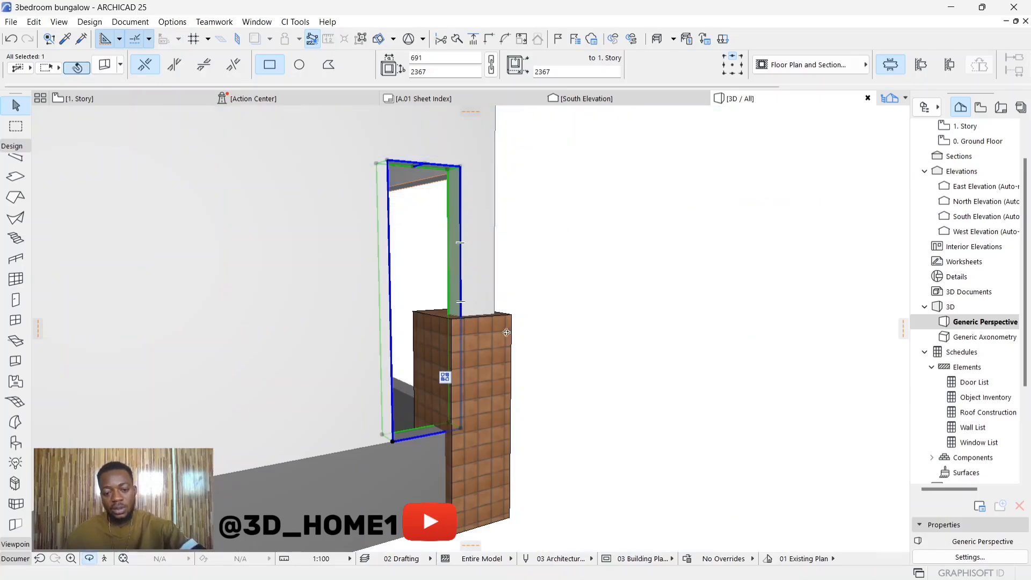
{"action": "middle_click_drag", "start_coordinate": [506, 332], "coordinate": [269, 368], "text": "shift"}
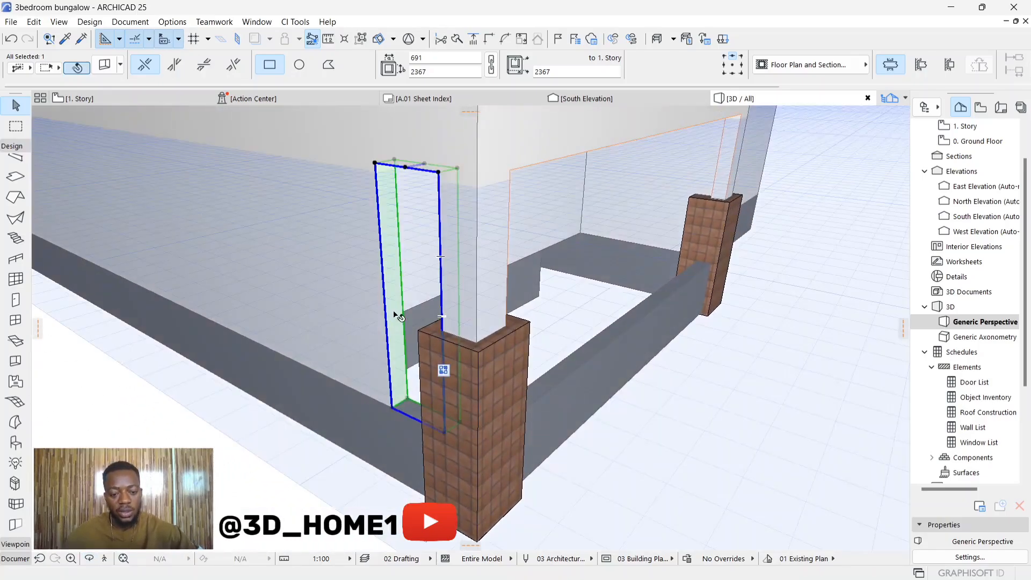
{"action": "left_click", "coordinate": [388, 327]}
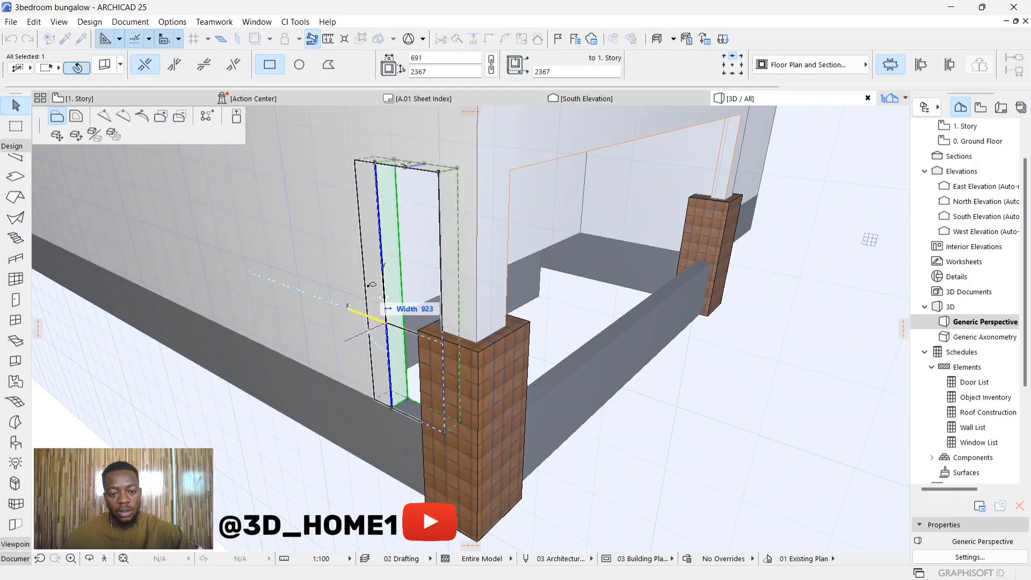
{"action": "scroll", "coordinate": [369, 326], "scroll_direction": "down", "scroll_amount": 6}
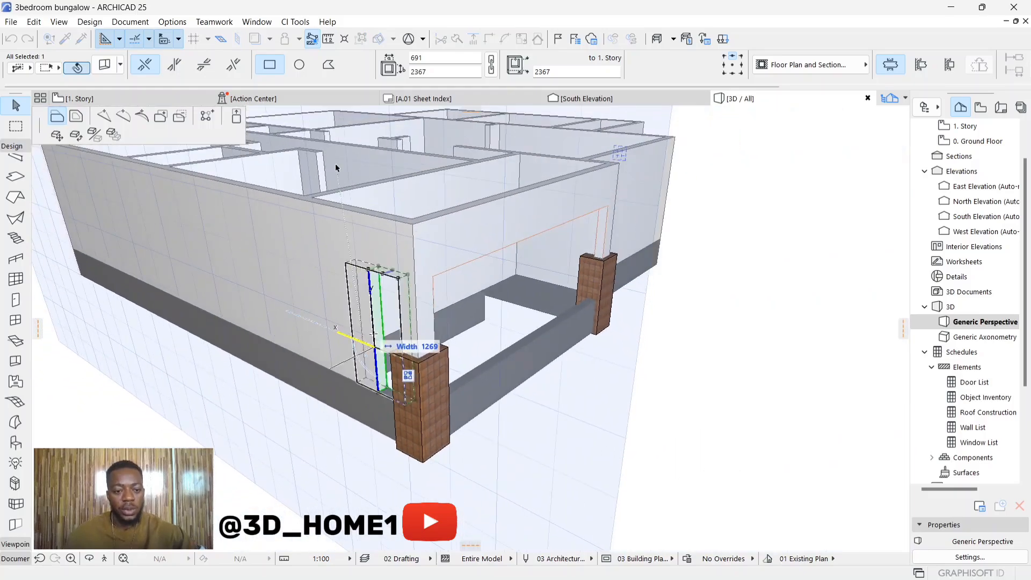
{"action": "left_click", "coordinate": [312, 199]}
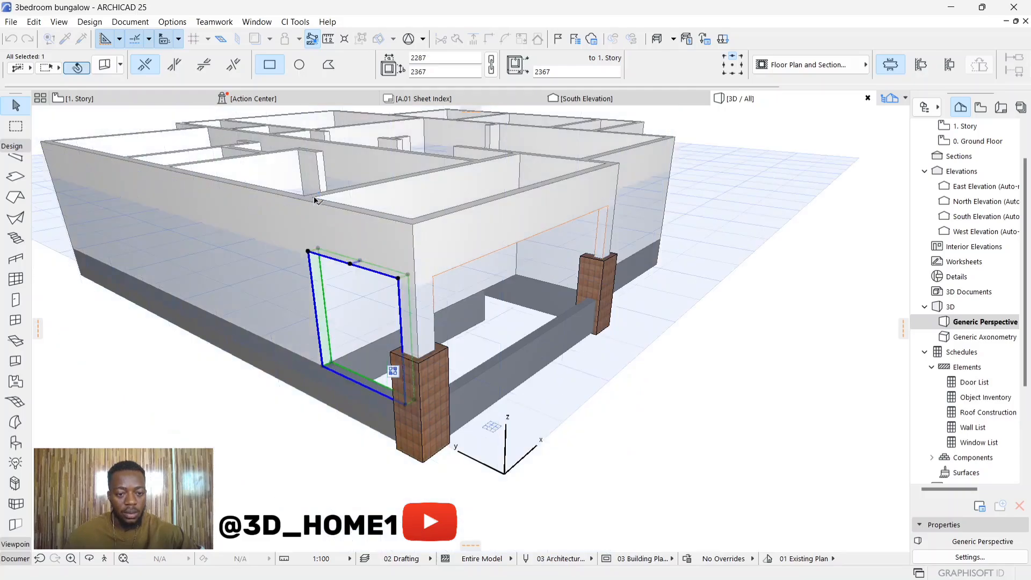
{"action": "key", "text": "Escape"}
Place a 10 mm thick rectangular slab, about 6500 by 2729 mm, over the porch floor between the two tiled column bases
{"action": "middle_click_drag", "start_coordinate": [465, 435], "coordinate": [442, 345], "text": "shift"}
{"action": "scroll", "coordinate": [408, 318], "scroll_direction": "up", "scroll_amount": 6}
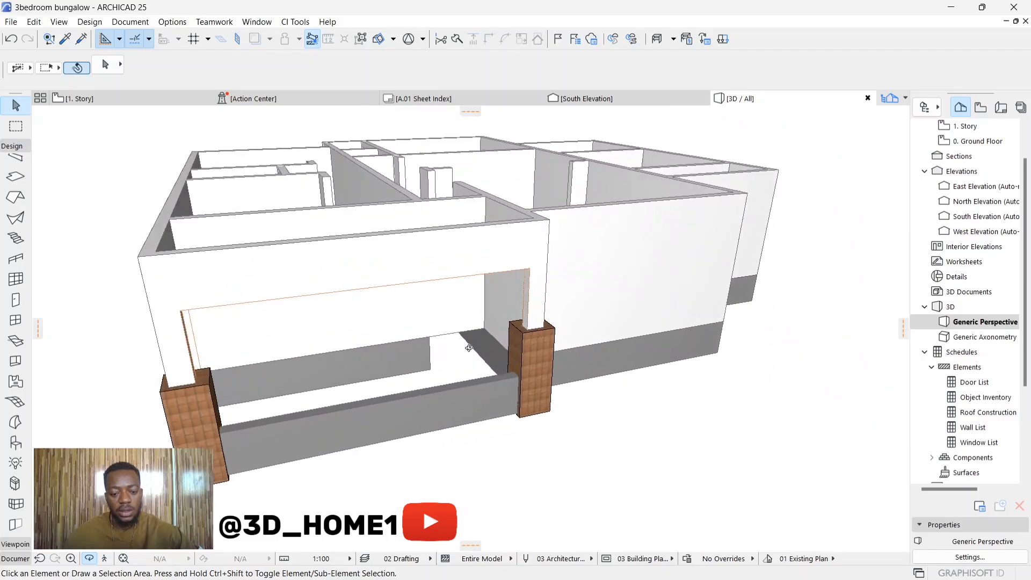
{"action": "scroll", "coordinate": [421, 377], "scroll_direction": "up", "scroll_amount": 5}
{"action": "scroll", "coordinate": [418, 368], "scroll_direction": "down", "scroll_amount": 2}
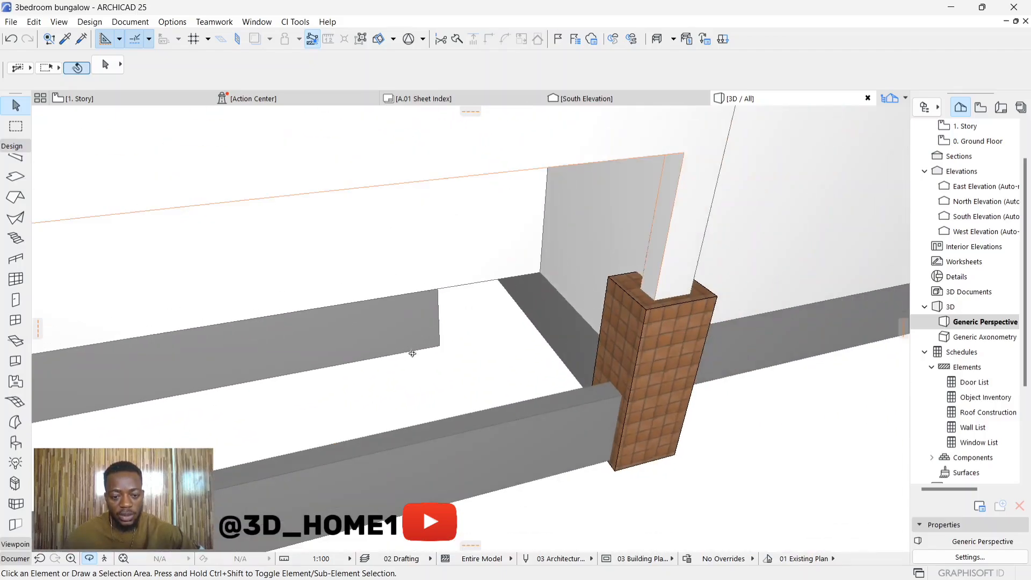
{"action": "scroll", "coordinate": [488, 318], "scroll_direction": "down", "scroll_amount": 4}
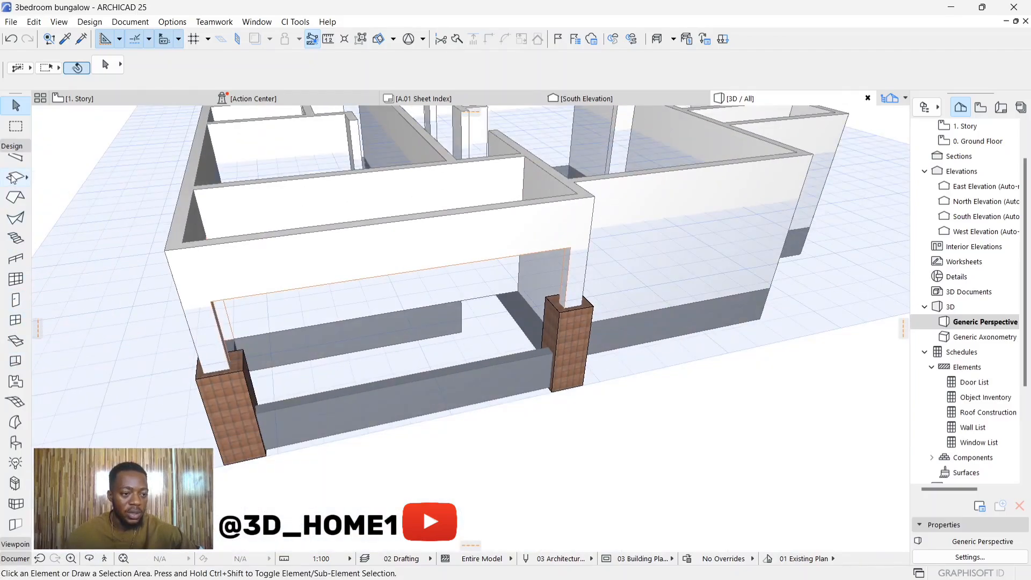
{"action": "left_click", "coordinate": [14, 178]}
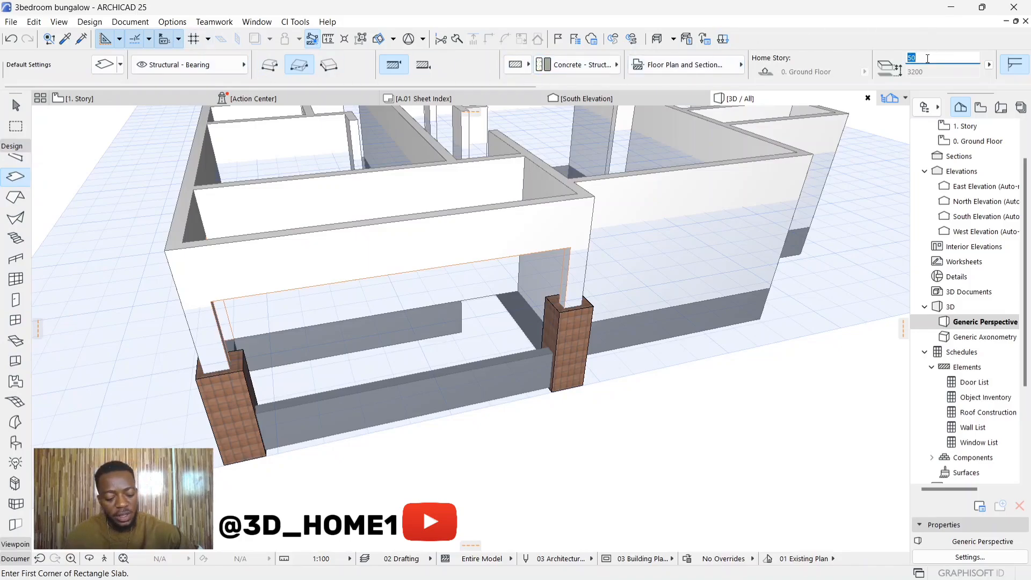
{"action": "scroll", "coordinate": [206, 344], "scroll_direction": "up", "scroll_amount": 5}
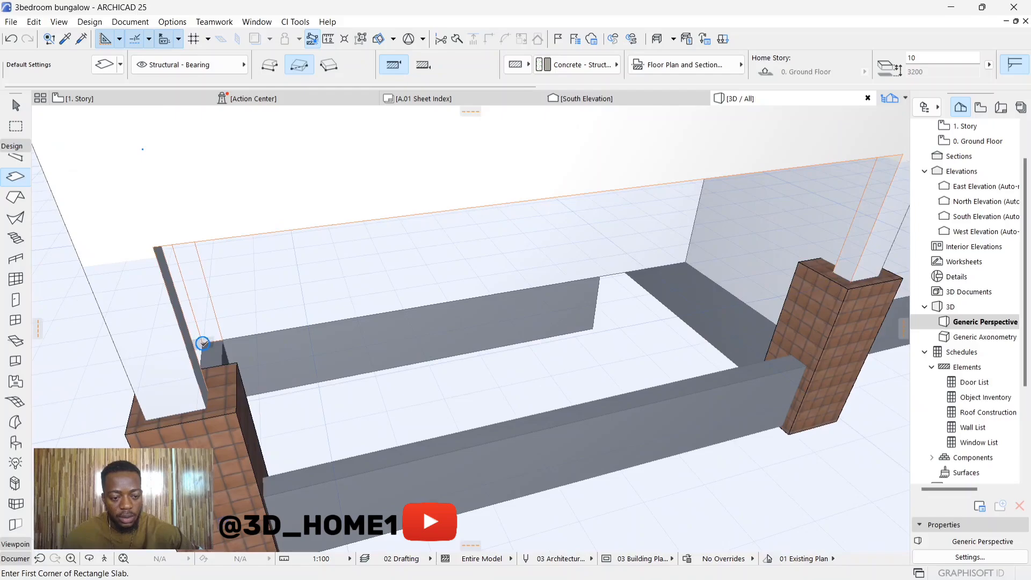
{"action": "left_click", "coordinate": [203, 344]}
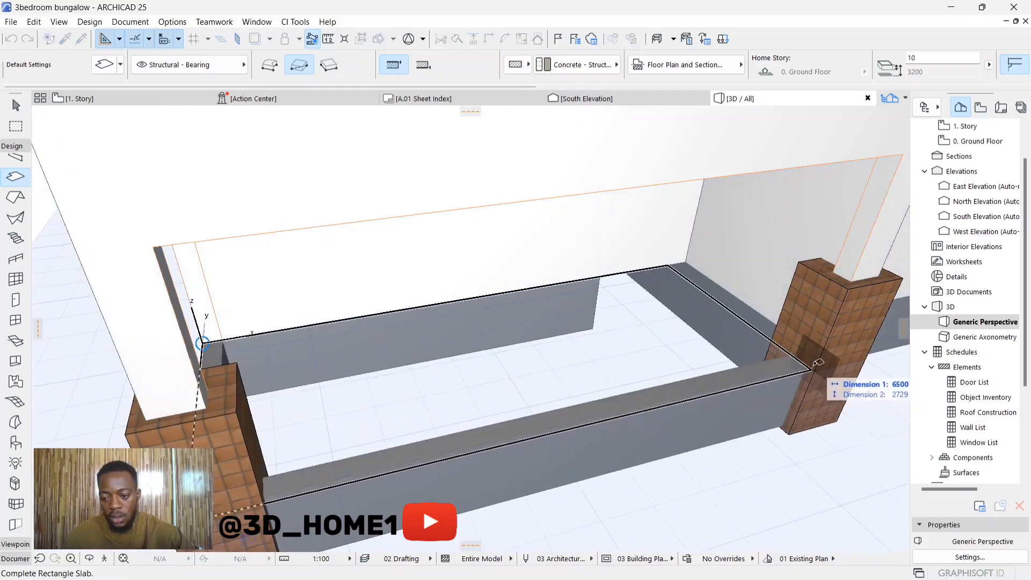
{"action": "left_click", "coordinate": [818, 363]}
{"action": "scroll", "coordinate": [302, 405], "scroll_direction": "down", "scroll_amount": 3}
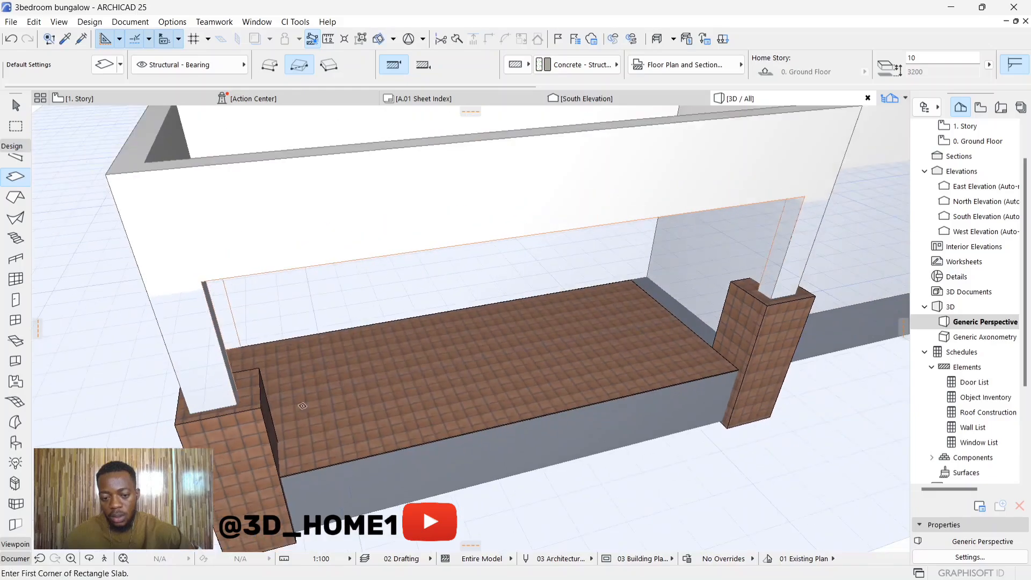
{"action": "scroll", "coordinate": [302, 405], "scroll_direction": "down", "scroll_amount": 2}
{"action": "scroll", "coordinate": [584, 345], "scroll_direction": "up", "scroll_amount": 2}
{"action": "key", "text": "Escape"}
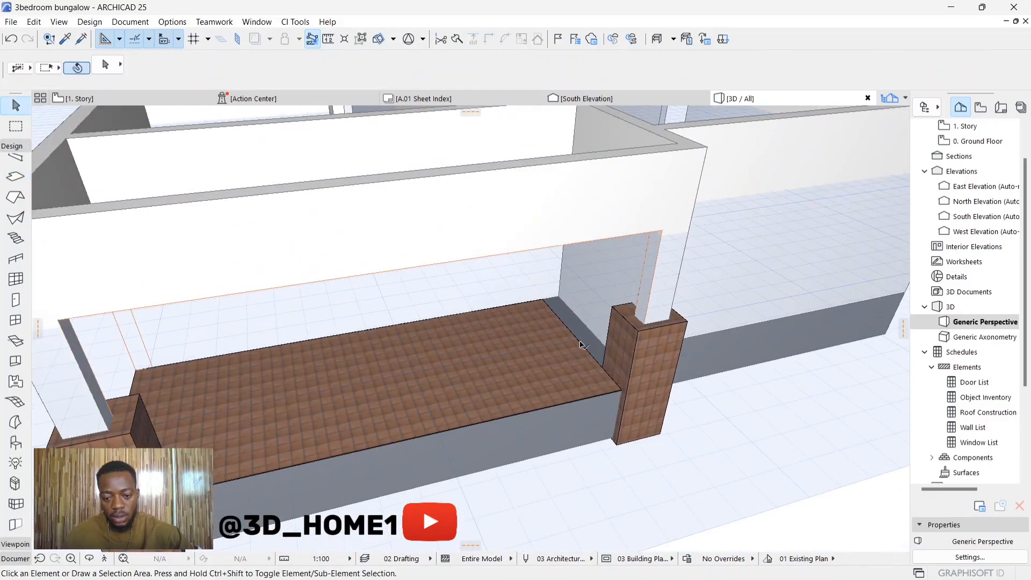
Offset the short edge of the porch slab outward so the floor reaches the solid side wall
{"action": "left_click", "coordinate": [582, 345]}
{"action": "left_click", "coordinate": [580, 343]}
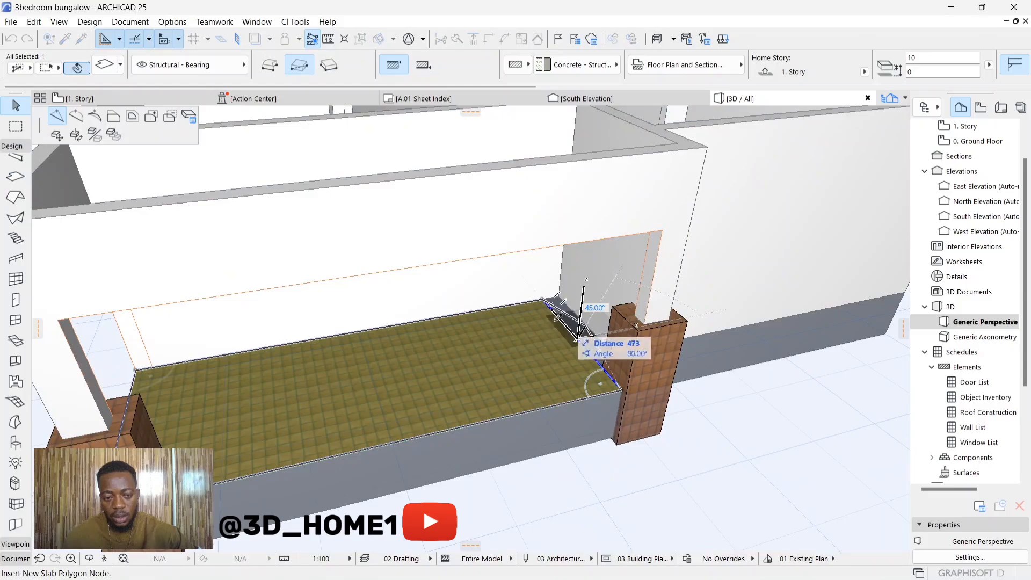
{"action": "left_click", "coordinate": [113, 116]}
{"action": "scroll", "coordinate": [537, 317], "scroll_direction": "up", "scroll_amount": 3}
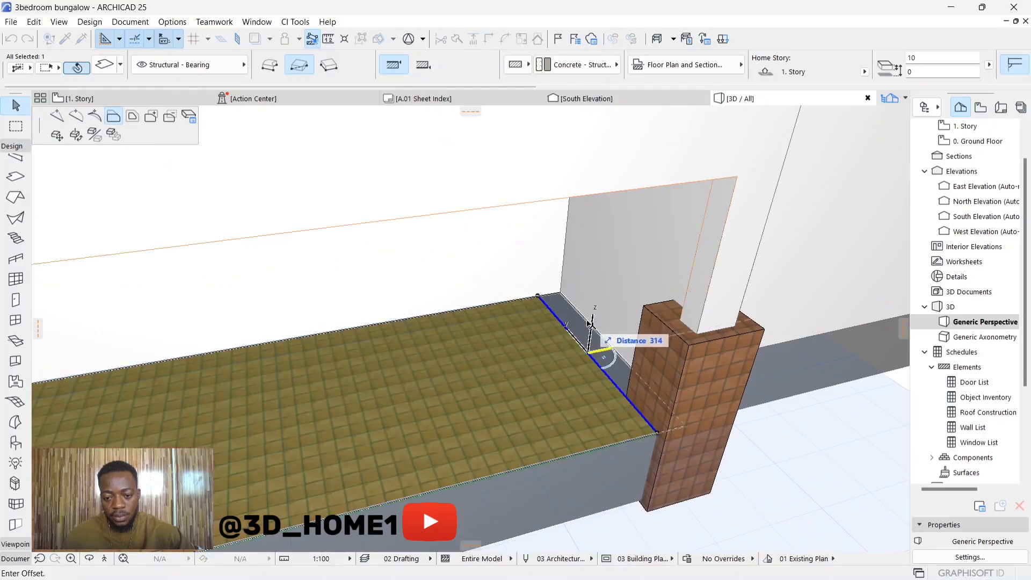
{"action": "left_click", "coordinate": [591, 322]}
{"action": "key", "text": "Escape"}
{"action": "scroll", "coordinate": [500, 321], "scroll_direction": "down", "scroll_amount": 3}
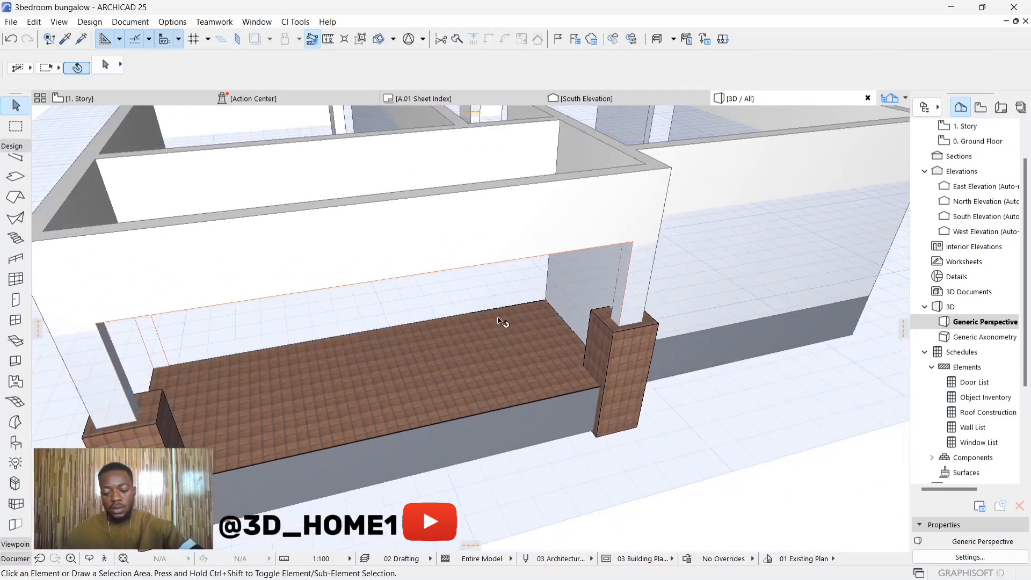
Change all three override surfaces of the porch slab to Tiles - Tan 30x30
{"action": "middle_click_drag", "start_coordinate": [502, 359], "coordinate": [414, 357], "text": "shift"}
{"action": "left_click", "coordinate": [411, 354]}
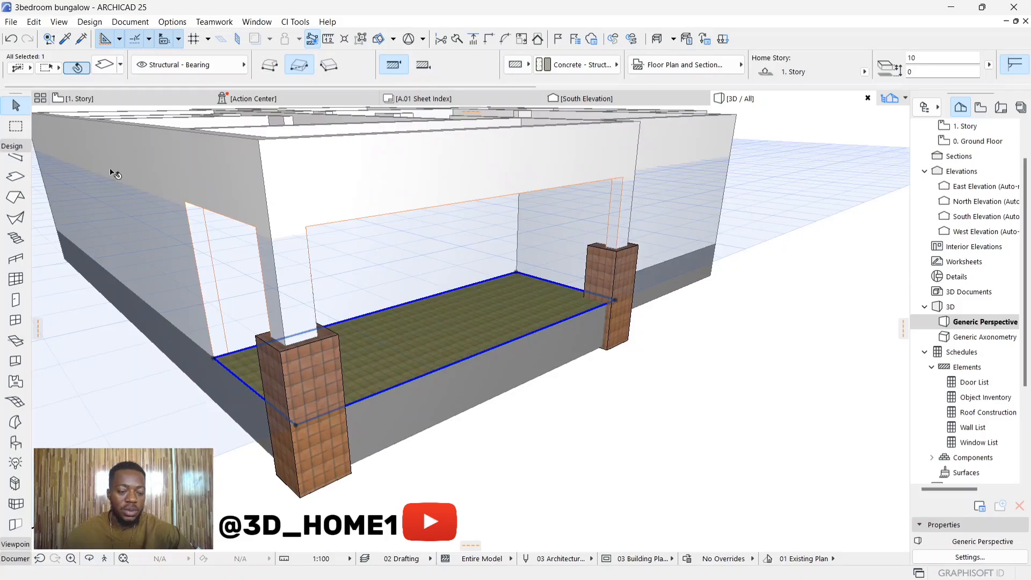
{"action": "left_click", "coordinate": [103, 65]}
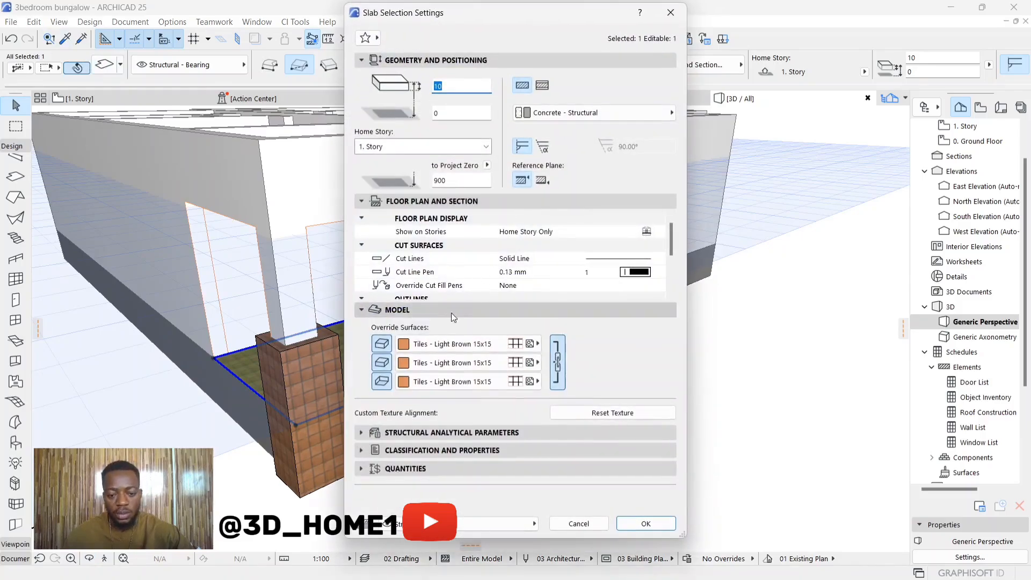
{"action": "left_click", "coordinate": [404, 345]}
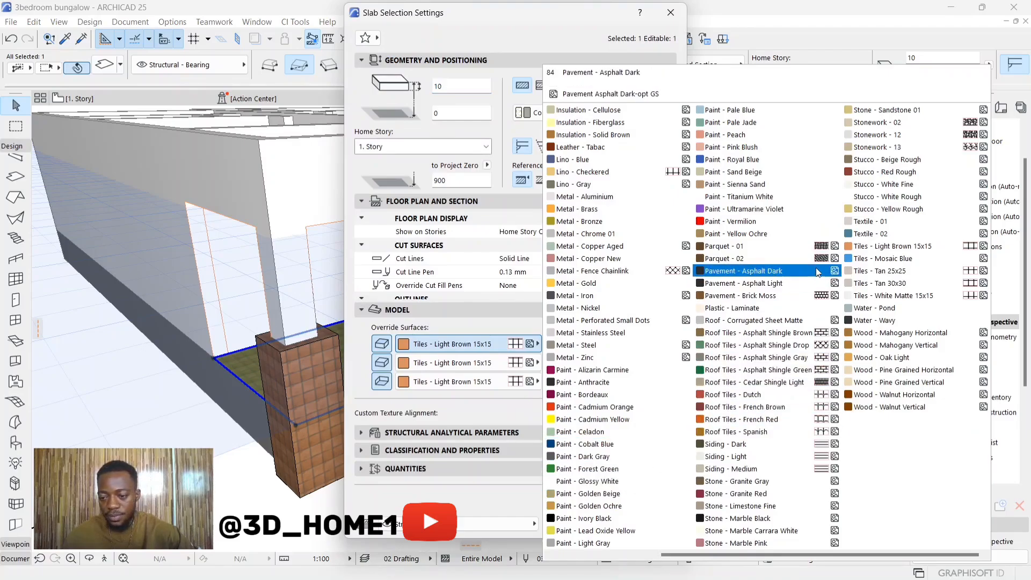
{"action": "left_click", "coordinate": [881, 284]}
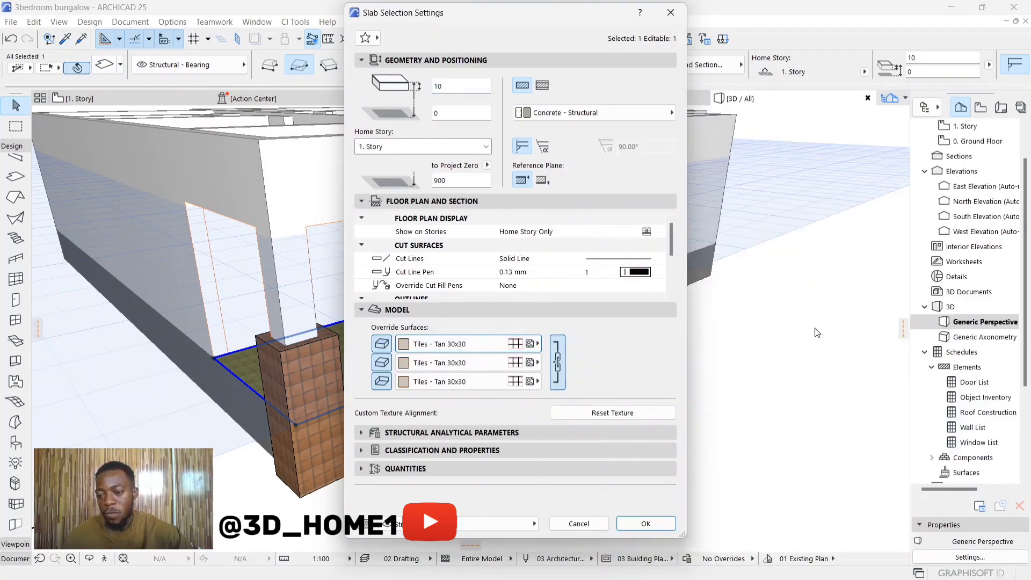
{"action": "left_click", "coordinate": [642, 521]}
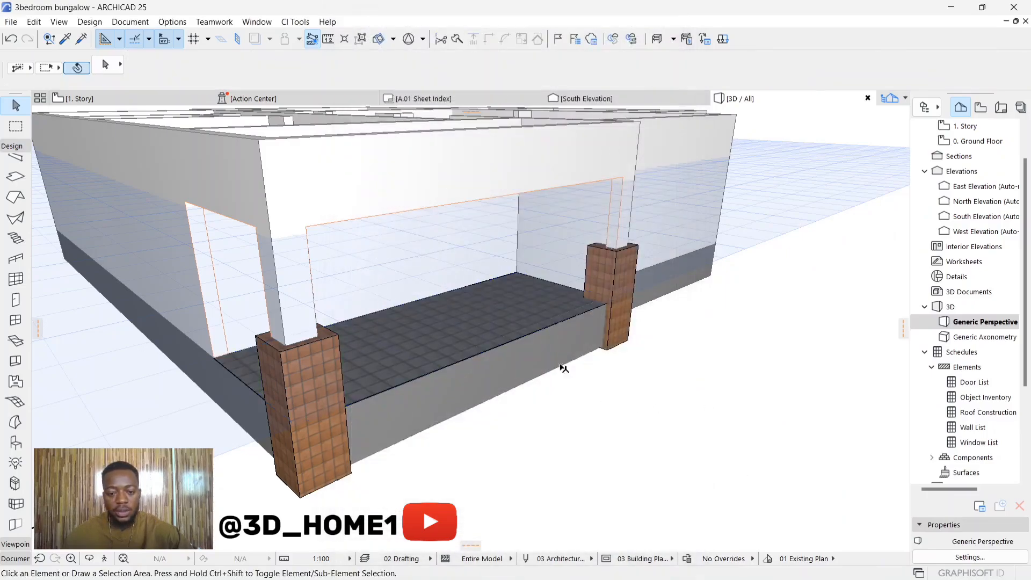
Open the Ground Floor plan at the porch, showing the two rectangular outlines in front of its columns
{"action": "middle_click_drag", "start_coordinate": [461, 325], "coordinate": [244, 287], "text": "shift"}
{"action": "scroll", "coordinate": [240, 296], "scroll_direction": "down", "scroll_amount": 5}
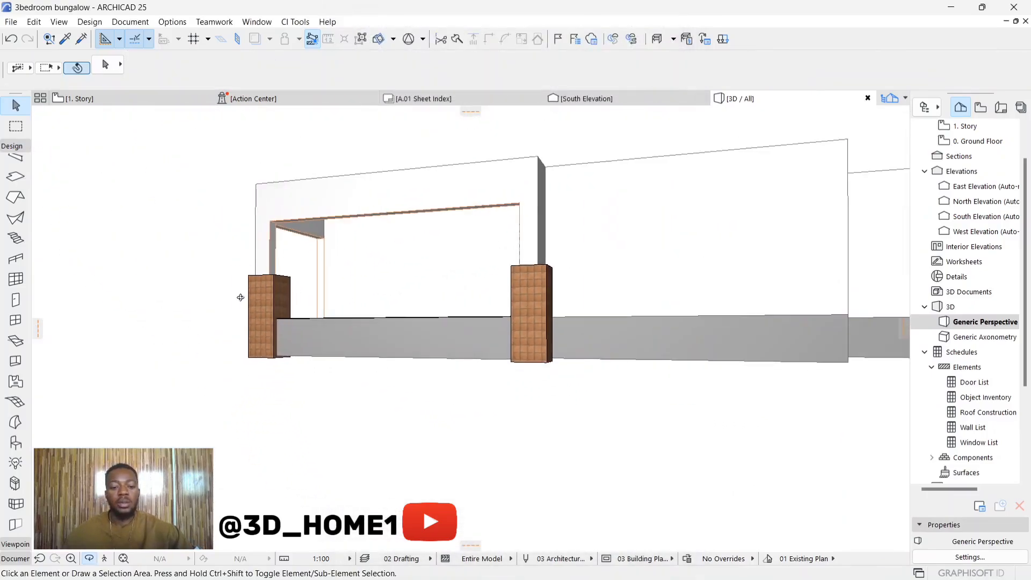
{"action": "middle_click_drag", "start_coordinate": [414, 350], "coordinate": [466, 361], "text": "shift"}
{"action": "scroll", "coordinate": [465, 361], "scroll_direction": "up", "scroll_amount": 3}
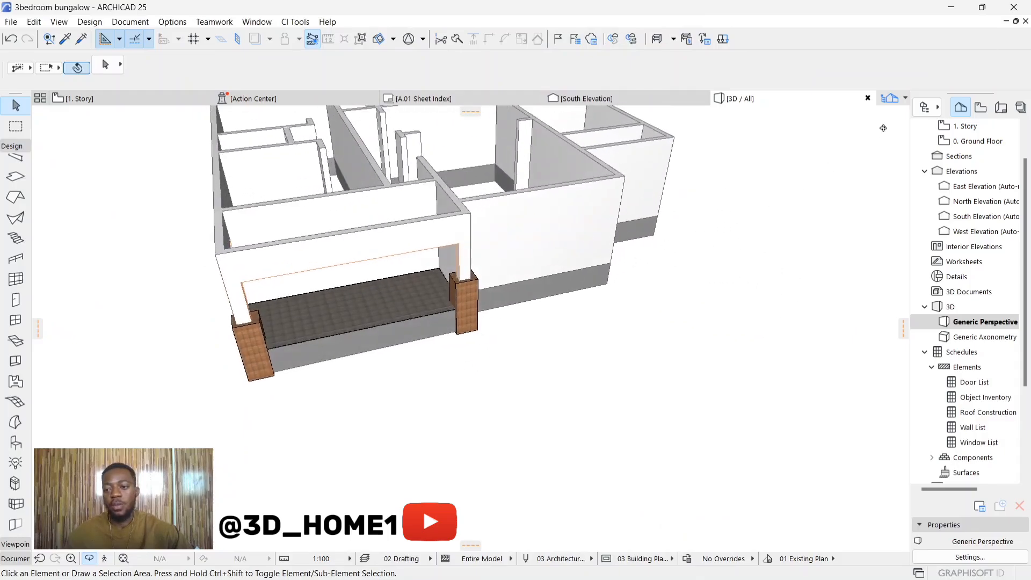
{"action": "left_click", "coordinate": [134, 98]}
{"action": "scroll", "coordinate": [477, 329], "scroll_direction": "down", "scroll_amount": 6}
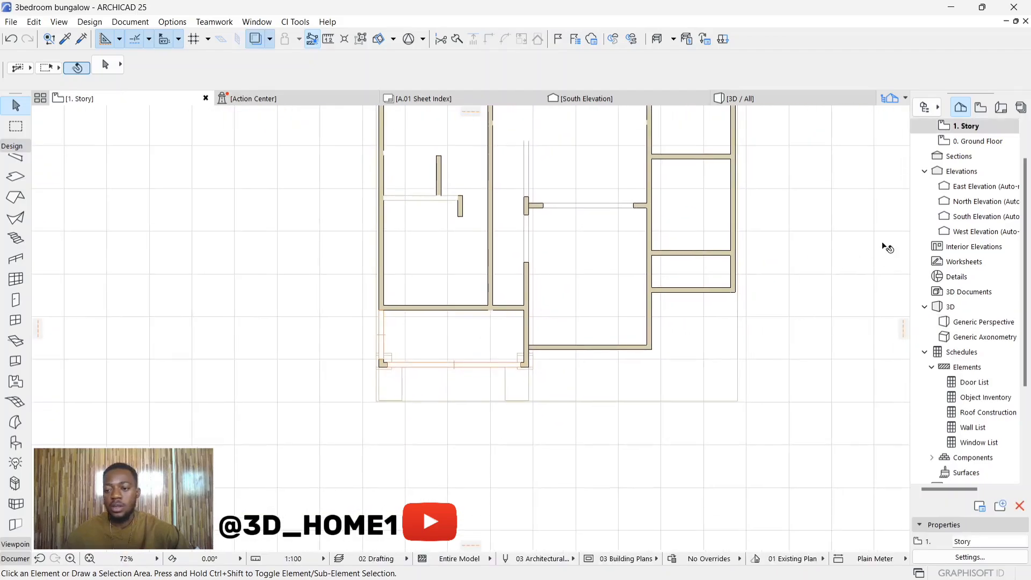
{"action": "scroll", "coordinate": [470, 320], "scroll_direction": "up", "scroll_amount": 3}
{"action": "scroll", "coordinate": [401, 414], "scroll_direction": "up", "scroll_amount": 4}
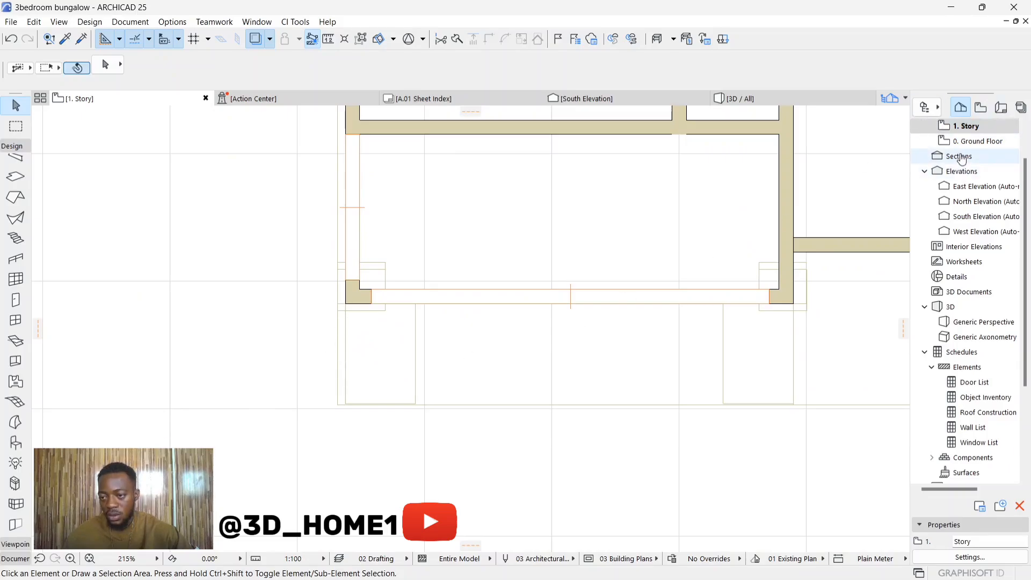
{"action": "double_click", "coordinate": [967, 141]}
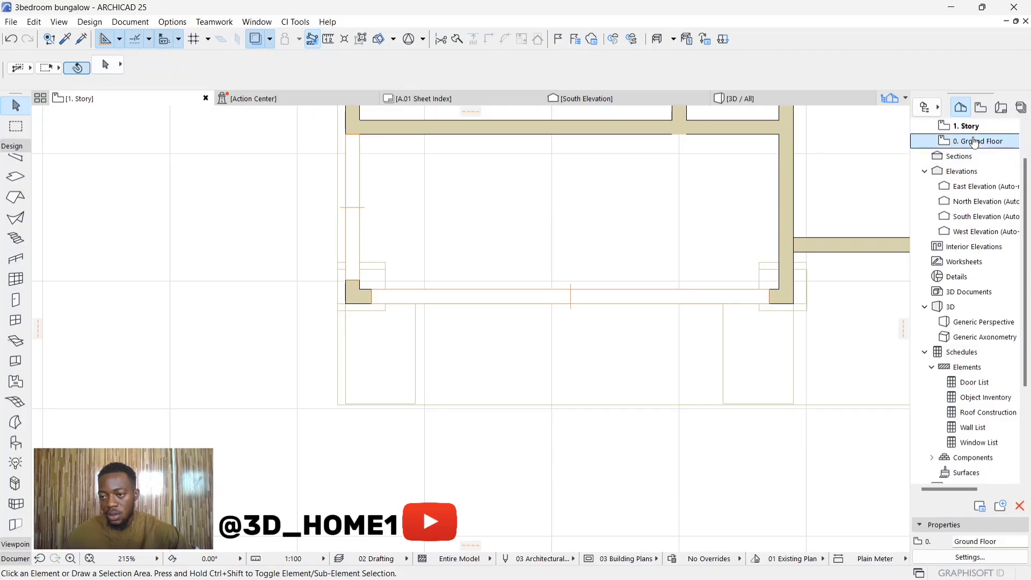
{"action": "scroll", "coordinate": [323, 367], "scroll_direction": "down", "scroll_amount": 4}
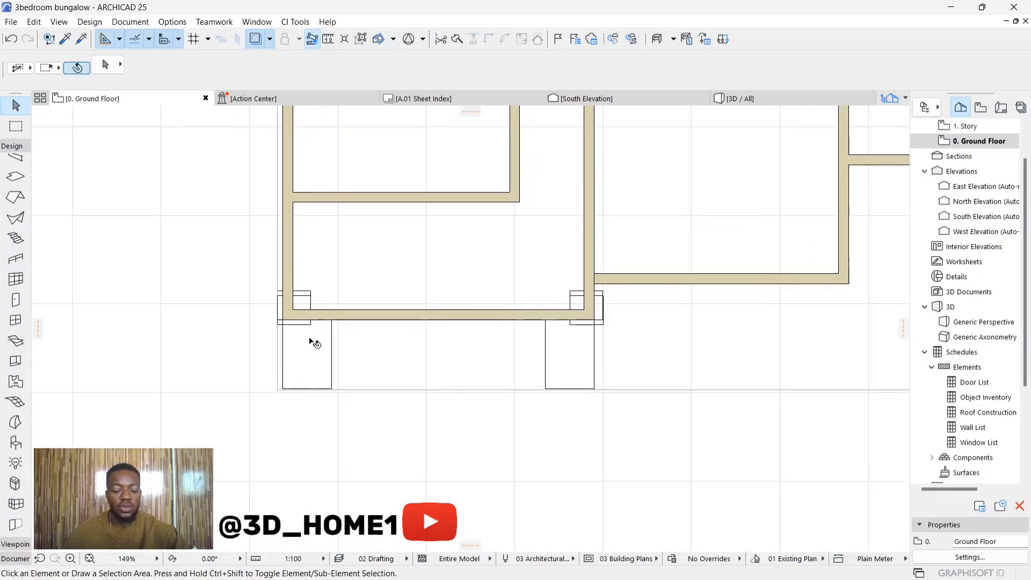
Set the default override surfaces for new slabs to Paint - Light Gray
{"action": "left_click", "coordinate": [12, 177]}
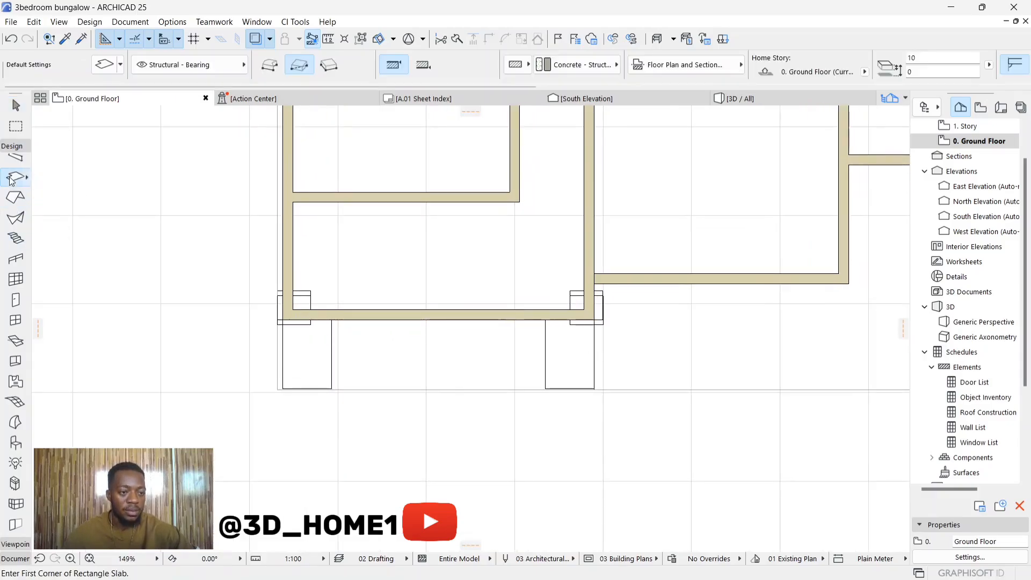
{"action": "left_click", "coordinate": [105, 66]}
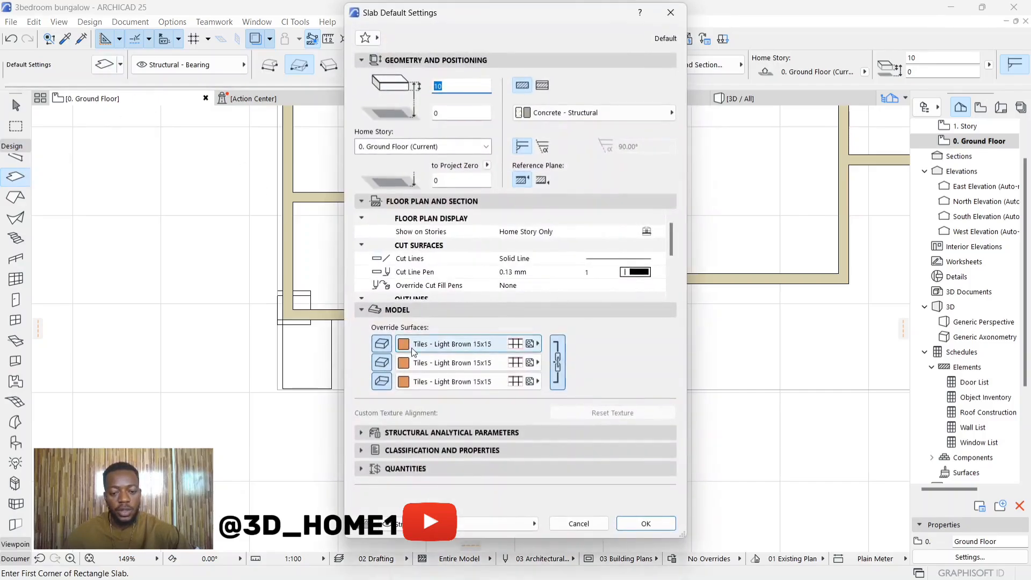
{"action": "left_click", "coordinate": [407, 344]}
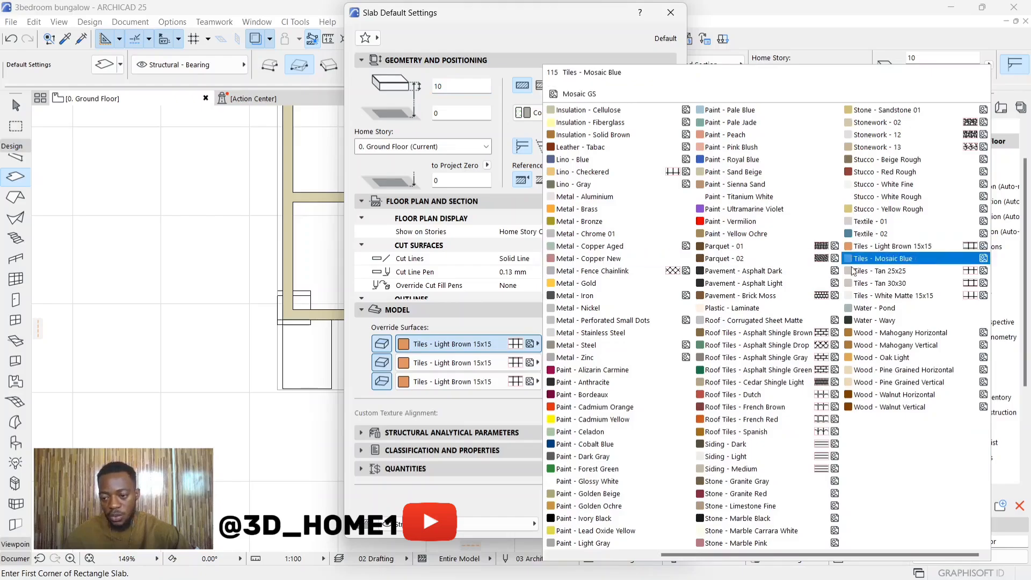
{"action": "left_click", "coordinate": [588, 544]}
{"action": "left_click", "coordinate": [645, 524]}
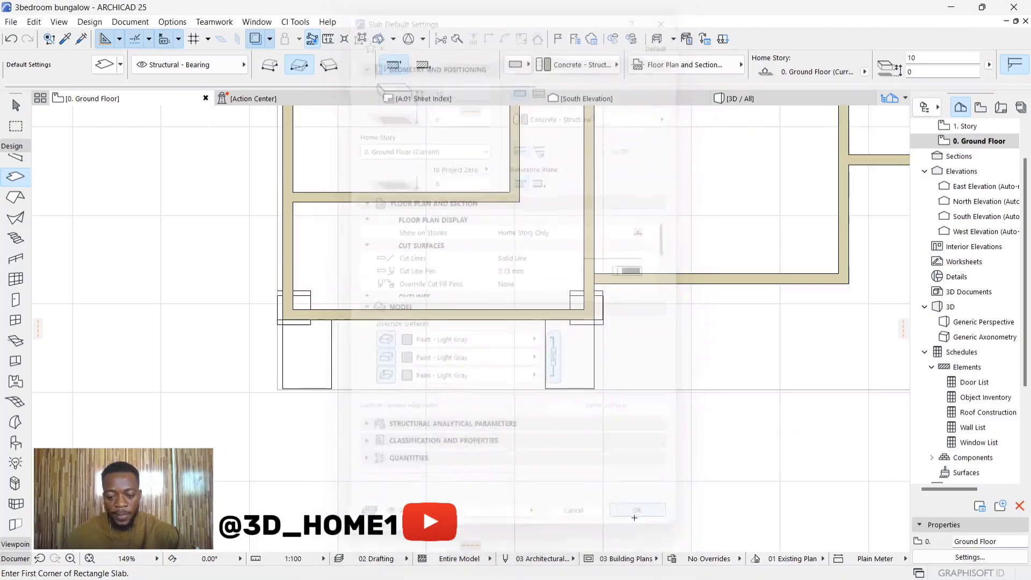
Draw a 10 mm thick rectangular slab, about 1103 by 1566 mm, over the outline in front of the porch's outer corner column
{"action": "scroll", "coordinate": [285, 319], "scroll_direction": "up", "scroll_amount": 4}
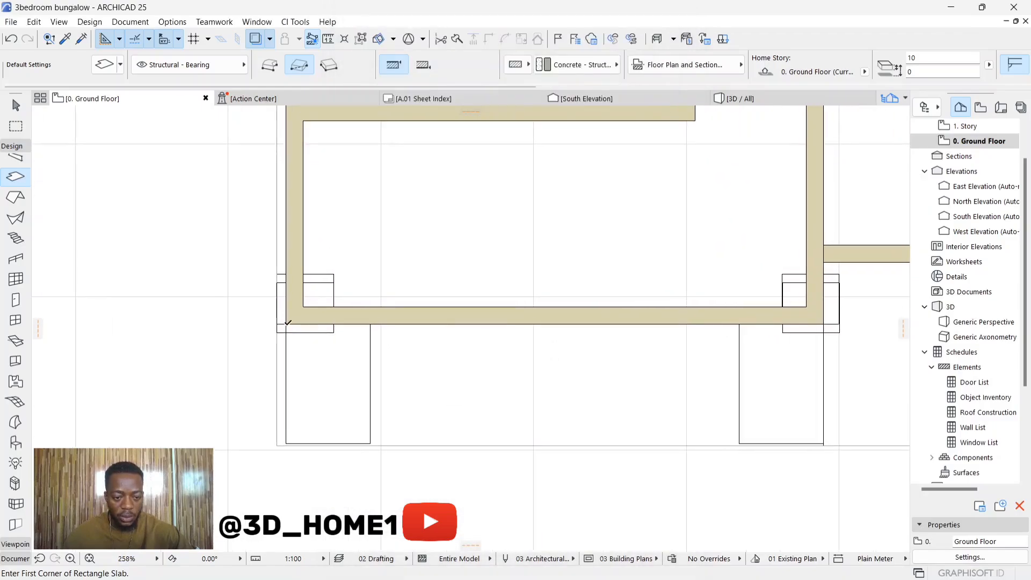
{"action": "left_click", "coordinate": [286, 324]}
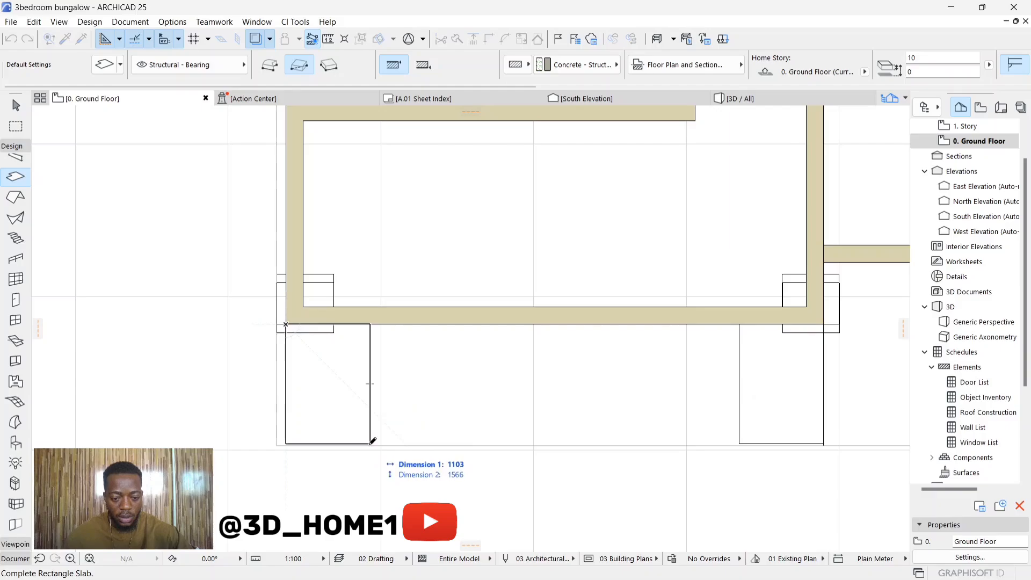
{"action": "left_click", "coordinate": [370, 444]}
{"action": "scroll", "coordinate": [228, 364], "scroll_direction": "down", "scroll_amount": 3}
{"action": "scroll", "coordinate": [539, 352], "scroll_direction": "up", "scroll_amount": 3}
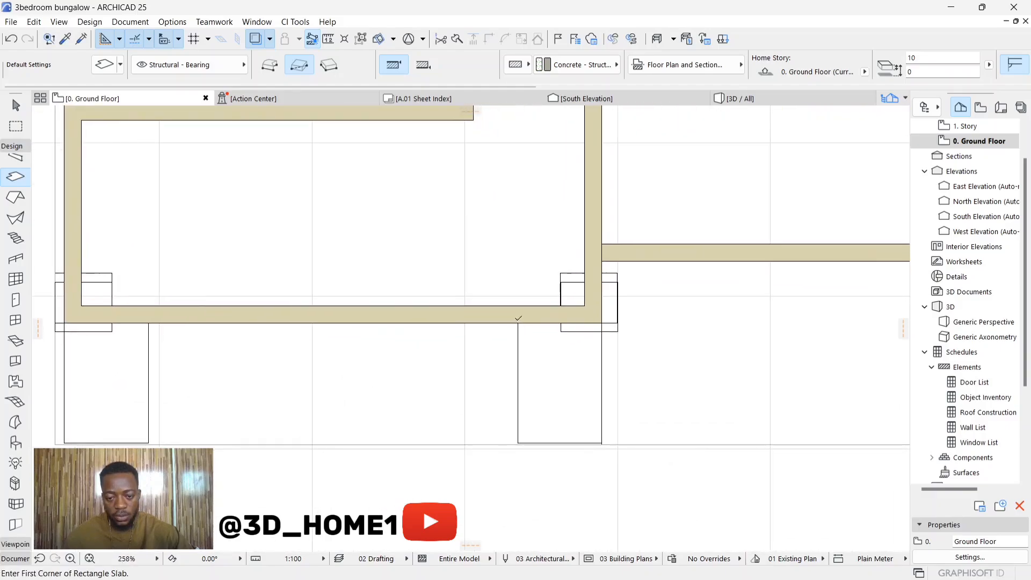
Draw a 10 mm thick rectangular slab, about 1103 mm wide, over the outline in front of the porch's inner column
{"action": "left_click", "coordinate": [518, 323]}
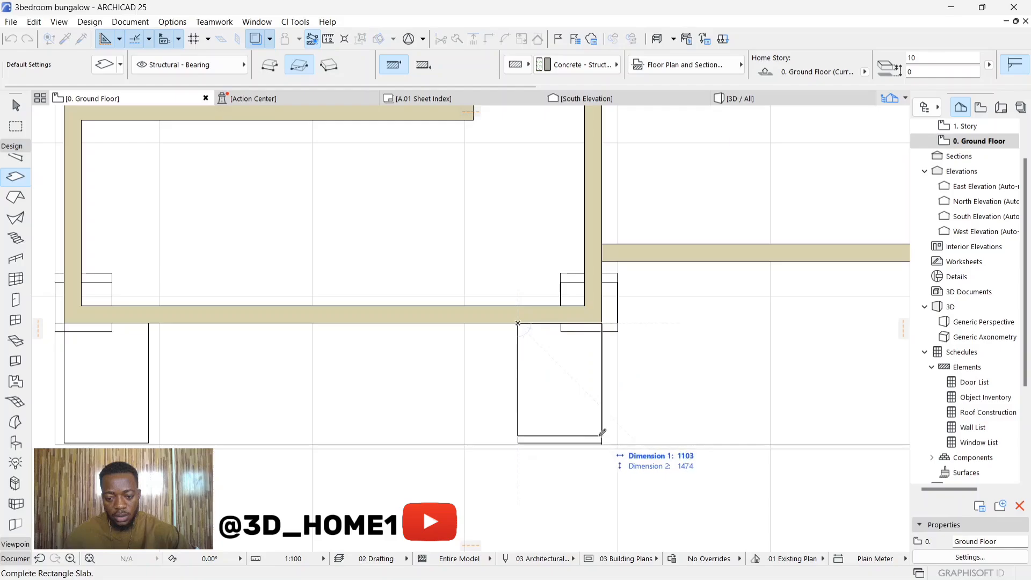
{"action": "left_click", "coordinate": [602, 439]}
{"action": "scroll", "coordinate": [537, 323], "scroll_direction": "down", "scroll_amount": 2}
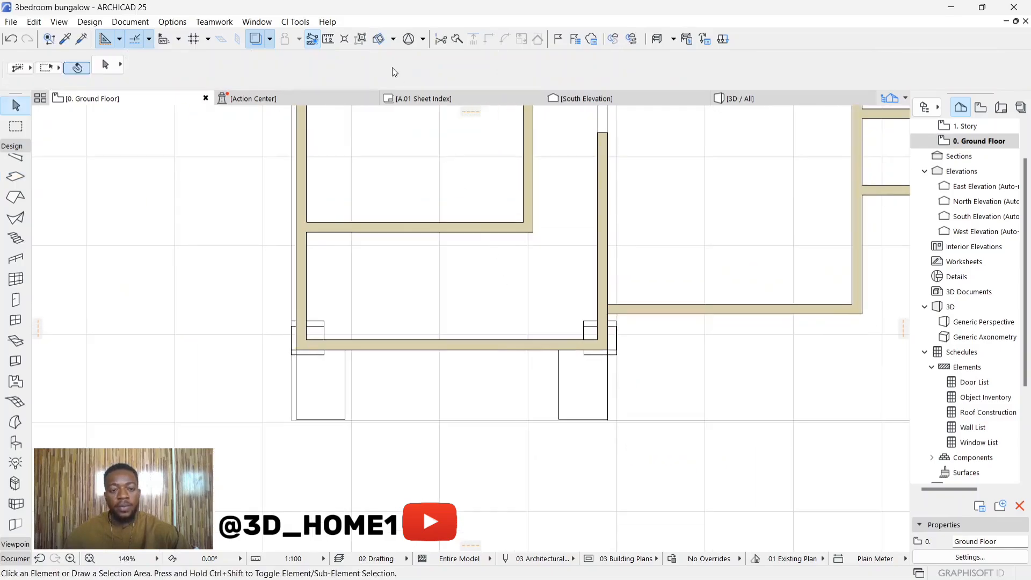
In the 3D view, stretch the slab in front of the porch's outer corner column upward to a thickness of 910 mm
{"action": "left_click", "coordinate": [747, 99]}
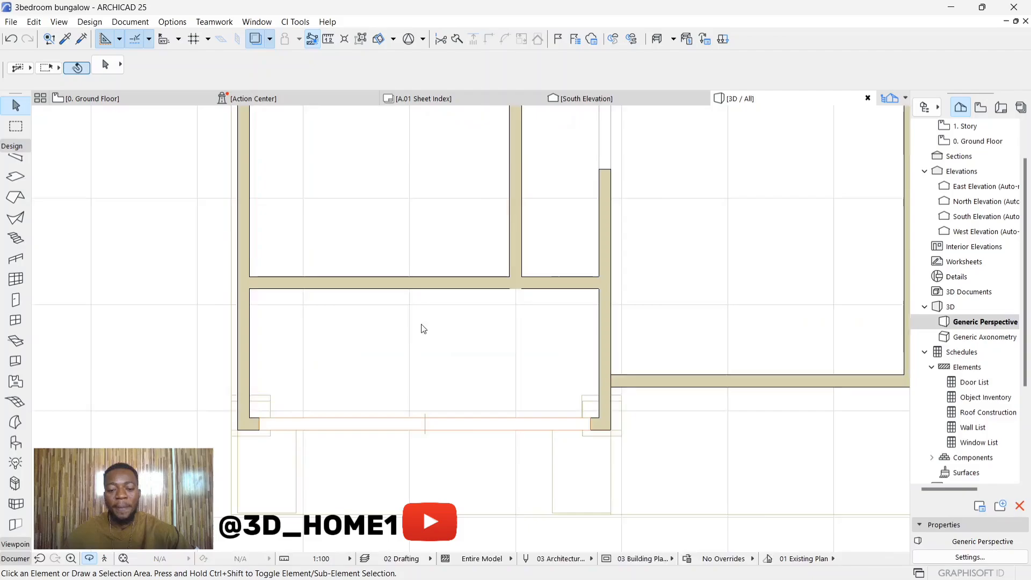
{"action": "left_click_drag", "start_coordinate": [340, 411], "coordinate": [430, 363]}
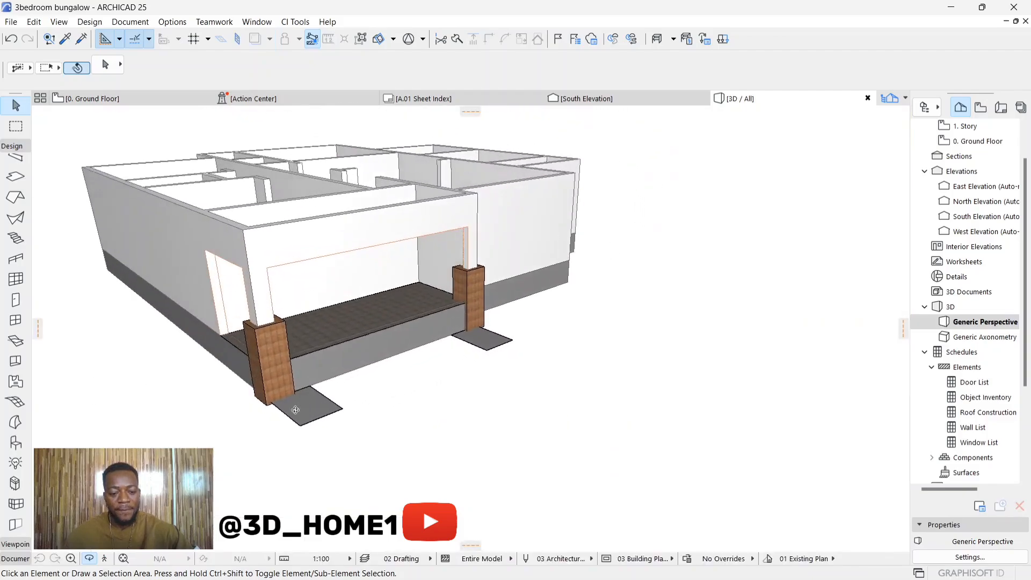
{"action": "scroll", "coordinate": [295, 409], "scroll_direction": "up", "scroll_amount": 2}
{"action": "left_click_drag", "start_coordinate": [303, 398], "coordinate": [301, 446]}
{"action": "scroll", "coordinate": [301, 446], "scroll_direction": "up", "scroll_amount": 2}
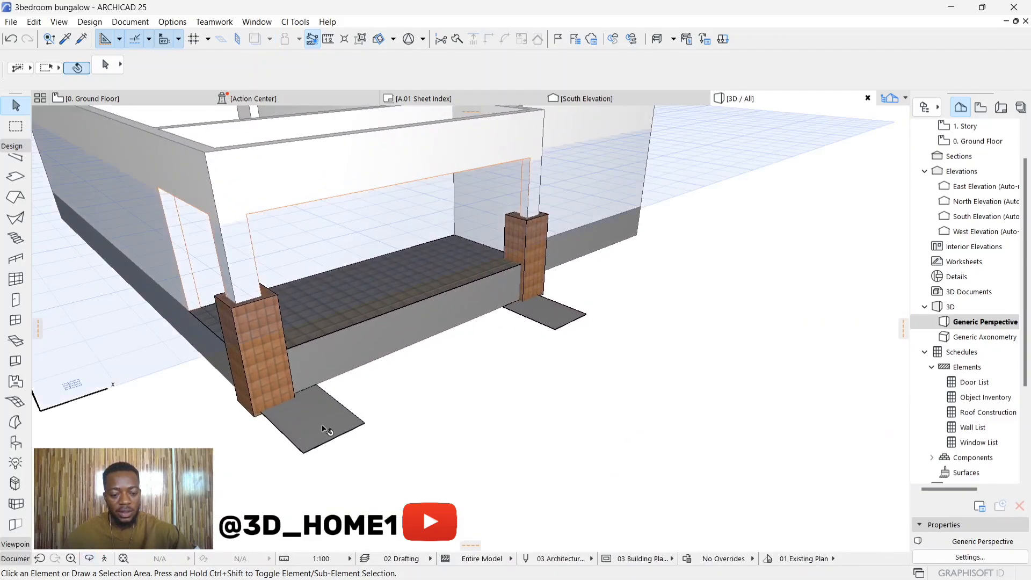
{"action": "left_click", "coordinate": [328, 428]}
{"action": "scroll", "coordinate": [317, 387], "scroll_direction": "up", "scroll_amount": 1}
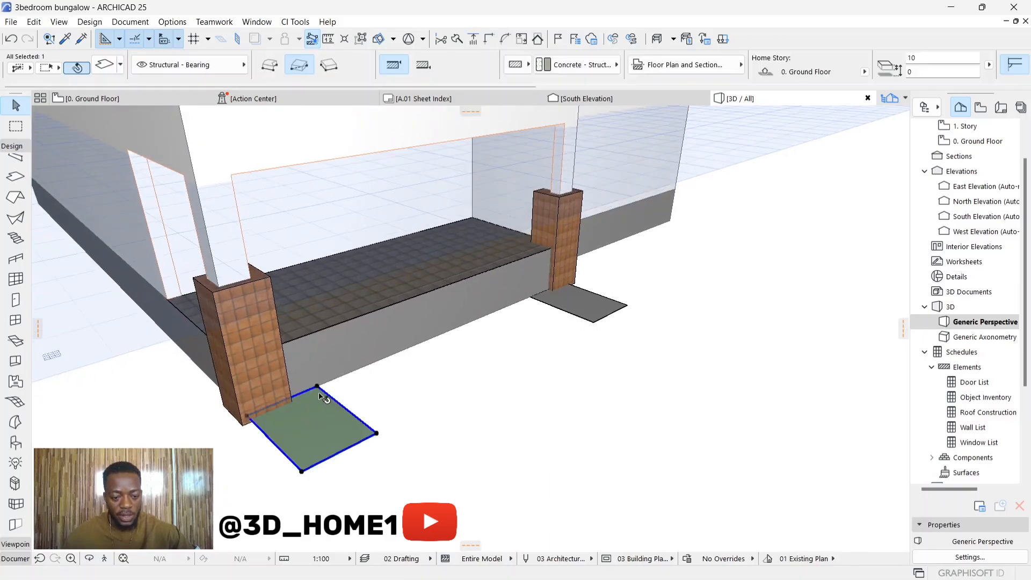
{"action": "left_click", "coordinate": [318, 388]}
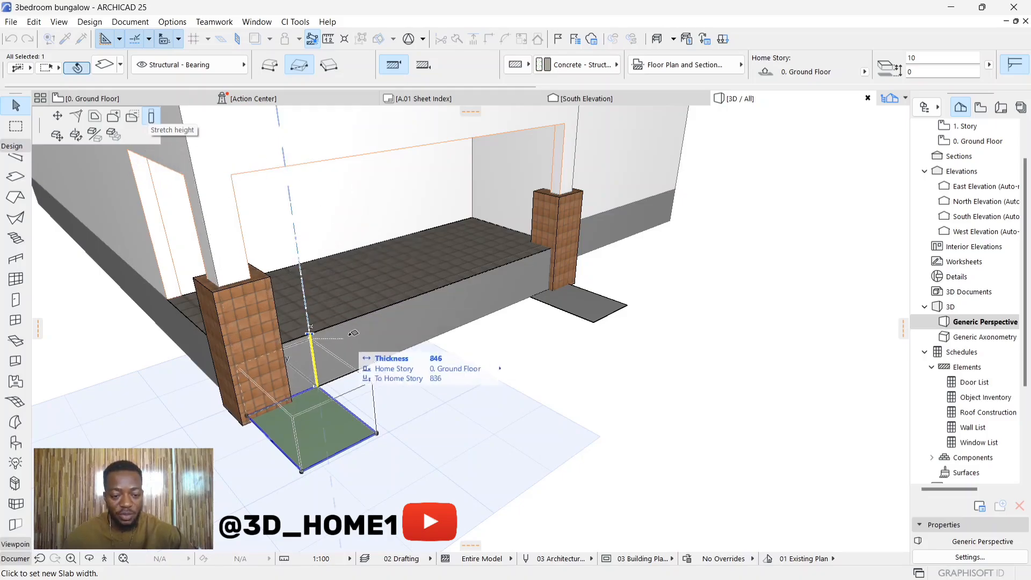
{"action": "left_click", "coordinate": [370, 317]}
{"action": "scroll", "coordinate": [241, 396], "scroll_direction": "down", "scroll_amount": 1}
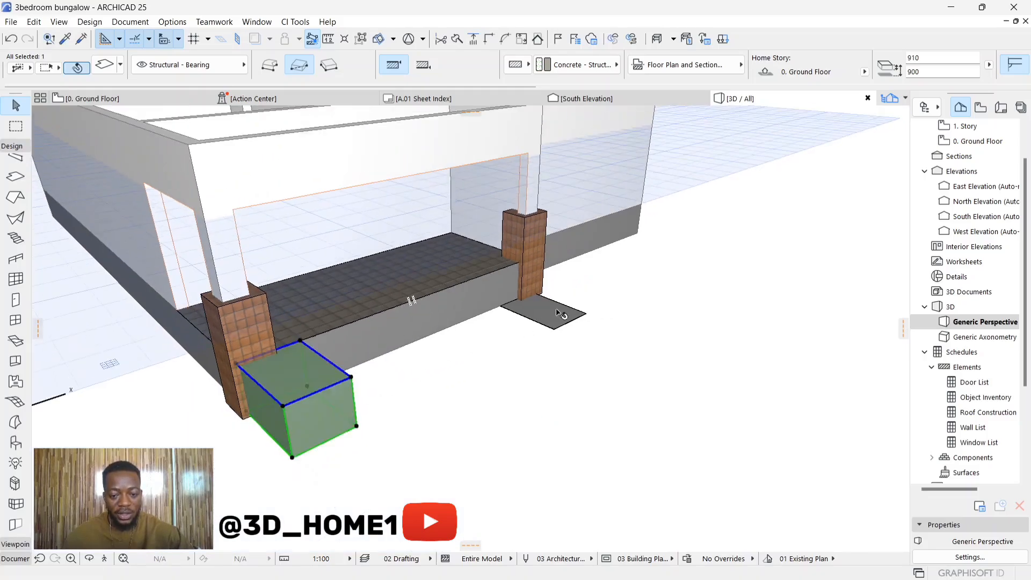
Stretch the slab in front of the porch's inner column upward to the porch floor level, like the block at the other column
{"action": "scroll", "coordinate": [563, 310], "scroll_direction": "up", "scroll_amount": 2}
{"action": "scroll", "coordinate": [384, 358], "scroll_direction": "down", "scroll_amount": 2}
{"action": "middle_click_drag", "start_coordinate": [443, 316], "coordinate": [491, 338], "text": "shift"}
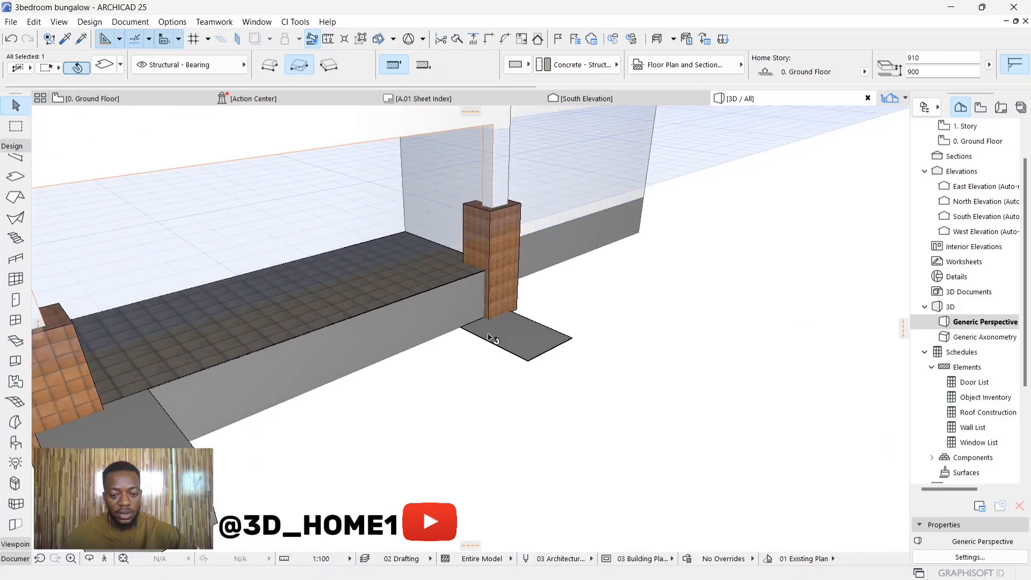
{"action": "left_click", "coordinate": [461, 328]}
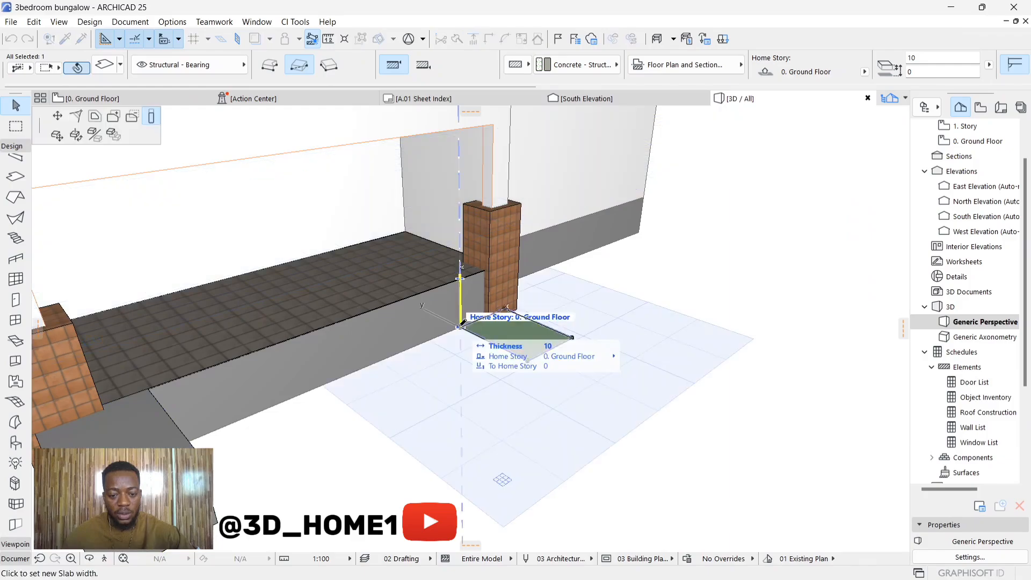
{"action": "left_click", "coordinate": [435, 282]}
{"action": "left_click", "coordinate": [492, 396]}
{"action": "scroll", "coordinate": [492, 396], "scroll_direction": "down", "scroll_amount": 4}
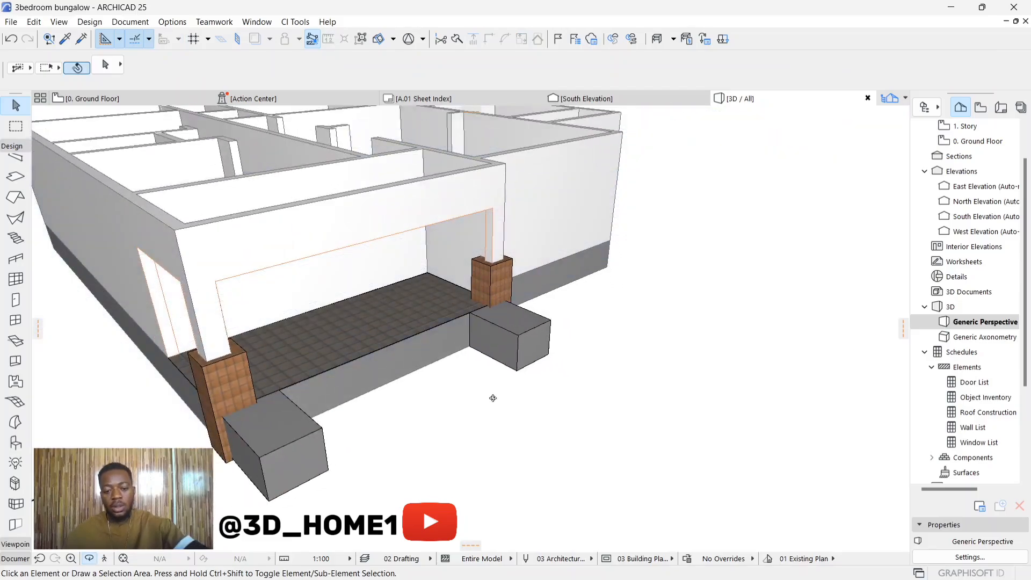
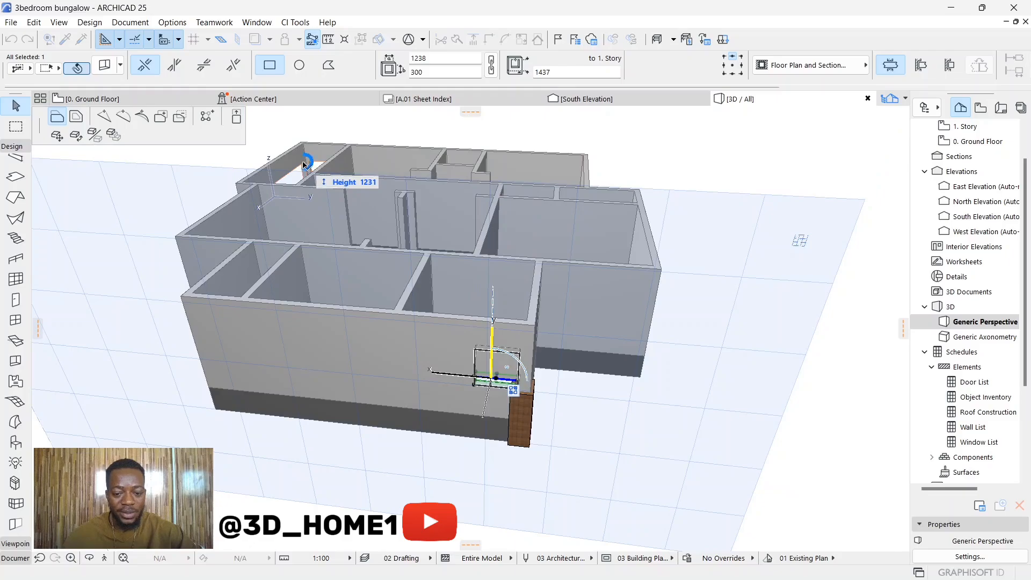
Stretch the wall opening beside the single brick corner column to 2367 mm high and 3293 mm wide
{"action": "scroll", "coordinate": [492, 382], "scroll_direction": "up", "scroll_amount": 5}
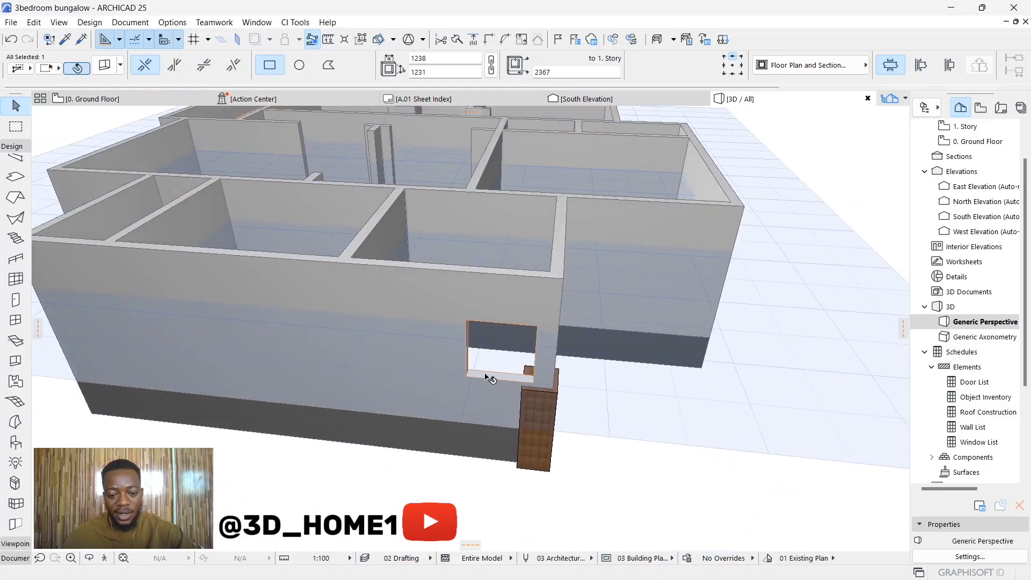
{"action": "left_click", "coordinate": [477, 379]}
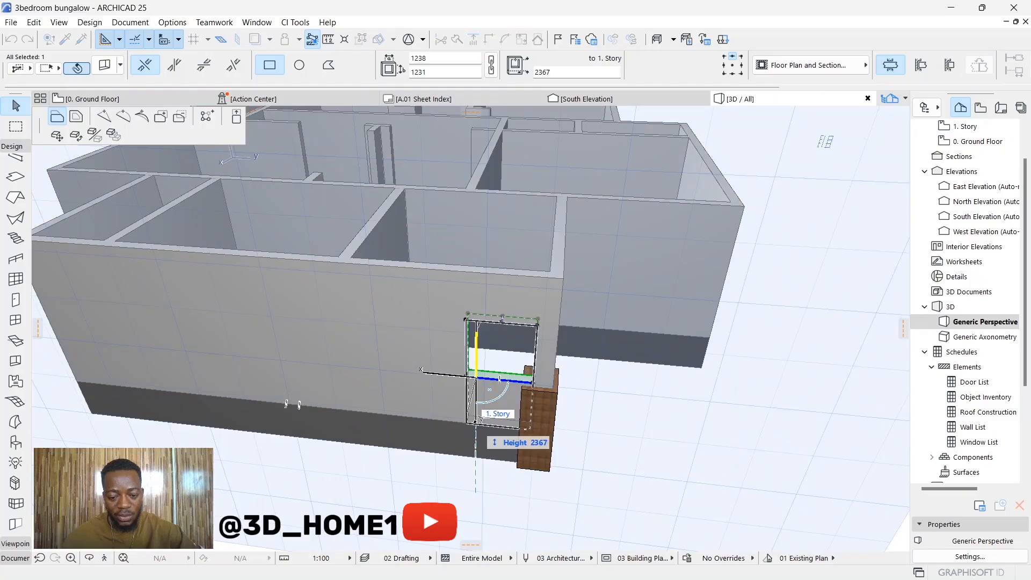
{"action": "left_click", "coordinate": [476, 422]}
{"action": "left_click", "coordinate": [467, 355]}
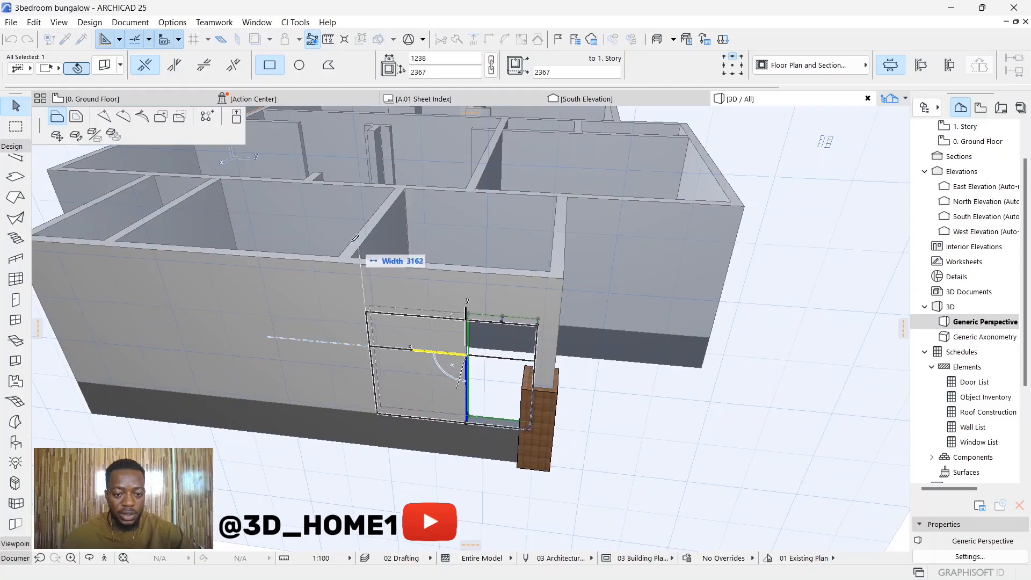
{"action": "left_click", "coordinate": [353, 258]}
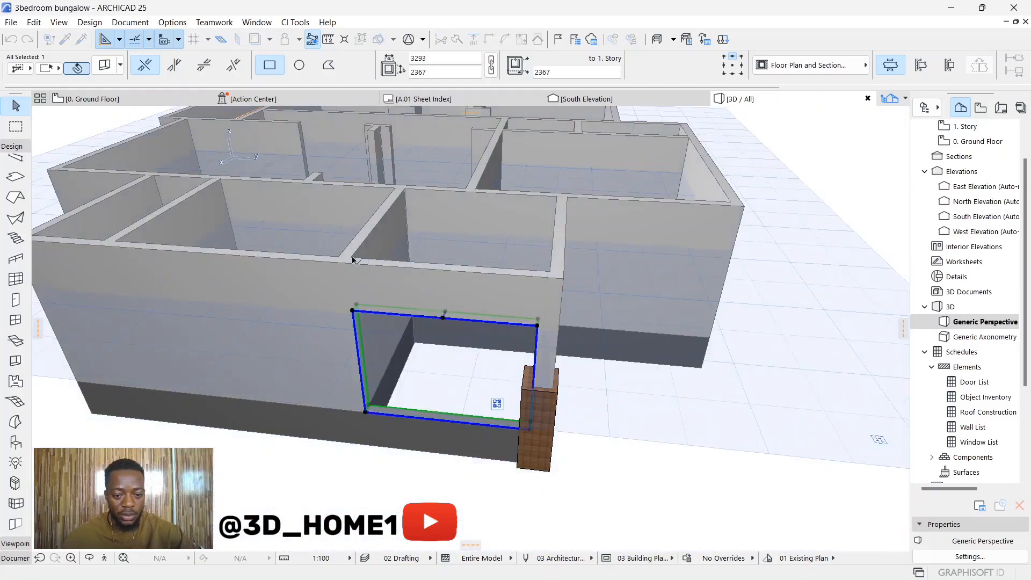
{"action": "left_click", "coordinate": [646, 489]}
Place a 300 by 300 mm opening in the short adjoining wall on the other side of the brick corner column
{"action": "scroll", "coordinate": [403, 398], "scroll_direction": "down", "scroll_amount": 1}
{"action": "middle_click_drag", "start_coordinate": [531, 359], "coordinate": [365, 324], "text": "shift"}
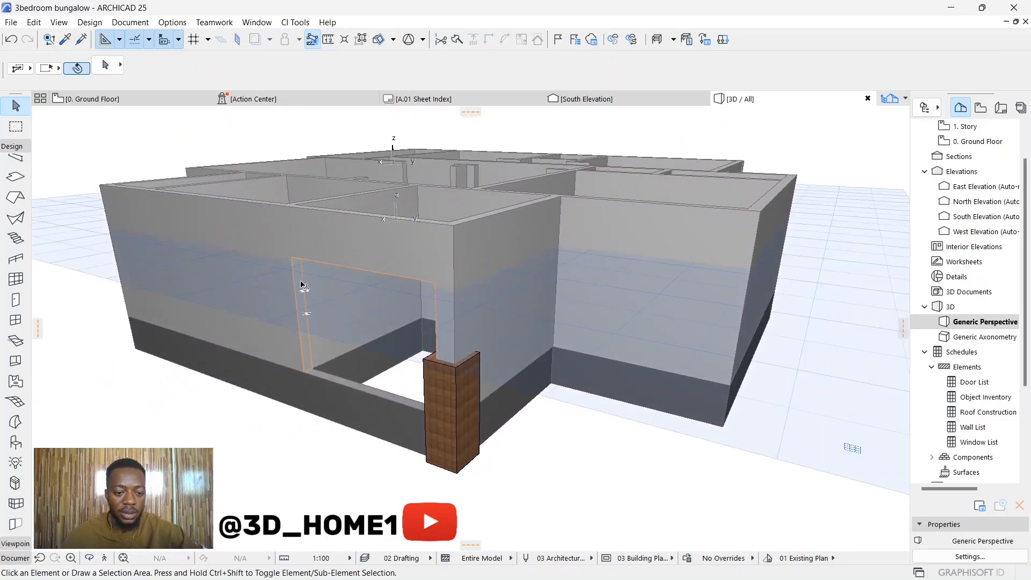
{"action": "left_click", "coordinate": [311, 368]}
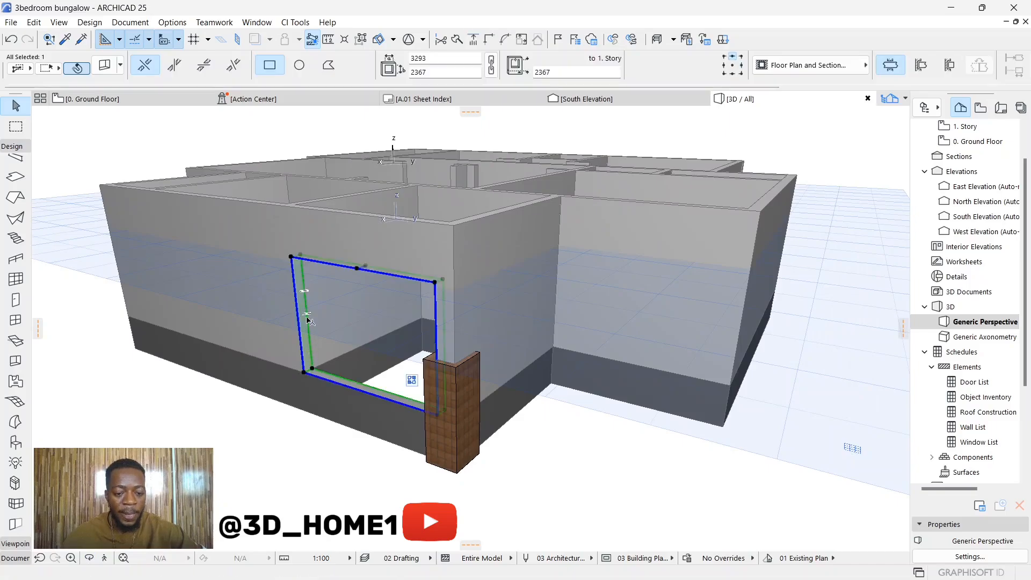
{"action": "left_click", "coordinate": [120, 358]}
{"action": "left_click", "coordinate": [15, 361]}
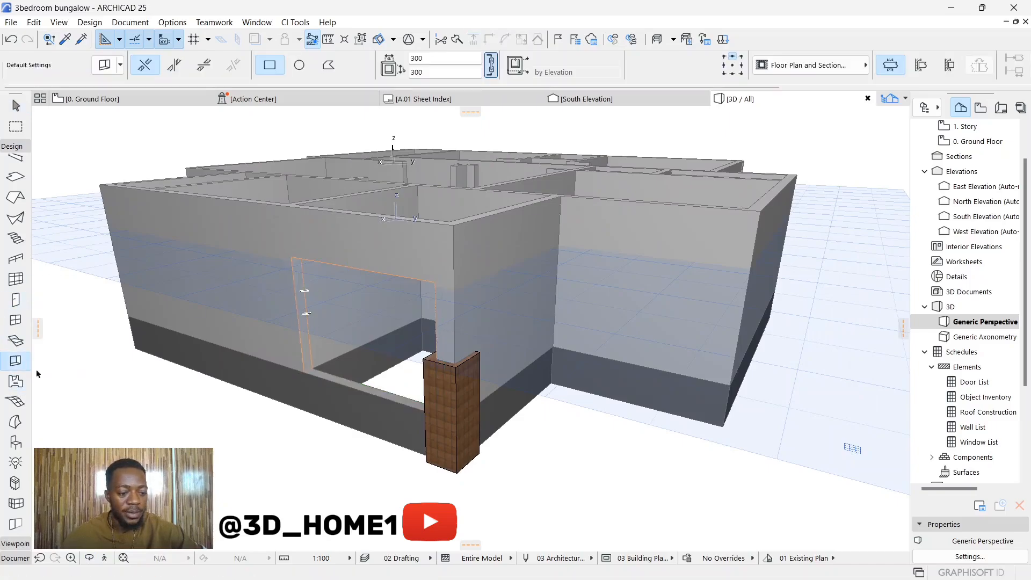
{"action": "left_click", "coordinate": [504, 319]}
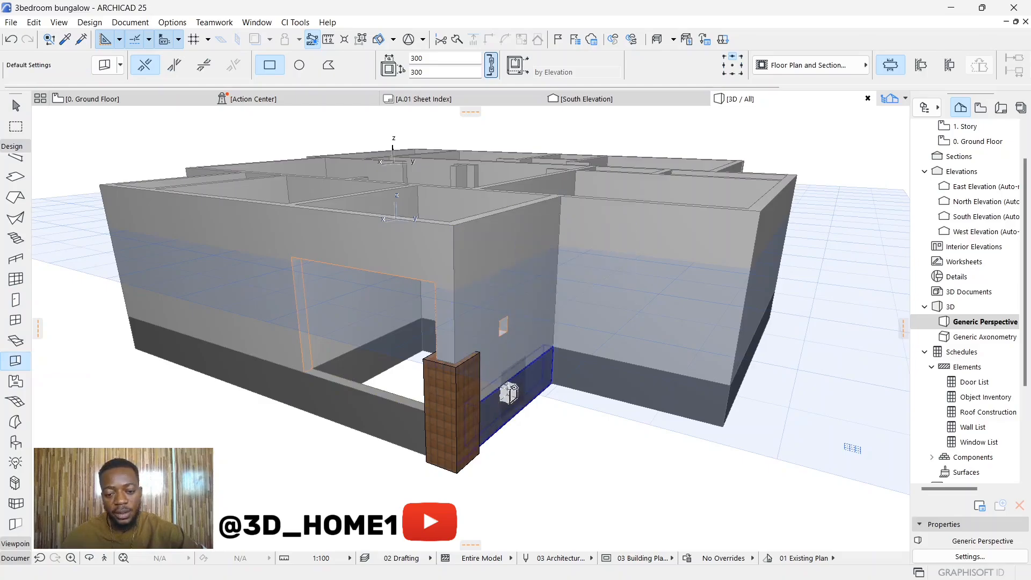
{"action": "key", "text": "Escape"}
Enlarge the new opening to 3434 mm wide and 1314 mm high, aligning its top edge with the neighbouring opening
{"action": "left_click", "coordinate": [506, 330]}
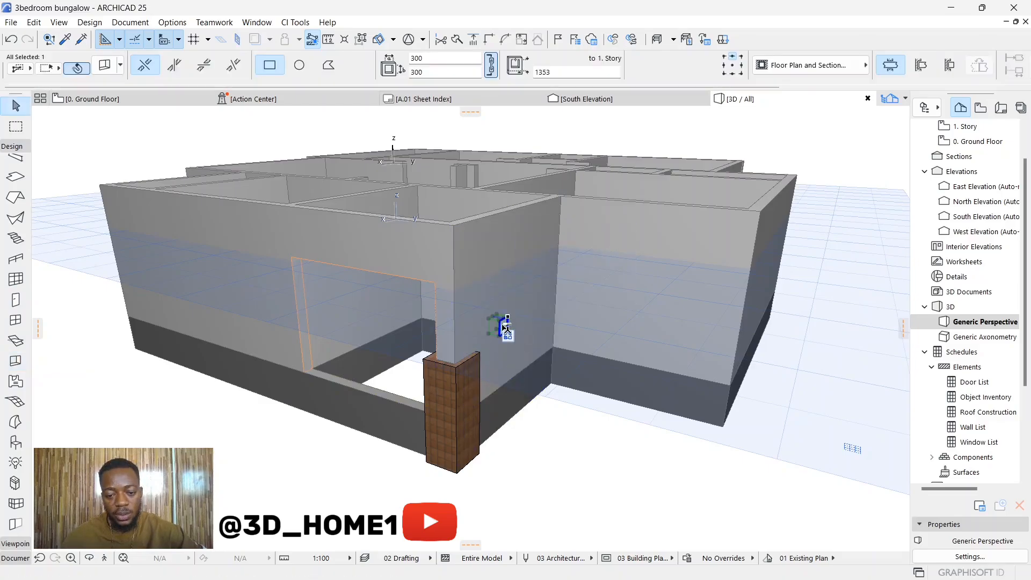
{"action": "key", "text": "Escape"}
{"action": "scroll", "coordinate": [505, 328], "scroll_direction": "up", "scroll_amount": 3}
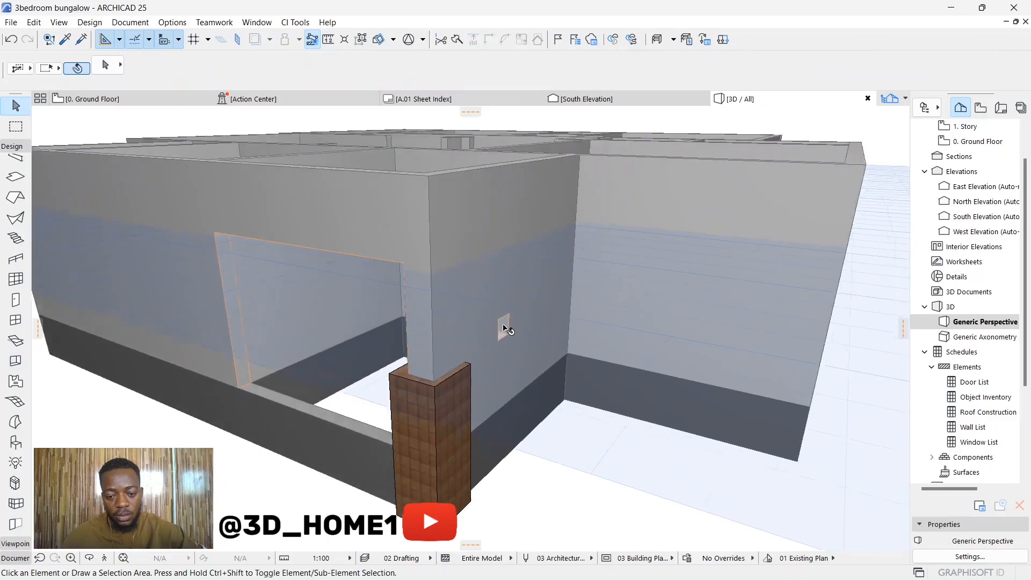
{"action": "left_click", "coordinate": [507, 327]}
{"action": "left_click", "coordinate": [499, 329]}
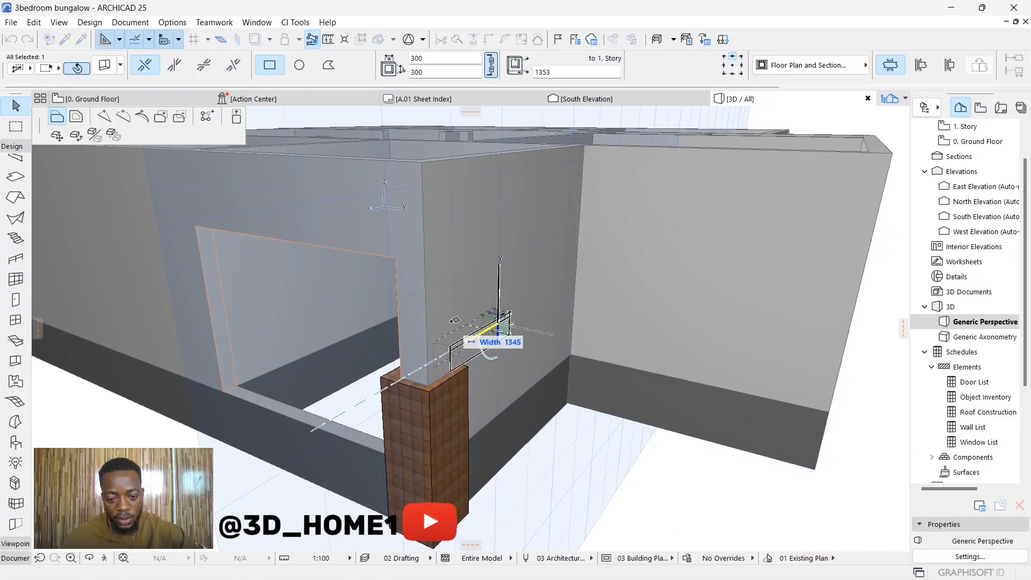
{"action": "left_click", "coordinate": [495, 322]}
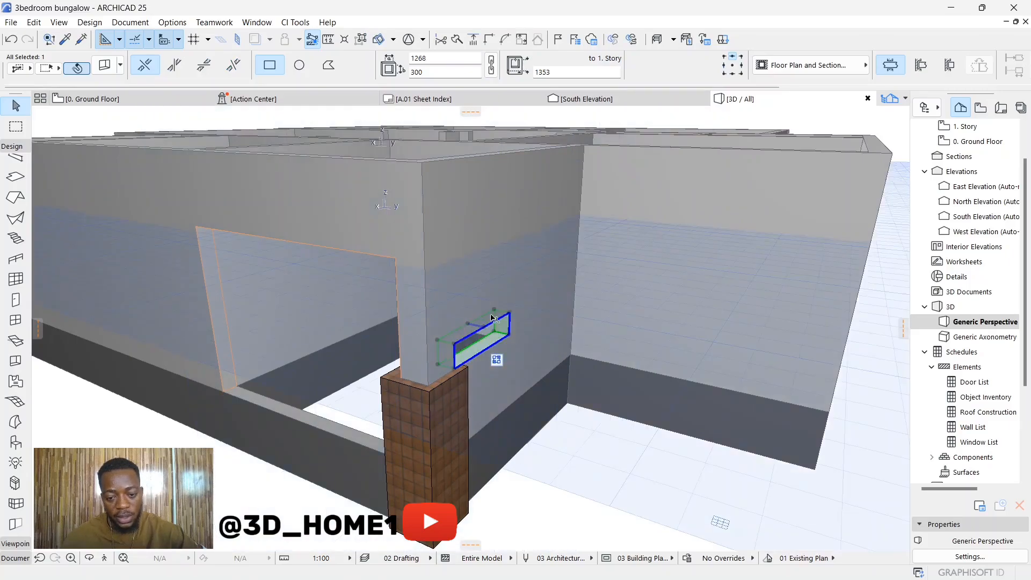
{"action": "left_click", "coordinate": [502, 324]}
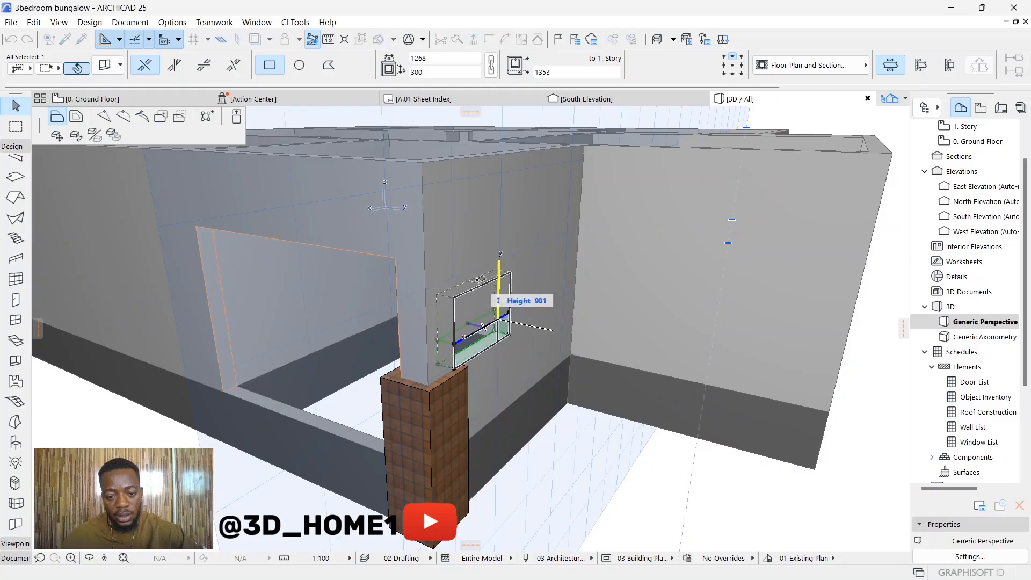
{"action": "left_click", "coordinate": [398, 254]}
{"action": "left_click", "coordinate": [512, 319]}
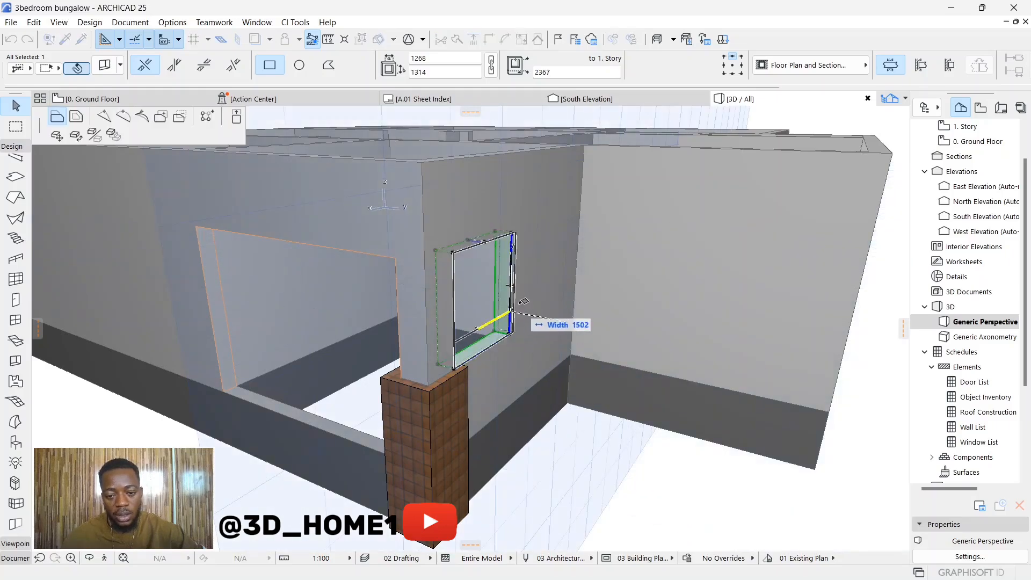
{"action": "left_click", "coordinate": [581, 258]}
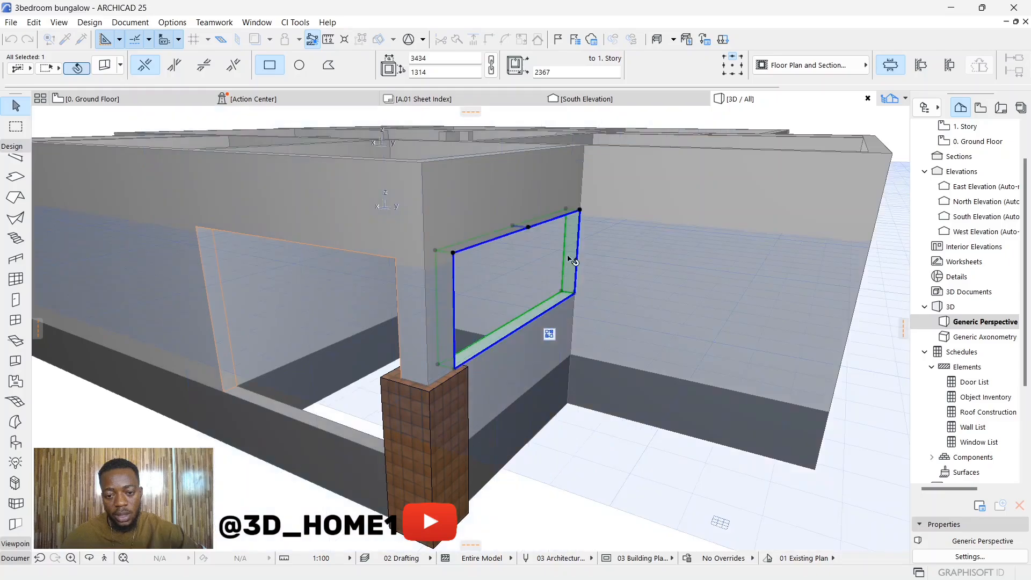
Stretch the bottom edge of the enlarged opening down towards the dark base wall
{"action": "left_click", "coordinate": [526, 324]}
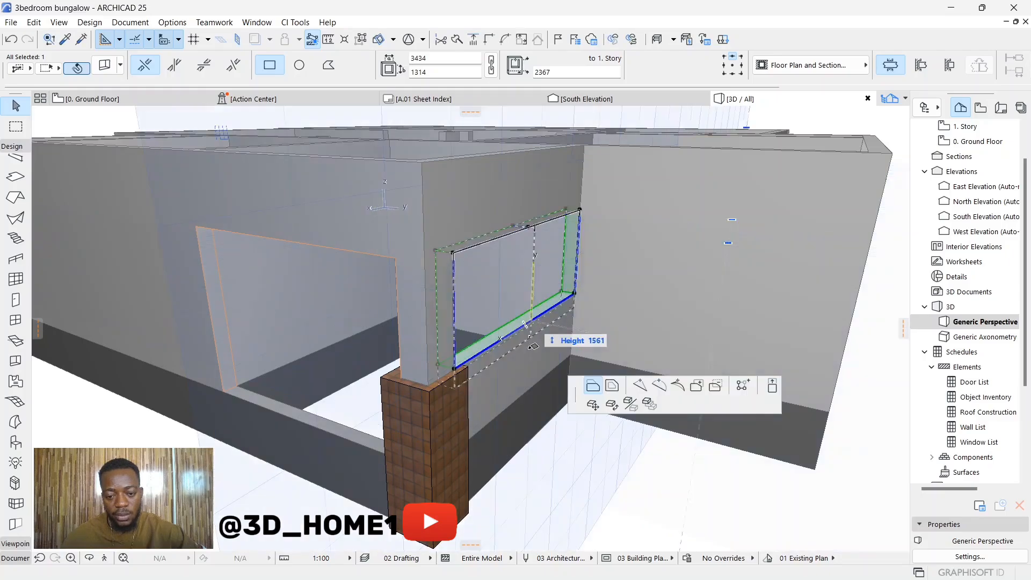
{"action": "left_click", "coordinate": [510, 401]}
{"action": "key", "text": "Escape"}
Pick up the settings of the front porch's tiled floor slab as the defaults for new slabs
{"action": "scroll", "coordinate": [519, 292], "scroll_direction": "down", "scroll_amount": 2}
{"action": "middle_click_drag", "start_coordinate": [509, 374], "coordinate": [409, 365], "text": "shift"}
{"action": "scroll", "coordinate": [495, 400], "scroll_direction": "down", "scroll_amount": 5}
{"action": "scroll", "coordinate": [410, 365], "scroll_direction": "up", "scroll_amount": 4}
{"action": "scroll", "coordinate": [410, 365], "scroll_direction": "down", "scroll_amount": 3}
{"action": "scroll", "coordinate": [254, 383], "scroll_direction": "down", "scroll_amount": 4}
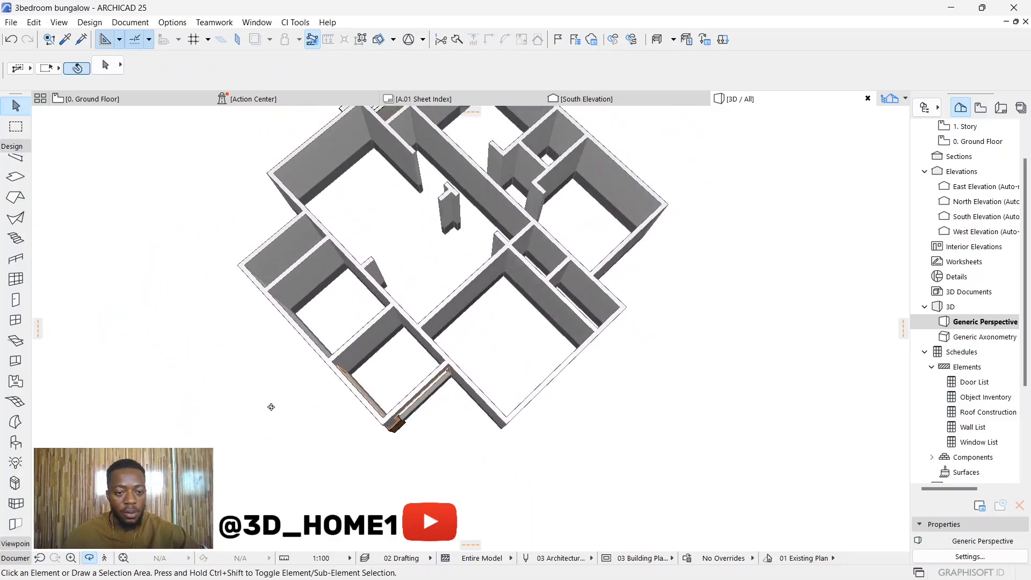
{"action": "middle_click_drag", "start_coordinate": [302, 305], "coordinate": [311, 452], "text": "shift"}
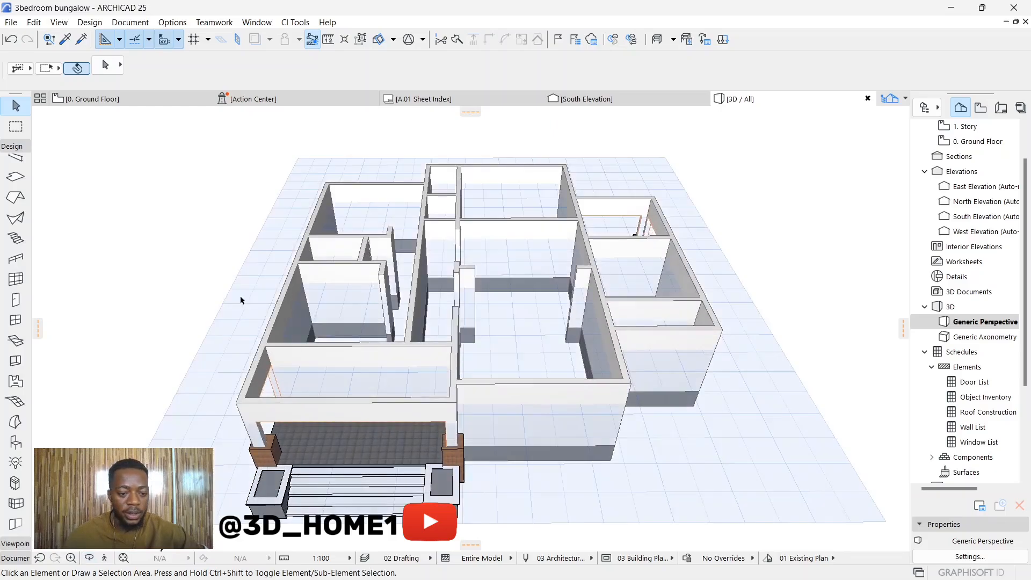
{"action": "left_click", "coordinate": [65, 43]}
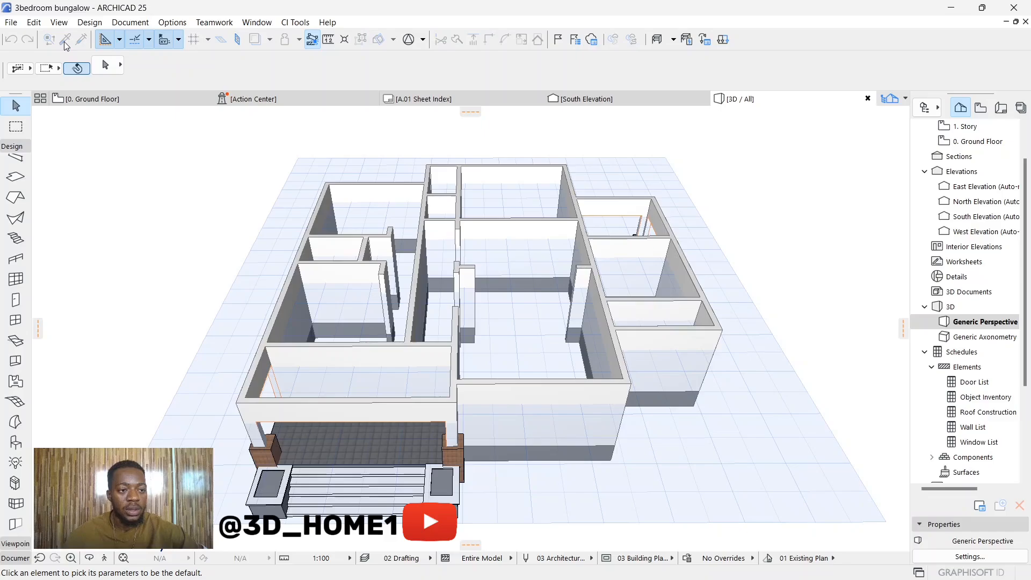
{"action": "left_click", "coordinate": [65, 44]}
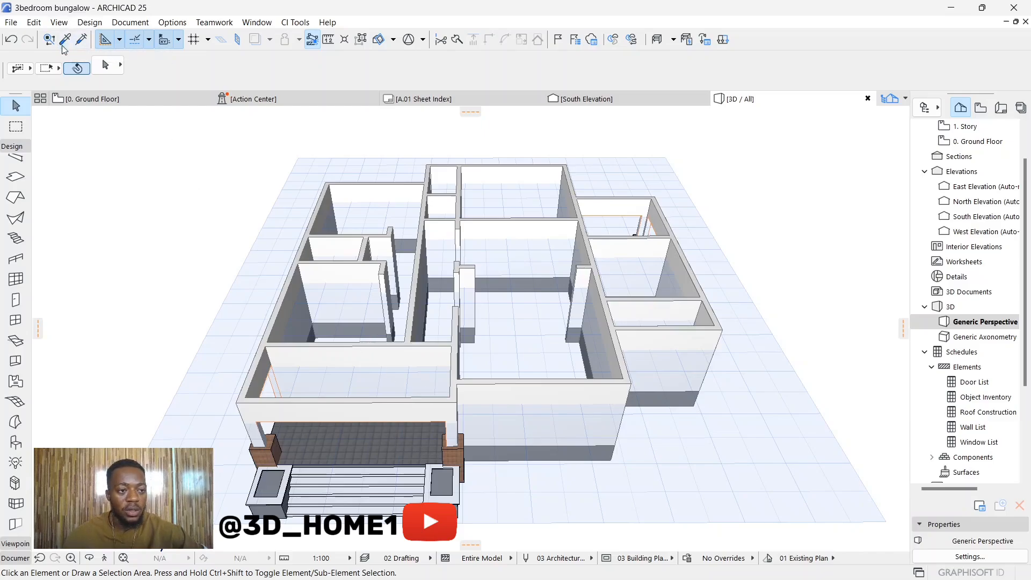
{"action": "left_click", "coordinate": [65, 41]}
{"action": "left_click", "coordinate": [398, 443]}
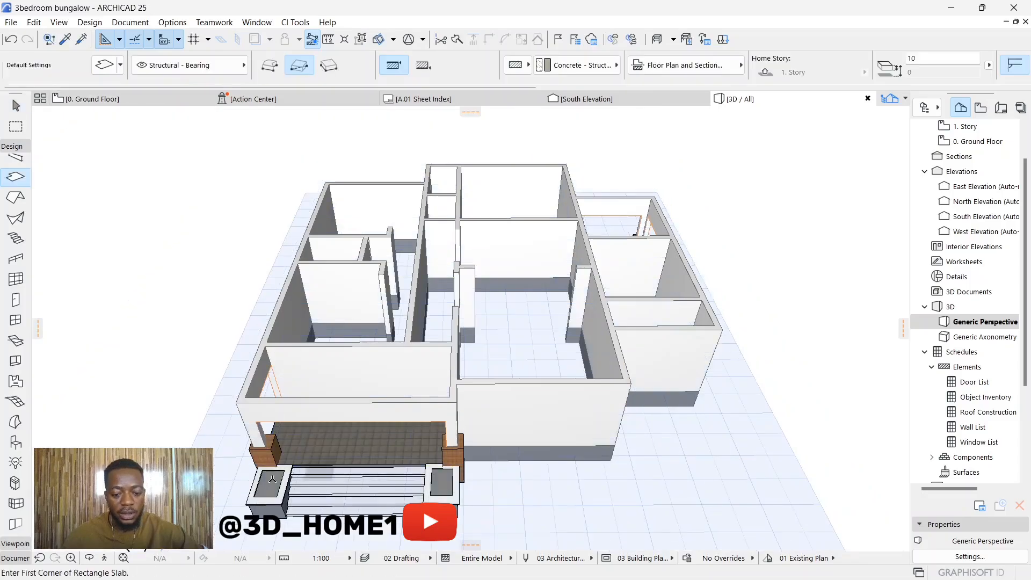
Draw a rectangular tiled floor slab of about 3929 by 3590 mm across the second corner porch, up to the outer wall corners
{"action": "scroll", "coordinate": [372, 393], "scroll_direction": "down", "scroll_amount": 3}
{"action": "scroll", "coordinate": [632, 264], "scroll_direction": "up", "scroll_amount": 1}
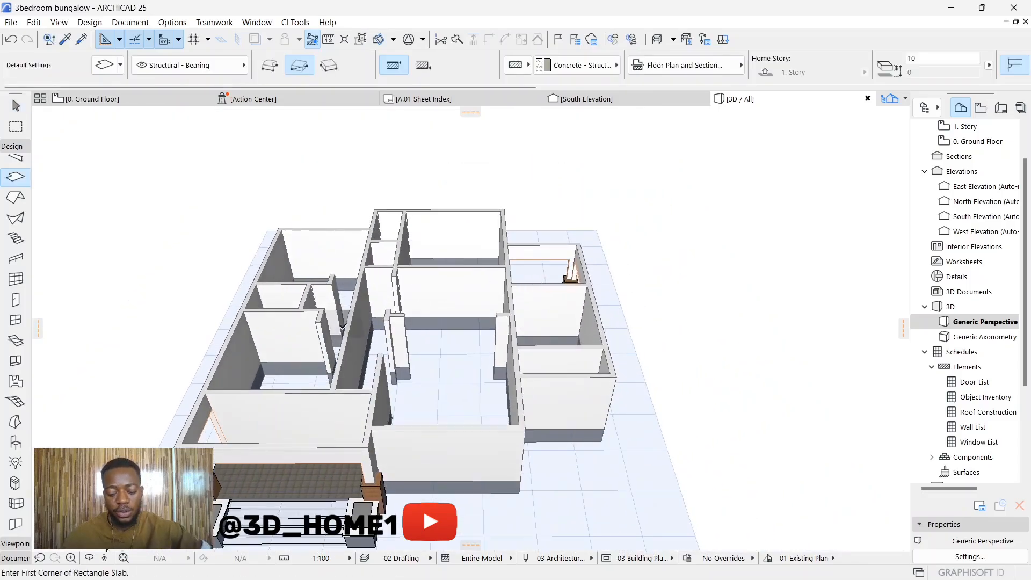
{"action": "left_click", "coordinate": [89, 558]}
{"action": "left_click_drag", "start_coordinate": [571, 390], "coordinate": [305, 395]}
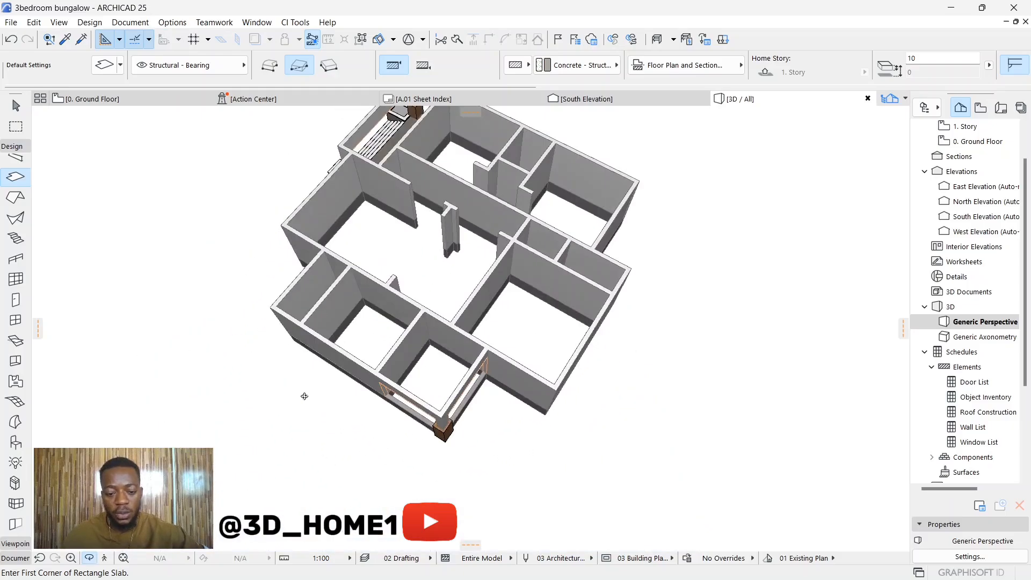
{"action": "scroll", "coordinate": [466, 429], "scroll_direction": "up", "scroll_amount": 1}
{"action": "left_click_drag", "start_coordinate": [457, 426], "coordinate": [256, 410]}
{"action": "scroll", "coordinate": [317, 345], "scroll_direction": "up", "scroll_amount": 5}
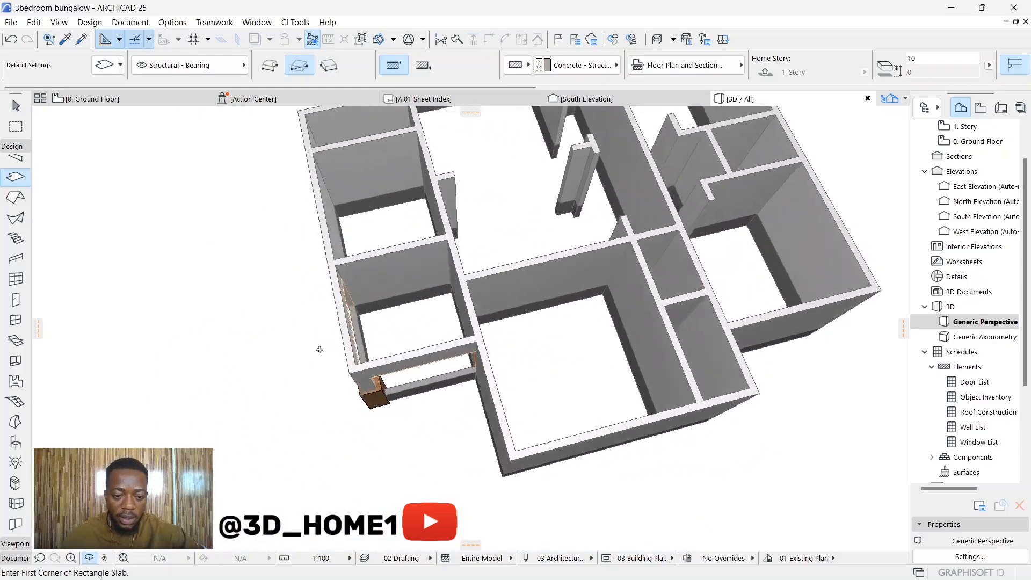
{"action": "scroll", "coordinate": [364, 274], "scroll_direction": "up", "scroll_amount": 1}
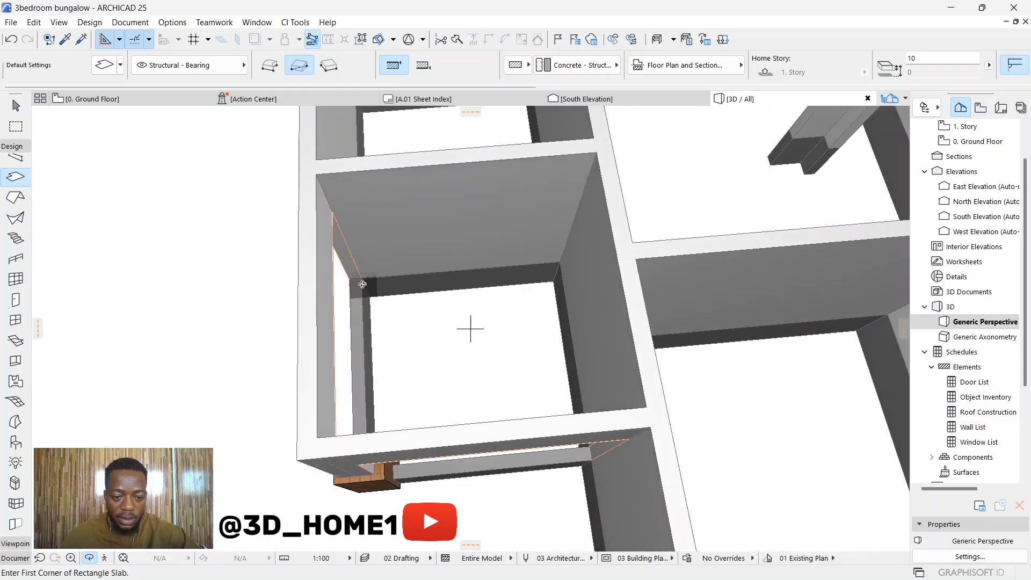
{"action": "key", "text": "Escape"}
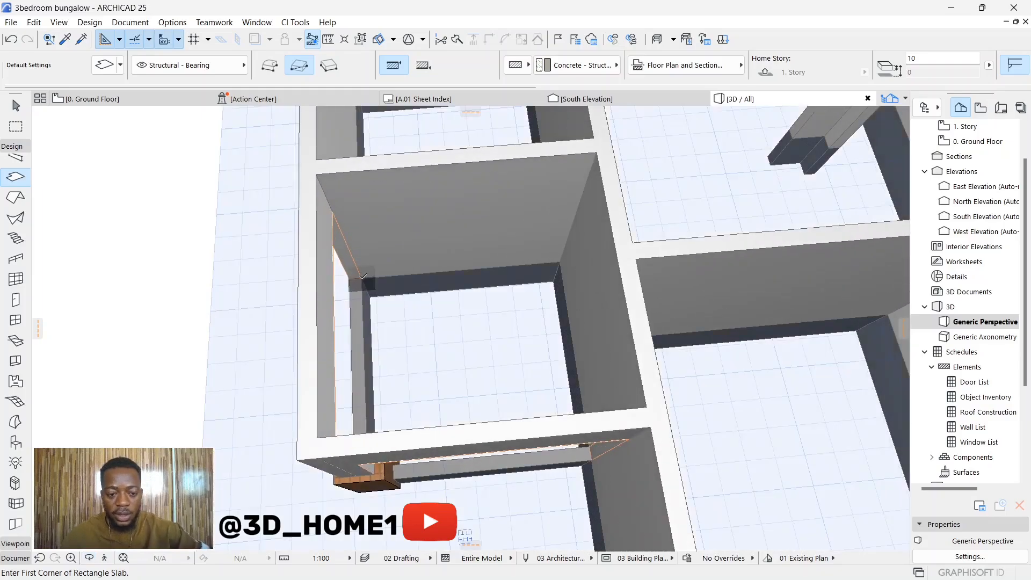
{"action": "left_click", "coordinate": [350, 278]}
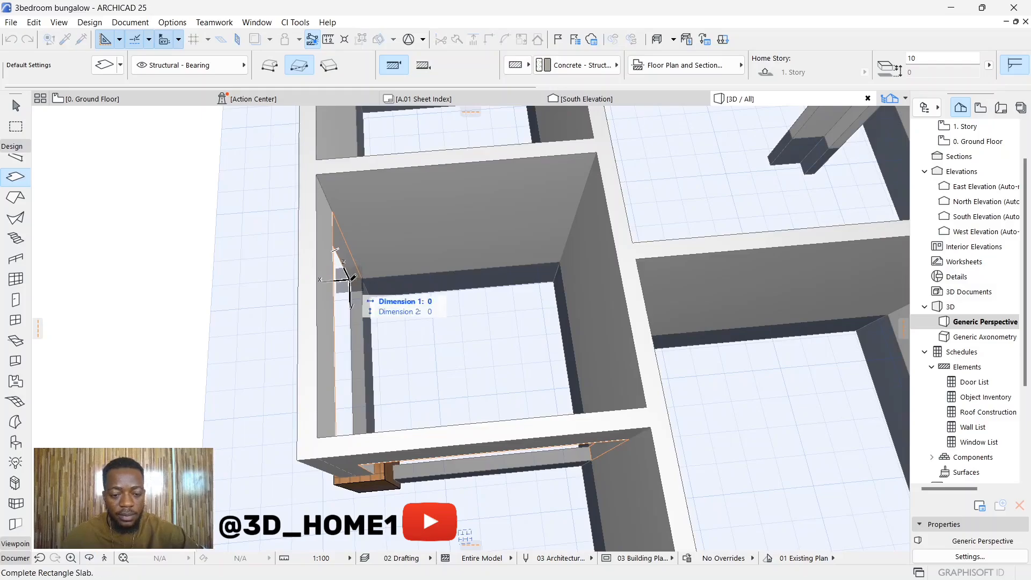
{"action": "scroll", "coordinate": [452, 341], "scroll_direction": "up", "scroll_amount": 3}
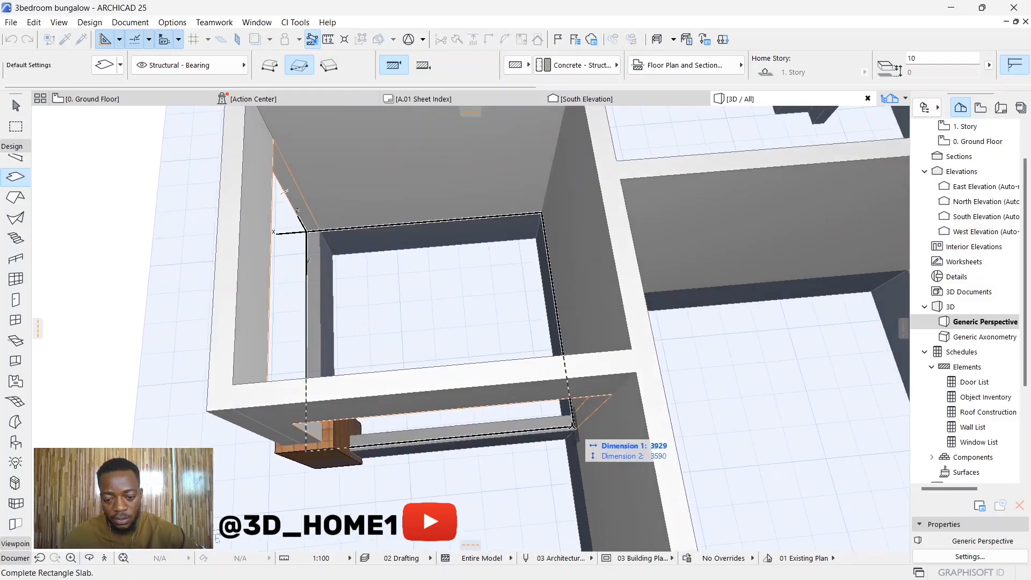
{"action": "left_click", "coordinate": [582, 430]}
{"action": "key", "text": "Escape"}
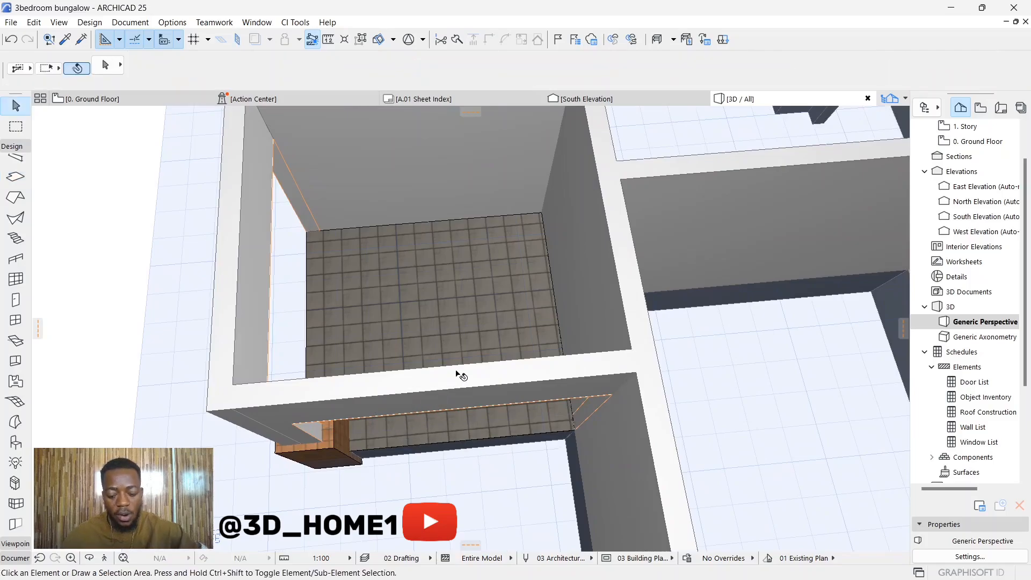
Examine the corner porch's new floor, openings and brick column from outside, along with the rest of the house
{"action": "left_click", "coordinate": [89, 558]}
{"action": "left_click_drag", "start_coordinate": [326, 451], "coordinate": [408, 415]}
{"action": "scroll", "coordinate": [408, 416], "scroll_direction": "down", "scroll_amount": 8}
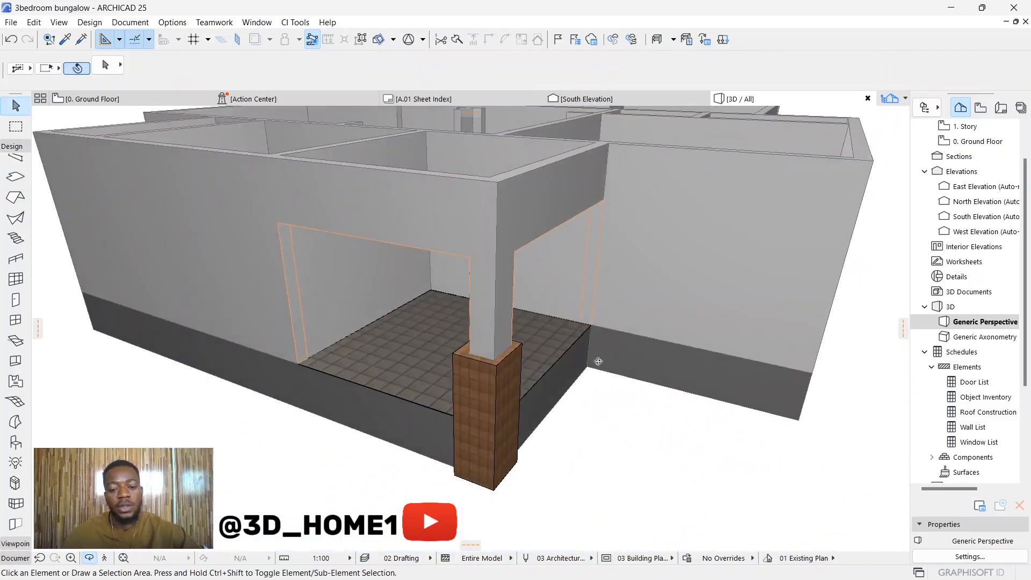
{"action": "left_click_drag", "start_coordinate": [611, 368], "coordinate": [663, 320]}
{"action": "mouse_move", "coordinate": [330, 323]}
{"action": "left_mouse_down"}
{"action": "mouse_move", "coordinate": [552, 363]}
{"action": "mouse_move", "coordinate": [654, 313]}
{"action": "mouse_move", "coordinate": [340, 322]}
{"action": "left_mouse_up"}
{"action": "left_click_drag", "start_coordinate": [632, 316], "coordinate": [252, 296]}
{"action": "scroll", "coordinate": [252, 295], "scroll_direction": "down", "scroll_amount": 3}
{"action": "left_click_drag", "start_coordinate": [580, 358], "coordinate": [404, 317]}
In the south elevation, raise the top edge of the front porch's wide opening to a height of about 2709 mm
{"action": "left_click", "coordinate": [568, 101]}
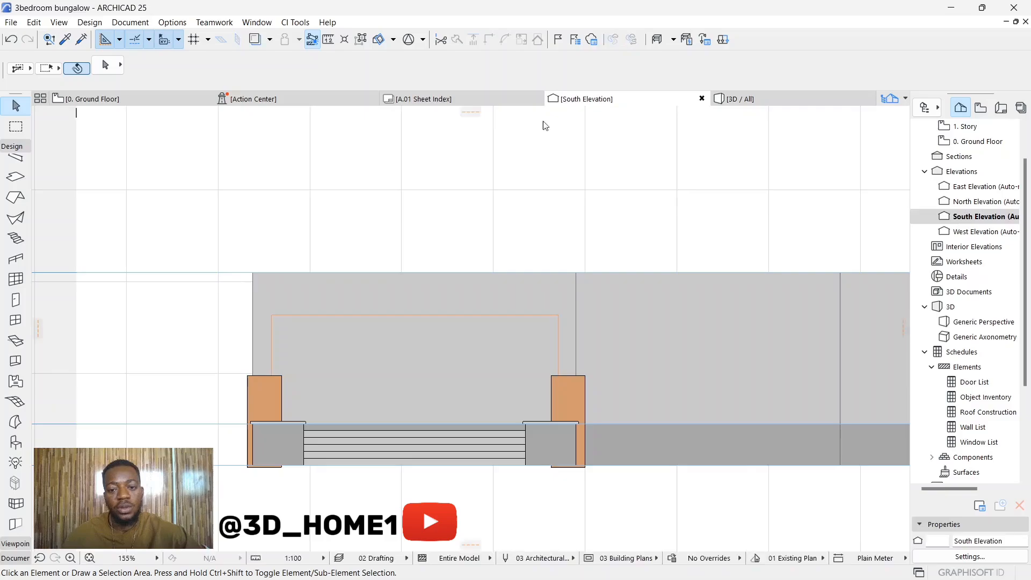
{"action": "scroll", "coordinate": [405, 319], "scroll_direction": "up", "scroll_amount": 2}
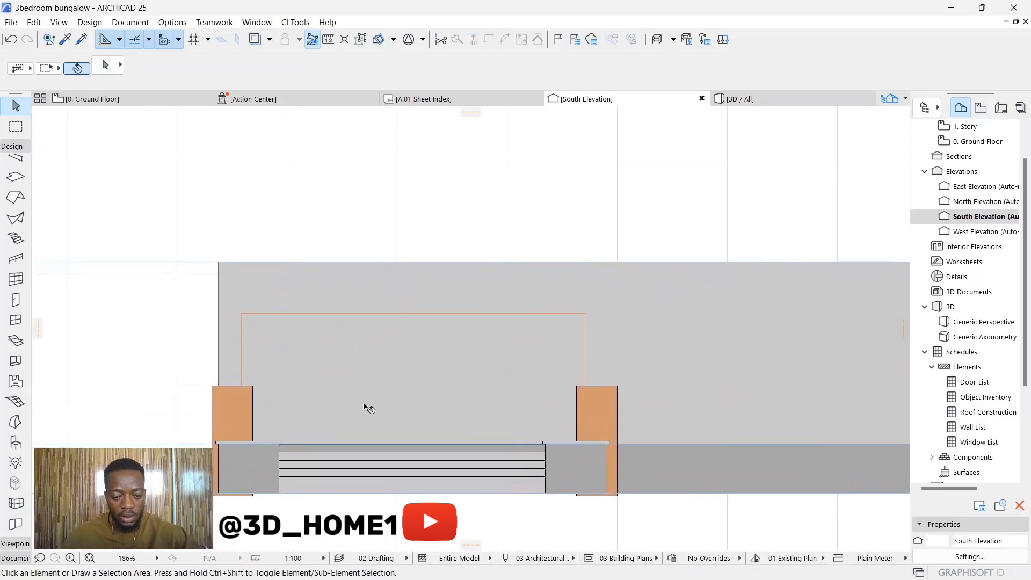
{"action": "scroll", "coordinate": [295, 433], "scroll_direction": "up", "scroll_amount": 2}
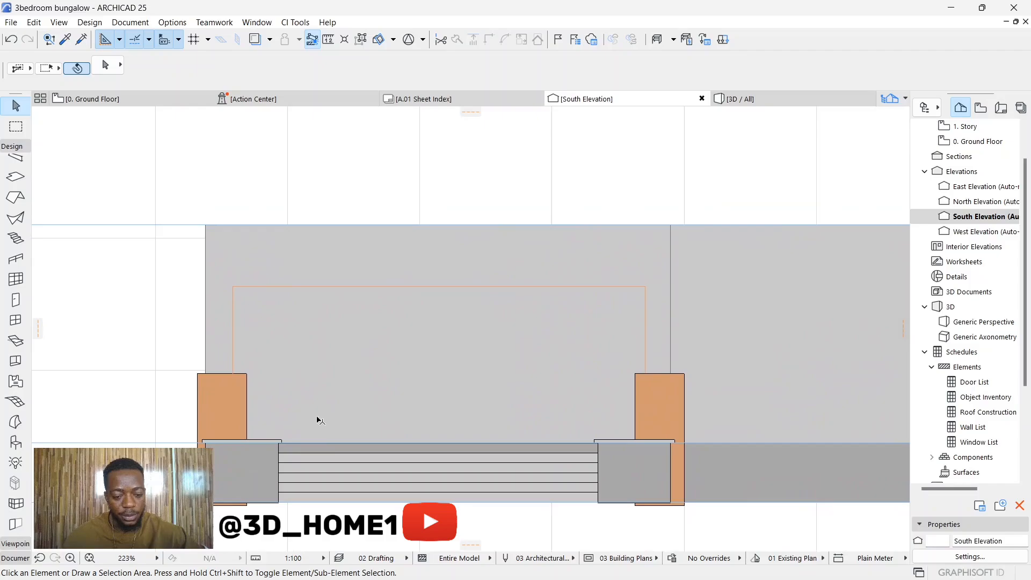
{"action": "left_click", "coordinate": [329, 288]}
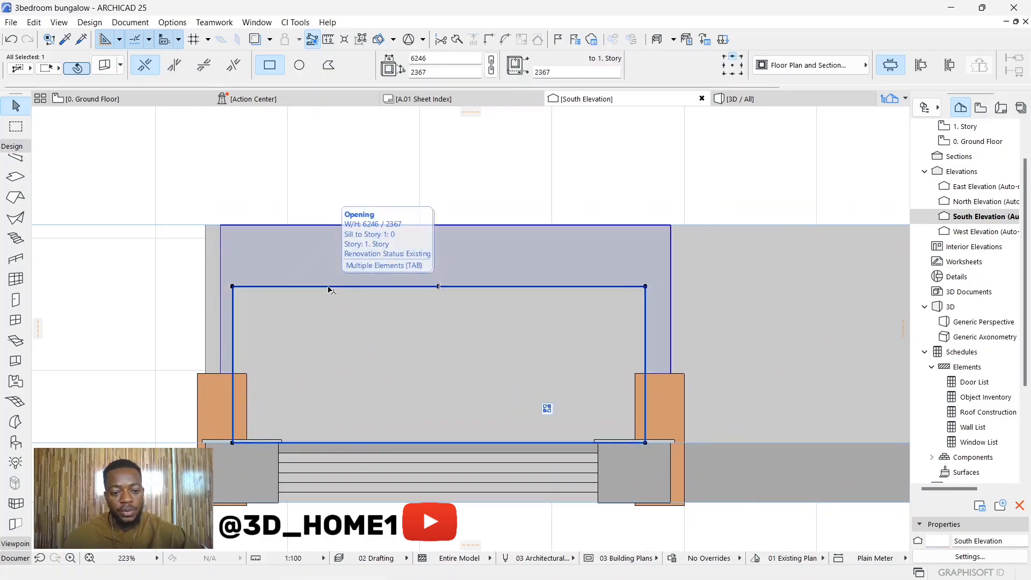
{"action": "left_click", "coordinate": [329, 287]}
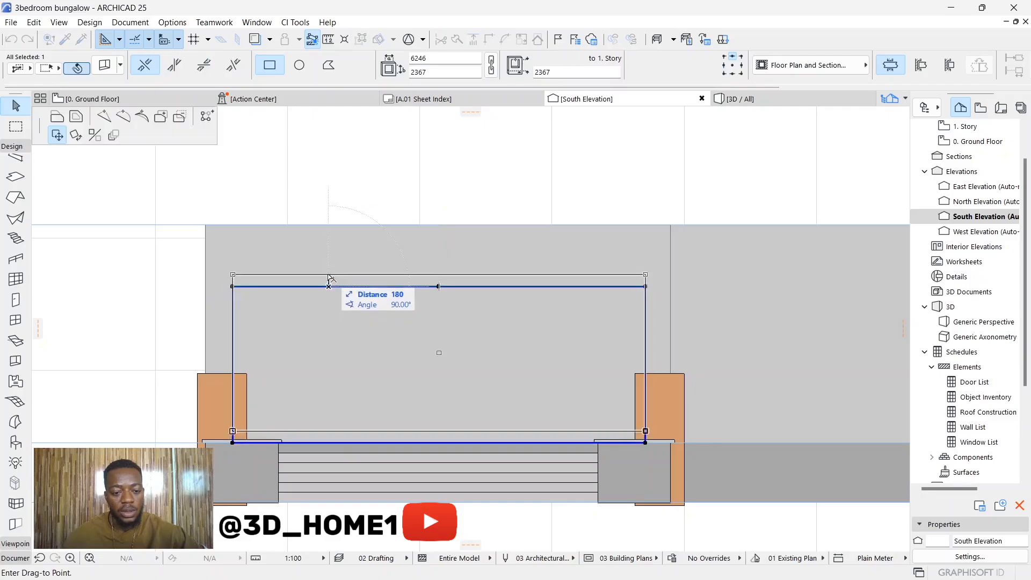
{"action": "left_click", "coordinate": [57, 118]}
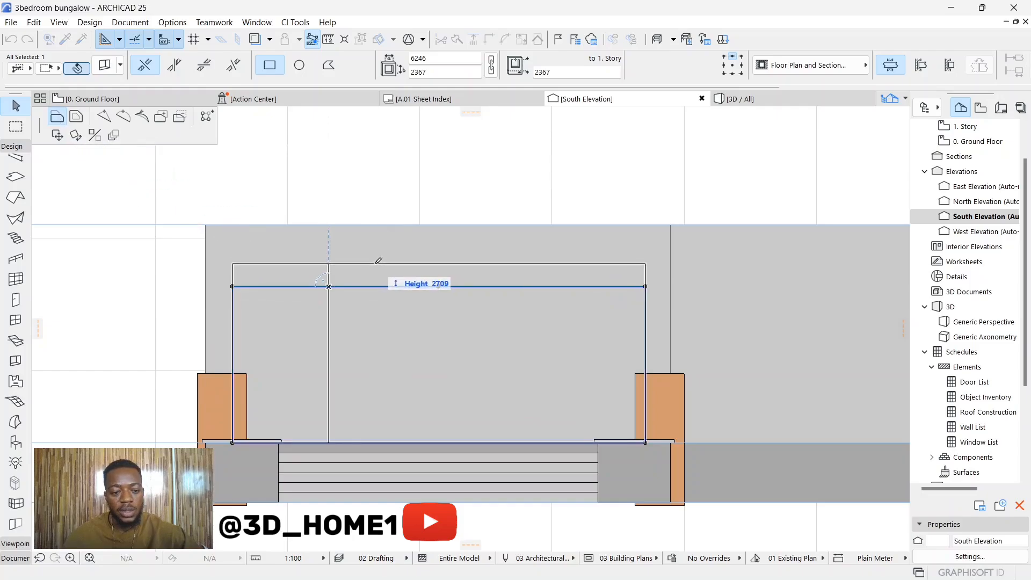
{"action": "left_click", "coordinate": [377, 262]}
{"action": "left_click", "coordinate": [194, 274]}
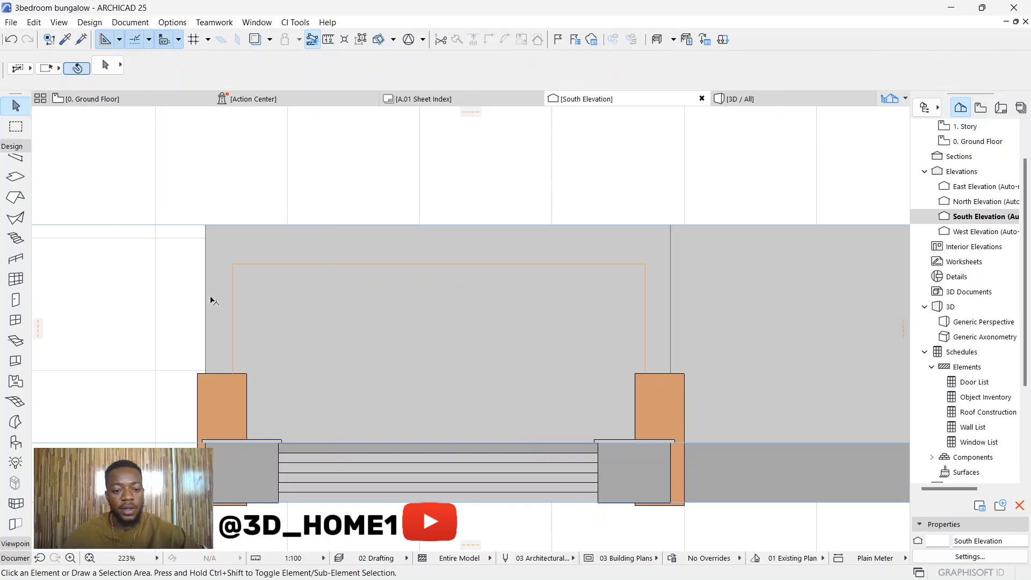
In the 3D view, stretch the front porch's side opening upwards until its top edge aligns with the wide front opening
{"action": "scroll", "coordinate": [445, 410], "scroll_direction": "down", "scroll_amount": 5}
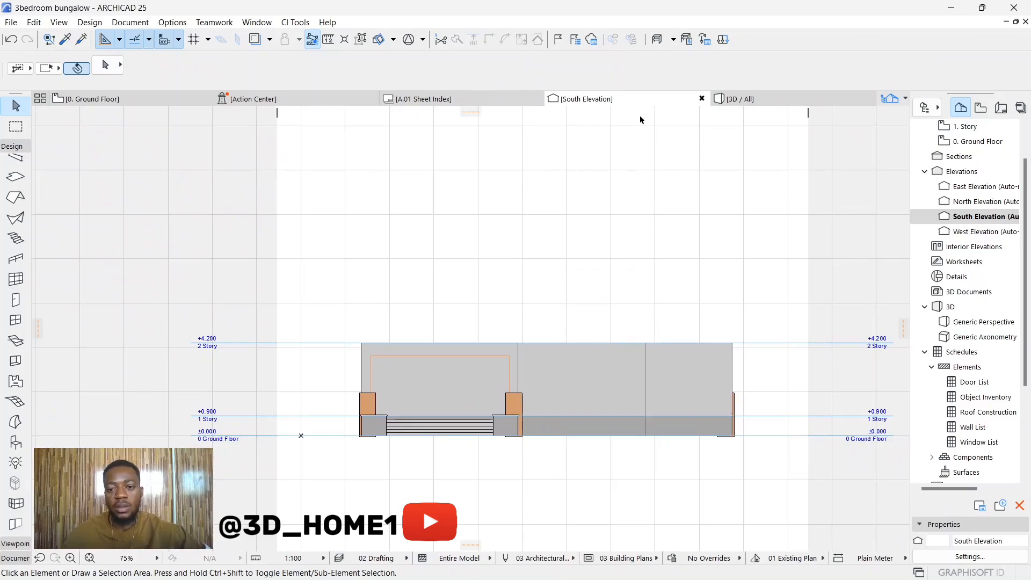
{"action": "left_click", "coordinate": [740, 99]}
{"action": "middle_click_drag", "start_coordinate": [471, 341], "coordinate": [355, 305], "text": "shift"}
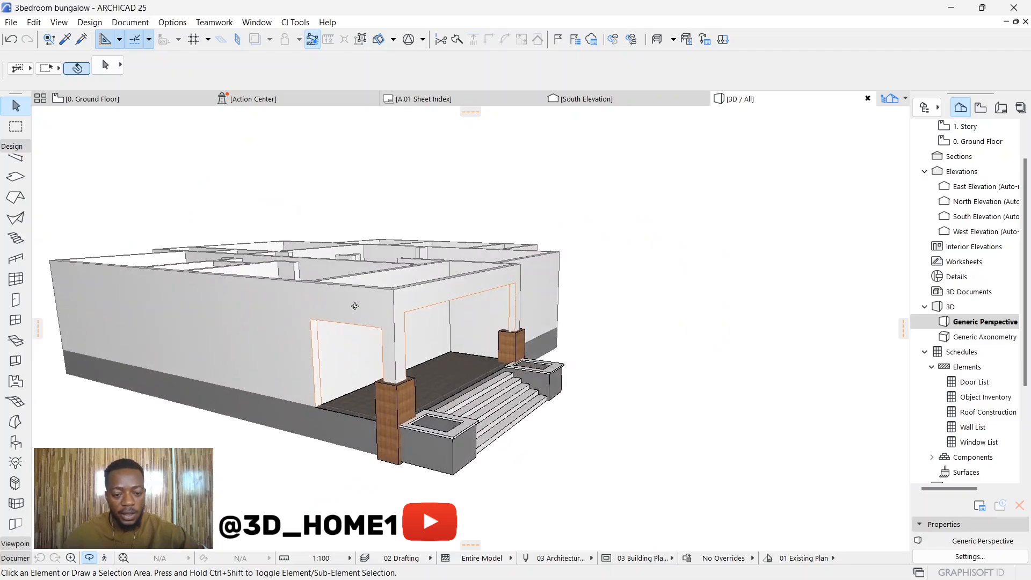
{"action": "scroll", "coordinate": [379, 331], "scroll_direction": "up", "scroll_amount": 4}
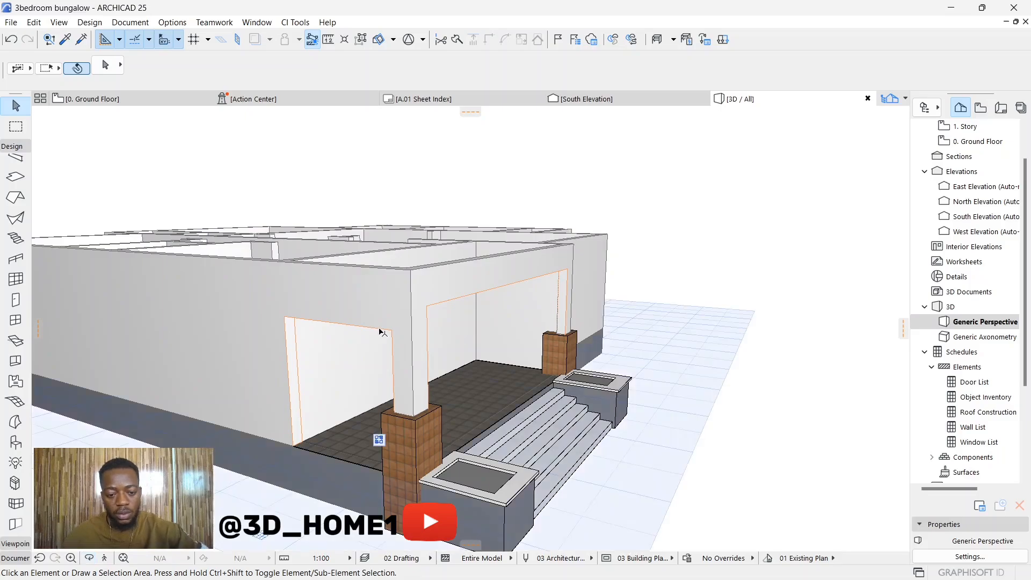
{"action": "left_click", "coordinate": [380, 332]}
{"action": "left_click", "coordinate": [379, 327]}
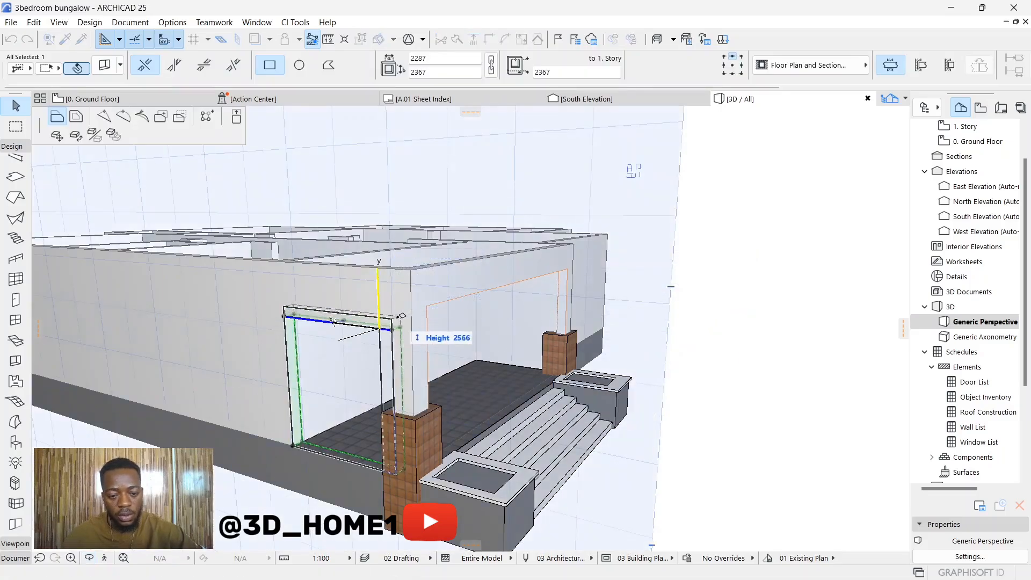
{"action": "left_click", "coordinate": [430, 300]}
{"action": "left_click", "coordinate": [678, 272]}
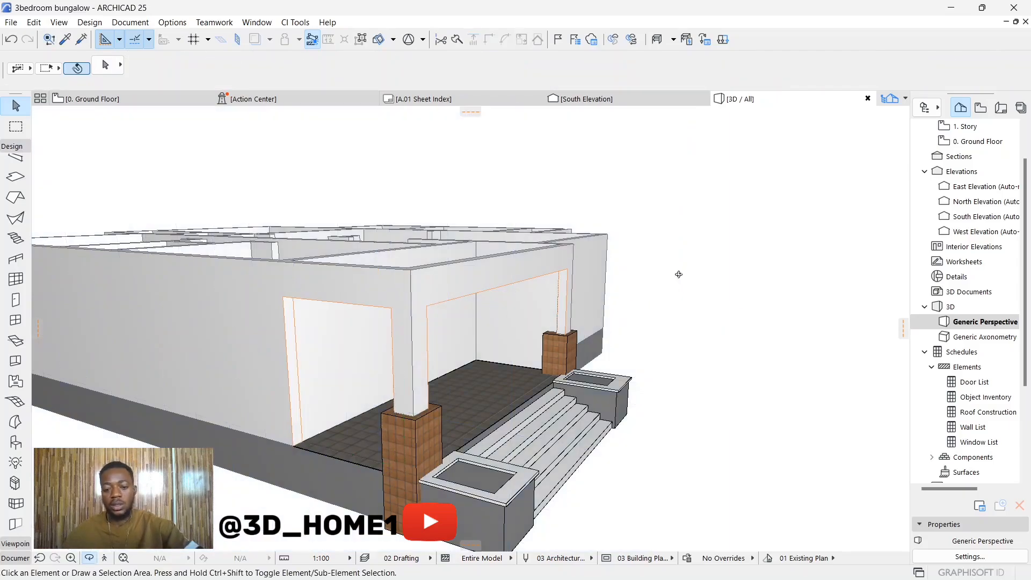
Examine the whole bungalow in 3D and its wall and room layout on the ground floor plan
{"action": "middle_click_drag", "start_coordinate": [586, 365], "coordinate": [510, 267], "text": "shift"}
{"action": "scroll", "coordinate": [511, 267], "scroll_direction": "down", "scroll_amount": 4}
{"action": "middle_click_drag", "start_coordinate": [414, 371], "coordinate": [458, 395], "text": "shift"}
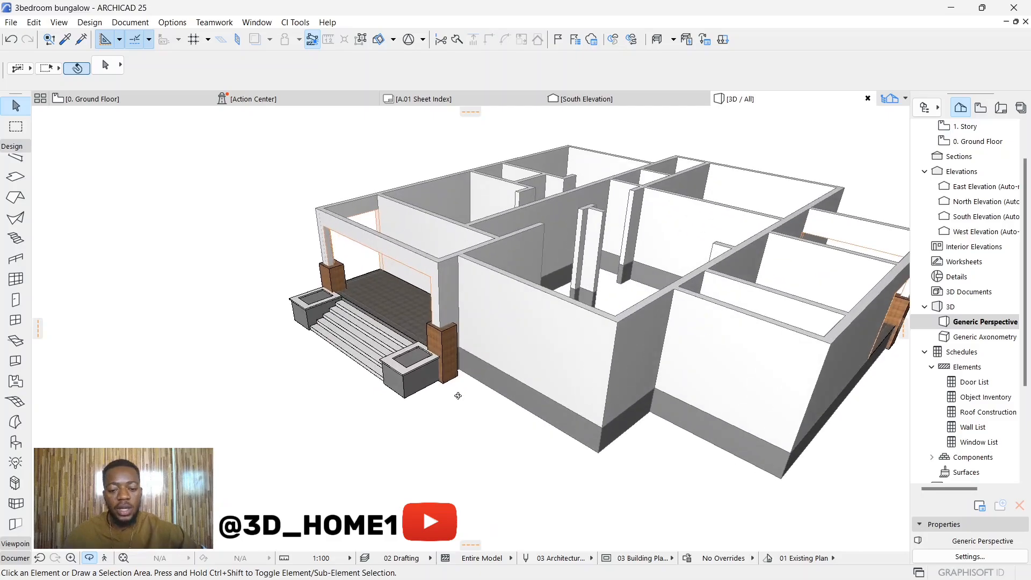
{"action": "mouse_move", "coordinate": [418, 327]}
{"action": "middle_mouse_down", "text": "shift"}
{"action": "mouse_move", "coordinate": [323, 350]}
{"action": "mouse_move", "coordinate": [429, 387]}
{"action": "mouse_move", "coordinate": [537, 370]}
{"action": "mouse_move", "coordinate": [347, 397]}
{"action": "mouse_move", "coordinate": [312, 379]}
{"action": "mouse_move", "coordinate": [520, 354]}
{"action": "mouse_move", "coordinate": [371, 357]}
{"action": "mouse_move", "coordinate": [544, 337]}
{"action": "mouse_move", "coordinate": [221, 325]}
{"action": "middle_mouse_up", "text": "shift"}
{"action": "middle_click_drag", "start_coordinate": [471, 320], "coordinate": [166, 171], "text": "shift"}
{"action": "left_click", "coordinate": [165, 104]}
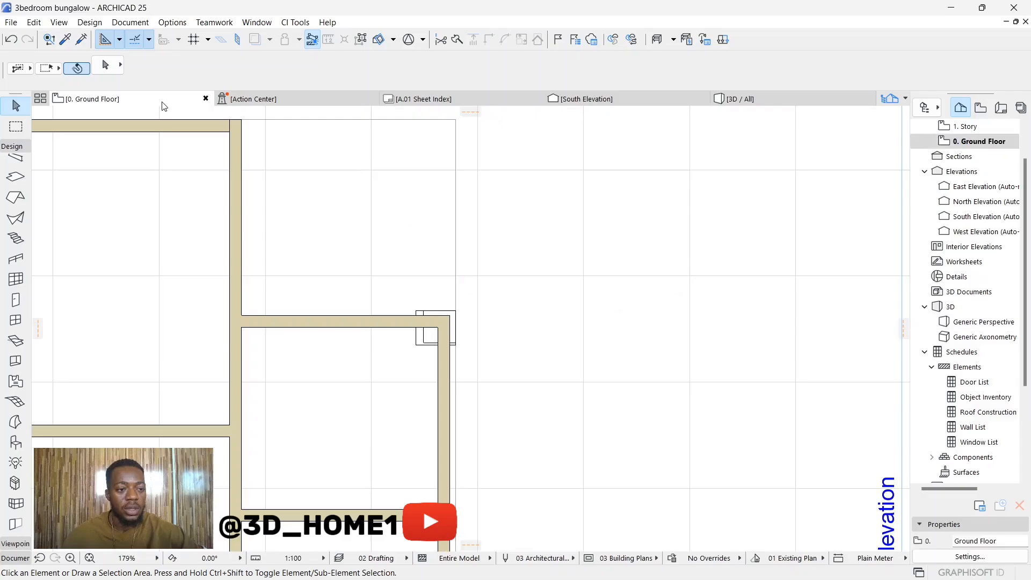
{"action": "scroll", "coordinate": [541, 278], "scroll_direction": "down", "scroll_amount": 5}
{"action": "scroll", "coordinate": [427, 348], "scroll_direction": "up", "scroll_amount": 5}
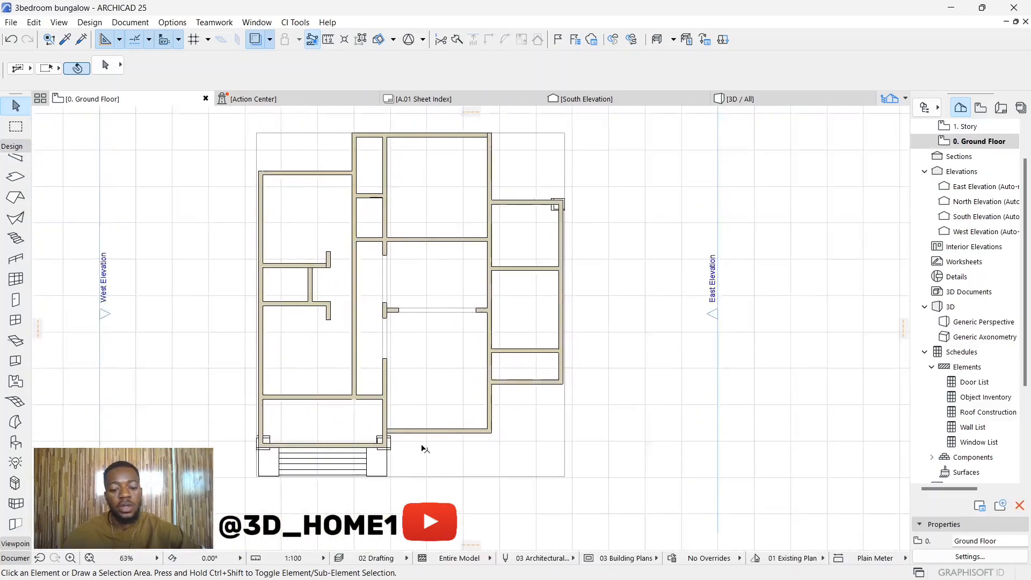
{"action": "scroll", "coordinate": [428, 386], "scroll_direction": "up", "scroll_amount": 1}
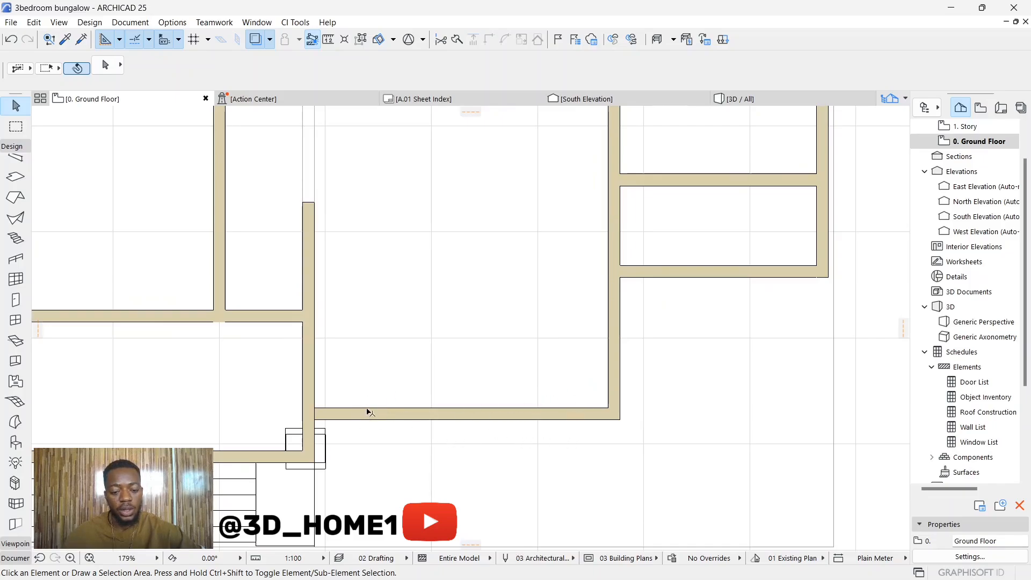
{"action": "scroll", "coordinate": [540, 392], "scroll_direction": "down", "scroll_amount": 1}
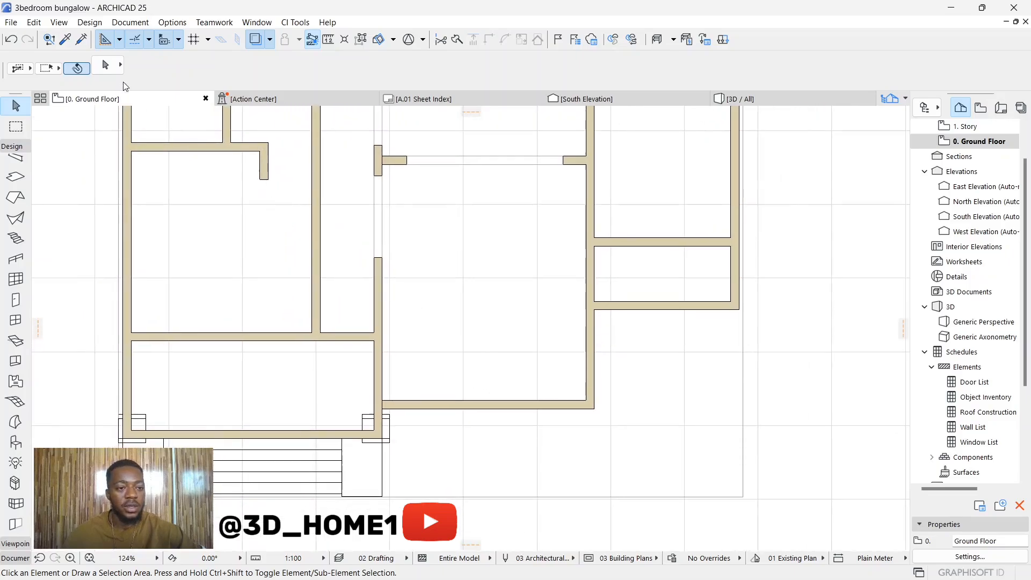
{"action": "scroll", "coordinate": [486, 432], "scroll_direction": "up", "scroll_amount": 1}
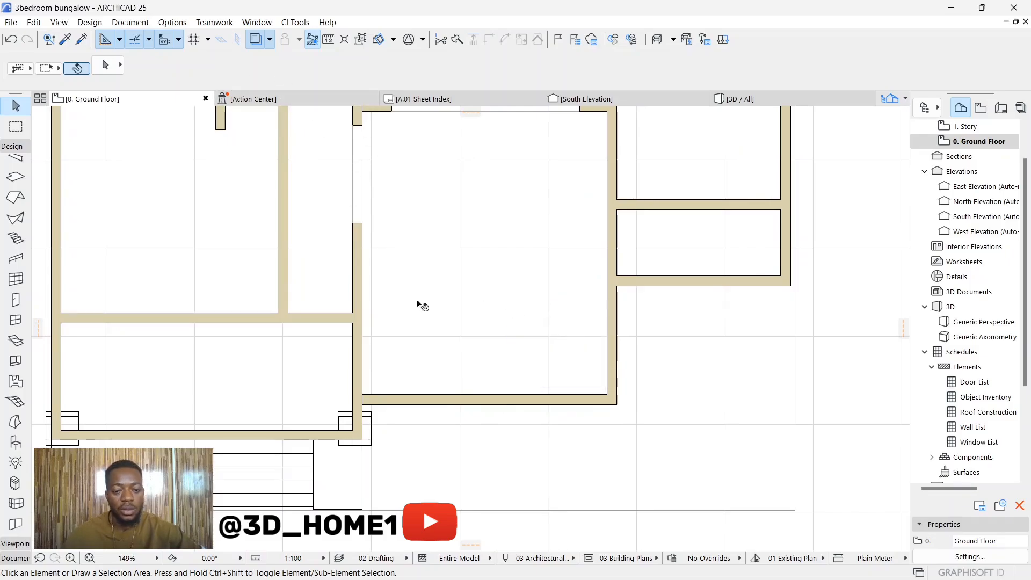
{"action": "scroll", "coordinate": [421, 297], "scroll_direction": "down", "scroll_amount": 5}
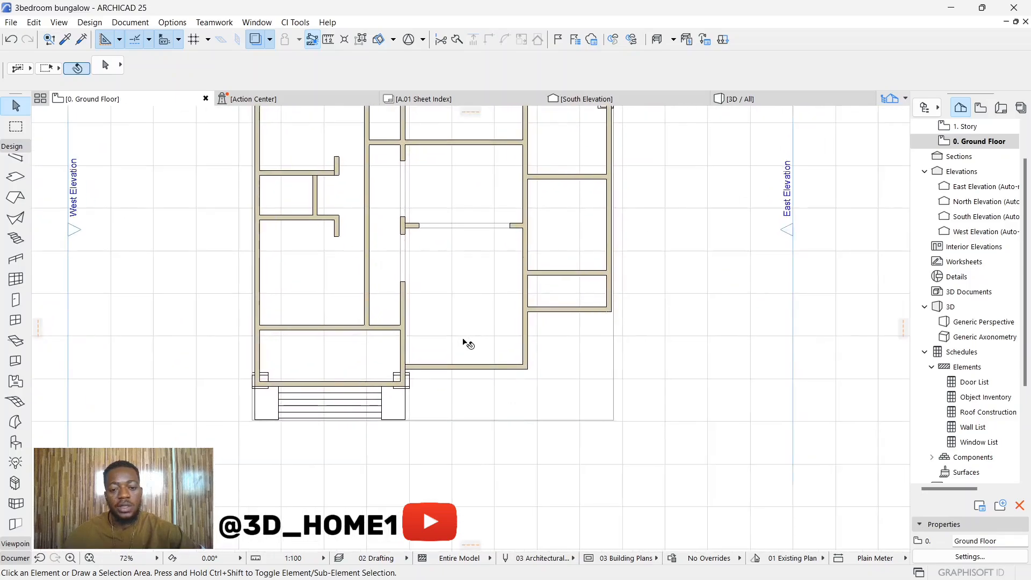
{"action": "scroll", "coordinate": [466, 343], "scroll_direction": "down", "scroll_amount": 1}
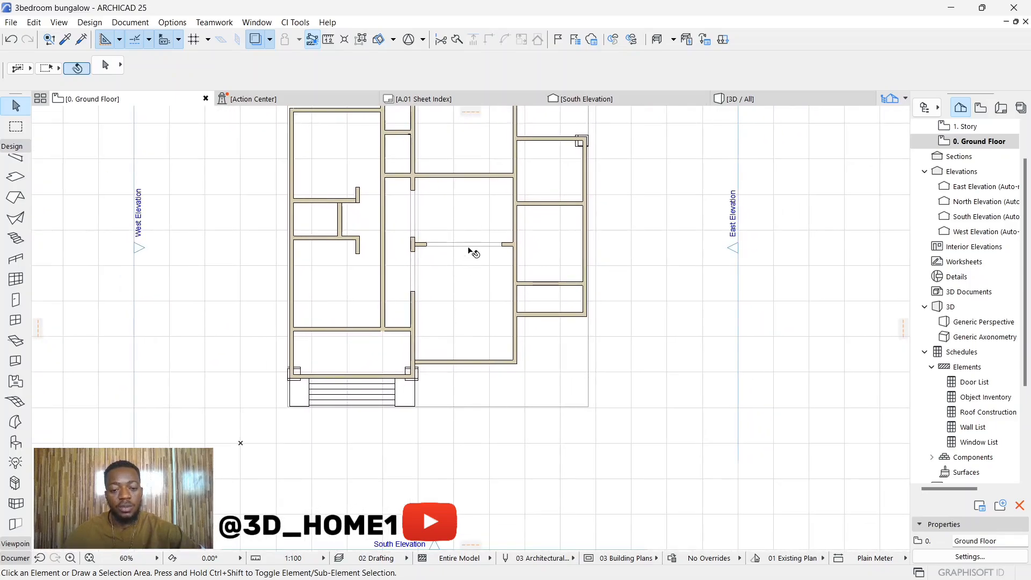
{"action": "scroll", "coordinate": [474, 349], "scroll_direction": "up", "scroll_amount": 1}
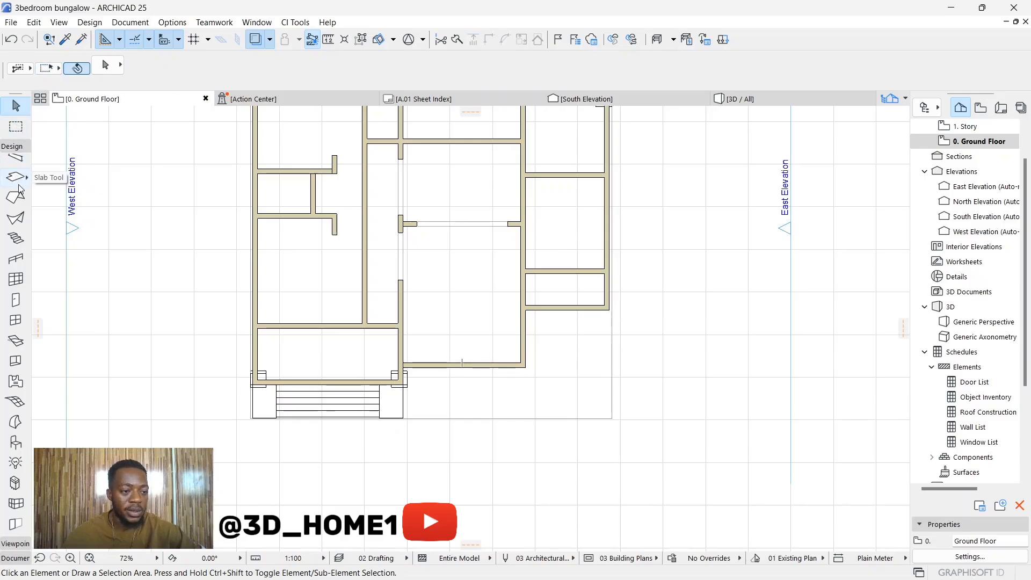
Open the default window settings and examine the opening type, frame width and sash options of Window 25
{"action": "scroll", "coordinate": [16, 260], "scroll_direction": "up", "scroll_amount": 2}
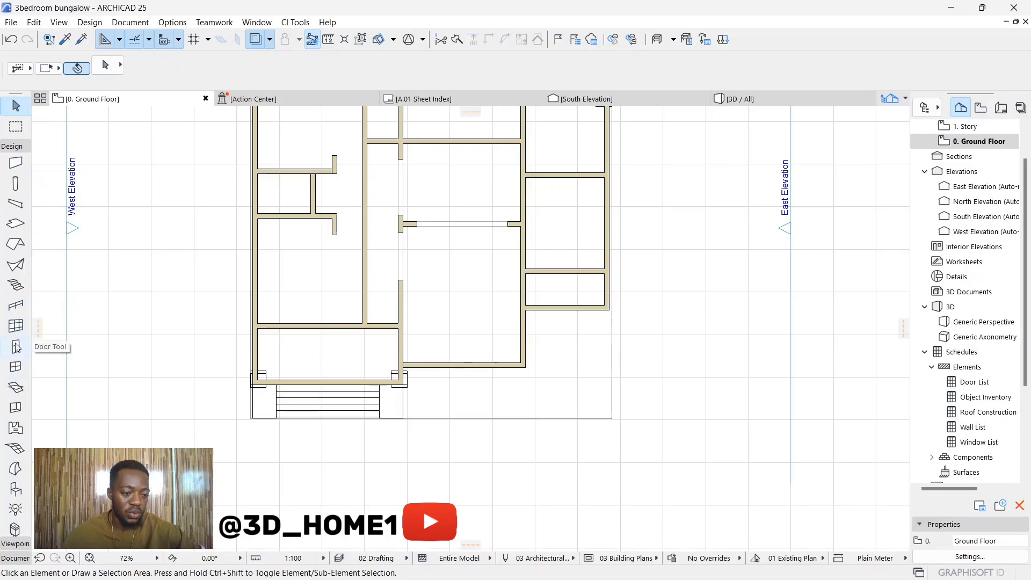
{"action": "left_click", "coordinate": [16, 370]}
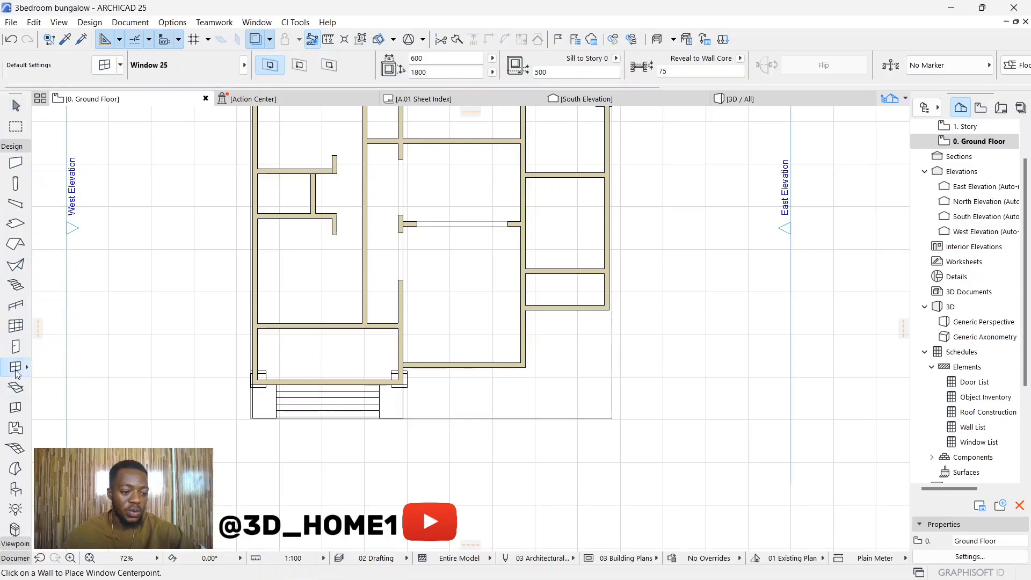
{"action": "left_click", "coordinate": [101, 58]}
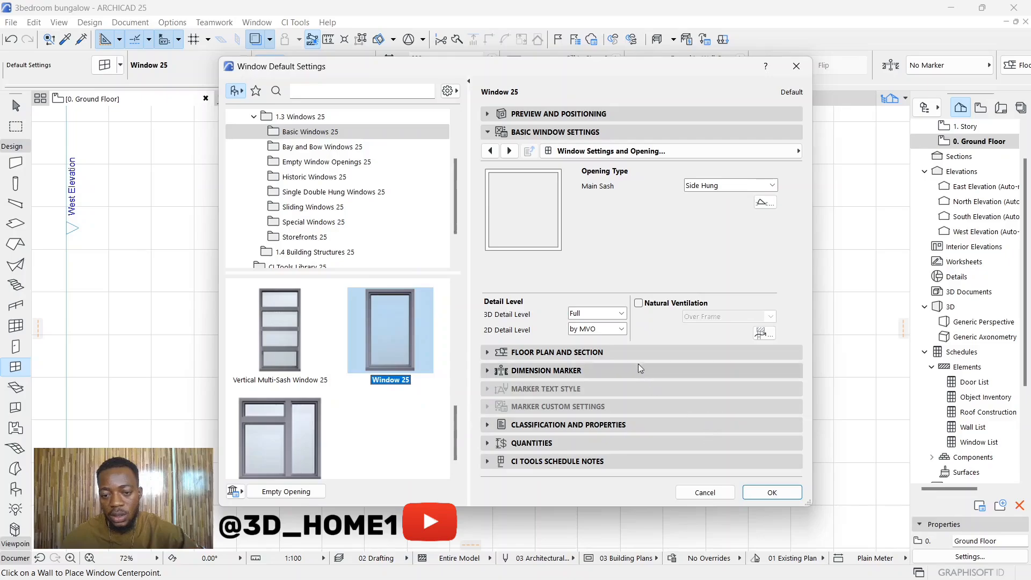
{"action": "left_click", "coordinate": [543, 133]}
{"action": "left_click", "coordinate": [542, 132]}
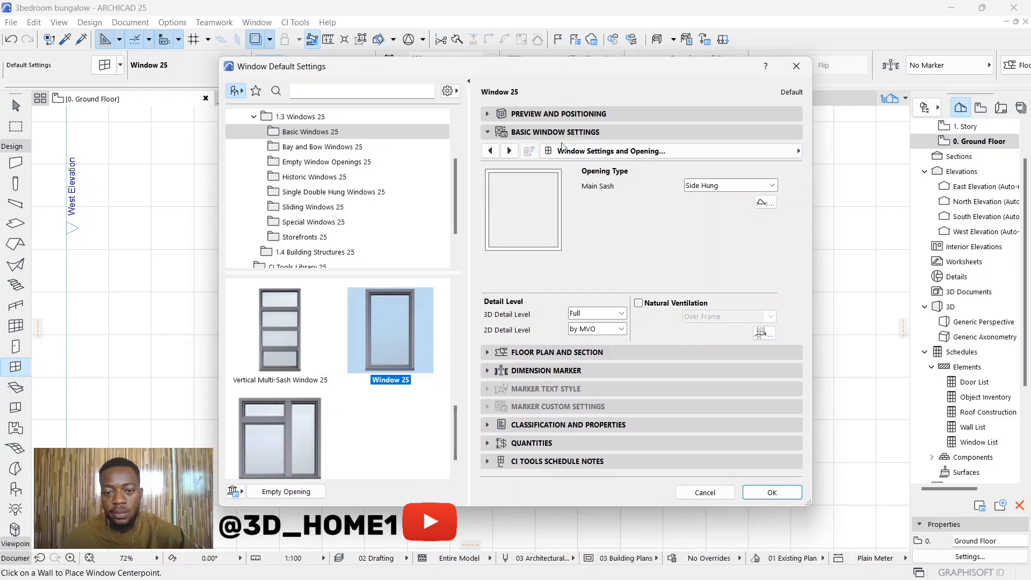
{"action": "left_click", "coordinate": [514, 153]}
{"action": "left_click", "coordinate": [515, 154]}
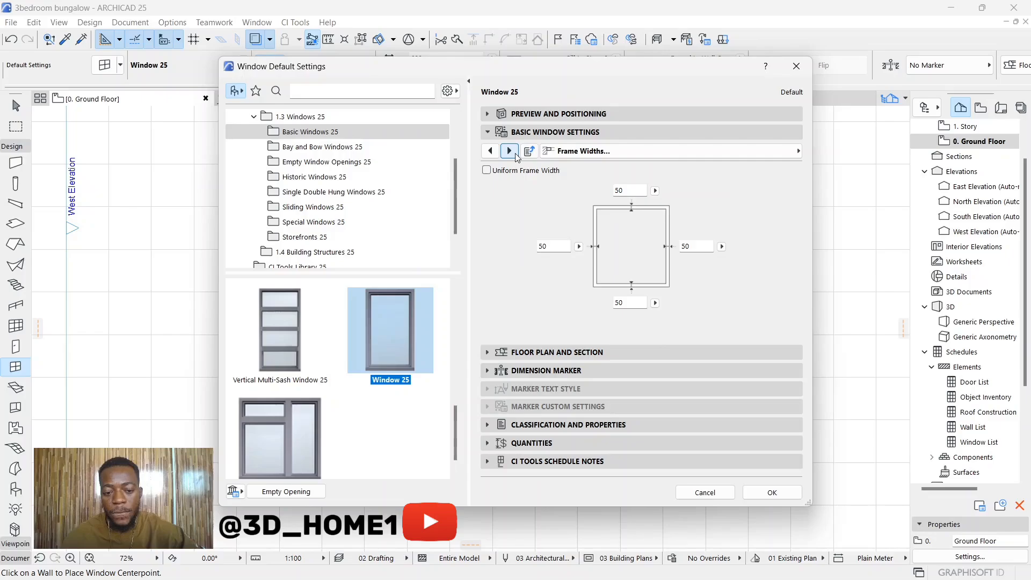
{"action": "left_click", "coordinate": [514, 153]}
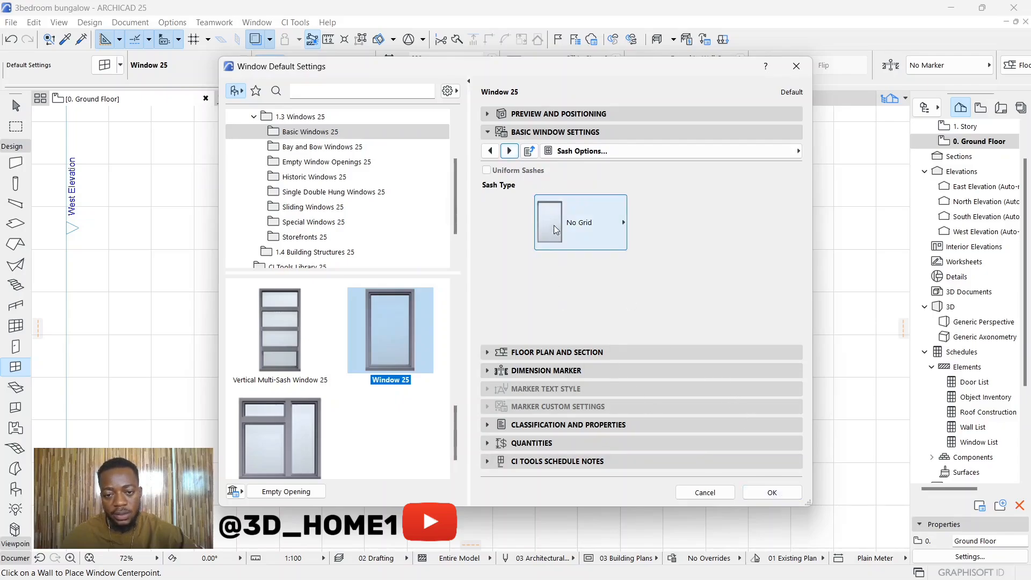
{"action": "left_click", "coordinate": [489, 153]}
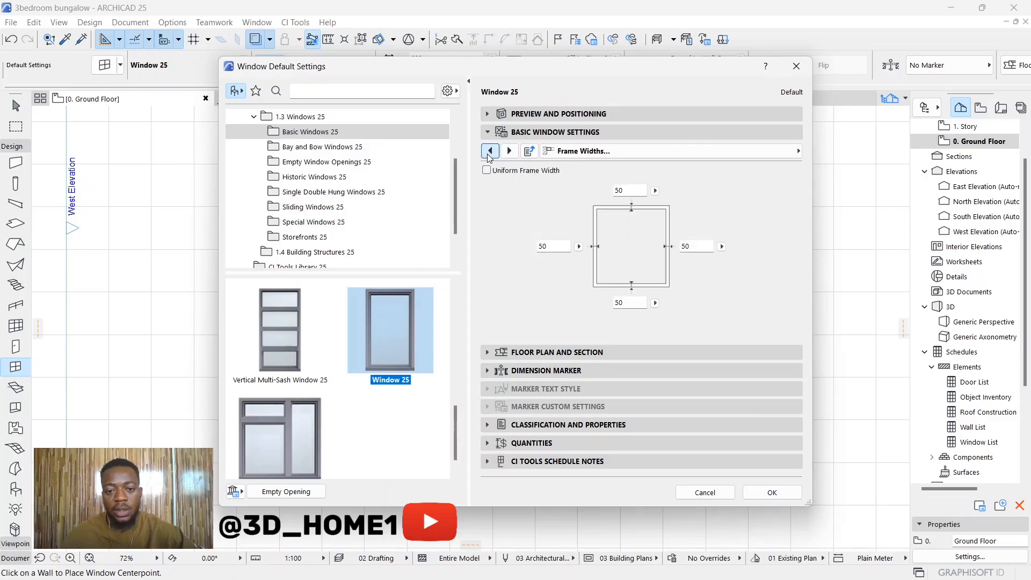
Set the default window's width to 2000 and its sill height above Story 0 to 450
{"action": "left_click", "coordinate": [541, 113]}
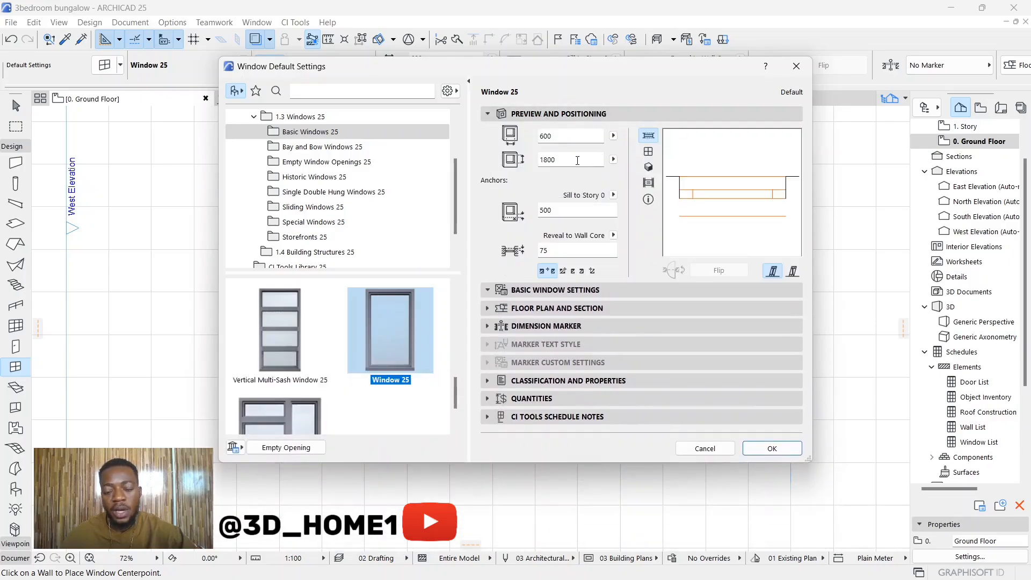
{"action": "left_click", "coordinate": [567, 136]}
{"action": "double_click", "coordinate": [567, 135]}
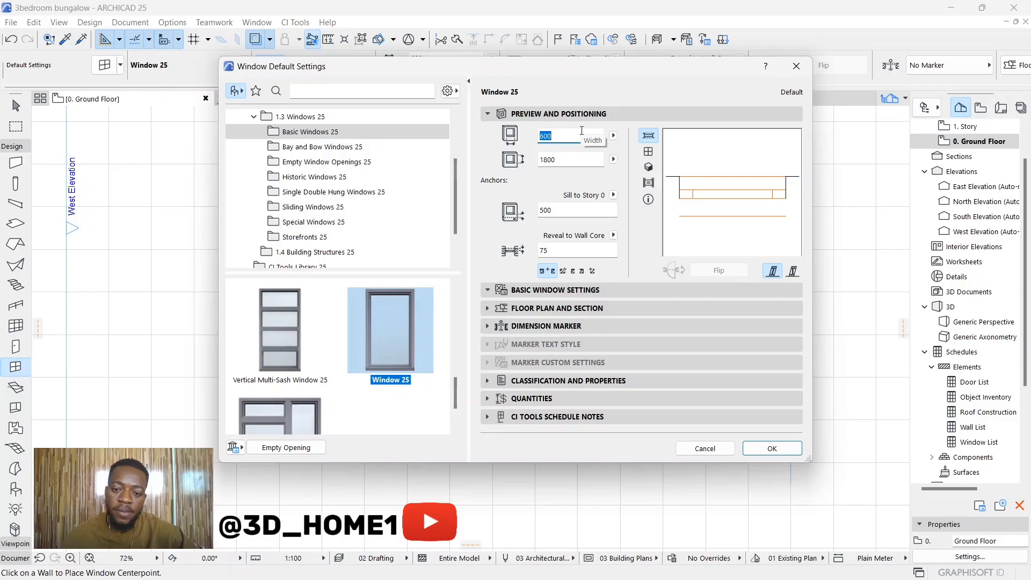
{"action": "type", "text": "2000"}
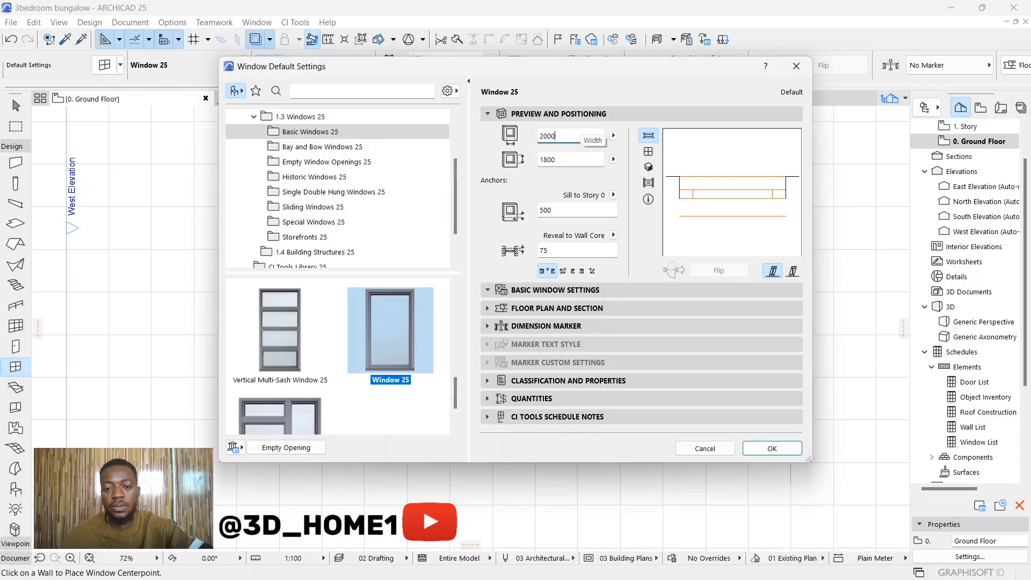
{"action": "left_click", "coordinate": [563, 216]}
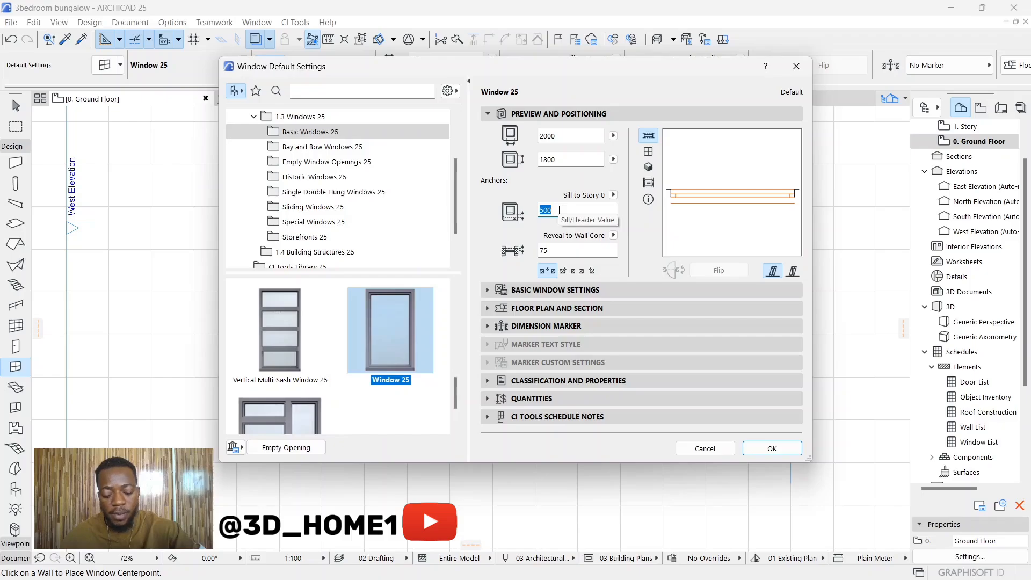
{"action": "type", "text": "450"}
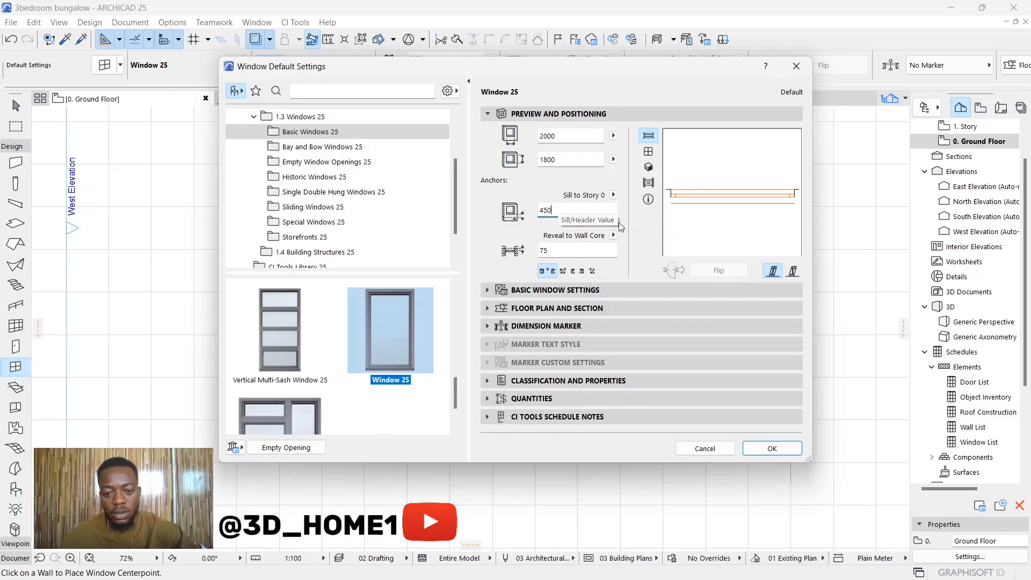
{"action": "key", "text": "Tab"}
{"action": "left_click", "coordinate": [772, 449]}
Place the window near the middle of the front wall beside the front porch and check it in the 3D view
{"action": "scroll", "coordinate": [482, 368], "scroll_direction": "up", "scroll_amount": 2}
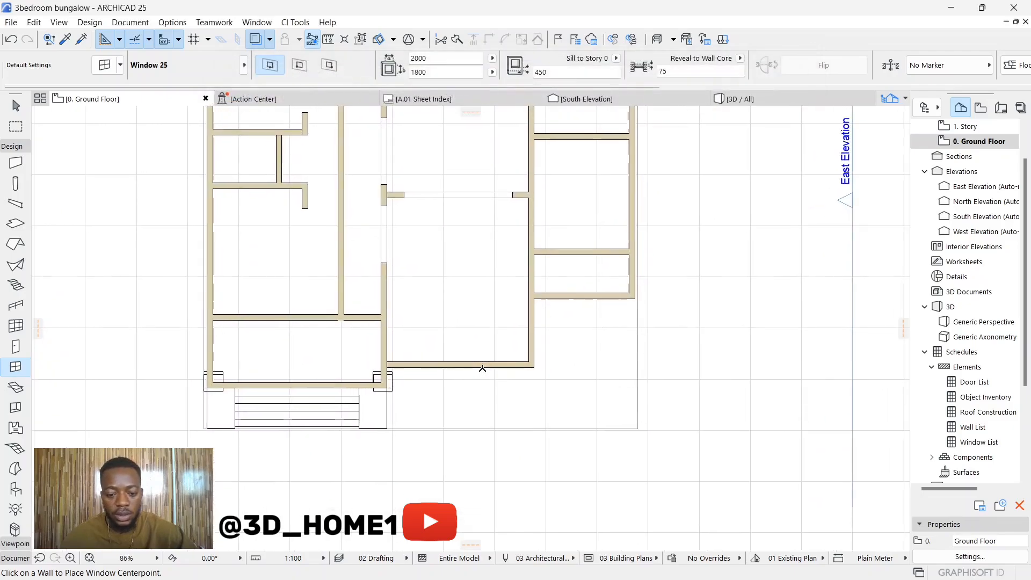
{"action": "scroll", "coordinate": [458, 368], "scroll_direction": "up", "scroll_amount": 4}
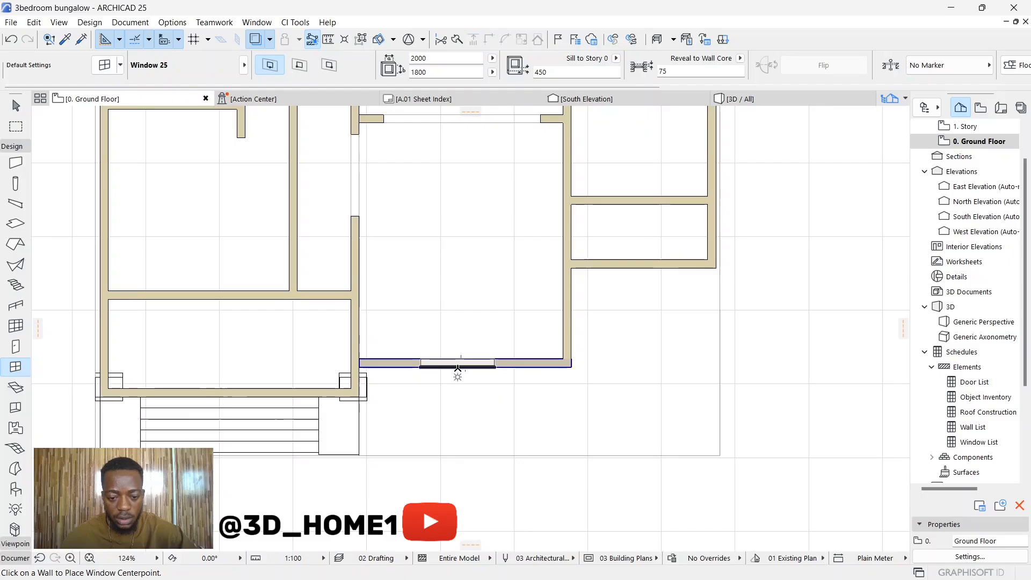
{"action": "left_click", "coordinate": [458, 368]}
{"action": "left_click", "coordinate": [465, 251]}
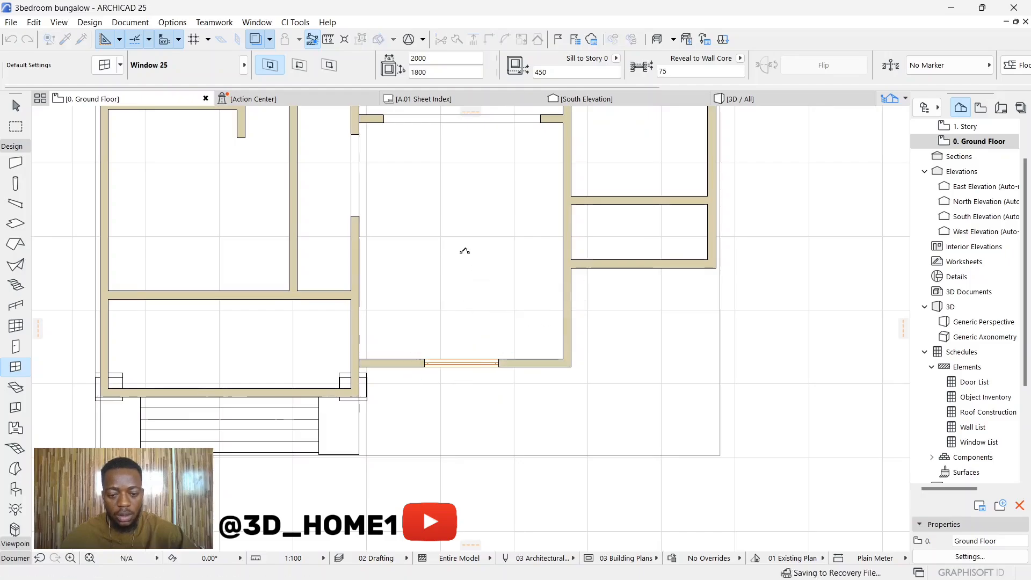
{"action": "key", "text": "Escape"}
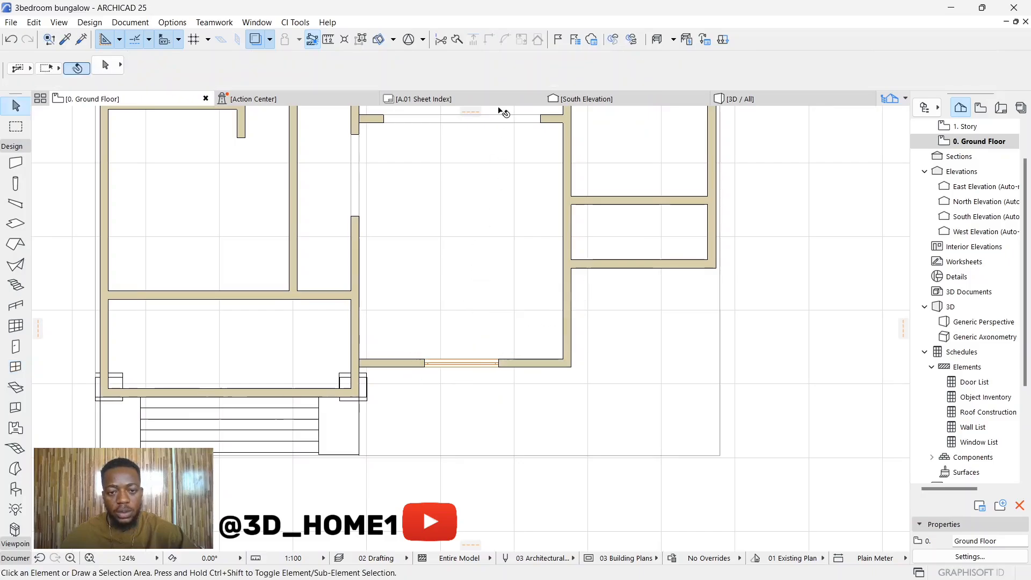
{"action": "left_click", "coordinate": [762, 103]}
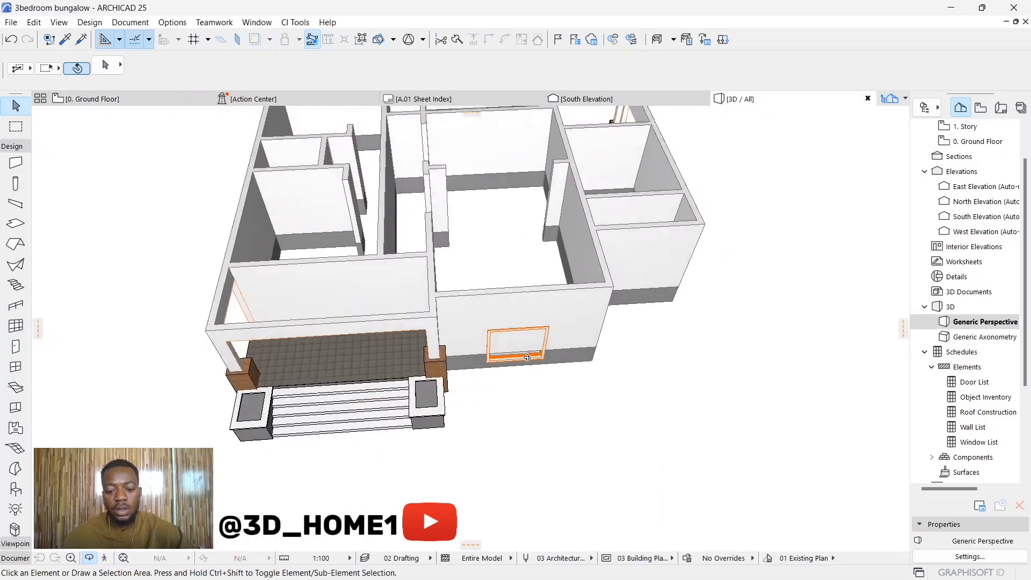
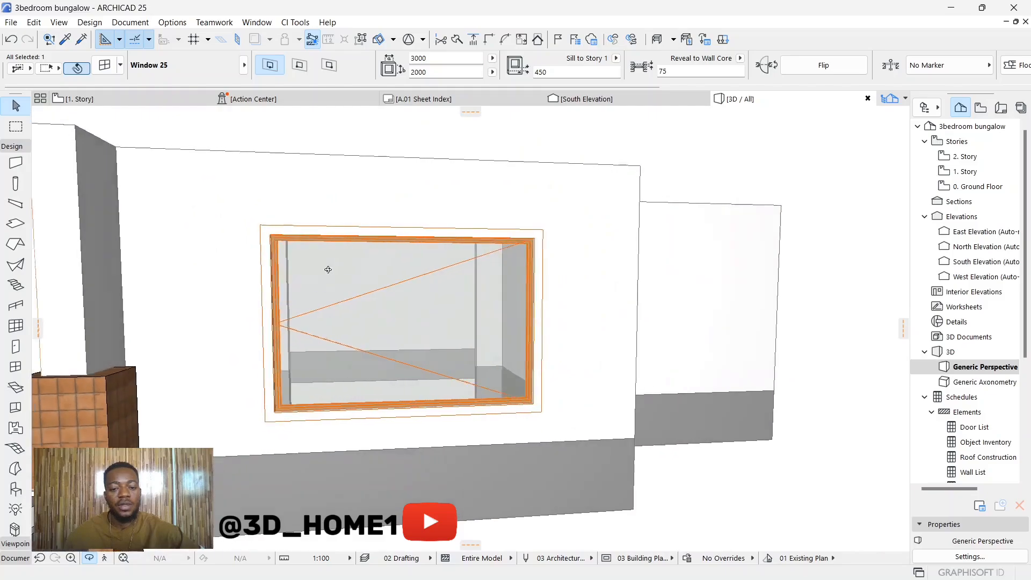
In the model attributes of the selected window beside the front porch, set the glass surface to Glass - Blue
{"action": "middle_click_drag", "start_coordinate": [406, 298], "coordinate": [362, 292], "text": "shift"}
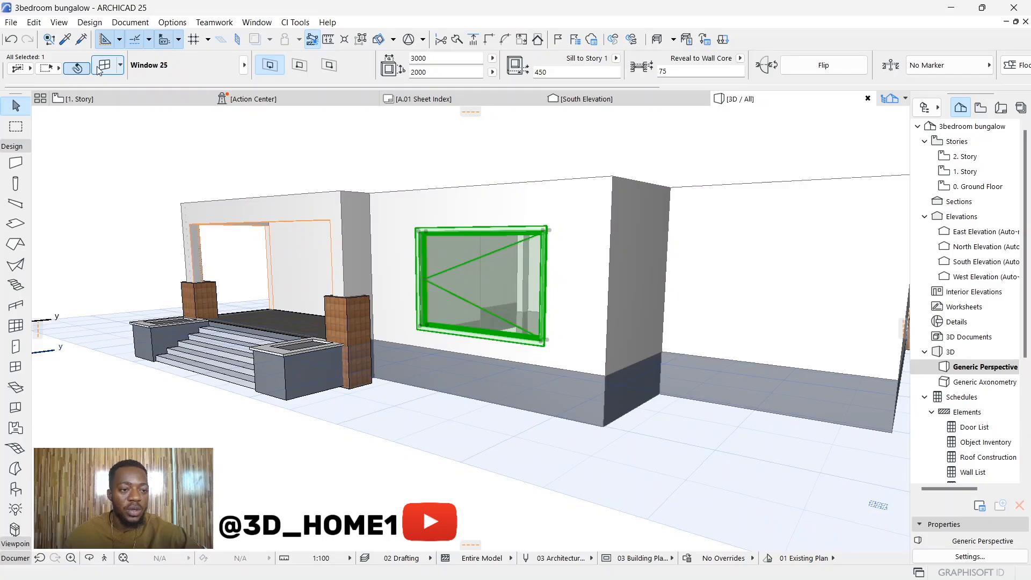
{"action": "key", "text": "ctrl+t"}
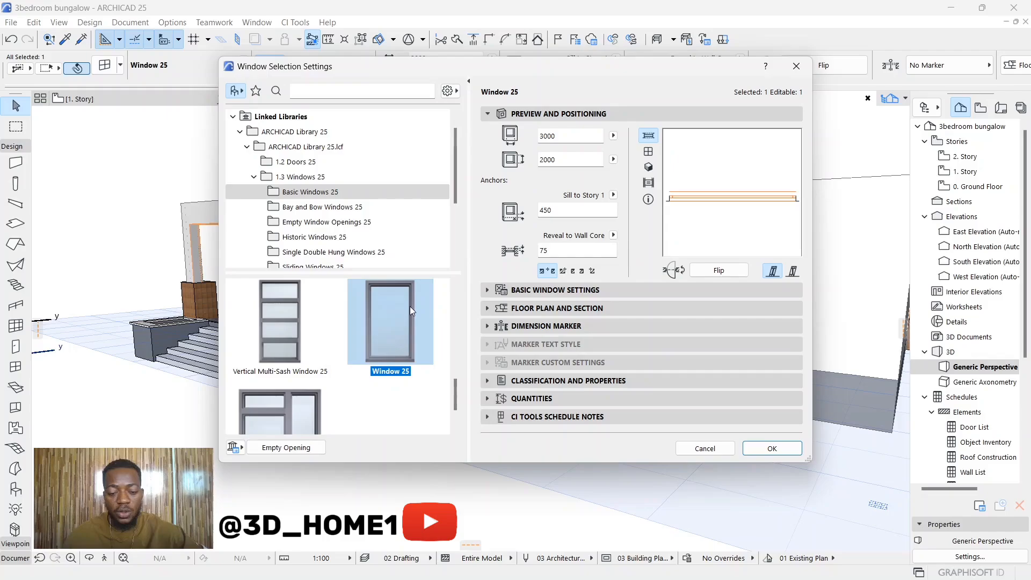
{"action": "left_click", "coordinate": [598, 291]}
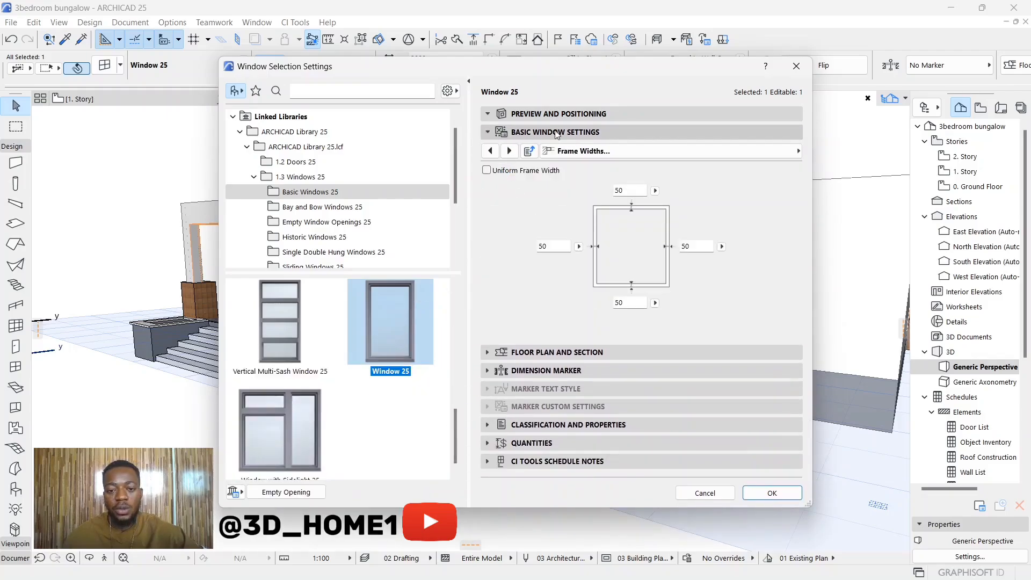
{"action": "left_click", "coordinate": [752, 151]}
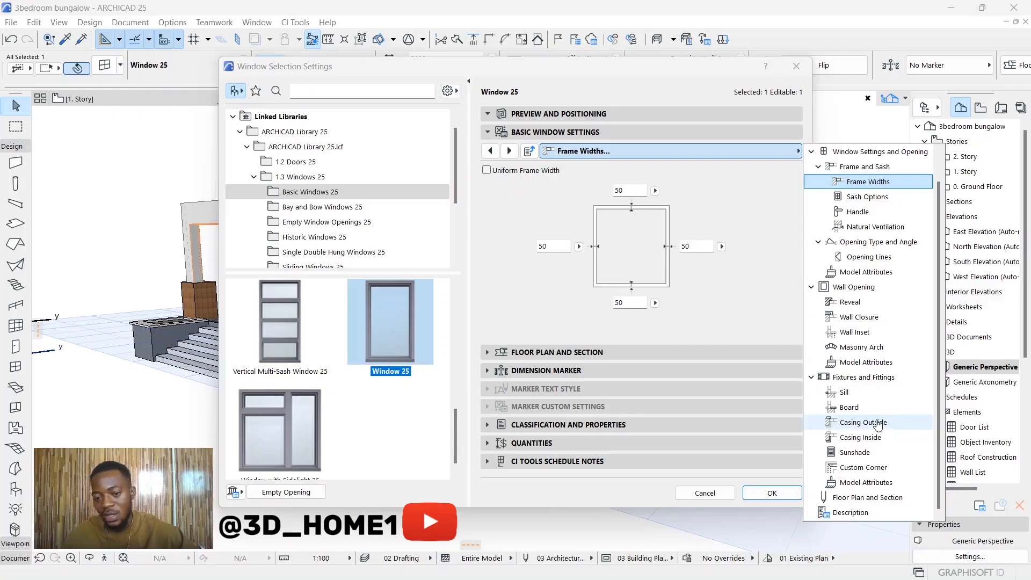
{"action": "left_click", "coordinate": [879, 425]}
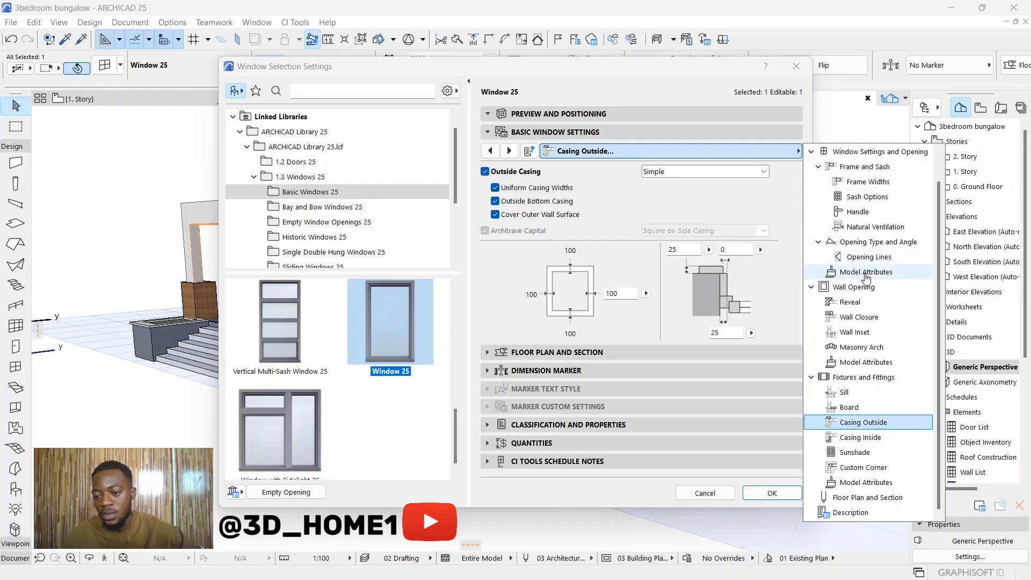
{"action": "left_click", "coordinate": [866, 272]}
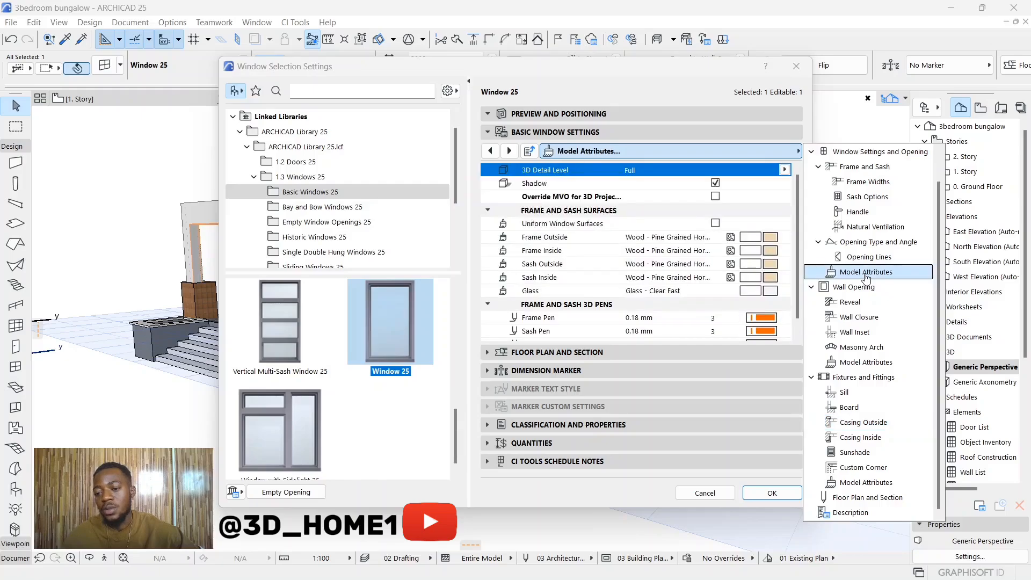
{"action": "left_click", "coordinate": [773, 291]}
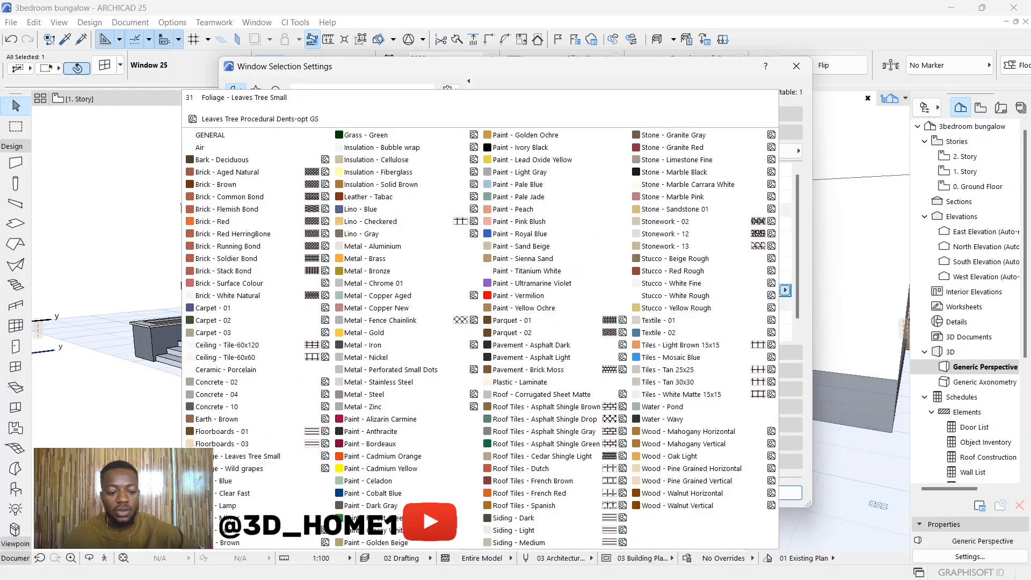
{"action": "left_click", "coordinate": [258, 481]}
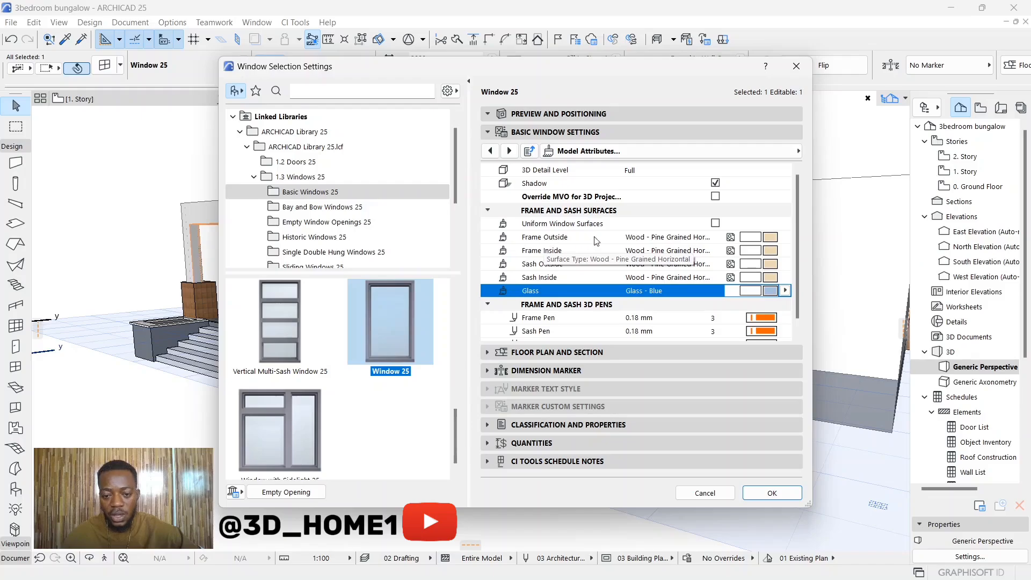
Set the window's outside and inside frame surfaces to Metal - Iron
{"action": "left_click", "coordinate": [785, 238]}
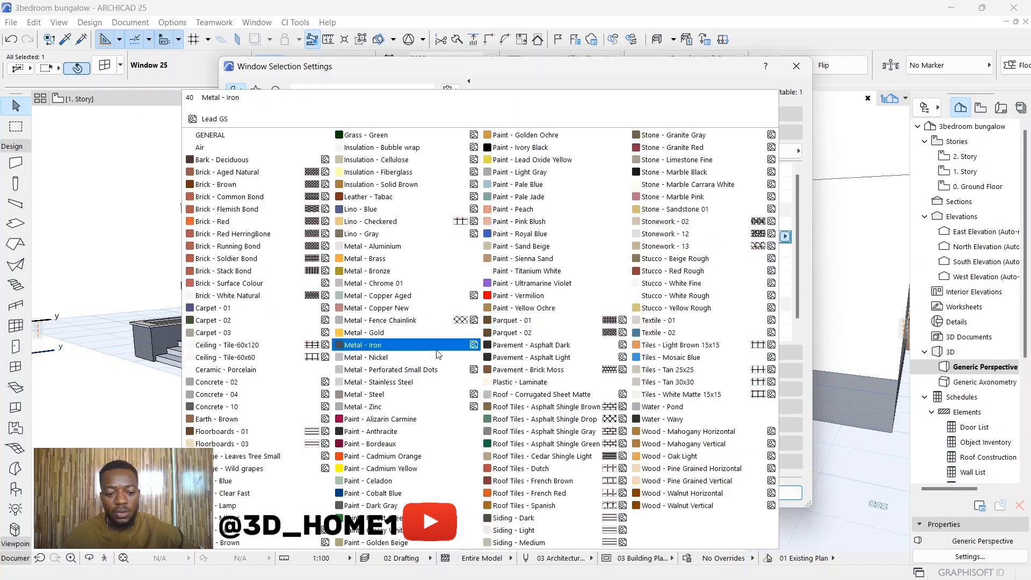
{"action": "left_click", "coordinate": [792, 202]}
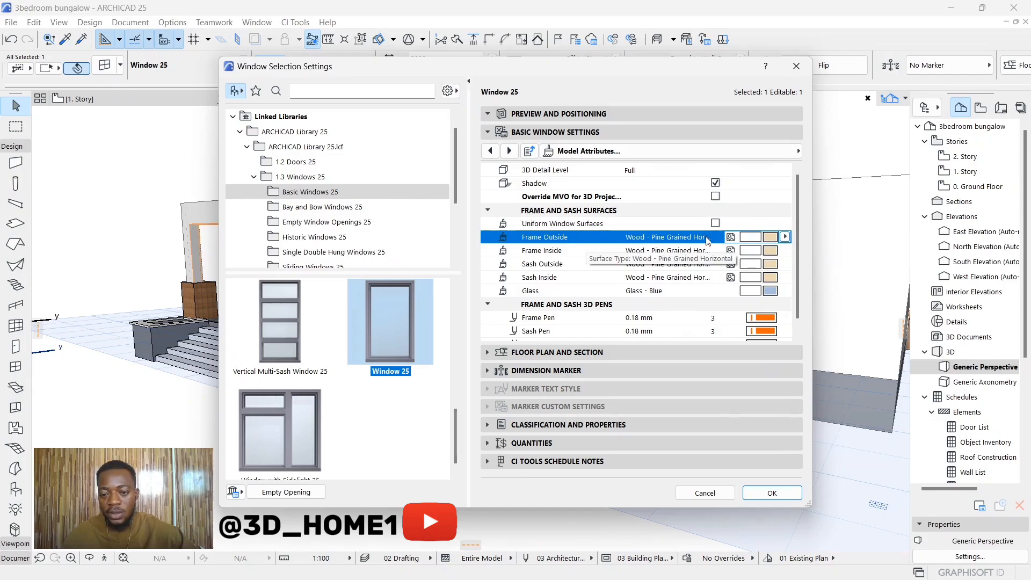
{"action": "left_click", "coordinate": [771, 238]}
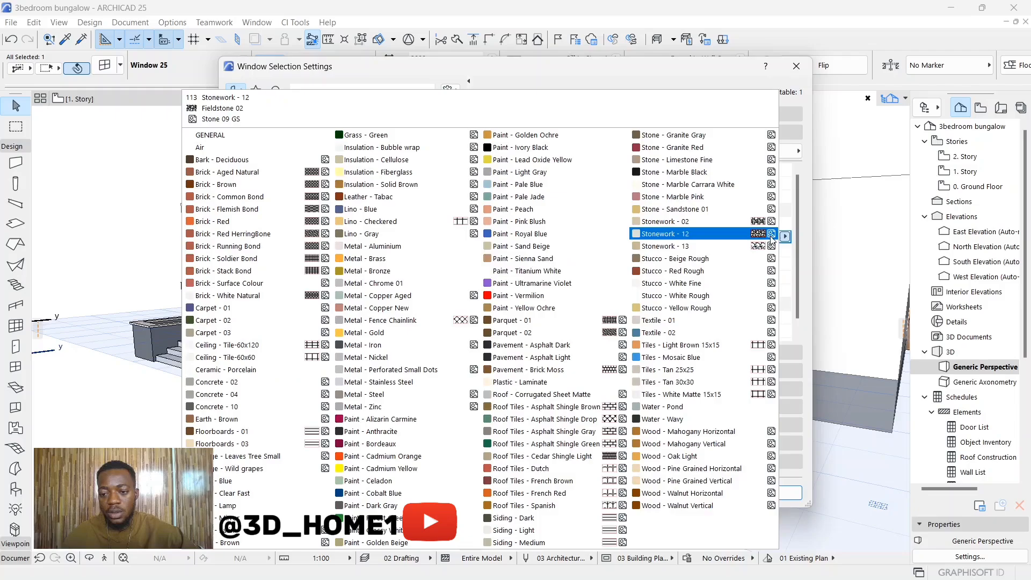
{"action": "left_click", "coordinate": [376, 345]}
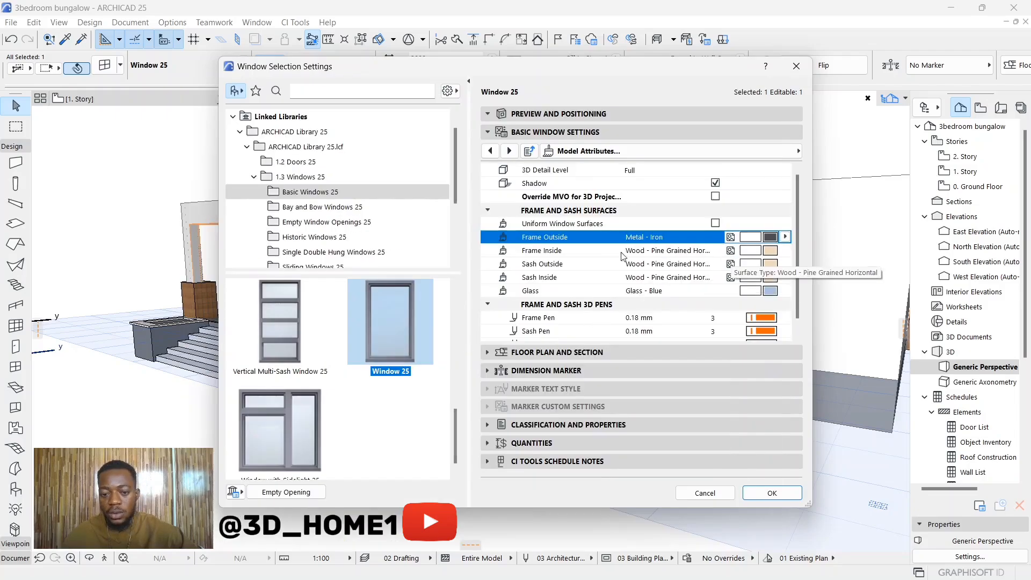
{"action": "left_click", "coordinate": [771, 251]}
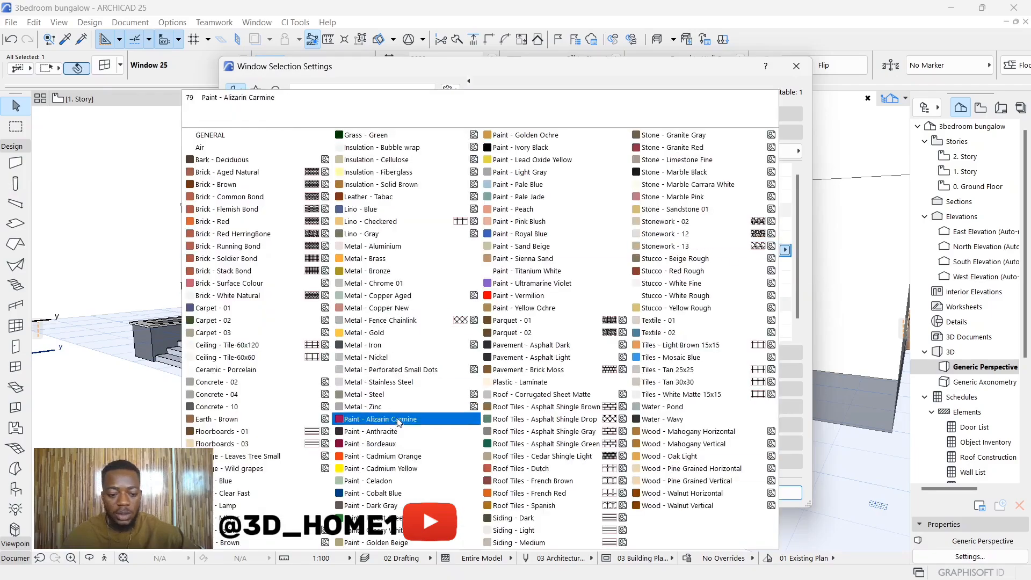
{"action": "left_click", "coordinate": [361, 345]}
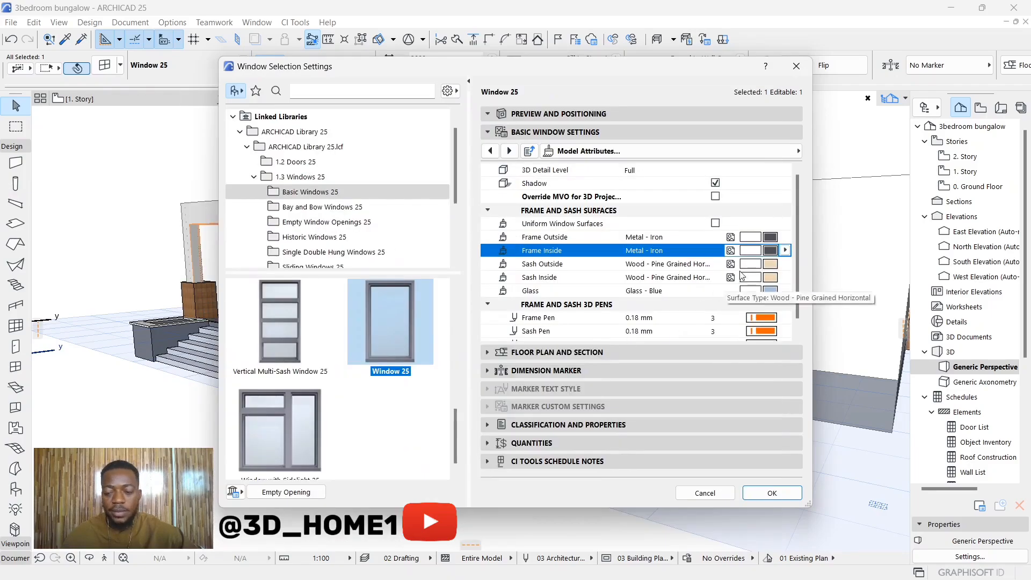
Set the window's outside and inside sash surfaces to Metal - Iron
{"action": "left_click", "coordinate": [770, 264]}
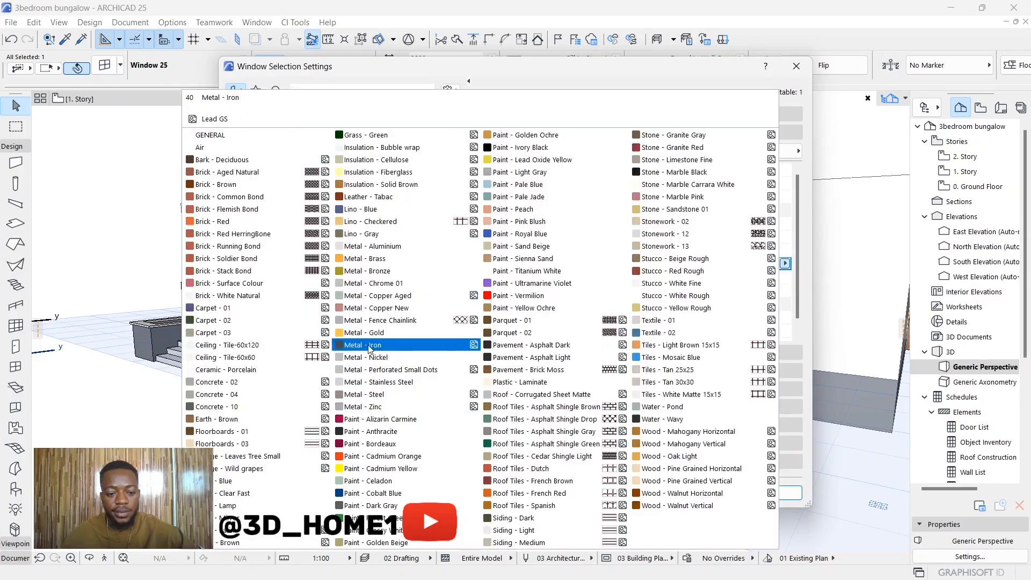
{"action": "left_click", "coordinate": [362, 345]}
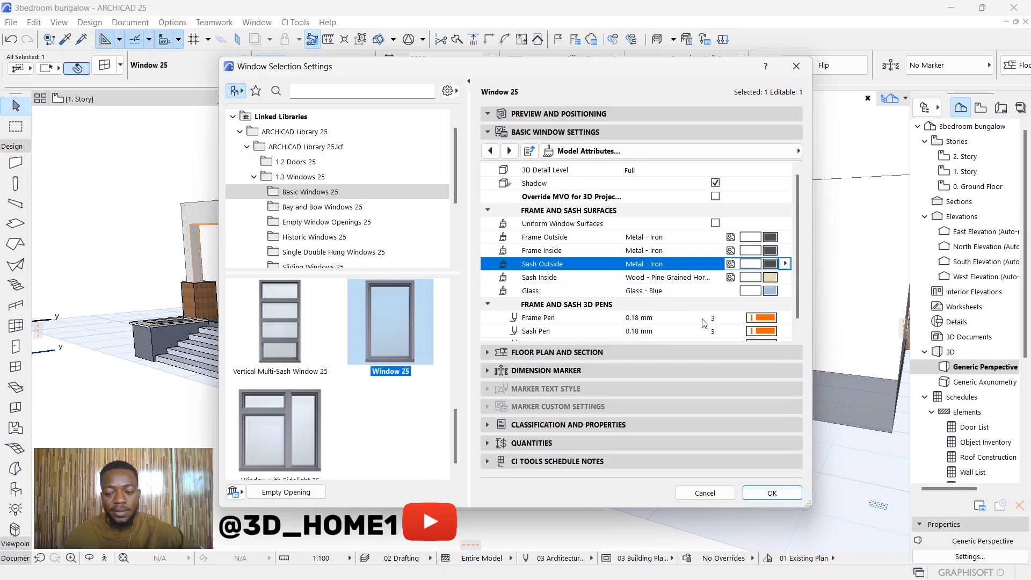
{"action": "left_click", "coordinate": [769, 277]}
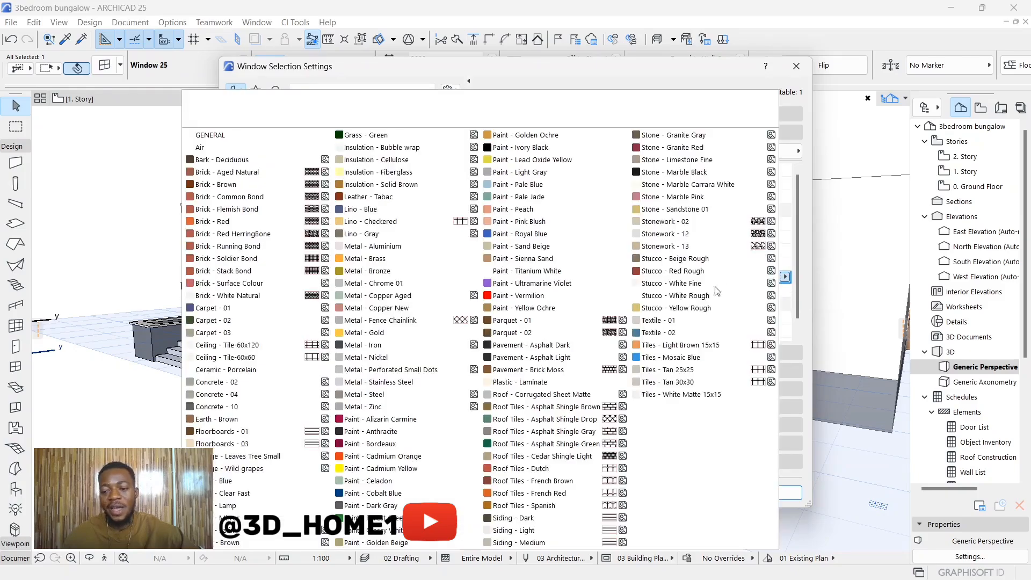
{"action": "left_click", "coordinate": [362, 345]}
Set the window's frame, sash and glass 3D pens to black pen 1, apply the settings and deselect the window
{"action": "left_click", "coordinate": [763, 317]}
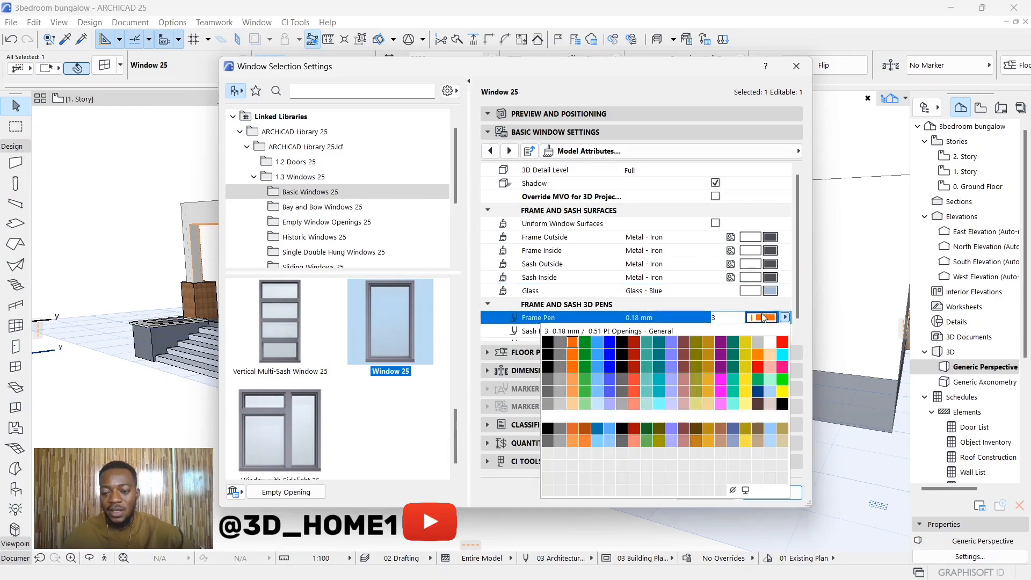
{"action": "left_click", "coordinate": [547, 342]}
{"action": "scroll", "coordinate": [644, 322], "scroll_direction": "down", "scroll_amount": 1}
{"action": "left_click", "coordinate": [763, 317]}
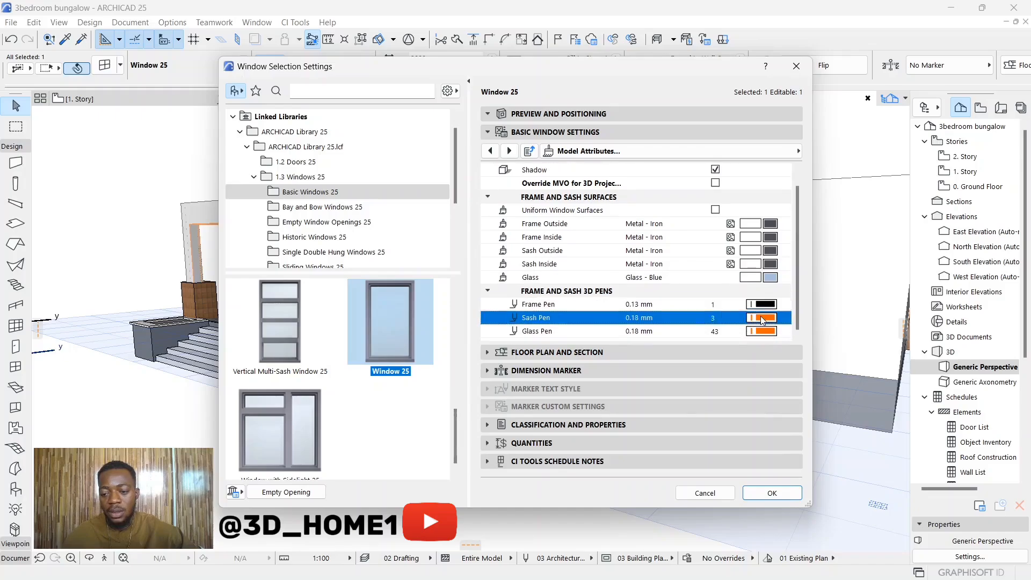
{"action": "left_click", "coordinate": [547, 343]}
{"action": "left_click", "coordinate": [764, 331]}
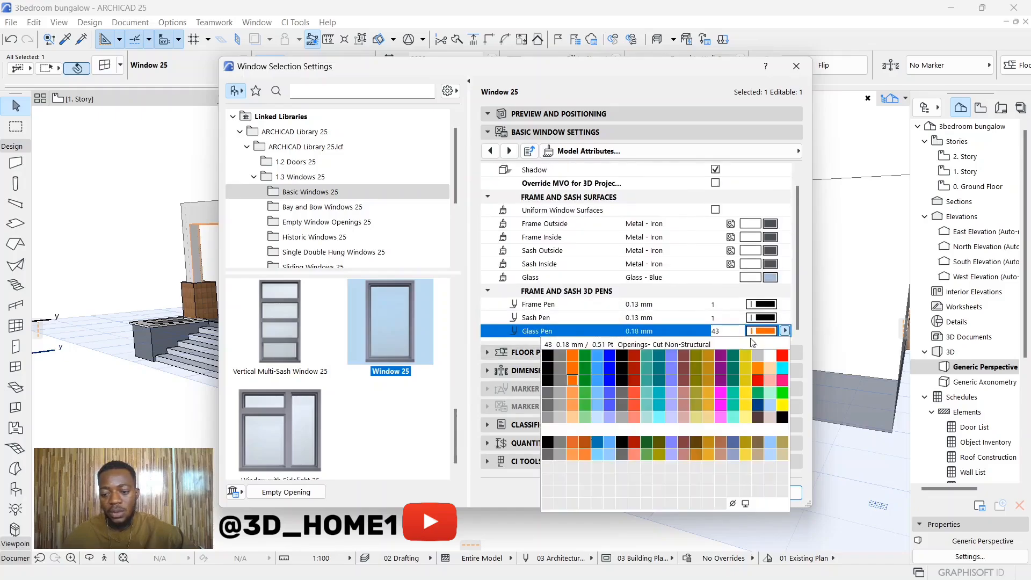
{"action": "left_click", "coordinate": [547, 358]}
{"action": "left_click", "coordinate": [772, 493]}
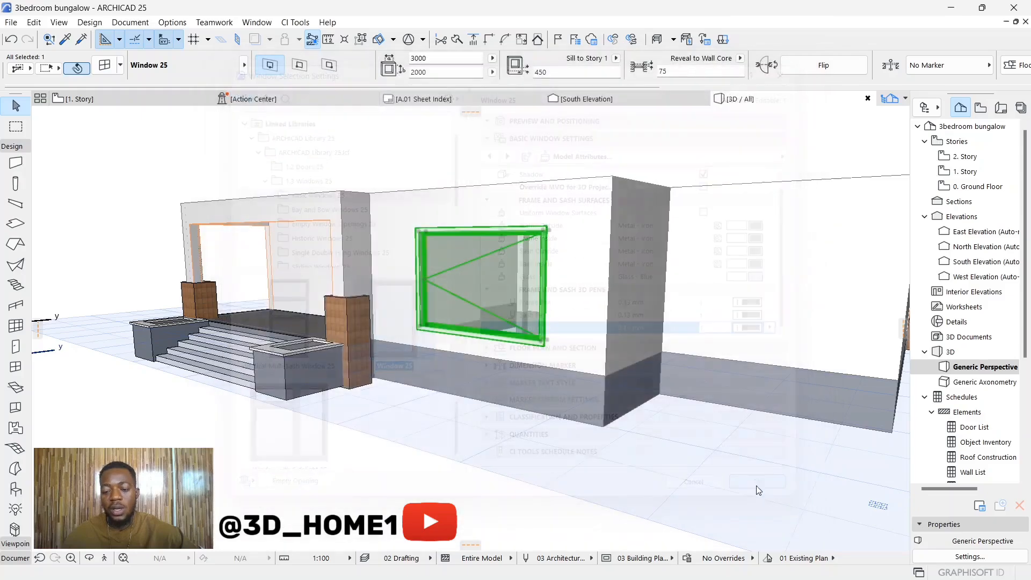
{"action": "left_click", "coordinate": [530, 156]}
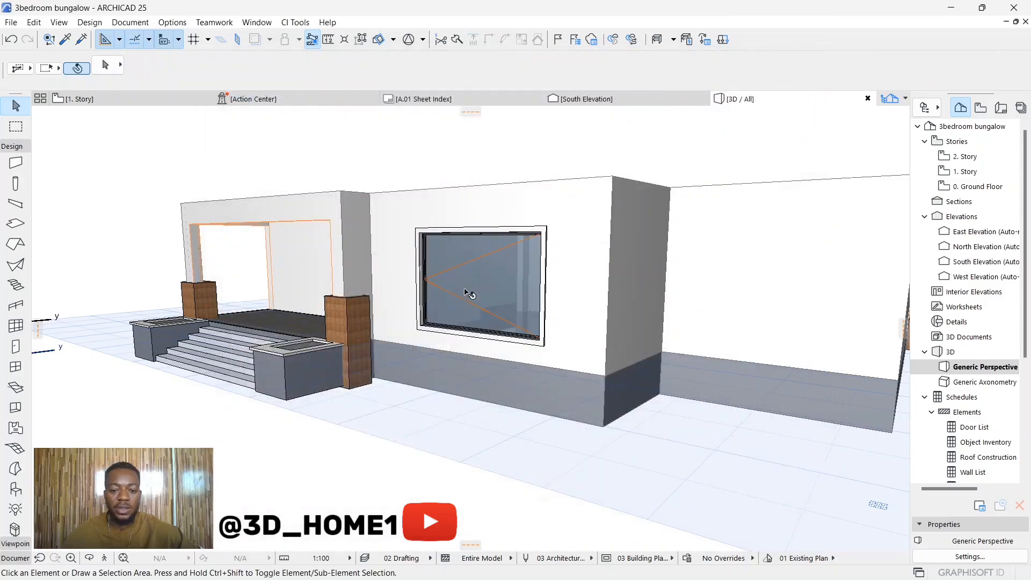
Examine the finished front window and the surrounding porch and walls from several angles in the 3D view
{"action": "scroll", "coordinate": [466, 292], "scroll_direction": "up", "scroll_amount": 4}
{"action": "middle_click_drag", "start_coordinate": [504, 314], "coordinate": [536, 315], "text": "shift"}
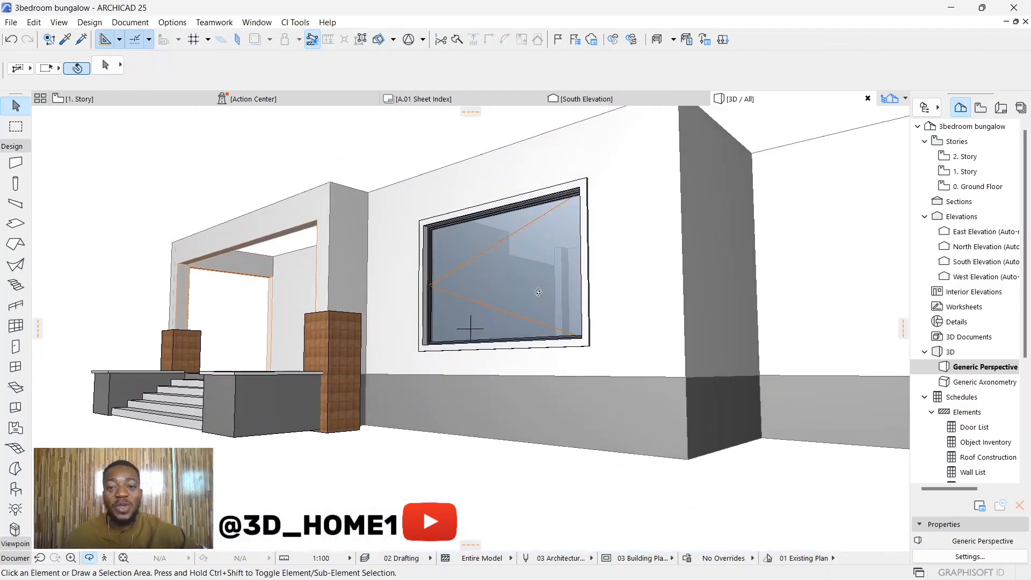
{"action": "middle_click_drag", "start_coordinate": [471, 328], "coordinate": [603, 263], "text": "shift"}
{"action": "scroll", "coordinate": [525, 215], "scroll_direction": "up", "scroll_amount": 2}
{"action": "scroll", "coordinate": [603, 264], "scroll_direction": "down", "scroll_amount": 5}
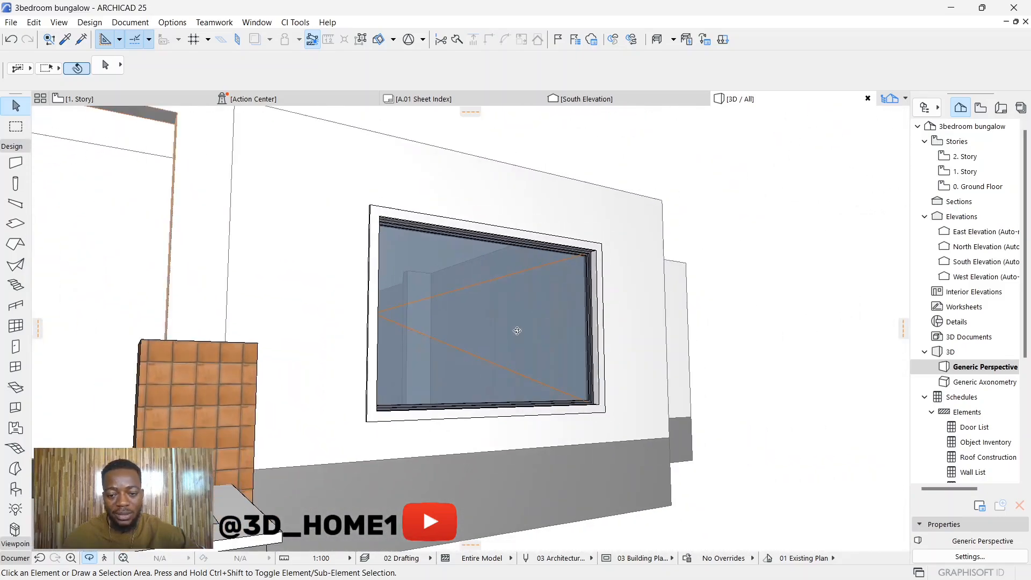
{"action": "scroll", "coordinate": [607, 311], "scroll_direction": "down", "scroll_amount": 2}
{"action": "middle_click_drag", "start_coordinate": [623, 337], "coordinate": [501, 330], "text": "shift"}
{"action": "scroll", "coordinate": [667, 235], "scroll_direction": "up", "scroll_amount": 5}
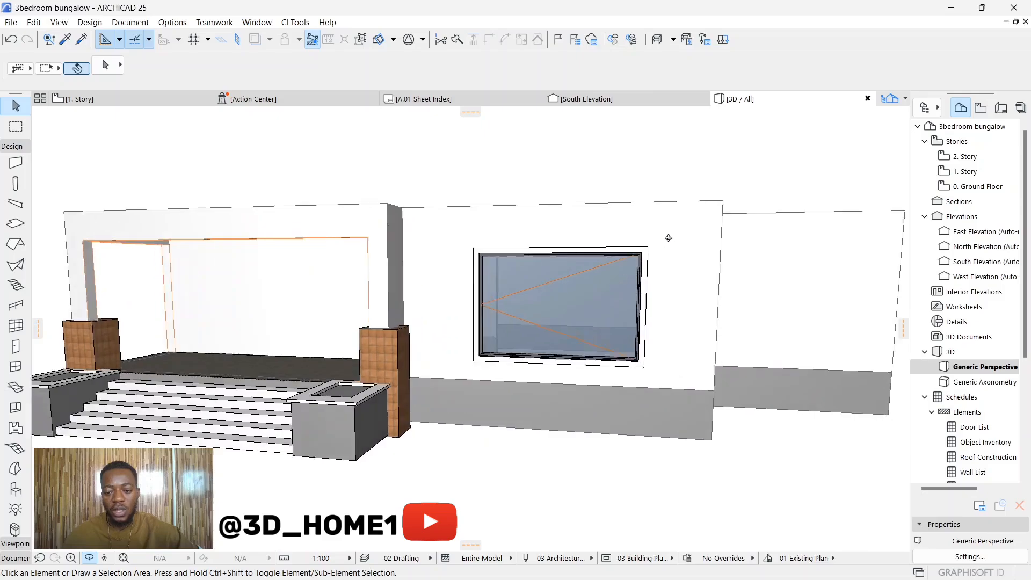
{"action": "scroll", "coordinate": [521, 251], "scroll_direction": "down", "scroll_amount": 6}
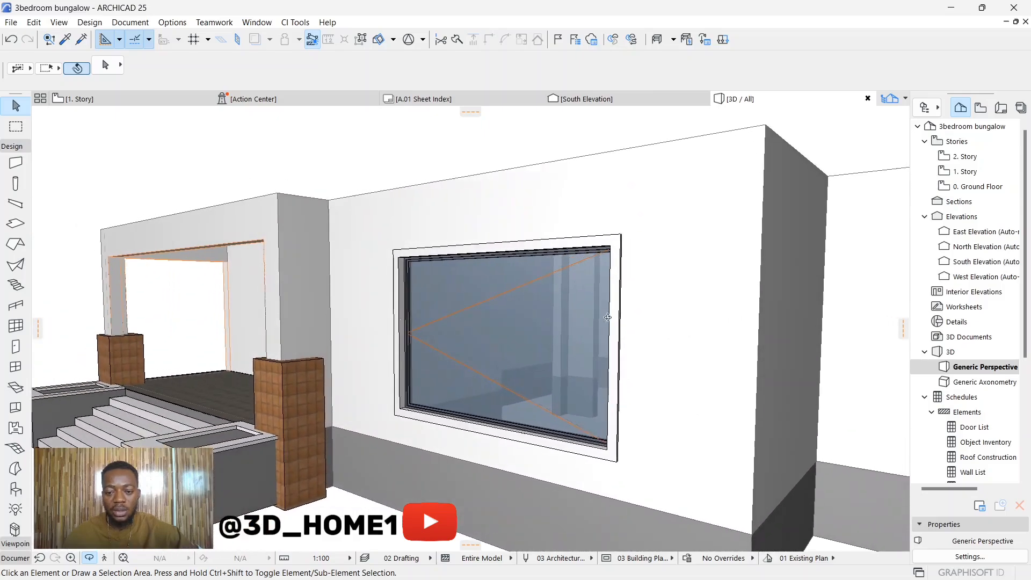
{"action": "middle_click_drag", "start_coordinate": [480, 359], "coordinate": [528, 277], "text": "shift"}
{"action": "scroll", "coordinate": [594, 339], "scroll_direction": "down", "scroll_amount": 3}
{"action": "scroll", "coordinate": [433, 327], "scroll_direction": "up", "scroll_amount": 2}
{"action": "middle_click_drag", "start_coordinate": [280, 282], "coordinate": [246, 309], "text": "shift"}
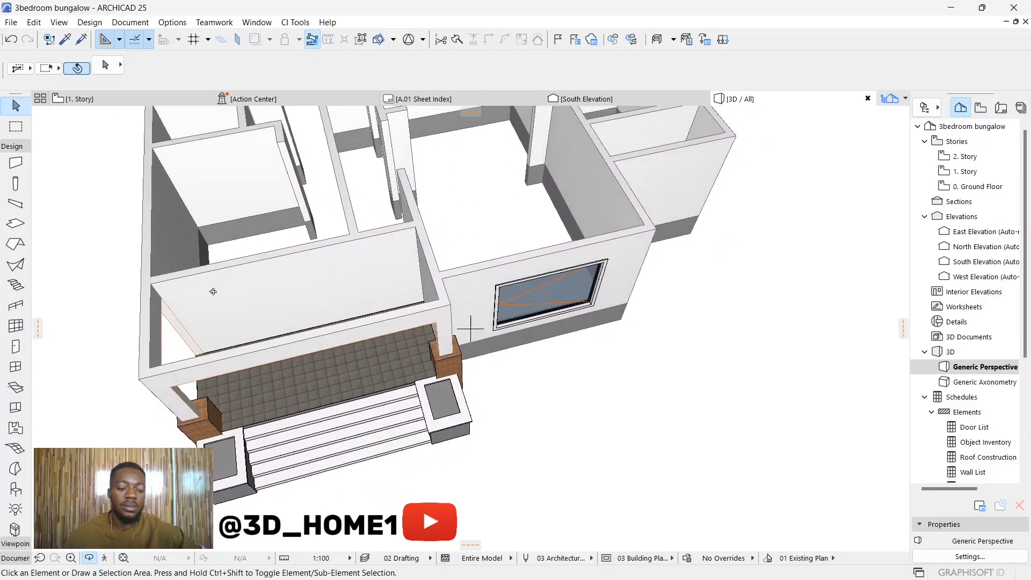
{"action": "scroll", "coordinate": [266, 293], "scroll_direction": "down", "scroll_amount": 2}
{"action": "middle_click_drag", "start_coordinate": [449, 357], "coordinate": [222, 155], "text": "shift"}
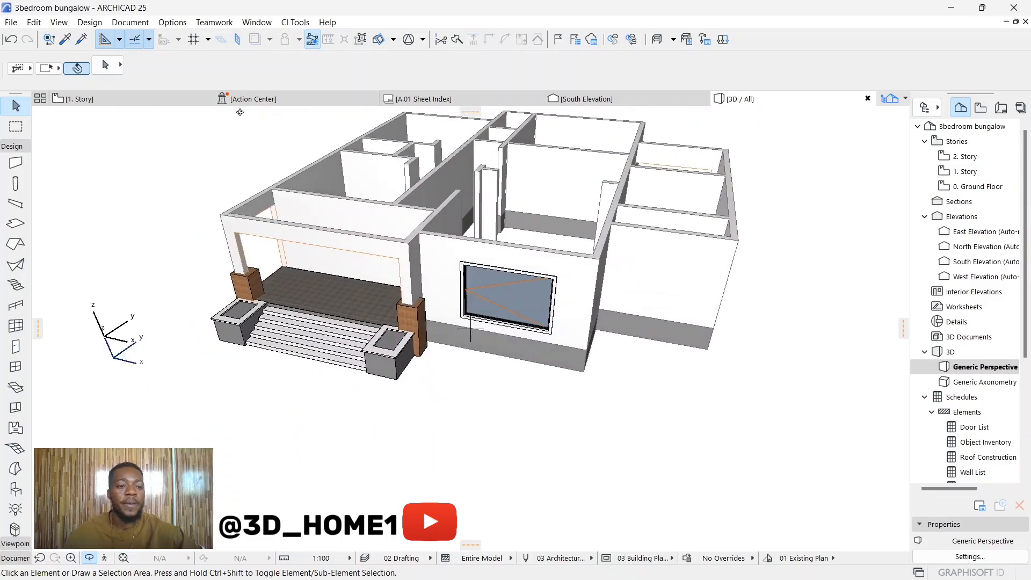
In the 1. Story floor plan, set the default window's width to 600 and height to 2000
{"action": "left_click", "coordinate": [967, 176]}
{"action": "double_click", "coordinate": [967, 177]}
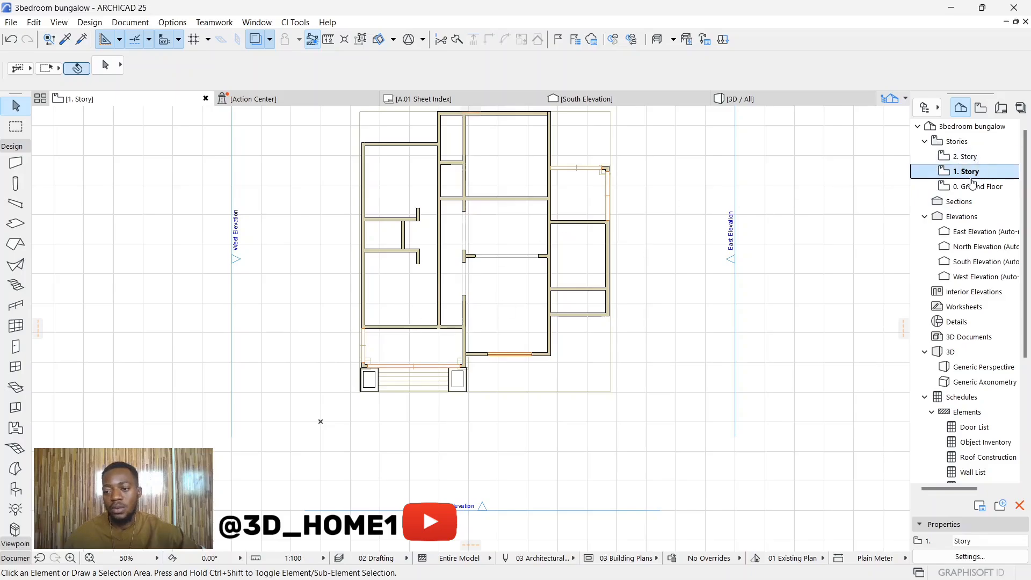
{"action": "scroll", "coordinate": [433, 310], "scroll_direction": "up", "scroll_amount": 3}
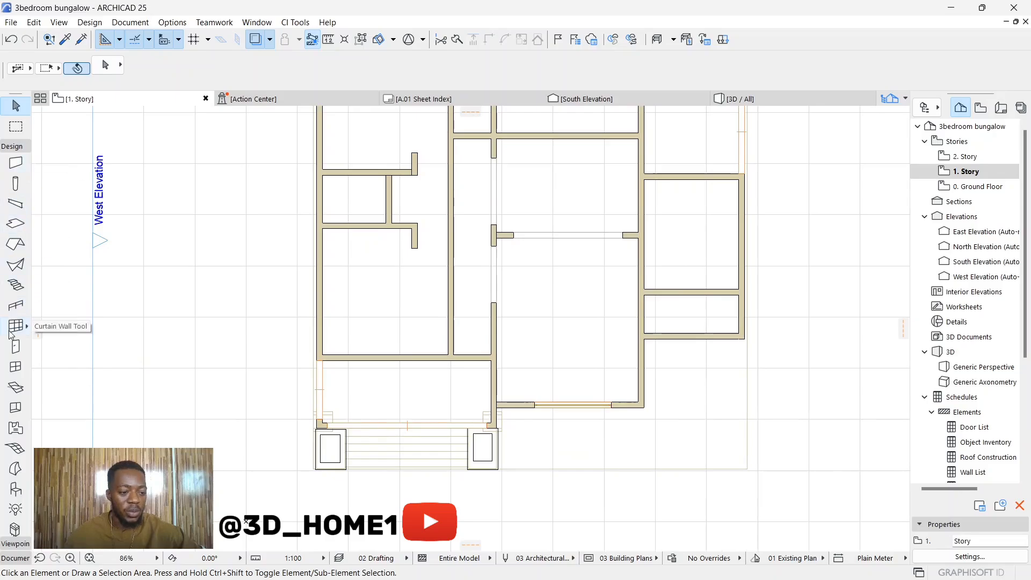
{"action": "left_click", "coordinate": [15, 368]}
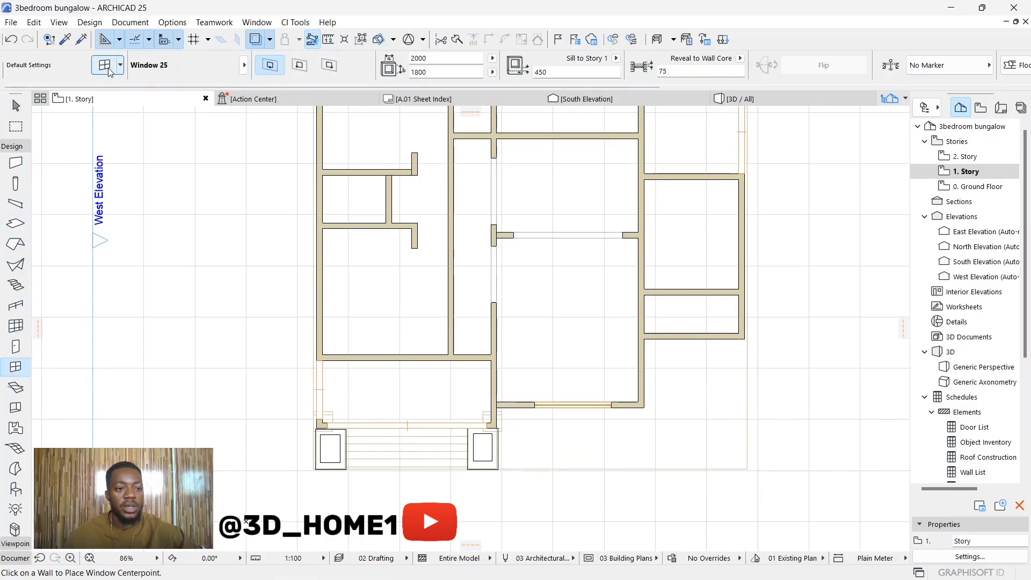
{"action": "key", "text": "ctrl+t"}
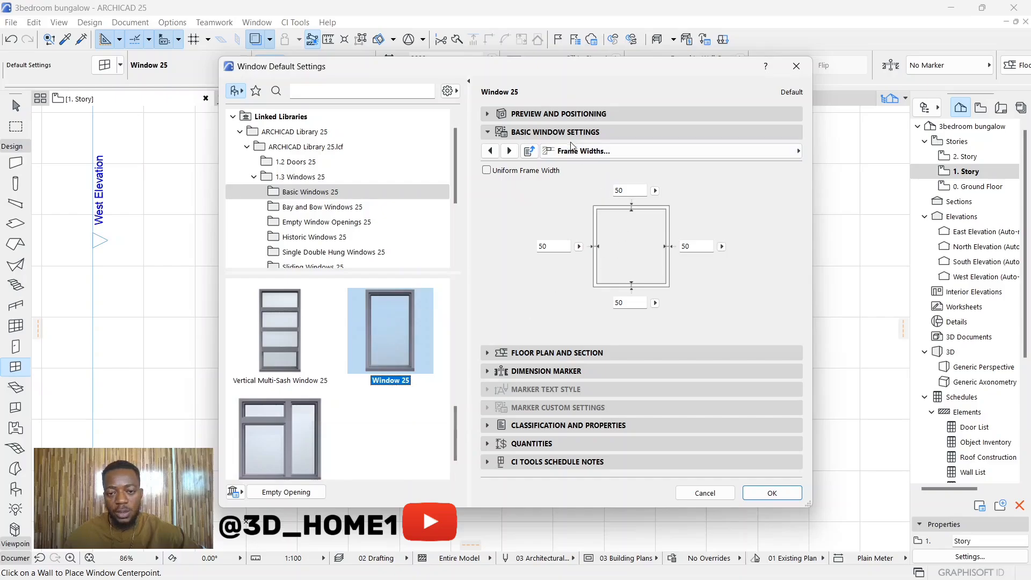
{"action": "left_click", "coordinate": [575, 114]}
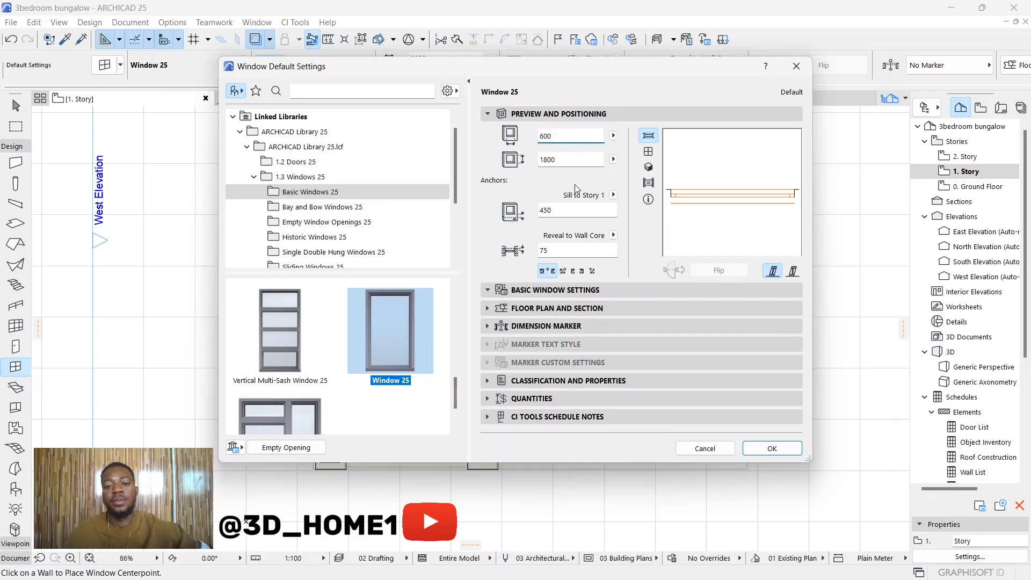
{"action": "left_click", "coordinate": [573, 163]}
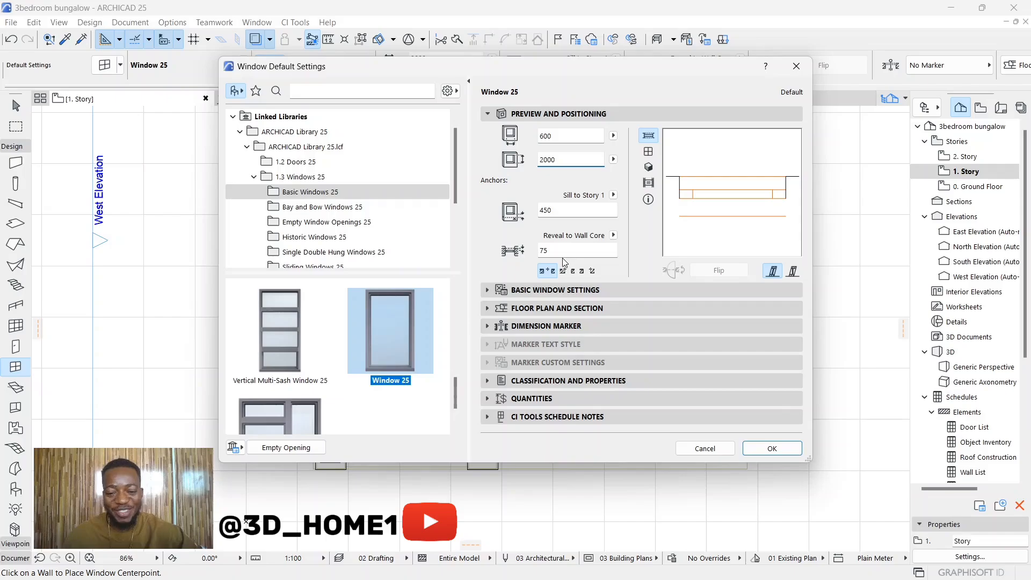
{"action": "left_click", "coordinate": [772, 448]}
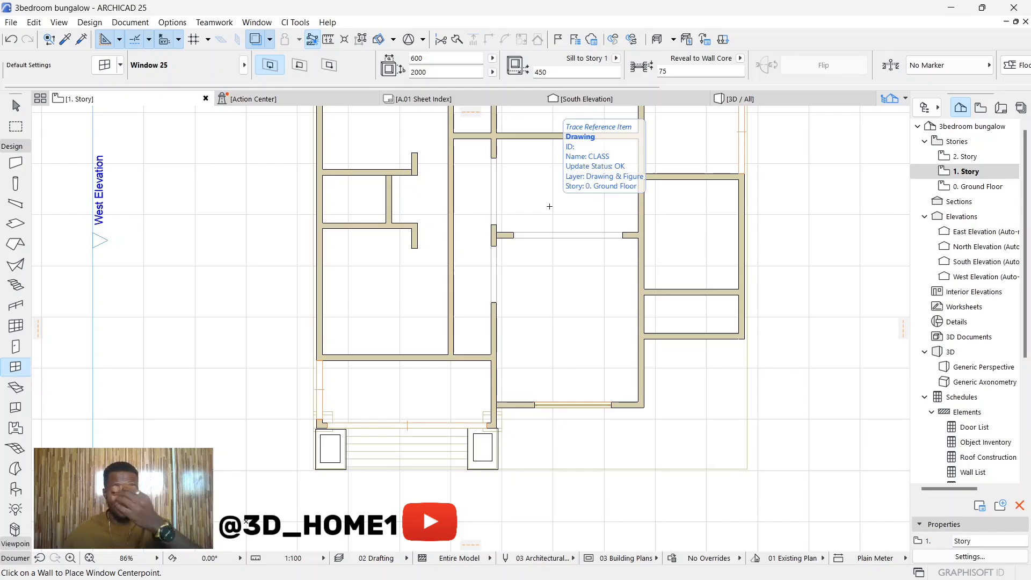
Place two of the narrow windows side by side in the wall at the back of the front porch
{"action": "scroll", "coordinate": [386, 367], "scroll_direction": "up", "scroll_amount": 4}
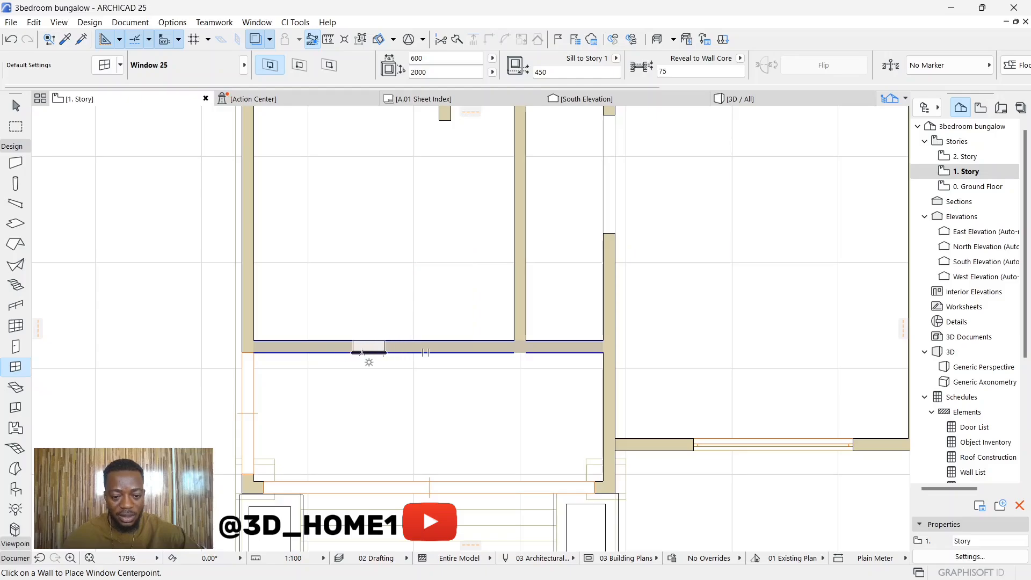
{"action": "left_click", "coordinate": [342, 347]}
{"action": "left_click", "coordinate": [381, 340]}
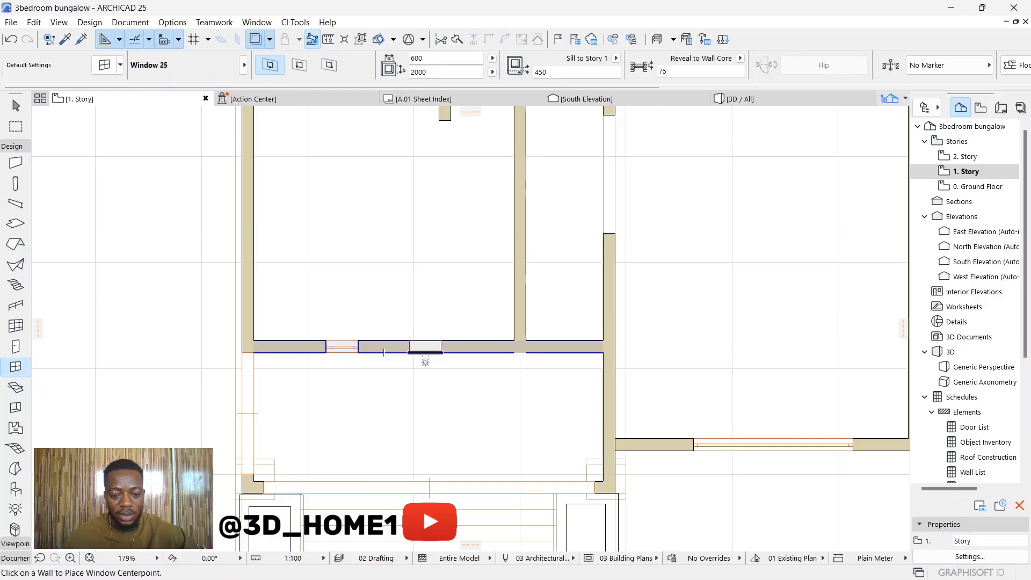
{"action": "left_click", "coordinate": [426, 360]}
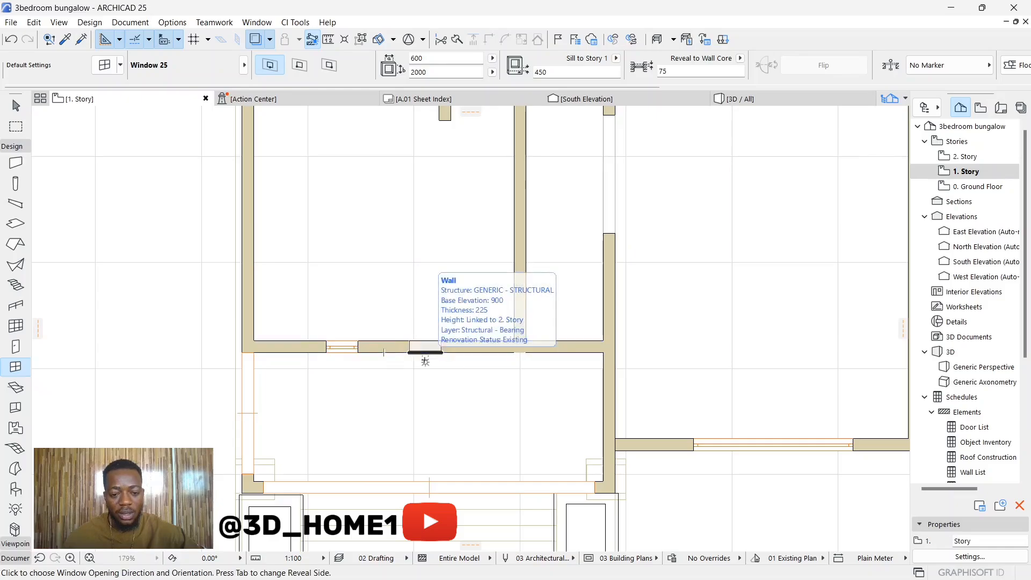
{"action": "left_click", "coordinate": [430, 301]}
{"action": "key", "text": "Escape"}
{"action": "scroll", "coordinate": [451, 250], "scroll_direction": "down", "scroll_amount": 2}
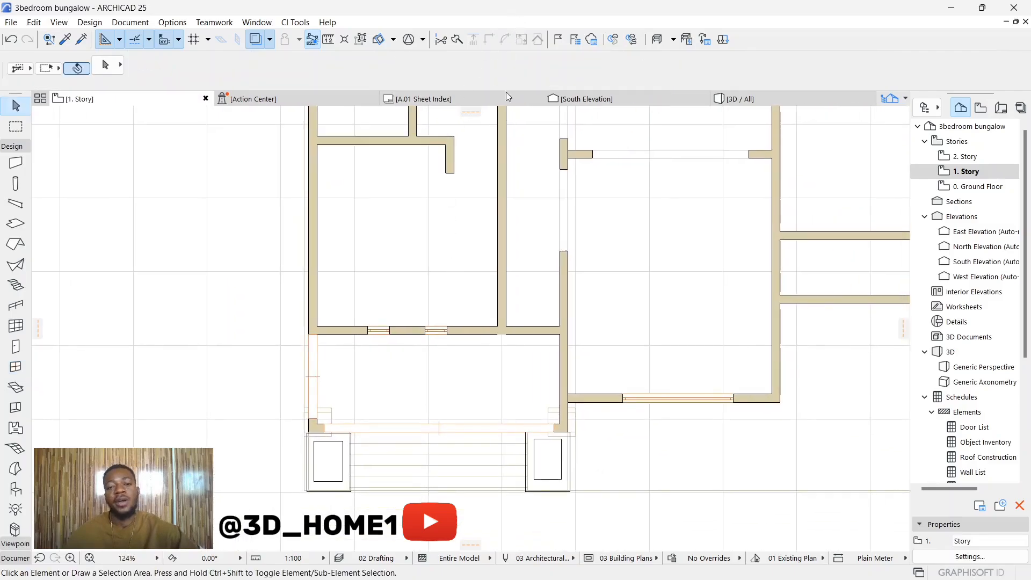
Examine the two narrow porch windows beside the large front window from several angles in the 3D view
{"action": "left_click", "coordinate": [756, 101]}
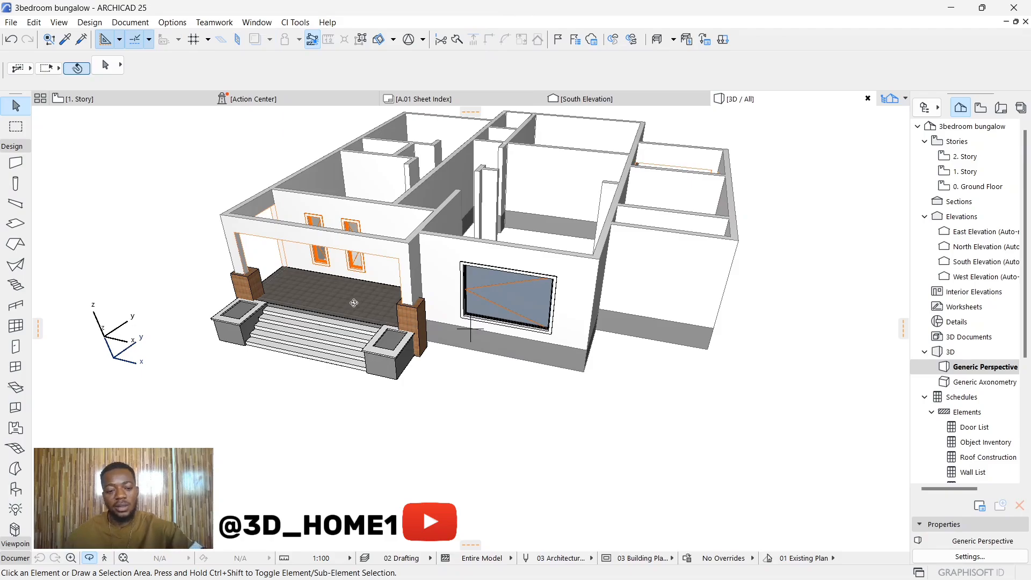
{"action": "left_click_drag", "start_coordinate": [354, 303], "coordinate": [516, 221]}
{"action": "scroll", "coordinate": [314, 296], "scroll_direction": "up", "scroll_amount": 3}
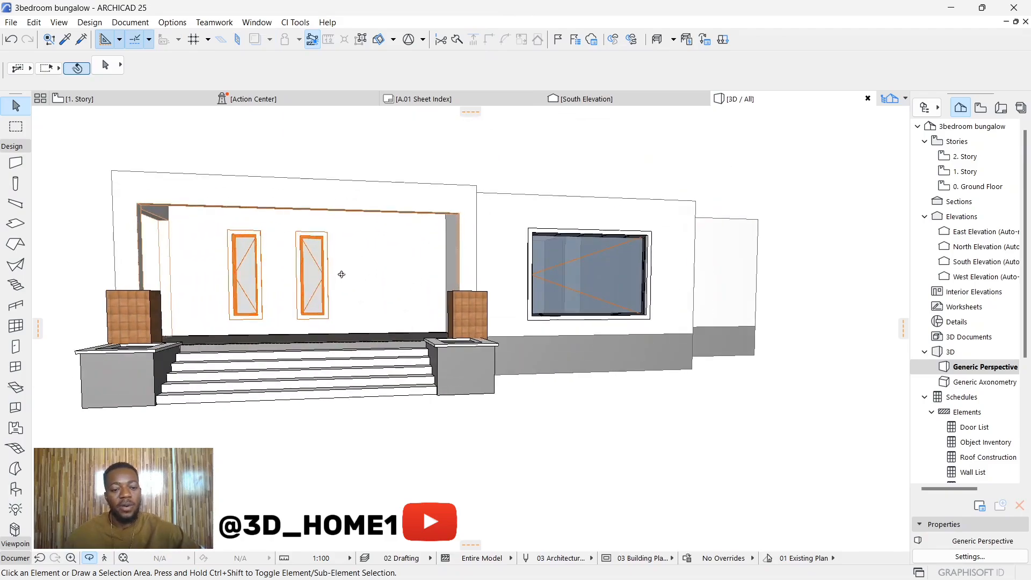
{"action": "left_click_drag", "start_coordinate": [341, 275], "coordinate": [288, 272]}
{"action": "scroll", "coordinate": [288, 271], "scroll_direction": "up", "scroll_amount": 3}
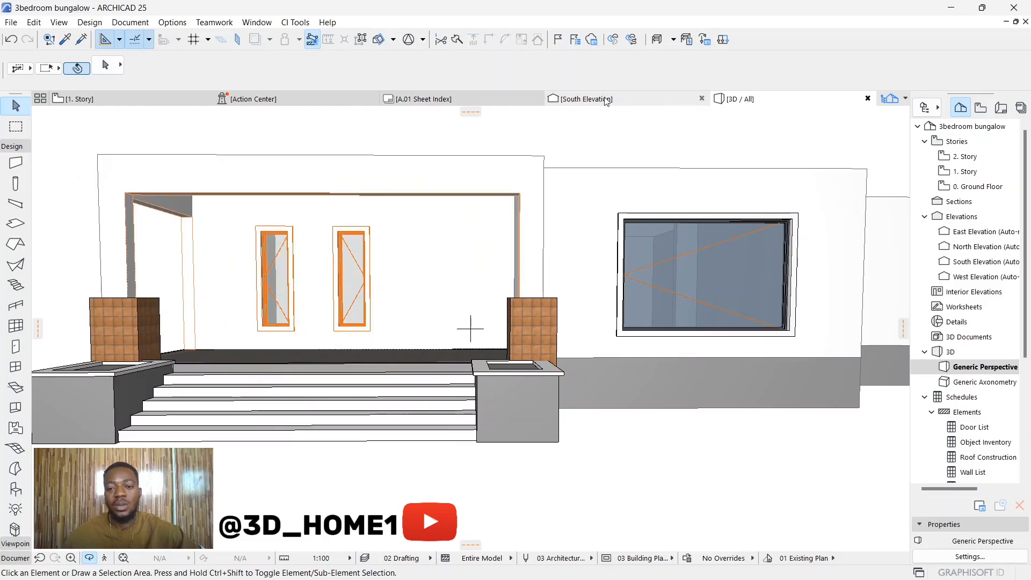
{"action": "left_click_drag", "start_coordinate": [484, 301], "coordinate": [548, 265]}
{"action": "middle_click_drag", "start_coordinate": [321, 287], "coordinate": [453, 275], "text": "shift"}
{"action": "left_click_drag", "start_coordinate": [454, 275], "coordinate": [657, 281]}
{"action": "scroll", "coordinate": [552, 355], "scroll_direction": "down", "scroll_amount": 3}
{"action": "scroll", "coordinate": [347, 279], "scroll_direction": "up", "scroll_amount": 4}
{"action": "left_click_drag", "start_coordinate": [473, 267], "coordinate": [283, 263]}
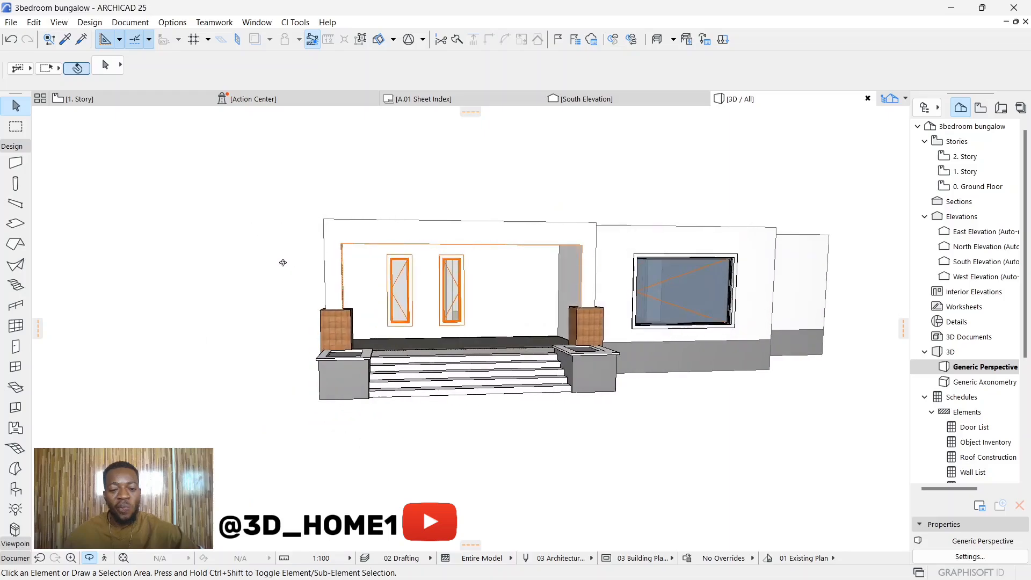
{"action": "scroll", "coordinate": [408, 280], "scroll_direction": "up", "scroll_amount": 2}
{"action": "left_click_drag", "start_coordinate": [446, 288], "coordinate": [345, 280]}
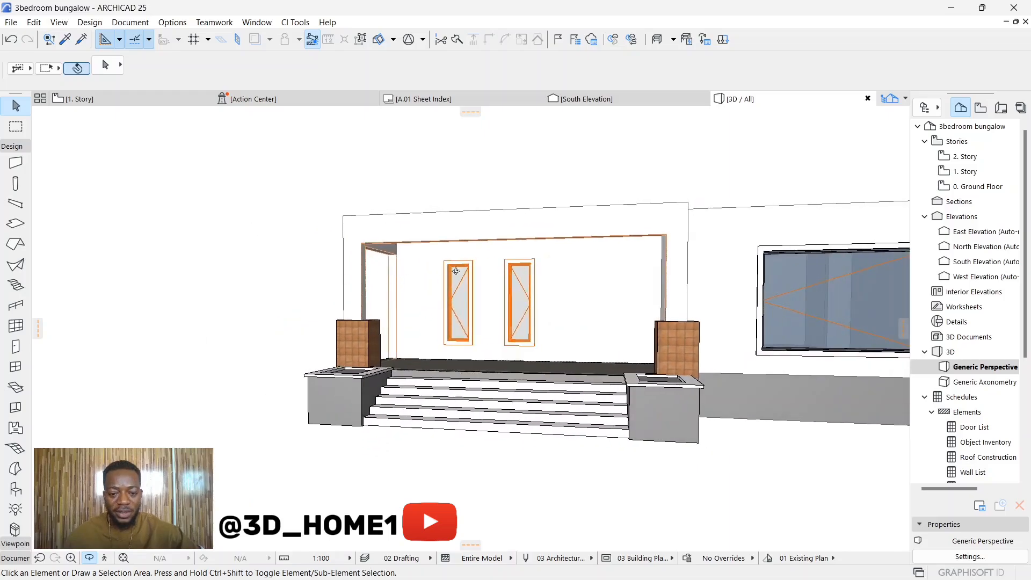
In the 1. Story floor plan, move the left narrow porch window along the wall closer to the other one
{"action": "left_click", "coordinate": [80, 99]}
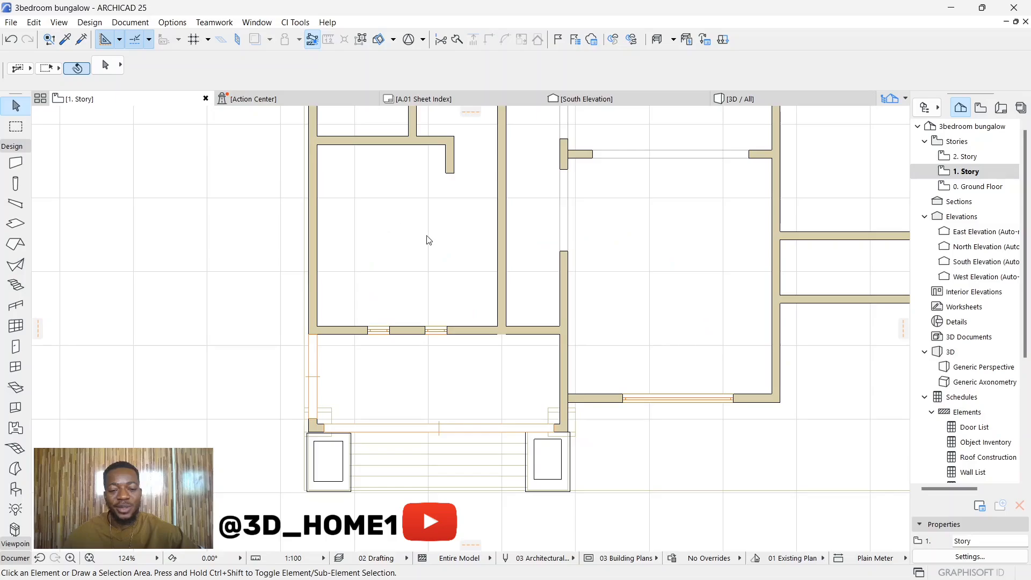
{"action": "scroll", "coordinate": [398, 326], "scroll_direction": "up", "scroll_amount": 5}
{"action": "left_click", "coordinate": [360, 341]}
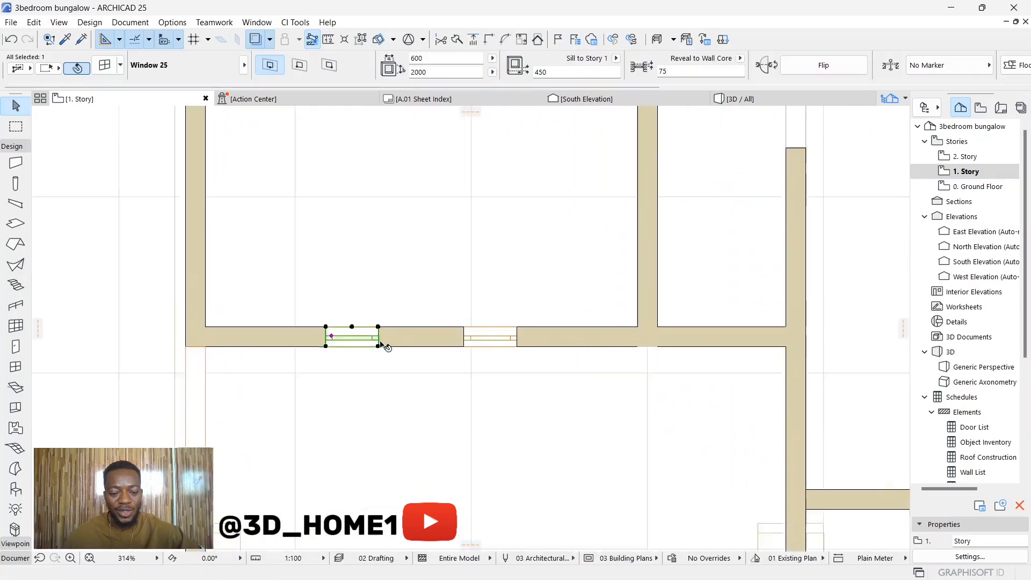
{"action": "scroll", "coordinate": [381, 346], "scroll_direction": "up", "scroll_amount": 1}
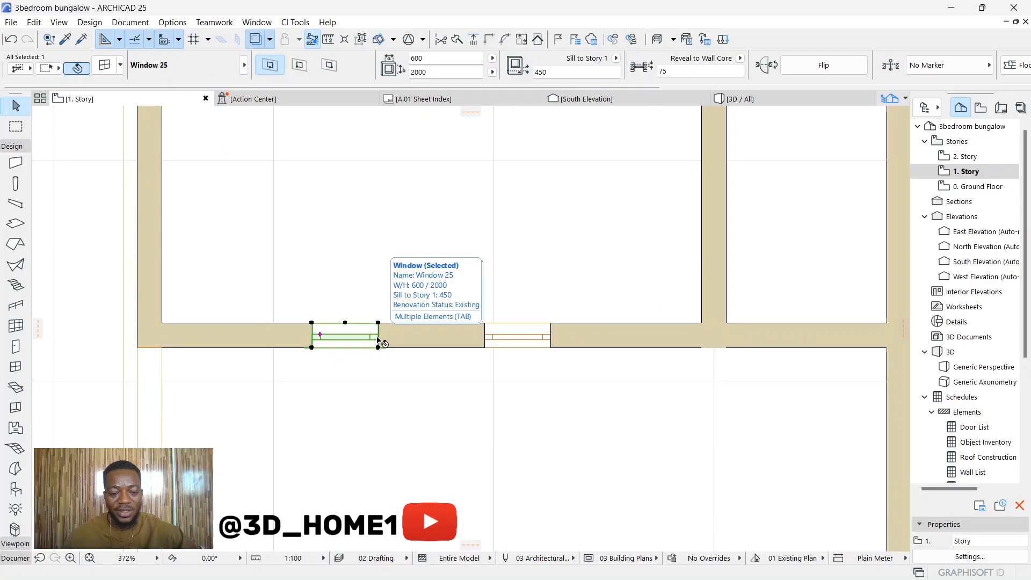
{"action": "left_click", "coordinate": [379, 342]}
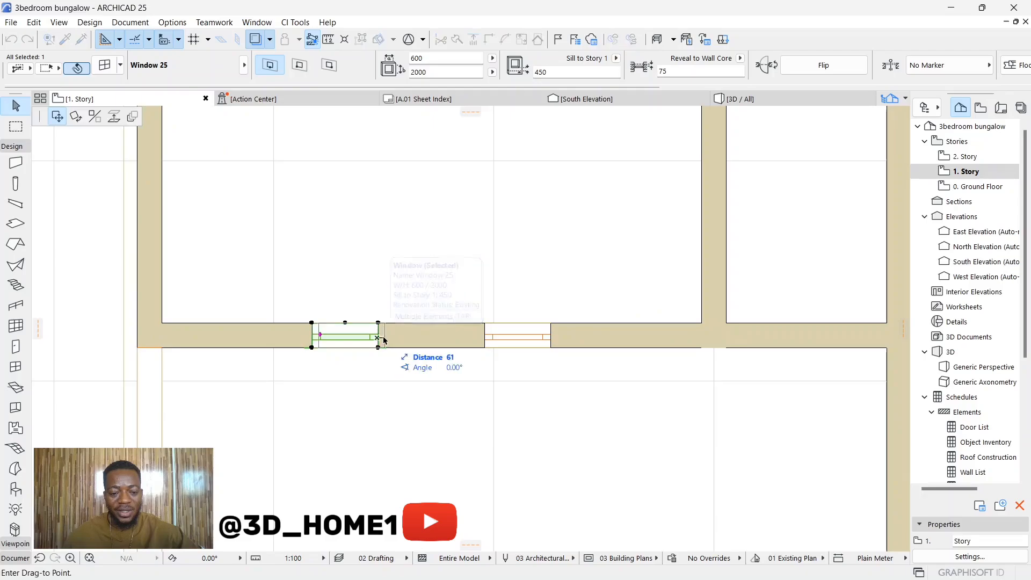
{"action": "left_click", "coordinate": [420, 339]}
{"action": "left_click", "coordinate": [457, 400]}
{"action": "scroll", "coordinate": [380, 404], "scroll_direction": "down", "scroll_amount": 5}
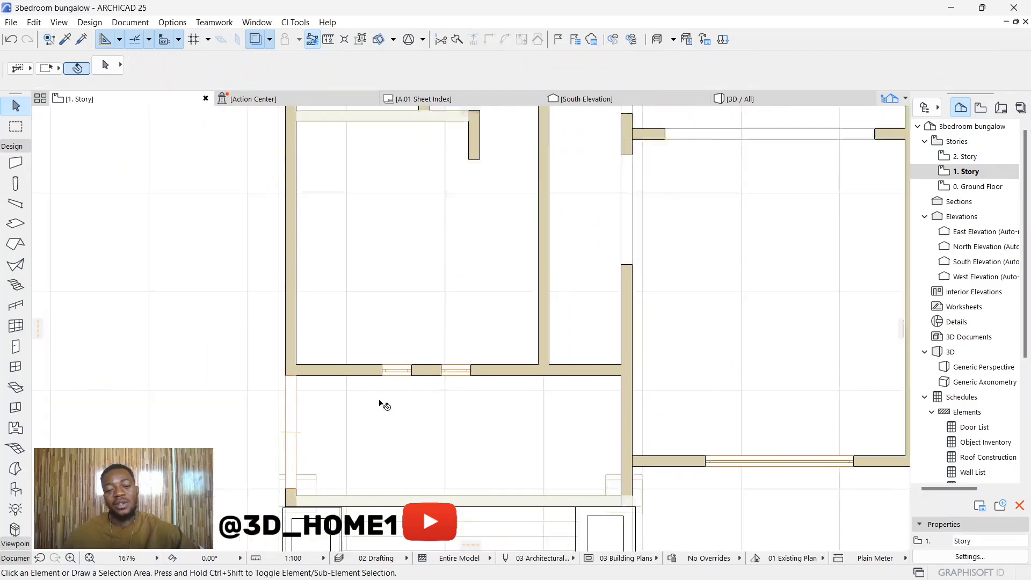
Check the spacing of the two narrow porch windows in the floor plan and from several angles in the 3D view
{"action": "scroll", "coordinate": [383, 404], "scroll_direction": "down", "scroll_amount": 2}
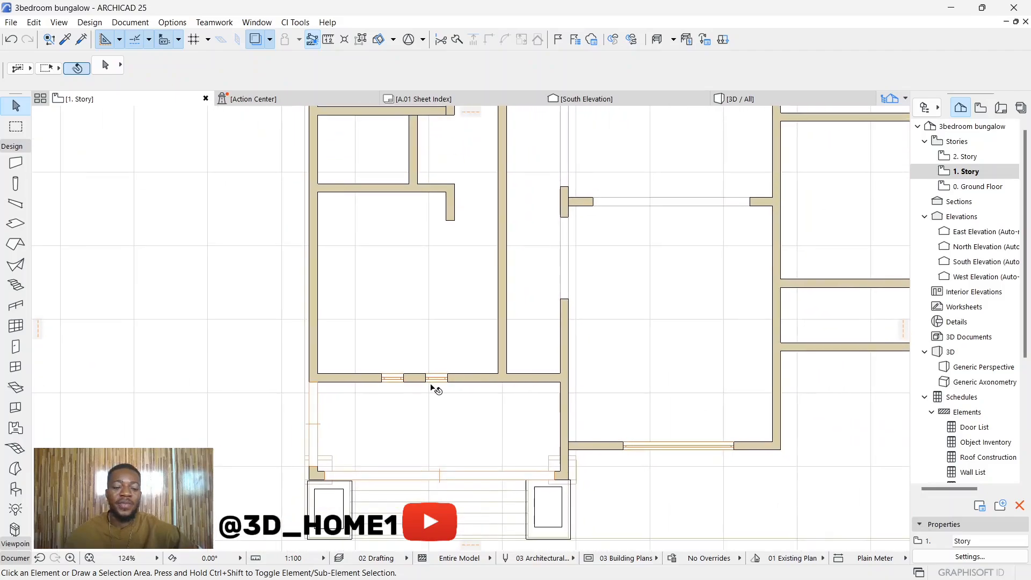
{"action": "scroll", "coordinate": [444, 376], "scroll_direction": "up", "scroll_amount": 2}
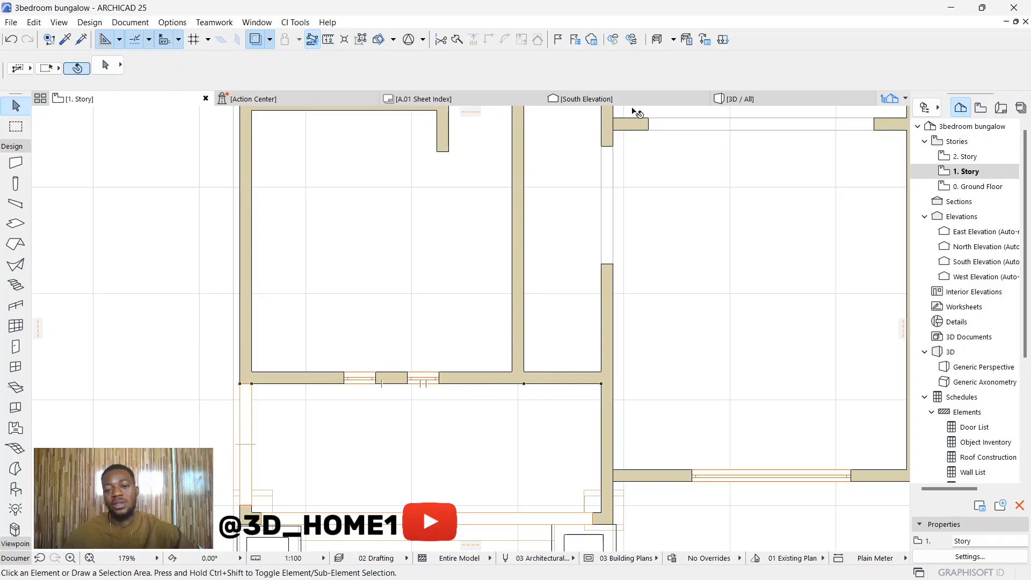
{"action": "left_click", "coordinate": [740, 99]}
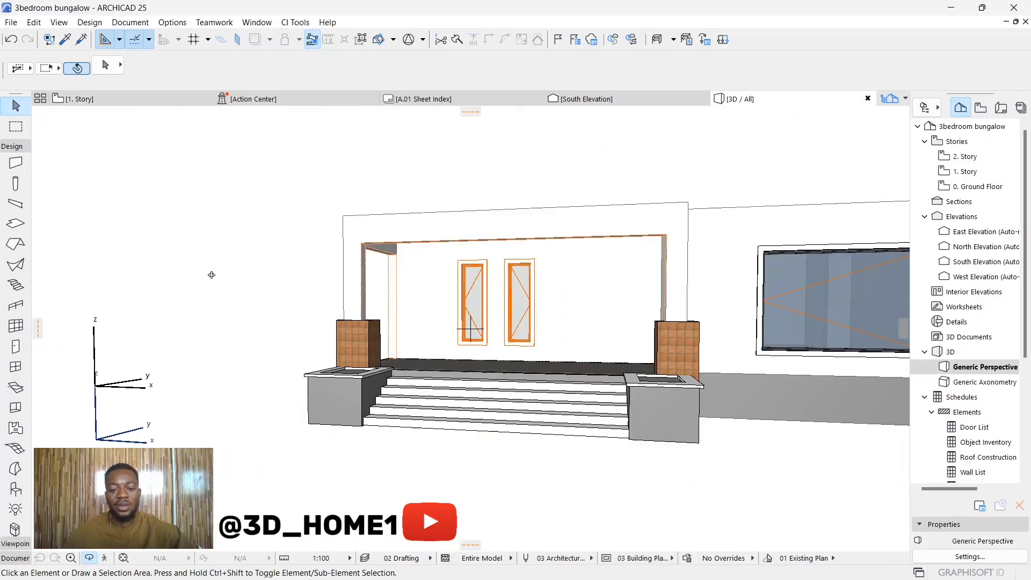
{"action": "key", "text": "Escape"}
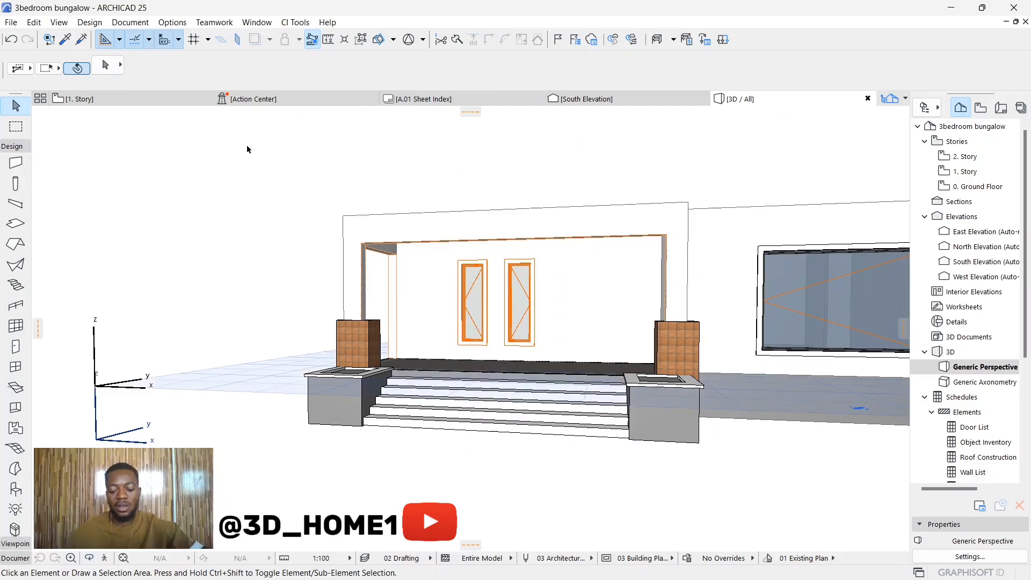
{"action": "left_click_drag", "start_coordinate": [247, 168], "coordinate": [348, 156]}
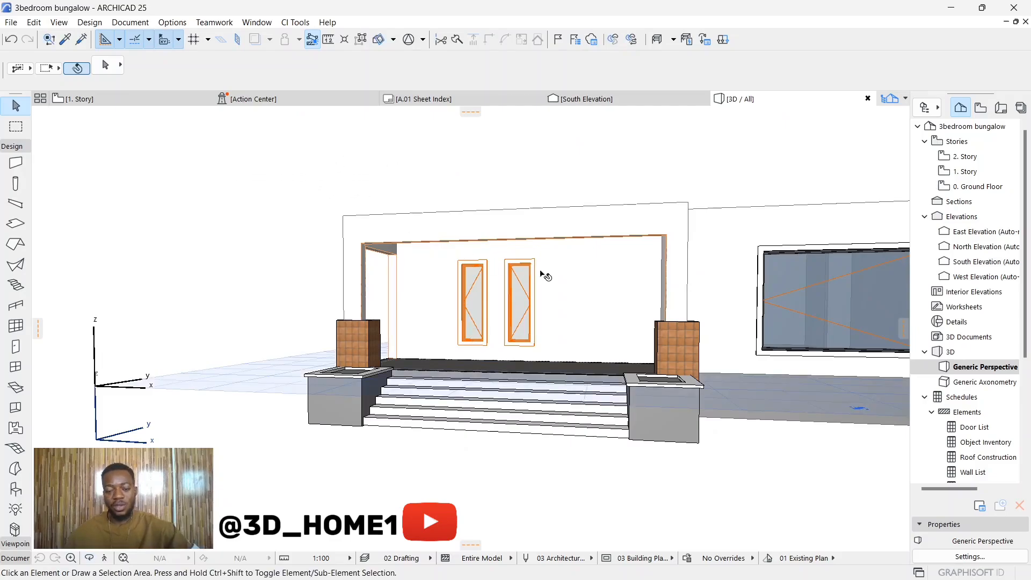
{"action": "middle_click_drag", "start_coordinate": [423, 348], "coordinate": [530, 355], "text": "shift"}
{"action": "mouse_move", "coordinate": [465, 329]}
{"action": "middle_mouse_down", "text": "shift"}
{"action": "mouse_move", "coordinate": [505, 322]}
{"action": "mouse_move", "coordinate": [330, 301]}
{"action": "mouse_move", "coordinate": [545, 308]}
{"action": "mouse_move", "coordinate": [430, 314]}
{"action": "mouse_move", "coordinate": [582, 323]}
{"action": "mouse_move", "coordinate": [454, 317]}
{"action": "middle_mouse_up", "text": "shift"}
{"action": "middle_click_drag", "start_coordinate": [161, 342], "coordinate": [440, 340], "text": "shift"}
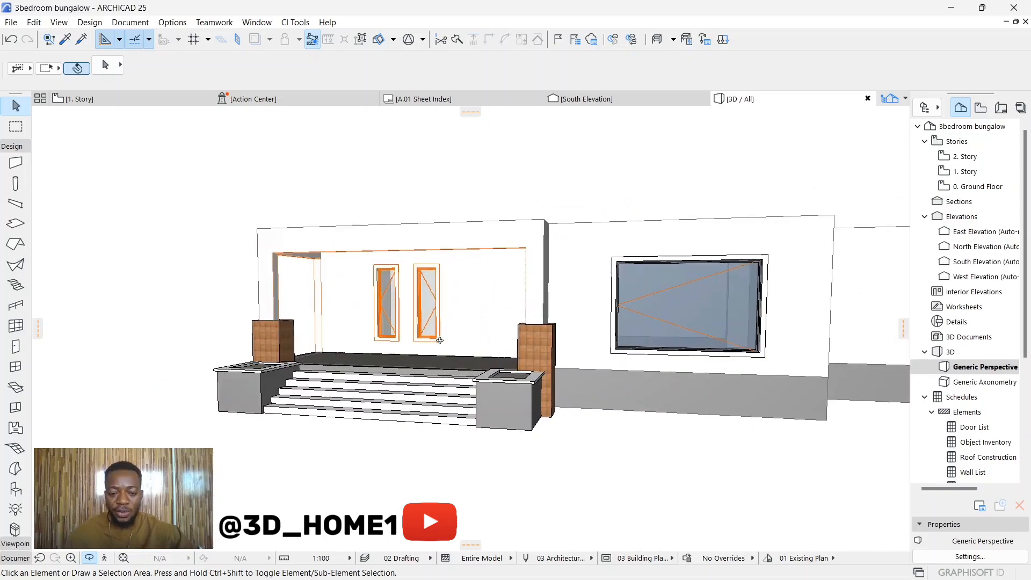
For both narrow porch windows, set the frame, sash and glass 3D pens to the black 0.13 mm pen 1
{"action": "left_click", "coordinate": [436, 293]}
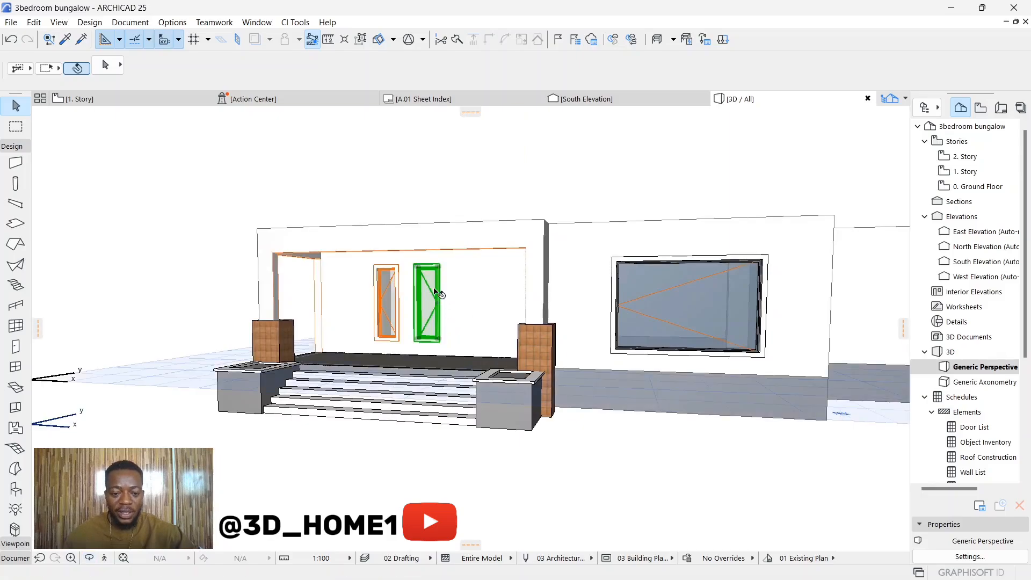
{"action": "left_click", "coordinate": [391, 290], "text": "shift"}
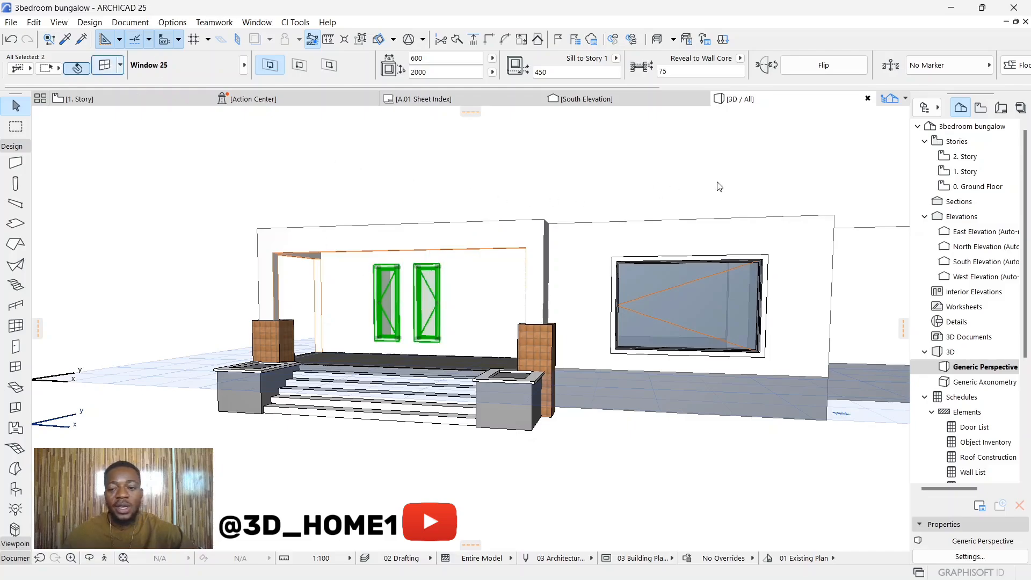
{"action": "key", "text": "ctrl+t"}
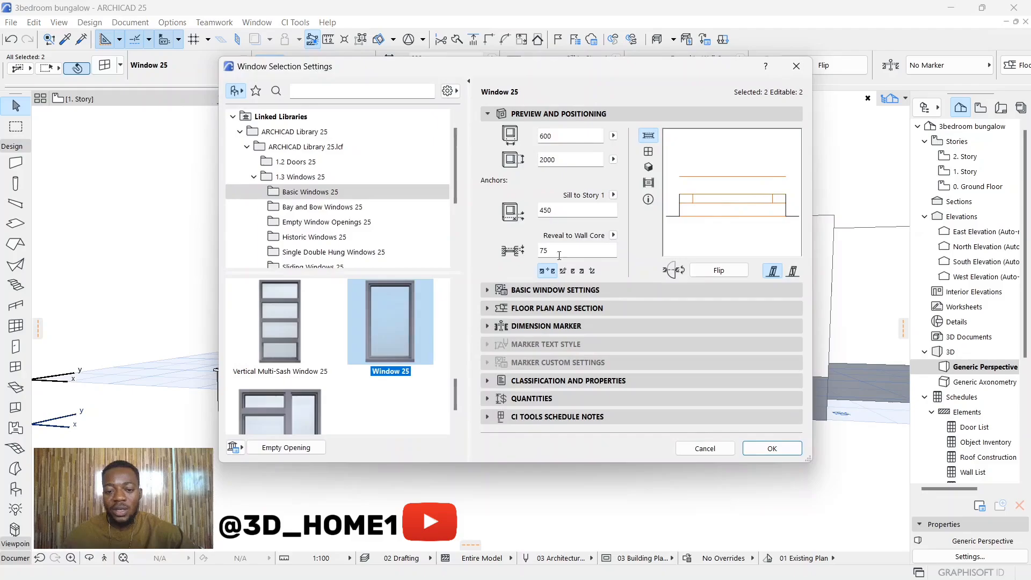
{"action": "left_click", "coordinate": [556, 290]}
{"action": "left_click", "coordinate": [742, 151]}
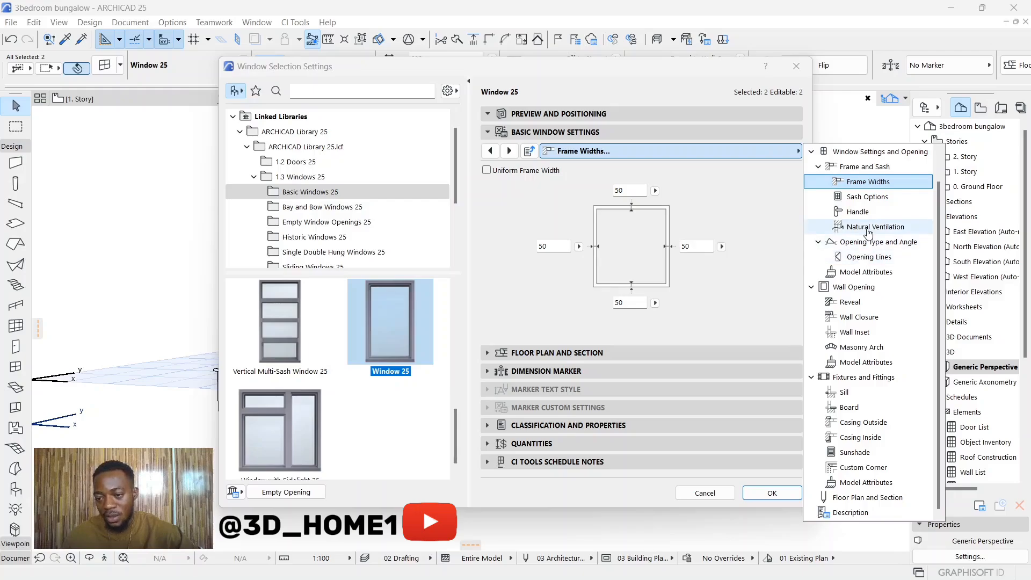
{"action": "left_click", "coordinate": [866, 272]}
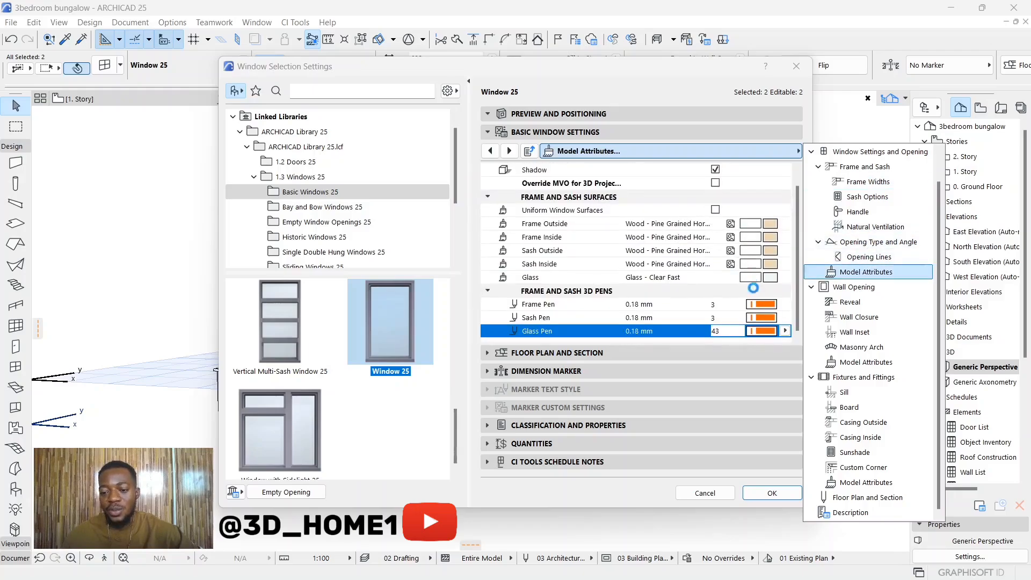
{"action": "left_click", "coordinate": [758, 306]}
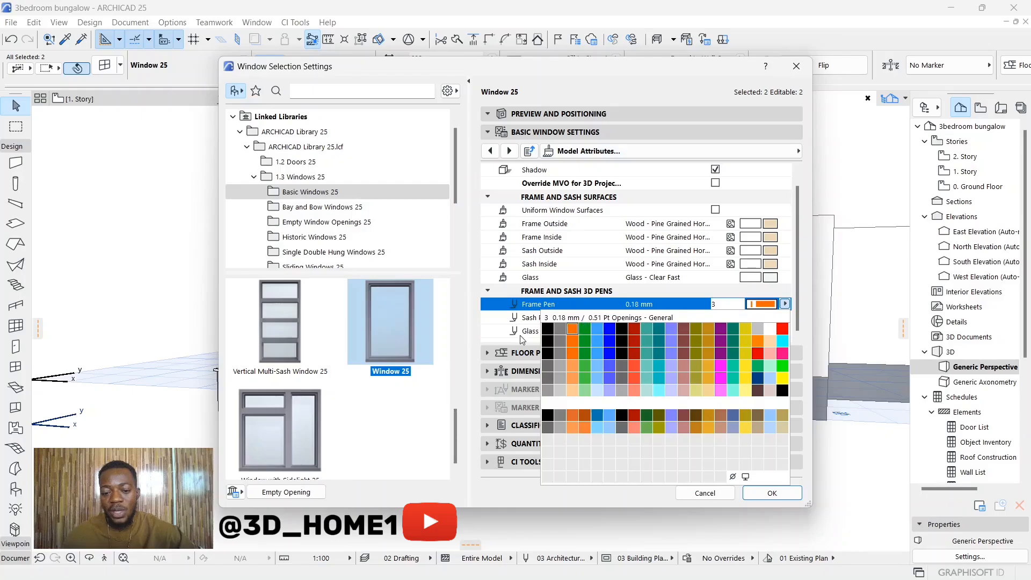
{"action": "left_click", "coordinate": [552, 327]}
{"action": "left_click", "coordinate": [762, 317]}
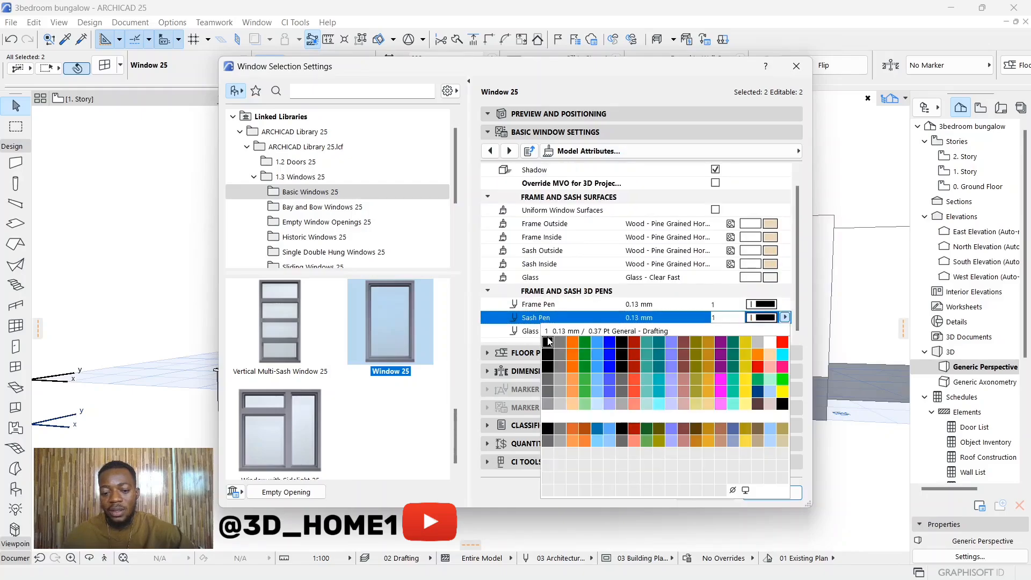
{"action": "left_click", "coordinate": [548, 341]}
{"action": "left_click", "coordinate": [762, 331]}
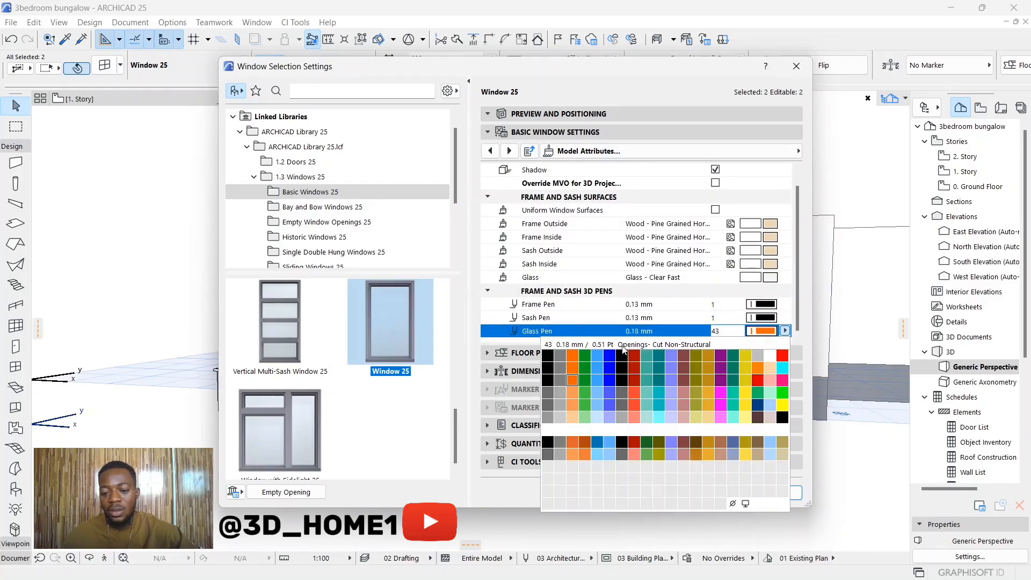
{"action": "left_click", "coordinate": [548, 354]}
Set the two windows' glass surface to Glass - Blue and their inside and outside sash surfaces to Metal - Iron
{"action": "left_click", "coordinate": [773, 278]}
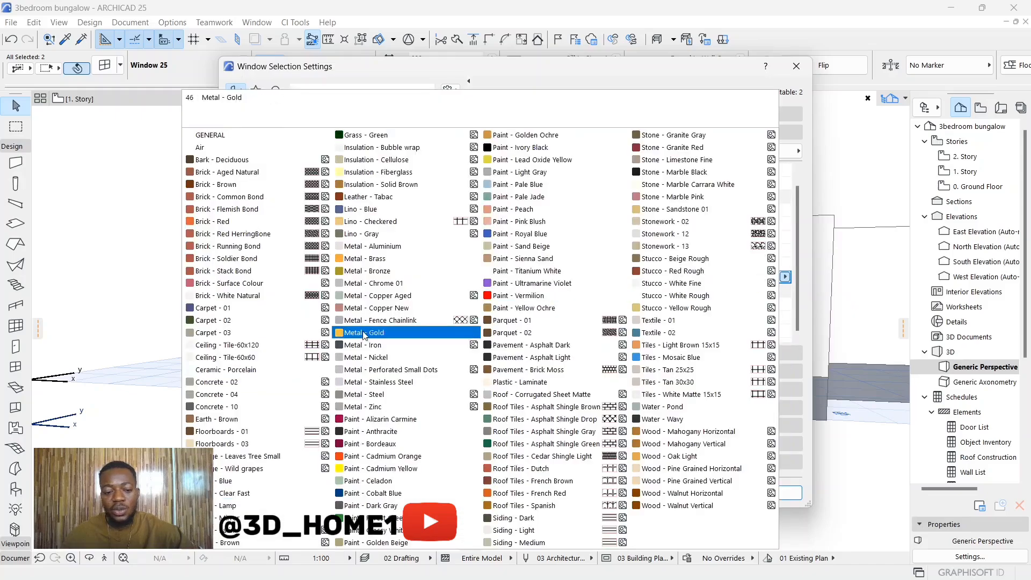
{"action": "left_click", "coordinate": [224, 484]}
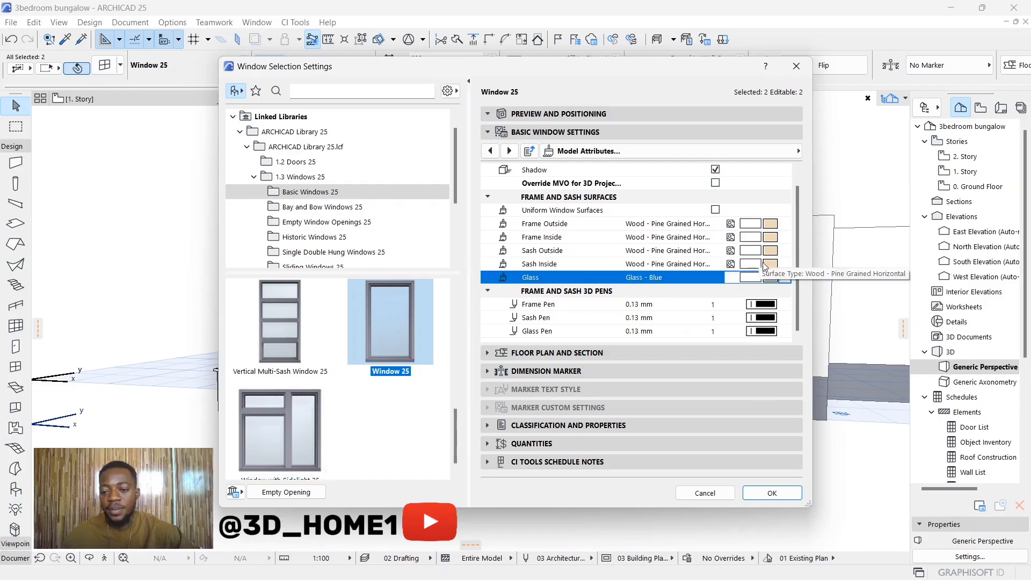
{"action": "left_click", "coordinate": [784, 264]}
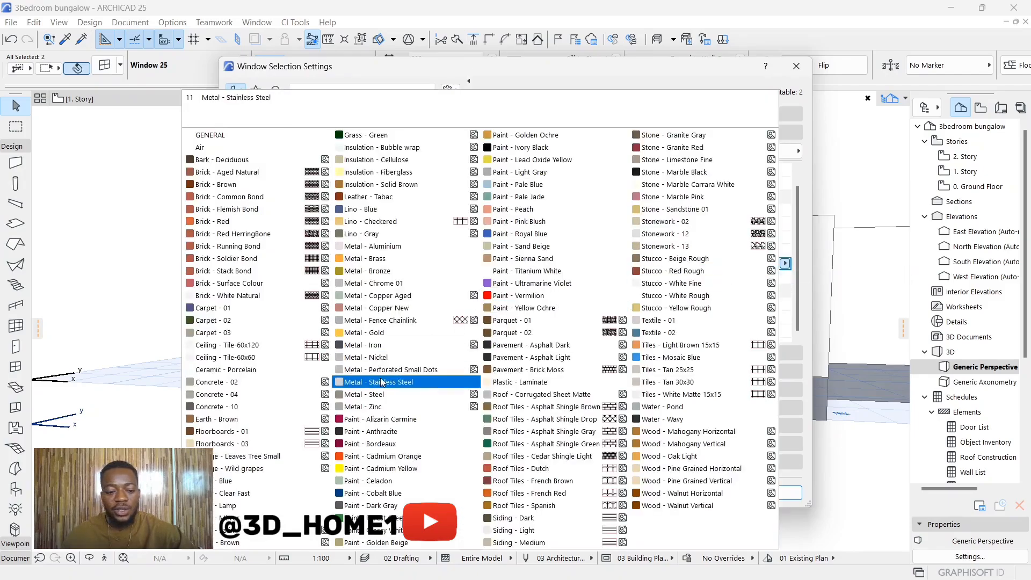
{"action": "left_click", "coordinate": [384, 345]}
{"action": "left_click", "coordinate": [785, 250]}
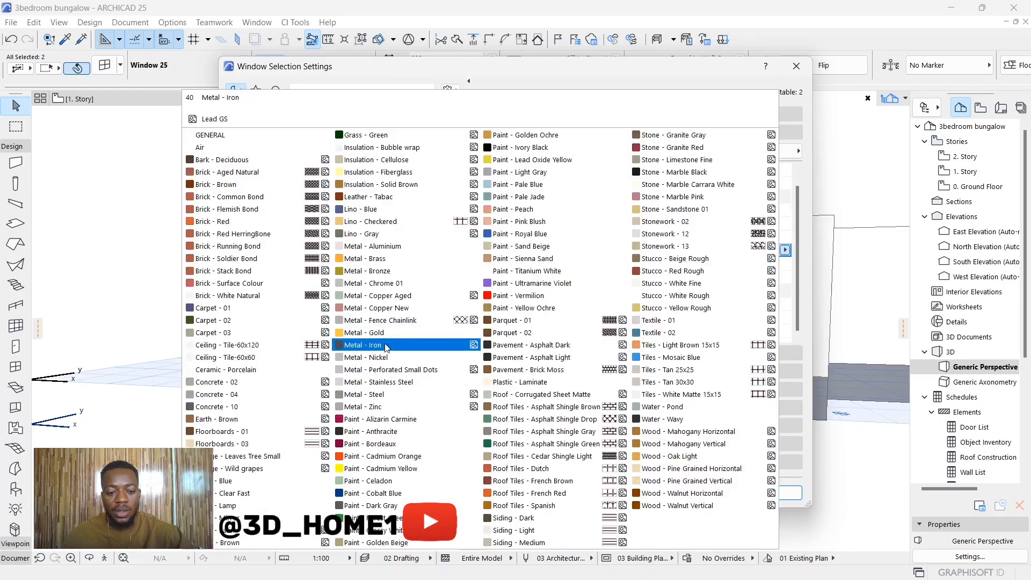
{"action": "left_click", "coordinate": [386, 346]}
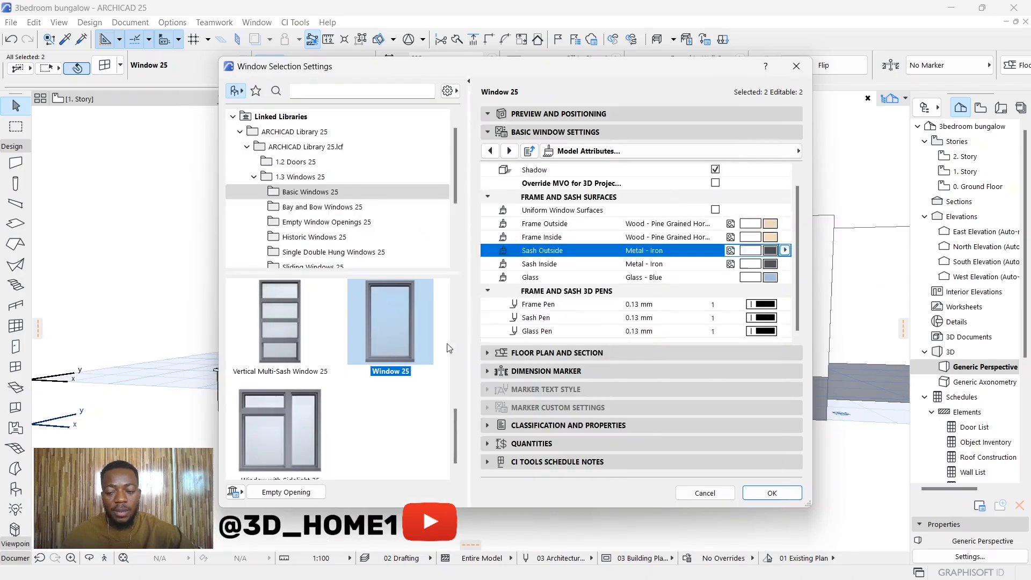
Set the two windows' inside and outside frame surfaces to Metal - Iron, apply the settings and check them in 3D
{"action": "left_click", "coordinate": [772, 238]}
{"action": "left_click", "coordinate": [382, 341]}
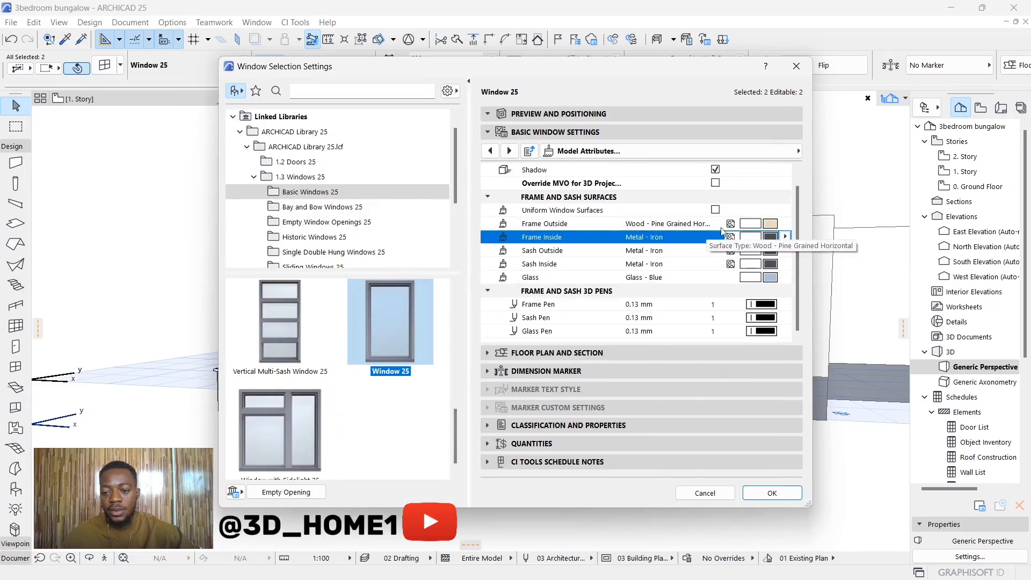
{"action": "left_click", "coordinate": [770, 223]}
{"action": "left_click", "coordinate": [380, 347]}
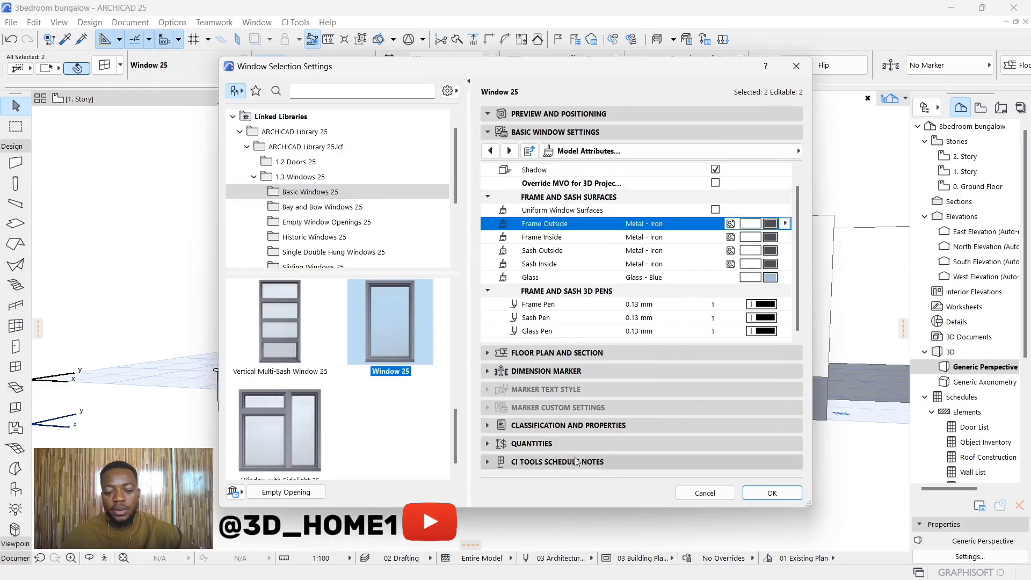
{"action": "left_click", "coordinate": [774, 493]}
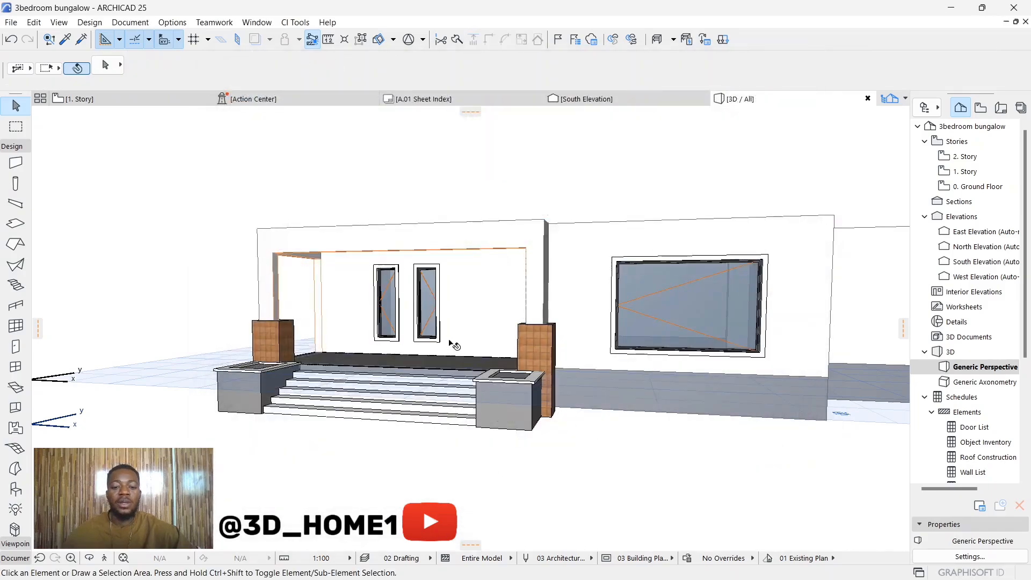
{"action": "scroll", "coordinate": [454, 345], "scroll_direction": "up", "scroll_amount": 3}
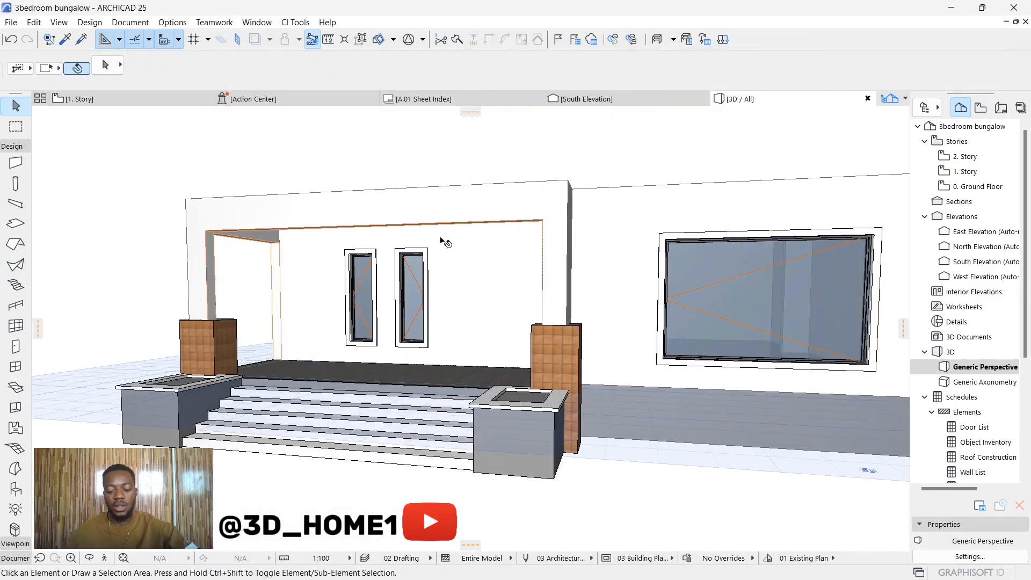
{"action": "middle_click_drag", "start_coordinate": [443, 265], "coordinate": [350, 288], "text": "shift"}
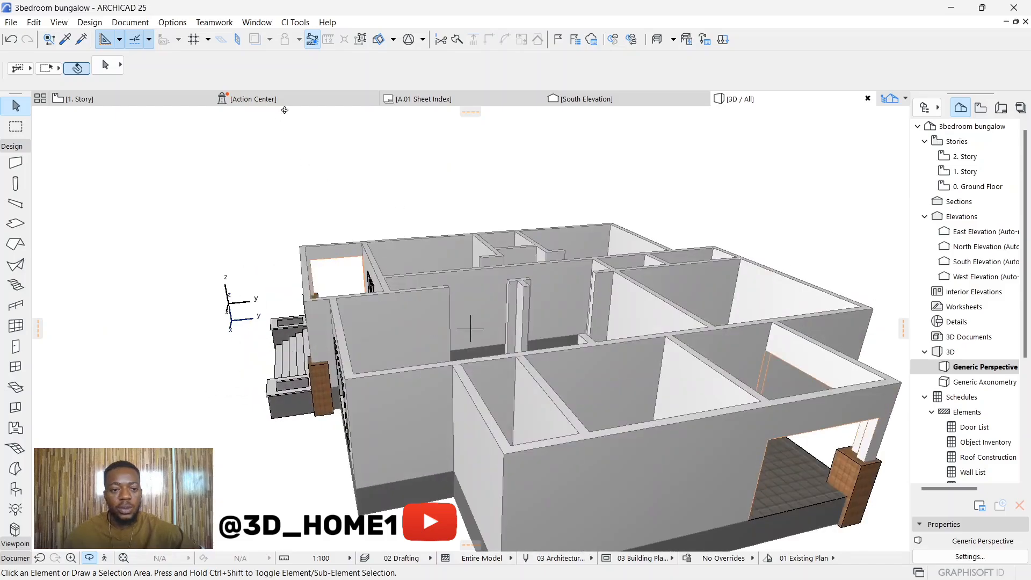
In the 1. Story floor plan, pick up a narrow porch window's parameters as the default window settings
{"action": "left_click", "coordinate": [180, 100]}
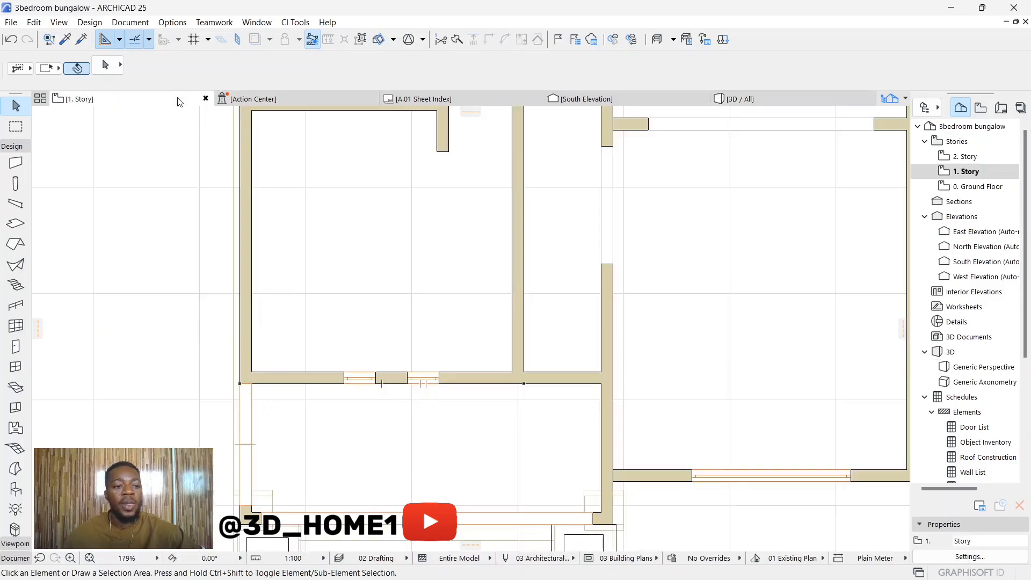
{"action": "scroll", "coordinate": [345, 407], "scroll_direction": "down", "scroll_amount": 6}
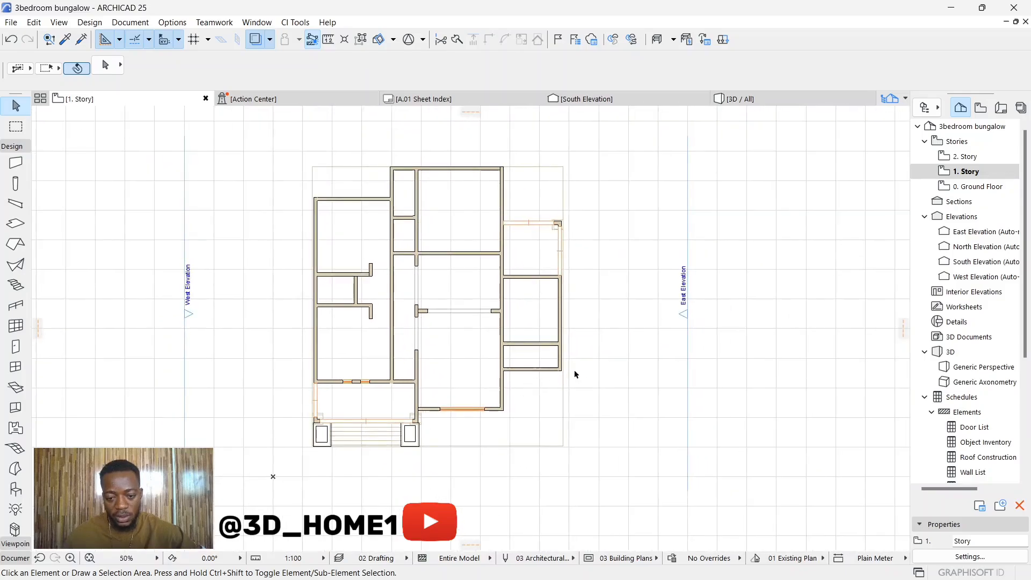
{"action": "scroll", "coordinate": [591, 376], "scroll_direction": "up", "scroll_amount": 2}
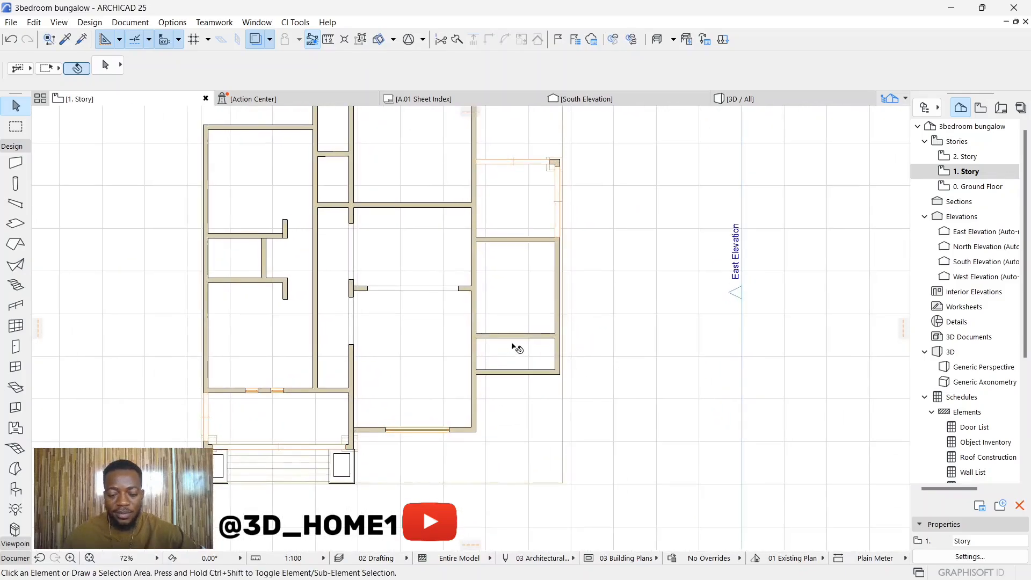
{"action": "scroll", "coordinate": [513, 346], "scroll_direction": "up", "scroll_amount": 2}
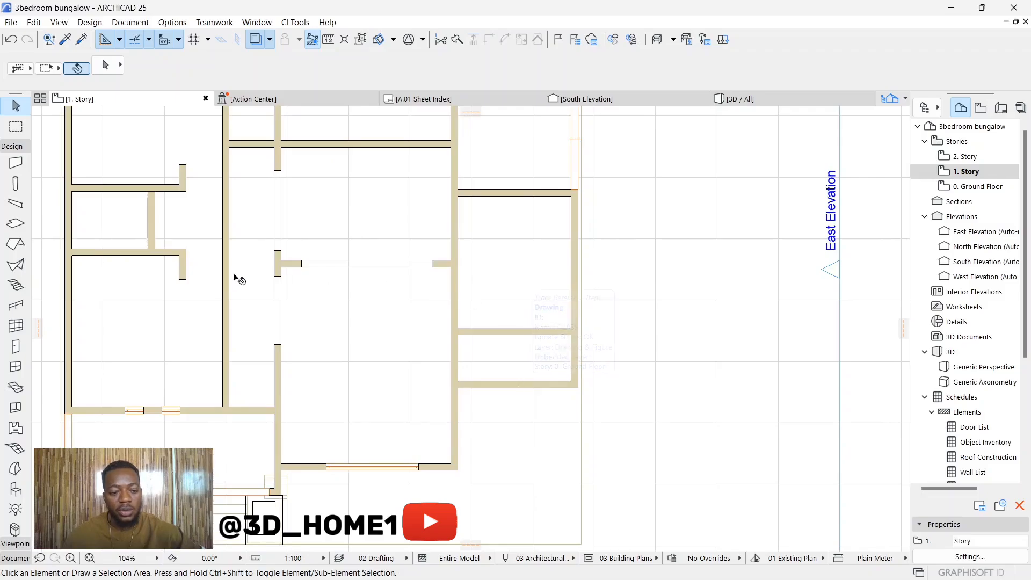
{"action": "left_click", "coordinate": [74, 41]}
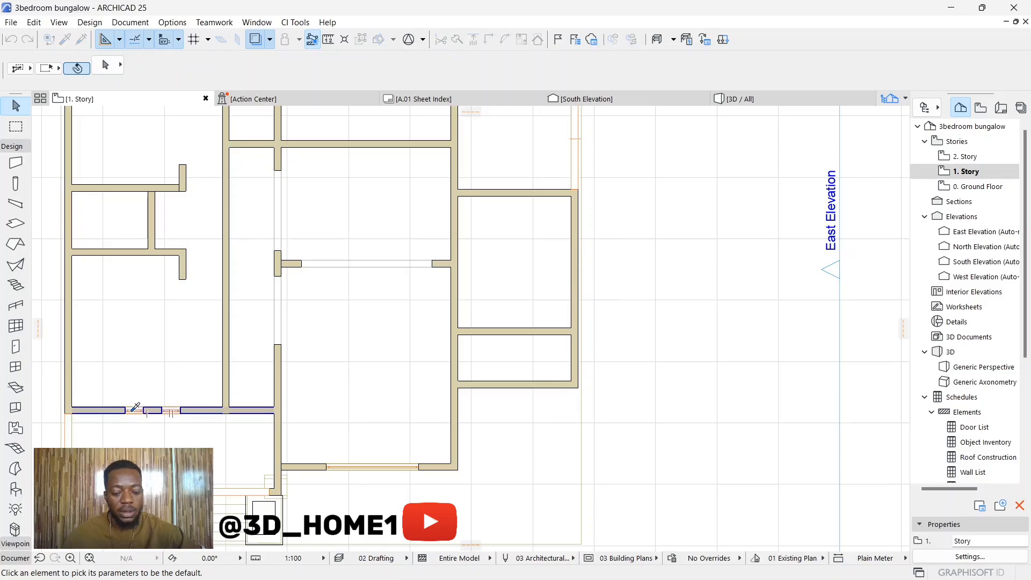
{"action": "scroll", "coordinate": [142, 408], "scroll_direction": "up", "scroll_amount": 4}
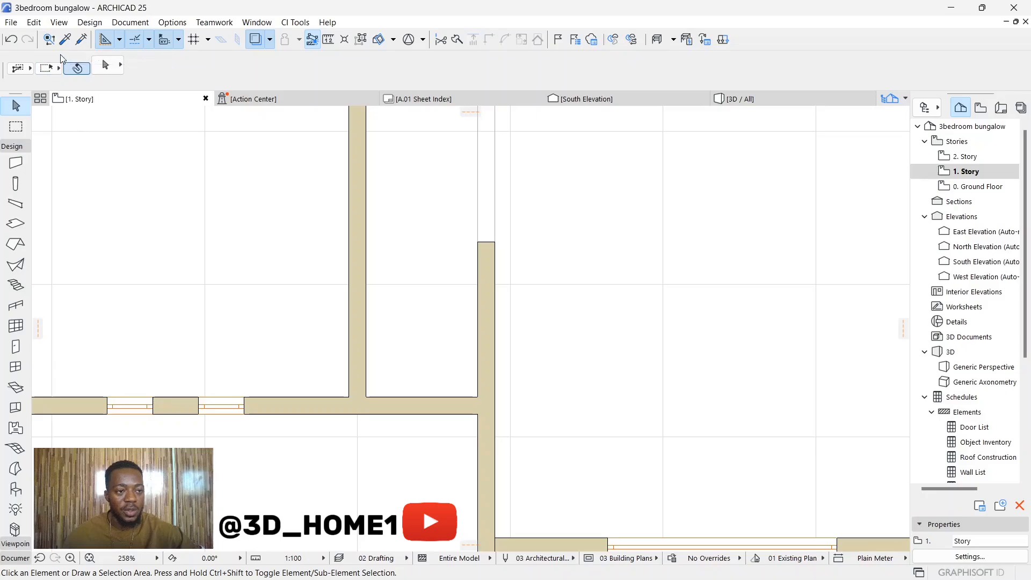
{"action": "key", "text": "alt"}
{"action": "left_click", "coordinate": [147, 403], "text": "alt"}
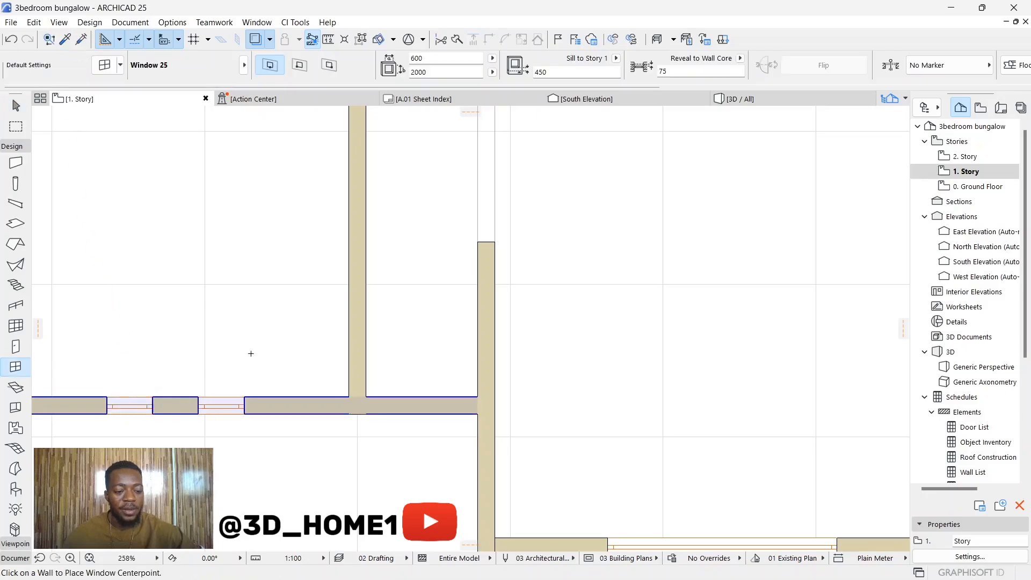
Place two of the narrow windows side by side in the front wall of the small room on the east side
{"action": "scroll", "coordinate": [269, 343], "scroll_direction": "down", "scroll_amount": 4}
{"action": "scroll", "coordinate": [528, 350], "scroll_direction": "up", "scroll_amount": 4}
{"action": "left_click", "coordinate": [528, 355]}
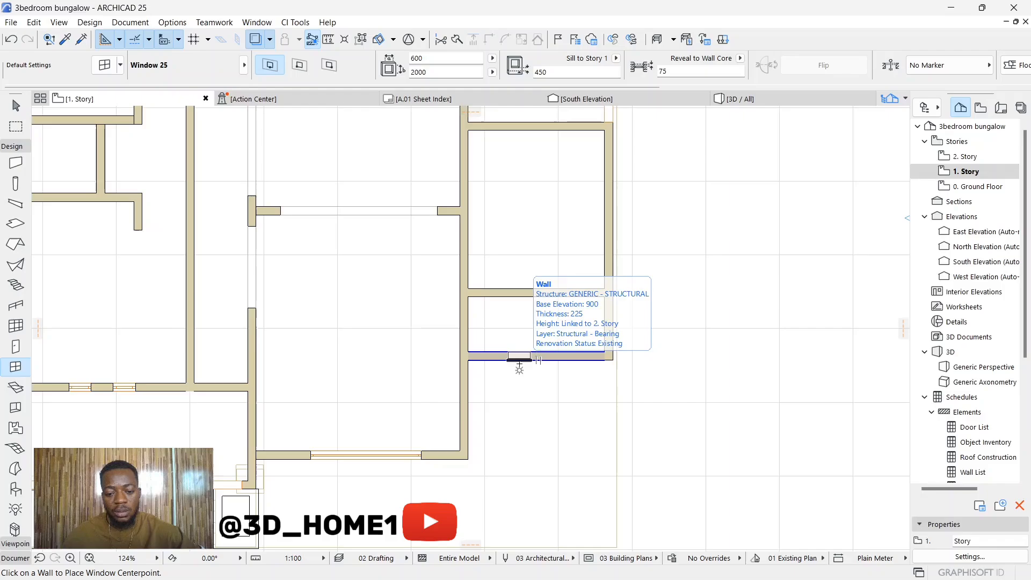
{"action": "left_click", "coordinate": [519, 365]}
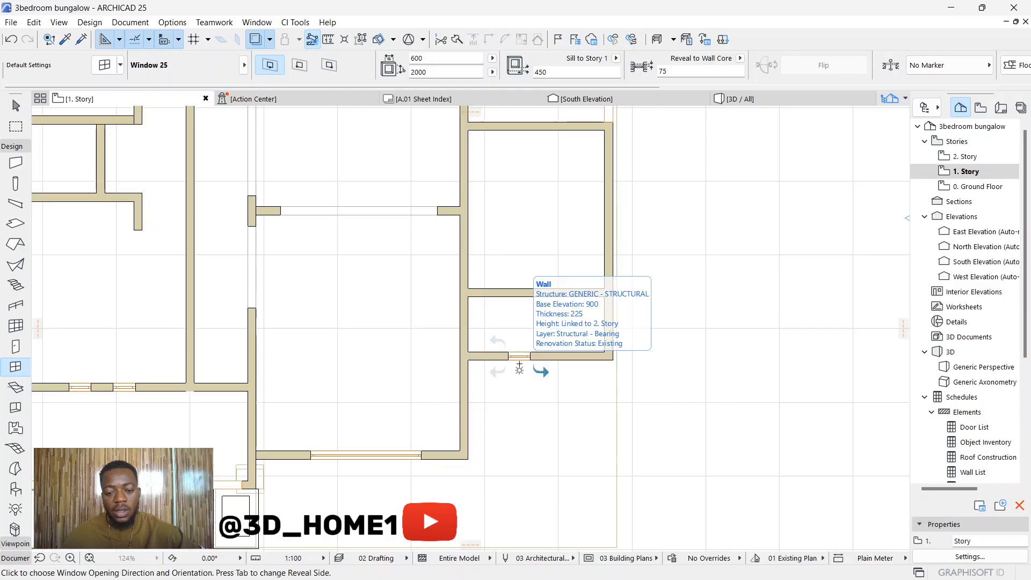
{"action": "left_click", "coordinate": [494, 341]}
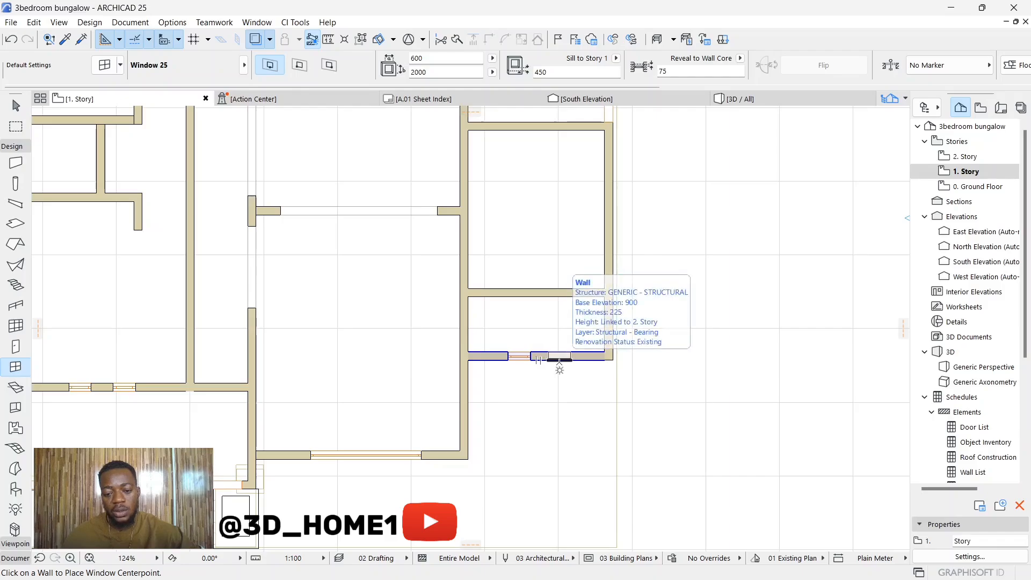
{"action": "left_click", "coordinate": [560, 361]}
{"action": "left_click", "coordinate": [584, 341]}
{"action": "scroll", "coordinate": [473, 380], "scroll_direction": "down", "scroll_amount": 2}
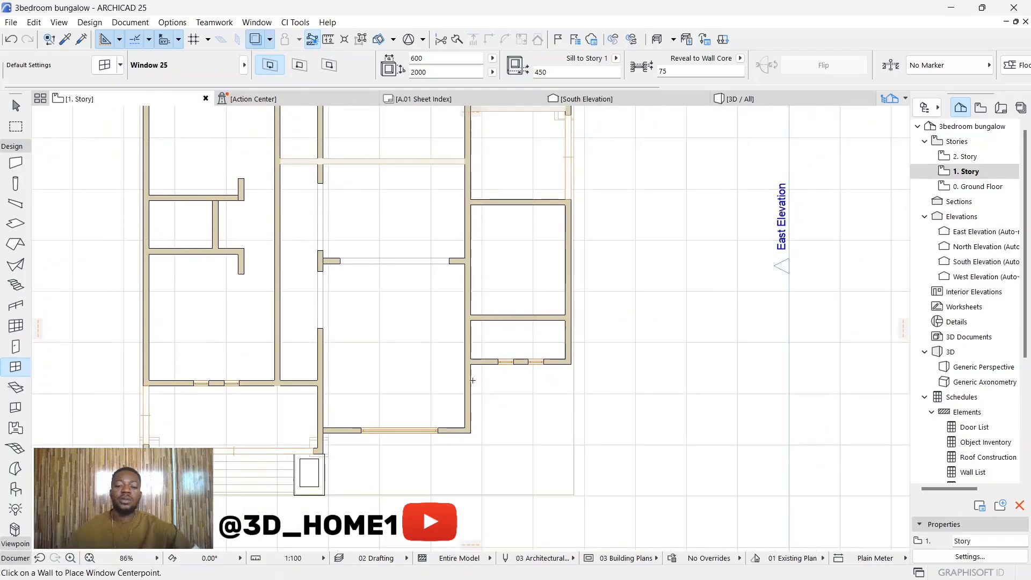
Place a window in the outer wall of the larger east-side room and set its width to 1200 mm
{"action": "scroll", "coordinate": [473, 380], "scroll_direction": "down", "scroll_amount": 3}
{"action": "scroll", "coordinate": [552, 278], "scroll_direction": "up", "scroll_amount": 4}
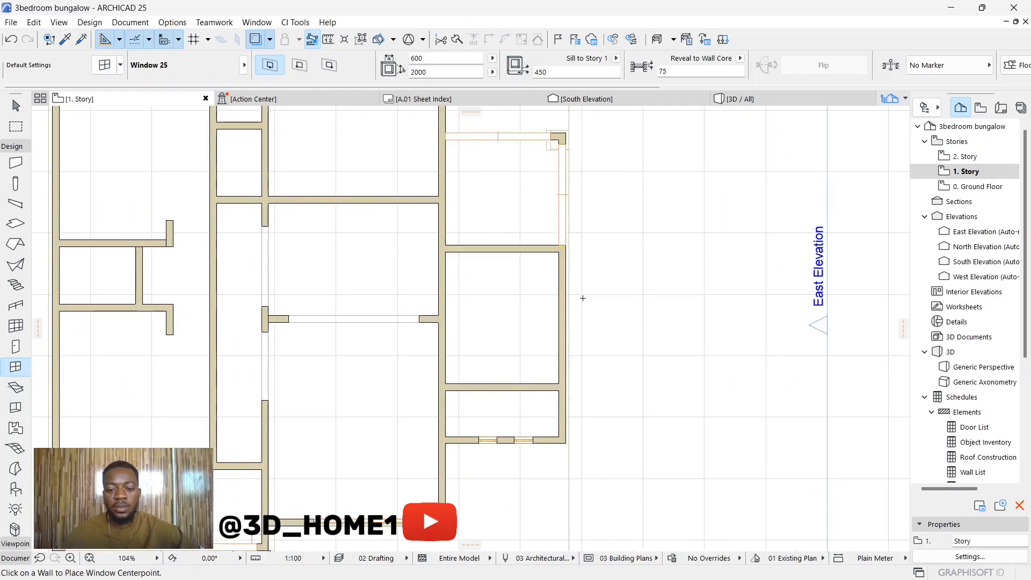
{"action": "left_click", "coordinate": [564, 326]}
{"action": "left_click", "coordinate": [564, 339]}
{"action": "key", "text": "Escape"}
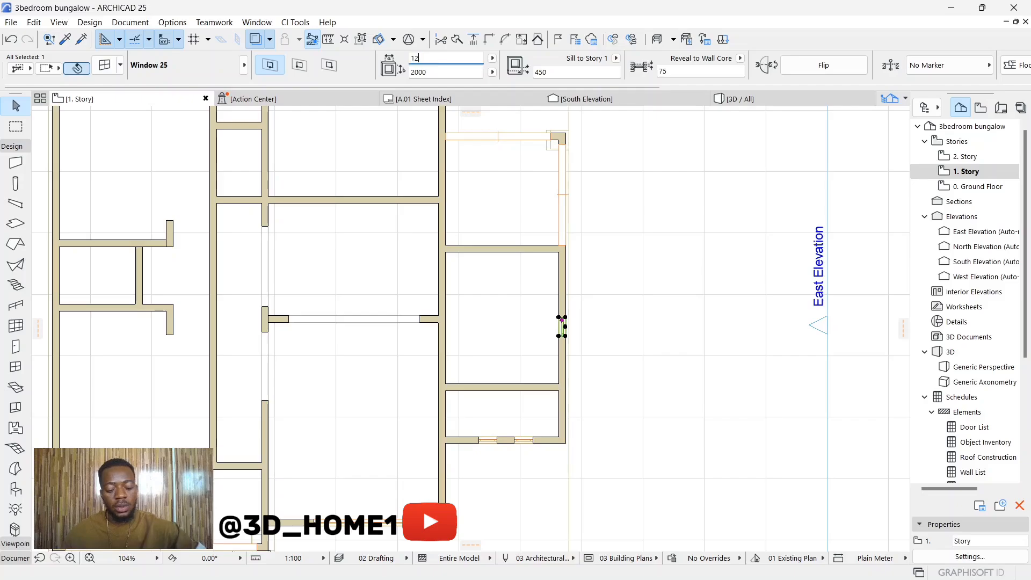
{"action": "left_click", "coordinate": [602, 248]}
{"action": "left_click", "coordinate": [627, 294]}
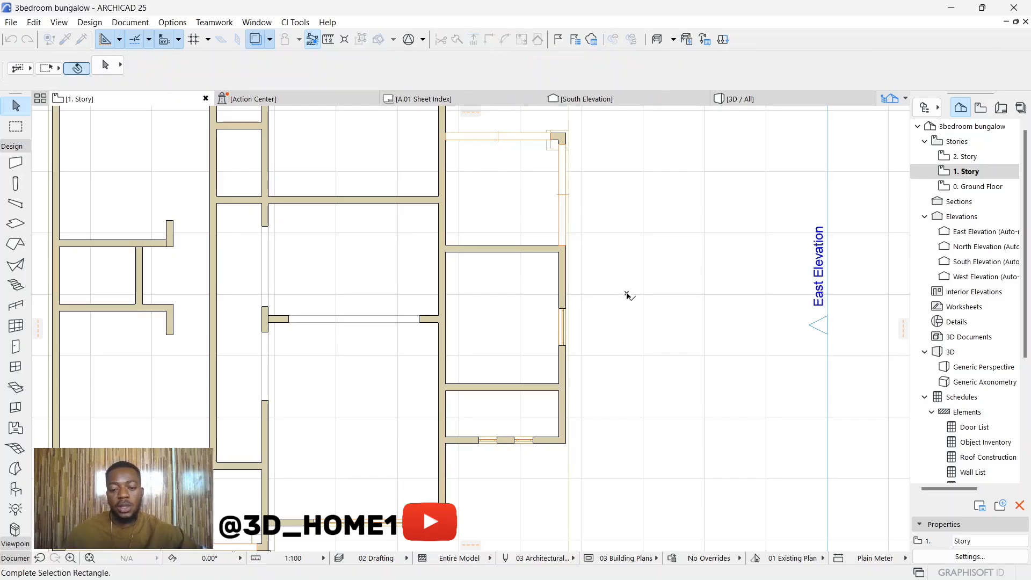
{"action": "left_click", "coordinate": [601, 349]}
Pick up the narrow porch window's parameters and place one such window in the west wall of the front-west bedroom
{"action": "scroll", "coordinate": [591, 341], "scroll_direction": "down", "scroll_amount": 3}
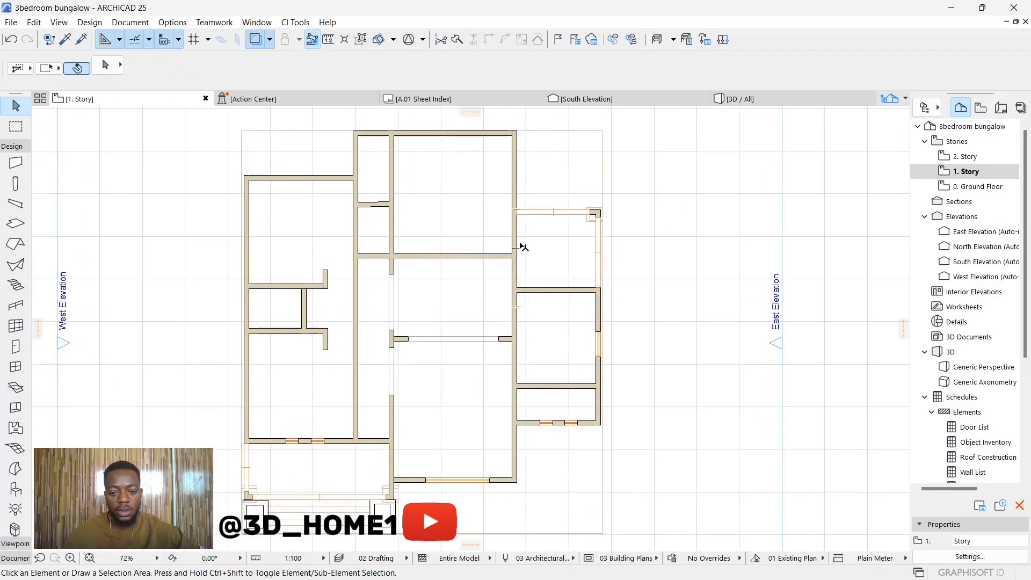
{"action": "scroll", "coordinate": [526, 269], "scroll_direction": "down", "scroll_amount": 1}
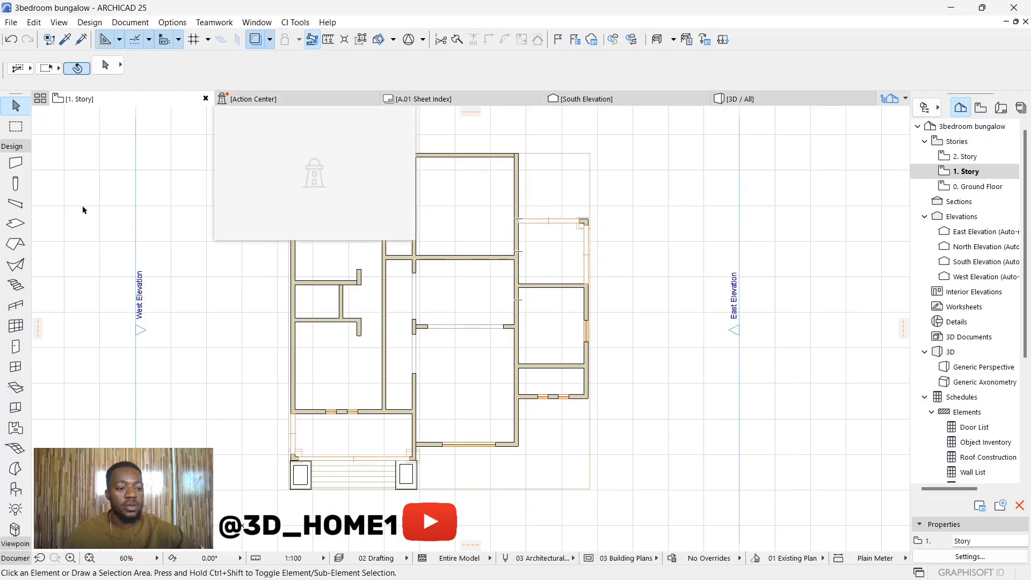
{"action": "left_click", "coordinate": [65, 39]}
{"action": "left_click", "coordinate": [330, 412]}
{"action": "scroll", "coordinate": [272, 346], "scroll_direction": "up", "scroll_amount": 5}
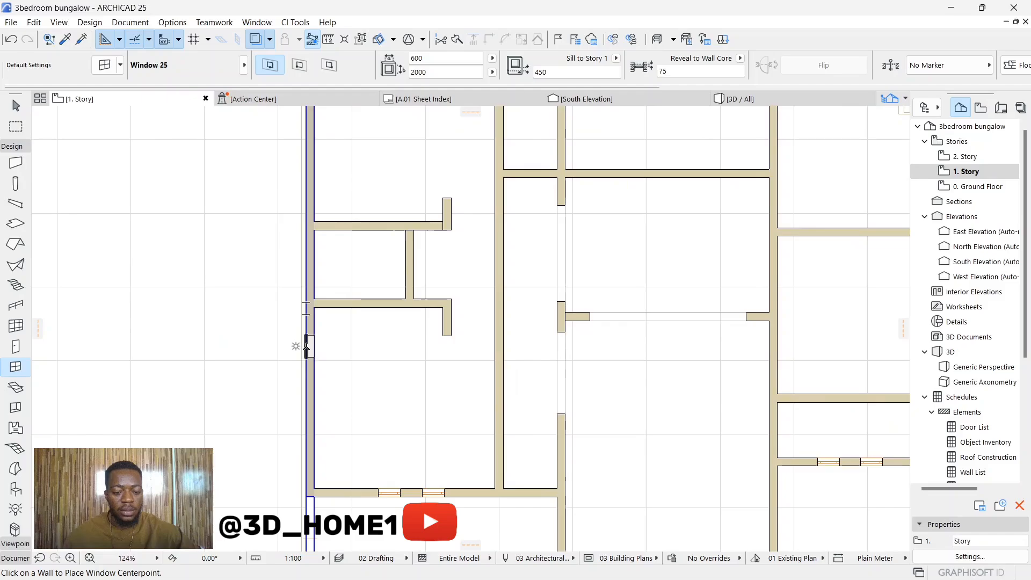
{"action": "left_click", "coordinate": [306, 353]}
{"action": "left_click", "coordinate": [325, 359]}
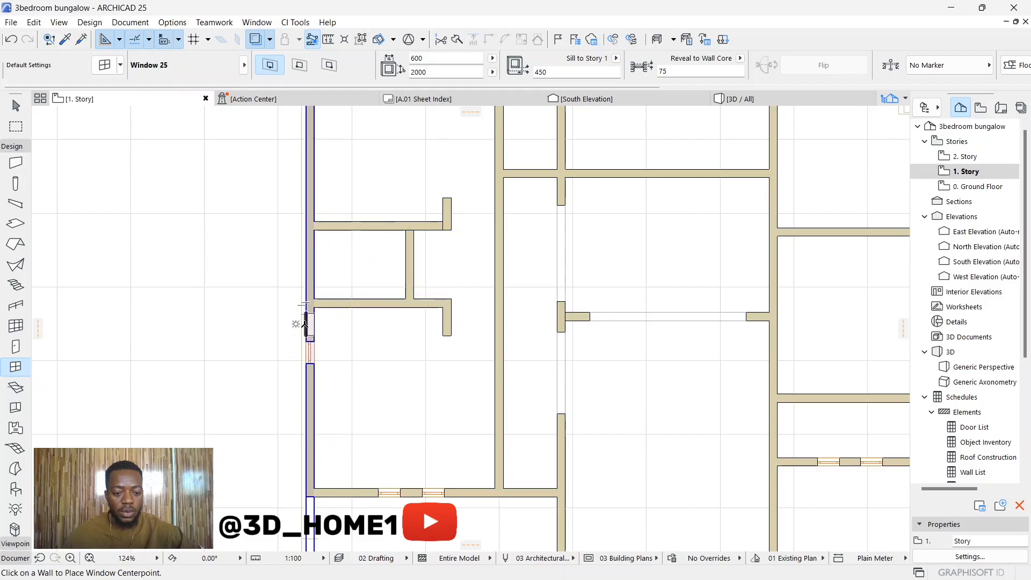
{"action": "scroll", "coordinate": [306, 322], "scroll_direction": "up", "scroll_amount": 2}
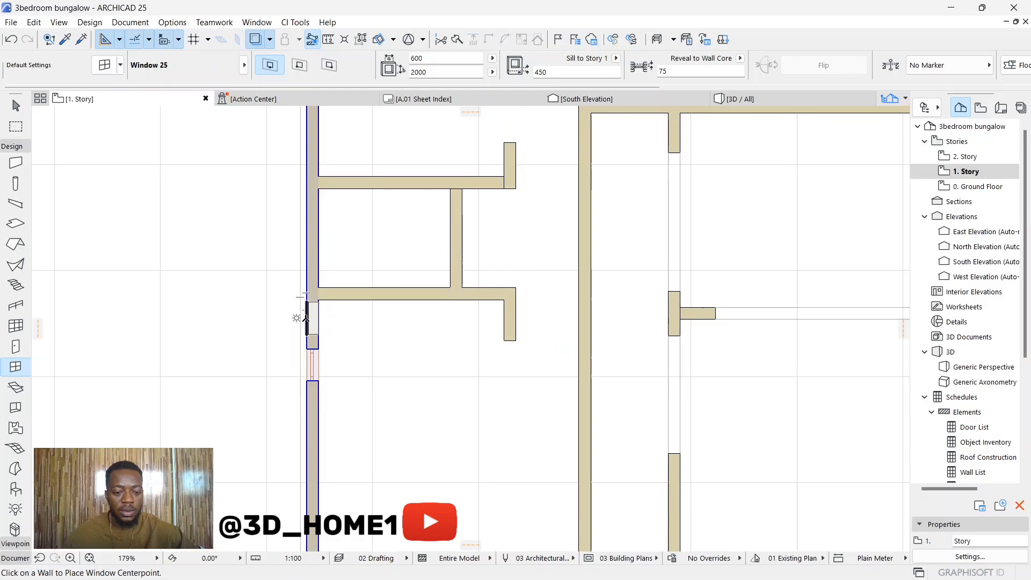
Place two of the narrow windows one beside the other in the west wall of the rear-west bedroom
{"action": "scroll", "coordinate": [306, 314], "scroll_direction": "down", "scroll_amount": 6}
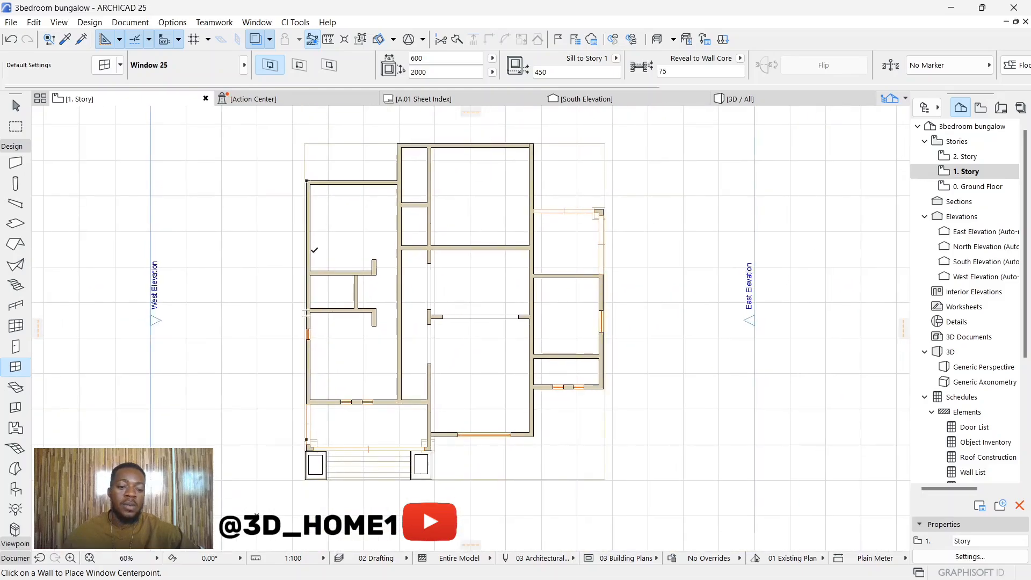
{"action": "scroll", "coordinate": [344, 386], "scroll_direction": "up", "scroll_amount": 2}
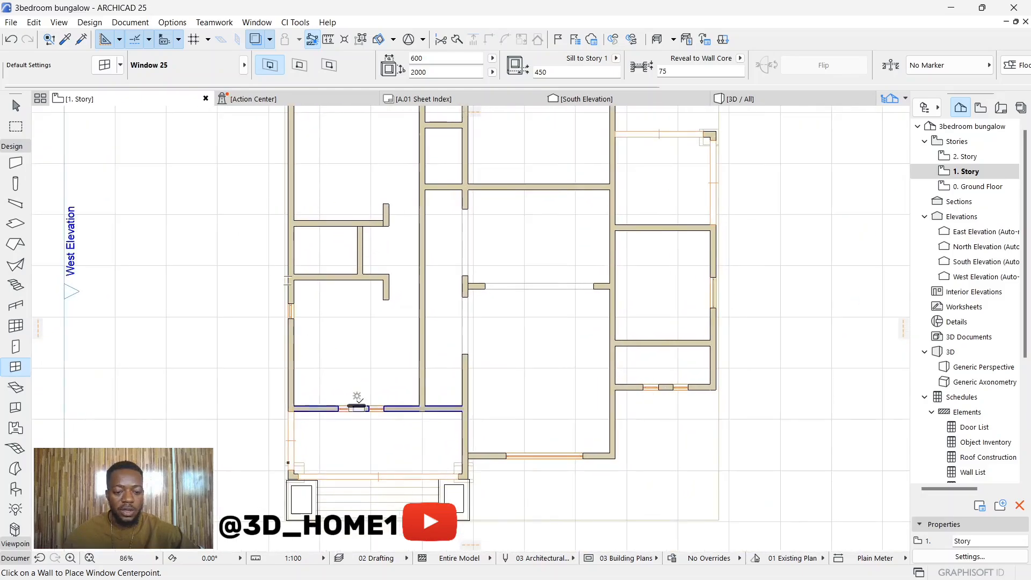
{"action": "scroll", "coordinate": [344, 398], "scroll_direction": "down", "scroll_amount": 3}
{"action": "scroll", "coordinate": [306, 253], "scroll_direction": "up", "scroll_amount": 4}
{"action": "scroll", "coordinate": [323, 284], "scroll_direction": "up", "scroll_amount": 1}
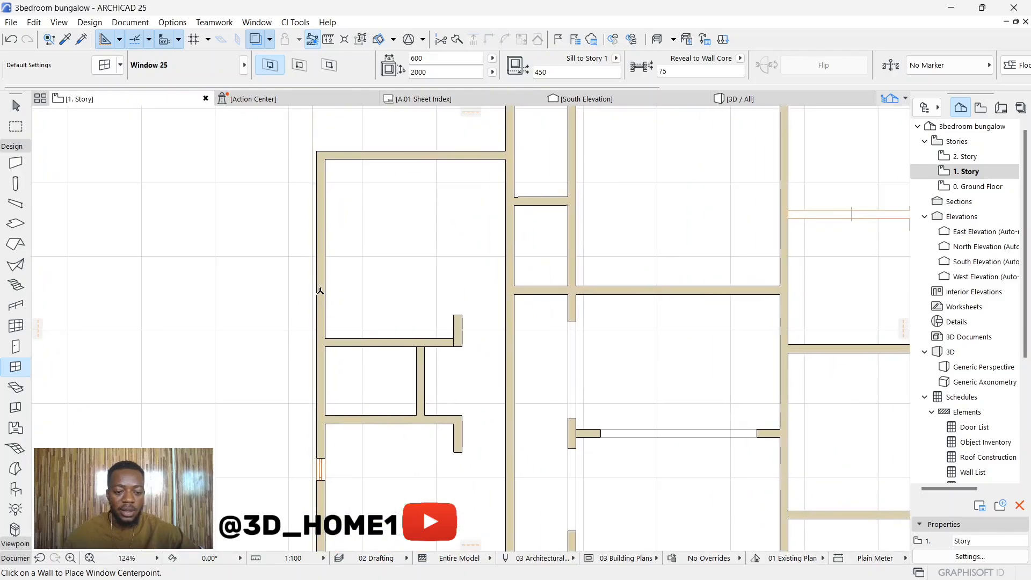
{"action": "left_click", "coordinate": [317, 313]}
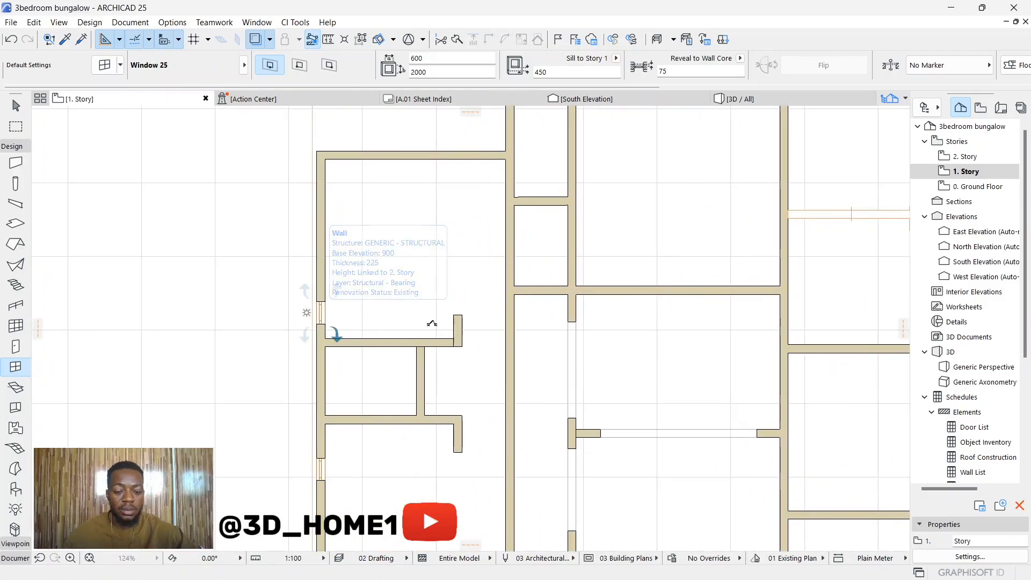
{"action": "scroll", "coordinate": [333, 430], "scroll_direction": "down", "scroll_amount": 2}
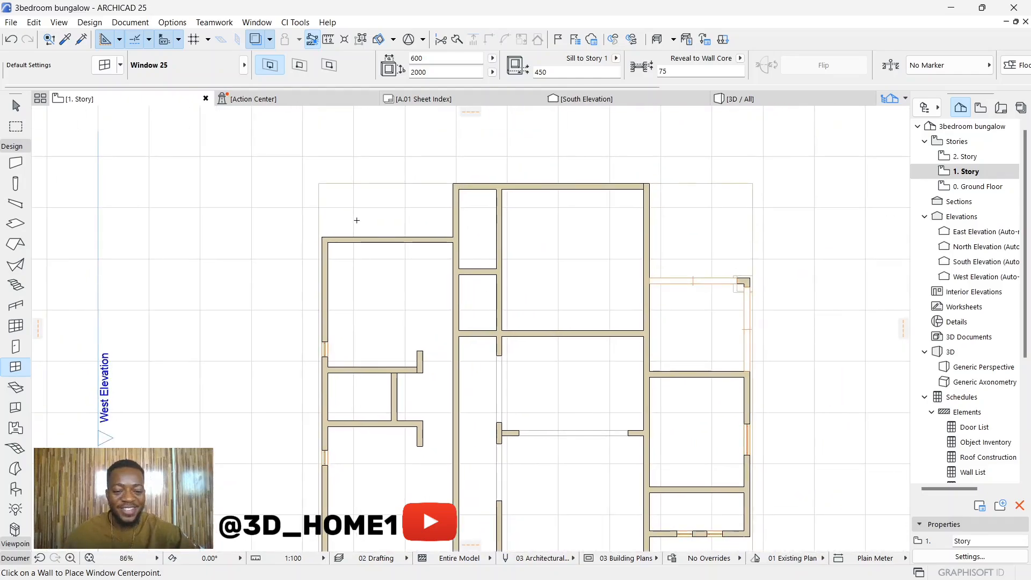
{"action": "scroll", "coordinate": [325, 355], "scroll_direction": "up", "scroll_amount": 3}
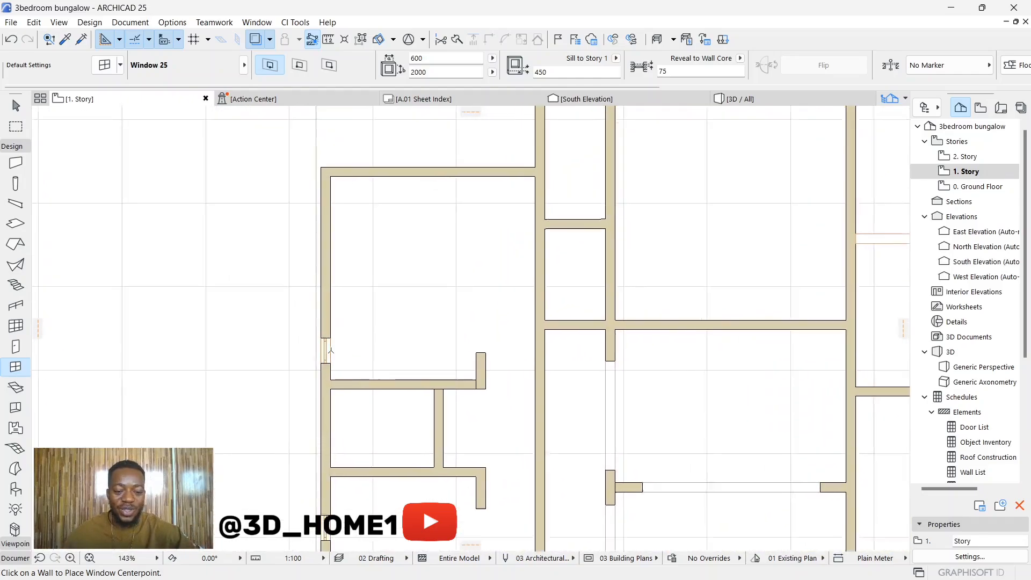
{"action": "scroll", "coordinate": [331, 352], "scroll_direction": "down", "scroll_amount": 3}
{"action": "scroll", "coordinate": [414, 230], "scroll_direction": "up", "scroll_amount": 2}
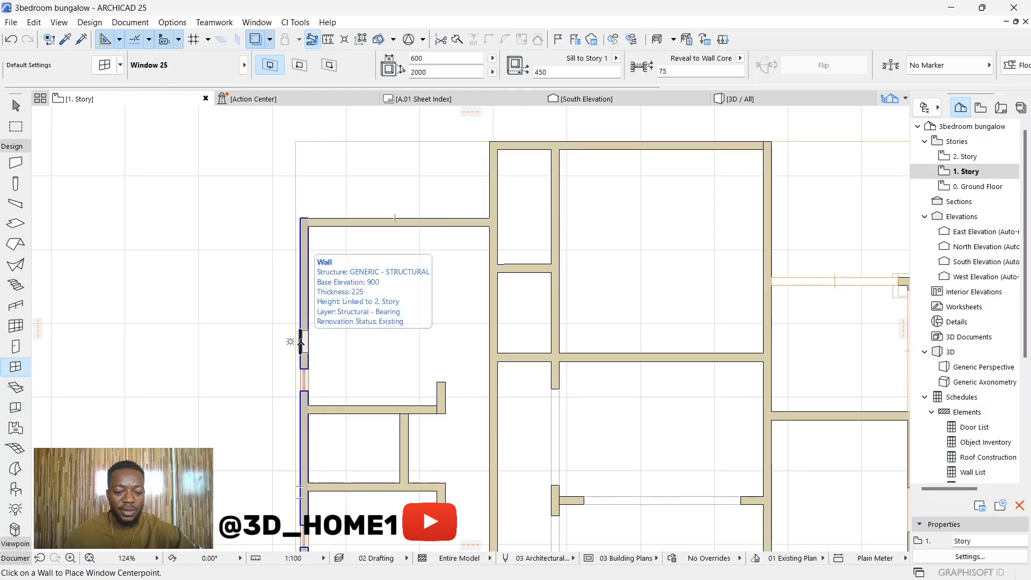
{"action": "left_click", "coordinate": [301, 342]}
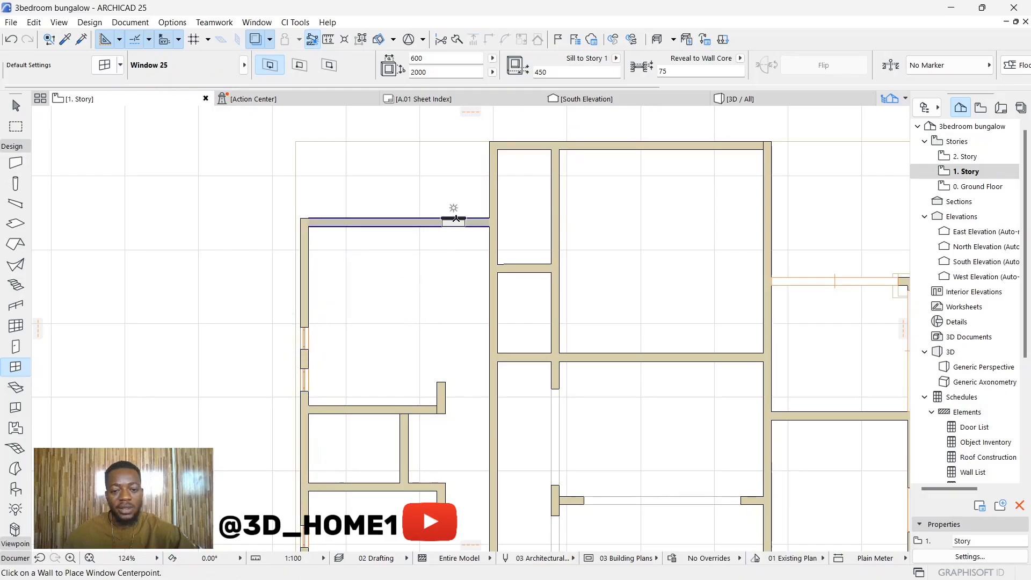
Place a narrow window in the rear wall of the rear-west bedroom, near its east end
{"action": "left_click", "coordinate": [450, 218]}
{"action": "left_click", "coordinate": [442, 276]}
{"action": "scroll", "coordinate": [374, 203], "scroll_direction": "down", "scroll_amount": 4}
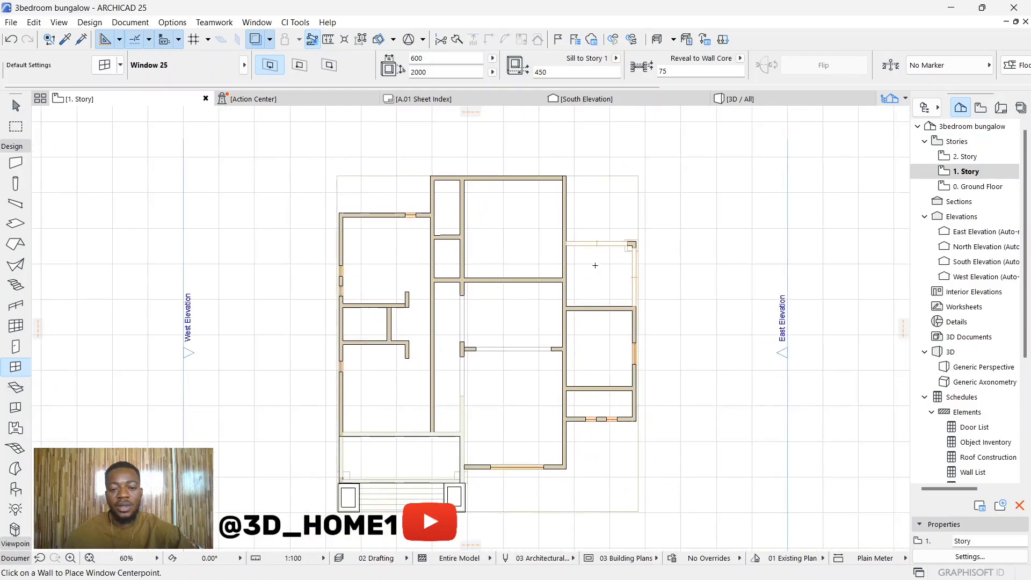
Place one narrow window in the large rear bedroom's east wall facing the side porch and two side by side in its rear wall
{"action": "scroll", "coordinate": [626, 210], "scroll_direction": "up", "scroll_amount": 2}
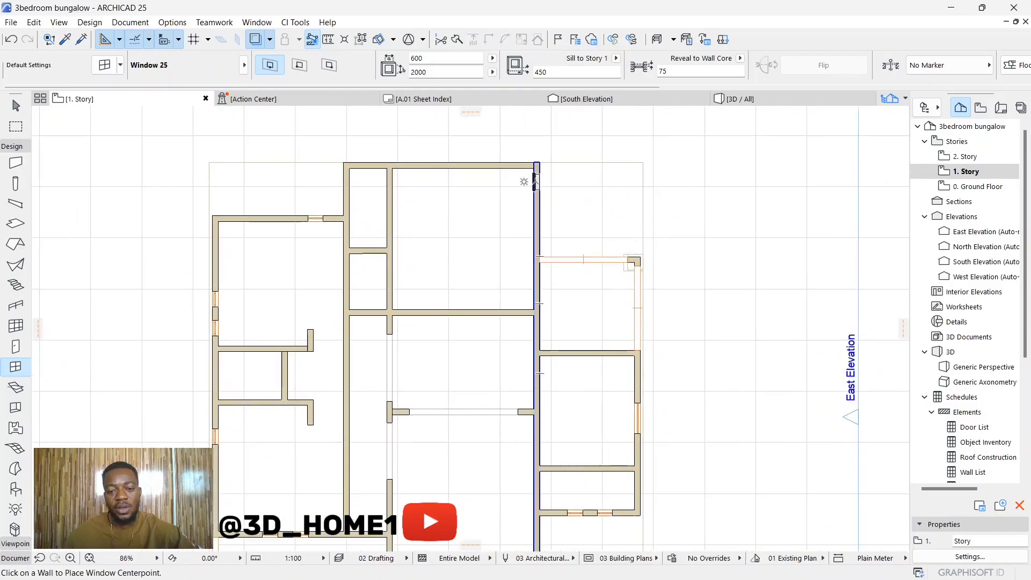
{"action": "scroll", "coordinate": [540, 191], "scroll_direction": "up", "scroll_amount": 2}
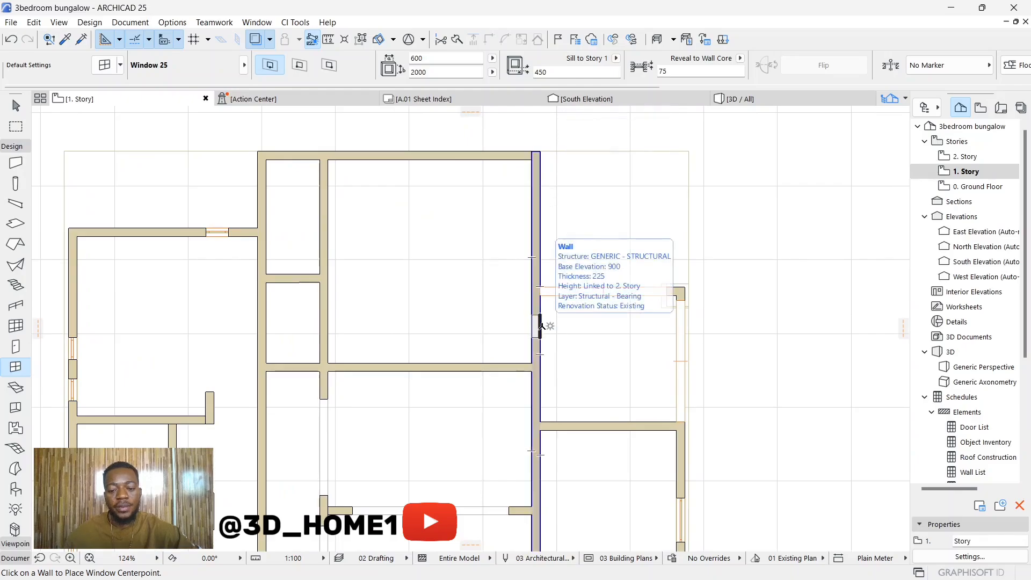
{"action": "left_click", "coordinate": [541, 325]}
{"action": "left_click", "coordinate": [503, 339]}
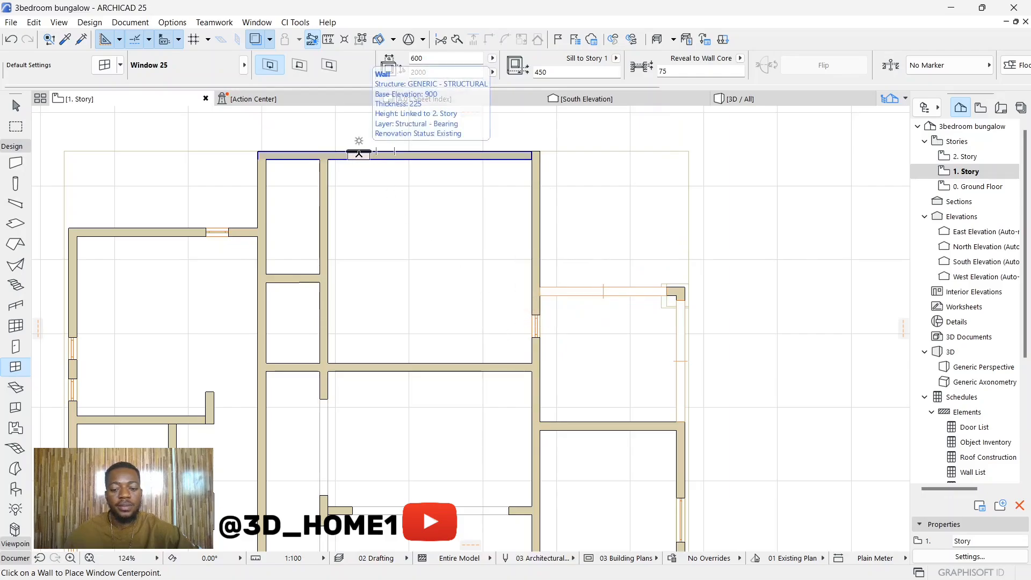
{"action": "left_click", "coordinate": [355, 152]}
{"action": "left_click", "coordinate": [357, 183]}
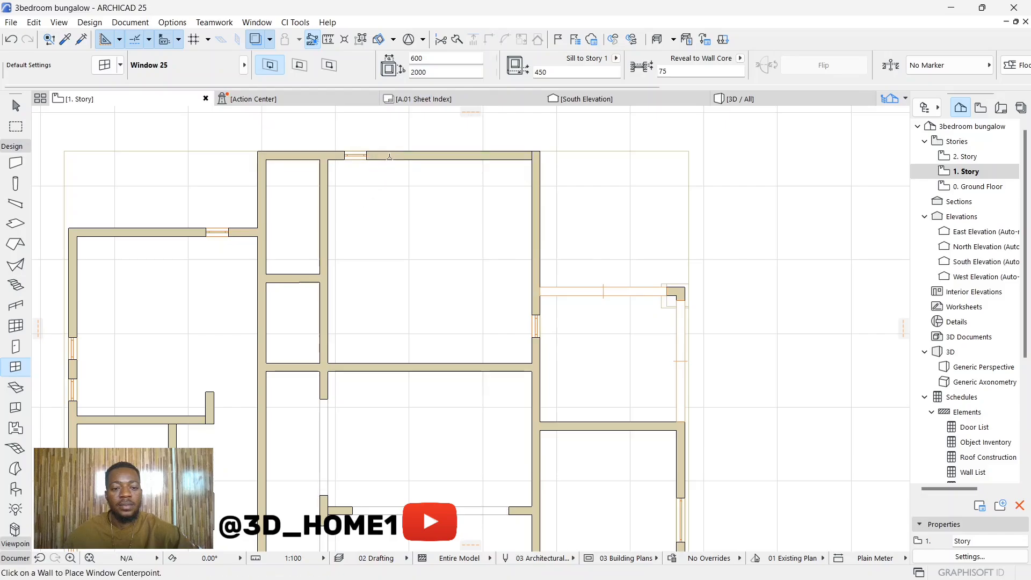
{"action": "scroll", "coordinate": [394, 204], "scroll_direction": "down", "scroll_amount": 5}
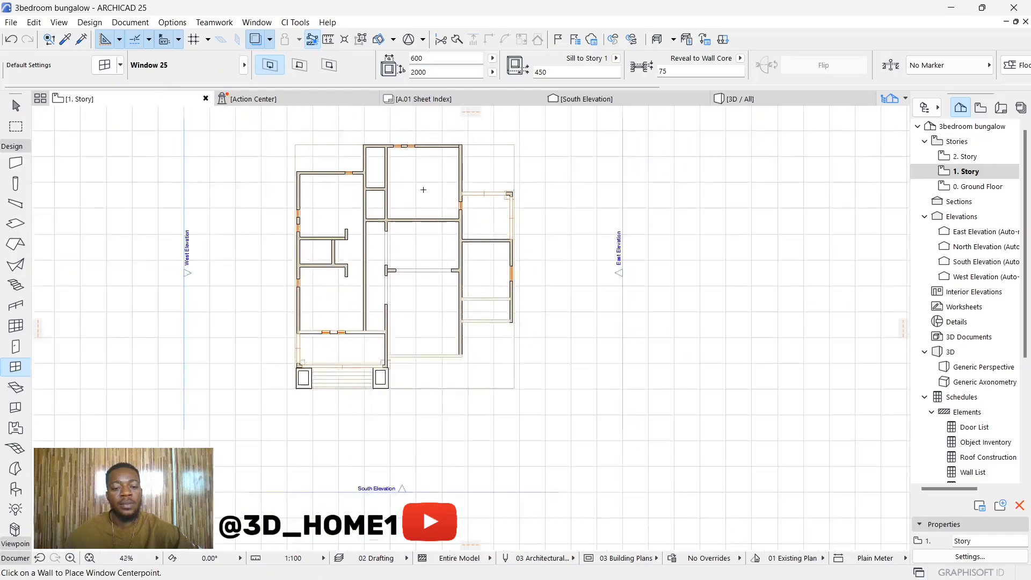
{"action": "scroll", "coordinate": [364, 295], "scroll_direction": "up", "scroll_amount": 2}
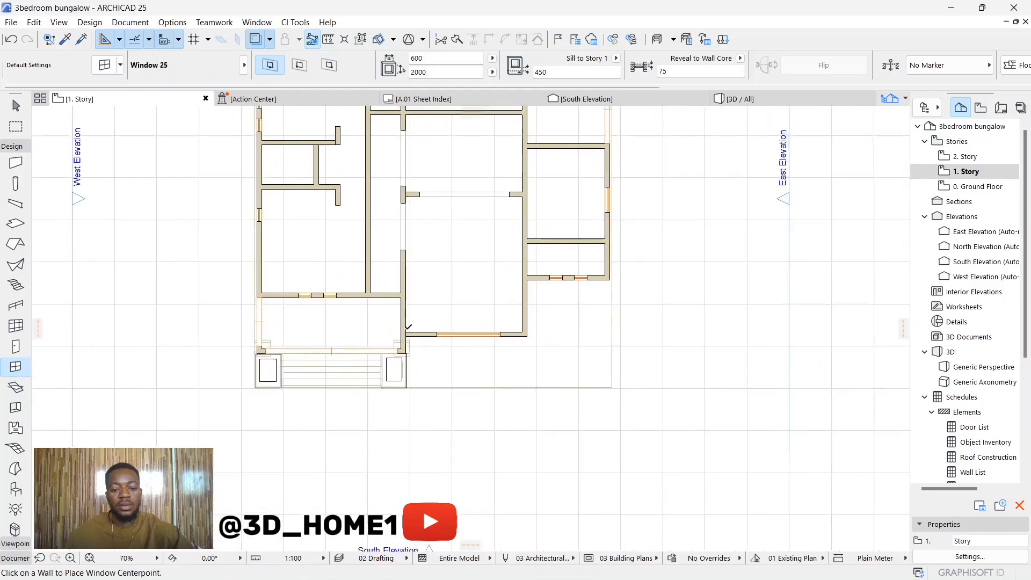
{"action": "scroll", "coordinate": [410, 328], "scroll_direction": "down", "scroll_amount": 2}
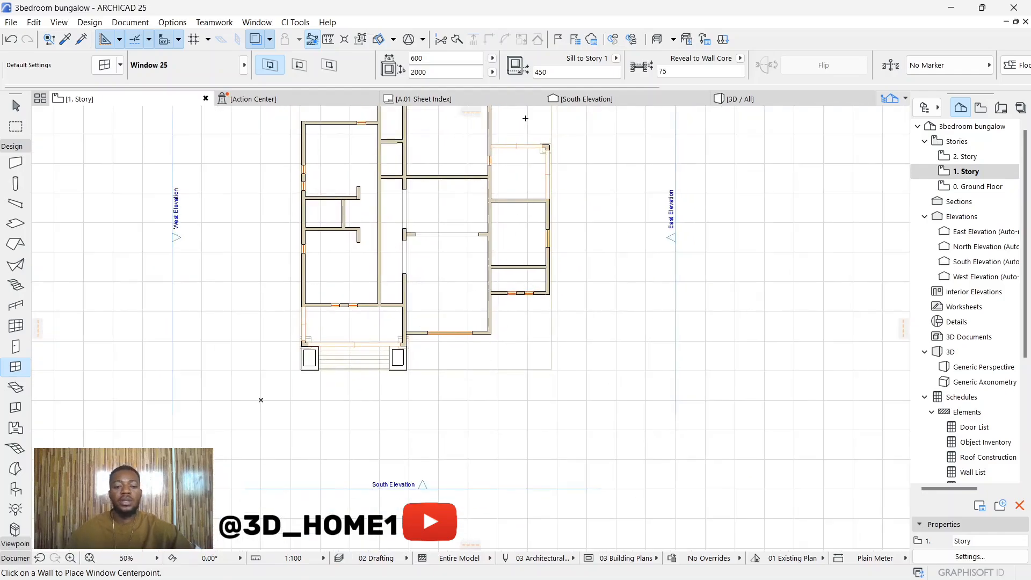
{"action": "scroll", "coordinate": [308, 260], "scroll_direction": "up", "scroll_amount": 2}
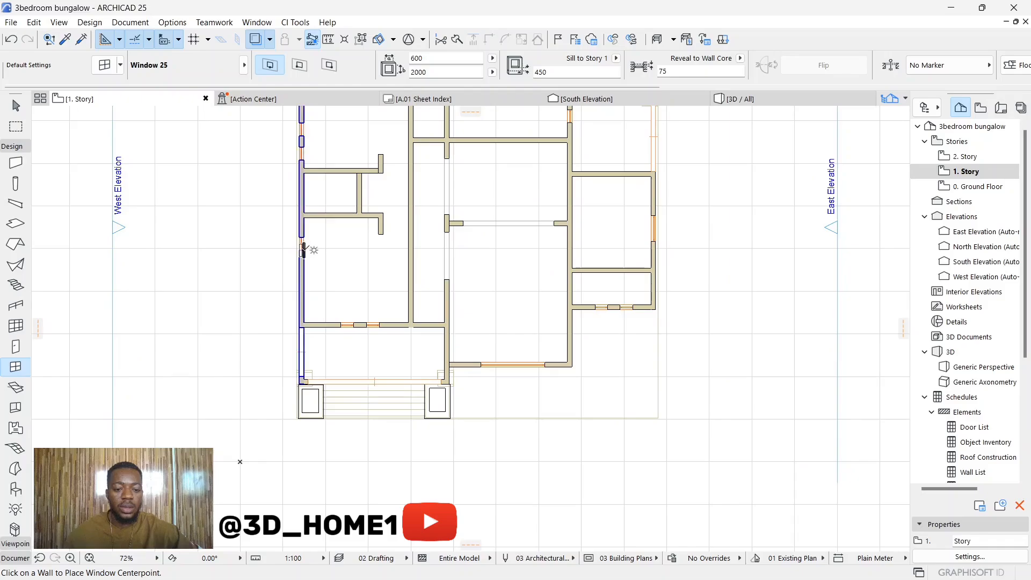
{"action": "left_click", "coordinate": [303, 250]}
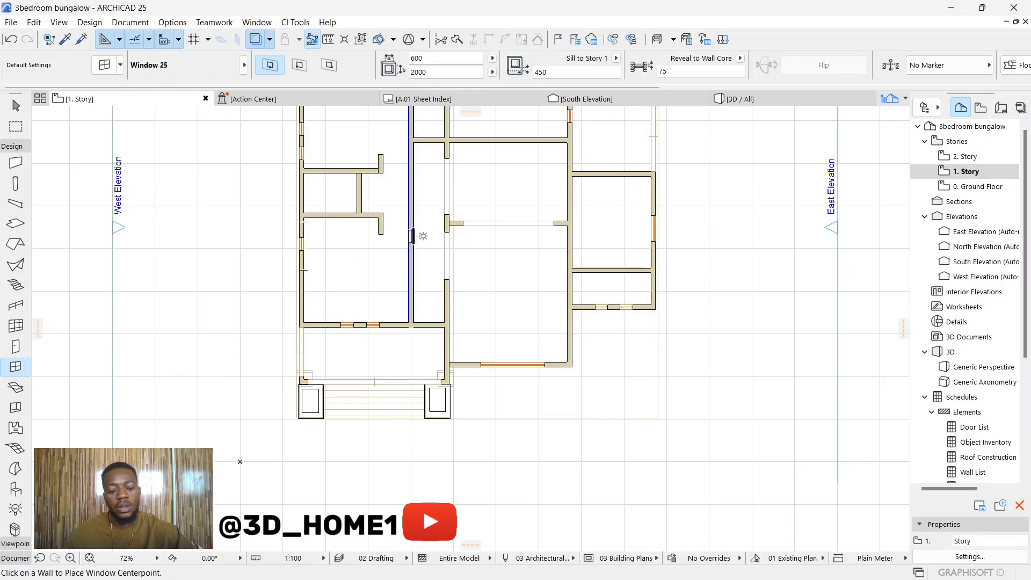
{"action": "scroll", "coordinate": [330, 277], "scroll_direction": "down", "scroll_amount": 1}
Leave the Window tool and inspect the placed windows around the bungalow in the 3D view
{"action": "key", "text": "Escape"}
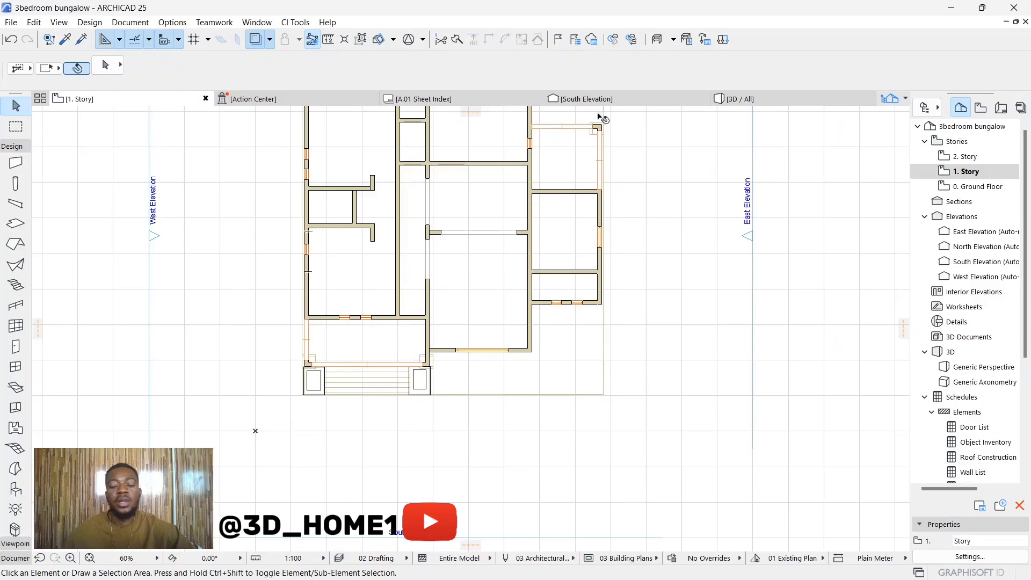
{"action": "left_click", "coordinate": [732, 98]}
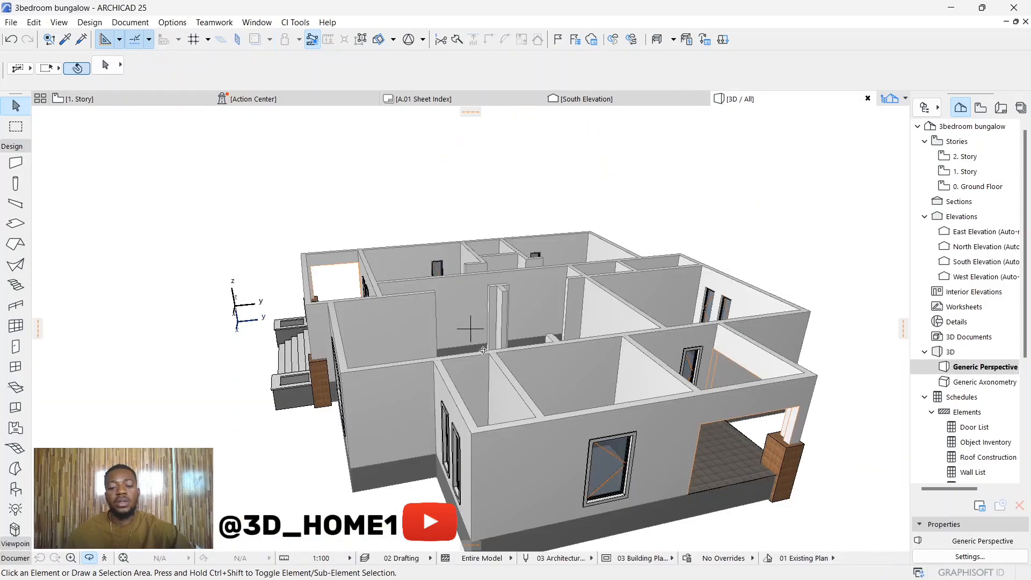
{"action": "middle_click_drag", "start_coordinate": [487, 418], "coordinate": [599, 347], "text": "shift"}
{"action": "scroll", "coordinate": [574, 306], "scroll_direction": "up", "scroll_amount": 4}
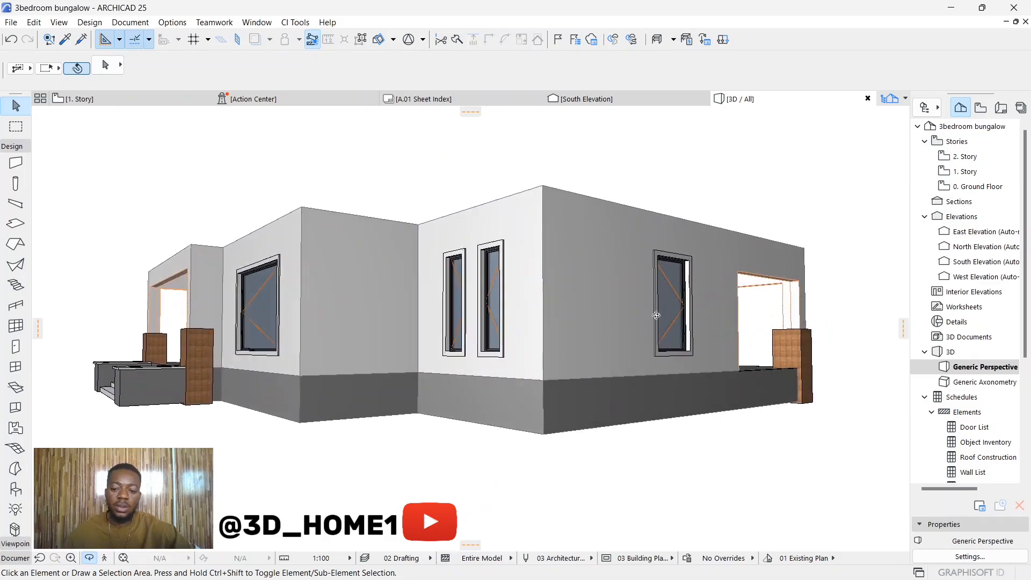
{"action": "middle_click_drag", "start_coordinate": [515, 314], "coordinate": [615, 341], "text": "shift"}
{"action": "middle_click_drag", "start_coordinate": [421, 279], "coordinate": [337, 275], "text": "shift"}
{"action": "scroll", "coordinate": [459, 318], "scroll_direction": "up", "scroll_amount": 2}
{"action": "scroll", "coordinate": [605, 295], "scroll_direction": "down", "scroll_amount": 4}
{"action": "scroll", "coordinate": [444, 307], "scroll_direction": "up", "scroll_amount": 3}
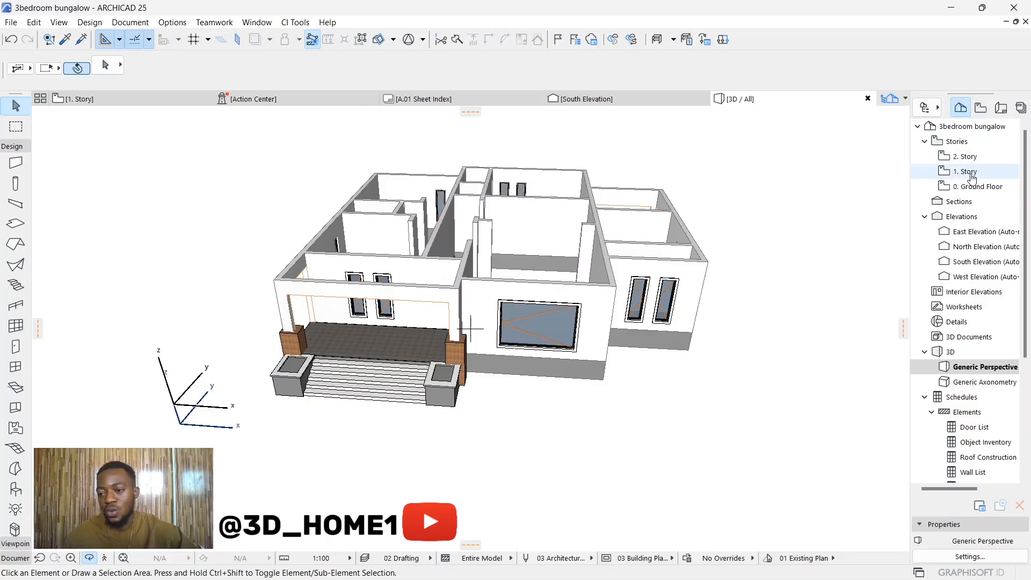
Return to the 1. Story floor plan and review the windows and rooms across the plan
{"action": "left_click", "coordinate": [975, 186]}
{"action": "double_click", "coordinate": [967, 172]}
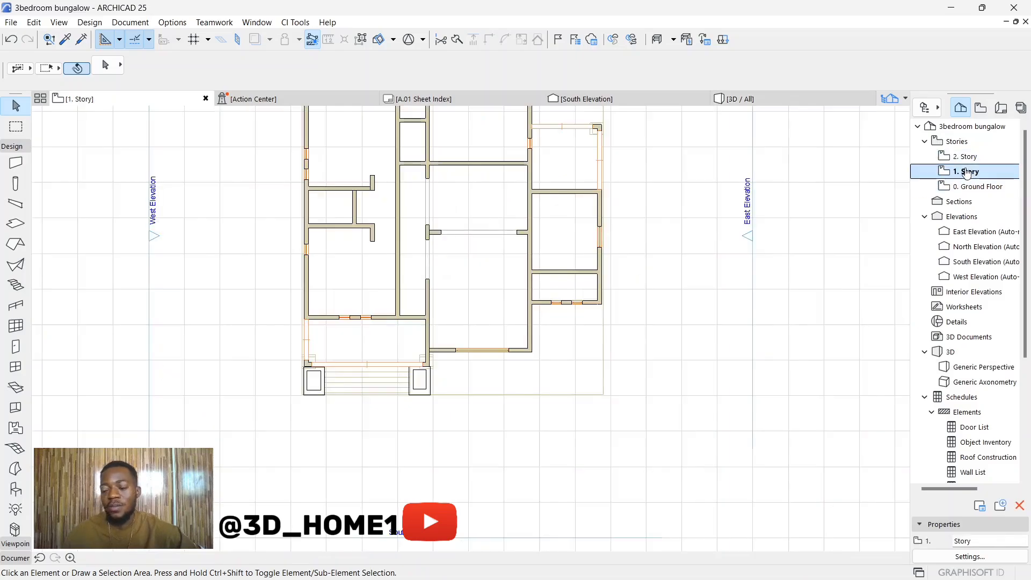
{"action": "scroll", "coordinate": [441, 359], "scroll_direction": "down", "scroll_amount": 4}
{"action": "scroll", "coordinate": [428, 295], "scroll_direction": "up", "scroll_amount": 4}
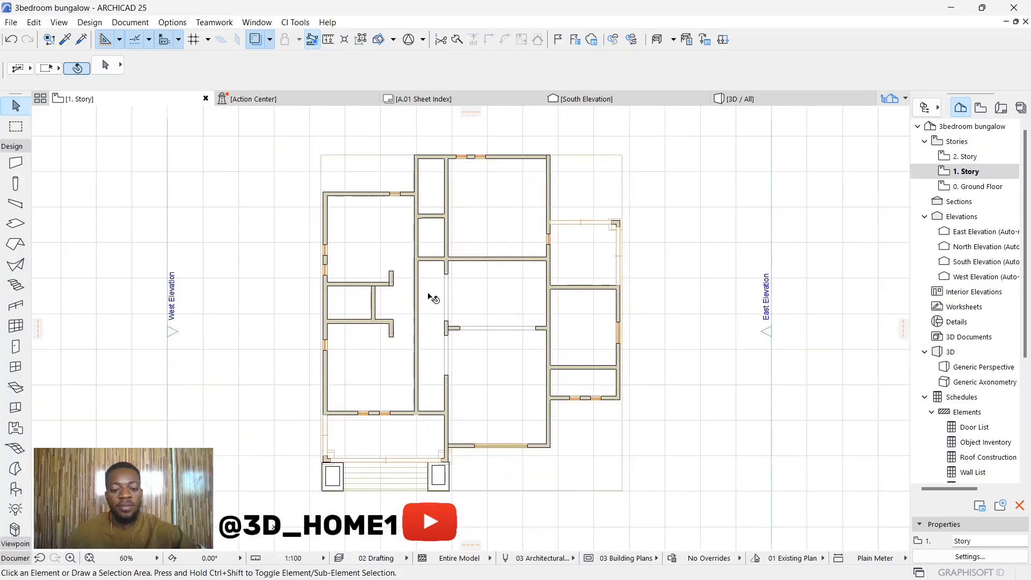
{"action": "scroll", "coordinate": [374, 225], "scroll_direction": "up", "scroll_amount": 3}
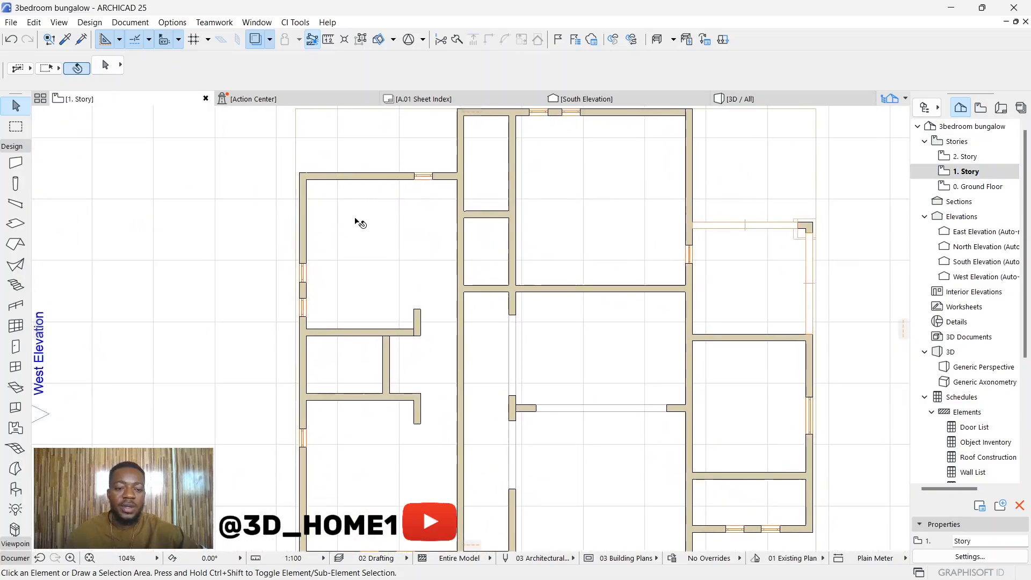
{"action": "scroll", "coordinate": [460, 220], "scroll_direction": "down", "scroll_amount": 2}
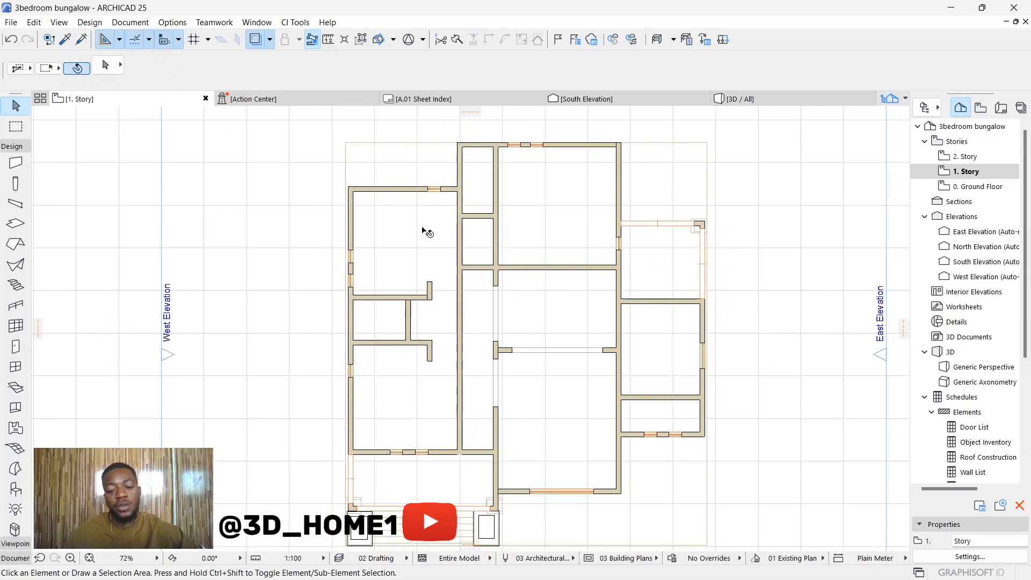
{"action": "scroll", "coordinate": [419, 239], "scroll_direction": "up", "scroll_amount": 2}
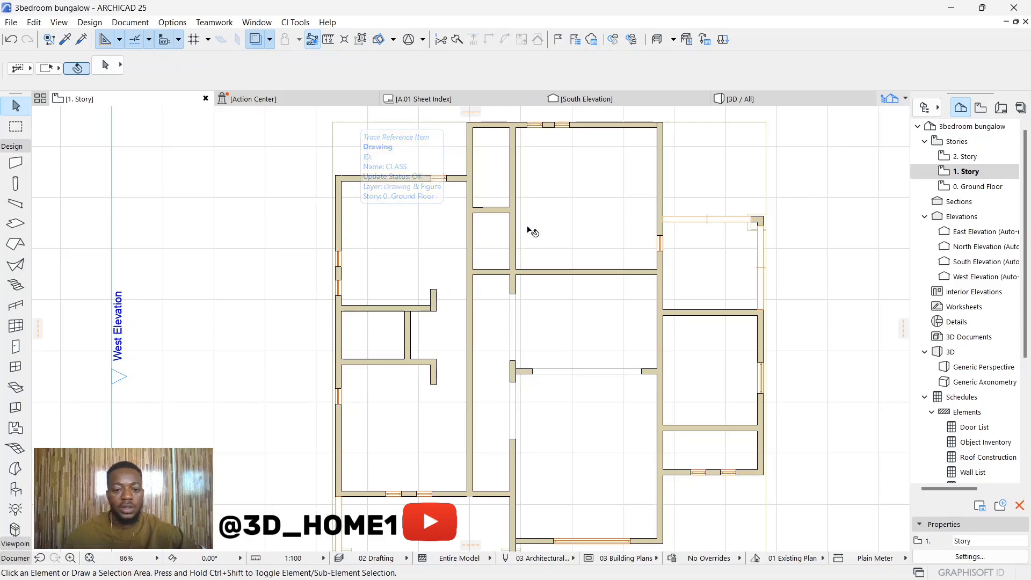
Move the southern of the two windows in the rear-west bedroom's west wall slightly south along the wall
{"action": "scroll", "coordinate": [327, 276], "scroll_direction": "up", "scroll_amount": 4}
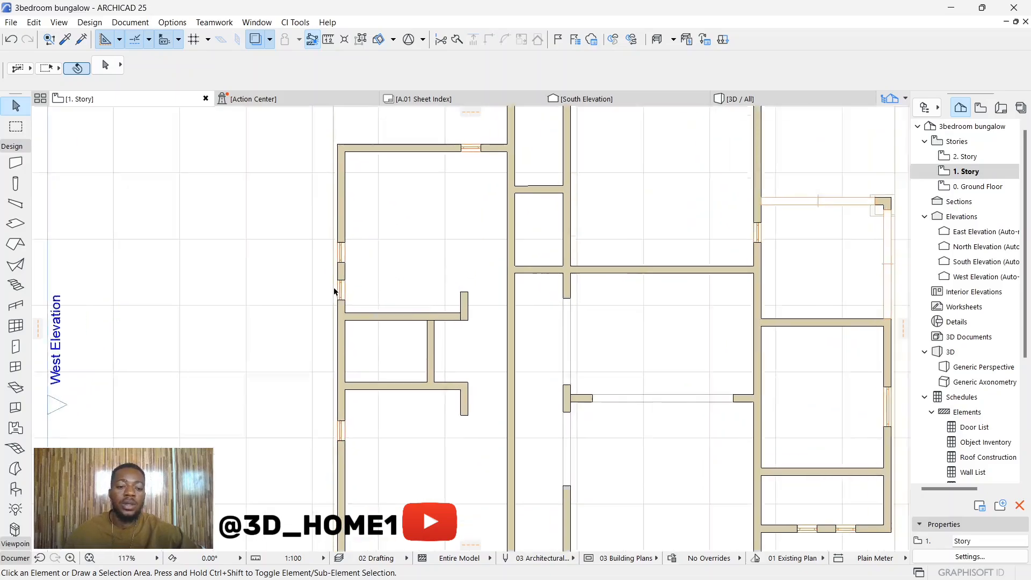
{"action": "left_click", "coordinate": [346, 292]}
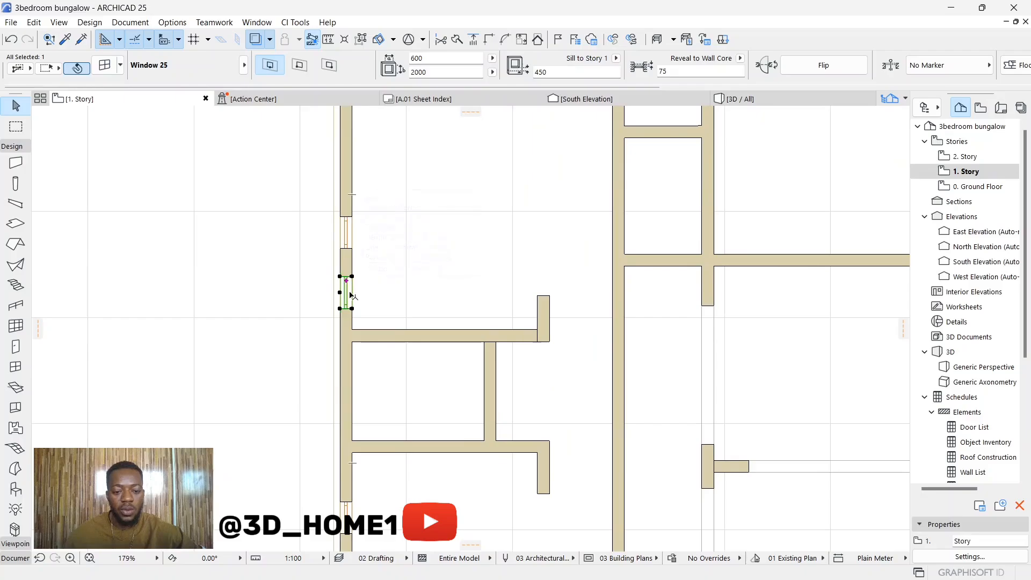
{"action": "left_click", "coordinate": [350, 300]}
{"action": "left_click", "coordinate": [349, 296]}
{"action": "scroll", "coordinate": [349, 298], "scroll_direction": "up", "scroll_amount": 3}
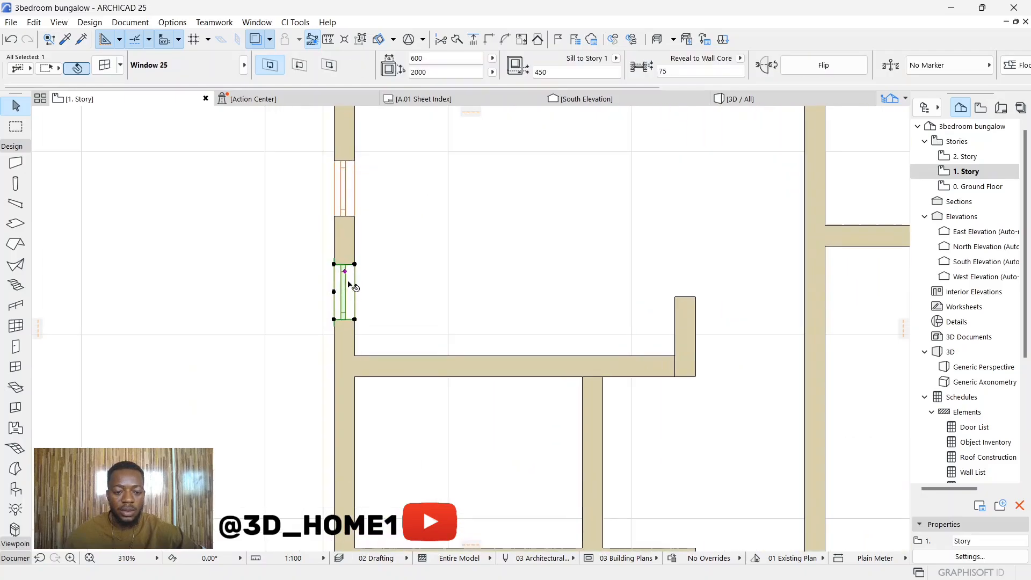
{"action": "left_click", "coordinate": [344, 283]}
{"action": "left_click", "coordinate": [344, 305]}
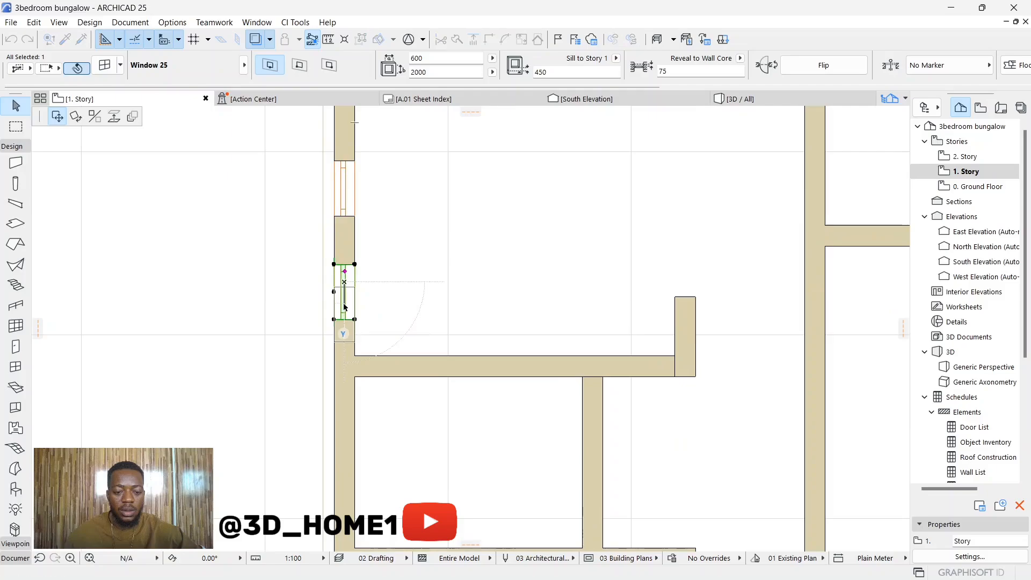
Move the northern window in the rear-west bedroom's west wall south toward its neighbour and deselect it
{"action": "left_click", "coordinate": [348, 191]}
{"action": "left_click", "coordinate": [345, 188]}
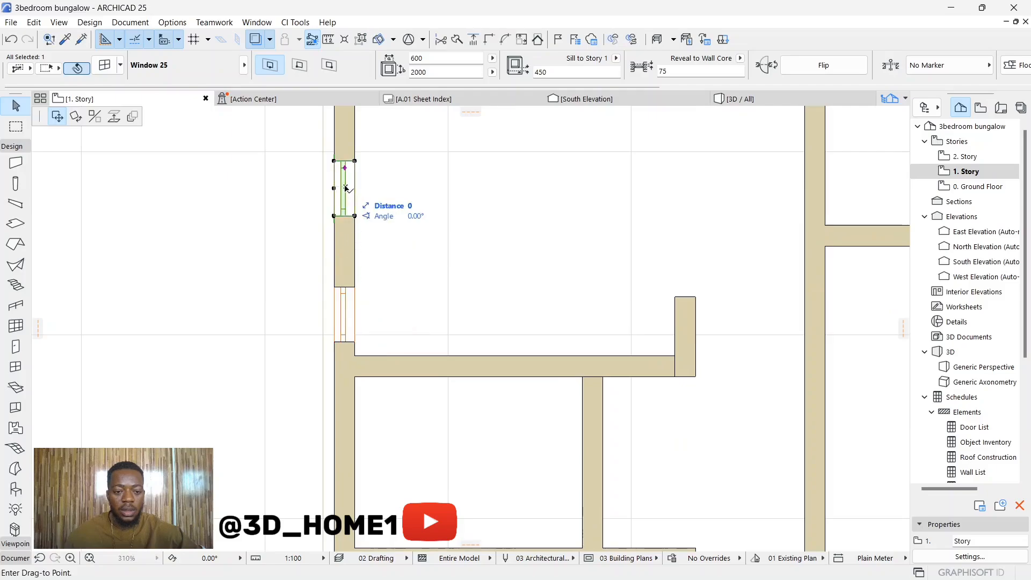
{"action": "left_click", "coordinate": [345, 218]}
{"action": "scroll", "coordinate": [360, 400], "scroll_direction": "down", "scroll_amount": 5}
{"action": "scroll", "coordinate": [364, 402], "scroll_direction": "down", "scroll_amount": 1}
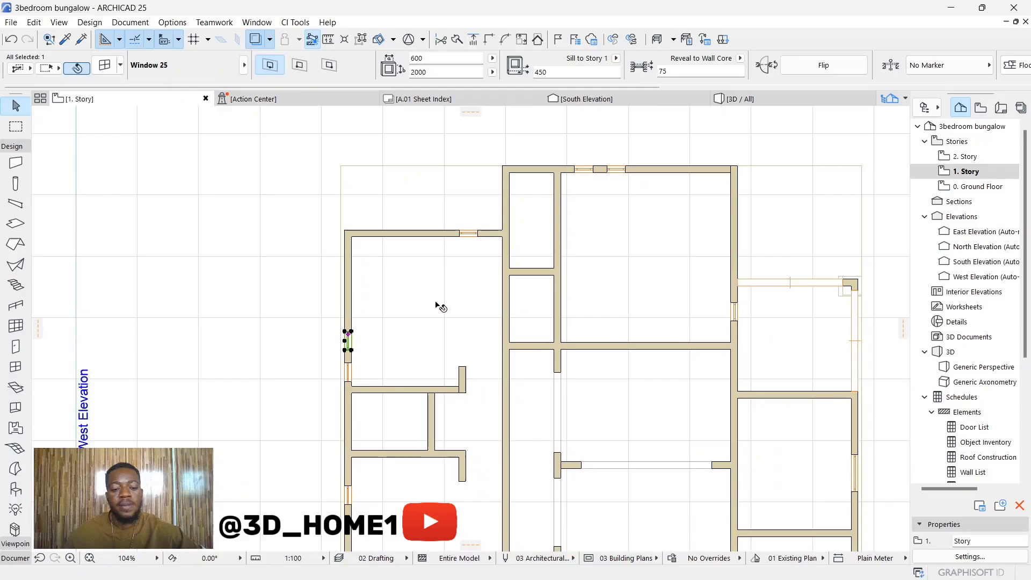
{"action": "left_click", "coordinate": [436, 296]}
Pick up the parameters of the northern window in the rear-west bedroom's west wall as the window defaults
{"action": "scroll", "coordinate": [414, 265], "scroll_direction": "down", "scroll_amount": 4}
{"action": "scroll", "coordinate": [403, 421], "scroll_direction": "up", "scroll_amount": 1}
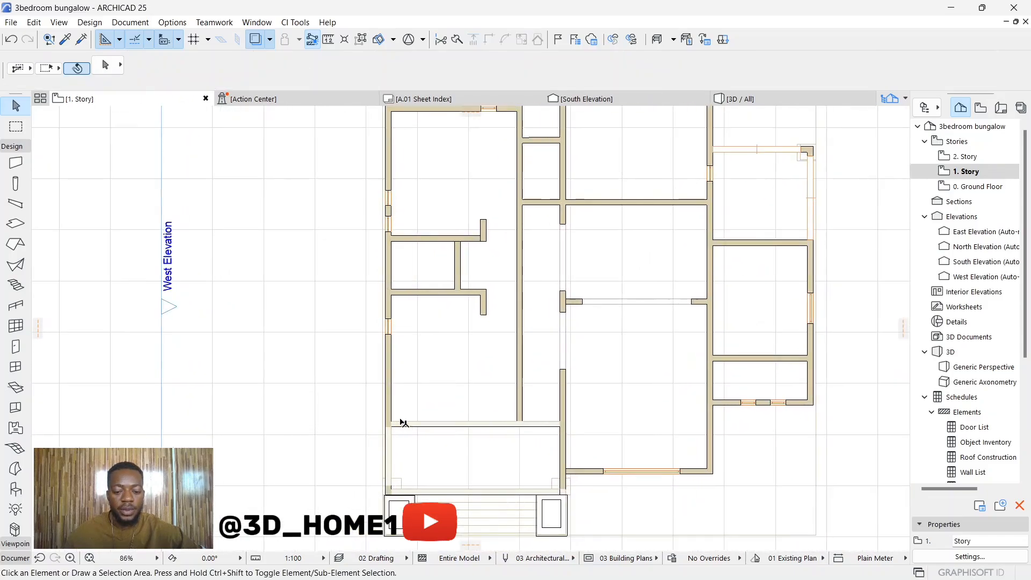
{"action": "scroll", "coordinate": [403, 364], "scroll_direction": "up", "scroll_amount": 2}
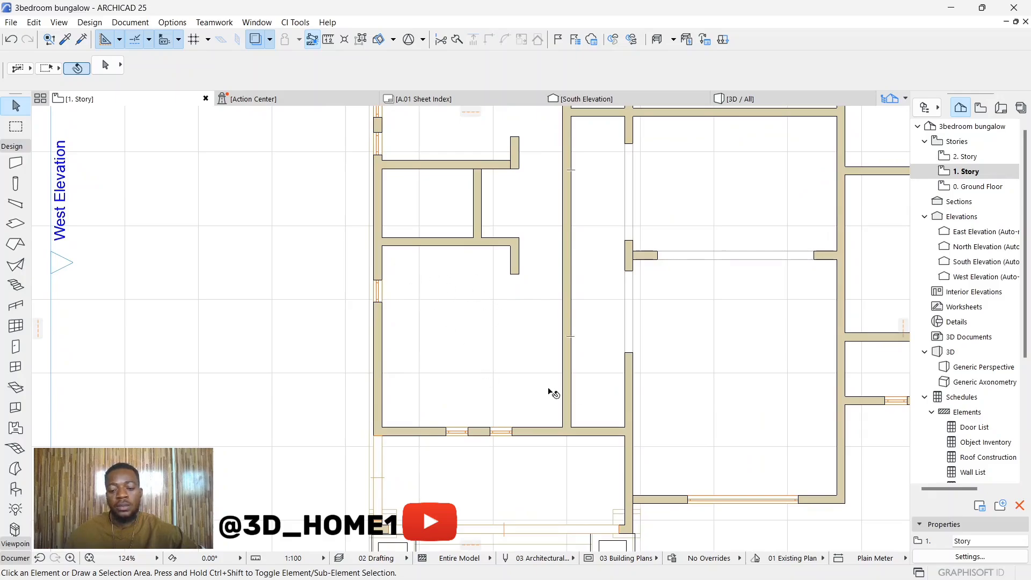
{"action": "scroll", "coordinate": [514, 336], "scroll_direction": "down", "scroll_amount": 2}
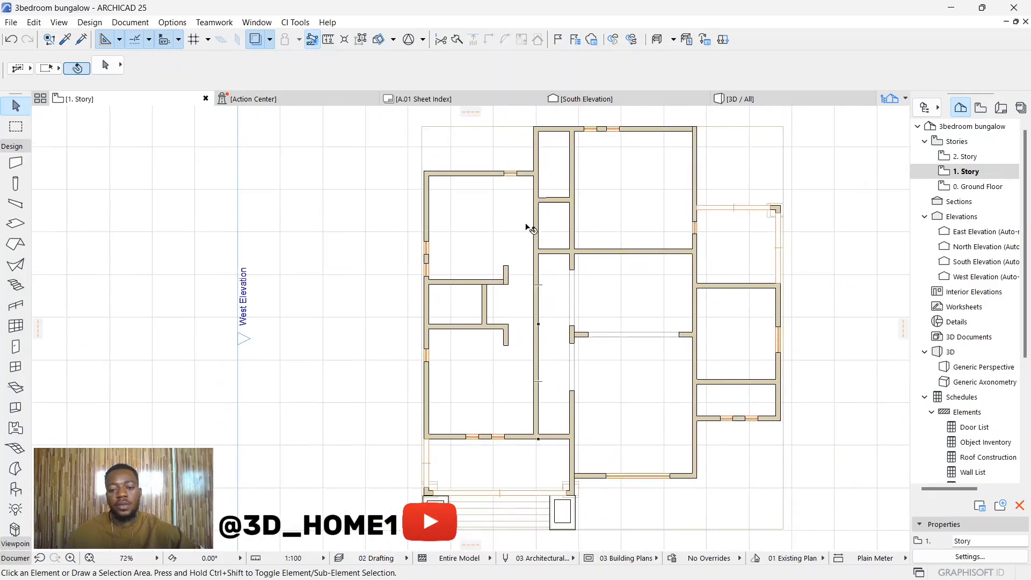
{"action": "scroll", "coordinate": [532, 249], "scroll_direction": "down", "scroll_amount": 2}
{"action": "scroll", "coordinate": [590, 207], "scroll_direction": "up", "scroll_amount": 3}
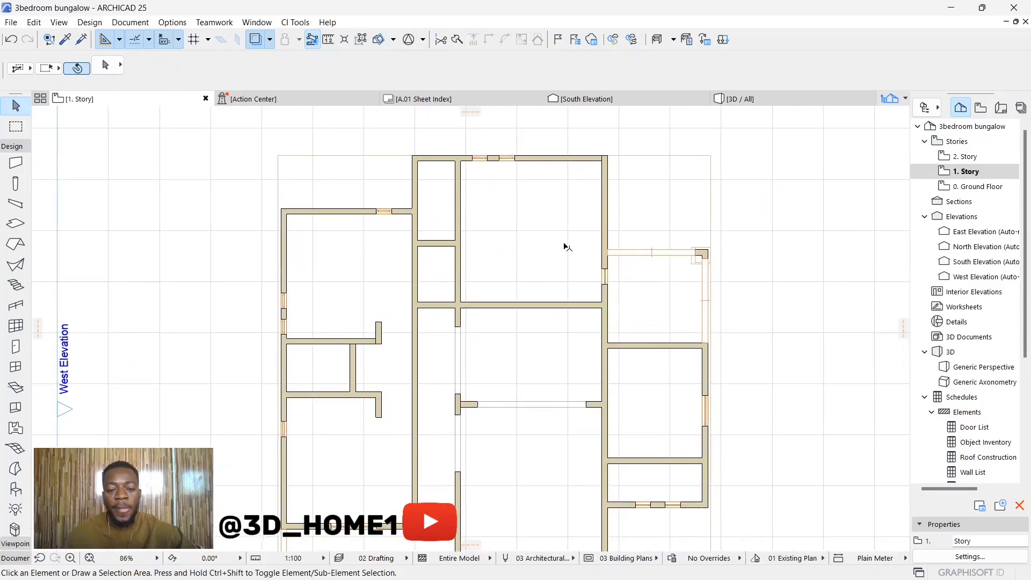
{"action": "scroll", "coordinate": [501, 211], "scroll_direction": "down", "scroll_amount": 1}
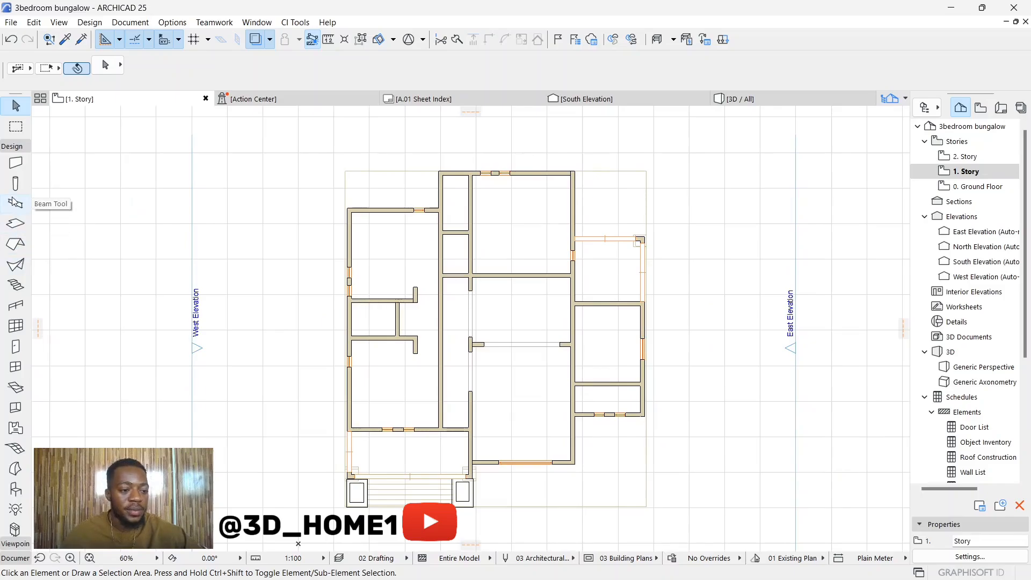
{"action": "left_click", "coordinate": [65, 39]}
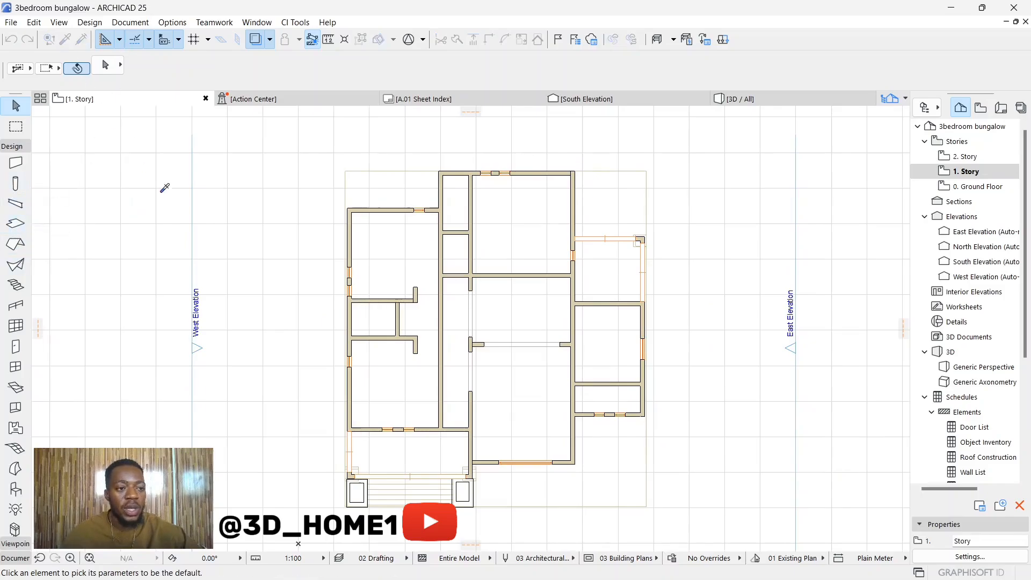
{"action": "scroll", "coordinate": [346, 279], "scroll_direction": "up", "scroll_amount": 3}
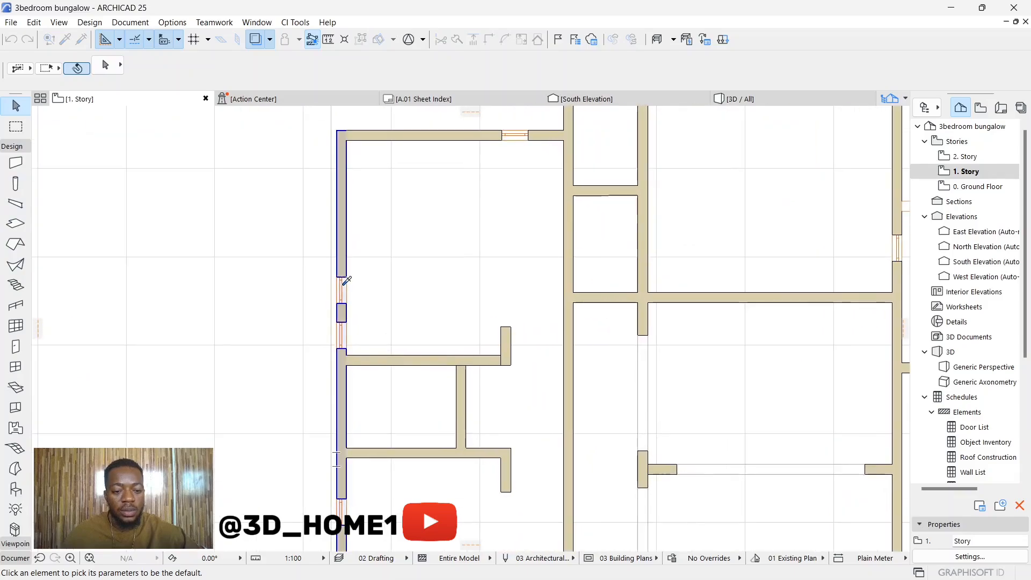
{"action": "left_click", "coordinate": [343, 282]}
{"action": "scroll", "coordinate": [361, 232], "scroll_direction": "down", "scroll_amount": 5}
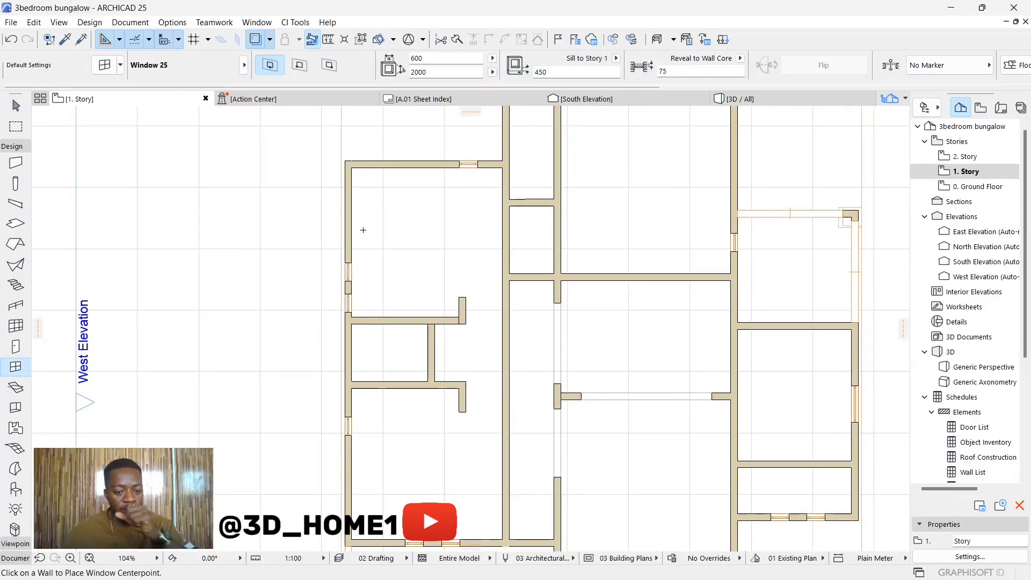
Set the window defaults to 600 by 600 with a 1500 sill and place one in the small west room's outer wall
{"action": "scroll", "coordinate": [355, 315], "scroll_direction": "up", "scroll_amount": 4}
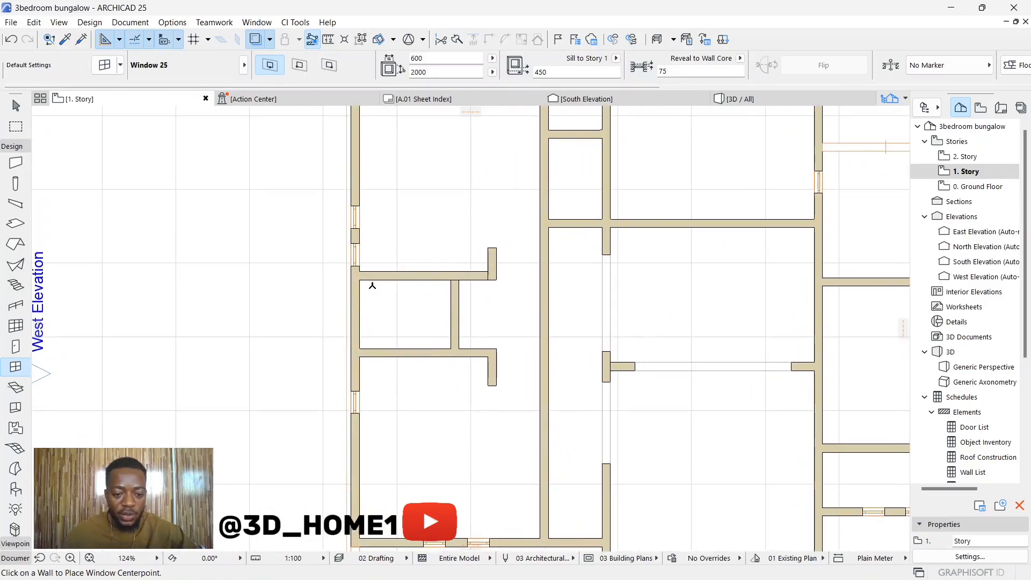
{"action": "left_click", "coordinate": [578, 71]}
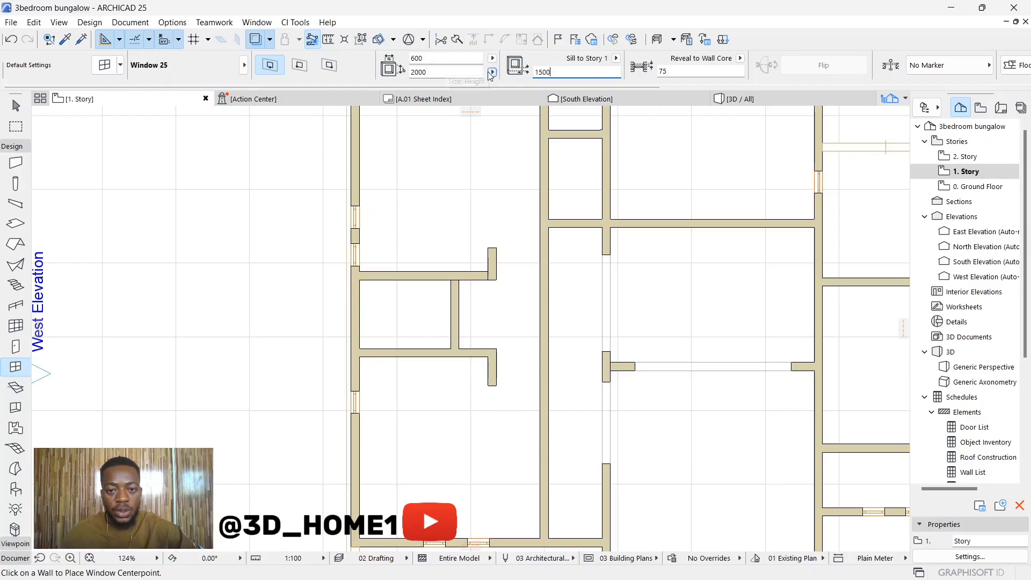
{"action": "left_click", "coordinate": [437, 72]}
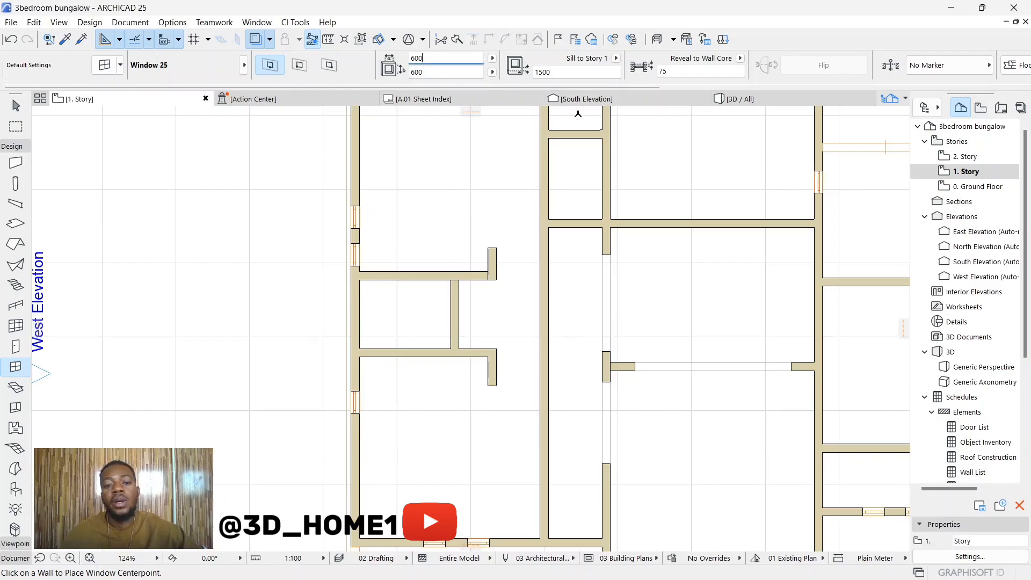
{"action": "left_click", "coordinate": [349, 316]}
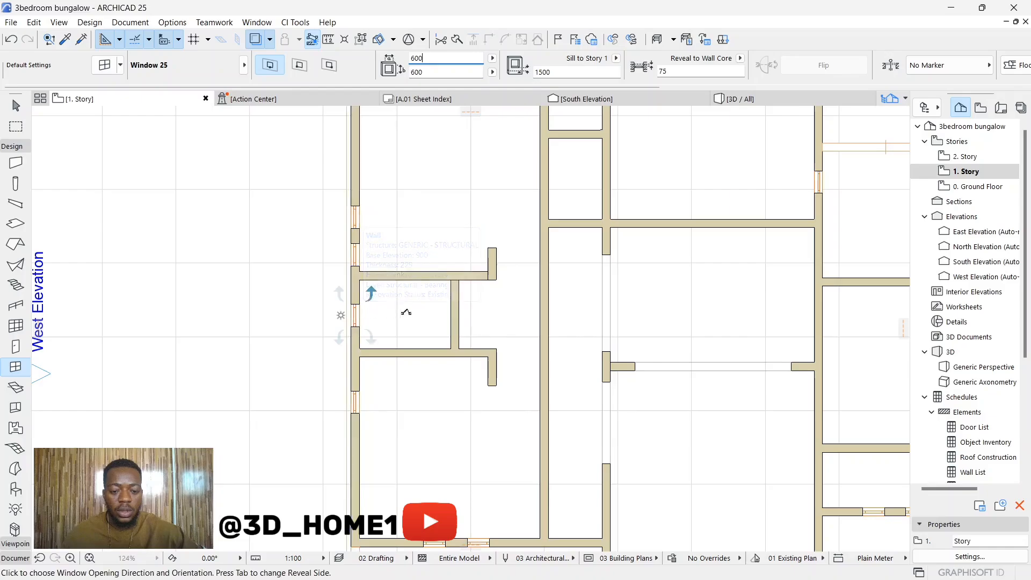
{"action": "left_click", "coordinate": [405, 309]}
Place a 600 by 600 window in the rear wall of the narrow room beside the large rear bedroom
{"action": "scroll", "coordinate": [265, 330], "scroll_direction": "down", "scroll_amount": 4}
{"action": "scroll", "coordinate": [662, 400], "scroll_direction": "down", "scroll_amount": 2}
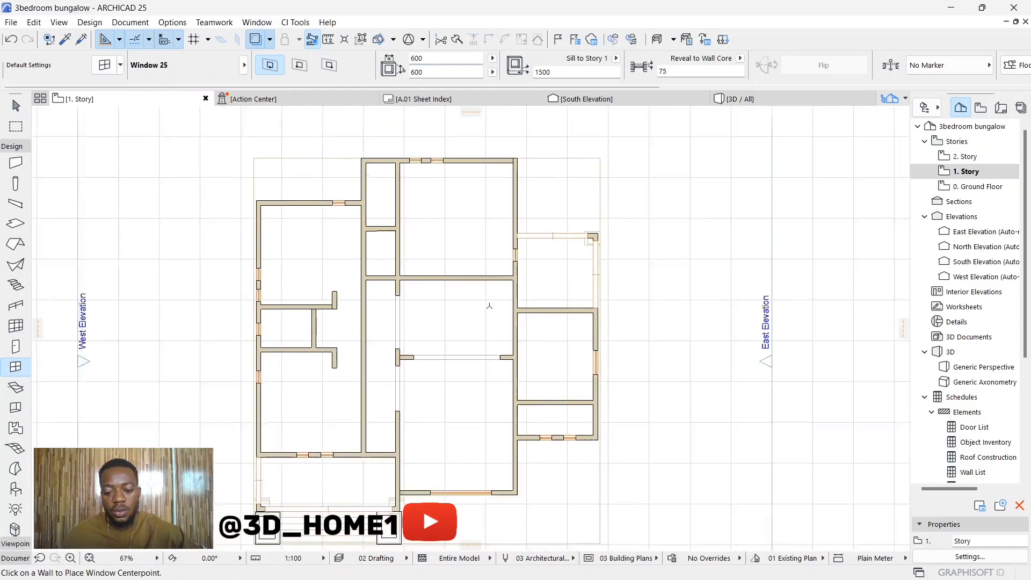
{"action": "scroll", "coordinate": [397, 183], "scroll_direction": "up", "scroll_amount": 3}
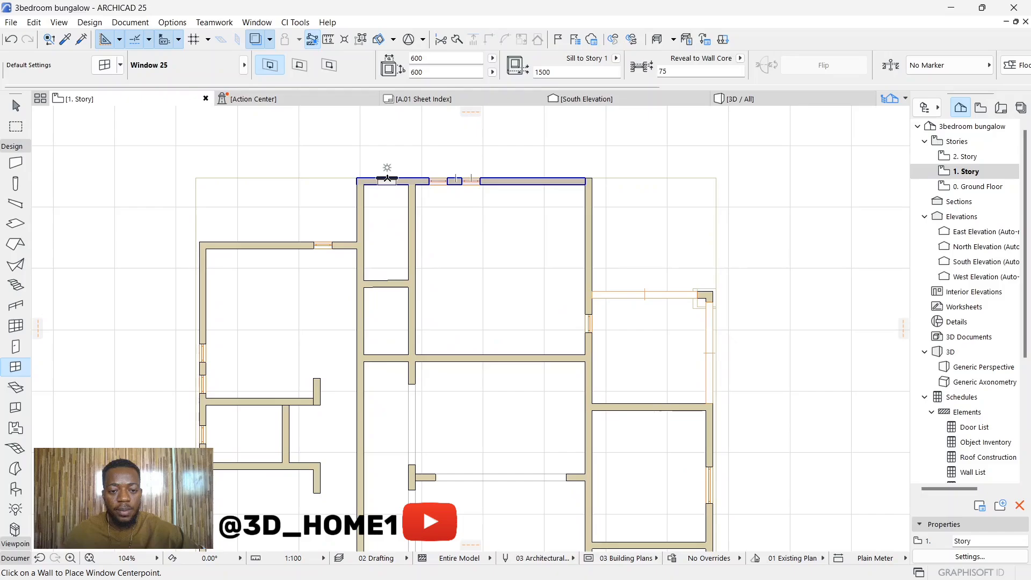
{"action": "left_click", "coordinate": [388, 177]}
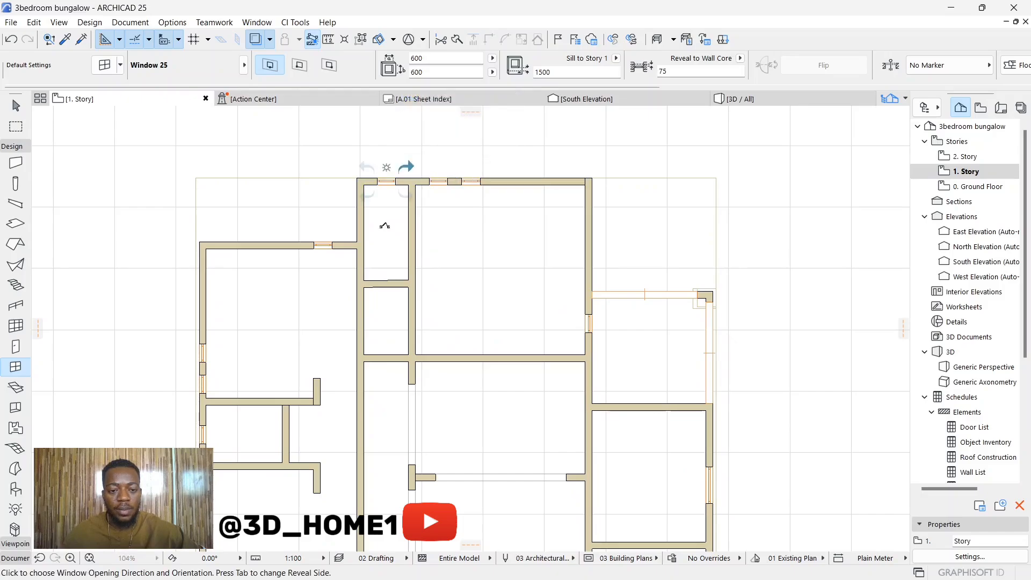
{"action": "left_click", "coordinate": [409, 164]}
Check the remaining small rooms and exterior walls on the plan for places still lacking a window
{"action": "scroll", "coordinate": [444, 237], "scroll_direction": "down", "scroll_amount": 3}
{"action": "scroll", "coordinate": [358, 208], "scroll_direction": "up", "scroll_amount": 2}
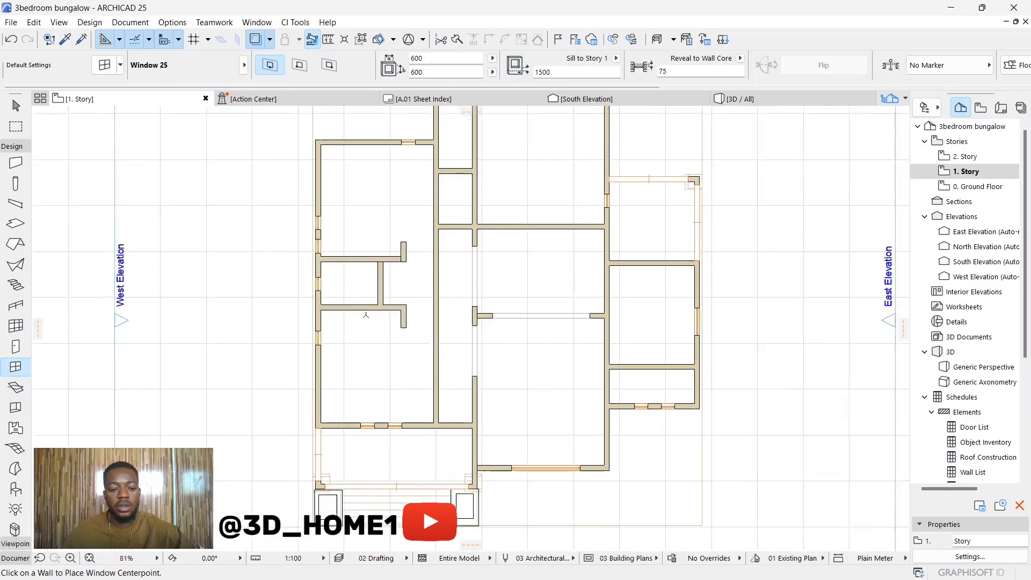
{"action": "scroll", "coordinate": [365, 278], "scroll_direction": "down", "scroll_amount": 3}
{"action": "scroll", "coordinate": [401, 269], "scroll_direction": "up", "scroll_amount": 4}
{"action": "scroll", "coordinate": [400, 269], "scroll_direction": "down", "scroll_amount": 3}
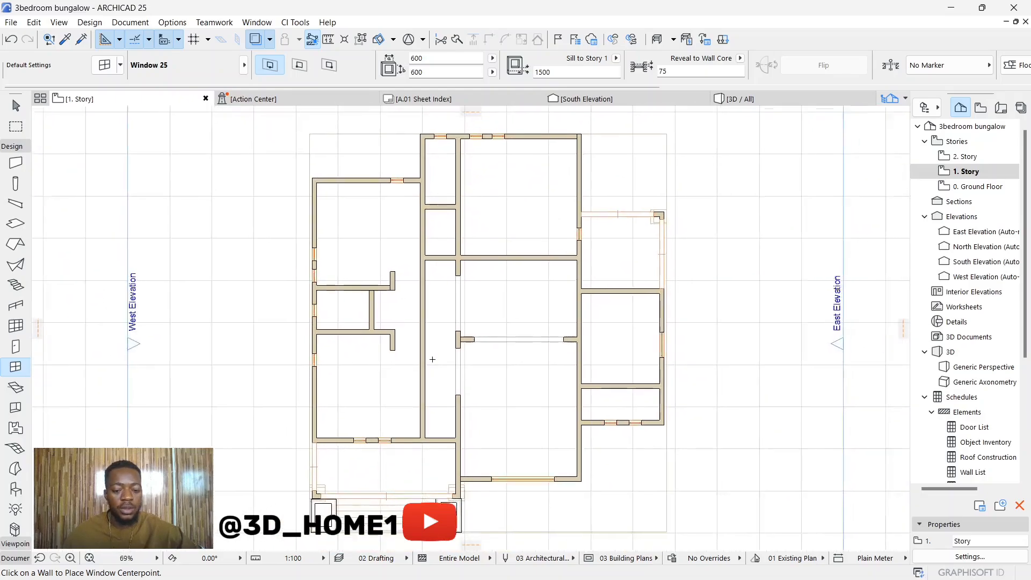
{"action": "scroll", "coordinate": [470, 336], "scroll_direction": "down", "scroll_amount": 2}
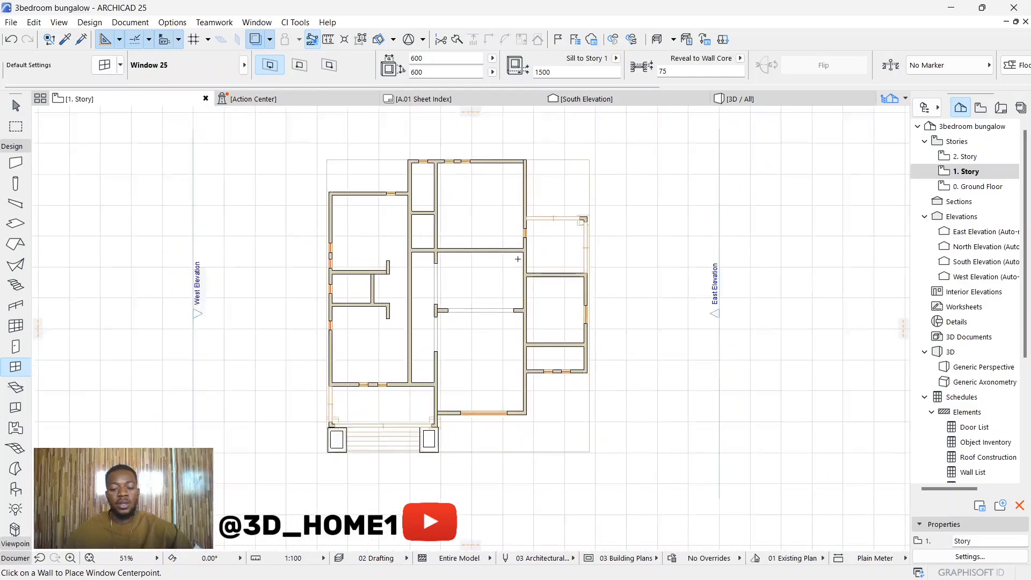
{"action": "scroll", "coordinate": [511, 319], "scroll_direction": "up", "scroll_amount": 3}
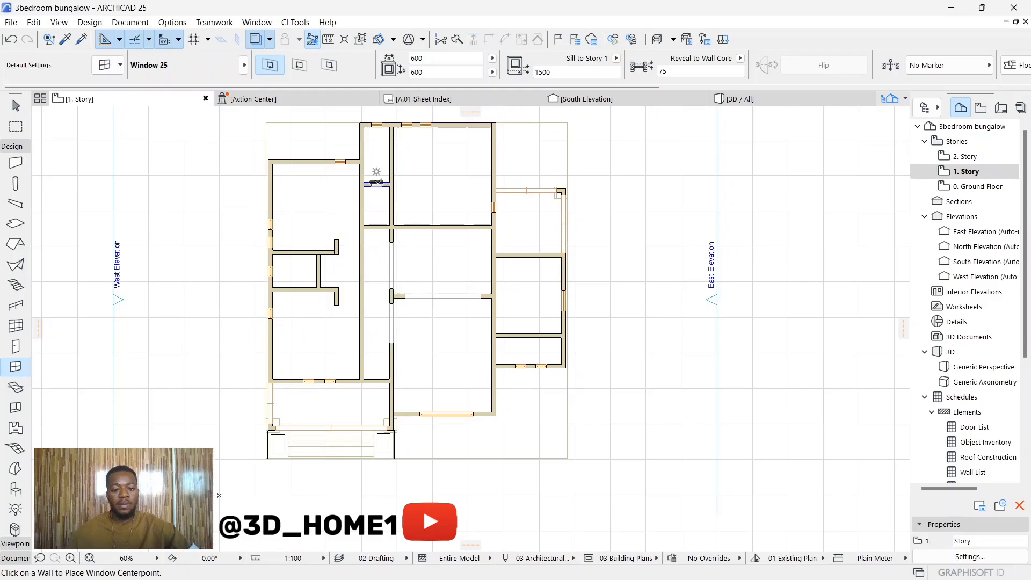
{"action": "scroll", "coordinate": [377, 184], "scroll_direction": "up", "scroll_amount": 1}
{"action": "scroll", "coordinate": [407, 254], "scroll_direction": "down", "scroll_amount": 1}
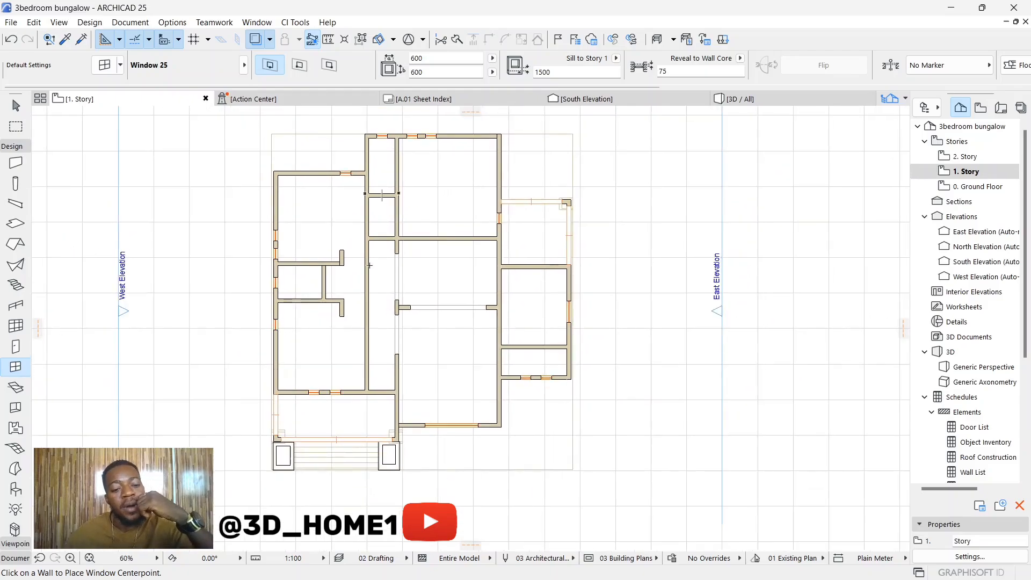
{"action": "scroll", "coordinate": [462, 301], "scroll_direction": "down", "scroll_amount": 1}
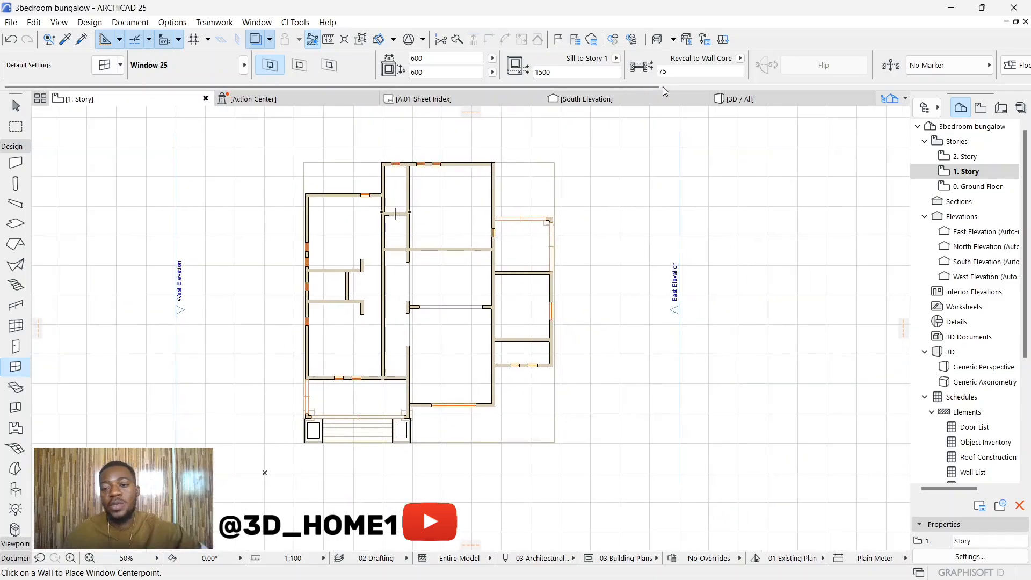
Inspect the windows from several sides in the 3D view
{"action": "left_click", "coordinate": [741, 98]}
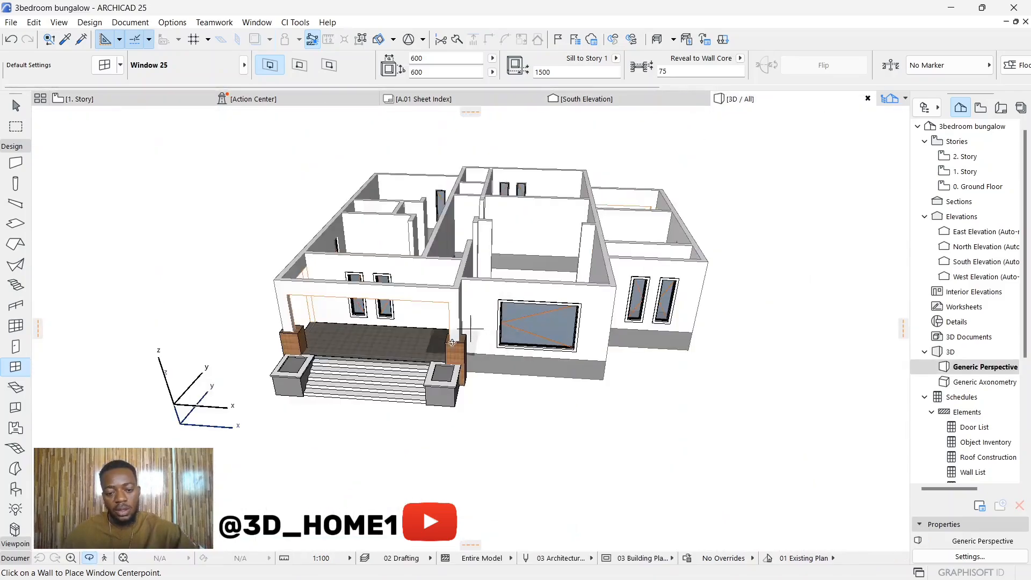
{"action": "middle_click_drag", "start_coordinate": [423, 355], "coordinate": [647, 342], "text": "shift"}
{"action": "middle_click_drag", "start_coordinate": [392, 307], "coordinate": [792, 125], "text": "shift"}
Return to the 1. Story floor plan and leave the Window tool
{"action": "left_click", "coordinate": [969, 172]}
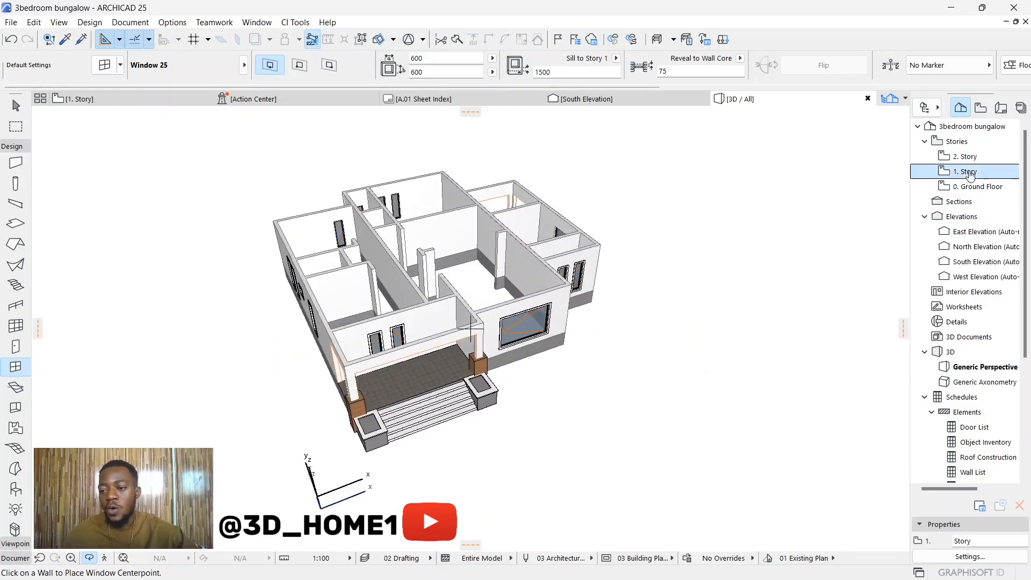
{"action": "double_click", "coordinate": [993, 173]}
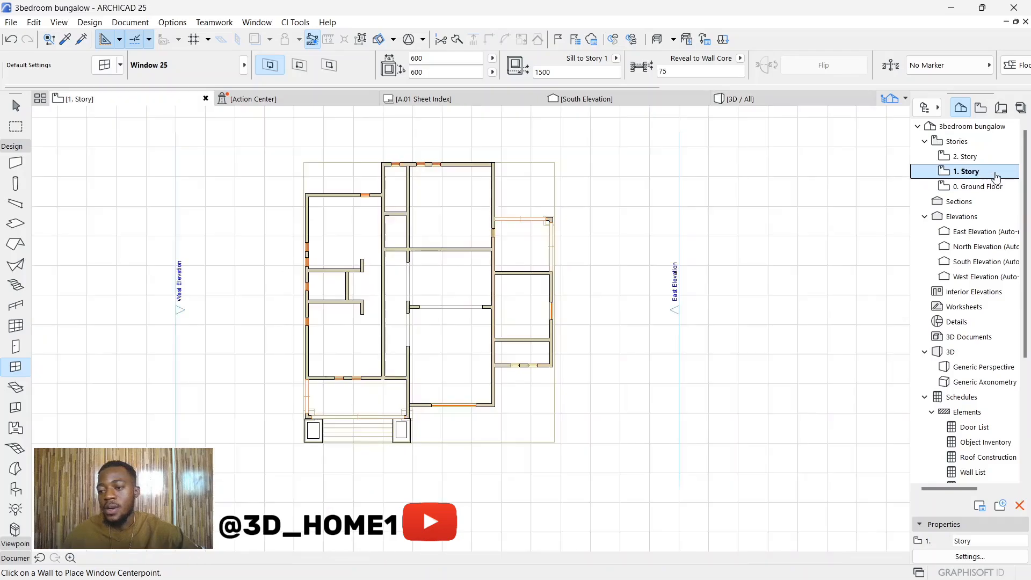
{"action": "scroll", "coordinate": [382, 331], "scroll_direction": "down", "scroll_amount": 3}
{"action": "scroll", "coordinate": [382, 332], "scroll_direction": "up", "scroll_amount": 2}
{"action": "key", "text": "Escape"}
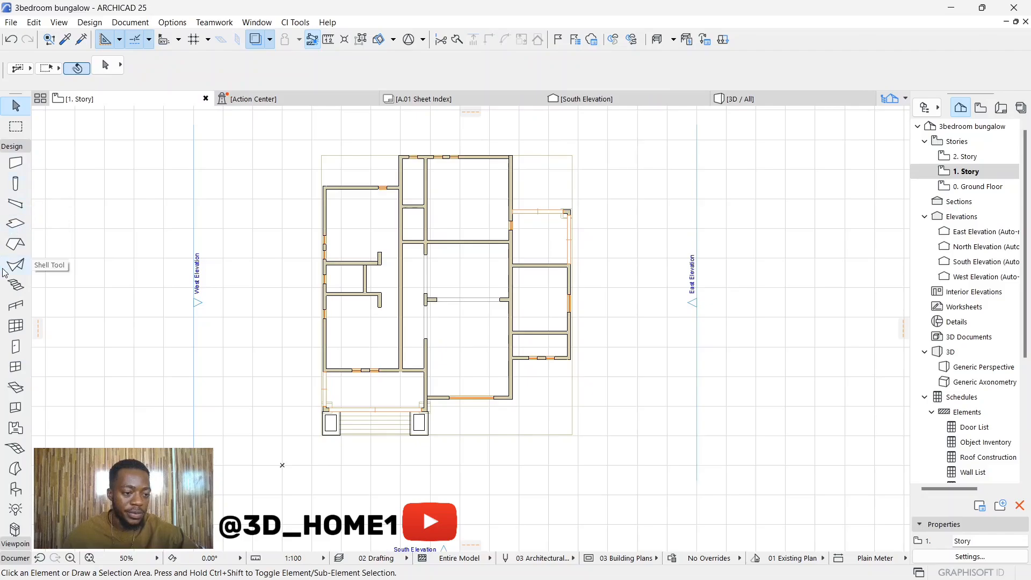
Choose the hinged Double Door Asymmetric 25 as the default door and set its width to 1200
{"action": "left_click", "coordinate": [15, 347]}
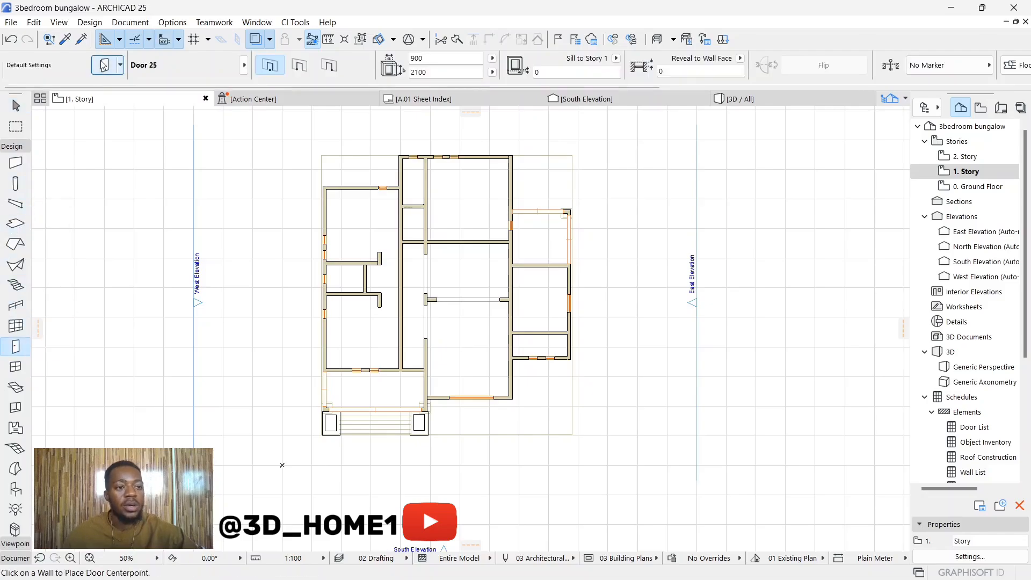
{"action": "key", "text": "ctrl+t"}
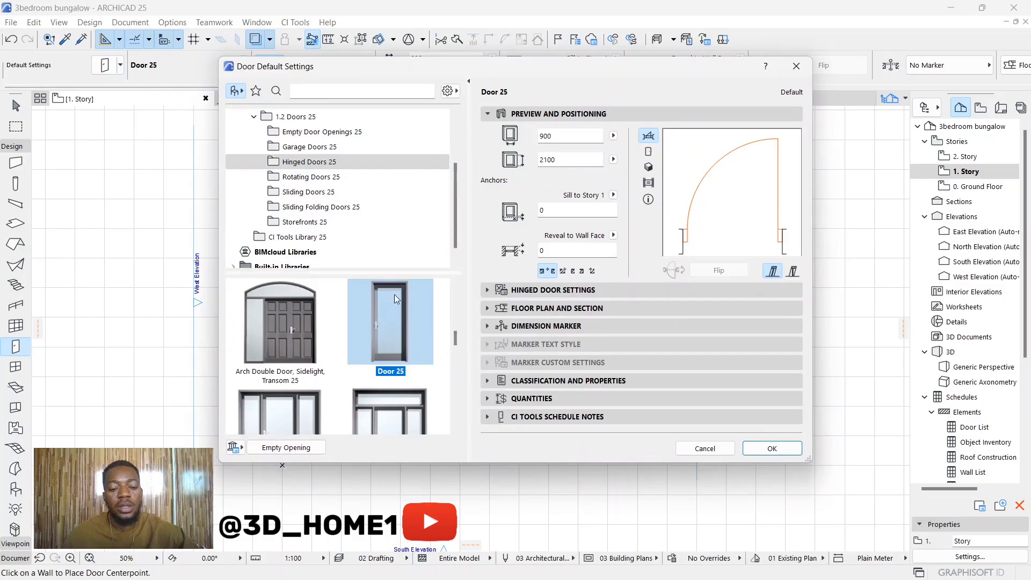
{"action": "scroll", "coordinate": [396, 303], "scroll_direction": "down", "scroll_amount": 5}
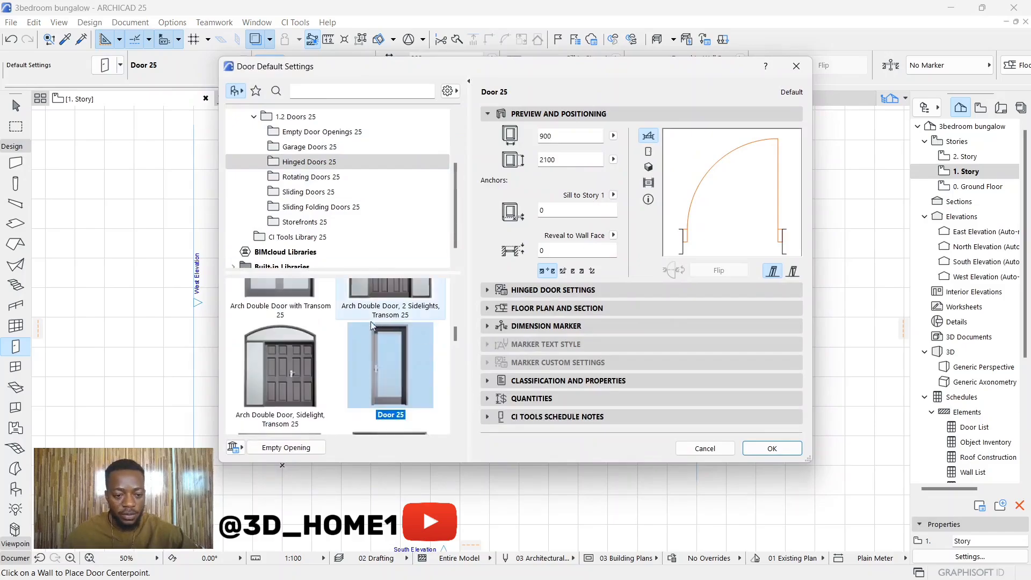
{"action": "scroll", "coordinate": [360, 321], "scroll_direction": "down", "scroll_amount": 1}
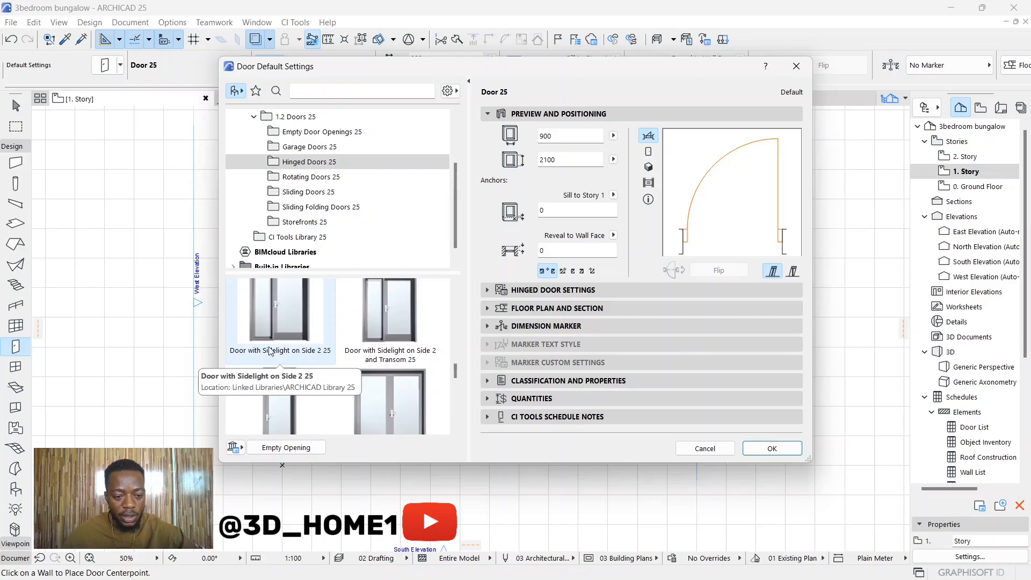
{"action": "scroll", "coordinate": [273, 330], "scroll_direction": "down", "scroll_amount": 4}
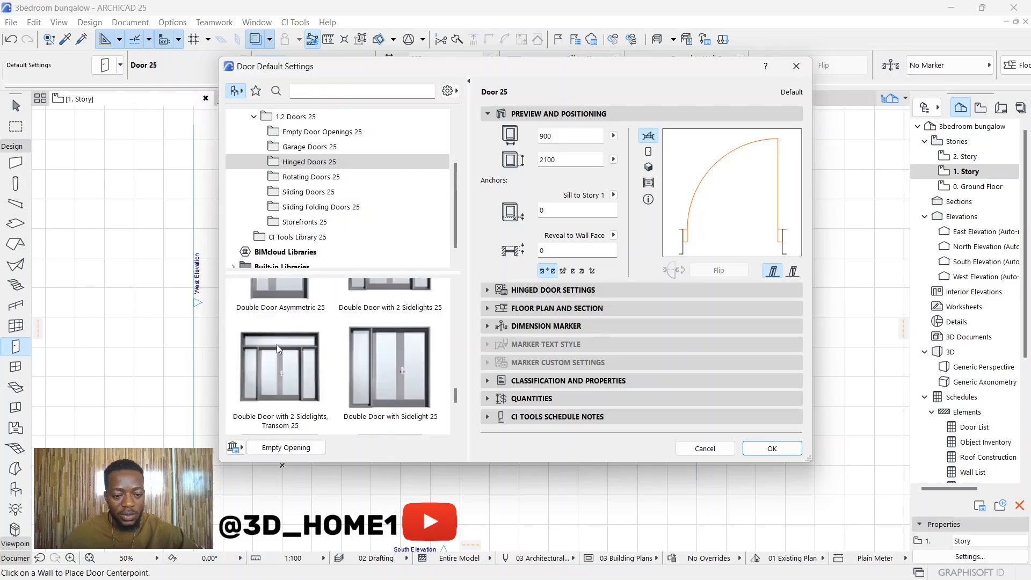
{"action": "left_click", "coordinate": [274, 321]}
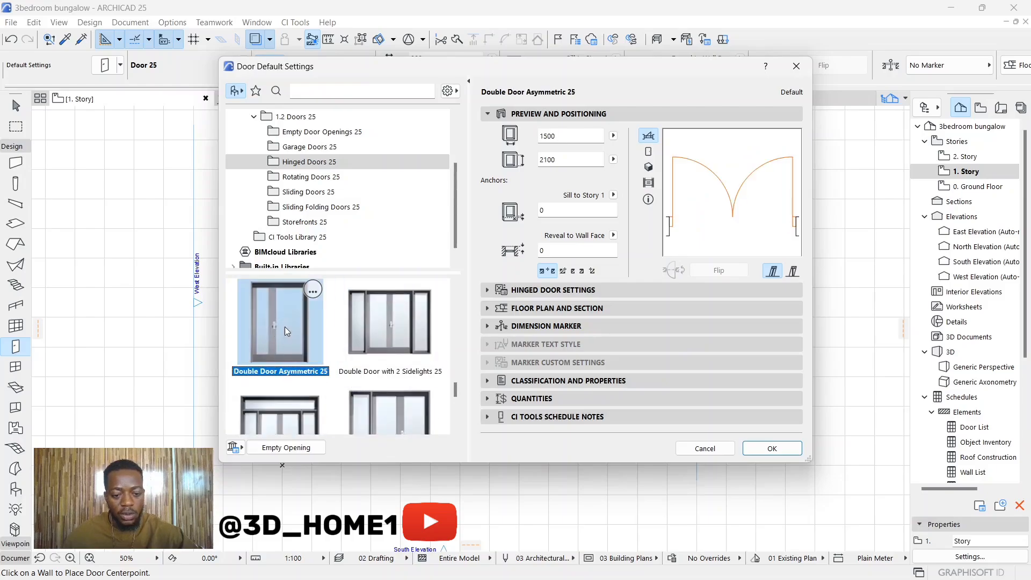
{"action": "left_click", "coordinate": [559, 131]}
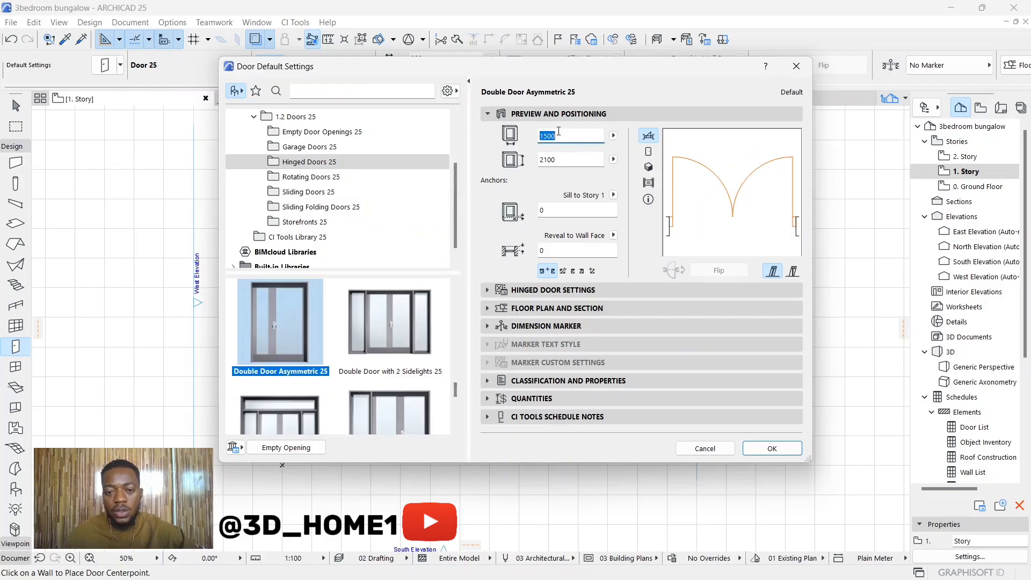
{"action": "type", "text": "1200"}
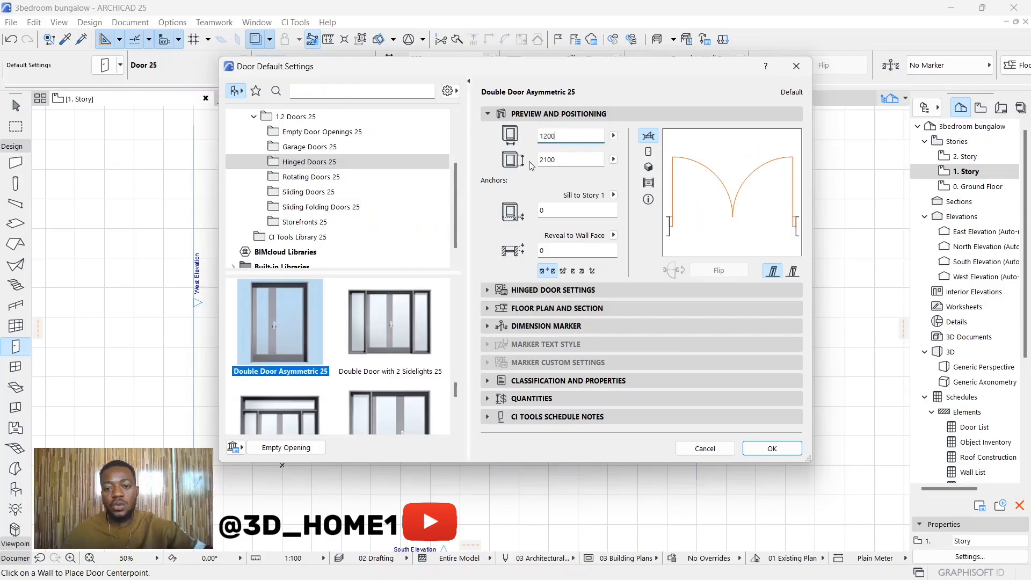
{"action": "left_click", "coordinate": [558, 160]}
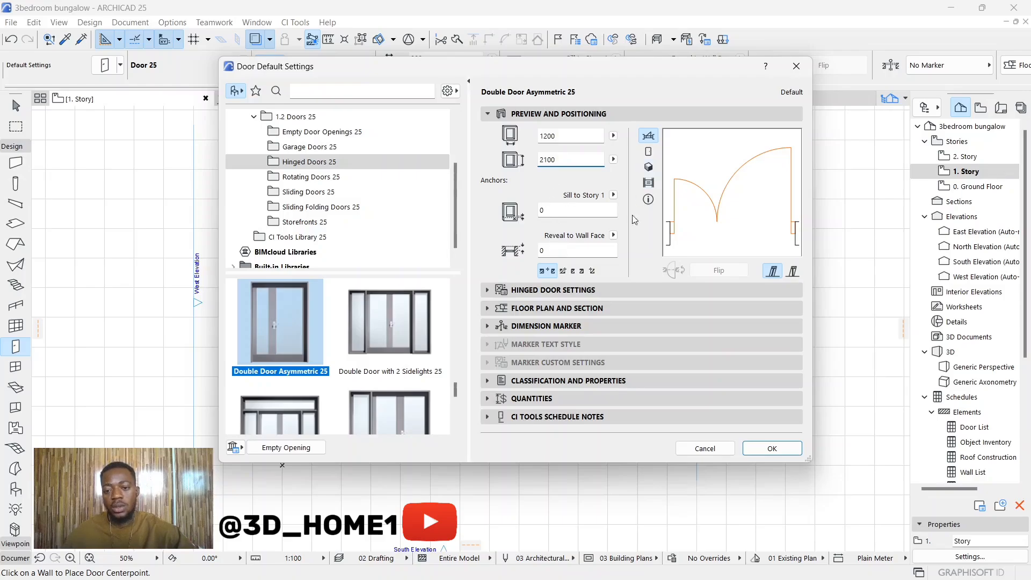
{"action": "left_click", "coordinate": [772, 449]}
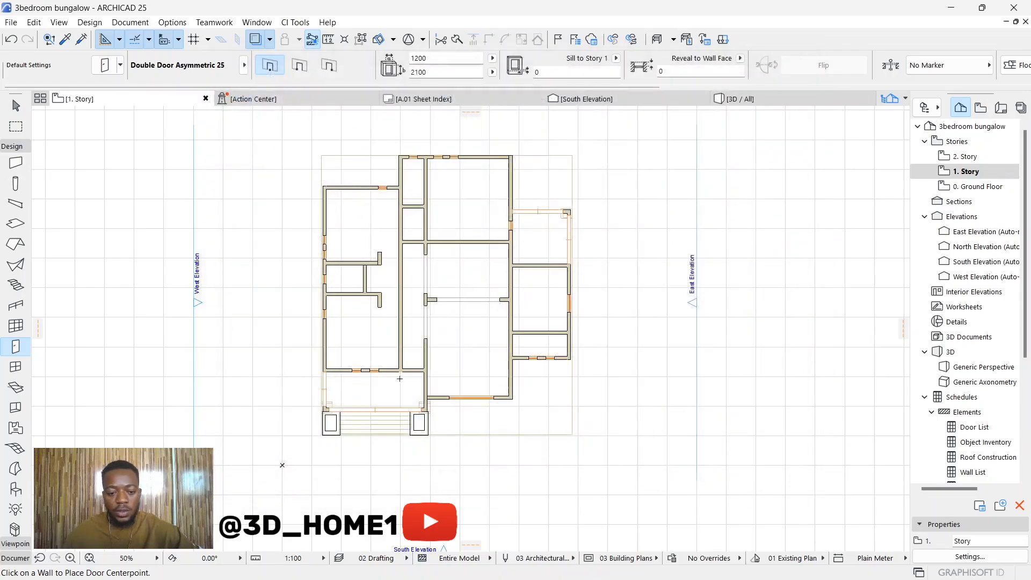
Place the double door in the entrance wall between porch and corridor, opening inward with the wider leaf on the bedroom side
{"action": "scroll", "coordinate": [399, 379], "scroll_direction": "up", "scroll_amount": 8}
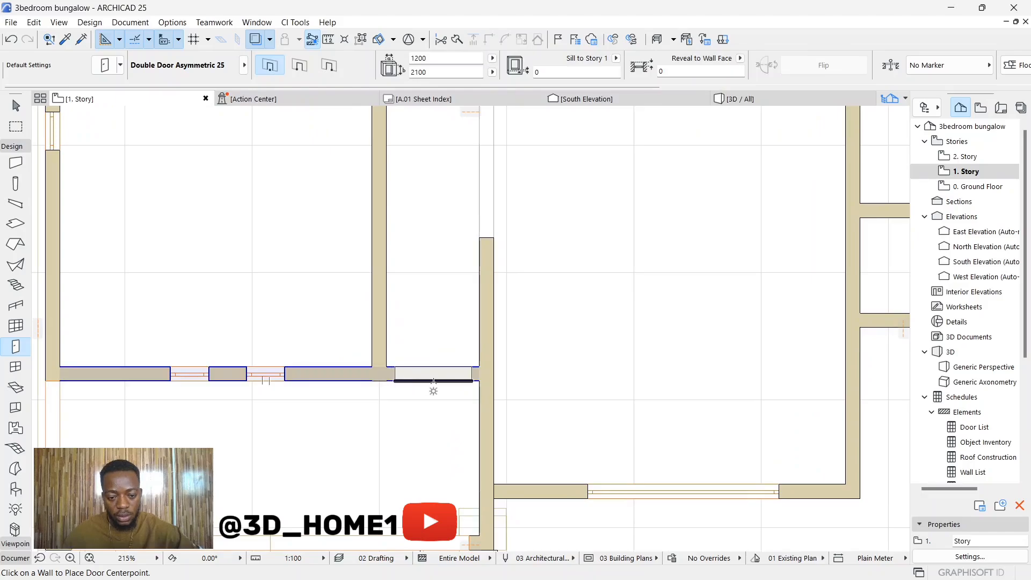
{"action": "scroll", "coordinate": [434, 381], "scroll_direction": "up", "scroll_amount": 1}
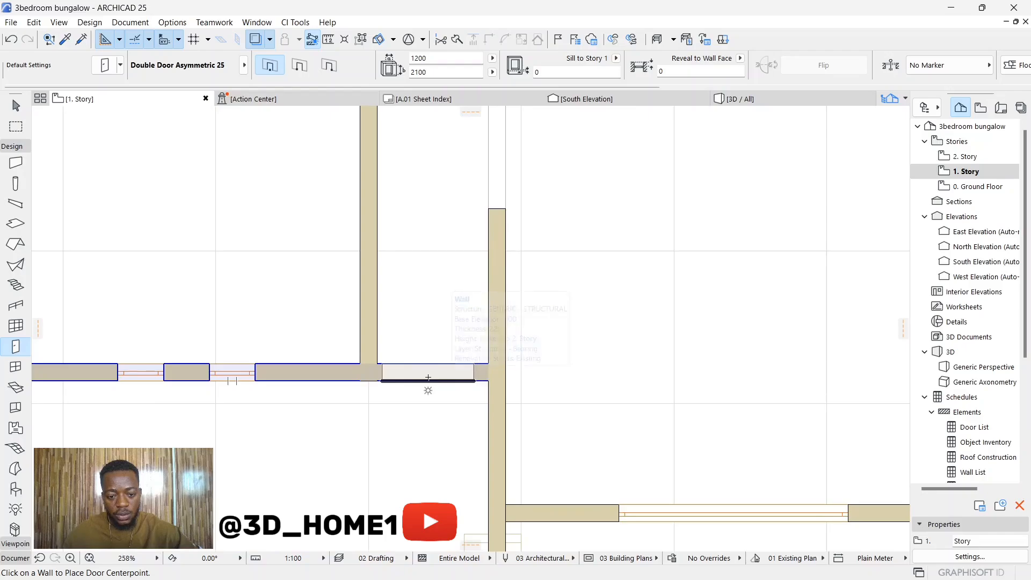
{"action": "left_click", "coordinate": [428, 377]}
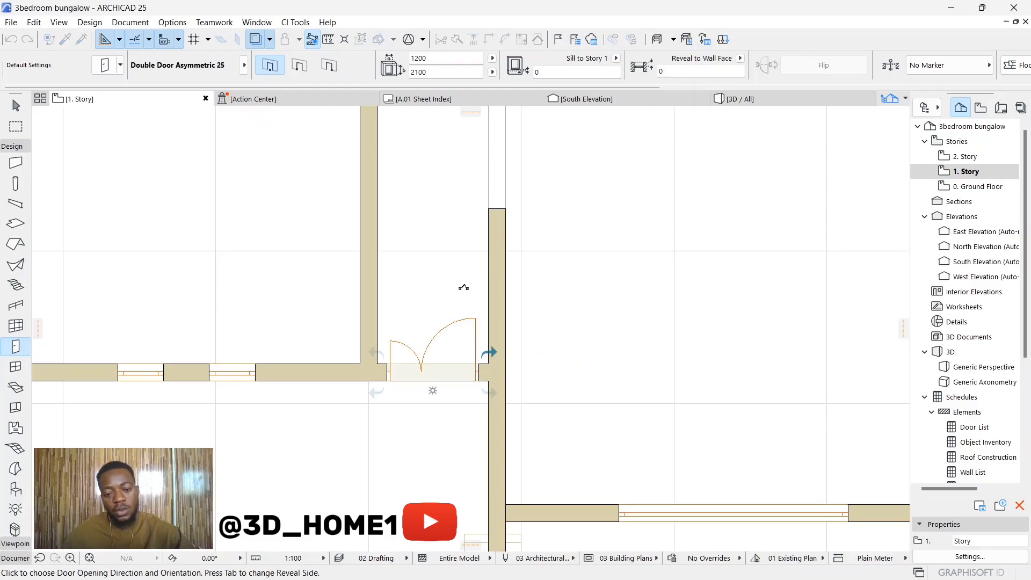
{"action": "left_click", "coordinate": [383, 295]}
{"action": "scroll", "coordinate": [398, 320], "scroll_direction": "down", "scroll_amount": 2}
{"action": "key", "text": "Escape"}
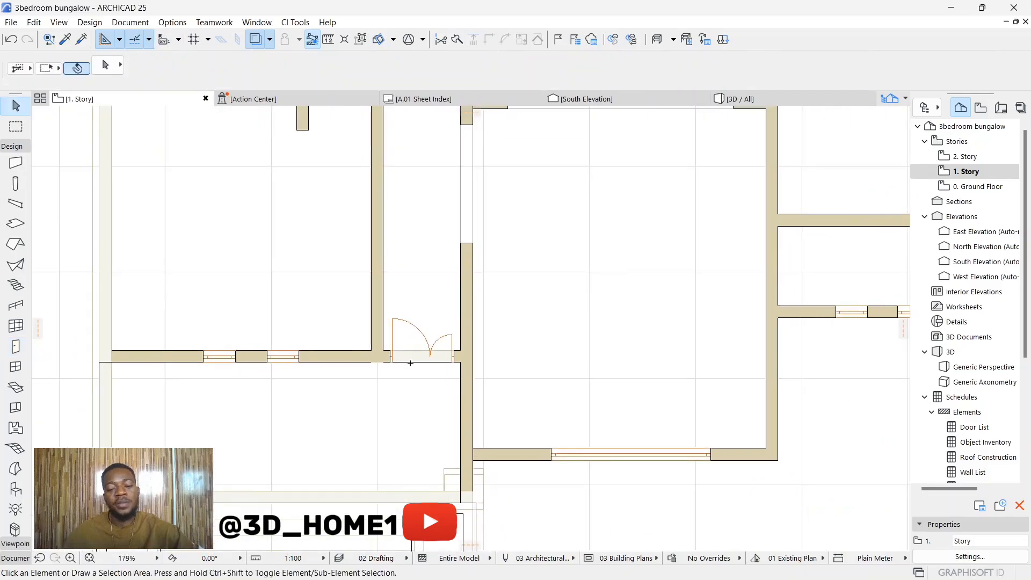
Inspect the entrance door and the porch front in the 3D view, up close and from above
{"action": "scroll", "coordinate": [427, 273], "scroll_direction": "down", "scroll_amount": 2}
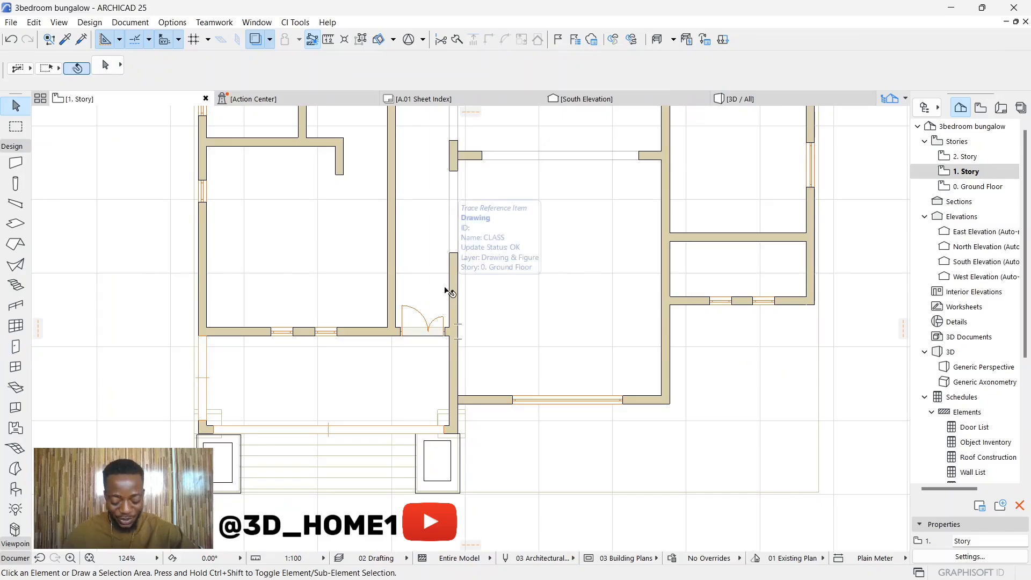
{"action": "scroll", "coordinate": [448, 290], "scroll_direction": "down", "scroll_amount": 1}
{"action": "scroll", "coordinate": [478, 256], "scroll_direction": "down", "scroll_amount": 1}
{"action": "scroll", "coordinate": [398, 379], "scroll_direction": "down", "scroll_amount": 2}
{"action": "scroll", "coordinate": [397, 379], "scroll_direction": "down", "scroll_amount": 2}
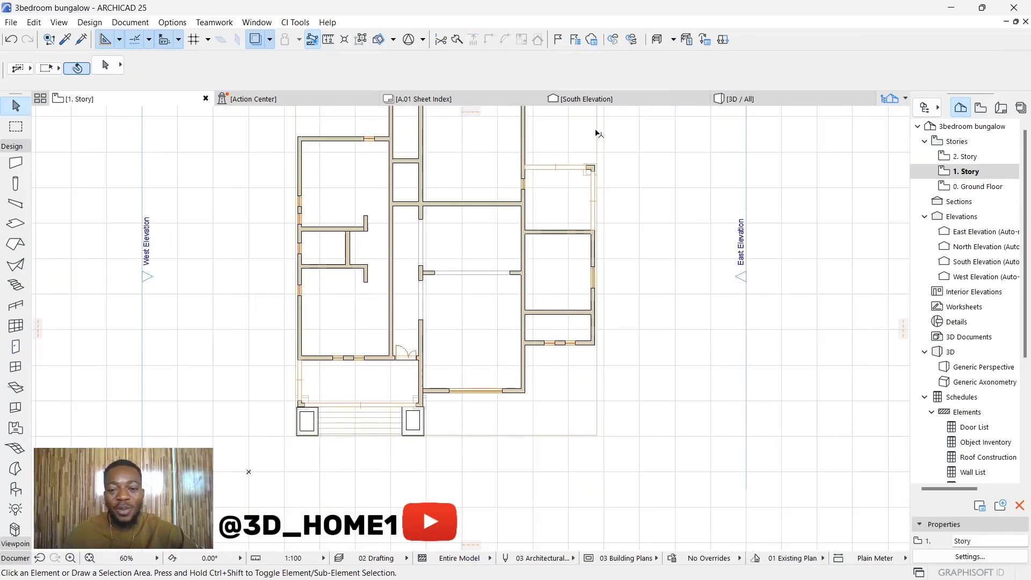
{"action": "left_click", "coordinate": [740, 100]}
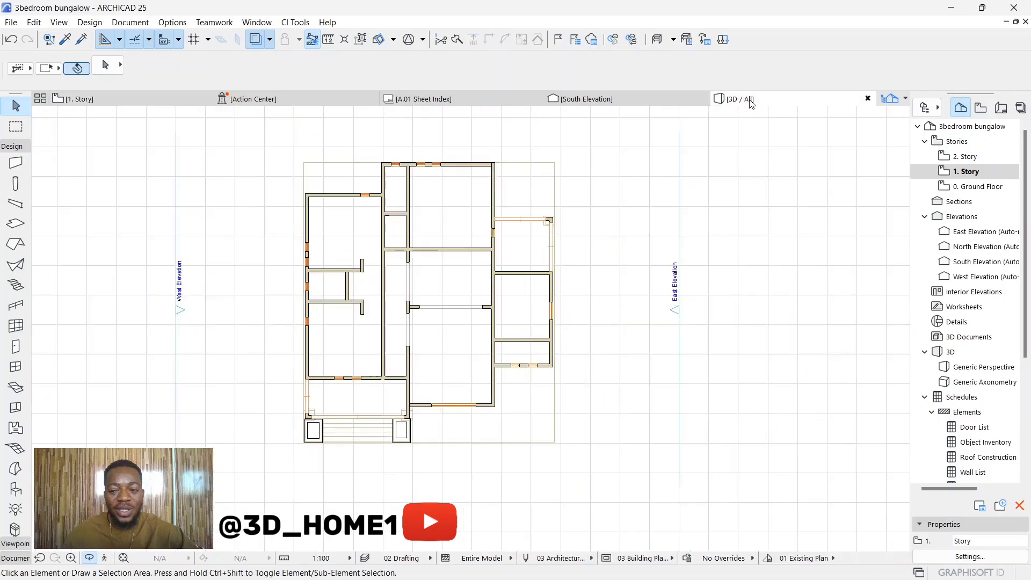
{"action": "middle_click_drag", "start_coordinate": [457, 369], "coordinate": [425, 272], "text": "shift"}
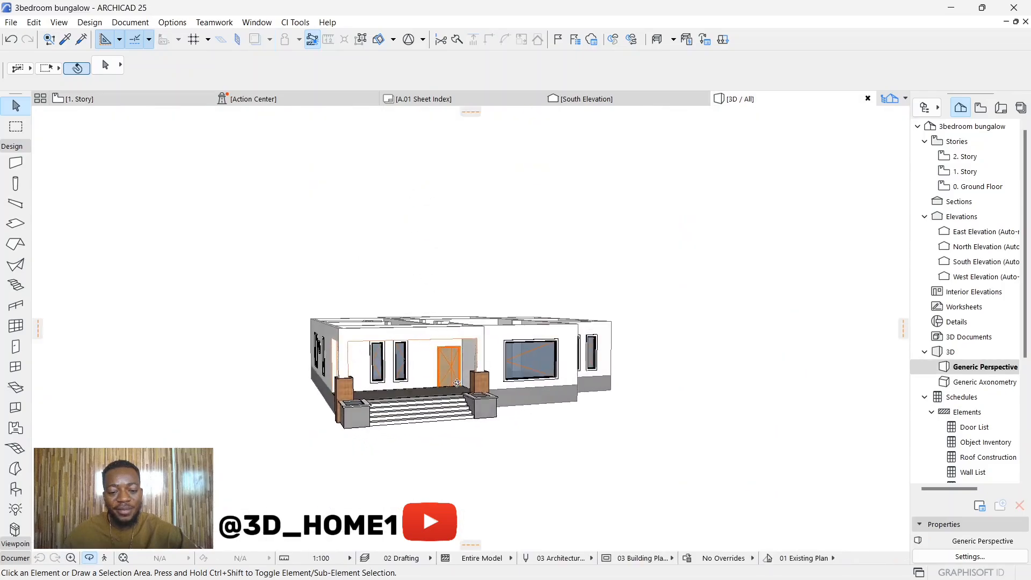
{"action": "scroll", "coordinate": [450, 363], "scroll_direction": "up", "scroll_amount": 2}
{"action": "scroll", "coordinate": [449, 361], "scroll_direction": "up", "scroll_amount": 5}
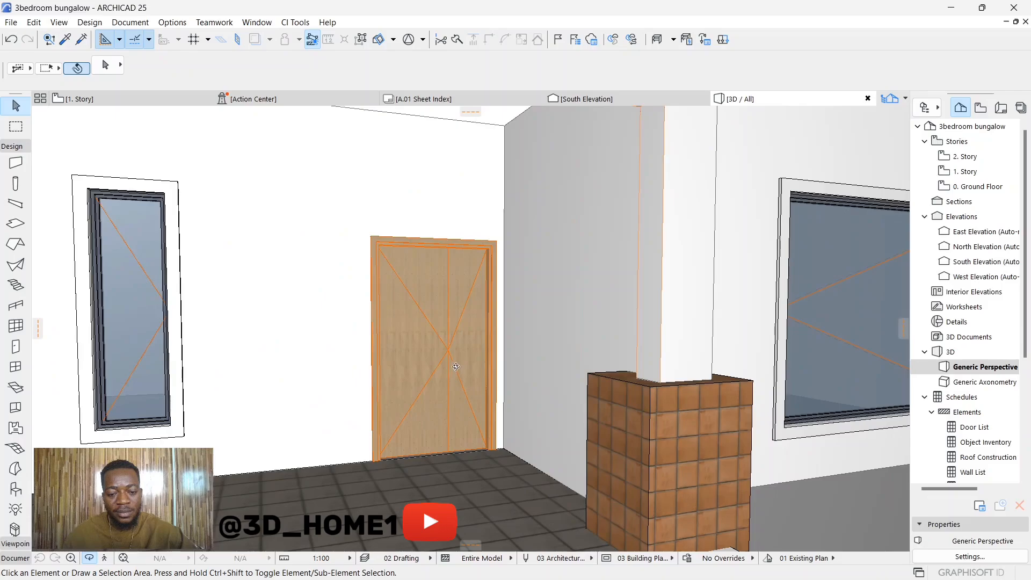
{"action": "scroll", "coordinate": [352, 359], "scroll_direction": "down", "scroll_amount": 6}
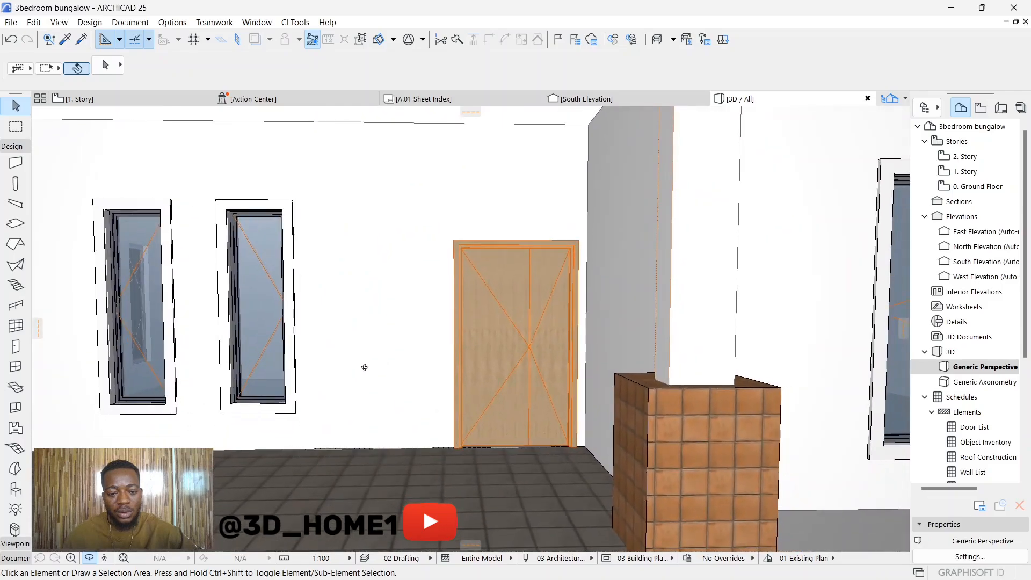
{"action": "middle_click_drag", "start_coordinate": [482, 379], "coordinate": [521, 360], "text": "shift"}
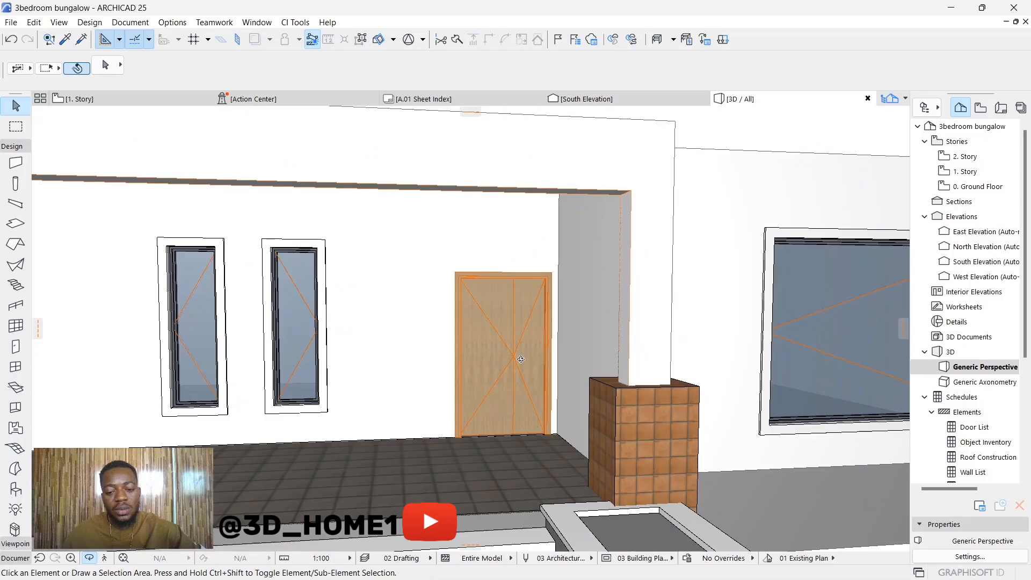
{"action": "left_click", "coordinate": [503, 341]}
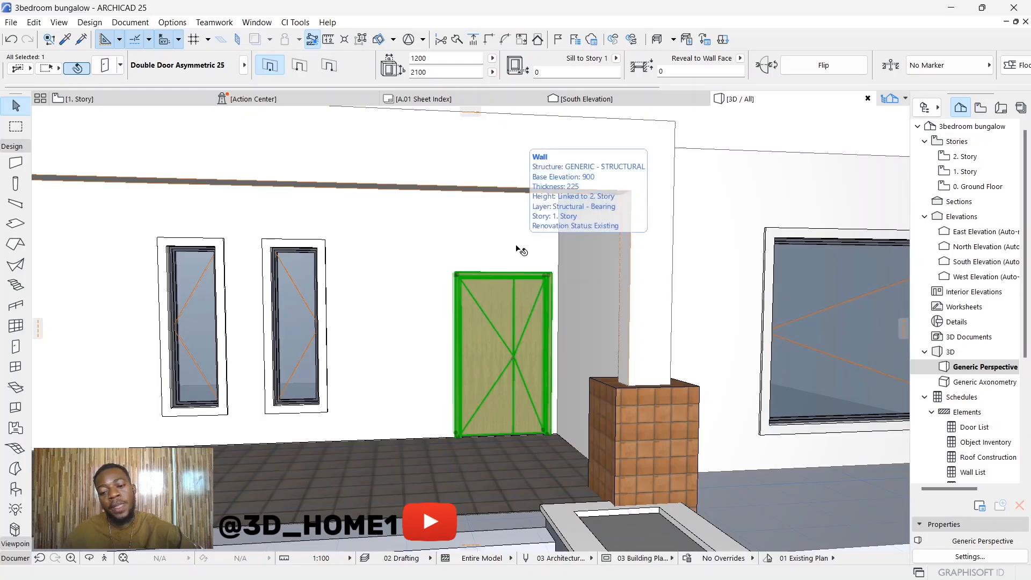
{"action": "scroll", "coordinate": [476, 320], "scroll_direction": "down", "scroll_amount": 2}
{"action": "scroll", "coordinate": [474, 321], "scroll_direction": "down", "scroll_amount": 2}
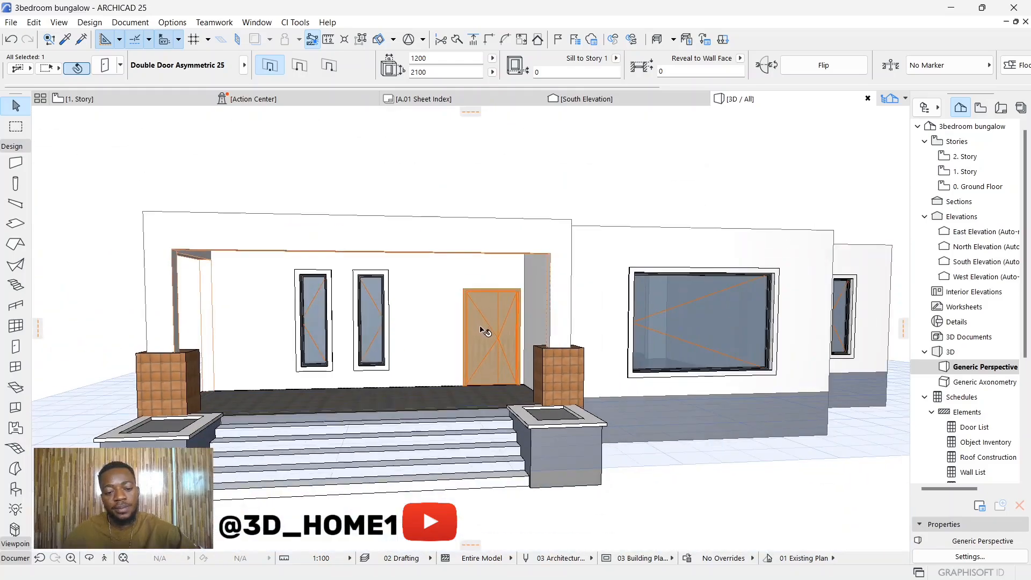
{"action": "key", "text": "Escape"}
{"action": "scroll", "coordinate": [545, 333], "scroll_direction": "down", "scroll_amount": 1}
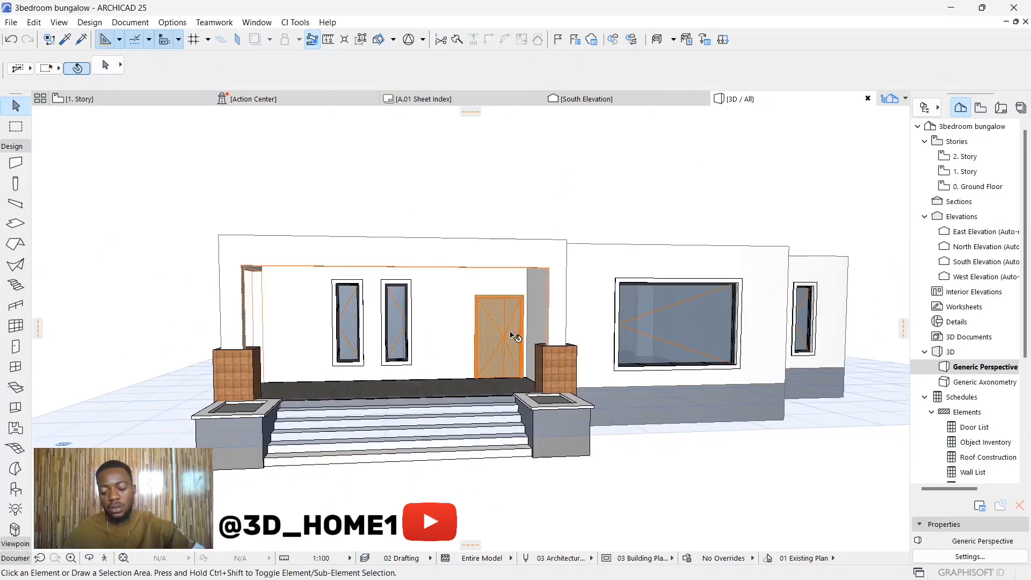
{"action": "mouse_move", "coordinate": [514, 336]}
{"action": "middle_mouse_down", "text": "shift"}
{"action": "mouse_move", "coordinate": [677, 355]}
{"action": "mouse_move", "coordinate": [275, 342]}
{"action": "mouse_move", "coordinate": [415, 350]}
{"action": "mouse_move", "coordinate": [569, 338]}
{"action": "mouse_move", "coordinate": [510, 350]}
{"action": "mouse_move", "coordinate": [422, 323]}
{"action": "mouse_move", "coordinate": [477, 288]}
{"action": "middle_mouse_up", "text": "shift"}
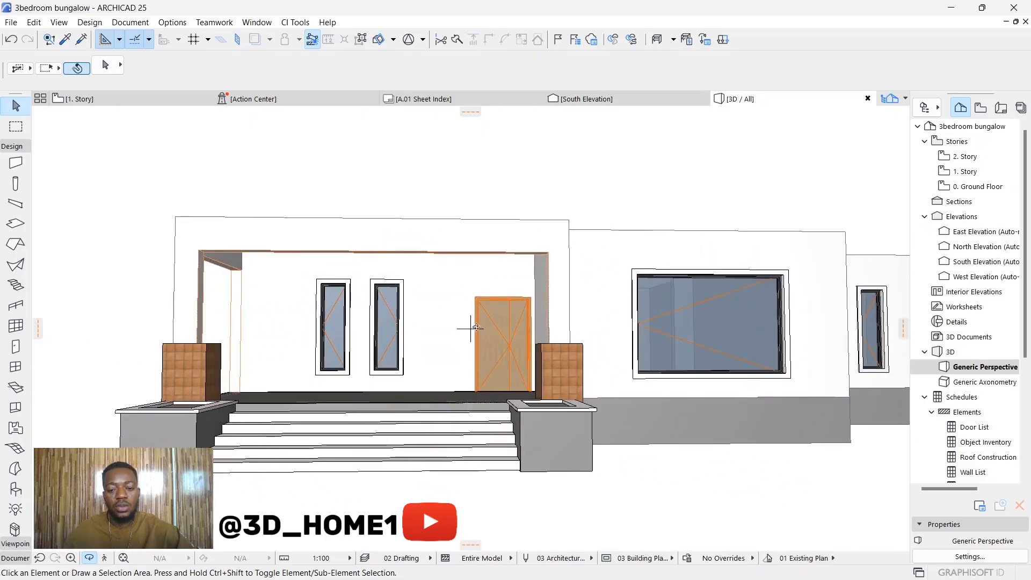
{"action": "scroll", "coordinate": [477, 327], "scroll_direction": "down", "scroll_amount": 2}
{"action": "middle_click_drag", "start_coordinate": [477, 327], "coordinate": [442, 331], "text": "shift"}
{"action": "scroll", "coordinate": [458, 337], "scroll_direction": "down", "scroll_amount": 2}
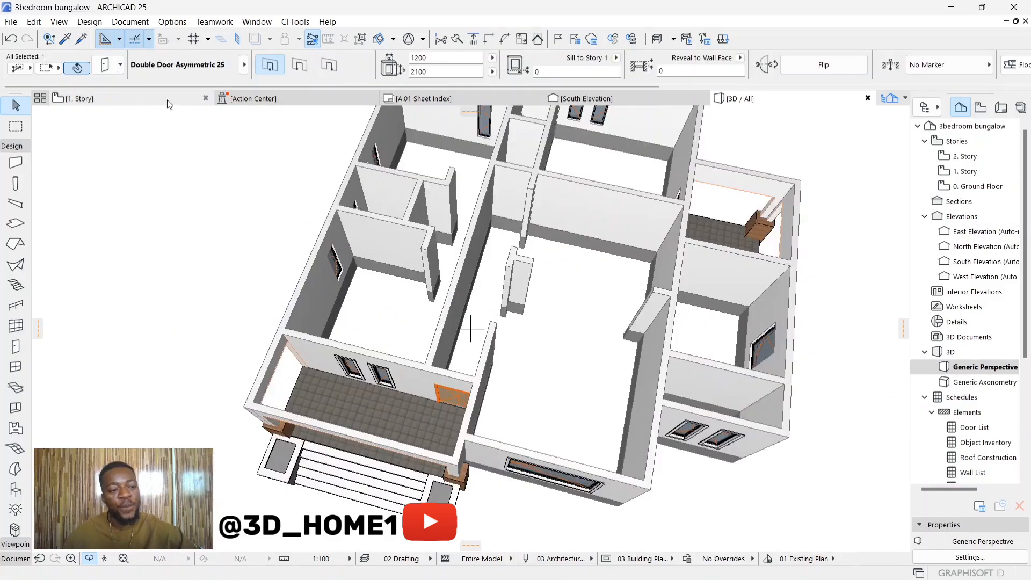
On the 1. Story plan, stretch the wall between the small rooms and the front bedroom to meet the corridor wall
{"action": "left_click", "coordinate": [141, 100]}
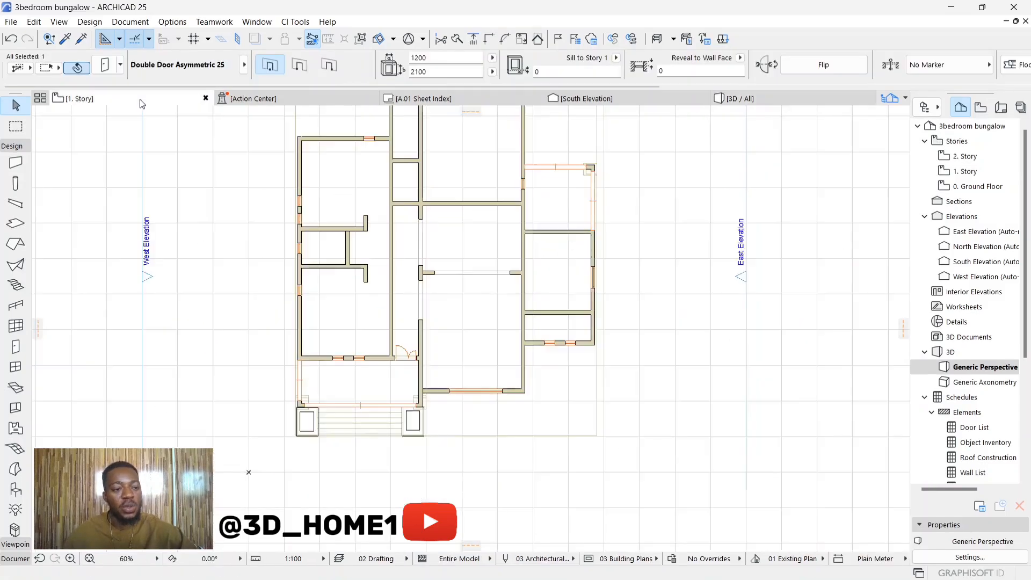
{"action": "scroll", "coordinate": [365, 261], "scroll_direction": "up", "scroll_amount": 4}
{"action": "left_click", "coordinate": [345, 266]}
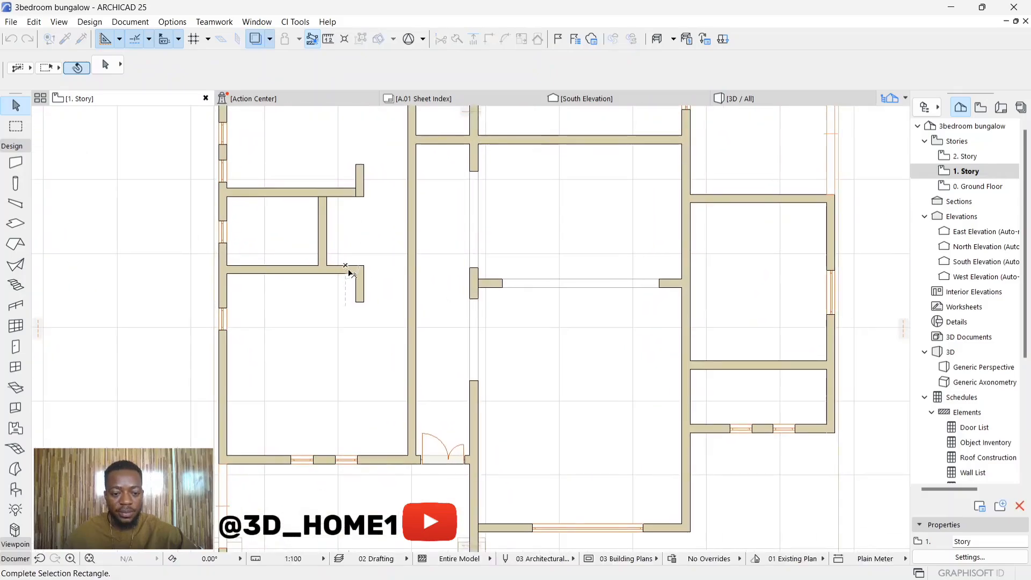
{"action": "left_click", "coordinate": [349, 271]}
{"action": "left_click", "coordinate": [348, 270]}
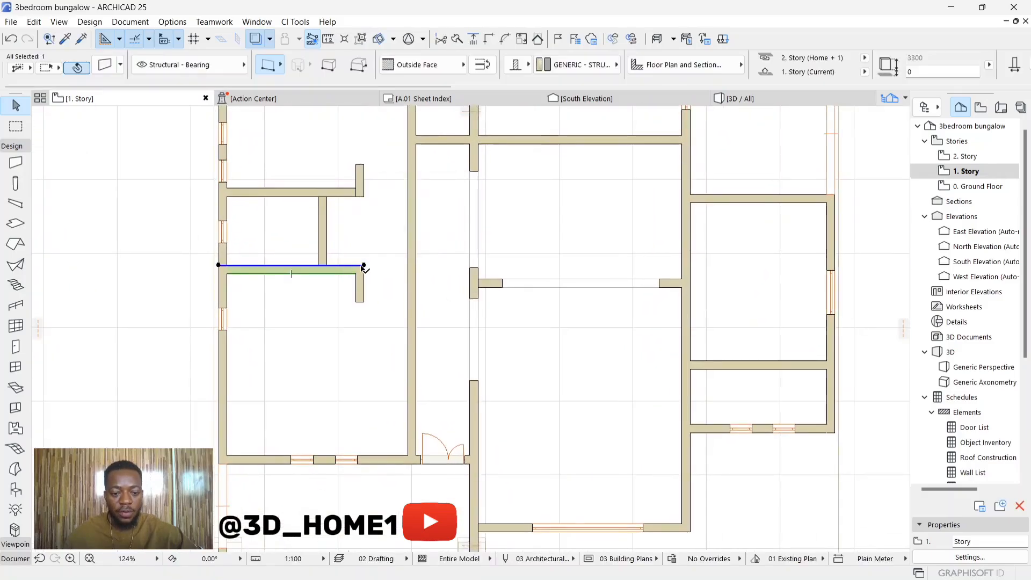
{"action": "left_click", "coordinate": [364, 266]}
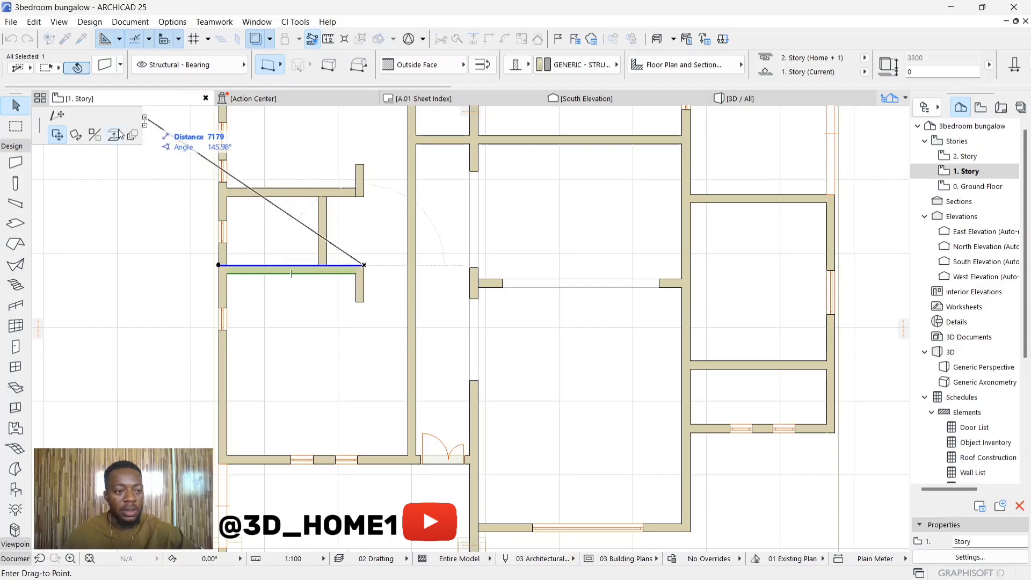
{"action": "left_click", "coordinate": [57, 115]}
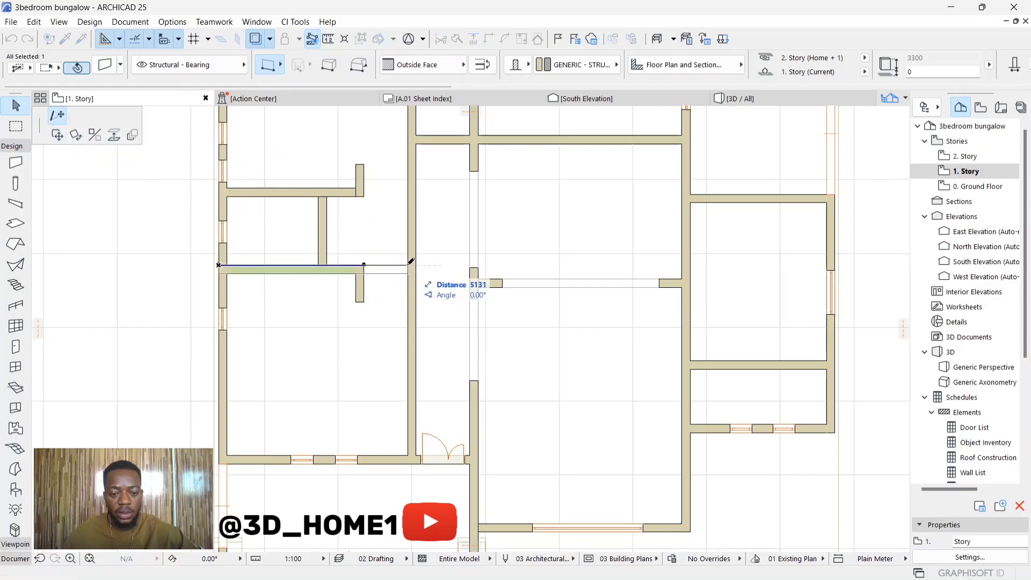
{"action": "left_click", "coordinate": [411, 262]}
Stretch the wall between the small rooms and the rear west bedroom to meet the corridor wall, then deselect it
{"action": "left_click", "coordinate": [357, 191]}
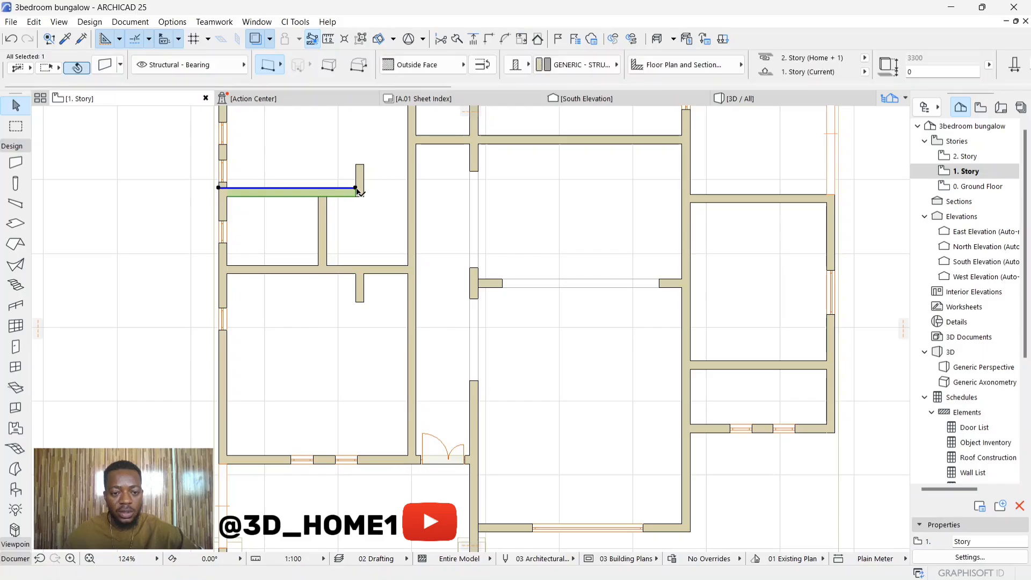
{"action": "left_click", "coordinate": [357, 189]}
{"action": "left_click", "coordinate": [412, 188]}
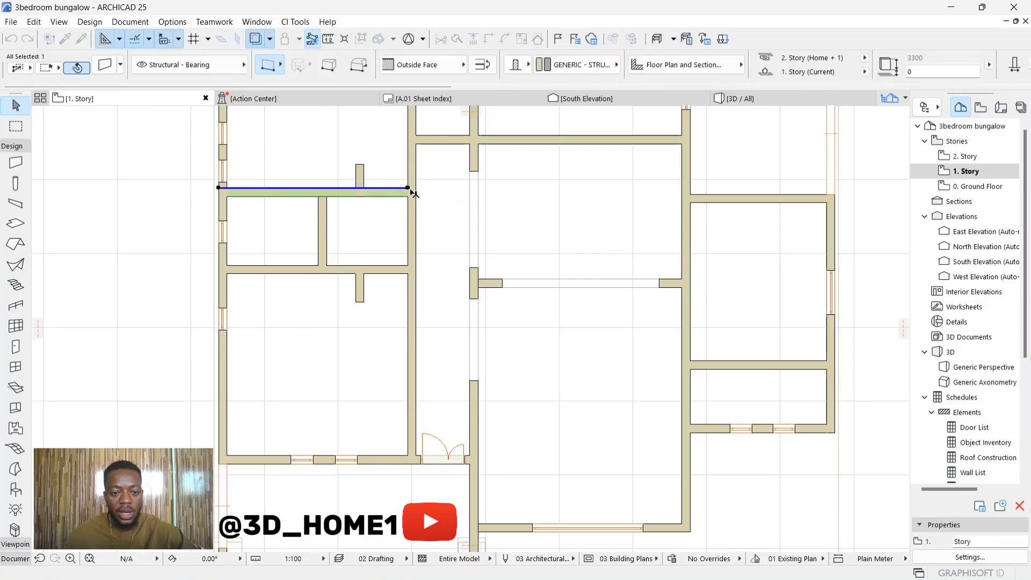
{"action": "scroll", "coordinate": [364, 385], "scroll_direction": "down", "scroll_amount": 3}
{"action": "key", "text": "Escape"}
{"action": "scroll", "coordinate": [468, 279], "scroll_direction": "up", "scroll_amount": 4}
{"action": "scroll", "coordinate": [466, 279], "scroll_direction": "down", "scroll_amount": 4}
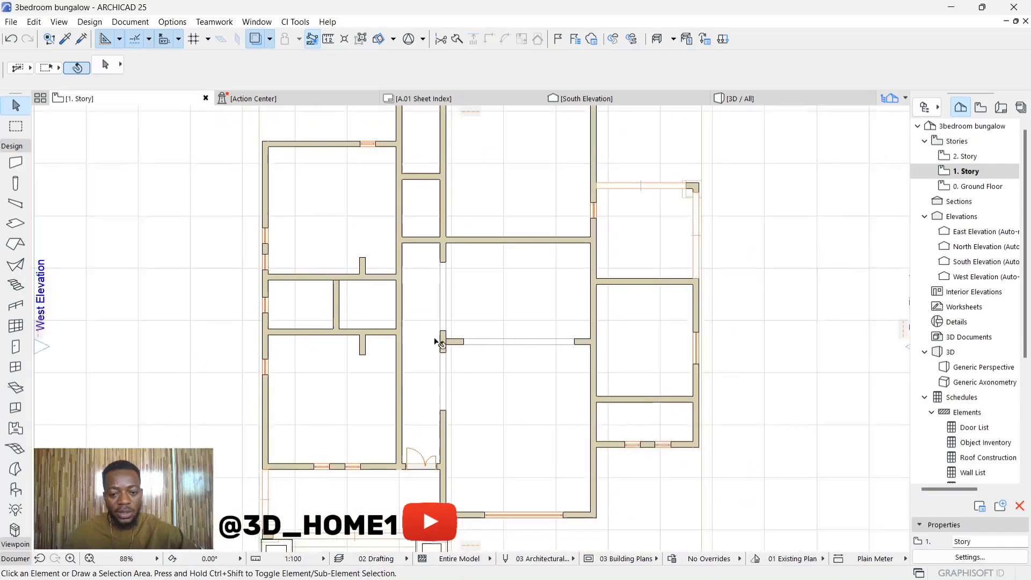
{"action": "scroll", "coordinate": [383, 317], "scroll_direction": "down", "scroll_amount": 3}
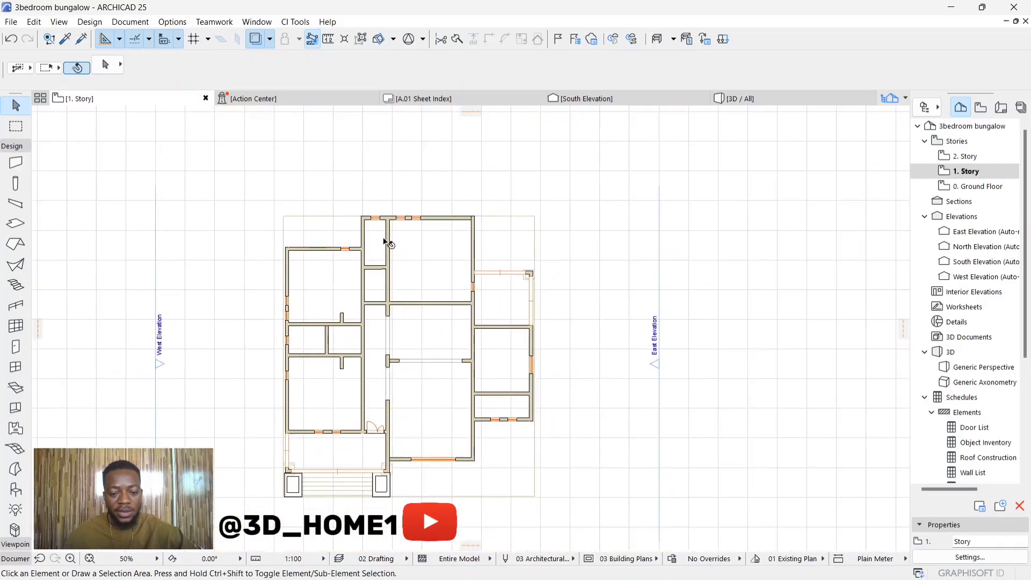
Trim away the wall section between the lower of the two small rear rooms and the large rear bedroom
{"action": "scroll", "coordinate": [376, 261], "scroll_direction": "up", "scroll_amount": 3}
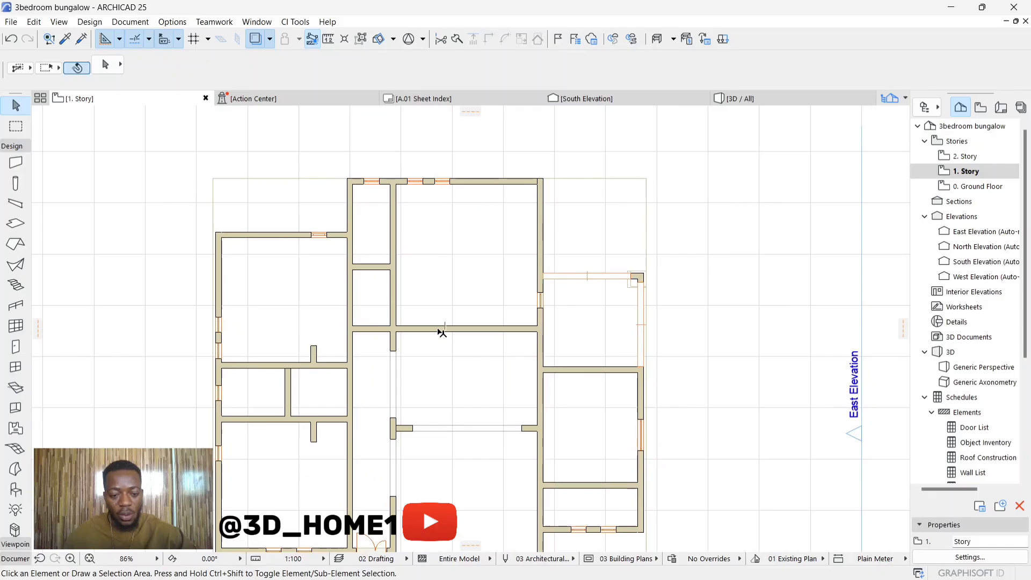
{"action": "scroll", "coordinate": [435, 317], "scroll_direction": "up", "scroll_amount": 3}
{"action": "scroll", "coordinate": [478, 315], "scroll_direction": "down", "scroll_amount": 3}
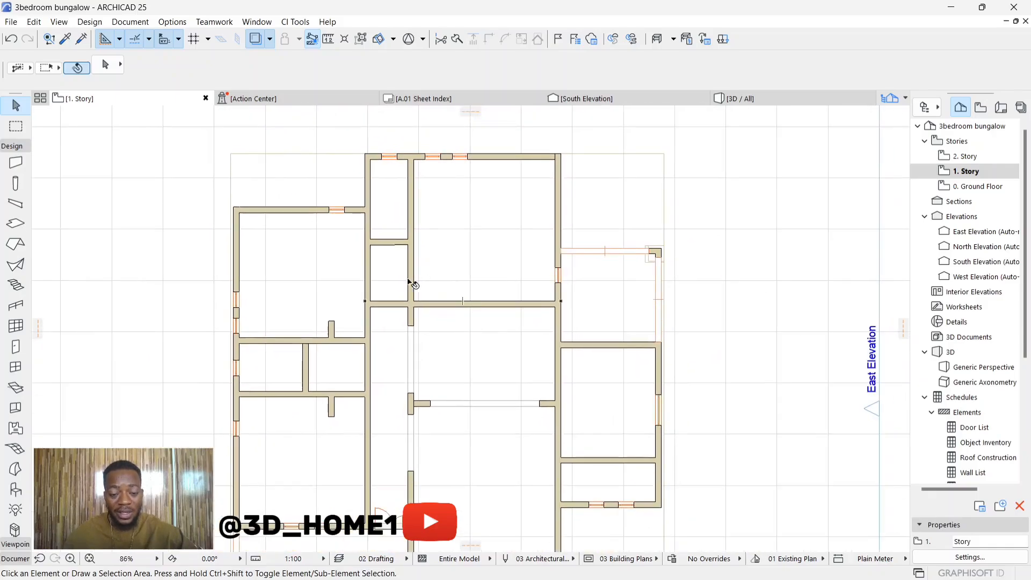
{"action": "scroll", "coordinate": [413, 288], "scroll_direction": "up", "scroll_amount": 2}
{"action": "scroll", "coordinate": [442, 286], "scroll_direction": "down", "scroll_amount": 3}
{"action": "scroll", "coordinate": [437, 285], "scroll_direction": "up", "scroll_amount": 2}
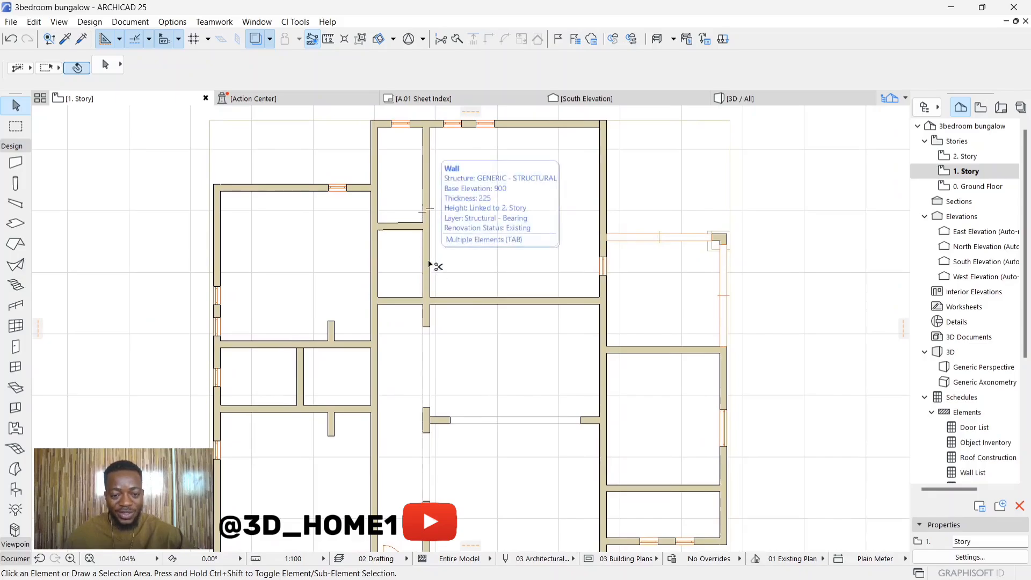
{"action": "scroll", "coordinate": [430, 266], "scroll_direction": "down", "scroll_amount": 3}
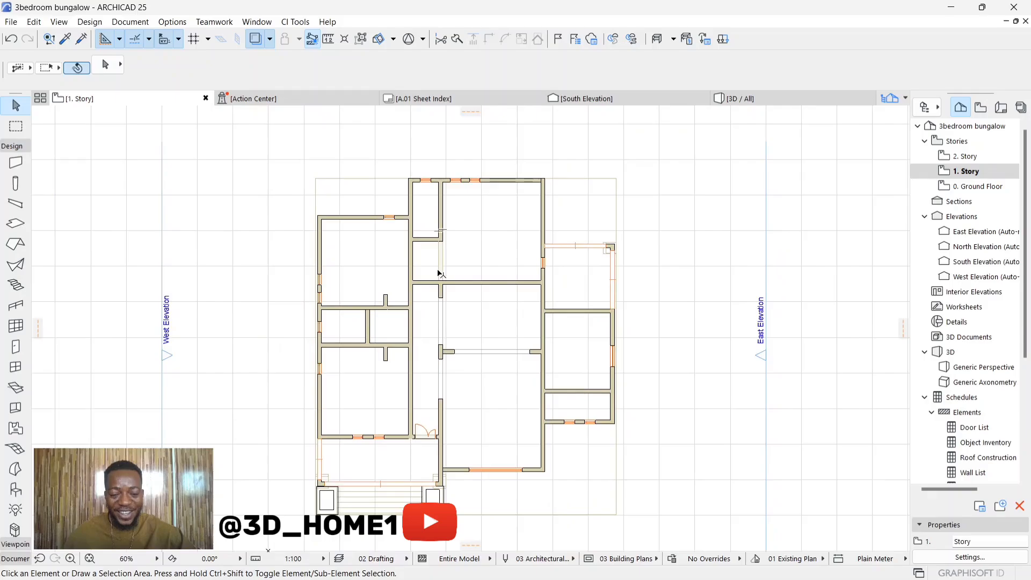
Examine the room layout across the 1. Story plan for the remaining door positions
{"action": "scroll", "coordinate": [441, 270], "scroll_direction": "up", "scroll_amount": 2}
{"action": "scroll", "coordinate": [462, 254], "scroll_direction": "down", "scroll_amount": 2}
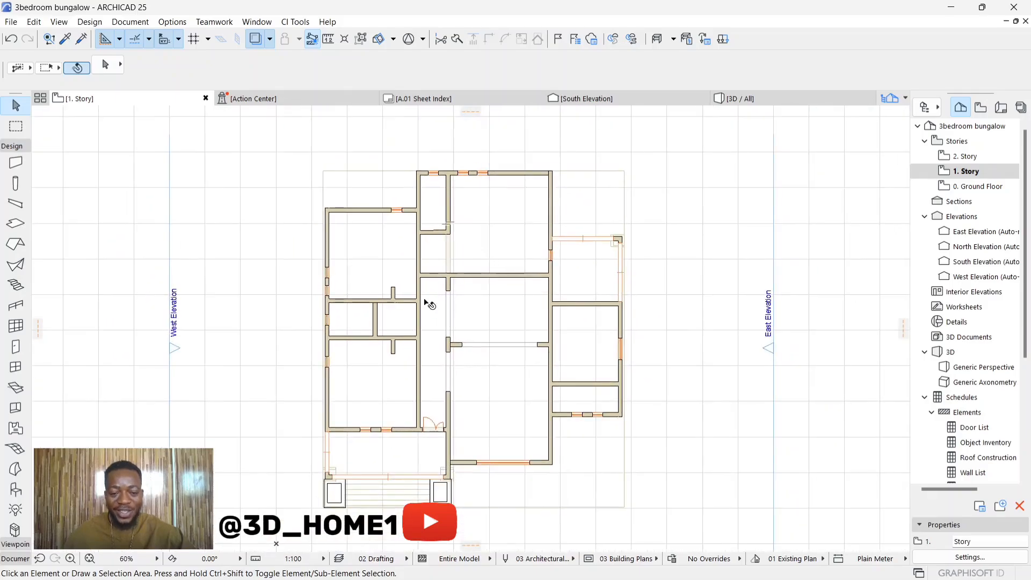
{"action": "scroll", "coordinate": [428, 304], "scroll_direction": "up", "scroll_amount": 2}
{"action": "scroll", "coordinate": [595, 349], "scroll_direction": "down", "scroll_amount": 2}
{"action": "scroll", "coordinate": [607, 403], "scroll_direction": "up", "scroll_amount": 2}
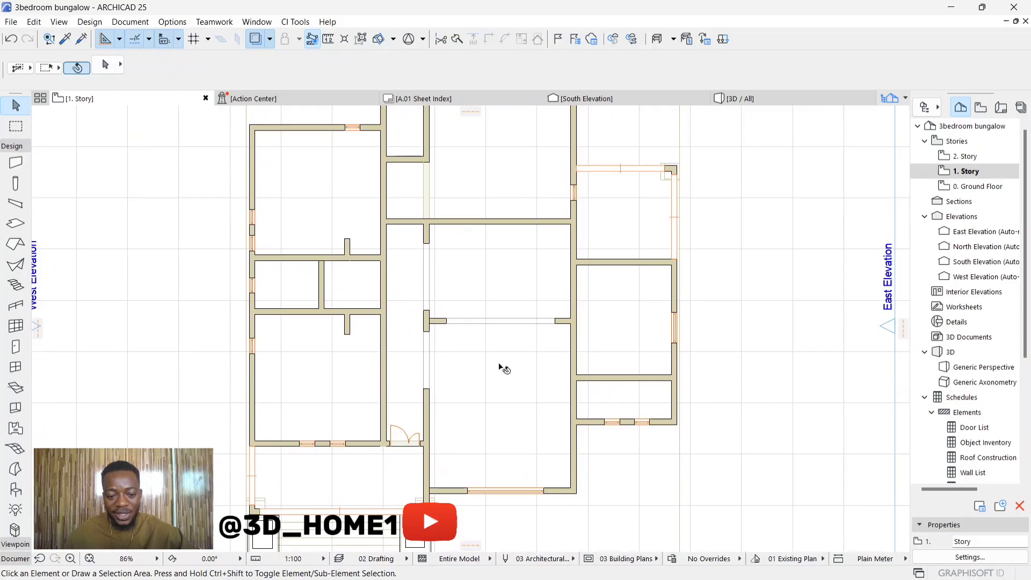
{"action": "scroll", "coordinate": [597, 369], "scroll_direction": "down", "scroll_amount": 1}
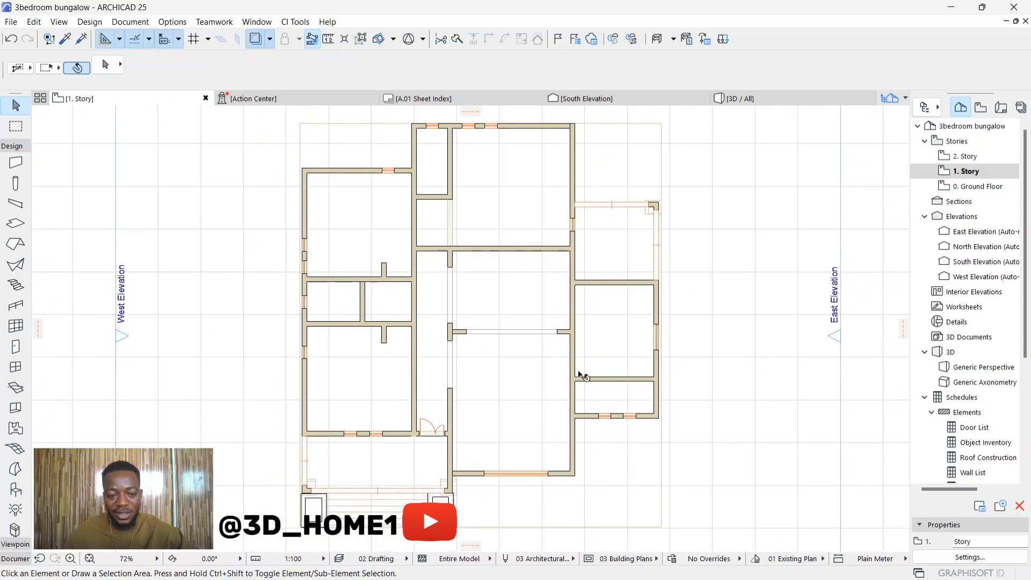
{"action": "scroll", "coordinate": [447, 206], "scroll_direction": "up", "scroll_amount": 1}
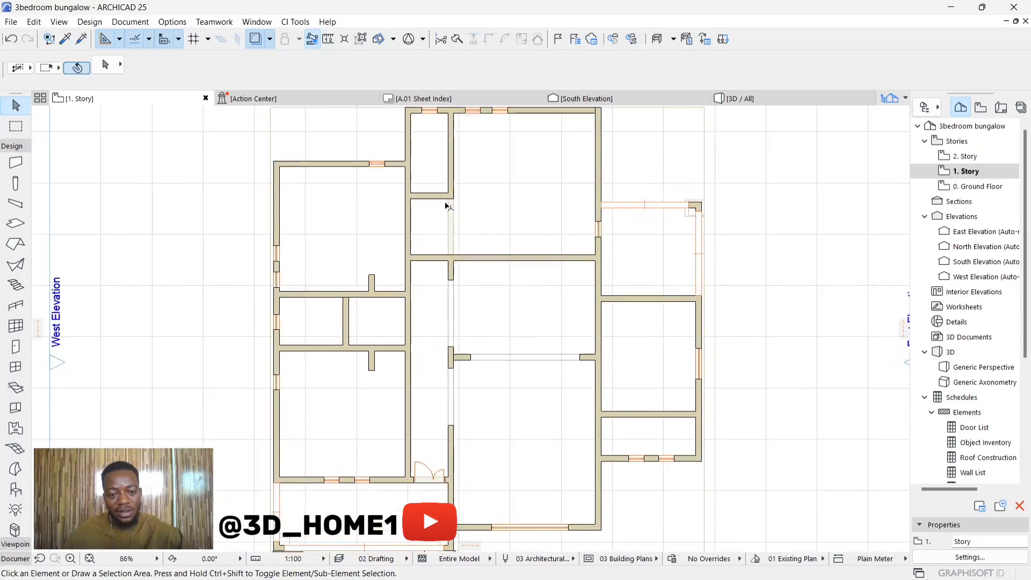
{"action": "scroll", "coordinate": [475, 252], "scroll_direction": "down", "scroll_amount": 1}
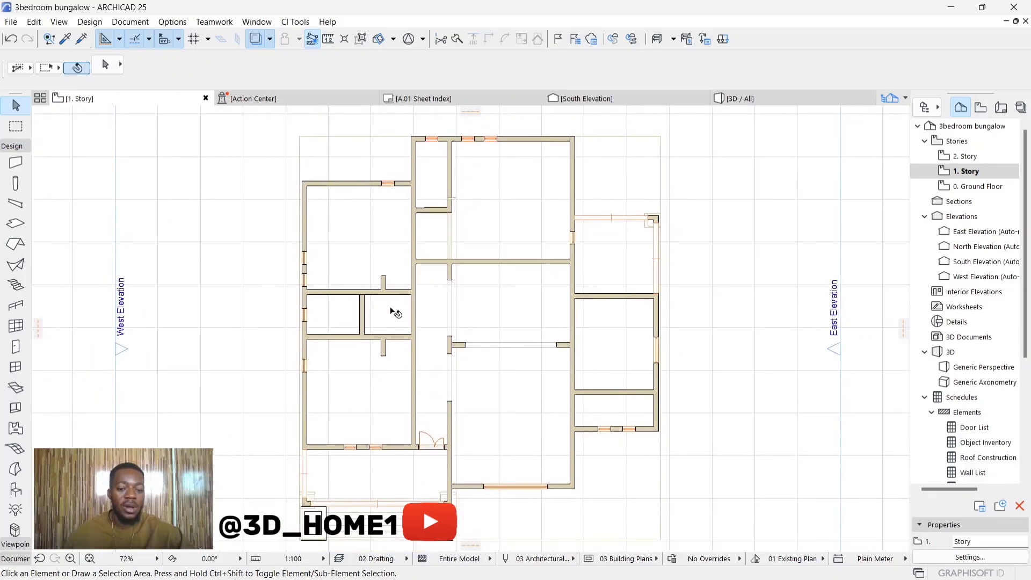
Set the default door to the hinged Door 25 with a width of 900 and a height of 2100
{"action": "left_click", "coordinate": [16, 347]}
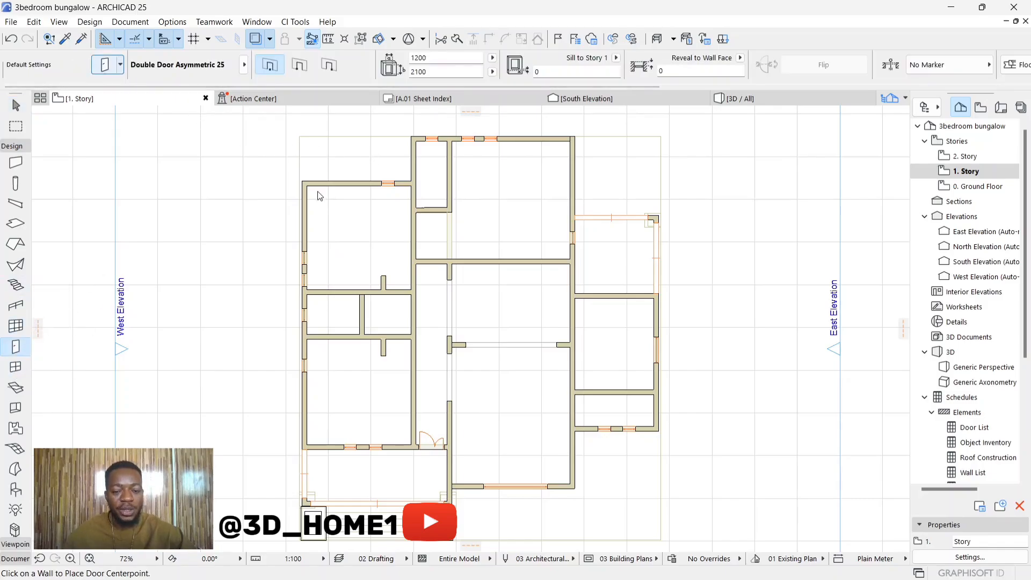
{"action": "scroll", "coordinate": [329, 332], "scroll_direction": "up", "scroll_amount": 10}
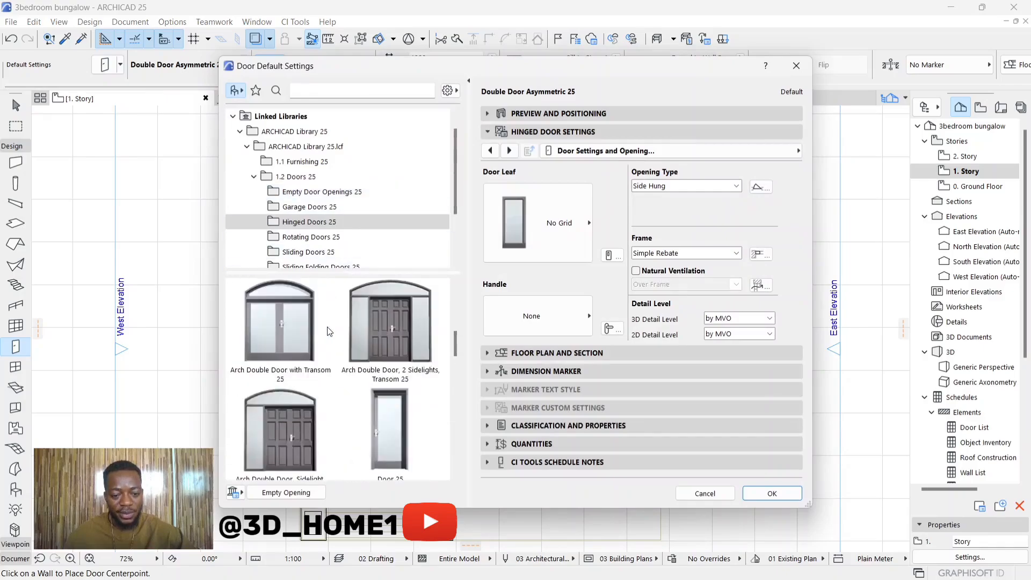
{"action": "scroll", "coordinate": [329, 332], "scroll_direction": "up", "scroll_amount": 3}
{"action": "scroll", "coordinate": [331, 327], "scroll_direction": "down", "scroll_amount": 4}
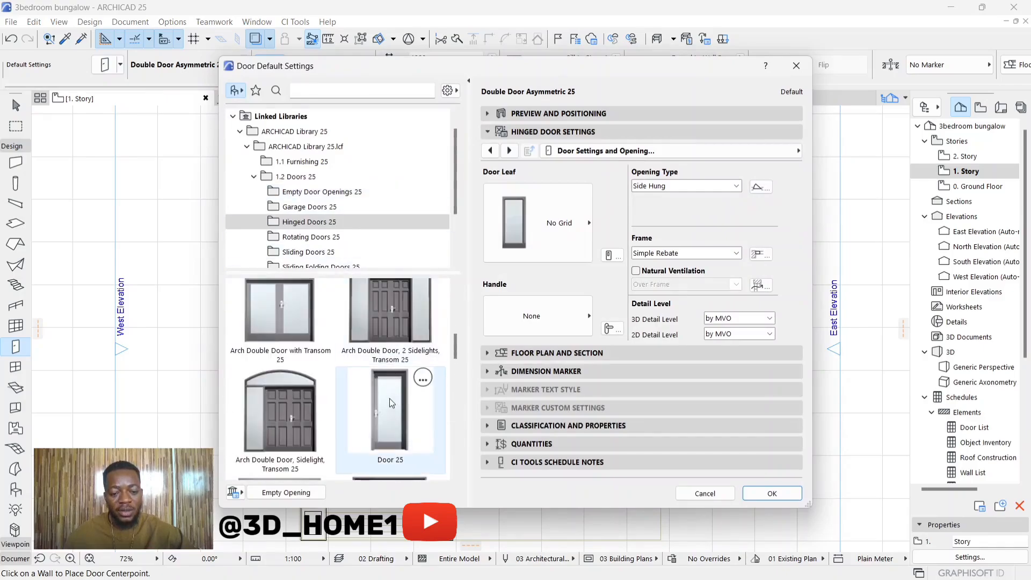
{"action": "left_click", "coordinate": [390, 402]}
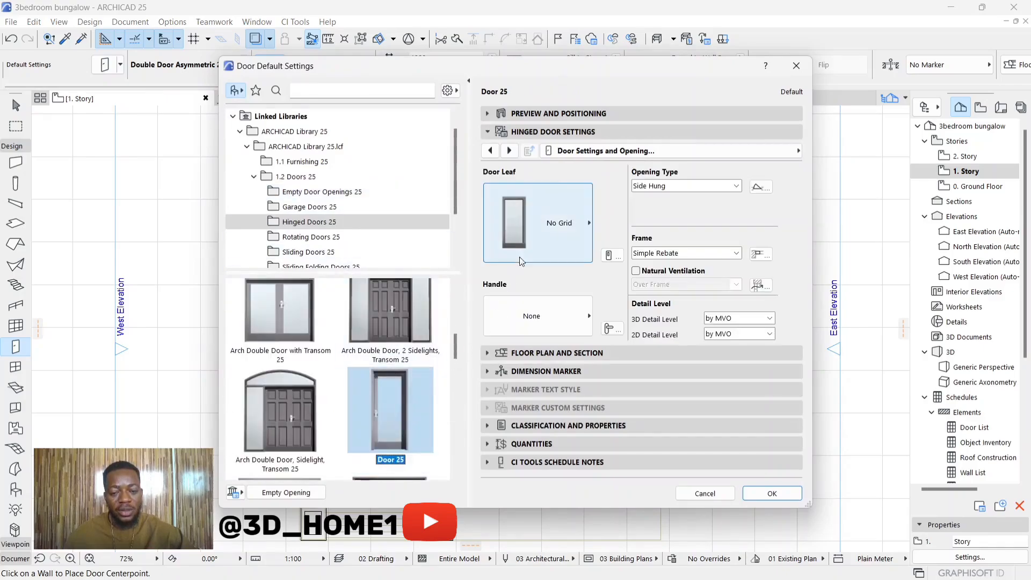
{"action": "left_click", "coordinate": [529, 135]}
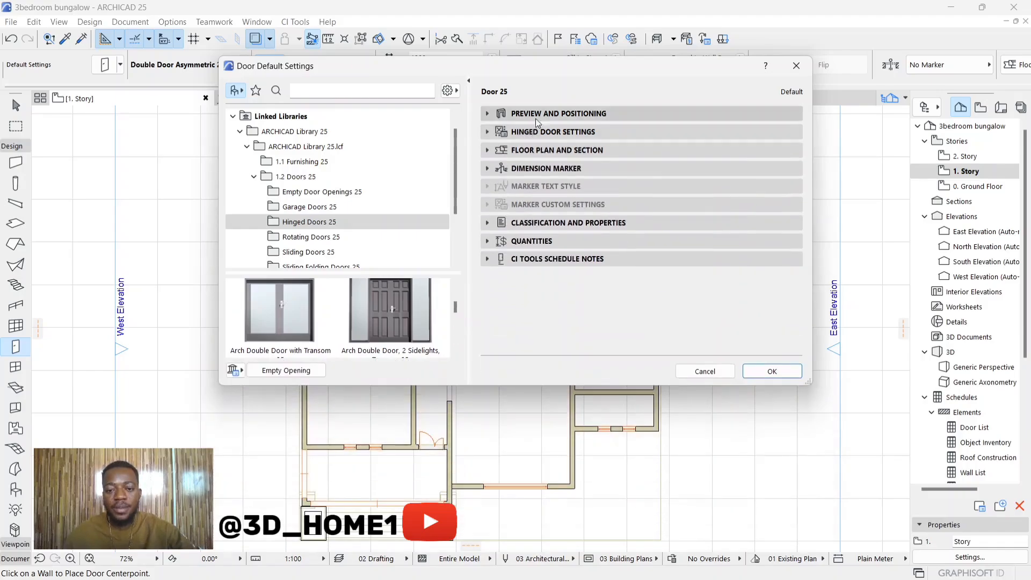
{"action": "left_click", "coordinate": [536, 116]}
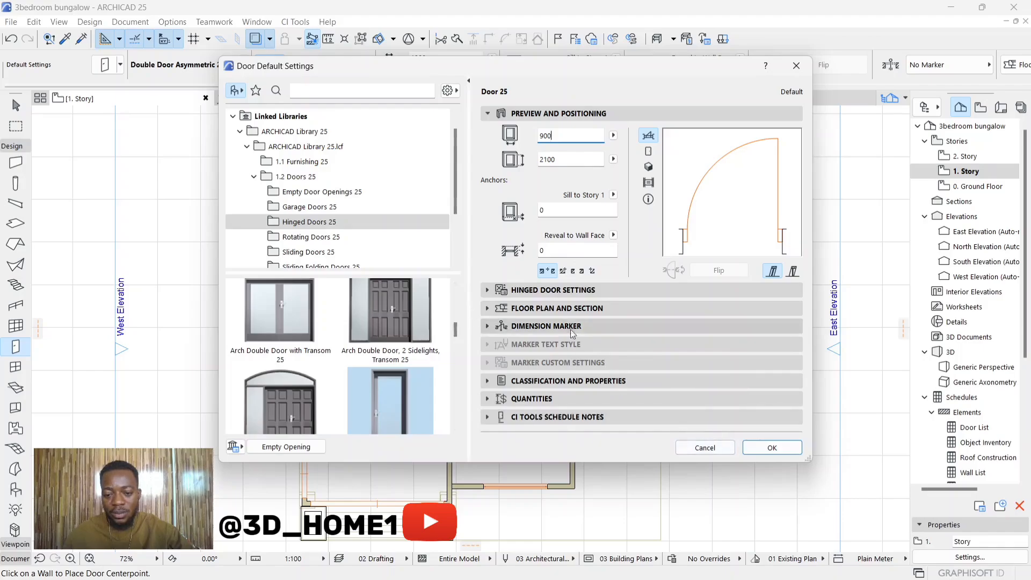
Give the default door an H-V Grid leaf and Handle 2, and accept the settings
{"action": "left_click", "coordinate": [536, 292]}
{"action": "left_click", "coordinate": [550, 237]}
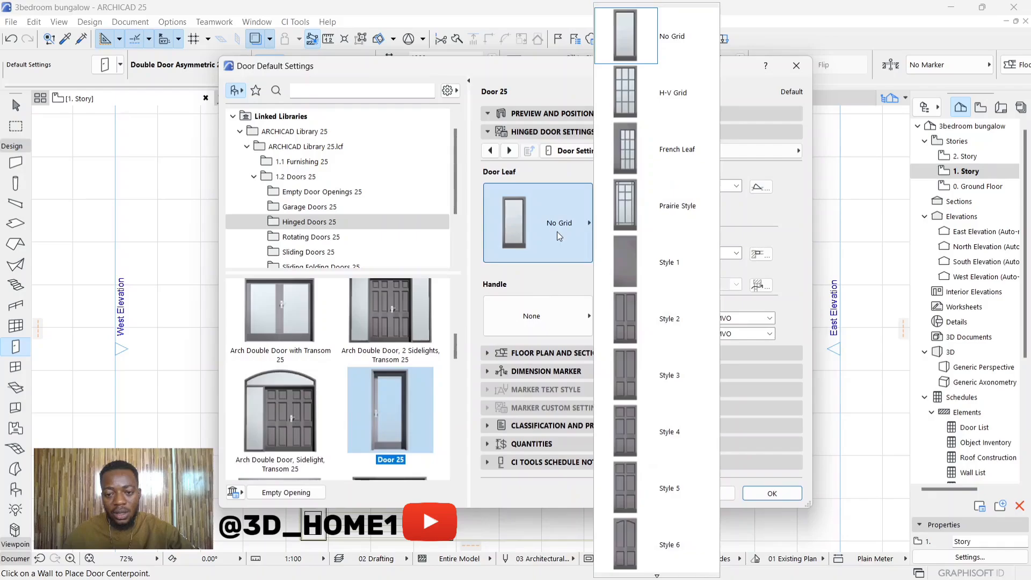
{"action": "left_click", "coordinate": [623, 85]}
{"action": "left_click", "coordinate": [561, 322]}
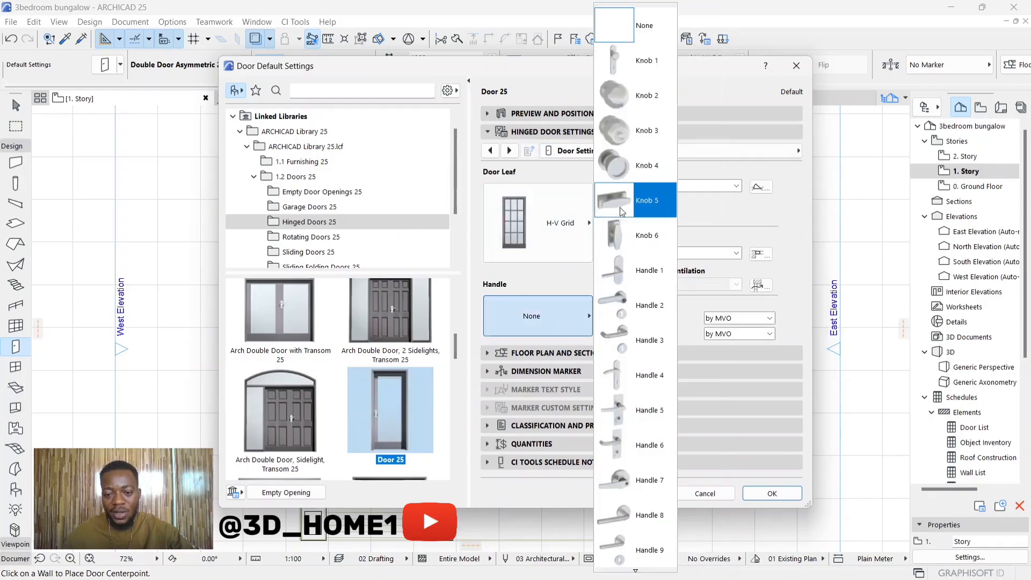
{"action": "left_click", "coordinate": [630, 305]}
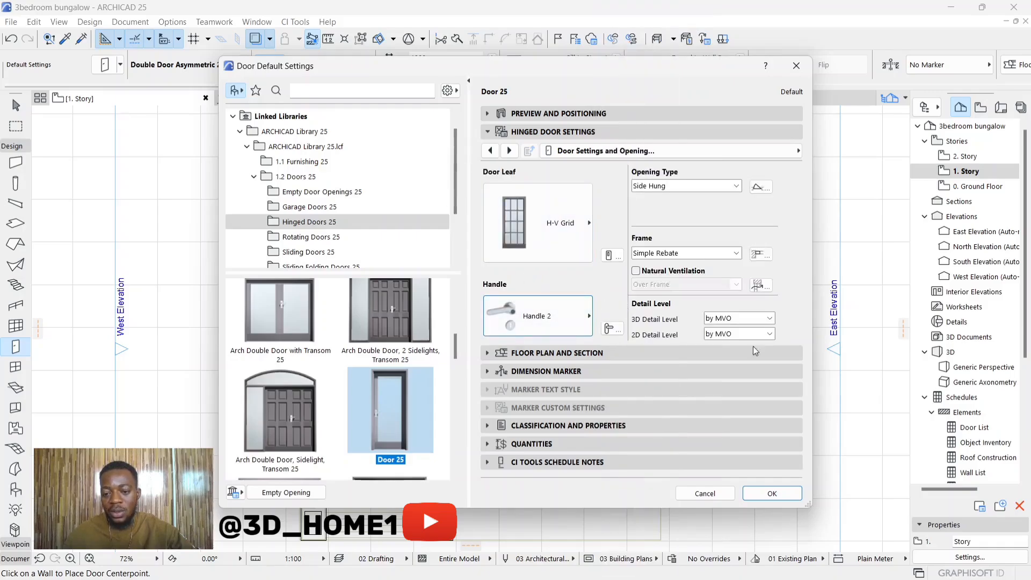
{"action": "left_click", "coordinate": [772, 493]}
Place a door in each wall bounding the small room beside the corridor, one opening into the front bedroom and one into the rear west bedroom
{"action": "scroll", "coordinate": [429, 271], "scroll_direction": "up", "scroll_amount": 3}
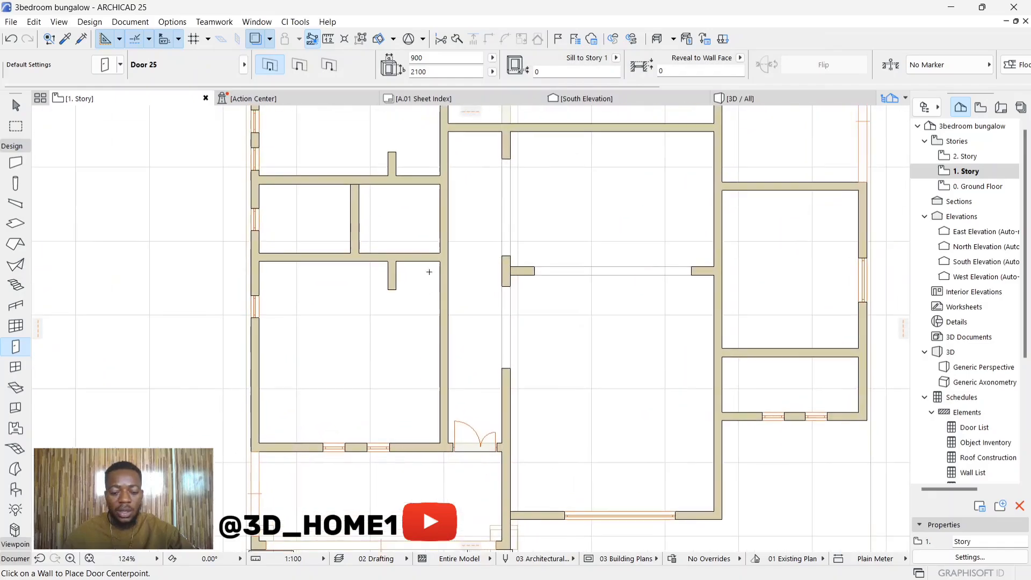
{"action": "scroll", "coordinate": [429, 271], "scroll_direction": "up", "scroll_amount": 4}
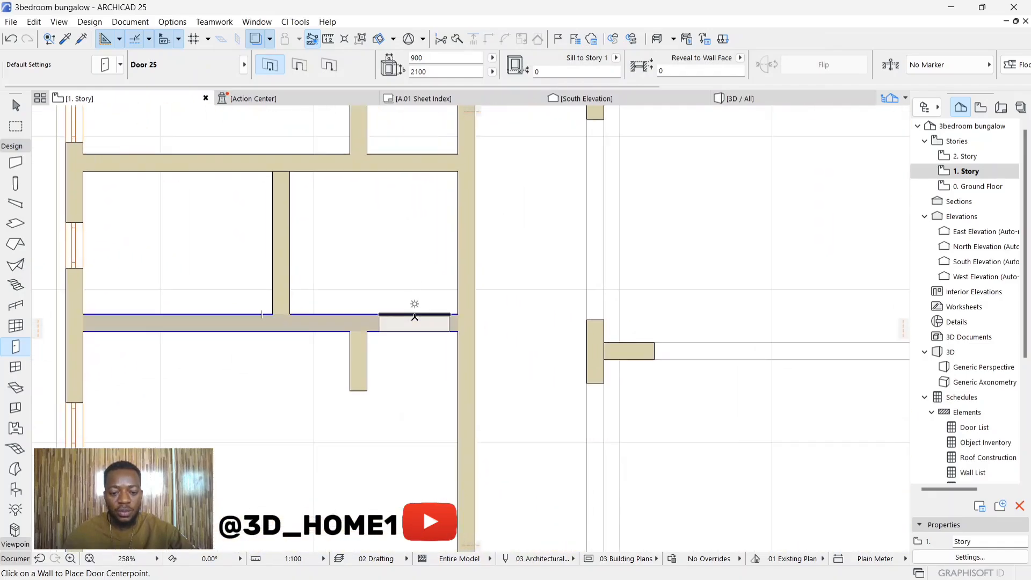
{"action": "left_click", "coordinate": [419, 318]}
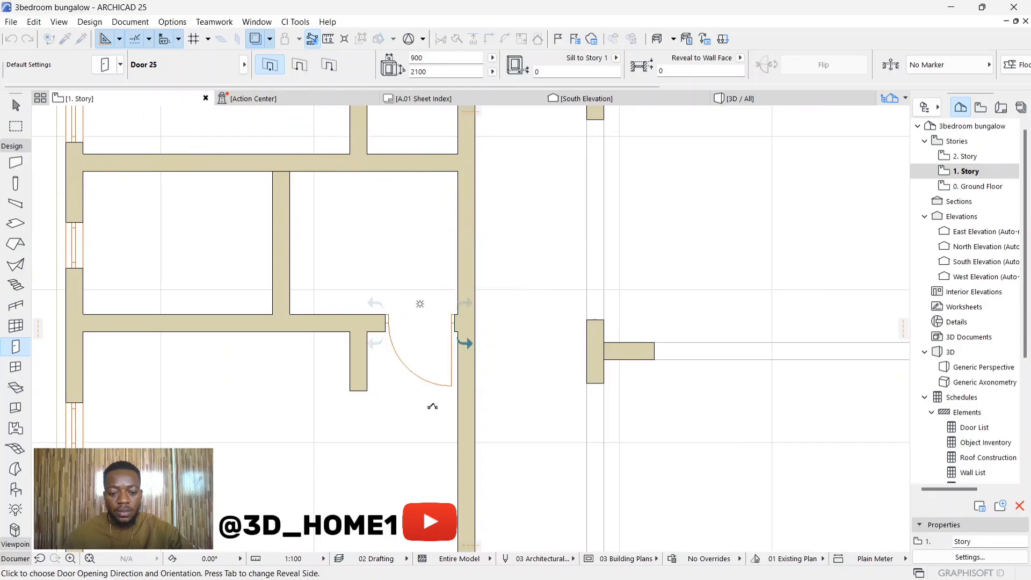
{"action": "left_click", "coordinate": [439, 415]}
{"action": "scroll", "coordinate": [403, 258], "scroll_direction": "up", "scroll_amount": 3}
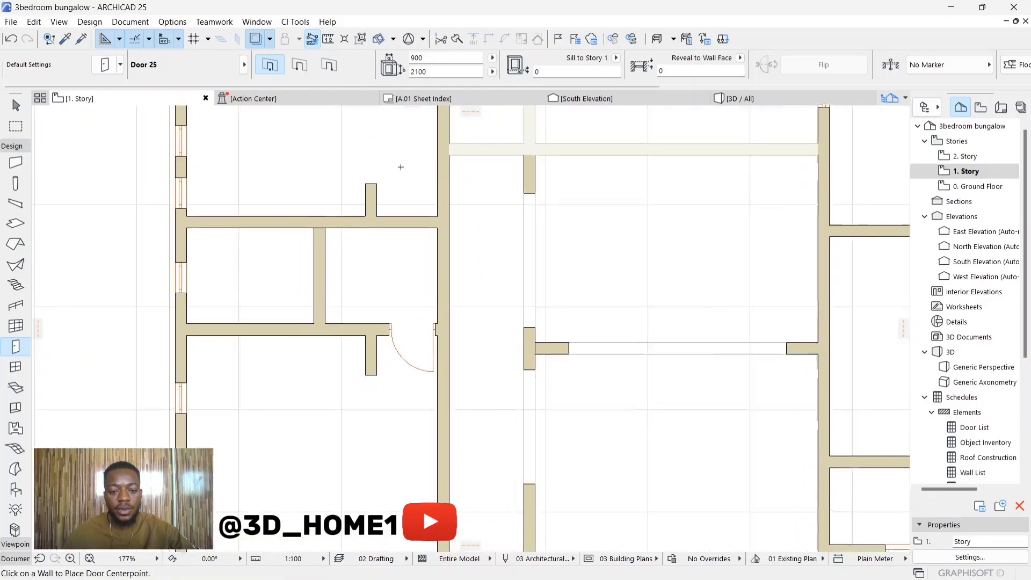
{"action": "left_click", "coordinate": [418, 258]}
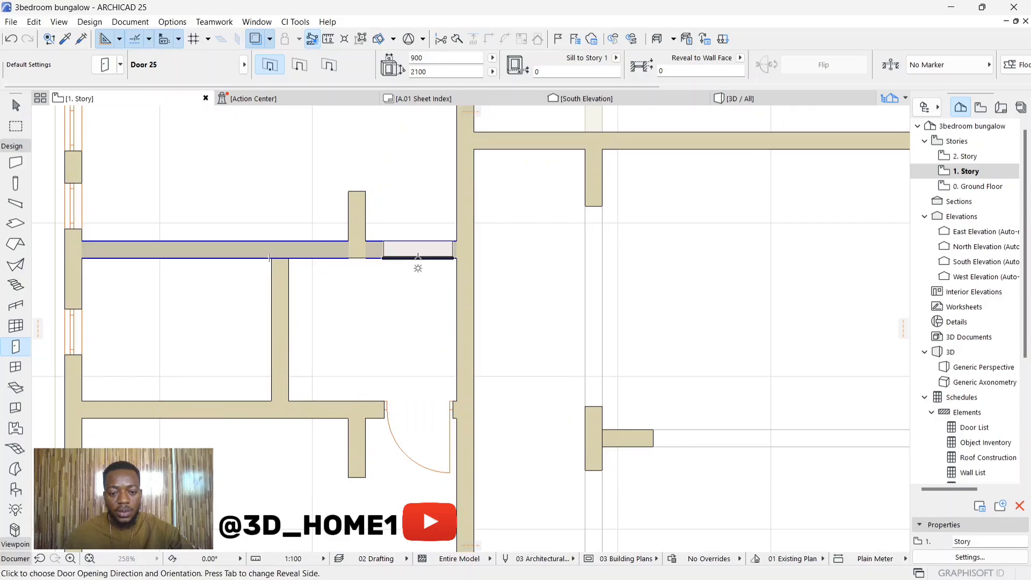
{"action": "left_click", "coordinate": [435, 179]}
Place a door from the central room into the larger east room, opening inward, and one from there to the rear east porch, opening outward
{"action": "scroll", "coordinate": [365, 234], "scroll_direction": "down", "scroll_amount": 5}
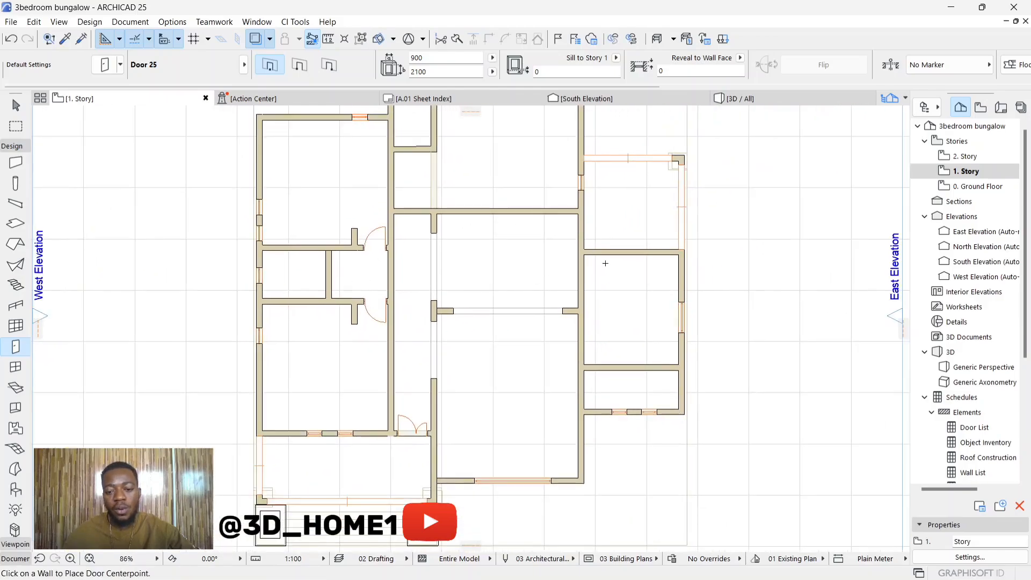
{"action": "scroll", "coordinate": [607, 263], "scroll_direction": "up", "scroll_amount": 2}
{"action": "scroll", "coordinate": [550, 282], "scroll_direction": "down", "scroll_amount": 2}
{"action": "scroll", "coordinate": [550, 297], "scroll_direction": "up", "scroll_amount": 1}
{"action": "scroll", "coordinate": [564, 271], "scroll_direction": "up", "scroll_amount": 2}
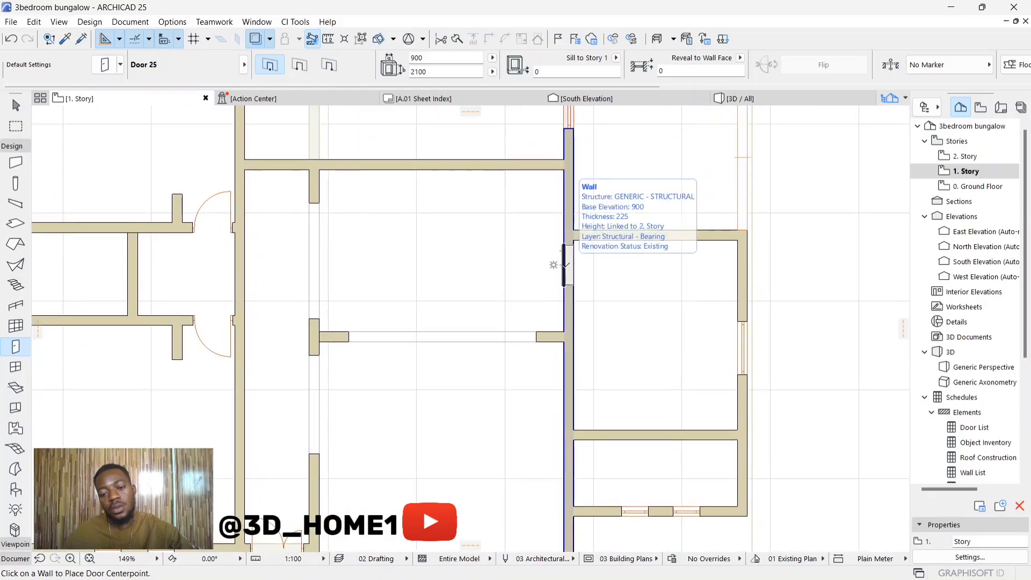
{"action": "left_click", "coordinate": [566, 264]}
{"action": "key", "text": "Escape"}
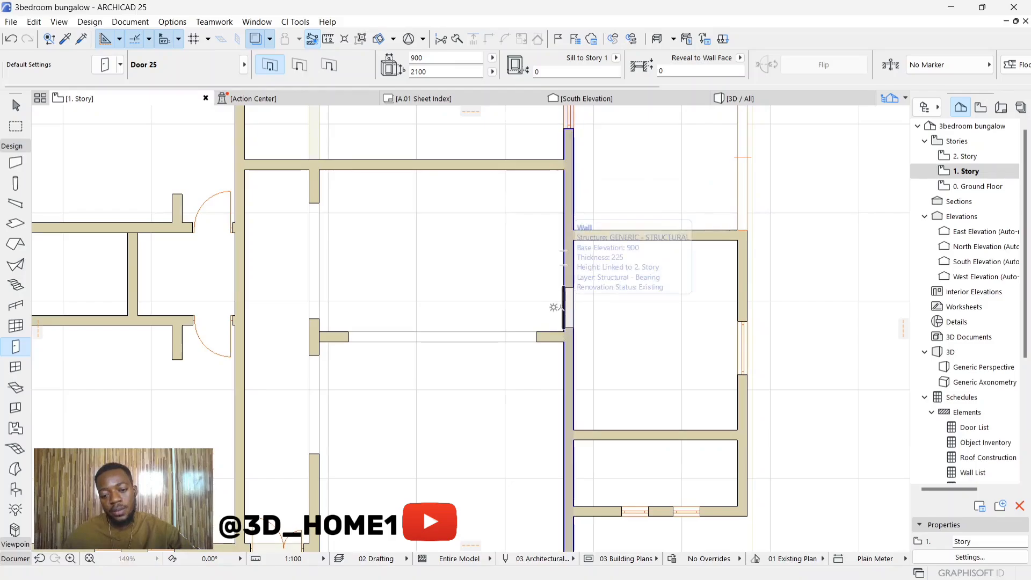
{"action": "left_click", "coordinate": [564, 307]}
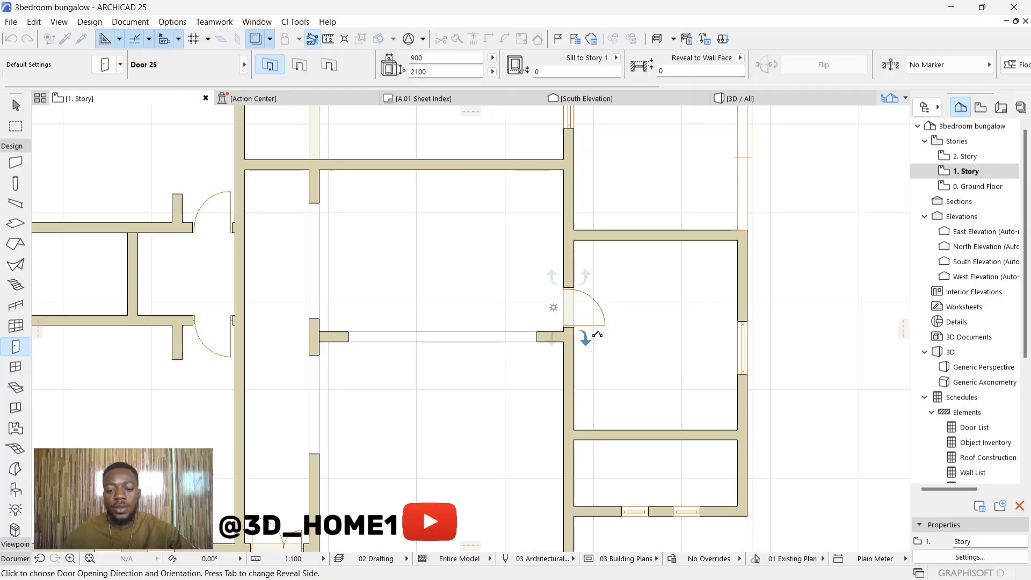
{"action": "left_click", "coordinate": [596, 334]}
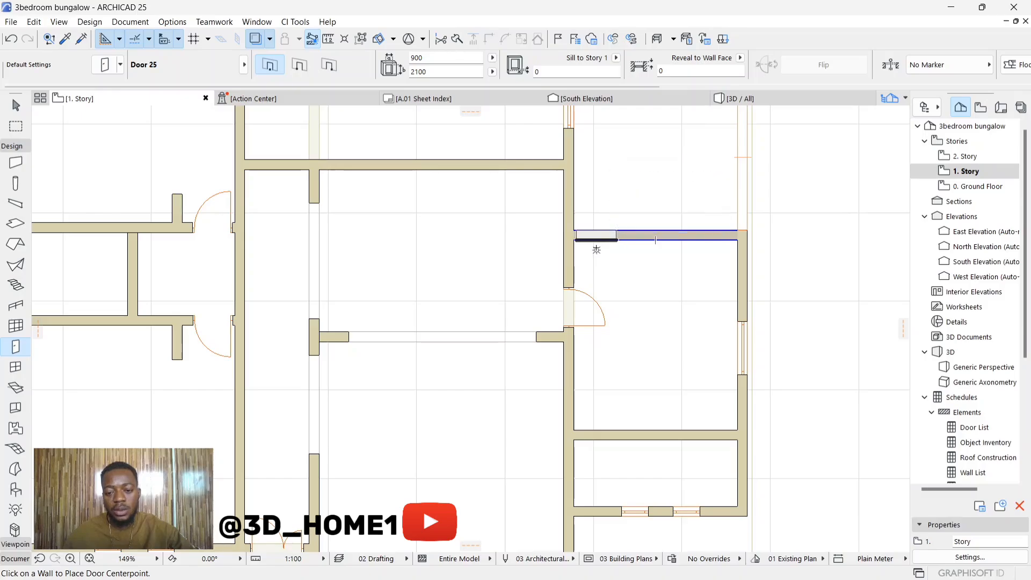
{"action": "left_click", "coordinate": [597, 249]}
{"action": "left_click", "coordinate": [588, 175]}
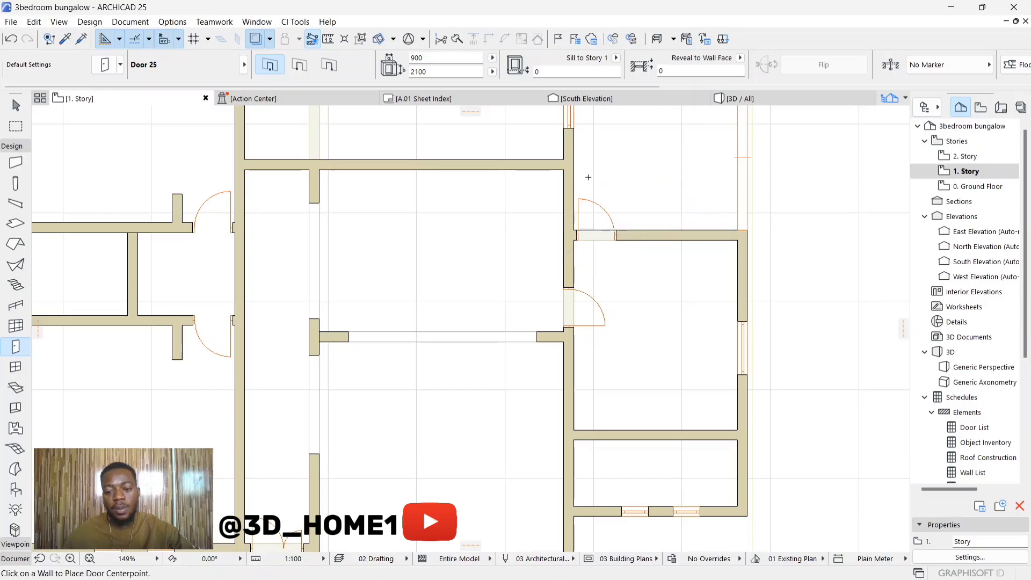
Place a door at the west end of the wall between the two east rooms, opening into the smaller room
{"action": "scroll", "coordinate": [472, 255], "scroll_direction": "down", "scroll_amount": 2}
{"action": "scroll", "coordinate": [472, 255], "scroll_direction": "down", "scroll_amount": 3}
{"action": "scroll", "coordinate": [494, 367], "scroll_direction": "up", "scroll_amount": 6}
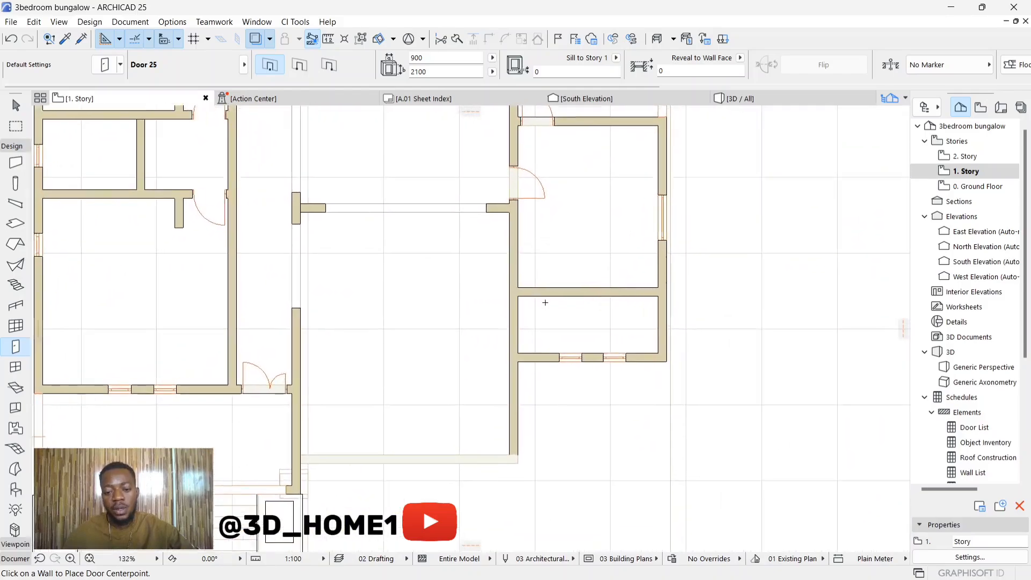
{"action": "scroll", "coordinate": [525, 285], "scroll_direction": "down", "scroll_amount": 3}
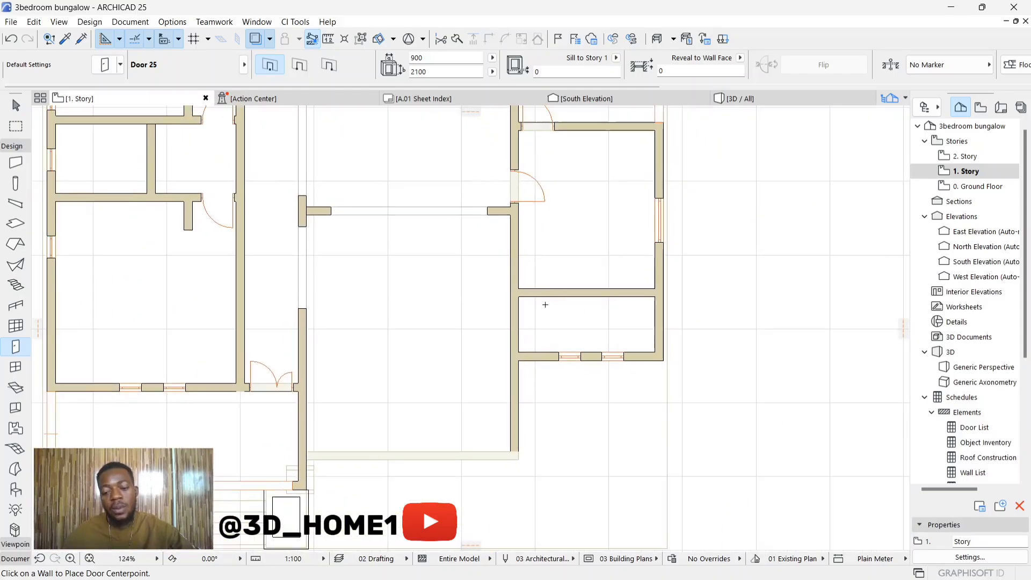
{"action": "scroll", "coordinate": [527, 287], "scroll_direction": "up", "scroll_amount": 2}
{"action": "scroll", "coordinate": [525, 286], "scroll_direction": "up", "scroll_amount": 3}
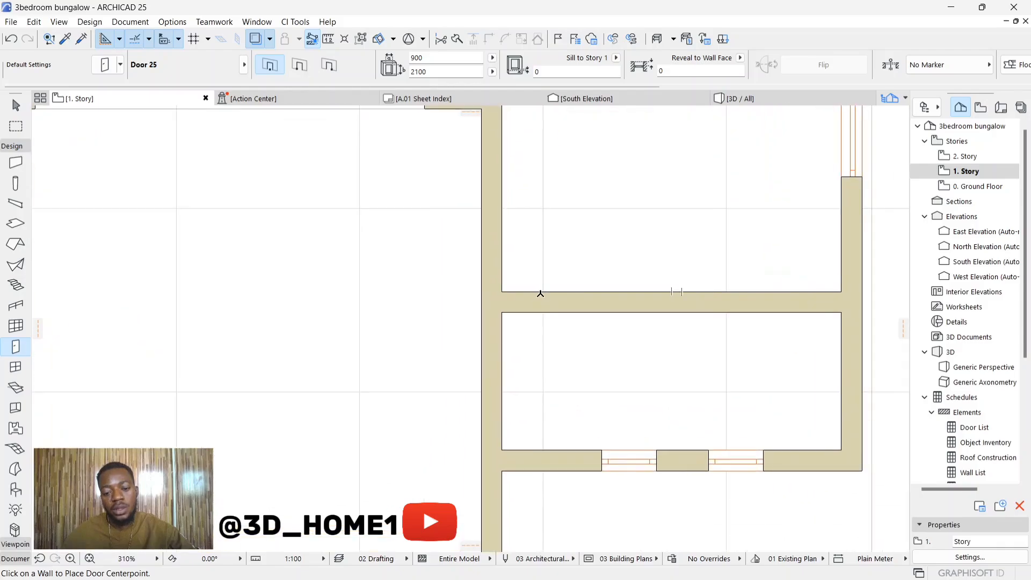
{"action": "left_click", "coordinate": [545, 291]}
{"action": "left_click", "coordinate": [537, 333]}
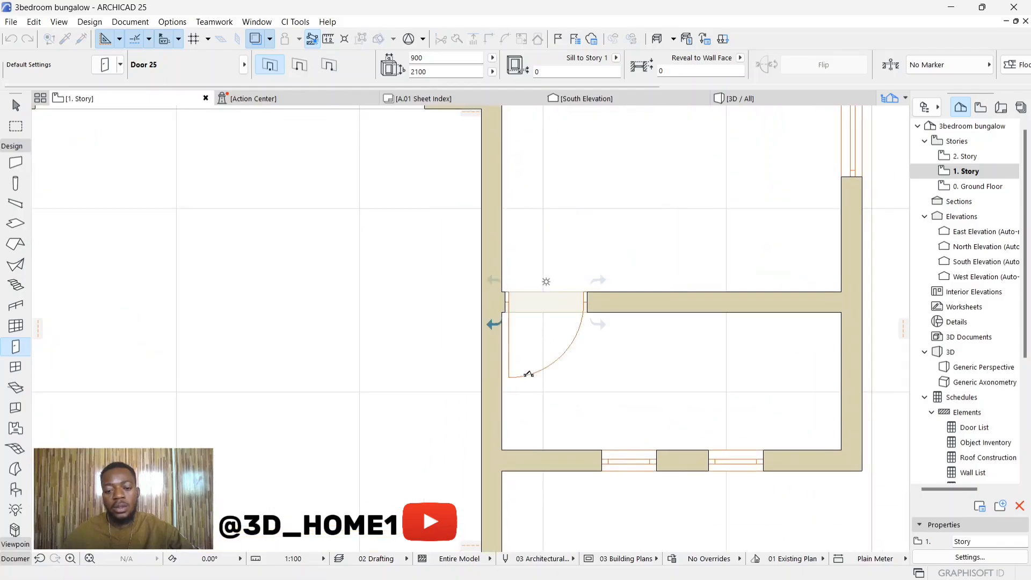
{"action": "scroll", "coordinate": [532, 355], "scroll_direction": "down", "scroll_amount": 6}
{"action": "scroll", "coordinate": [596, 223], "scroll_direction": "down", "scroll_amount": 3}
{"action": "scroll", "coordinate": [536, 216], "scroll_direction": "up", "scroll_amount": 3}
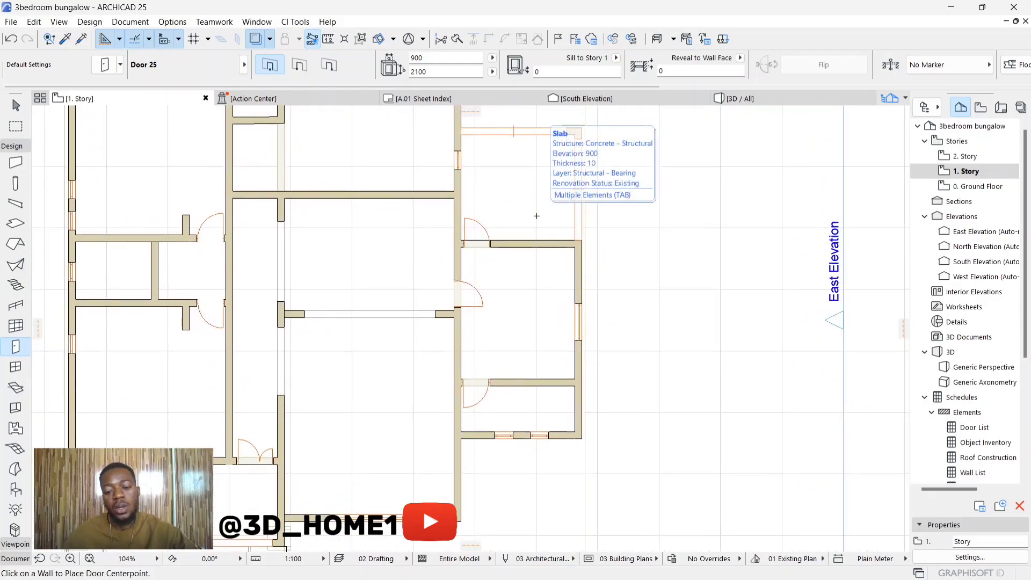
{"action": "scroll", "coordinate": [518, 293], "scroll_direction": "down", "scroll_amount": 3}
{"action": "scroll", "coordinate": [517, 299], "scroll_direction": "up", "scroll_amount": 3}
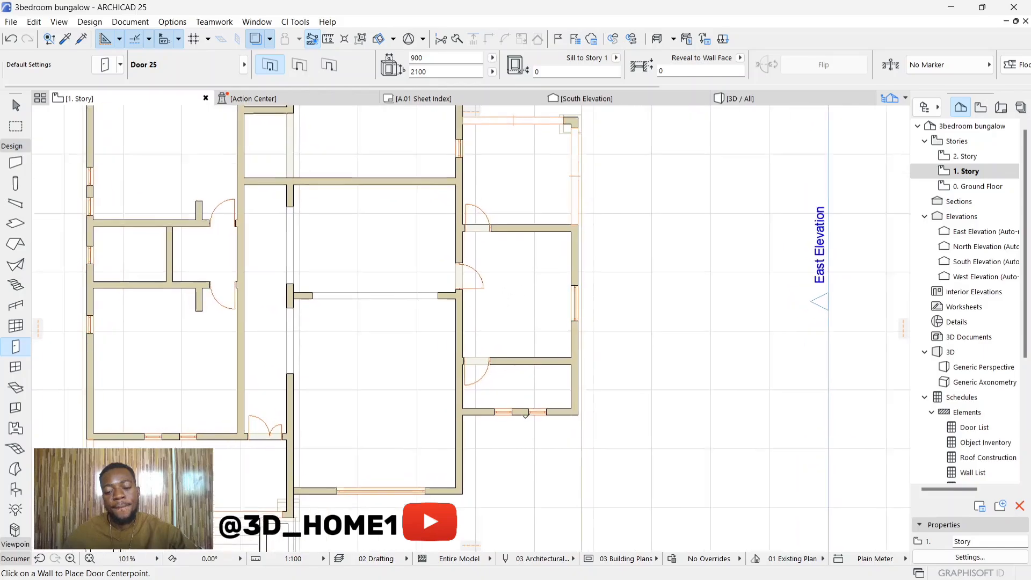
{"action": "scroll", "coordinate": [526, 414], "scroll_direction": "up", "scroll_amount": 2}
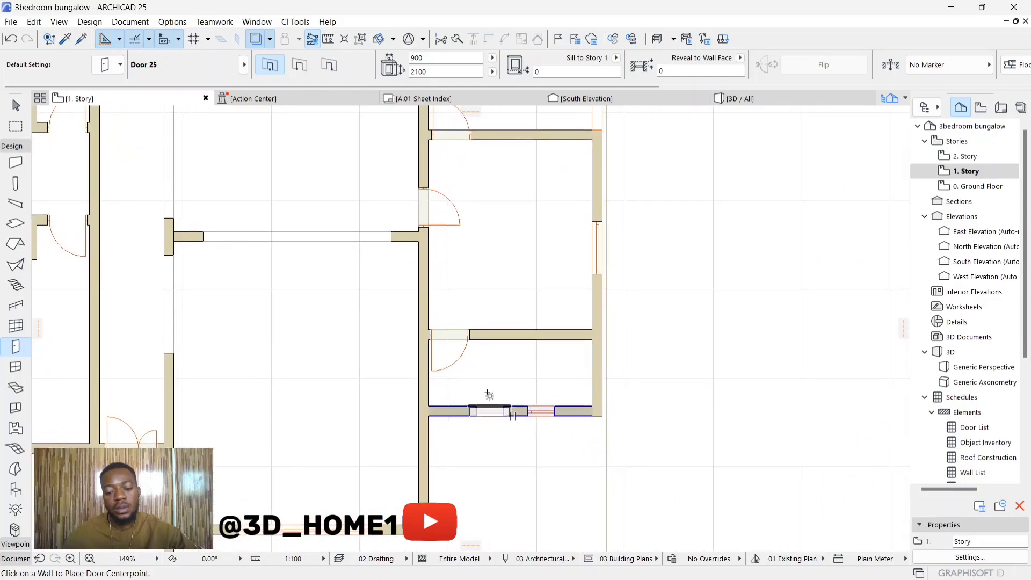
{"action": "left_click", "coordinate": [488, 395]}
{"action": "scroll", "coordinate": [476, 385], "scroll_direction": "down", "scroll_amount": 1}
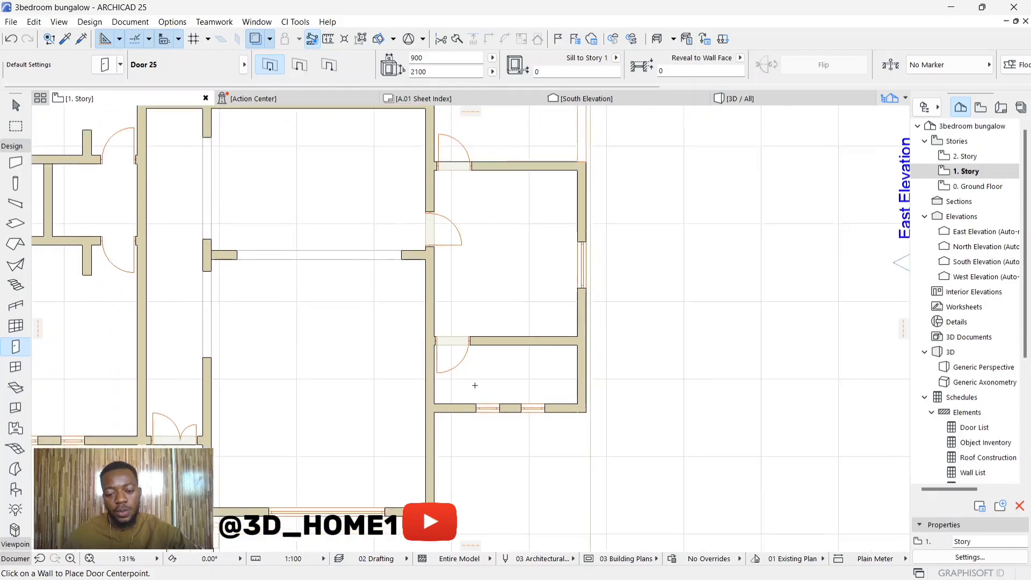
{"action": "scroll", "coordinate": [578, 383], "scroll_direction": "up", "scroll_amount": 2}
{"action": "scroll", "coordinate": [531, 364], "scroll_direction": "down", "scroll_amount": 5}
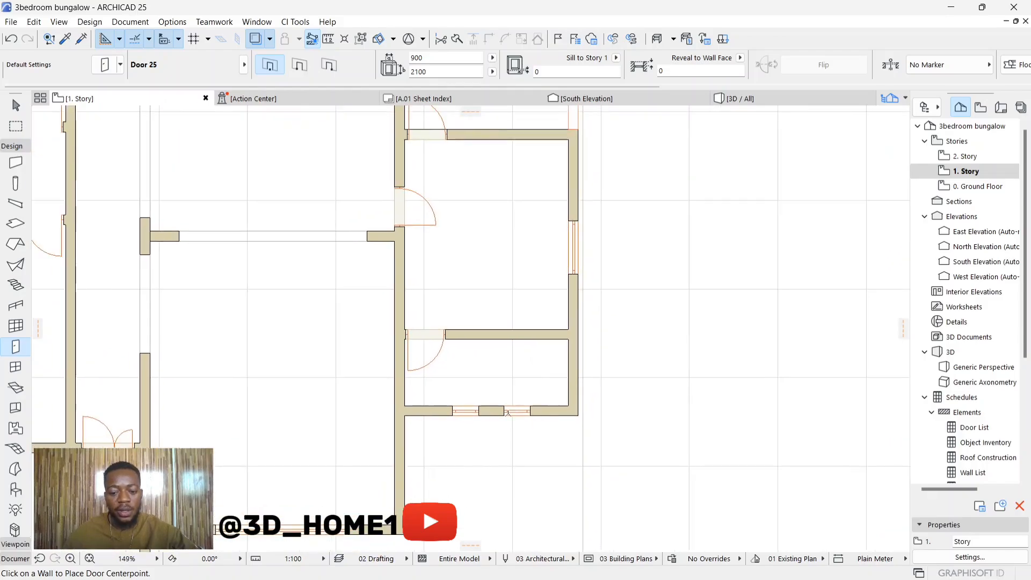
{"action": "scroll", "coordinate": [526, 314], "scroll_direction": "down", "scroll_amount": 2}
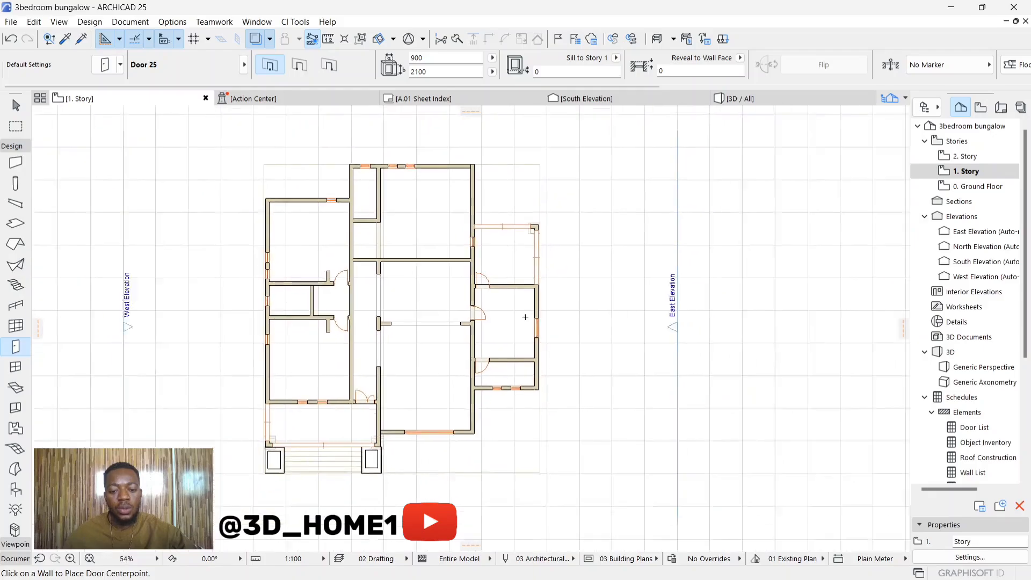
Place a 900 mm wide door across the north end of the corridor, opening north into the lobby of the rear bedroom
{"action": "scroll", "coordinate": [321, 306], "scroll_direction": "up", "scroll_amount": 2}
{"action": "scroll", "coordinate": [333, 309], "scroll_direction": "up", "scroll_amount": 2}
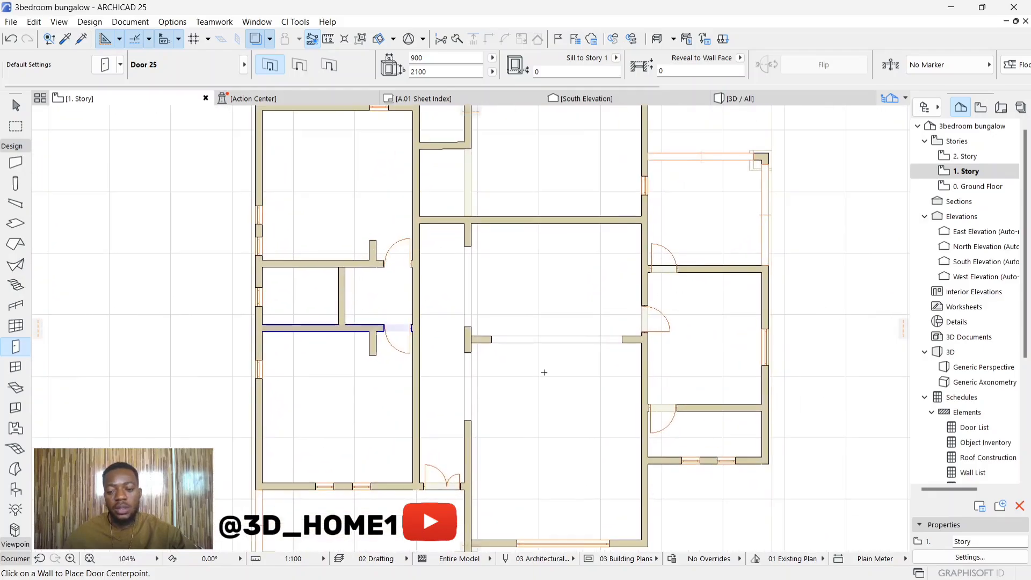
{"action": "scroll", "coordinate": [448, 246], "scroll_direction": "down", "scroll_amount": 2}
{"action": "scroll", "coordinate": [425, 316], "scroll_direction": "up", "scroll_amount": 3}
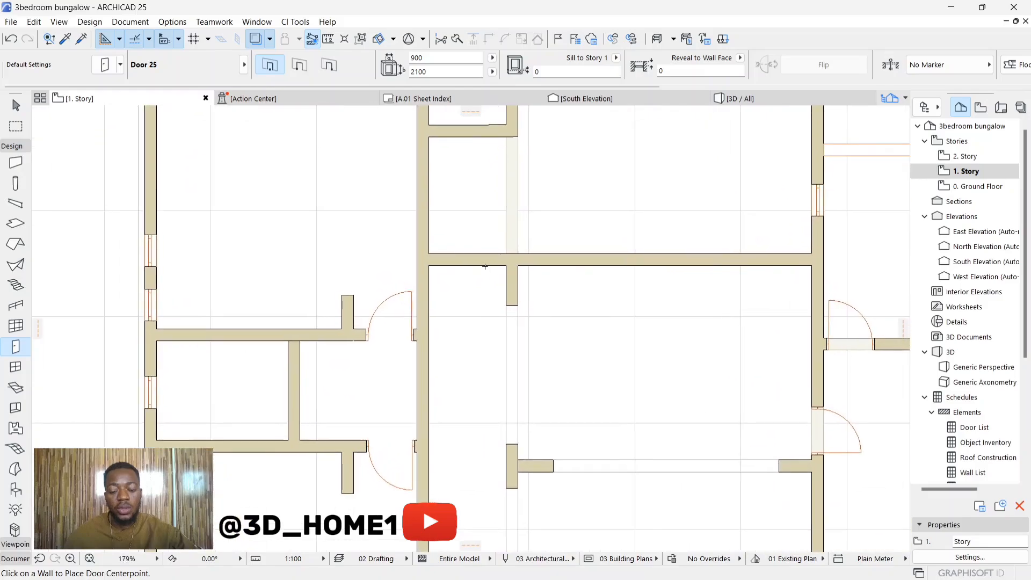
{"action": "scroll", "coordinate": [476, 288], "scroll_direction": "up", "scroll_amount": 2}
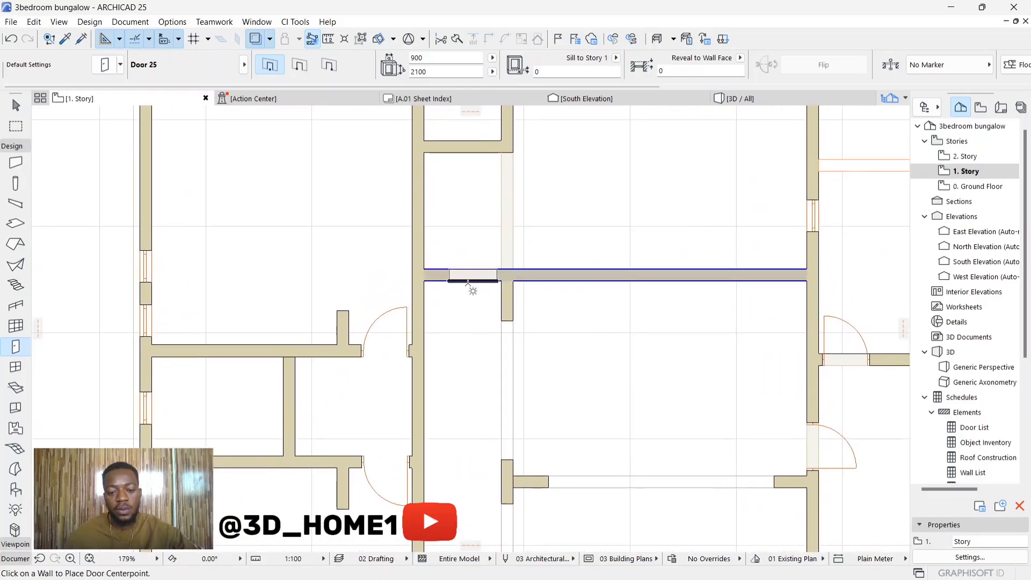
{"action": "left_click", "coordinate": [455, 290]}
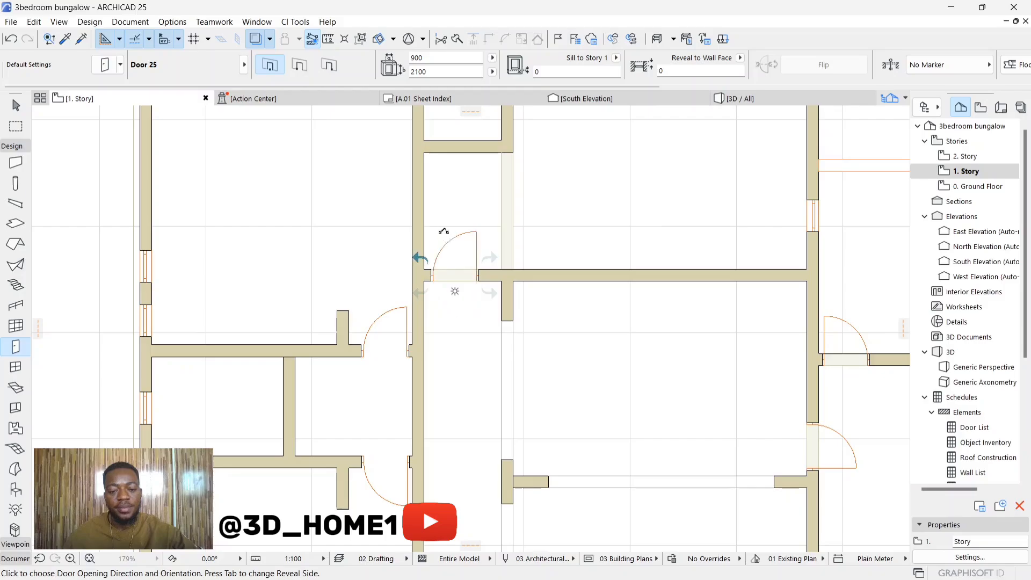
{"action": "left_click", "coordinate": [460, 304]}
Set the door width to 750 and place a door at the west end of the small rear room's south wall, opening into that room
{"action": "scroll", "coordinate": [461, 306], "scroll_direction": "down", "scroll_amount": 5}
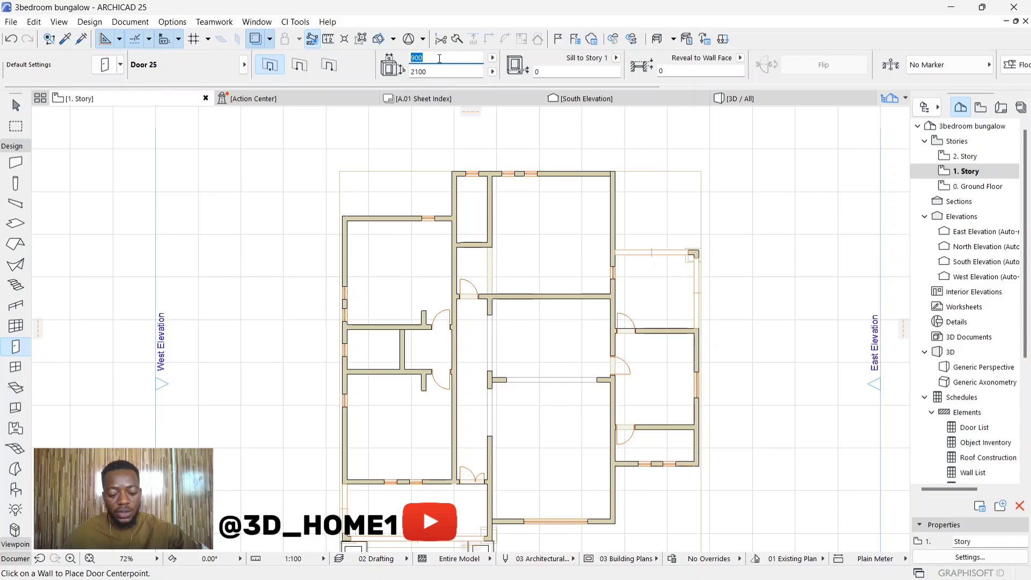
{"action": "scroll", "coordinate": [472, 231], "scroll_direction": "up", "scroll_amount": 3}
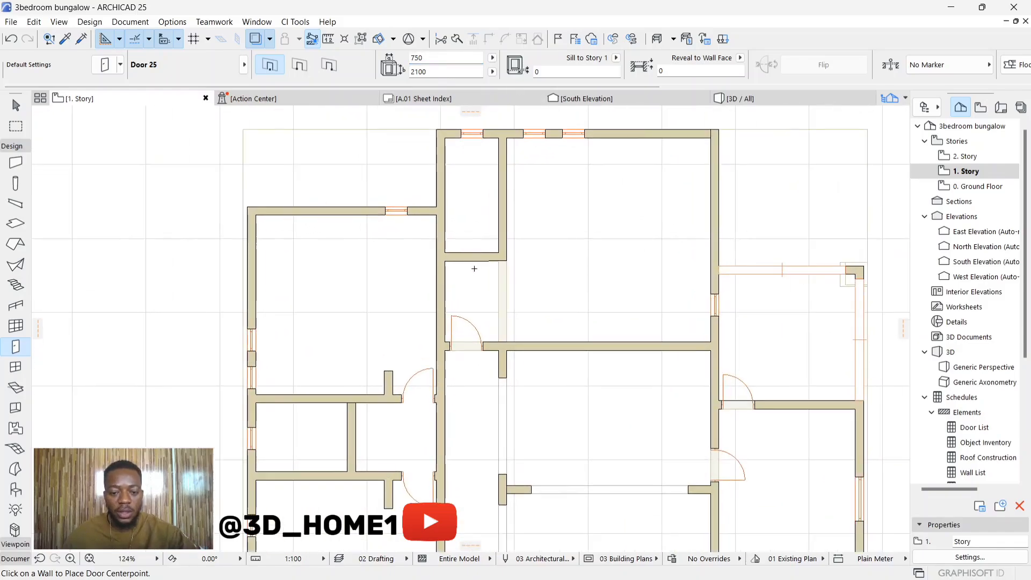
{"action": "scroll", "coordinate": [471, 263], "scroll_direction": "up", "scroll_amount": 3}
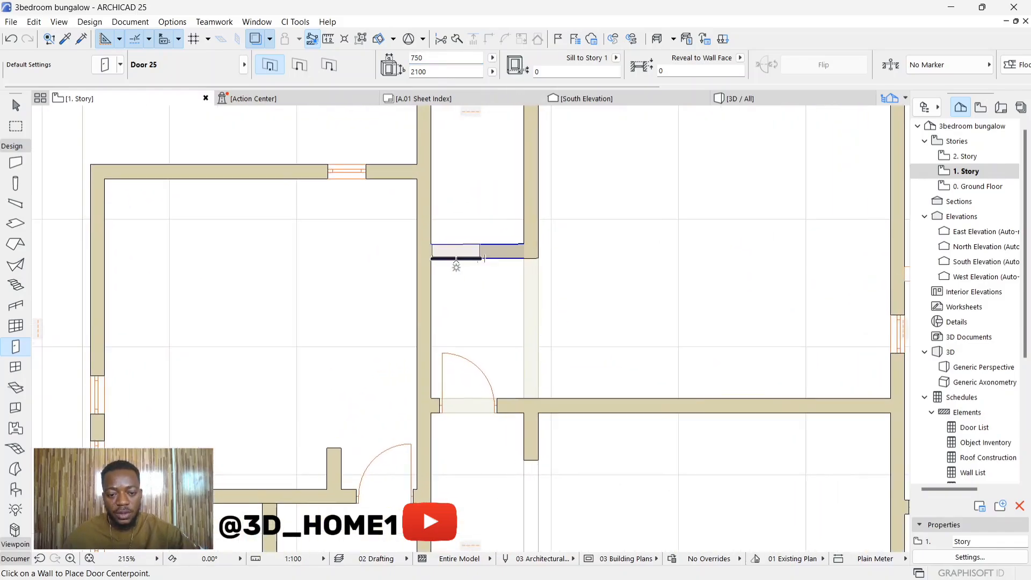
{"action": "left_click", "coordinate": [457, 259]}
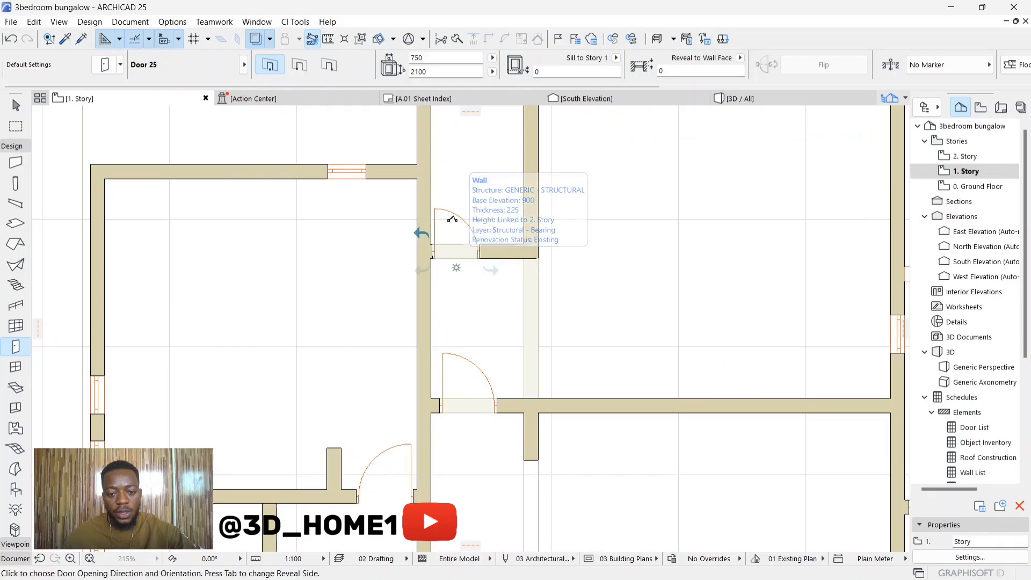
{"action": "left_click", "coordinate": [445, 211]}
{"action": "scroll", "coordinate": [445, 211], "scroll_direction": "down", "scroll_amount": 1}
{"action": "scroll", "coordinate": [461, 216], "scroll_direction": "down", "scroll_amount": 4}
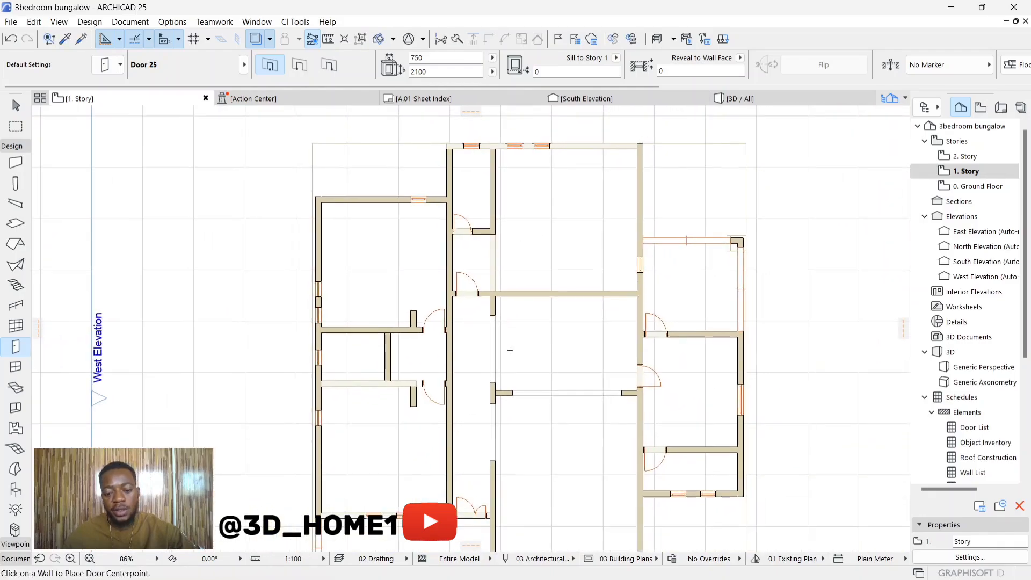
Place a 750 mm wide door near the south end of the partition between the two west bedrooms, opening west into the small room
{"action": "scroll", "coordinate": [570, 293], "scroll_direction": "down", "scroll_amount": 2}
{"action": "scroll", "coordinate": [630, 435], "scroll_direction": "up", "scroll_amount": 2}
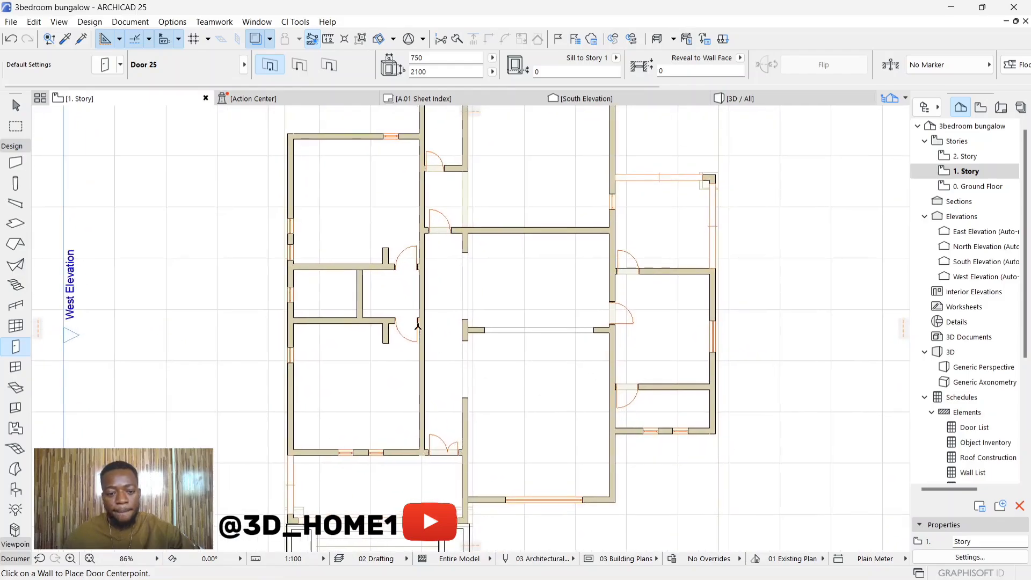
{"action": "scroll", "coordinate": [369, 304], "scroll_direction": "up", "scroll_amount": 3}
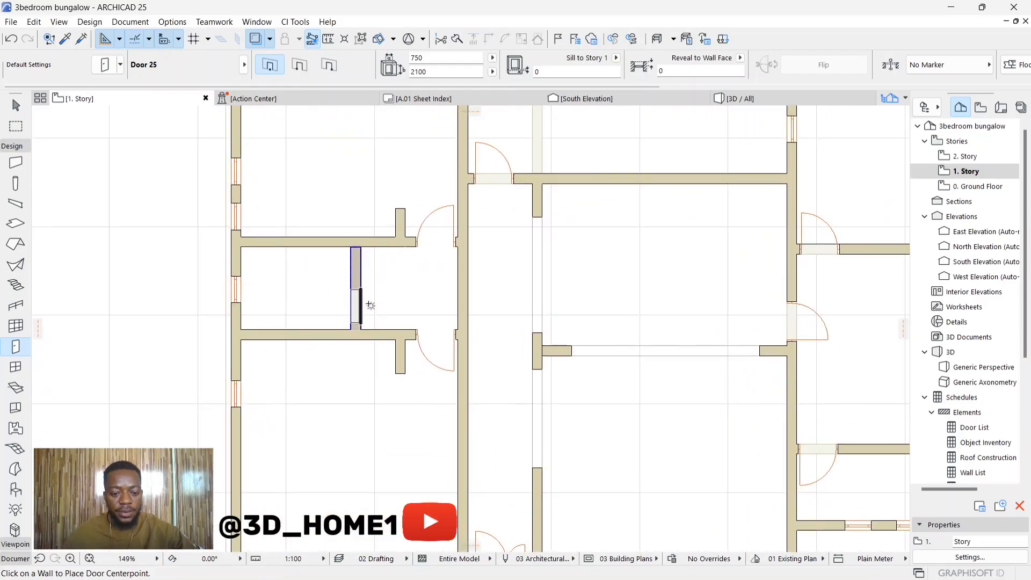
{"action": "left_click", "coordinate": [365, 307]}
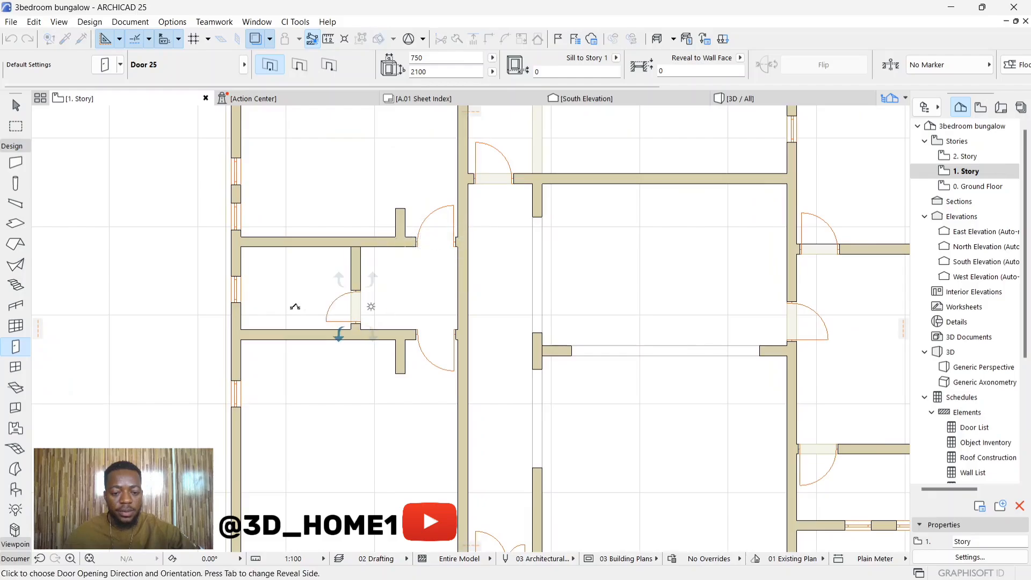
{"action": "left_click", "coordinate": [295, 306]}
{"action": "scroll", "coordinate": [348, 318], "scroll_direction": "down", "scroll_amount": 2}
{"action": "key", "text": "Escape"}
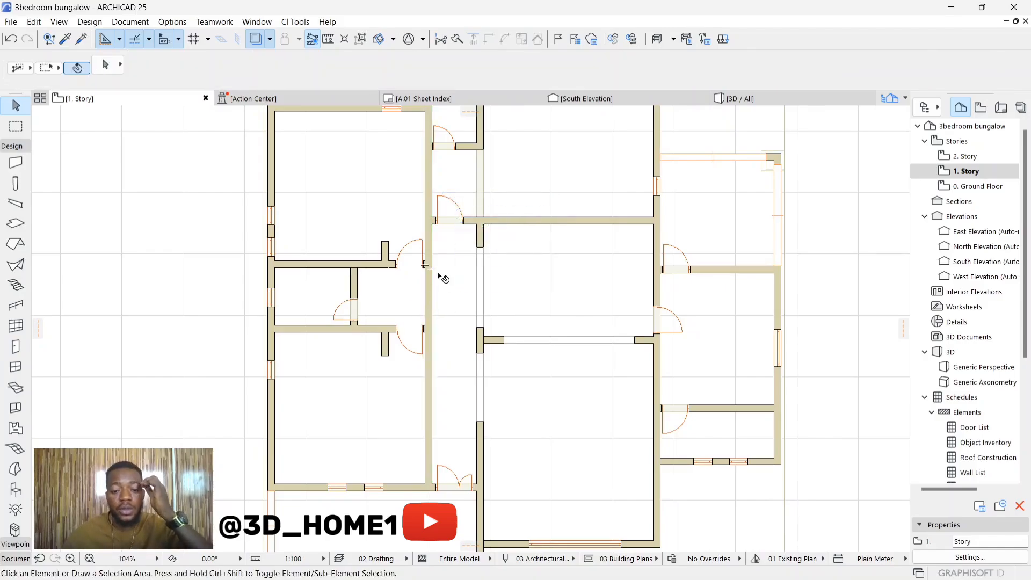
Draw a solid 2D drafting line along the corridor-side edge of the wall opening between the corridor and the lobby of the west bedrooms
{"action": "scroll", "coordinate": [428, 304], "scroll_direction": "up", "scroll_amount": 2}
{"action": "scroll", "coordinate": [429, 306], "scroll_direction": "up", "scroll_amount": 1}
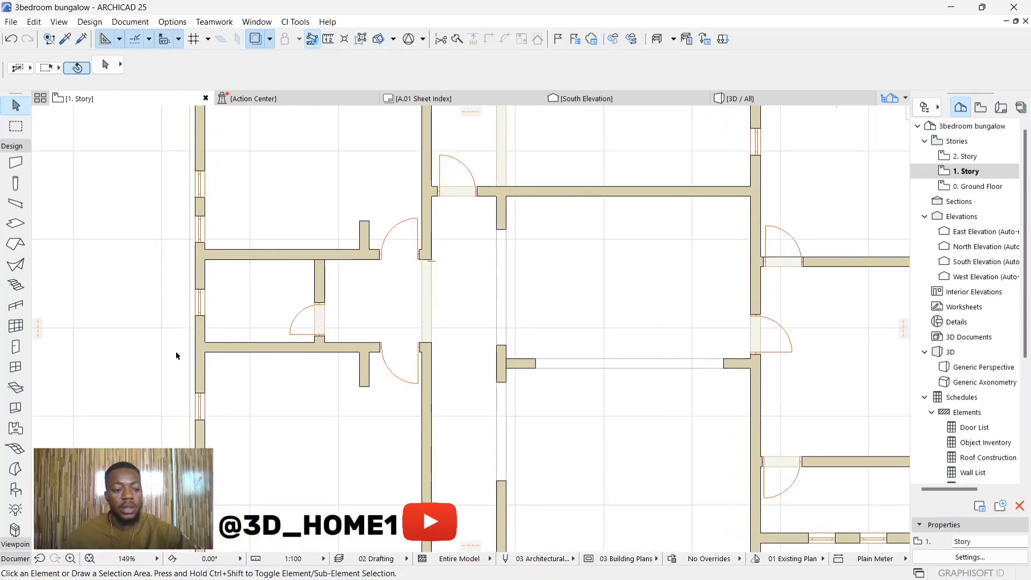
{"action": "left_click", "coordinate": [16, 558]}
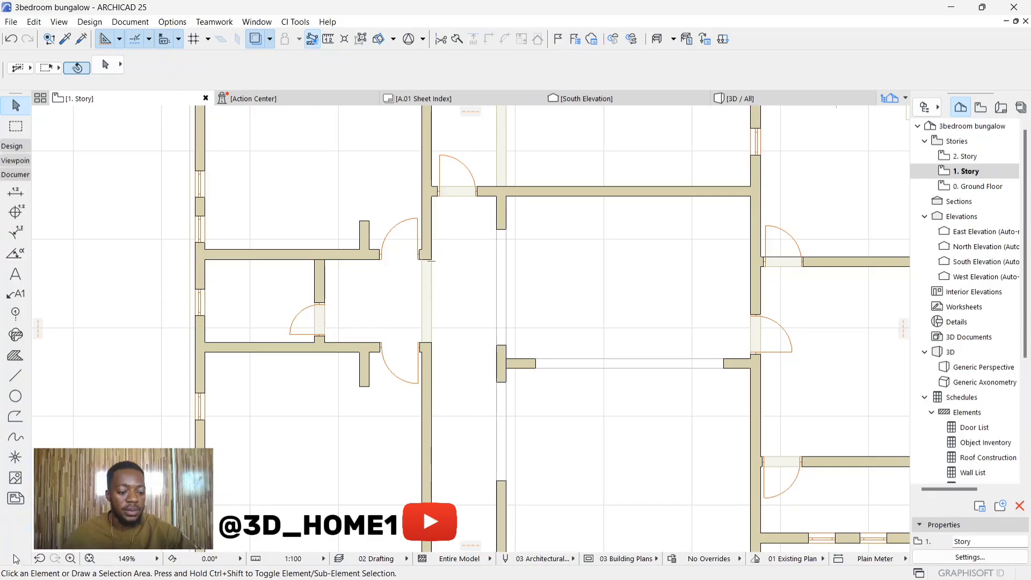
{"action": "left_click", "coordinate": [15, 376]}
{"action": "scroll", "coordinate": [443, 260], "scroll_direction": "up", "scroll_amount": 2}
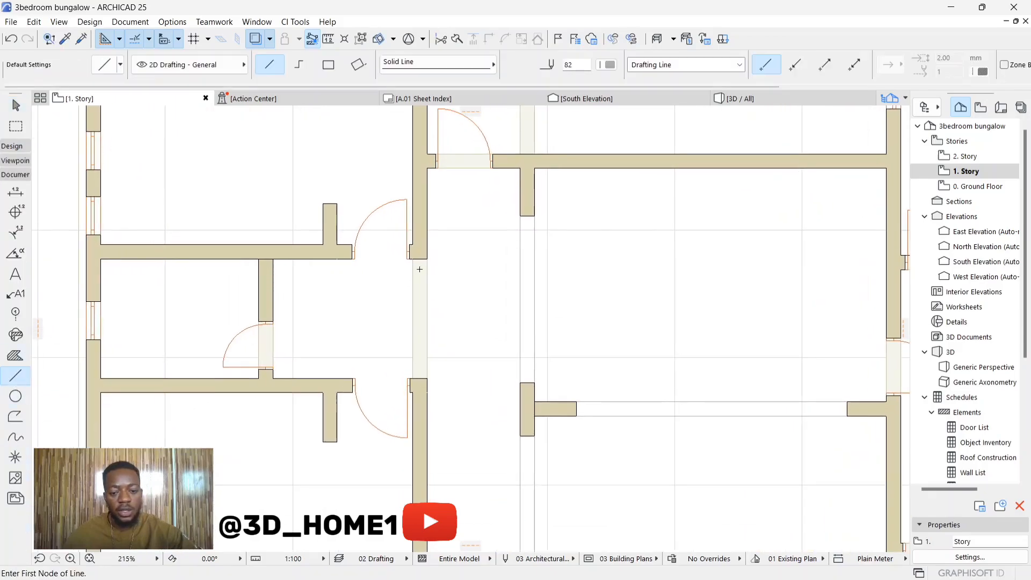
{"action": "left_click", "coordinate": [427, 260]}
{"action": "left_click", "coordinate": [429, 375]}
{"action": "scroll", "coordinate": [416, 258], "scroll_direction": "up", "scroll_amount": 3}
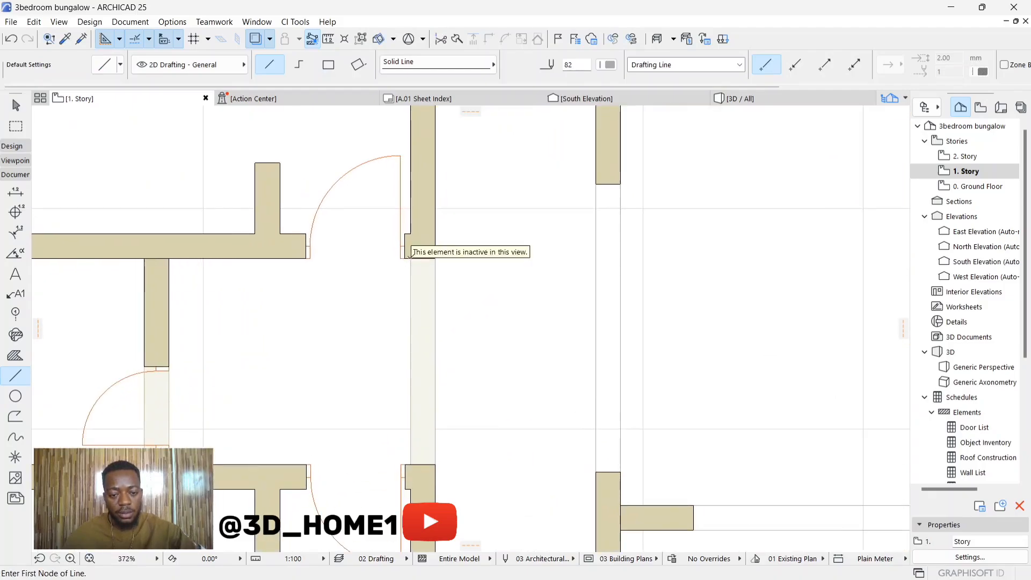
Draw a solid 2D line along the west face of the hallway opening, between the two facing bedroom doors
{"action": "left_click", "coordinate": [410, 260]}
{"action": "scroll", "coordinate": [415, 259], "scroll_direction": "down", "scroll_amount": 2}
{"action": "scroll", "coordinate": [414, 394], "scroll_direction": "up", "scroll_amount": 2}
{"action": "left_click", "coordinate": [410, 405]}
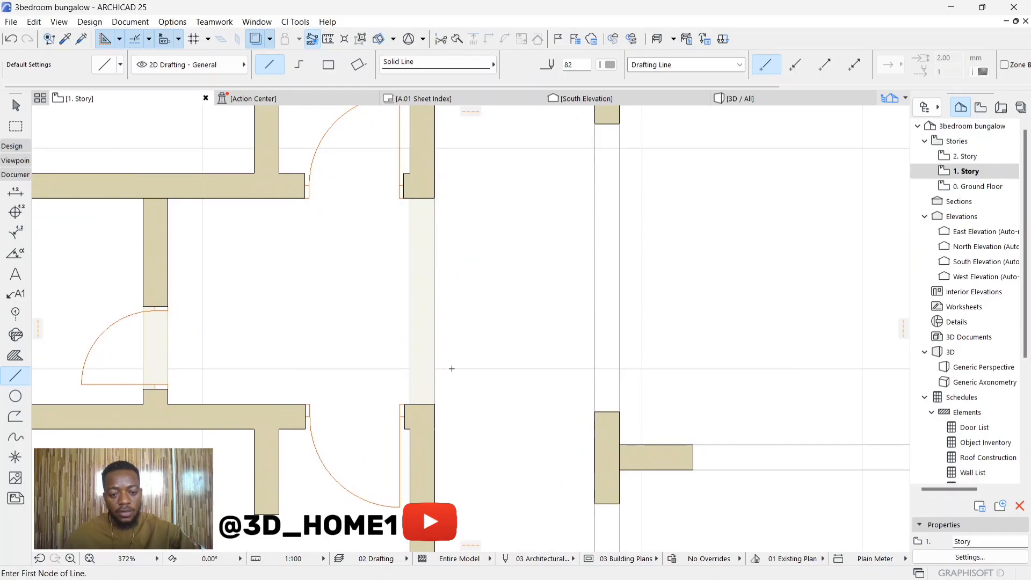
{"action": "key", "text": "Escape"}
Examine the bungalow's floor plan, its south elevation and the interior rooms and floors in the 3D view
{"action": "scroll", "coordinate": [424, 327], "scroll_direction": "down", "scroll_amount": 2}
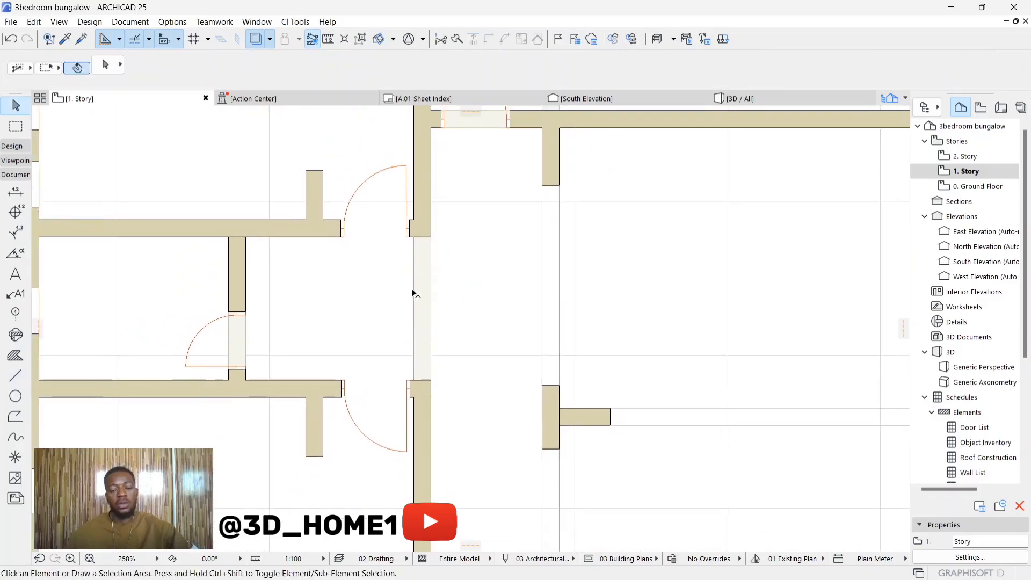
{"action": "scroll", "coordinate": [406, 297], "scroll_direction": "down", "scroll_amount": 2}
{"action": "scroll", "coordinate": [473, 293], "scroll_direction": "up", "scroll_amount": 2}
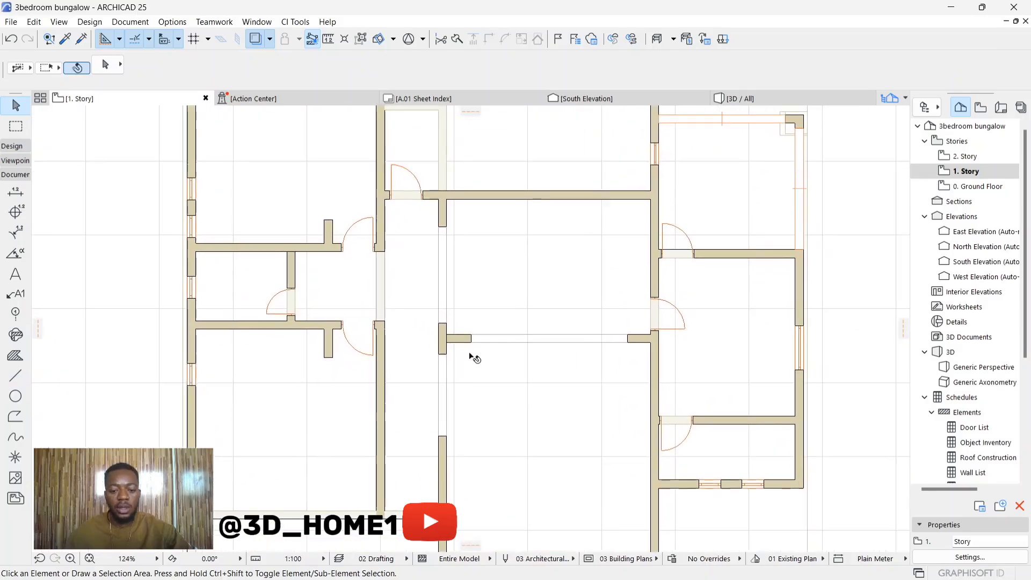
{"action": "scroll", "coordinate": [466, 302], "scroll_direction": "down", "scroll_amount": 5}
{"action": "scroll", "coordinate": [466, 312], "scroll_direction": "down", "scroll_amount": 2}
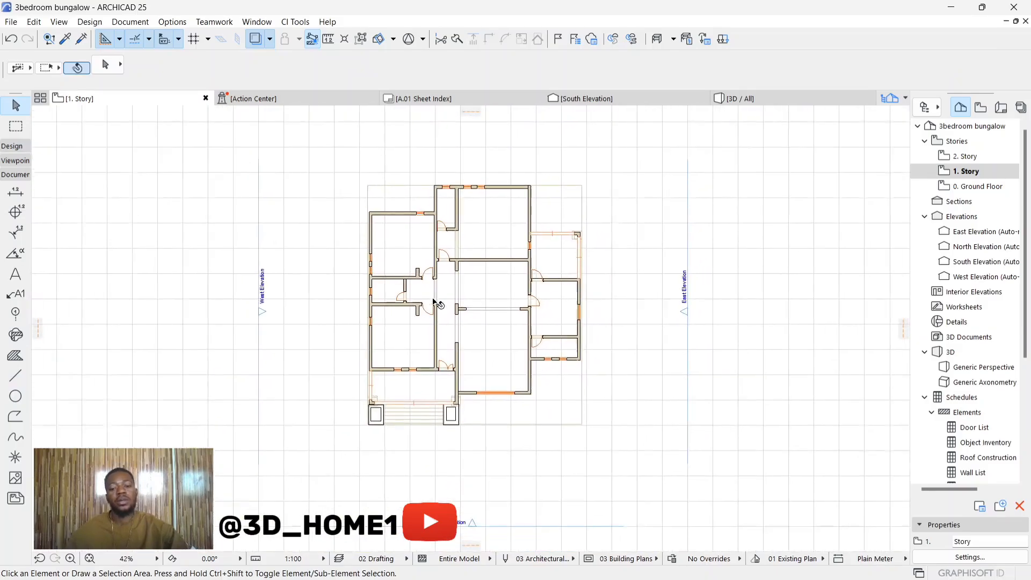
{"action": "scroll", "coordinate": [474, 306], "scroll_direction": "up", "scroll_amount": 2}
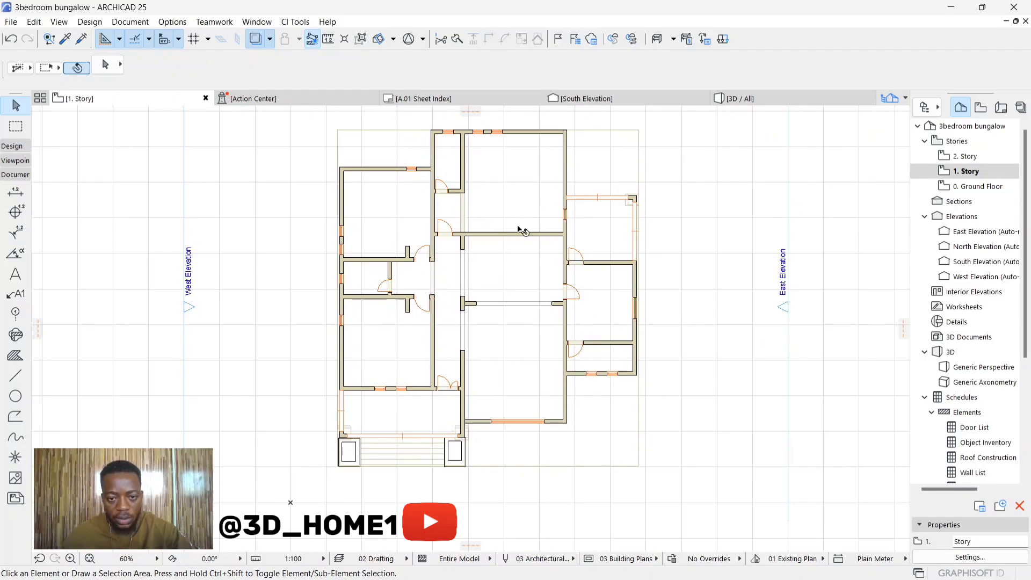
{"action": "left_click", "coordinate": [553, 100]}
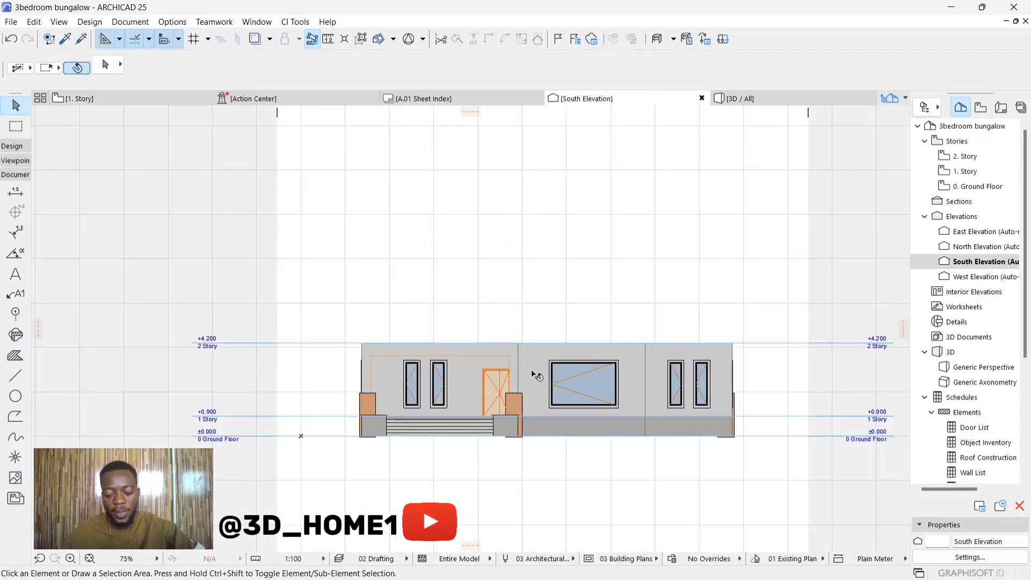
{"action": "left_click", "coordinate": [736, 98]}
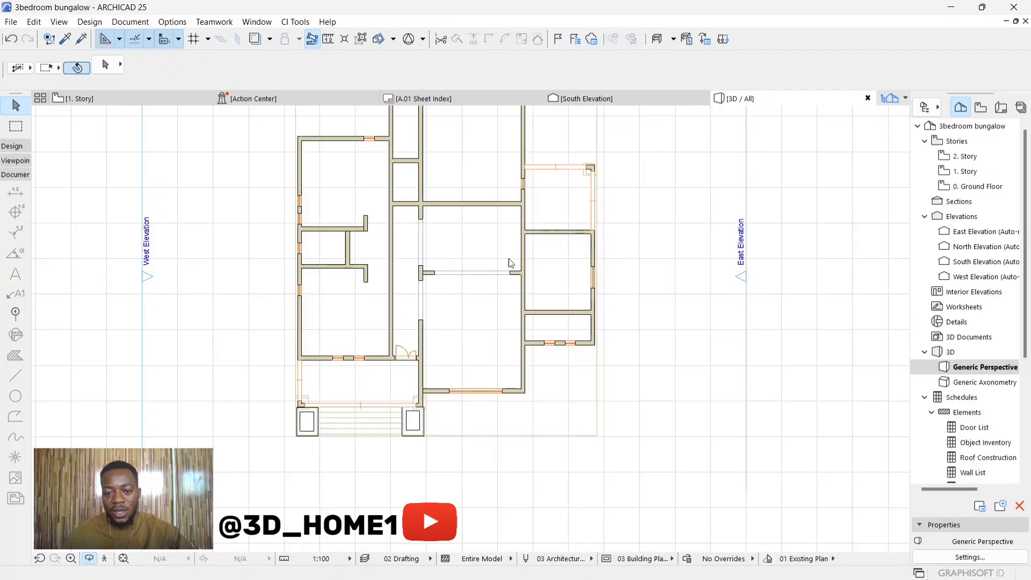
{"action": "left_click_drag", "start_coordinate": [445, 278], "coordinate": [678, 365]}
{"action": "left_click_drag", "start_coordinate": [241, 347], "coordinate": [321, 292]}
{"action": "scroll", "coordinate": [454, 379], "scroll_direction": "up", "scroll_amount": 3}
{"action": "scroll", "coordinate": [424, 381], "scroll_direction": "down", "scroll_amount": 3}
{"action": "scroll", "coordinate": [311, 386], "scroll_direction": "down", "scroll_amount": 3}
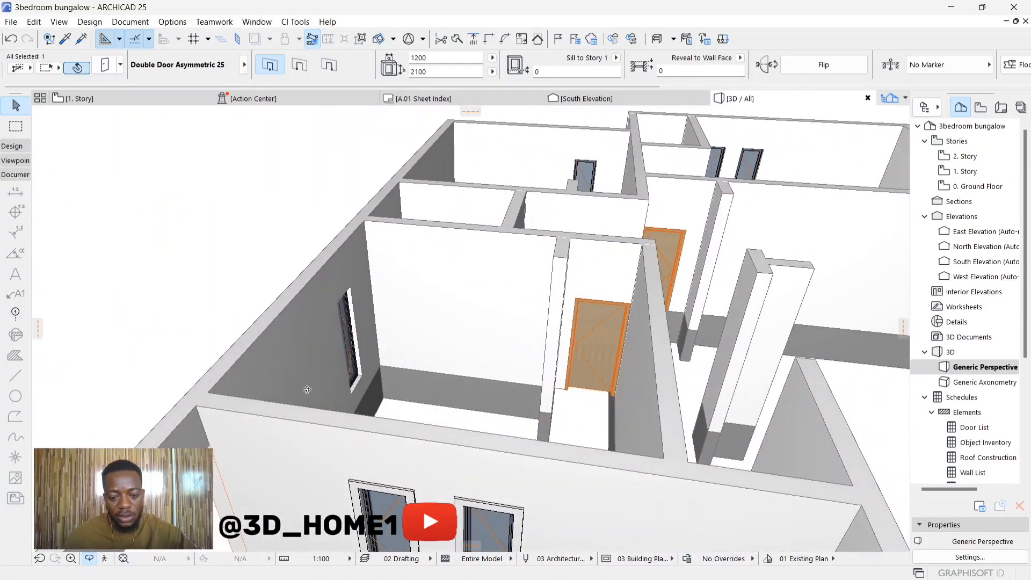
{"action": "scroll", "coordinate": [223, 352], "scroll_direction": "down", "scroll_amount": 3}
{"action": "left_click_drag", "start_coordinate": [221, 350], "coordinate": [399, 397]}
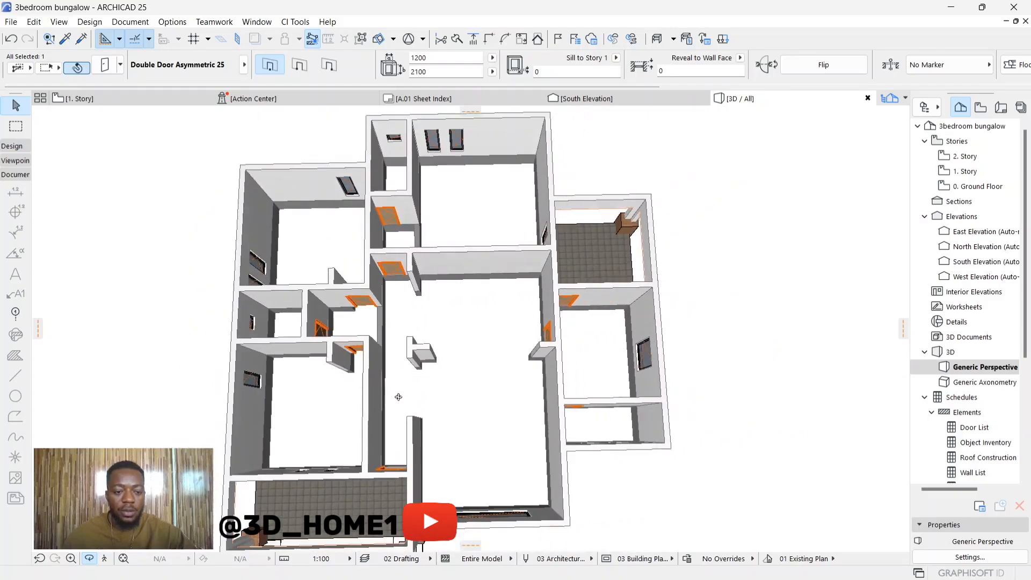
Return to the 1. Story plan and pick up the slab settings of the front porch floor
{"action": "left_click", "coordinate": [169, 100]}
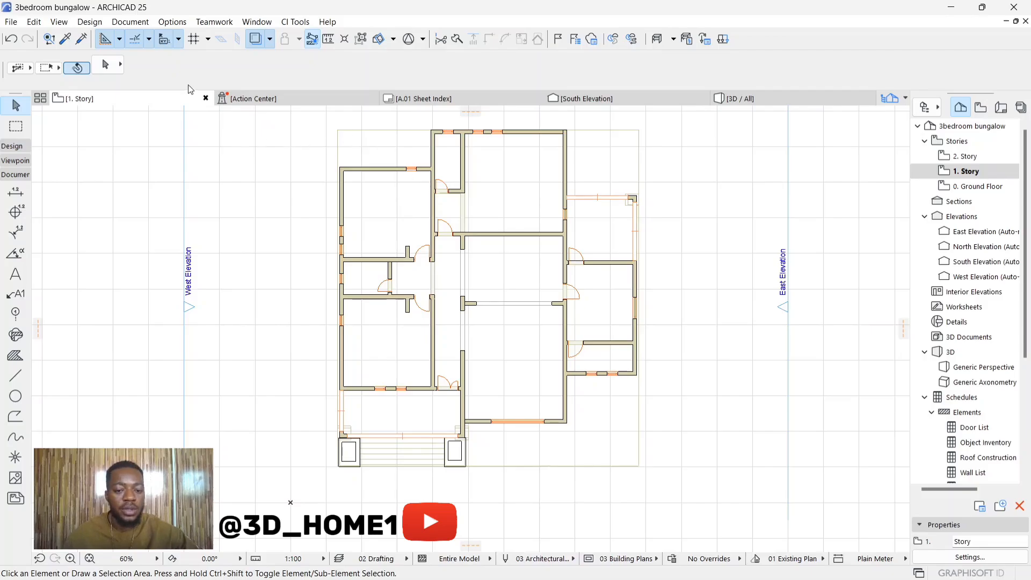
{"action": "left_click", "coordinate": [68, 40]}
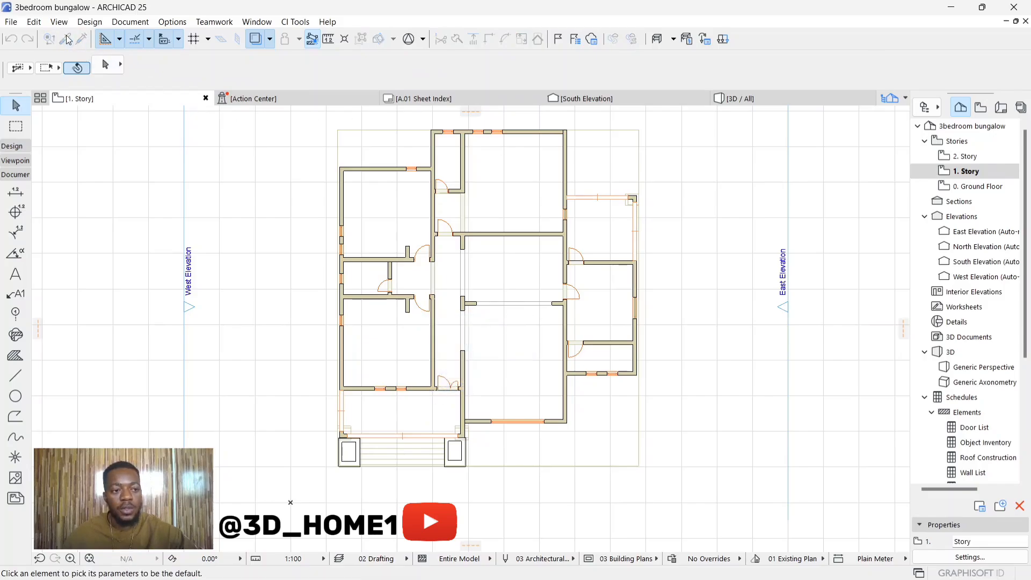
{"action": "left_click", "coordinate": [426, 407]}
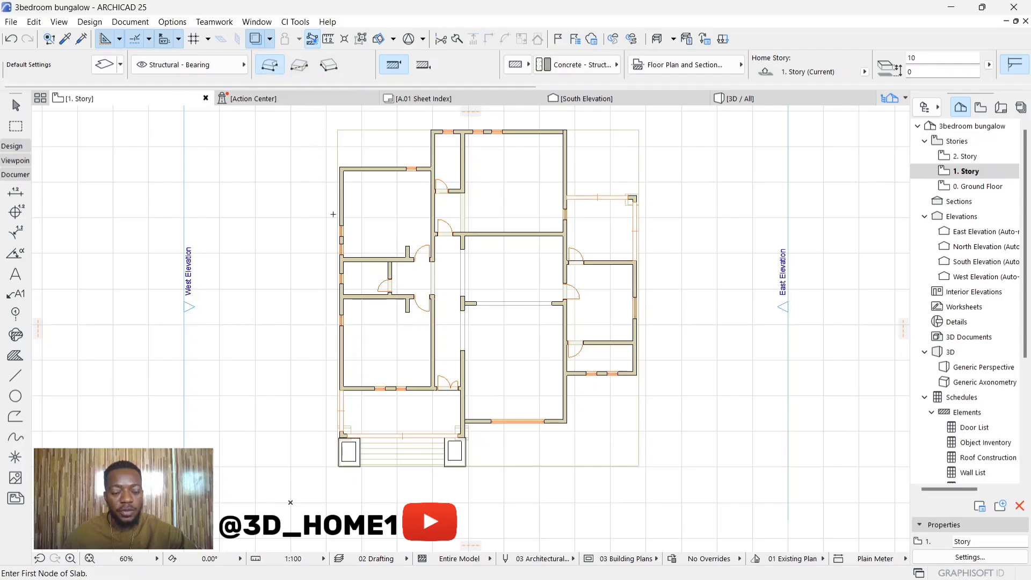
Start a 10 mm floor slab at the north-west bedroom's inner corner, tracing the west and entrance walls to the living room's south-west corner
{"action": "scroll", "coordinate": [336, 209], "scroll_direction": "up", "scroll_amount": 3}
{"action": "left_click", "coordinate": [342, 169]}
{"action": "scroll", "coordinate": [358, 333], "scroll_direction": "down", "scroll_amount": 2}
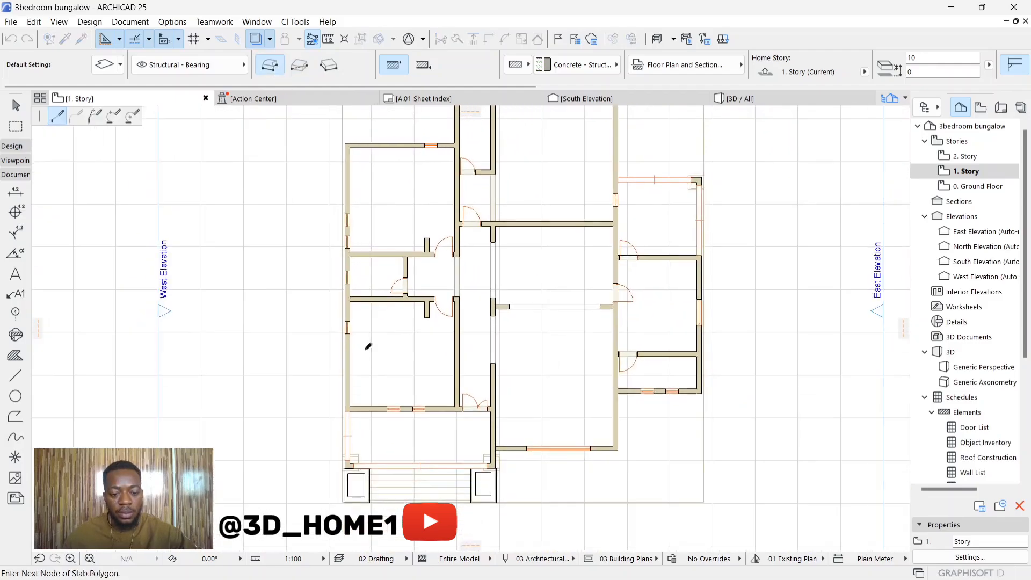
{"action": "scroll", "coordinate": [361, 376], "scroll_direction": "up", "scroll_amount": 2}
{"action": "left_click", "coordinate": [350, 411]}
{"action": "scroll", "coordinate": [495, 425], "scroll_direction": "up", "scroll_amount": 2}
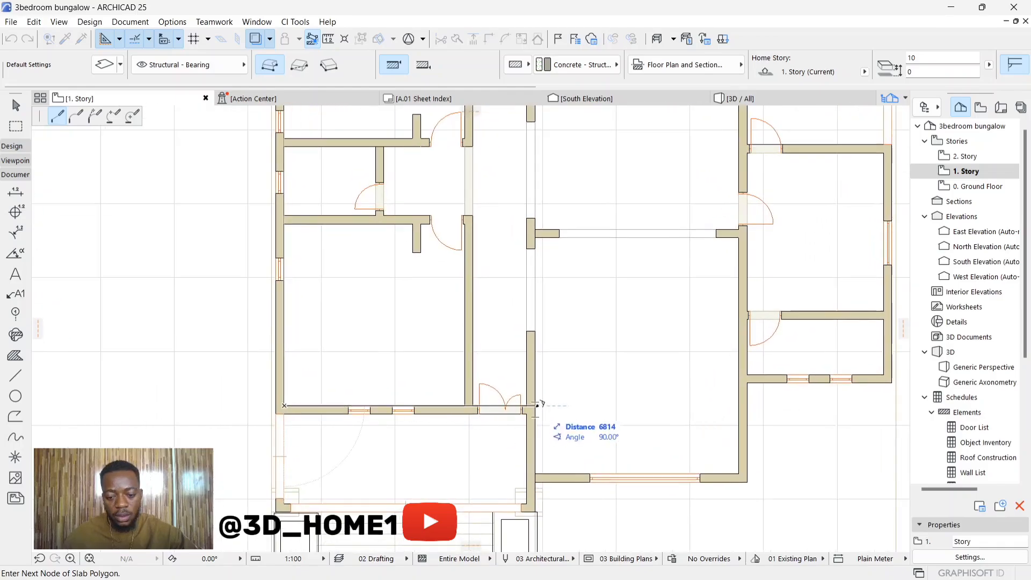
{"action": "left_click", "coordinate": [536, 405]}
{"action": "left_click", "coordinate": [536, 473]}
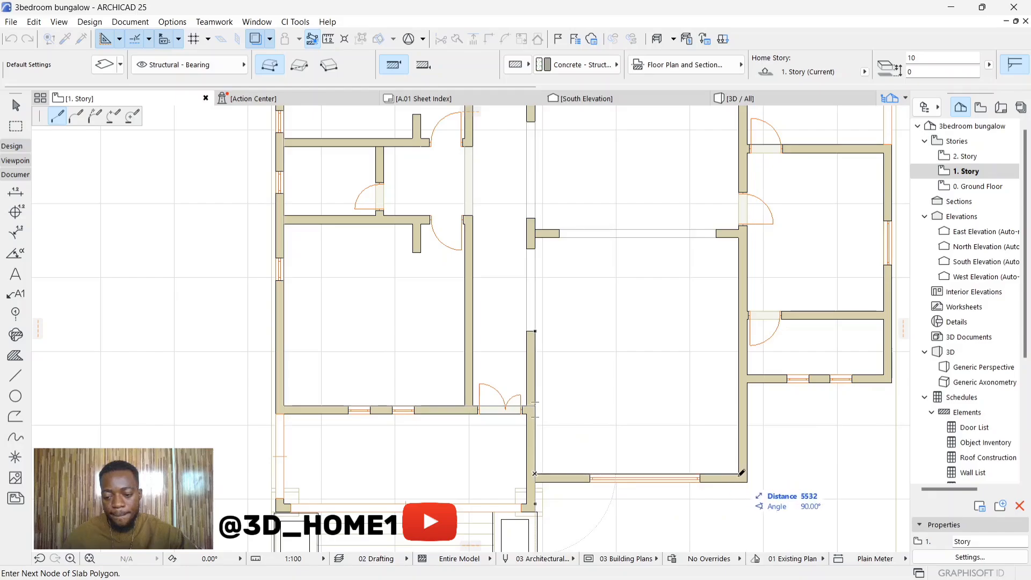
Continue the slab outline along the living room's south and east walls and around the inner faces of the east rooms
{"action": "left_click", "coordinate": [741, 473]}
{"action": "left_click", "coordinate": [741, 373]}
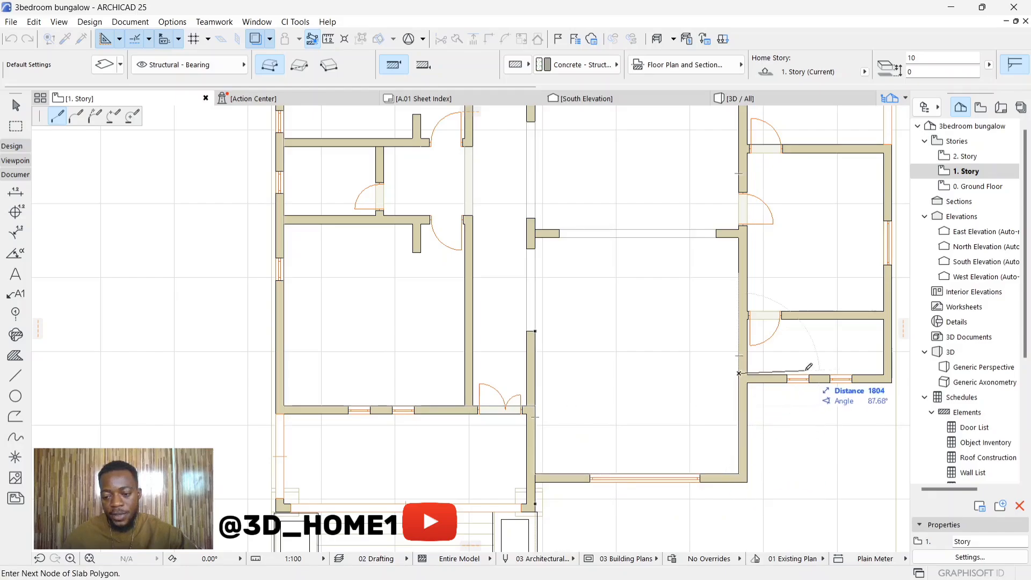
{"action": "scroll", "coordinate": [889, 371], "scroll_direction": "down", "scroll_amount": 3}
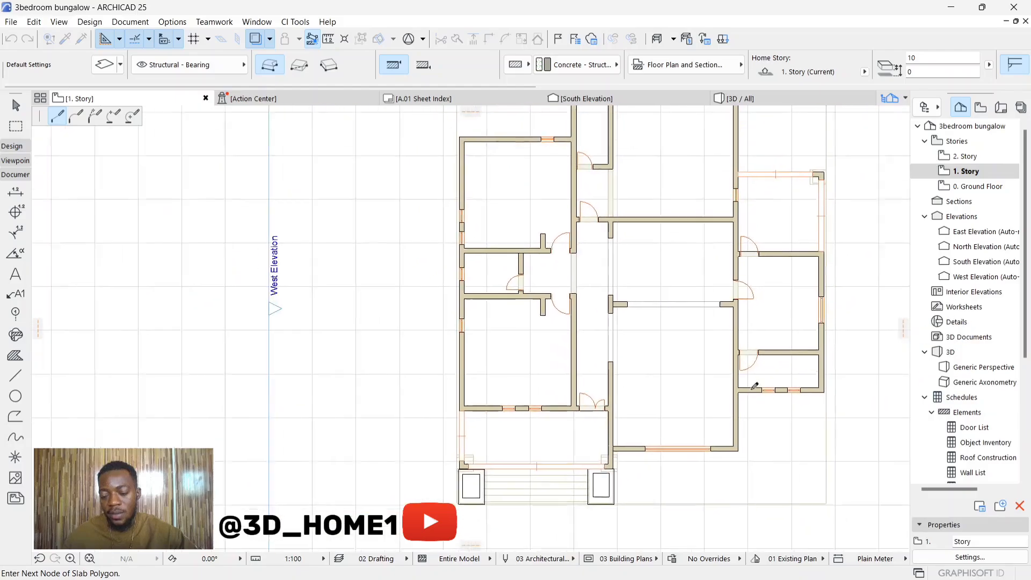
{"action": "scroll", "coordinate": [821, 260], "scroll_direction": "up", "scroll_amount": 5}
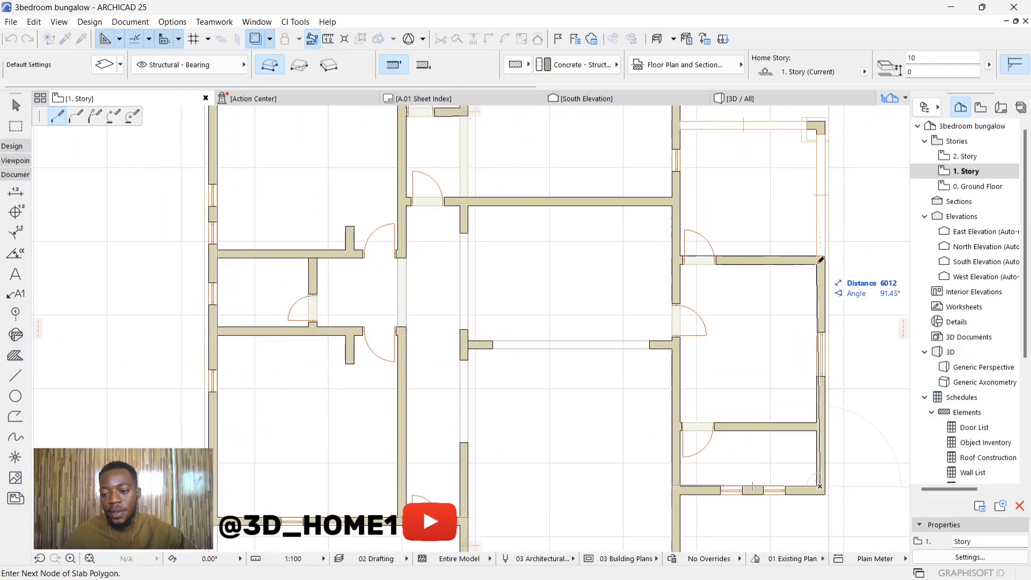
{"action": "scroll", "coordinate": [821, 260], "scroll_direction": "up", "scroll_amount": 3}
{"action": "left_click", "coordinate": [817, 265]}
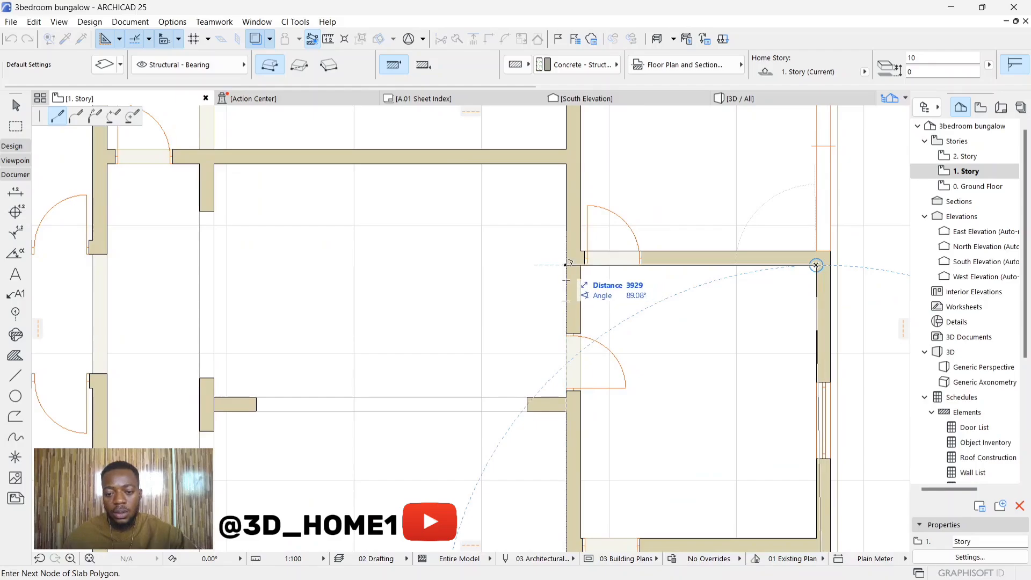
{"action": "left_click", "coordinate": [567, 265]}
Complete the floor slab outline along the inner faces of the north rooms' exterior walls, back to the north-west bedroom
{"action": "scroll", "coordinate": [568, 265], "scroll_direction": "down", "scroll_amount": 4}
{"action": "scroll", "coordinate": [571, 177], "scroll_direction": "up", "scroll_amount": 3}
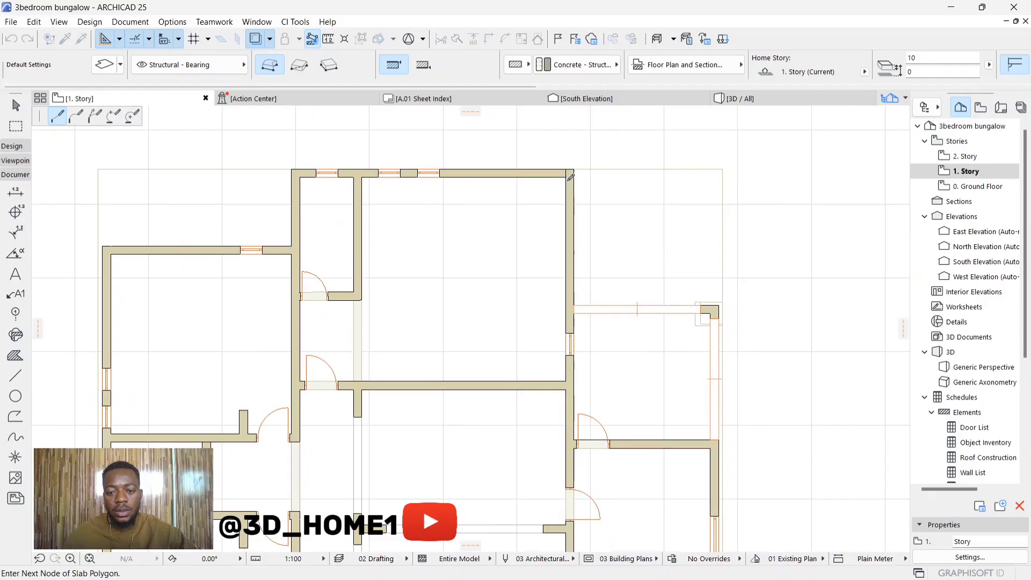
{"action": "scroll", "coordinate": [567, 176], "scroll_direction": "up", "scroll_amount": 3}
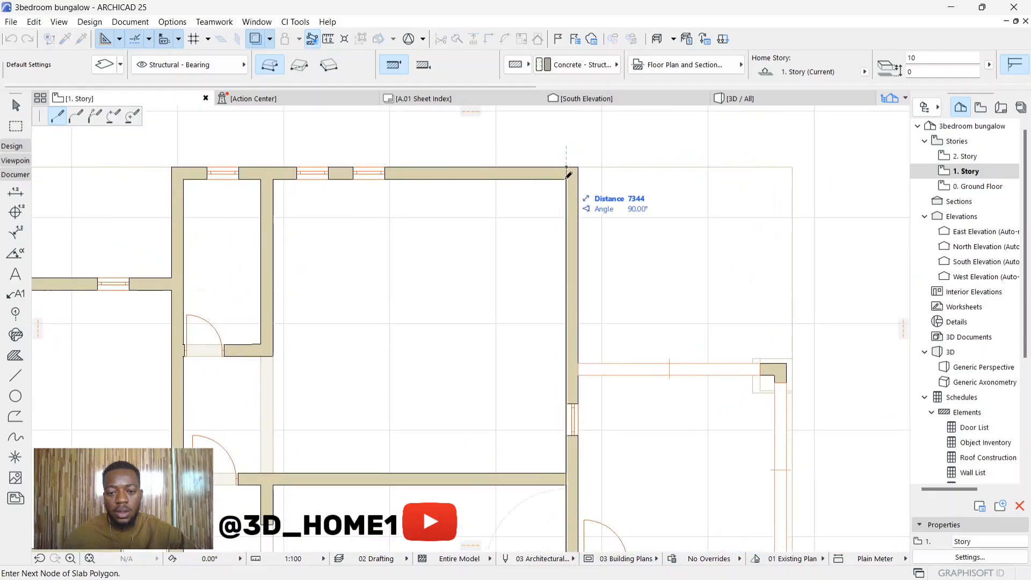
{"action": "left_click", "coordinate": [568, 176]}
{"action": "scroll", "coordinate": [269, 178], "scroll_direction": "down", "scroll_amount": 4}
{"action": "scroll", "coordinate": [260, 177], "scroll_direction": "up", "scroll_amount": 2}
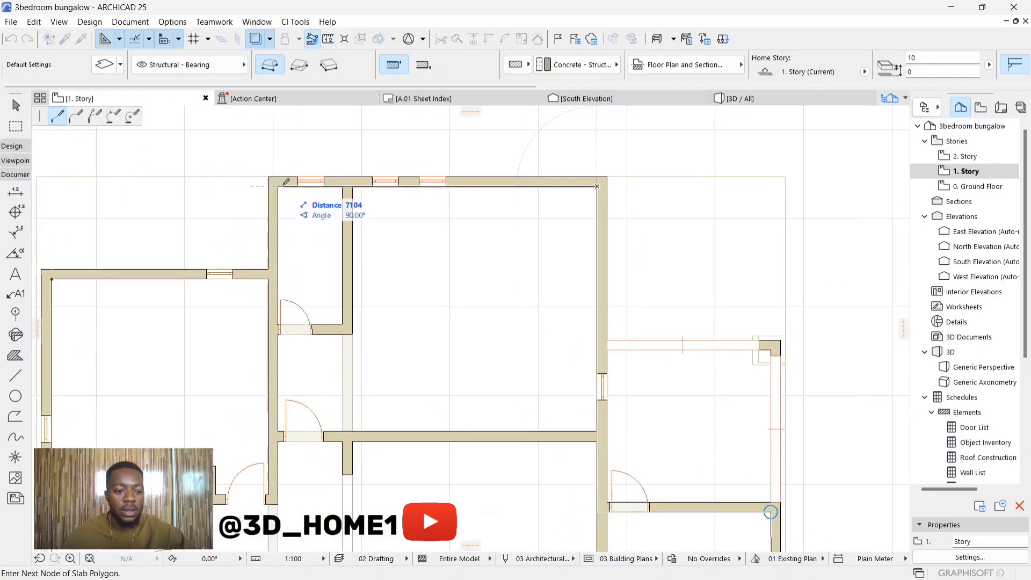
{"action": "left_click", "coordinate": [279, 186]}
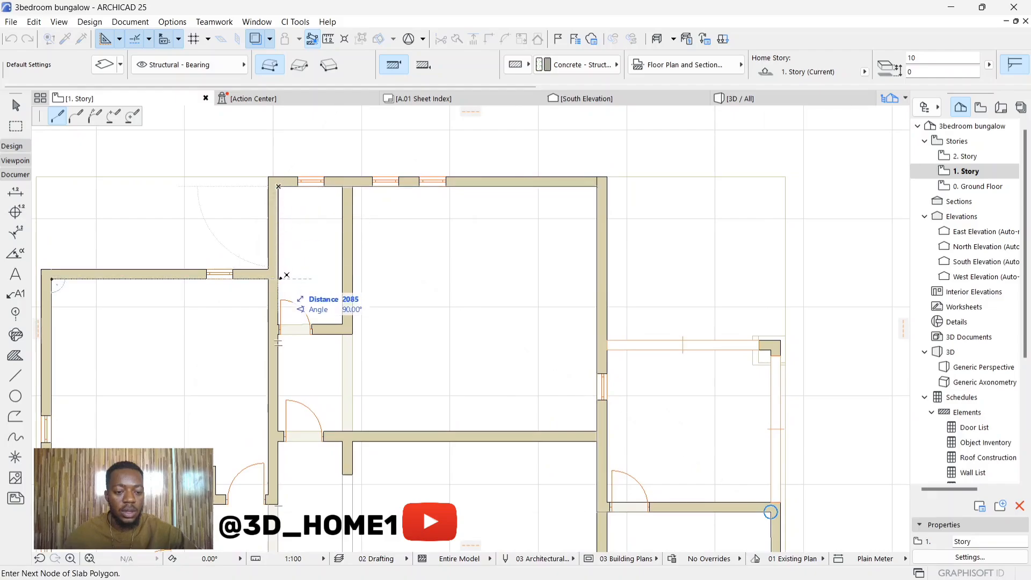
{"action": "left_click", "coordinate": [279, 278]}
{"action": "key", "text": "Escape"}
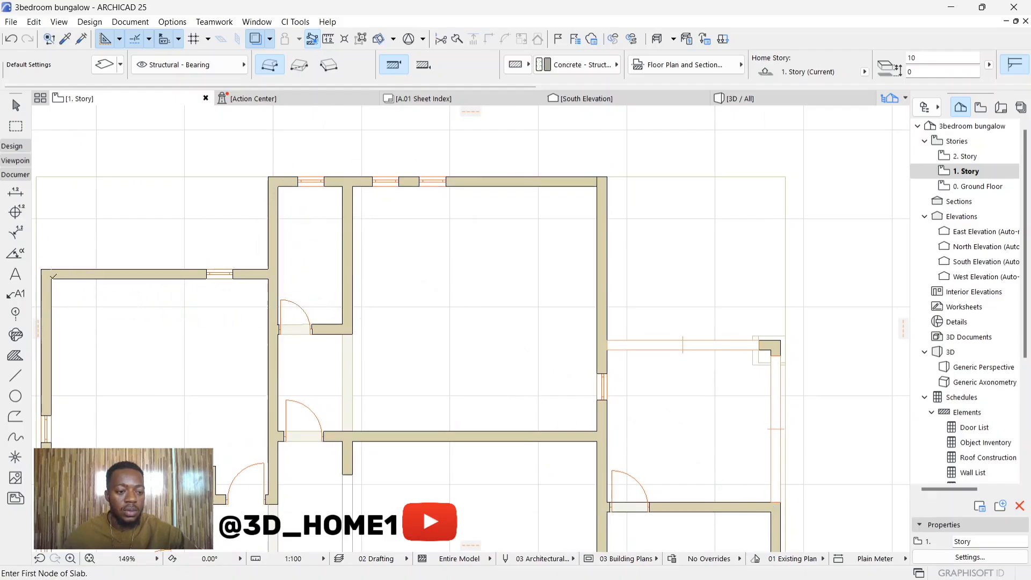
{"action": "key", "text": "Escape"}
Switch to the 3D view and pick up the slab settings of the planter's top rim beside the porch steps
{"action": "left_click", "coordinate": [576, 99]}
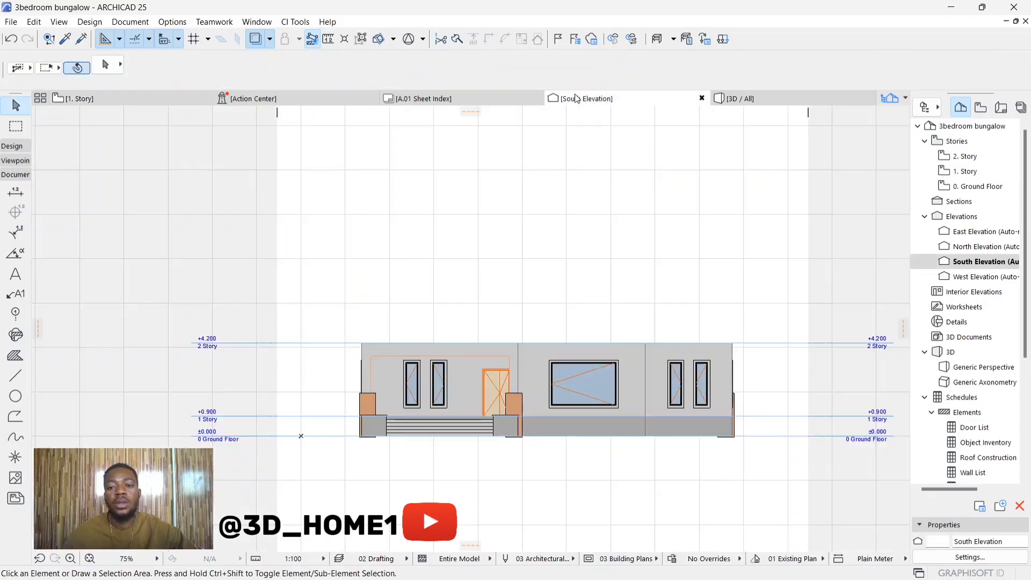
{"action": "left_click", "coordinate": [741, 98]}
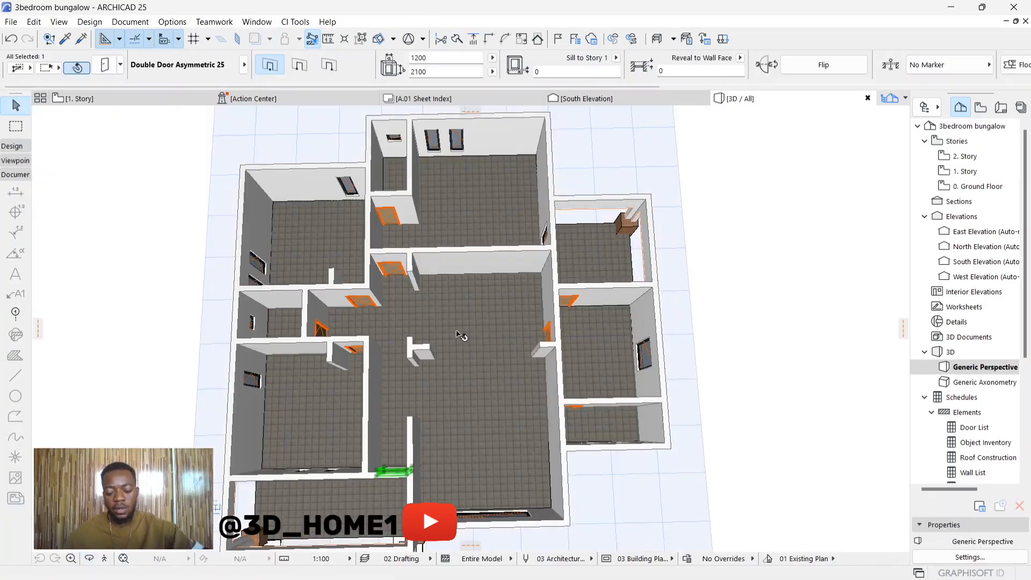
{"action": "middle_click_drag", "start_coordinate": [457, 335], "coordinate": [299, 470], "text": "shift"}
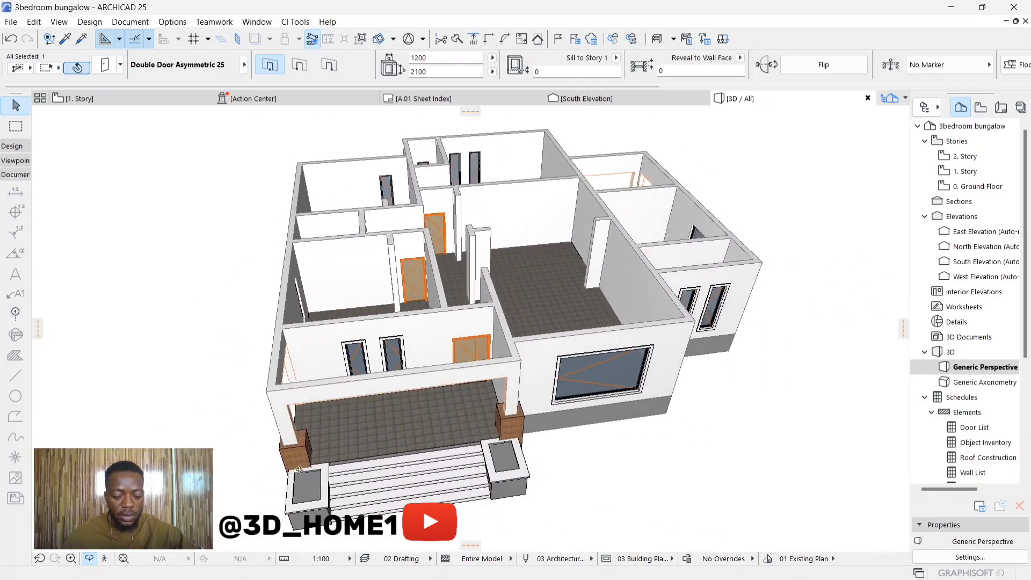
{"action": "scroll", "coordinate": [300, 470], "scroll_direction": "up", "scroll_amount": 6}
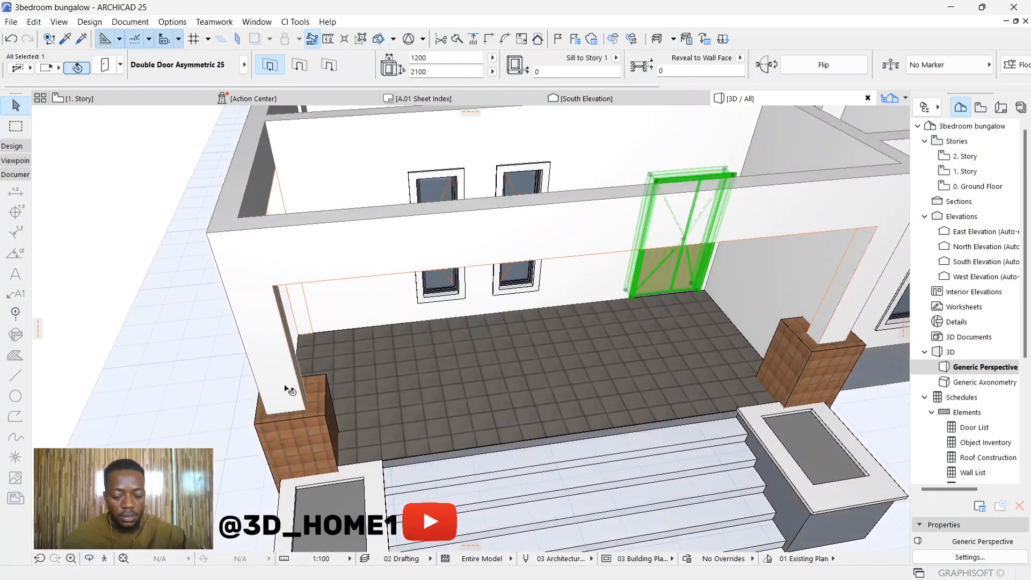
{"action": "scroll", "coordinate": [267, 404], "scroll_direction": "up", "scroll_amount": 2}
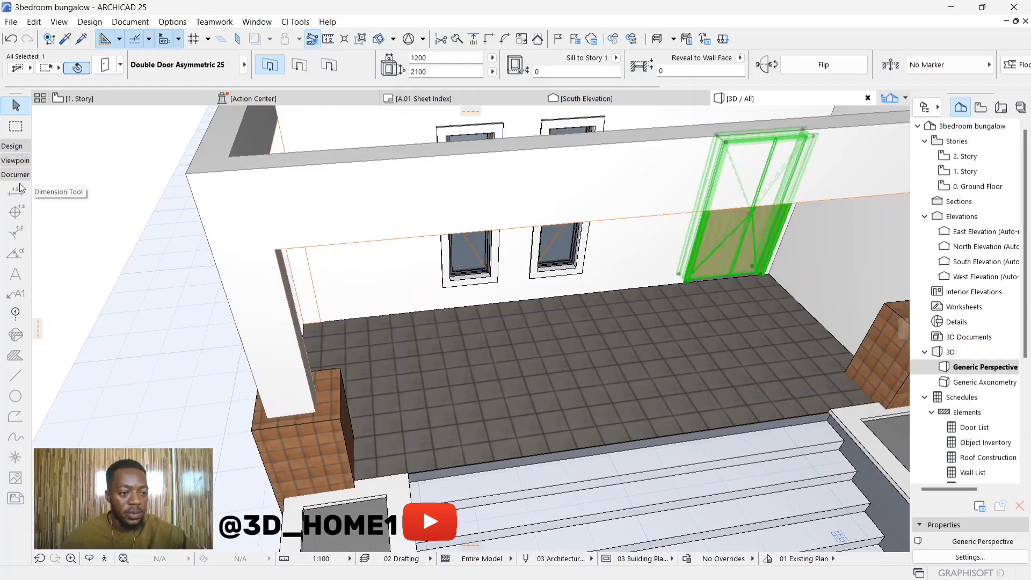
{"action": "scroll", "coordinate": [231, 223], "scroll_direction": "down", "scroll_amount": 1}
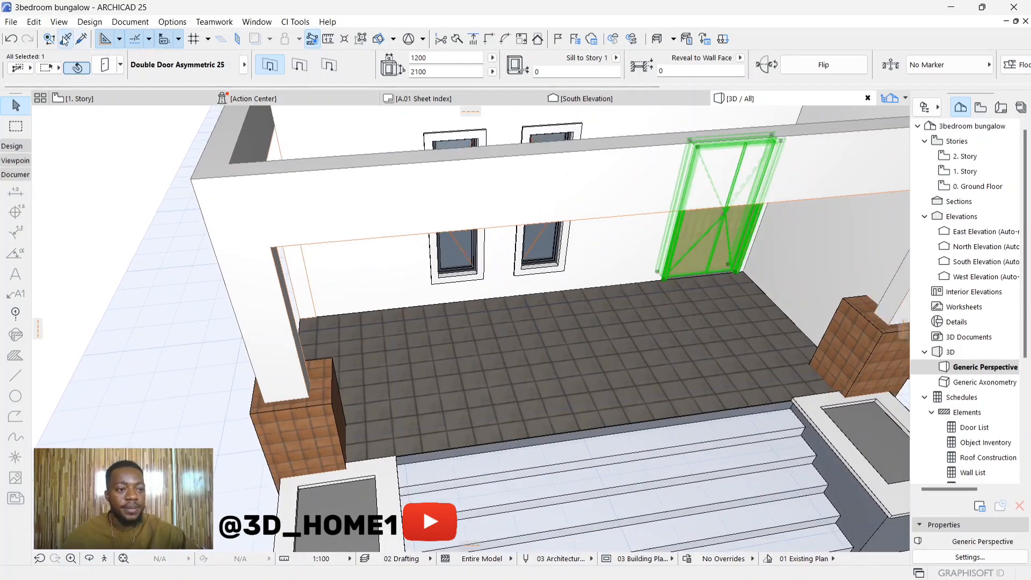
{"action": "left_click", "coordinate": [65, 40]}
{"action": "scroll", "coordinate": [312, 293], "scroll_direction": "down", "scroll_amount": 1}
{"action": "scroll", "coordinate": [379, 457], "scroll_direction": "up", "scroll_amount": 1}
{"action": "left_click", "coordinate": [381, 459]}
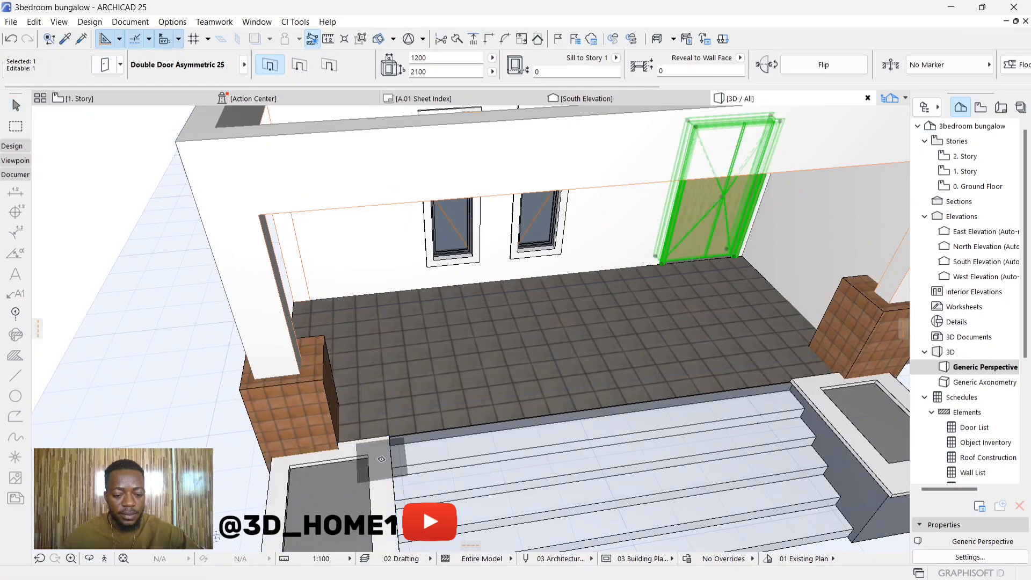
{"action": "scroll", "coordinate": [245, 376], "scroll_direction": "up", "scroll_amount": 1}
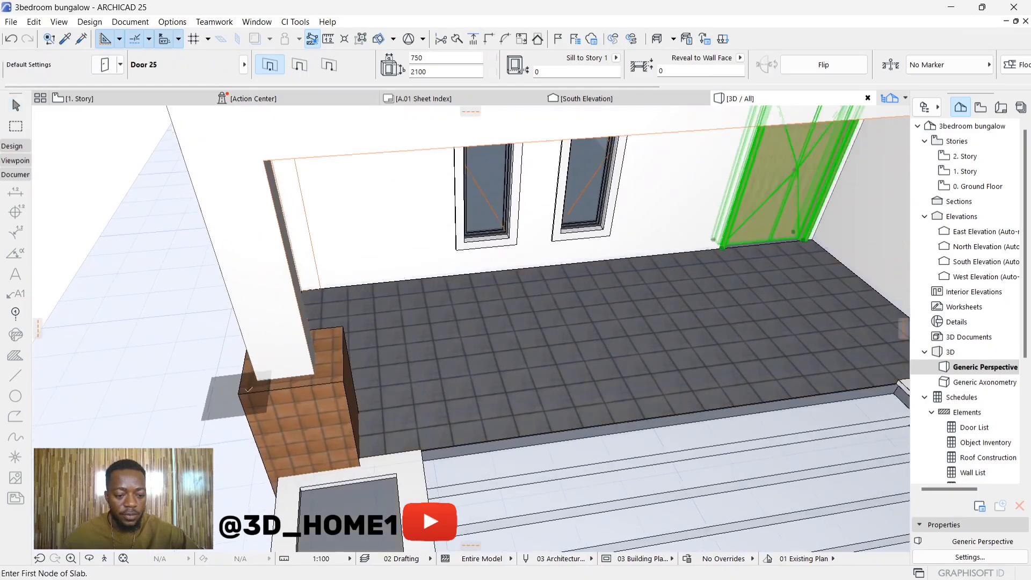
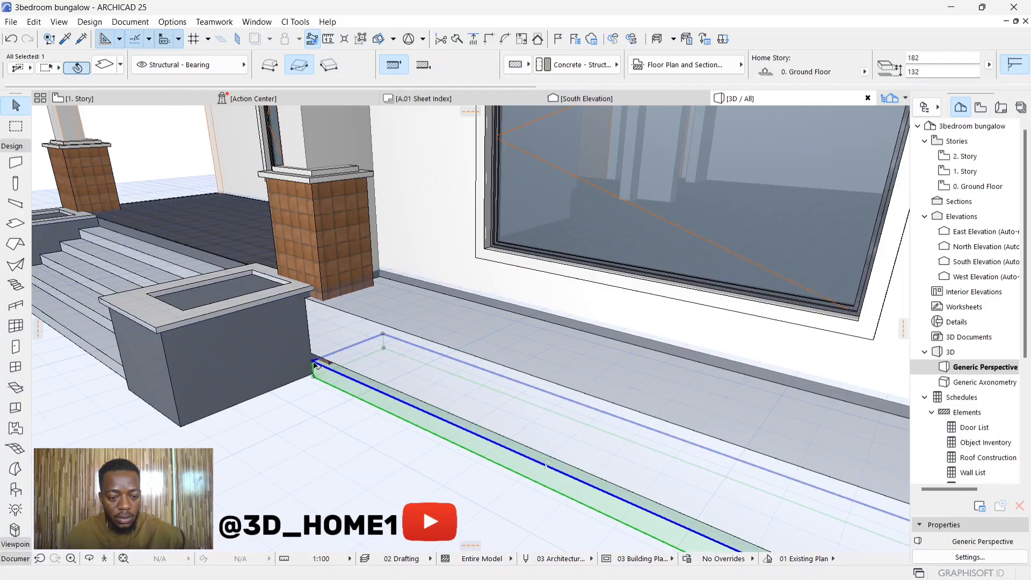
Stretch the long slab beside the planter, below the large front window, upward to a thickness of 273 mm and deselect it
{"action": "left_click", "coordinate": [314, 362]}
{"action": "left_click", "coordinate": [312, 353]}
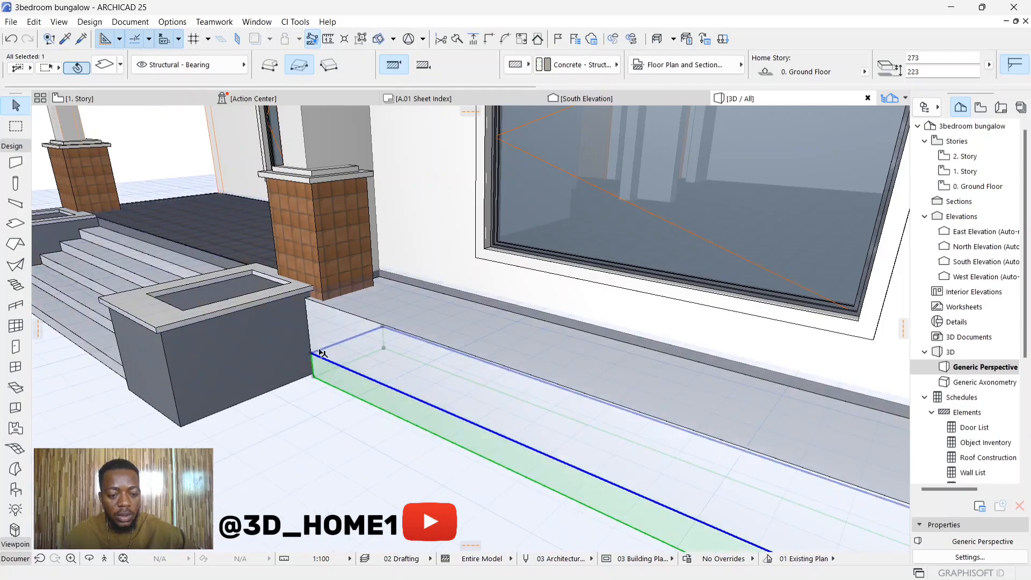
{"action": "left_click", "coordinate": [319, 350]}
{"action": "key", "text": "Escape"}
{"action": "key", "text": "Escape"}
{"action": "left_click", "coordinate": [327, 352]}
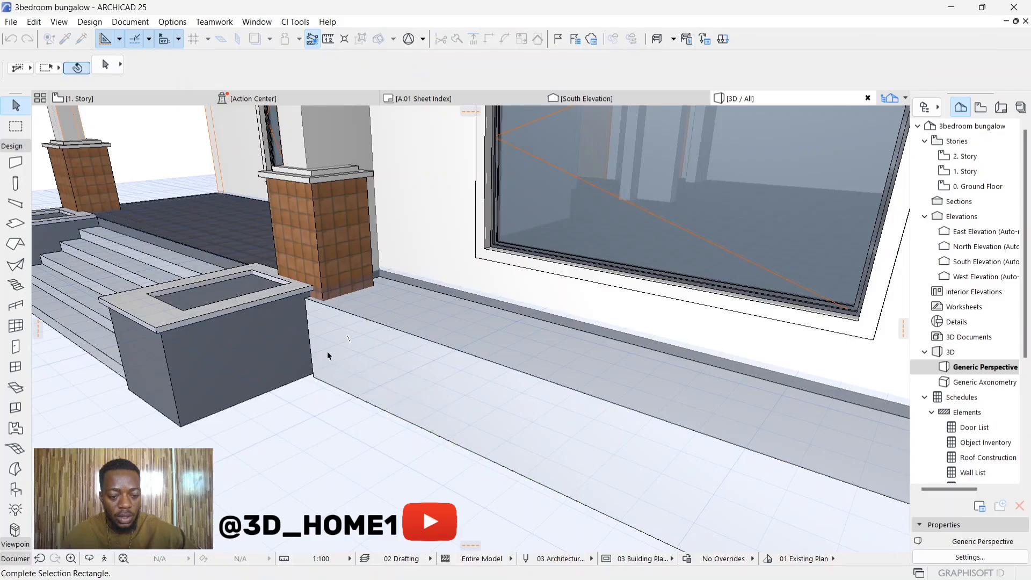
Offset the front edge of the second-lowest slab below the large front window inward
{"action": "left_click", "coordinate": [338, 353]}
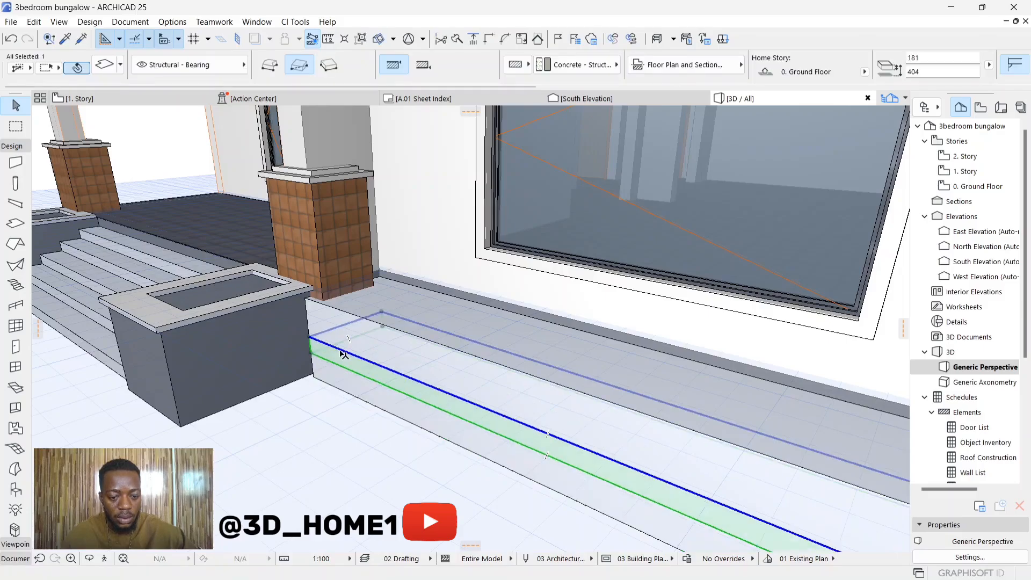
{"action": "left_click", "coordinate": [329, 346]}
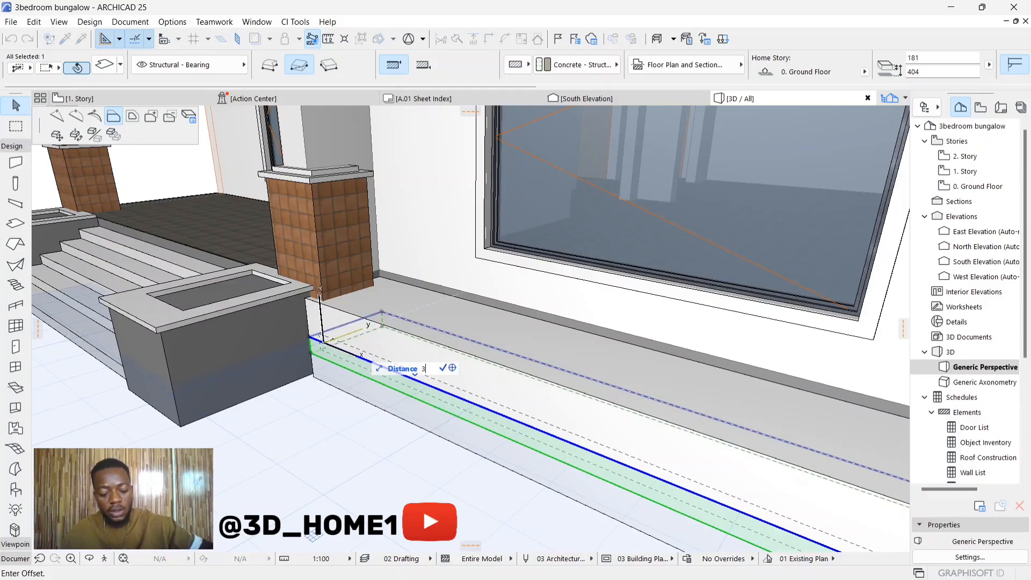
{"action": "key", "text": "Return"}
{"action": "key", "text": "Escape"}
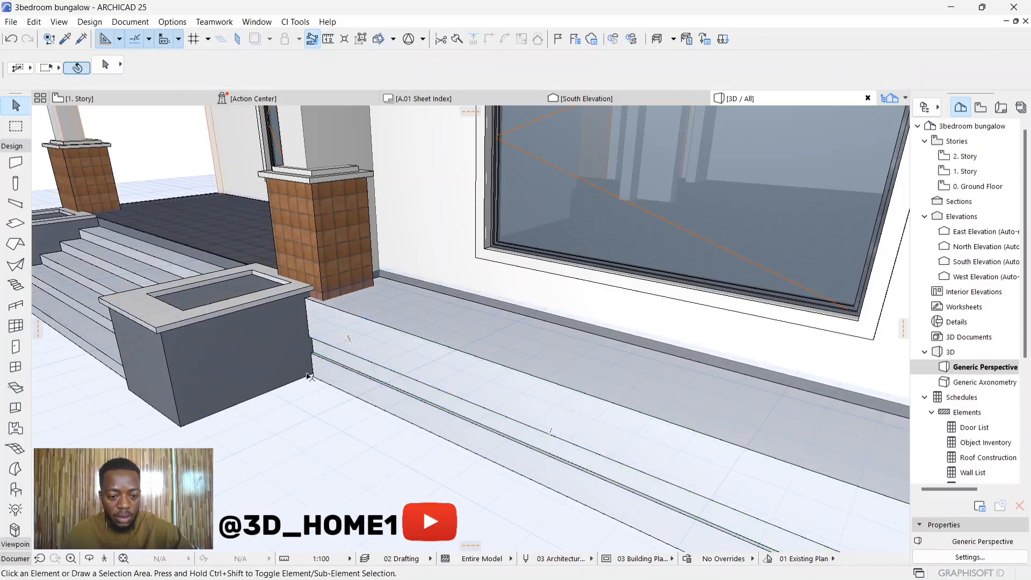
Offset the front edge of the topmost slab in the stack beside the planter inward
{"action": "left_click", "coordinate": [321, 335]}
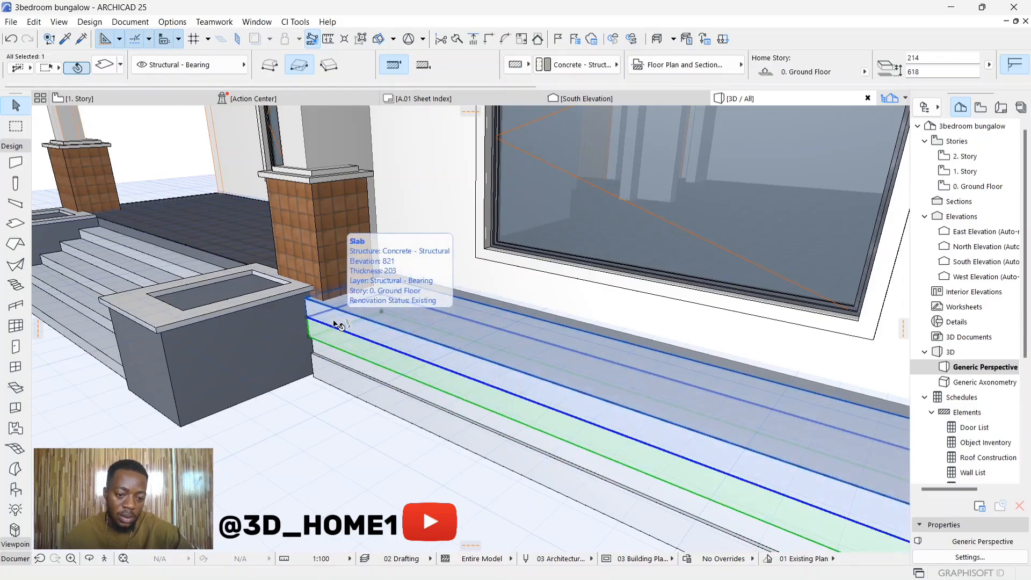
{"action": "left_click", "coordinate": [338, 322]}
{"action": "left_click", "coordinate": [341, 311]}
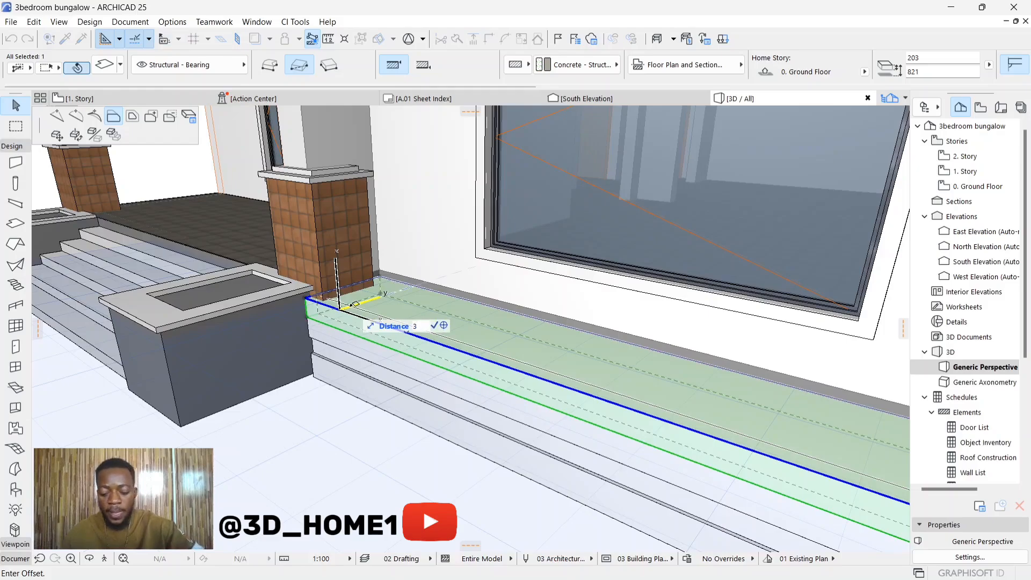
{"action": "key", "text": "Return"}
{"action": "key", "text": "Escape"}
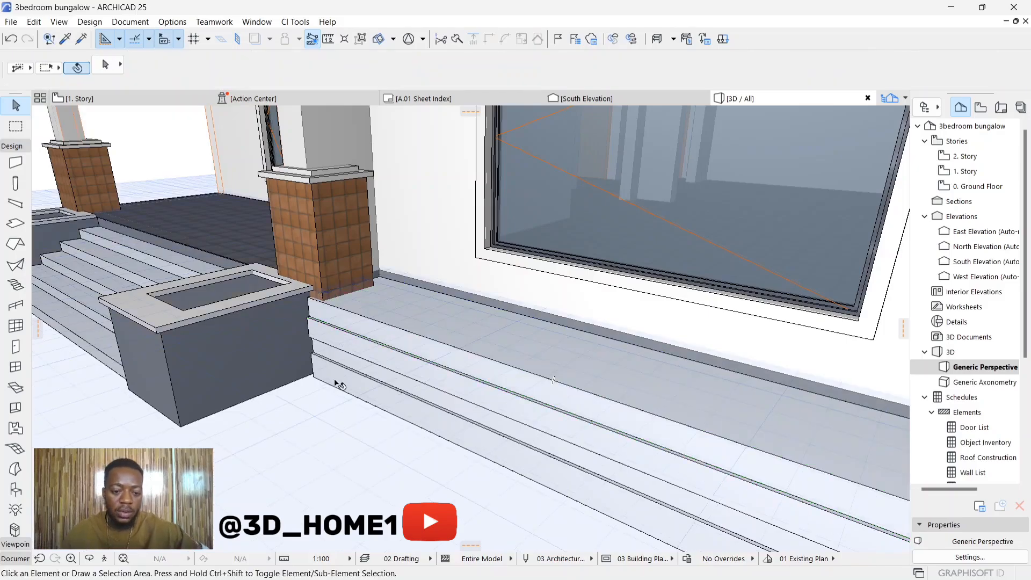
Override all surfaces of the lowest and third slabs of the stack with Paint - Light Gray and deselect them
{"action": "left_click", "coordinate": [341, 388]}
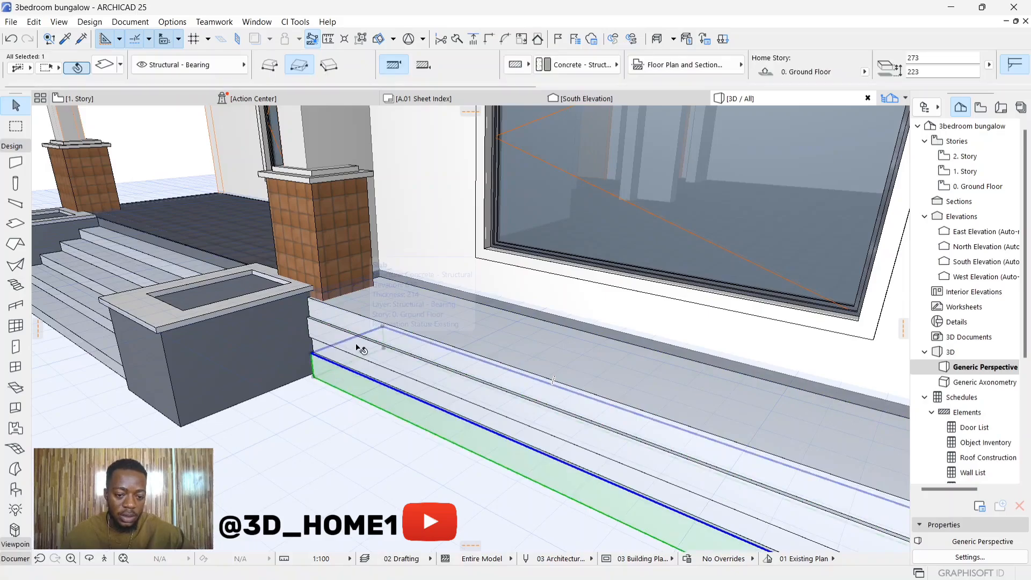
{"action": "left_click", "coordinate": [319, 333], "text": "shift"}
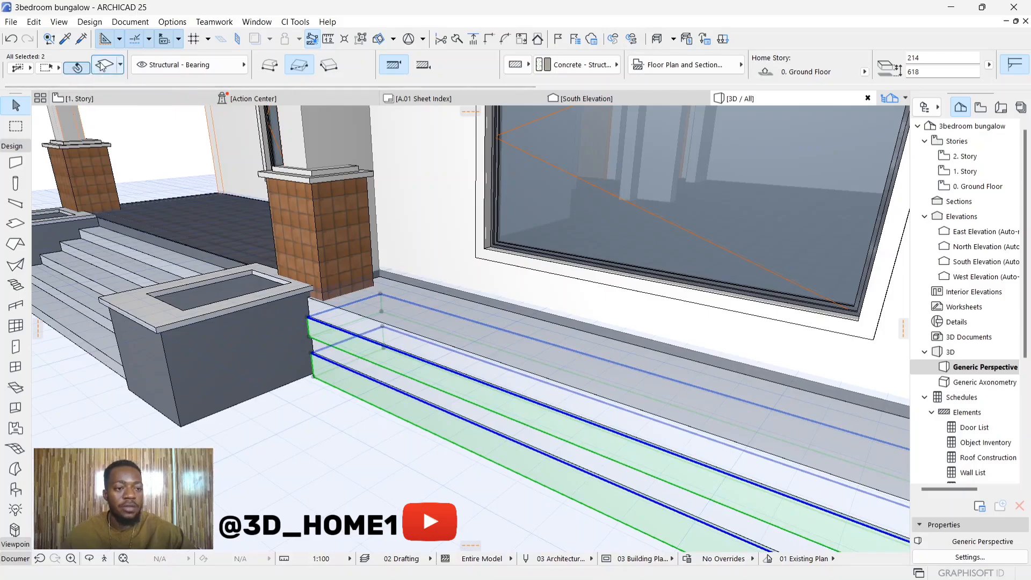
{"action": "left_click", "coordinate": [102, 65]}
{"action": "left_click", "coordinate": [430, 343]}
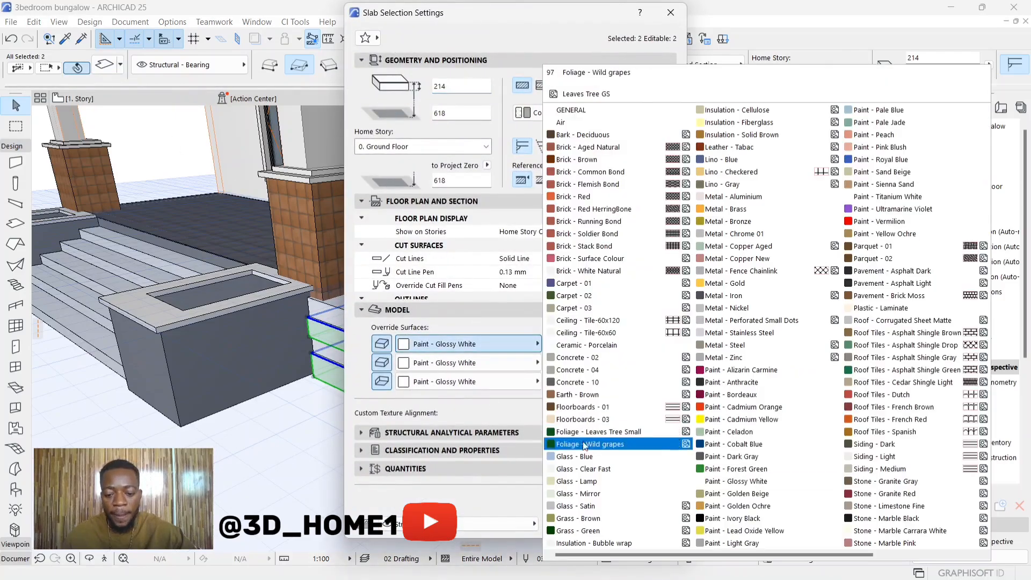
{"action": "left_click", "coordinate": [739, 544]}
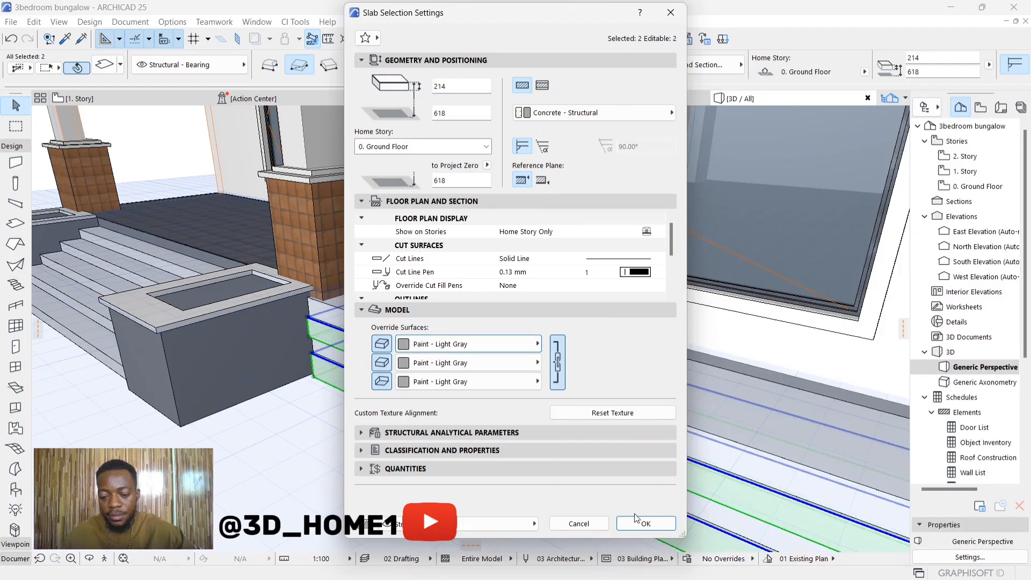
{"action": "left_click", "coordinate": [651, 565]}
{"action": "left_click", "coordinate": [316, 424]}
Try to move the stack's topmost slab straight up by 203 mm, and undo the move
{"action": "scroll", "coordinate": [315, 424], "scroll_direction": "down", "scroll_amount": 8}
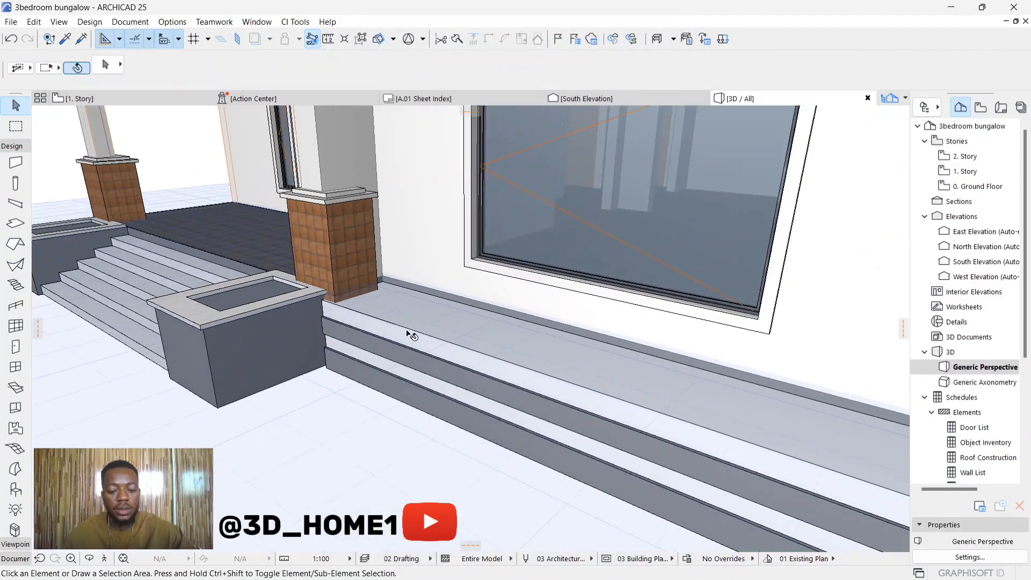
{"action": "middle_click_drag", "start_coordinate": [398, 397], "coordinate": [634, 401], "text": "shift"}
{"action": "scroll", "coordinate": [597, 422], "scroll_direction": "down", "scroll_amount": 2}
{"action": "middle_click_drag", "start_coordinate": [372, 412], "coordinate": [530, 411], "text": "shift"}
{"action": "scroll", "coordinate": [532, 416], "scroll_direction": "up", "scroll_amount": 5}
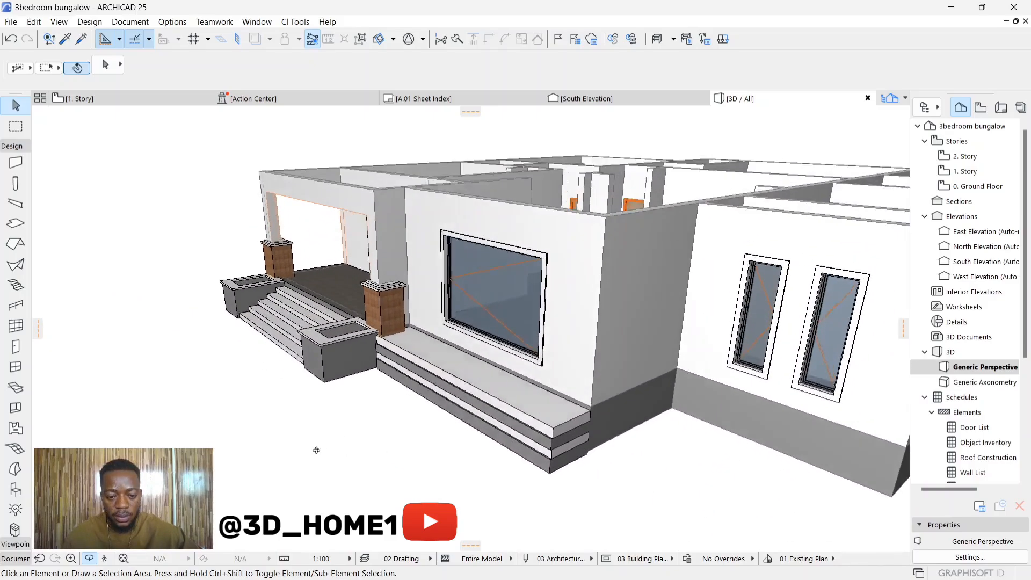
{"action": "left_click", "coordinate": [527, 434]}
{"action": "scroll", "coordinate": [526, 434], "scroll_direction": "up", "scroll_amount": 6}
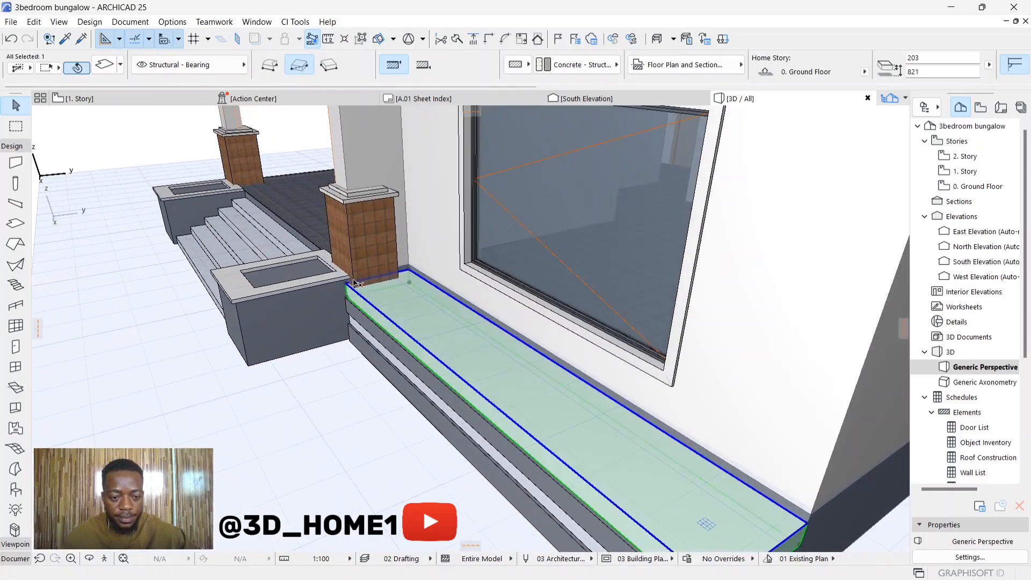
{"action": "left_click", "coordinate": [349, 289]}
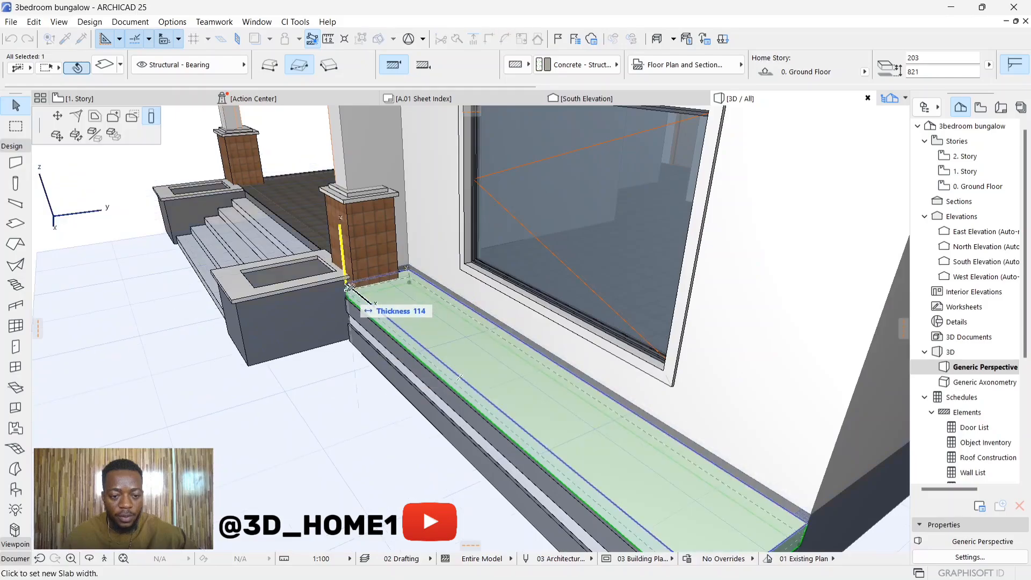
{"action": "left_click", "coordinate": [56, 136]}
{"action": "scroll", "coordinate": [350, 288], "scroll_direction": "up", "scroll_amount": 4}
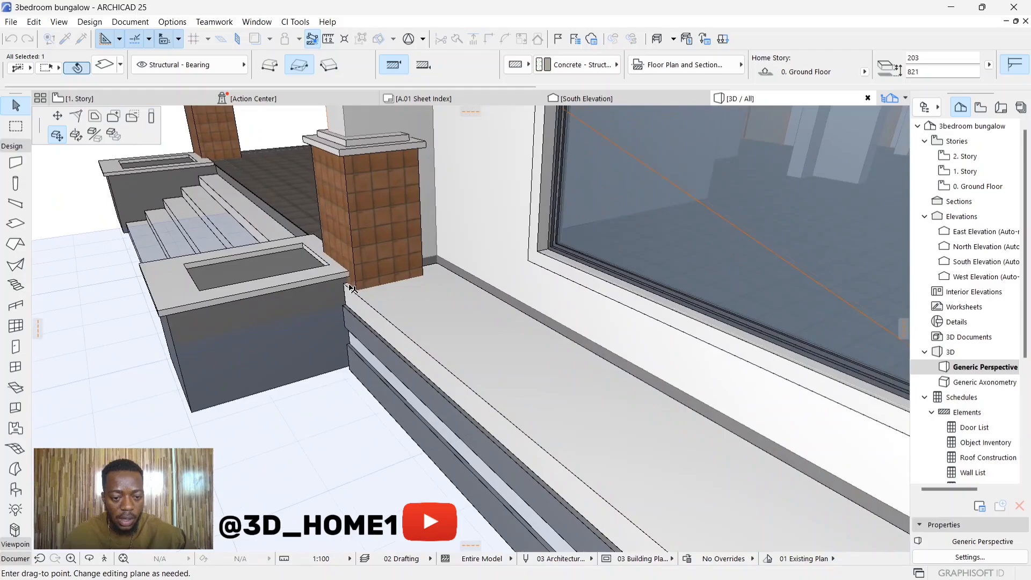
{"action": "left_click", "coordinate": [360, 286]}
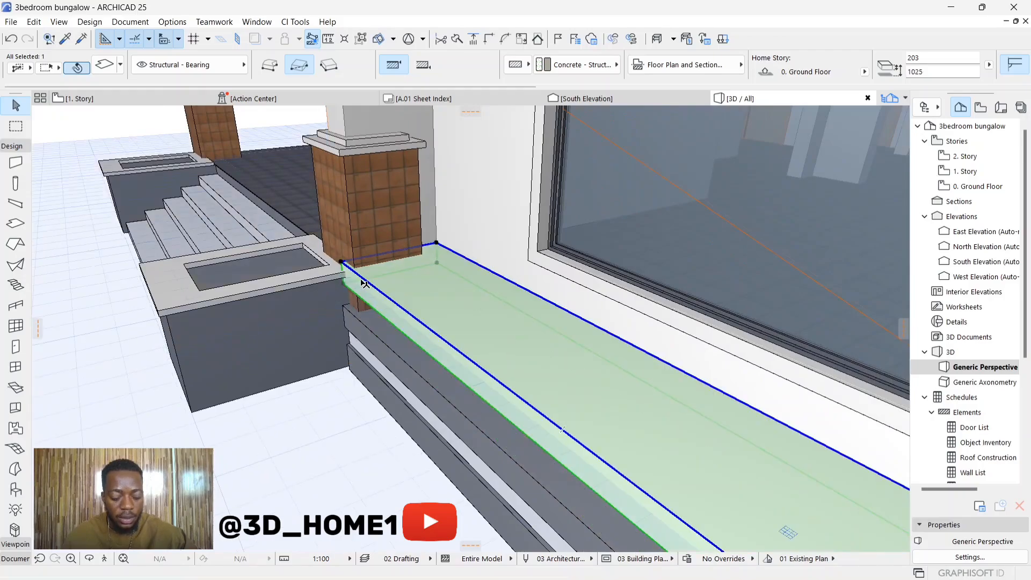
{"action": "key", "text": "ctrl+z"}
Place a copy of the topmost slab directly above it, raised by 203 mm
{"action": "left_click", "coordinate": [348, 304]}
{"action": "left_click", "coordinate": [406, 386]}
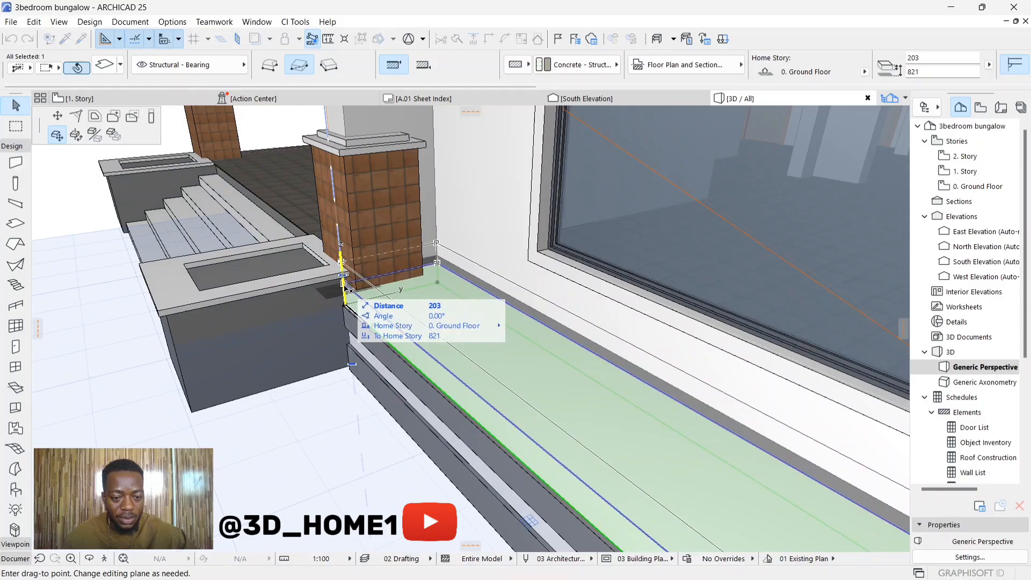
{"action": "left_click", "coordinate": [345, 288]}
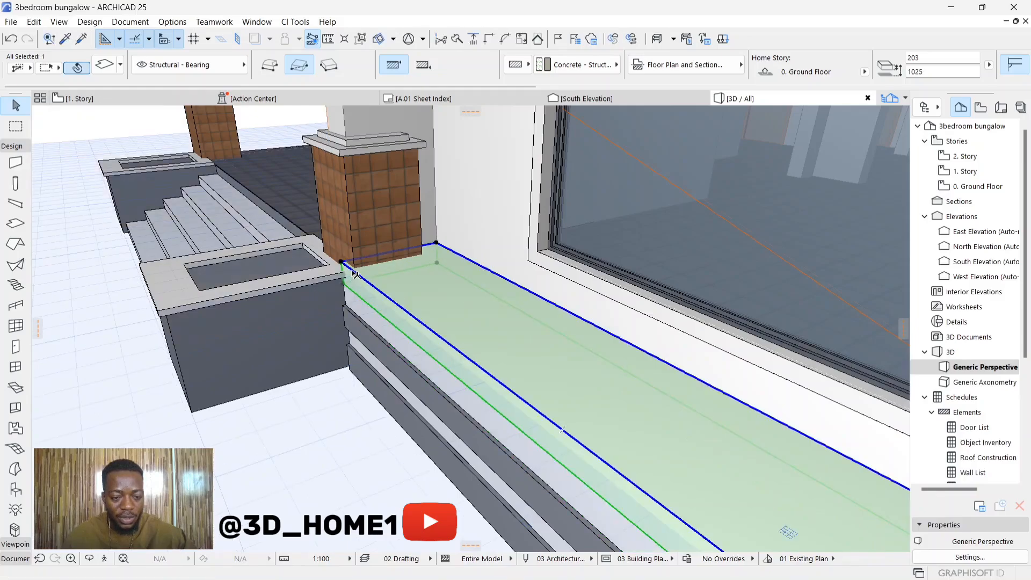
Stretch the copied slab's top face downward to a thickness of 48 mm
{"action": "left_click", "coordinate": [344, 264]}
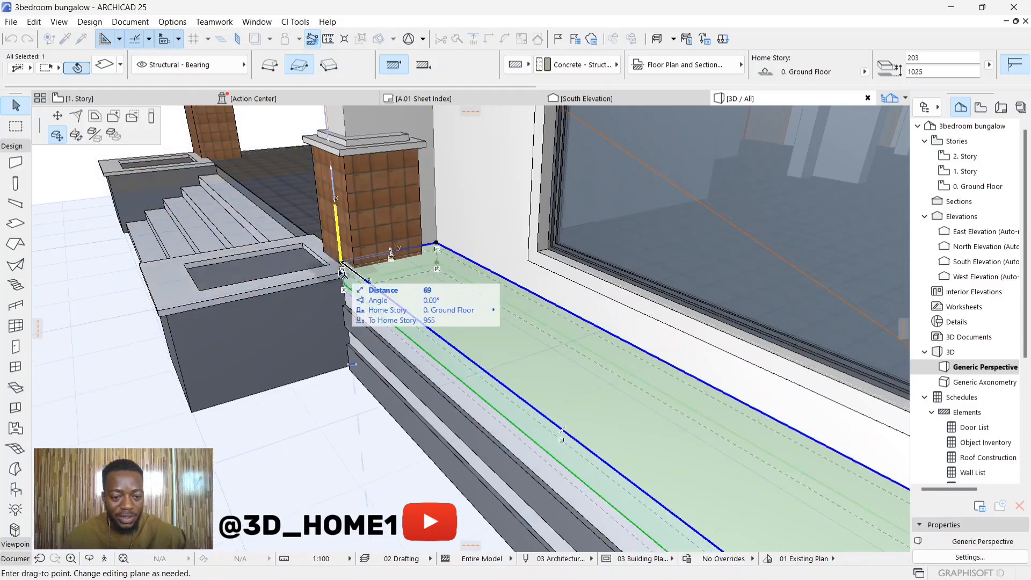
{"action": "left_click", "coordinate": [151, 117]}
{"action": "scroll", "coordinate": [359, 285], "scroll_direction": "up", "scroll_amount": 2}
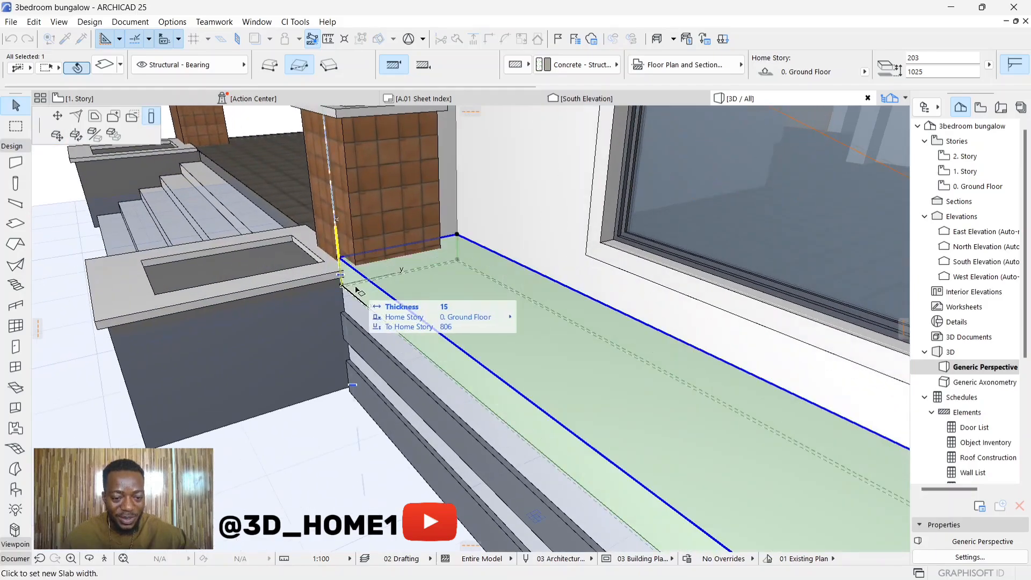
{"action": "scroll", "coordinate": [362, 287], "scroll_direction": "up", "scroll_amount": 1}
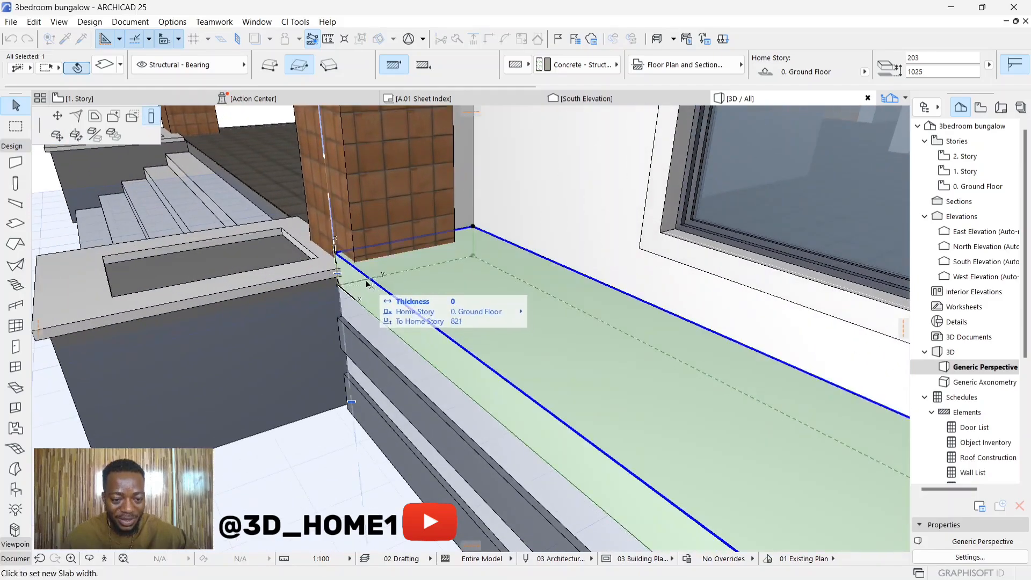
{"action": "scroll", "coordinate": [360, 274], "scroll_direction": "up", "scroll_amount": 2}
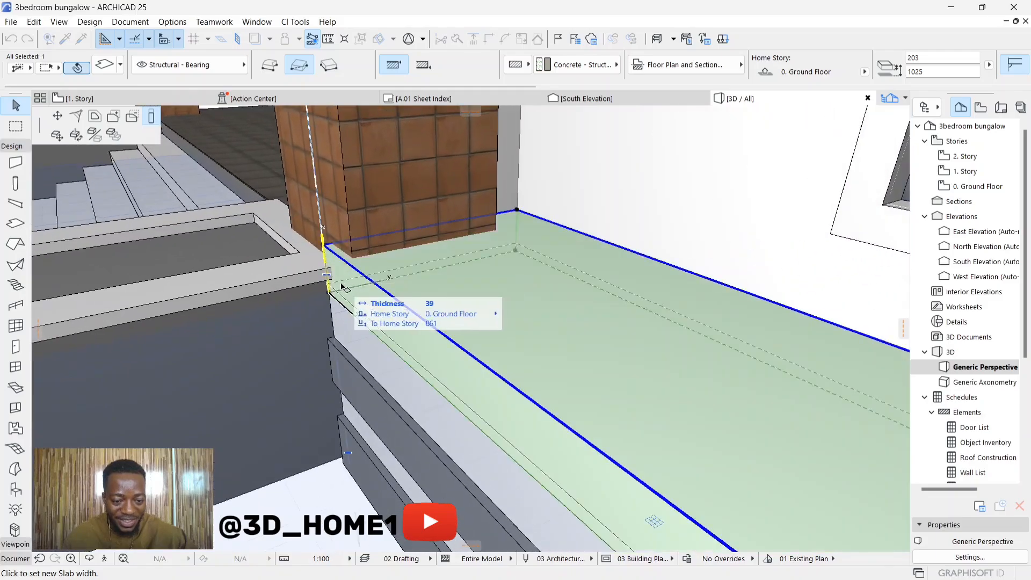
{"action": "left_click", "coordinate": [339, 285]}
Offset the thin cap slab's front edge outward by 50 mm so it overhangs the slabs below
{"action": "left_click", "coordinate": [345, 299]}
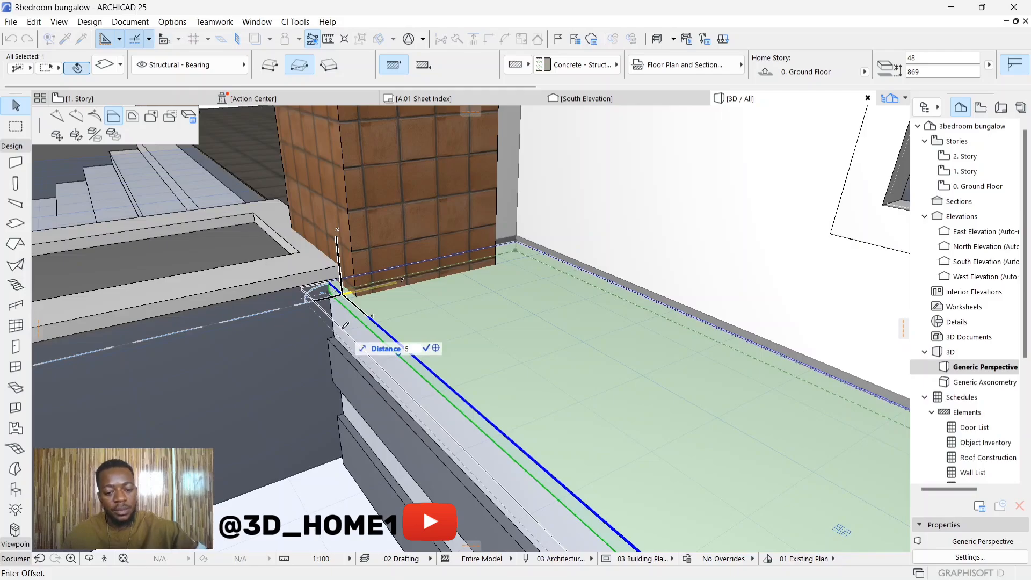
{"action": "type", "text": "50"}
{"action": "key", "text": "Return"}
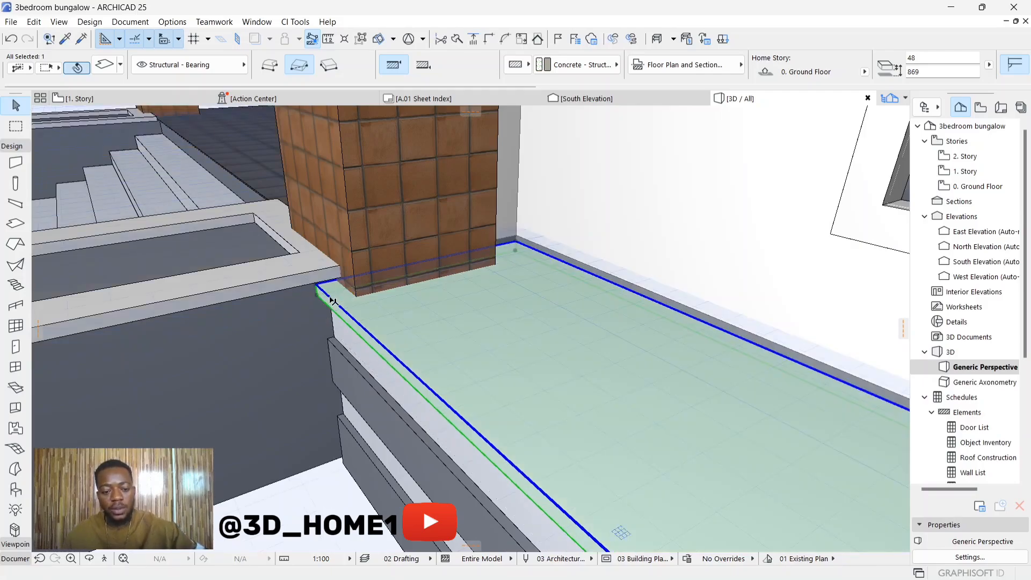
{"action": "scroll", "coordinate": [334, 272], "scroll_direction": "down", "scroll_amount": 8}
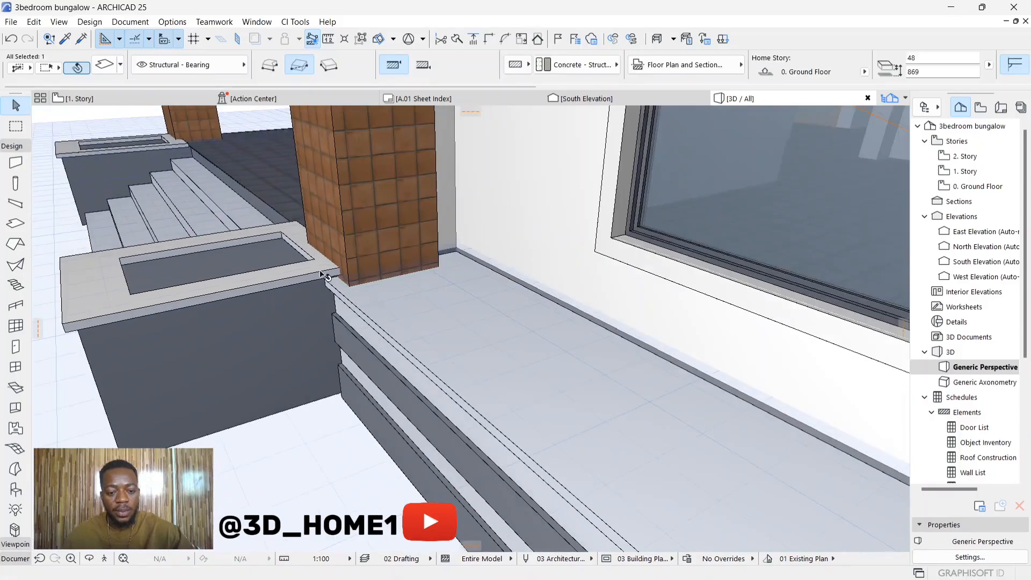
{"action": "scroll", "coordinate": [302, 265], "scroll_direction": "down", "scroll_amount": 6}
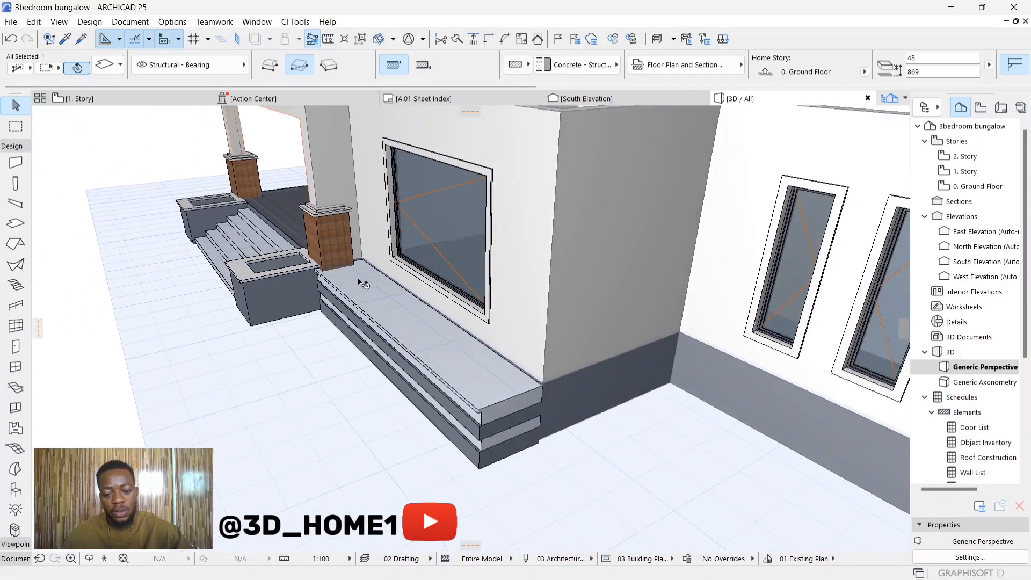
{"action": "scroll", "coordinate": [477, 376], "scroll_direction": "down", "scroll_amount": 6}
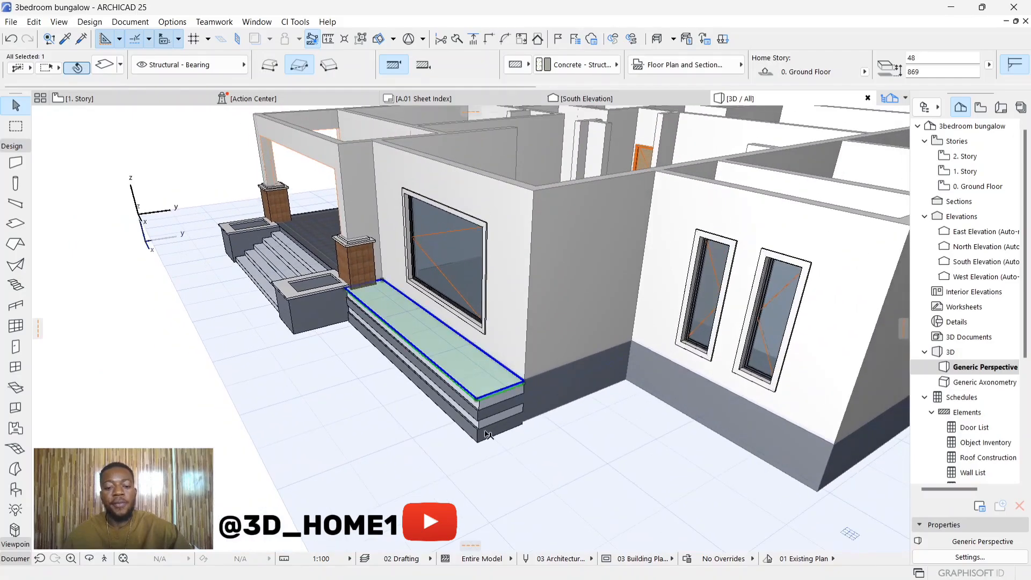
{"action": "scroll", "coordinate": [562, 429], "scroll_direction": "down", "scroll_amount": 3}
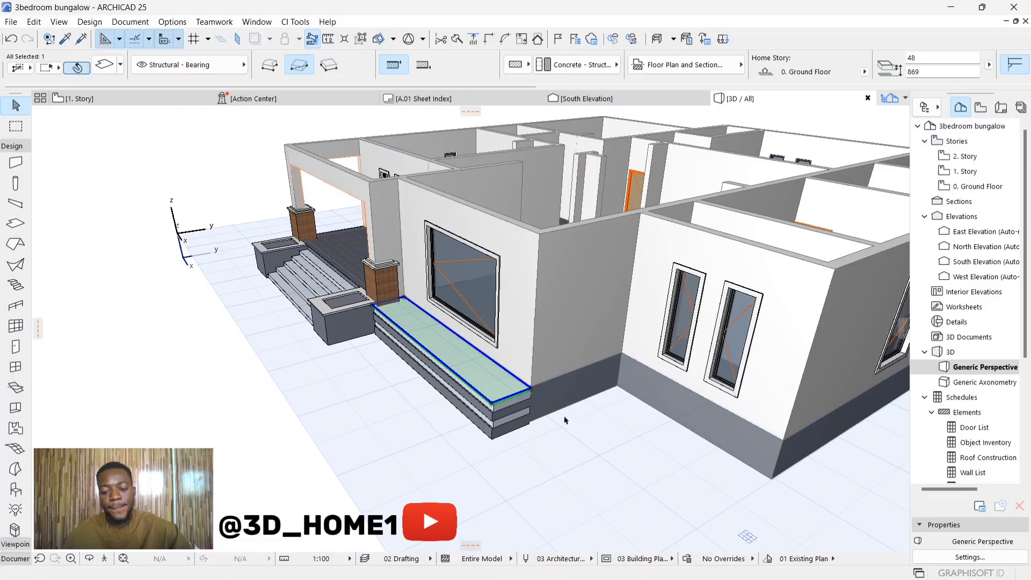
{"action": "scroll", "coordinate": [448, 344], "scroll_direction": "up", "scroll_amount": 3}
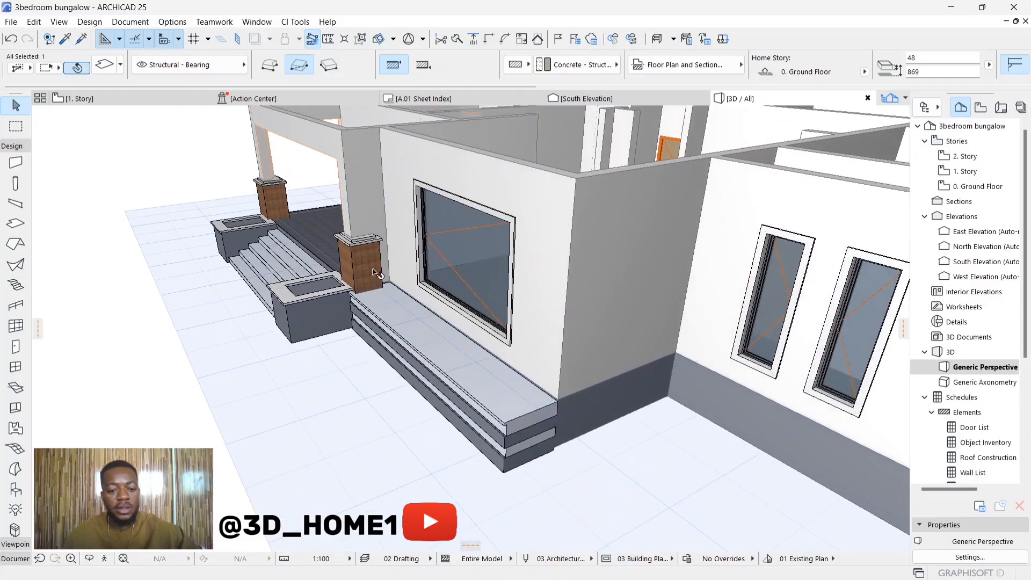
{"action": "left_click", "coordinate": [15, 163]}
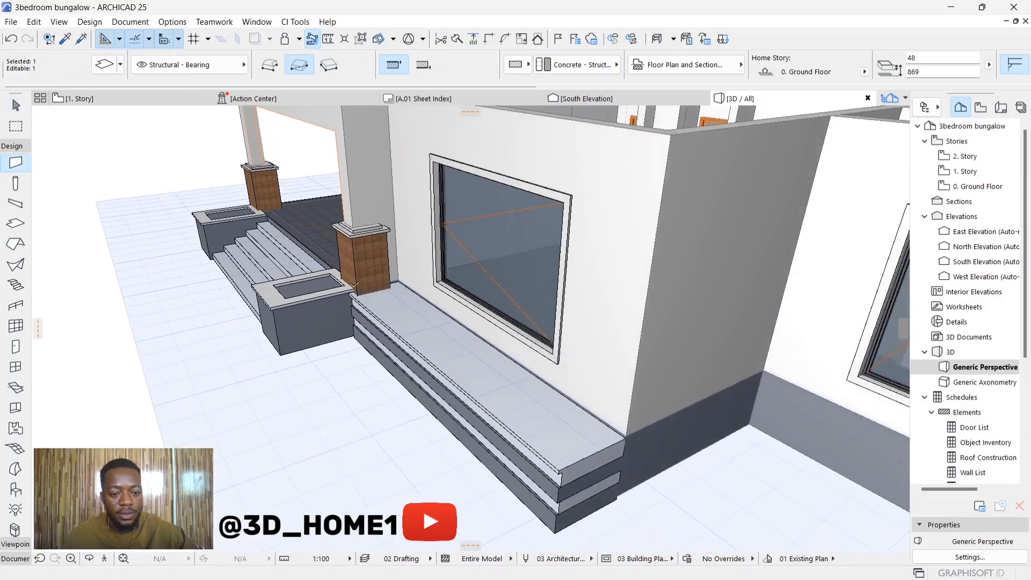
{"action": "scroll", "coordinate": [383, 290], "scroll_direction": "up", "scroll_amount": 3}
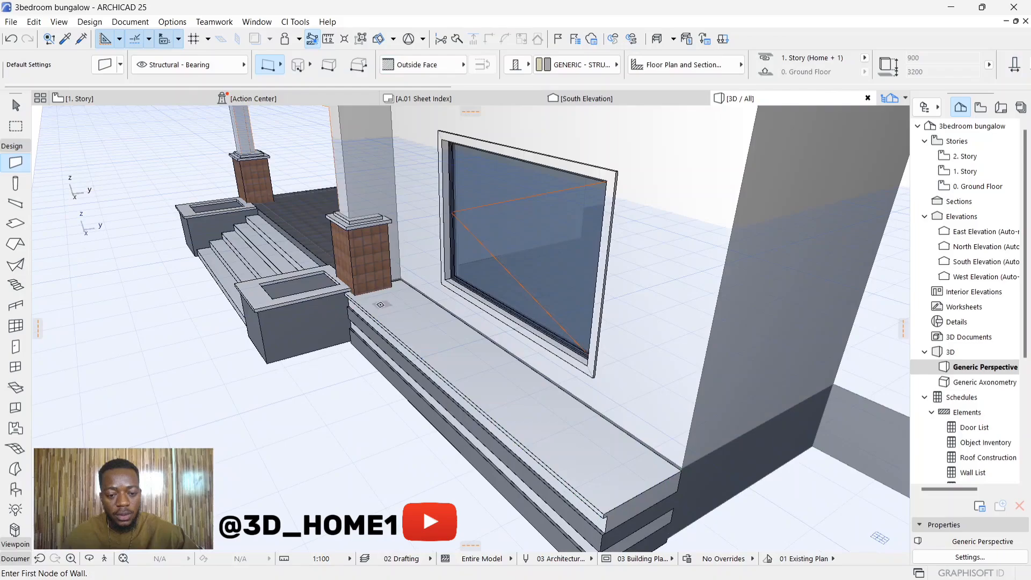
{"action": "left_click", "coordinate": [15, 105]}
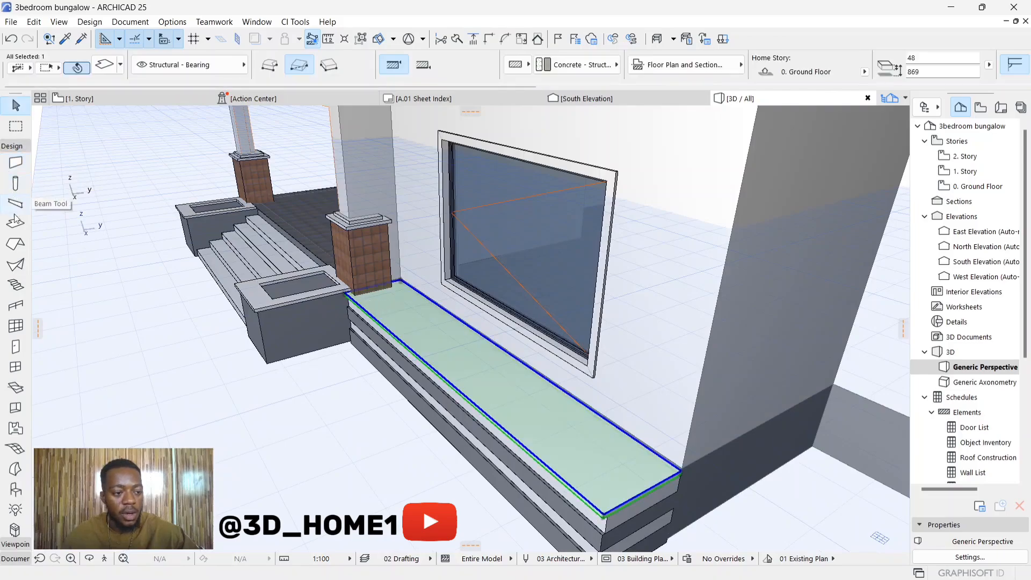
Cut a rectangular hole of about 5120 × 530 mm into the thin cap slab below the large front window
{"action": "left_click", "coordinate": [15, 222]}
{"action": "left_click", "coordinate": [372, 297]}
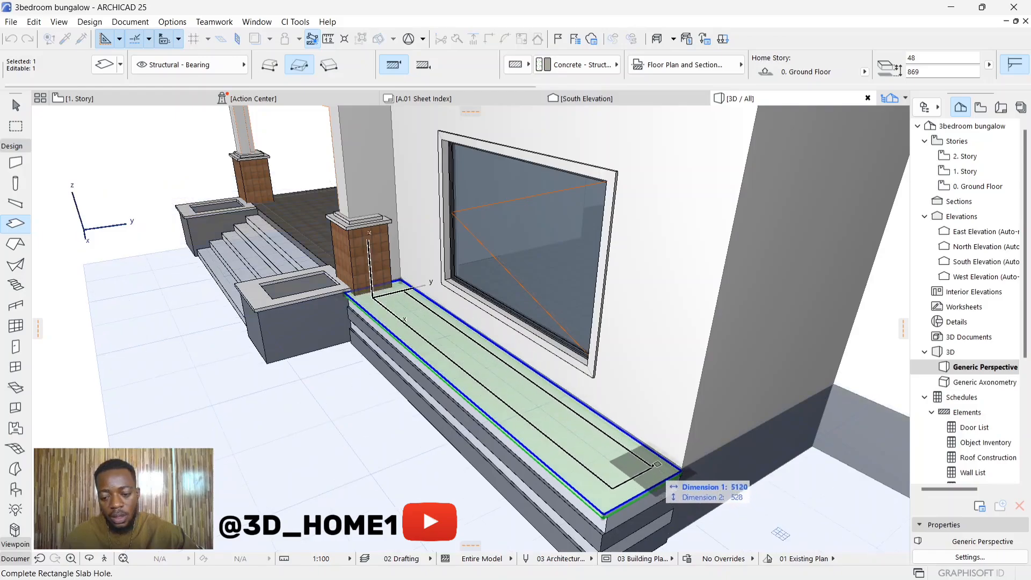
{"action": "left_click", "coordinate": [661, 467]}
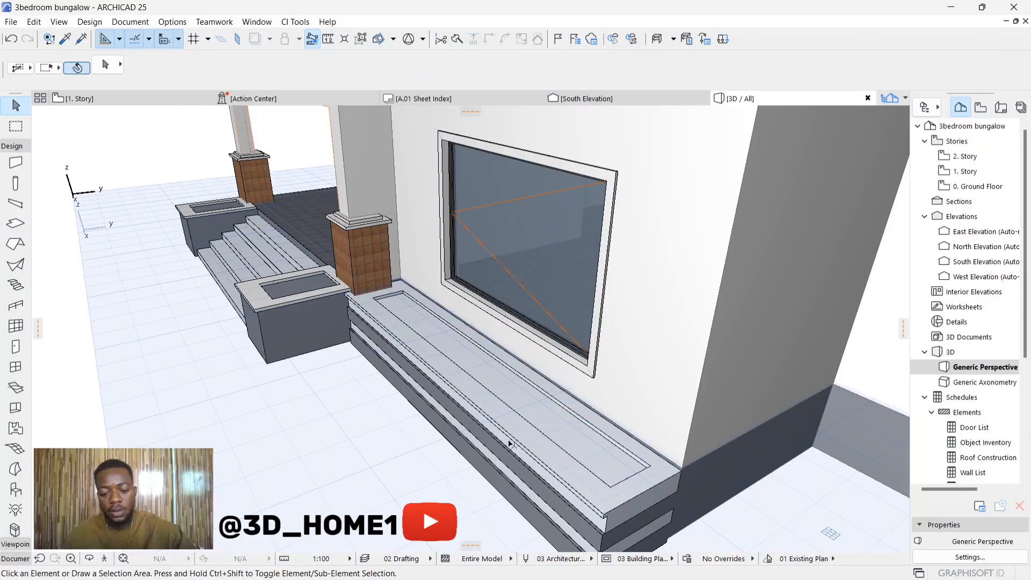
{"action": "middle_click_drag", "start_coordinate": [510, 444], "coordinate": [639, 339], "text": "shift"}
{"action": "scroll", "coordinate": [622, 399], "scroll_direction": "up", "scroll_amount": 10}
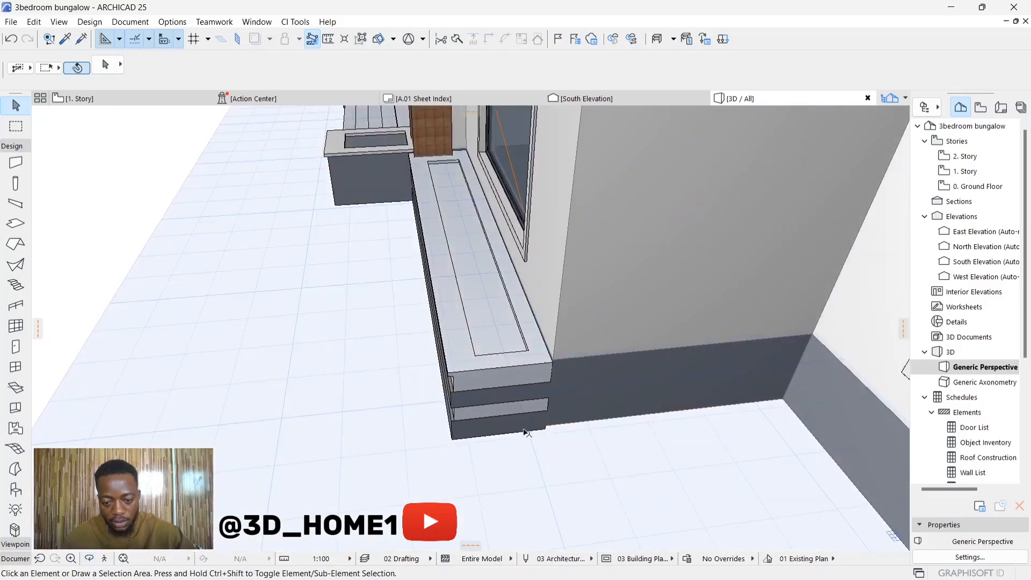
Offset the end edge of the bottom planter slab outward by about 675 mm, past the house corner
{"action": "left_click", "coordinate": [519, 430]}
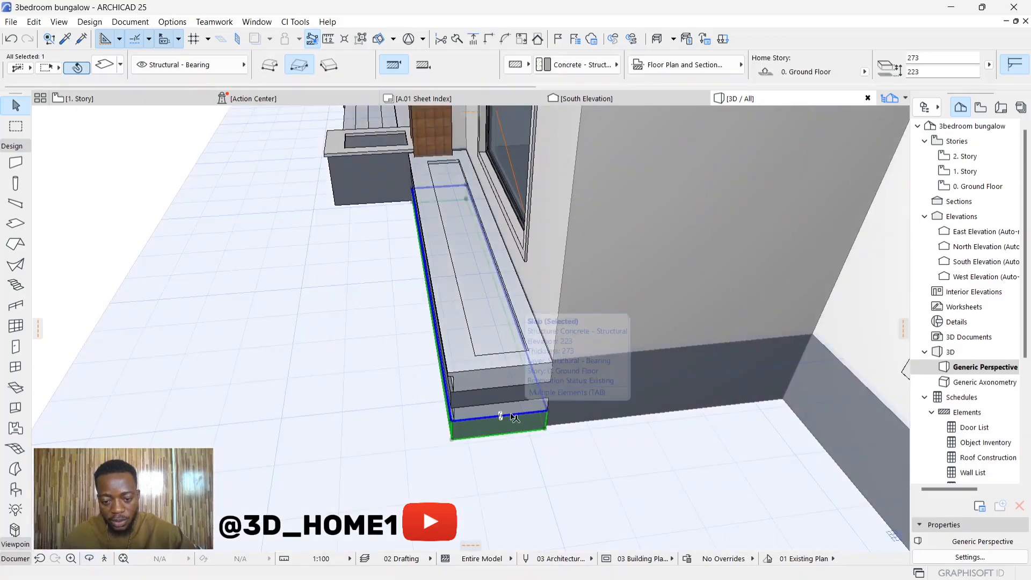
{"action": "left_click", "coordinate": [513, 416]}
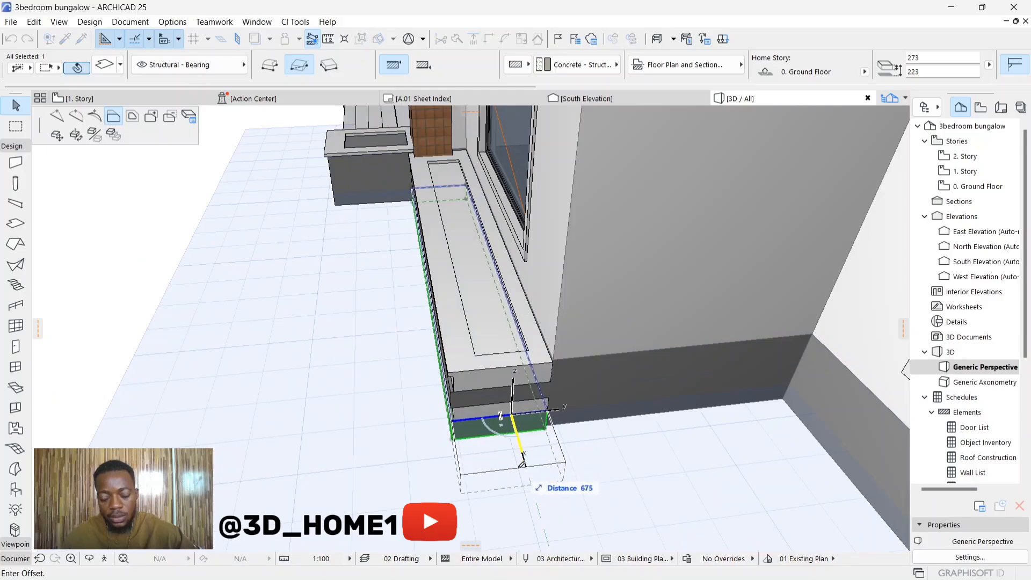
{"action": "left_click", "coordinate": [522, 472]}
{"action": "key", "text": "Escape"}
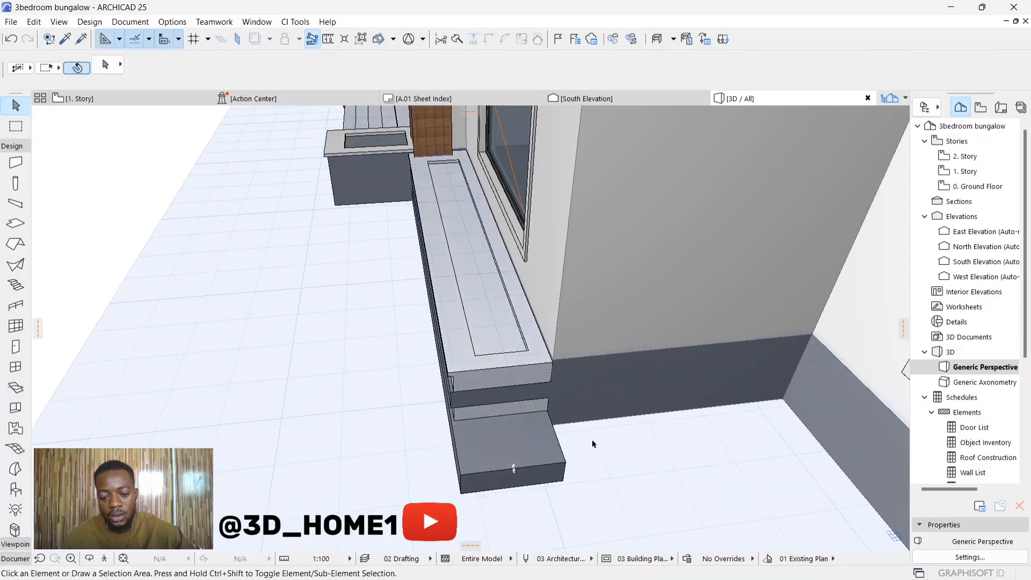
Insert a new node on the bottom slab's house-side edge where it meets the end of the slab above
{"action": "left_click", "coordinate": [558, 432]}
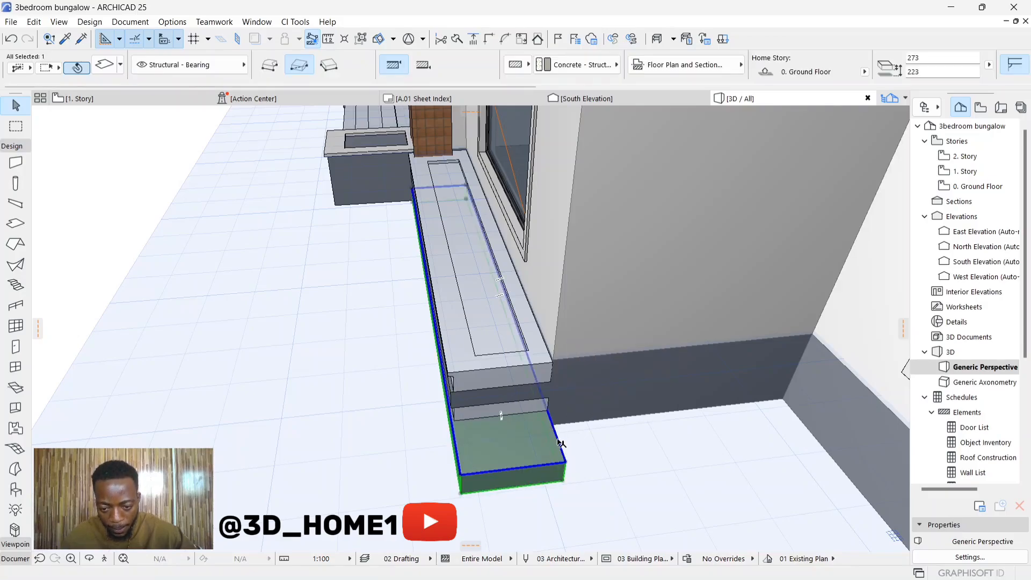
{"action": "left_click", "coordinate": [556, 430]}
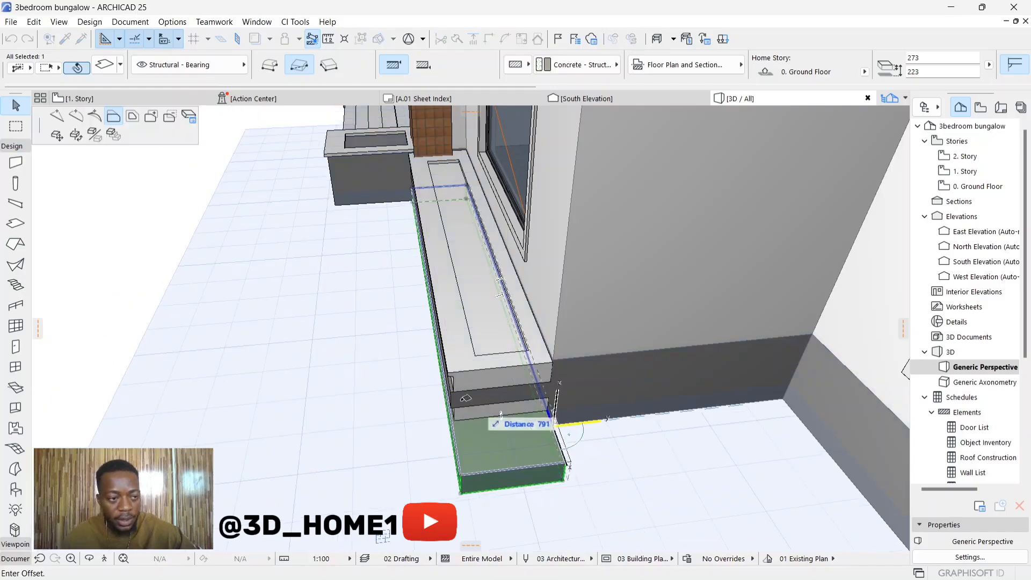
{"action": "left_click", "coordinate": [58, 117]}
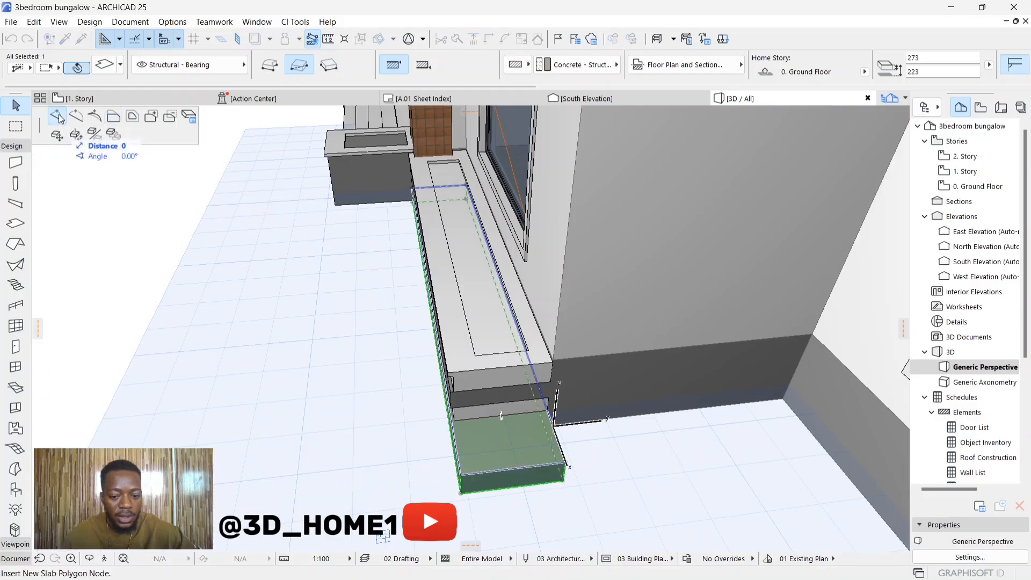
{"action": "scroll", "coordinate": [552, 418], "scroll_direction": "up", "scroll_amount": 3}
{"action": "scroll", "coordinate": [551, 417], "scroll_direction": "up", "scroll_amount": 2}
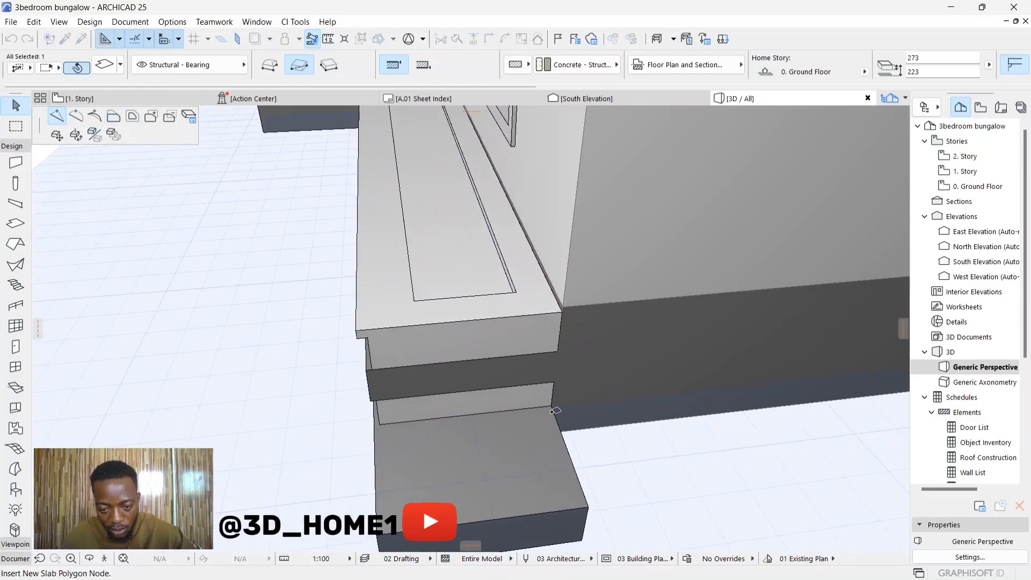
{"action": "left_click", "coordinate": [551, 409]}
{"action": "left_click", "coordinate": [552, 407]}
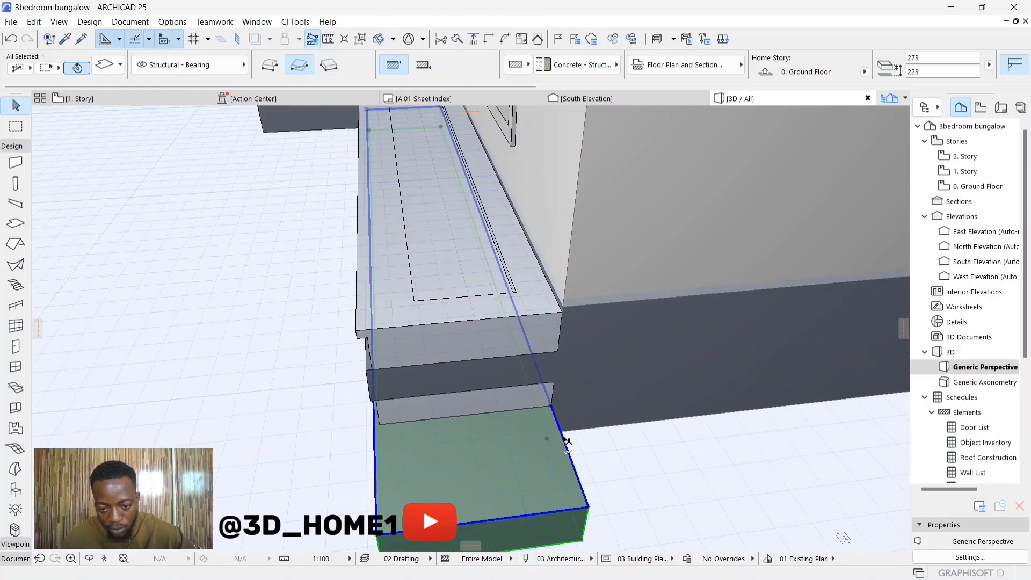
Offset the bottom slab's short house-side segment along the side of the house until it reaches the projecting wall
{"action": "left_click", "coordinate": [566, 440]}
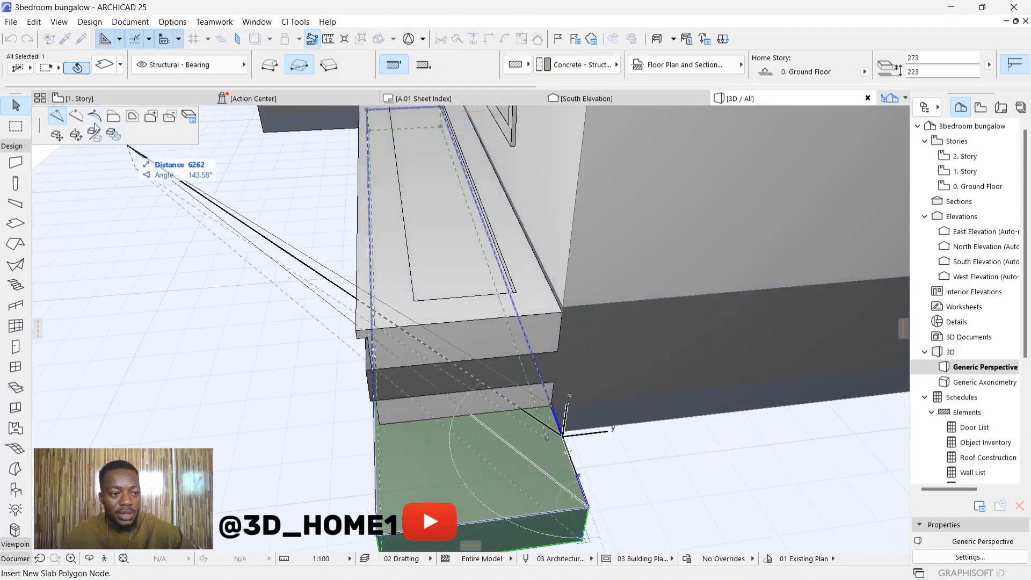
{"action": "left_click", "coordinate": [113, 116]}
{"action": "scroll", "coordinate": [299, 341], "scroll_direction": "down", "scroll_amount": 3}
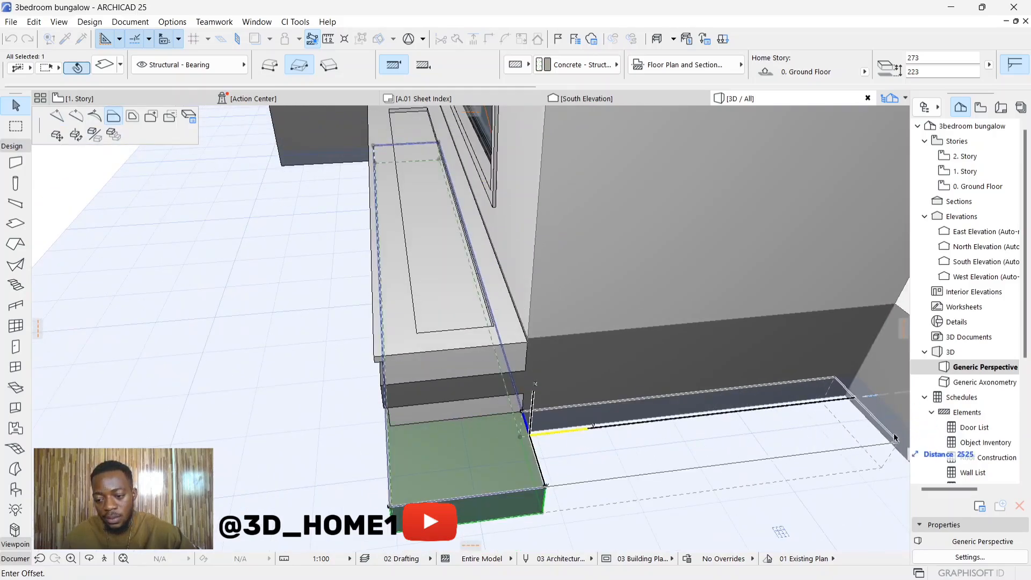
{"action": "left_click", "coordinate": [877, 348]}
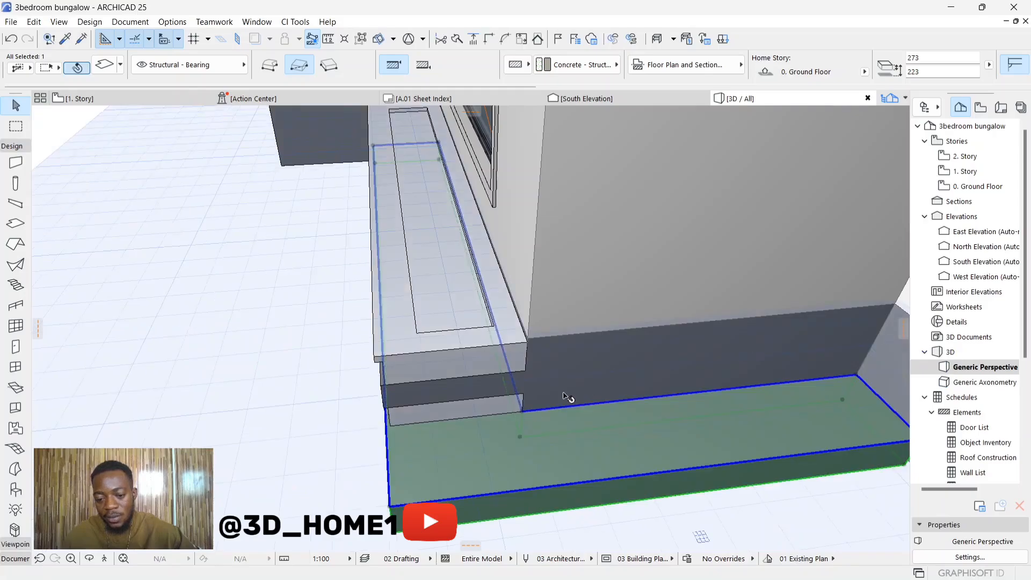
{"action": "left_click", "coordinate": [661, 530]}
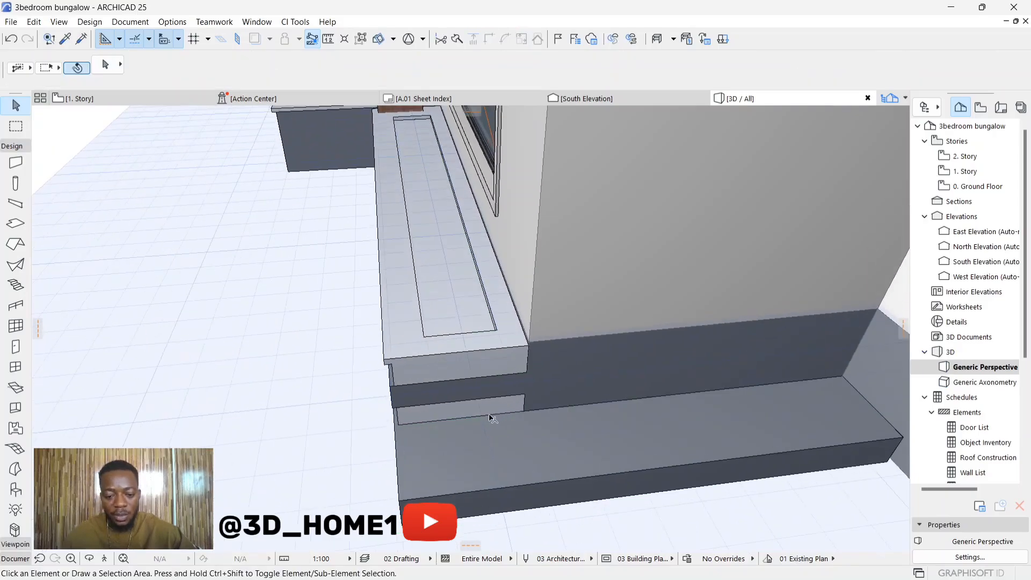
Offset the end edge of the second planter slab outward until it is flush with the bottom slab's end
{"action": "left_click", "coordinate": [490, 416]}
{"action": "left_click", "coordinate": [513, 399]}
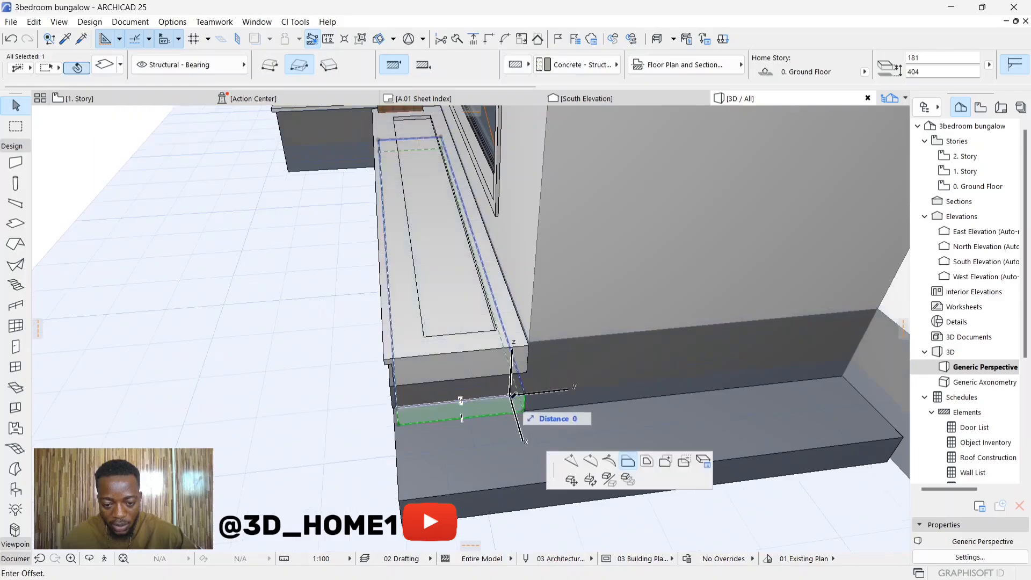
{"action": "left_click", "coordinate": [599, 464]}
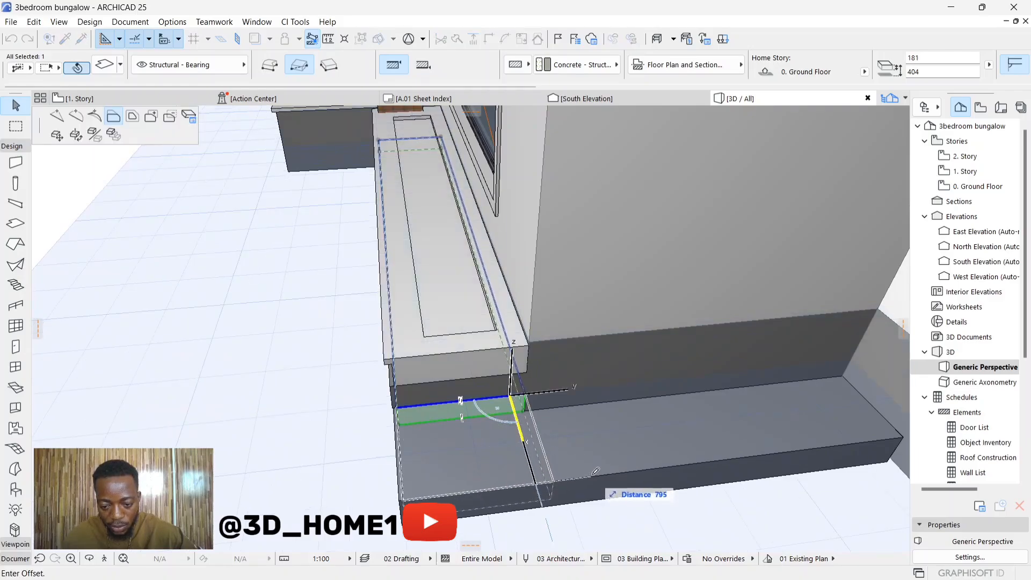
{"action": "left_click", "coordinate": [401, 495]}
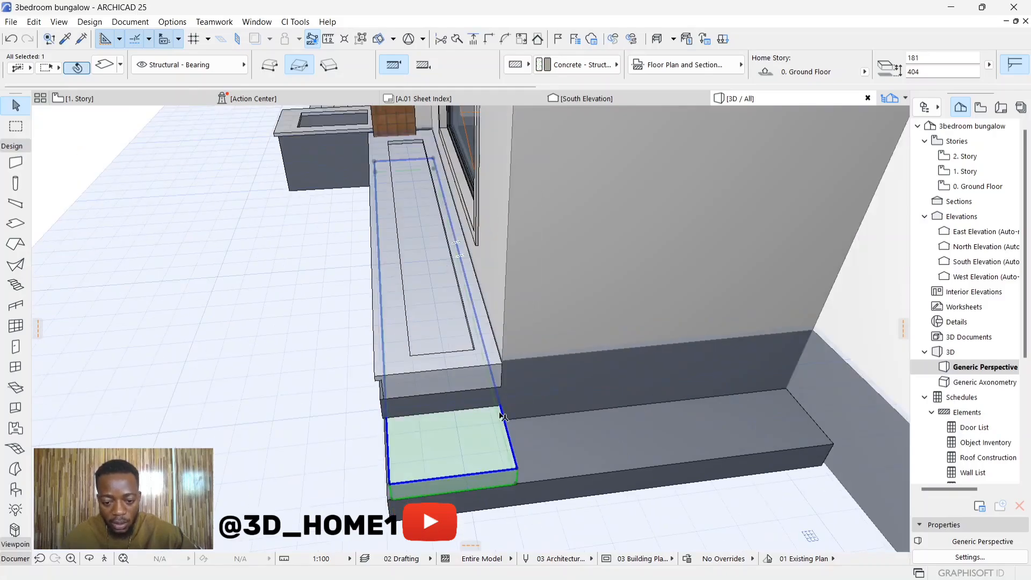
Insert a new node on the second slab's house-side edge where it meets the end of the slab above
{"action": "left_click", "coordinate": [507, 420]}
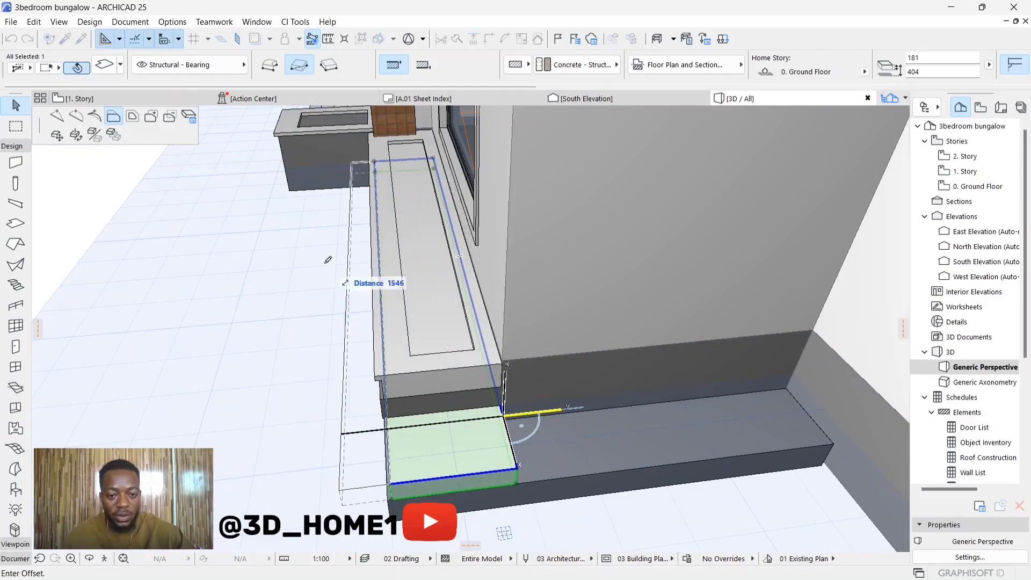
{"action": "left_click", "coordinate": [57, 116]}
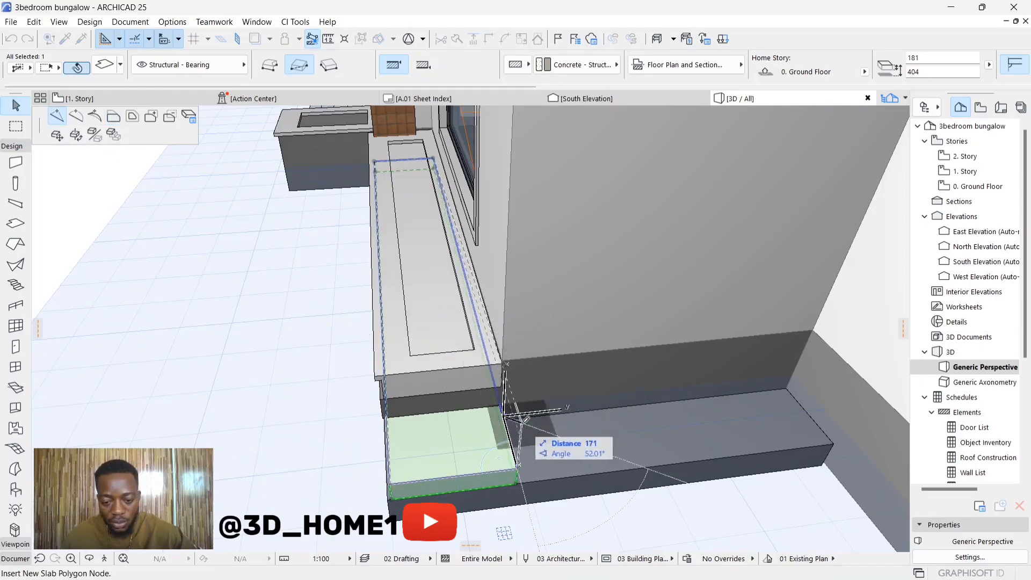
{"action": "scroll", "coordinate": [520, 420], "scroll_direction": "up", "scroll_amount": 3}
{"action": "left_click", "coordinate": [505, 420]}
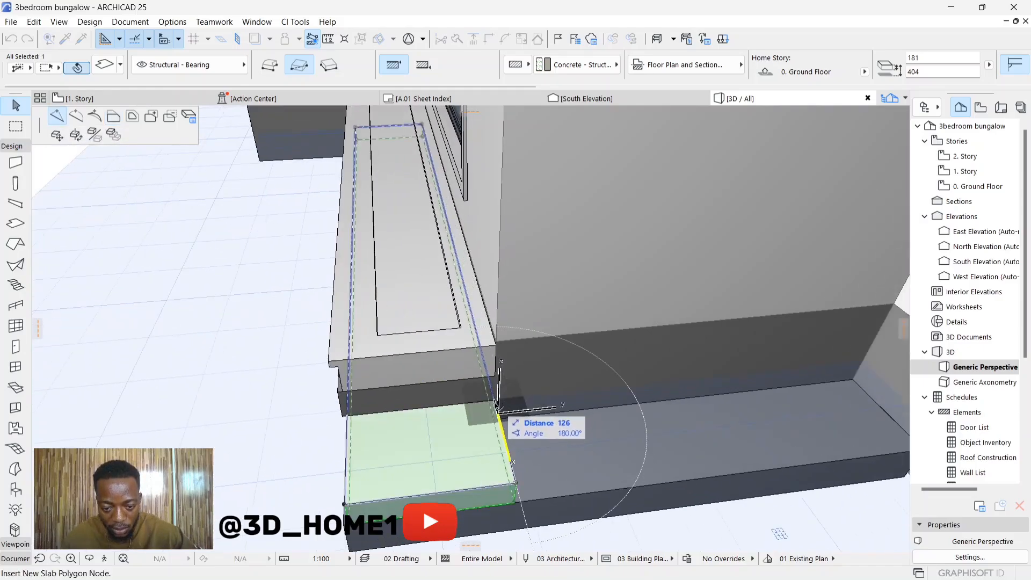
{"action": "left_click", "coordinate": [496, 401]}
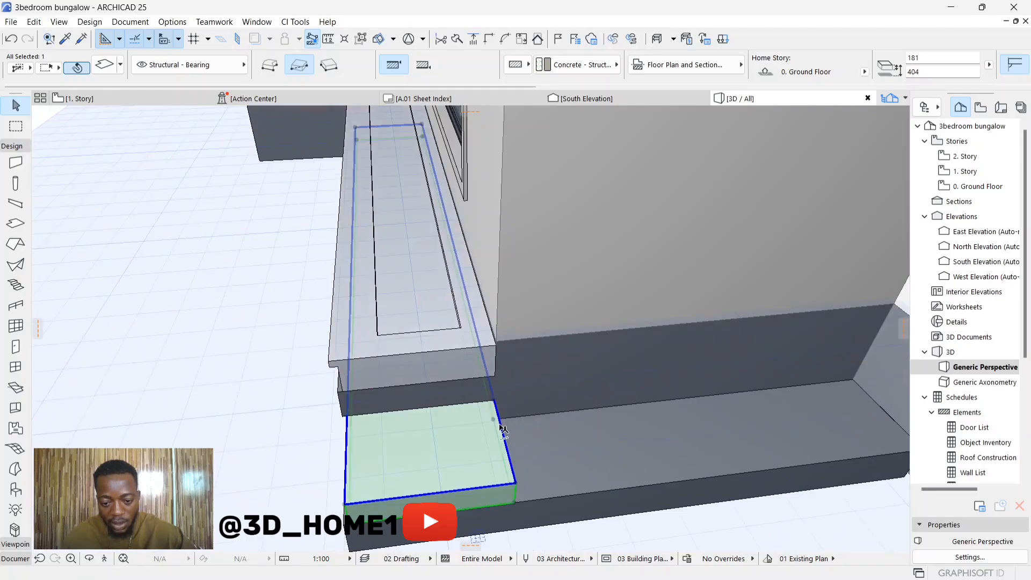
Offset the second slab's short house-side segment to the projecting wall, following the bottom slab around the corner
{"action": "left_click", "coordinate": [502, 430]}
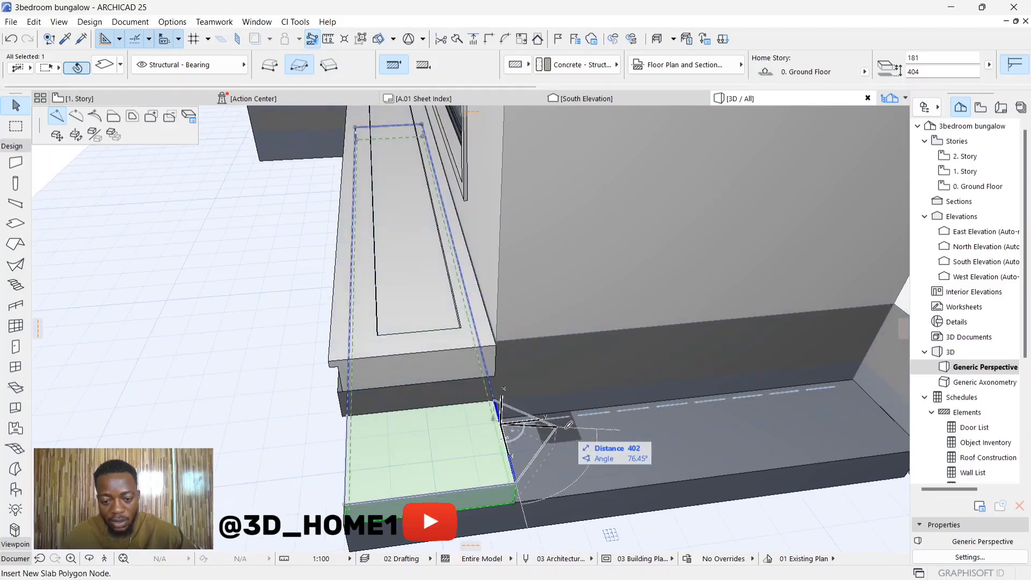
{"action": "left_click", "coordinate": [112, 118]}
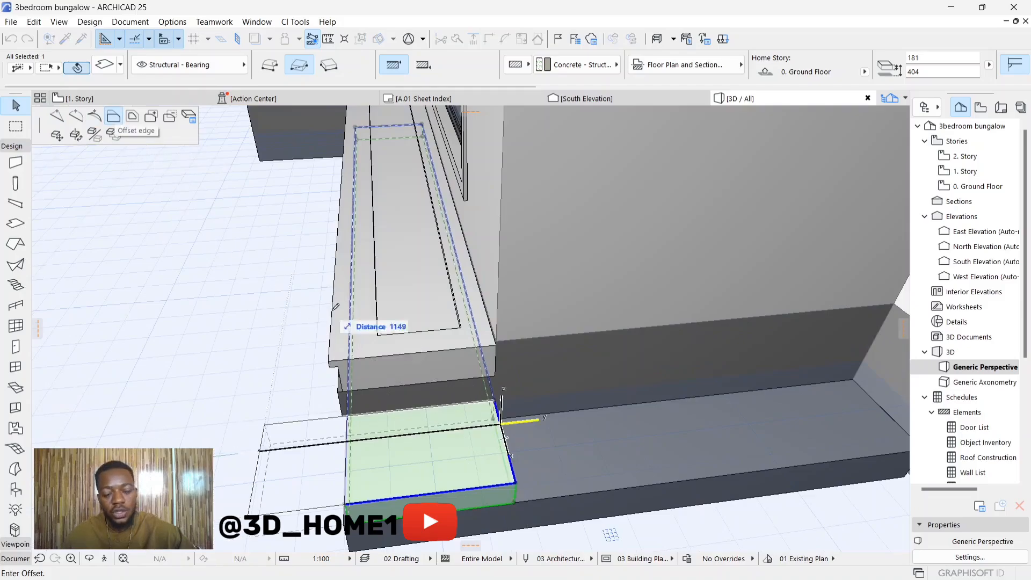
{"action": "left_click", "coordinate": [873, 347]}
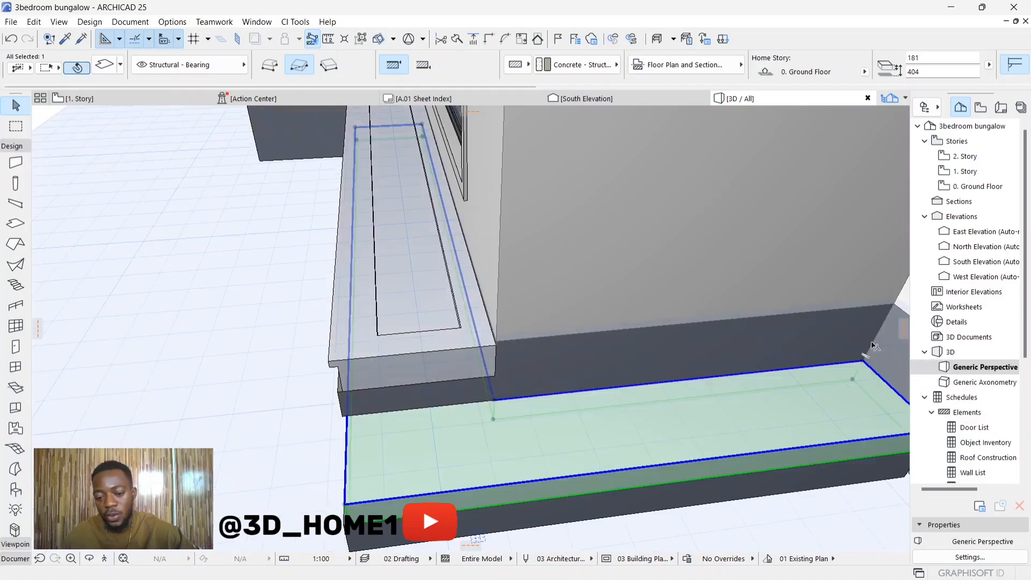
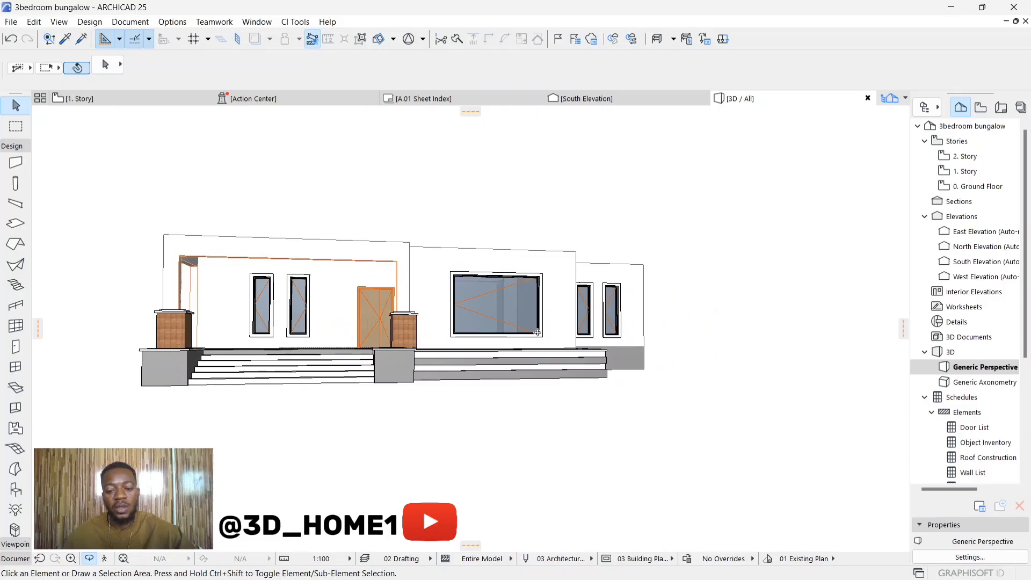
Examine the bungalow's front from several angles, including the porch steps, pedestals and banded planter below the large window
{"action": "left_click_drag", "start_coordinate": [593, 357], "coordinate": [203, 327]}
{"action": "scroll", "coordinate": [203, 328], "scroll_direction": "up", "scroll_amount": 5}
{"action": "left_click_drag", "start_coordinate": [300, 386], "coordinate": [377, 363]}
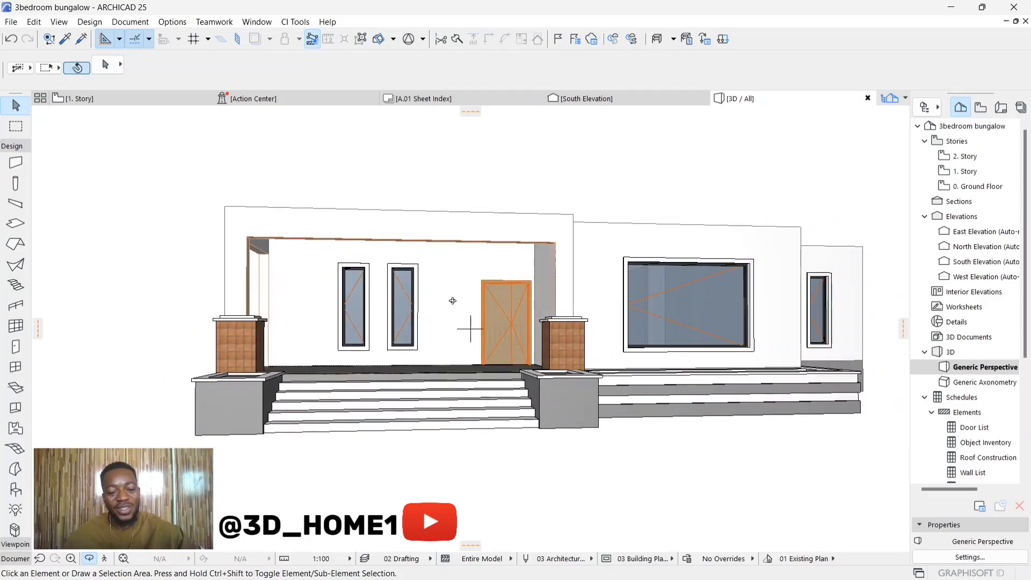
{"action": "left_click_drag", "start_coordinate": [453, 301], "coordinate": [464, 278]}
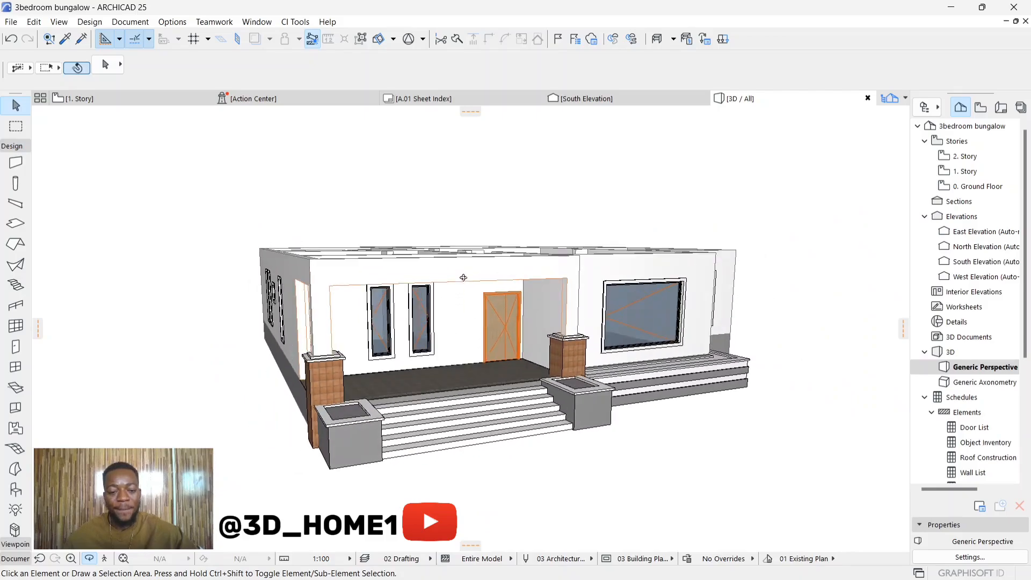
{"action": "left_click_drag", "start_coordinate": [320, 269], "coordinate": [321, 269]}
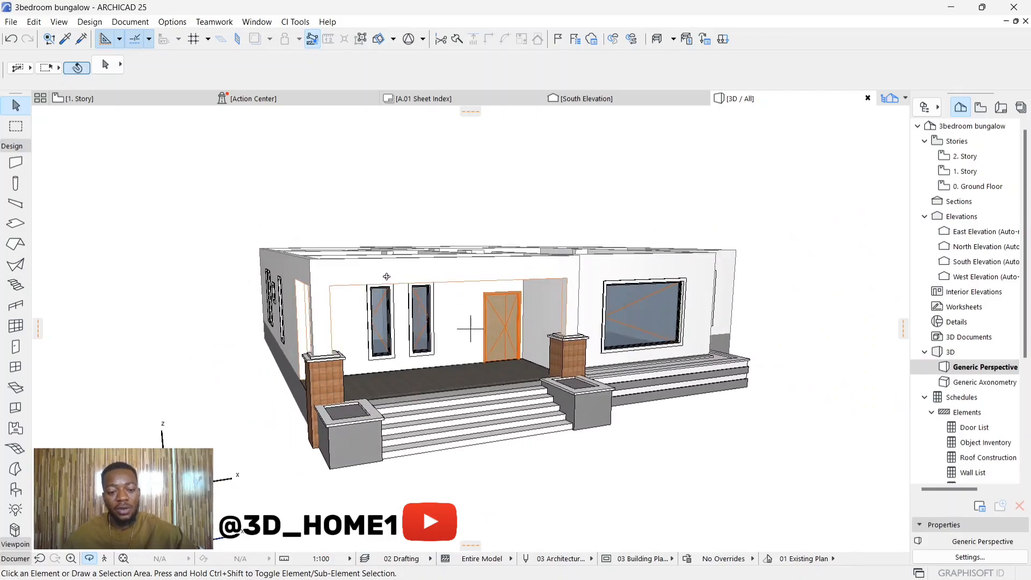
{"action": "left_click_drag", "start_coordinate": [387, 276], "coordinate": [383, 269]}
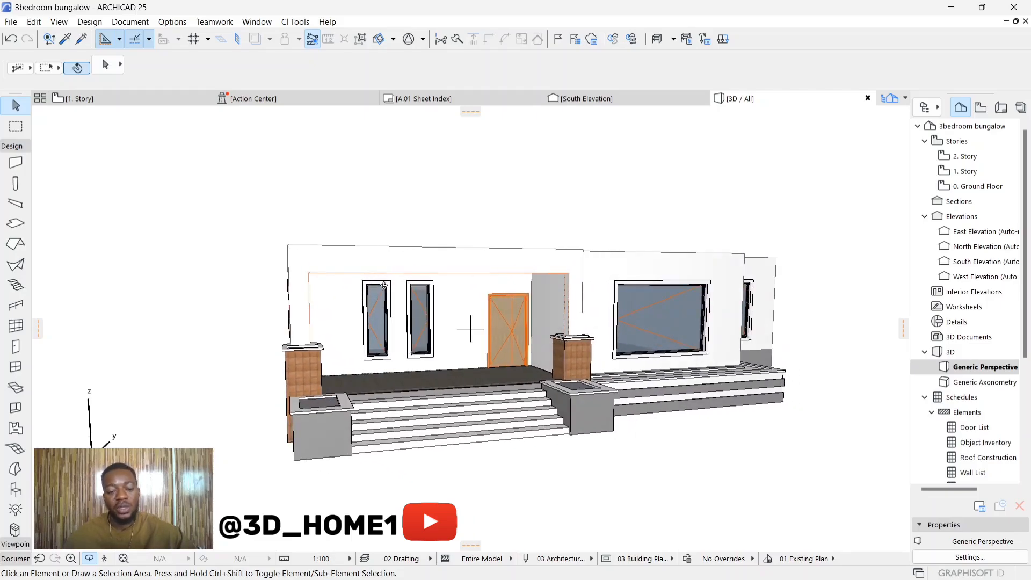
{"action": "left_click_drag", "start_coordinate": [385, 285], "coordinate": [355, 380]}
{"action": "scroll", "coordinate": [449, 356], "scroll_direction": "up", "scroll_amount": 4}
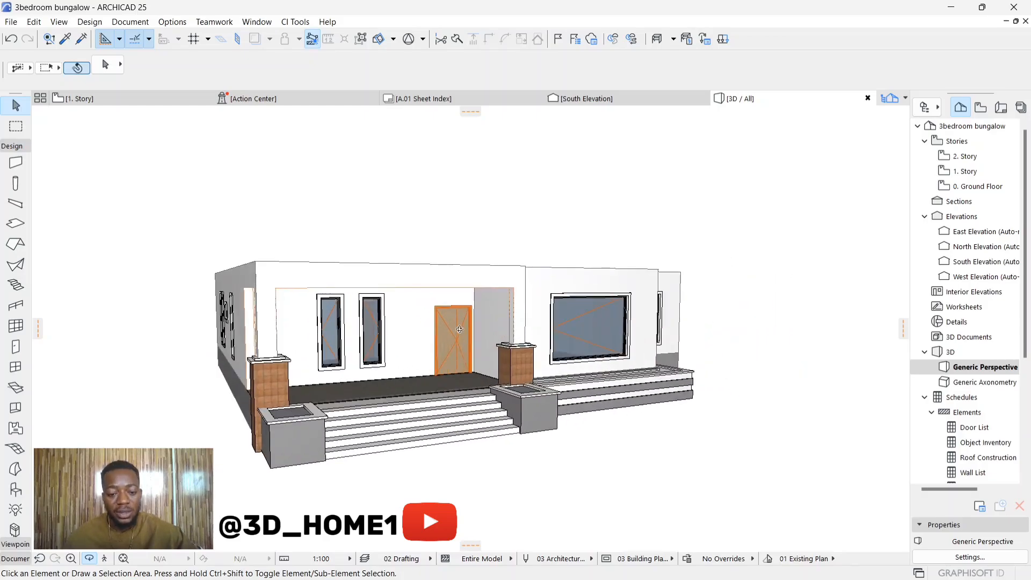
{"action": "left_click_drag", "start_coordinate": [450, 353], "coordinate": [467, 355]}
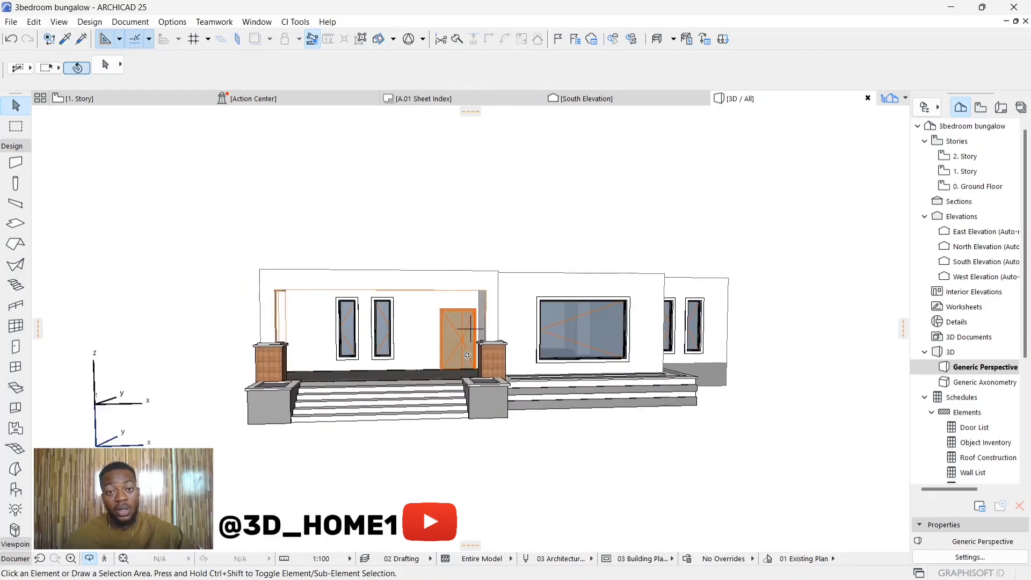
{"action": "scroll", "coordinate": [472, 340], "scroll_direction": "up", "scroll_amount": 3}
{"action": "scroll", "coordinate": [468, 339], "scroll_direction": "down", "scroll_amount": 2}
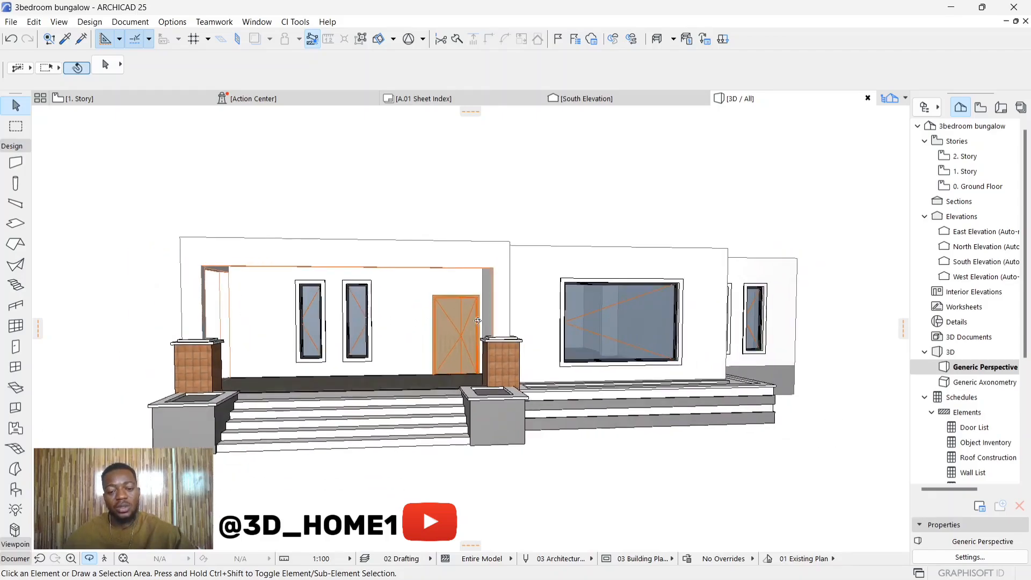
{"action": "scroll", "coordinate": [455, 340], "scroll_direction": "up", "scroll_amount": 4}
{"action": "left_click_drag", "start_coordinate": [455, 340], "coordinate": [454, 257]}
{"action": "scroll", "coordinate": [473, 302], "scroll_direction": "down", "scroll_amount": 5}
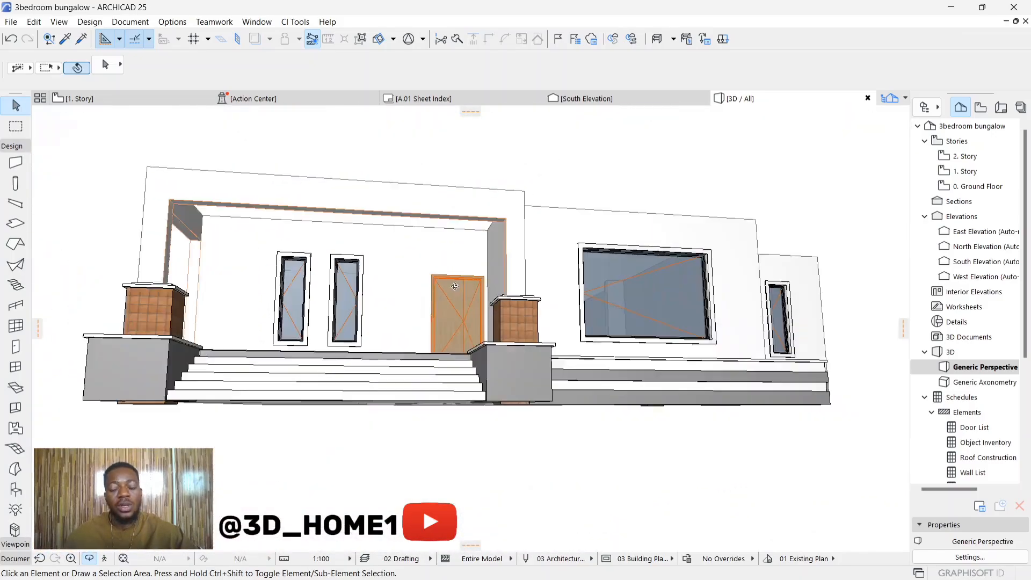
{"action": "left_click_drag", "start_coordinate": [474, 302], "coordinate": [440, 337]}
Open the Profile Manager for complex profiles
{"action": "left_click", "coordinate": [164, 40]}
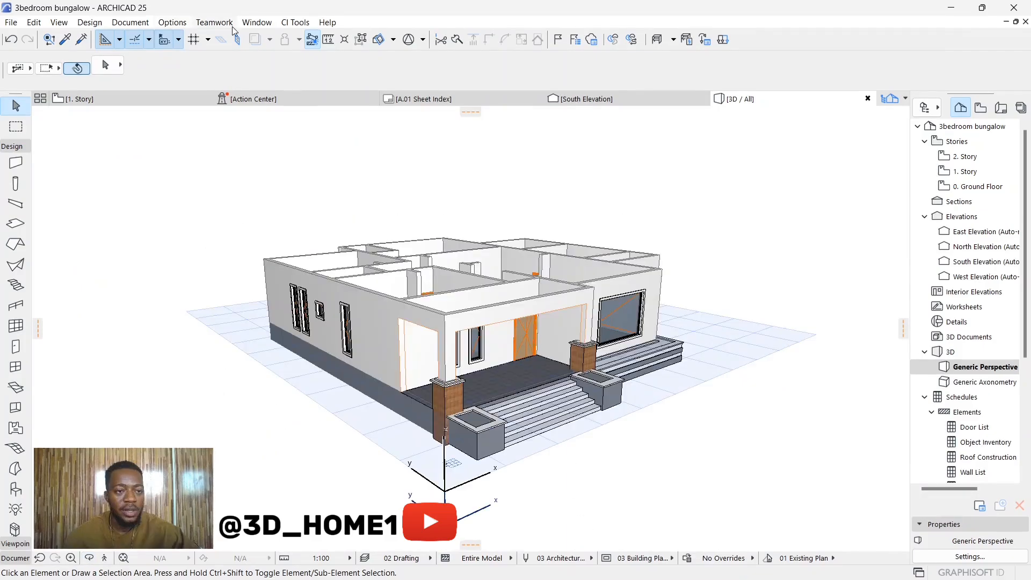
{"action": "left_click", "coordinate": [172, 23]}
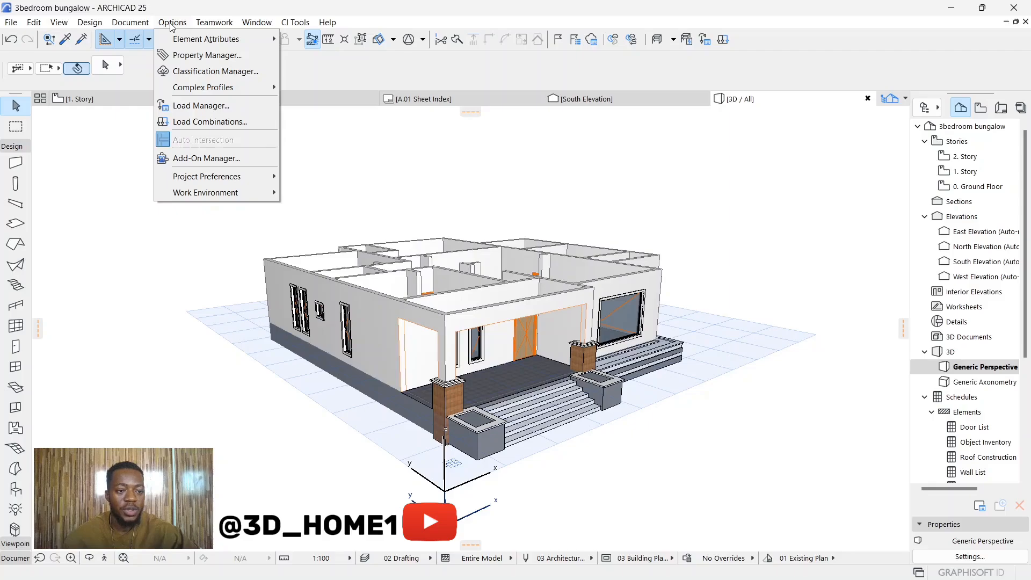
{"action": "mouse_move", "coordinate": [198, 92]}
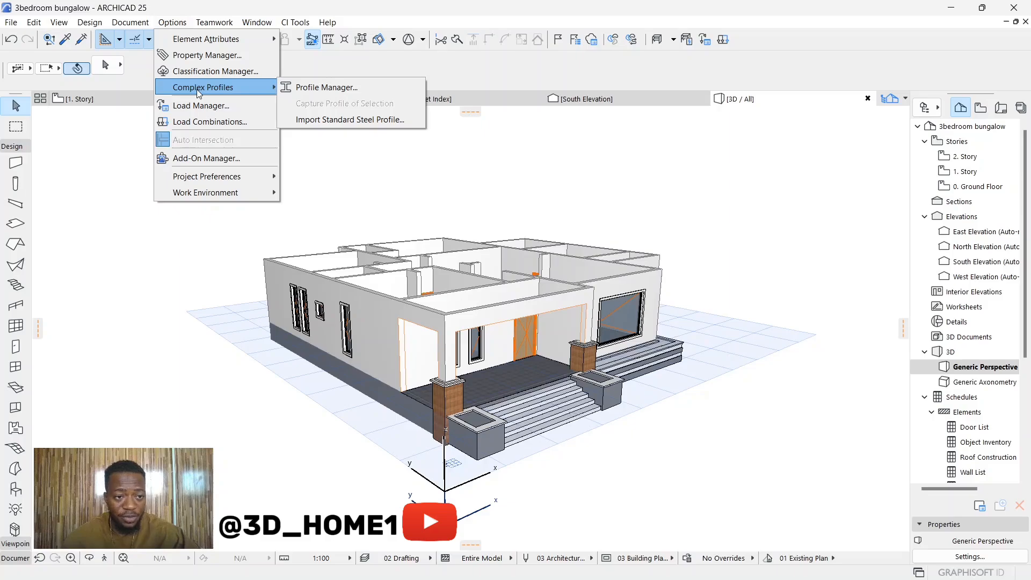
{"action": "left_click", "coordinate": [324, 87]}
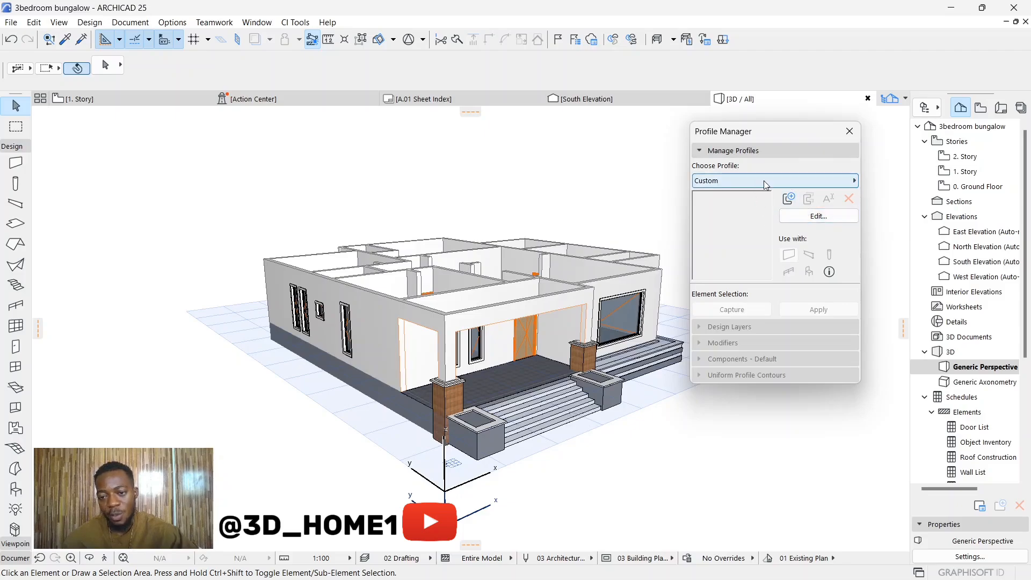
Create a new profile named CLASS FACIA and make it available for beams only, not walls
{"action": "left_click", "coordinate": [789, 199]}
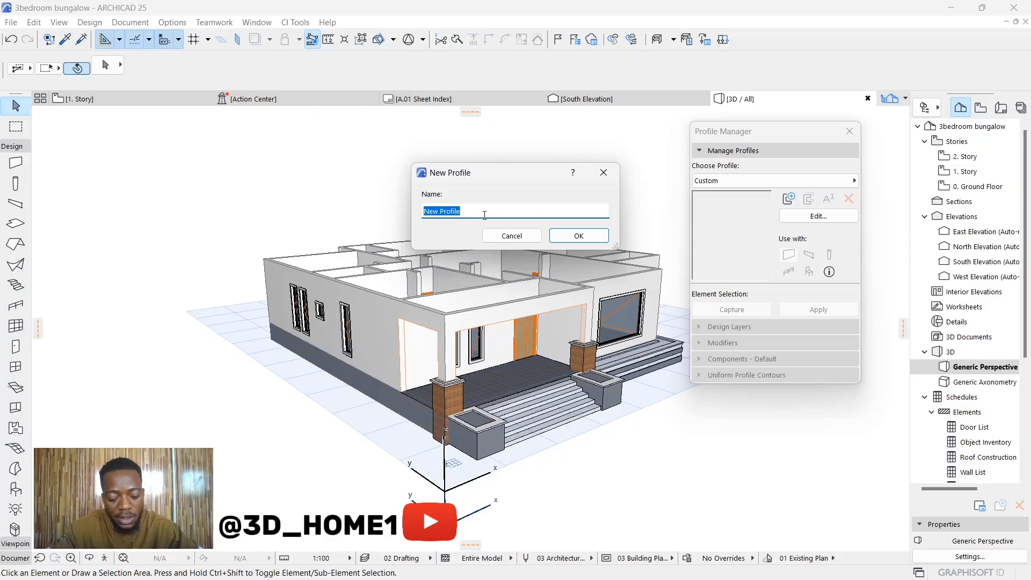
{"action": "type", "text": "c"}
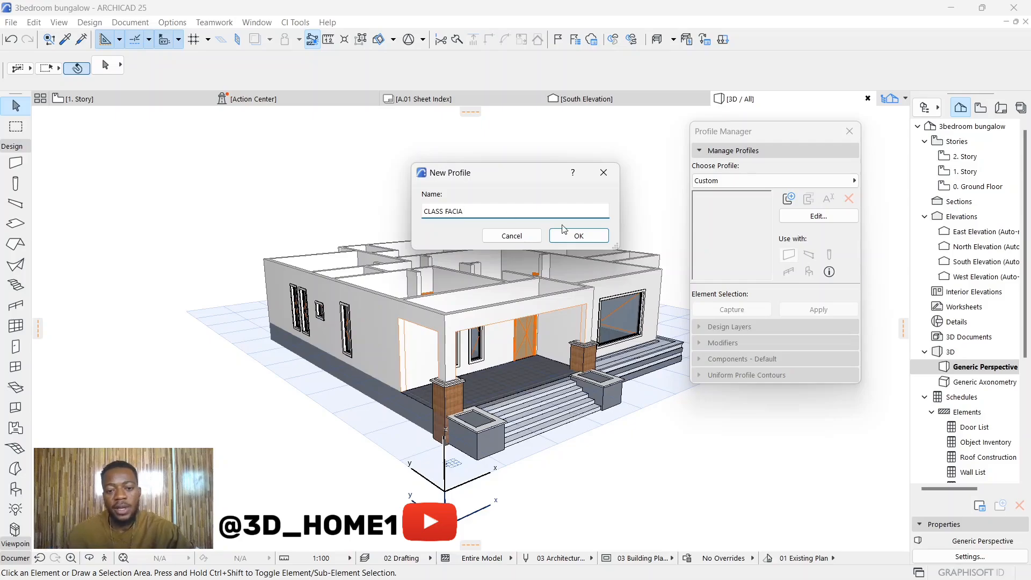
{"action": "left_click", "coordinate": [579, 236]}
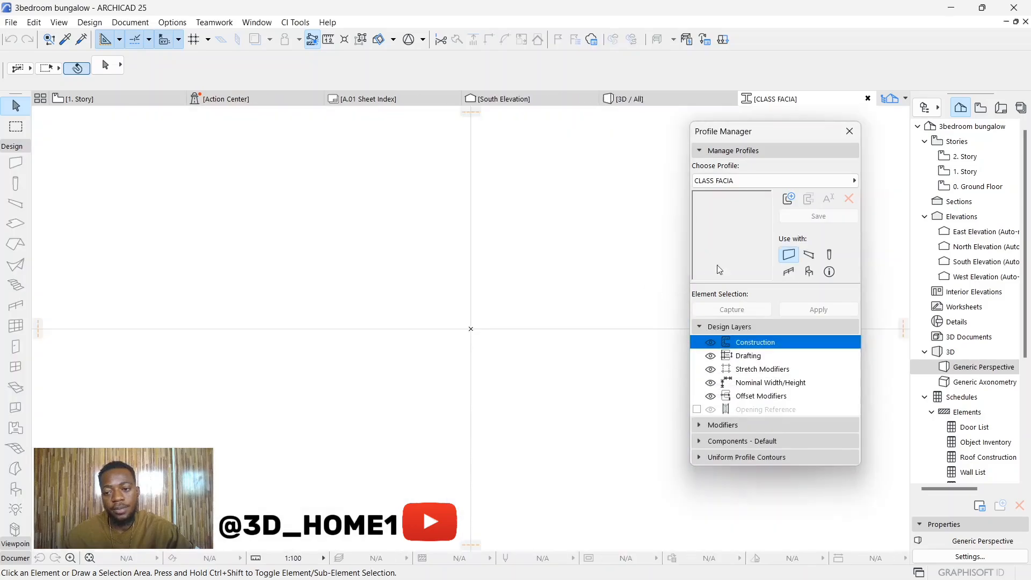
{"action": "left_click", "coordinate": [812, 258]}
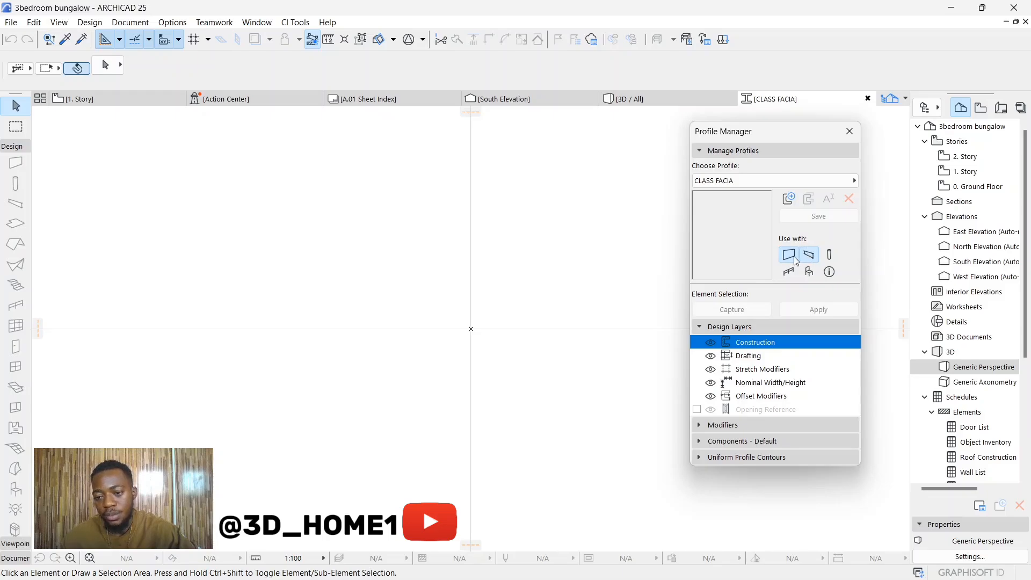
{"action": "left_click", "coordinate": [793, 256]}
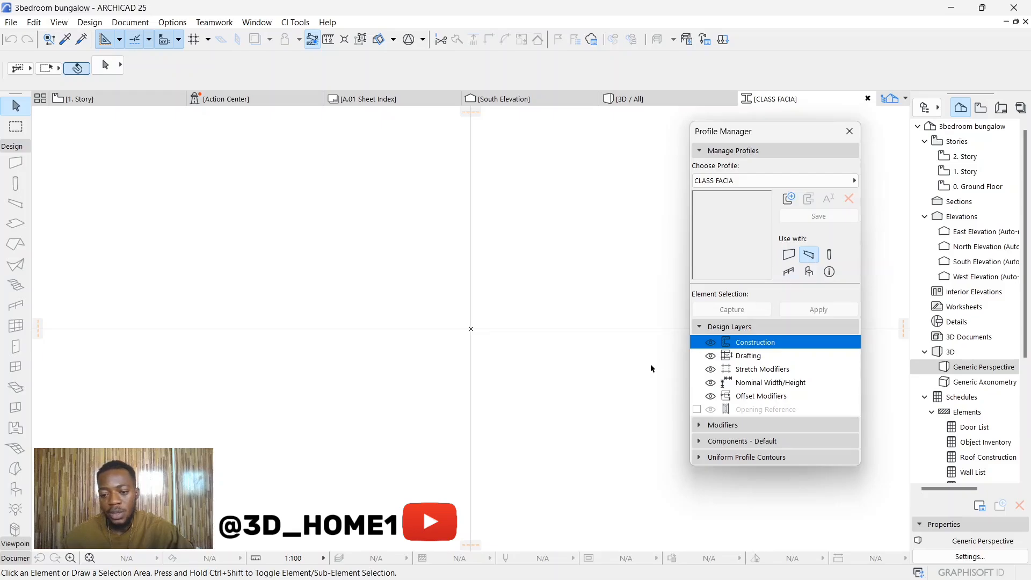
Draw a vertical line about 350 mm long upward from the profile origin with the Line tool
{"action": "scroll", "coordinate": [476, 338], "scroll_direction": "up", "scroll_amount": 2}
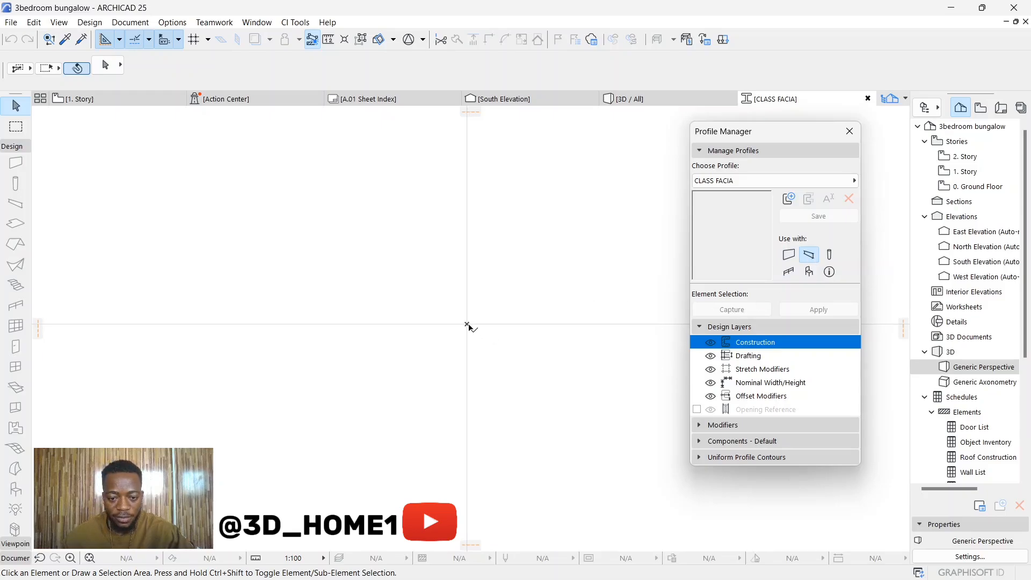
{"action": "scroll", "coordinate": [435, 329], "scroll_direction": "down", "scroll_amount": 4}
{"action": "scroll", "coordinate": [411, 341], "scroll_direction": "down", "scroll_amount": 2}
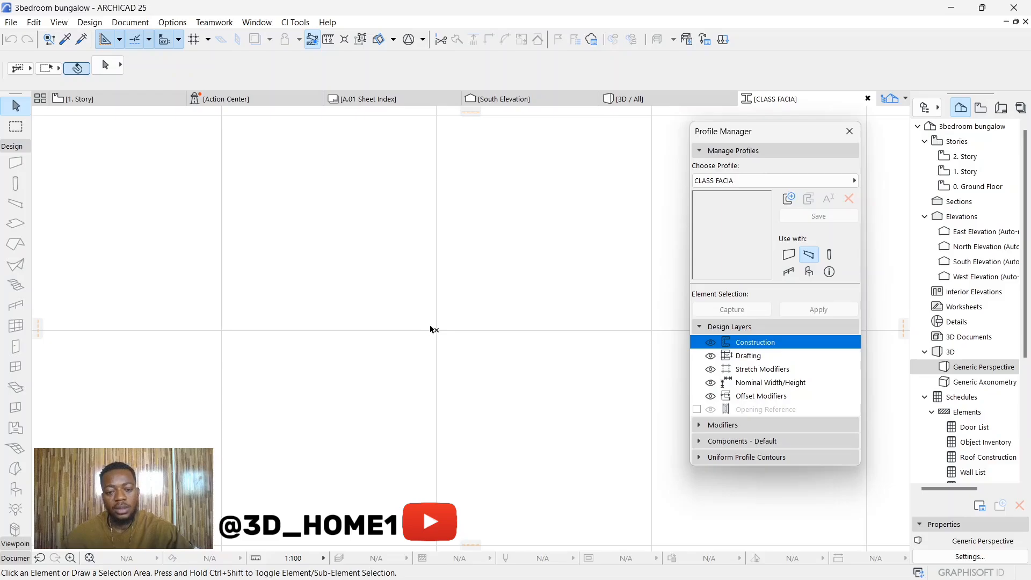
{"action": "scroll", "coordinate": [433, 333], "scroll_direction": "down", "scroll_amount": 2}
{"action": "scroll", "coordinate": [434, 336], "scroll_direction": "up", "scroll_amount": 5}
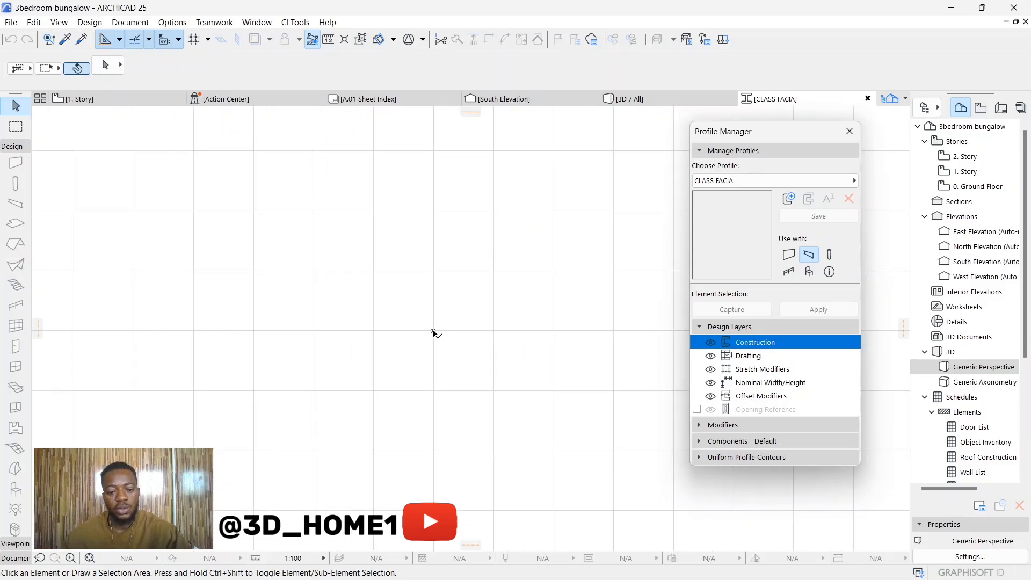
{"action": "scroll", "coordinate": [434, 328], "scroll_direction": "up", "scroll_amount": 1}
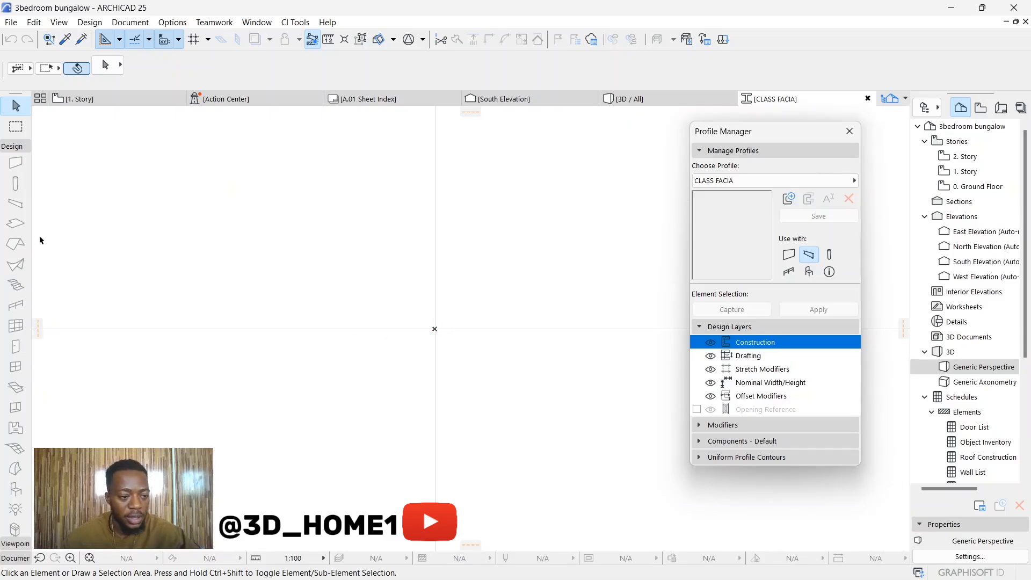
{"action": "left_click", "coordinate": [8, 557]}
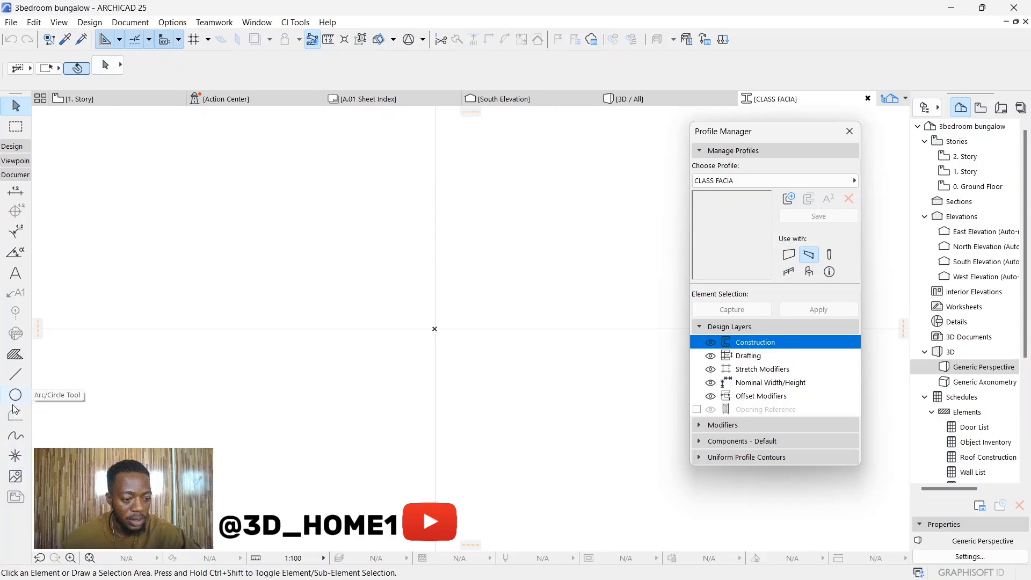
{"action": "left_click", "coordinate": [14, 376]}
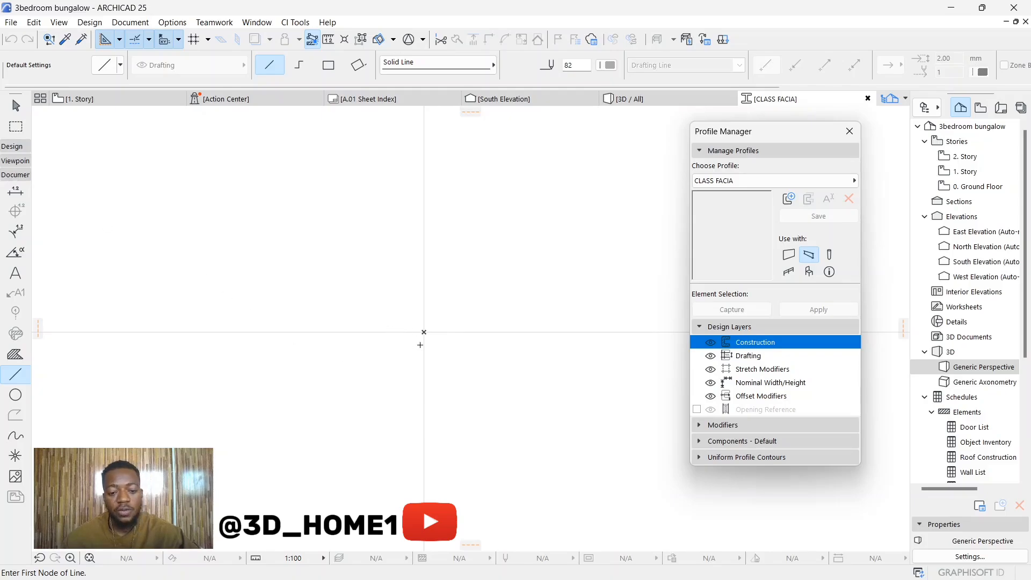
{"action": "left_click", "coordinate": [424, 332]}
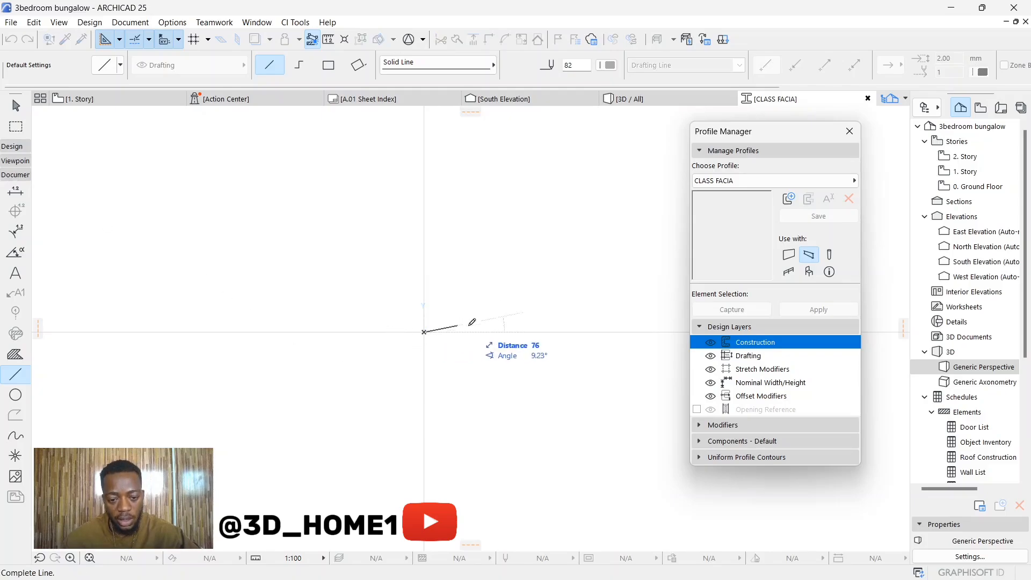
{"action": "scroll", "coordinate": [452, 332], "scroll_direction": "up", "scroll_amount": 1}
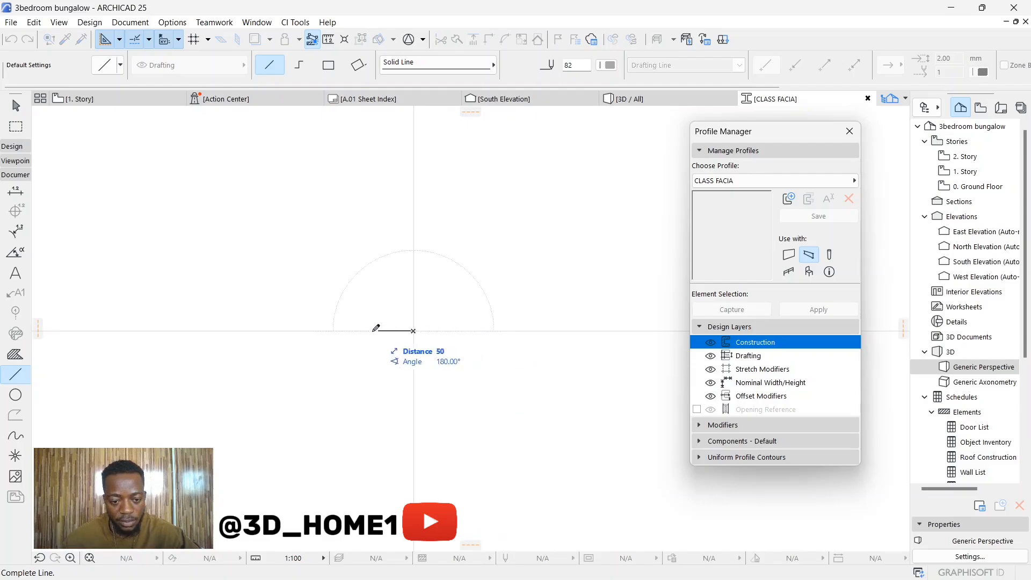
{"action": "scroll", "coordinate": [361, 331], "scroll_direction": "up", "scroll_amount": 1}
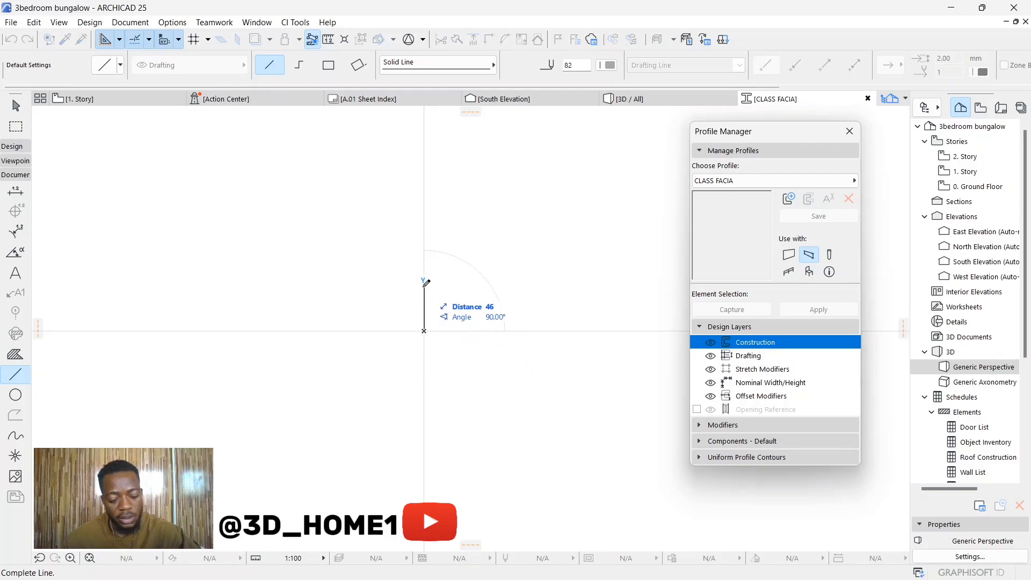
{"action": "type", "text": "300"}
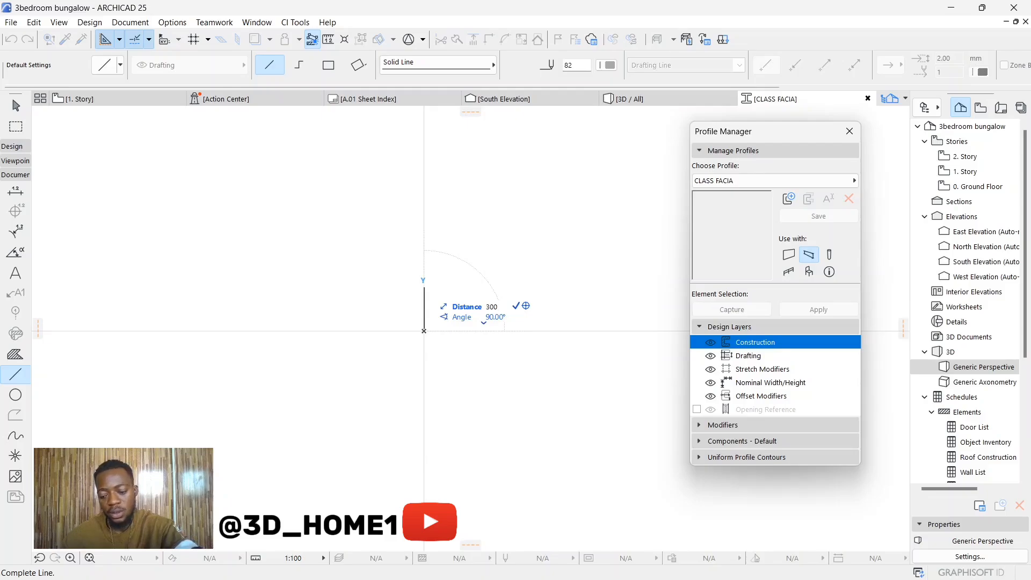
{"action": "key", "text": "BackSpace"}
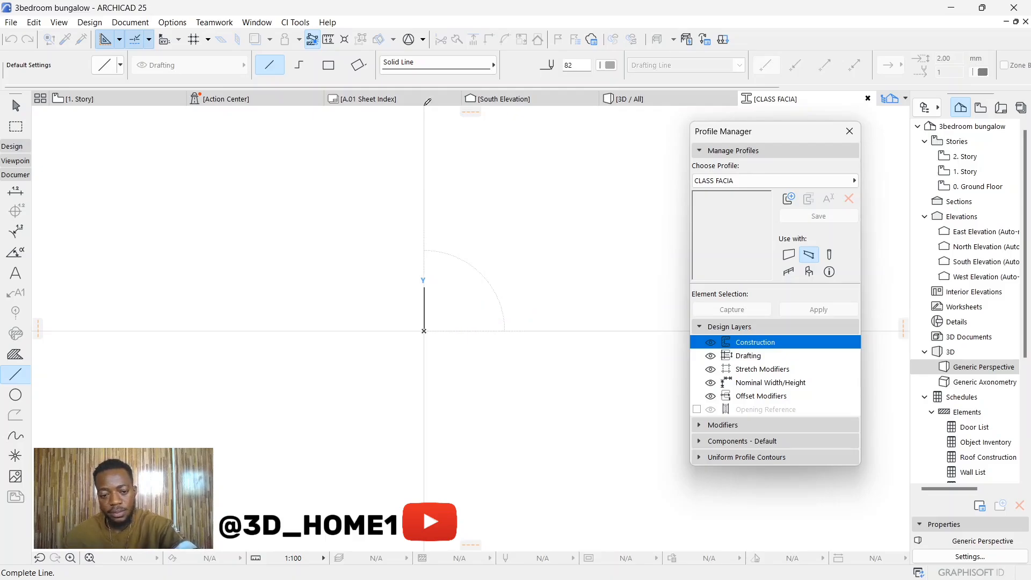
{"action": "key", "text": "Return"}
{"action": "scroll", "coordinate": [438, 429], "scroll_direction": "down", "scroll_amount": 4}
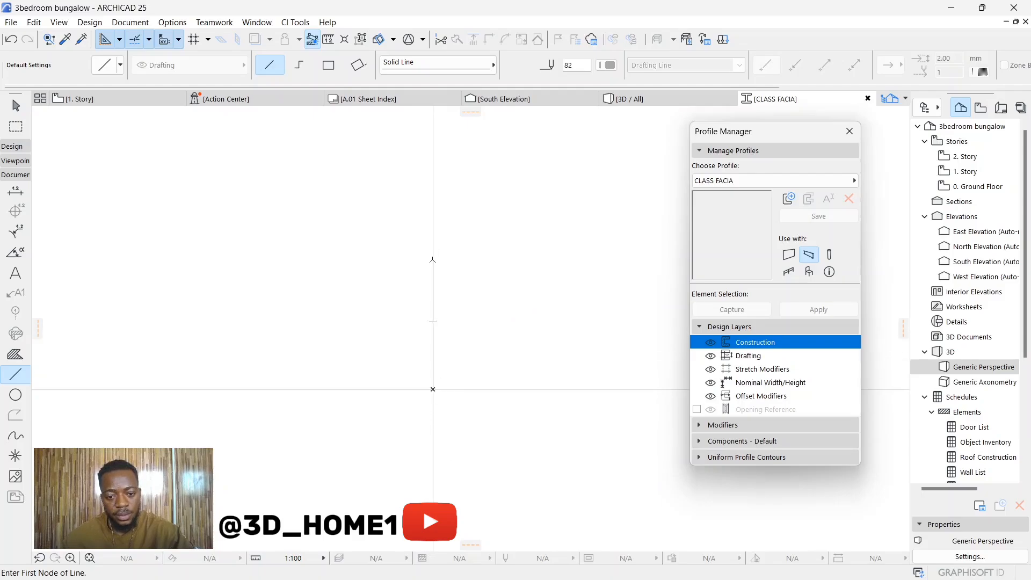
{"action": "scroll", "coordinate": [373, 265], "scroll_direction": "down", "scroll_amount": 2}
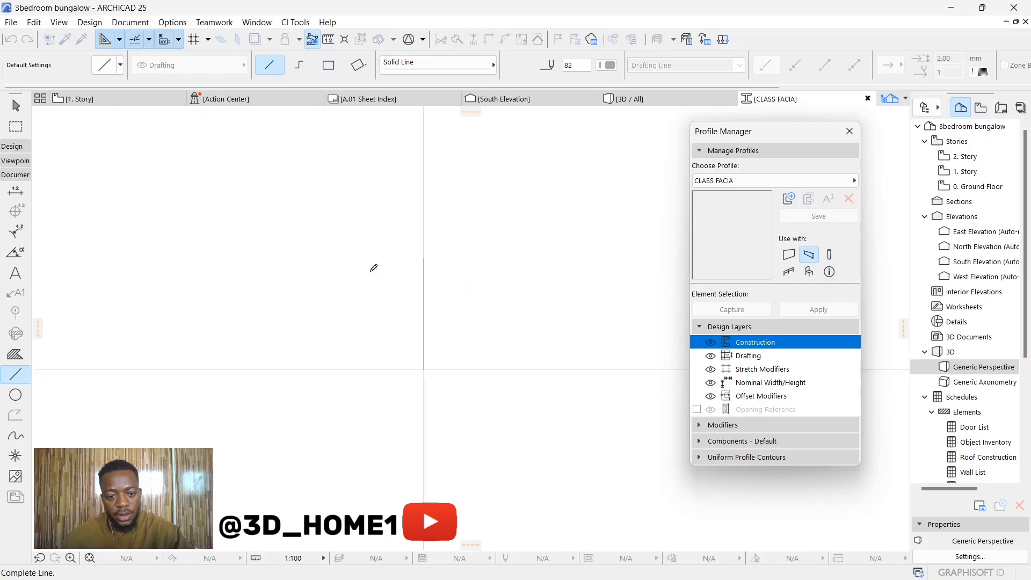
{"action": "left_click", "coordinate": [402, 264]}
{"action": "scroll", "coordinate": [338, 256], "scroll_direction": "down", "scroll_amount": 2}
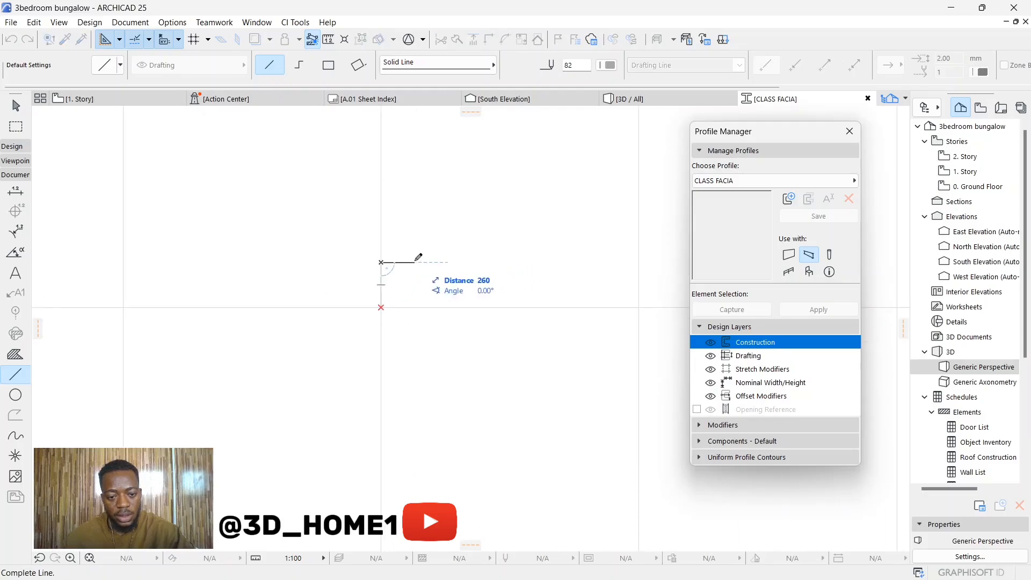
{"action": "key", "text": "Escape"}
Draw a 300 mm horizontal line from the profile origin and a 50 mm vertical line up from its far end
{"action": "scroll", "coordinate": [383, 302], "scroll_direction": "up", "scroll_amount": 2}
{"action": "left_click", "coordinate": [380, 309]}
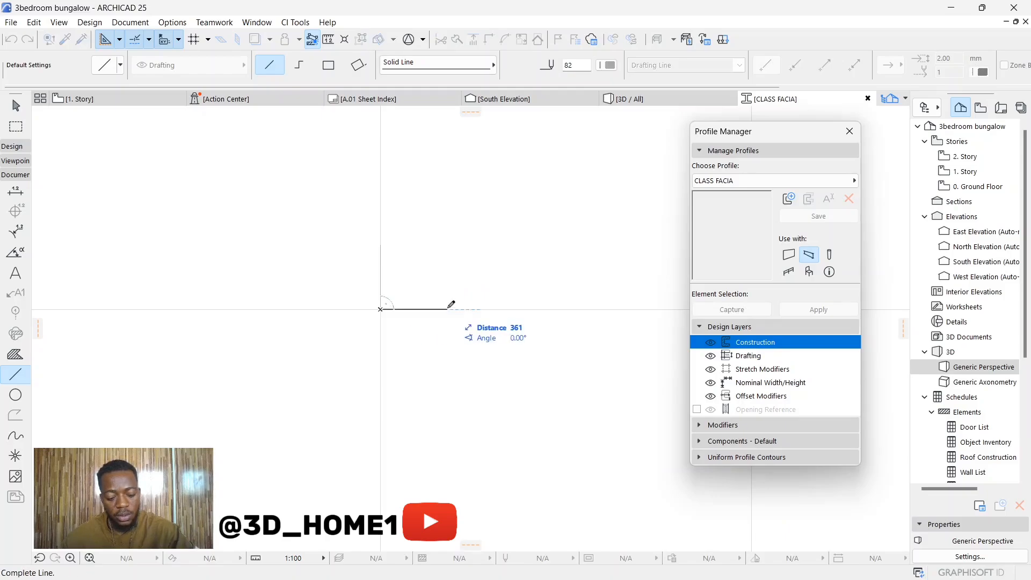
{"action": "type", "text": "3"}
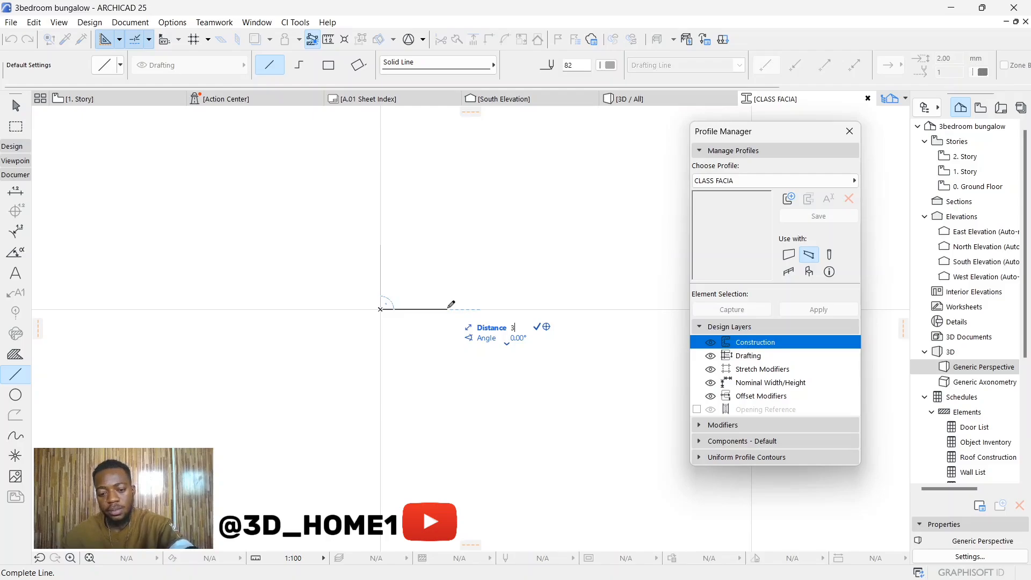
{"action": "type", "text": "00"}
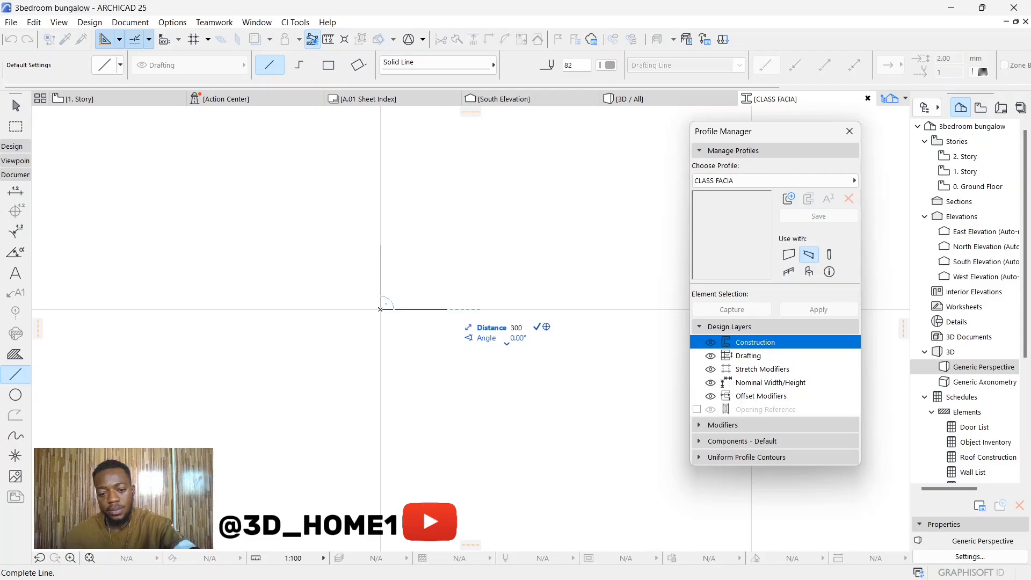
{"action": "type", "text": "0"}
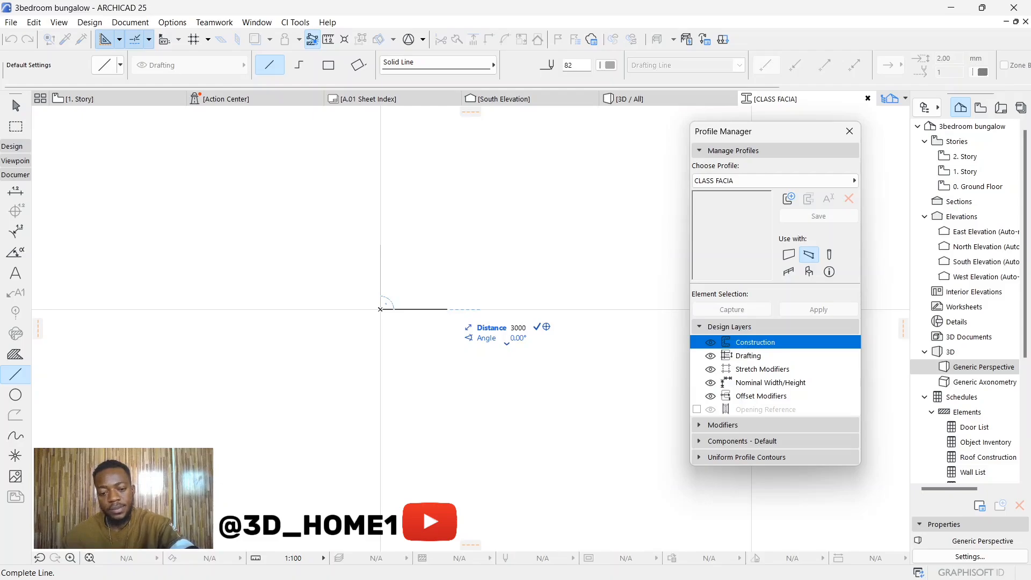
{"action": "key", "text": "Return"}
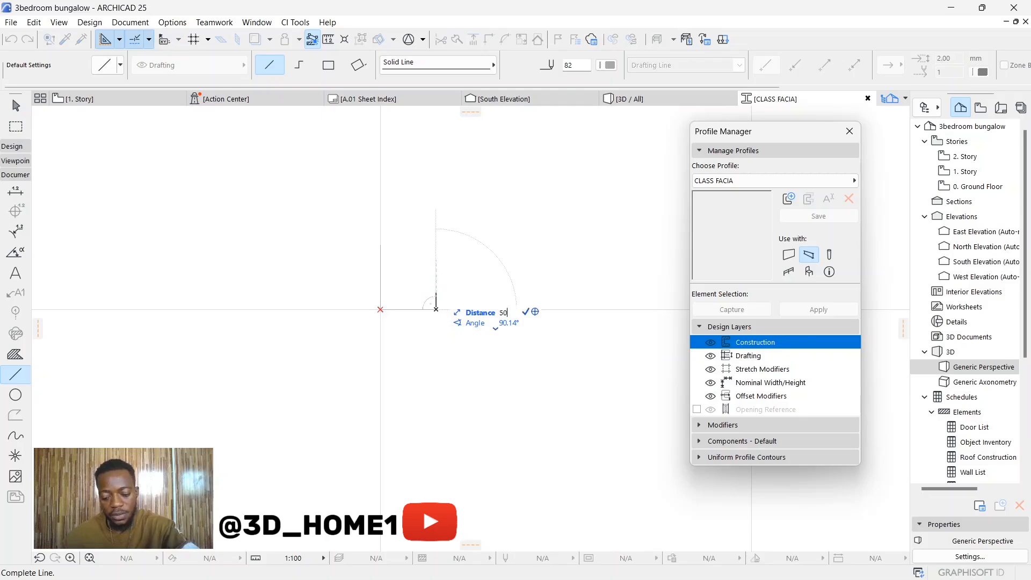
{"action": "double_click", "coordinate": [437, 299]}
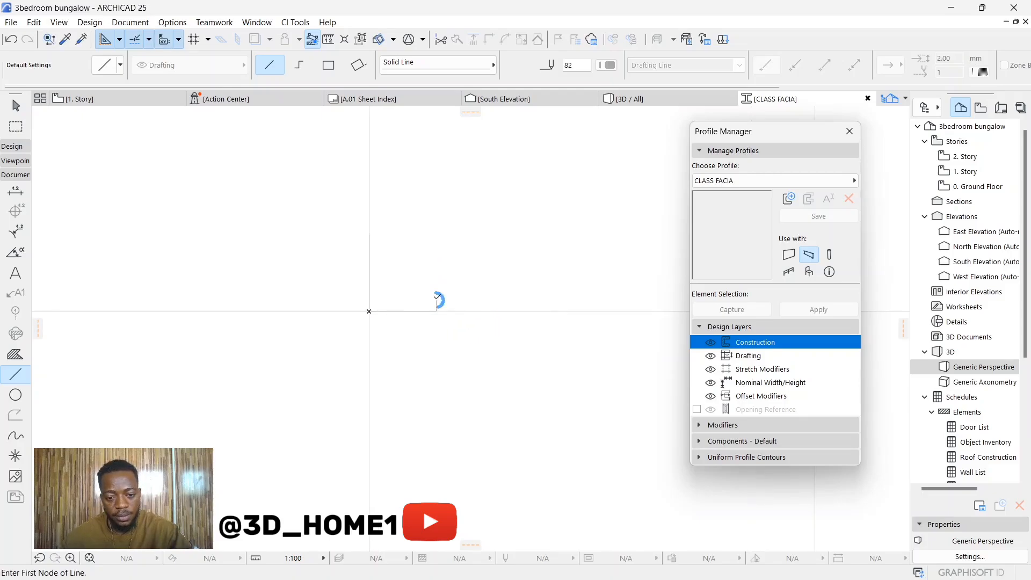
{"action": "left_click", "coordinate": [436, 299]}
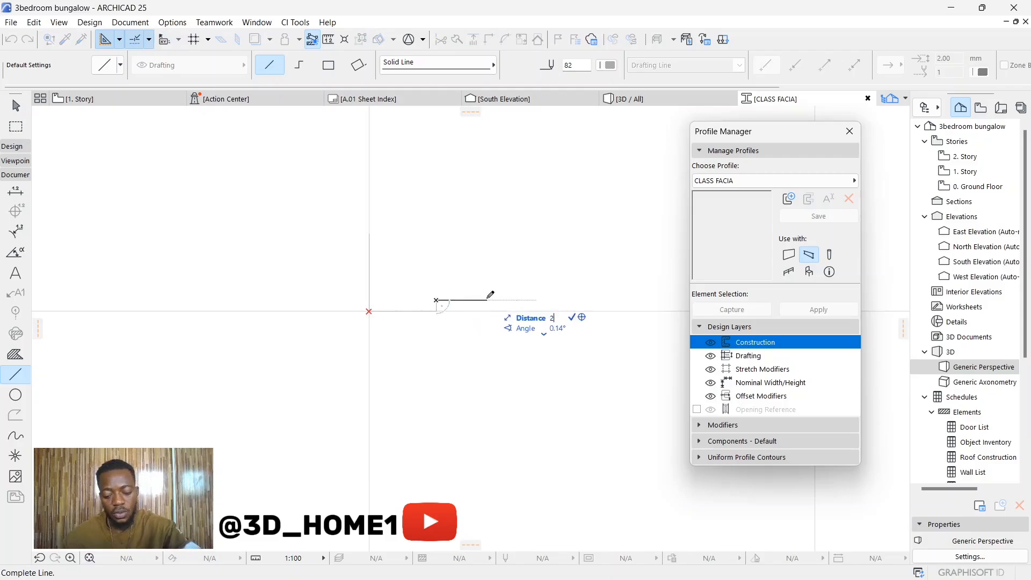
{"action": "left_click", "coordinate": [482, 298]}
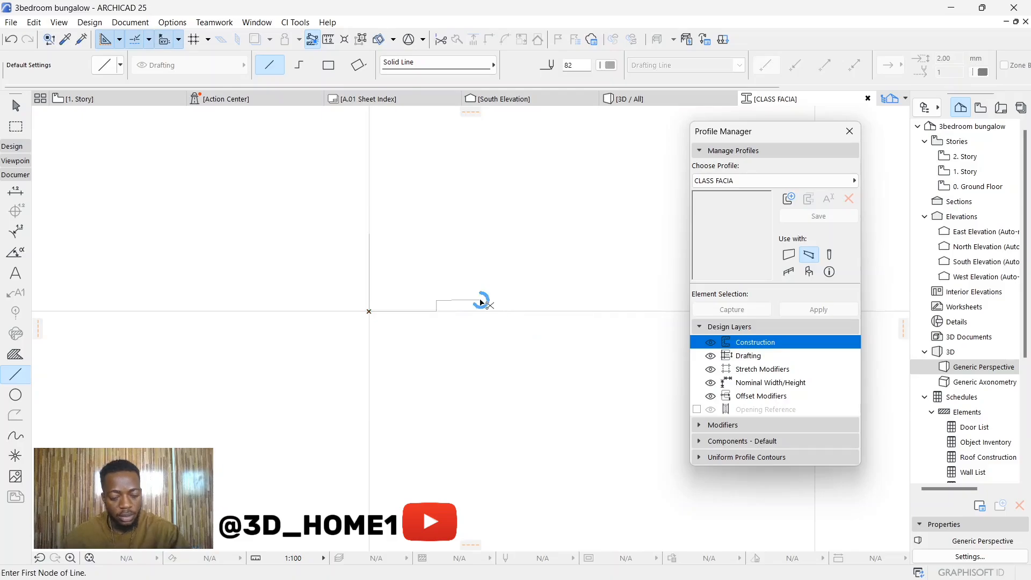
{"action": "key", "text": "ctrl+z"}
Continue the stepped outline with a horizontal line of about 200 mm and a 100 mm vertical line up from its end
{"action": "left_click", "coordinate": [436, 300]}
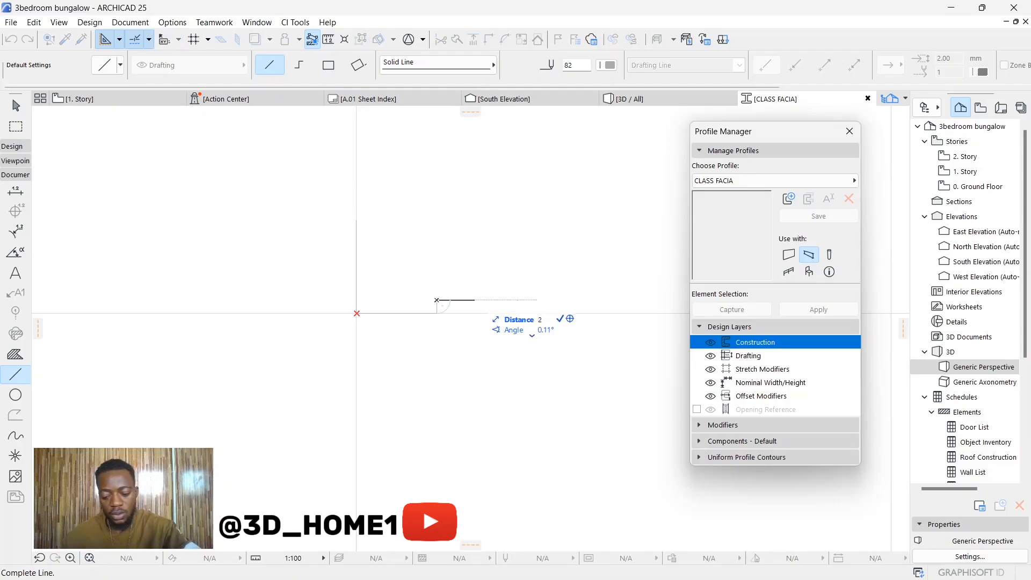
{"action": "left_click", "coordinate": [489, 300]}
{"action": "left_click", "coordinate": [491, 299]}
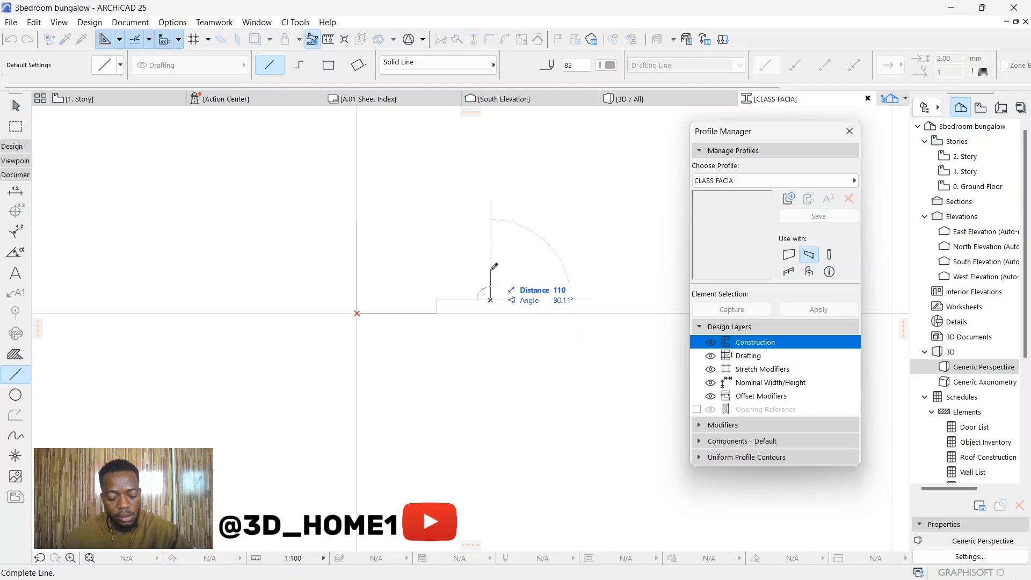
{"action": "type", "text": "100"}
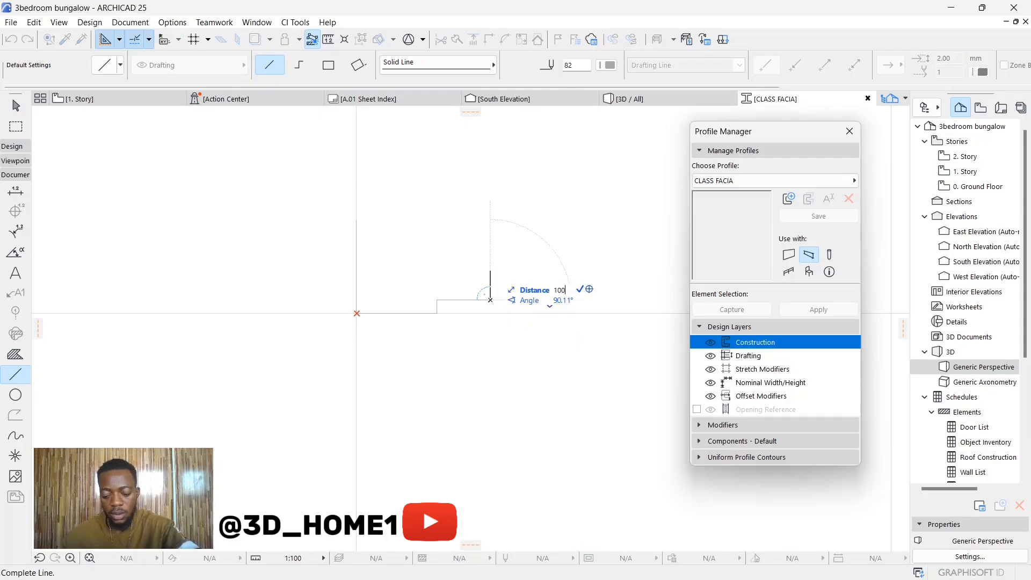
{"action": "key", "text": "Return"}
Add a 50 mm horizontal line to the outline and a vertical line from its end up to the level of the first vertical line's top
{"action": "left_click", "coordinate": [494, 272]}
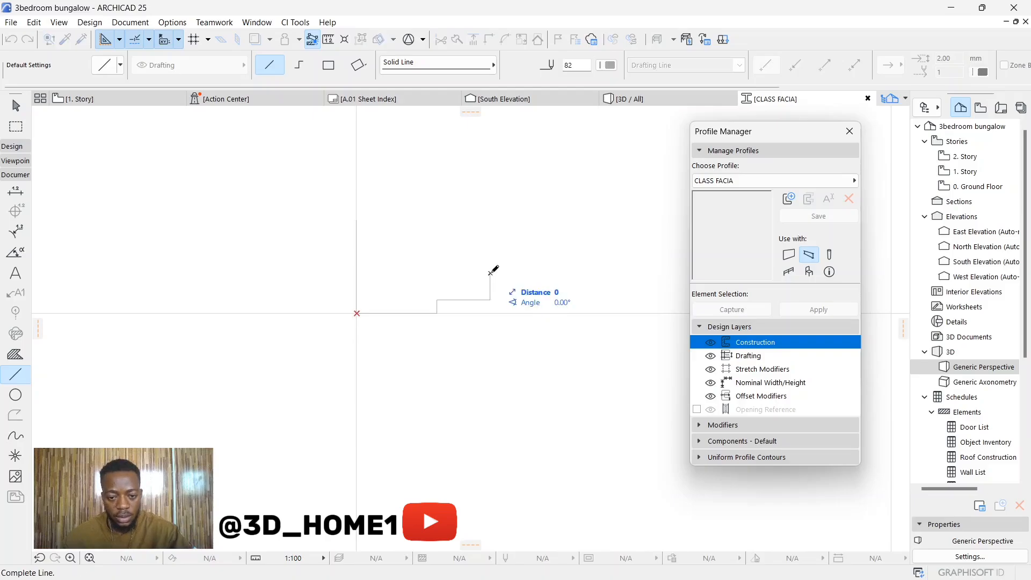
{"action": "scroll", "coordinate": [497, 269], "scroll_direction": "up", "scroll_amount": 2}
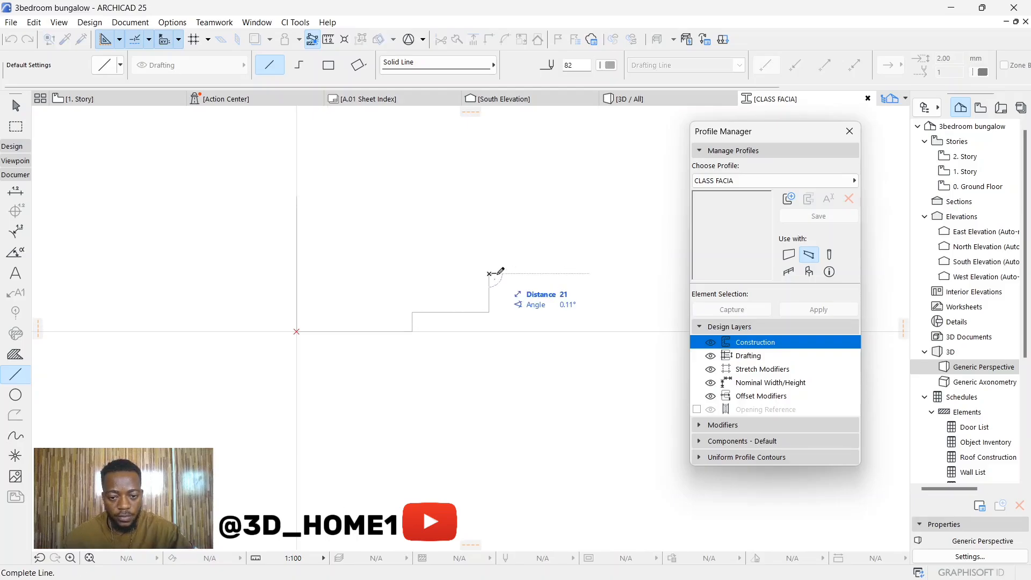
{"action": "type", "text": "50"}
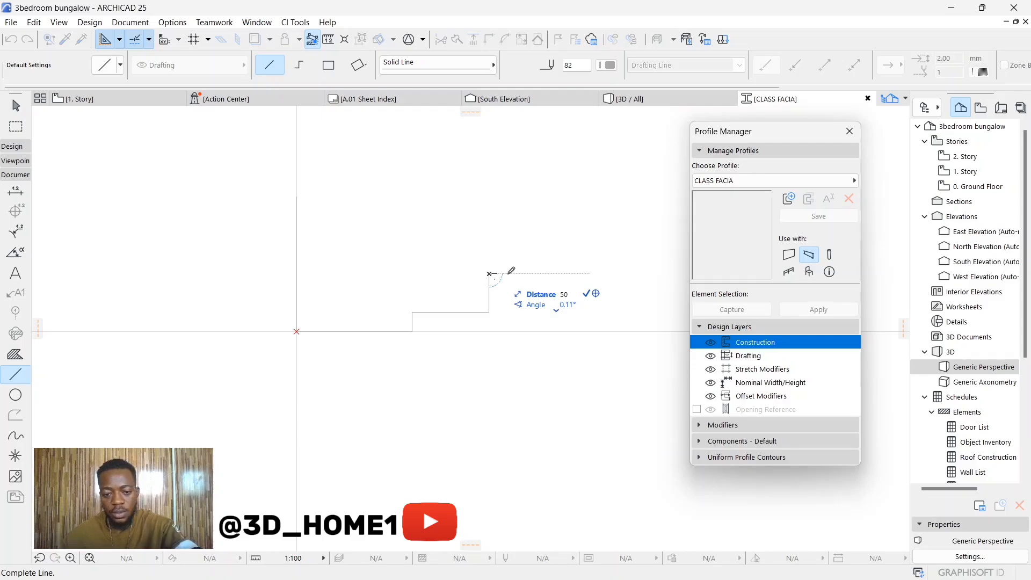
{"action": "key", "text": "Return"}
{"action": "left_click", "coordinate": [509, 272]}
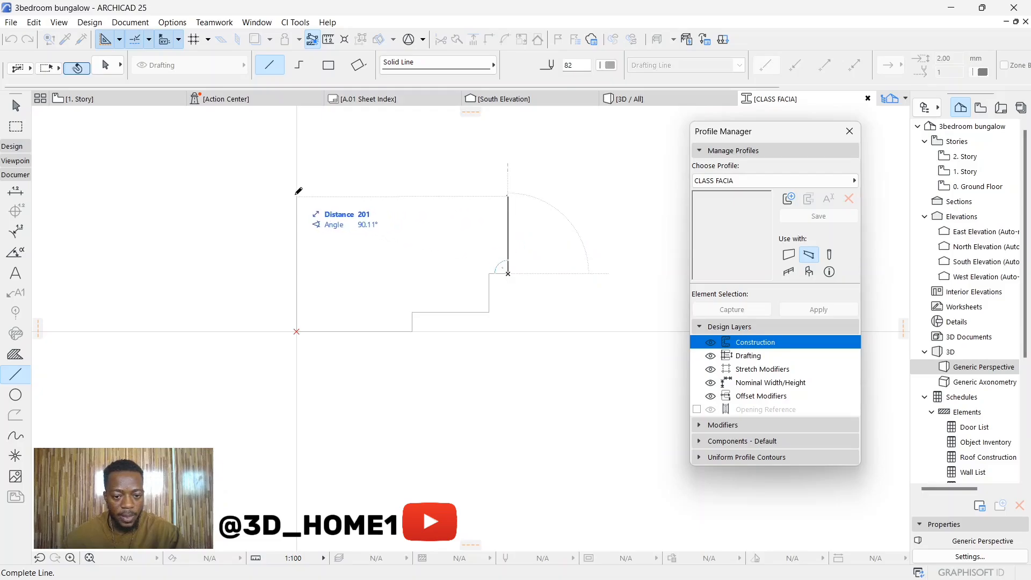
{"action": "left_click", "coordinate": [297, 193]}
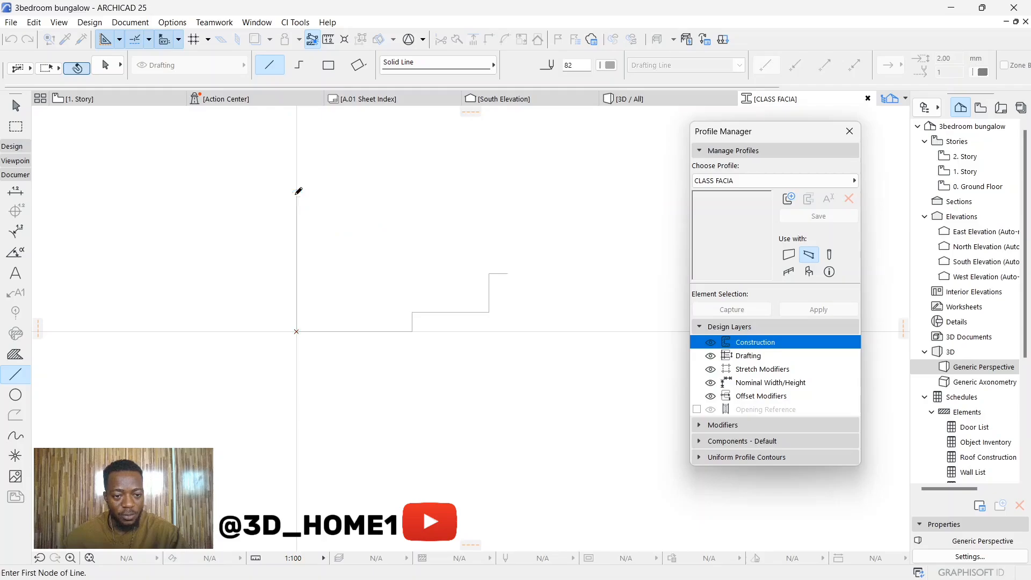
{"action": "scroll", "coordinate": [509, 198], "scroll_direction": "up", "scroll_amount": 2}
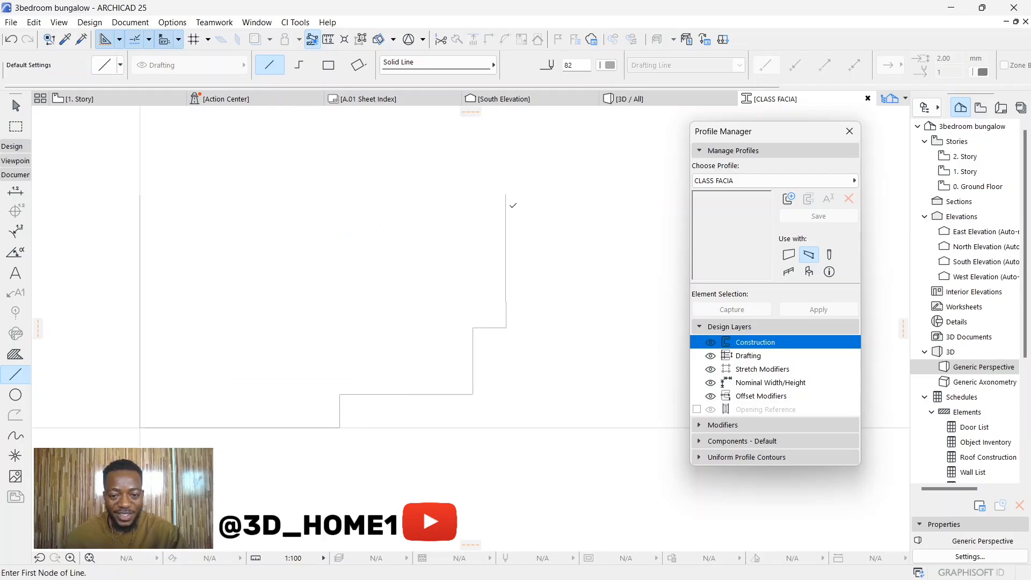
{"action": "left_click", "coordinate": [506, 191]}
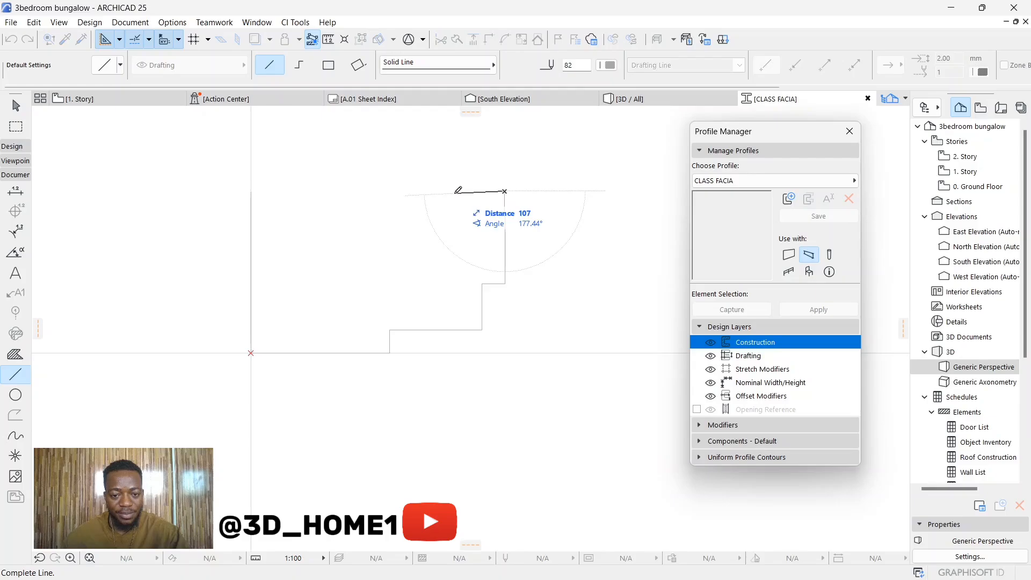
{"action": "scroll", "coordinate": [427, 217], "scroll_direction": "down", "scroll_amount": 2}
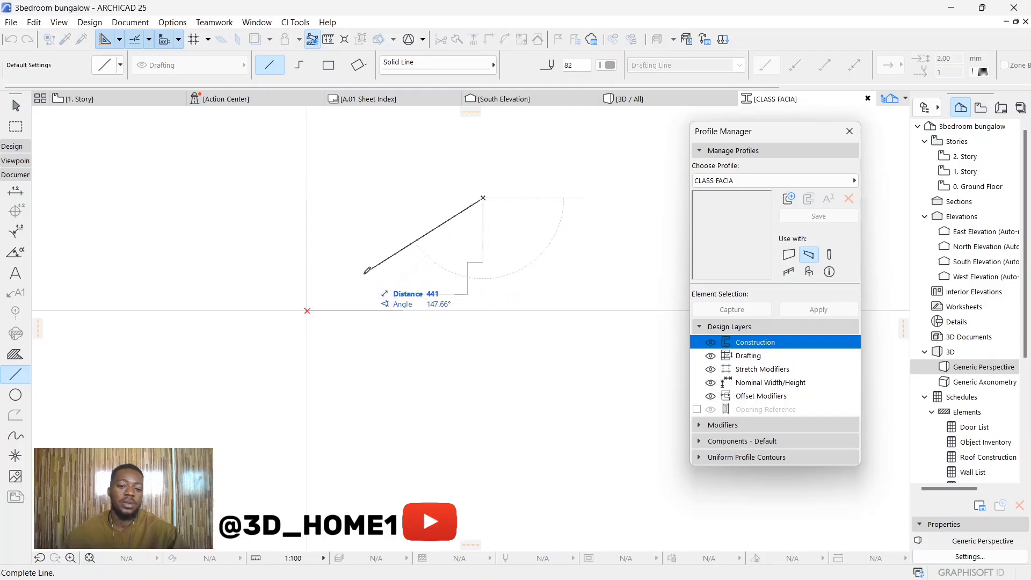
{"action": "key", "text": "Escape"}
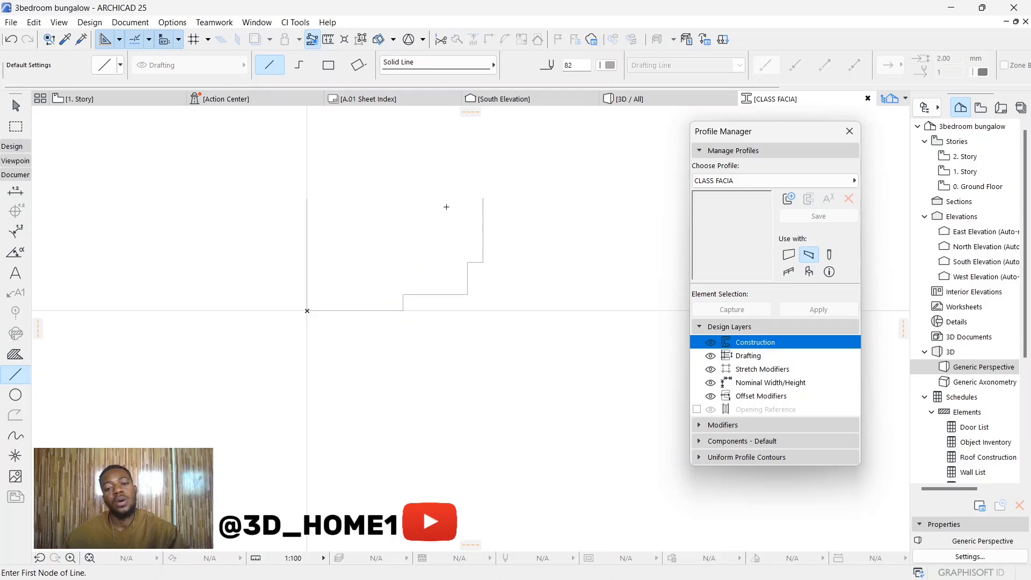
Close the stepped outline with a horizontal line about 550 mm long between the upper ends of the two outer vertical lines
{"action": "scroll", "coordinate": [487, 237], "scroll_direction": "up", "scroll_amount": 1}
{"action": "scroll", "coordinate": [486, 257], "scroll_direction": "down", "scroll_amount": 1}
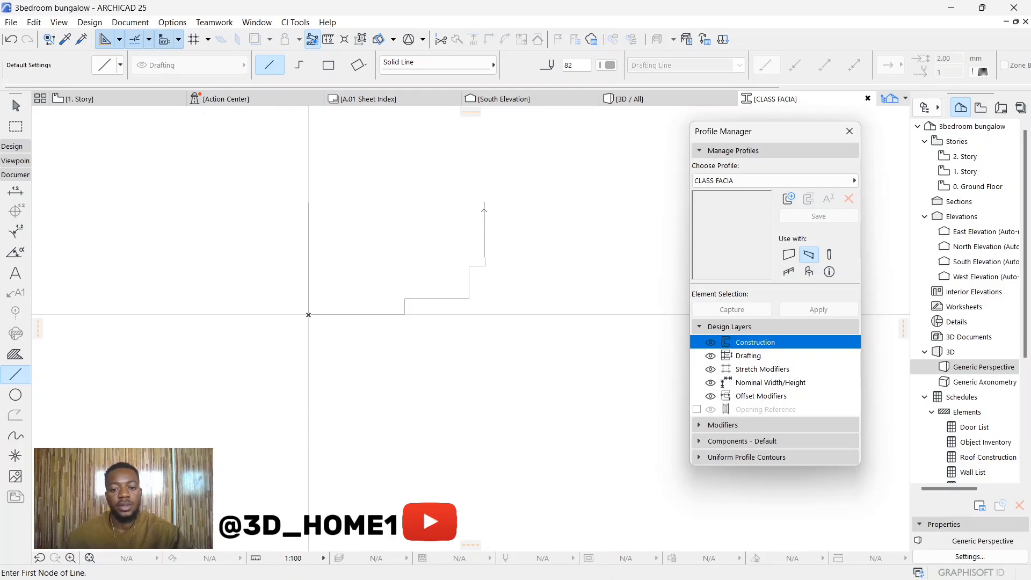
{"action": "left_click", "coordinate": [485, 202]}
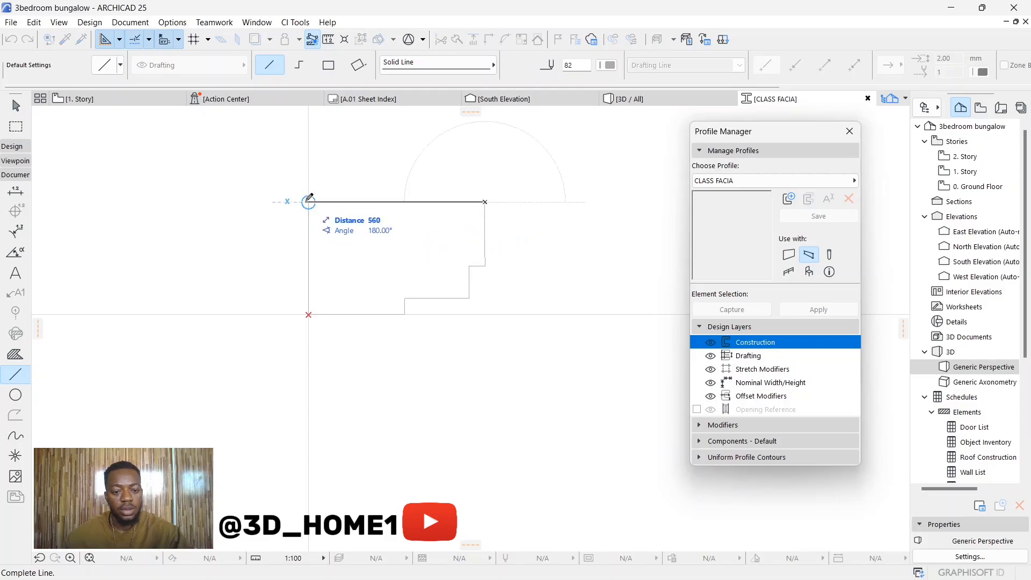
{"action": "scroll", "coordinate": [309, 200], "scroll_direction": "up", "scroll_amount": 3}
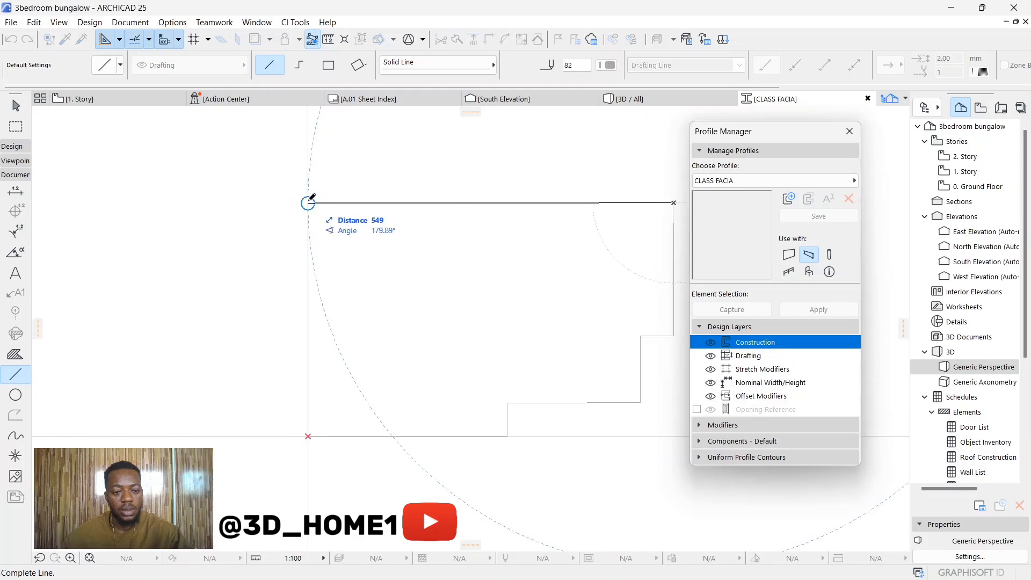
{"action": "left_click", "coordinate": [308, 202]}
{"action": "scroll", "coordinate": [298, 210], "scroll_direction": "down", "scroll_amount": 3}
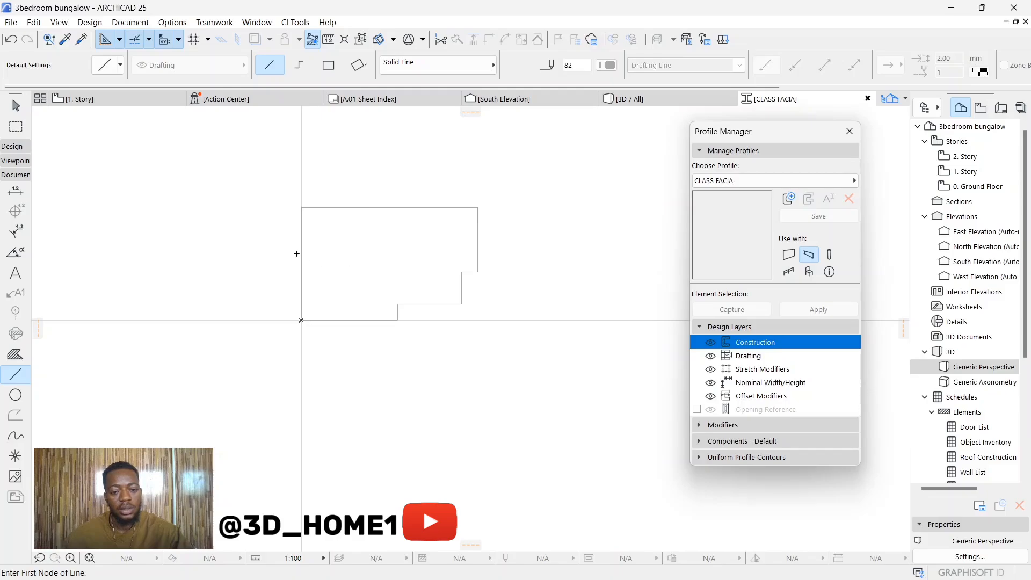
Fill the closed stepped outline using the Fill tool with the Tile - Wall building material
{"action": "scroll", "coordinate": [297, 254], "scroll_direction": "down", "scroll_amount": 3}
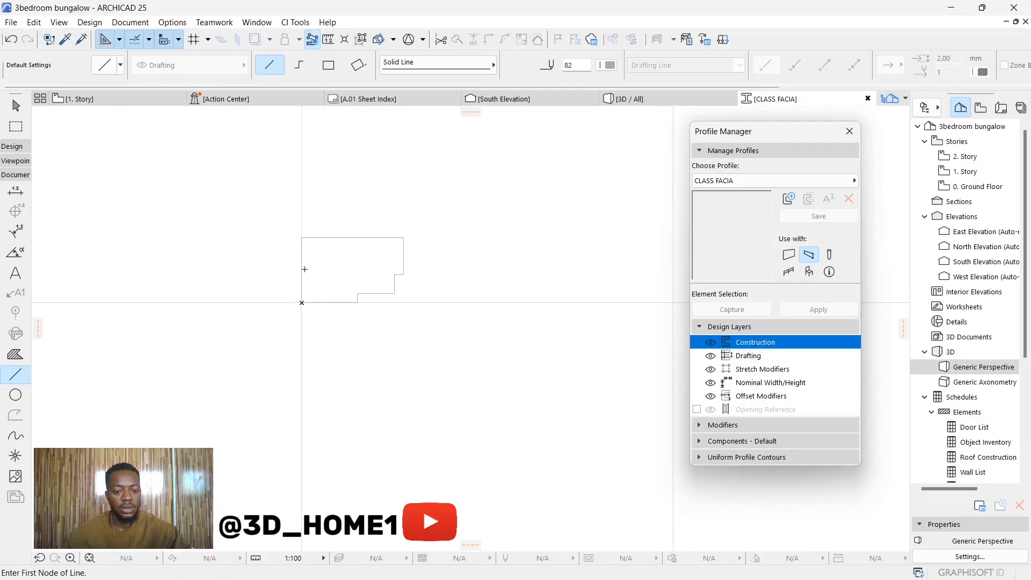
{"action": "scroll", "coordinate": [327, 237], "scroll_direction": "up", "scroll_amount": 4}
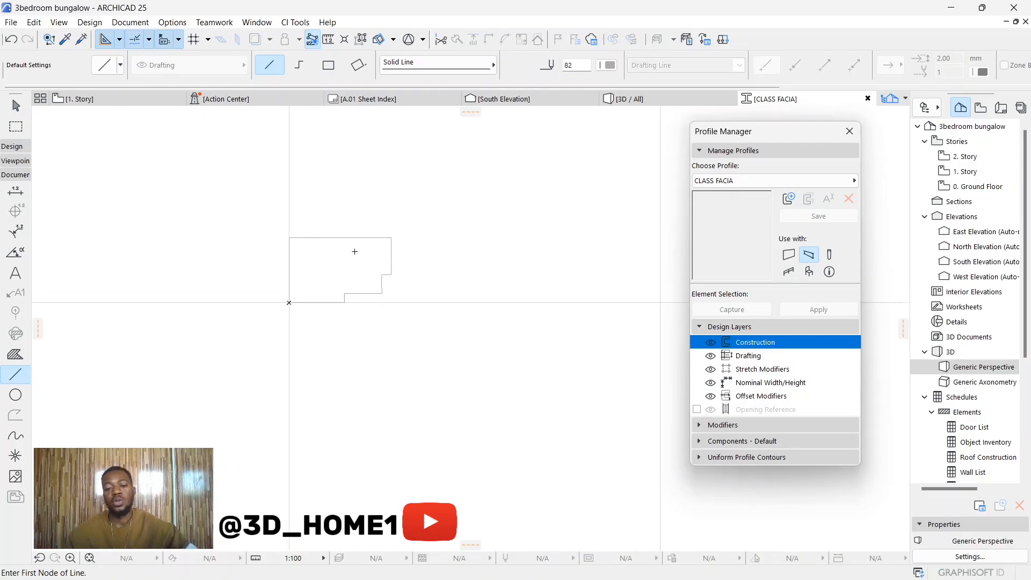
{"action": "scroll", "coordinate": [467, 279], "scroll_direction": "down", "scroll_amount": 2}
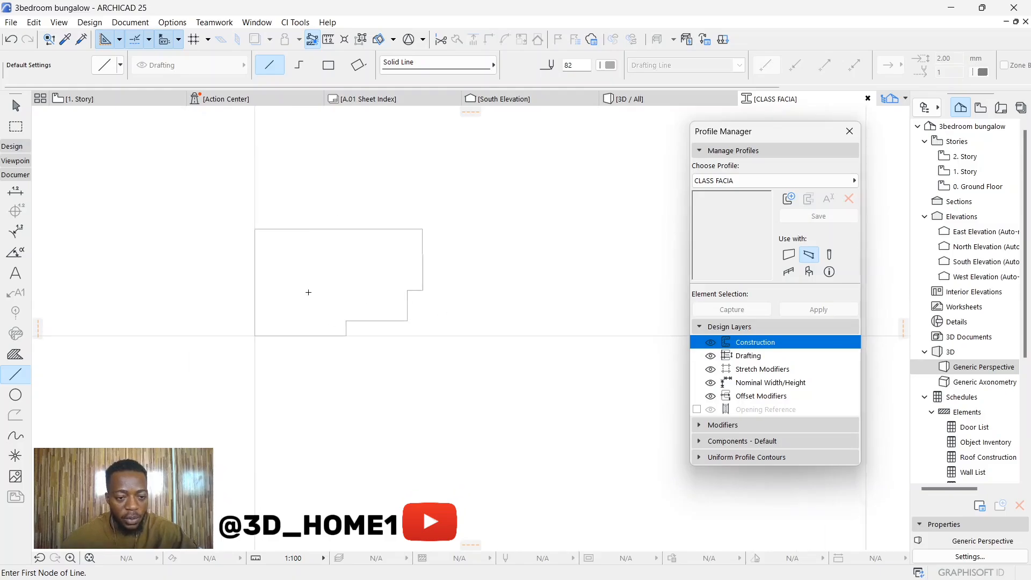
{"action": "scroll", "coordinate": [291, 281], "scroll_direction": "up", "scroll_amount": 2}
{"action": "scroll", "coordinate": [398, 340], "scroll_direction": "down", "scroll_amount": 1}
{"action": "scroll", "coordinate": [437, 290], "scroll_direction": "up", "scroll_amount": 3}
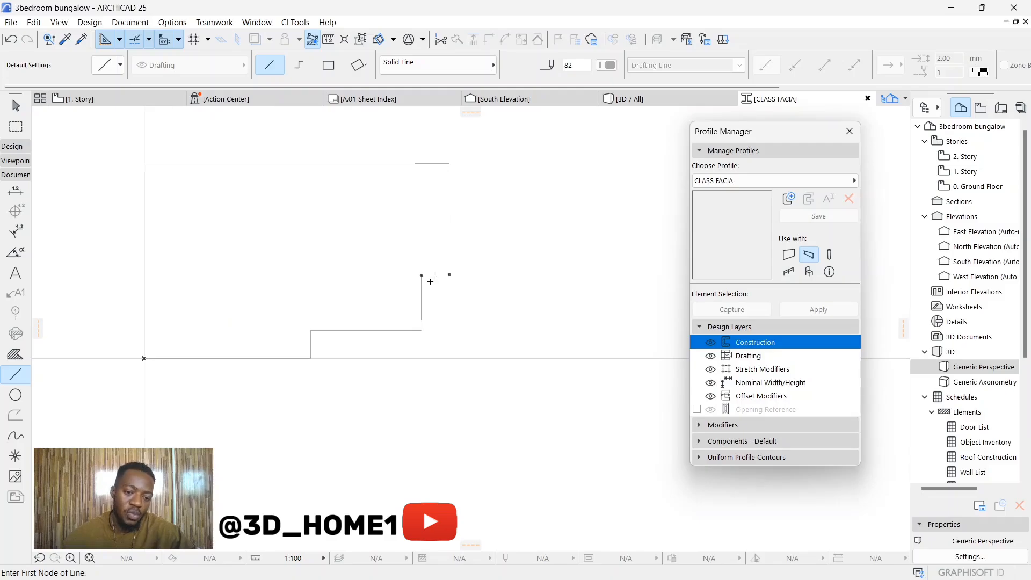
{"action": "scroll", "coordinate": [431, 282], "scroll_direction": "down", "scroll_amount": 4}
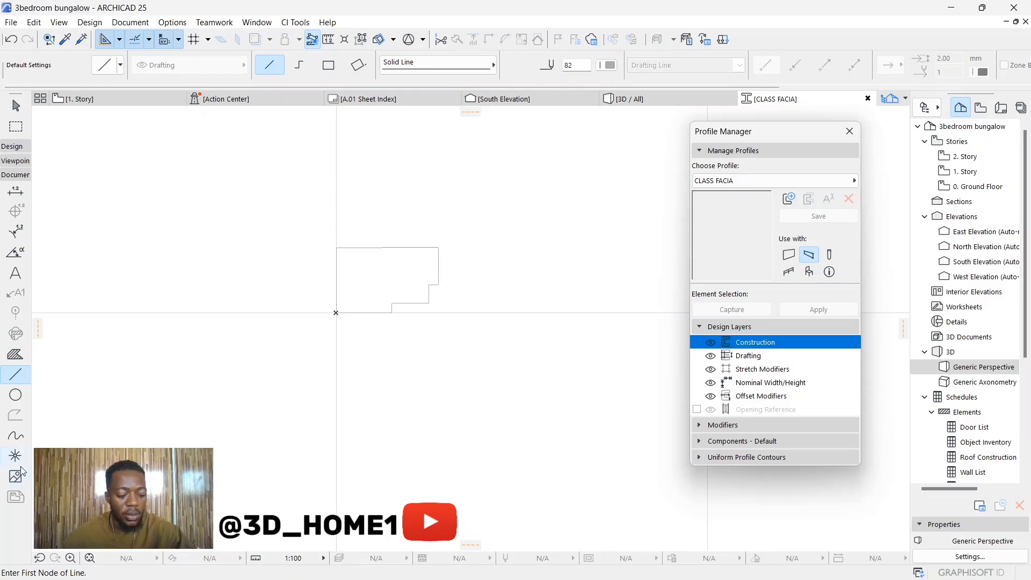
{"action": "scroll", "coordinate": [364, 271], "scroll_direction": "up", "scroll_amount": 2}
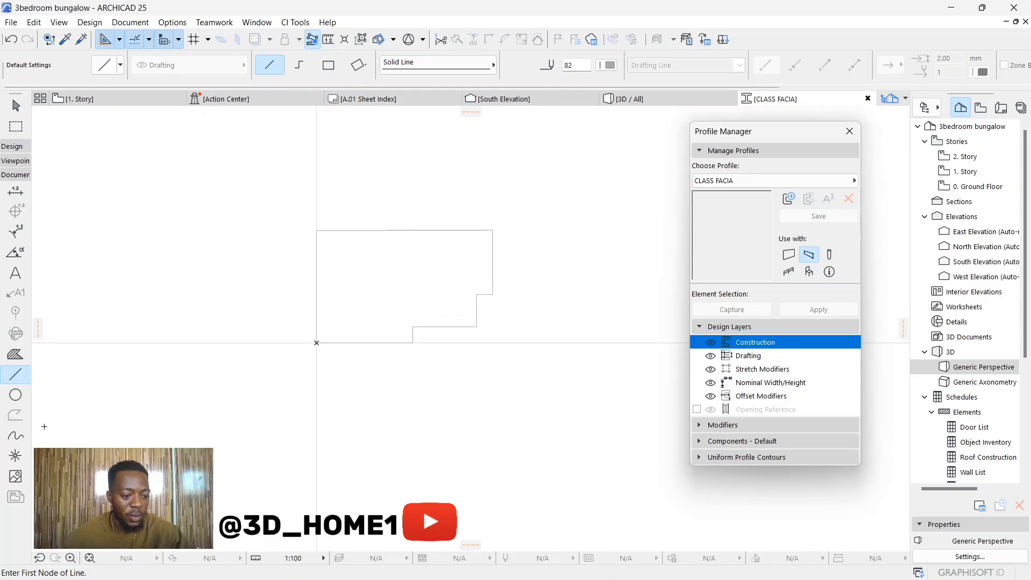
{"action": "left_click", "coordinate": [14, 355]}
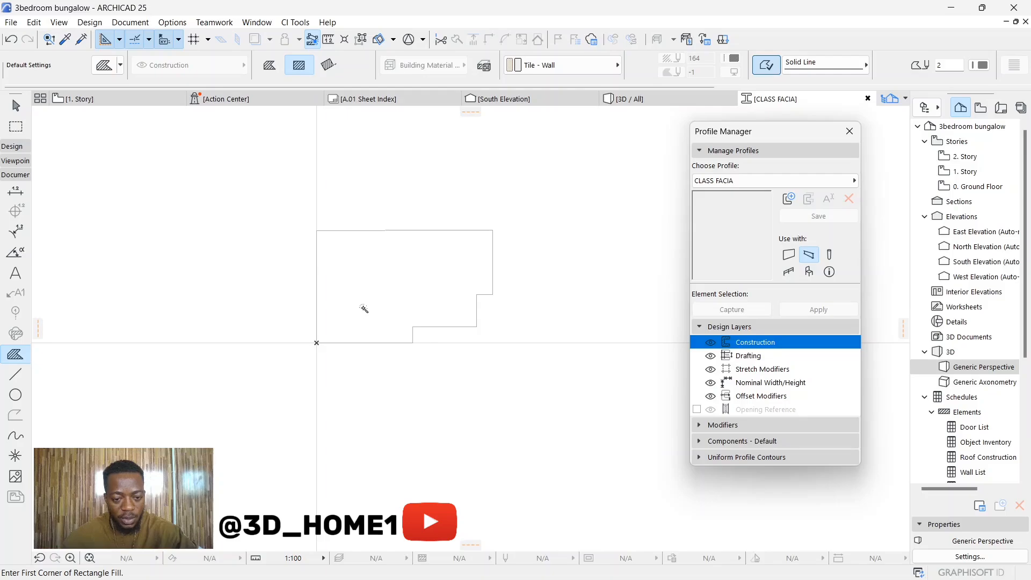
{"action": "left_click", "coordinate": [381, 283]}
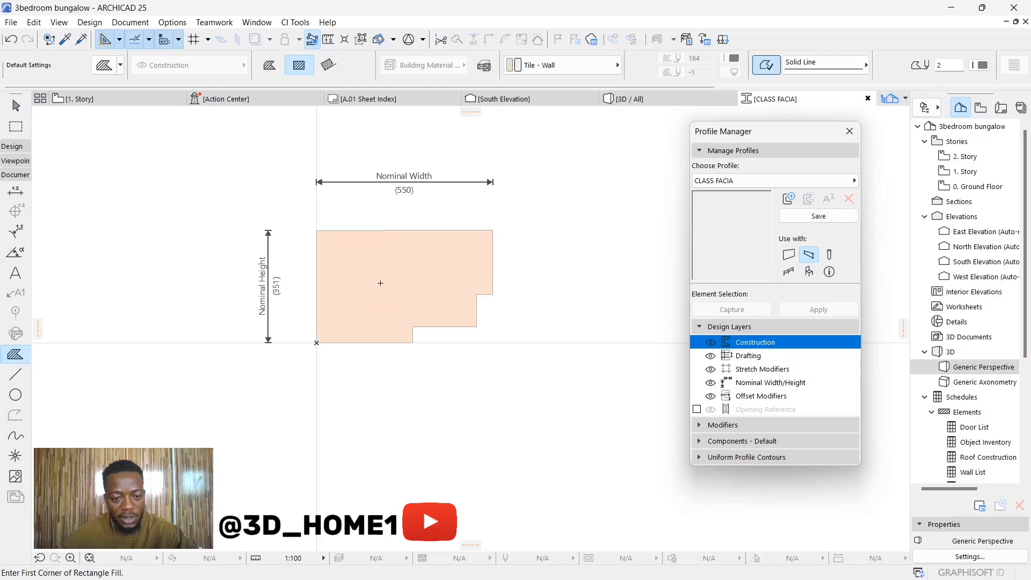
Enable the Width Stretch and Height Stretch modifiers for the CLASS FACIA profile
{"action": "left_click", "coordinate": [700, 425]}
{"action": "left_click", "coordinate": [697, 447]}
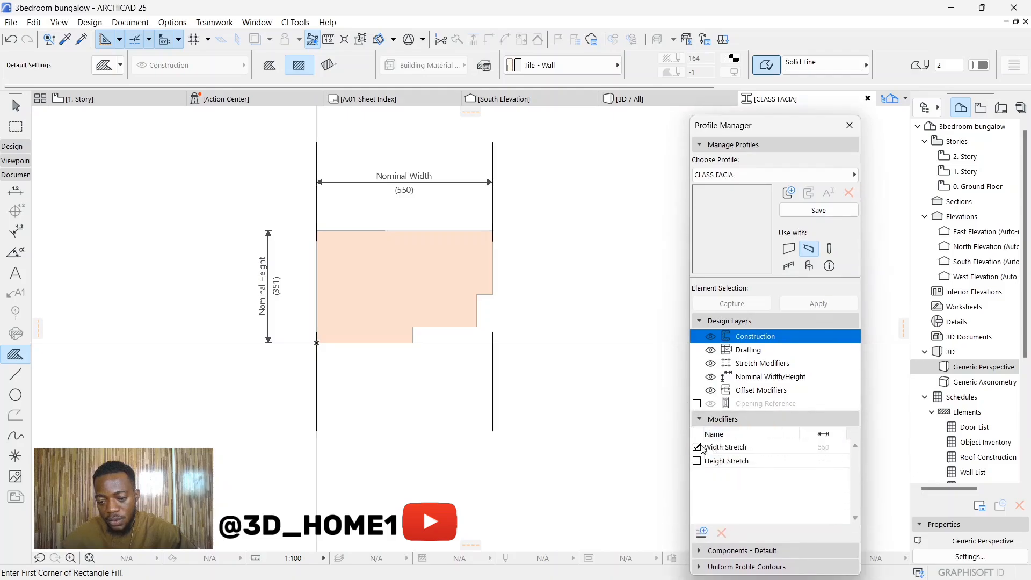
{"action": "left_click", "coordinate": [698, 461]}
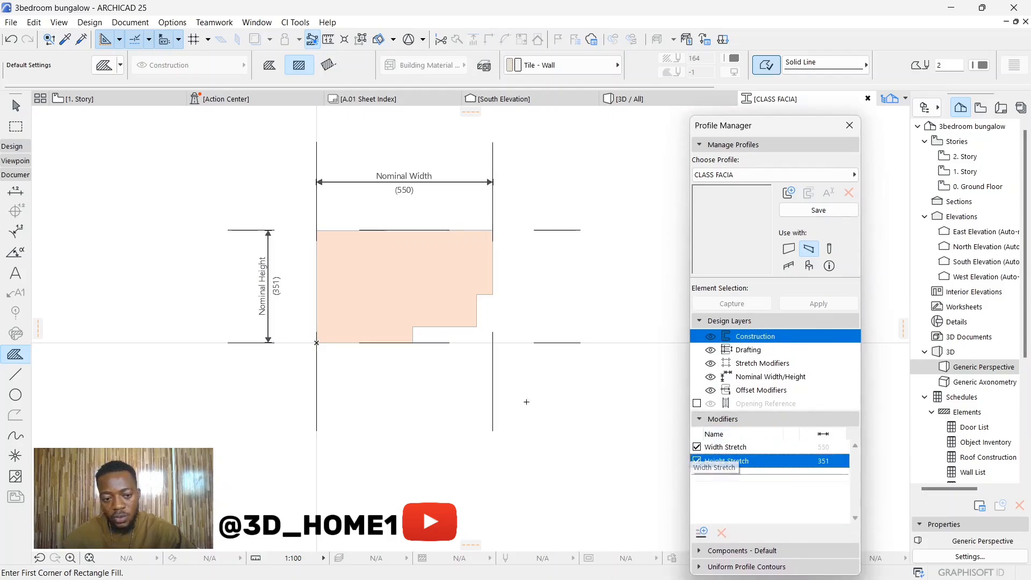
Set the default fill building material to GENERIC - INTERNAL FILLER and save the CLASS FACIA profile, closing the Profile Manager
{"action": "scroll", "coordinate": [362, 393], "scroll_direction": "down", "scroll_amount": 1}
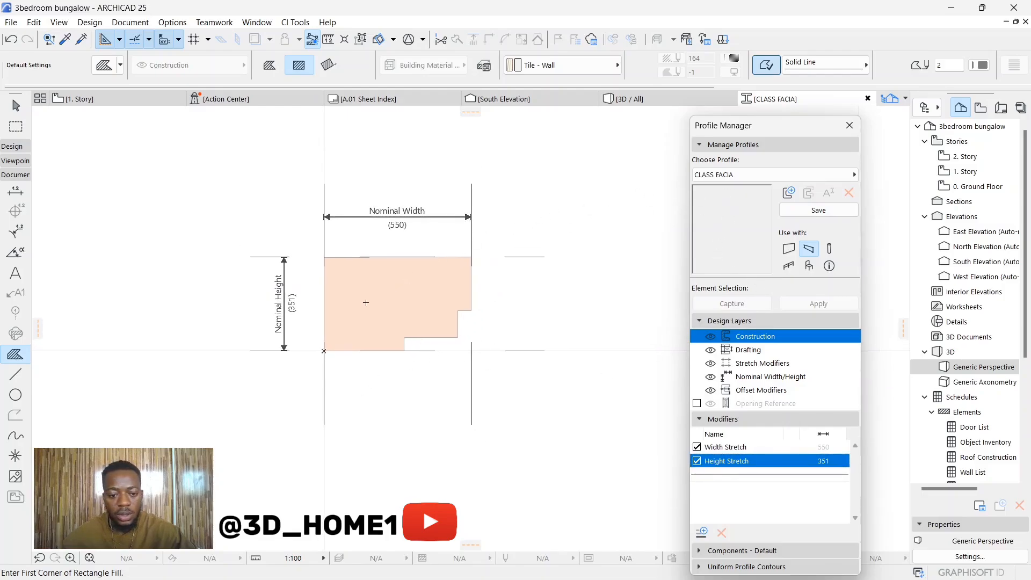
{"action": "left_click", "coordinate": [536, 67]}
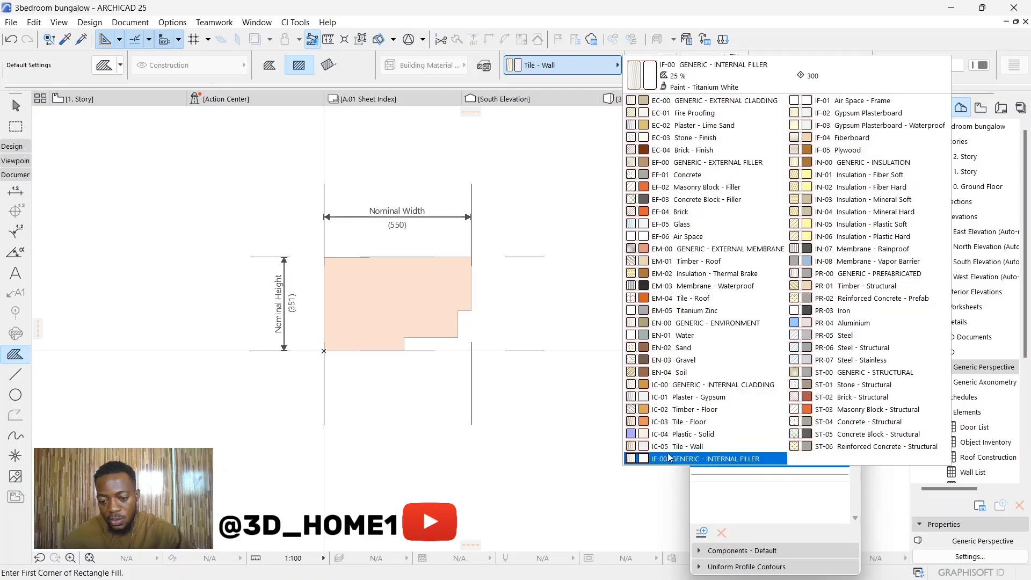
{"action": "left_click", "coordinate": [687, 460]}
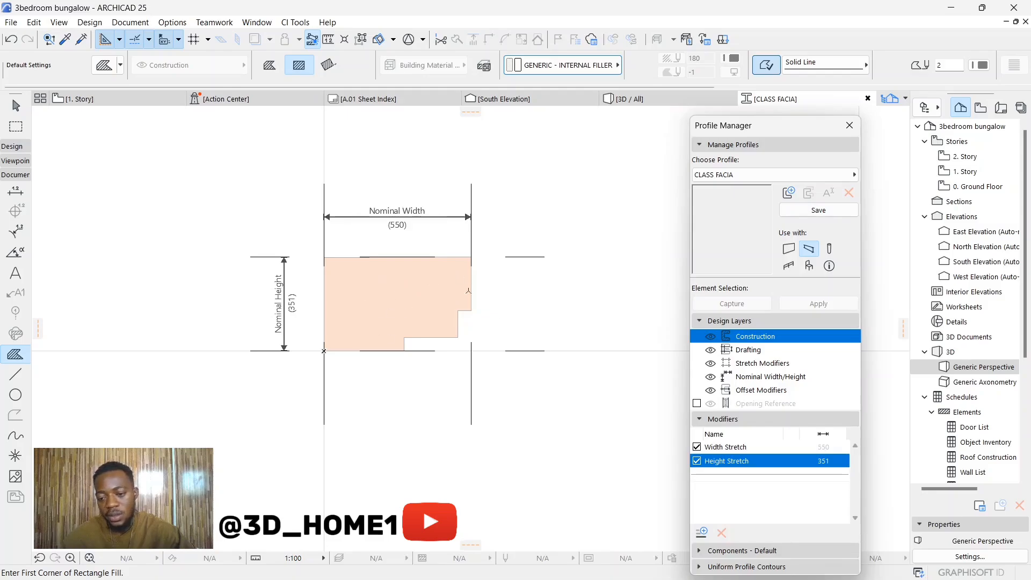
{"action": "left_click", "coordinate": [820, 211]}
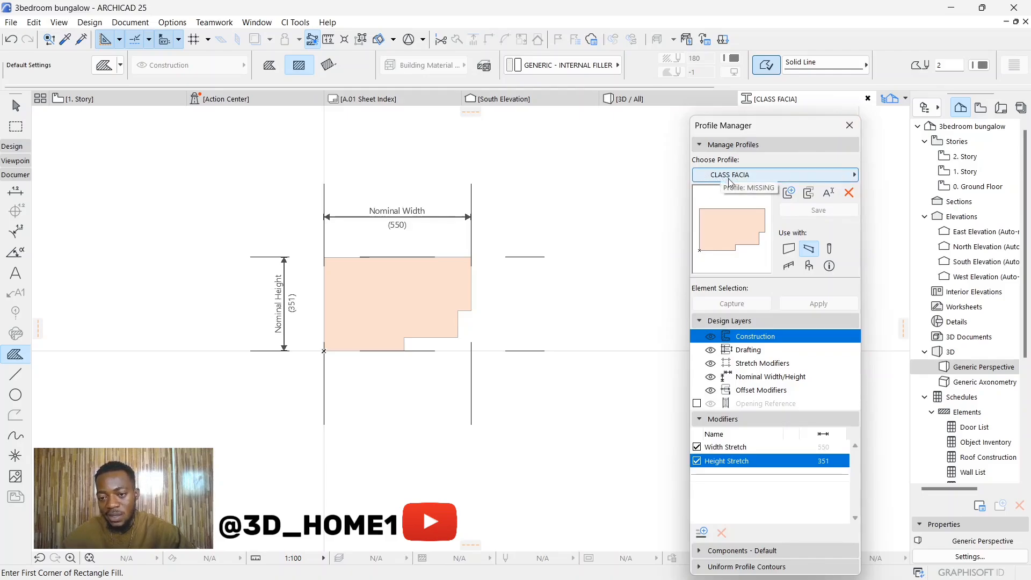
{"action": "left_click", "coordinate": [849, 126]}
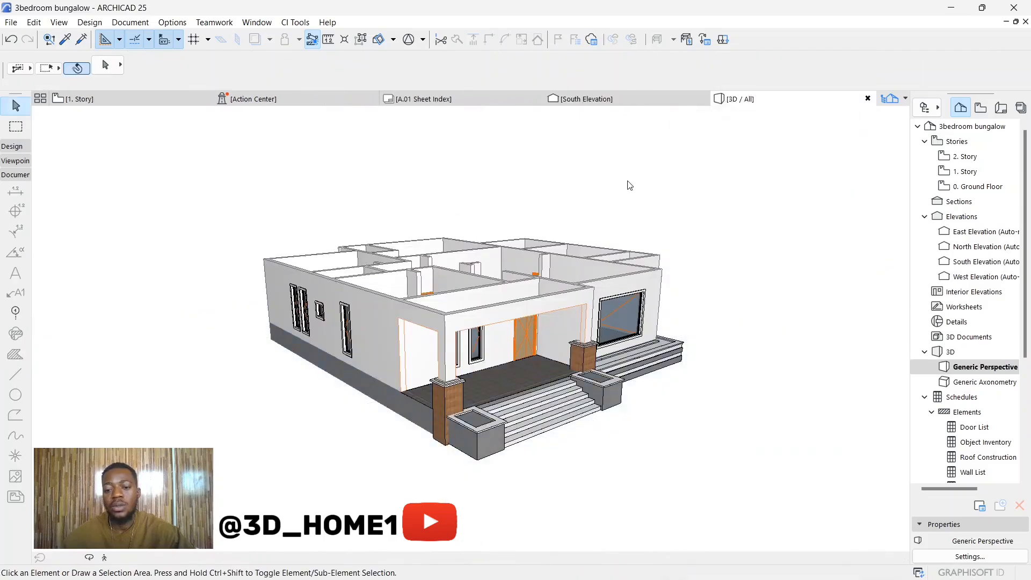
Set the Beam tool's default segment structure to the CLASS FACIA complex profile
{"action": "middle_click_drag", "start_coordinate": [215, 356], "coordinate": [171, 392], "text": "shift"}
{"action": "scroll", "coordinate": [470, 271], "scroll_direction": "up", "scroll_amount": 3}
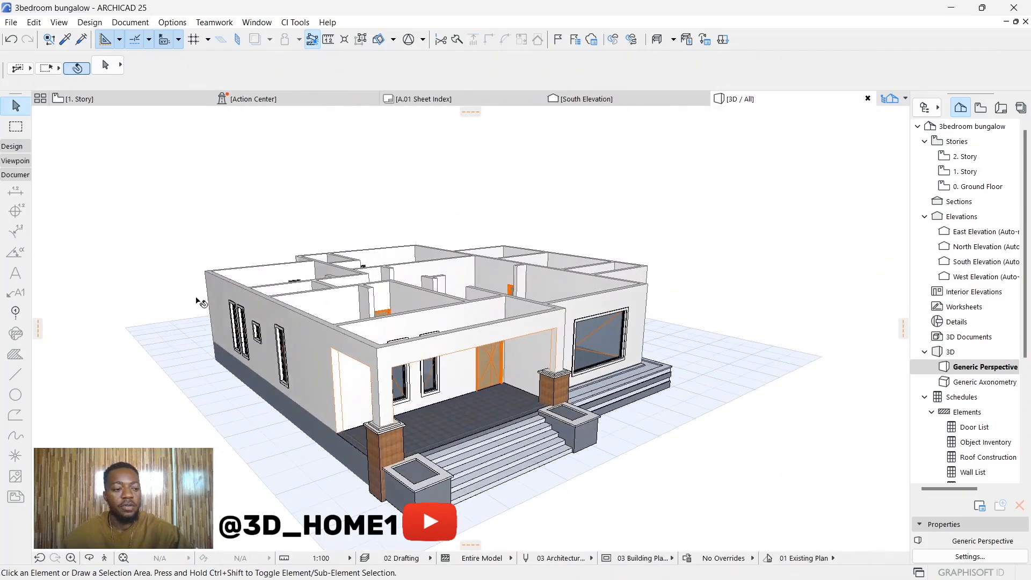
{"action": "left_click", "coordinate": [12, 146]}
{"action": "left_click", "coordinate": [15, 204]}
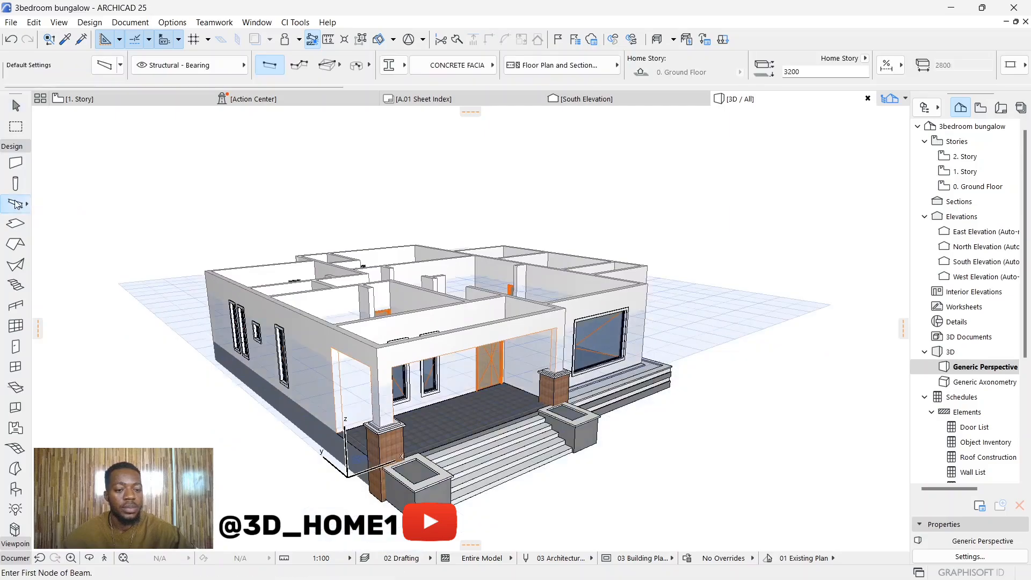
{"action": "left_click", "coordinate": [106, 66]}
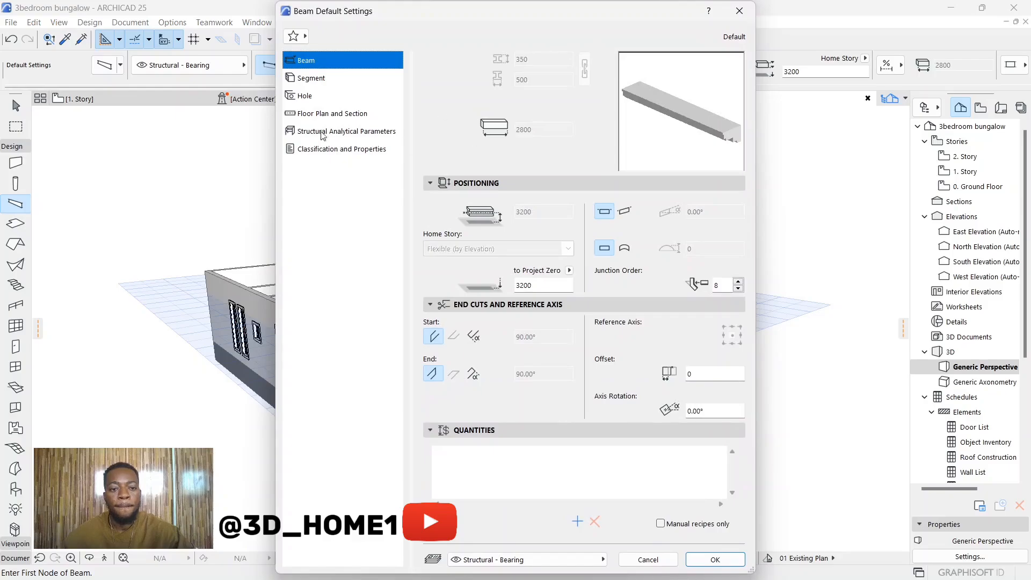
{"action": "left_click", "coordinate": [305, 79]}
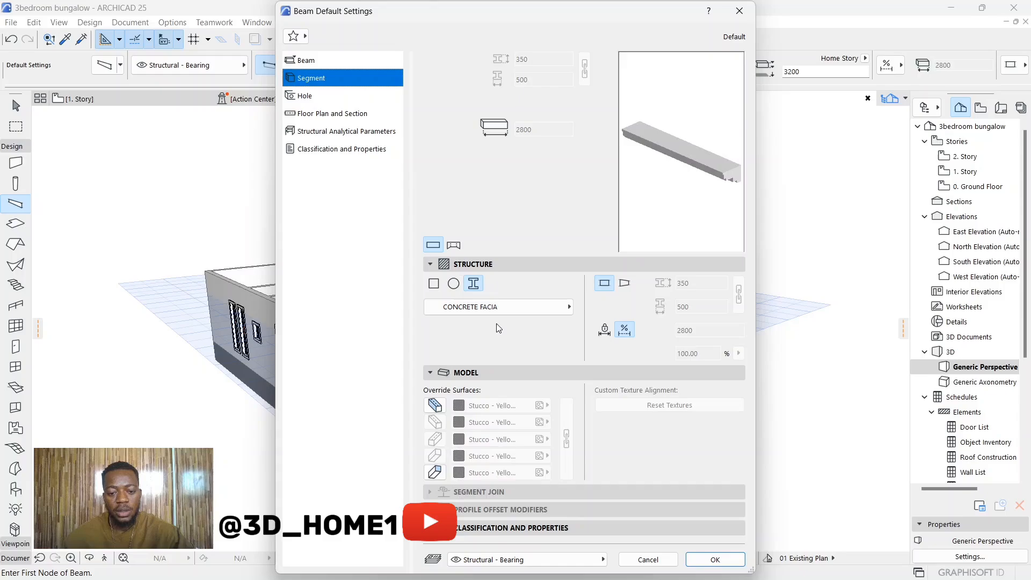
{"action": "left_click", "coordinate": [435, 284]}
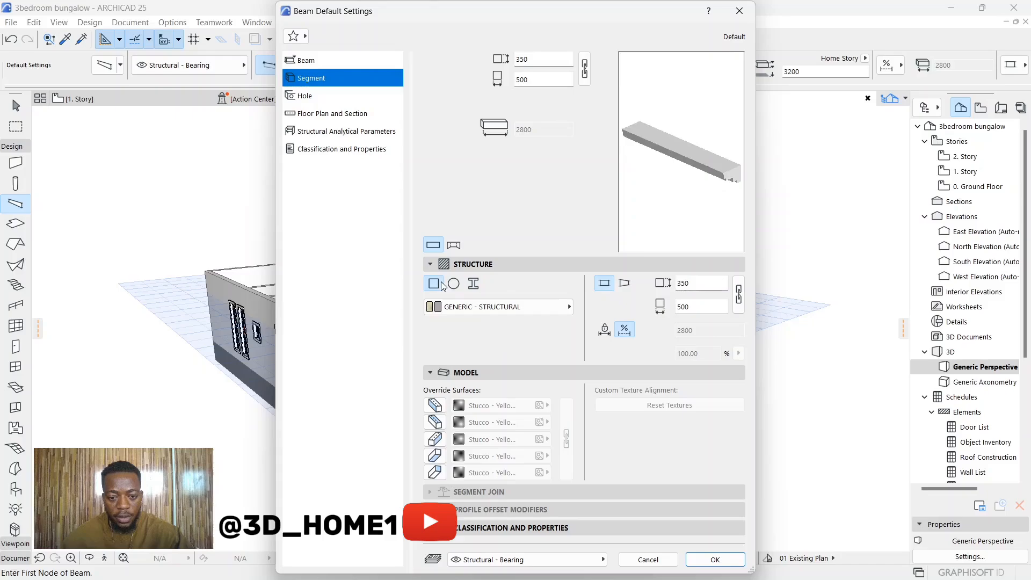
{"action": "left_click", "coordinate": [474, 283]}
{"action": "left_click", "coordinate": [490, 308]}
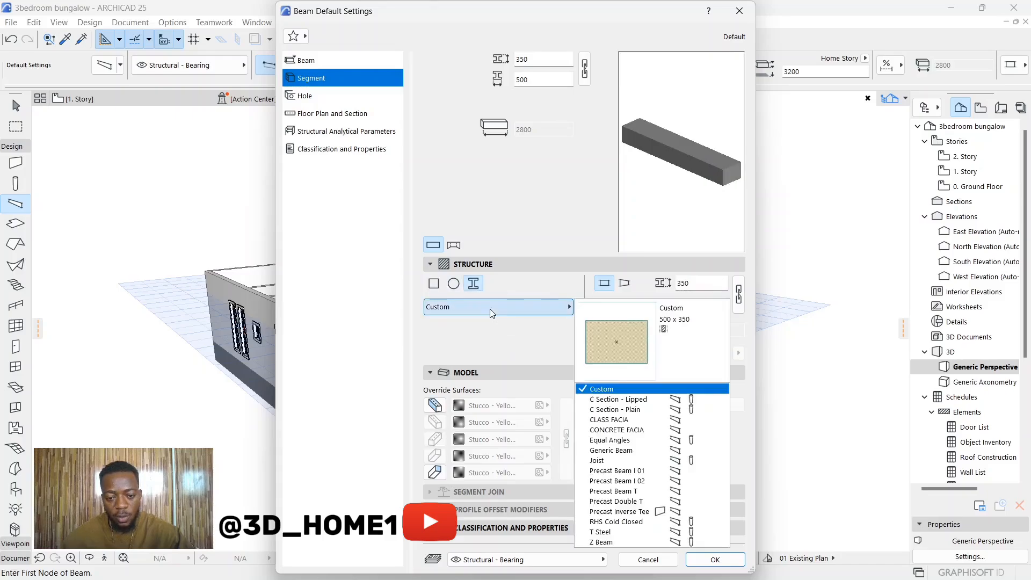
{"action": "left_click", "coordinate": [569, 309]}
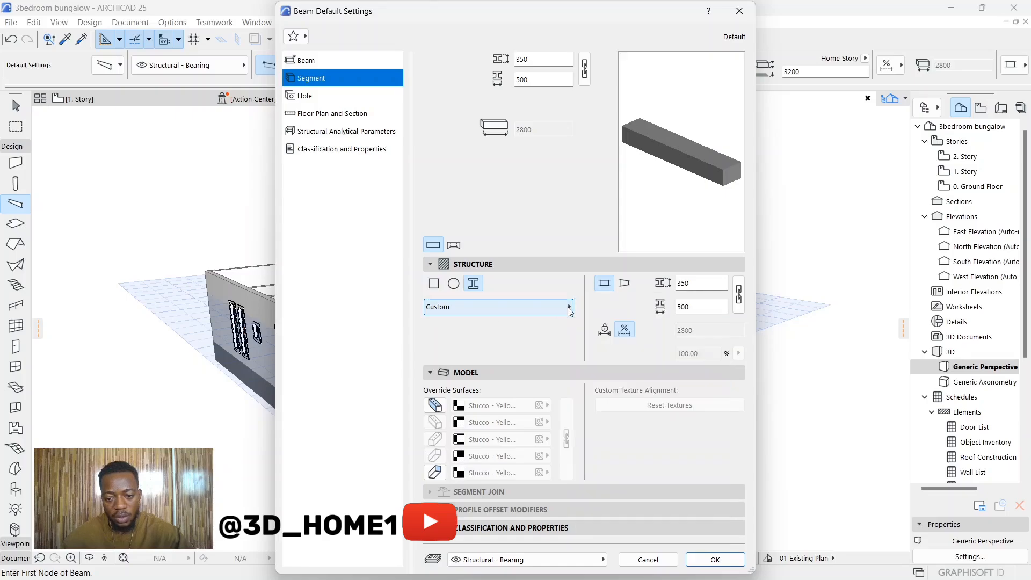
{"action": "left_click", "coordinate": [569, 309]}
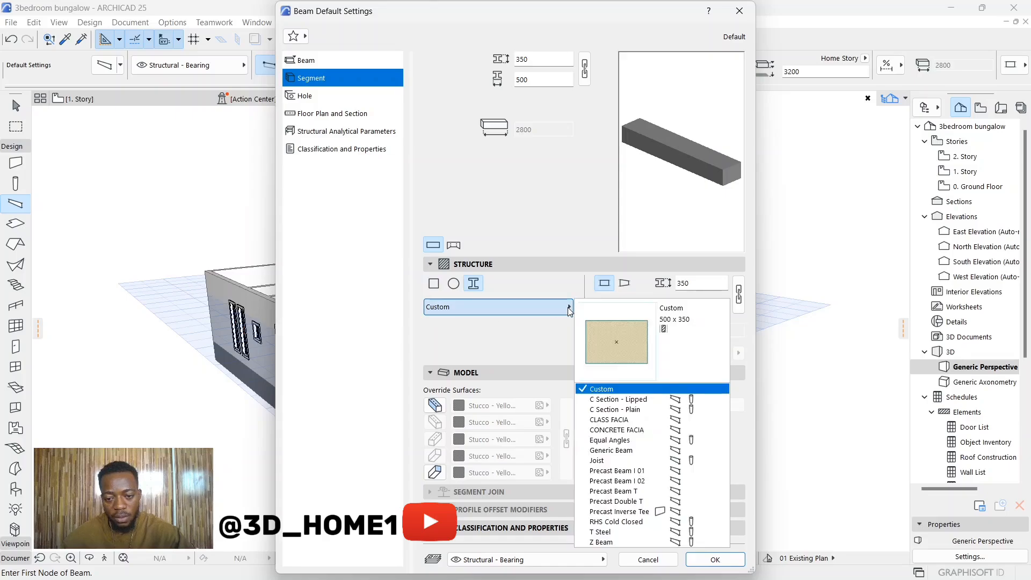
{"action": "left_click", "coordinate": [621, 425]}
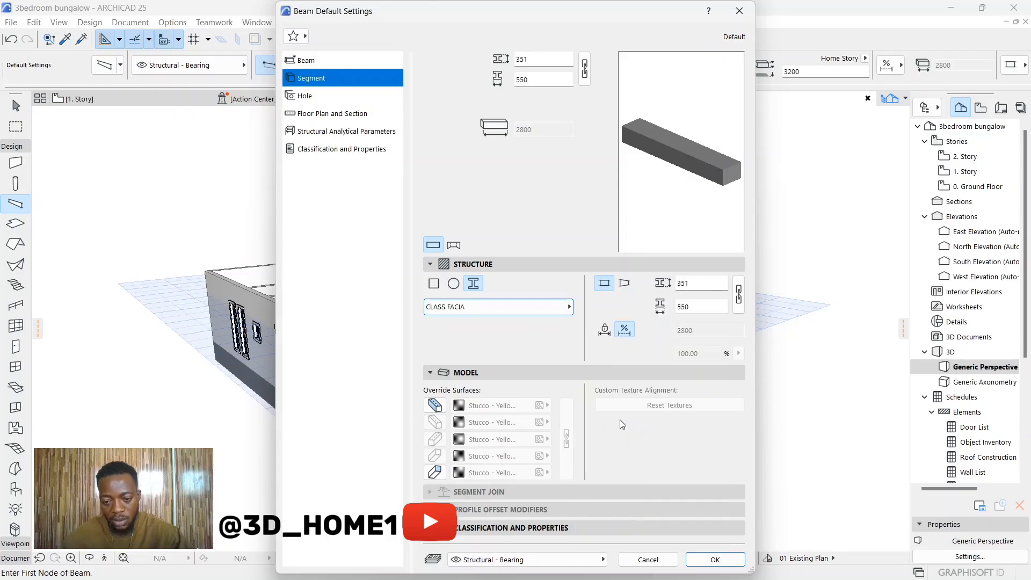
{"action": "left_click", "coordinate": [716, 560]}
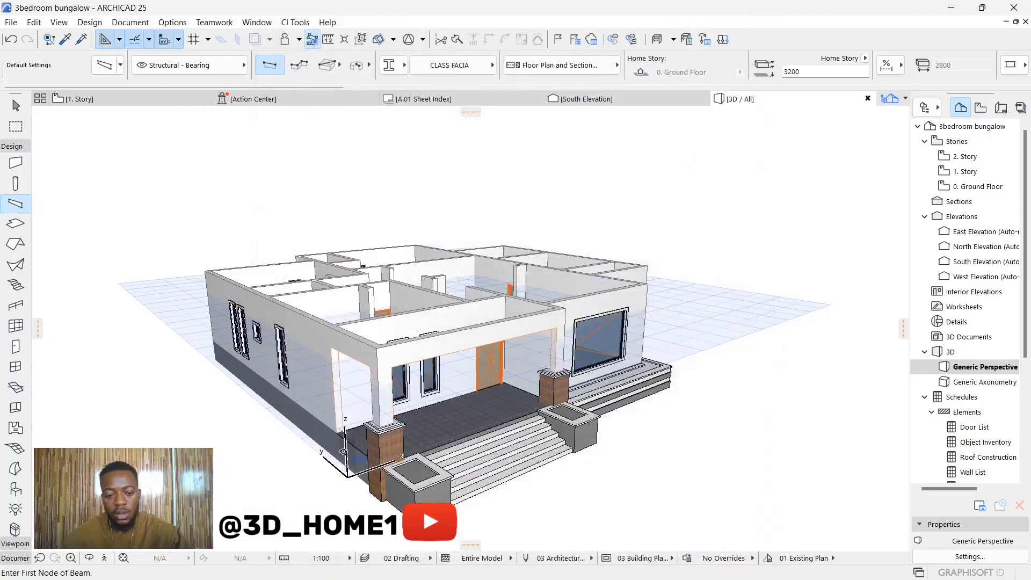
Draw CLASS FACIA beams along the long side wall, about 15215 mm, and across the front of the entrance porch
{"action": "scroll", "coordinate": [317, 478], "scroll_direction": "down", "scroll_amount": 1}
{"action": "scroll", "coordinate": [327, 322], "scroll_direction": "up", "scroll_amount": 1}
{"action": "scroll", "coordinate": [327, 321], "scroll_direction": "up", "scroll_amount": 1}
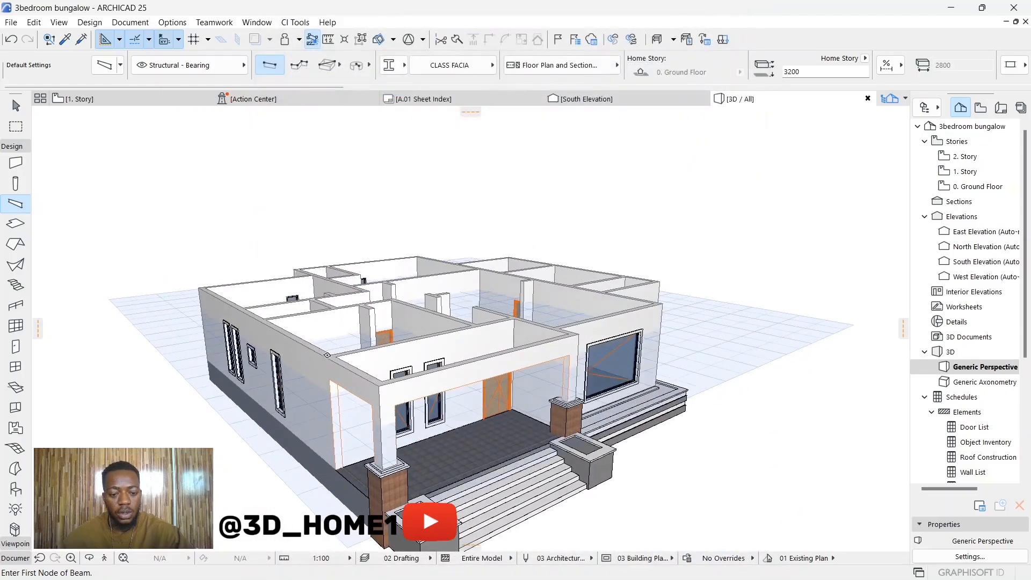
{"action": "middle_click_drag", "start_coordinate": [330, 348], "coordinate": [226, 260], "text": "shift"}
{"action": "scroll", "coordinate": [226, 260], "scroll_direction": "up", "scroll_amount": 2}
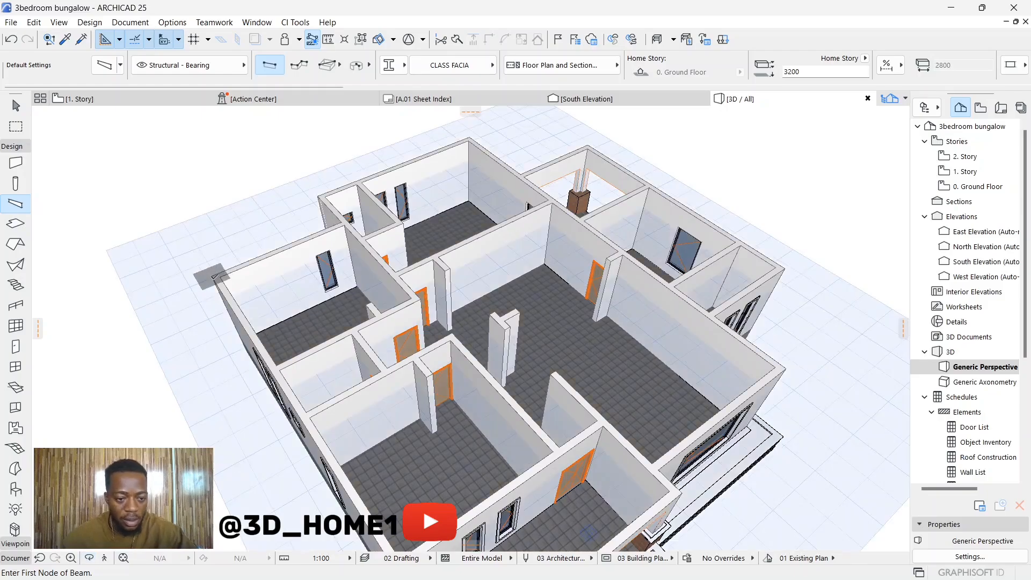
{"action": "left_click", "coordinate": [214, 275]}
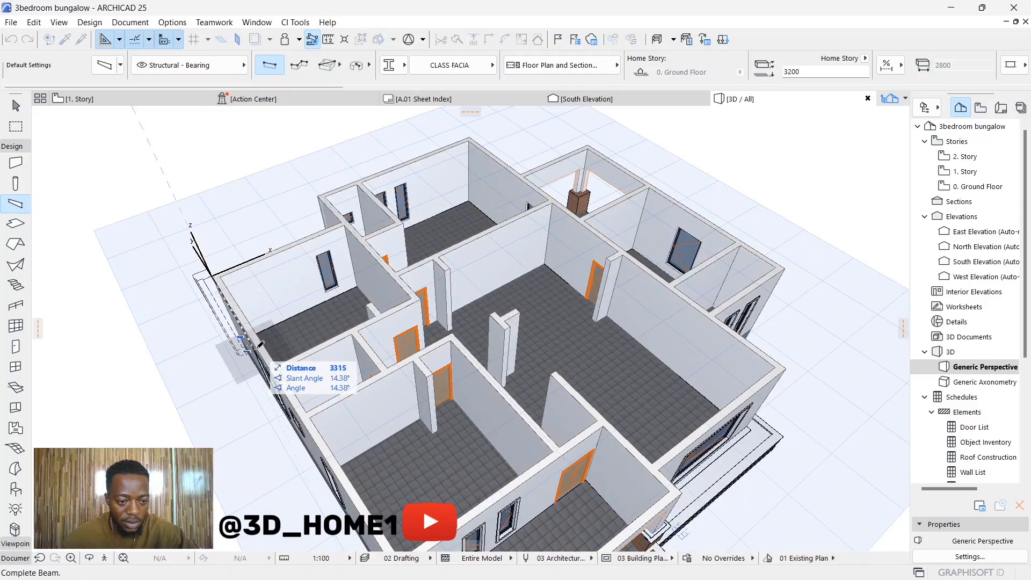
{"action": "scroll", "coordinate": [321, 222], "scroll_direction": "up", "scroll_amount": 1}
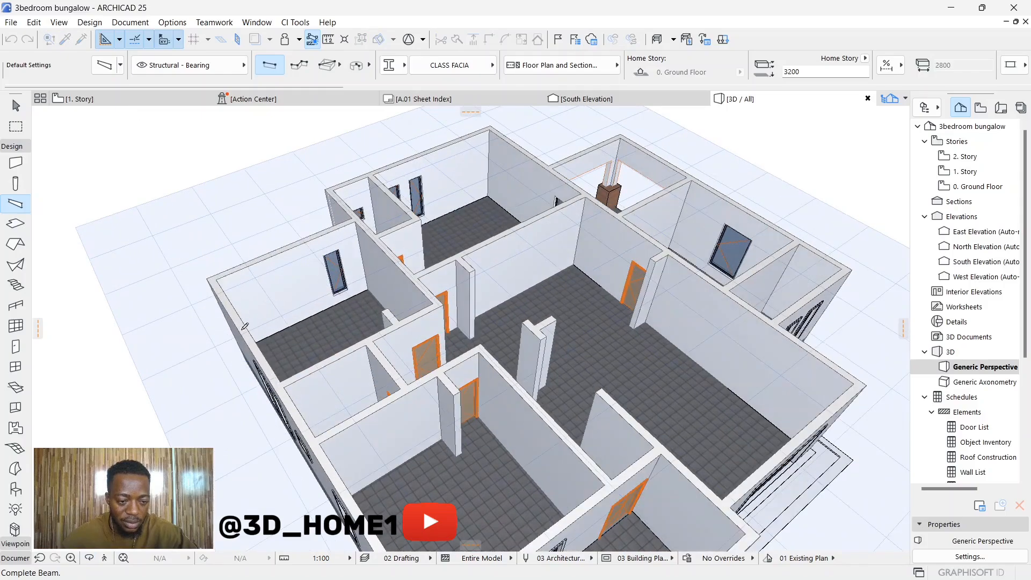
{"action": "scroll", "coordinate": [211, 184], "scroll_direction": "down", "scroll_amount": 3}
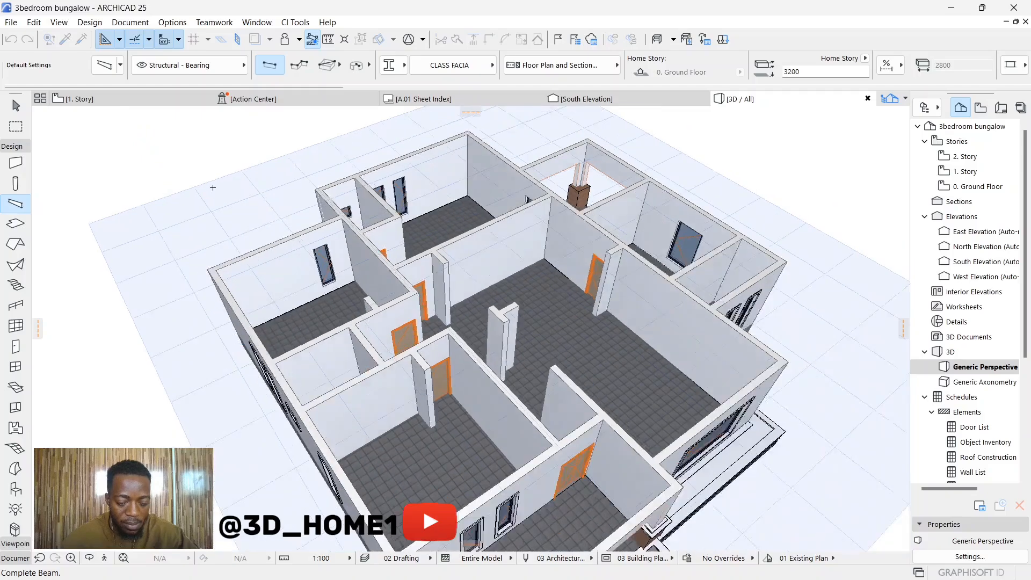
{"action": "scroll", "coordinate": [482, 531], "scroll_direction": "up", "scroll_amount": 1}
{"action": "middle_click_drag", "start_coordinate": [482, 532], "coordinate": [482, 486]}
{"action": "scroll", "coordinate": [361, 473], "scroll_direction": "up", "scroll_amount": 3}
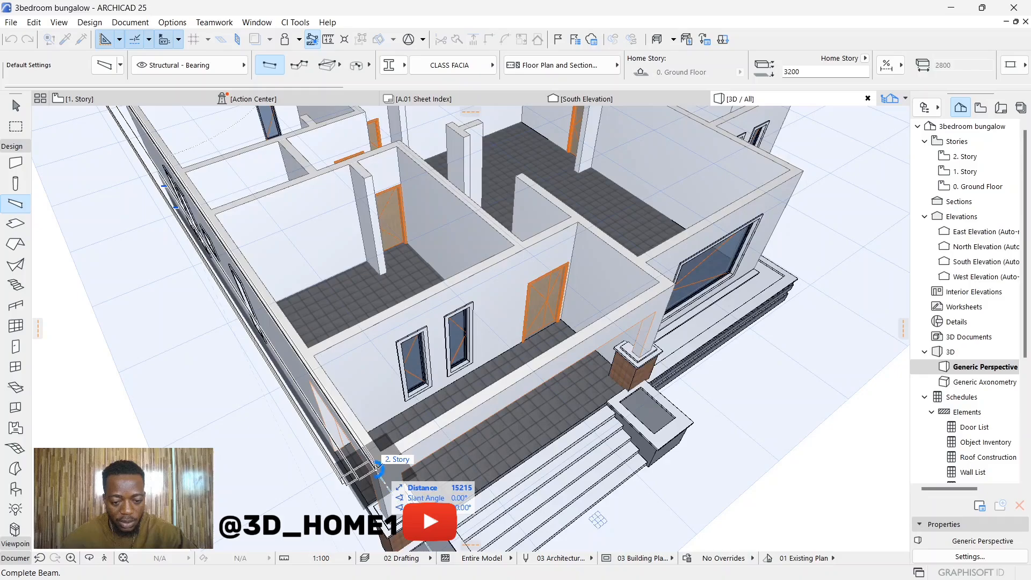
{"action": "left_click", "coordinate": [379, 469]}
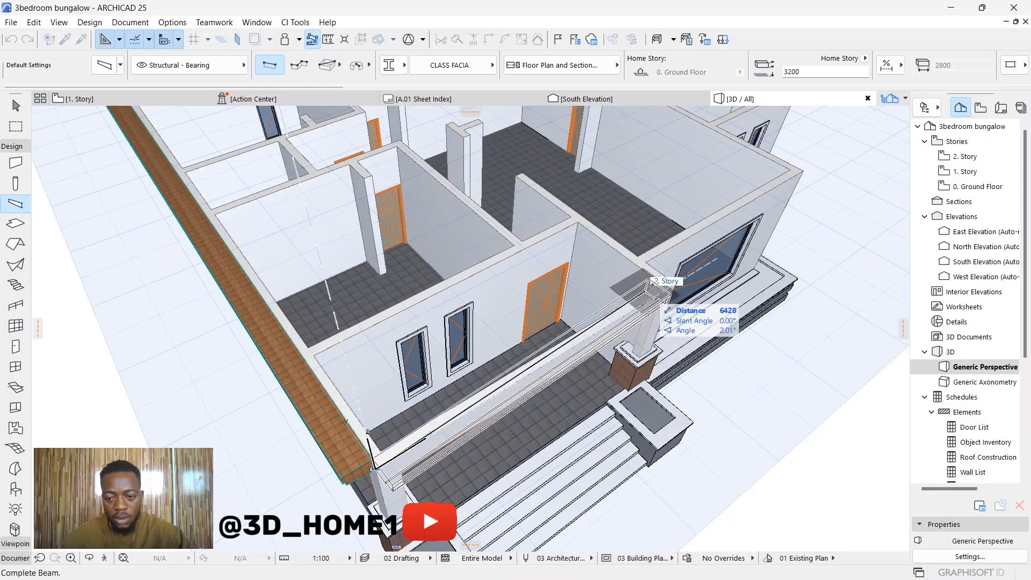
{"action": "left_click", "coordinate": [676, 285]}
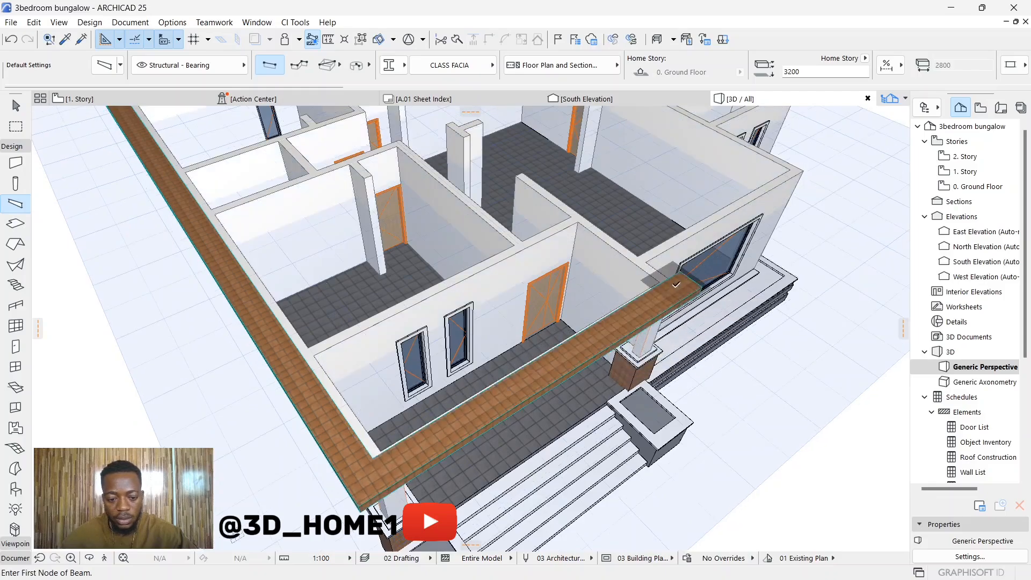
Inspect the fascia beams from several angles around the porch and undo both of them
{"action": "middle_click_drag", "start_coordinate": [407, 495], "coordinate": [344, 327], "text": "shift"}
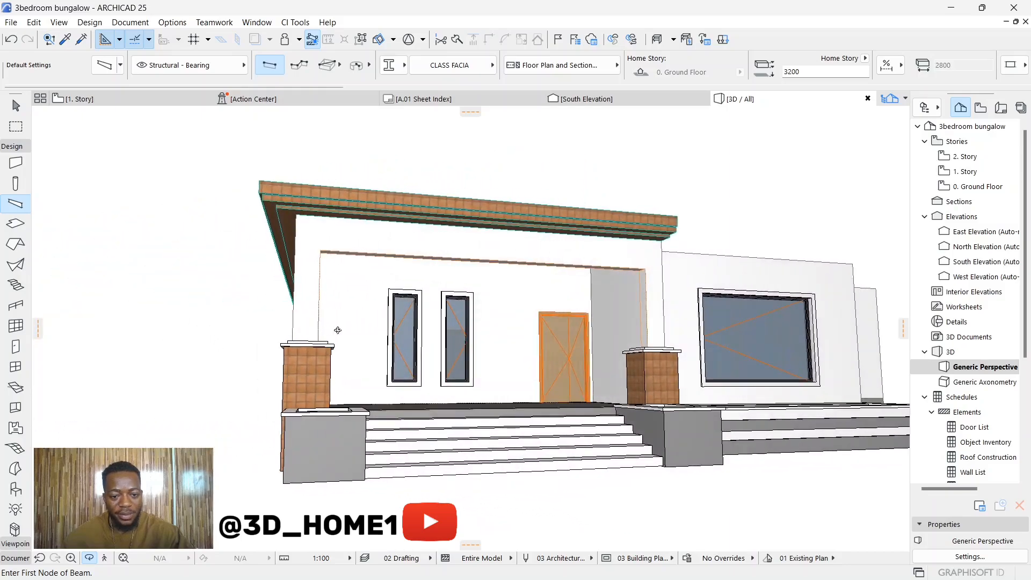
{"action": "scroll", "coordinate": [338, 328], "scroll_direction": "down", "scroll_amount": 5}
{"action": "middle_click_drag", "start_coordinate": [375, 370], "coordinate": [178, 350], "text": "shift"}
{"action": "scroll", "coordinate": [299, 304], "scroll_direction": "up", "scroll_amount": 8}
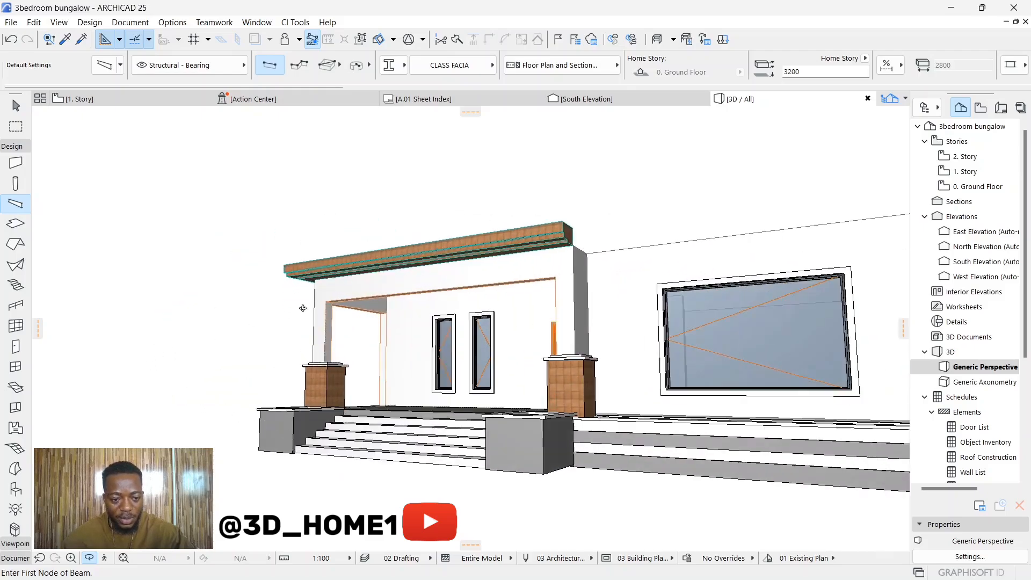
{"action": "middle_click_drag", "start_coordinate": [306, 309], "coordinate": [467, 317], "text": "shift"}
{"action": "scroll", "coordinate": [298, 272], "scroll_direction": "down", "scroll_amount": 5}
{"action": "scroll", "coordinate": [391, 320], "scroll_direction": "up", "scroll_amount": 3}
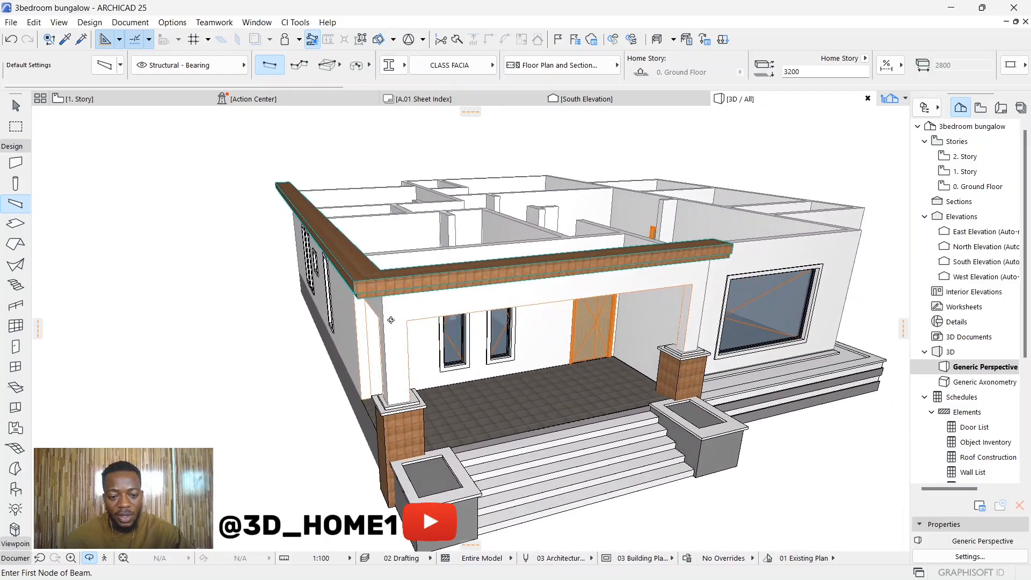
{"action": "key", "text": "ctrl+z"}
{"action": "key", "text": "ctrl+z"}
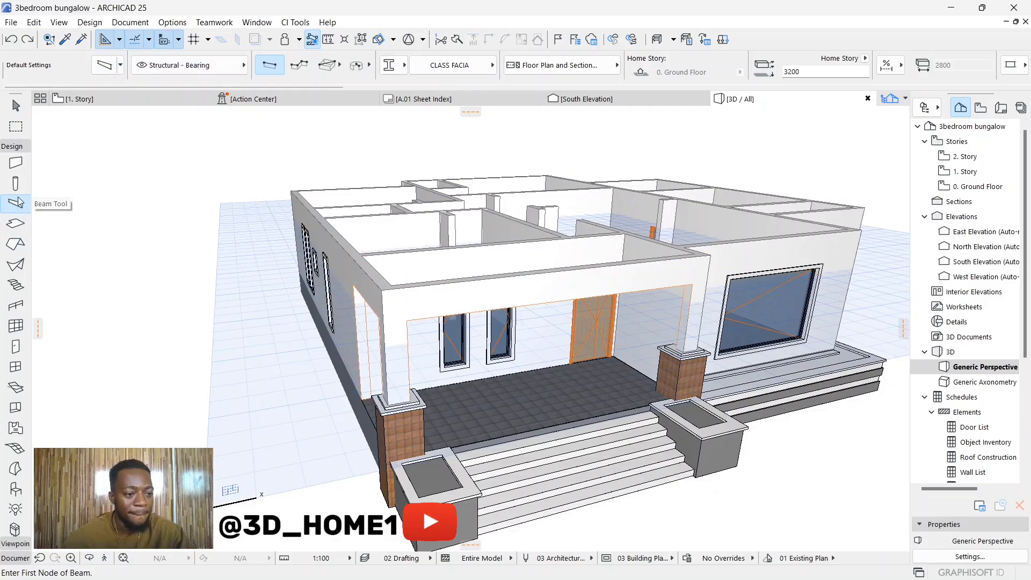
Override the default beam's side and end surfaces with Paint - Glossy White in the segment settings
{"action": "left_click", "coordinate": [105, 65]}
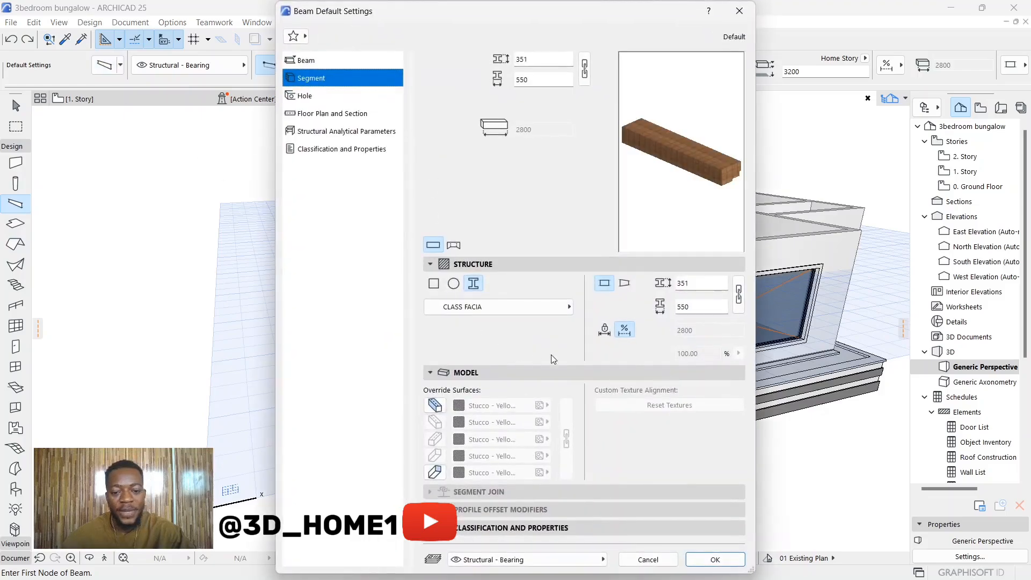
{"action": "key", "text": "Escape"}
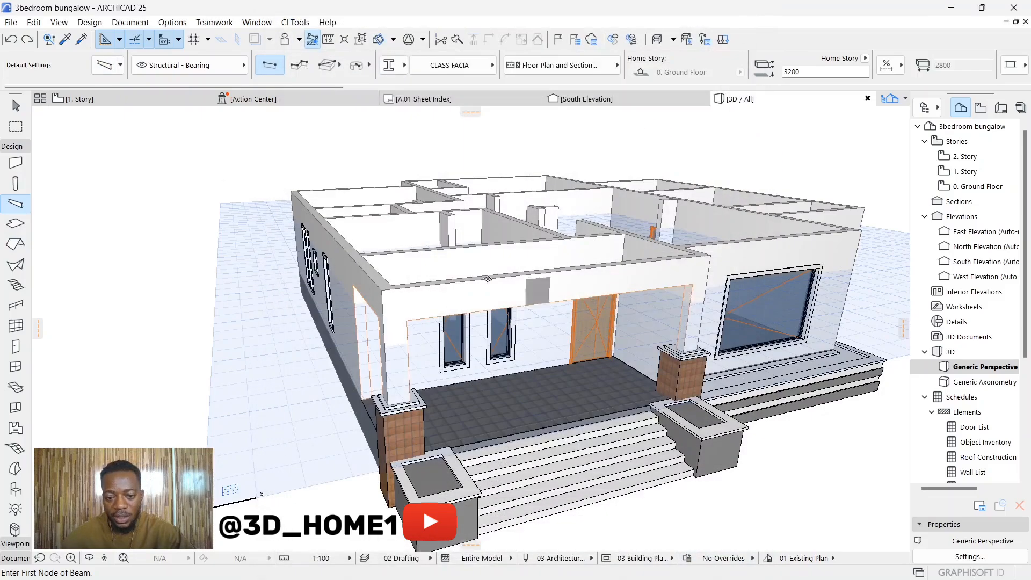
{"action": "left_click", "coordinate": [97, 62]}
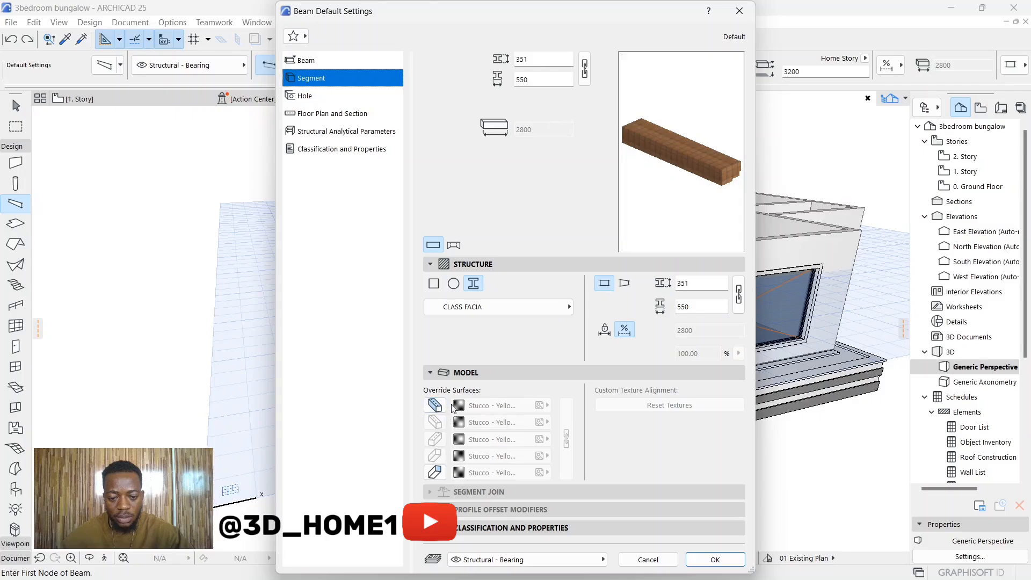
{"action": "left_click", "coordinate": [436, 406]}
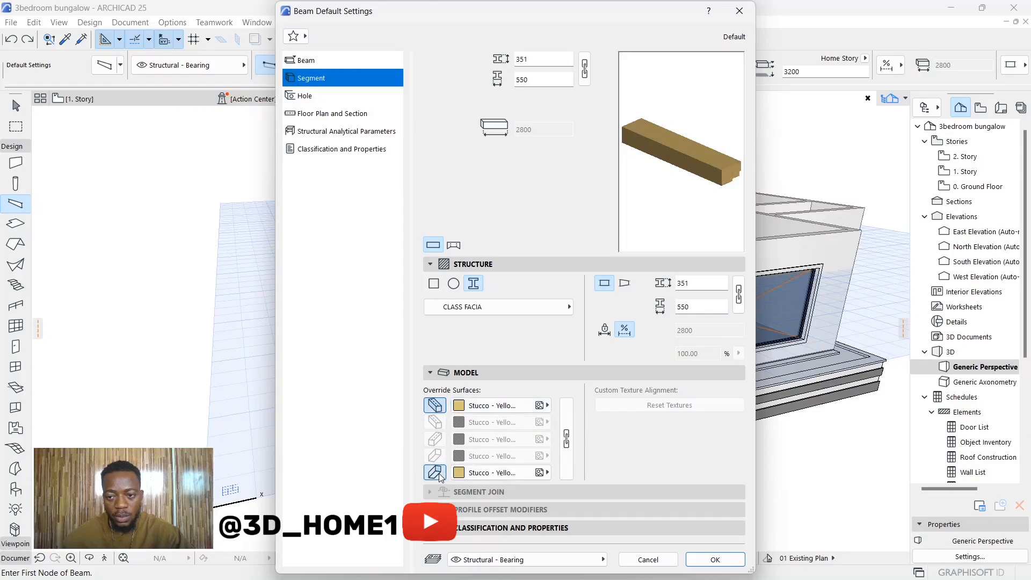
{"action": "left_click", "coordinate": [458, 406]}
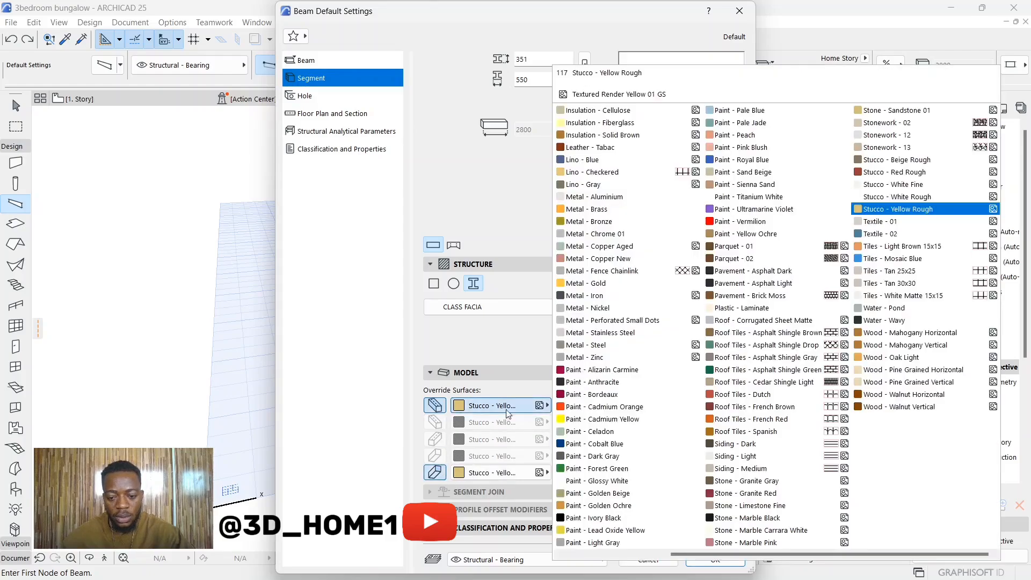
{"action": "left_click", "coordinate": [583, 481]}
{"action": "left_click", "coordinate": [463, 475]}
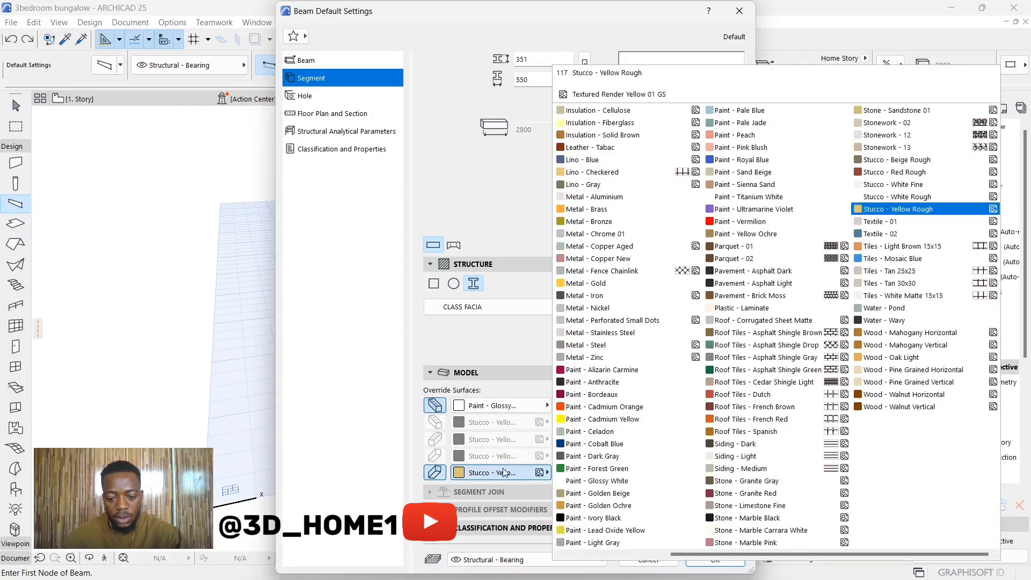
{"action": "left_click", "coordinate": [583, 482]}
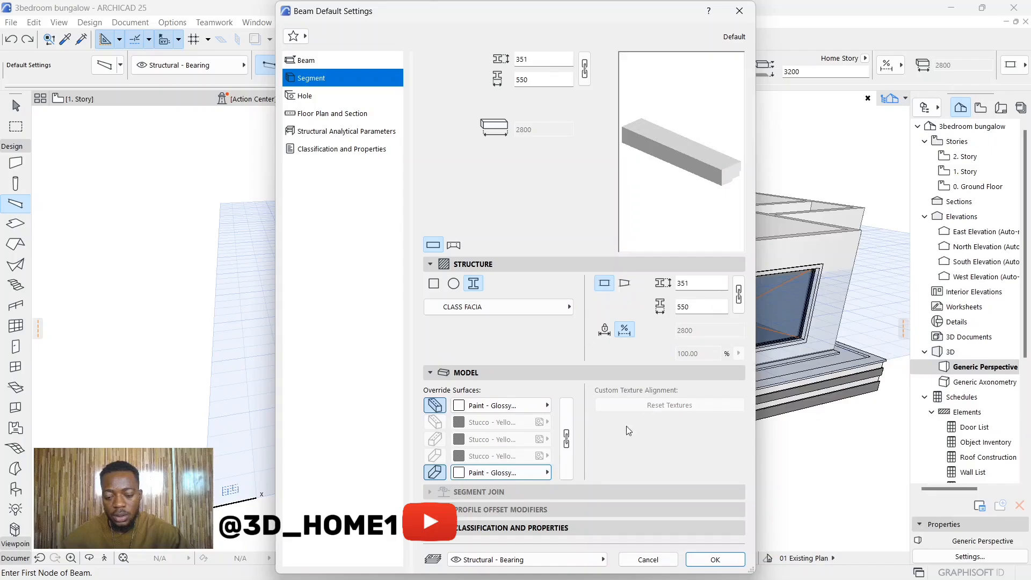
{"action": "left_click", "coordinate": [707, 564]}
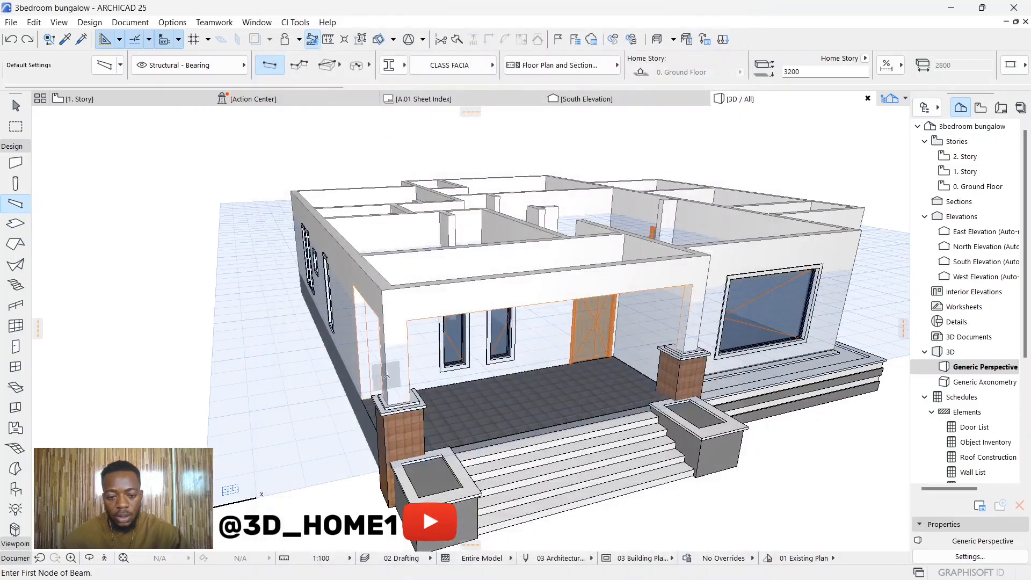
Draw a white fascia beam about 15215 mm long along the outer edge of the long side wall up to the porch corner
{"action": "middle_click_drag", "start_coordinate": [386, 376], "coordinate": [411, 441], "text": "shift"}
{"action": "scroll", "coordinate": [304, 248], "scroll_direction": "up", "scroll_amount": 5}
{"action": "scroll", "coordinate": [309, 266], "scroll_direction": "up", "scroll_amount": 2}
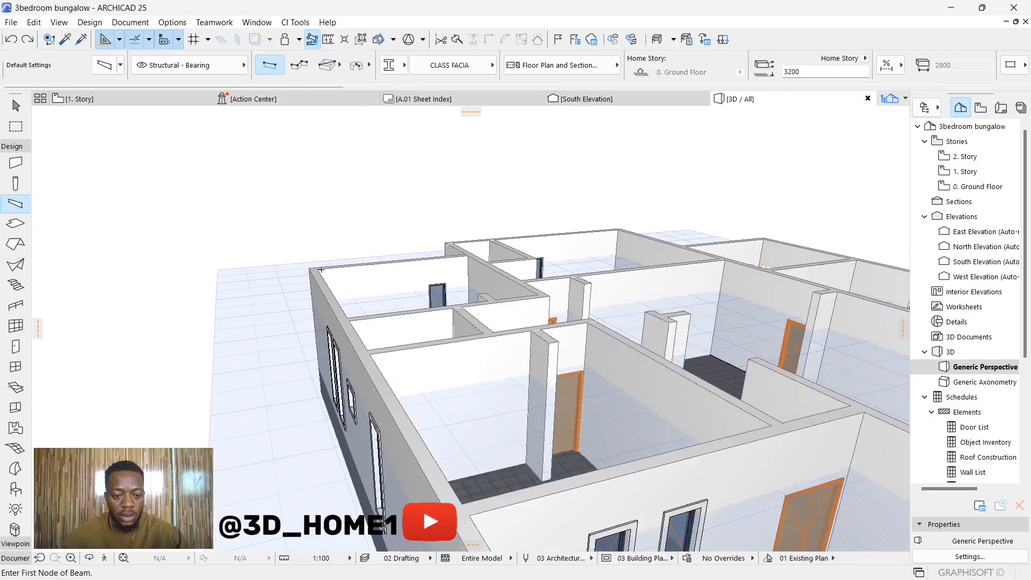
{"action": "left_click", "coordinate": [308, 267]}
{"action": "scroll", "coordinate": [376, 349], "scroll_direction": "down", "scroll_amount": 4}
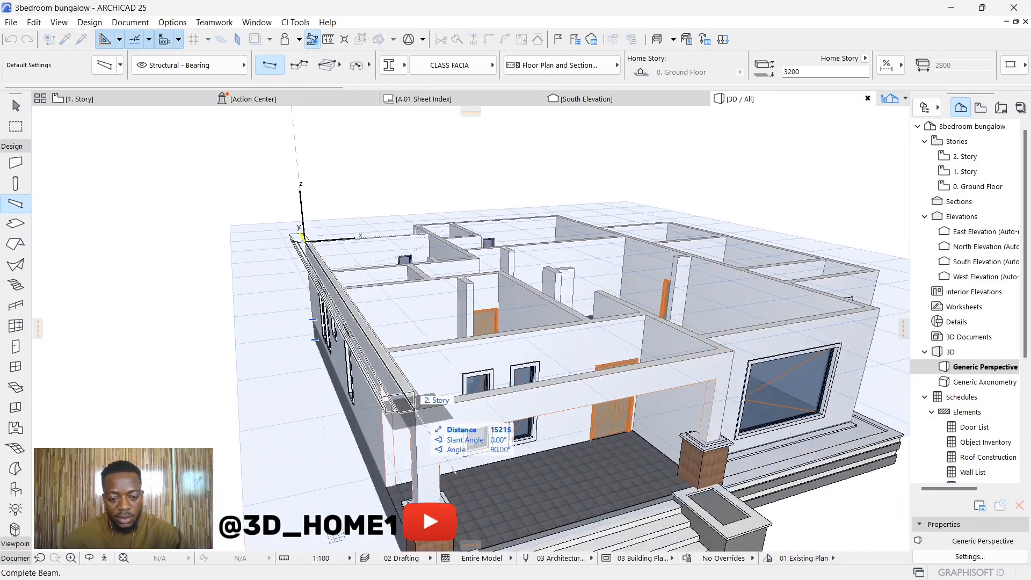
{"action": "left_click", "coordinate": [417, 407]}
Draw a fascia beam across the porch front, from the side wall's corner to the opposite porch corner
{"action": "left_click", "coordinate": [417, 408]}
{"action": "scroll", "coordinate": [152, 361], "scroll_direction": "down", "scroll_amount": 4}
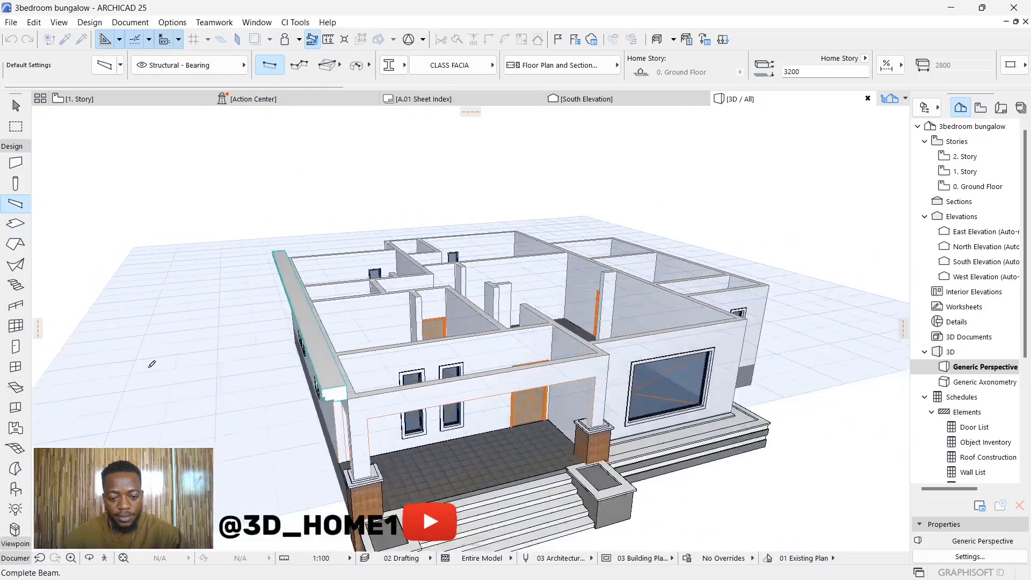
{"action": "scroll", "coordinate": [410, 376], "scroll_direction": "up", "scroll_amount": 4}
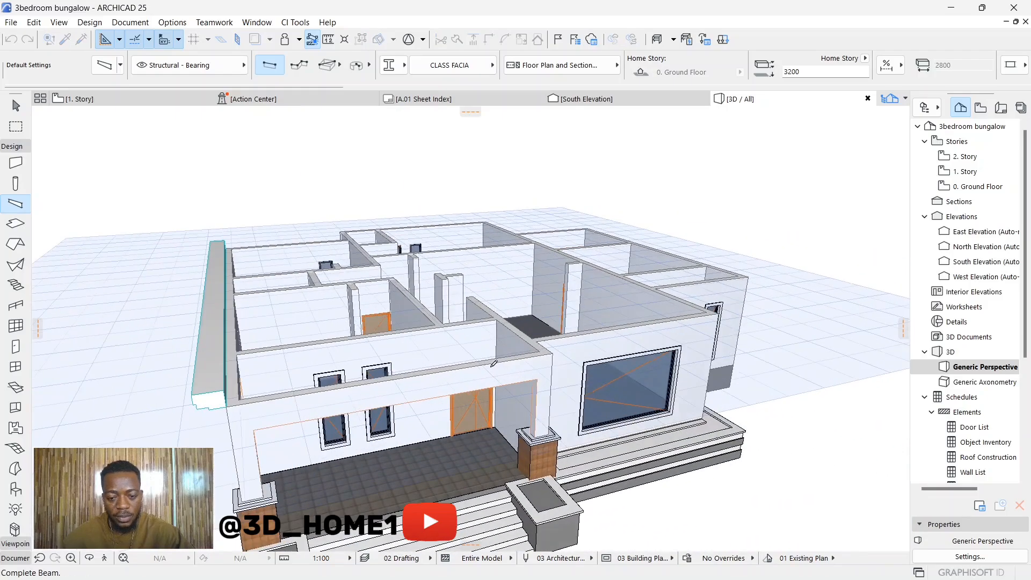
{"action": "left_click", "coordinate": [554, 351]}
Draw a fascia beam about 808 mm long along the short return from the porch corner to the large-window wall
{"action": "middle_click_drag", "start_coordinate": [522, 366], "coordinate": [370, 347], "text": "shift"}
{"action": "scroll", "coordinate": [369, 348], "scroll_direction": "up", "scroll_amount": 3}
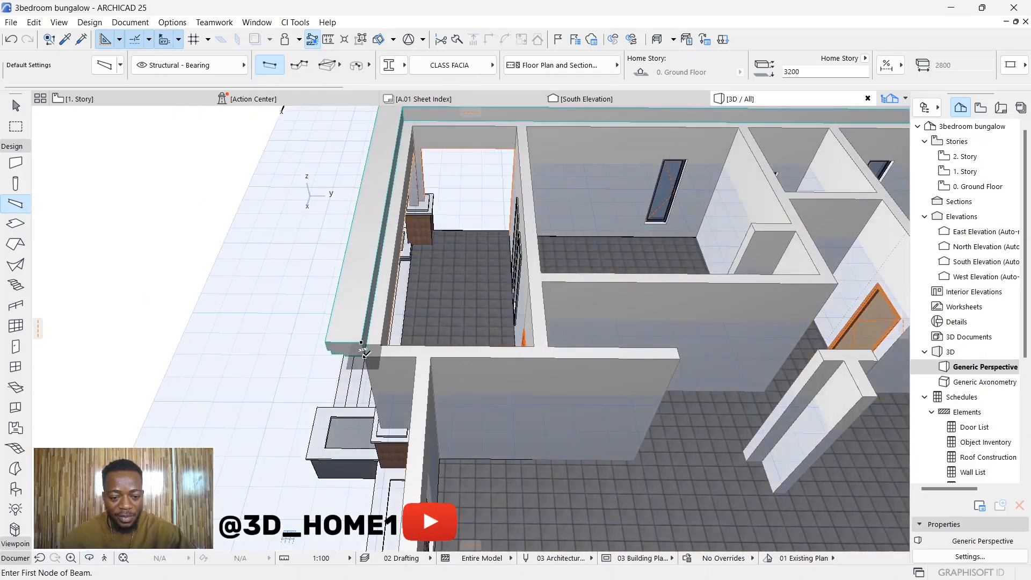
{"action": "scroll", "coordinate": [364, 352], "scroll_direction": "up", "scroll_amount": 2}
{"action": "left_click", "coordinate": [365, 356]}
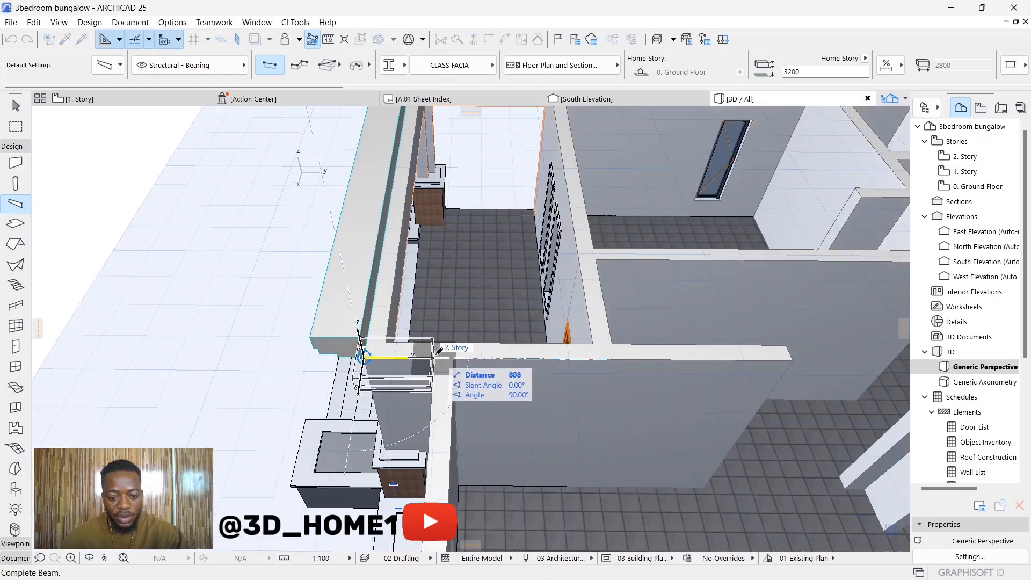
{"action": "left_click", "coordinate": [440, 351]}
Draw a fascia beam about 5757 mm long along the front wall containing the large window
{"action": "scroll", "coordinate": [439, 339], "scroll_direction": "up", "scroll_amount": 2}
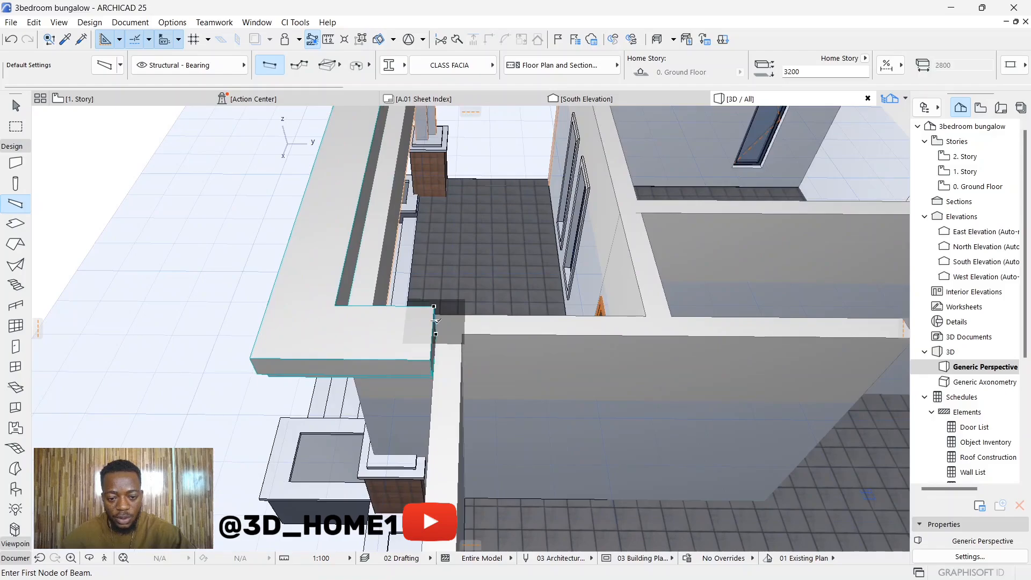
{"action": "left_click", "coordinate": [435, 321]}
{"action": "scroll", "coordinate": [427, 376], "scroll_direction": "down", "scroll_amount": 5}
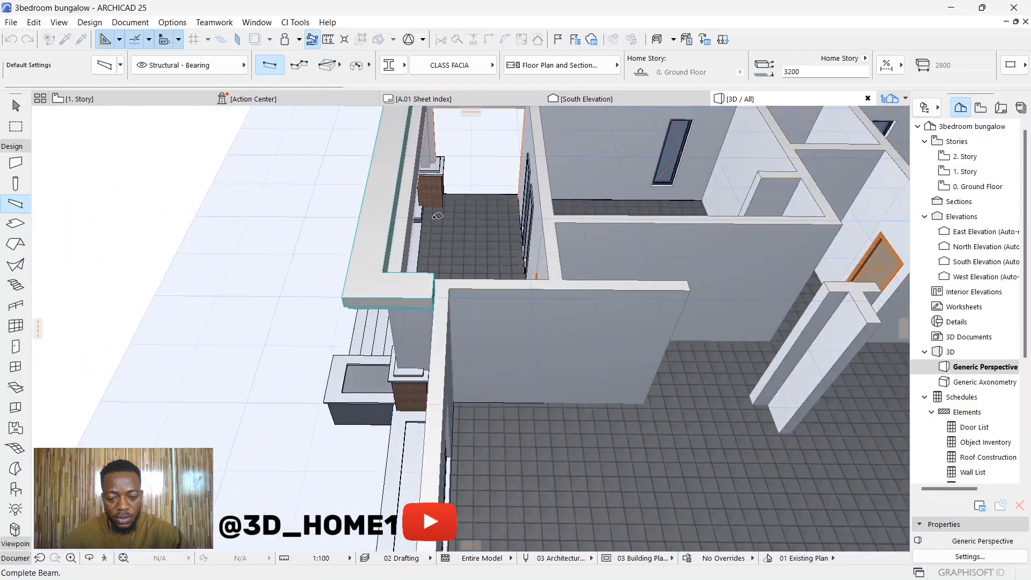
{"action": "scroll", "coordinate": [423, 401], "scroll_direction": "up", "scroll_amount": 2}
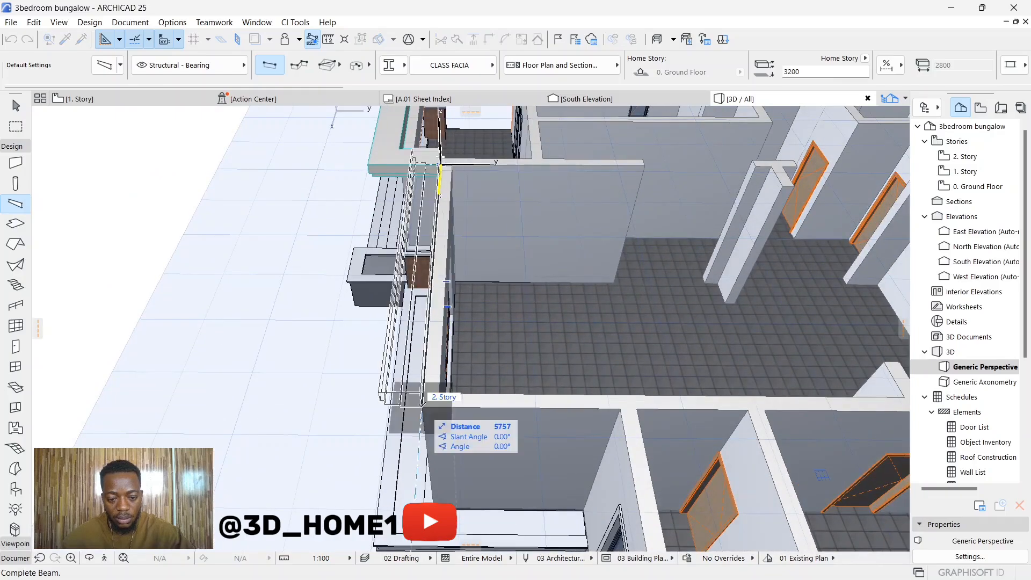
{"action": "left_click", "coordinate": [424, 404]}
Draw a fascia beam about 2687 mm long along the return wall, from the large-window corner to the inner corner
{"action": "left_click", "coordinate": [424, 404]}
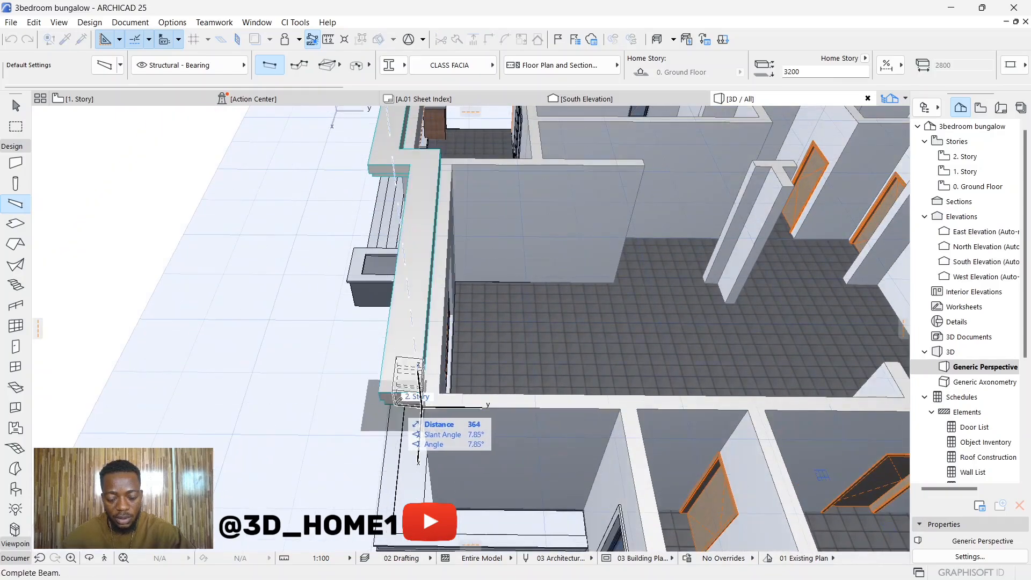
{"action": "scroll", "coordinate": [483, 408], "scroll_direction": "down", "scroll_amount": 2}
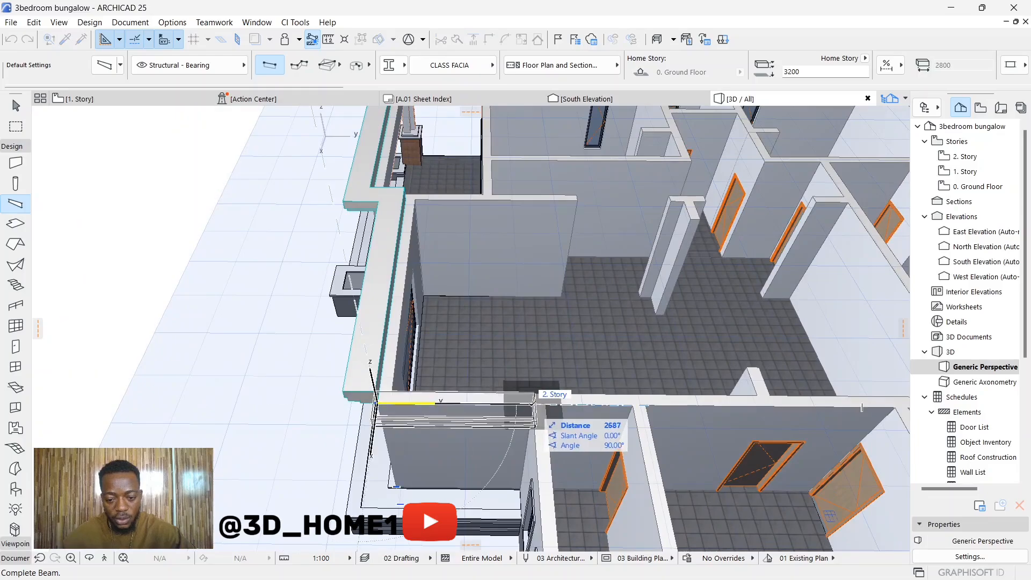
{"action": "left_click", "coordinate": [535, 404]}
Draw a fascia beam from the inner corner along the outer wall with two narrow windows to its far corner
{"action": "middle_click_drag", "start_coordinate": [512, 379], "coordinate": [374, 321], "text": "shift"}
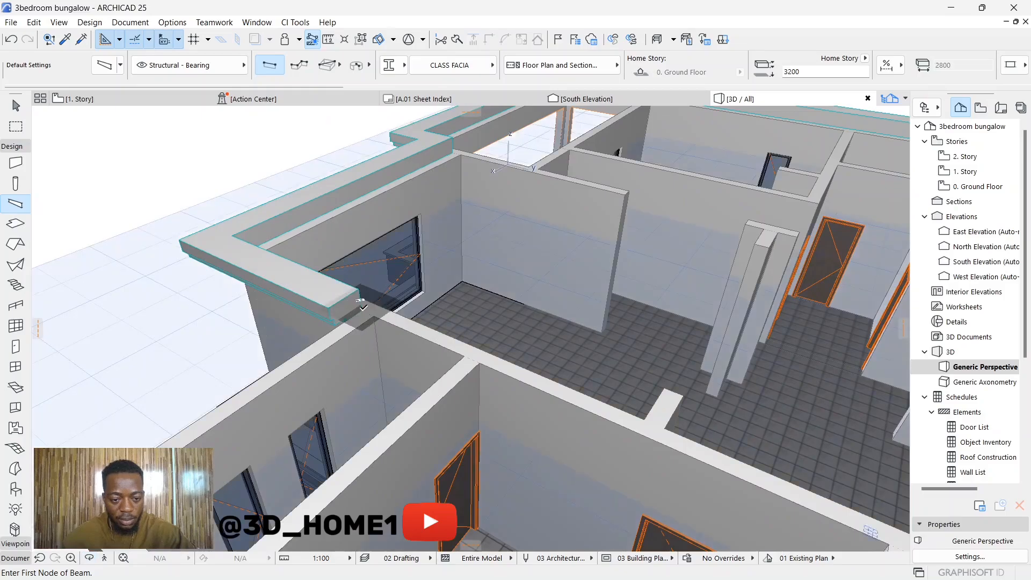
{"action": "left_click", "coordinate": [361, 304]}
{"action": "scroll", "coordinate": [354, 299], "scroll_direction": "down", "scroll_amount": 3}
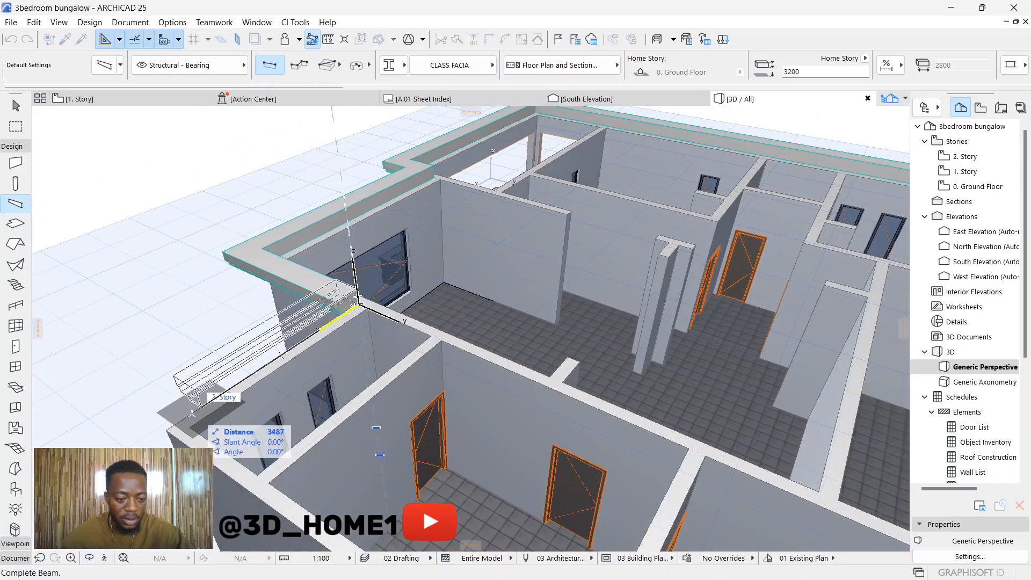
{"action": "left_click", "coordinate": [167, 428]}
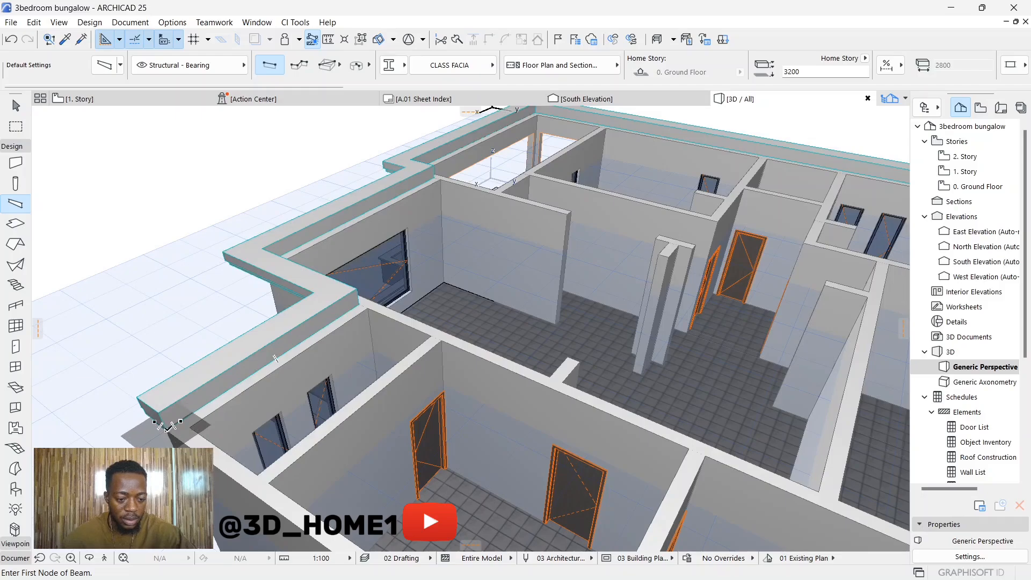
Draw a fascia beam about 10116 mm long along the side wall, from the two-narrow-window wall's corner to the brick-based side porch column
{"action": "left_click", "coordinate": [167, 429]}
{"action": "scroll", "coordinate": [143, 173], "scroll_direction": "down", "scroll_amount": 5}
{"action": "scroll", "coordinate": [374, 395], "scroll_direction": "up", "scroll_amount": 2}
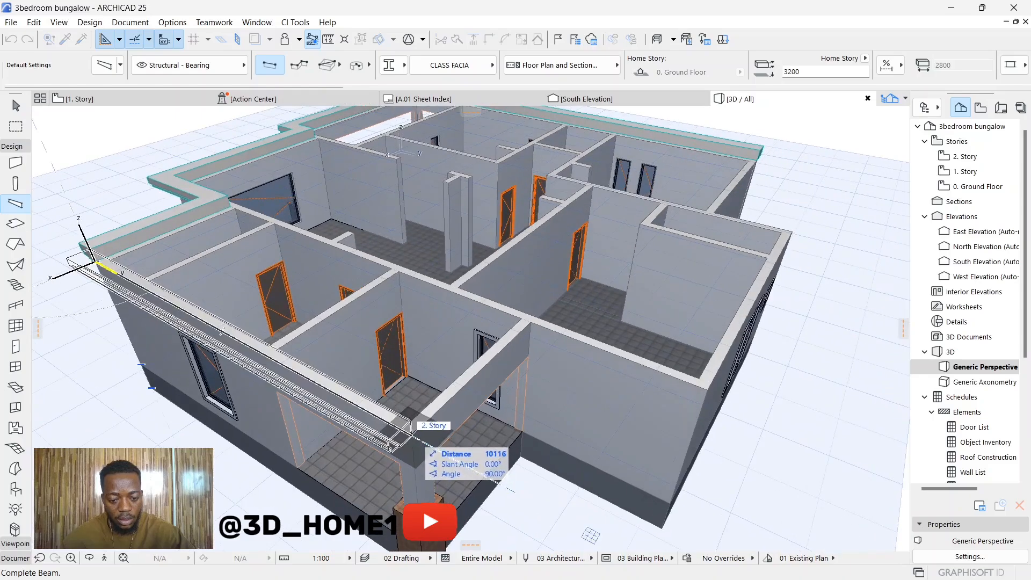
{"action": "left_click", "coordinate": [412, 436]}
{"action": "scroll", "coordinate": [376, 392], "scroll_direction": "down", "scroll_amount": 2}
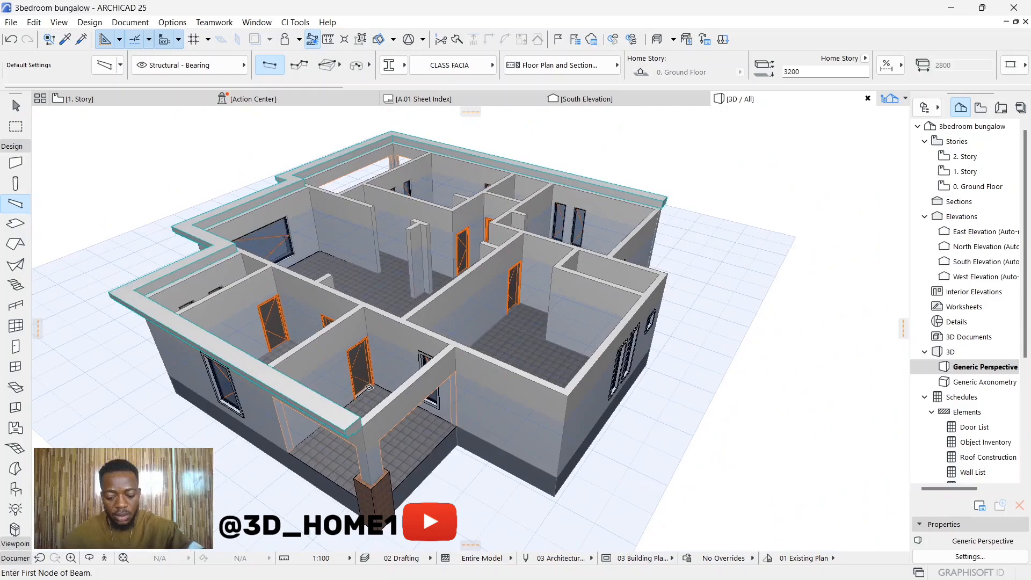
Draw a fascia beam above the side porch opening, from the brick-based column's corner to the adjoining bedroom wall
{"action": "middle_click_drag", "start_coordinate": [379, 385], "coordinate": [247, 328], "text": "shift"}
{"action": "scroll", "coordinate": [243, 325], "scroll_direction": "up", "scroll_amount": 6}
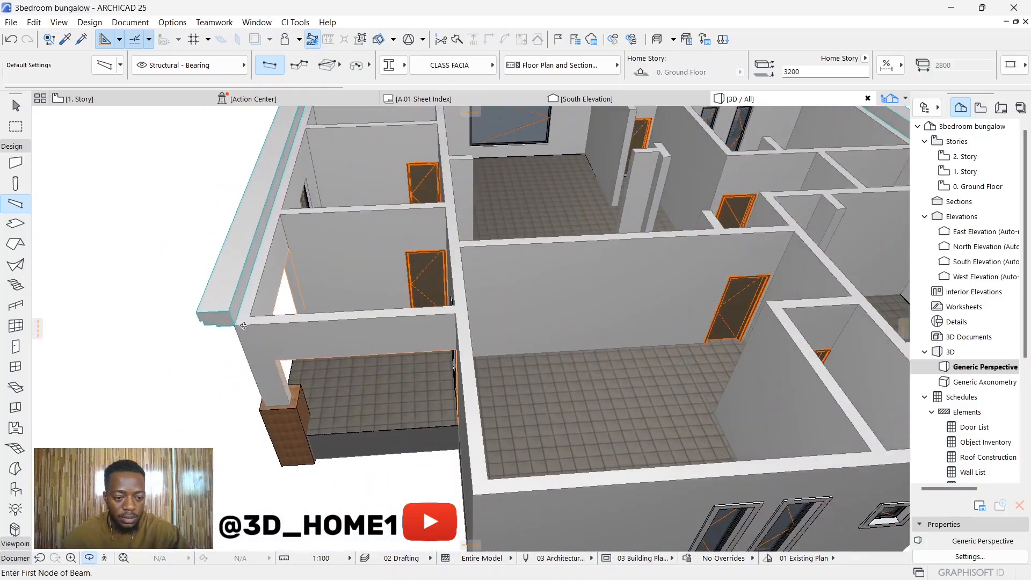
{"action": "key", "text": "Escape"}
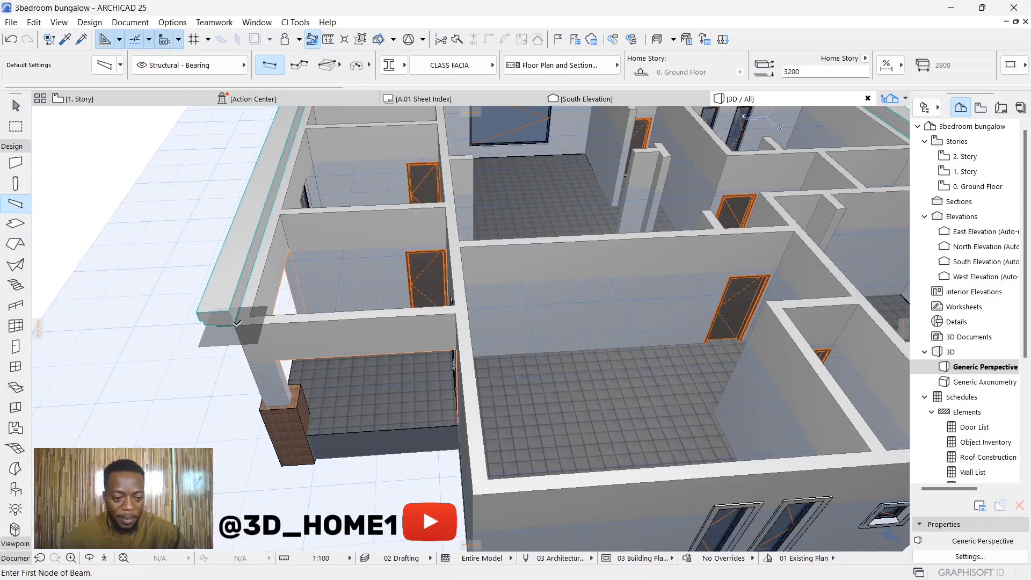
{"action": "left_click", "coordinate": [235, 323]}
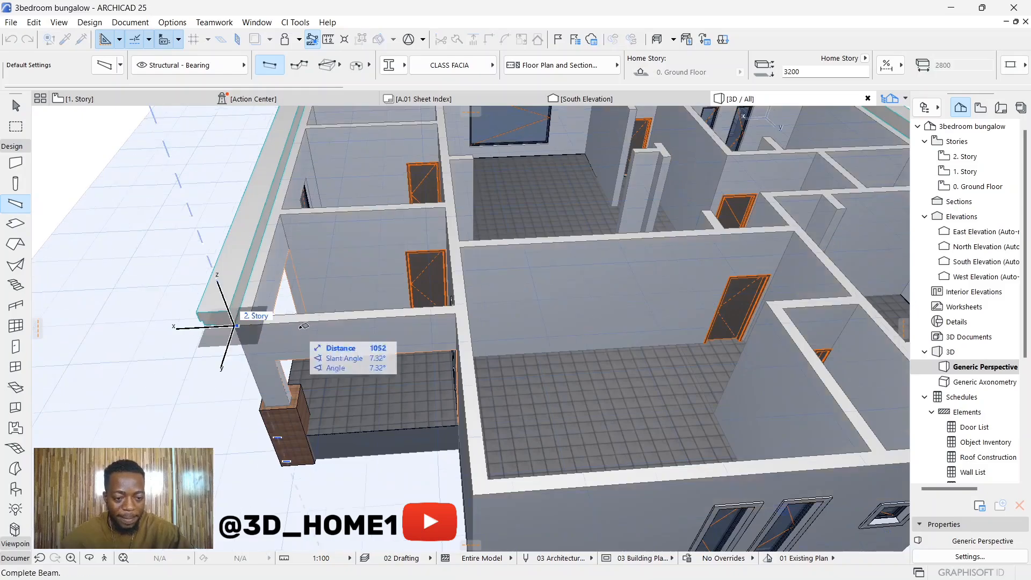
{"action": "left_click", "coordinate": [458, 310]}
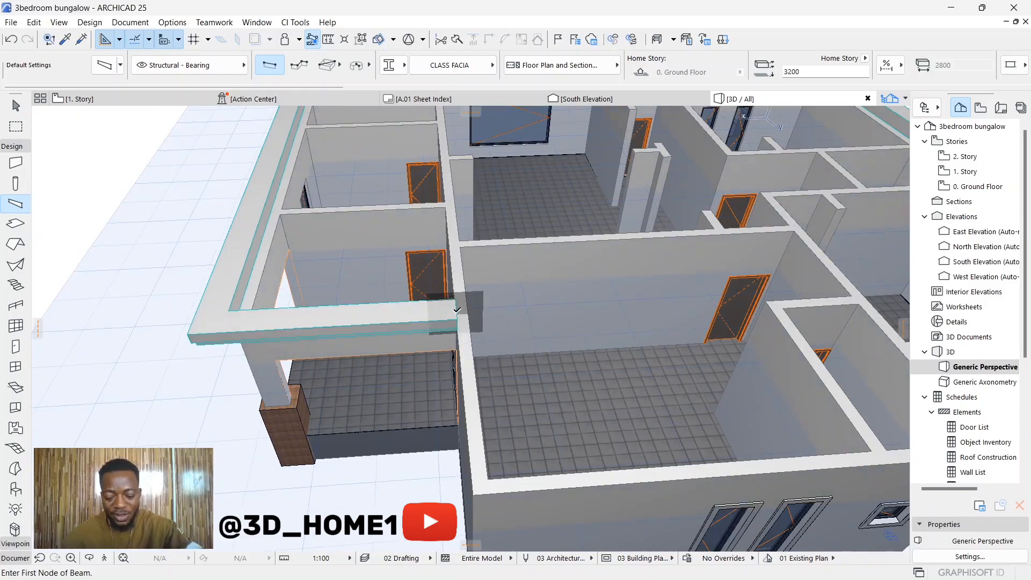
Draw a fascia beam about 3689 mm long along the bedroom wall, from the side porch's inner corner to the outer corner
{"action": "middle_click_drag", "start_coordinate": [457, 310], "coordinate": [403, 317], "text": "shift"}
{"action": "scroll", "coordinate": [403, 317], "scroll_direction": "up", "scroll_amount": 1}
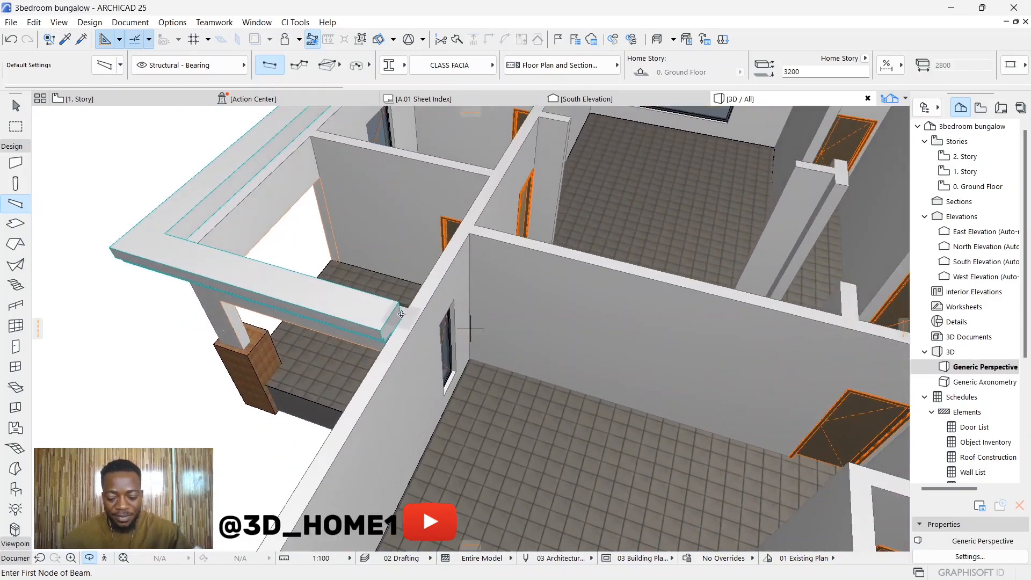
{"action": "left_click", "coordinate": [402, 317]}
{"action": "scroll", "coordinate": [403, 317], "scroll_direction": "down", "scroll_amount": 2}
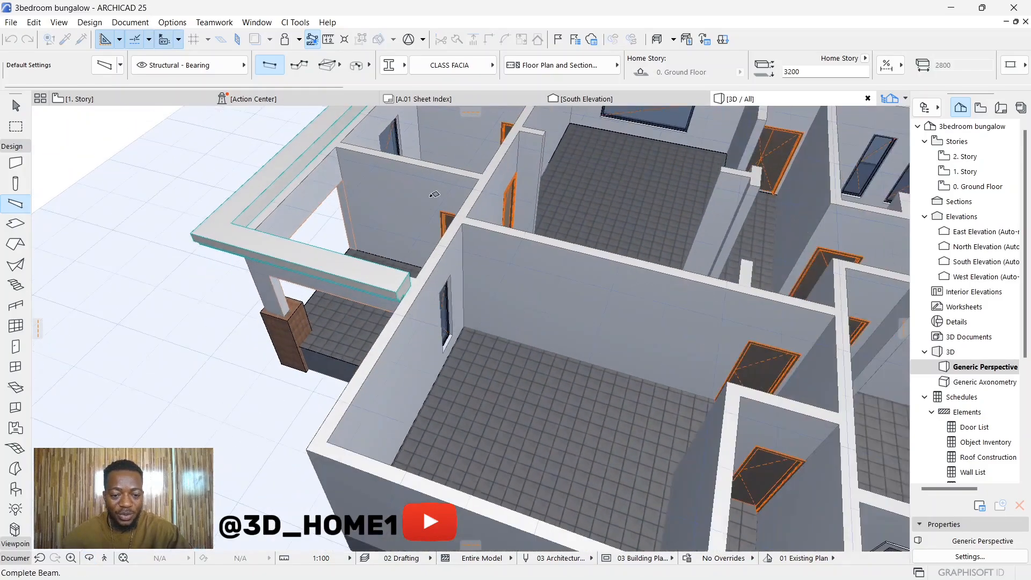
{"action": "middle_click_drag", "start_coordinate": [404, 316], "coordinate": [434, 238]}
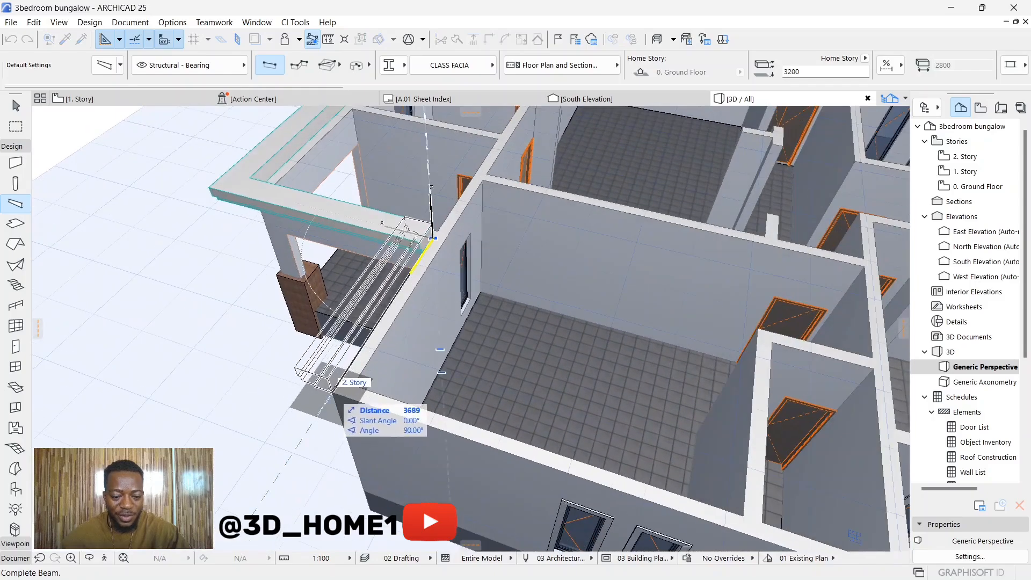
{"action": "left_click", "coordinate": [434, 238]}
{"action": "left_click", "coordinate": [333, 394]}
Draw a fascia beam along the rear bedroom wall with two narrow windows and one small window, ending at its far corner
{"action": "scroll", "coordinate": [273, 362], "scroll_direction": "down", "scroll_amount": 3}
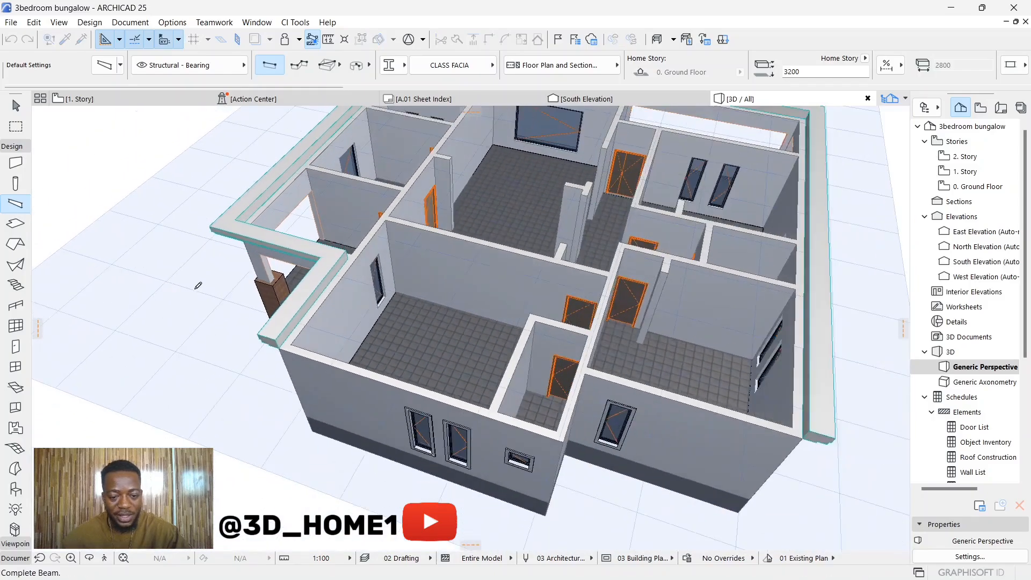
{"action": "scroll", "coordinate": [510, 411], "scroll_direction": "up", "scroll_amount": 2}
{"action": "left_click", "coordinate": [513, 412]}
{"action": "scroll", "coordinate": [245, 419], "scroll_direction": "down", "scroll_amount": 3}
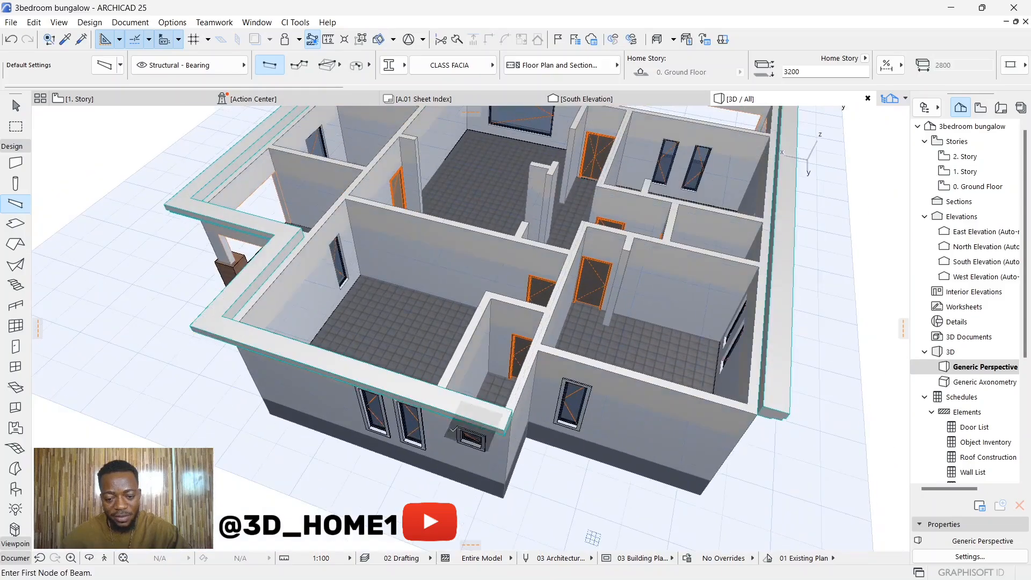
Draw a fascia beam about 2085 mm long along the short rear return wall, from the outer corner to the inner corner
{"action": "left_click", "coordinate": [433, 379]}
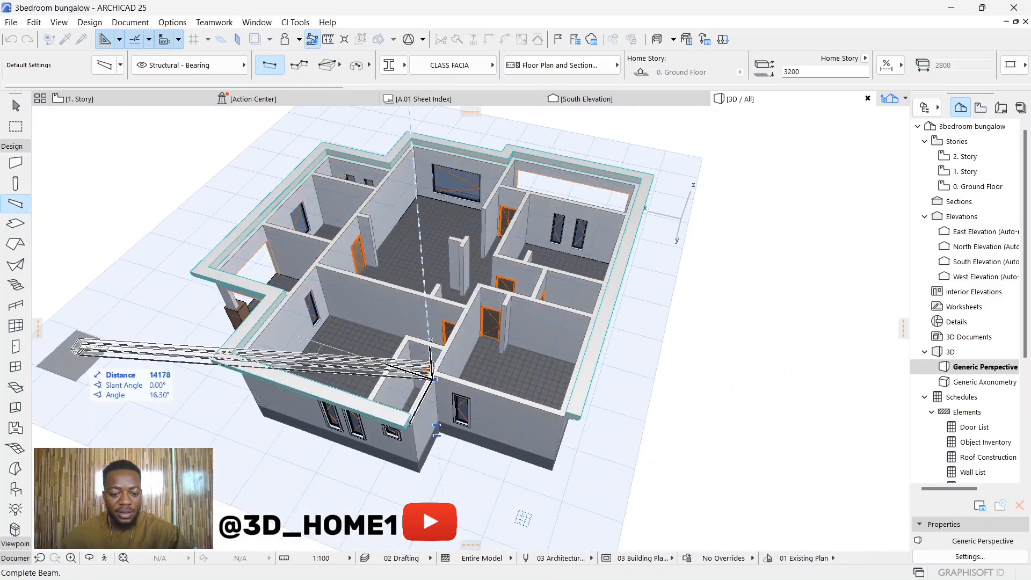
{"action": "key", "text": "Escape"}
{"action": "middle_click_drag", "start_coordinate": [483, 409], "coordinate": [161, 417], "text": "shift"}
{"action": "scroll", "coordinate": [329, 333], "scroll_direction": "up", "scroll_amount": 5}
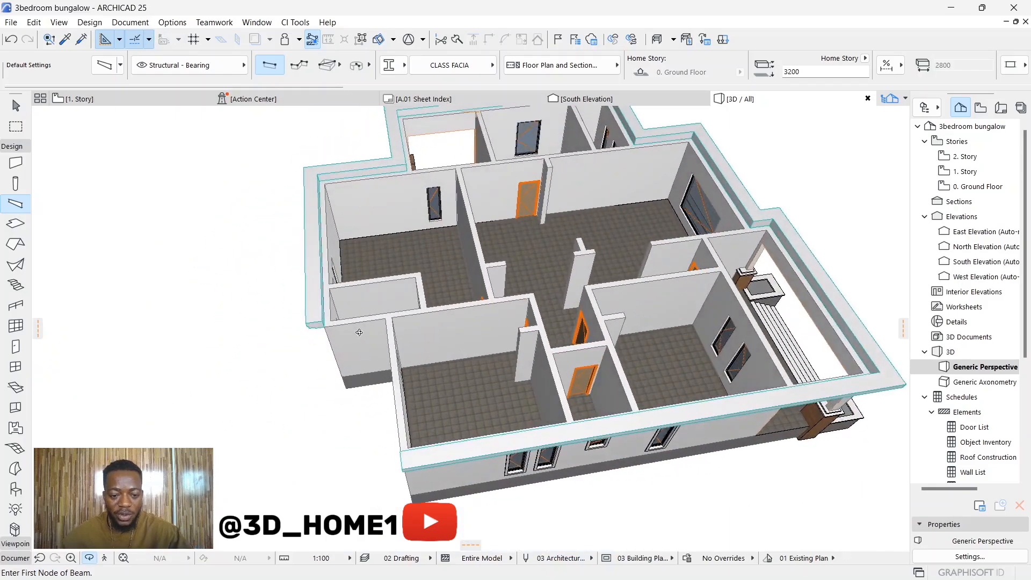
{"action": "scroll", "coordinate": [329, 333], "scroll_direction": "up", "scroll_amount": 2}
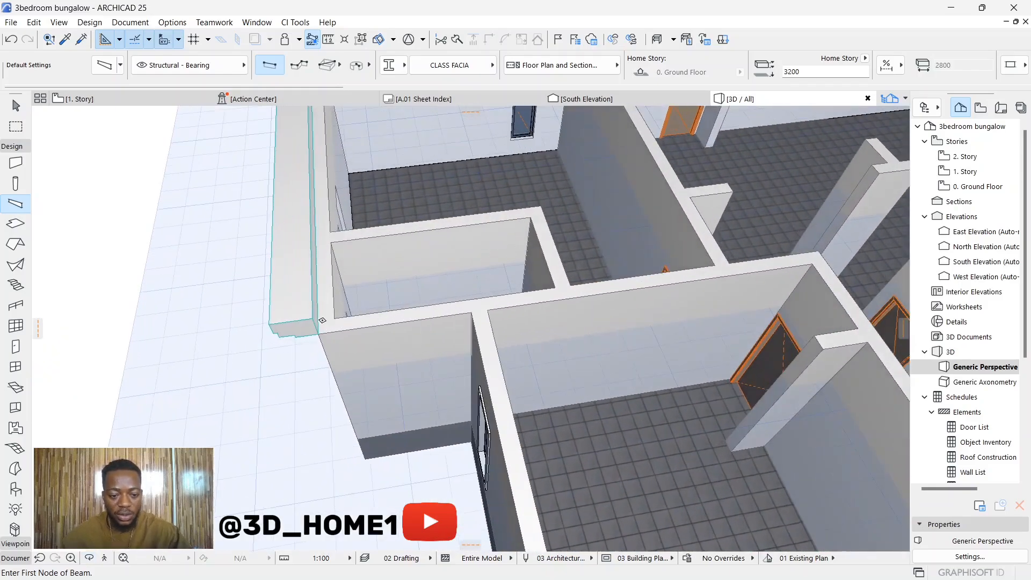
{"action": "left_click", "coordinate": [320, 330]}
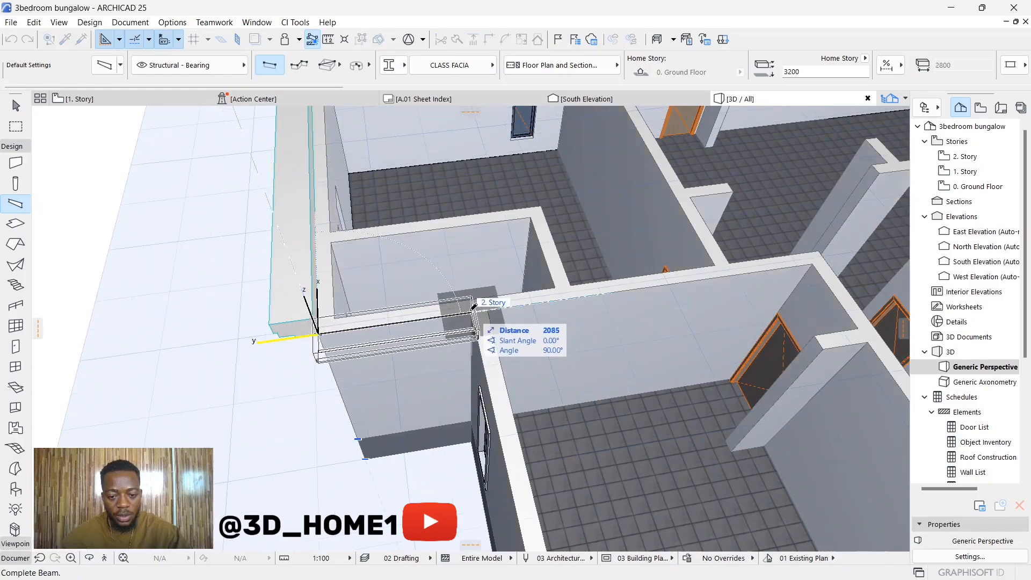
{"action": "left_click", "coordinate": [474, 306]}
{"action": "middle_click_drag", "start_coordinate": [476, 302], "coordinate": [279, 284], "text": "shift"}
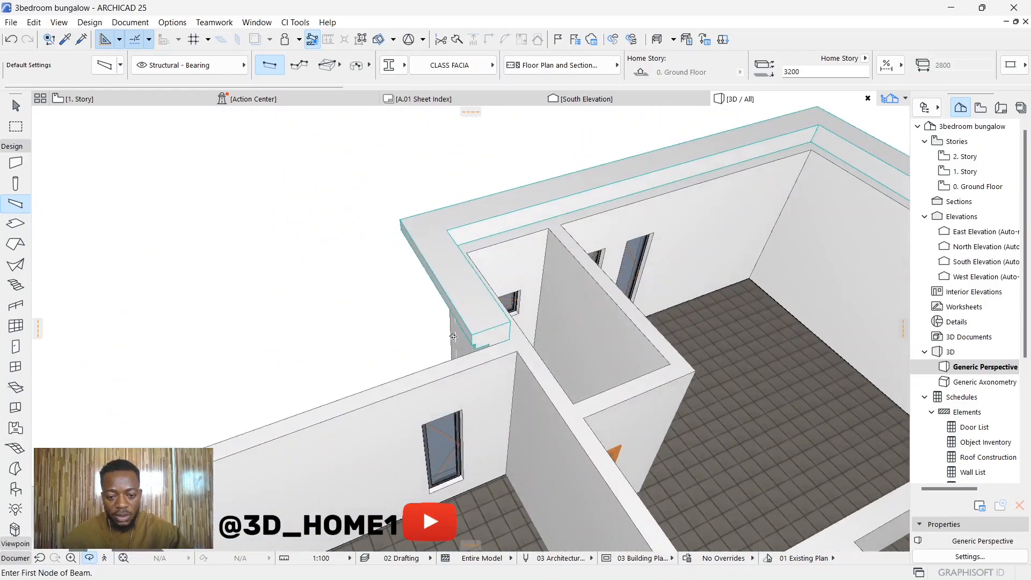
{"action": "left_click", "coordinate": [515, 348]}
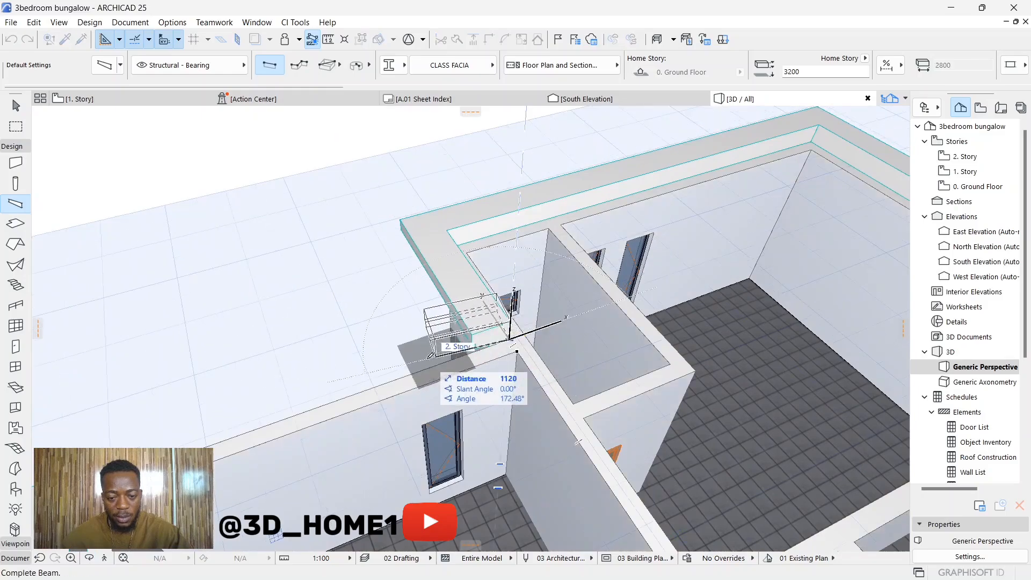
{"action": "middle_click_drag", "start_coordinate": [392, 365], "coordinate": [385, 373], "text": "shift"}
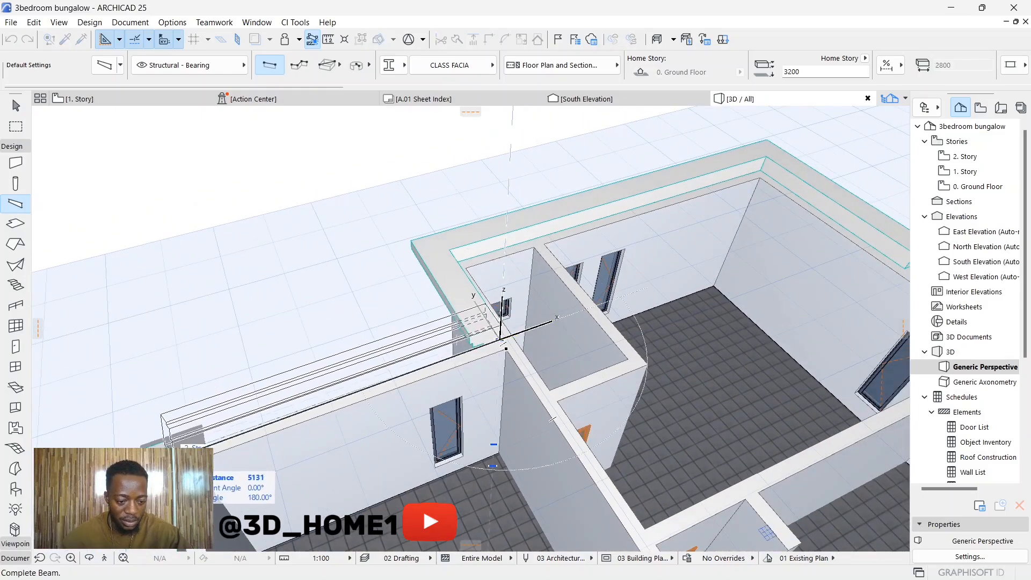
{"action": "scroll", "coordinate": [197, 448], "scroll_direction": "up", "scroll_amount": 1}
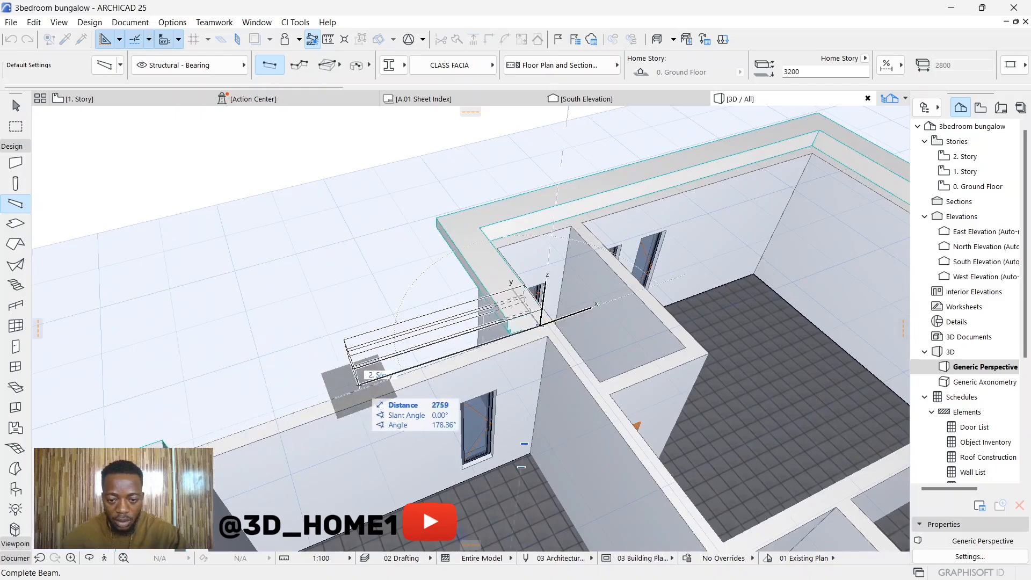
{"action": "key", "text": "Escape"}
Draw the closing fascia beam along the remaining rear wall, from the inner corner to the existing fascia at the far corner
{"action": "scroll", "coordinate": [508, 341], "scroll_direction": "up", "scroll_amount": 2}
{"action": "left_click", "coordinate": [552, 321]}
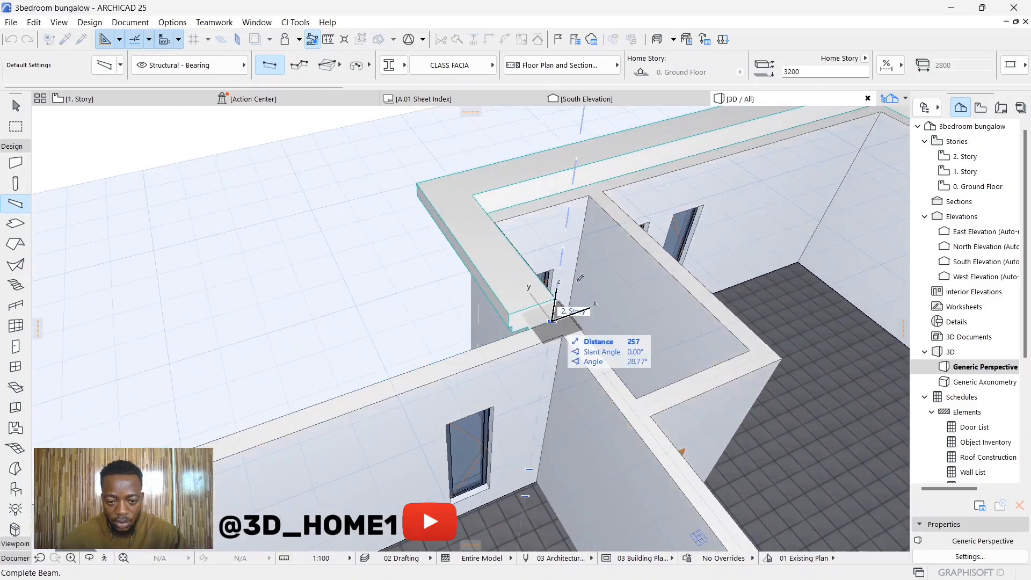
{"action": "scroll", "coordinate": [403, 322], "scroll_direction": "down", "scroll_amount": 2}
{"action": "scroll", "coordinate": [310, 380], "scroll_direction": "up", "scroll_amount": 3}
{"action": "scroll", "coordinate": [303, 392], "scroll_direction": "up", "scroll_amount": 1}
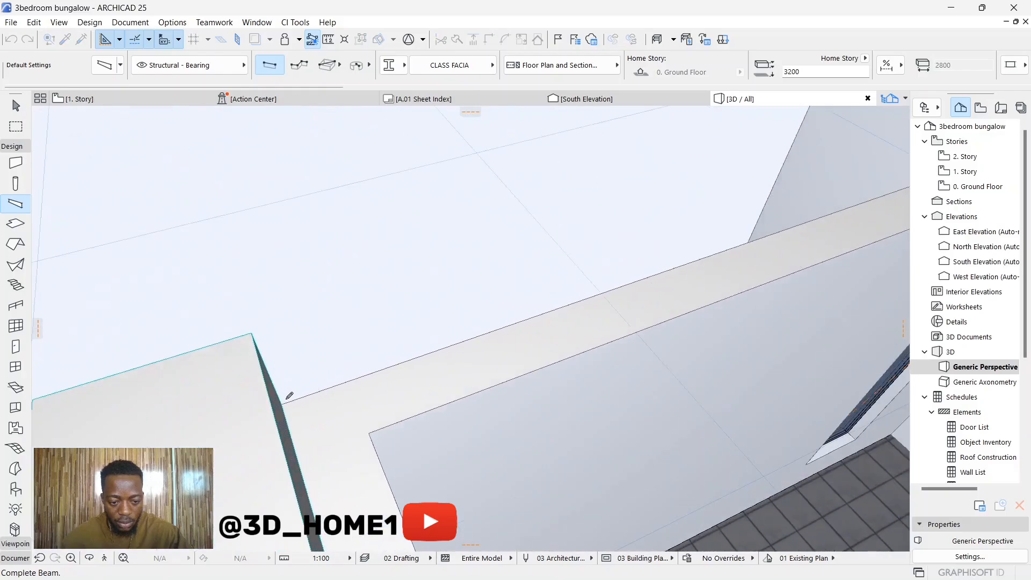
{"action": "left_click", "coordinate": [283, 403]}
{"action": "key", "text": "Escape"}
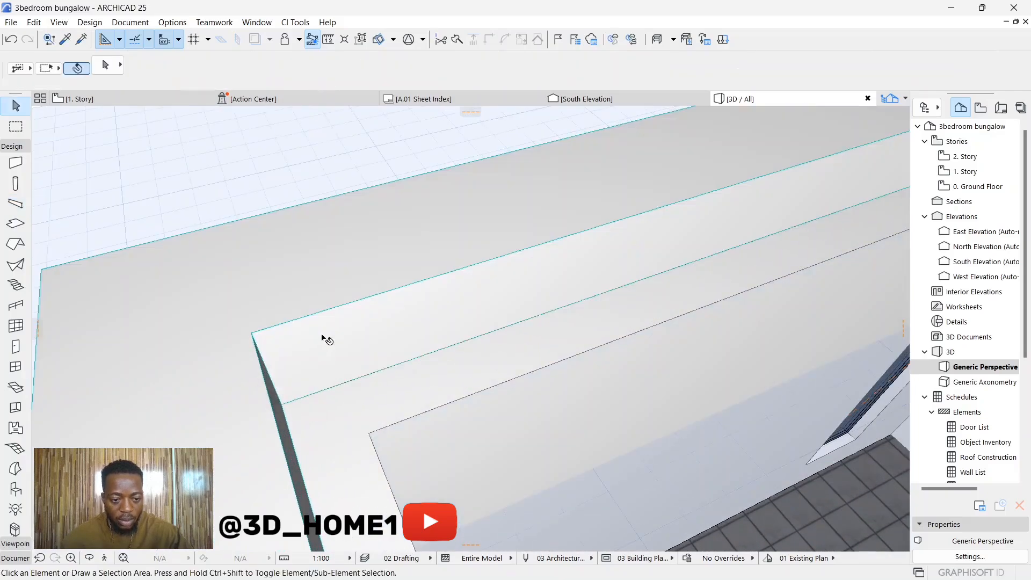
Examine the completed fascia and the front porch from several angles around the bungalow
{"action": "scroll", "coordinate": [327, 331], "scroll_direction": "down", "scroll_amount": 1}
{"action": "middle_click_drag", "start_coordinate": [354, 265], "coordinate": [227, 242], "text": "shift"}
{"action": "scroll", "coordinate": [269, 378], "scroll_direction": "down", "scroll_amount": 5}
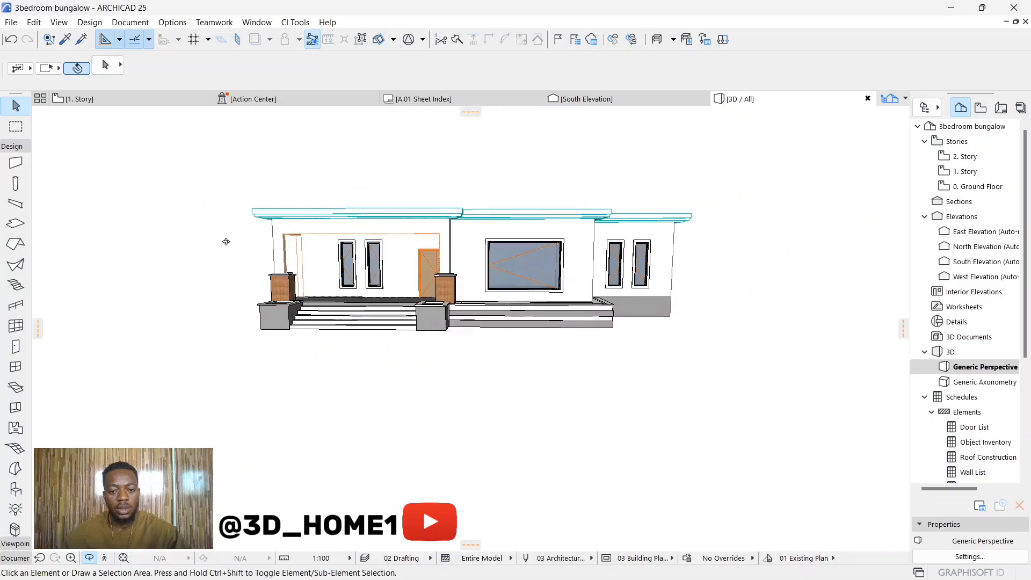
{"action": "middle_click_drag", "start_coordinate": [290, 238], "coordinate": [402, 254], "text": "shift"}
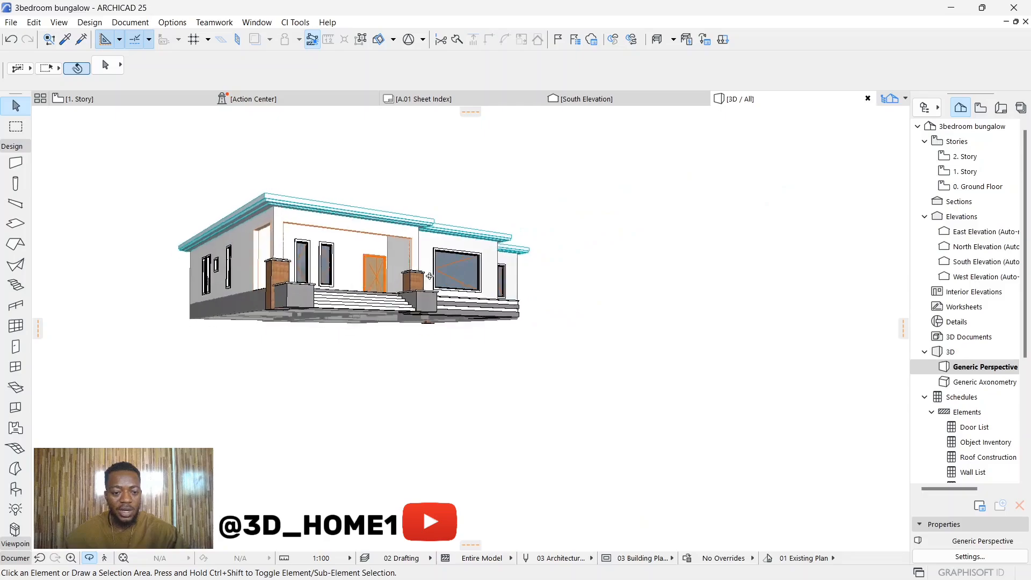
{"action": "scroll", "coordinate": [430, 276], "scroll_direction": "up", "scroll_amount": 6}
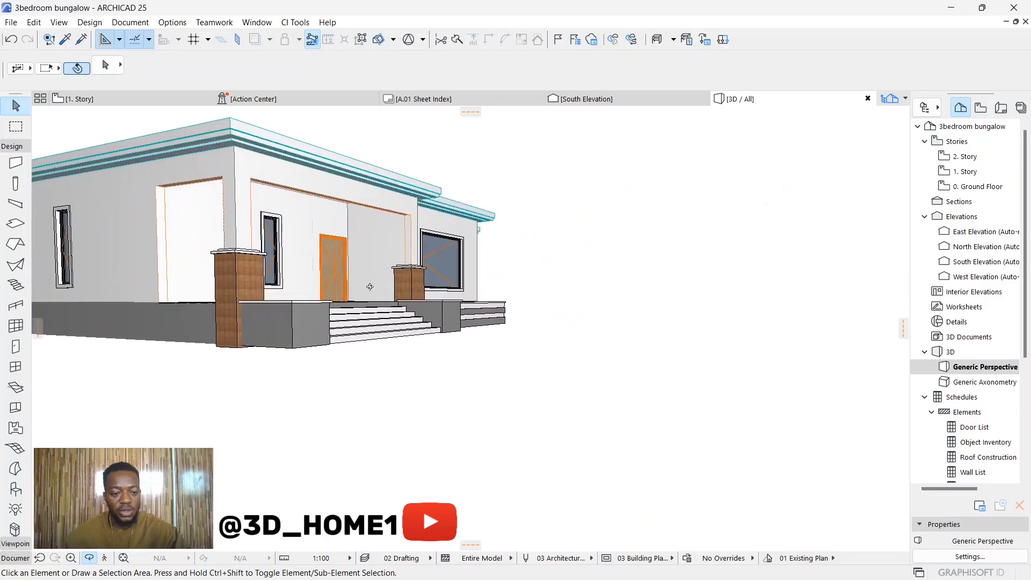
{"action": "middle_click_drag", "start_coordinate": [370, 287], "coordinate": [143, 283], "text": "shift"}
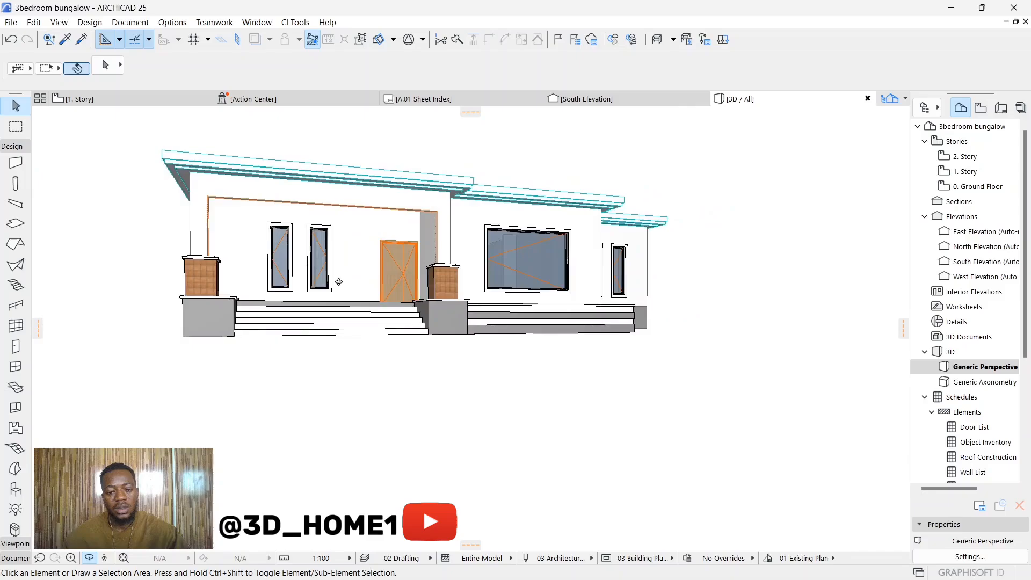
{"action": "middle_click_drag", "start_coordinate": [339, 282], "coordinate": [198, 288], "text": "shift"}
{"action": "middle_click_drag", "start_coordinate": [384, 282], "coordinate": [563, 302], "text": "shift"}
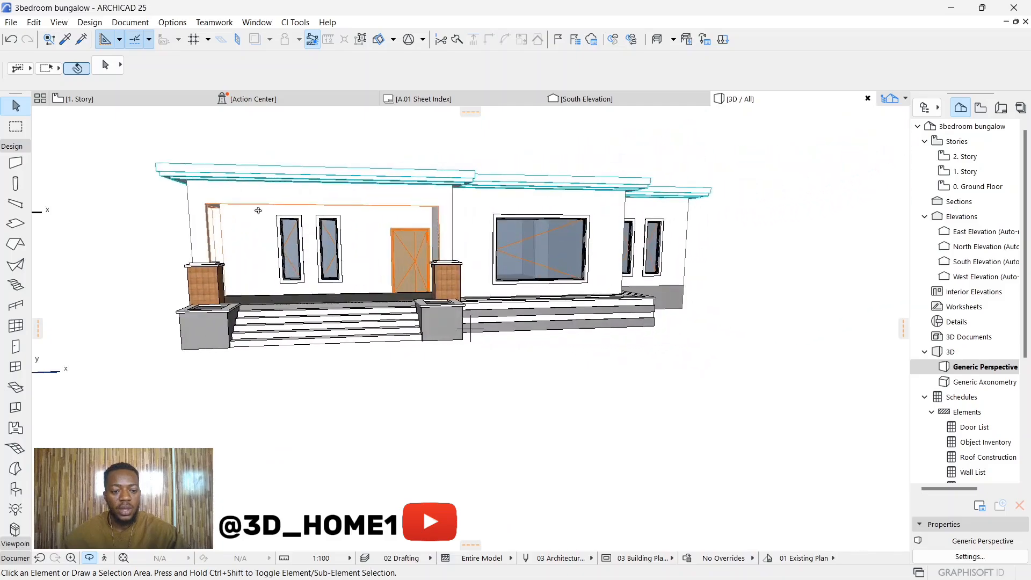
Move the two narrow windows on the front porch wall together about 970 mm toward the entrance door
{"action": "middle_click_drag", "start_coordinate": [205, 256], "coordinate": [303, 196], "text": "shift"}
{"action": "middle_click_drag", "start_coordinate": [331, 243], "coordinate": [361, 263], "text": "shift"}
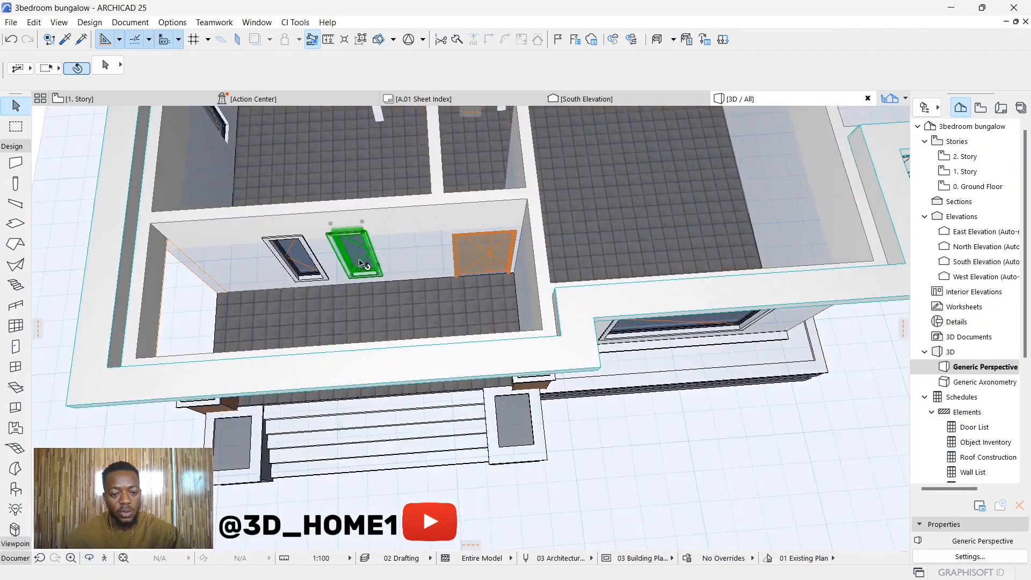
{"action": "left_click", "coordinate": [363, 264]}
{"action": "scroll", "coordinate": [349, 263], "scroll_direction": "up", "scroll_amount": 2}
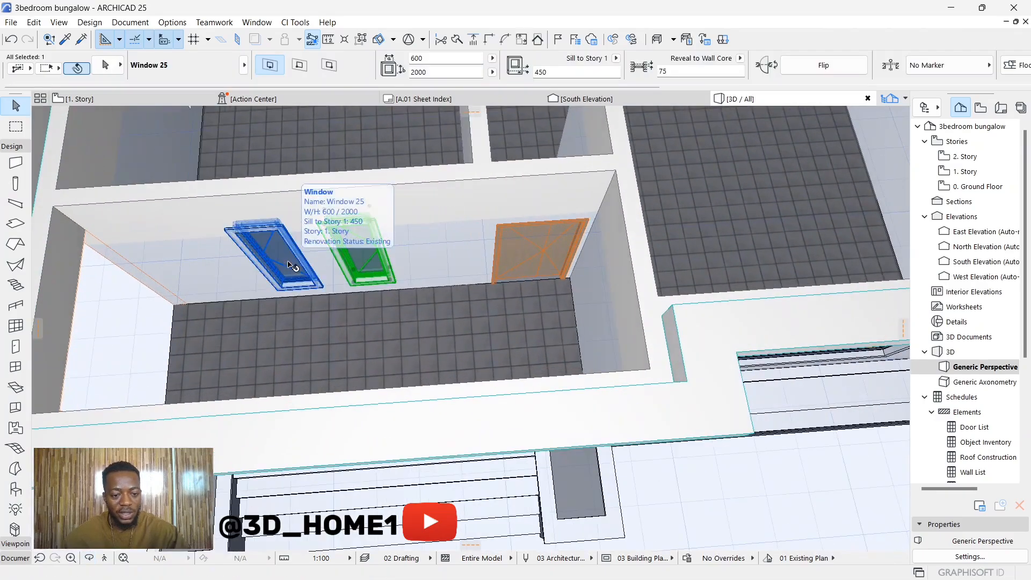
{"action": "left_click", "coordinate": [391, 277]}
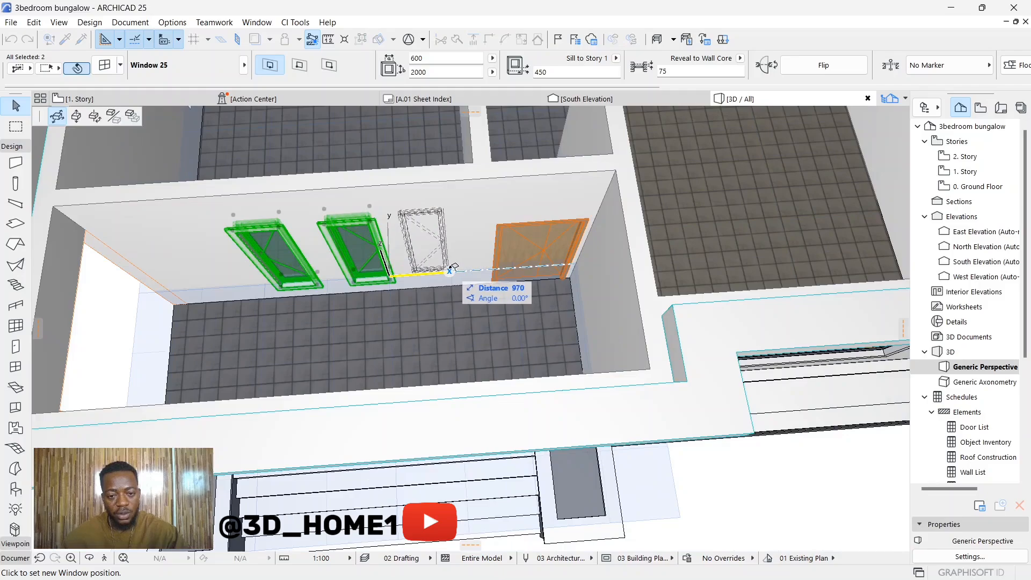
{"action": "left_click", "coordinate": [454, 269]}
{"action": "key", "text": "Escape"}
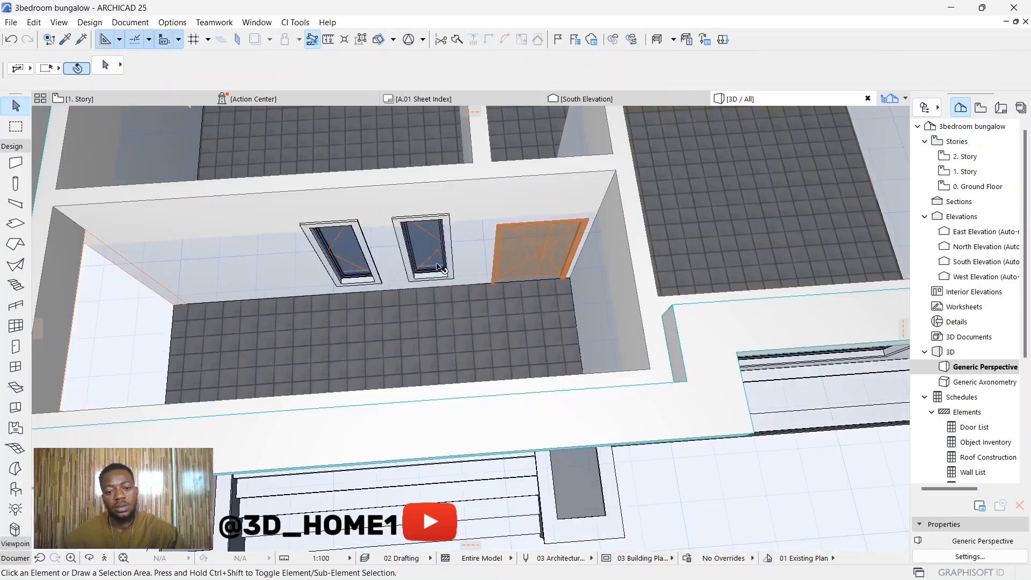
Set the default slab's override surfaces to Metal - Iron on all faces, keeping the 50 mm thickness
{"action": "scroll", "coordinate": [438, 267], "scroll_direction": "down", "scroll_amount": 4}
{"action": "middle_click_drag", "start_coordinate": [437, 267], "coordinate": [269, 356], "text": "shift"}
{"action": "scroll", "coordinate": [265, 356], "scroll_direction": "up", "scroll_amount": 5}
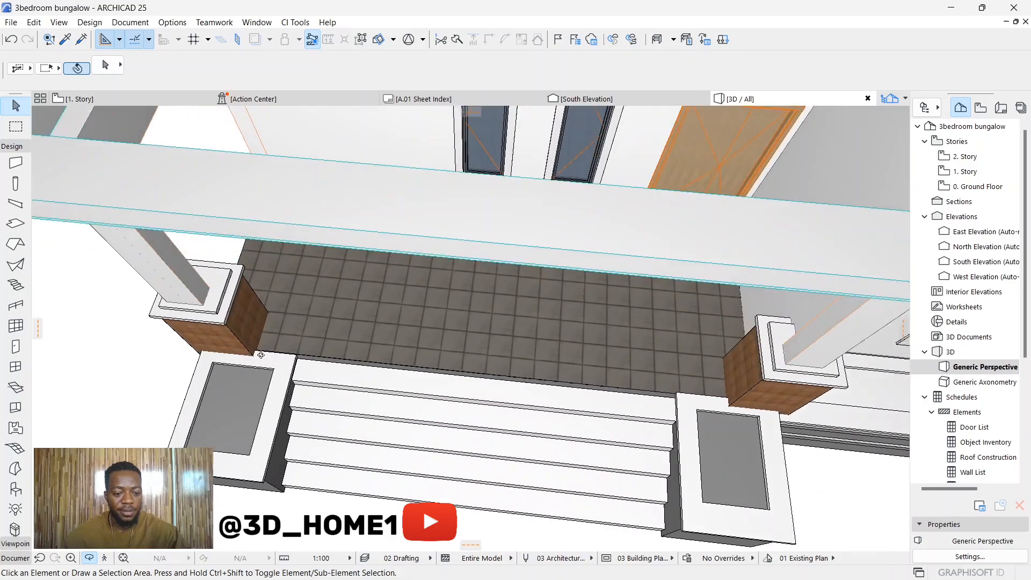
{"action": "scroll", "coordinate": [261, 354], "scroll_direction": "up", "scroll_amount": 1}
{"action": "left_click", "coordinate": [15, 222]}
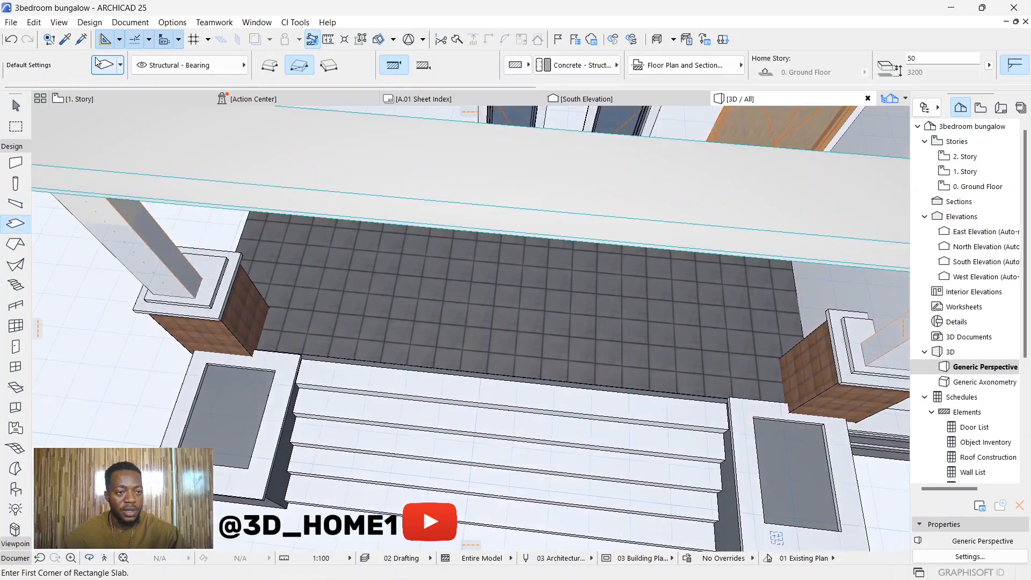
{"action": "key", "text": "ctrl+t"}
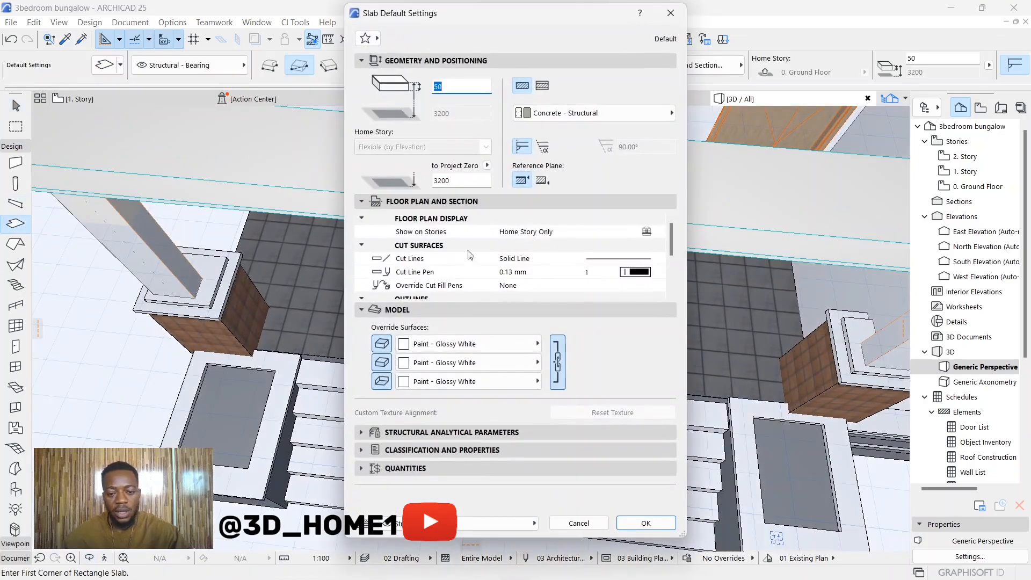
{"action": "left_click", "coordinate": [407, 349]}
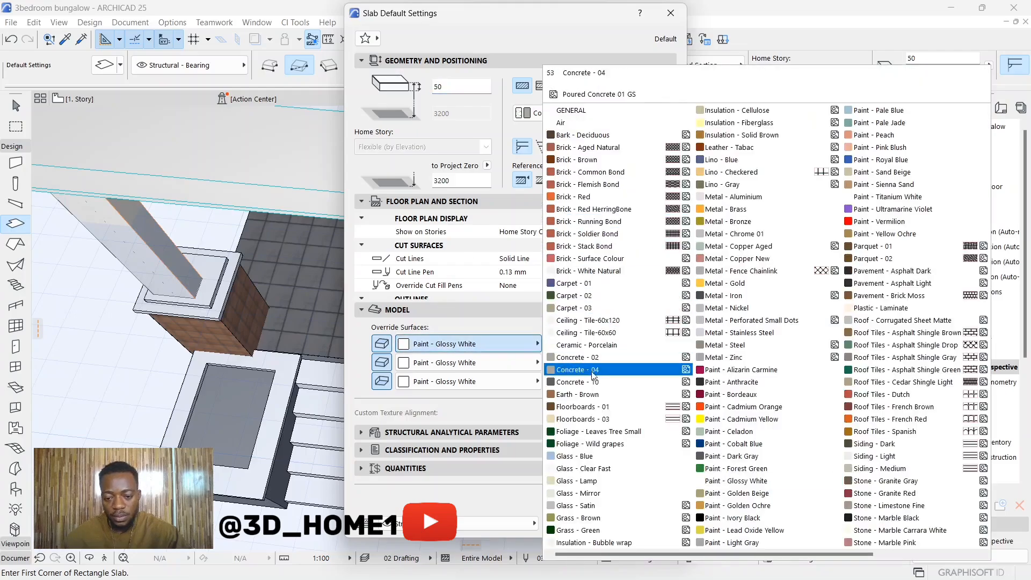
{"action": "left_click", "coordinate": [736, 296]}
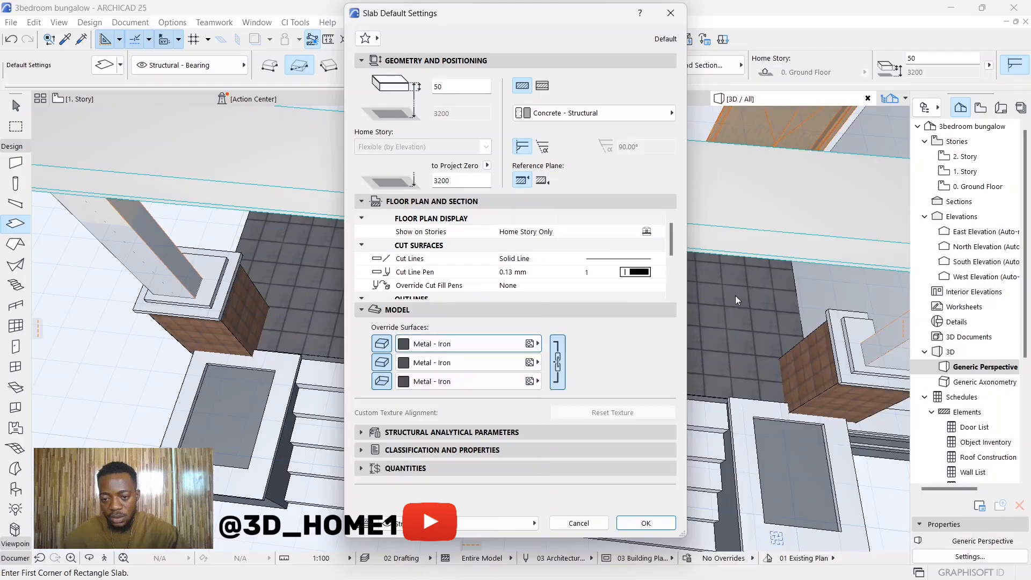
{"action": "left_click", "coordinate": [646, 523]}
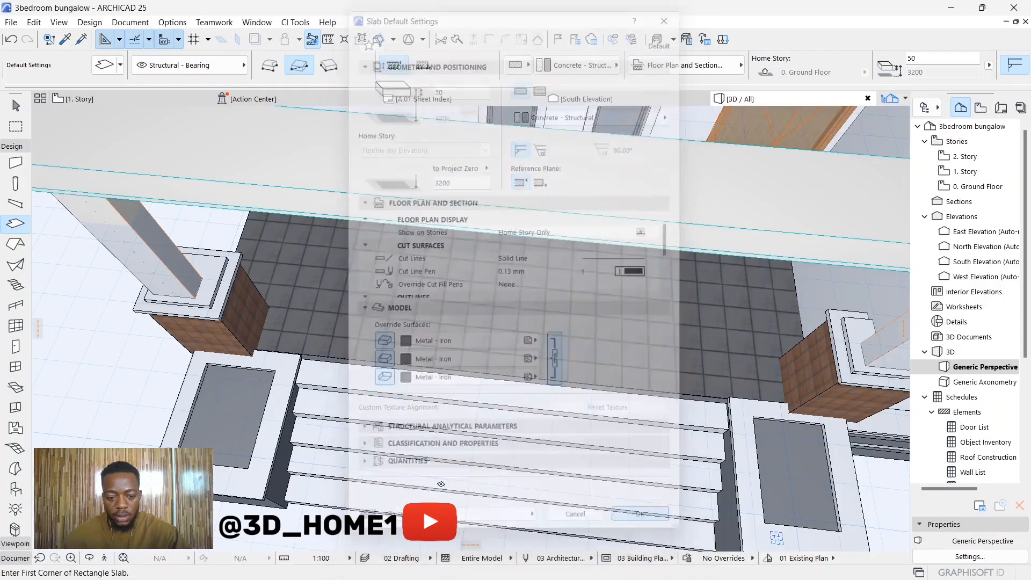
Draw a 50 by 50 mm square slab polygon on the porch floor beside the brown-tiled column base, near the steps
{"action": "scroll", "coordinate": [253, 334], "scroll_direction": "up", "scroll_amount": 3}
{"action": "scroll", "coordinate": [254, 334], "scroll_direction": "up", "scroll_amount": 5}
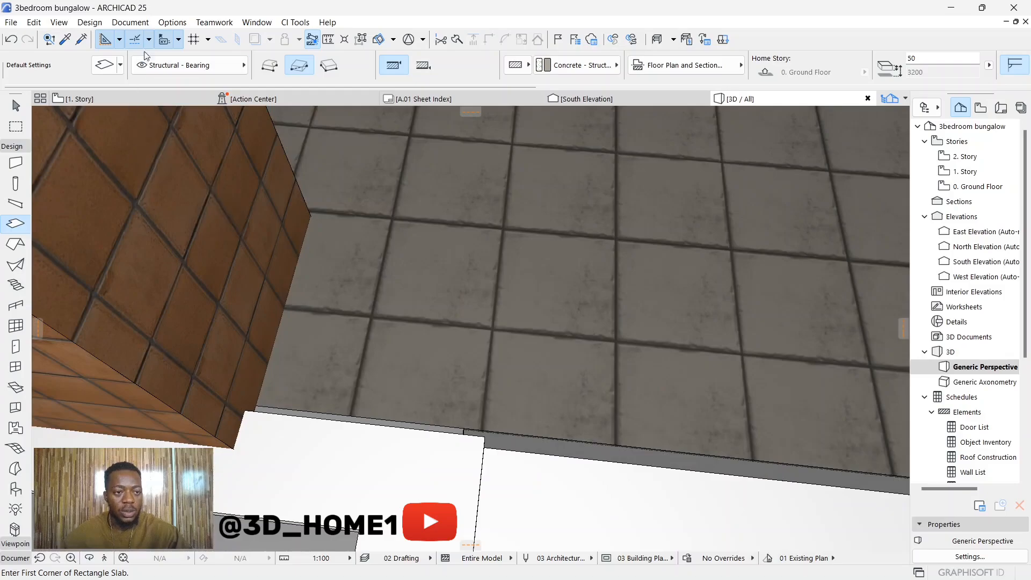
{"action": "left_click", "coordinate": [275, 72]}
{"action": "scroll", "coordinate": [281, 380], "scroll_direction": "up", "scroll_amount": 1}
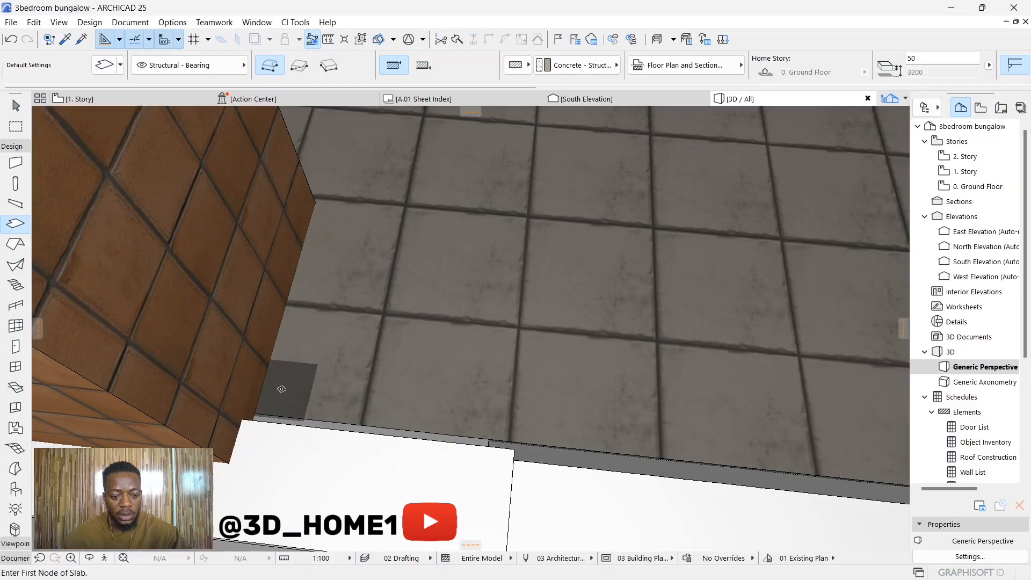
{"action": "left_click", "coordinate": [281, 389]}
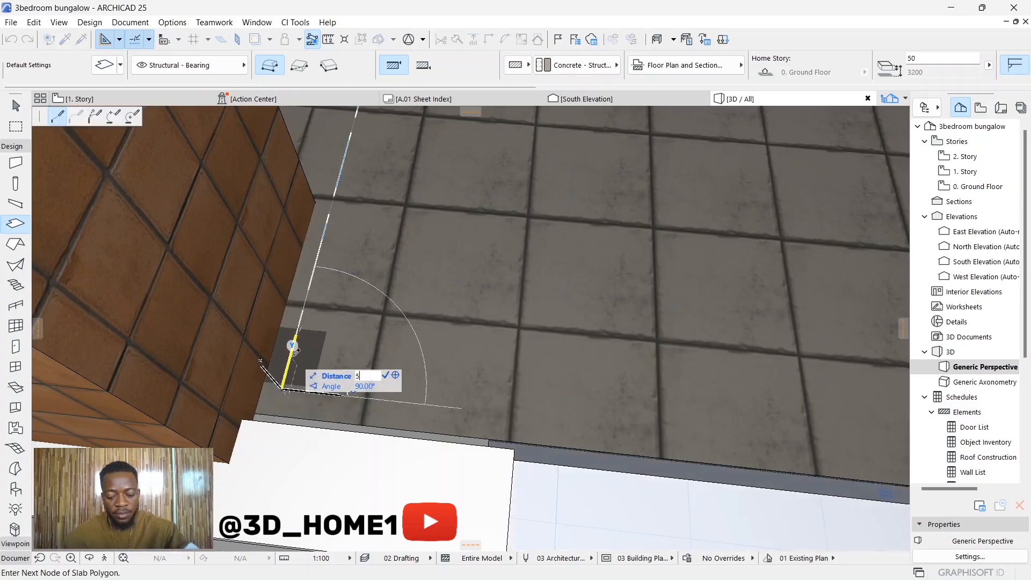
{"action": "key", "text": "Return"}
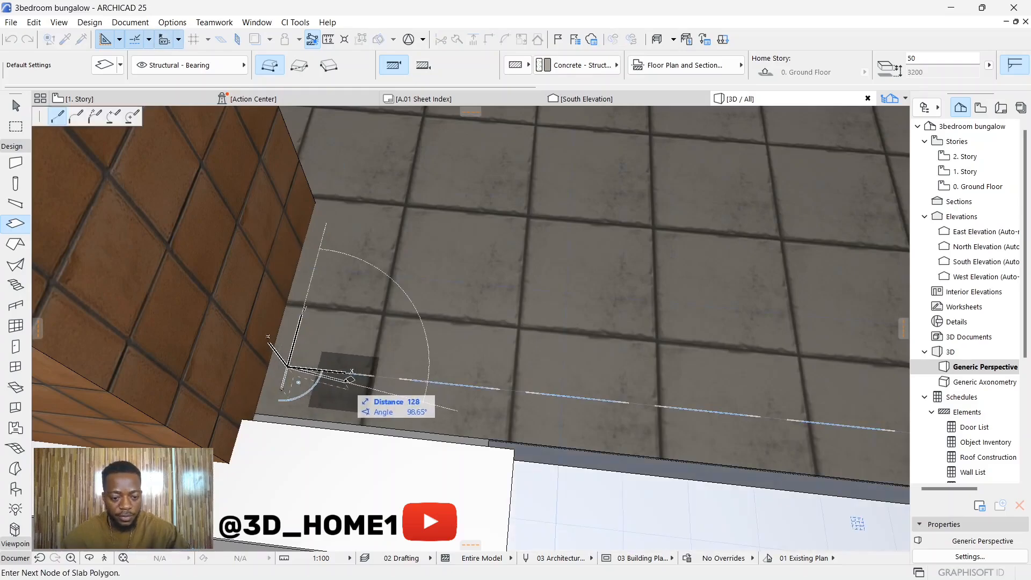
{"action": "type", "text": "5"}
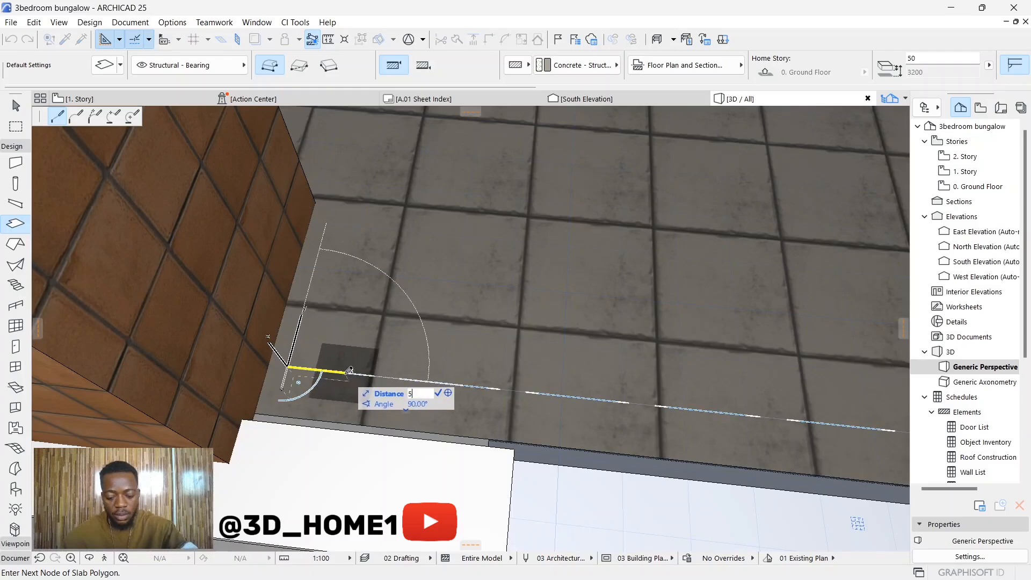
{"action": "type", "text": "0"}
{"action": "key", "text": "Return"}
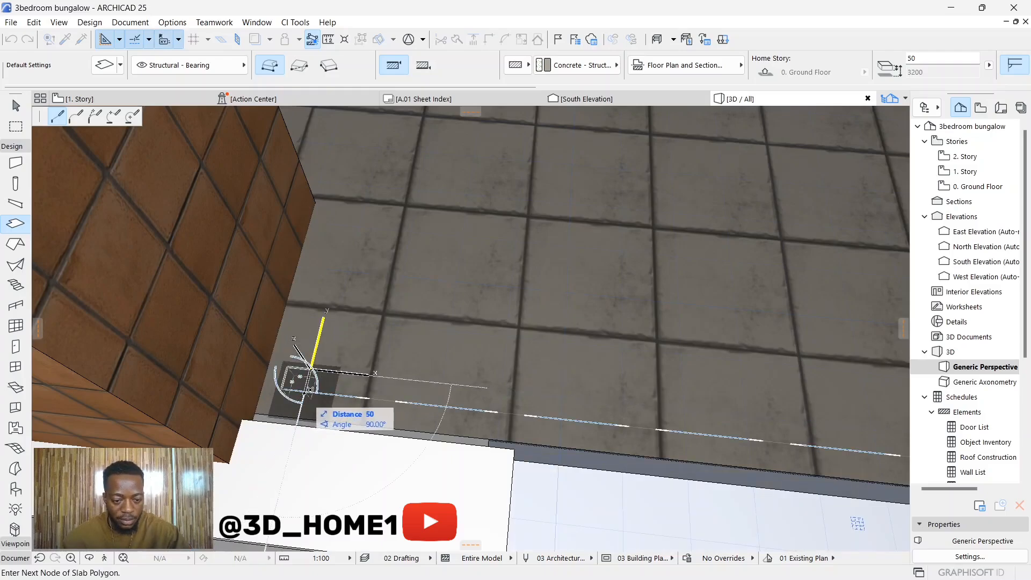
{"action": "type", "text": "50"}
{"action": "key", "text": "Return"}
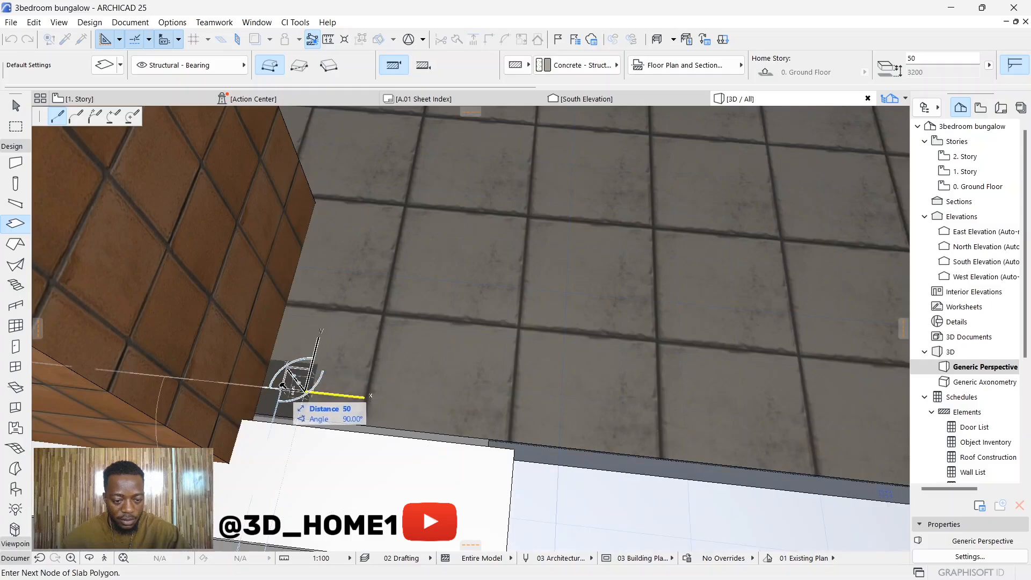
{"action": "key", "text": "Return"}
{"action": "key", "text": "Escape"}
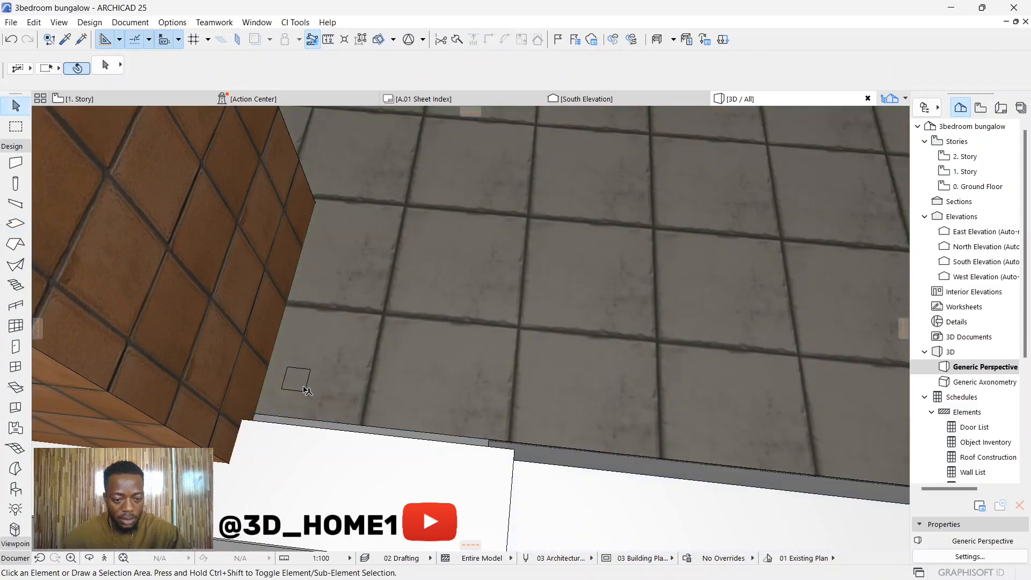
Stretch the small square slab's thickness up to the underside of the porch beam, making a vertical bar 2759 mm tall
{"action": "left_click", "coordinate": [307, 391]}
{"action": "left_click", "coordinate": [288, 370]}
{"action": "scroll", "coordinate": [270, 303], "scroll_direction": "down", "scroll_amount": 4}
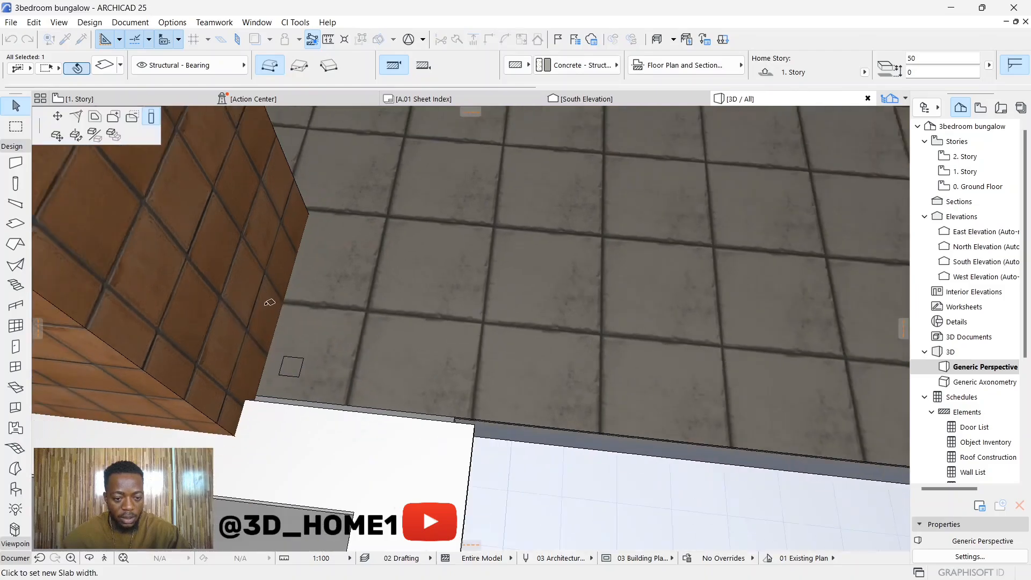
{"action": "scroll", "coordinate": [269, 302], "scroll_direction": "down", "scroll_amount": 5}
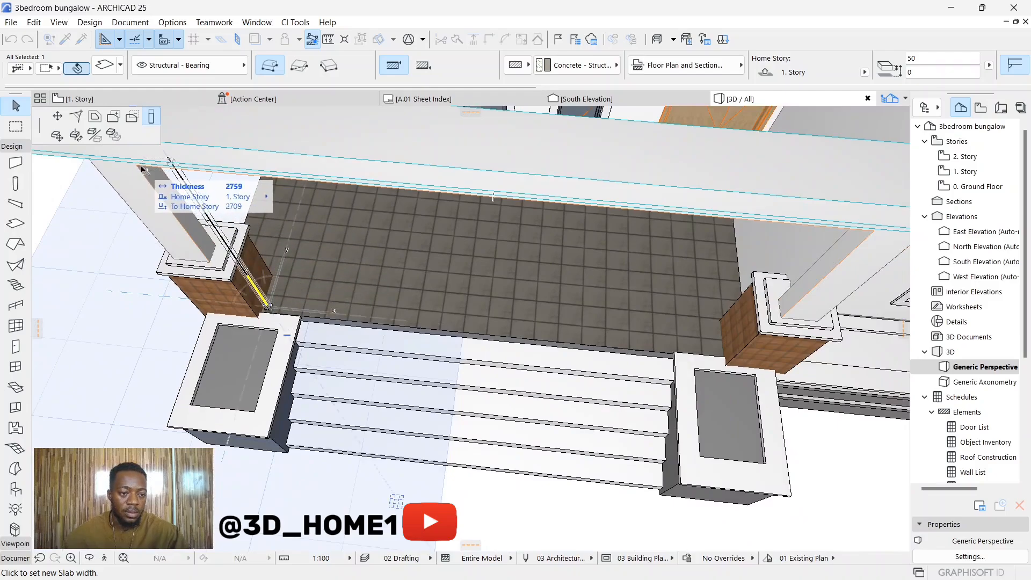
{"action": "scroll", "coordinate": [143, 170], "scroll_direction": "up", "scroll_amount": 3}
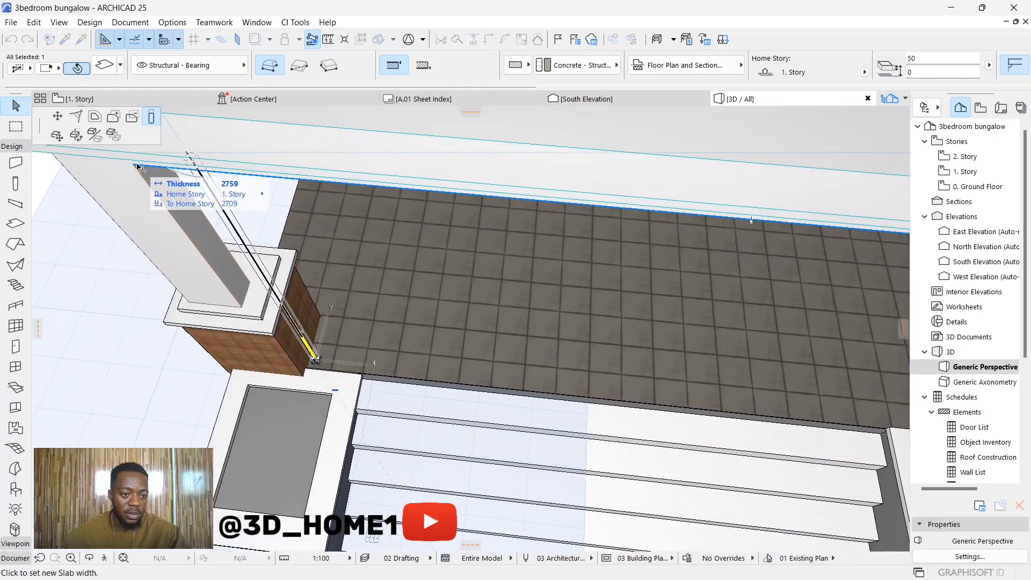
{"action": "left_click", "coordinate": [138, 168]}
Multiply the vertical iron bar with Increment and Spread along the porch's front edge over about 1889 mm, at elevation 0
{"action": "middle_click_drag", "start_coordinate": [321, 322], "coordinate": [331, 221], "text": "shift"}
{"action": "scroll", "coordinate": [349, 359], "scroll_direction": "down", "scroll_amount": 5}
{"action": "middle_click_drag", "start_coordinate": [350, 359], "coordinate": [288, 399], "text": "shift"}
{"action": "scroll", "coordinate": [353, 377], "scroll_direction": "up", "scroll_amount": 4}
{"action": "left_click_drag", "start_coordinate": [287, 399], "coordinate": [289, 452], "text": "shift"}
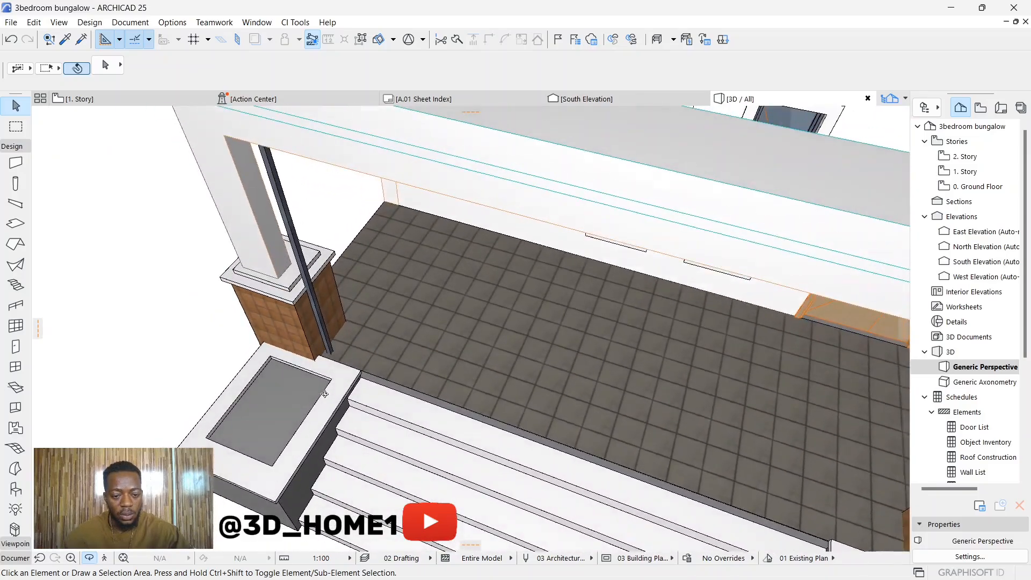
{"action": "scroll", "coordinate": [329, 340], "scroll_direction": "up", "scroll_amount": 3}
{"action": "left_click", "coordinate": [329, 338]}
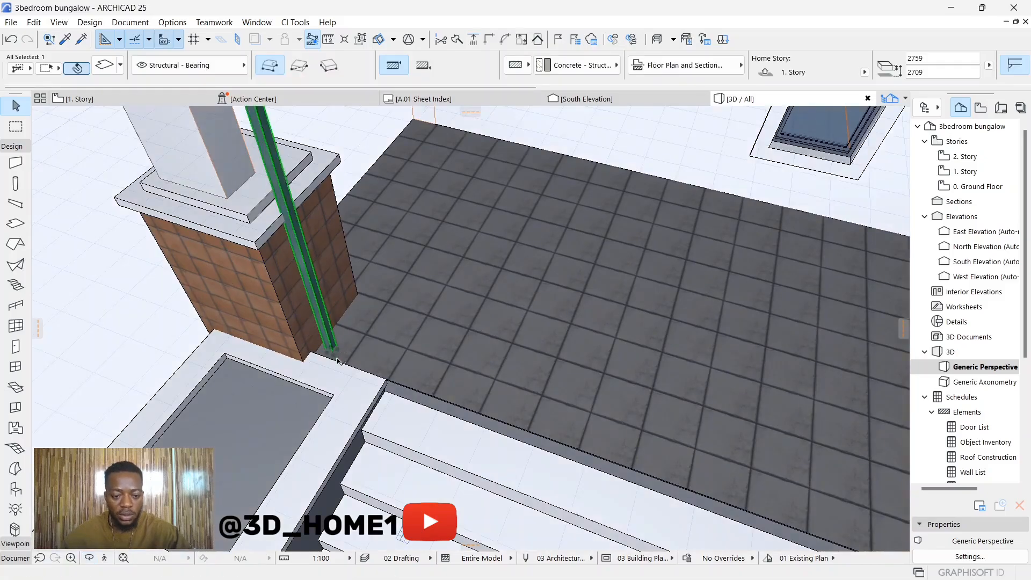
{"action": "left_click", "coordinate": [336, 356]}
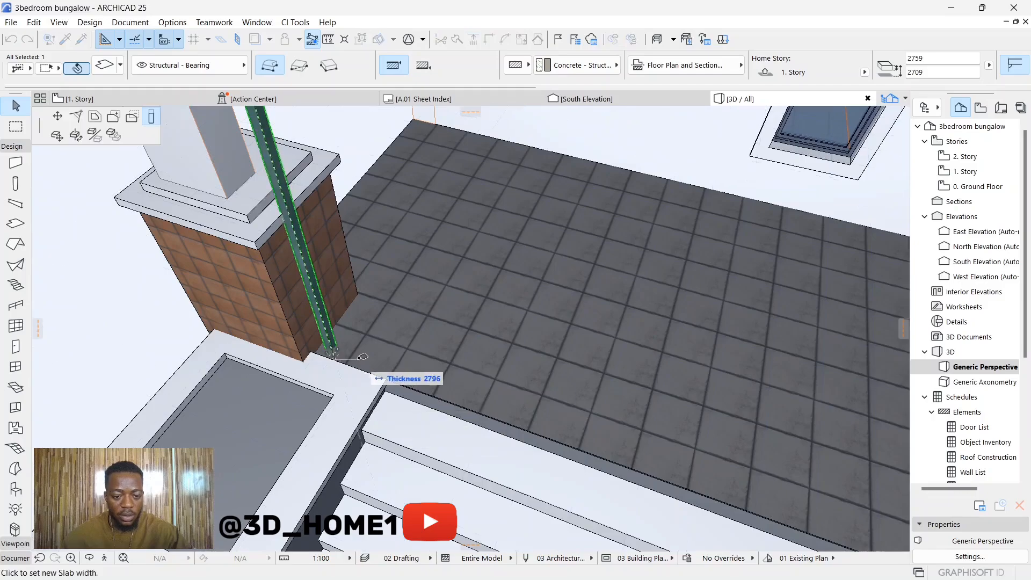
{"action": "left_click", "coordinate": [113, 135]}
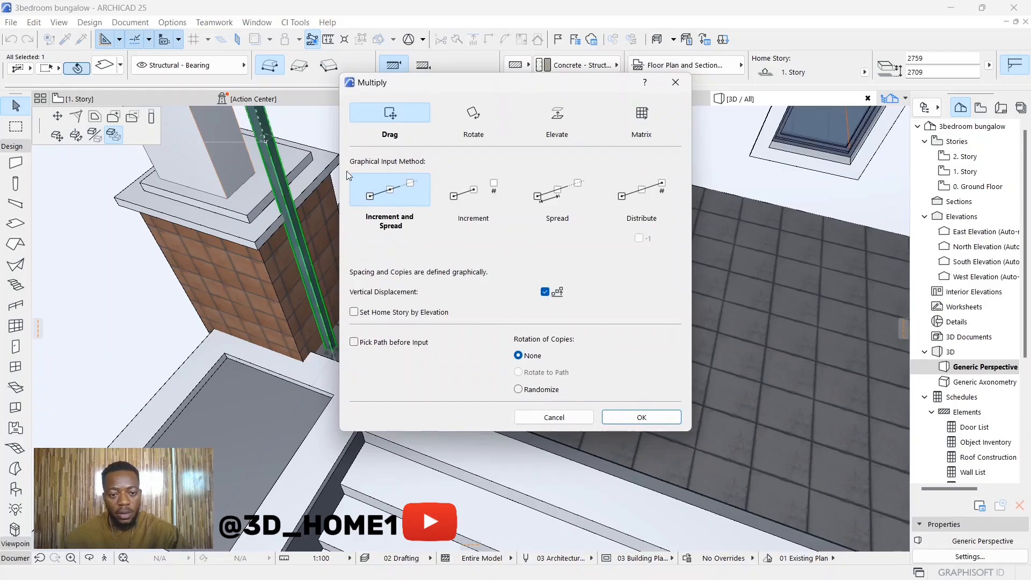
{"action": "left_click", "coordinate": [642, 417]}
{"action": "scroll", "coordinate": [323, 350], "scroll_direction": "up", "scroll_amount": 5}
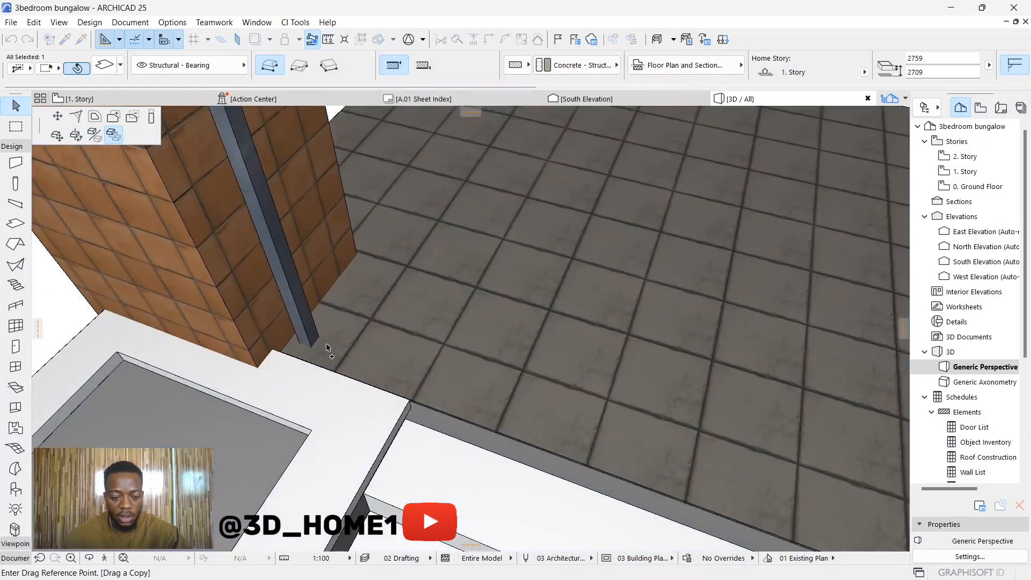
{"action": "left_click", "coordinate": [312, 367]}
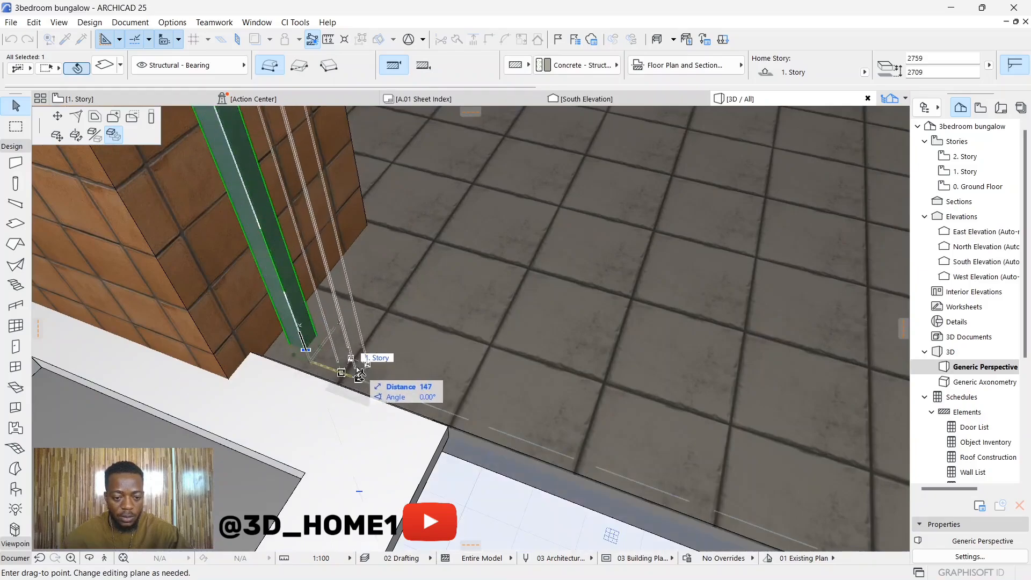
{"action": "scroll", "coordinate": [359, 376], "scroll_direction": "down", "scroll_amount": 3}
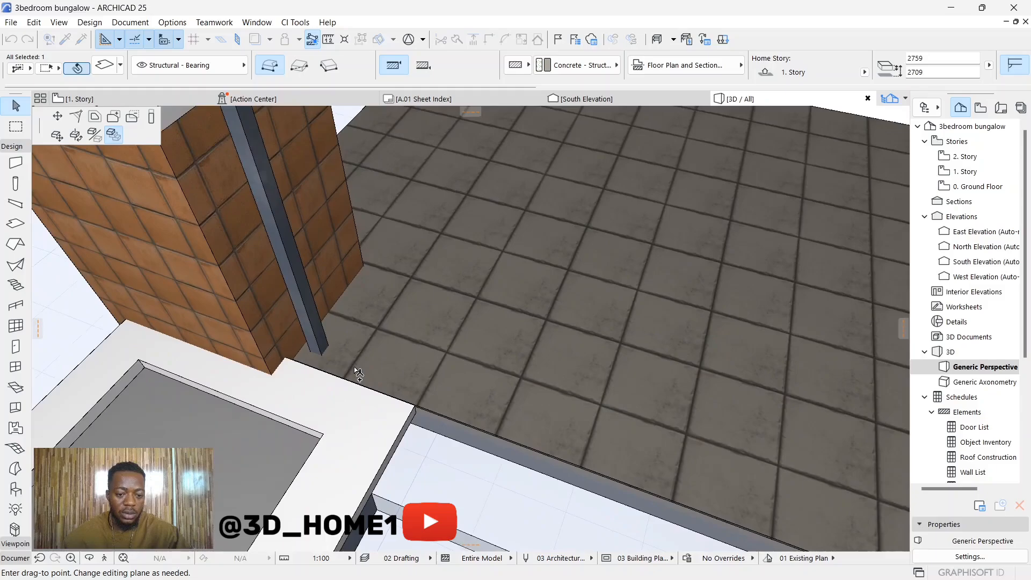
{"action": "scroll", "coordinate": [359, 375], "scroll_direction": "down", "scroll_amount": 3}
{"action": "scroll", "coordinate": [358, 375], "scroll_direction": "up", "scroll_amount": 3}
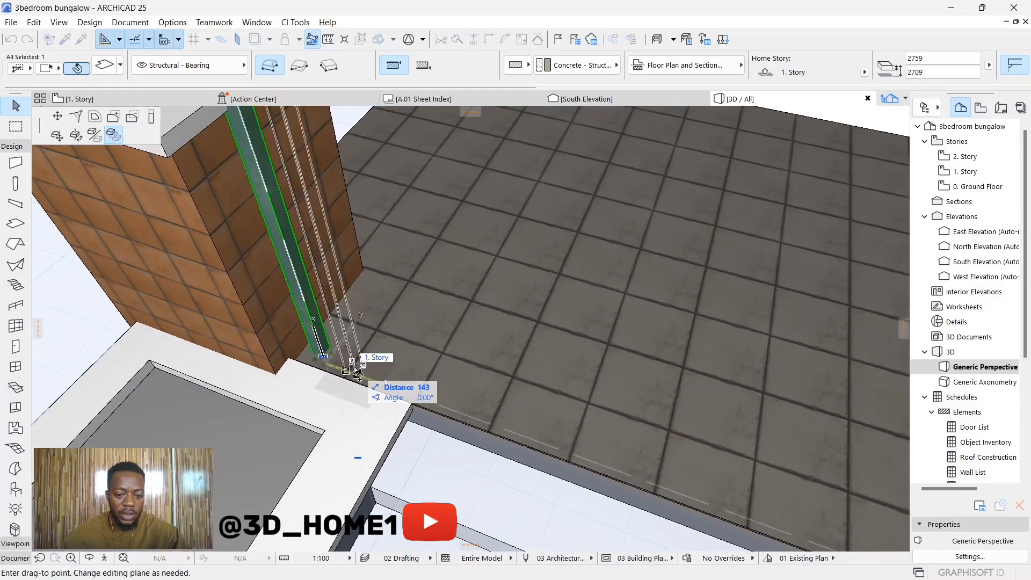
{"action": "scroll", "coordinate": [428, 325], "scroll_direction": "down", "scroll_amount": 5}
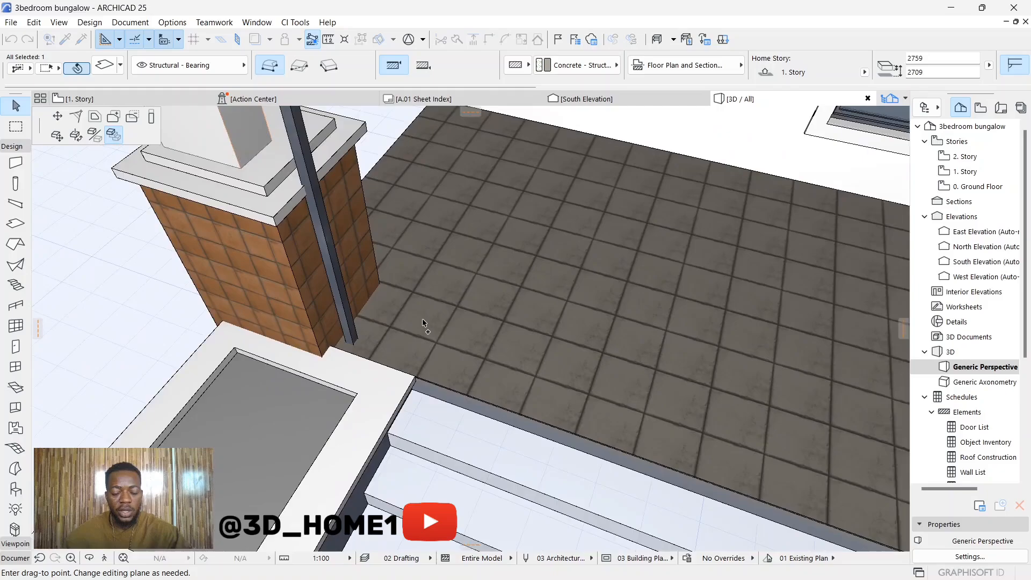
{"action": "scroll", "coordinate": [428, 326], "scroll_direction": "down", "scroll_amount": 5}
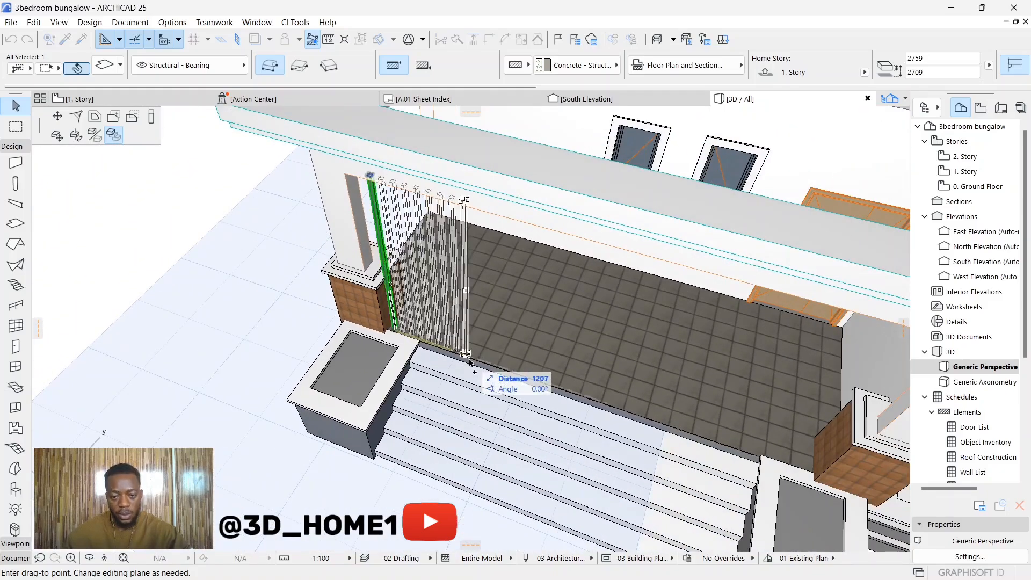
{"action": "scroll", "coordinate": [470, 363], "scroll_direction": "up", "scroll_amount": 4}
{"action": "scroll", "coordinate": [470, 364], "scroll_direction": "up", "scroll_amount": 1}
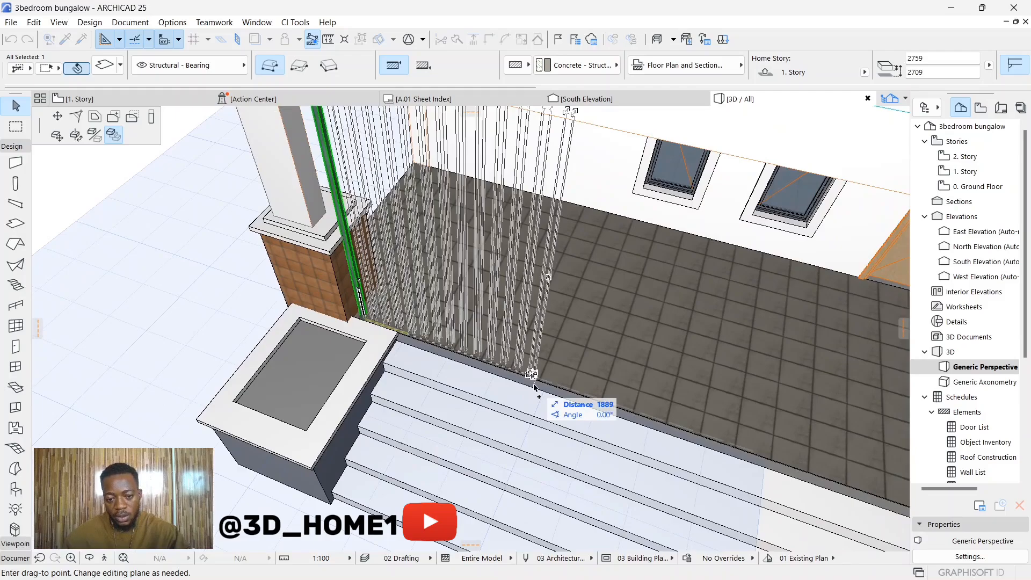
{"action": "left_click", "coordinate": [533, 383]}
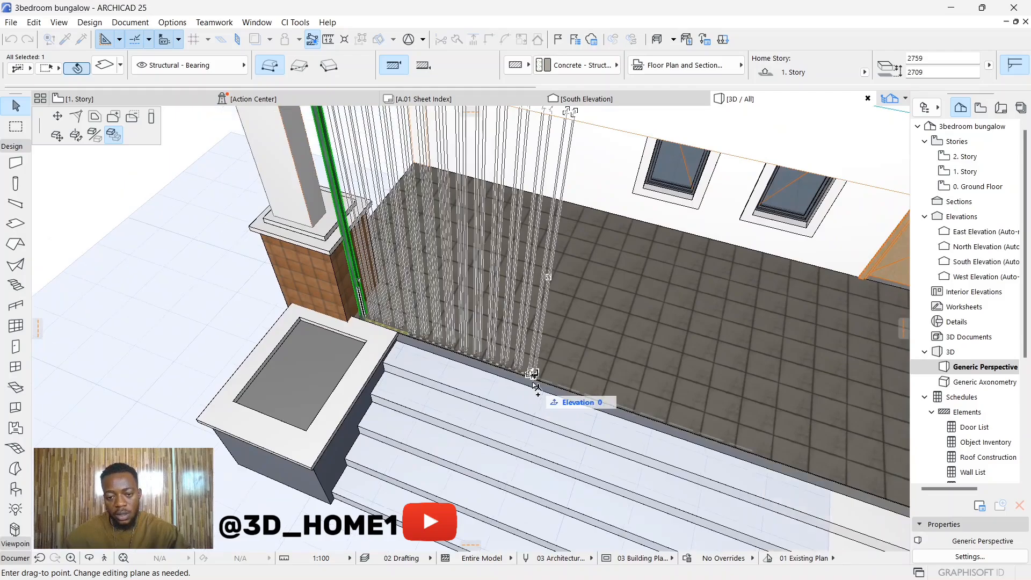
{"action": "left_click", "coordinate": [533, 377]}
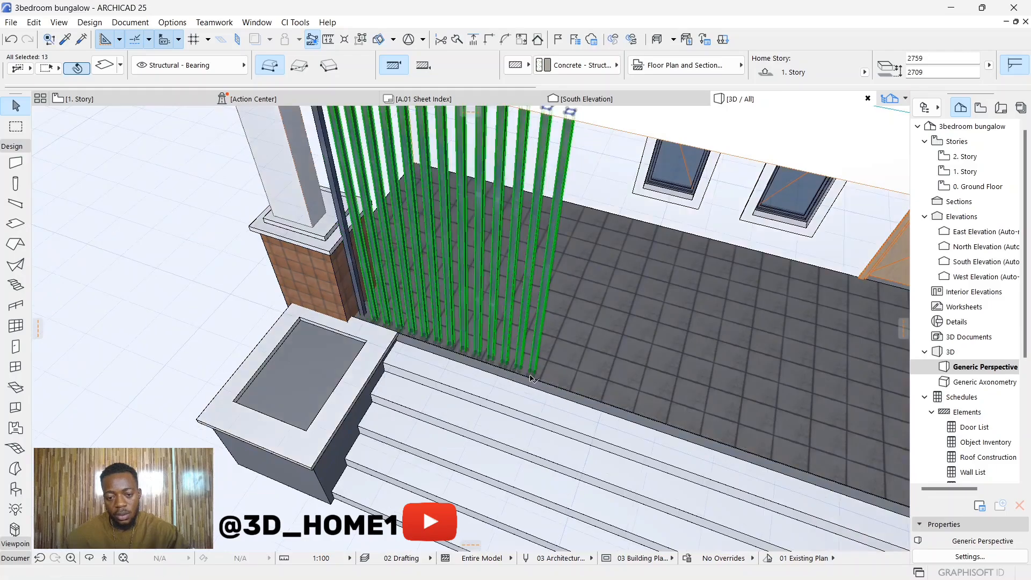
{"action": "key", "text": "Escape"}
Try to merge eleven of the front screen's vertical iron bars with Merge Elements
{"action": "middle_click_drag", "start_coordinate": [487, 367], "coordinate": [492, 345], "text": "shift"}
{"action": "scroll", "coordinate": [397, 376], "scroll_direction": "down", "scroll_amount": 5}
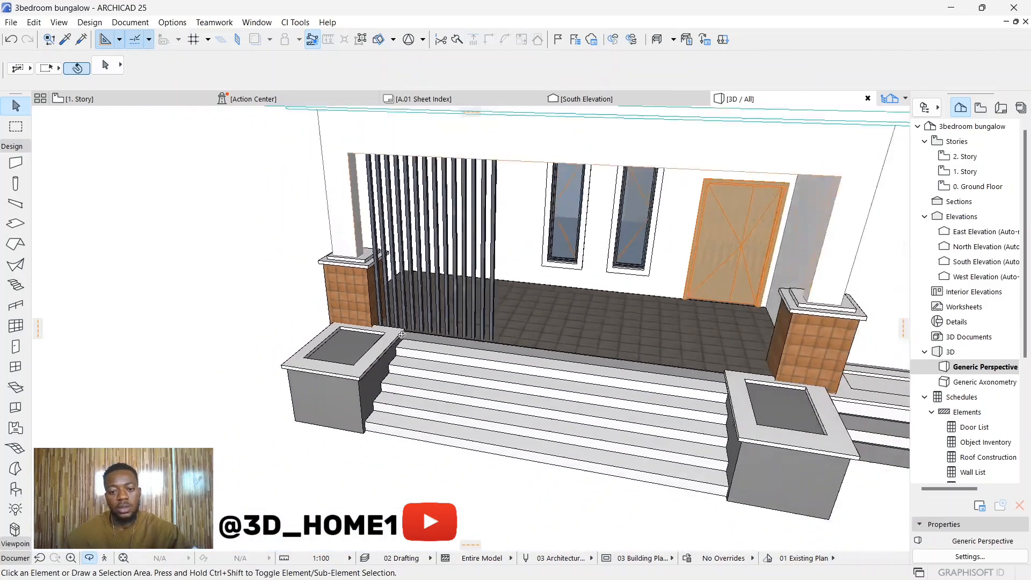
{"action": "middle_click_drag", "start_coordinate": [385, 407], "coordinate": [472, 364], "text": "shift"}
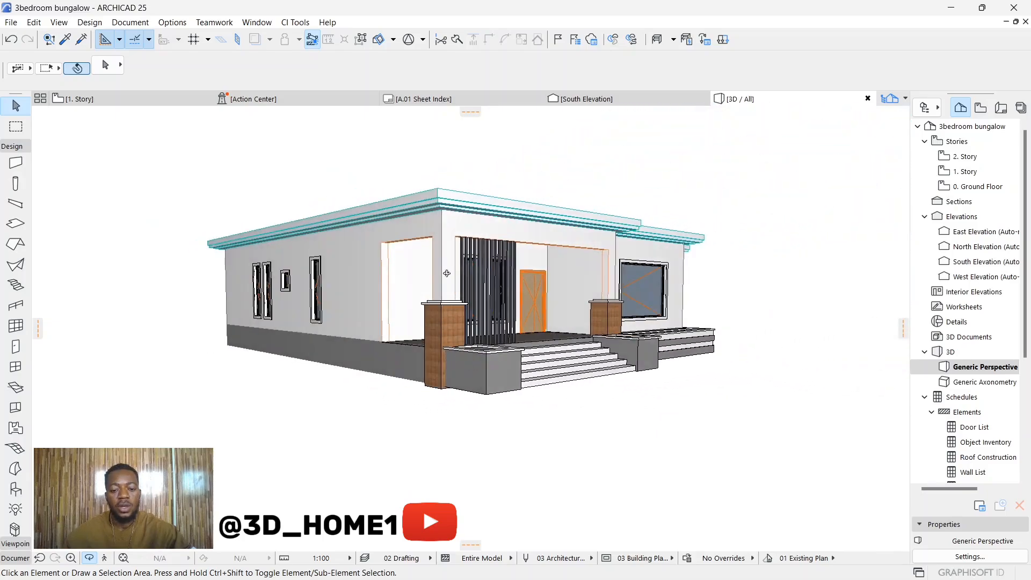
{"action": "middle_click_drag", "start_coordinate": [382, 326], "coordinate": [456, 310], "text": "shift"}
{"action": "scroll", "coordinate": [456, 310], "scroll_direction": "up", "scroll_amount": 3}
{"action": "middle_click_drag", "start_coordinate": [416, 357], "coordinate": [539, 331], "text": "shift"}
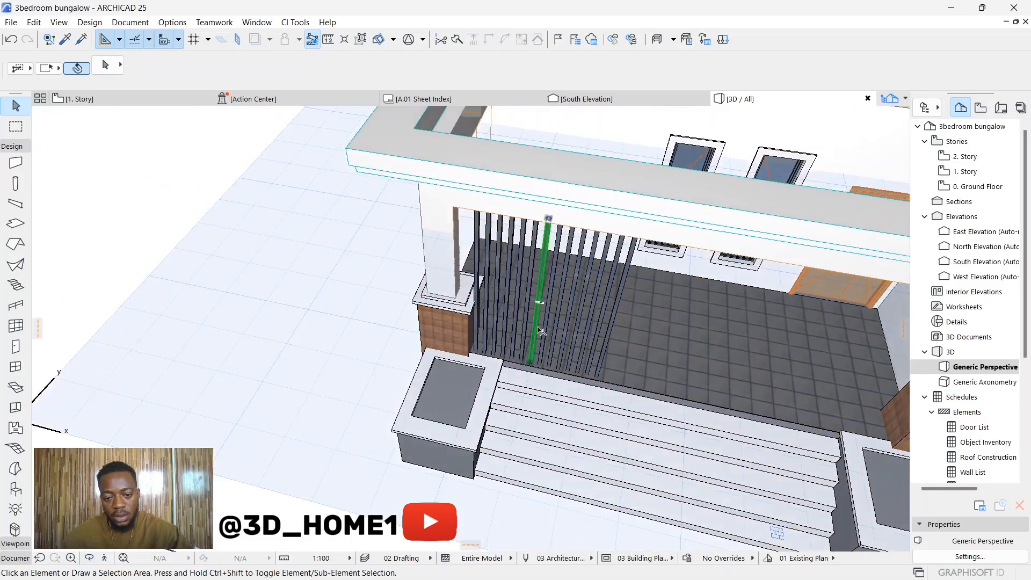
{"action": "left_click", "coordinate": [540, 331]}
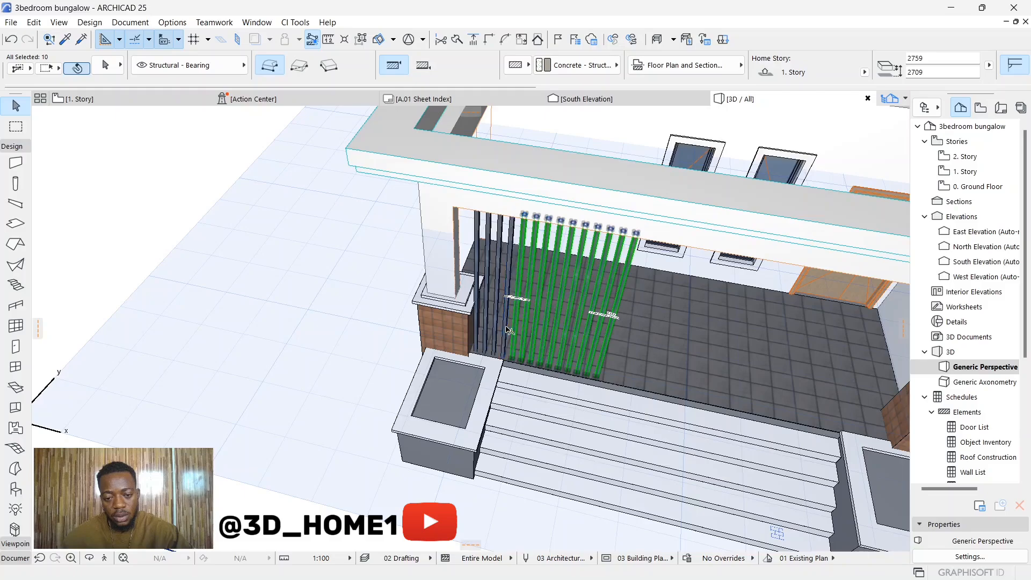
{"action": "right_click", "coordinate": [508, 328]}
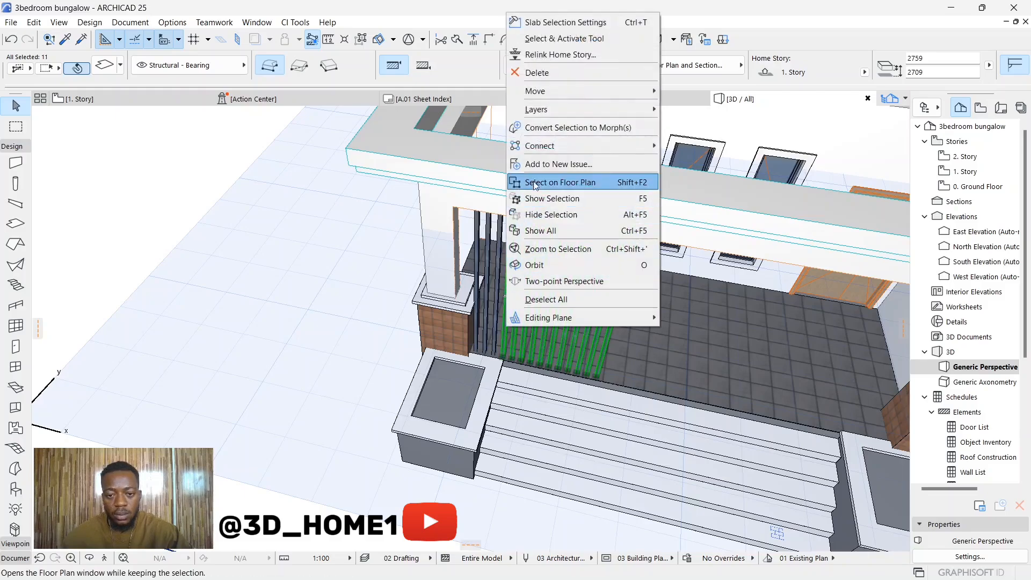
{"action": "mouse_move", "coordinate": [548, 145]}
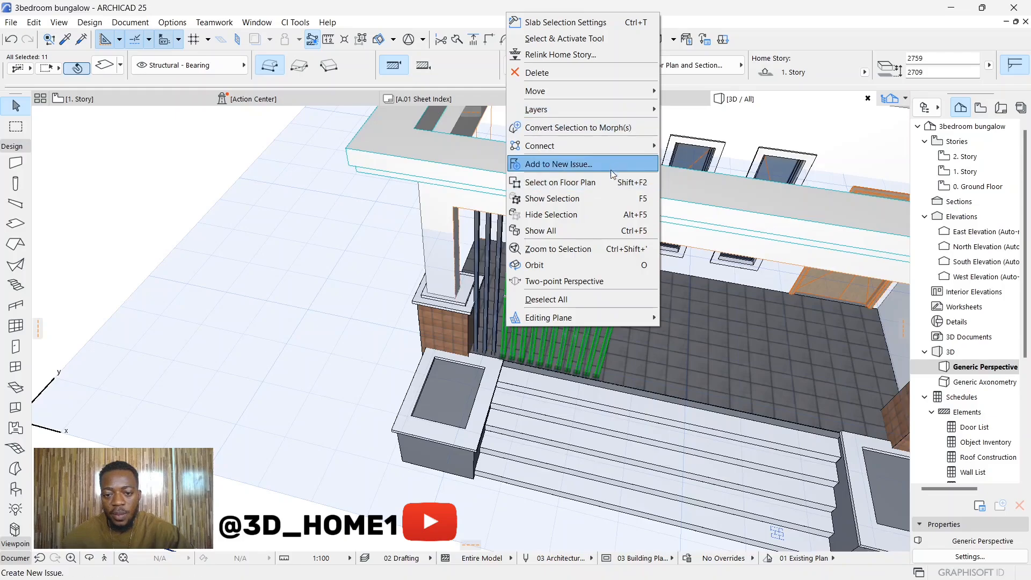
{"action": "mouse_move", "coordinate": [626, 145]}
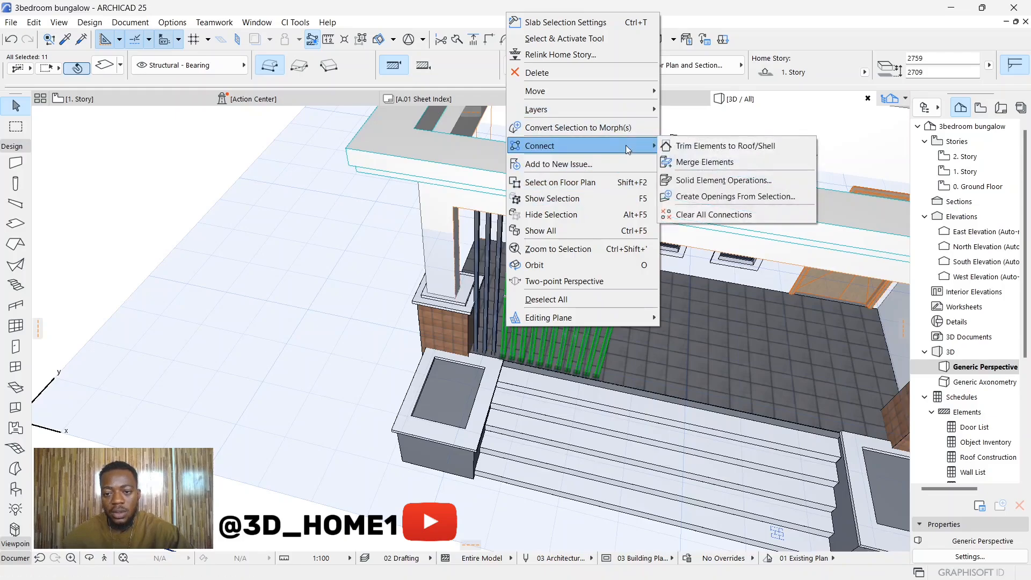
{"action": "left_click", "coordinate": [695, 163]}
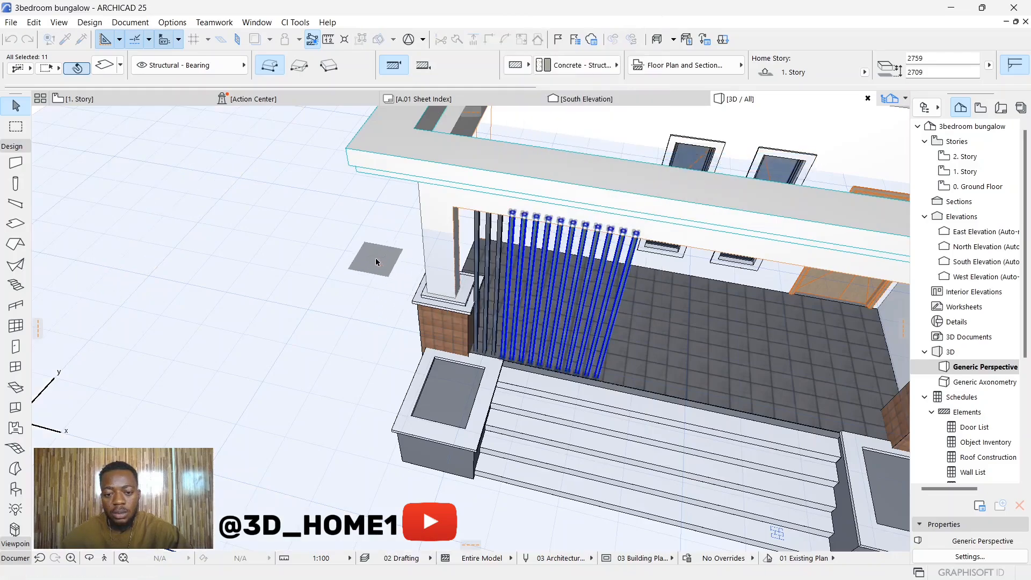
{"action": "left_click", "coordinate": [375, 257]}
Place one iron bar of the front screen at the wall end of the porch's side opening, on the tiled floor's edge
{"action": "left_click", "coordinate": [523, 272]}
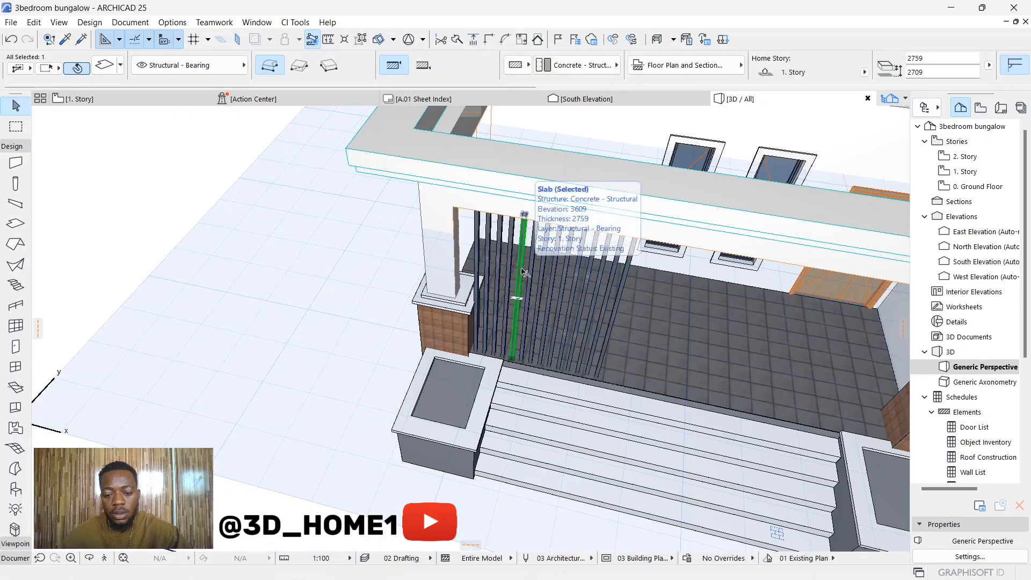
{"action": "scroll", "coordinate": [518, 372], "scroll_direction": "down", "scroll_amount": 2}
{"action": "scroll", "coordinate": [518, 372], "scroll_direction": "up", "scroll_amount": 2}
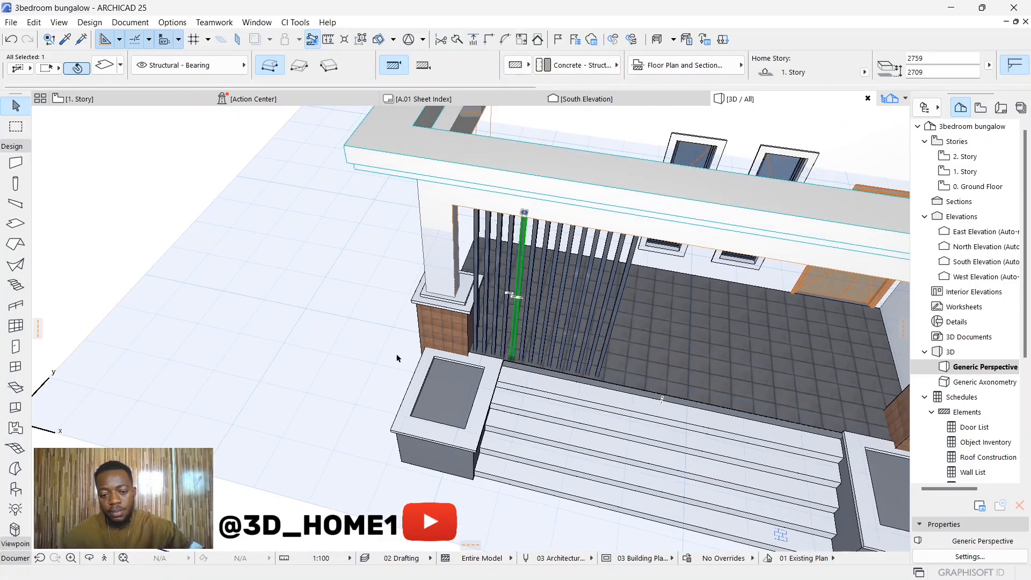
{"action": "middle_click_drag", "start_coordinate": [398, 359], "coordinate": [492, 347], "text": "shift"}
{"action": "scroll", "coordinate": [491, 347], "scroll_direction": "up", "scroll_amount": 3}
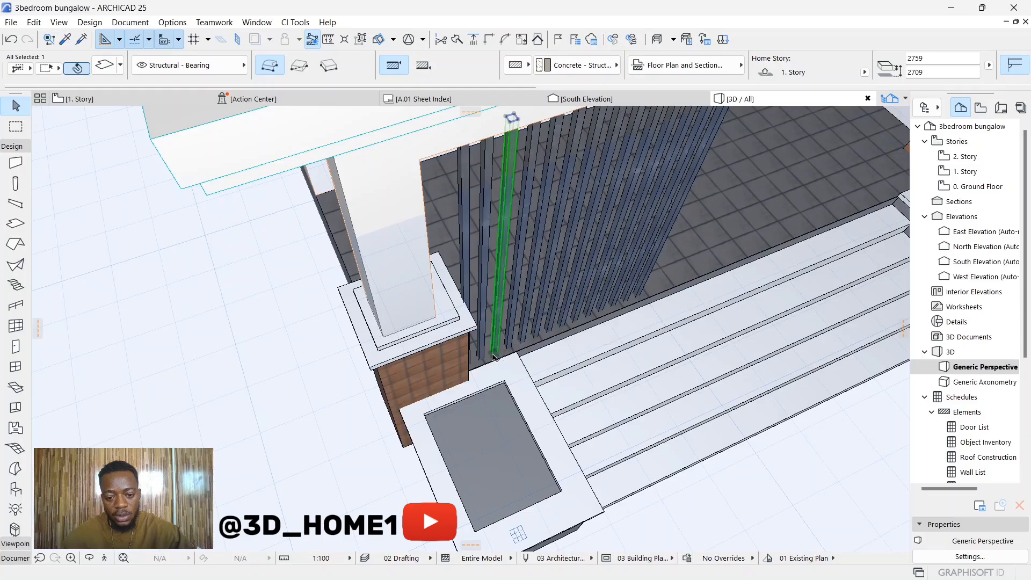
{"action": "left_click", "coordinate": [492, 357]}
{"action": "scroll", "coordinate": [334, 258], "scroll_direction": "up", "scroll_amount": 3}
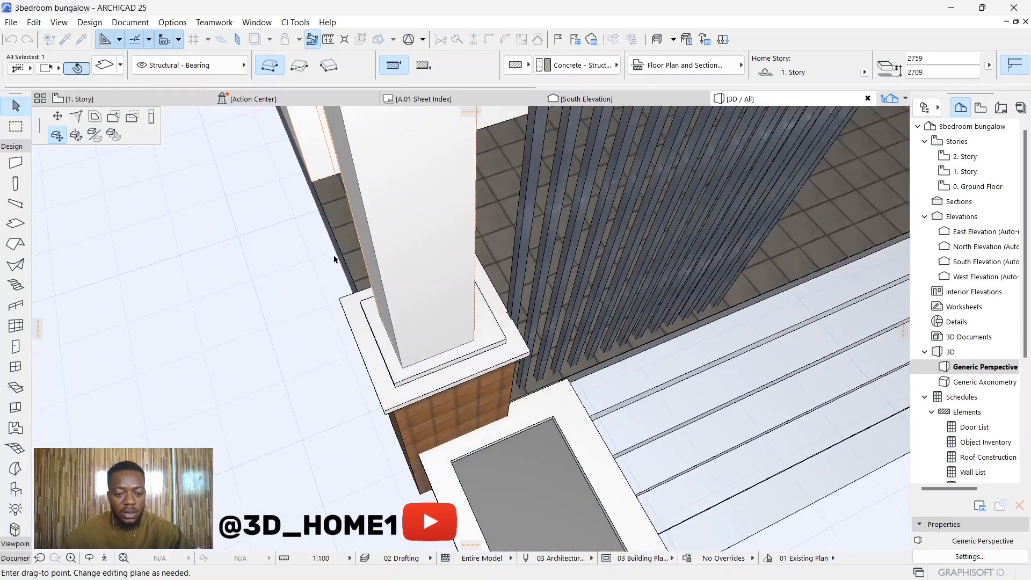
{"action": "scroll", "coordinate": [331, 178], "scroll_direction": "up", "scroll_amount": 2}
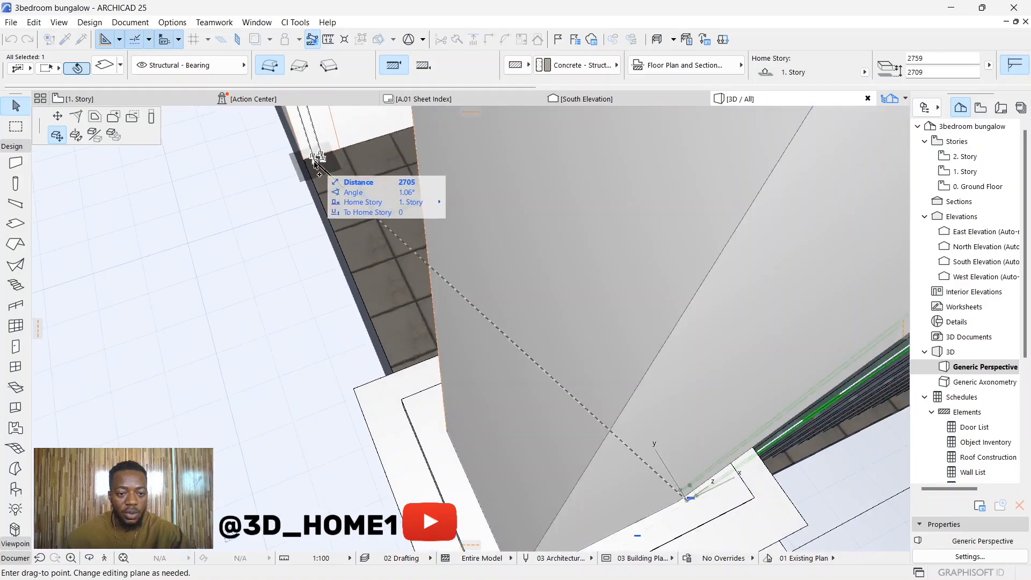
{"action": "left_click", "coordinate": [316, 161]}
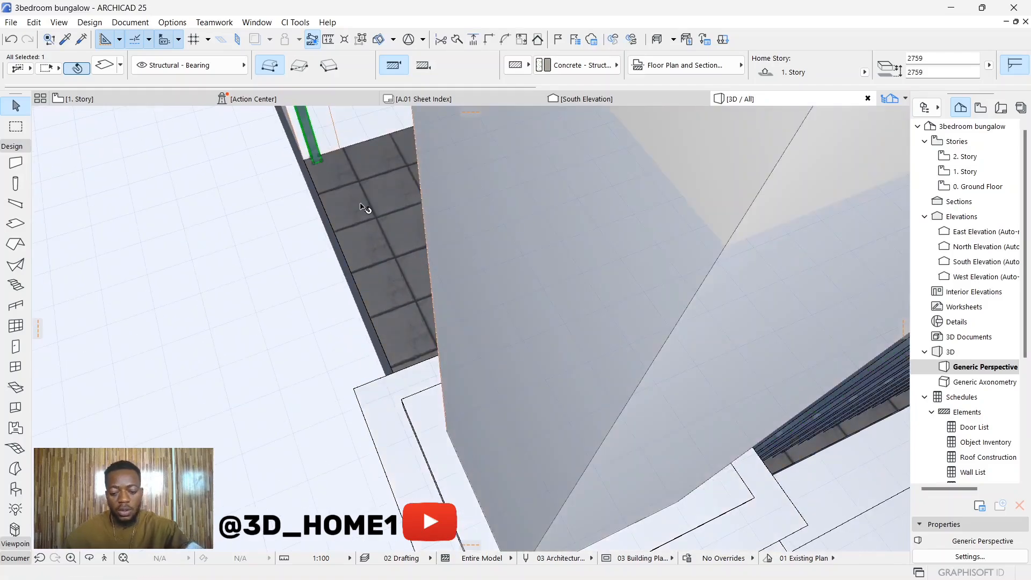
Multiply the side-opening bar along the porch's side edge up to the tiled column base, spaced about 147 mm apart
{"action": "middle_click_drag", "start_coordinate": [361, 205], "coordinate": [378, 379], "text": "shift"}
{"action": "scroll", "coordinate": [378, 379], "scroll_direction": "down", "scroll_amount": 3}
{"action": "scroll", "coordinate": [352, 271], "scroll_direction": "up", "scroll_amount": 2}
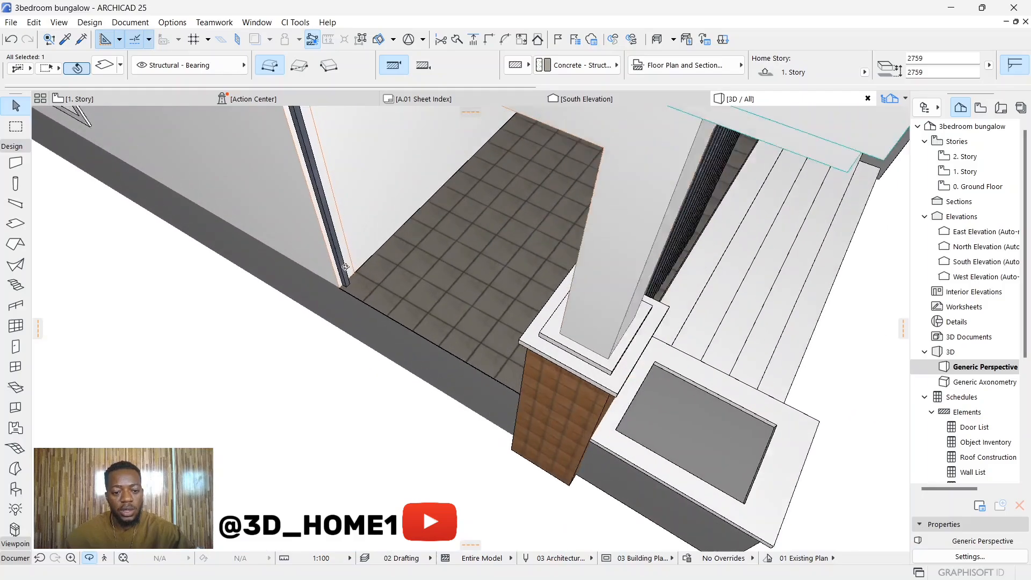
{"action": "scroll", "coordinate": [346, 267], "scroll_direction": "up", "scroll_amount": 3}
{"action": "left_click", "coordinate": [351, 312]}
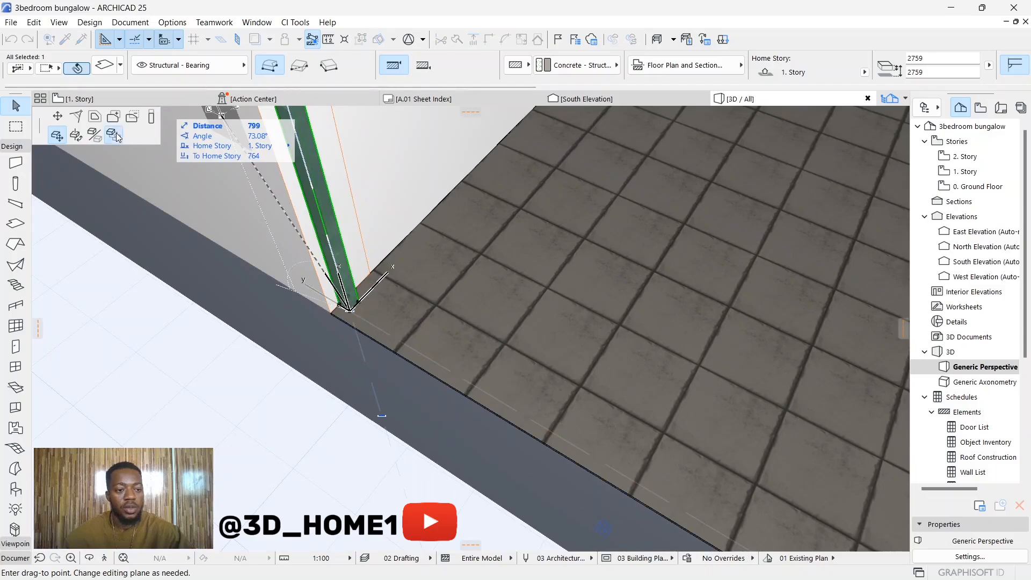
{"action": "left_click", "coordinate": [115, 135]}
{"action": "left_click", "coordinate": [619, 412]}
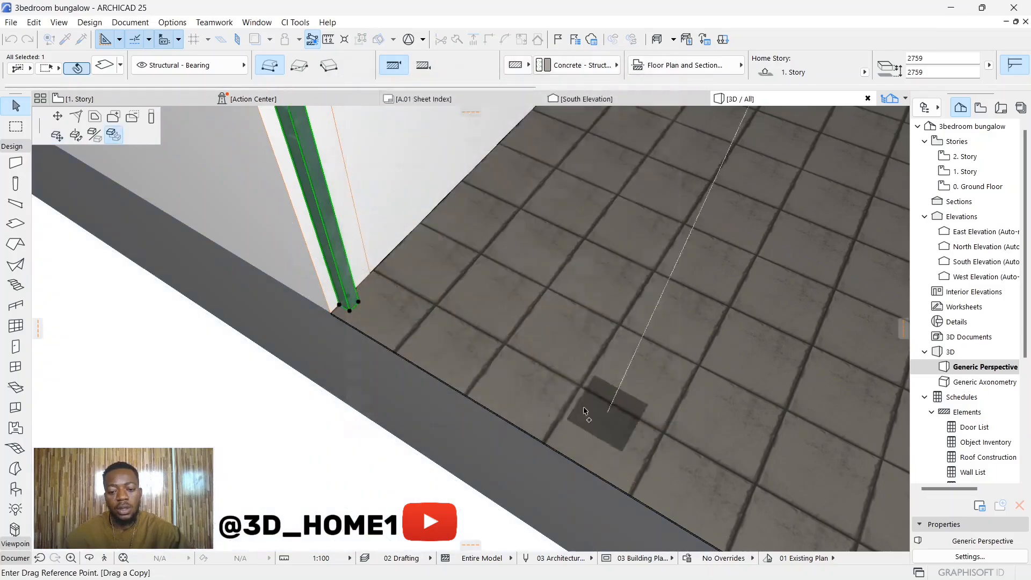
{"action": "left_click", "coordinate": [350, 310]}
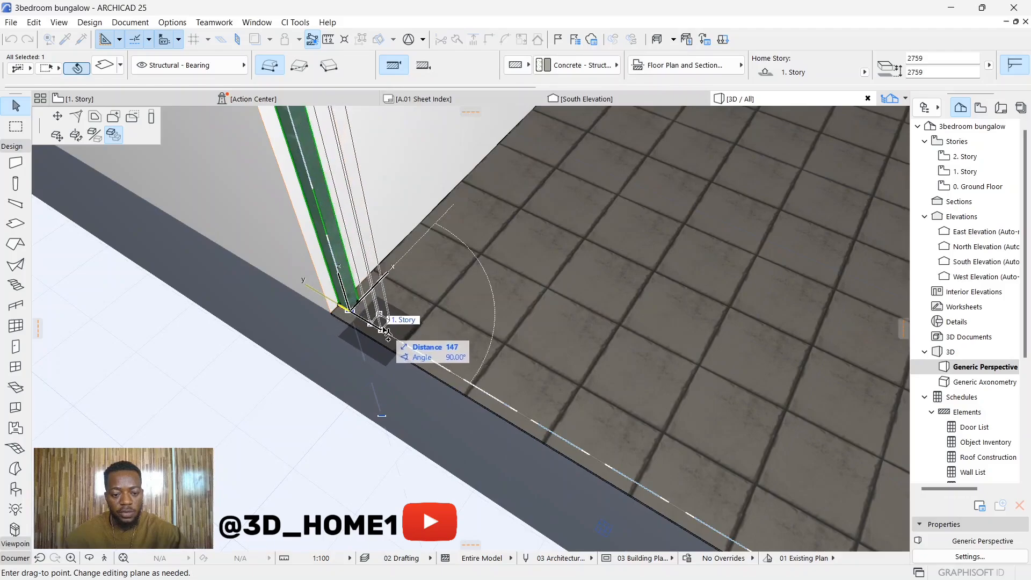
{"action": "scroll", "coordinate": [458, 295], "scroll_direction": "down", "scroll_amount": 5}
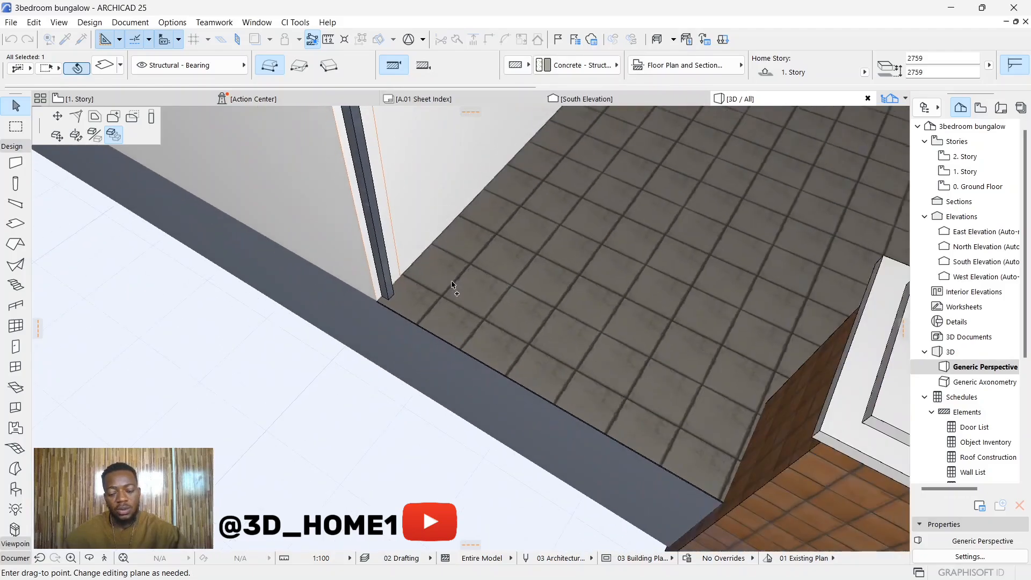
{"action": "scroll", "coordinate": [626, 410], "scroll_direction": "up", "scroll_amount": 1}
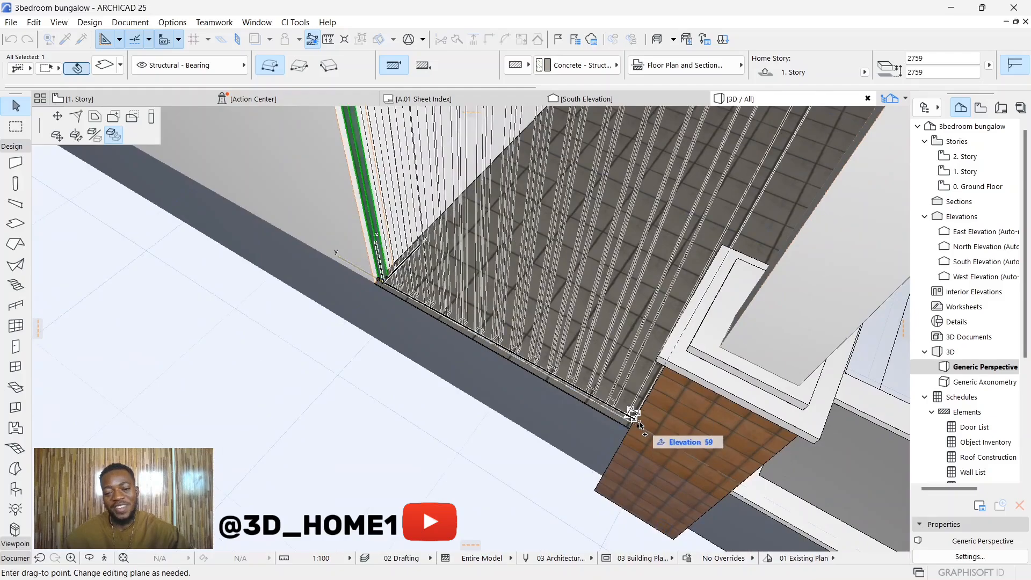
{"action": "left_click", "coordinate": [640, 424]}
{"action": "key", "text": "Escape"}
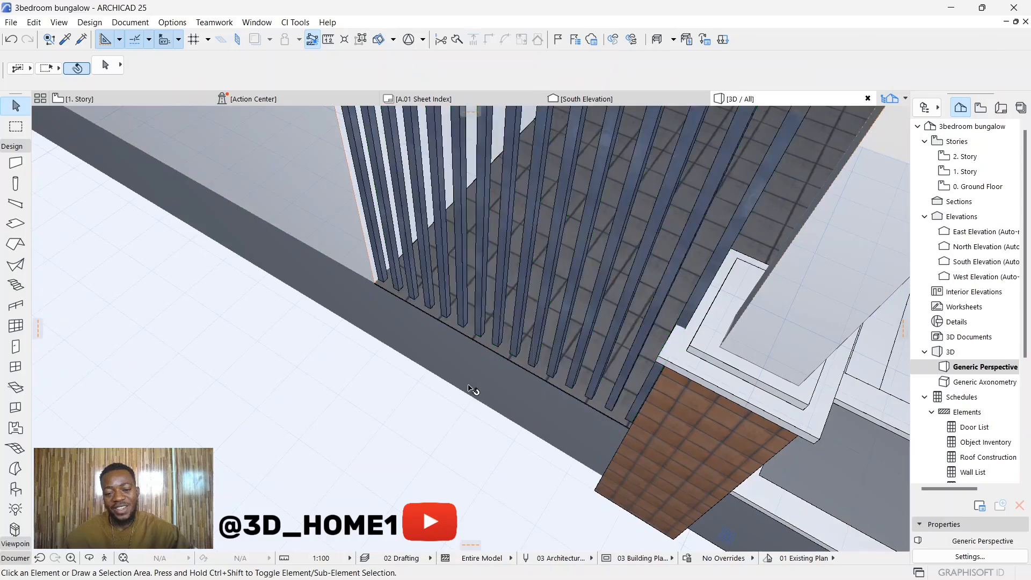
Check the side screen from outside and undo the multiplication of its iron bars
{"action": "middle_click_drag", "start_coordinate": [468, 387], "coordinate": [506, 491], "text": "shift"}
{"action": "scroll", "coordinate": [345, 427], "scroll_direction": "down", "scroll_amount": 5}
{"action": "scroll", "coordinate": [405, 443], "scroll_direction": "down", "scroll_amount": 5}
{"action": "scroll", "coordinate": [316, 397], "scroll_direction": "up", "scroll_amount": 5}
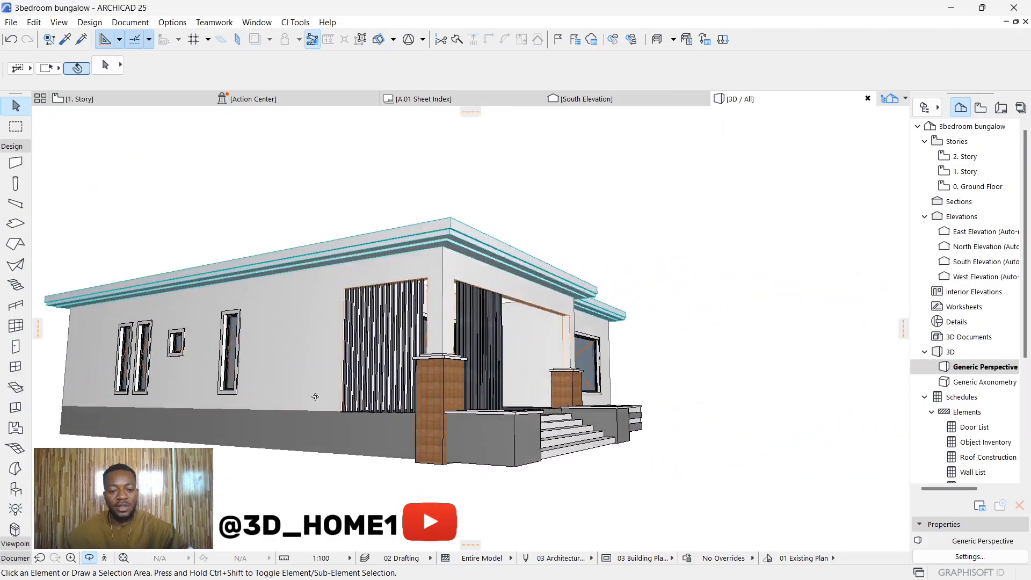
{"action": "middle_click_drag", "start_coordinate": [387, 400], "coordinate": [364, 497], "text": "shift"}
{"action": "scroll", "coordinate": [364, 404], "scroll_direction": "up", "scroll_amount": 3}
{"action": "middle_click_drag", "start_coordinate": [365, 405], "coordinate": [394, 497], "text": "shift"}
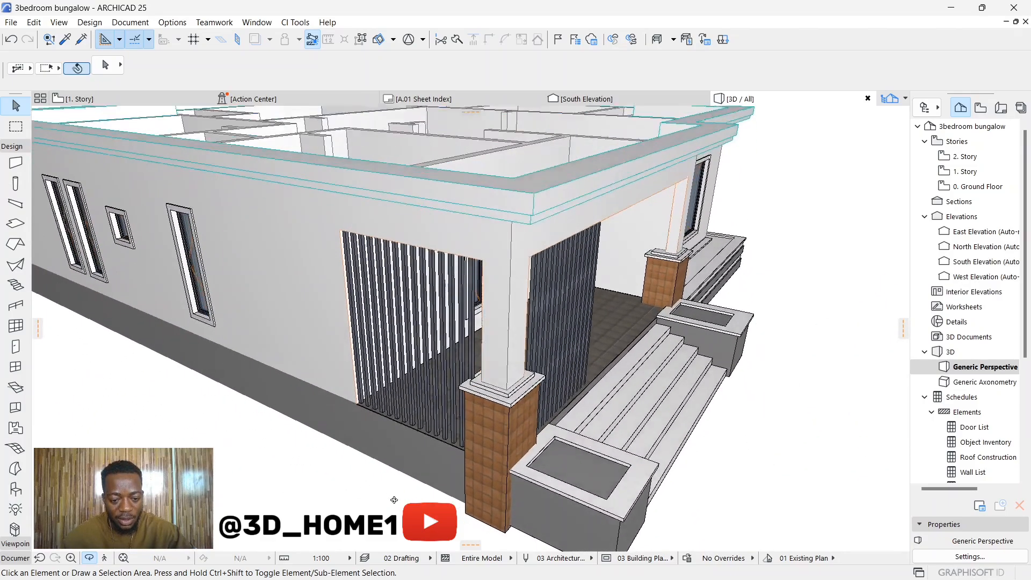
{"action": "scroll", "coordinate": [400, 410], "scroll_direction": "up", "scroll_amount": 3}
{"action": "key", "text": "ctrl+z"}
Move the single side-opening bar slightly inward along the wall end, away from the porch's outer side edge
{"action": "scroll", "coordinate": [400, 410], "scroll_direction": "up", "scroll_amount": 6}
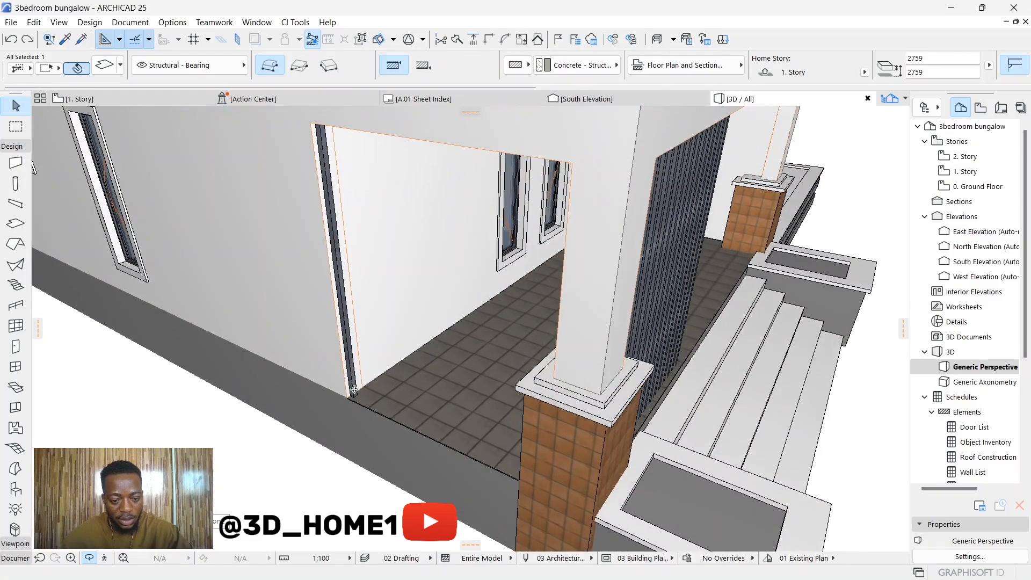
{"action": "scroll", "coordinate": [370, 411], "scroll_direction": "down", "scroll_amount": 4}
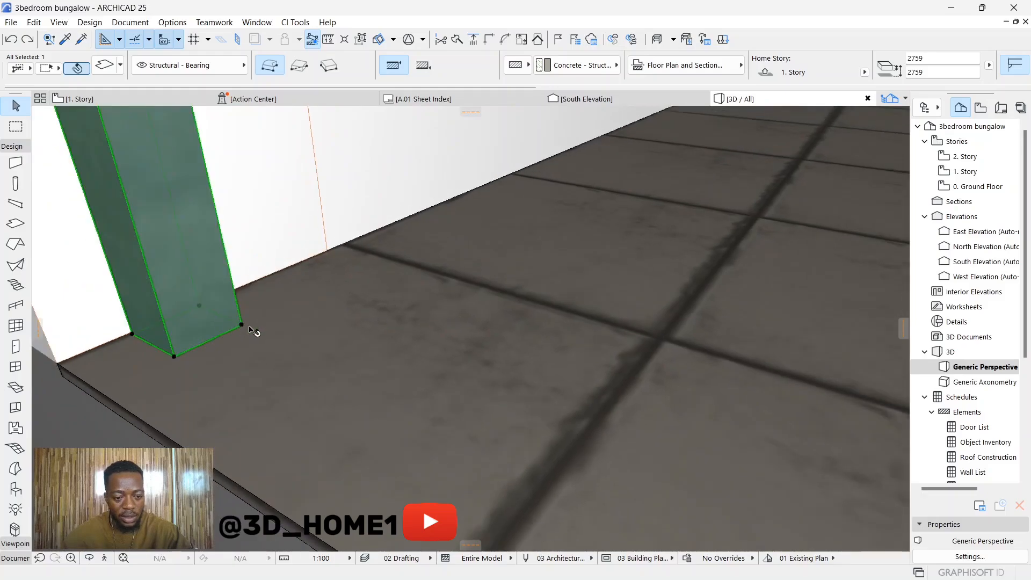
{"action": "left_click", "coordinate": [241, 326]}
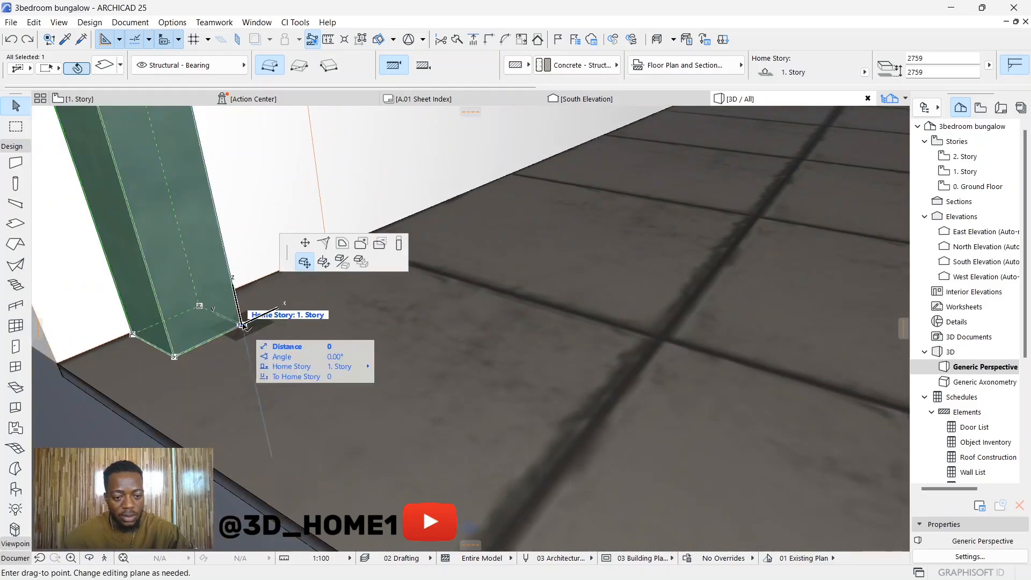
{"action": "left_click", "coordinate": [284, 306]}
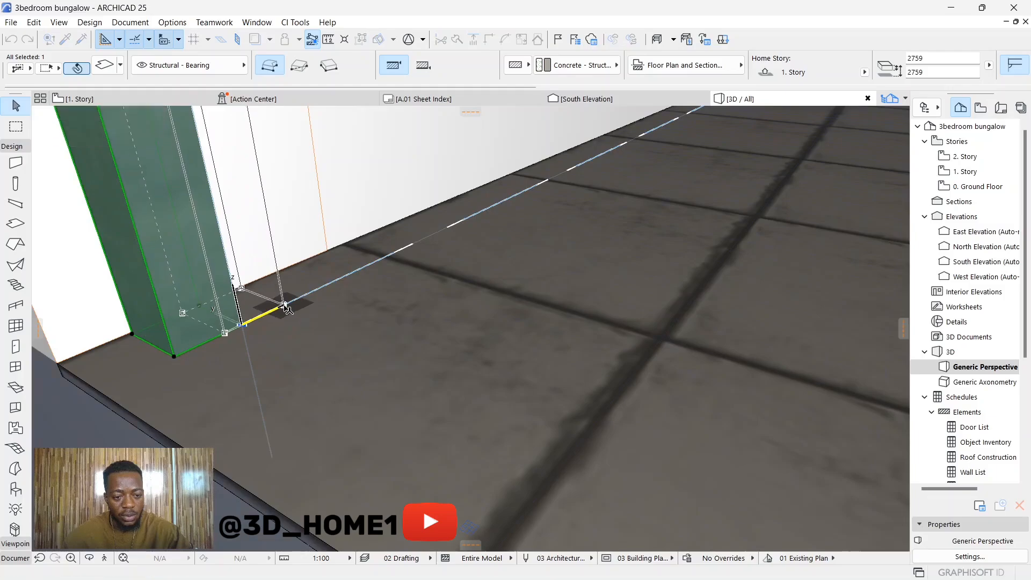
Multiply the side-opening iron bar along the porch's side edge up to the tiled column base, spaced about 107 mm apart
{"action": "left_click", "coordinate": [225, 333]}
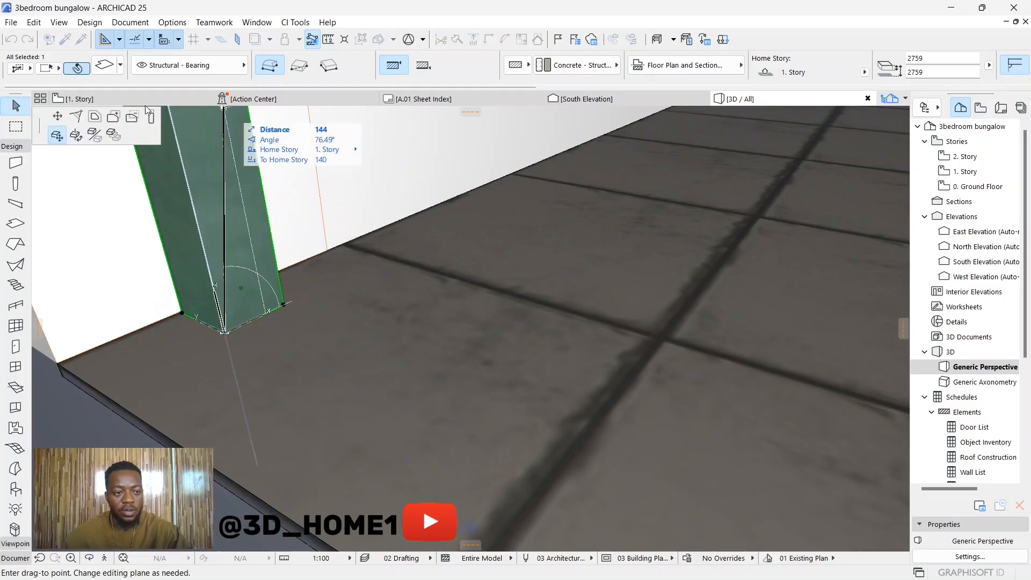
{"action": "left_click", "coordinate": [116, 139]}
{"action": "left_click", "coordinate": [611, 417]}
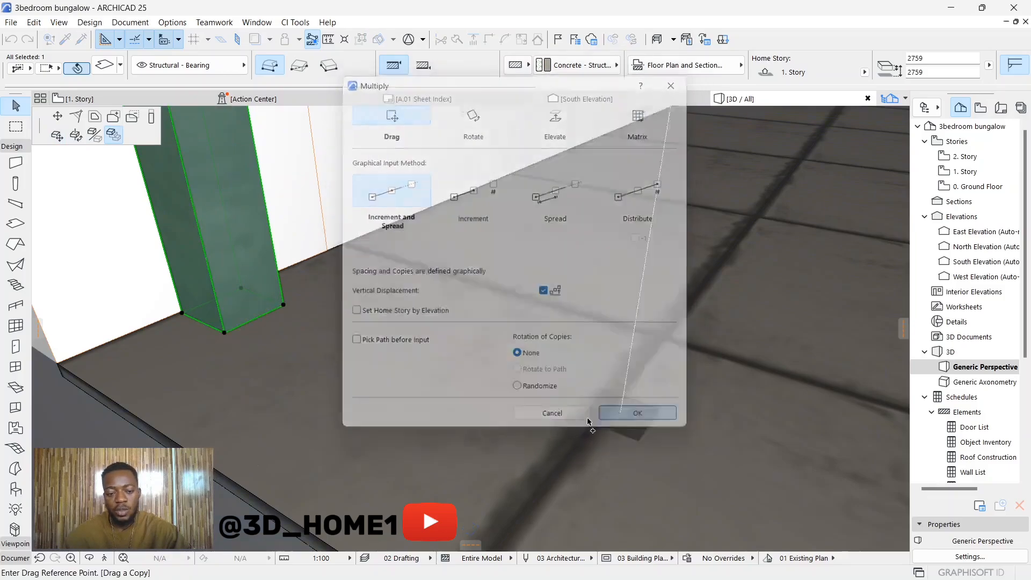
{"action": "scroll", "coordinate": [322, 341], "scroll_direction": "down", "scroll_amount": 2}
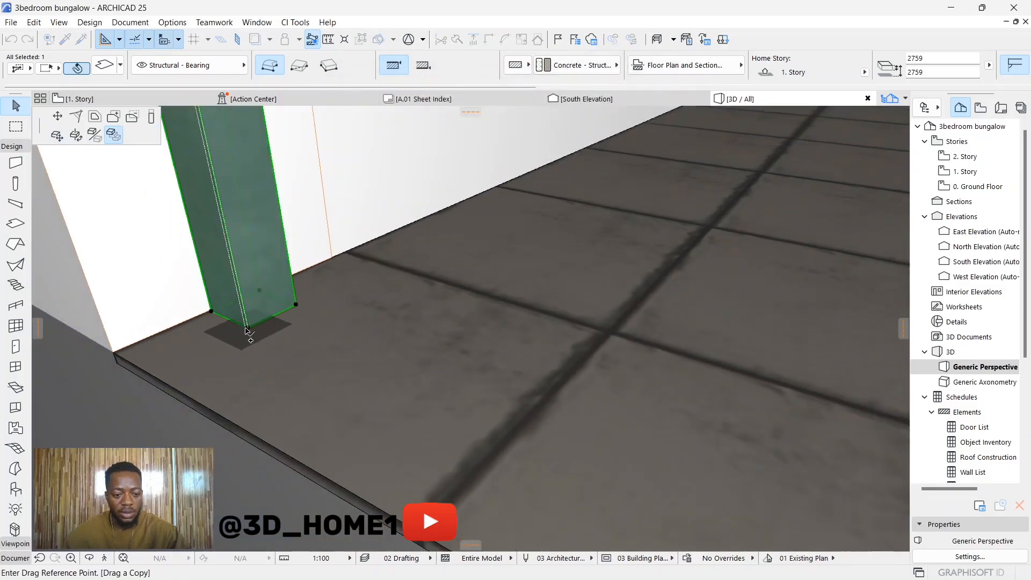
{"action": "left_click", "coordinate": [247, 330]}
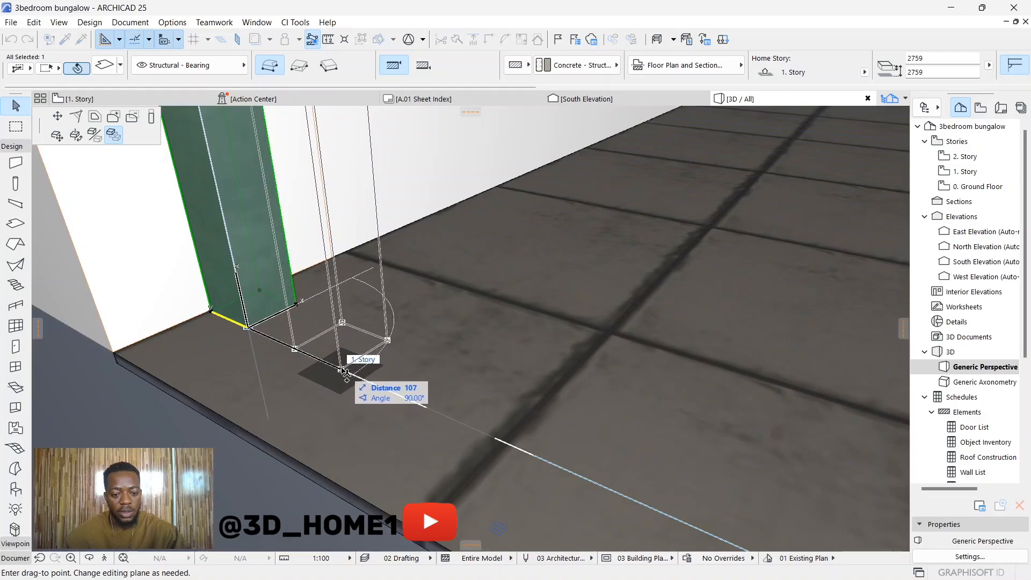
{"action": "scroll", "coordinate": [278, 318], "scroll_direction": "down", "scroll_amount": 5}
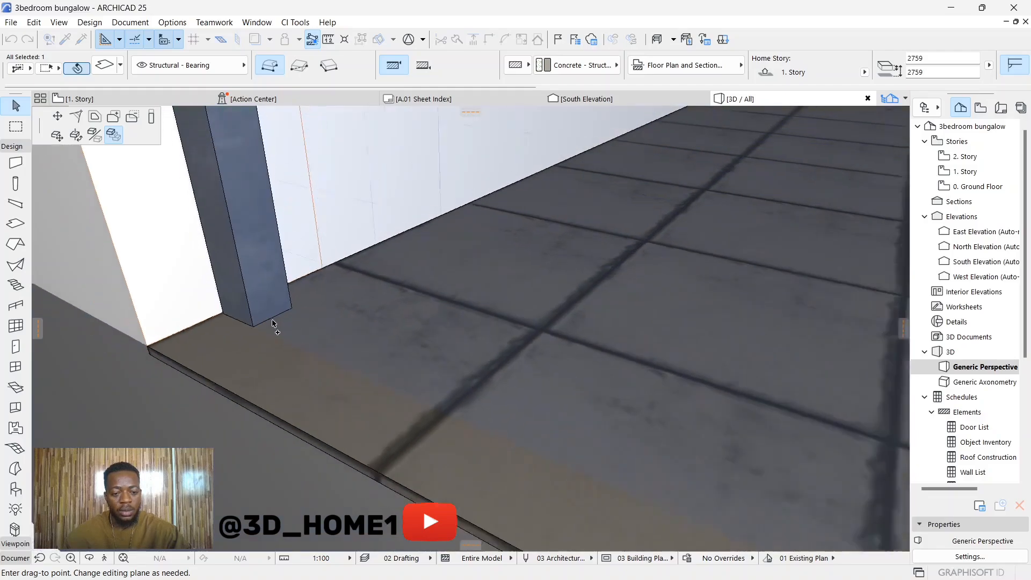
{"action": "scroll", "coordinate": [278, 319], "scroll_direction": "down", "scroll_amount": 5}
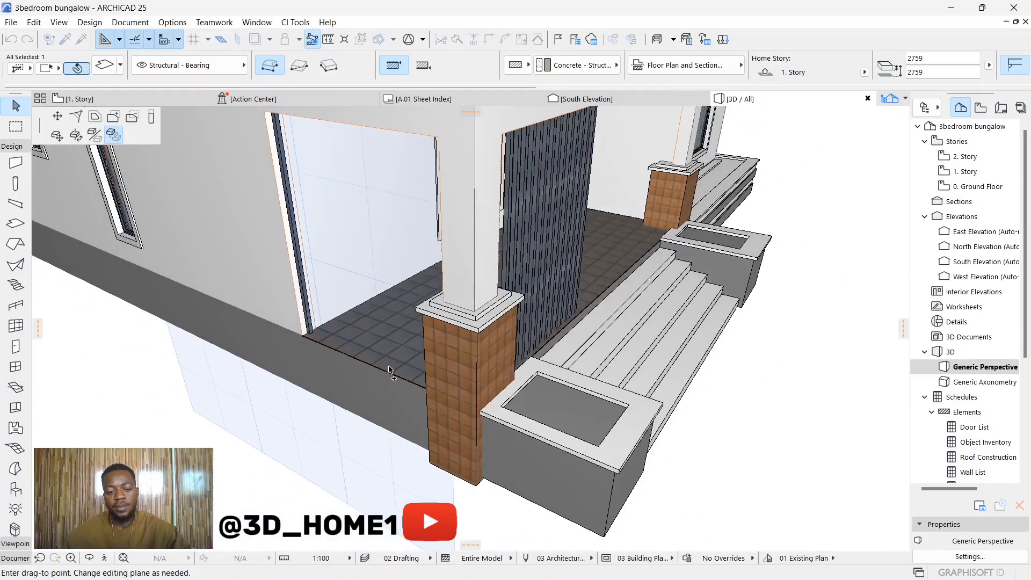
{"action": "scroll", "coordinate": [420, 382], "scroll_direction": "up", "scroll_amount": 3}
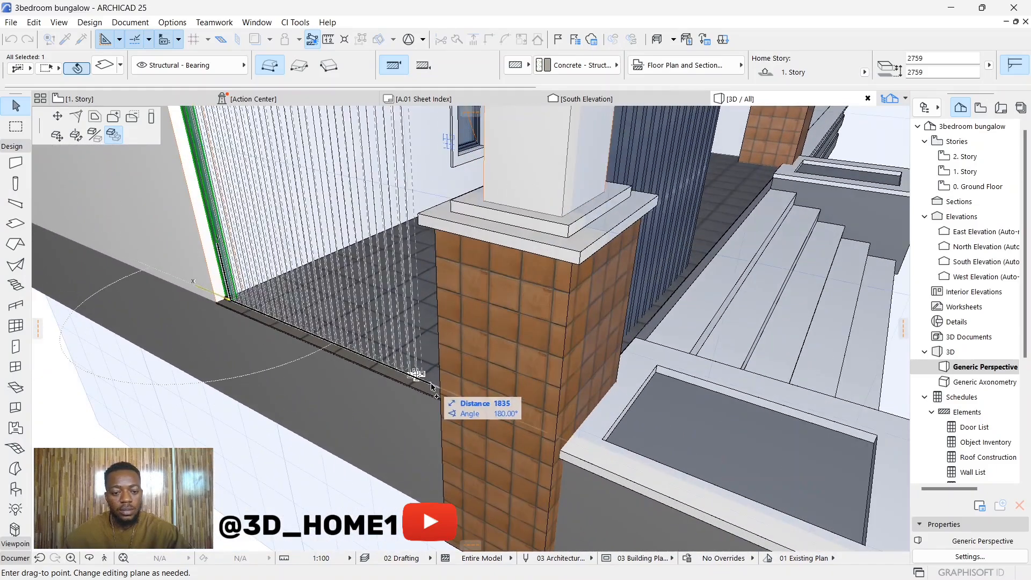
{"action": "scroll", "coordinate": [429, 389], "scroll_direction": "up", "scroll_amount": 2}
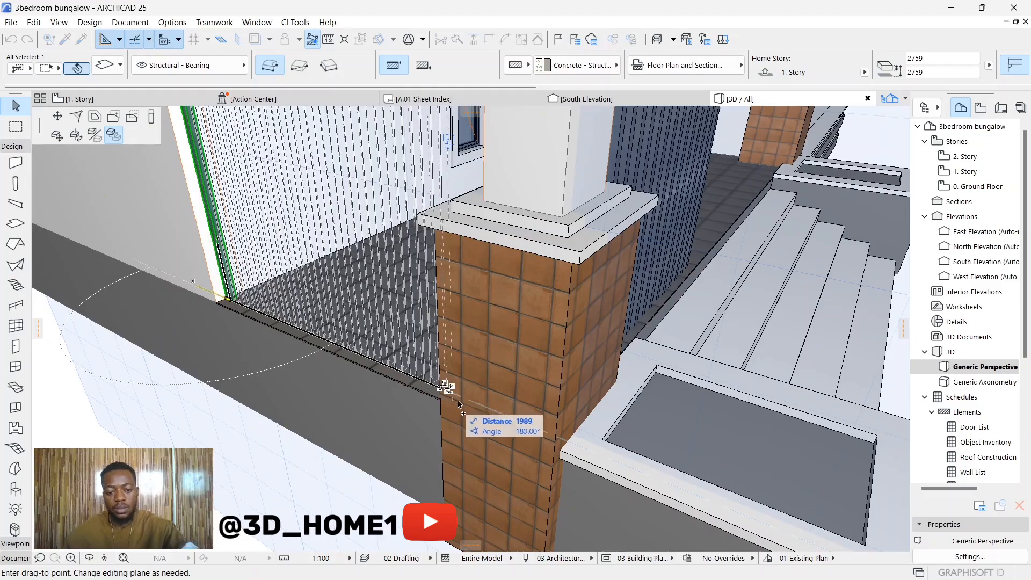
{"action": "left_click", "coordinate": [460, 404]}
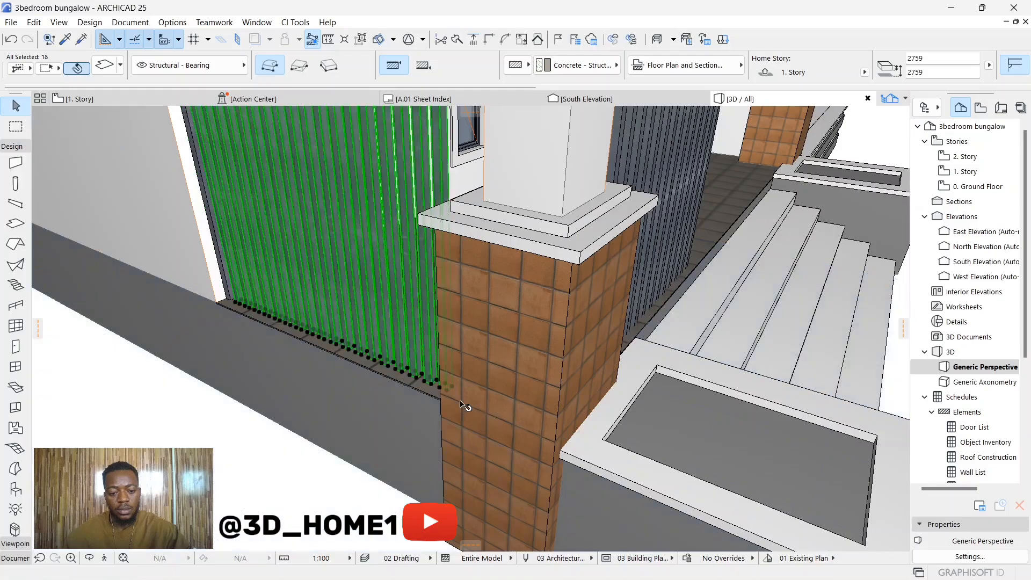
{"action": "key", "text": "Escape"}
Inspect the porch's front and side bar screens from several exterior angles, then compare them with the whole bungalow front
{"action": "scroll", "coordinate": [460, 411], "scroll_direction": "down", "scroll_amount": 10}
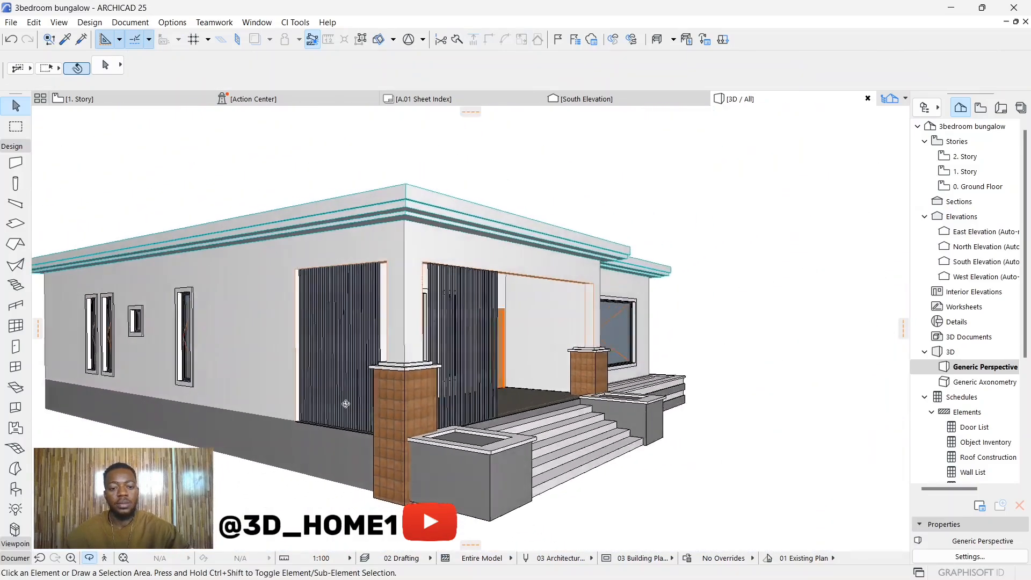
{"action": "middle_click_drag", "start_coordinate": [346, 404], "coordinate": [508, 374], "text": "shift"}
{"action": "scroll", "coordinate": [285, 371], "scroll_direction": "down", "scroll_amount": 3}
{"action": "scroll", "coordinate": [312, 377], "scroll_direction": "up", "scroll_amount": 10}
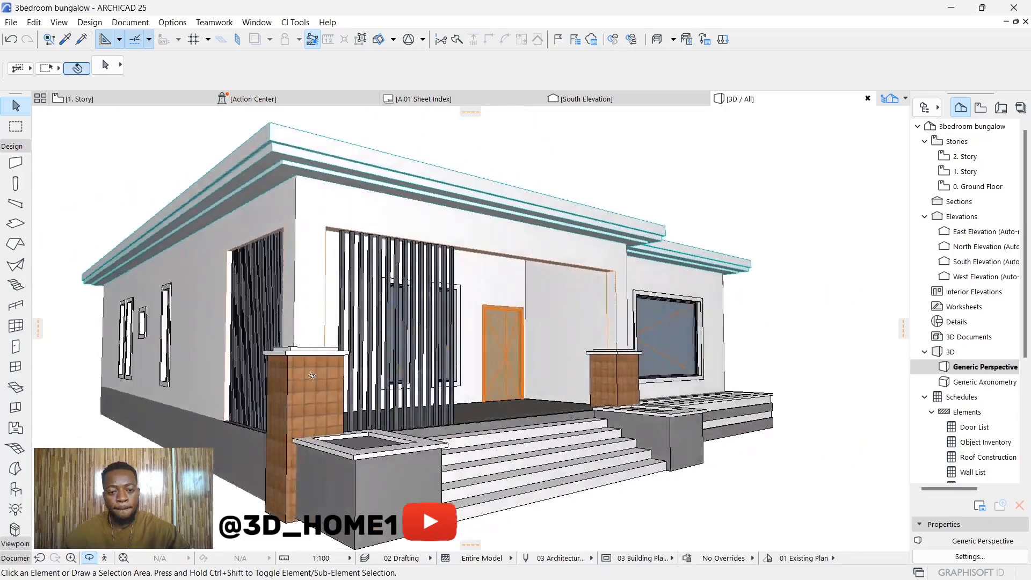
{"action": "middle_click_drag", "start_coordinate": [312, 376], "coordinate": [188, 375], "text": "shift"}
{"action": "scroll", "coordinate": [373, 362], "scroll_direction": "down", "scroll_amount": 2}
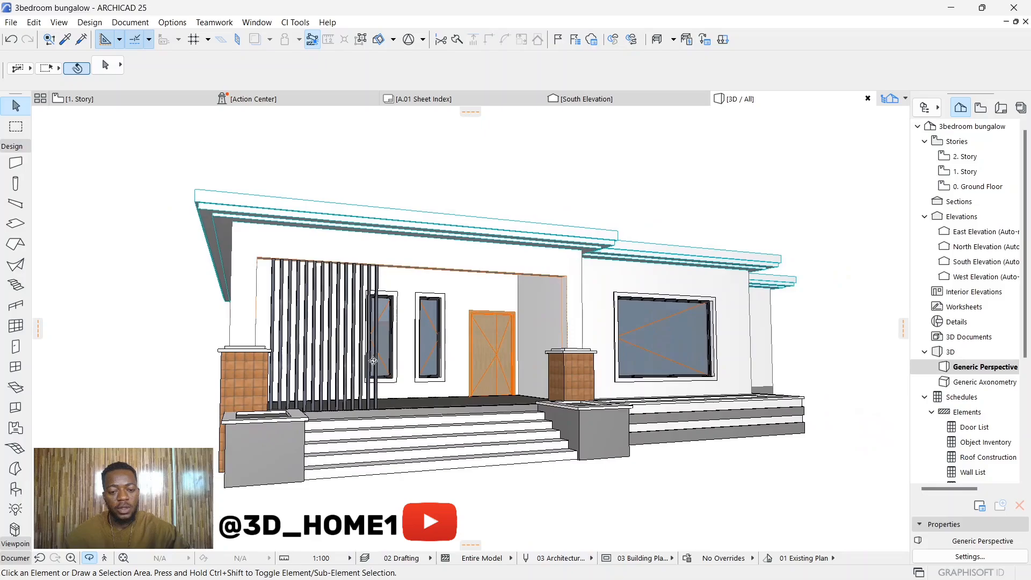
{"action": "middle_click_drag", "start_coordinate": [373, 362], "coordinate": [182, 373], "text": "shift"}
{"action": "middle_click_drag", "start_coordinate": [336, 381], "coordinate": [251, 384], "text": "shift"}
{"action": "scroll", "coordinate": [251, 384], "scroll_direction": "down", "scroll_amount": 5}
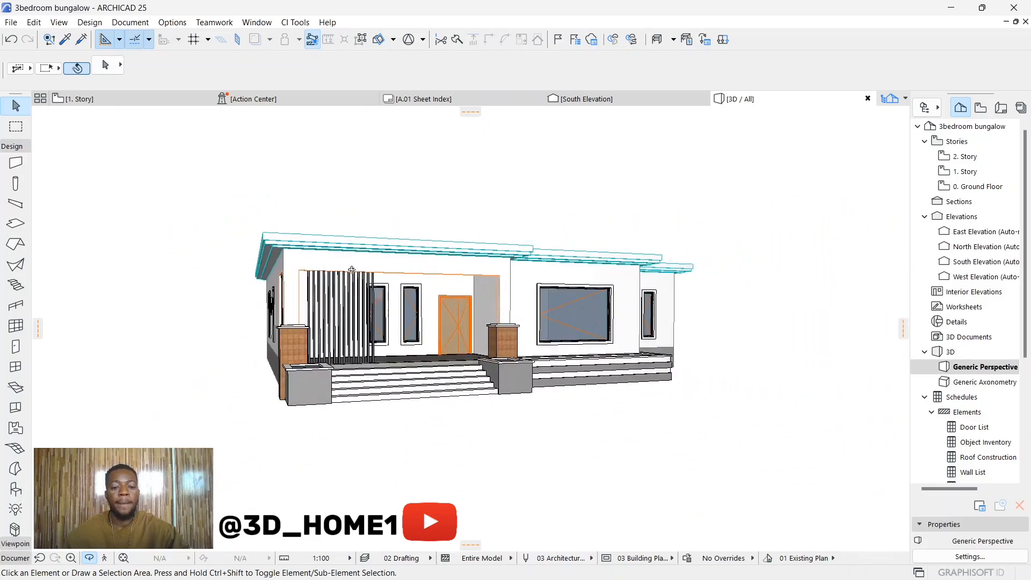
{"action": "middle_click_drag", "start_coordinate": [390, 389], "coordinate": [411, 375], "text": "shift"}
{"action": "scroll", "coordinate": [424, 363], "scroll_direction": "up", "scroll_amount": 4}
{"action": "scroll", "coordinate": [421, 379], "scroll_direction": "up", "scroll_amount": 3}
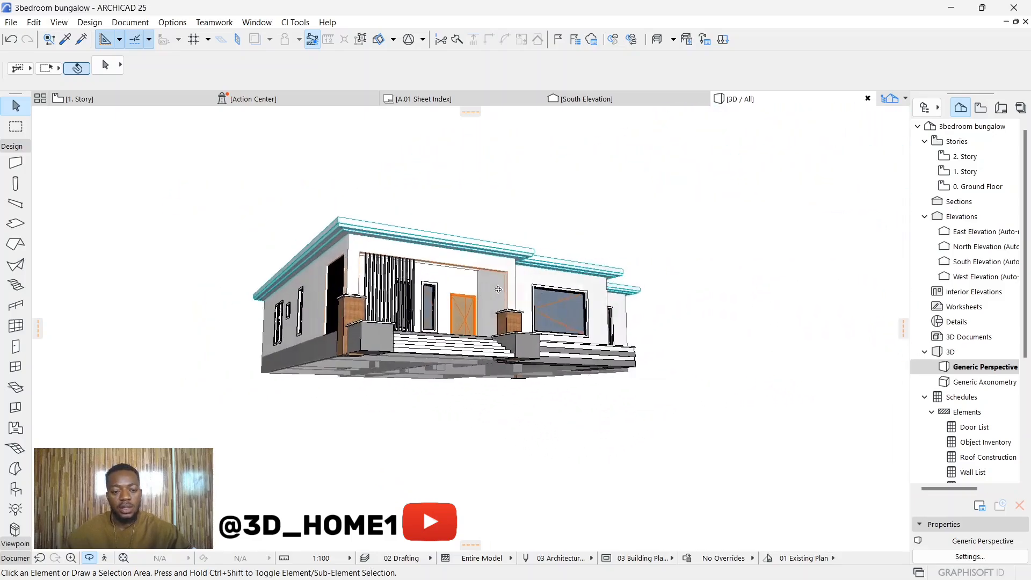
Start the Roof tool above the open house and apply the tiled roof favourite to its defaults
{"action": "middle_click_drag", "start_coordinate": [499, 289], "coordinate": [379, 429], "text": "shift"}
{"action": "middle_click_drag", "start_coordinate": [360, 262], "coordinate": [351, 436], "text": "shift"}
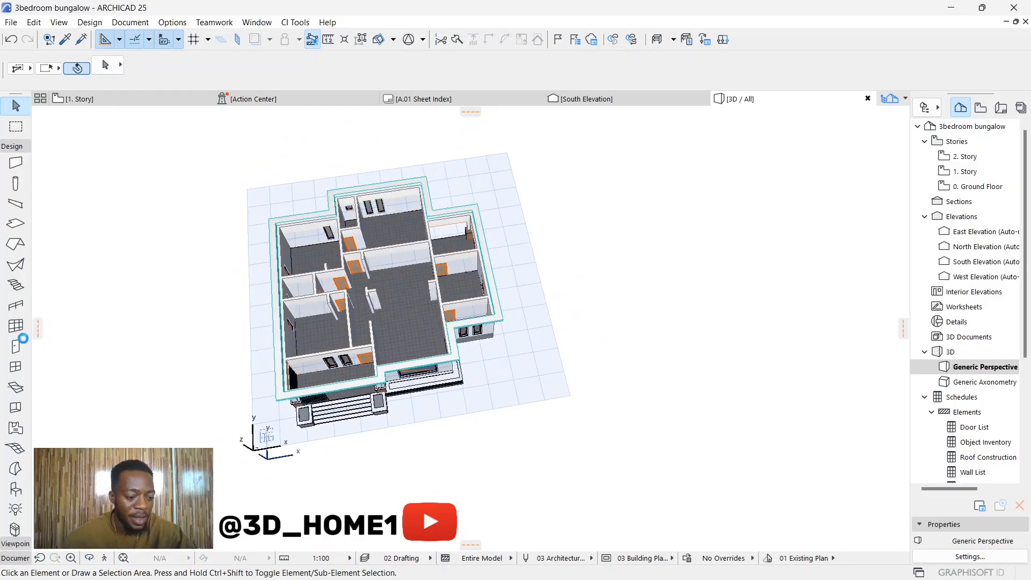
{"action": "left_click", "coordinate": [27, 250]}
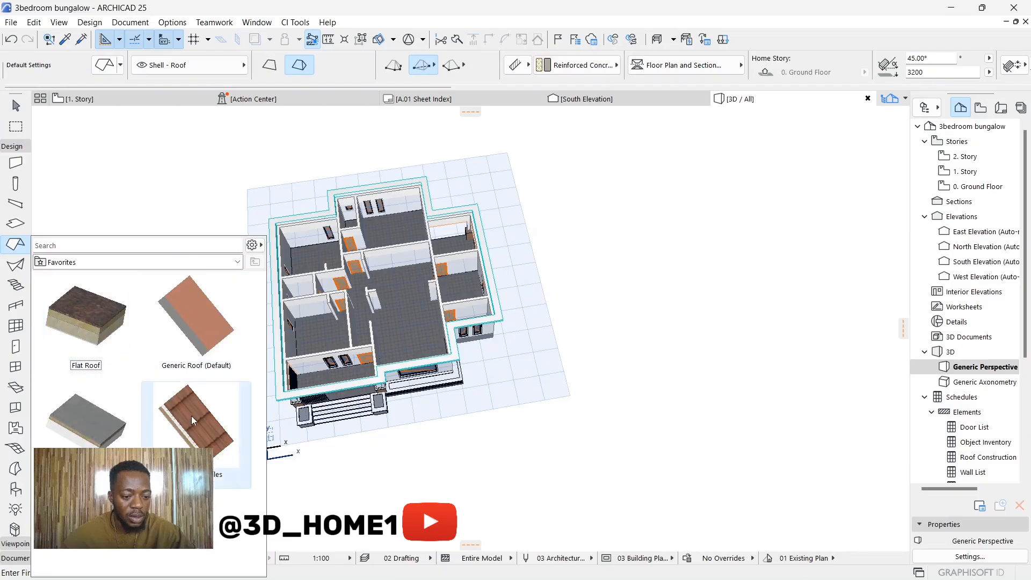
{"action": "left_click", "coordinate": [187, 335]}
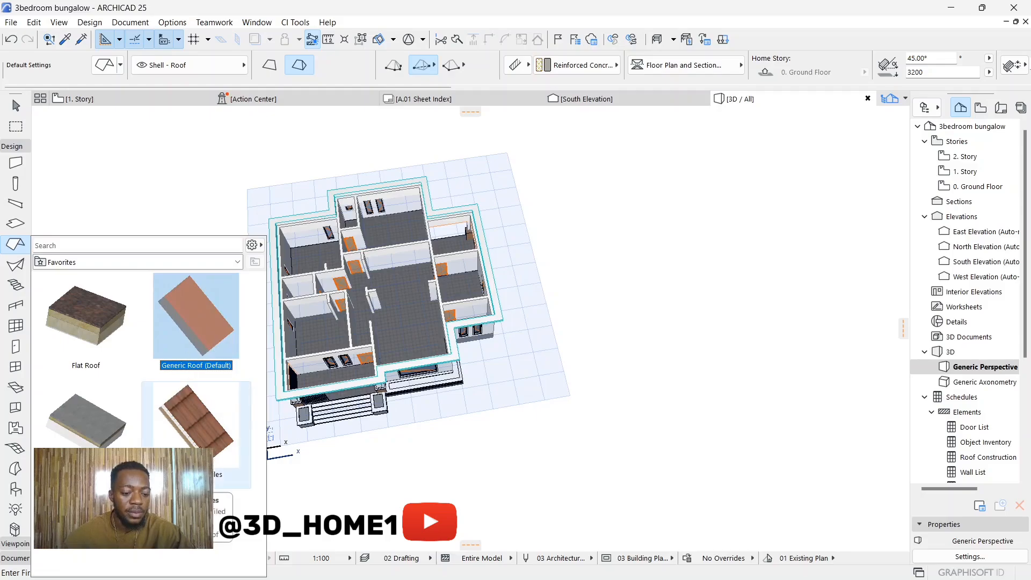
{"action": "left_click", "coordinate": [196, 424]}
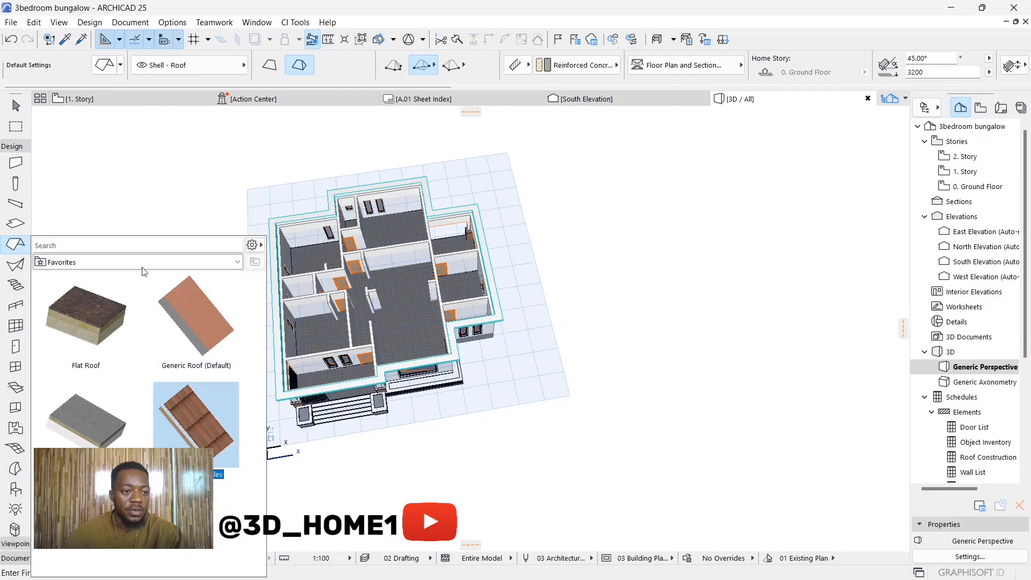
{"action": "double_click", "coordinate": [197, 428]}
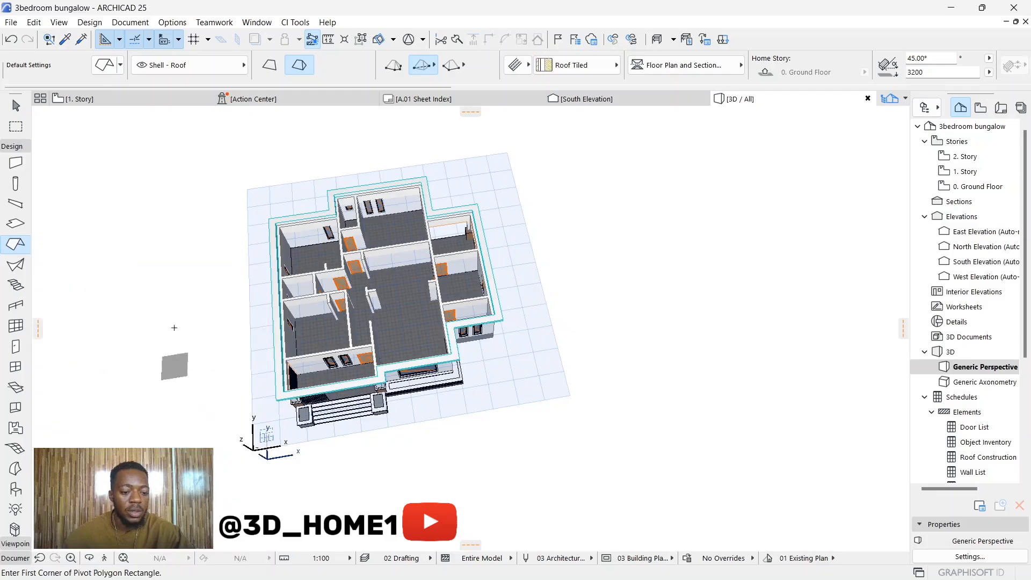
Set the multi-plane roof defaults to a basic Reinforced Concrete - Structural build-up, 25 mm thick, with a 40° pitch
{"action": "left_click", "coordinate": [99, 74]}
{"action": "left_click", "coordinate": [513, 104]}
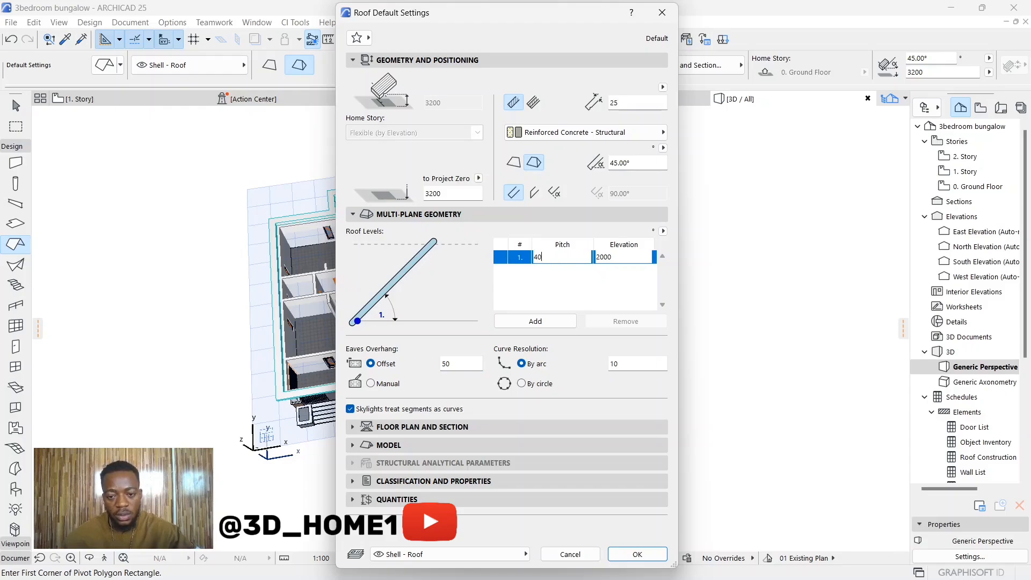
{"action": "key", "text": "Return"}
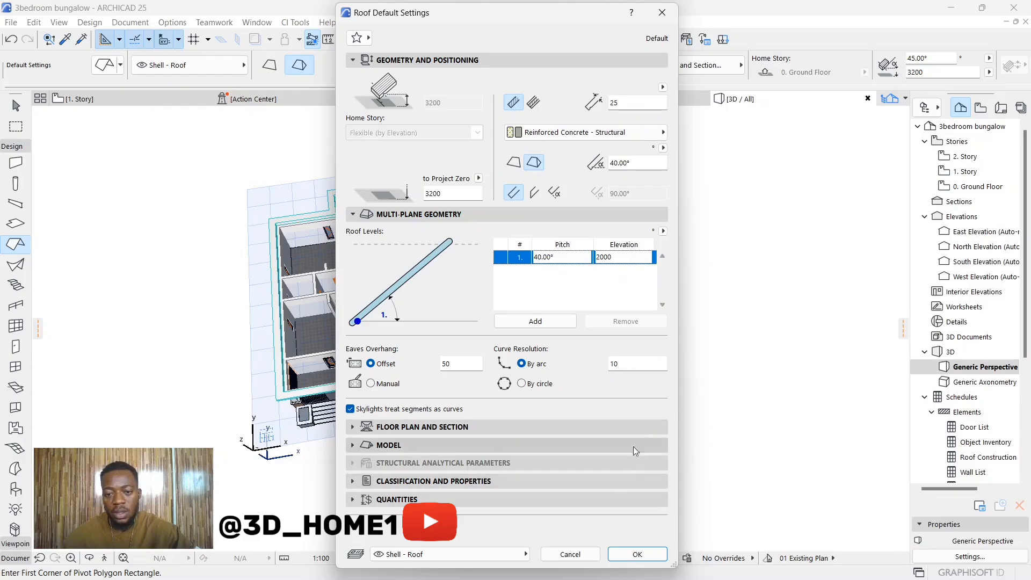
{"action": "left_click", "coordinate": [638, 555]}
Start a free-form roof pivot polygon at the rear-left eaves corner and trace the left side and stepped front edge
{"action": "scroll", "coordinate": [301, 138], "scroll_direction": "up", "scroll_amount": 5}
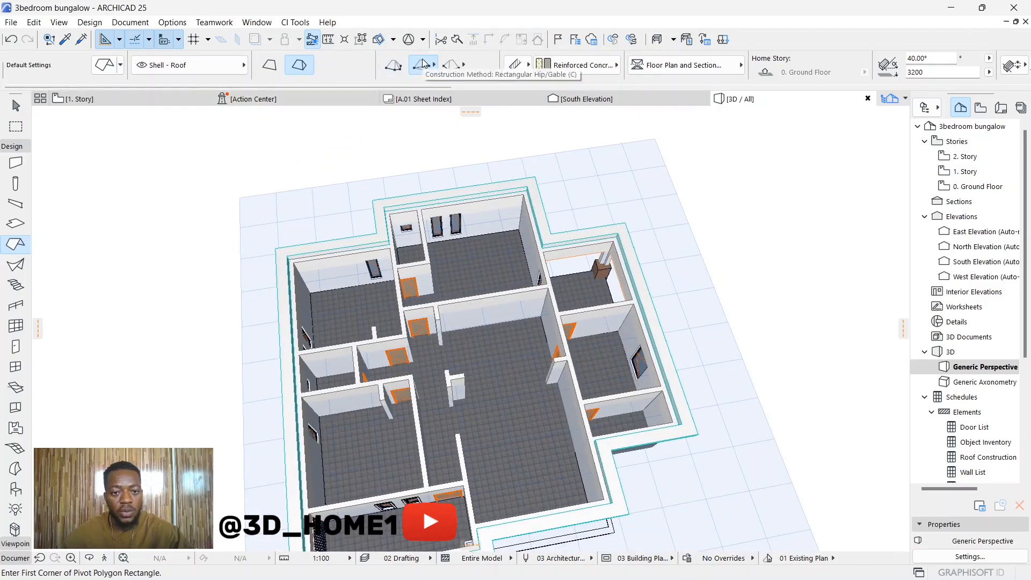
{"action": "left_click", "coordinate": [393, 65]}
{"action": "scroll", "coordinate": [280, 247], "scroll_direction": "up", "scroll_amount": 2}
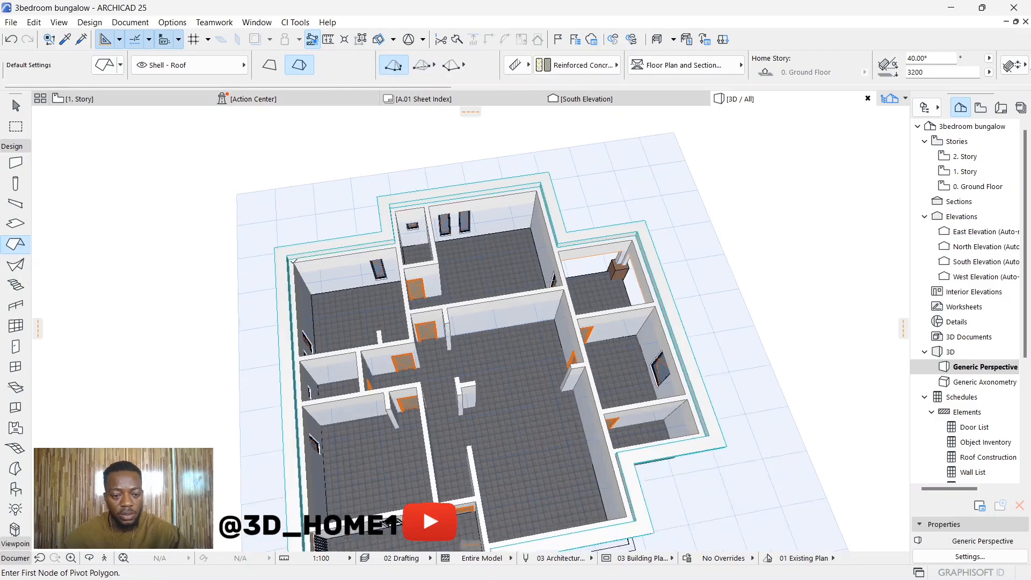
{"action": "left_click", "coordinate": [272, 244]}
{"action": "scroll", "coordinate": [274, 247], "scroll_direction": "down", "scroll_amount": 3}
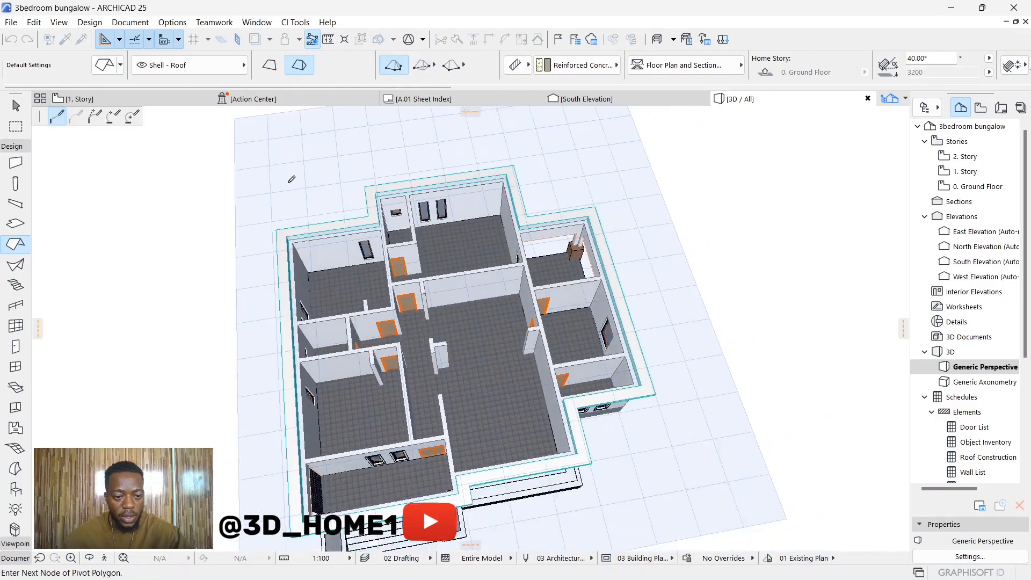
{"action": "scroll", "coordinate": [306, 505], "scroll_direction": "up", "scroll_amount": 2}
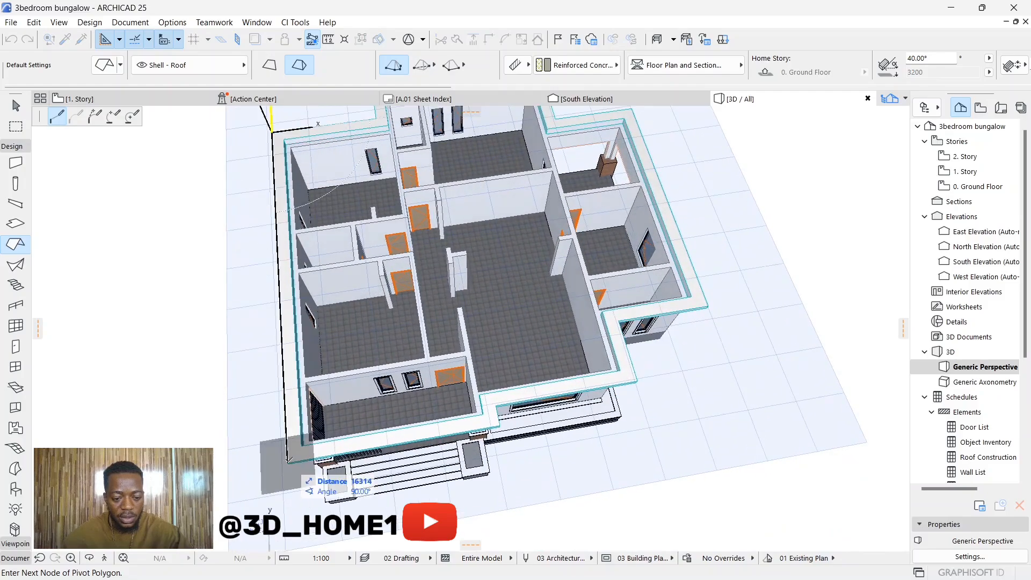
{"action": "scroll", "coordinate": [322, 484], "scroll_direction": "up", "scroll_amount": 2}
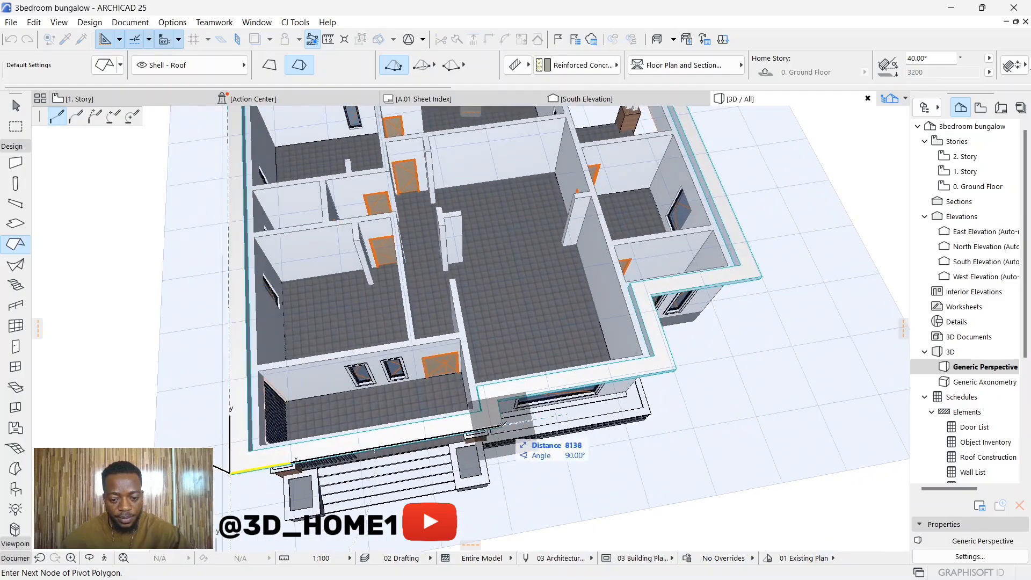
{"action": "scroll", "coordinate": [498, 419], "scroll_direction": "up", "scroll_amount": 2}
{"action": "left_click", "coordinate": [496, 398]}
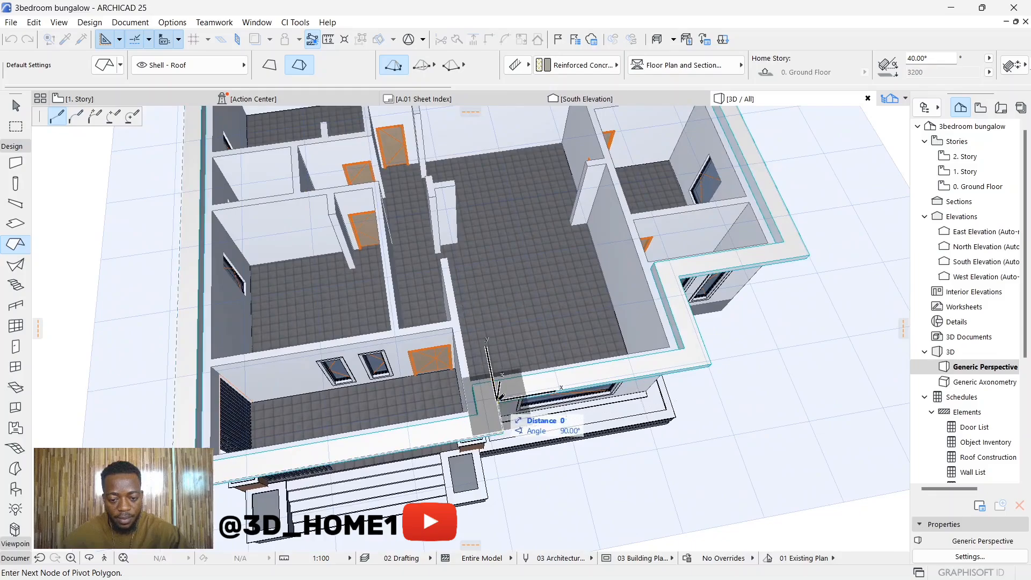
{"action": "left_click", "coordinate": [712, 364]}
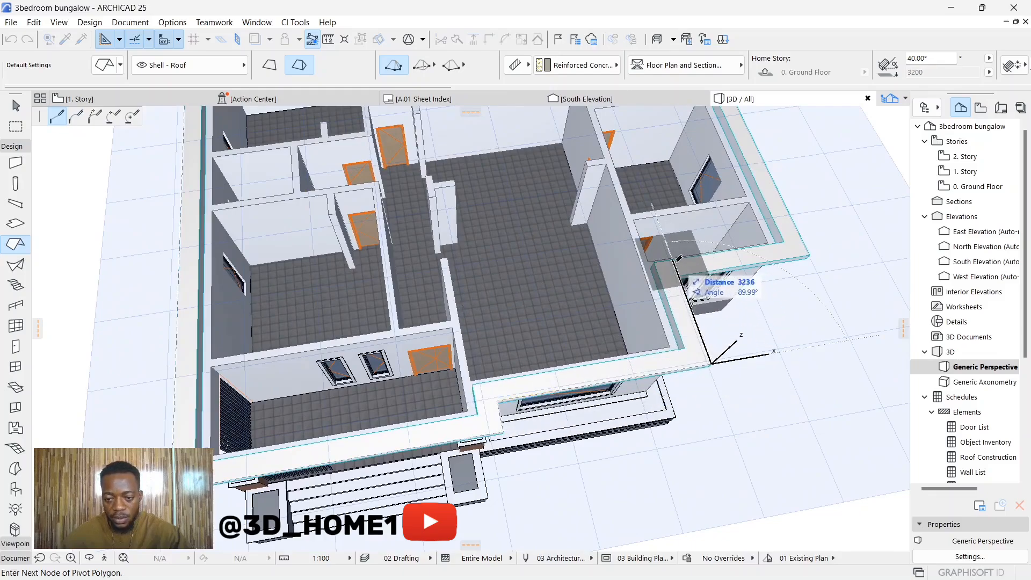
{"action": "left_click", "coordinate": [680, 274]}
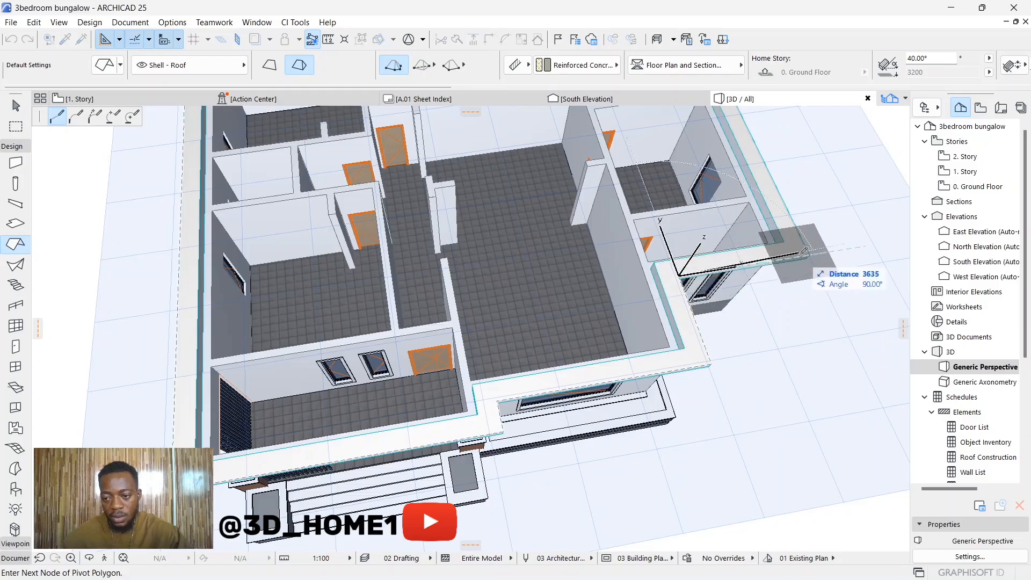
Trace the right side and stepped rear edge of the eaves, closing the pivot polygon at its starting corner to create the roof
{"action": "scroll", "coordinate": [598, 210], "scroll_direction": "down", "scroll_amount": 6}
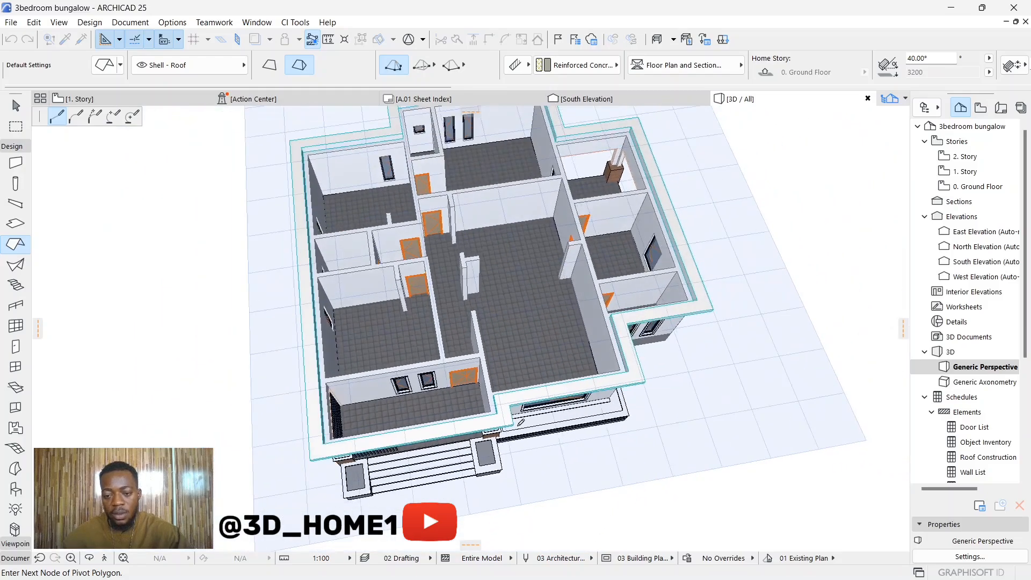
{"action": "scroll", "coordinate": [598, 209], "scroll_direction": "up", "scroll_amount": 3}
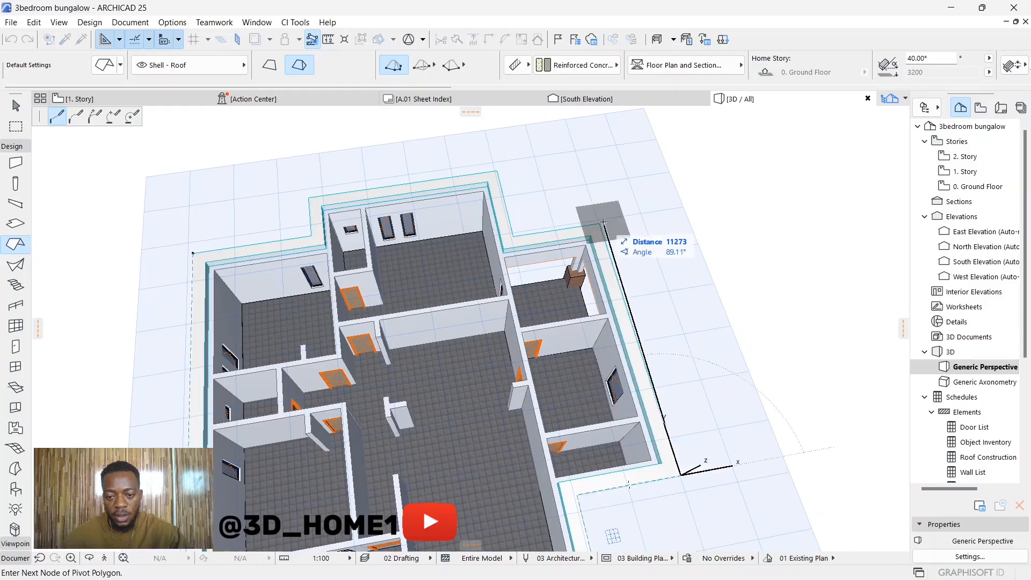
{"action": "left_click", "coordinate": [513, 232]}
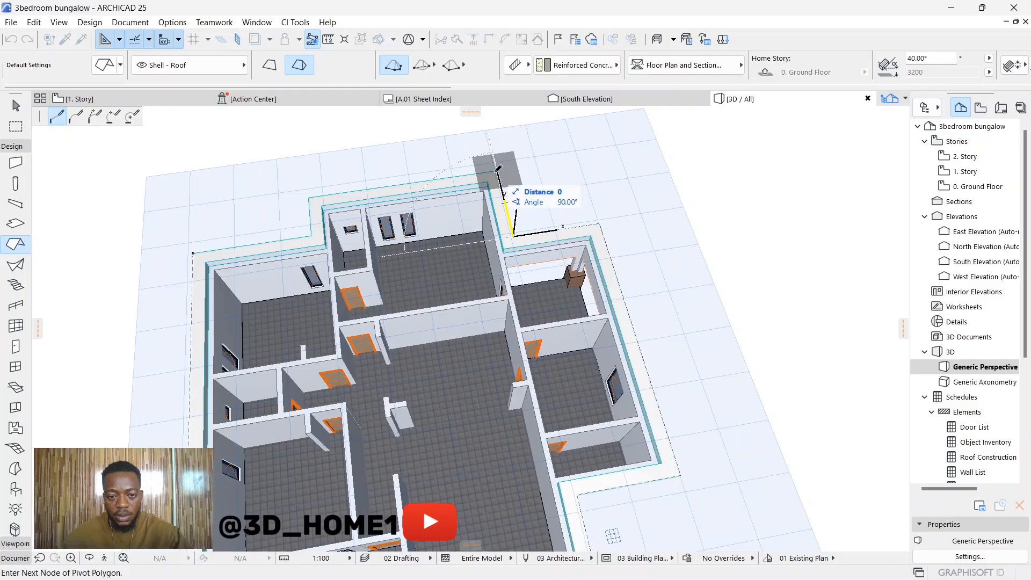
{"action": "left_click", "coordinate": [499, 168]}
{"action": "left_click", "coordinate": [310, 196]}
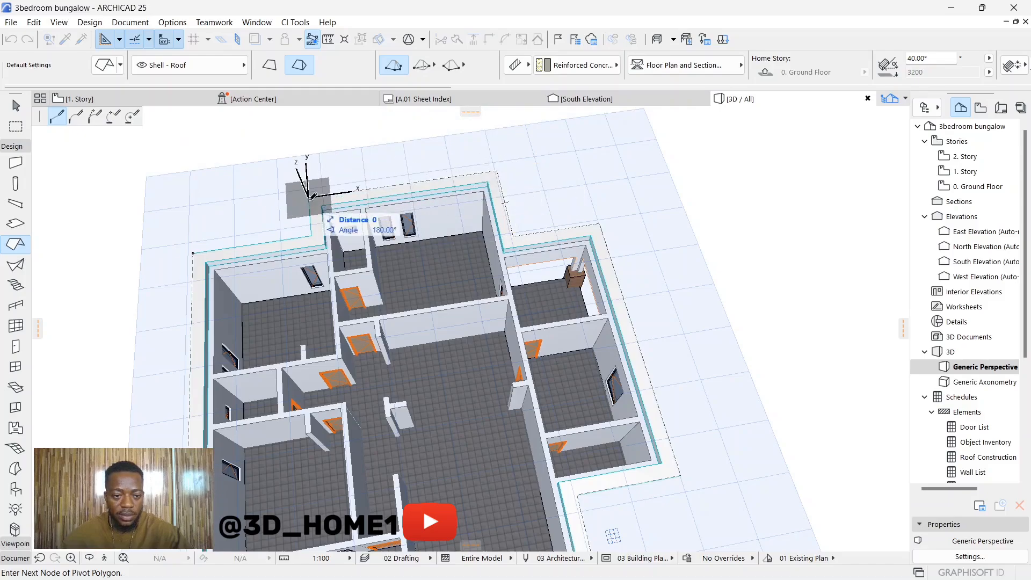
{"action": "left_click", "coordinate": [311, 235]}
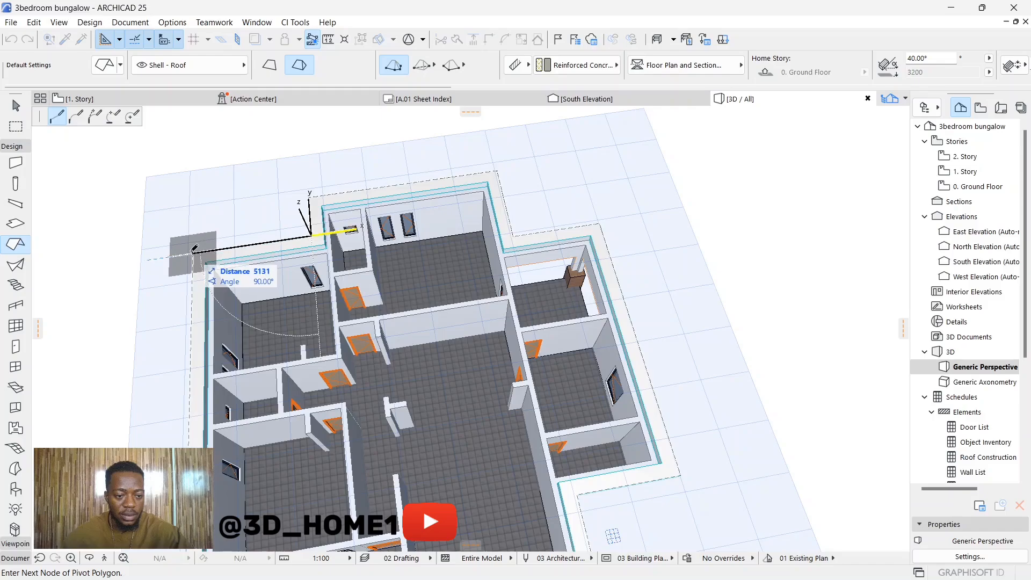
{"action": "left_click", "coordinate": [193, 249]}
{"action": "key", "text": "Escape"}
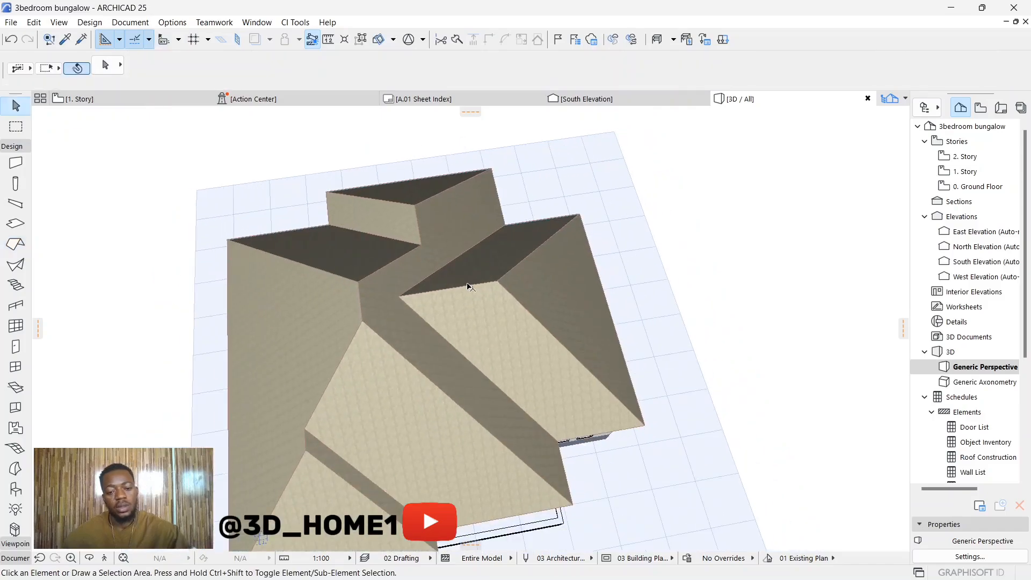
Inspect the new roof over the whole house and its eaves fascia around the front window, side wall and porch
{"action": "key", "text": "o"}
{"action": "left_click_drag", "start_coordinate": [470, 425], "coordinate": [446, 221]}
{"action": "scroll", "coordinate": [441, 228], "scroll_direction": "down", "scroll_amount": 3}
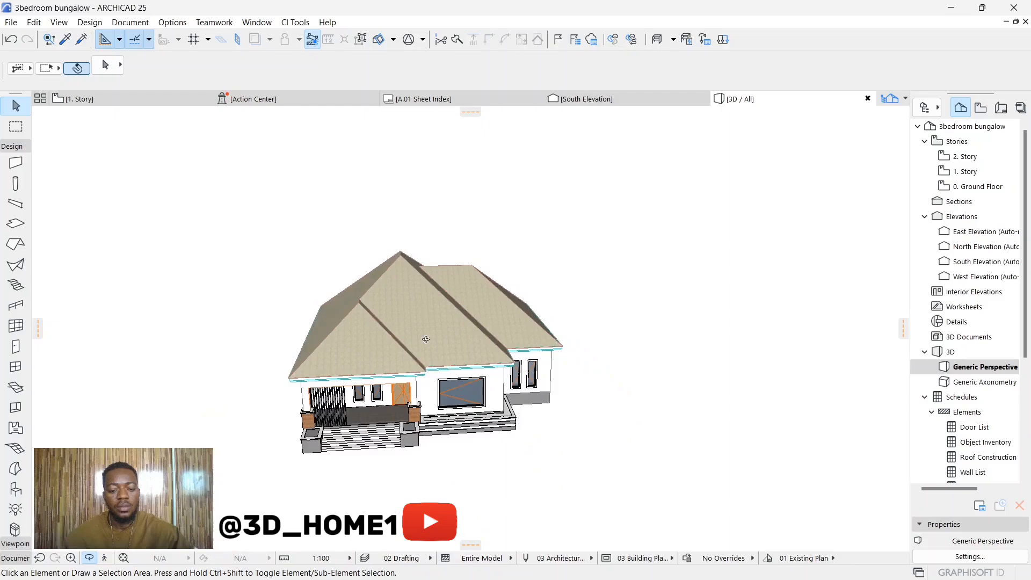
{"action": "left_click_drag", "start_coordinate": [426, 339], "coordinate": [420, 264]}
{"action": "scroll", "coordinate": [400, 384], "scroll_direction": "up", "scroll_amount": 3}
{"action": "left_click_drag", "start_coordinate": [383, 388], "coordinate": [342, 314]}
{"action": "scroll", "coordinate": [267, 392], "scroll_direction": "up", "scroll_amount": 3}
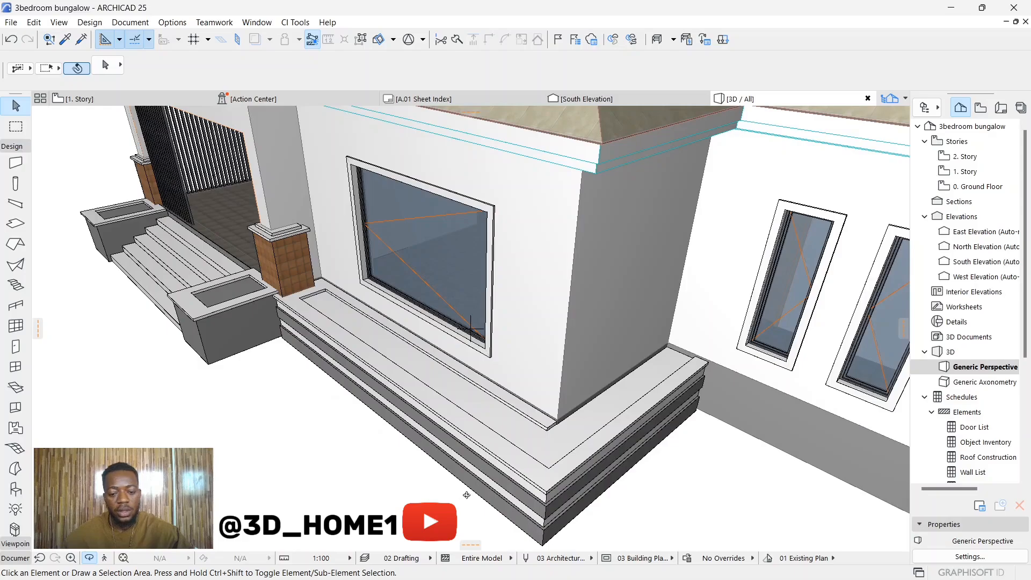
{"action": "scroll", "coordinate": [514, 522], "scroll_direction": "down", "scroll_amount": 3}
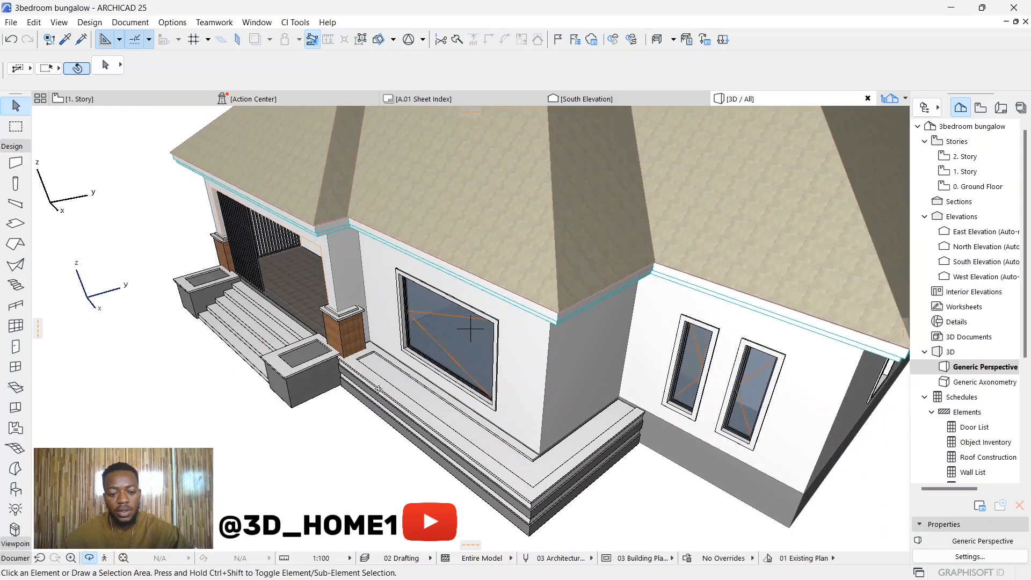
{"action": "left_click_drag", "start_coordinate": [379, 389], "coordinate": [425, 414]}
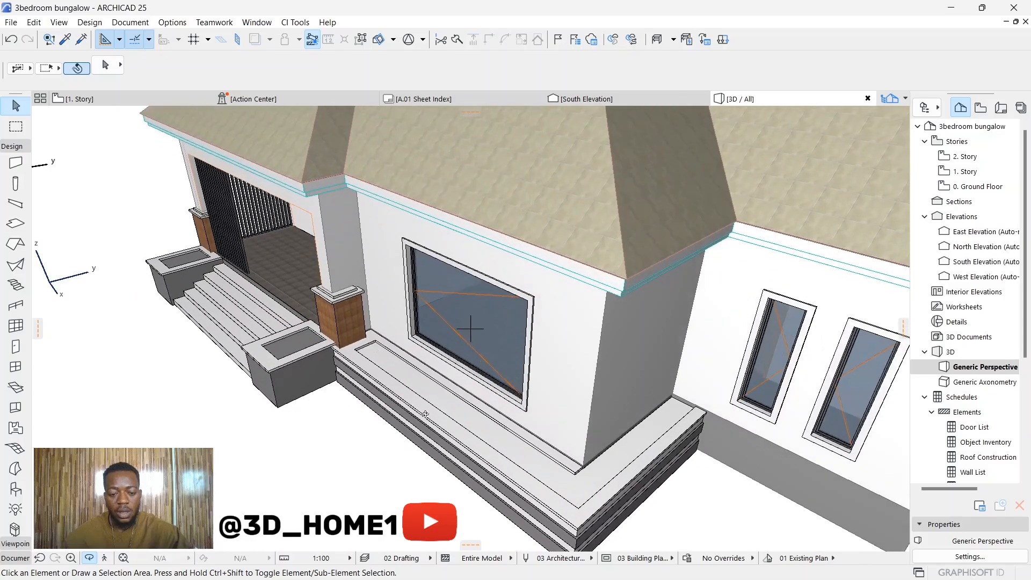
{"action": "left_click_drag", "start_coordinate": [539, 476], "coordinate": [600, 227]}
{"action": "left_click_drag", "start_coordinate": [478, 306], "coordinate": [714, 318]}
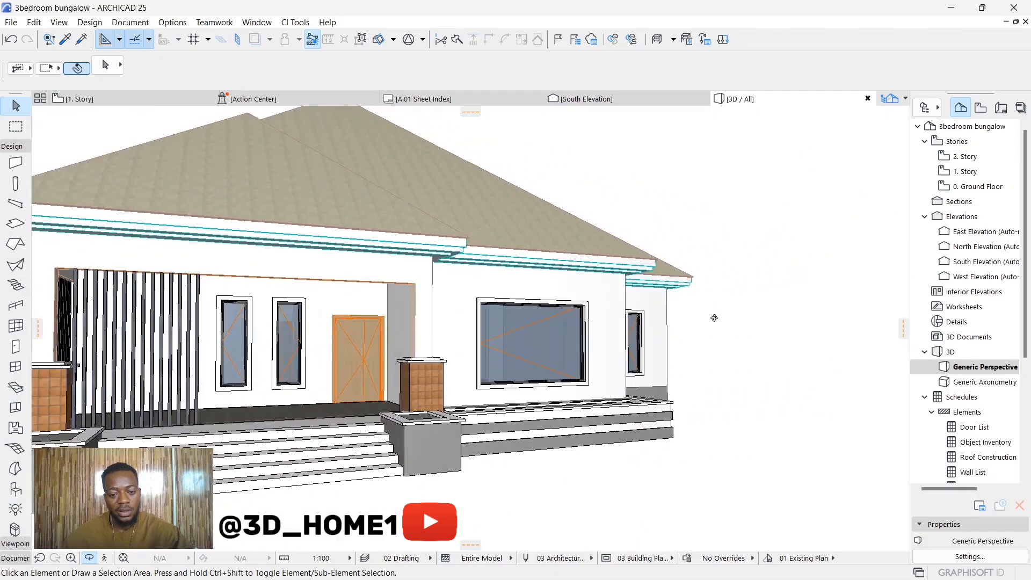
Examine the front roof planes in 3D, especially the narrow junction between the porch hip and the main hip
{"action": "scroll", "coordinate": [705, 324], "scroll_direction": "down", "scroll_amount": 4}
{"action": "left_click_drag", "start_coordinate": [499, 341], "coordinate": [705, 338]}
{"action": "scroll", "coordinate": [530, 322], "scroll_direction": "up", "scroll_amount": 3}
{"action": "scroll", "coordinate": [410, 343], "scroll_direction": "up", "scroll_amount": 3}
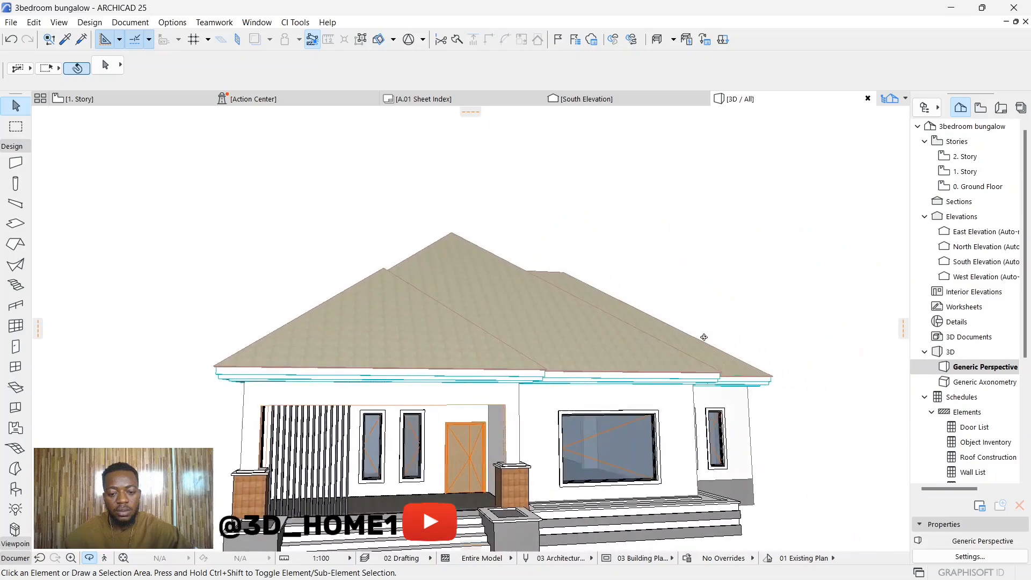
{"action": "left_click_drag", "start_coordinate": [370, 337], "coordinate": [559, 332]}
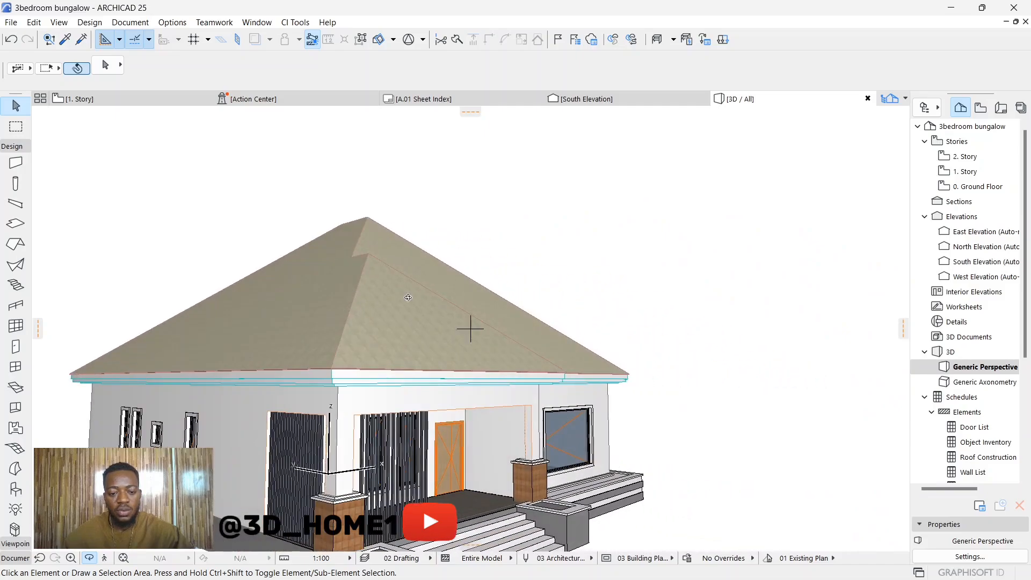
{"action": "left_click_drag", "start_coordinate": [409, 298], "coordinate": [466, 464]}
{"action": "scroll", "coordinate": [232, 337], "scroll_direction": "down", "scroll_amount": 3}
{"action": "scroll", "coordinate": [412, 267], "scroll_direction": "up", "scroll_amount": 4}
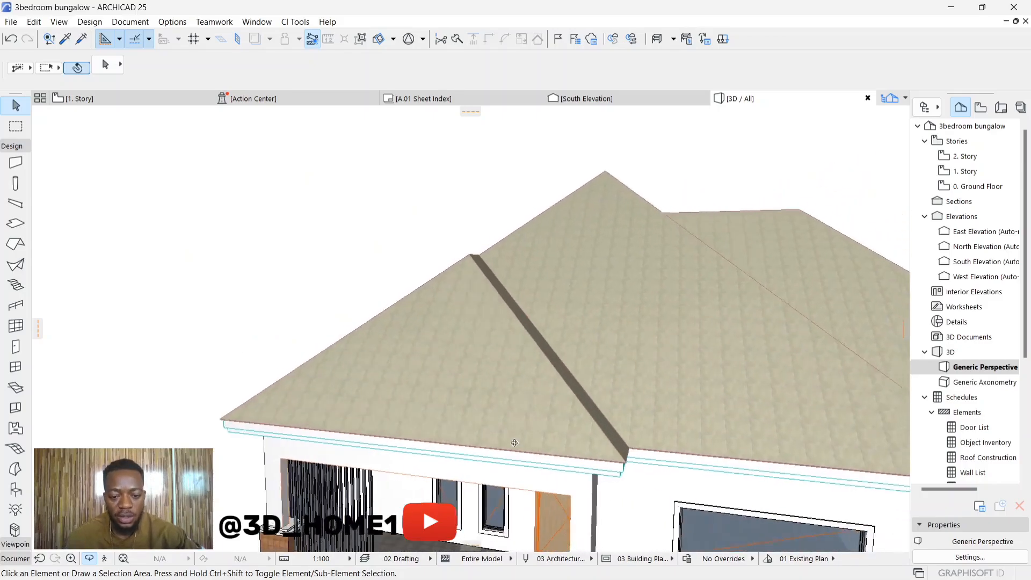
{"action": "scroll", "coordinate": [514, 442], "scroll_direction": "up", "scroll_amount": 2}
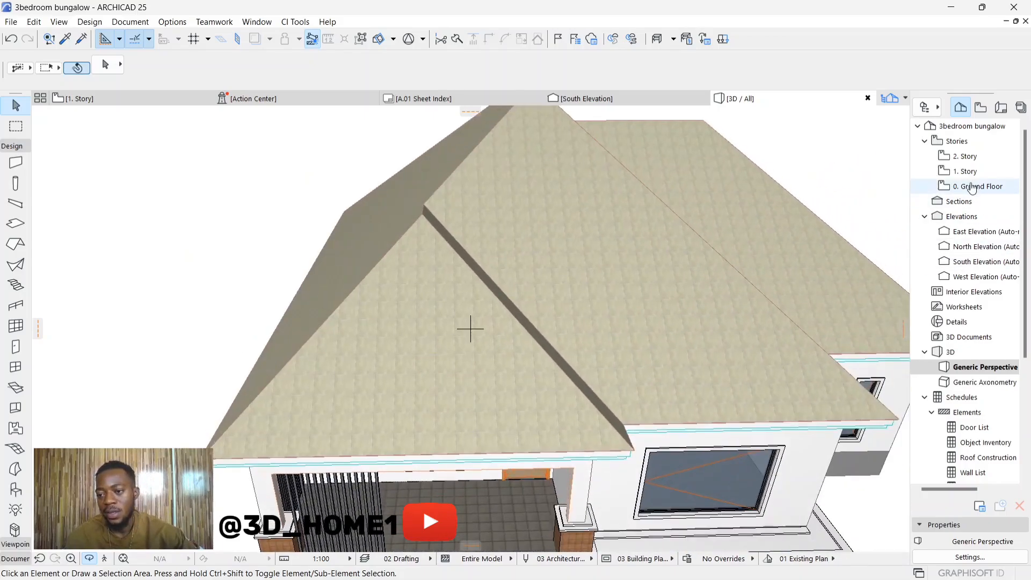
{"action": "scroll", "coordinate": [441, 366], "scroll_direction": "down", "scroll_amount": 3}
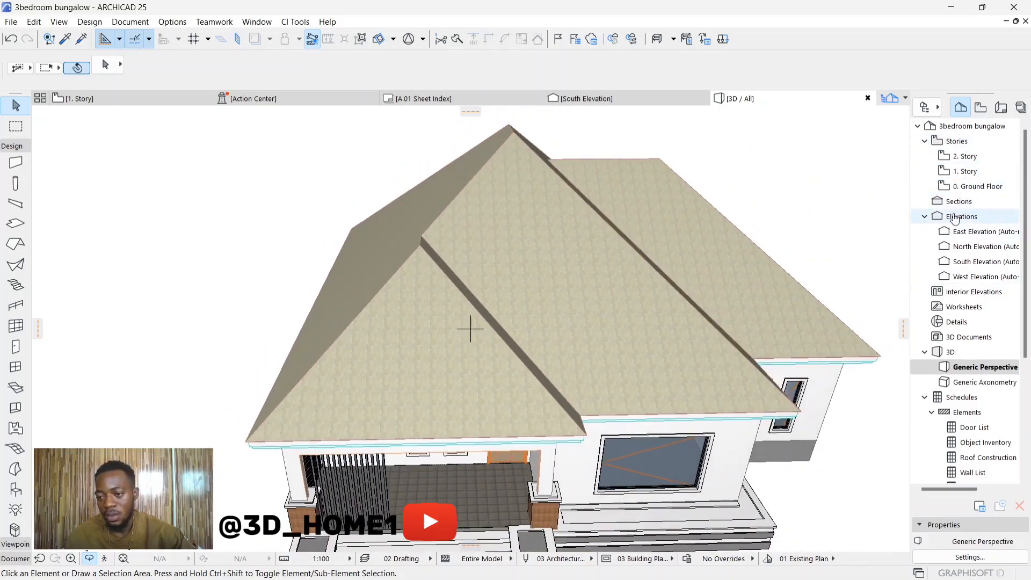
On the 2. Story floor plan, split the multi-plane roof into single-plane roofs, accepting the deletion of the original
{"action": "double_click", "coordinate": [965, 155]}
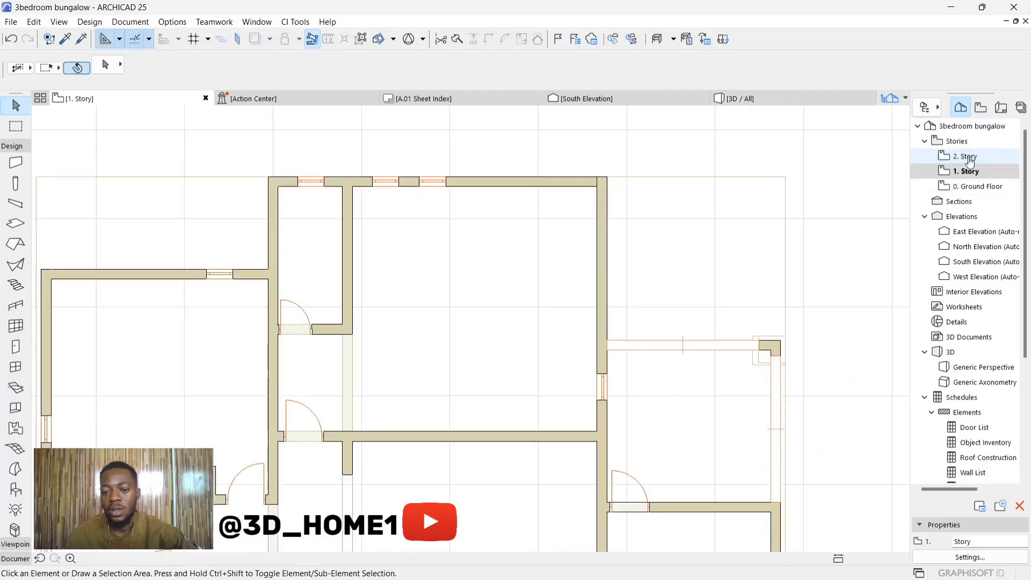
{"action": "scroll", "coordinate": [533, 313], "scroll_direction": "down", "scroll_amount": 3}
{"action": "scroll", "coordinate": [508, 355], "scroll_direction": "up", "scroll_amount": 4}
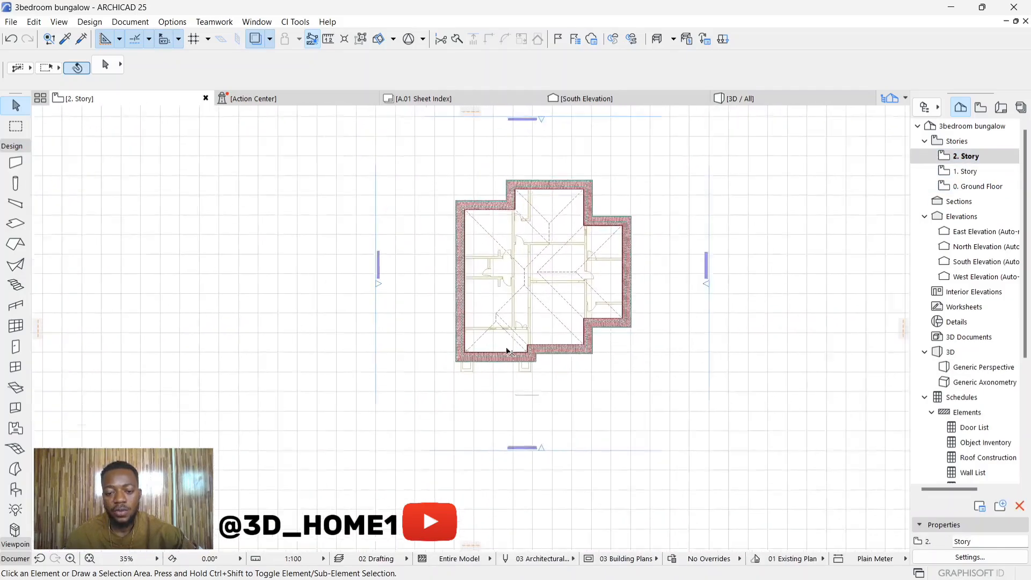
{"action": "left_click", "coordinate": [509, 371]}
{"action": "key", "text": "Escape"}
{"action": "left_click", "coordinate": [592, 362]}
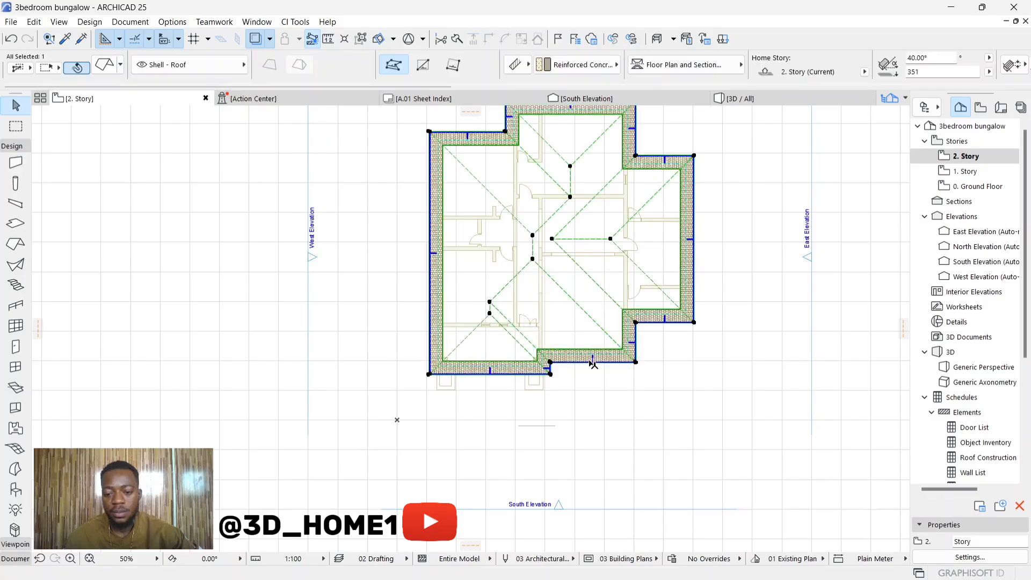
{"action": "scroll", "coordinate": [497, 334], "scroll_direction": "up", "scroll_amount": 8}
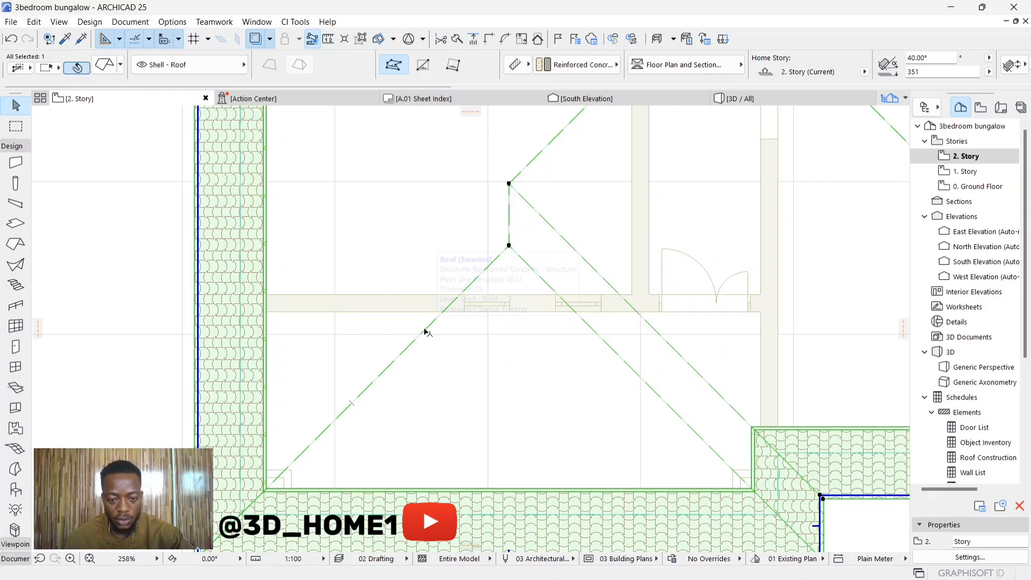
{"action": "scroll", "coordinate": [426, 353], "scroll_direction": "down", "scroll_amount": 5}
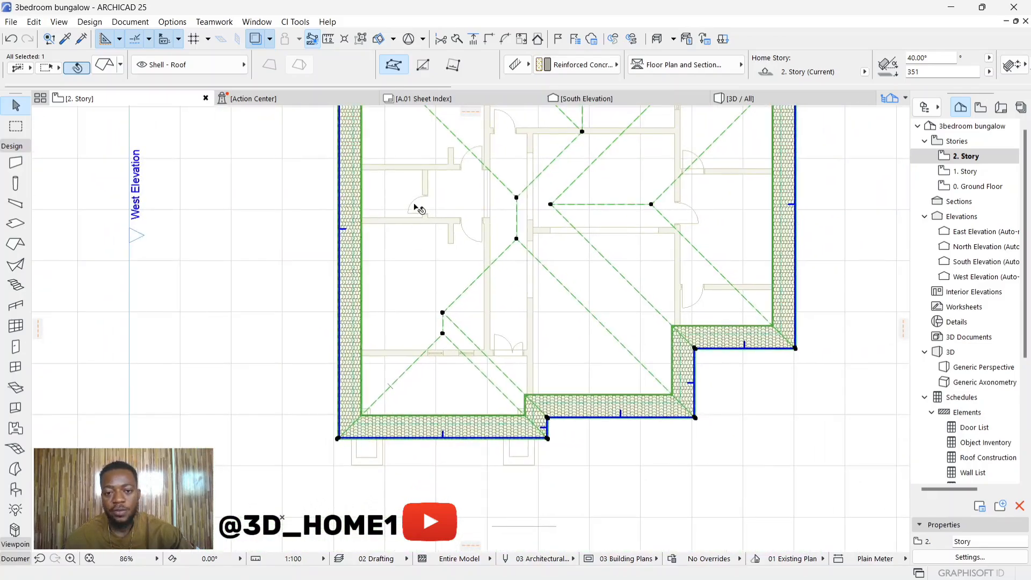
{"action": "right_click", "coordinate": [438, 344]}
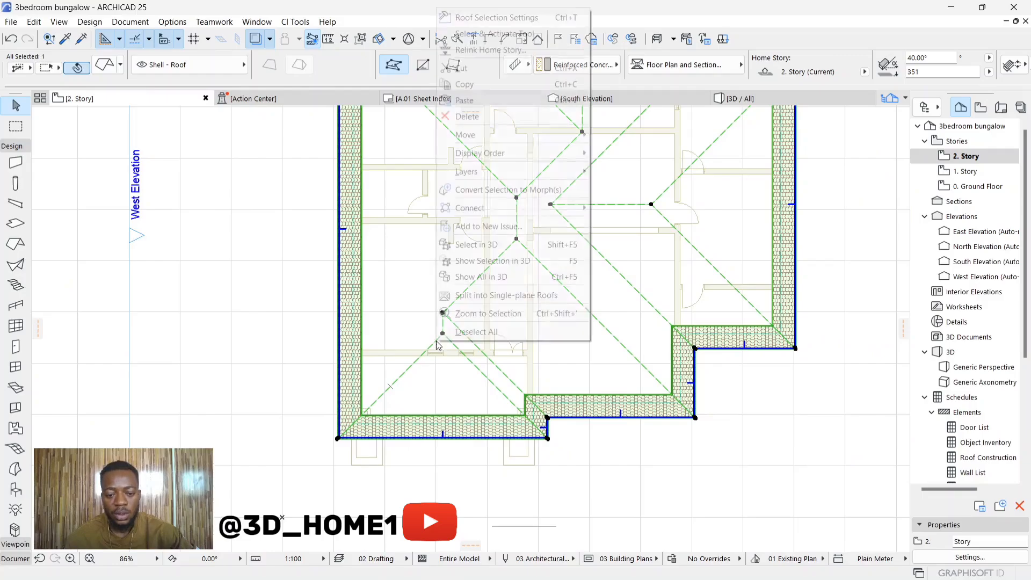
{"action": "mouse_move", "coordinate": [494, 211]}
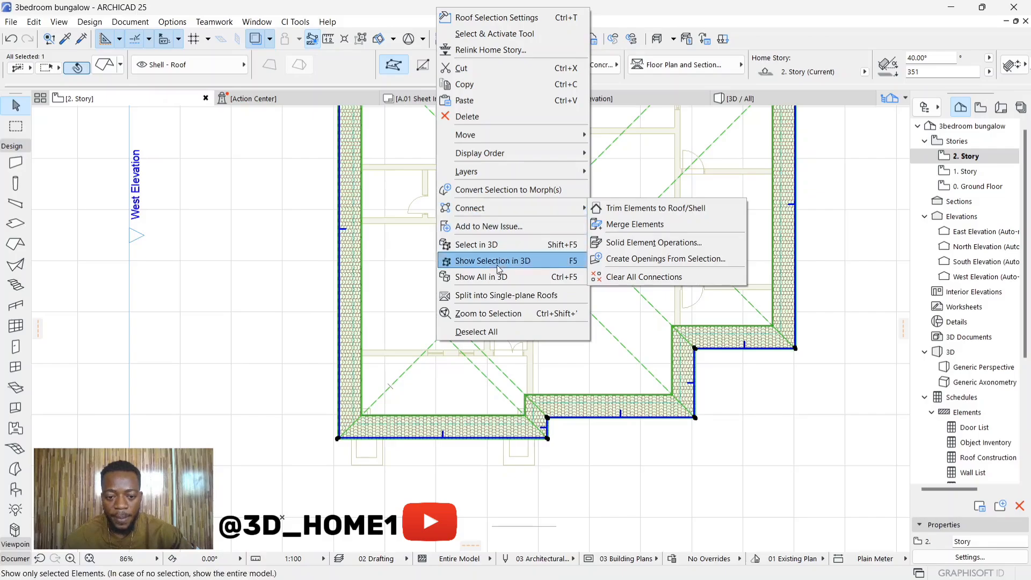
{"action": "left_click", "coordinate": [485, 295]}
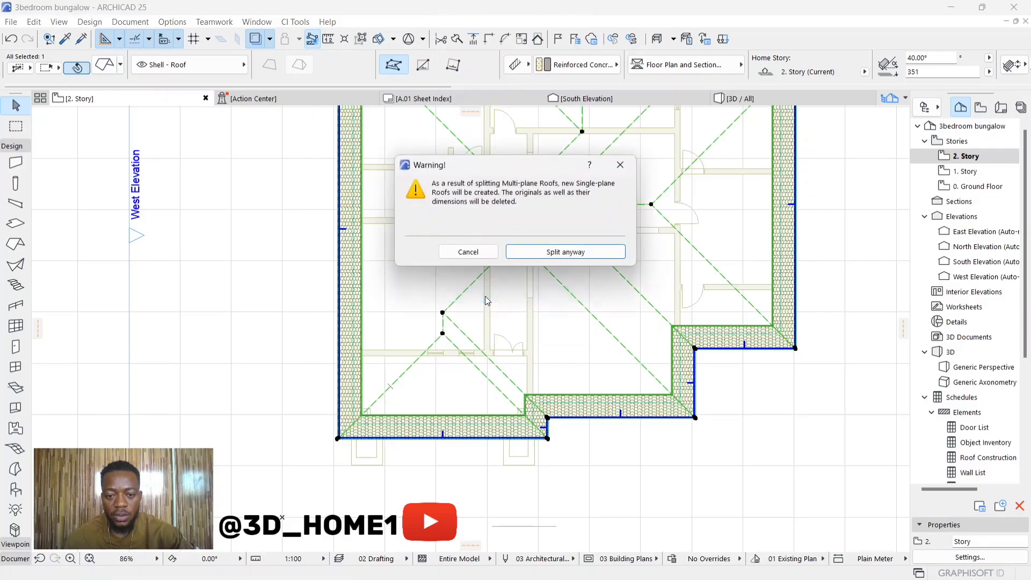
{"action": "left_click", "coordinate": [552, 252]}
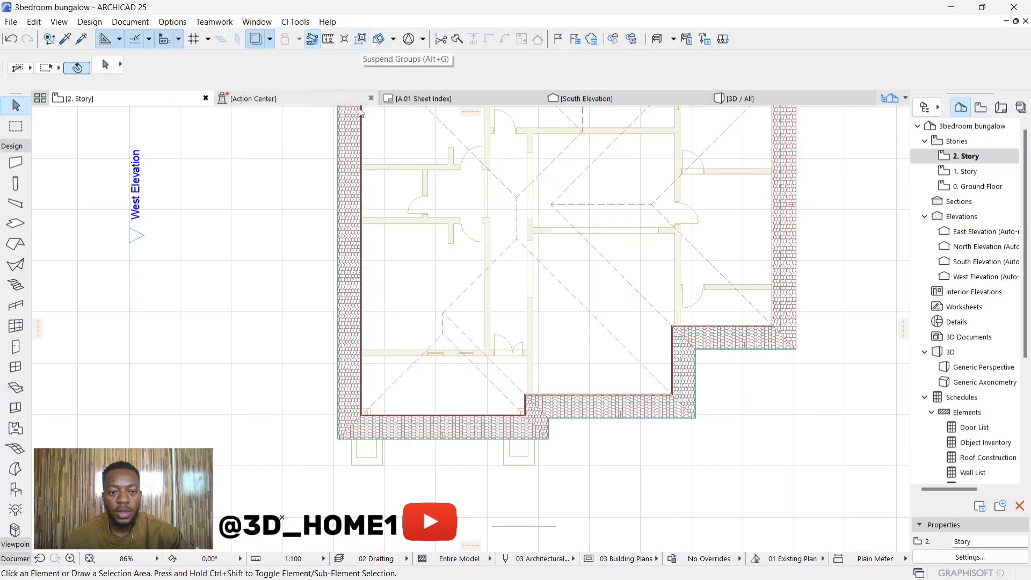
Suspend groups, select the west roof plane on its own to check the split, and clear the selection
{"action": "left_click", "coordinate": [342, 248]}
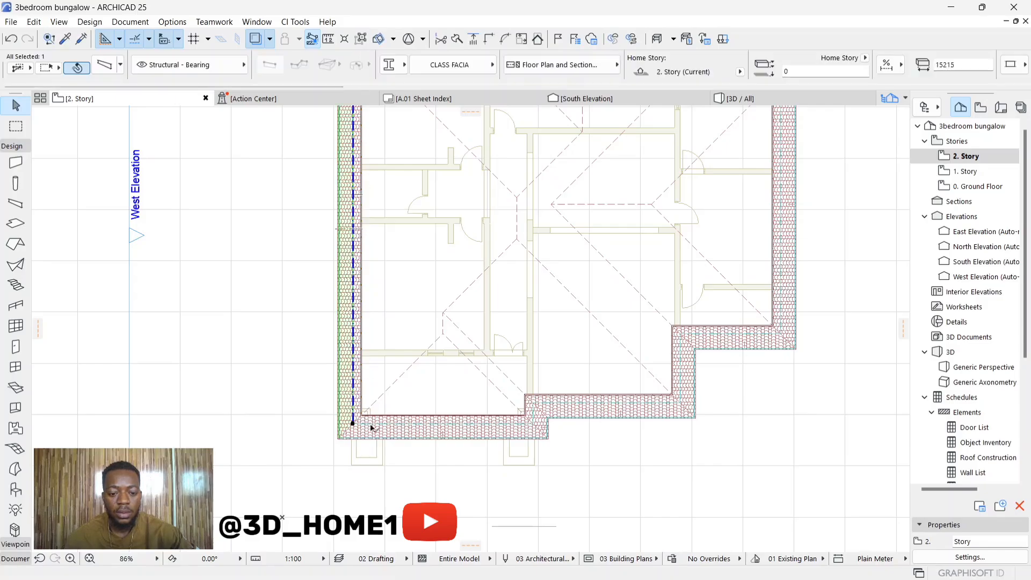
{"action": "left_click", "coordinate": [400, 429]}
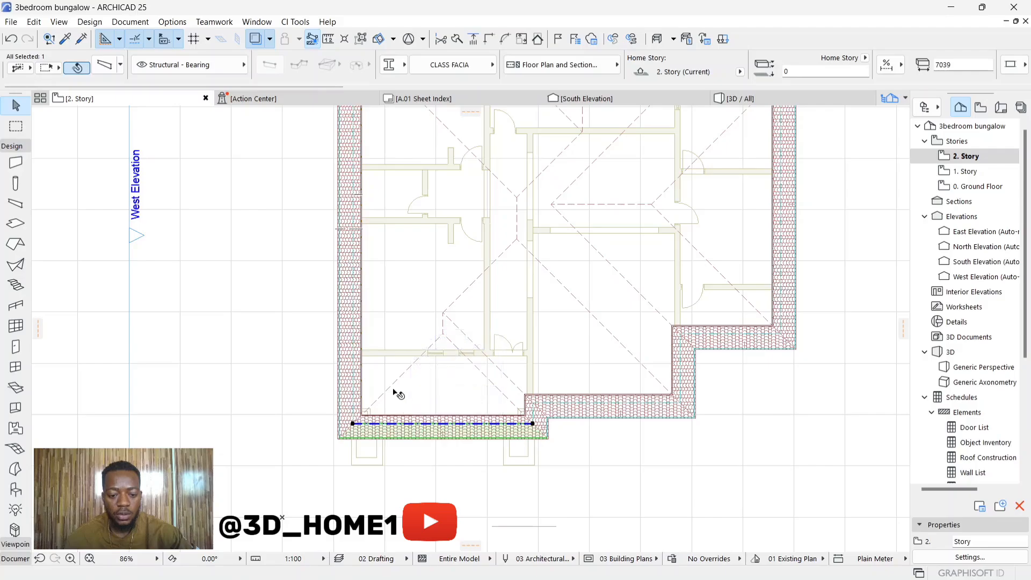
{"action": "key", "text": "ctrl+a"}
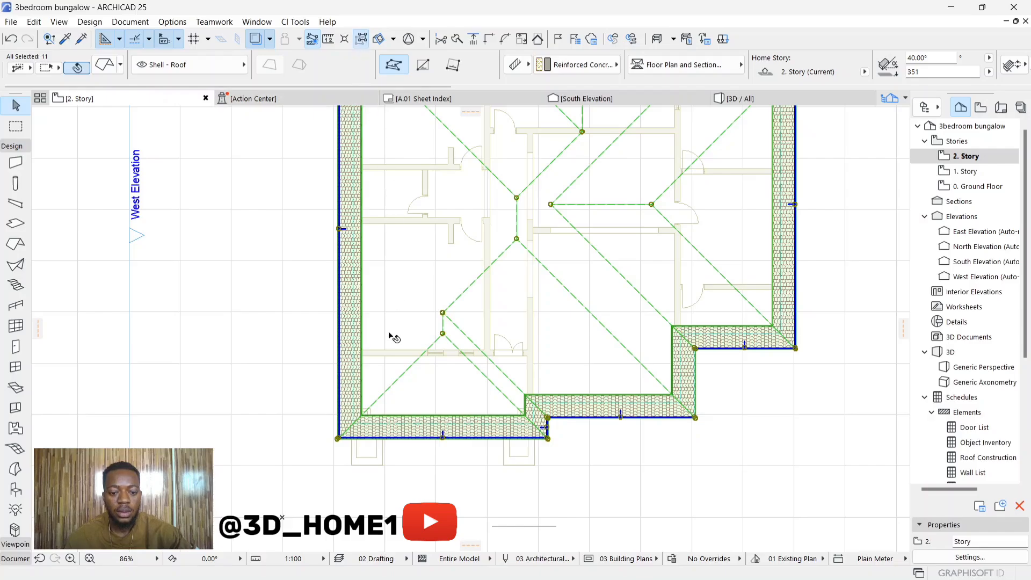
{"action": "key", "text": "Escape"}
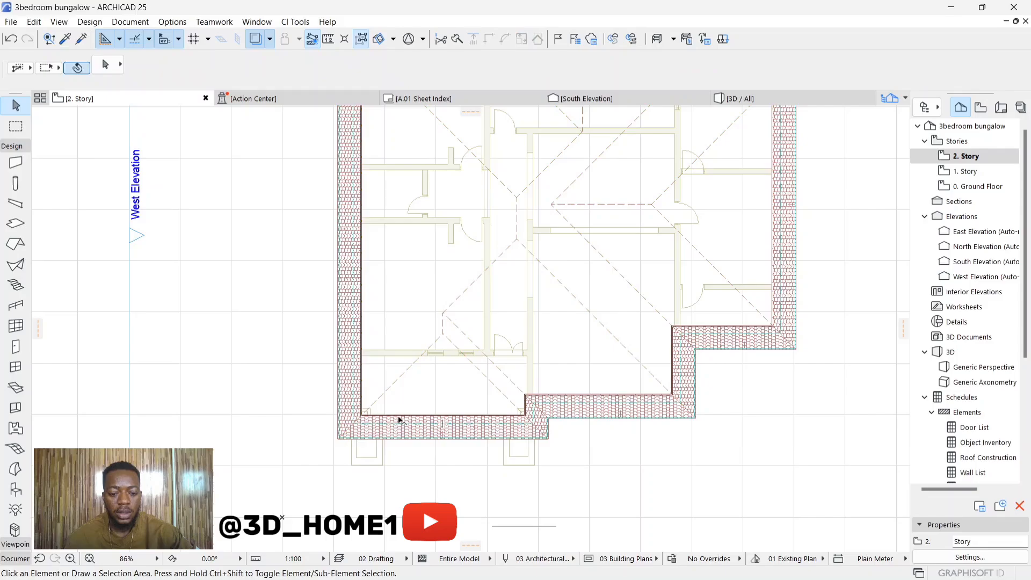
{"action": "left_click", "coordinate": [405, 371]}
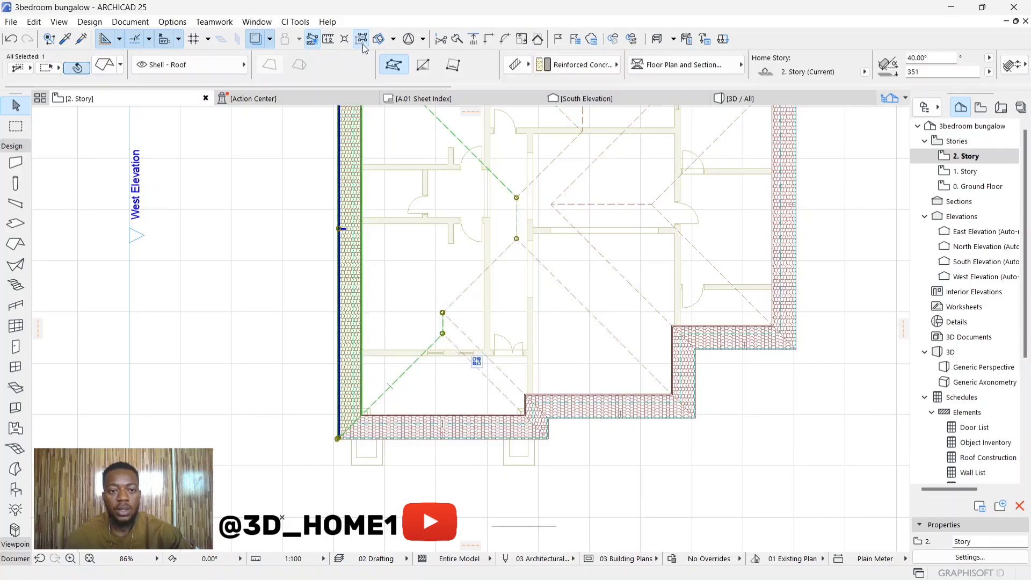
{"action": "scroll", "coordinate": [449, 375], "scroll_direction": "up", "scroll_amount": 5}
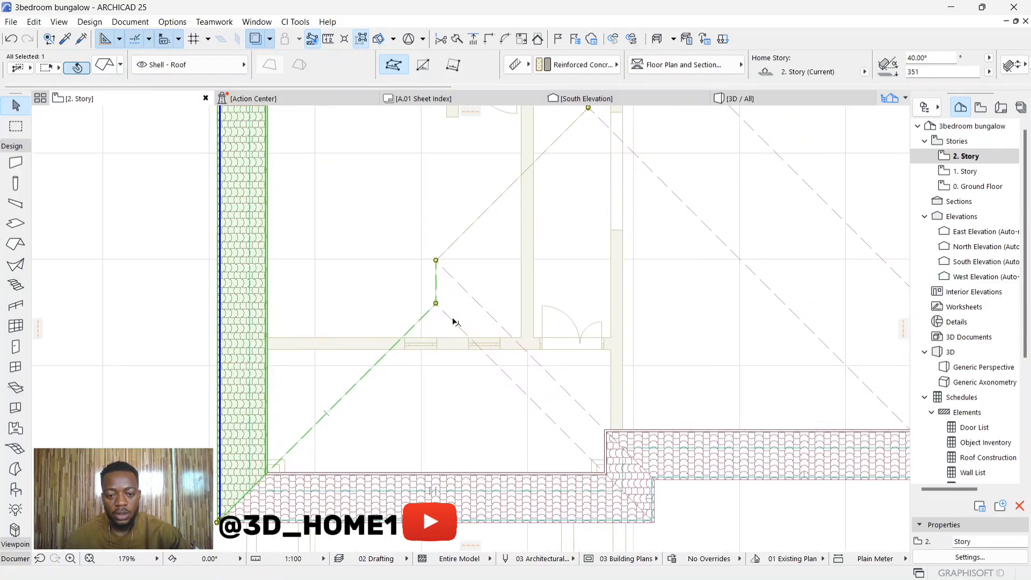
{"action": "key", "text": "Escape"}
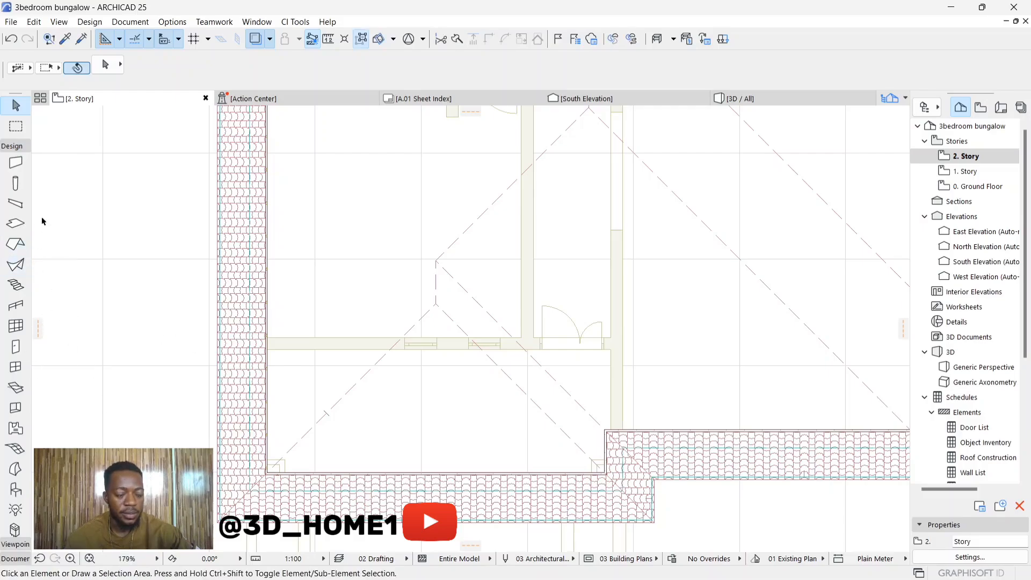
Draw a horizontal 2D reference line across the front porch roof on the 2. Story plan, from the left hip past the right hip
{"action": "left_click", "coordinate": [16, 559]}
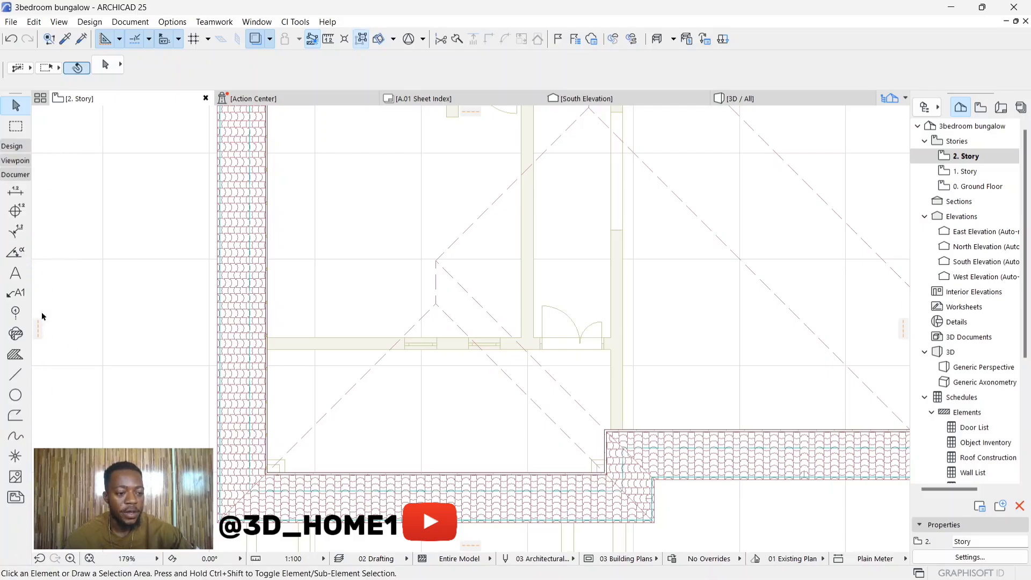
{"action": "left_click", "coordinate": [15, 374]}
{"action": "scroll", "coordinate": [365, 372], "scroll_direction": "up", "scroll_amount": 2}
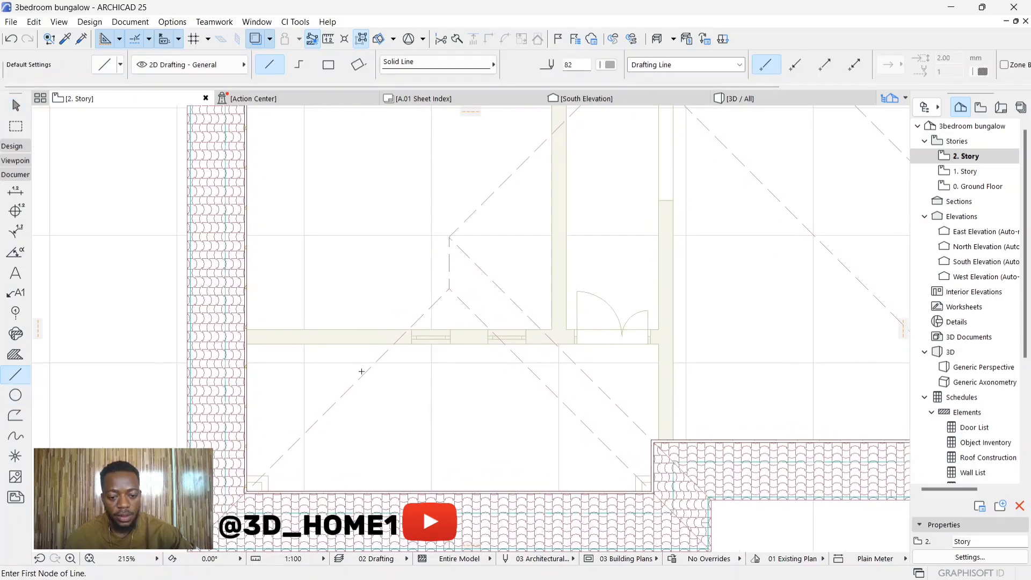
{"action": "left_click", "coordinate": [361, 371]}
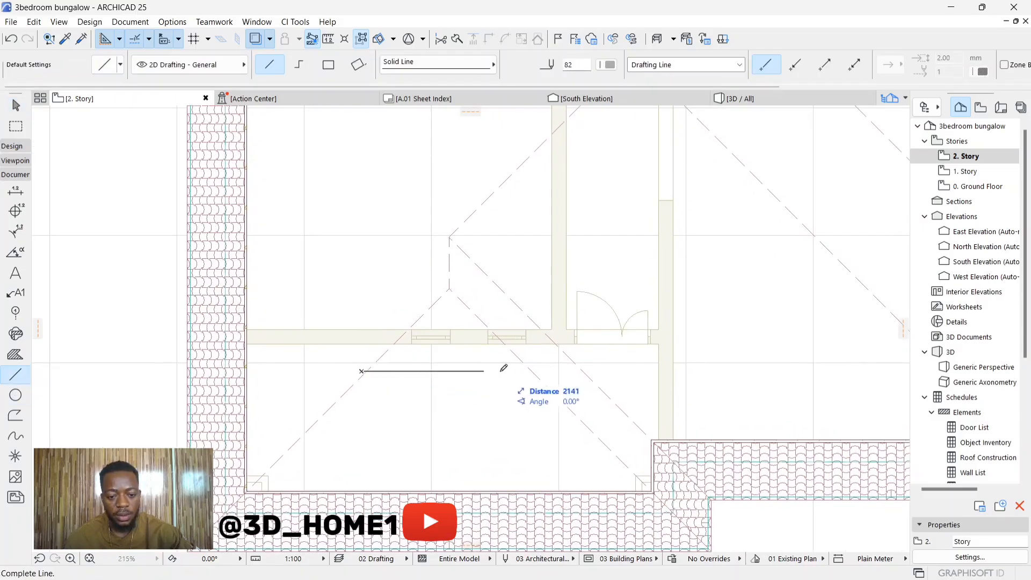
{"action": "left_click", "coordinate": [544, 371]}
{"action": "key", "text": "Escape"}
Add a node to the left roof plane where its hip meets the reference line, and extend its lower ridge node straight down to that line
{"action": "left_click", "coordinate": [382, 359]}
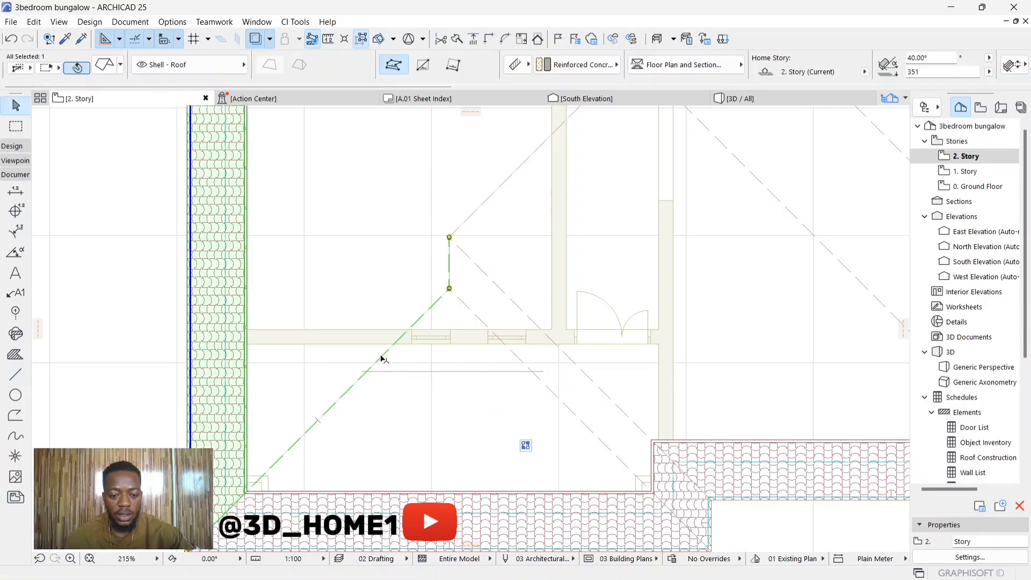
{"action": "left_click", "coordinate": [419, 321]}
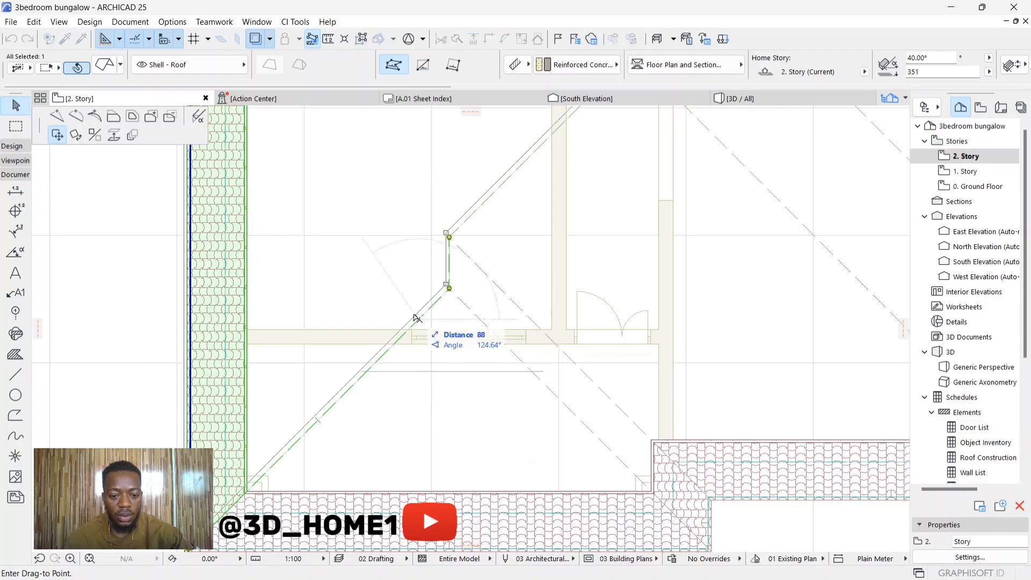
{"action": "left_click", "coordinate": [56, 117]}
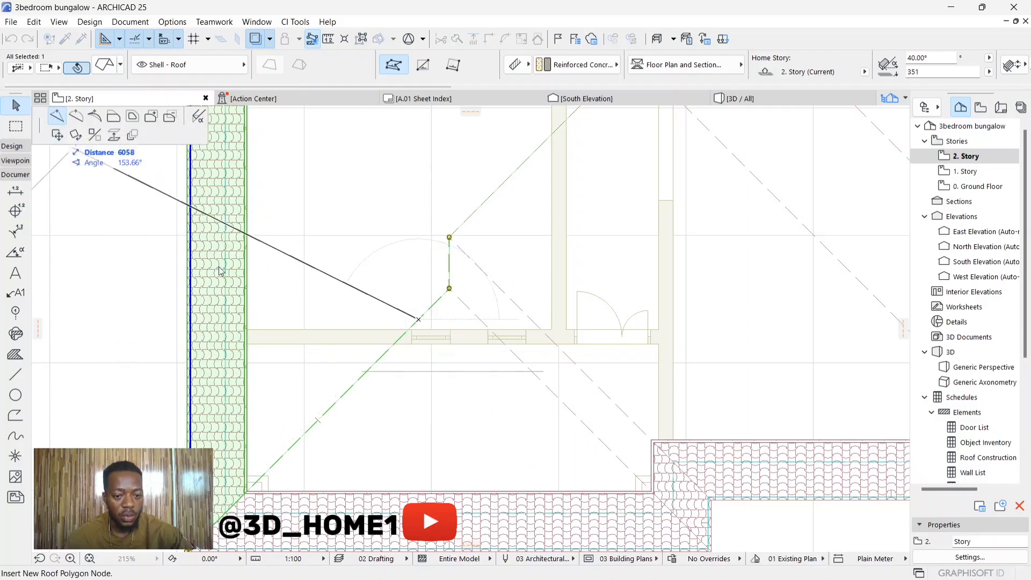
{"action": "scroll", "coordinate": [367, 368], "scroll_direction": "up", "scroll_amount": 2}
{"action": "left_click", "coordinate": [368, 371]}
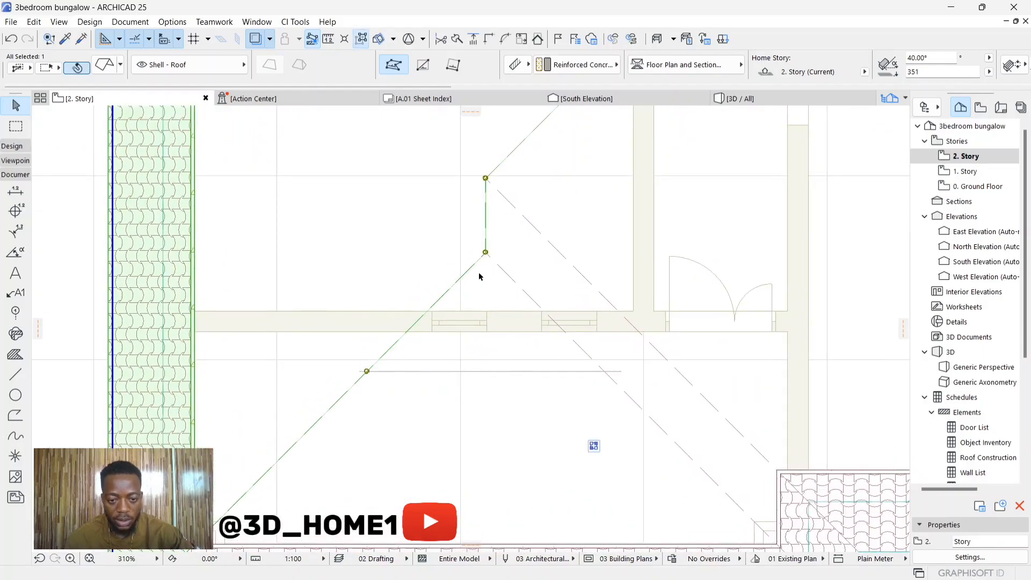
{"action": "left_click", "coordinate": [485, 253]}
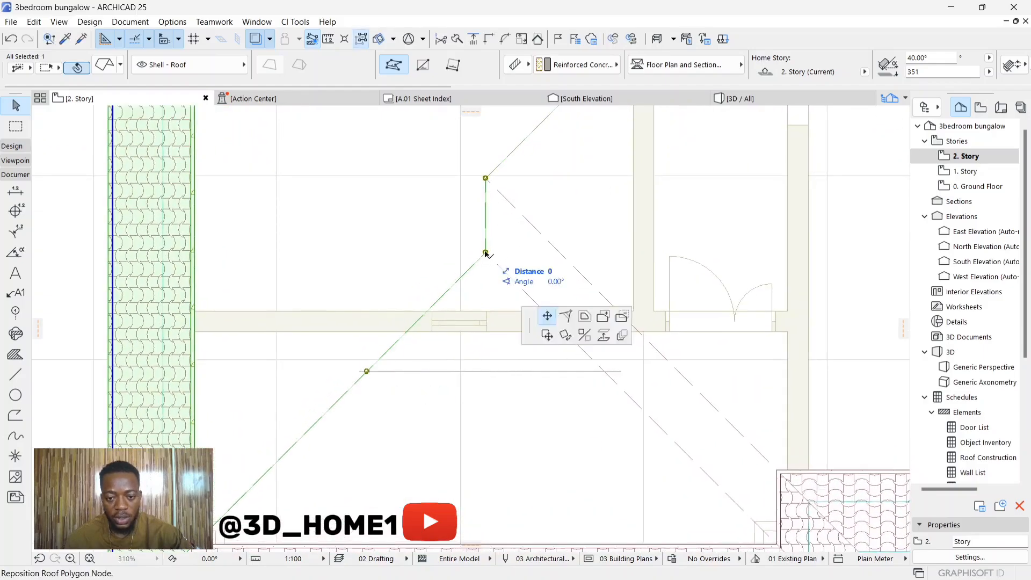
{"action": "left_click", "coordinate": [485, 371]}
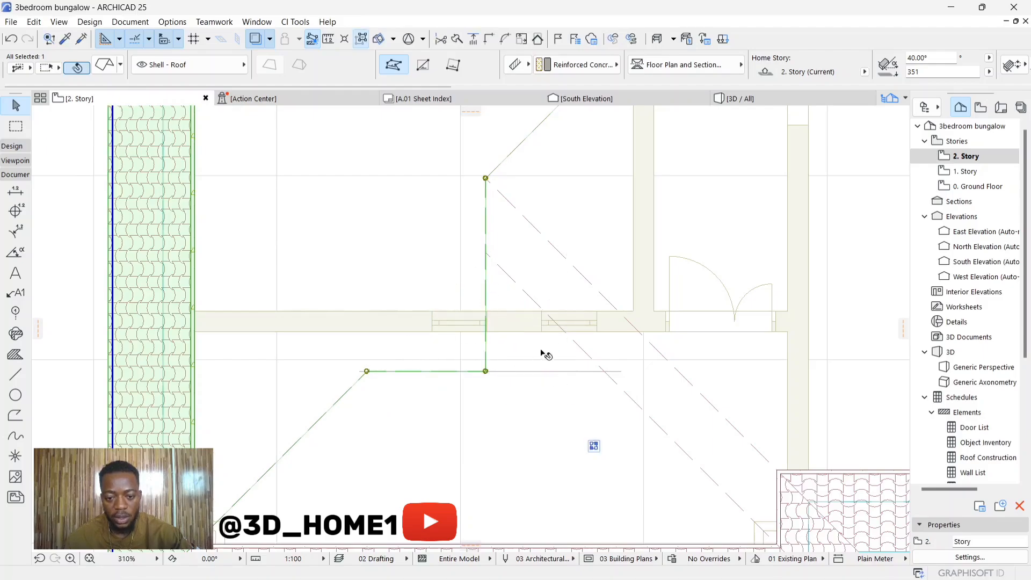
Add a node where the right roof plane's hip meets the reference line, and move its lower ridge node straight down onto that line
{"action": "left_click", "coordinate": [575, 345]}
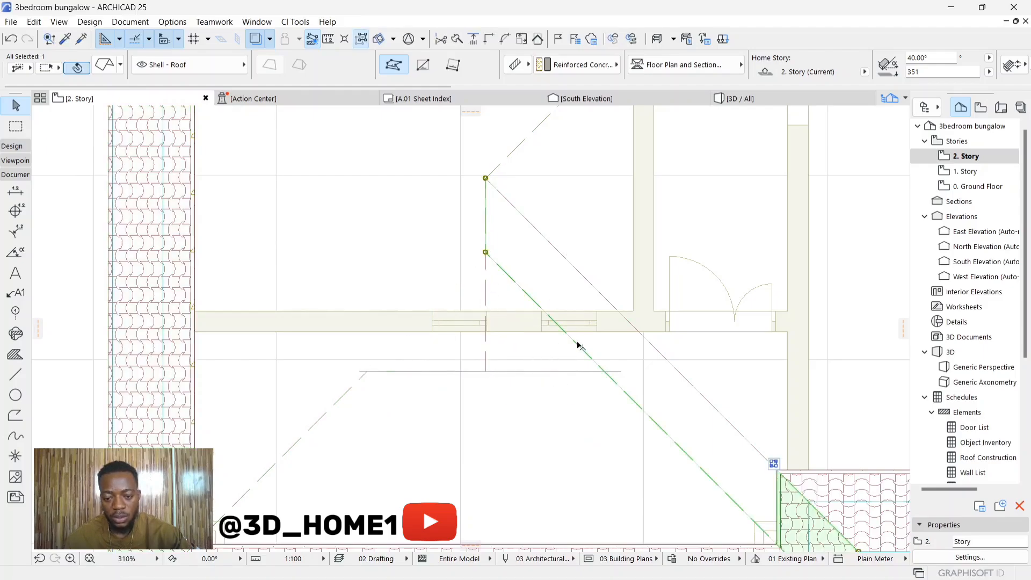
{"action": "left_click", "coordinate": [515, 284]}
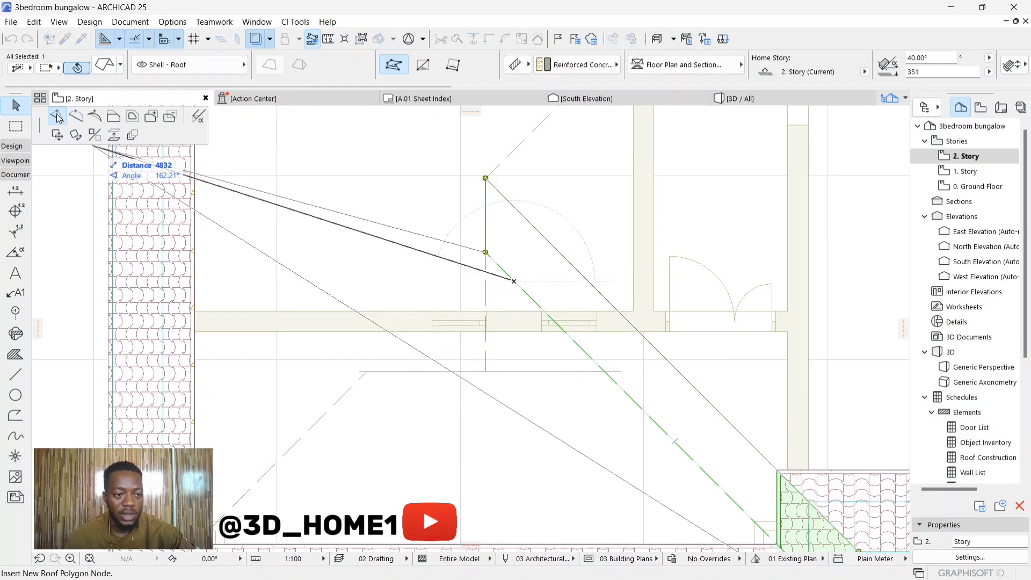
{"action": "left_click", "coordinate": [607, 370]}
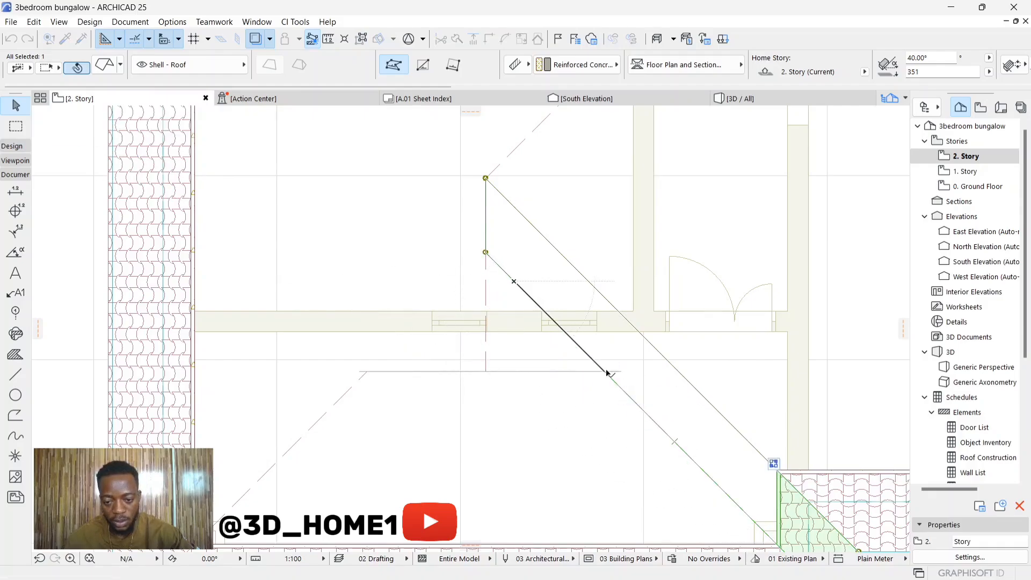
{"action": "left_click", "coordinate": [486, 252]}
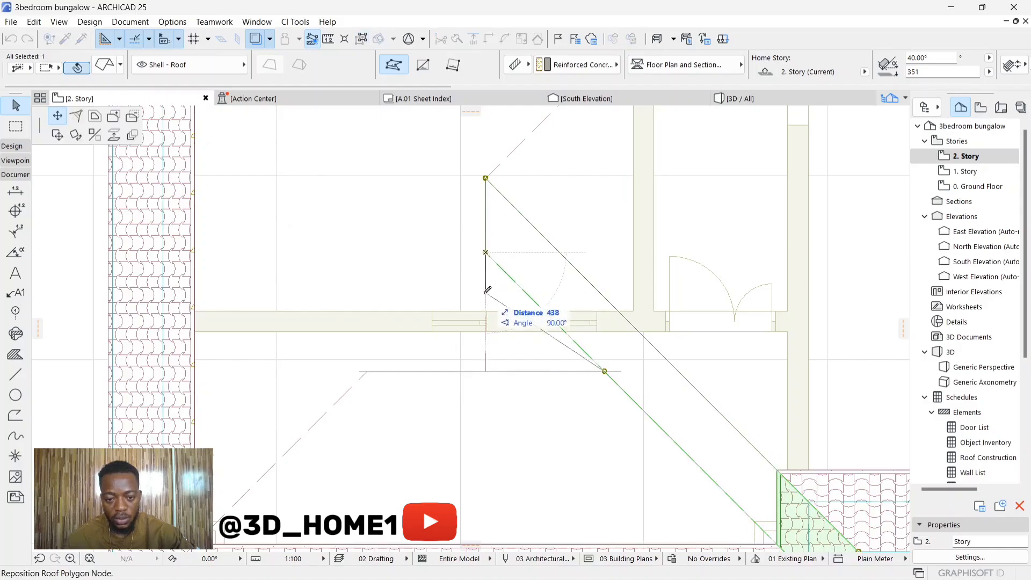
{"action": "left_click", "coordinate": [489, 366]}
{"action": "scroll", "coordinate": [507, 316], "scroll_direction": "down", "scroll_amount": 5}
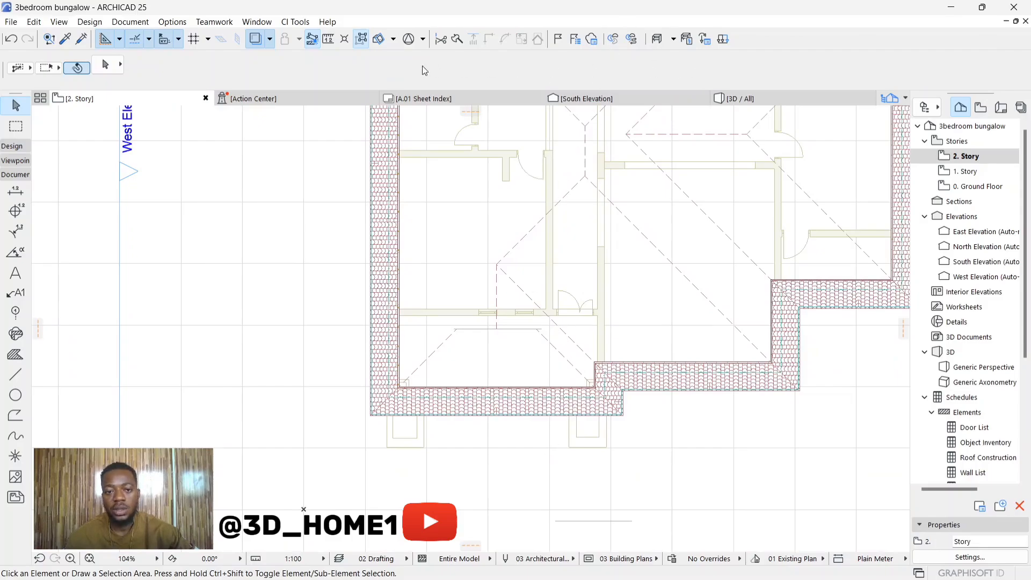
Examine the reshaped front porch roof and the gable opening under its extended ridge in 3D
{"action": "left_click", "coordinate": [735, 97]}
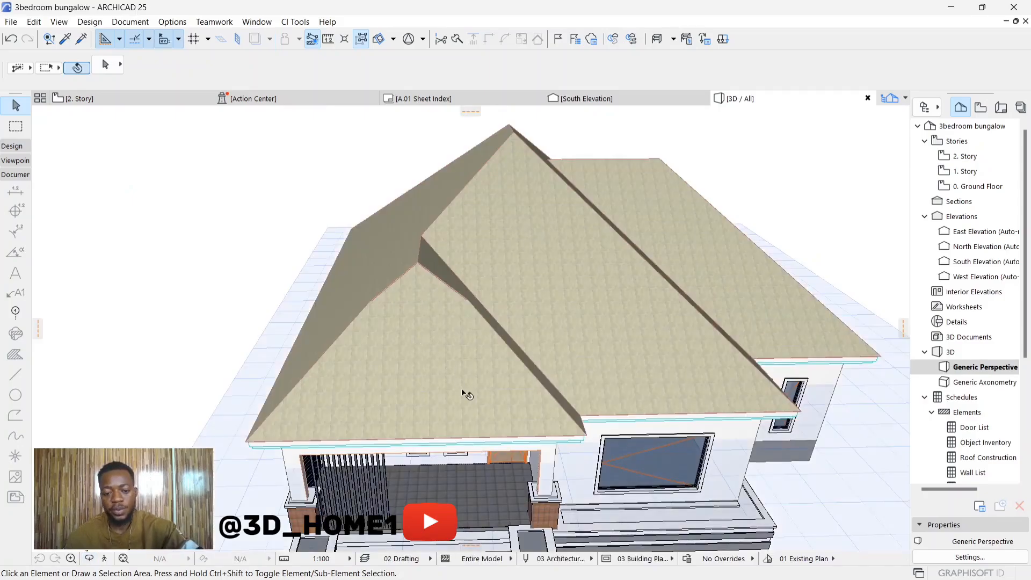
{"action": "middle_click_drag", "start_coordinate": [442, 394], "coordinate": [415, 364], "text": "shift"}
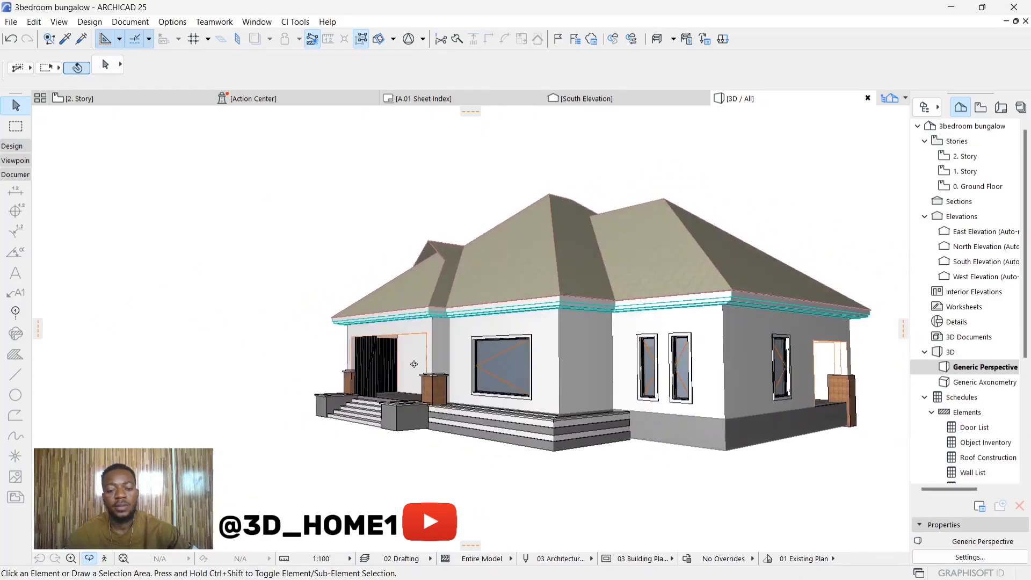
{"action": "scroll", "coordinate": [409, 286], "scroll_direction": "up", "scroll_amount": 10}
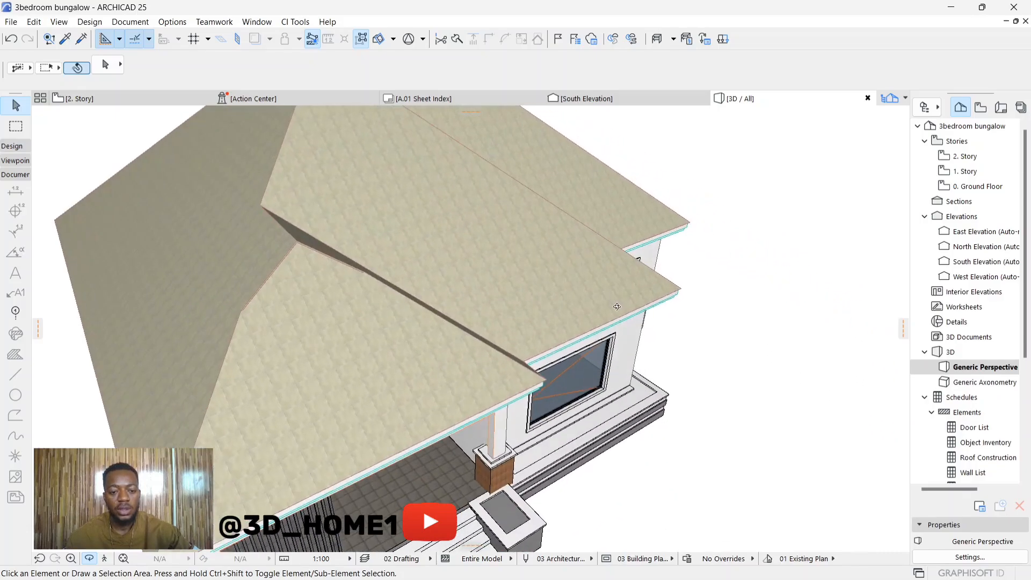
{"action": "middle_click_drag", "start_coordinate": [616, 307], "coordinate": [259, 228], "text": "shift"}
{"action": "middle_click_drag", "start_coordinate": [345, 258], "coordinate": [353, 319], "text": "shift"}
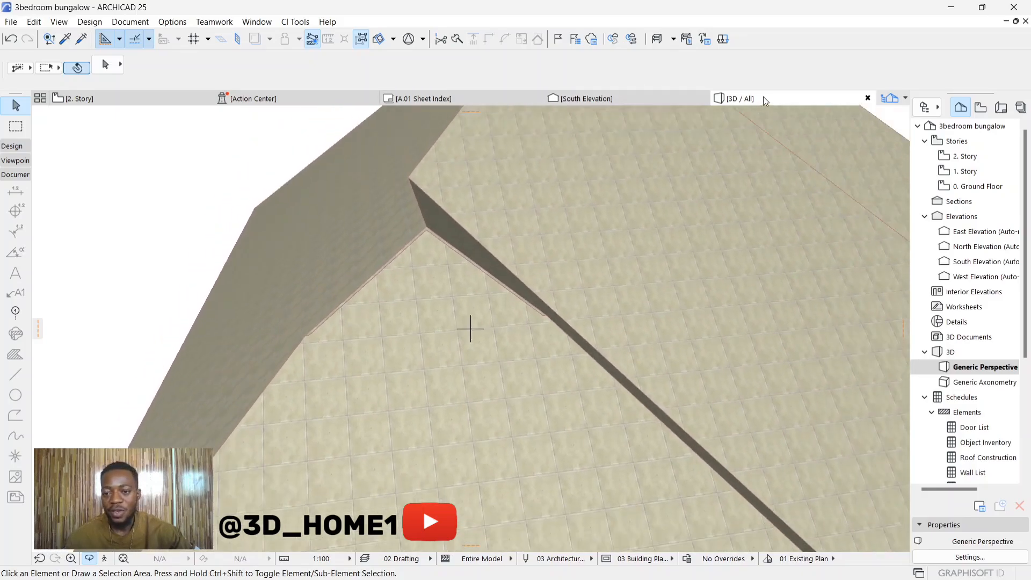
Return to the 2. Story plan and set the Object tool to Vertical Gable Louver 25 from Louvers and Headers 25
{"action": "double_click", "coordinate": [966, 155]}
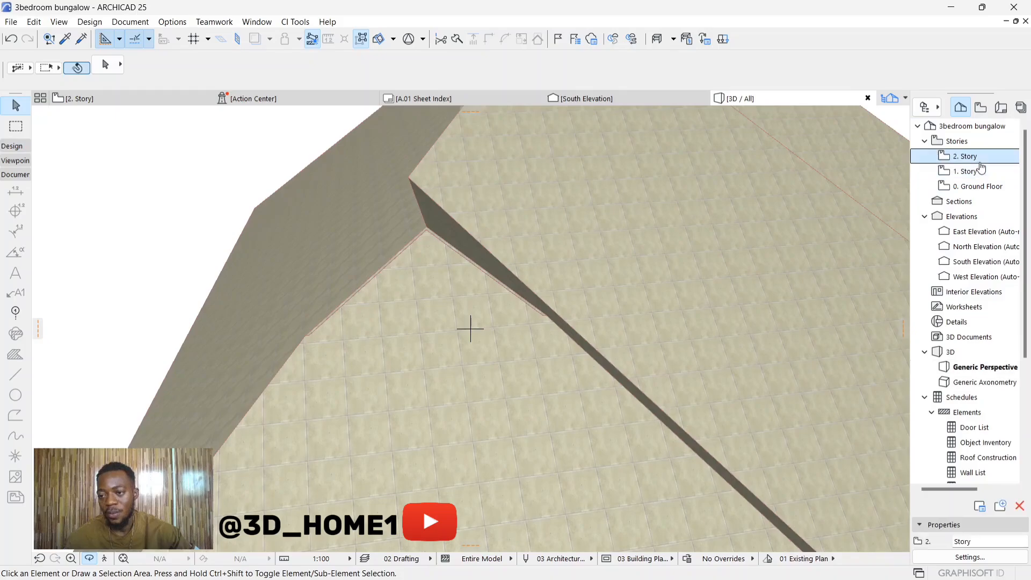
{"action": "scroll", "coordinate": [497, 372], "scroll_direction": "up", "scroll_amount": 5}
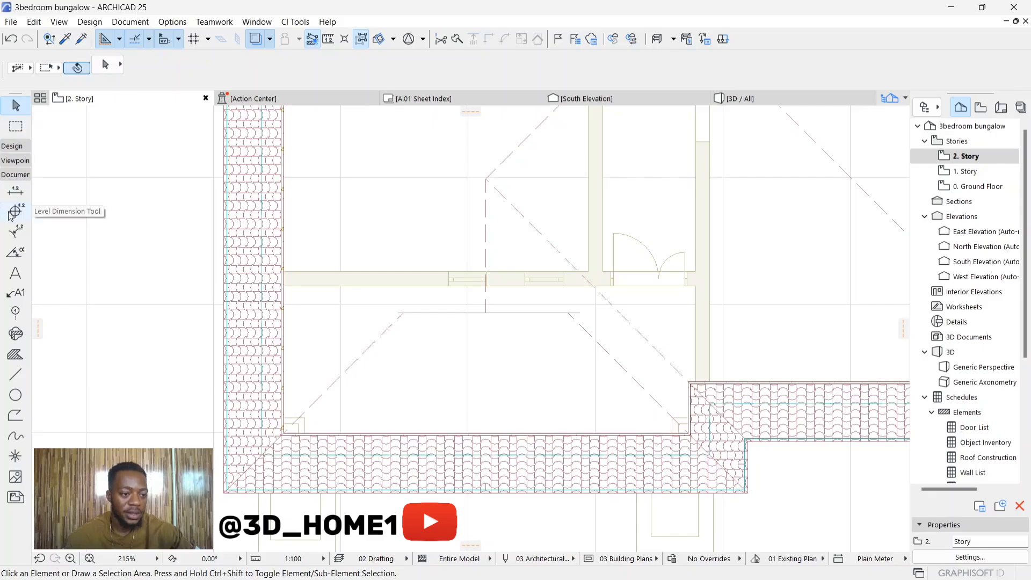
{"action": "left_click", "coordinate": [14, 148]}
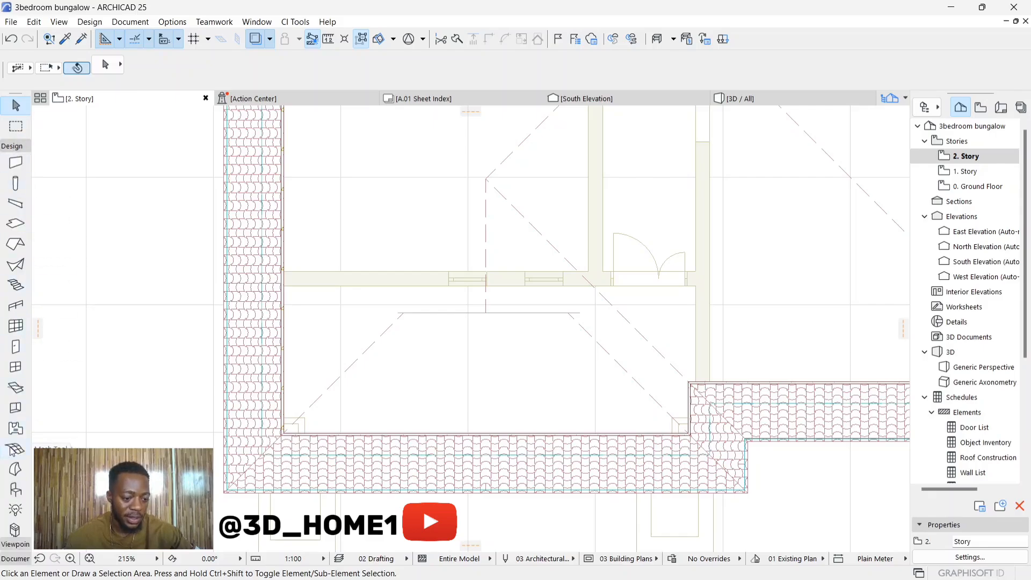
{"action": "left_click", "coordinate": [16, 491]}
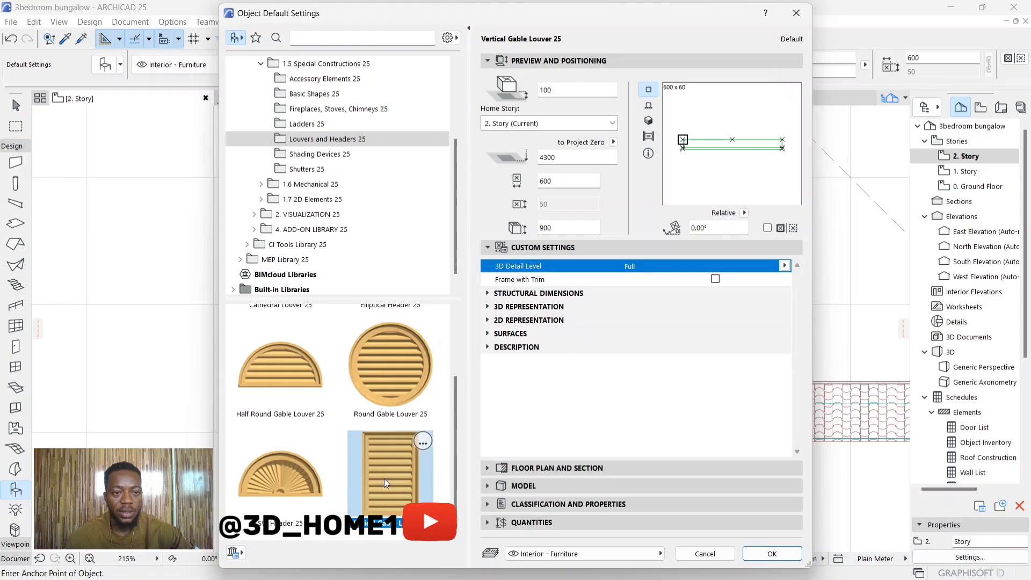
{"action": "left_click", "coordinate": [349, 144]}
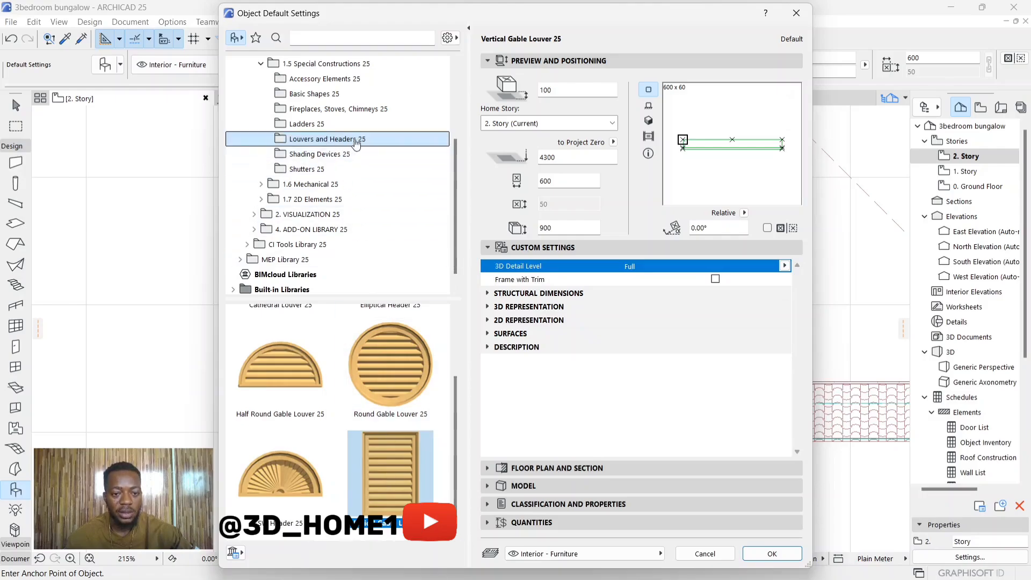
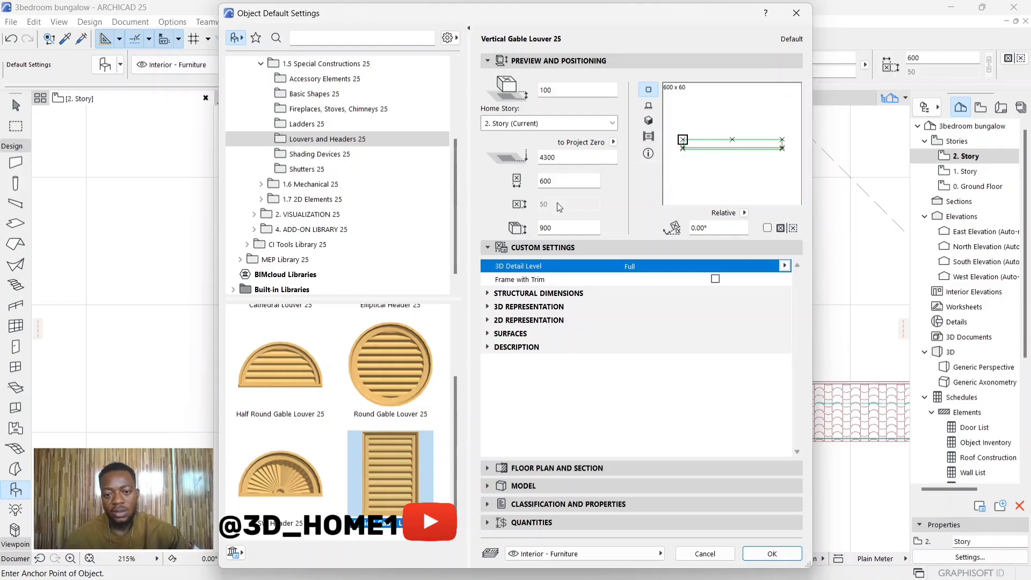
{"action": "left_click", "coordinate": [772, 554]}
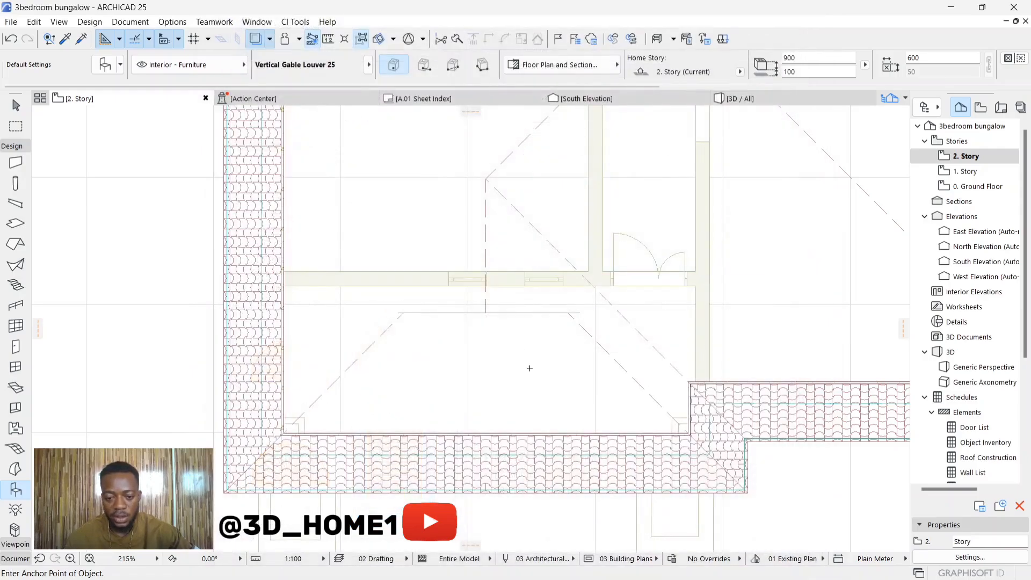
Place the 600 mm wide, 900 mm high gable louver where the extended ridge meets the reference line
{"action": "scroll", "coordinate": [486, 311], "scroll_direction": "up", "scroll_amount": 2}
{"action": "scroll", "coordinate": [486, 313], "scroll_direction": "up", "scroll_amount": 2}
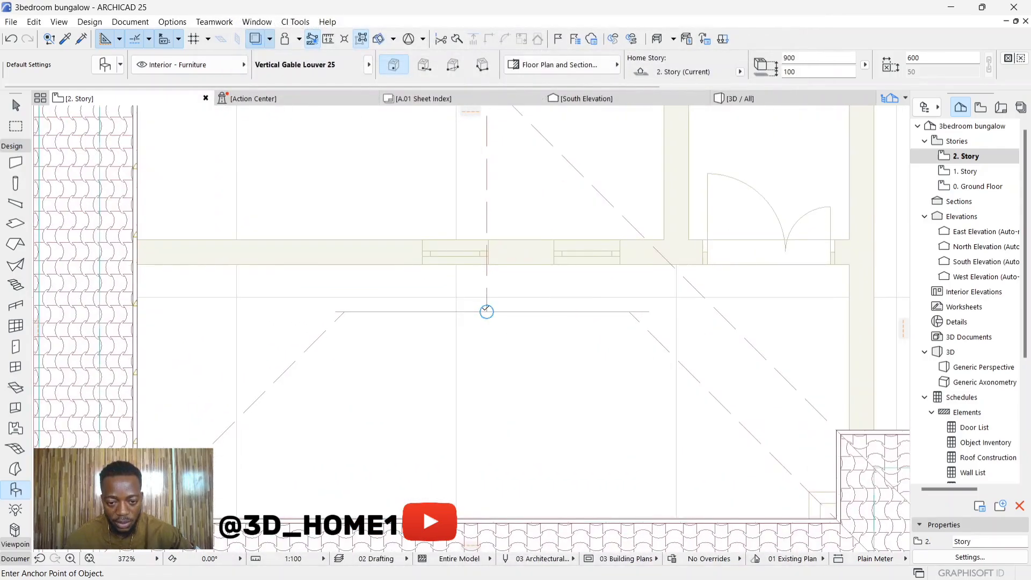
{"action": "left_click", "coordinate": [487, 311]}
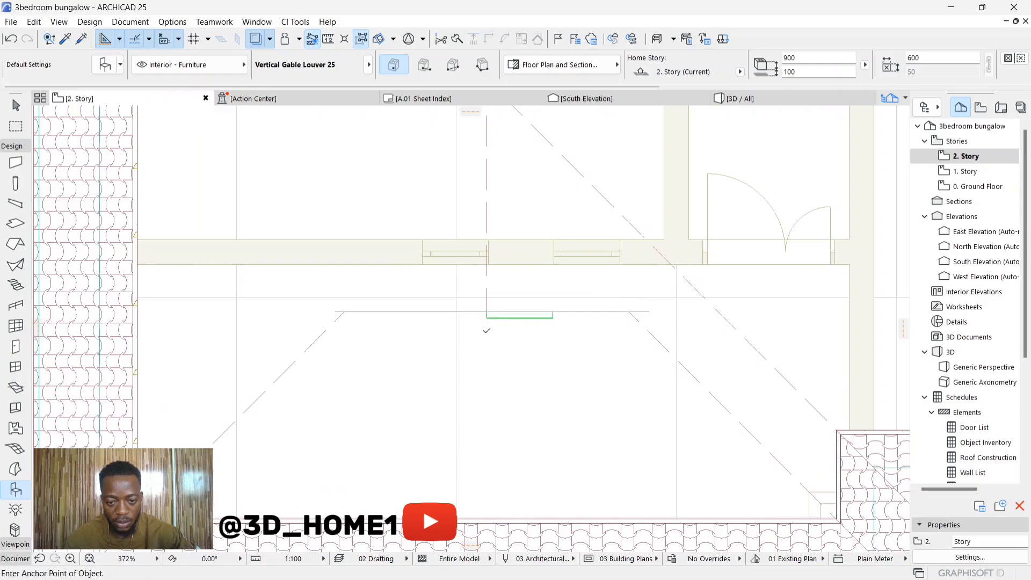
{"action": "key", "text": "Escape"}
Stretch the gable louver both ways along the reference line to the left and right hip corners, making it 2589 mm wide
{"action": "left_click", "coordinate": [498, 316]}
{"action": "scroll", "coordinate": [490, 314], "scroll_direction": "up", "scroll_amount": 5}
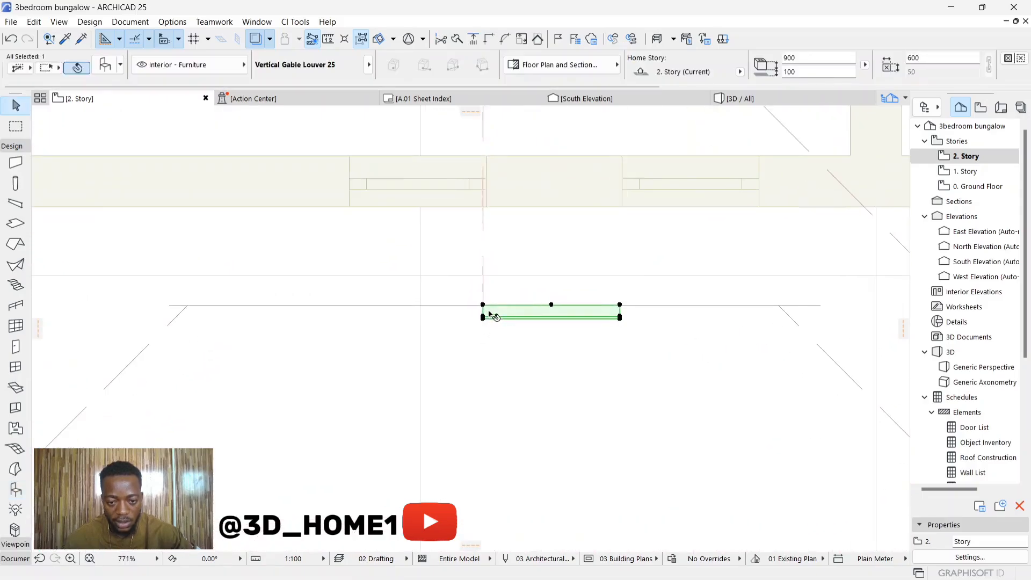
{"action": "left_click", "coordinate": [484, 305]}
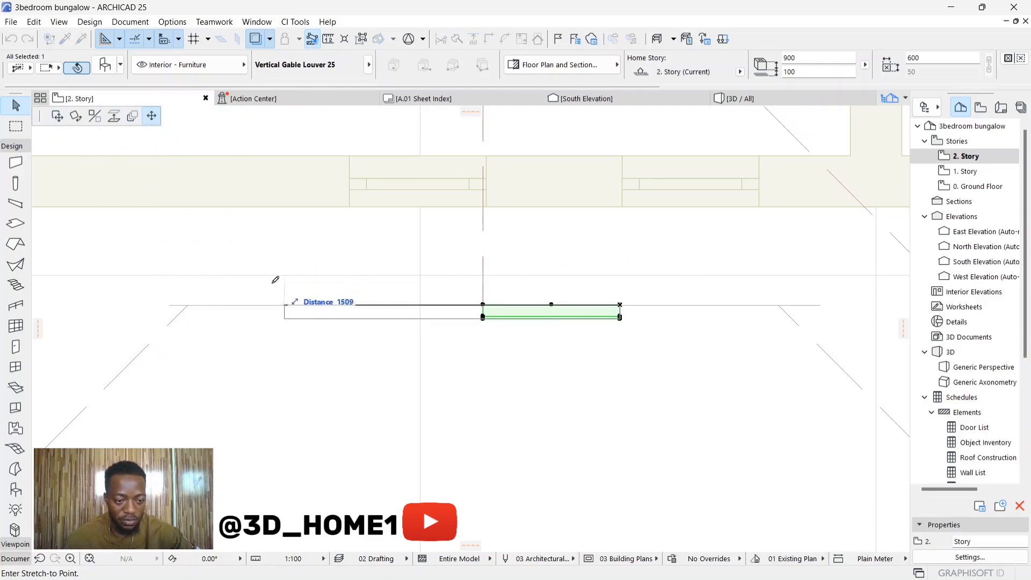
{"action": "left_click", "coordinate": [188, 305]}
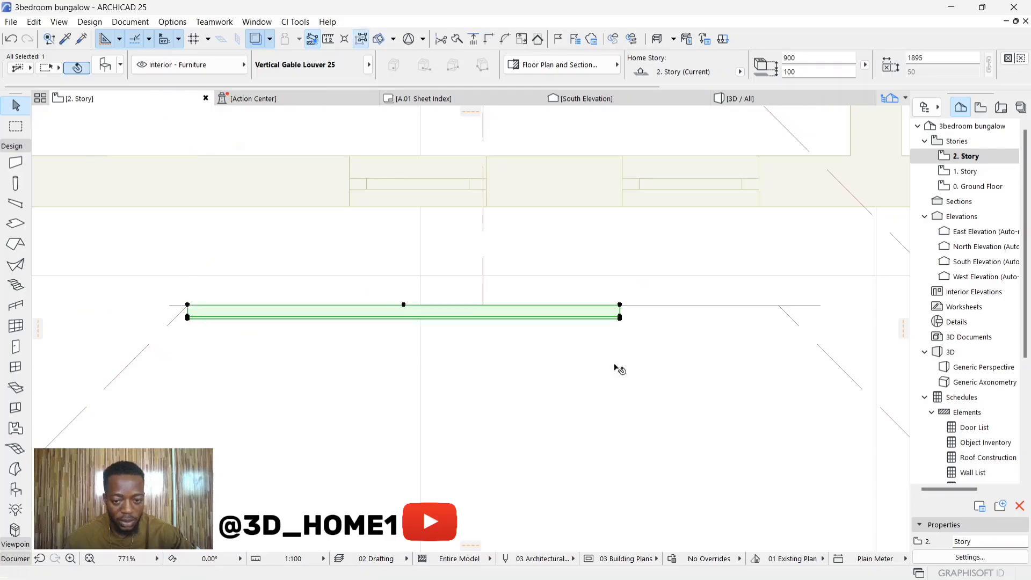
{"action": "left_click", "coordinate": [622, 305]}
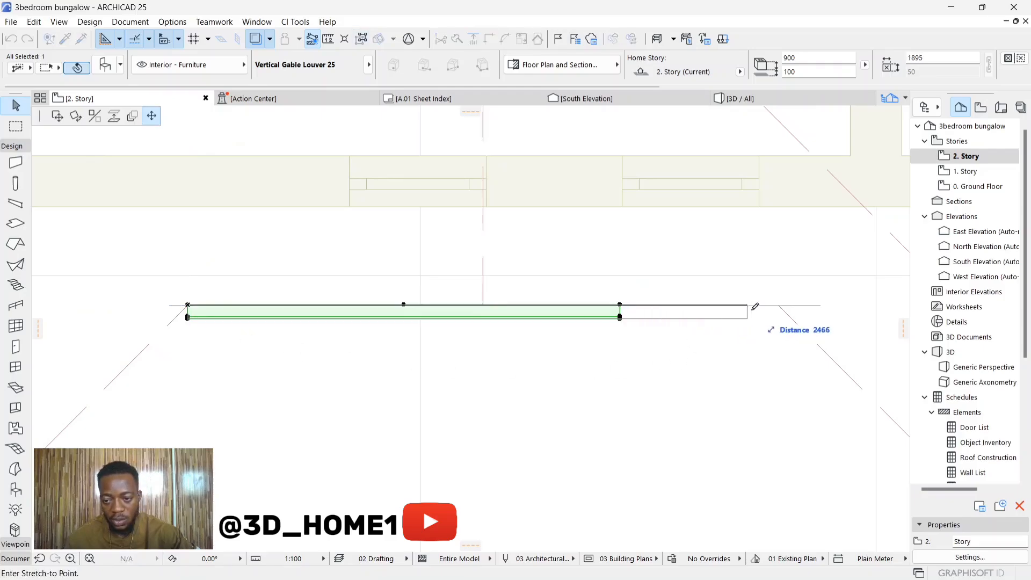
{"action": "left_click", "coordinate": [781, 304]}
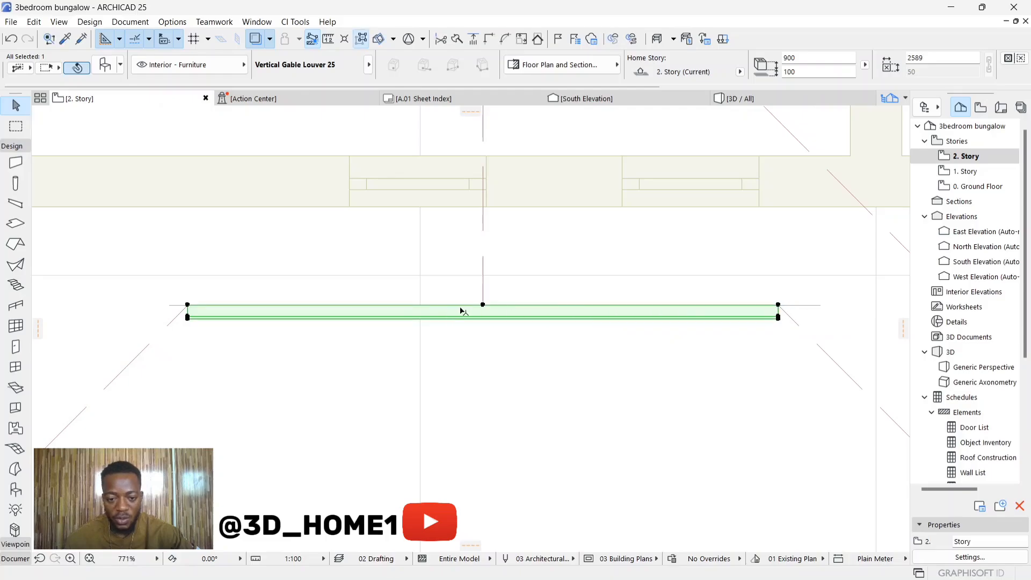
Move the gable louver up along the ridge by its own depth so its front face sits on the reference line
{"action": "left_click", "coordinate": [483, 305]}
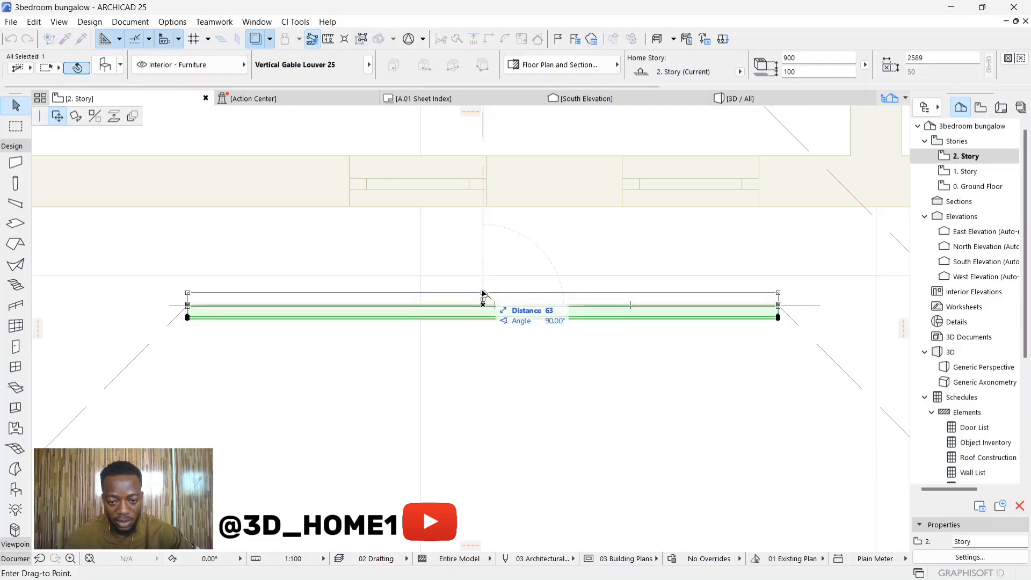
{"action": "left_click", "coordinate": [484, 293]}
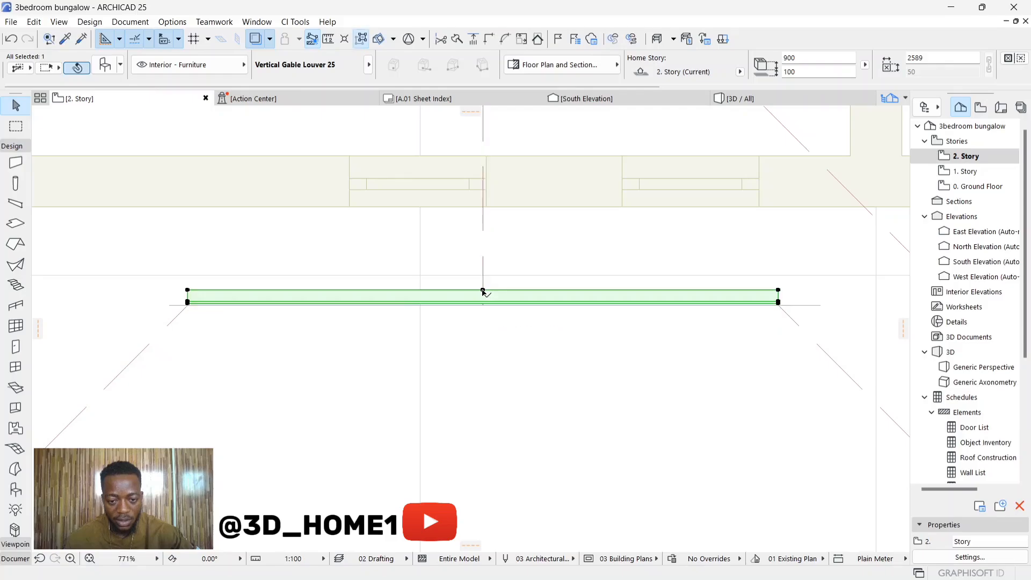
{"action": "left_click", "coordinate": [490, 341]}
{"action": "scroll", "coordinate": [494, 330], "scroll_direction": "down", "scroll_amount": 1}
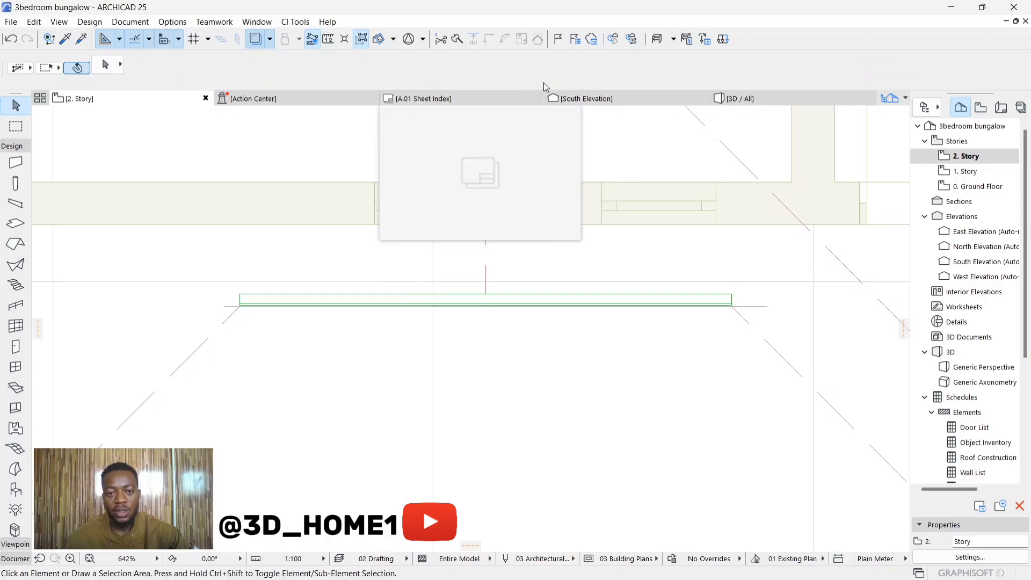
In the 3D view, elevate the gable louver from inside the porch up to the opening of the small gable in the roof
{"action": "left_click", "coordinate": [741, 98]}
{"action": "scroll", "coordinate": [481, 297], "scroll_direction": "down", "scroll_amount": 10}
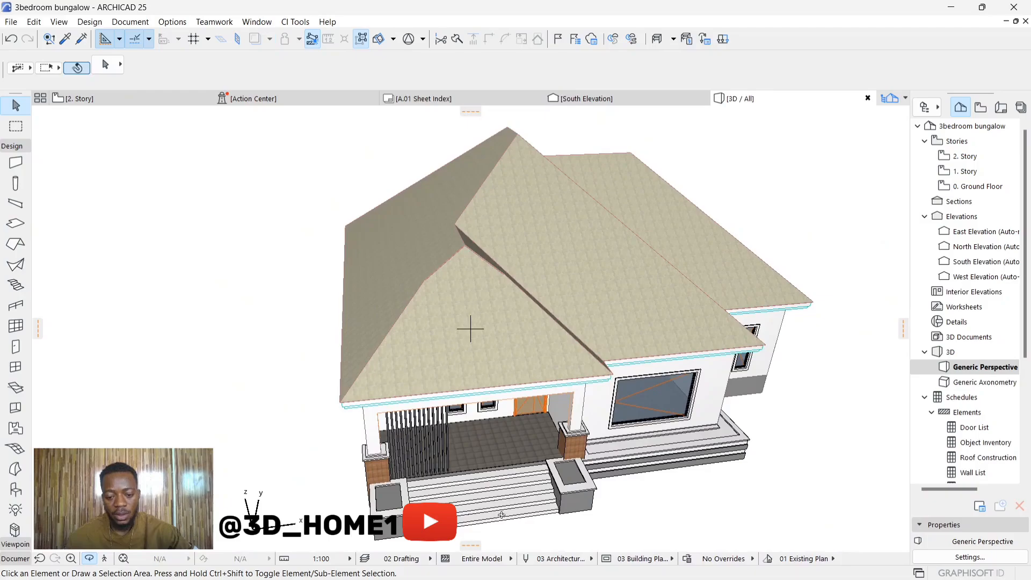
{"action": "scroll", "coordinate": [498, 335], "scroll_direction": "down", "scroll_amount": 3}
{"action": "middle_click_drag", "start_coordinate": [506, 492], "coordinate": [494, 349], "text": "shift"}
{"action": "scroll", "coordinate": [489, 376], "scroll_direction": "up", "scroll_amount": 5}
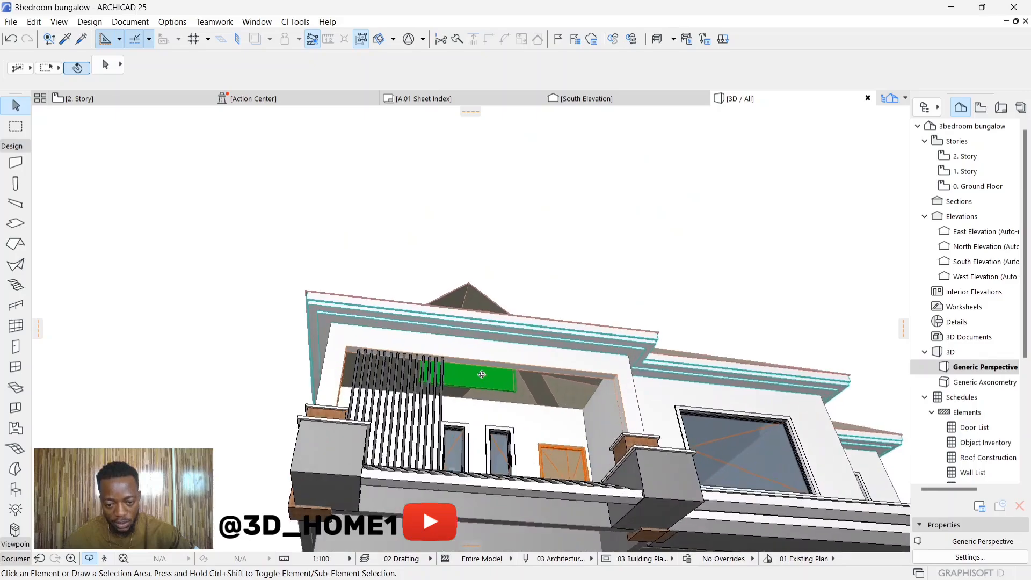
{"action": "left_click", "coordinate": [520, 393]}
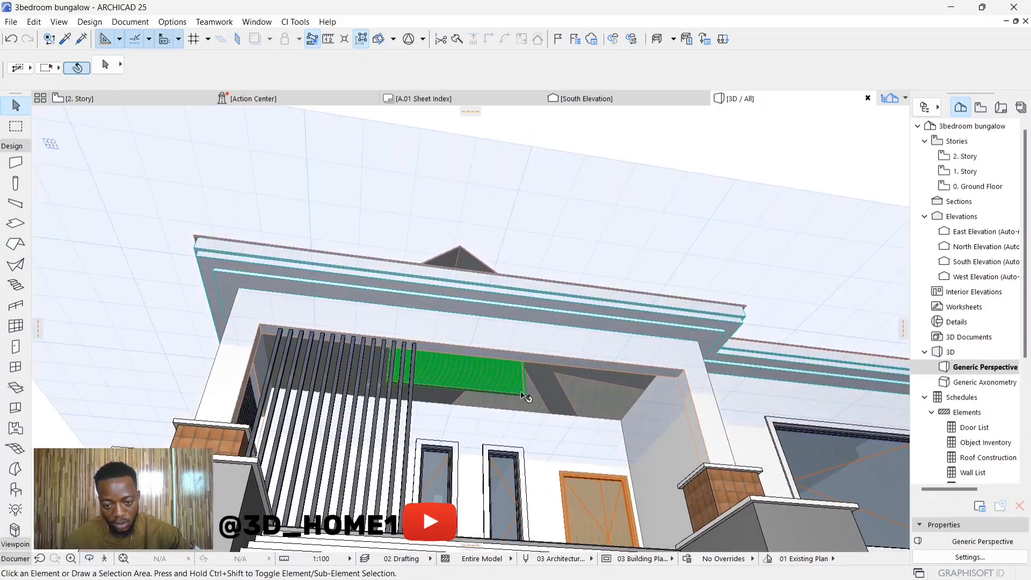
{"action": "scroll", "coordinate": [467, 383], "scroll_direction": "up", "scroll_amount": 4}
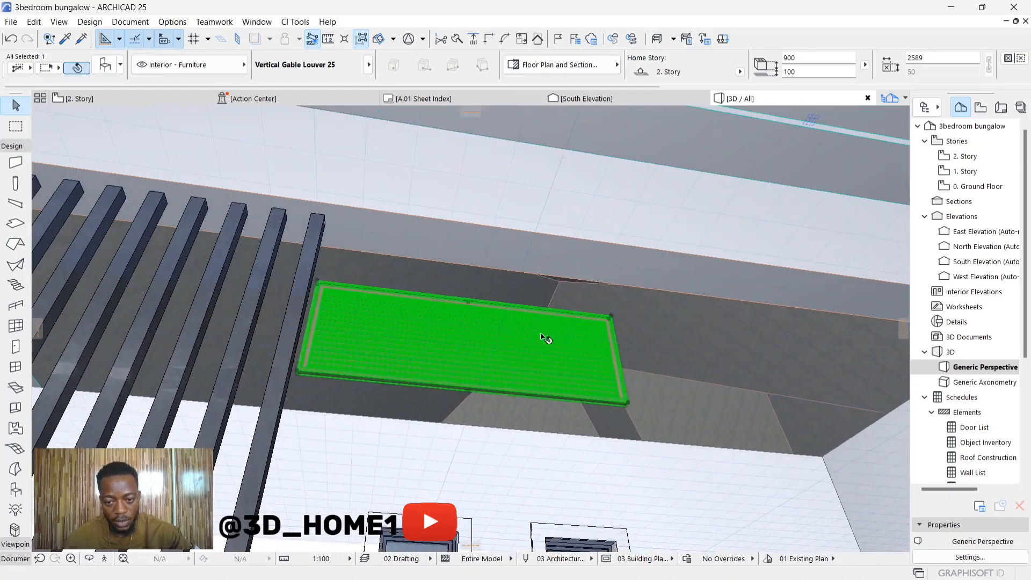
{"action": "left_click", "coordinate": [612, 318]}
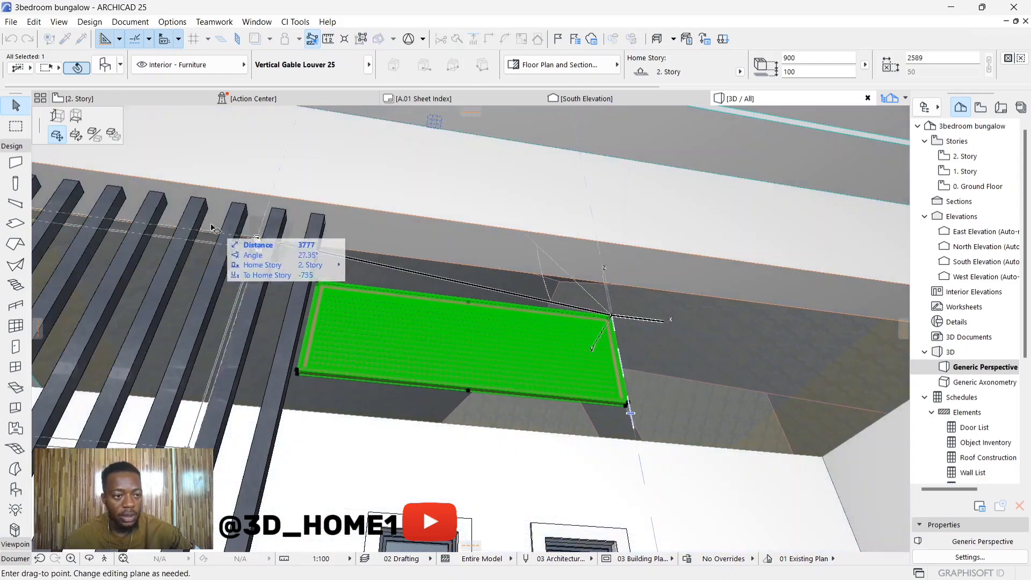
{"action": "left_click", "coordinate": [77, 123]}
{"action": "scroll", "coordinate": [618, 411], "scroll_direction": "down", "scroll_amount": 5}
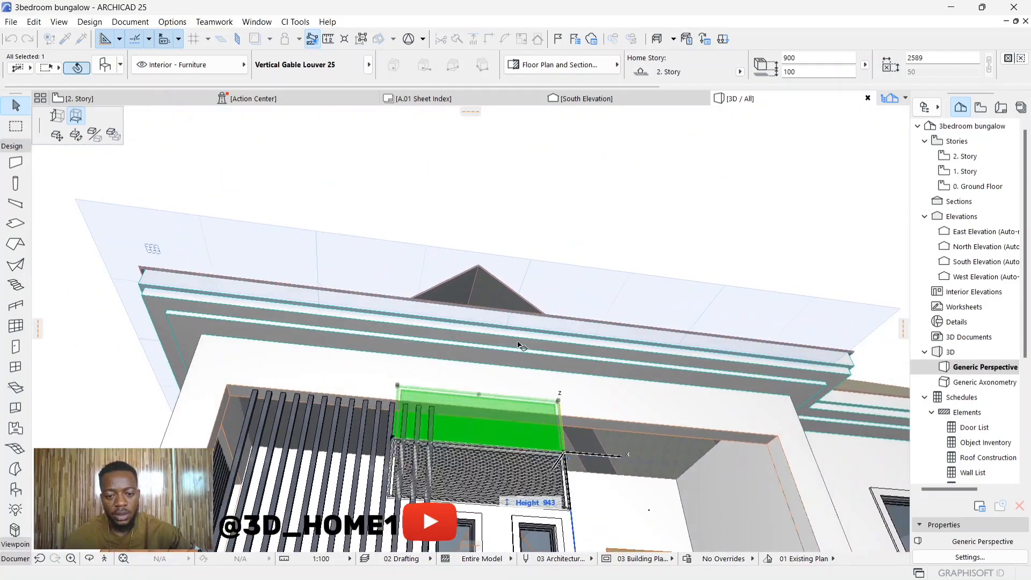
{"action": "left_click", "coordinate": [541, 273]}
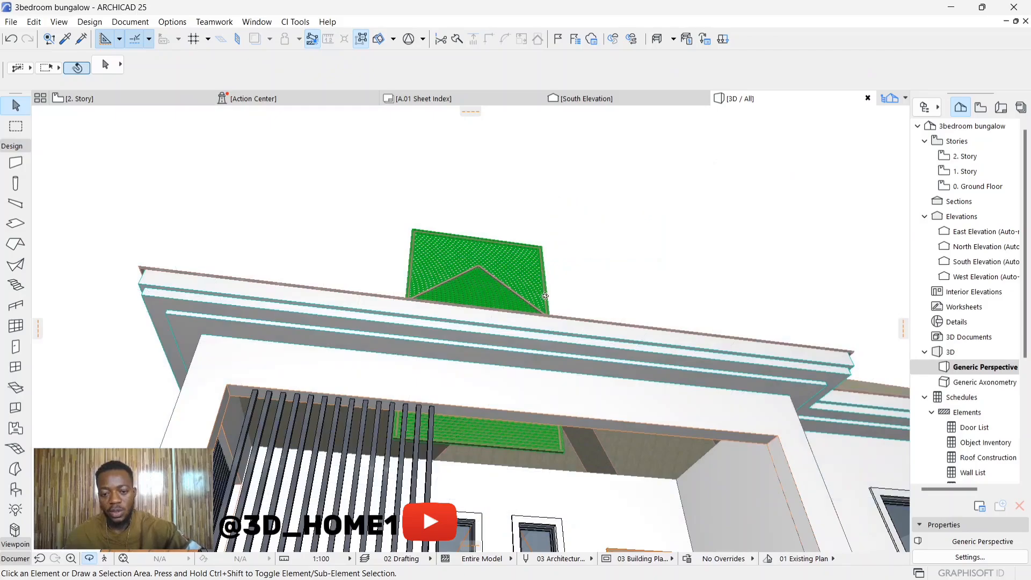
Trim the gable louver to the two sloping roof planes on either side of the gable, using the roofs from the current selection
{"action": "middle_click_drag", "start_coordinate": [542, 274], "coordinate": [367, 478], "text": "shift"}
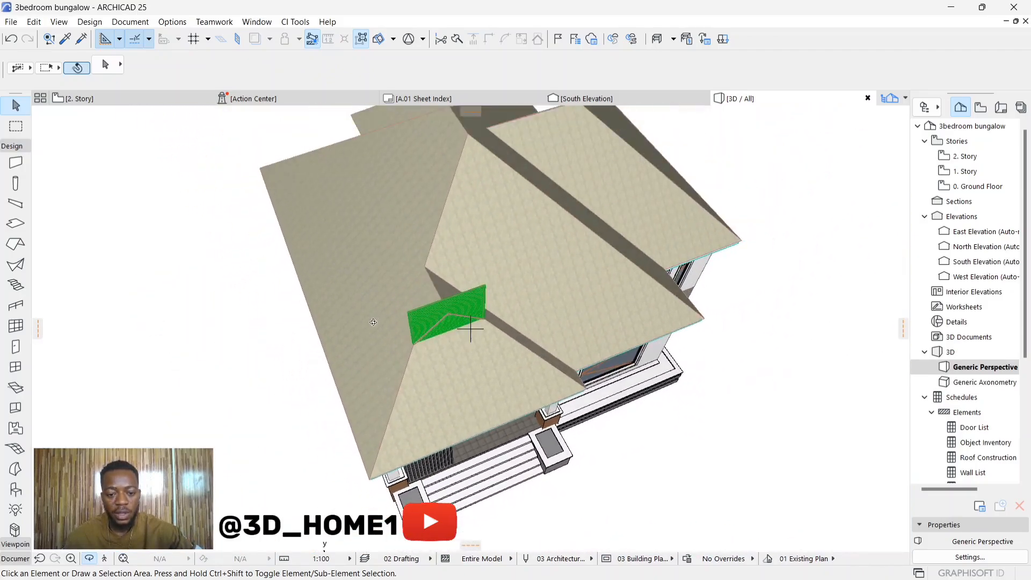
{"action": "left_click", "coordinate": [397, 299]}
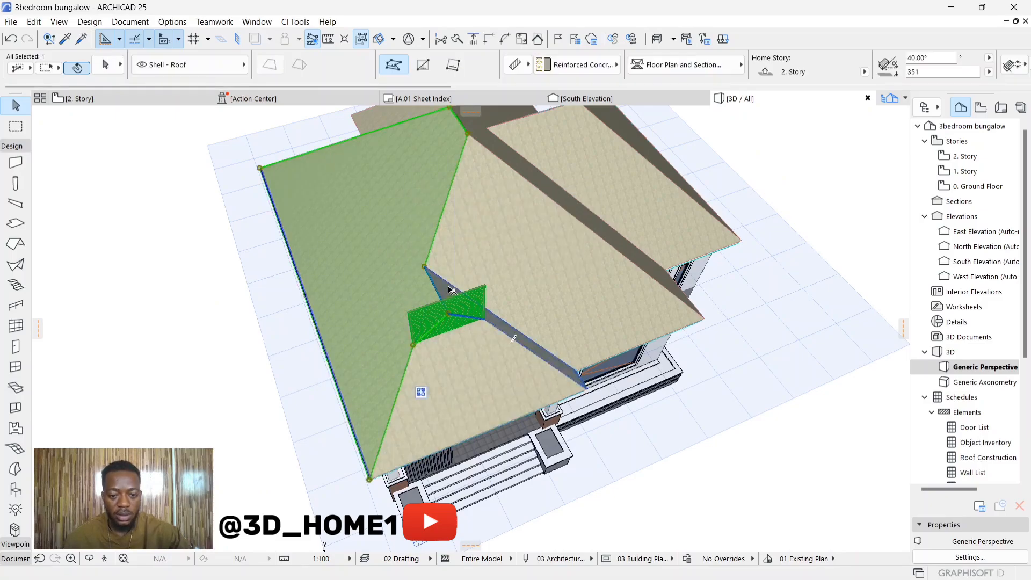
{"action": "left_click", "coordinate": [497, 294], "text": "shift"}
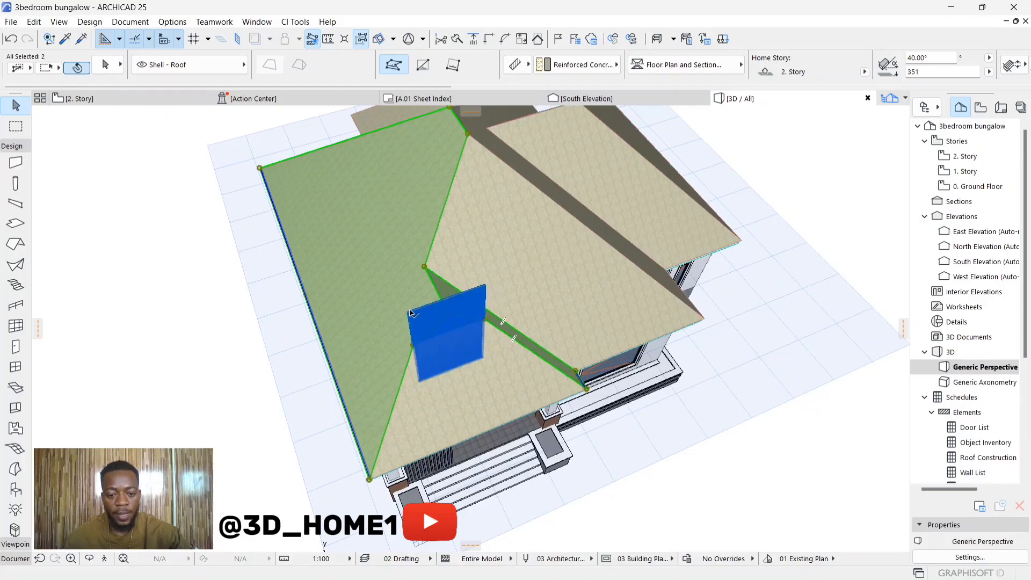
{"action": "left_click", "coordinate": [430, 309], "text": "shift"}
{"action": "right_click", "coordinate": [431, 330]}
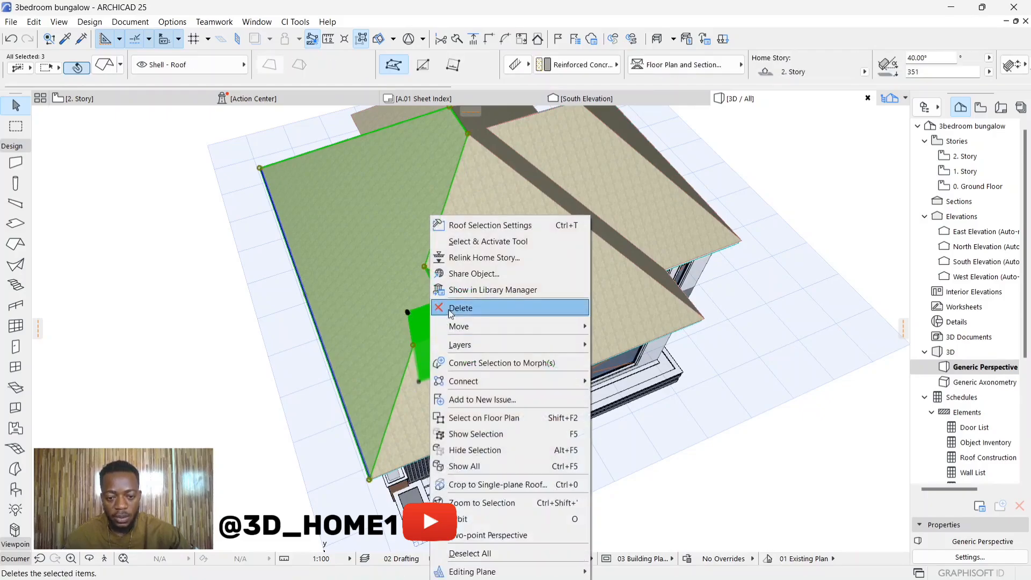
{"action": "mouse_move", "coordinate": [536, 380]}
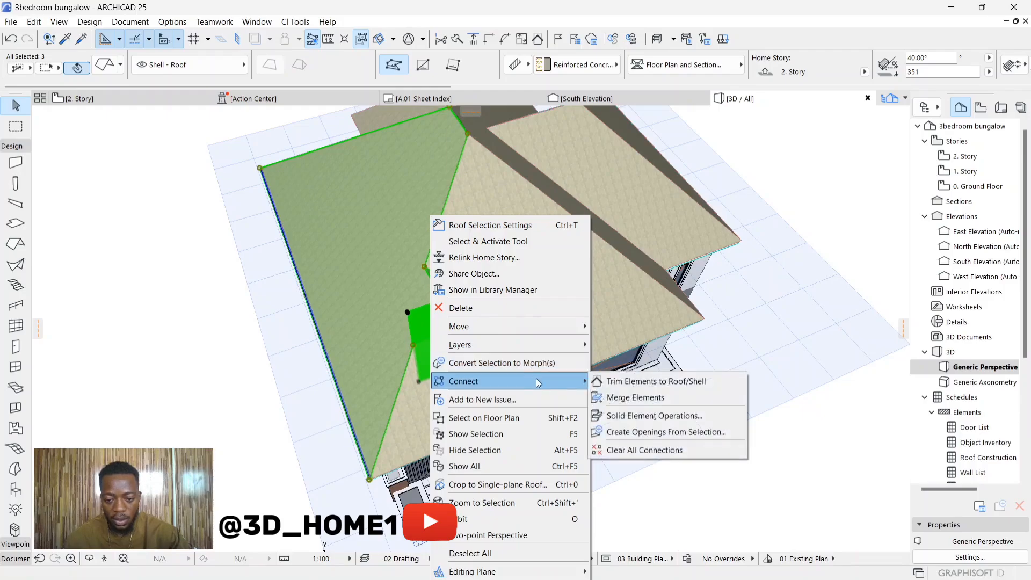
{"action": "left_click", "coordinate": [626, 382]}
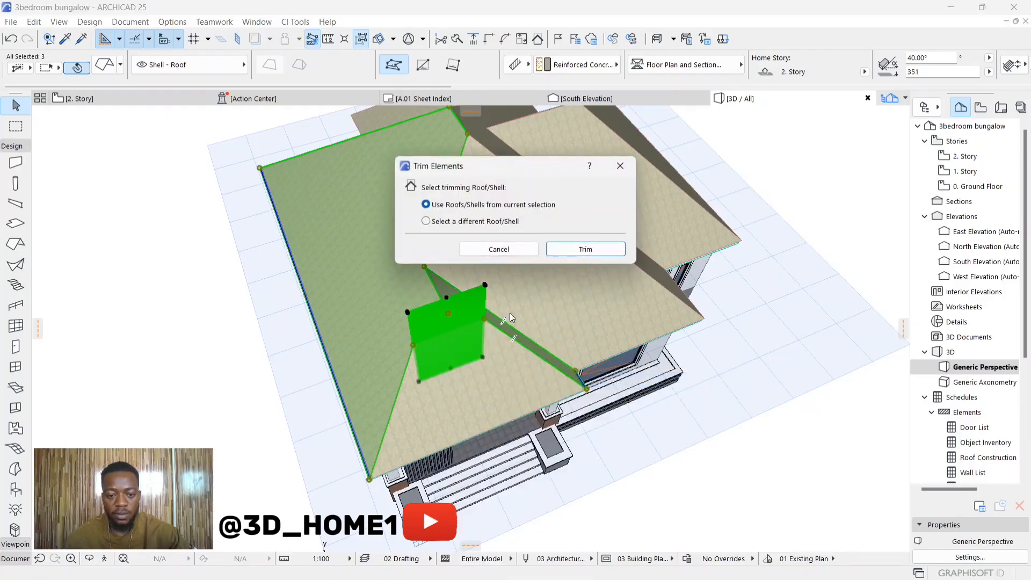
{"action": "left_click", "coordinate": [586, 249]}
{"action": "left_click", "coordinate": [195, 286]}
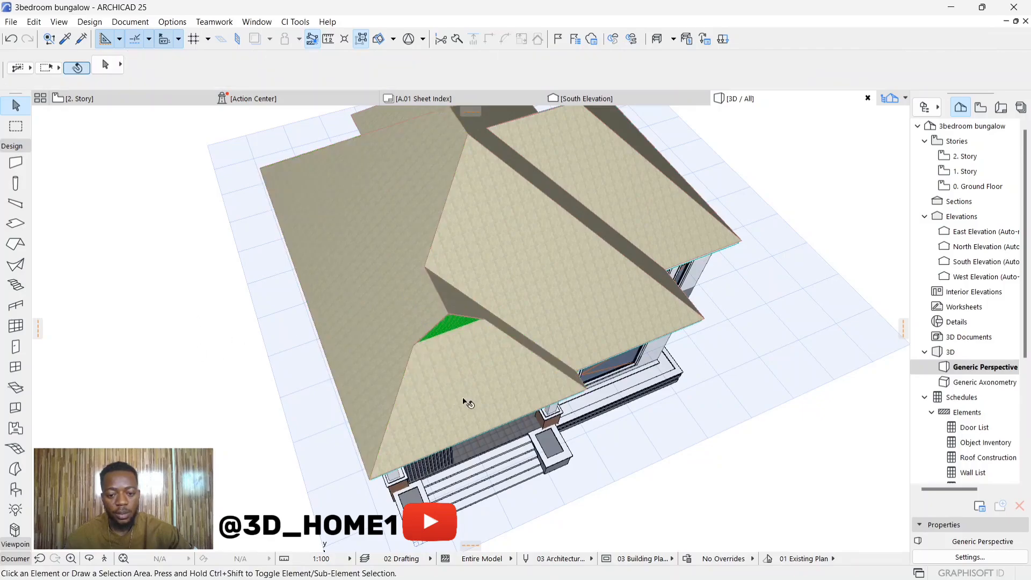
Examine the trimmed louver in the porch gable from the front and from above the roof
{"action": "middle_click_drag", "start_coordinate": [477, 392], "coordinate": [453, 294], "text": "shift"}
{"action": "scroll", "coordinate": [439, 344], "scroll_direction": "up", "scroll_amount": 3}
{"action": "scroll", "coordinate": [453, 295], "scroll_direction": "down", "scroll_amount": 3}
{"action": "middle_click_drag", "start_coordinate": [431, 376], "coordinate": [581, 354], "text": "shift"}
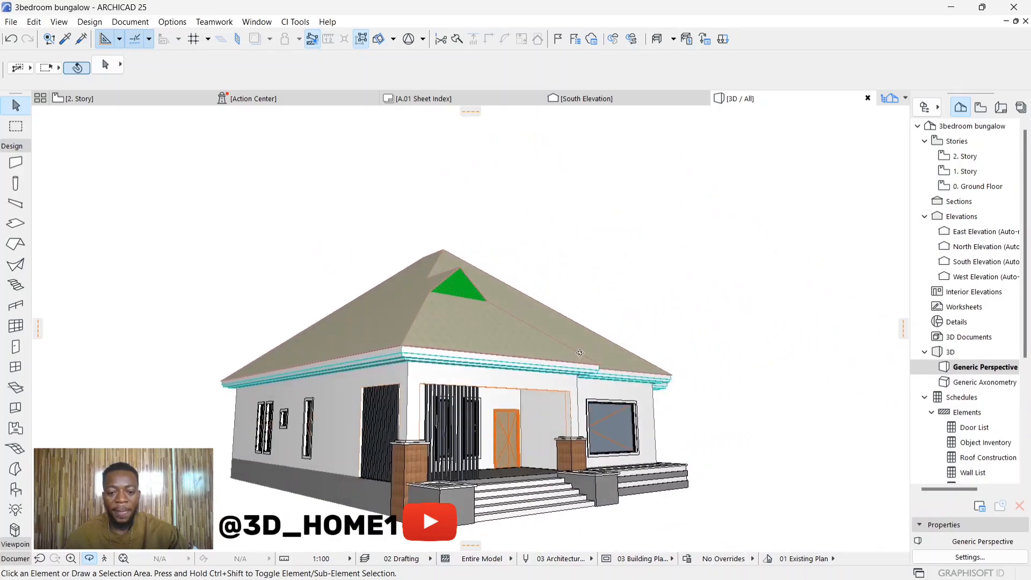
{"action": "mouse_move", "coordinate": [414, 435]}
{"action": "middle_mouse_down", "text": "shift"}
{"action": "mouse_move", "coordinate": [461, 439]}
{"action": "mouse_move", "coordinate": [401, 430]}
{"action": "middle_mouse_up", "text": "shift"}
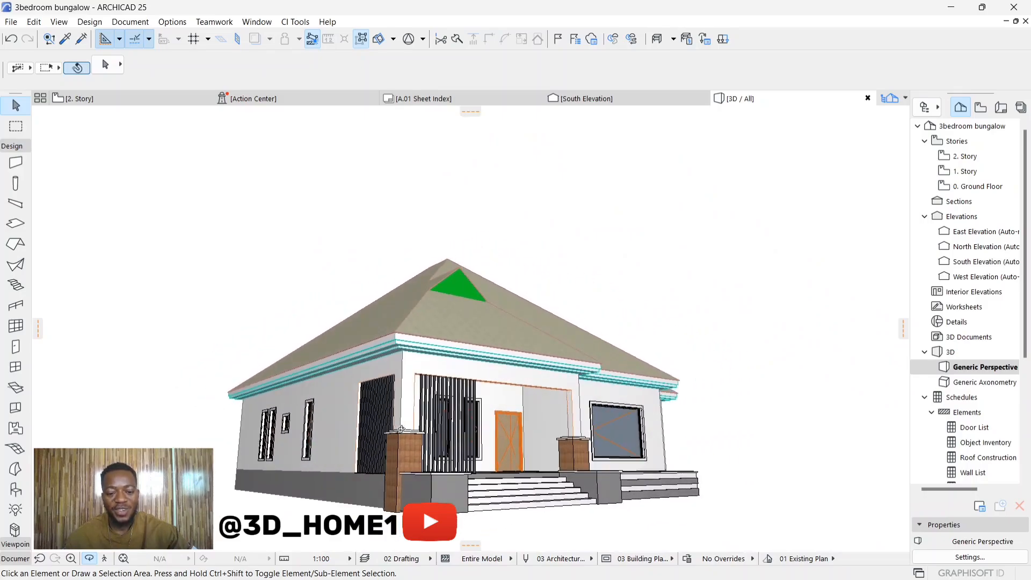
{"action": "scroll", "coordinate": [455, 360], "scroll_direction": "up", "scroll_amount": 3}
{"action": "middle_click_drag", "start_coordinate": [455, 360], "coordinate": [483, 340], "text": "shift"}
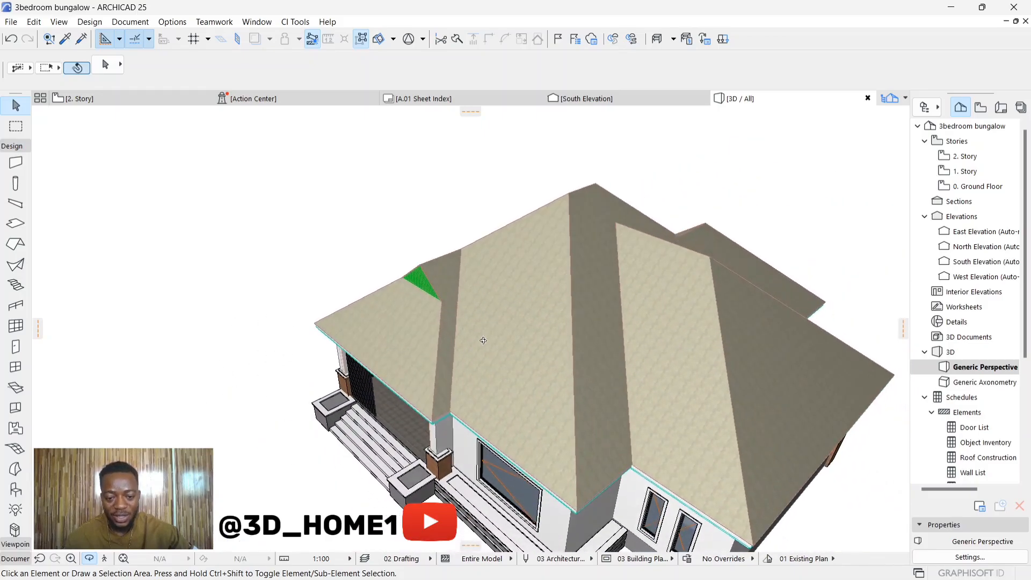
Turn off Suspend Groups and check that picking one roof plane selects the whole grouped roof
{"action": "left_click", "coordinate": [541, 312]}
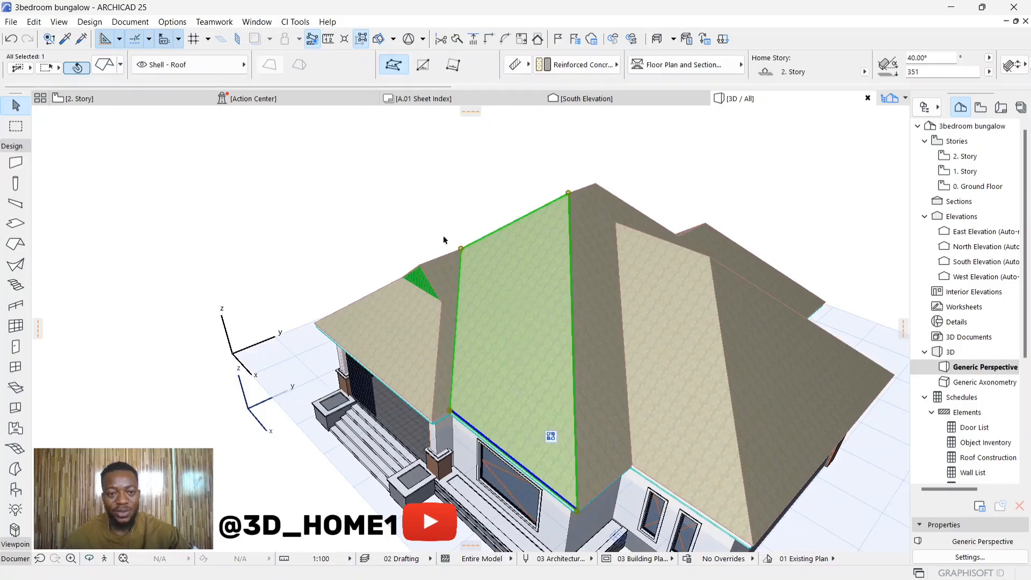
{"action": "left_click", "coordinate": [362, 41]}
{"action": "left_click", "coordinate": [382, 202]}
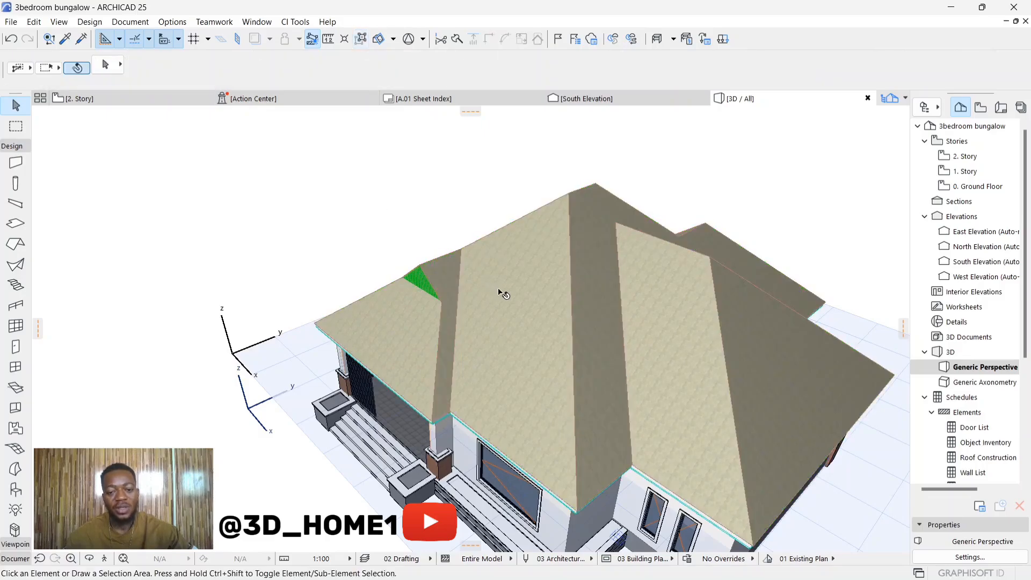
{"action": "left_click", "coordinate": [518, 296]}
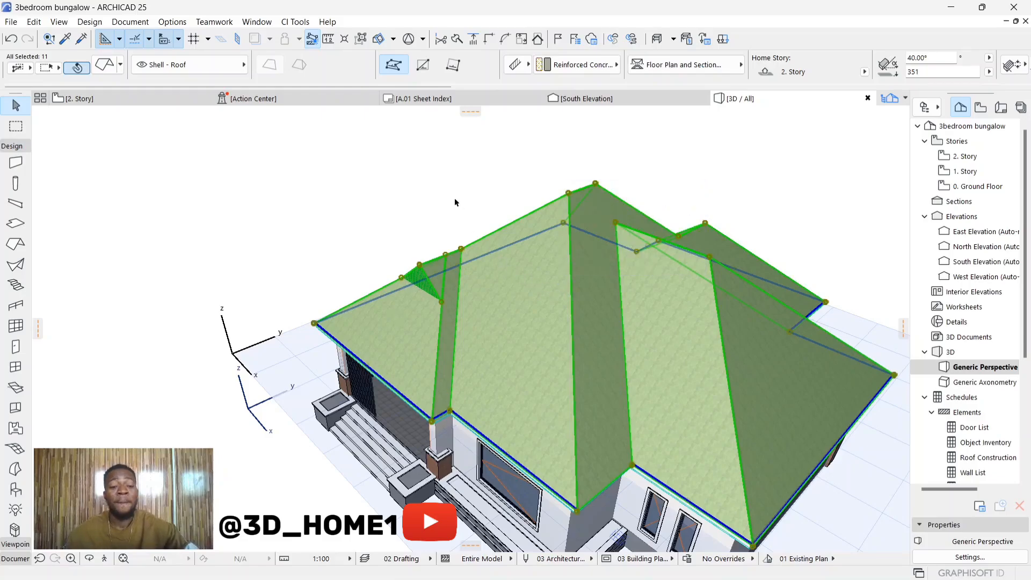
{"action": "left_click", "coordinate": [356, 222]}
{"action": "scroll", "coordinate": [354, 237], "scroll_direction": "down", "scroll_amount": 2}
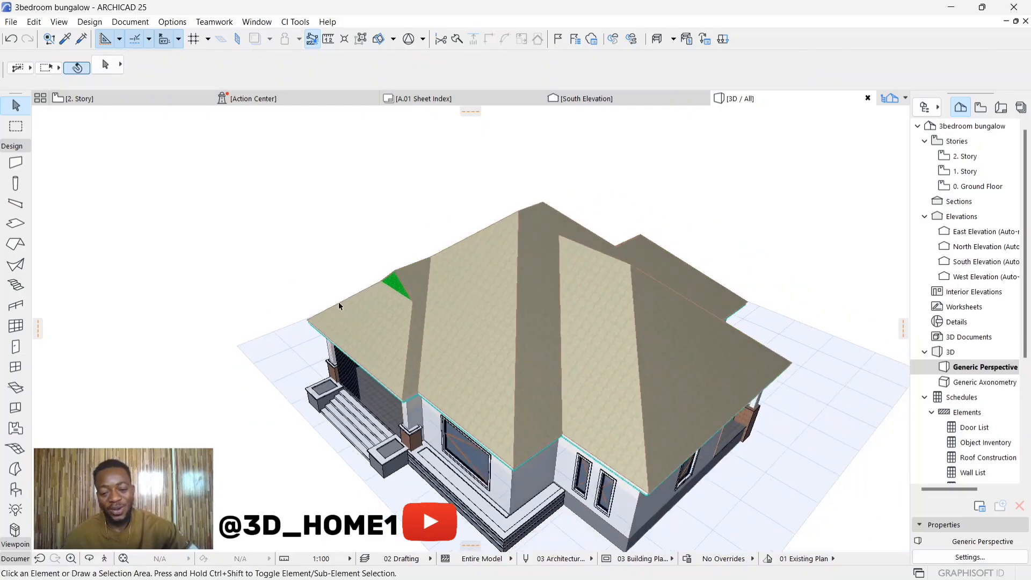
Select the entire roof group and open the CI Tools Roof Covering settings for it
{"action": "middle_click_drag", "start_coordinate": [349, 302], "coordinate": [341, 415], "text": "shift"}
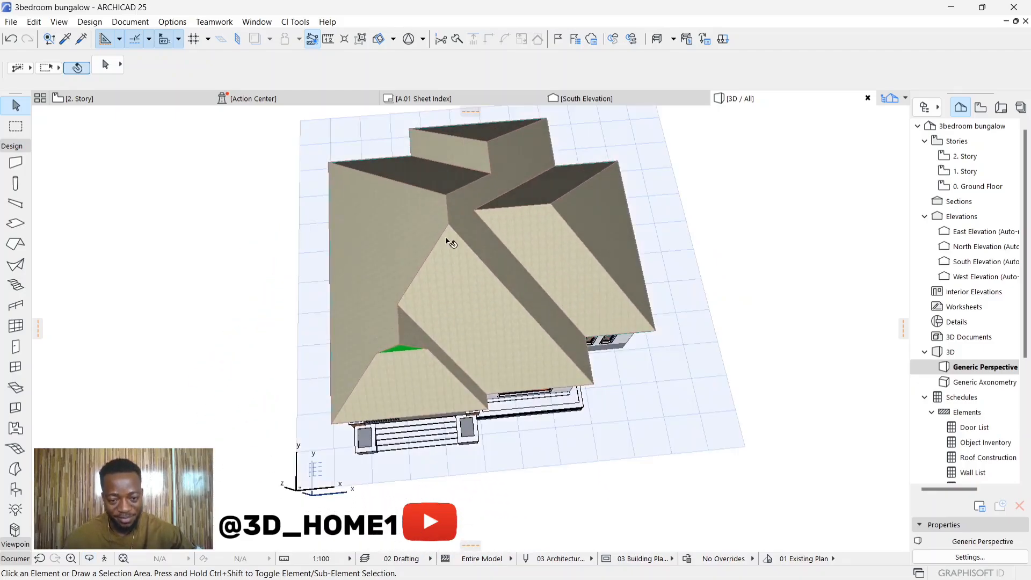
{"action": "left_click", "coordinate": [446, 241]}
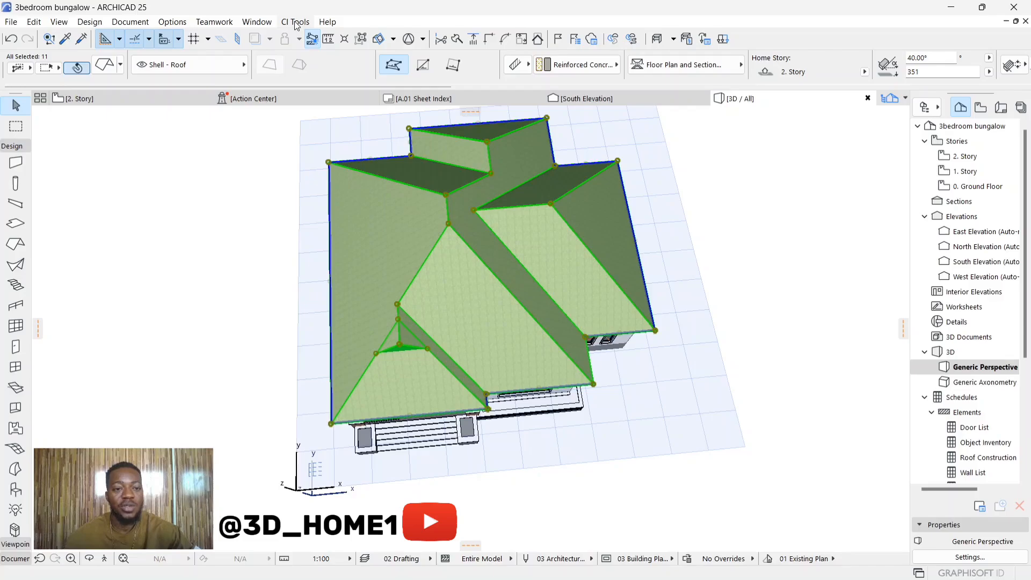
{"action": "left_click", "coordinate": [297, 23]}
{"action": "mouse_move", "coordinate": [327, 88]}
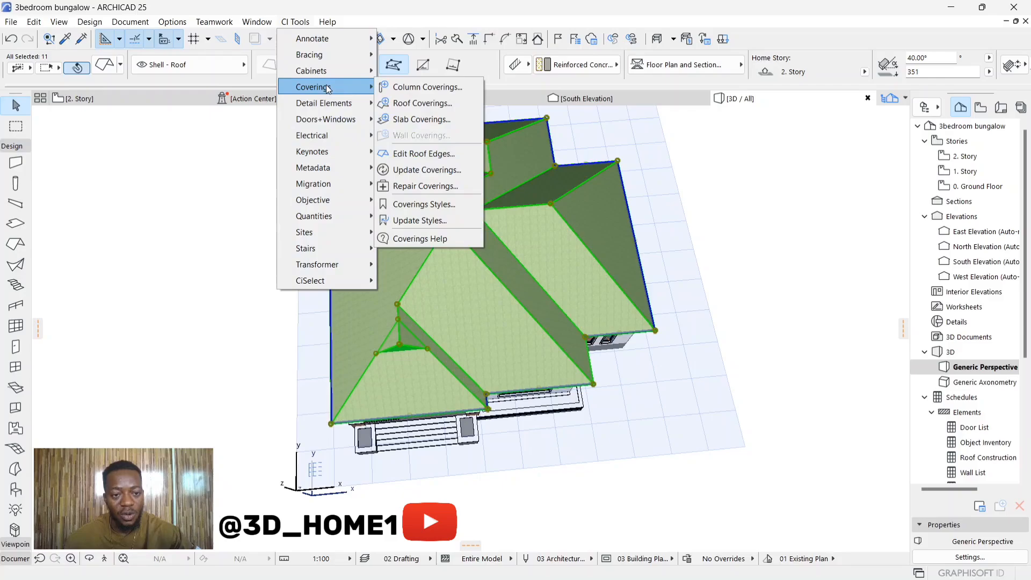
{"action": "left_click", "coordinate": [407, 102]}
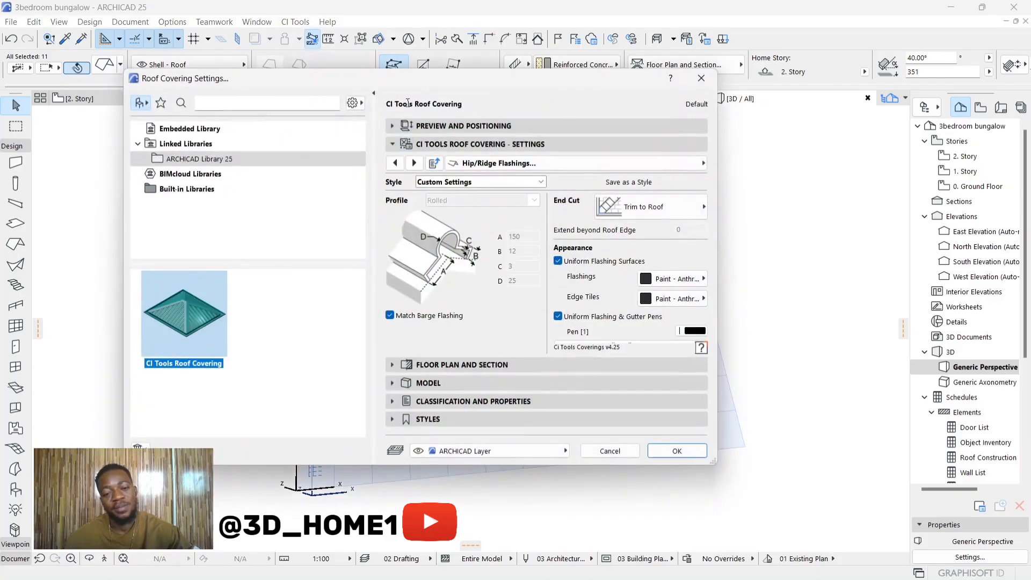
Go back through the roof covering settings to Cladding and set the cladding type to Spanish Tiles
{"action": "left_click", "coordinate": [395, 162]}
{"action": "left_click", "coordinate": [395, 162]}
{"action": "left_click", "coordinate": [395, 162]}
{"action": "left_click", "coordinate": [395, 162]}
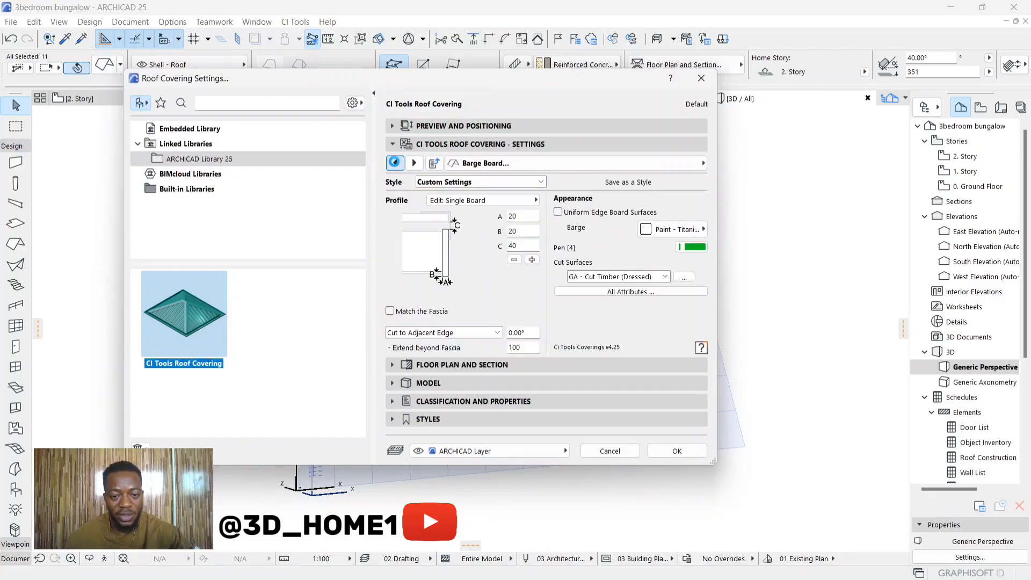
{"action": "left_click", "coordinate": [395, 163]}
{"action": "left_click", "coordinate": [395, 162]}
{"action": "left_click", "coordinate": [395, 163]}
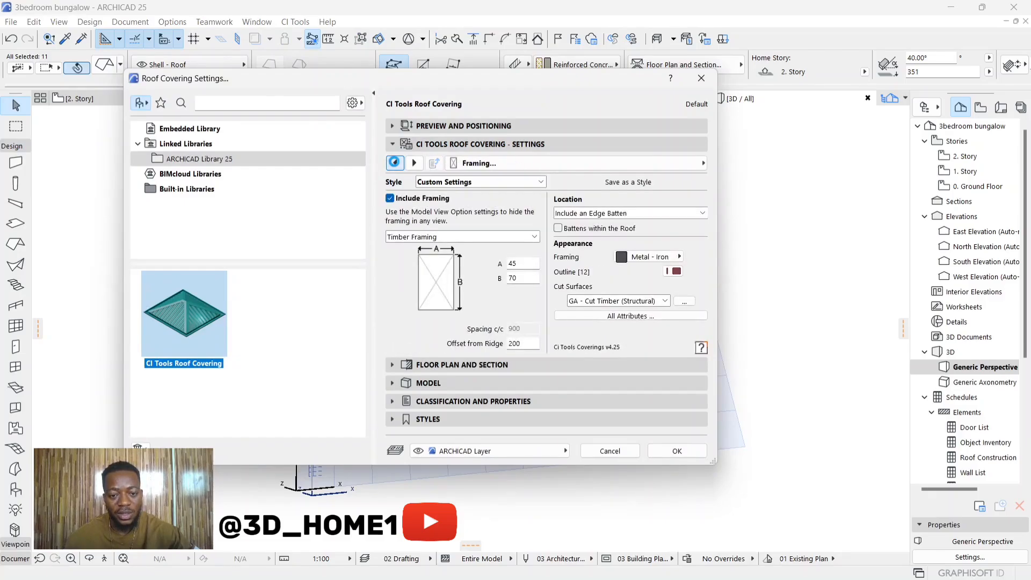
{"action": "left_click", "coordinate": [395, 162]}
{"action": "left_click", "coordinate": [395, 163]}
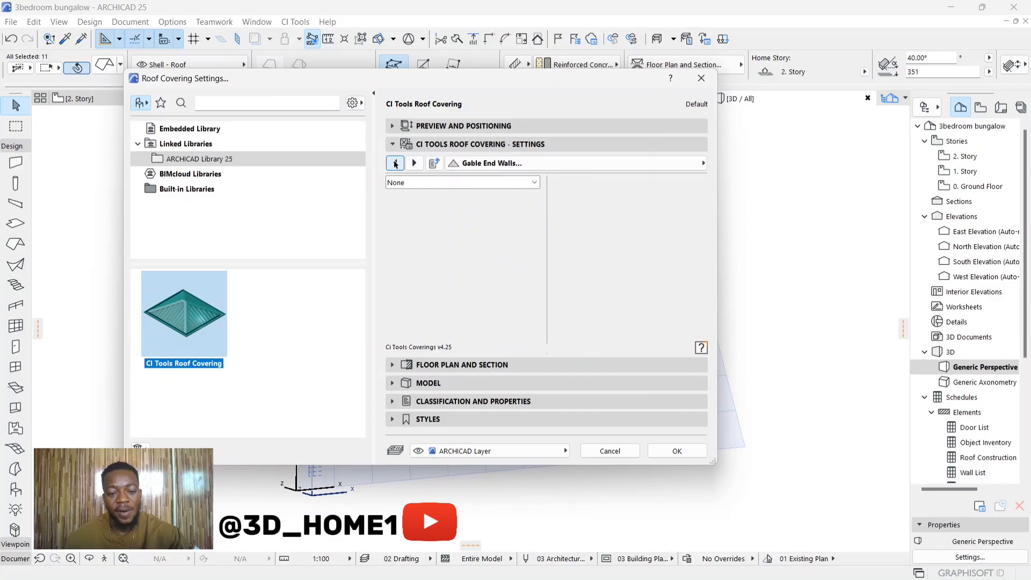
{"action": "left_click", "coordinate": [395, 163]}
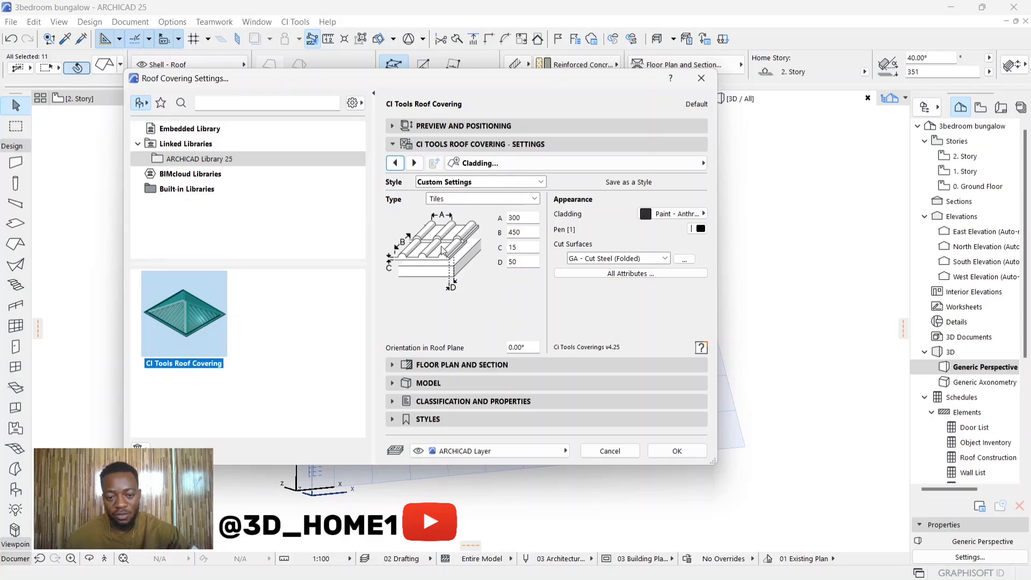
{"action": "left_click", "coordinate": [478, 199]}
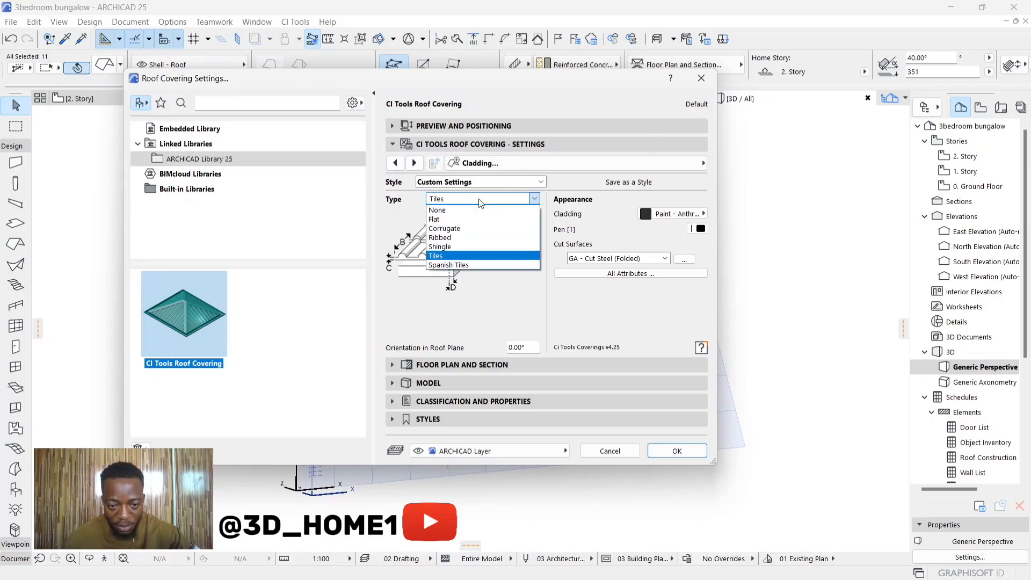
{"action": "left_click", "coordinate": [451, 265]}
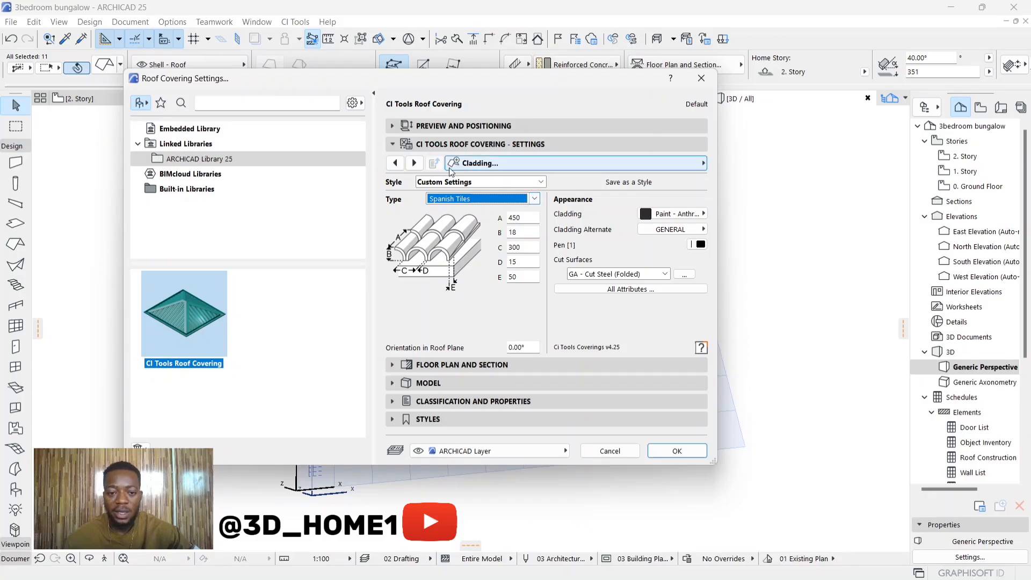
Advance through the roof covering settings to Barge Flashings and set the profile to Round Tile
{"action": "left_click", "coordinate": [414, 164]}
{"action": "left_click", "coordinate": [413, 164]}
{"action": "left_click", "coordinate": [413, 164]}
{"action": "left_click", "coordinate": [412, 164]}
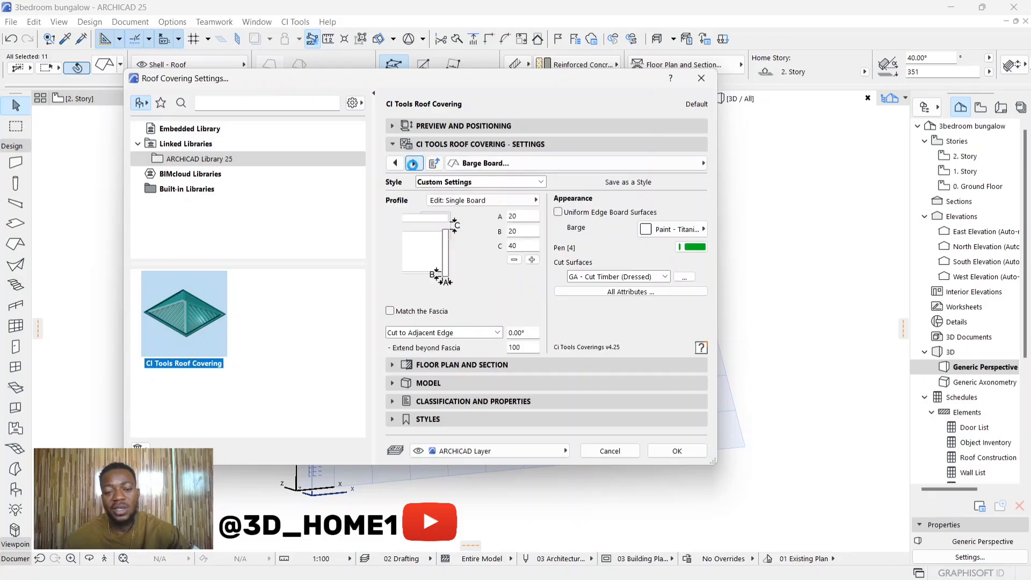
{"action": "left_click", "coordinate": [413, 164]}
{"action": "left_click", "coordinate": [412, 164]}
{"action": "left_click", "coordinate": [412, 164]}
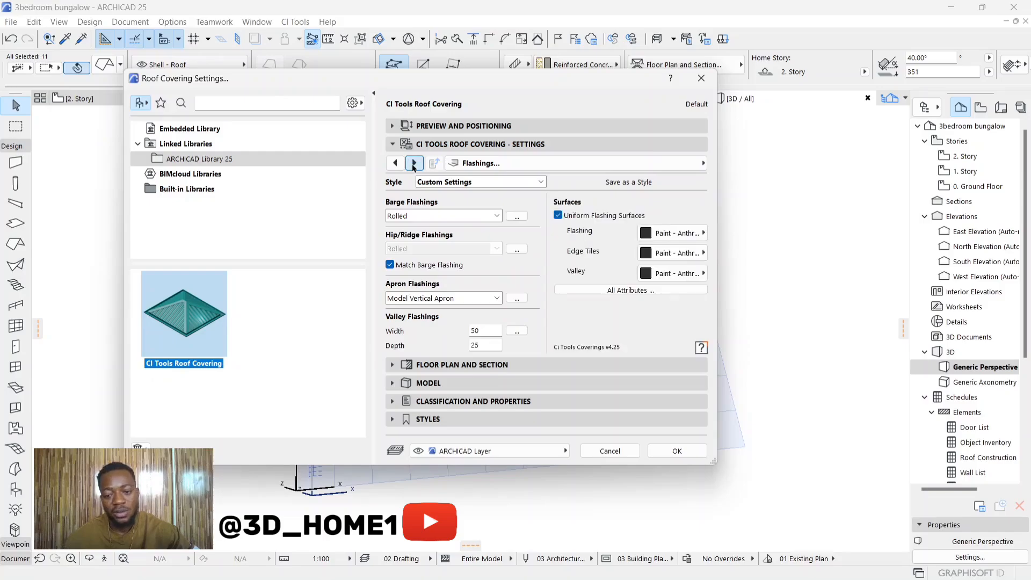
{"action": "left_click", "coordinate": [412, 163]}
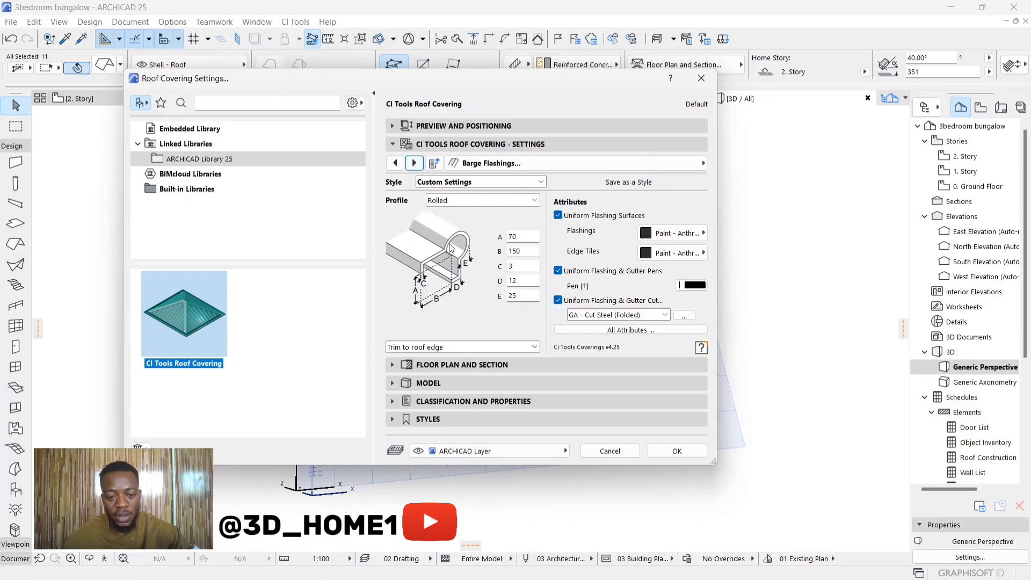
{"action": "left_click", "coordinate": [495, 202]}
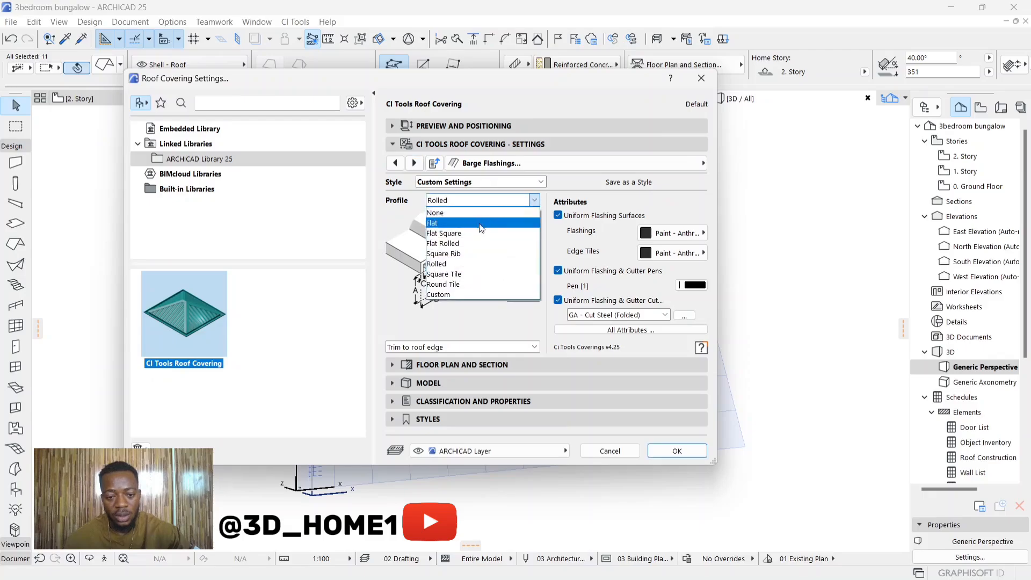
{"action": "left_click", "coordinate": [456, 289]}
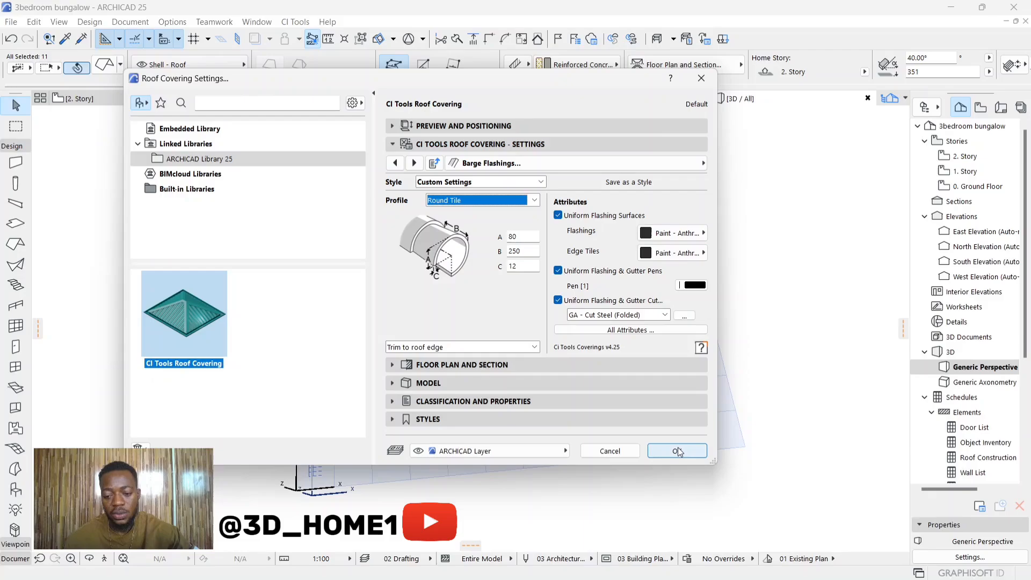
Keep Paint - Anthracite as the flashing surface and generate the Spanish tile covering over the whole roof
{"action": "left_click", "coordinate": [648, 235]}
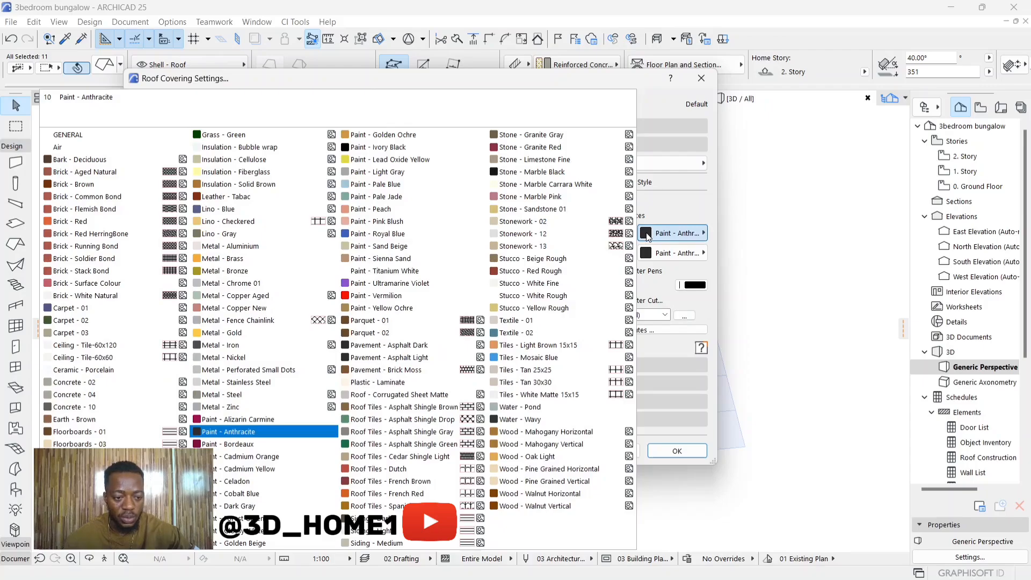
{"action": "left_click", "coordinate": [647, 236]}
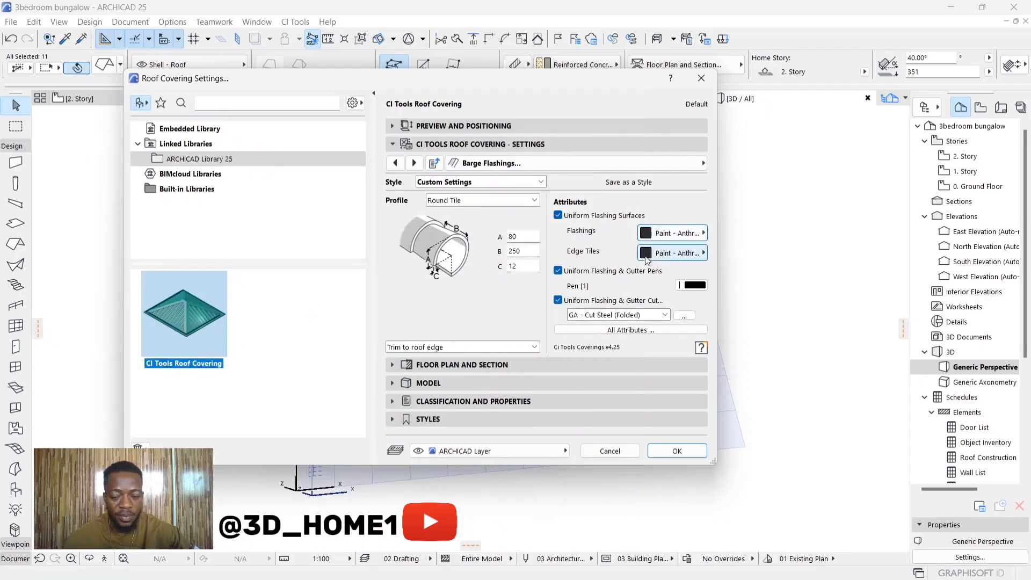
{"action": "left_click", "coordinate": [676, 451]}
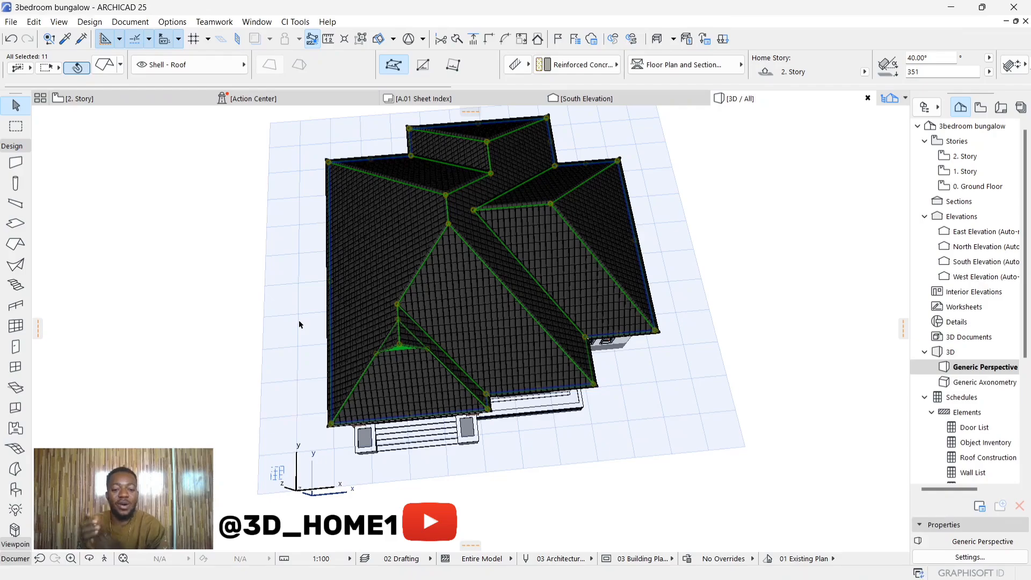
Examine the tiled roof's eaves, hips and fascia along the side wall, the porch and the front window bay
{"action": "key", "text": "o"}
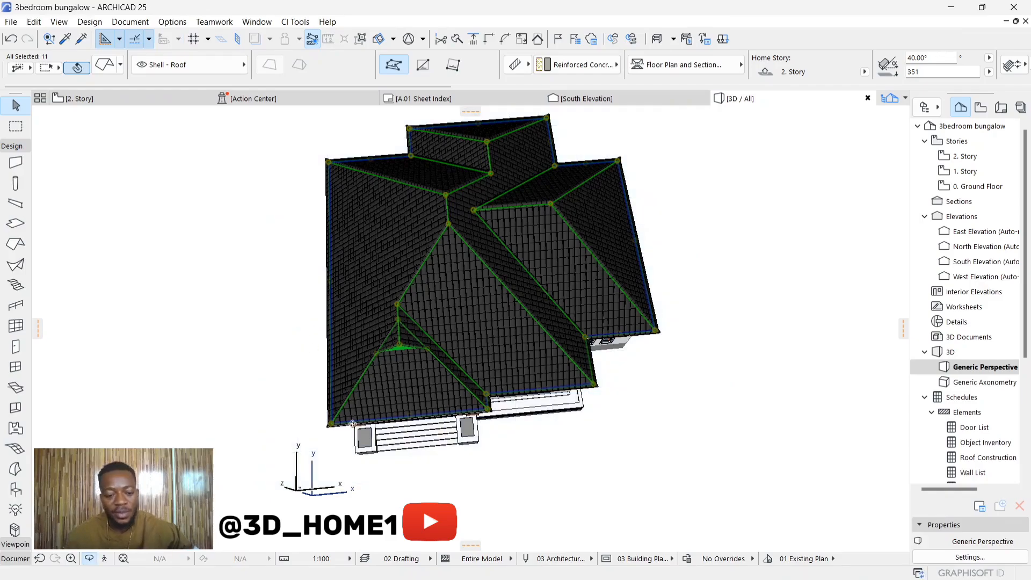
{"action": "left_click_drag", "start_coordinate": [352, 423], "coordinate": [422, 349]}
{"action": "scroll", "coordinate": [499, 339], "scroll_direction": "up", "scroll_amount": 3}
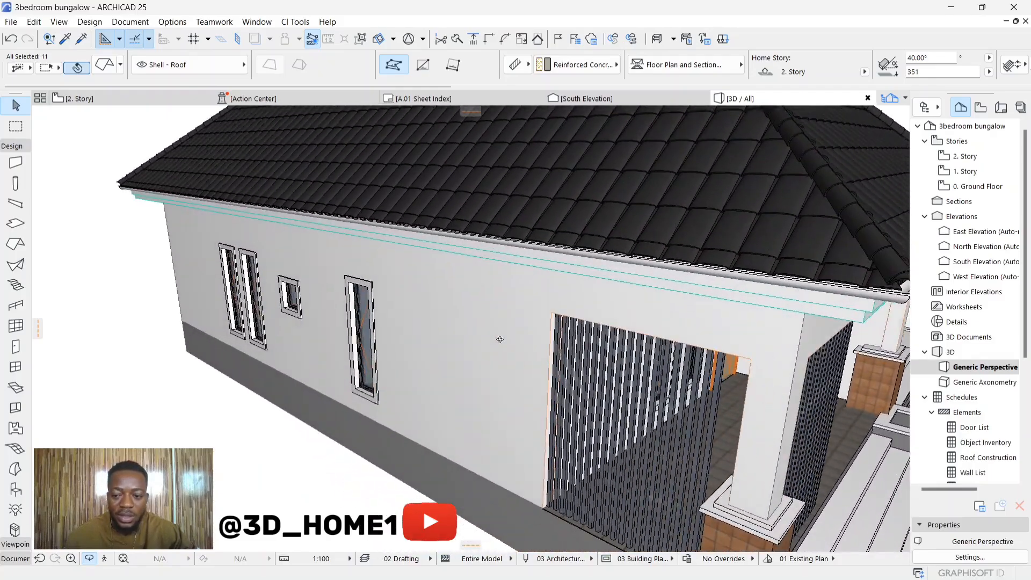
{"action": "left_click_drag", "start_coordinate": [499, 339], "coordinate": [347, 330]}
{"action": "scroll", "coordinate": [548, 321], "scroll_direction": "up", "scroll_amount": 6}
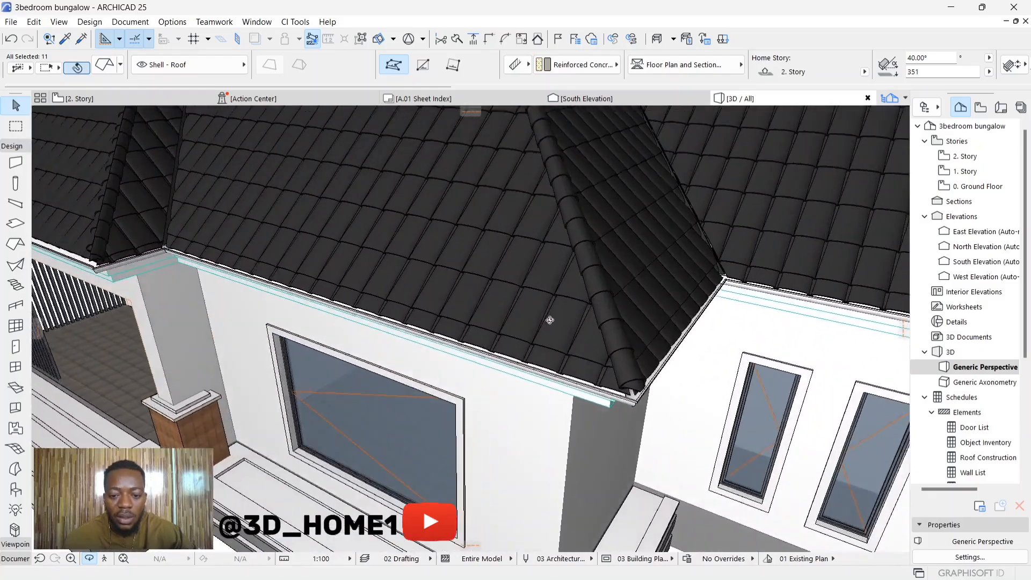
{"action": "scroll", "coordinate": [534, 380], "scroll_direction": "down", "scroll_amount": 4}
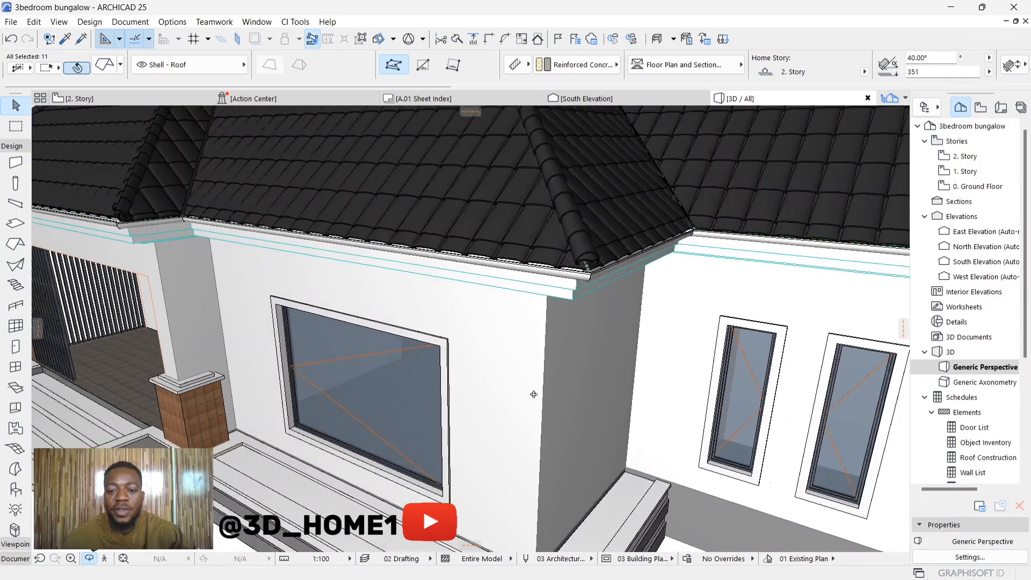
{"action": "left_click_drag", "start_coordinate": [534, 394], "coordinate": [624, 325]}
{"action": "scroll", "coordinate": [581, 346], "scroll_direction": "down", "scroll_amount": 2}
{"action": "scroll", "coordinate": [581, 346], "scroll_direction": "down", "scroll_amount": 2}
{"action": "scroll", "coordinate": [553, 333], "scroll_direction": "down", "scroll_amount": 3}
Examine the hip tiles at the porch corner and the flashings around the louvered gable up close
{"action": "left_click_drag", "start_coordinate": [504, 337], "coordinate": [599, 306]}
{"action": "scroll", "coordinate": [532, 219], "scroll_direction": "up", "scroll_amount": 6}
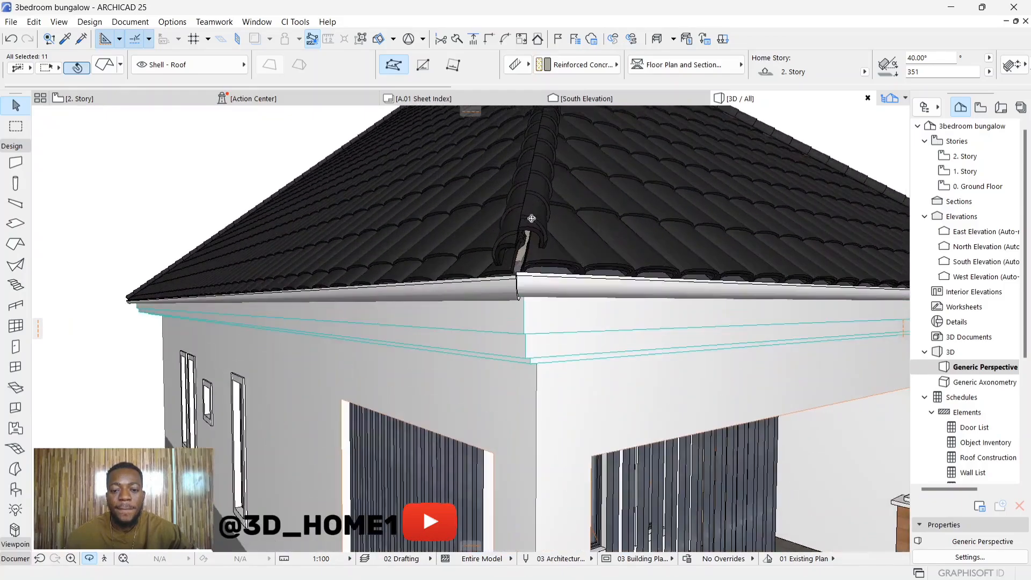
{"action": "scroll", "coordinate": [532, 219], "scroll_direction": "up", "scroll_amount": 2}
{"action": "left_click_drag", "start_coordinate": [527, 228], "coordinate": [505, 268]}
{"action": "scroll", "coordinate": [607, 313], "scroll_direction": "up", "scroll_amount": 3}
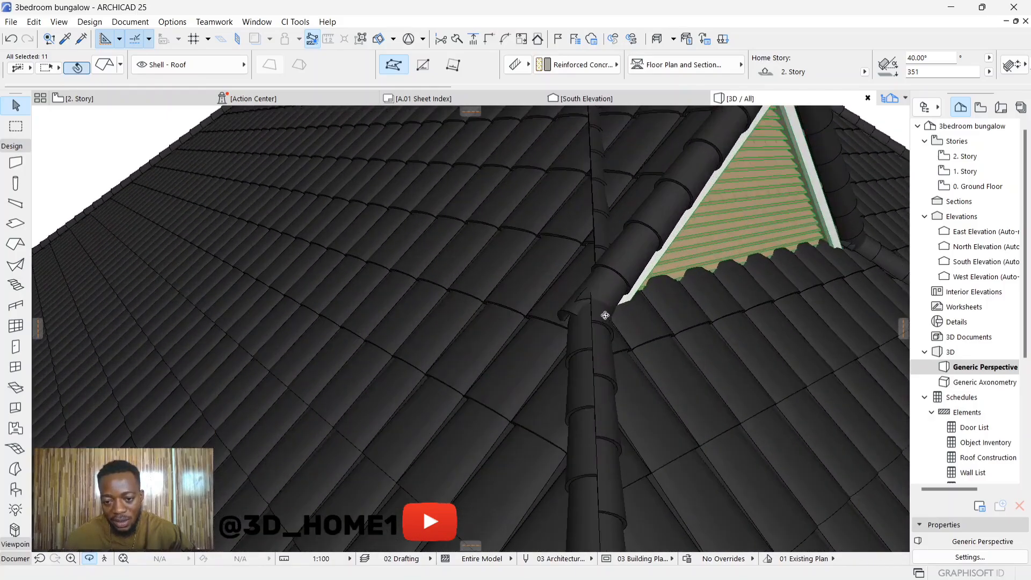
{"action": "left_click_drag", "start_coordinate": [527, 304], "coordinate": [419, 240]}
{"action": "scroll", "coordinate": [419, 240], "scroll_direction": "down", "scroll_amount": 3}
{"action": "scroll", "coordinate": [419, 240], "scroll_direction": "down", "scroll_amount": 3}
{"action": "left_click_drag", "start_coordinate": [444, 430], "coordinate": [469, 502]}
{"action": "scroll", "coordinate": [468, 501], "scroll_direction": "up", "scroll_amount": 2}
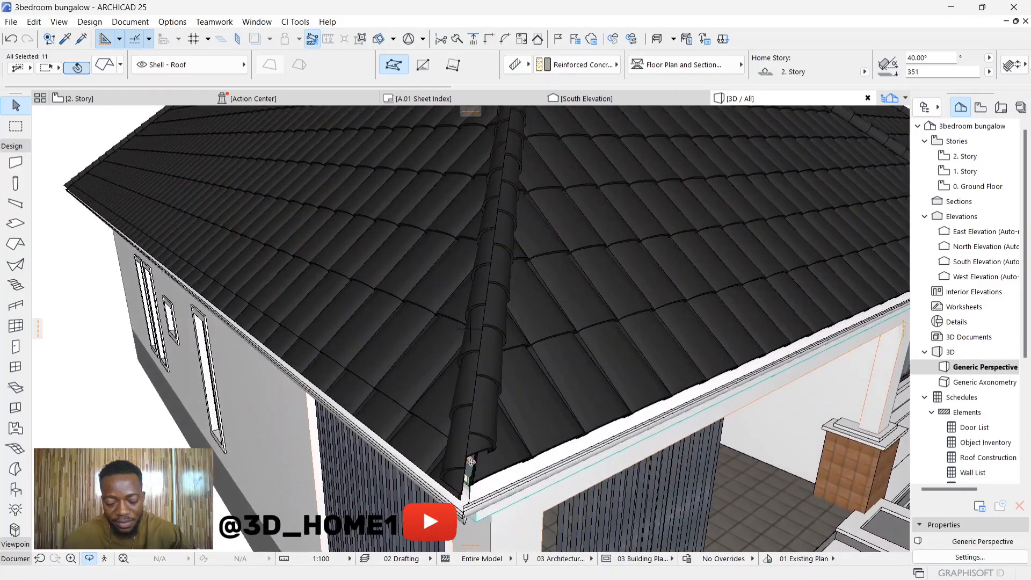
Check the tiled roof's appearance over the porch, from the front of the house and along the side wall
{"action": "left_click_drag", "start_coordinate": [471, 462], "coordinate": [432, 388]}
{"action": "scroll", "coordinate": [428, 382], "scroll_direction": "down", "scroll_amount": 4}
{"action": "scroll", "coordinate": [347, 348], "scroll_direction": "up", "scroll_amount": 1}
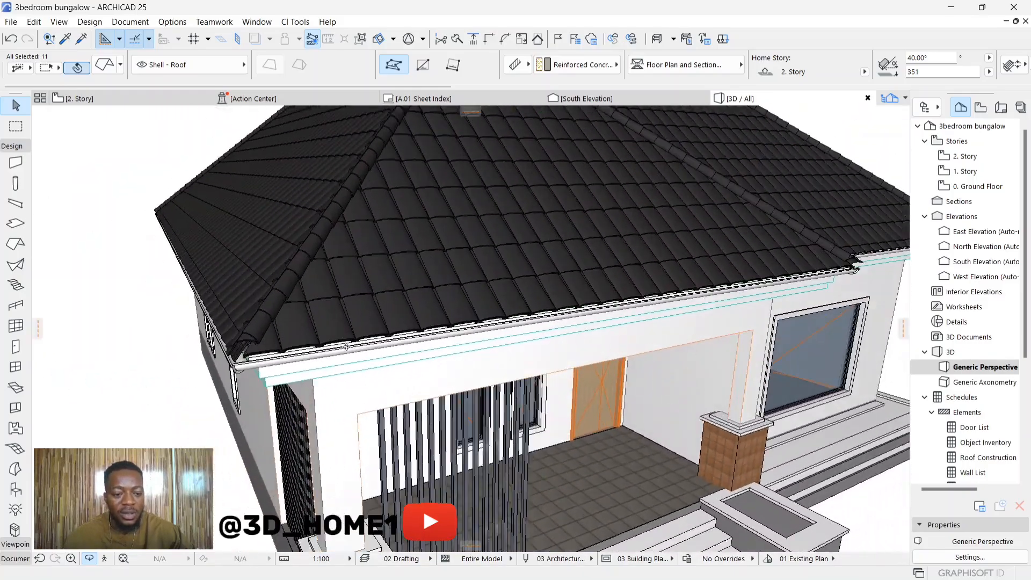
{"action": "scroll", "coordinate": [346, 348], "scroll_direction": "down", "scroll_amount": 1}
{"action": "left_click_drag", "start_coordinate": [426, 468], "coordinate": [528, 336]}
{"action": "scroll", "coordinate": [444, 406], "scroll_direction": "down", "scroll_amount": 1}
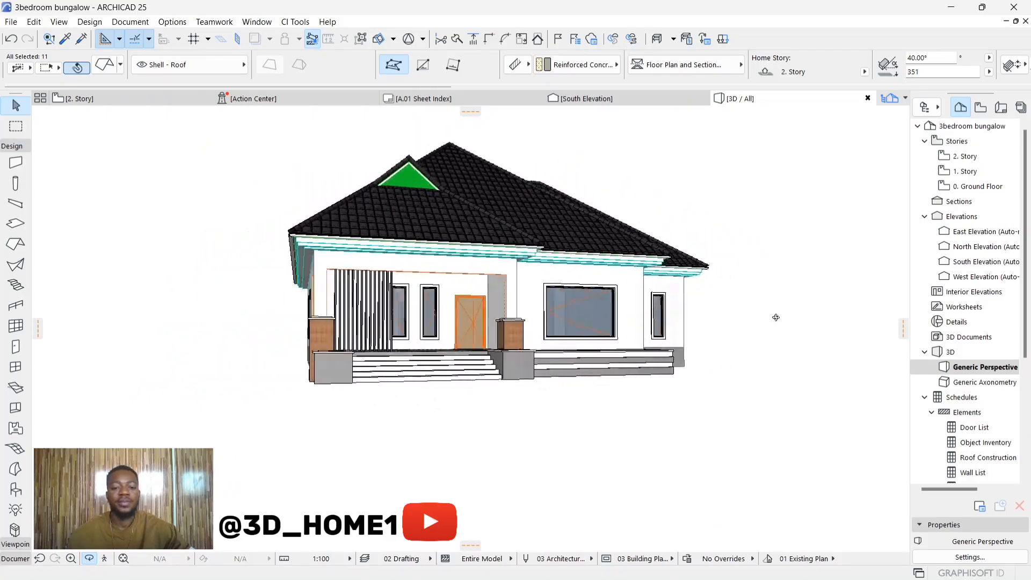
{"action": "scroll", "coordinate": [702, 330], "scroll_direction": "up", "scroll_amount": 10}
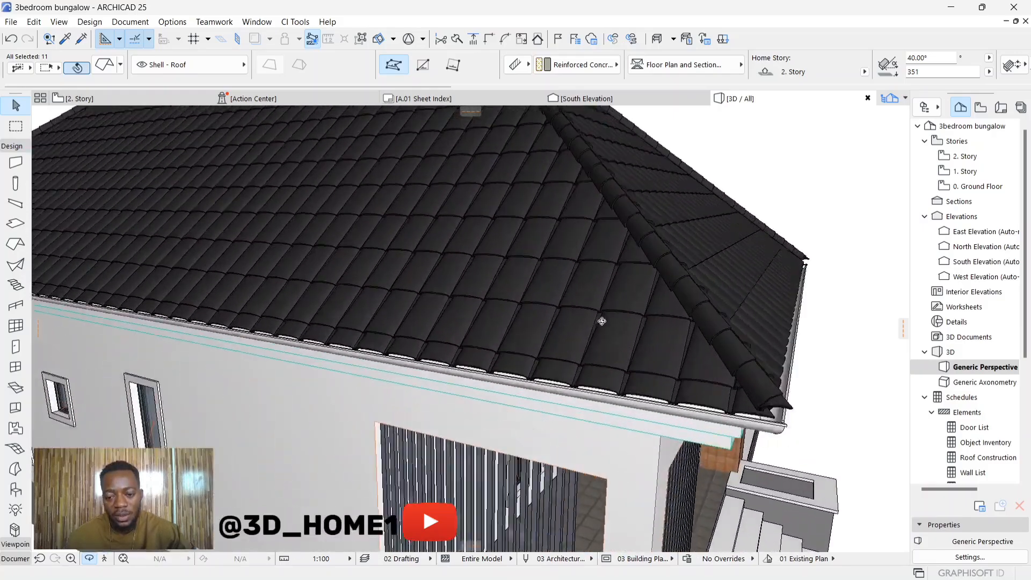
{"action": "left_click_drag", "start_coordinate": [603, 321], "coordinate": [572, 344]}
{"action": "scroll", "coordinate": [572, 344], "scroll_direction": "down", "scroll_amount": 2}
Undo the roof covering and reopen the CI Tools Roof Covering settings for the selected roof
{"action": "key", "text": "ctrl+z"}
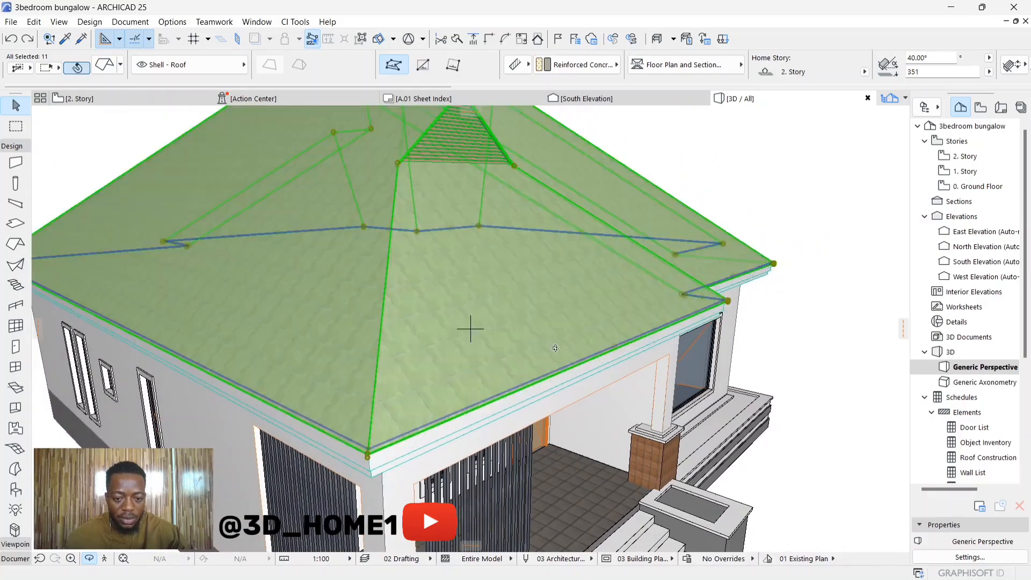
{"action": "middle_click_drag", "start_coordinate": [401, 374], "coordinate": [423, 323], "text": "shift"}
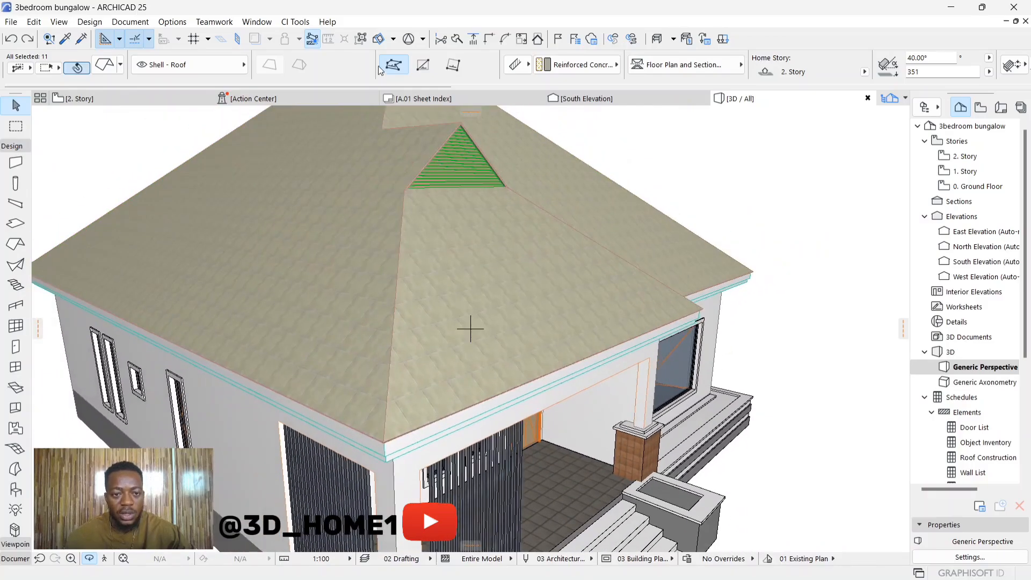
{"action": "left_click", "coordinate": [295, 21]}
{"action": "mouse_move", "coordinate": [332, 89]}
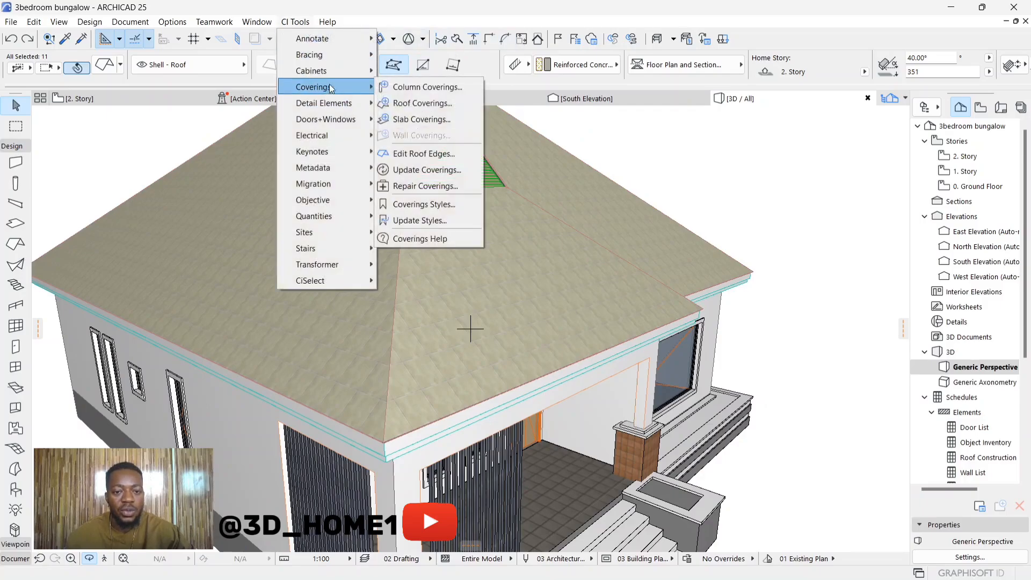
{"action": "left_click", "coordinate": [423, 103]}
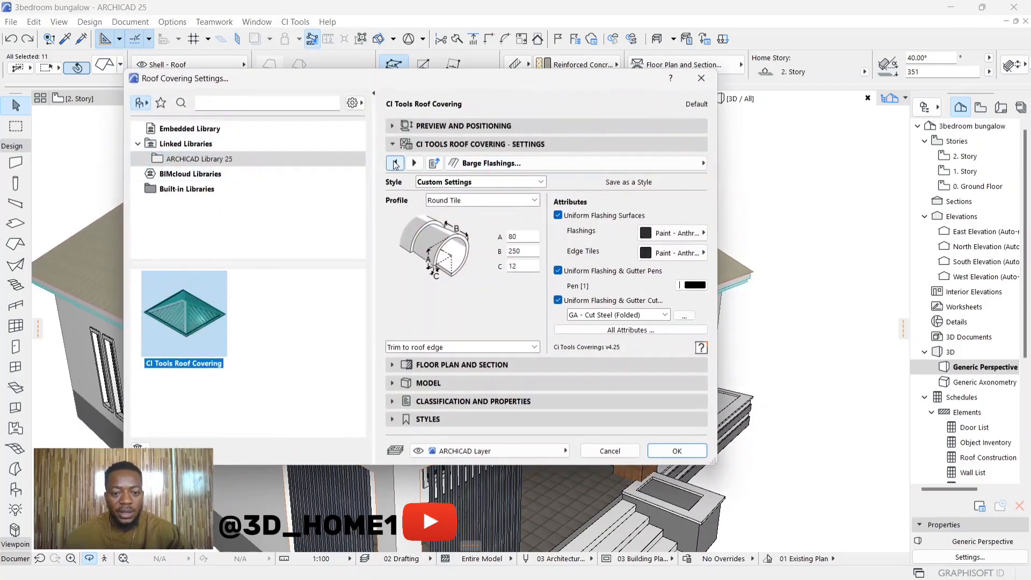
Return to the Cladding settings and set dimension C of the Spanish Tiles to 150
{"action": "left_click", "coordinate": [395, 164]}
{"action": "left_click", "coordinate": [395, 164]}
{"action": "left_click", "coordinate": [395, 163]}
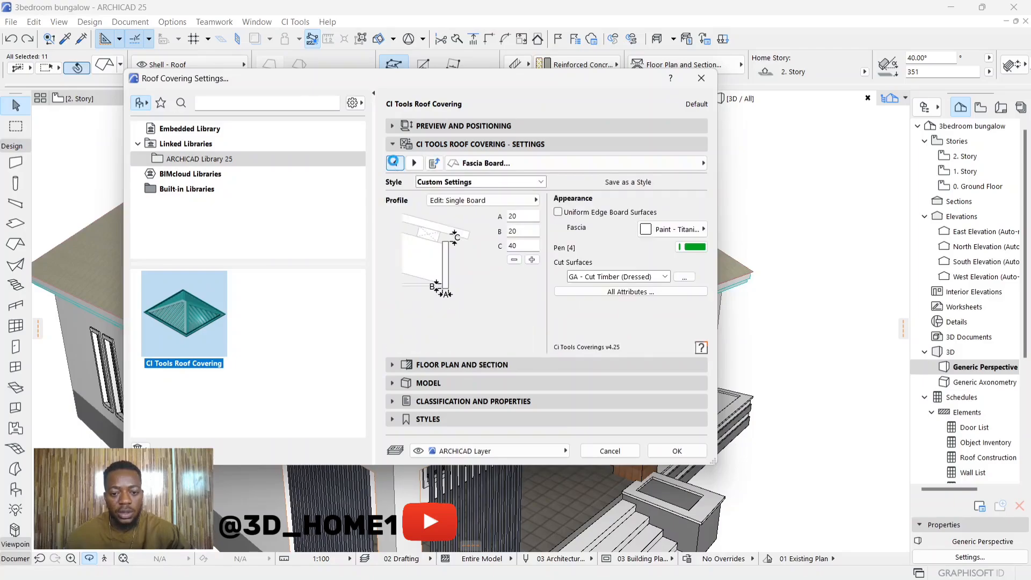
{"action": "left_click", "coordinate": [394, 162]}
{"action": "left_click", "coordinate": [395, 163]}
{"action": "left_click", "coordinate": [395, 163]}
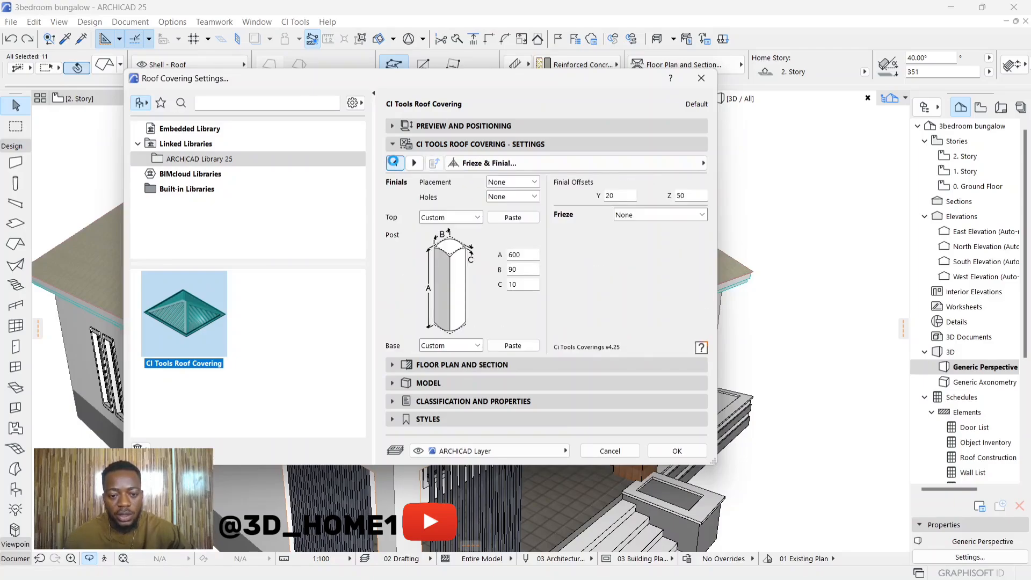
{"action": "left_click", "coordinate": [395, 163]}
{"action": "left_click", "coordinate": [395, 163]}
{"action": "left_click", "coordinate": [395, 163]}
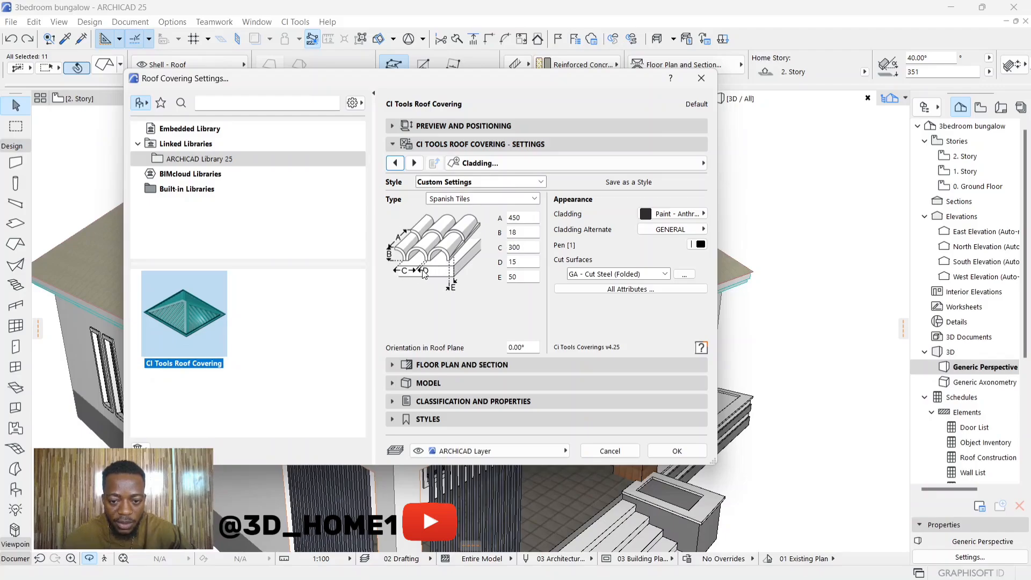
{"action": "double_click", "coordinate": [523, 248]}
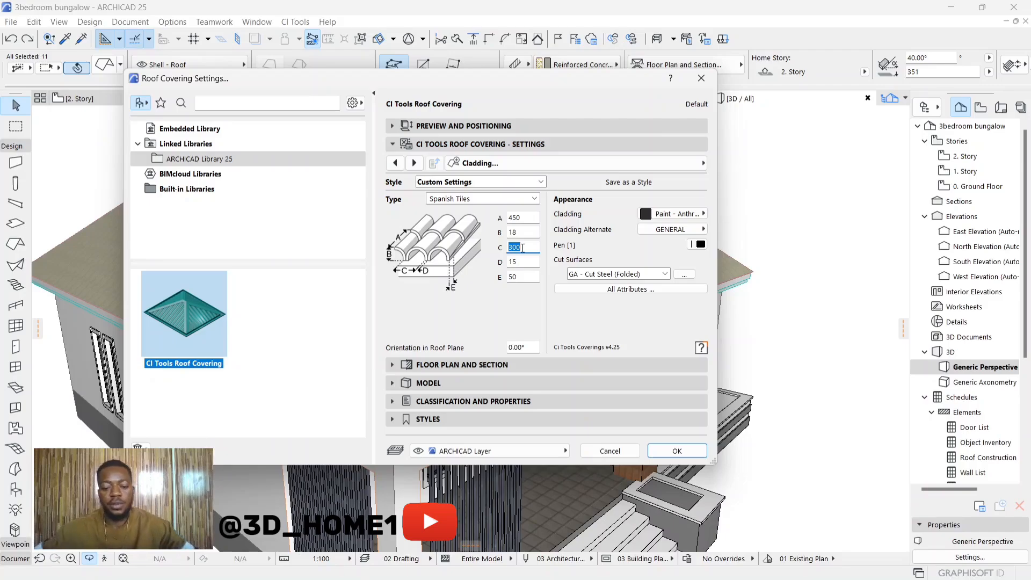
{"action": "type", "text": "150"}
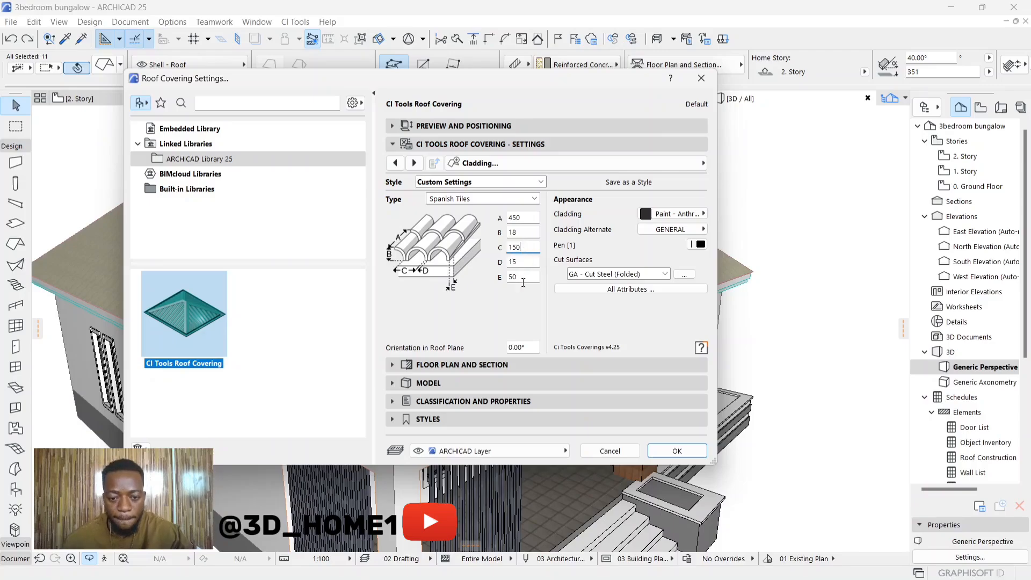
{"action": "key", "text": "Return"}
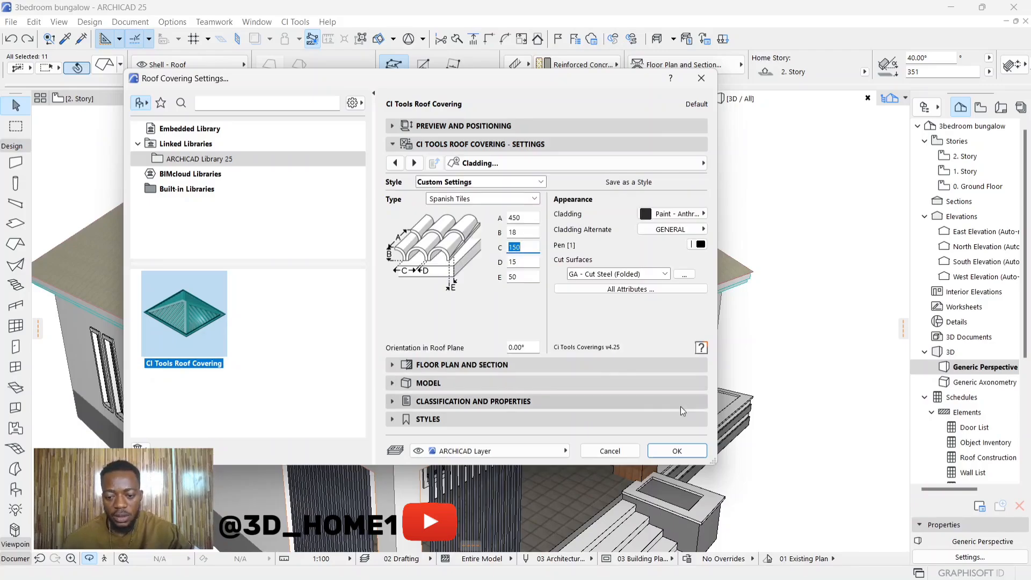
Generate the covering with the narrower Spanish tiles over the whole roof and deselect the roof
{"action": "left_click", "coordinate": [669, 454]}
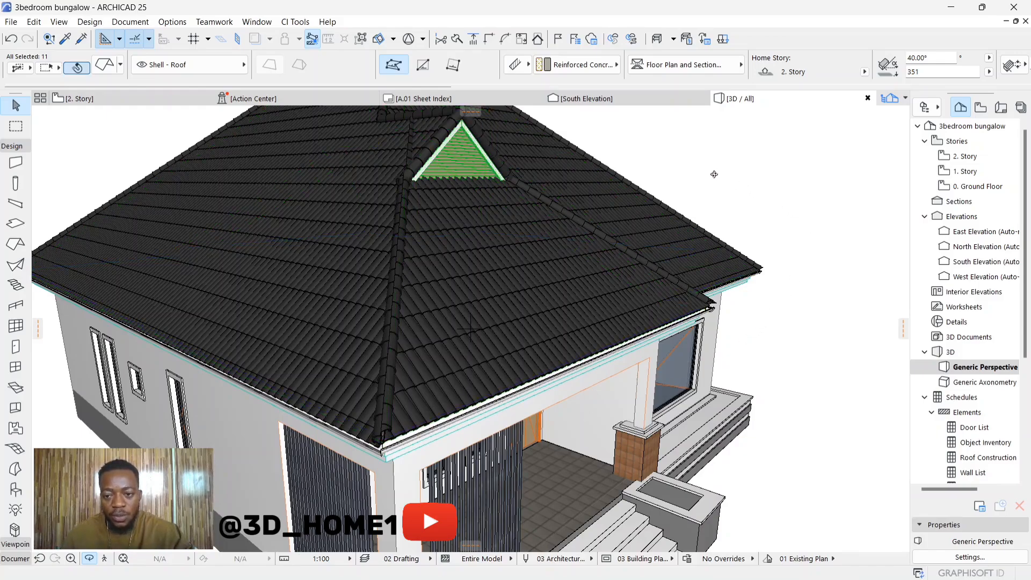
{"action": "key", "text": "Escape"}
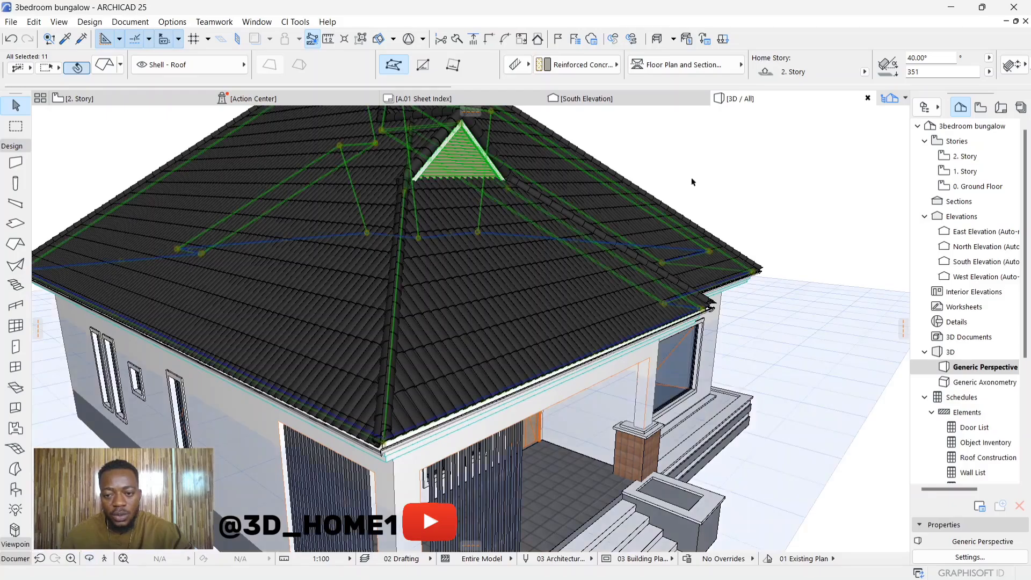
{"action": "left_click", "coordinate": [698, 178]}
Examine the narrower tiles, the hip end and the gutter at the porch corner, including from low down
{"action": "scroll", "coordinate": [433, 439], "scroll_direction": "up", "scroll_amount": 10}
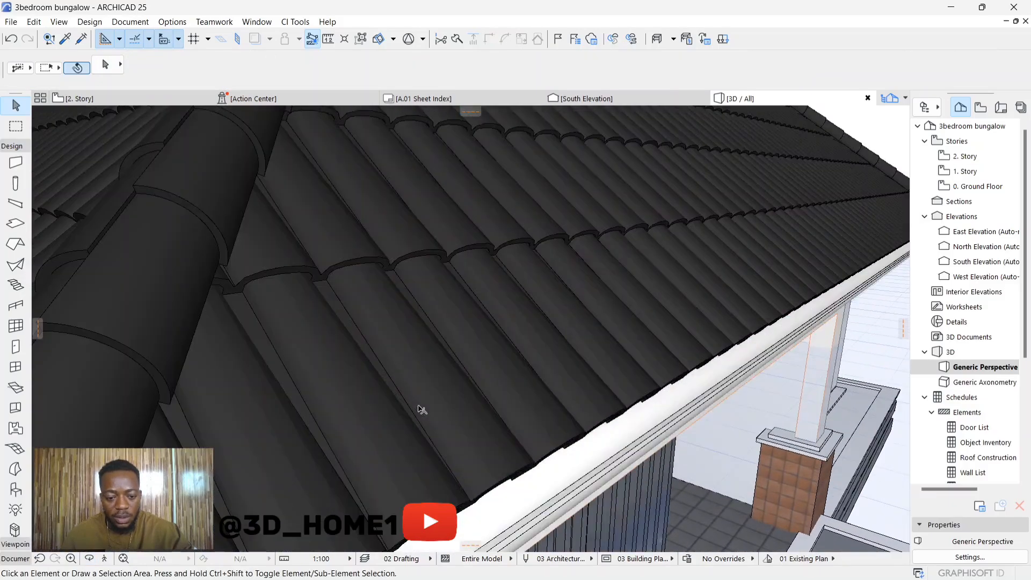
{"action": "middle_click_drag", "start_coordinate": [474, 436], "coordinate": [321, 340], "text": "shift"}
{"action": "scroll", "coordinate": [458, 283], "scroll_direction": "down", "scroll_amount": 3}
{"action": "scroll", "coordinate": [473, 302], "scroll_direction": "down", "scroll_amount": 3}
{"action": "scroll", "coordinate": [455, 343], "scroll_direction": "up", "scroll_amount": 3}
{"action": "scroll", "coordinate": [455, 342], "scroll_direction": "down", "scroll_amount": 3}
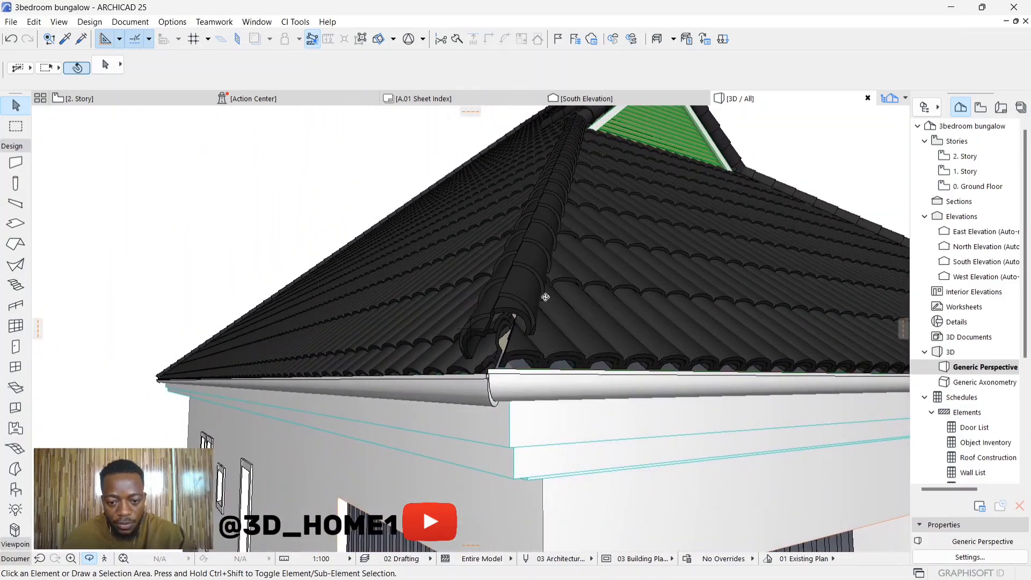
{"action": "scroll", "coordinate": [546, 297], "scroll_direction": "down", "scroll_amount": 3}
{"action": "middle_click_drag", "start_coordinate": [467, 306], "coordinate": [256, 400], "text": "shift"}
{"action": "scroll", "coordinate": [273, 398], "scroll_direction": "down", "scroll_amount": 2}
{"action": "middle_click_drag", "start_coordinate": [315, 346], "coordinate": [448, 280], "text": "shift"}
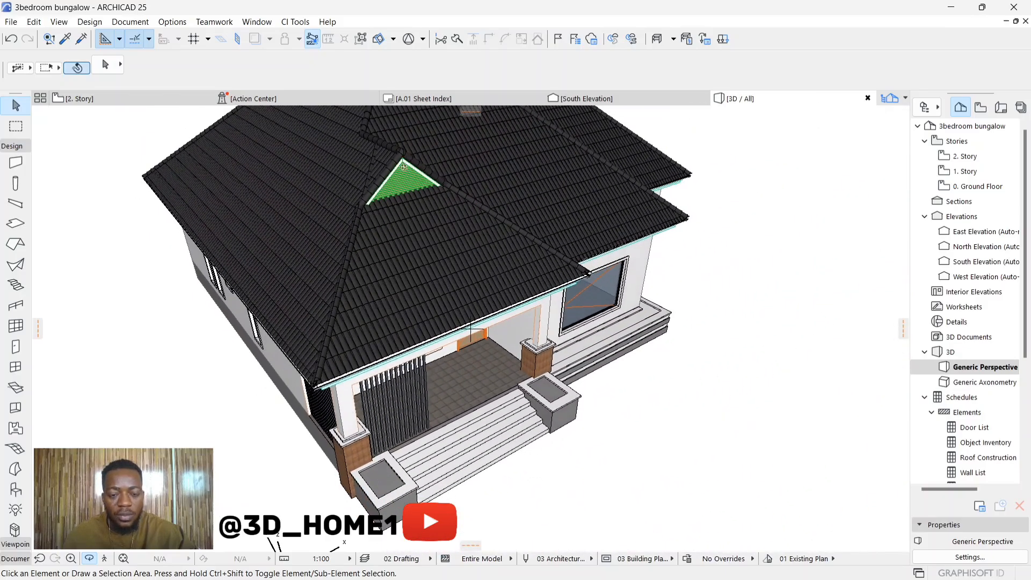
Inspect the roof from above, including the ridge and valley tiles behind the louvered porch gable
{"action": "middle_click_drag", "start_coordinate": [404, 167], "coordinate": [182, 258], "text": "shift"}
{"action": "scroll", "coordinate": [182, 258], "scroll_direction": "down", "scroll_amount": 3}
{"action": "middle_click_drag", "start_coordinate": [389, 263], "coordinate": [188, 263], "text": "shift"}
{"action": "scroll", "coordinate": [399, 200], "scroll_direction": "up", "scroll_amount": 2}
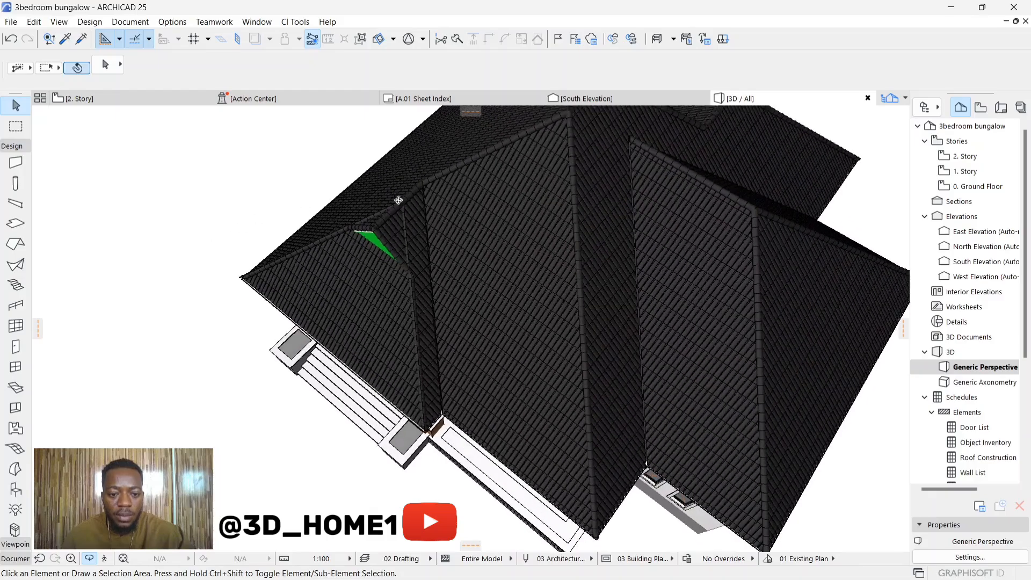
{"action": "scroll", "coordinate": [399, 200], "scroll_direction": "up", "scroll_amount": 6}
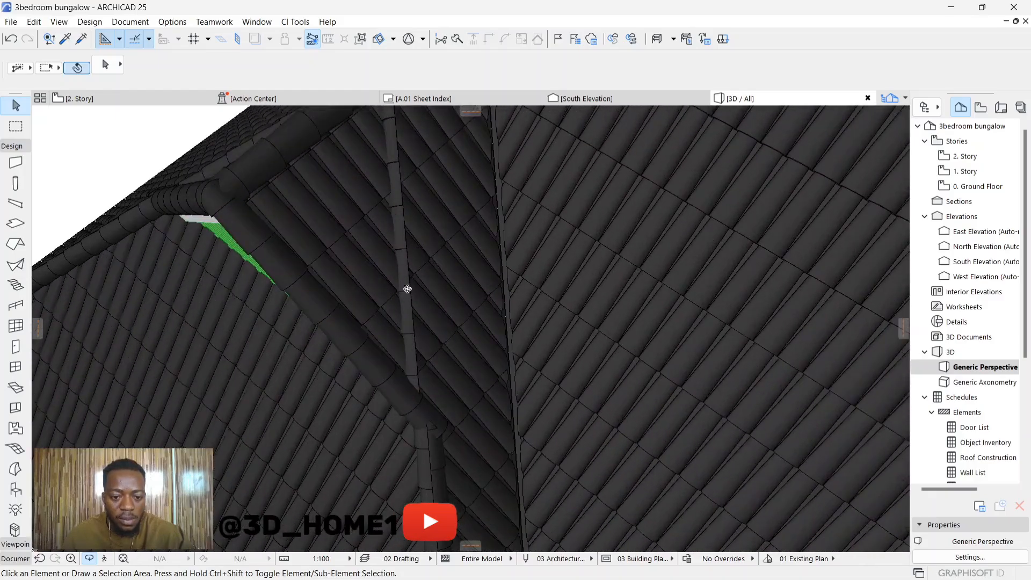
Examine the tiled roof from above, the front and the side, including the eaves of the projecting bay
{"action": "scroll", "coordinate": [408, 289], "scroll_direction": "down", "scroll_amount": 10}
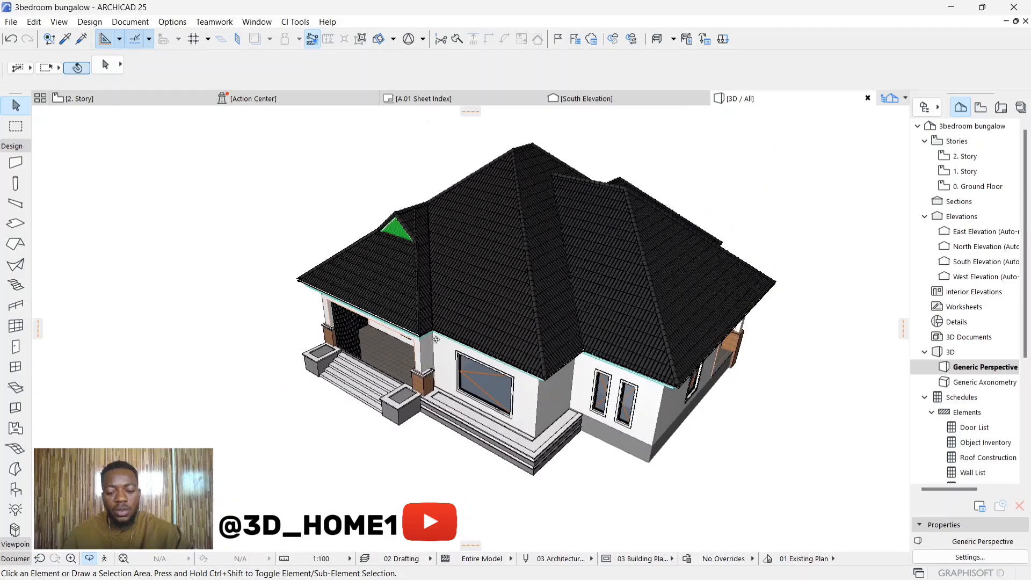
{"action": "middle_click_drag", "start_coordinate": [436, 340], "coordinate": [484, 216], "text": "shift"}
{"action": "middle_click_drag", "start_coordinate": [578, 304], "coordinate": [324, 267], "text": "shift"}
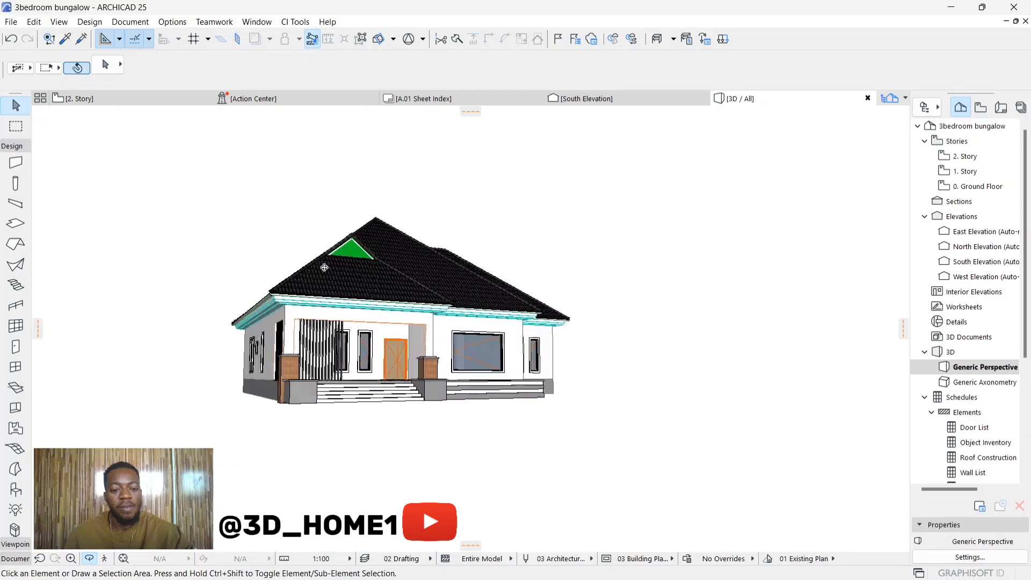
{"action": "middle_click_drag", "start_coordinate": [390, 253], "coordinate": [411, 271], "text": "shift"}
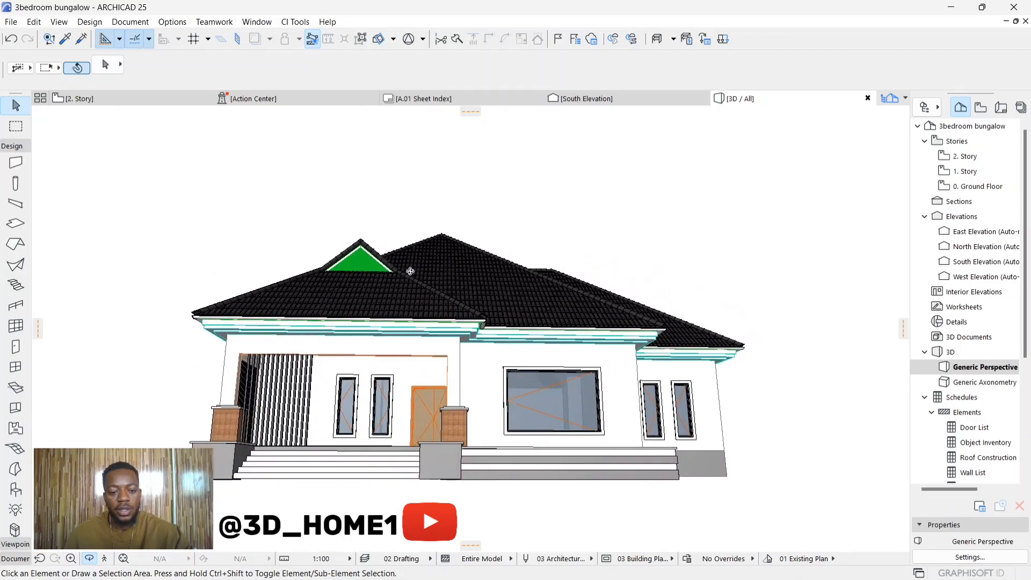
{"action": "scroll", "coordinate": [181, 310], "scroll_direction": "up", "scroll_amount": 4}
{"action": "left_click_drag", "start_coordinate": [184, 310], "coordinate": [309, 317]}
{"action": "scroll", "coordinate": [318, 322], "scroll_direction": "down", "scroll_amount": 10}
{"action": "scroll", "coordinate": [545, 294], "scroll_direction": "up", "scroll_amount": 8}
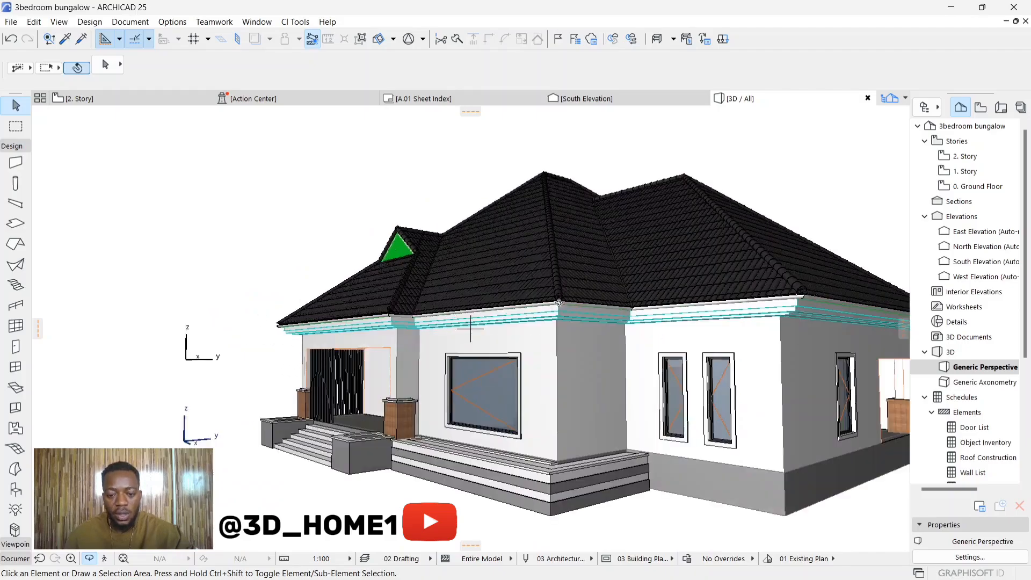
{"action": "left_click_drag", "start_coordinate": [544, 294], "coordinate": [595, 320]}
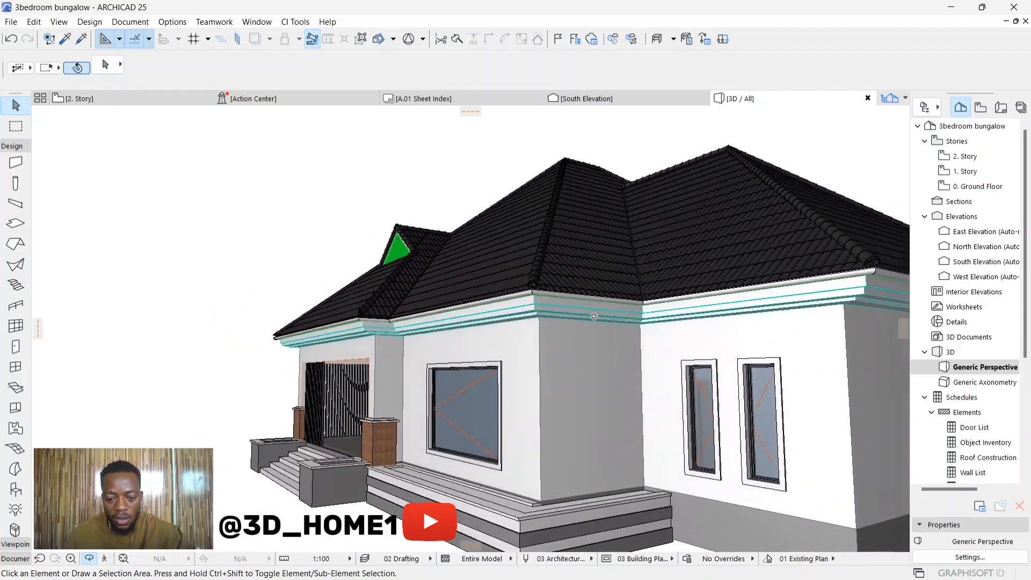
Select the covering on the projecting bay's narrow roof face and pull a downpipe out of its gutter end along the bay's side wall
{"action": "scroll", "coordinate": [595, 320], "scroll_direction": "up", "scroll_amount": 3}
{"action": "scroll", "coordinate": [591, 306], "scroll_direction": "up", "scroll_amount": 2}
{"action": "left_click", "coordinate": [589, 290]}
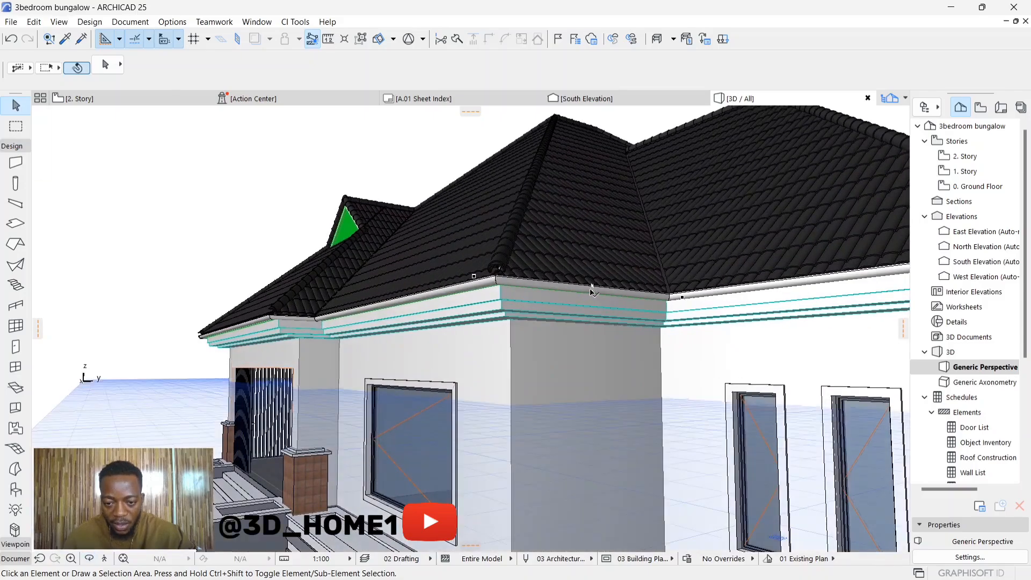
{"action": "left_click", "coordinate": [576, 291]}
{"action": "scroll", "coordinate": [477, 286], "scroll_direction": "up", "scroll_amount": 5}
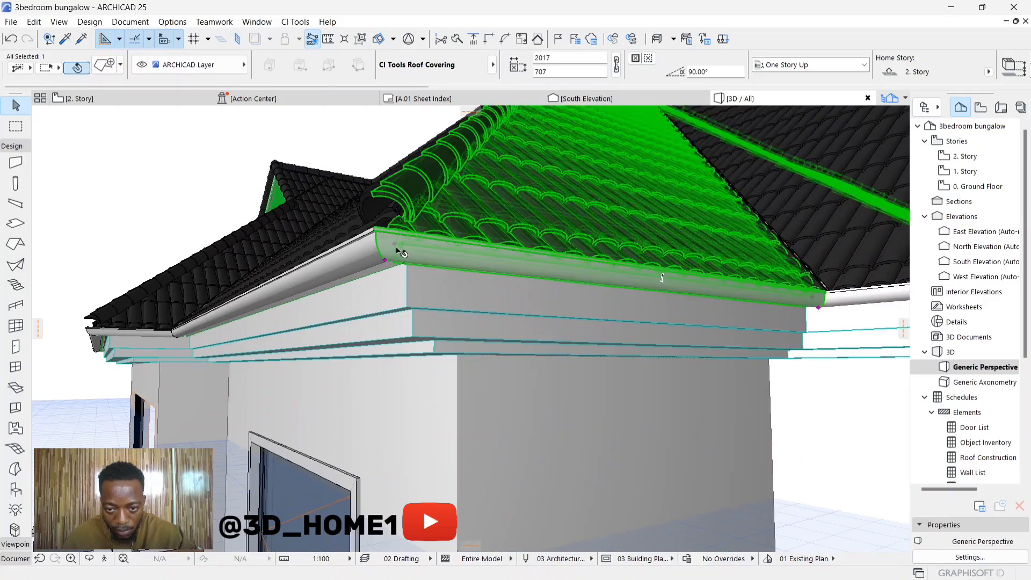
{"action": "left_click", "coordinate": [398, 250]}
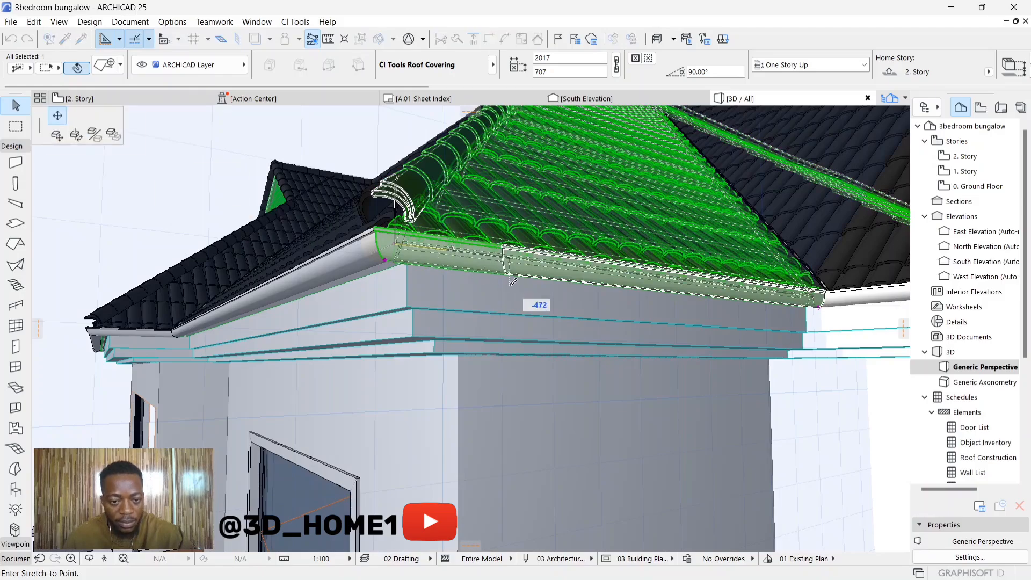
{"action": "left_click", "coordinate": [473, 282]}
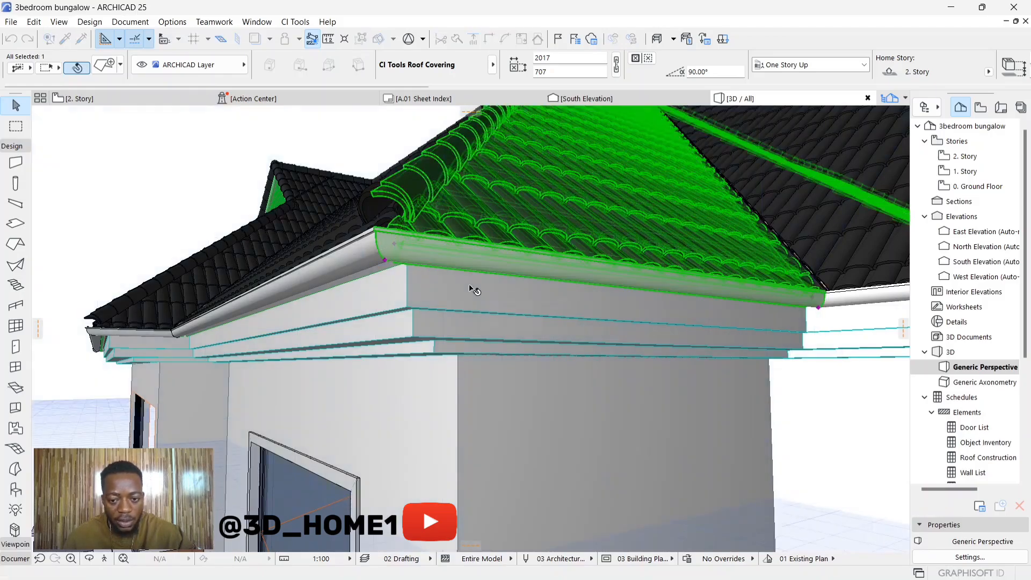
{"action": "left_click", "coordinate": [819, 309]}
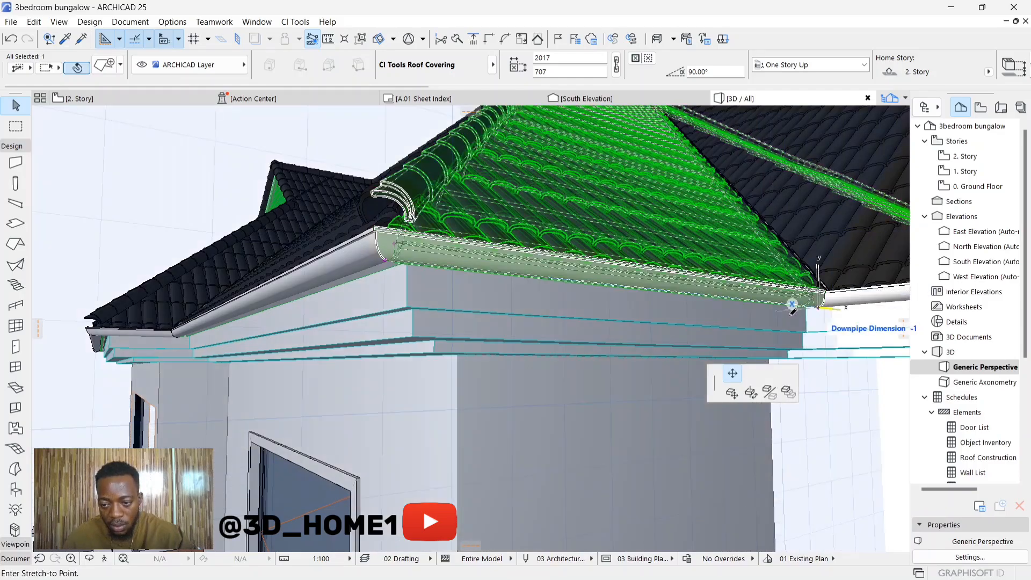
{"action": "scroll", "coordinate": [706, 311], "scroll_direction": "down", "scroll_amount": 5}
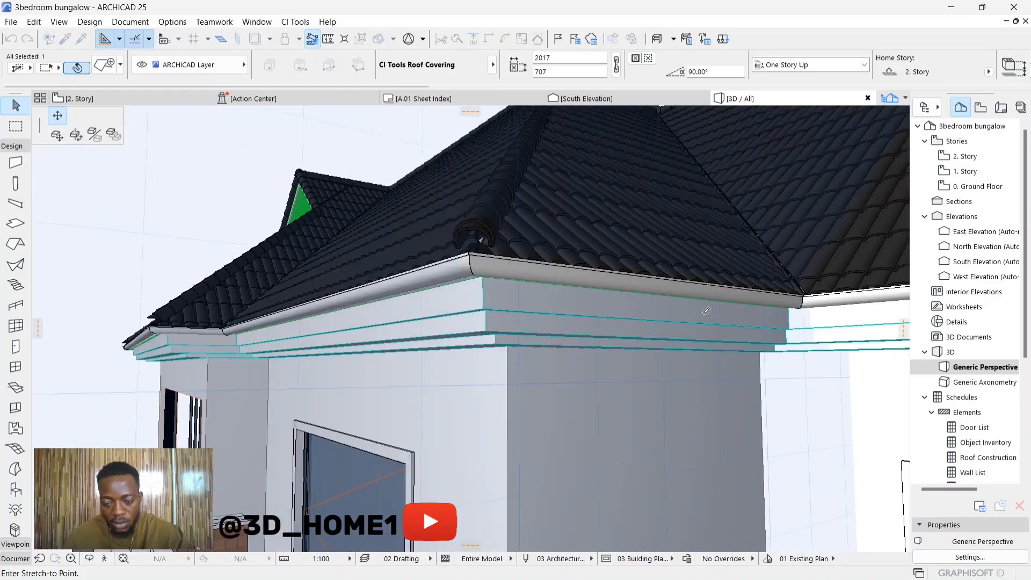
{"action": "scroll", "coordinate": [707, 311], "scroll_direction": "down", "scroll_amount": 2}
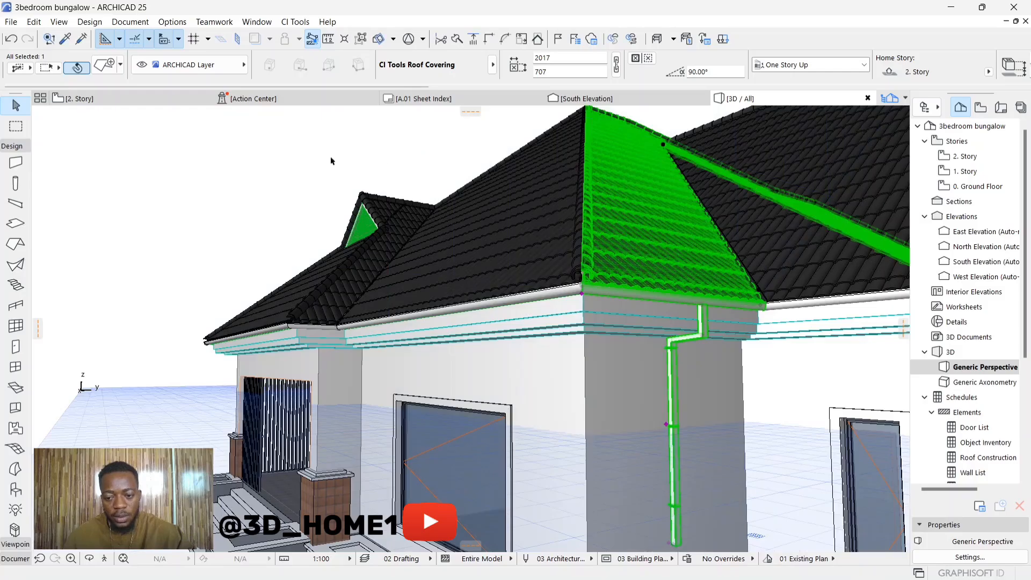
{"action": "left_click", "coordinate": [248, 157]}
Reselect the covering and stretch its downpipe down the bay wall to just above the plinth ledge
{"action": "middle_click_drag", "start_coordinate": [294, 189], "coordinate": [476, 250], "text": "shift"}
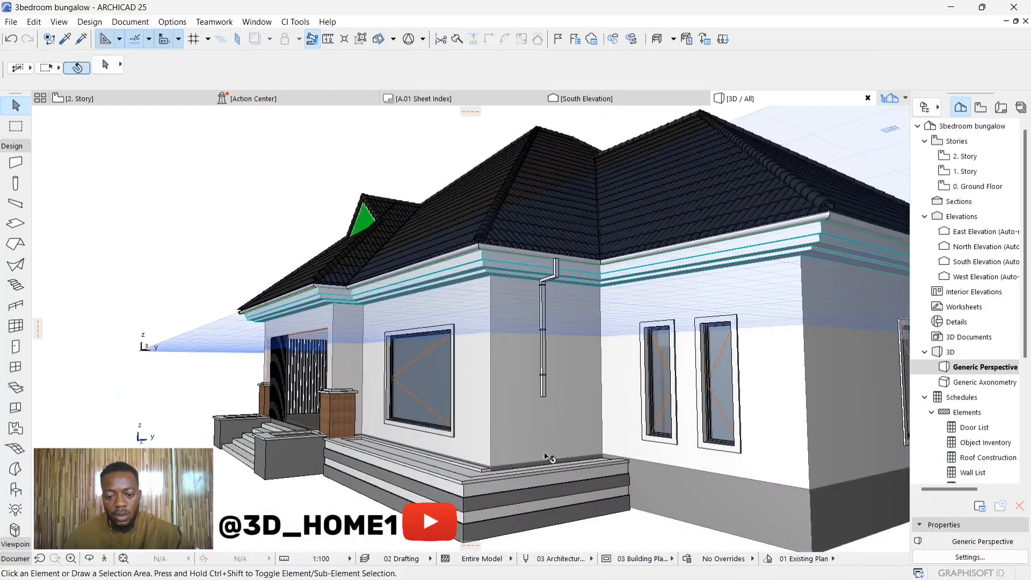
{"action": "scroll", "coordinate": [546, 457], "scroll_direction": "up", "scroll_amount": 5}
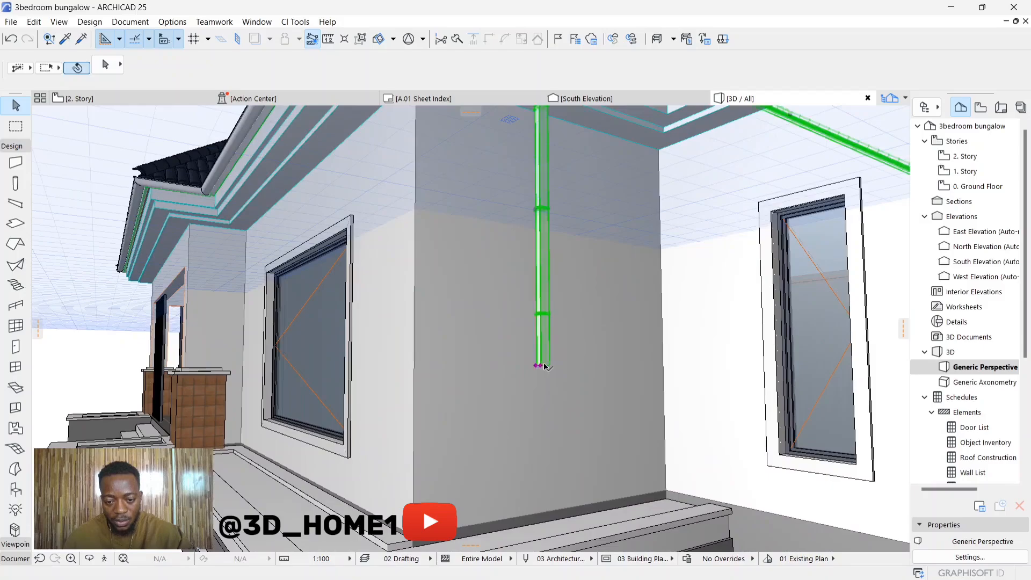
{"action": "left_click", "coordinate": [542, 366]}
{"action": "left_click", "coordinate": [538, 367]}
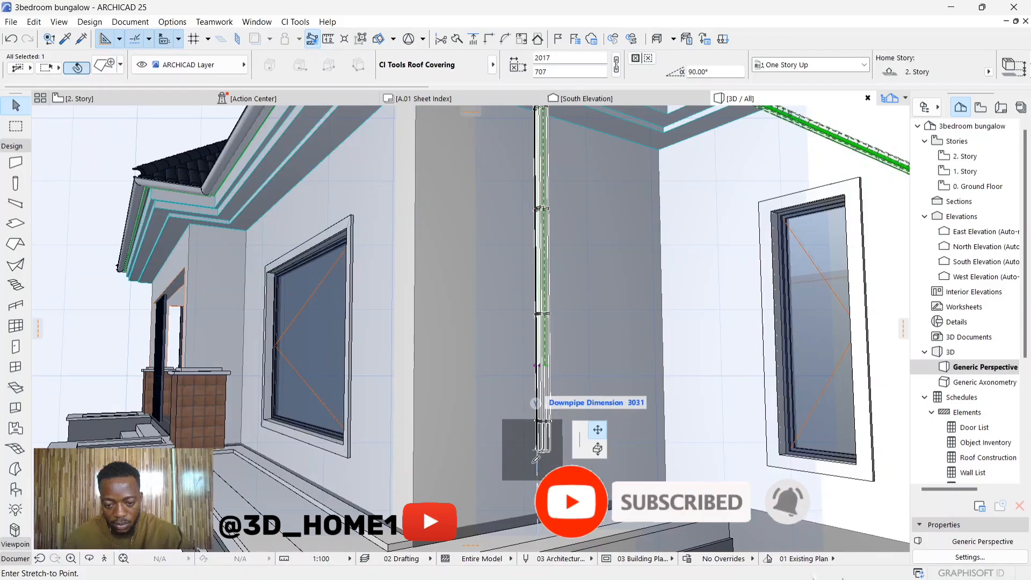
{"action": "left_click", "coordinate": [536, 443]}
{"action": "scroll", "coordinate": [537, 451], "scroll_direction": "down", "scroll_amount": 5}
{"action": "scroll", "coordinate": [535, 466], "scroll_direction": "down", "scroll_amount": 6}
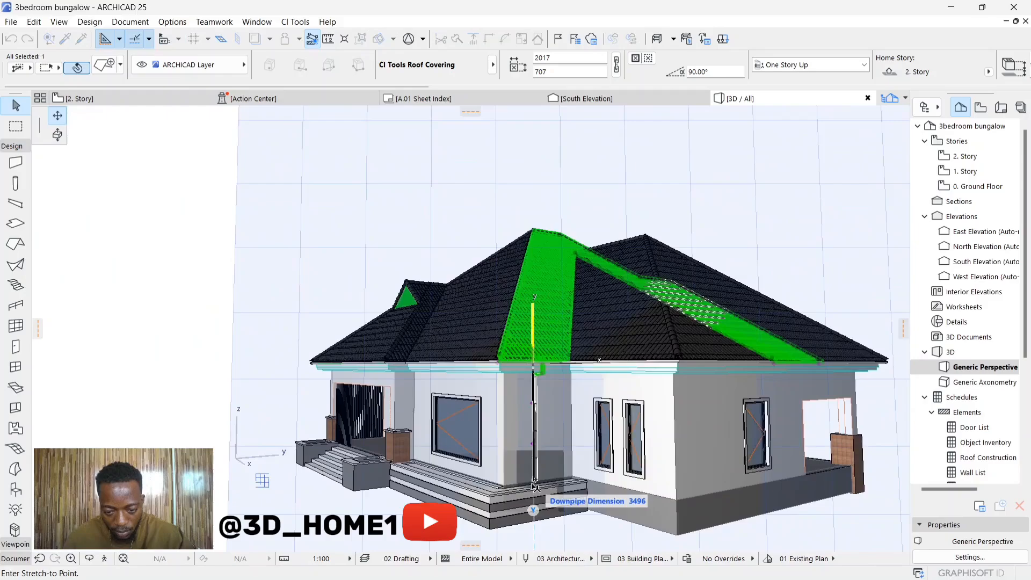
{"action": "scroll", "coordinate": [535, 476], "scroll_direction": "up", "scroll_amount": 5}
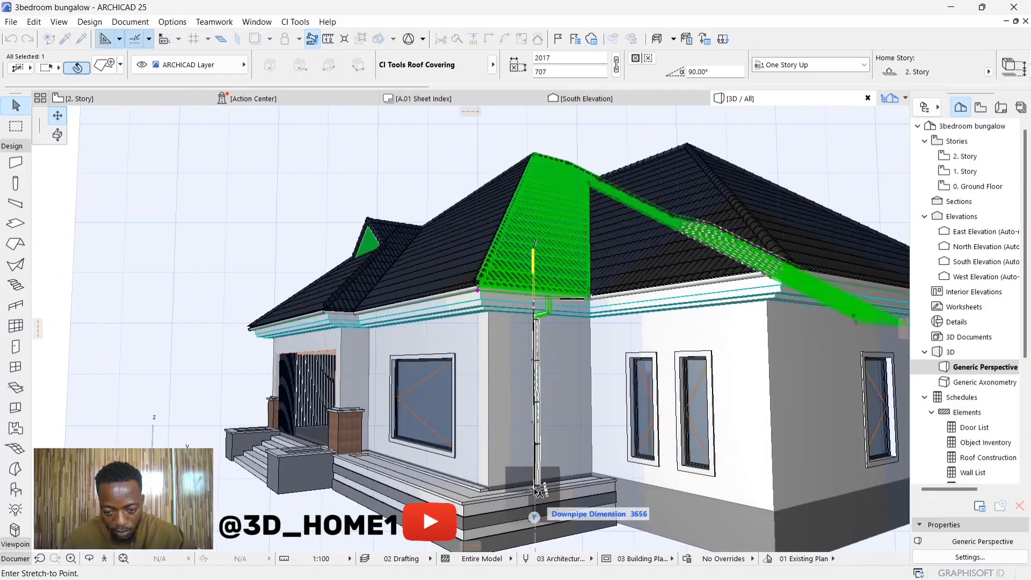
{"action": "scroll", "coordinate": [537, 494], "scroll_direction": "up", "scroll_amount": 3}
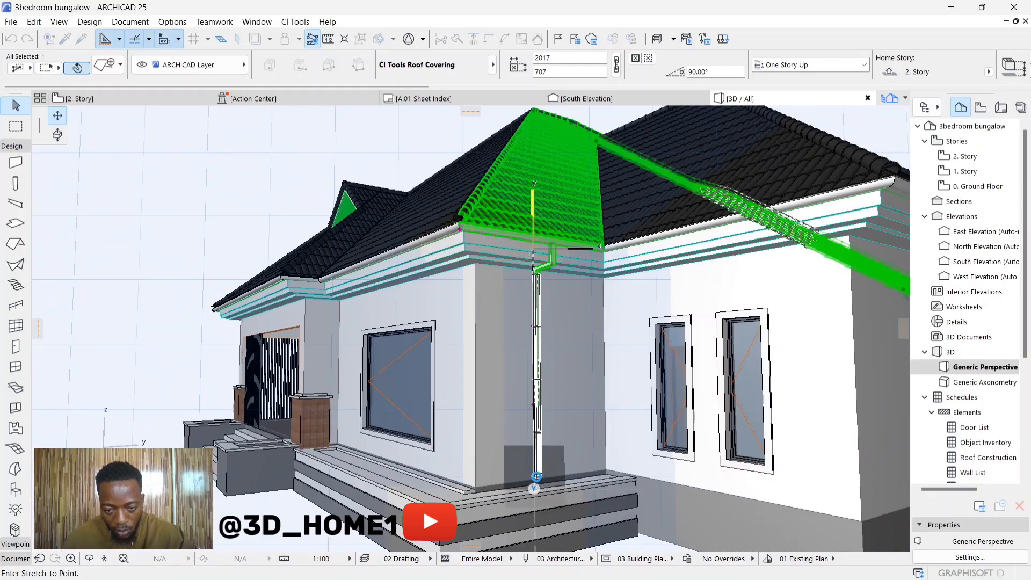
{"action": "left_click", "coordinate": [540, 486]}
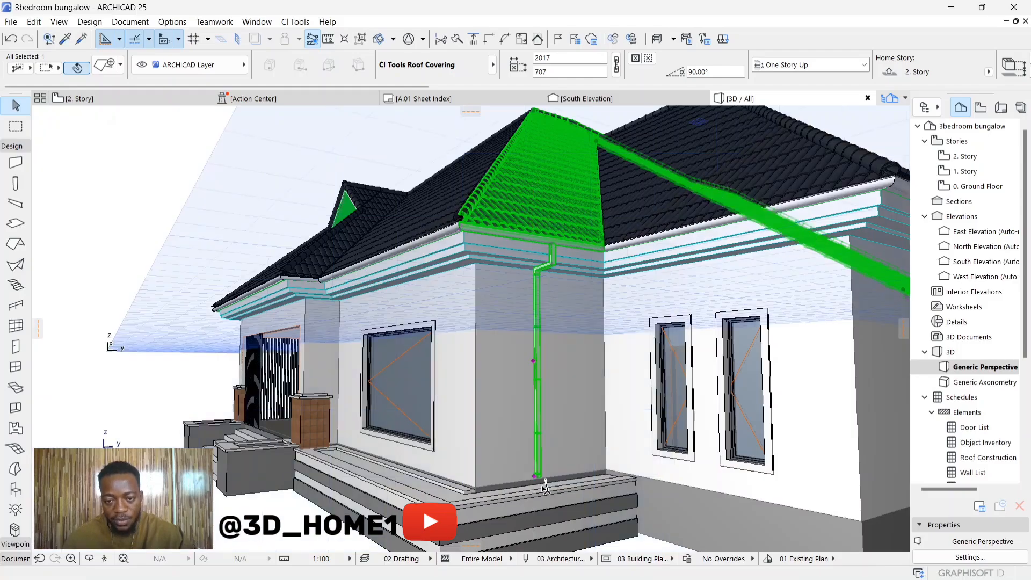
Angle the downpipe's lower end outward over the plinth ledge, lower its bottom point slightly and deselect the covering
{"action": "scroll", "coordinate": [543, 489], "scroll_direction": "up", "scroll_amount": 3}
{"action": "scroll", "coordinate": [543, 490], "scroll_direction": "up", "scroll_amount": 5}
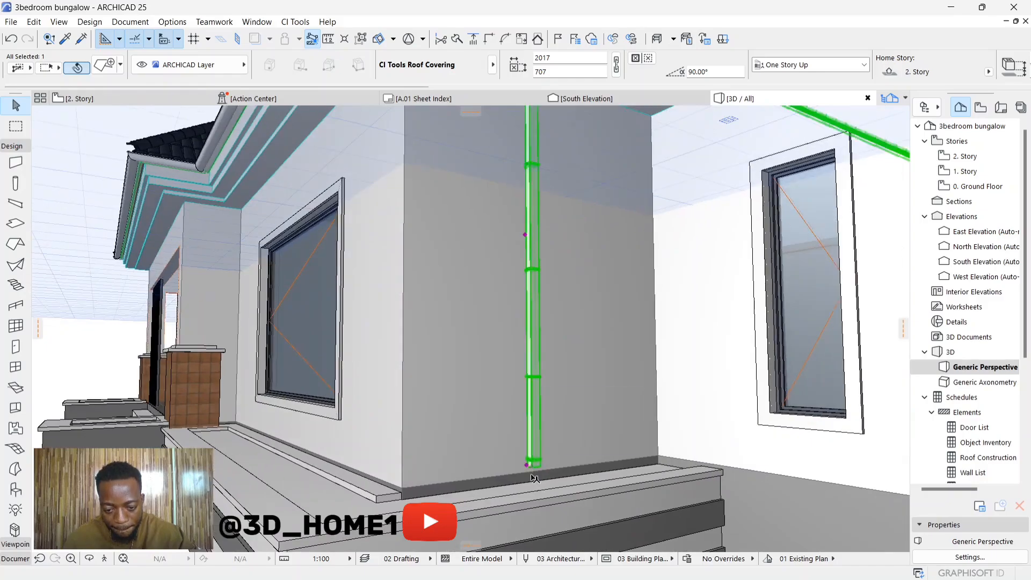
{"action": "scroll", "coordinate": [535, 479], "scroll_direction": "up", "scroll_amount": 4}
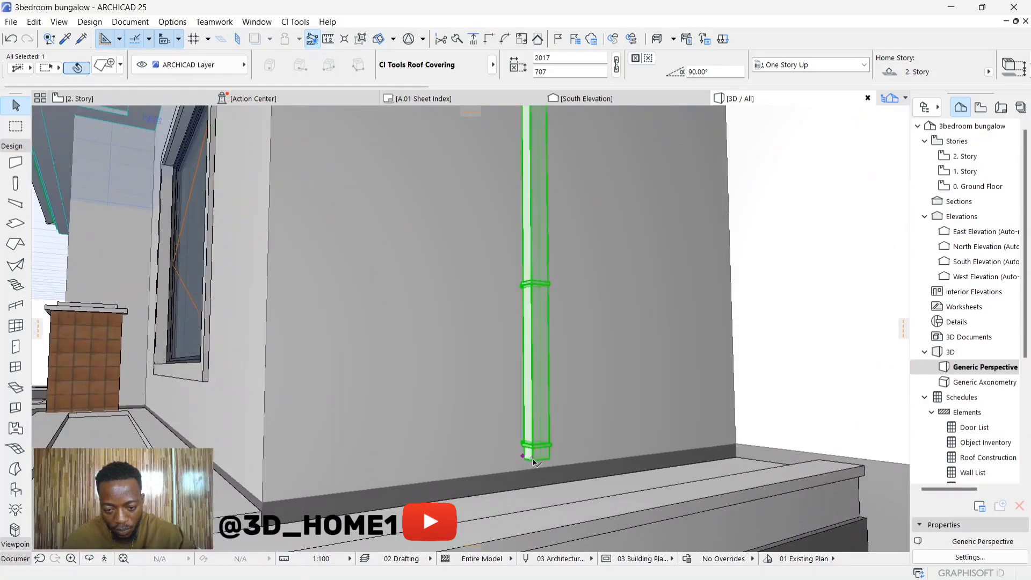
{"action": "left_click", "coordinate": [535, 461]}
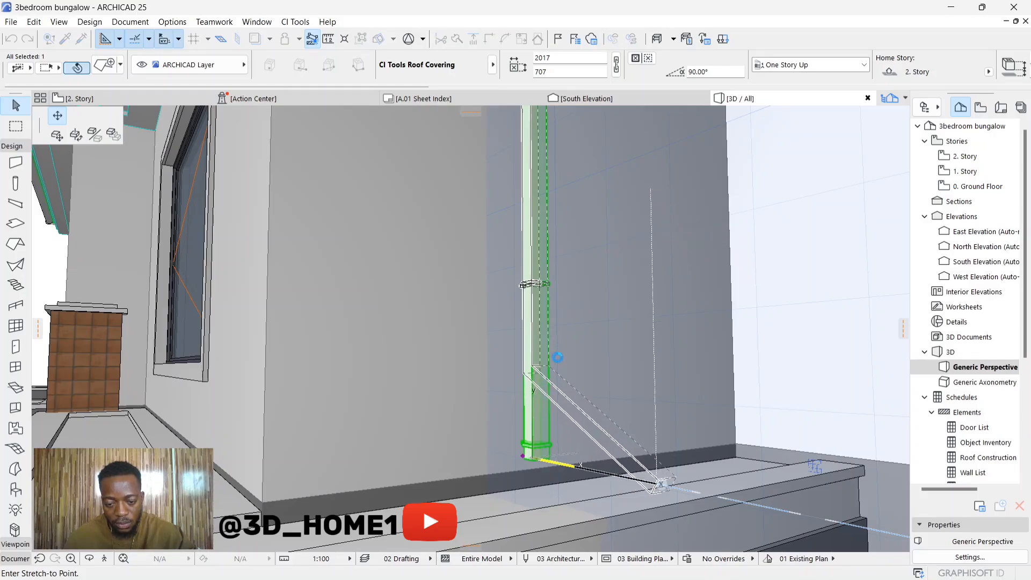
{"action": "left_click", "coordinate": [555, 363]}
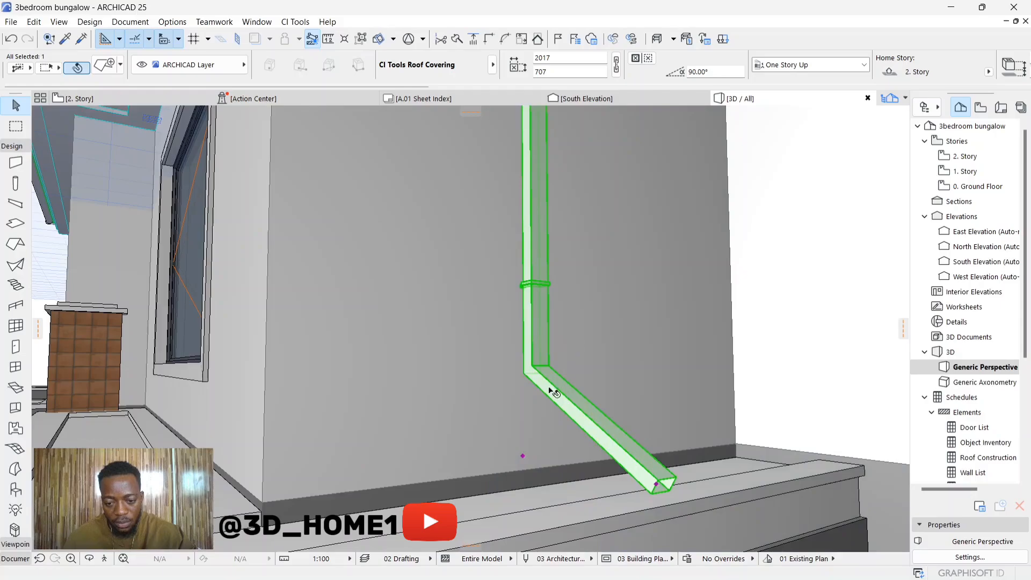
{"action": "left_click", "coordinate": [524, 457]}
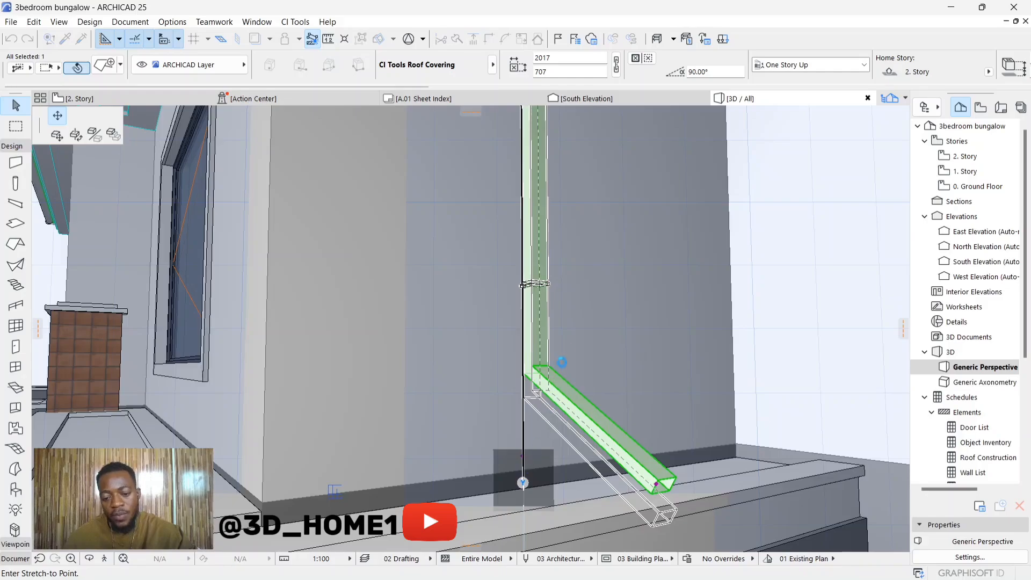
{"action": "left_click", "coordinate": [558, 334]}
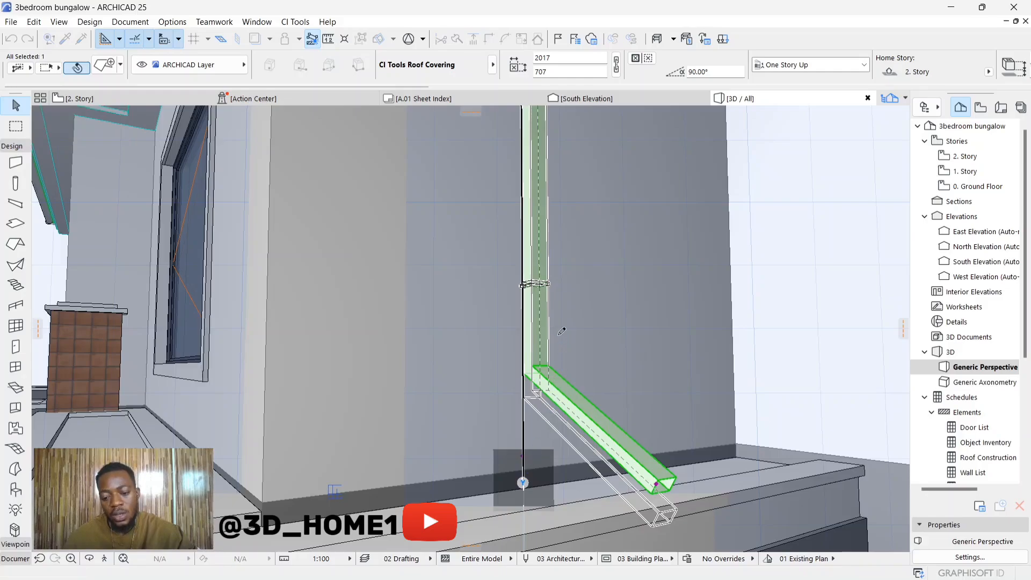
{"action": "key", "text": "Escape"}
Move the downpipe's vertical run closer to the bay's side wall, at a downpipe dimension of about 655, and deselect the covering
{"action": "middle_click_drag", "start_coordinate": [605, 304], "coordinate": [532, 370], "text": "shift"}
{"action": "scroll", "coordinate": [532, 370], "scroll_direction": "down", "scroll_amount": 3}
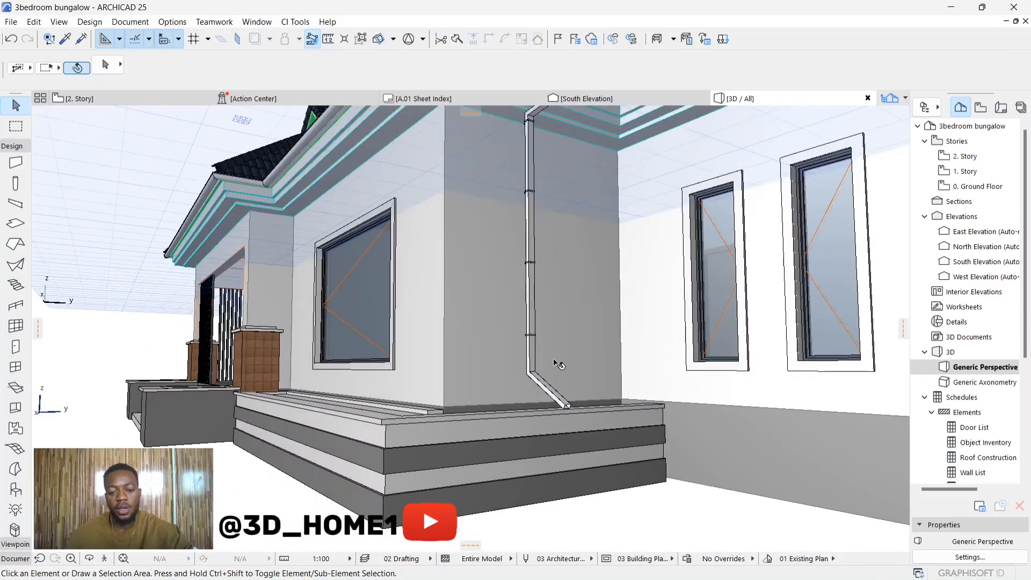
{"action": "middle_click_drag", "start_coordinate": [558, 365], "coordinate": [578, 433], "text": "shift"}
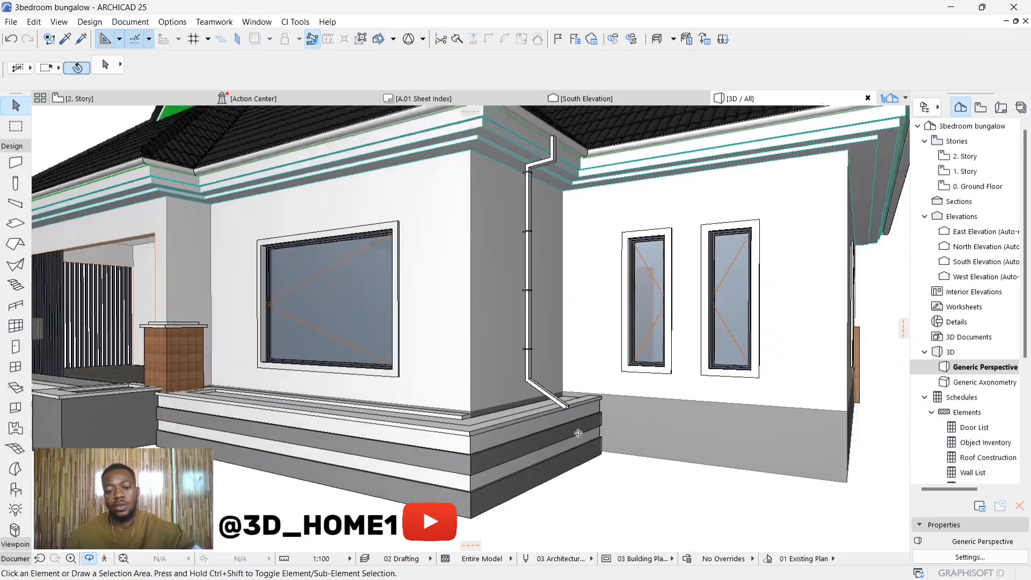
{"action": "scroll", "coordinate": [542, 417], "scroll_direction": "down", "scroll_amount": 3}
{"action": "middle_click_drag", "start_coordinate": [515, 372], "coordinate": [565, 280], "text": "shift"}
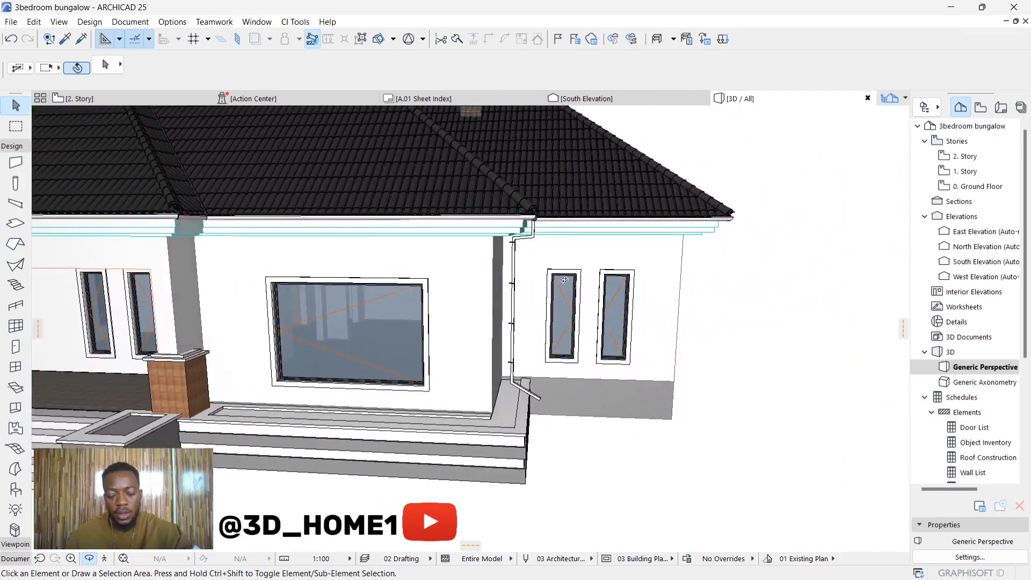
{"action": "scroll", "coordinate": [508, 270], "scroll_direction": "up", "scroll_amount": 4}
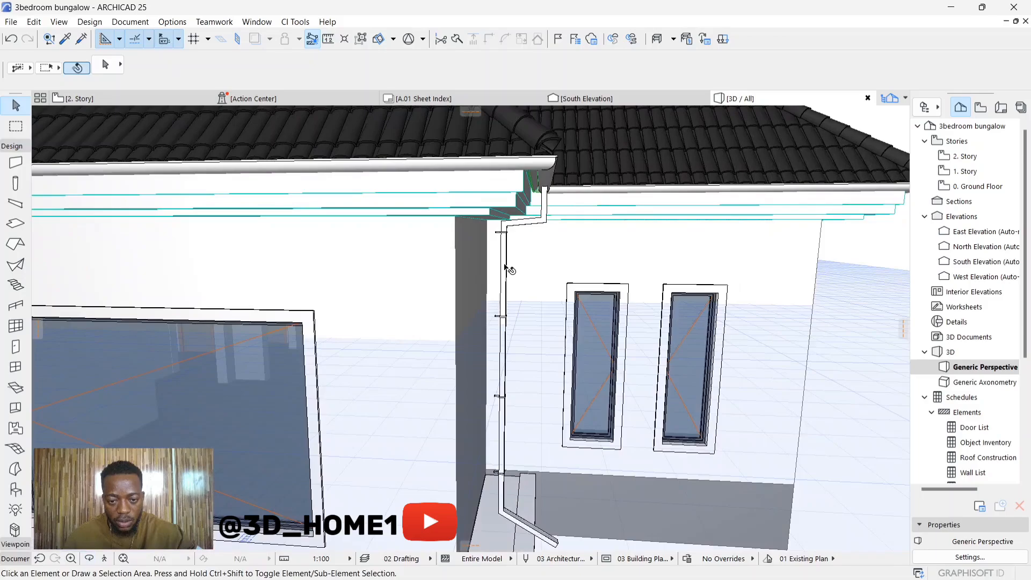
{"action": "left_click", "coordinate": [504, 285]}
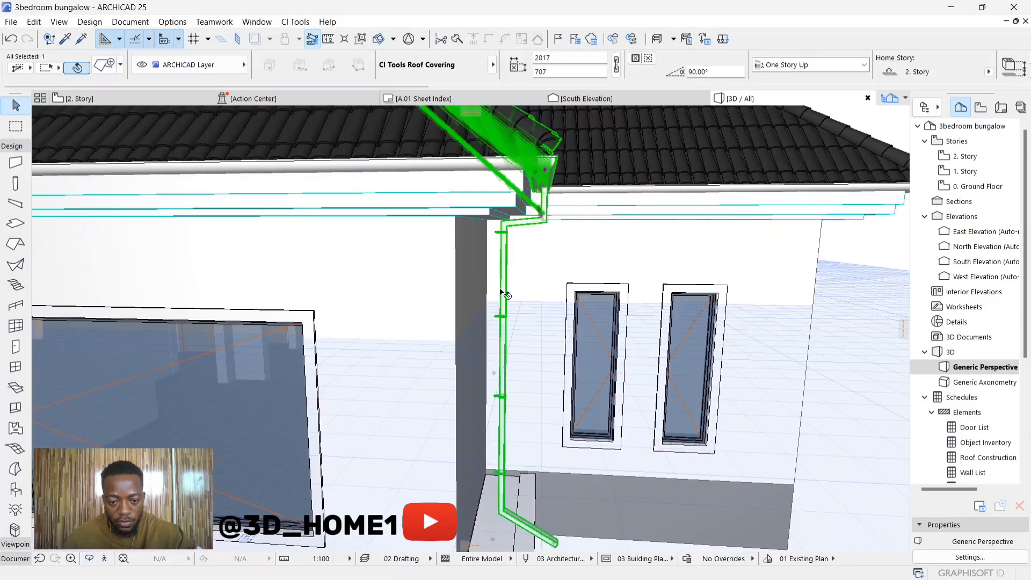
{"action": "left_click", "coordinate": [492, 372]}
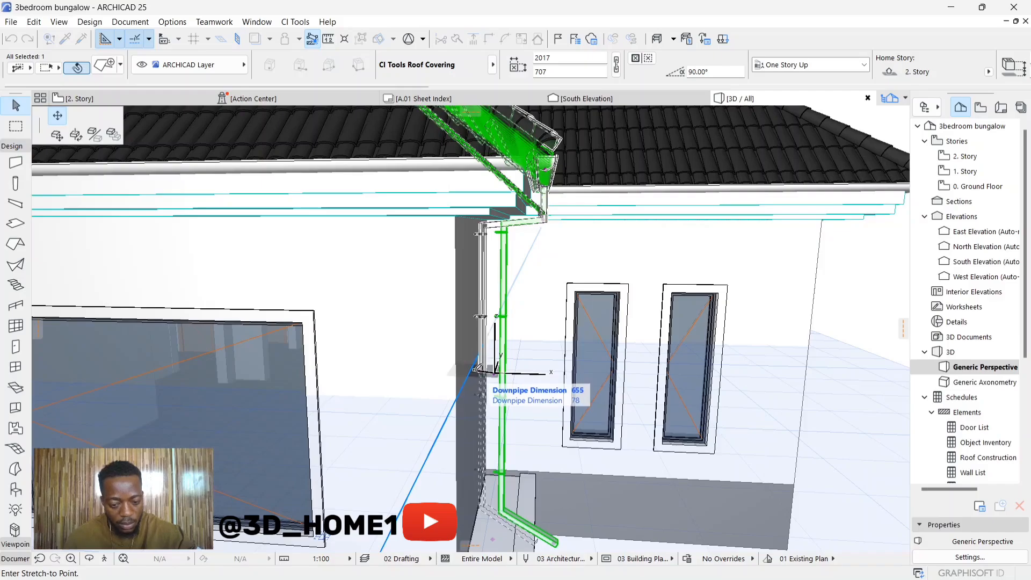
{"action": "left_click", "coordinate": [476, 371]}
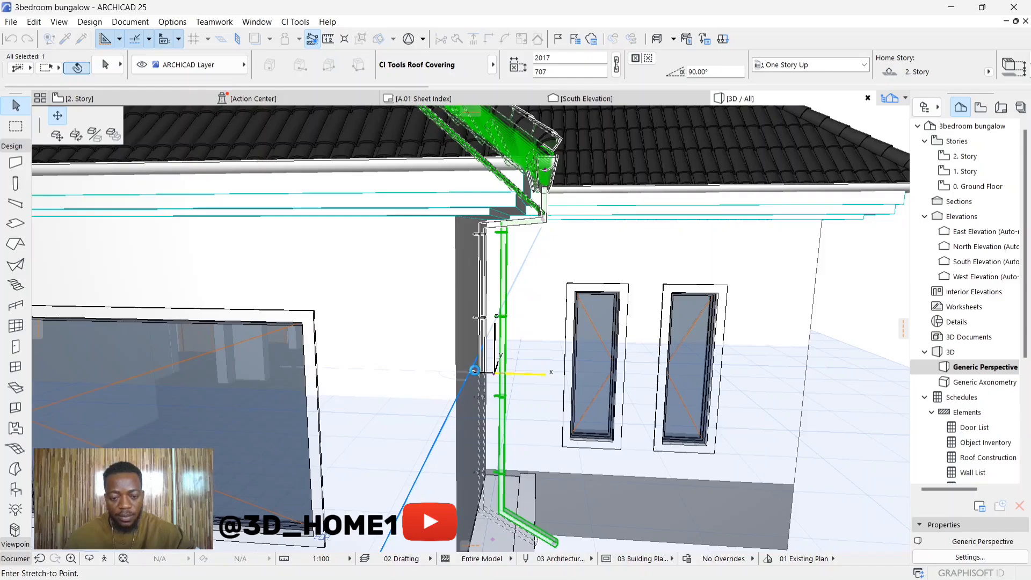
{"action": "key", "text": "Escape"}
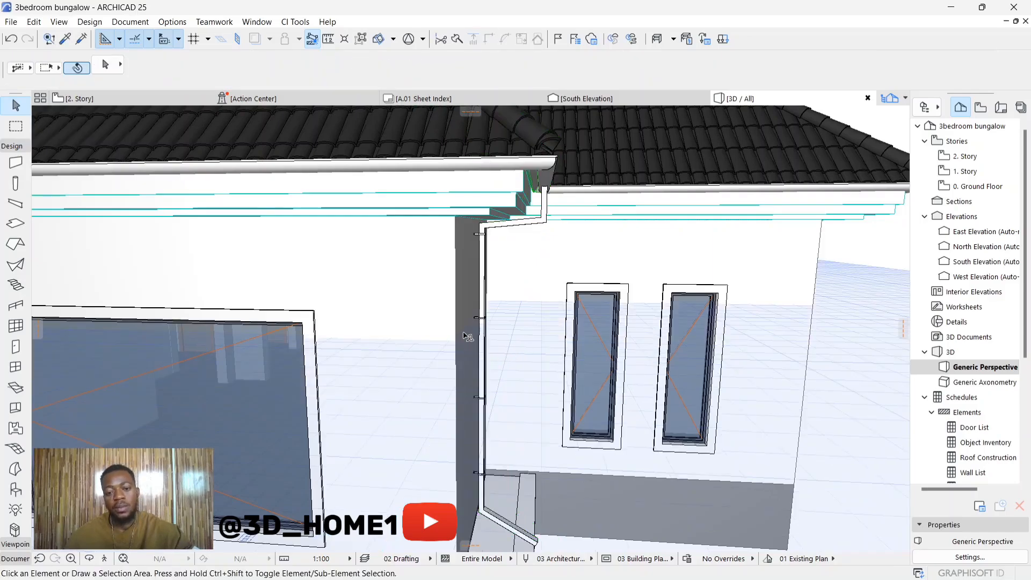
{"action": "scroll", "coordinate": [437, 282], "scroll_direction": "down", "scroll_amount": 5}
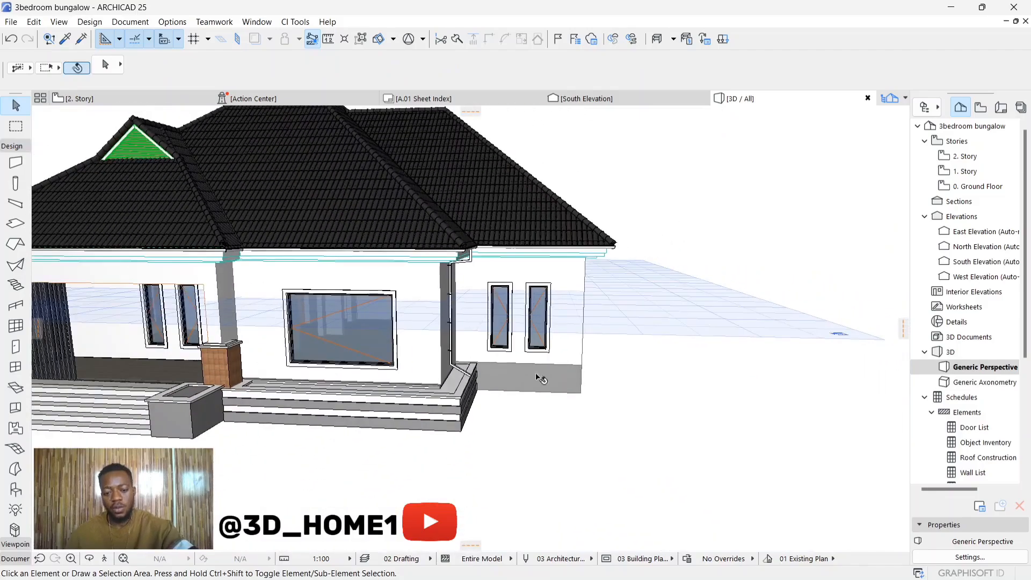
{"action": "middle_click_drag", "start_coordinate": [549, 427], "coordinate": [218, 311], "text": "shift"}
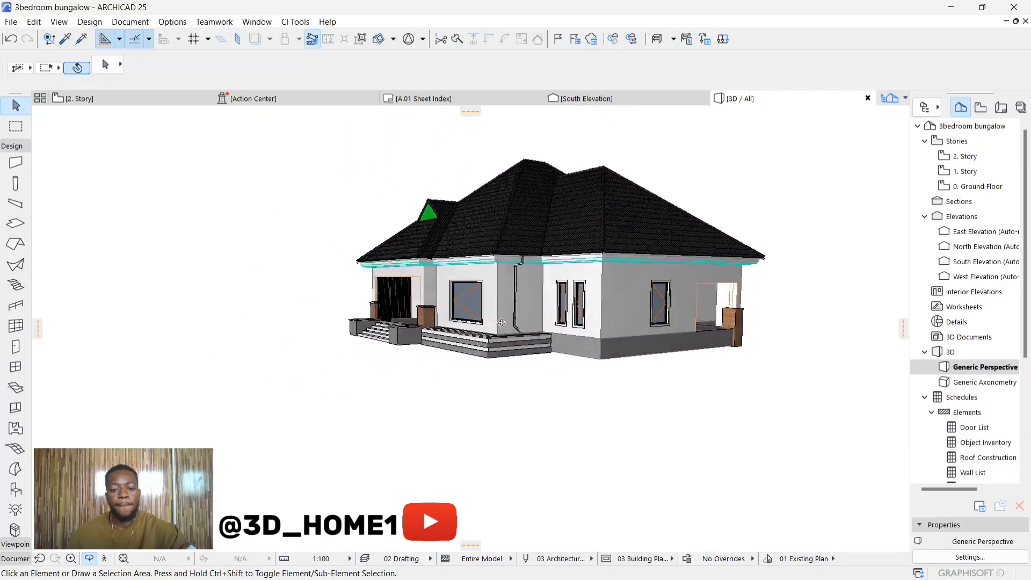
Copy the porch's floor tile slab straight up to an elevation of about 2759 as a ceiling slab and deselect it
{"action": "middle_click_drag", "start_coordinate": [502, 323], "coordinate": [281, 305], "text": "shift"}
{"action": "middle_click_drag", "start_coordinate": [832, 321], "coordinate": [701, 343], "text": "shift"}
{"action": "left_click_drag", "start_coordinate": [473, 348], "coordinate": [808, 368]}
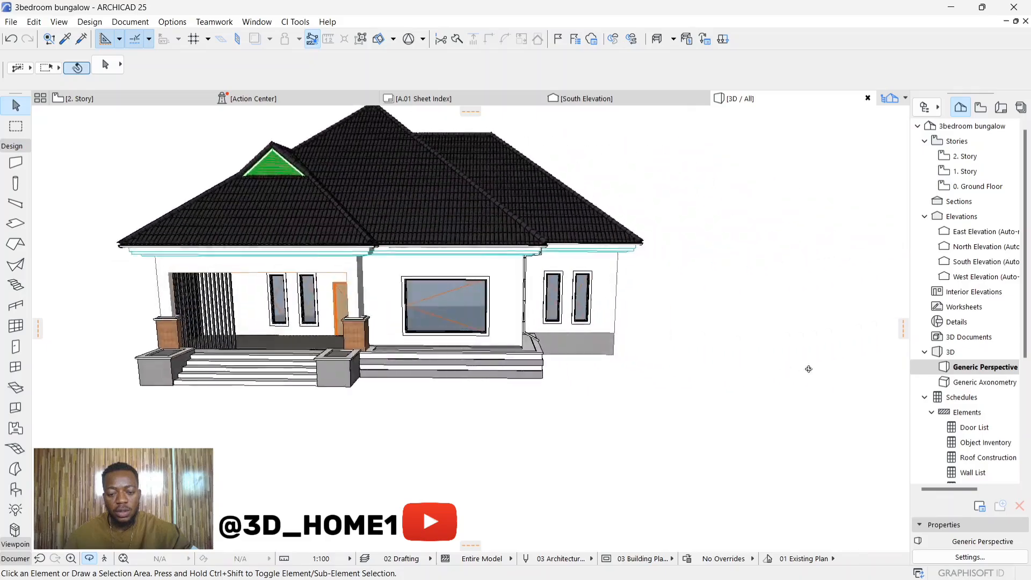
{"action": "scroll", "coordinate": [679, 286], "scroll_direction": "down", "scroll_amount": 2}
{"action": "scroll", "coordinate": [304, 332], "scroll_direction": "up", "scroll_amount": 5}
{"action": "left_click_drag", "start_coordinate": [304, 332], "coordinate": [488, 363]}
{"action": "left_click", "coordinate": [497, 378]}
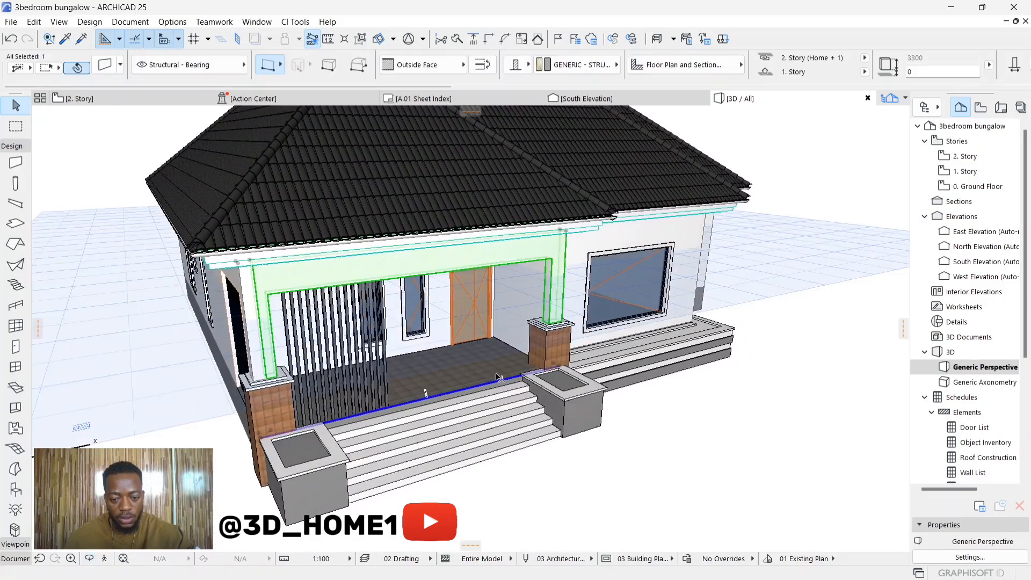
{"action": "scroll", "coordinate": [497, 366], "scroll_direction": "up", "scroll_amount": 2}
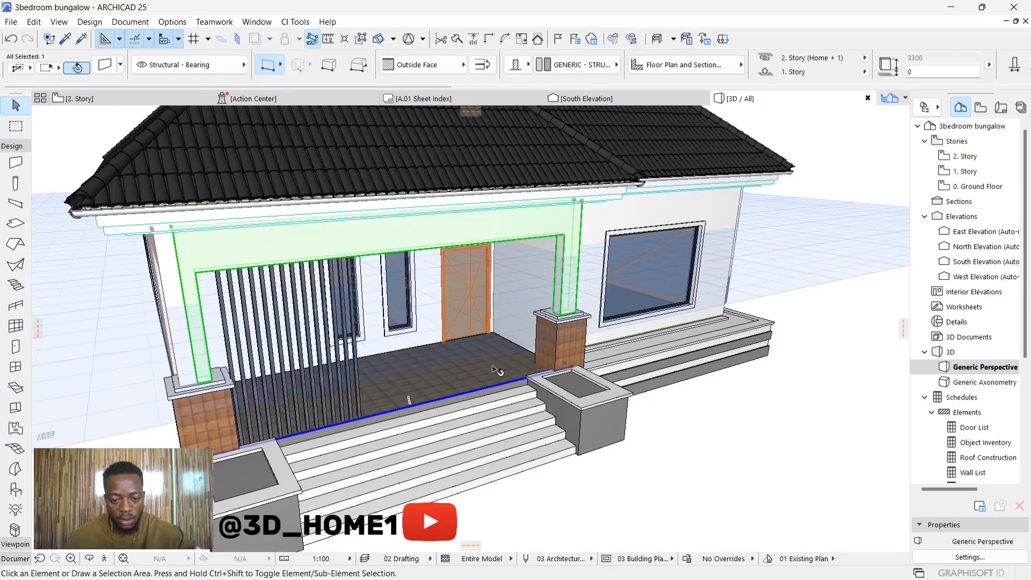
{"action": "left_click", "coordinate": [463, 369]}
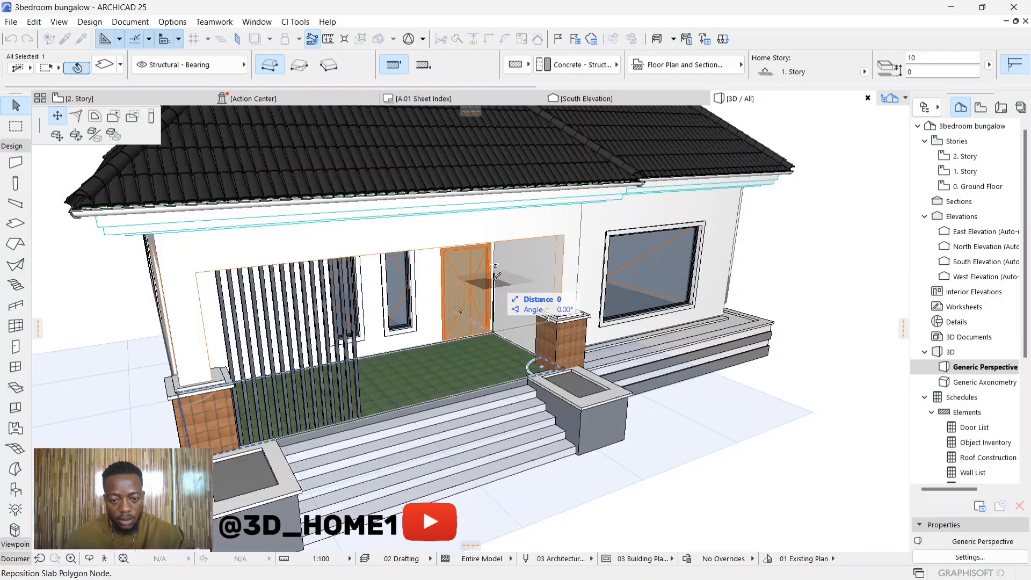
{"action": "left_click", "coordinate": [495, 334]}
{"action": "left_click", "coordinate": [55, 136]}
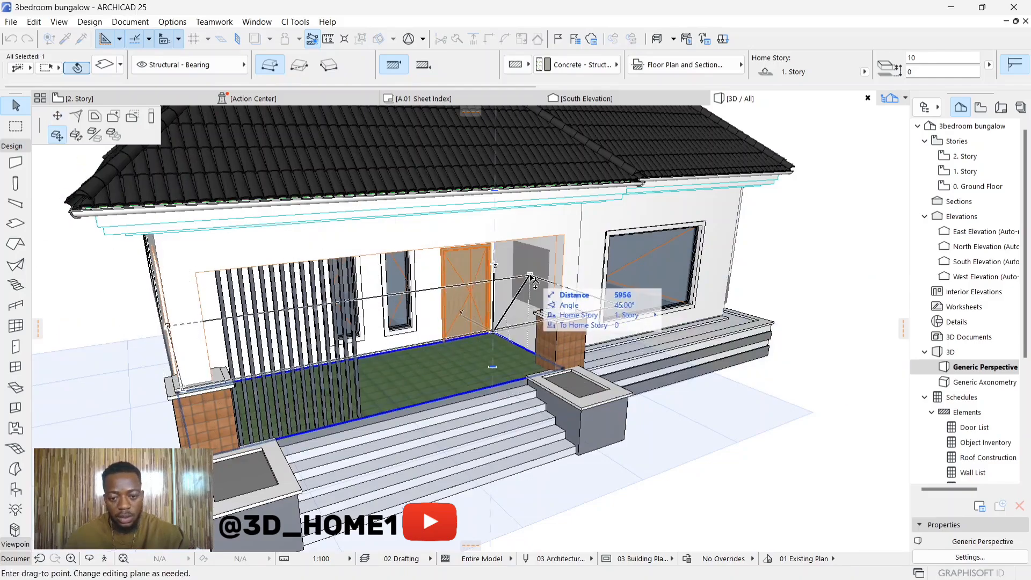
{"action": "left_click", "coordinate": [506, 218]}
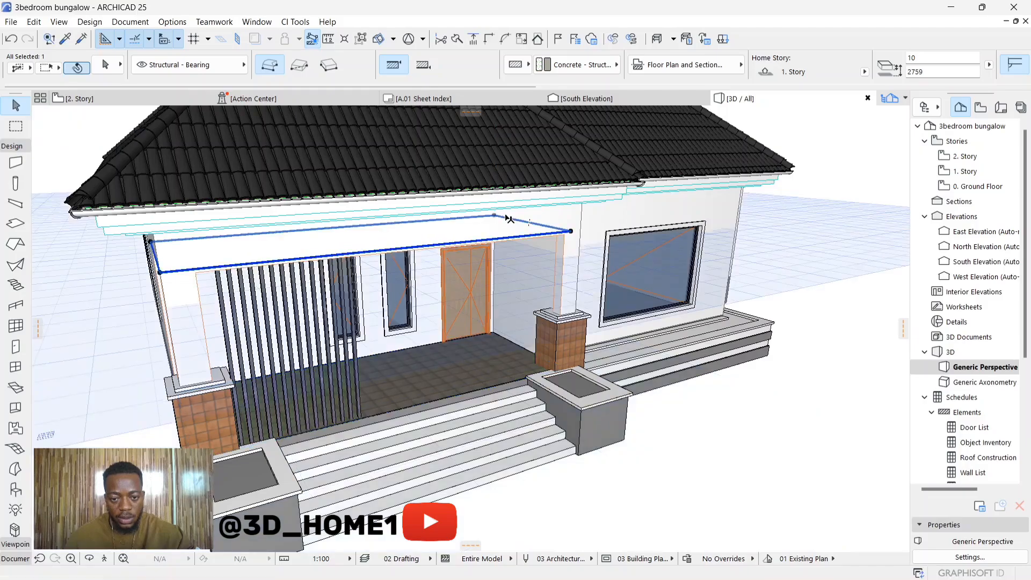
{"action": "key", "text": "Escape"}
Select the porch ceiling slab and raise it vertically to an elevation of about 3016
{"action": "middle_click_drag", "start_coordinate": [601, 447], "coordinate": [598, 409], "text": "shift"}
{"action": "scroll", "coordinate": [467, 183], "scroll_direction": "up", "scroll_amount": 5}
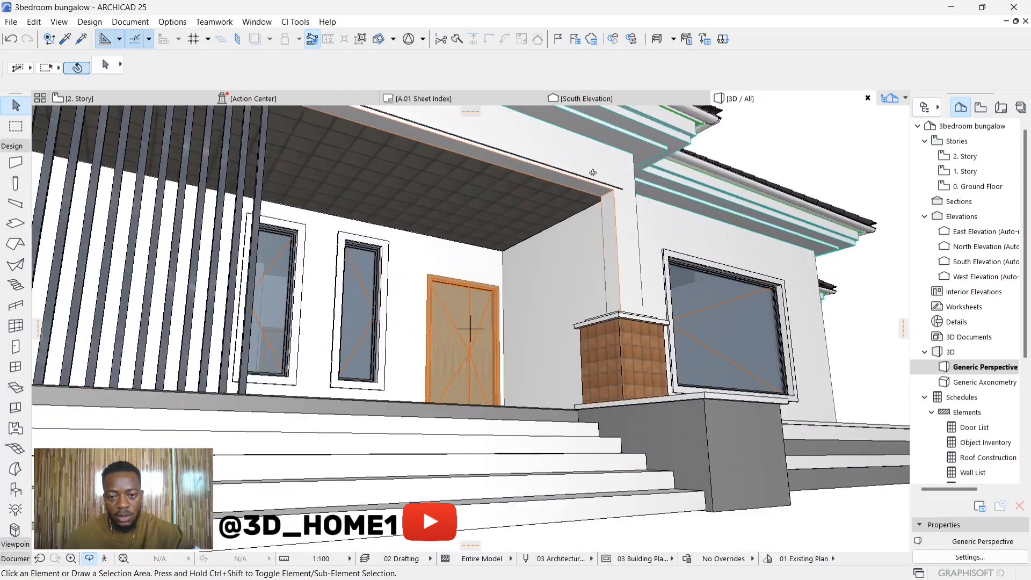
{"action": "left_click", "coordinate": [513, 246]}
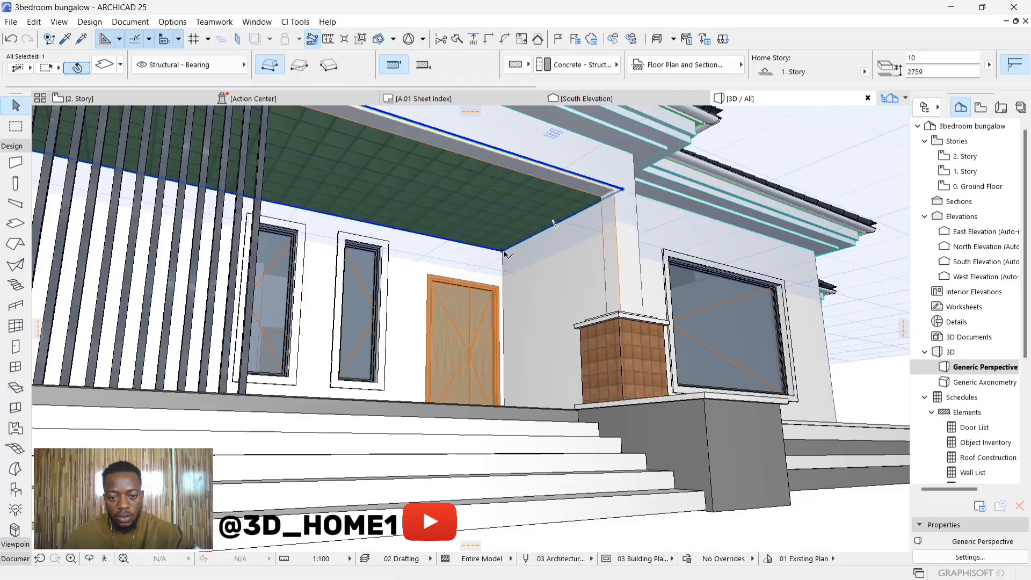
{"action": "left_click", "coordinate": [504, 250]}
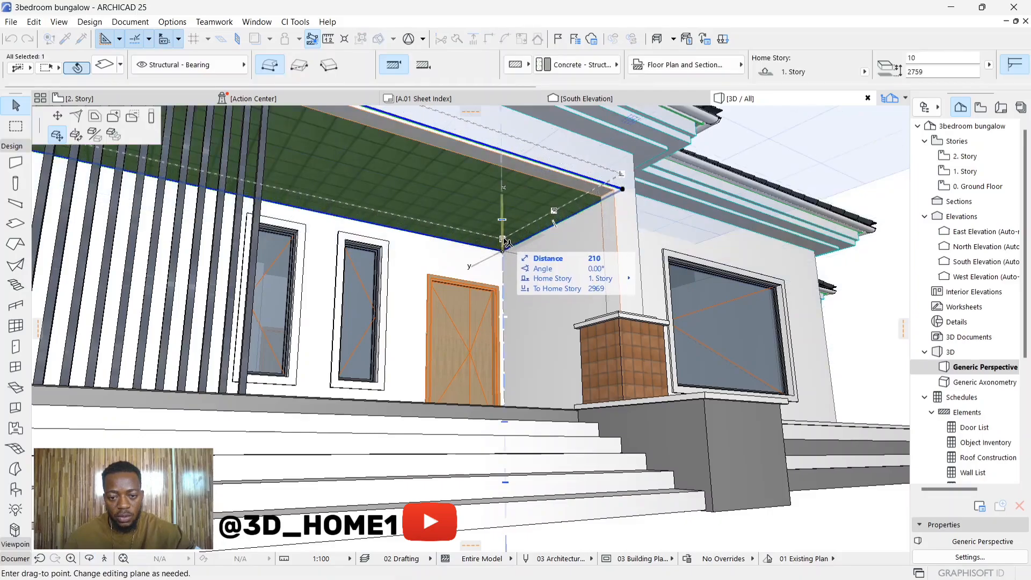
{"action": "left_click", "coordinate": [503, 237]}
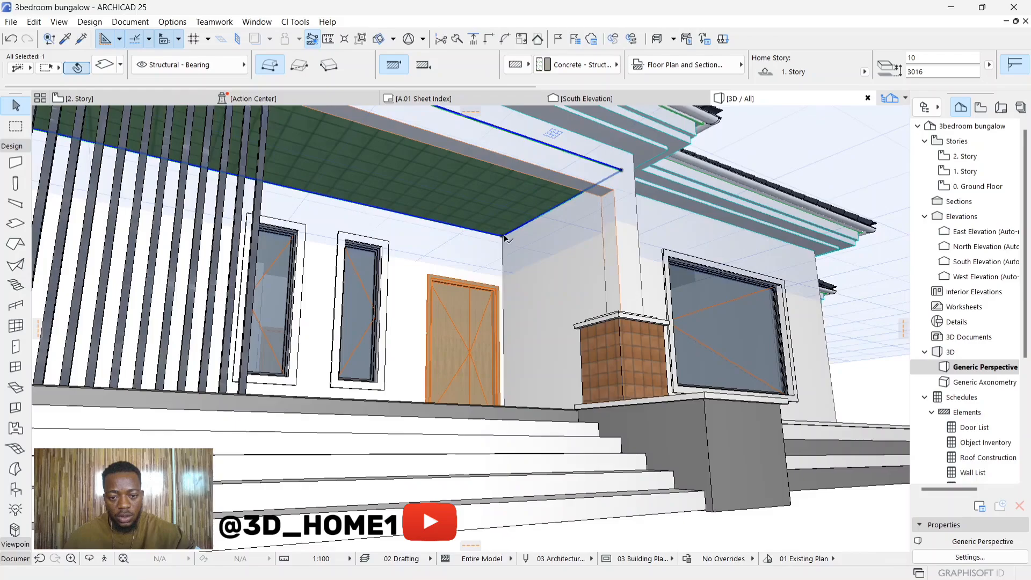
{"action": "left_click", "coordinate": [582, 158]}
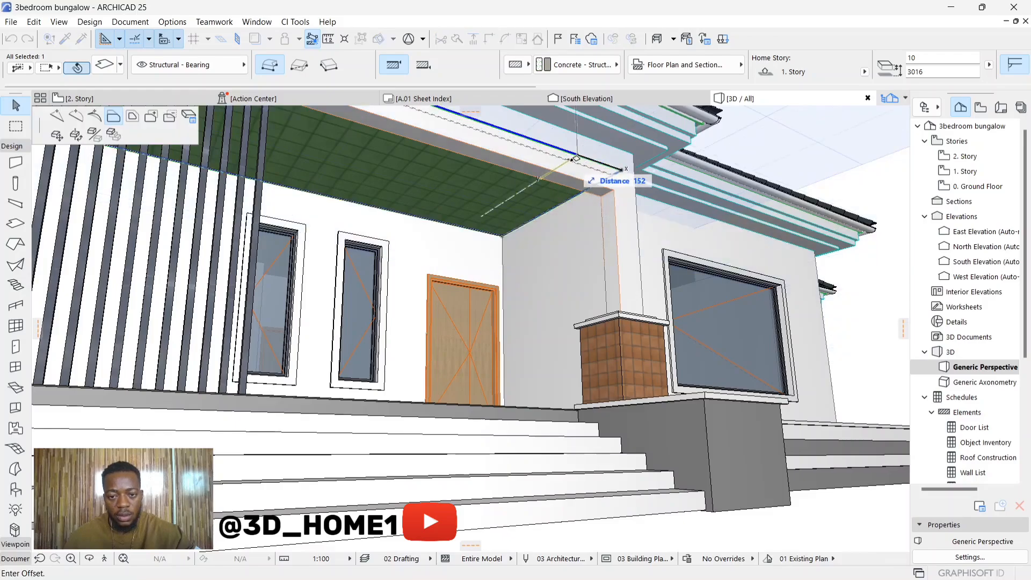
{"action": "key", "text": "Escape"}
{"action": "key", "text": "Escape"}
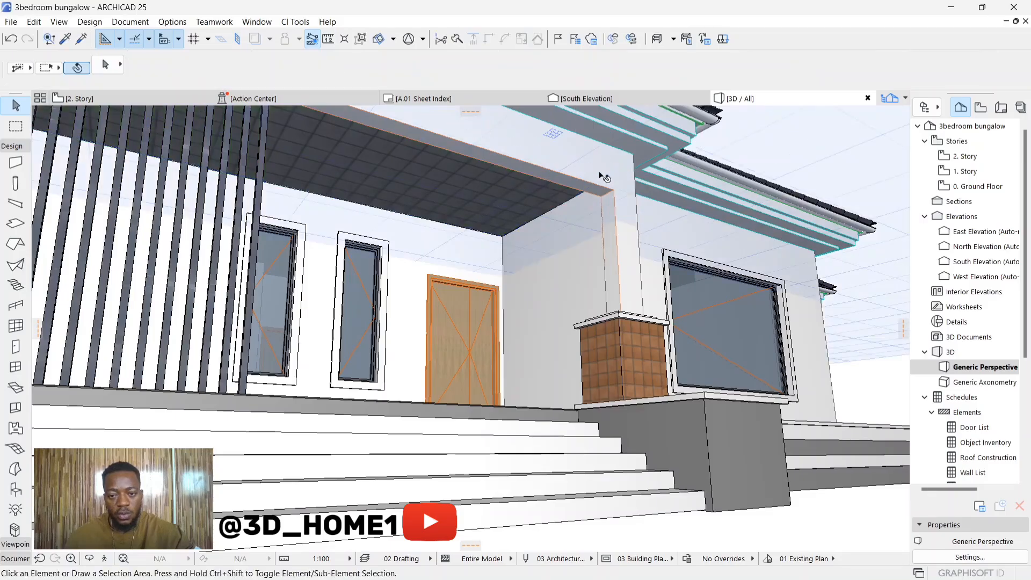
Offset the ceiling slab's short outer edge inward by about 264 on the porch's louvred side and deselect the slab
{"action": "middle_click_drag", "start_coordinate": [601, 176], "coordinate": [271, 198], "text": "shift"}
{"action": "left_click", "coordinate": [272, 195]}
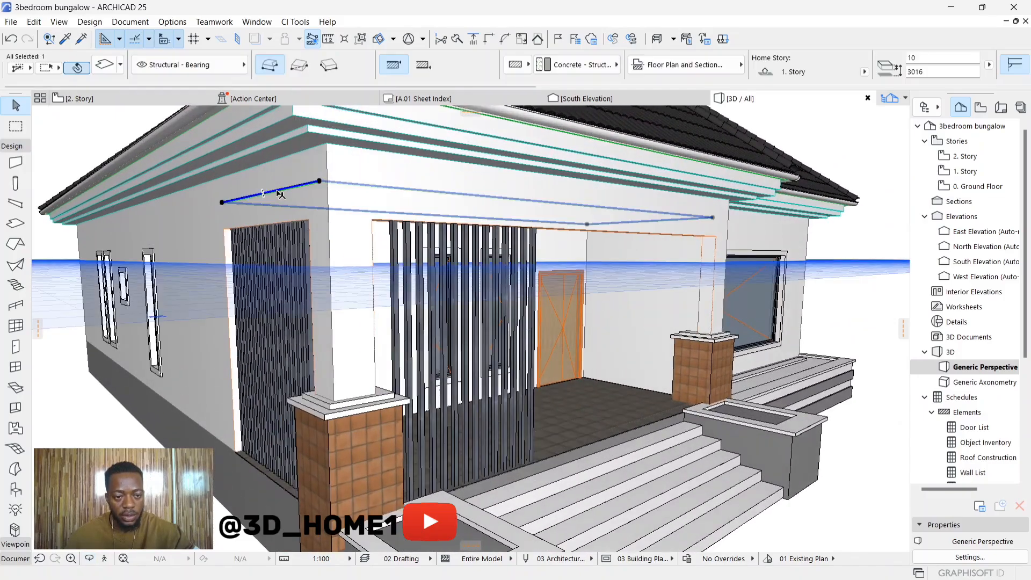
{"action": "left_click", "coordinate": [264, 194]}
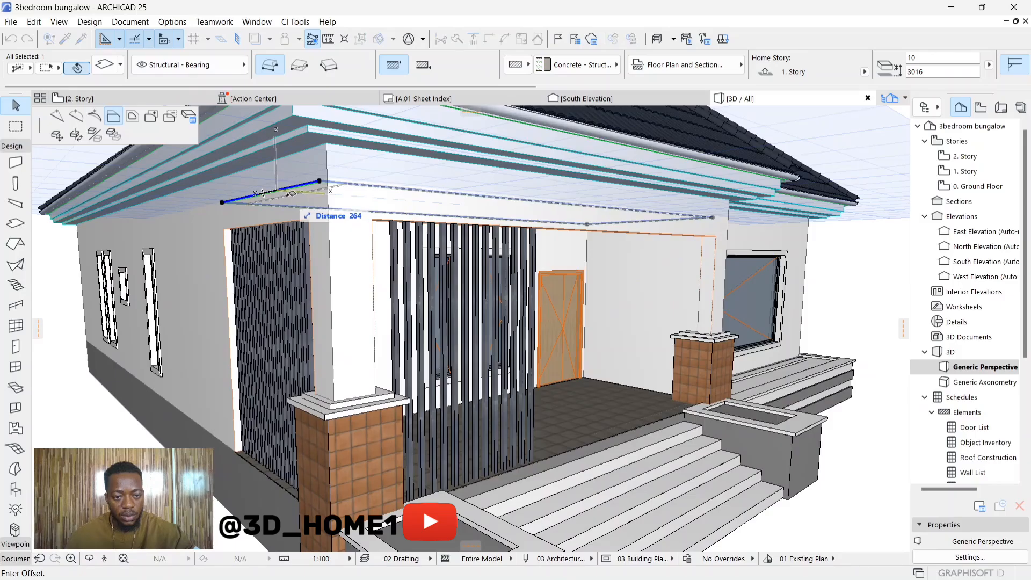
{"action": "left_click", "coordinate": [289, 195]}
{"action": "key", "text": "Escape"}
Override the porch ceiling slab's linked surfaces with Paint - Glossy White and deselect the slab
{"action": "middle_click_drag", "start_coordinate": [453, 226], "coordinate": [452, 238], "text": "shift"}
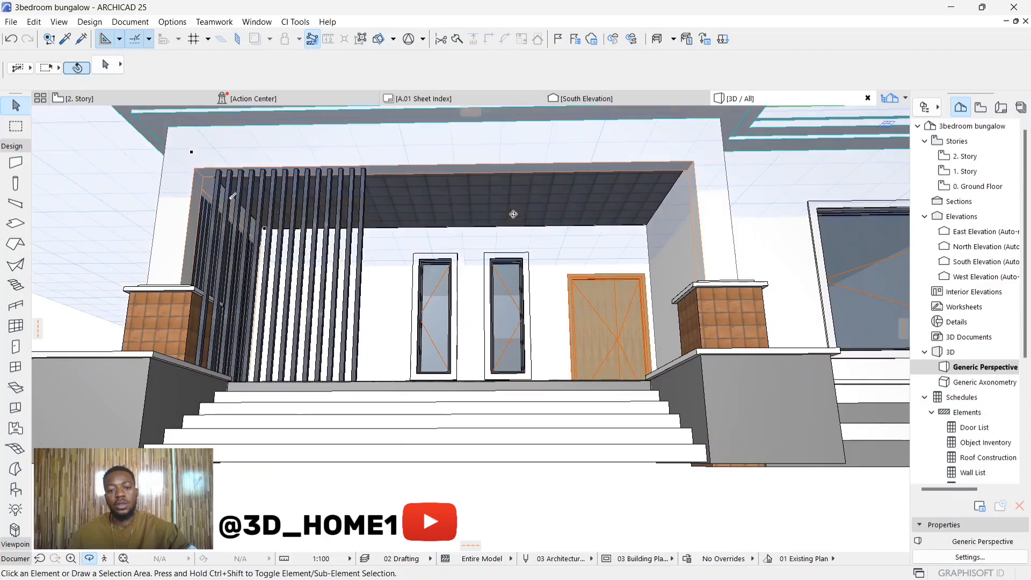
{"action": "left_click", "coordinate": [525, 211]}
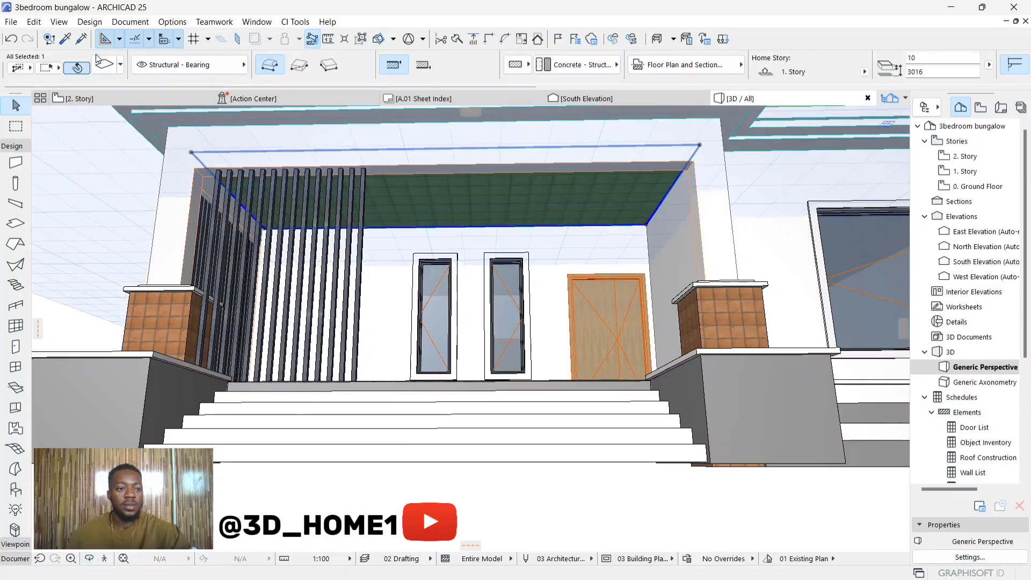
{"action": "left_click", "coordinate": [104, 63]}
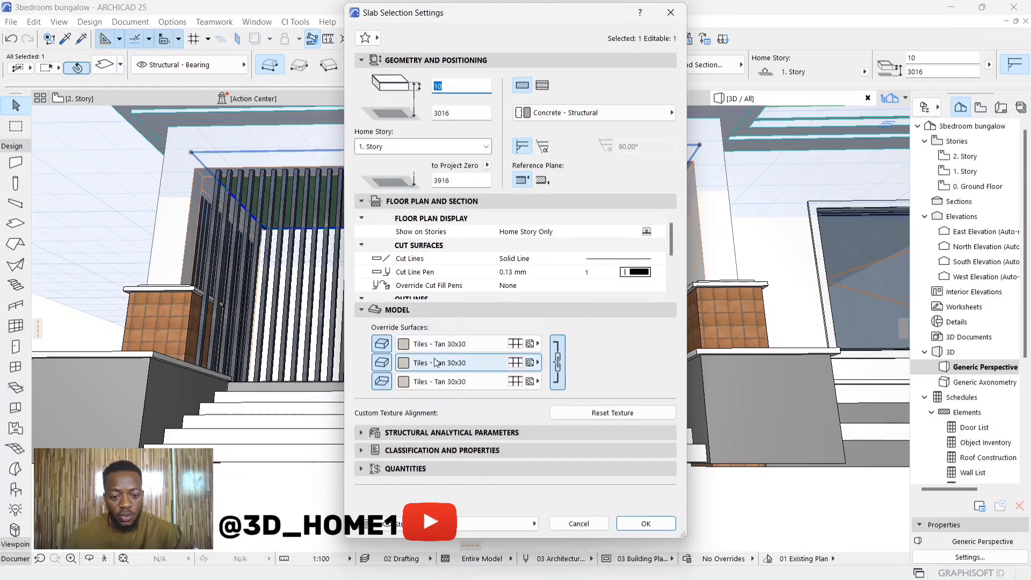
{"action": "left_click", "coordinate": [446, 344]}
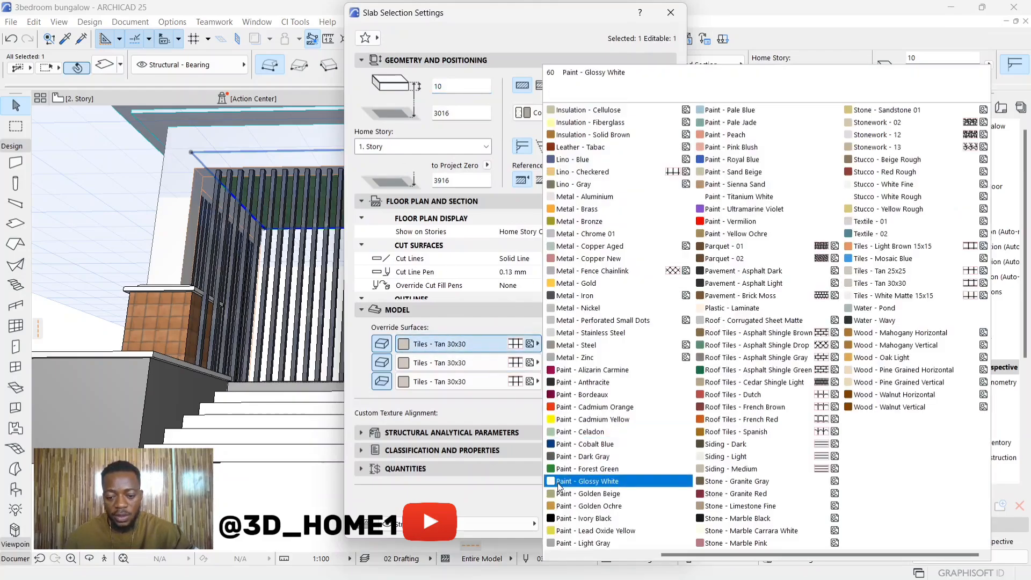
{"action": "left_click", "coordinate": [581, 481]}
{"action": "left_click", "coordinate": [630, 524]}
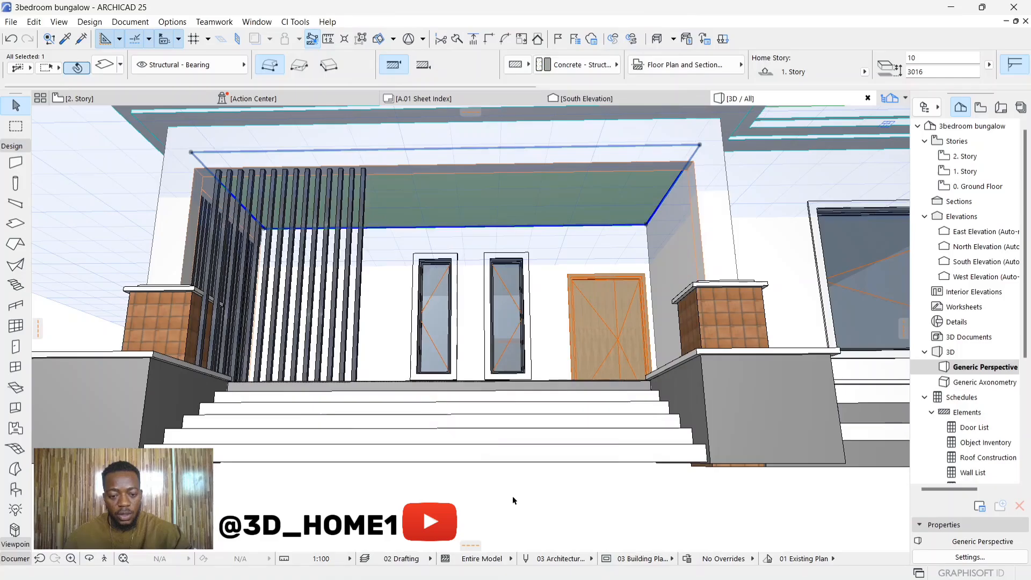
{"action": "left_click", "coordinate": [513, 496]}
Examine the porch, gable louvre, tiled roof faces and gutter junctions from several sides and distances
{"action": "left_click_drag", "start_coordinate": [483, 358], "coordinate": [859, 306]}
{"action": "left_click_drag", "start_coordinate": [419, 303], "coordinate": [390, 303]}
{"action": "scroll", "coordinate": [389, 303], "scroll_direction": "down", "scroll_amount": 3}
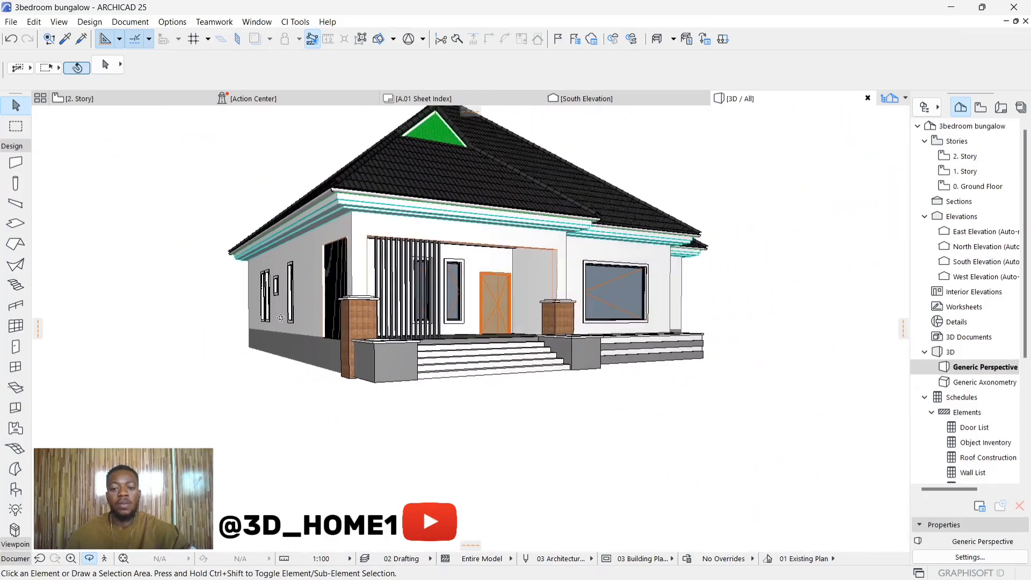
{"action": "left_click_drag", "start_coordinate": [484, 309], "coordinate": [583, 366]}
{"action": "scroll", "coordinate": [371, 163], "scroll_direction": "up", "scroll_amount": 4}
{"action": "scroll", "coordinate": [412, 147], "scroll_direction": "up", "scroll_amount": 6}
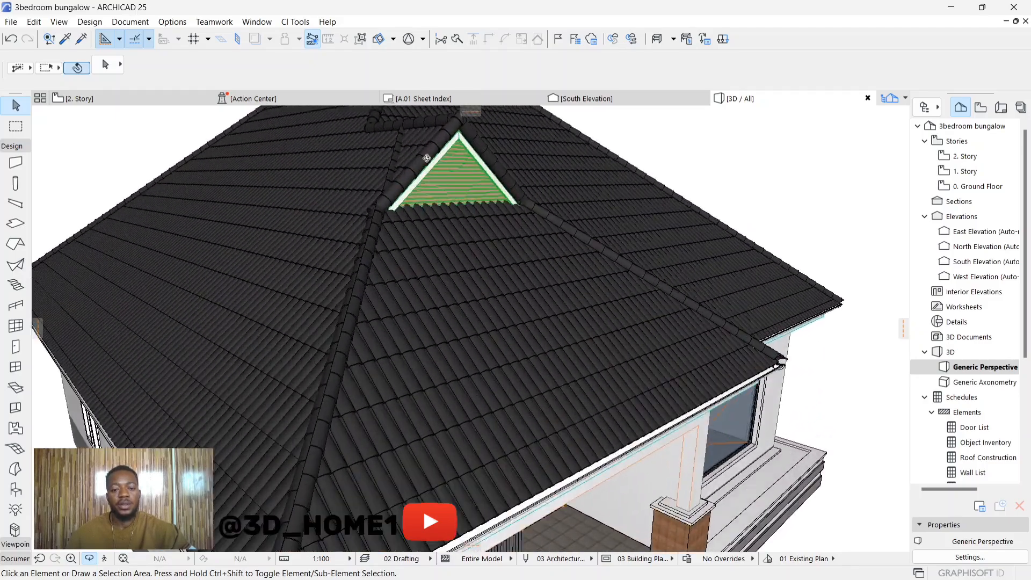
{"action": "scroll", "coordinate": [405, 283], "scroll_direction": "down", "scroll_amount": 5}
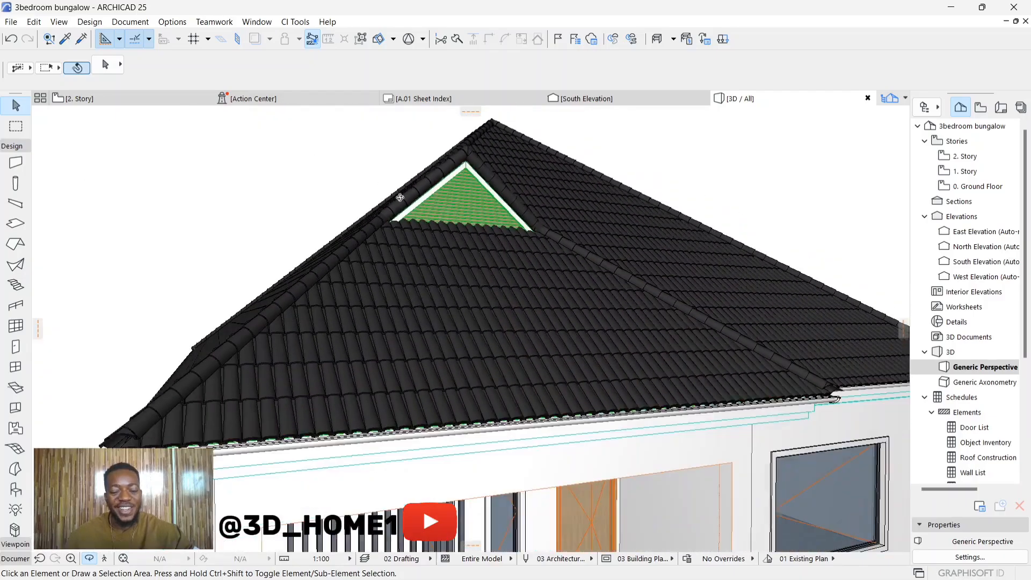
{"action": "scroll", "coordinate": [457, 297], "scroll_direction": "up", "scroll_amount": 3}
{"action": "left_click_drag", "start_coordinate": [457, 296], "coordinate": [417, 345]}
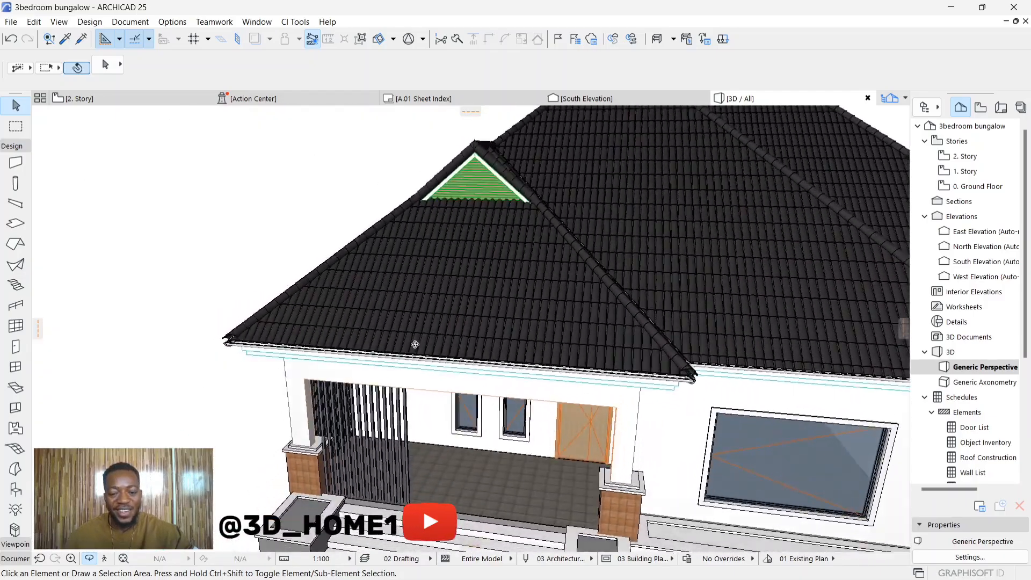
{"action": "scroll", "coordinate": [628, 324], "scroll_direction": "up", "scroll_amount": 3}
{"action": "left_click_drag", "start_coordinate": [553, 333], "coordinate": [354, 325]}
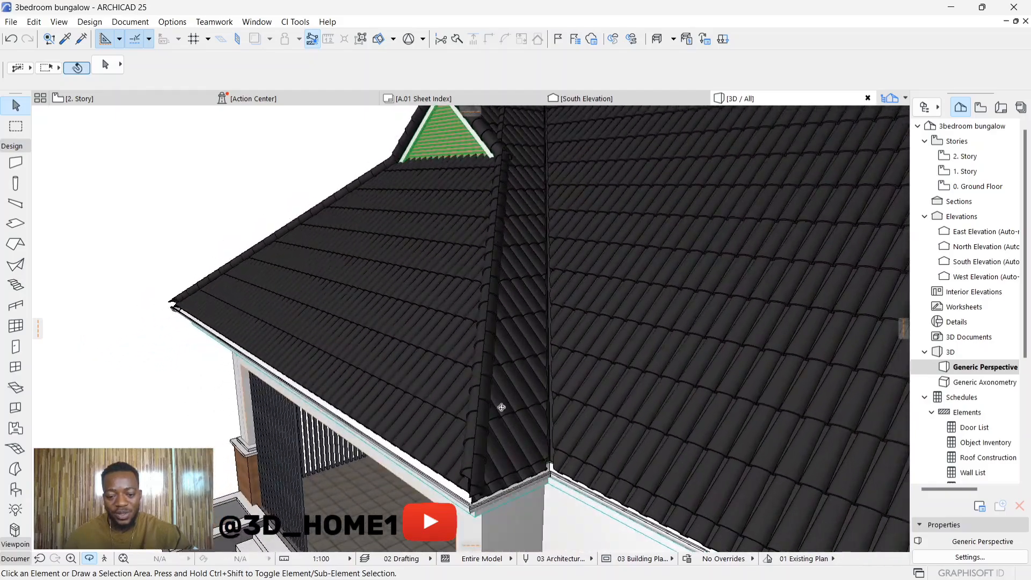
{"action": "left_click_drag", "start_coordinate": [502, 407], "coordinate": [521, 350]}
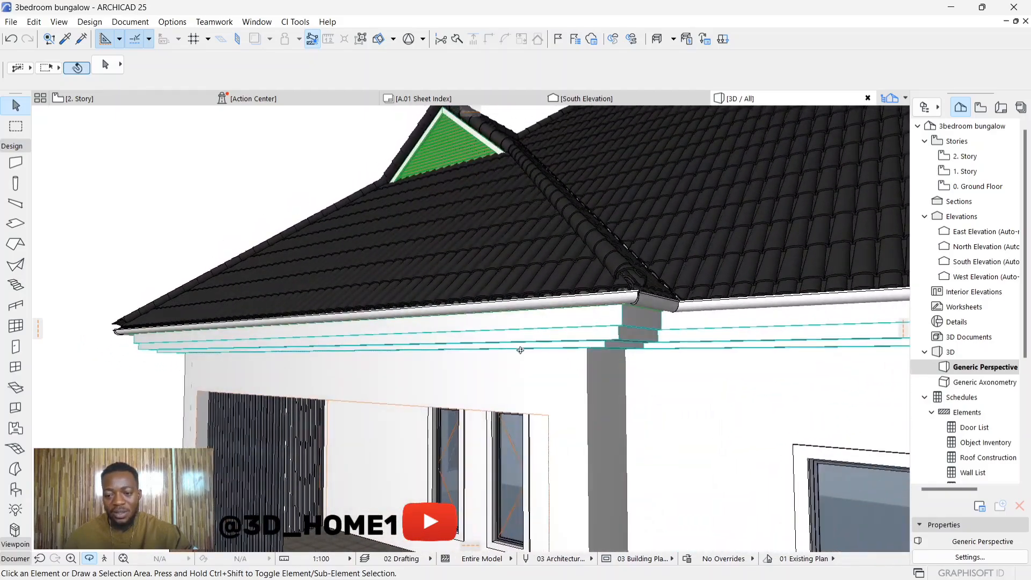
{"action": "scroll", "coordinate": [520, 350], "scroll_direction": "down", "scroll_amount": 10}
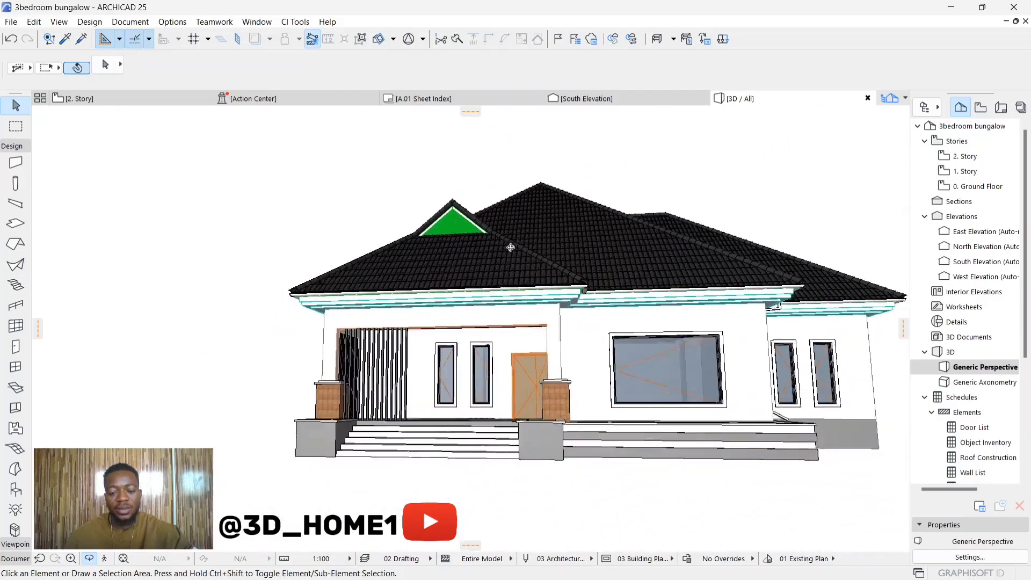
{"action": "left_click_drag", "start_coordinate": [511, 248], "coordinate": [403, 272]}
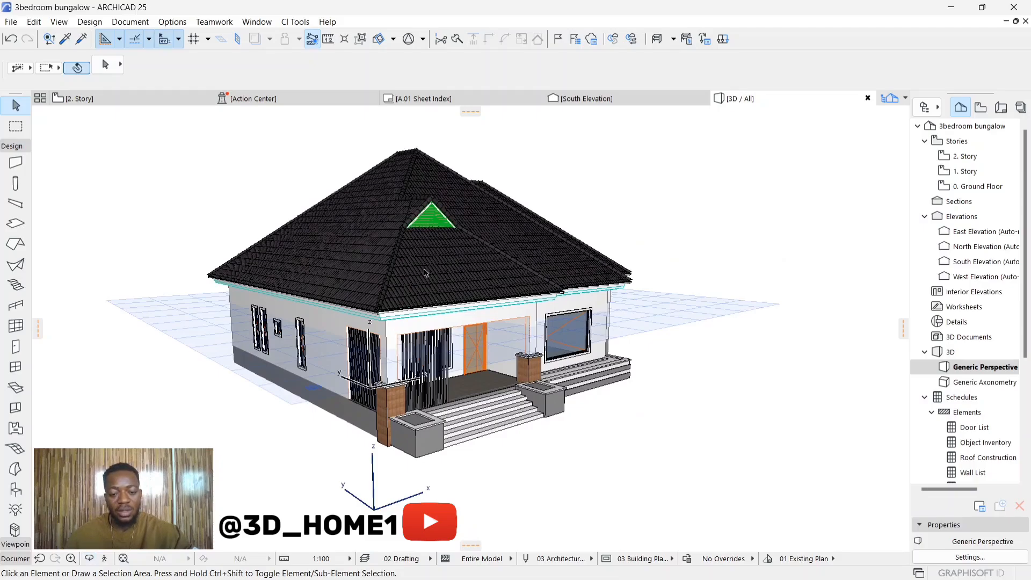
Select the coverings on the porch-side roof faces and review the whole bungalow's exterior from the front, side and above
{"action": "left_click", "coordinate": [384, 277]}
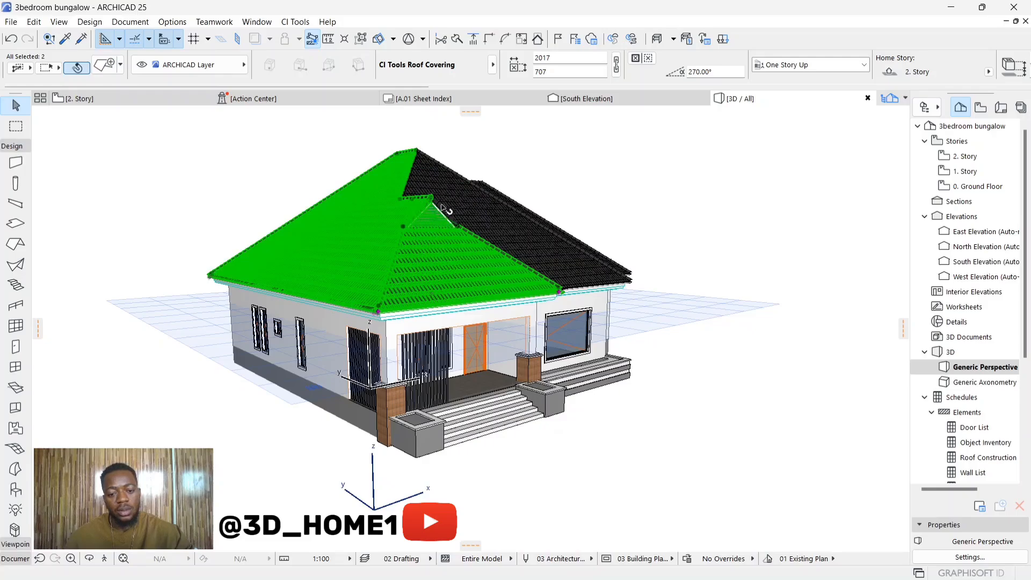
{"action": "middle_click_drag", "start_coordinate": [625, 454], "coordinate": [378, 238], "text": "shift"}
{"action": "scroll", "coordinate": [444, 331], "scroll_direction": "up", "scroll_amount": 2}
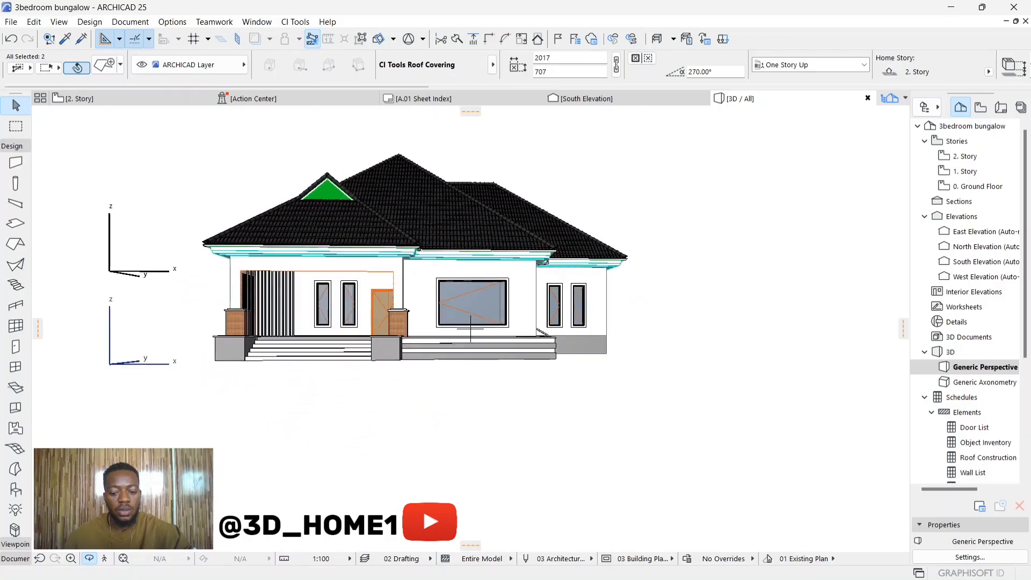
{"action": "middle_click_drag", "start_coordinate": [546, 333], "coordinate": [473, 307], "text": "shift"}
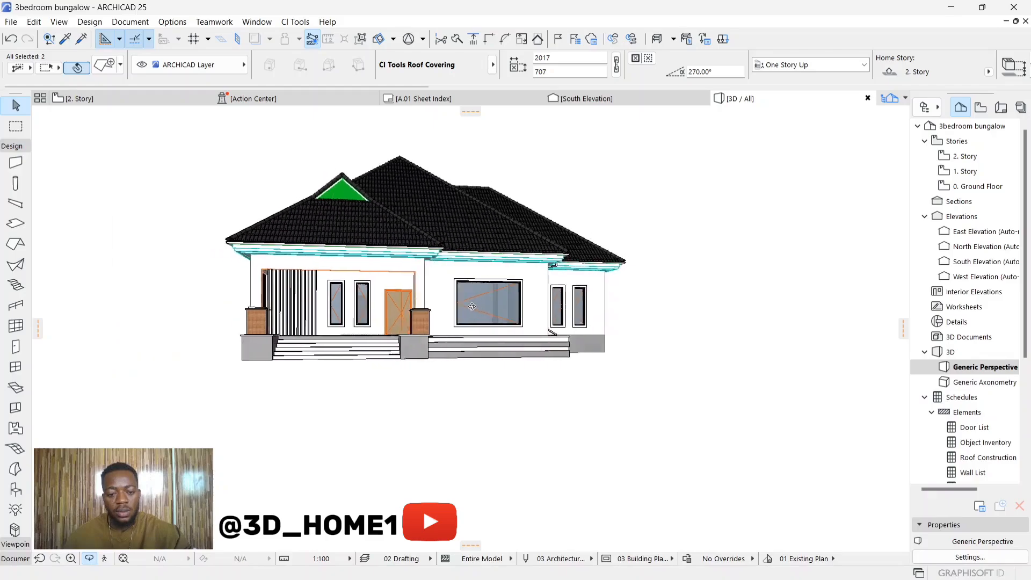
{"action": "middle_click_drag", "start_coordinate": [413, 277], "coordinate": [438, 328], "text": "shift"}
{"action": "left_click_drag", "start_coordinate": [437, 328], "coordinate": [338, 324]}
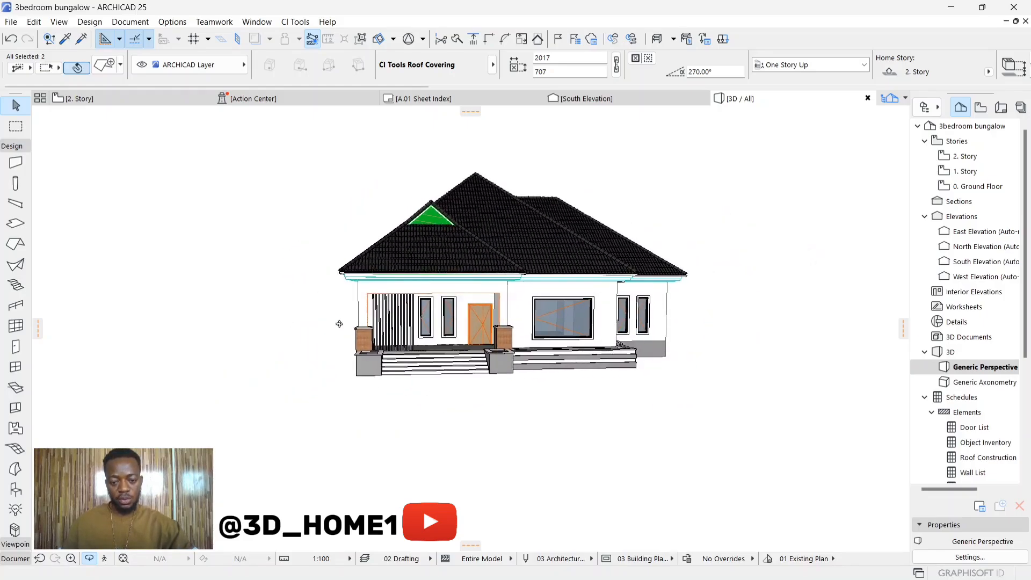
{"action": "scroll", "coordinate": [356, 322], "scroll_direction": "down", "scroll_amount": 3}
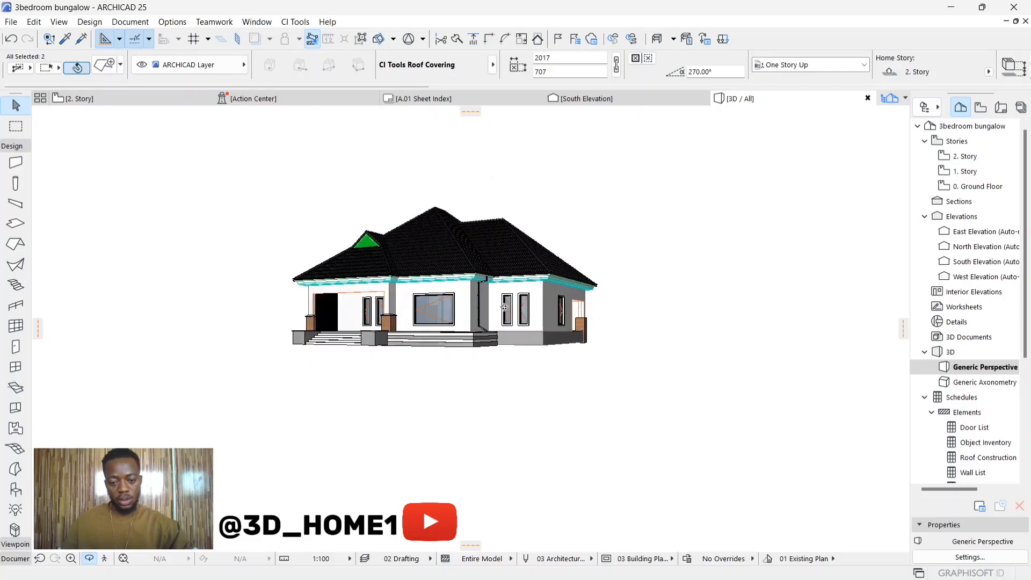
{"action": "middle_click_drag", "start_coordinate": [381, 323], "coordinate": [366, 330], "text": "shift"}
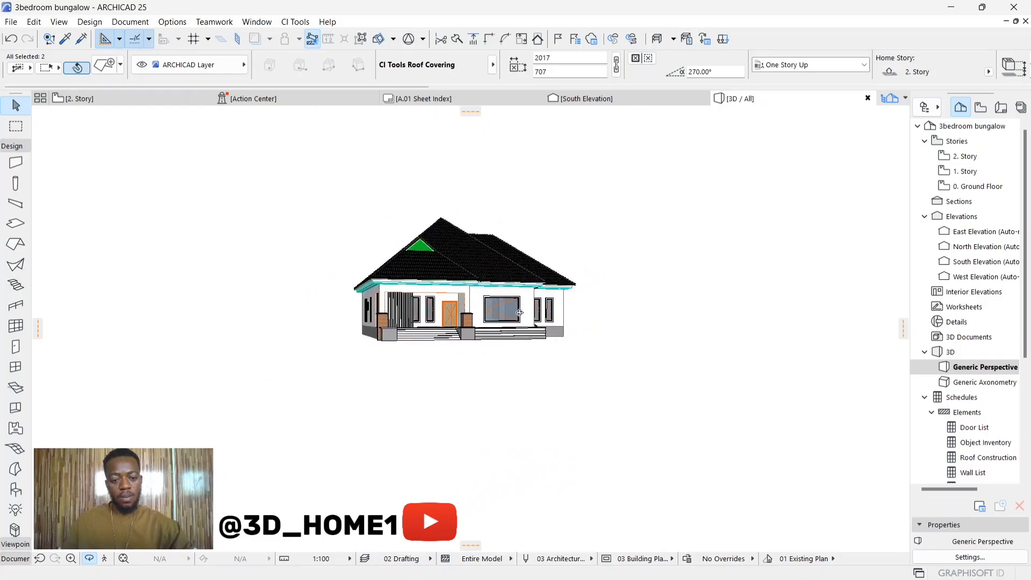
{"action": "middle_click_drag", "start_coordinate": [512, 316], "coordinate": [396, 291], "text": "shift"}
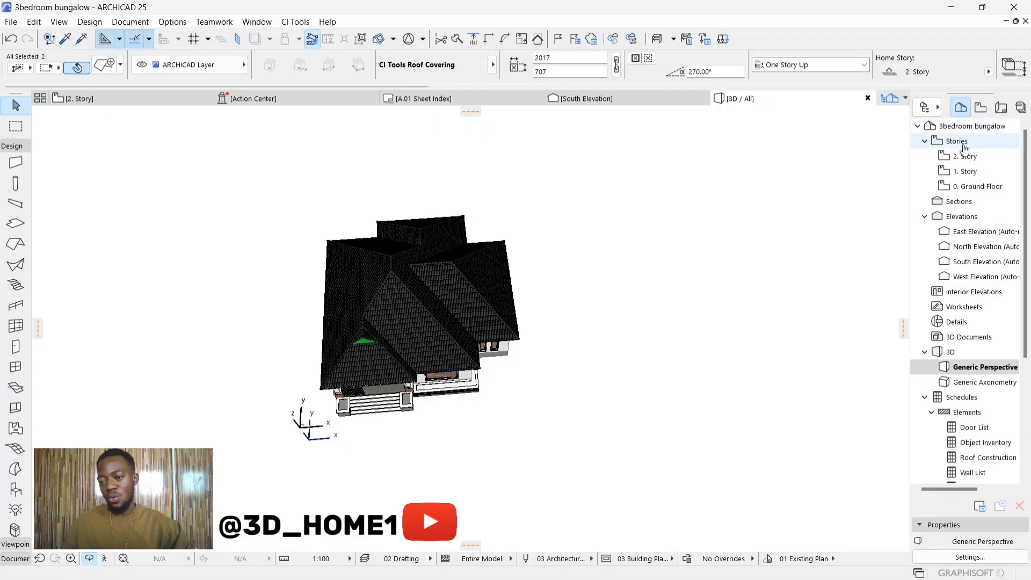
Open the ground floor plan and bring the whole bungalow layout into view
{"action": "double_click", "coordinate": [965, 187]}
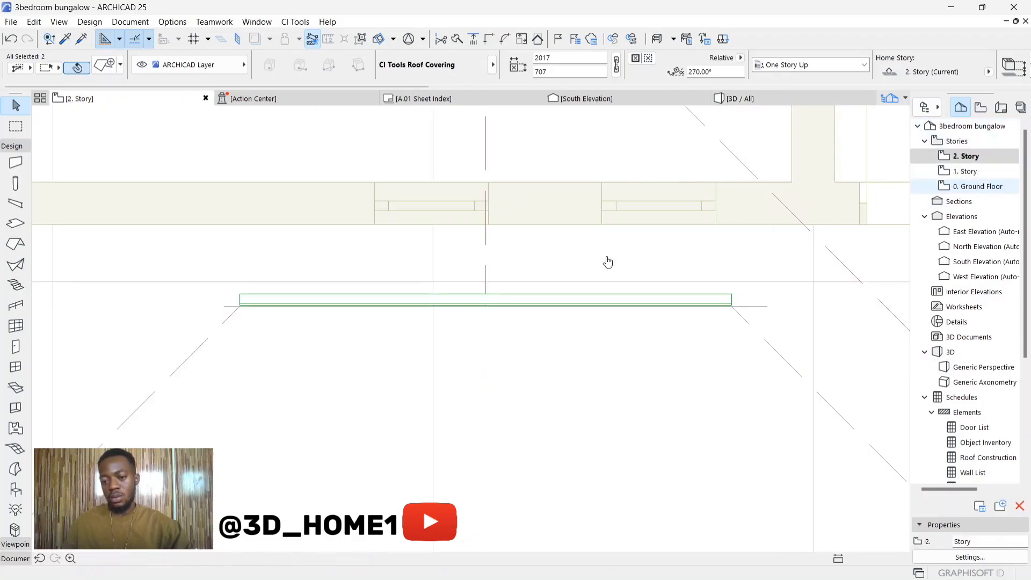
{"action": "scroll", "coordinate": [462, 339], "scroll_direction": "down", "scroll_amount": 10}
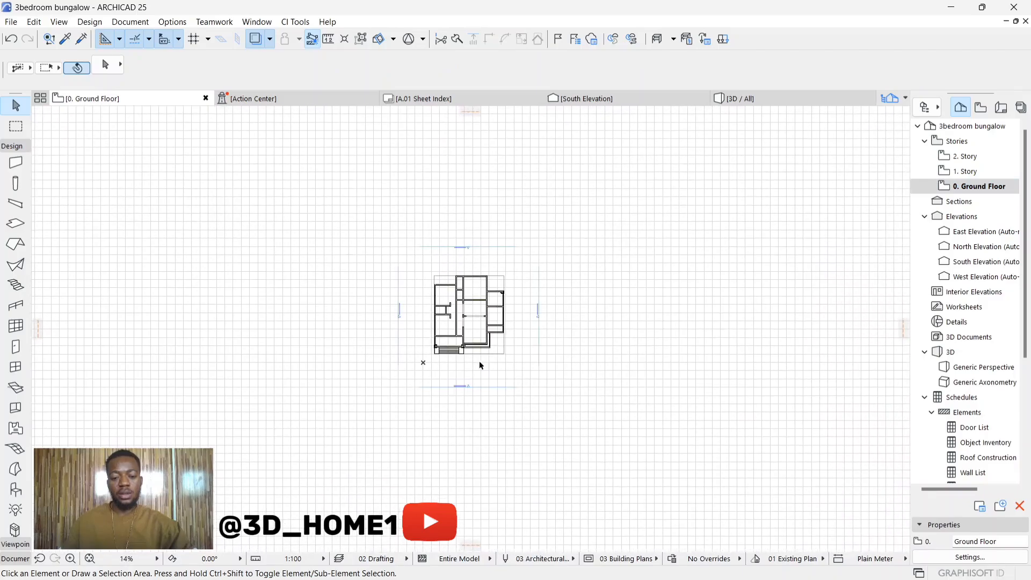
{"action": "scroll", "coordinate": [479, 378], "scroll_direction": "up", "scroll_amount": 2}
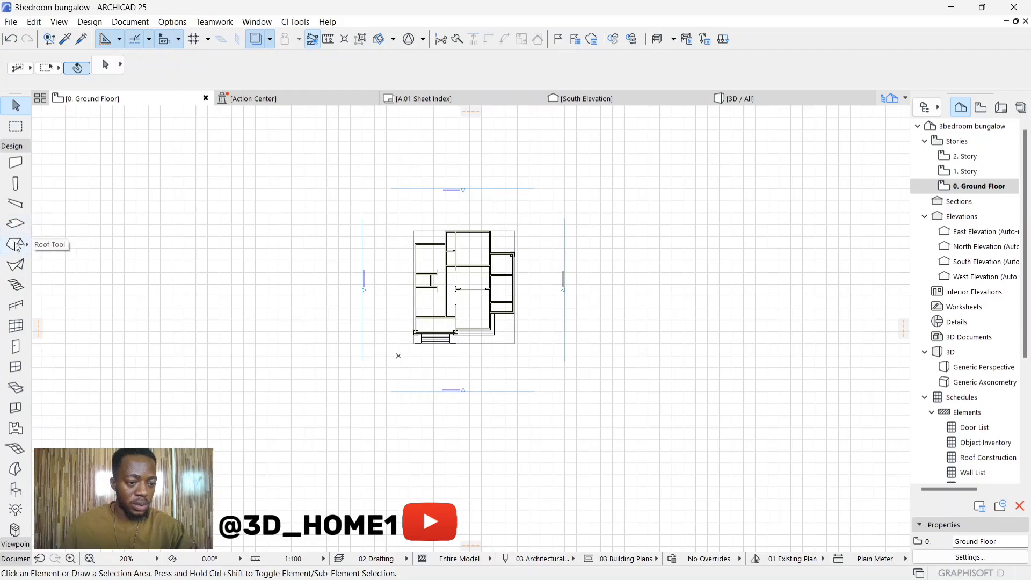
Configure the Slab defaults with a thickness of 10 and linked surfaces overridden with Earth - Brown
{"action": "left_click", "coordinate": [17, 225]}
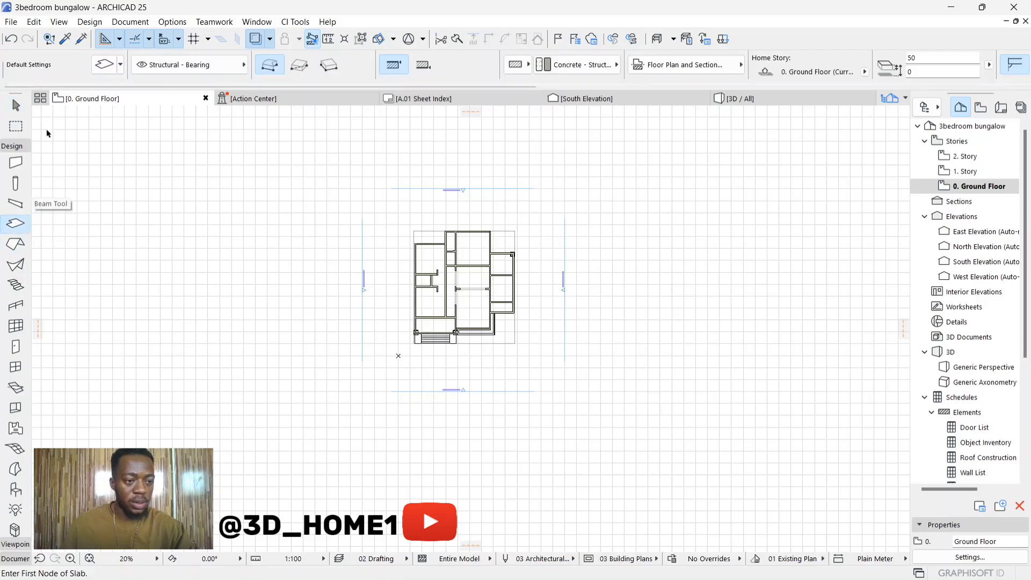
{"action": "left_click", "coordinate": [104, 65]}
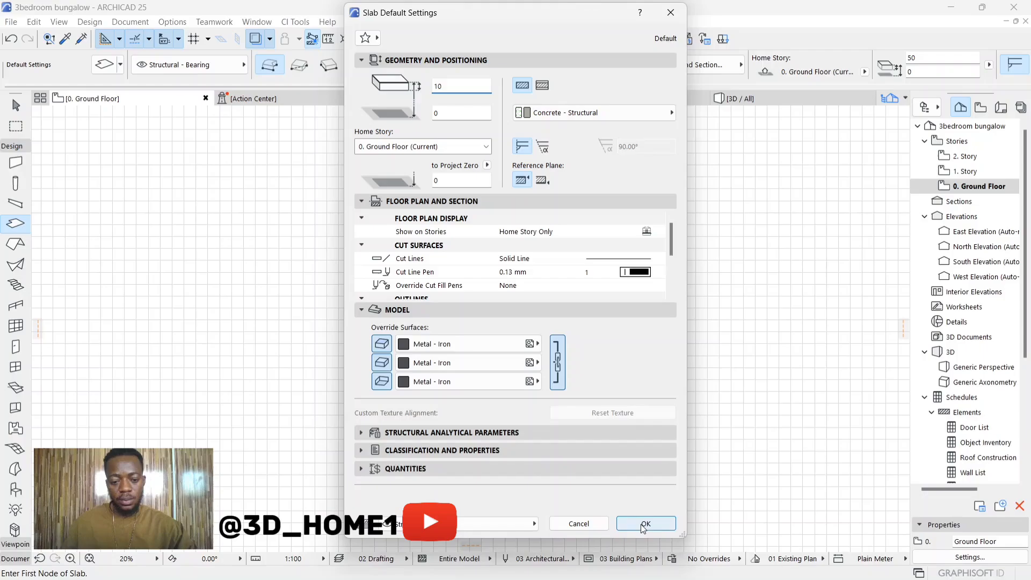
{"action": "left_click", "coordinate": [401, 347]}
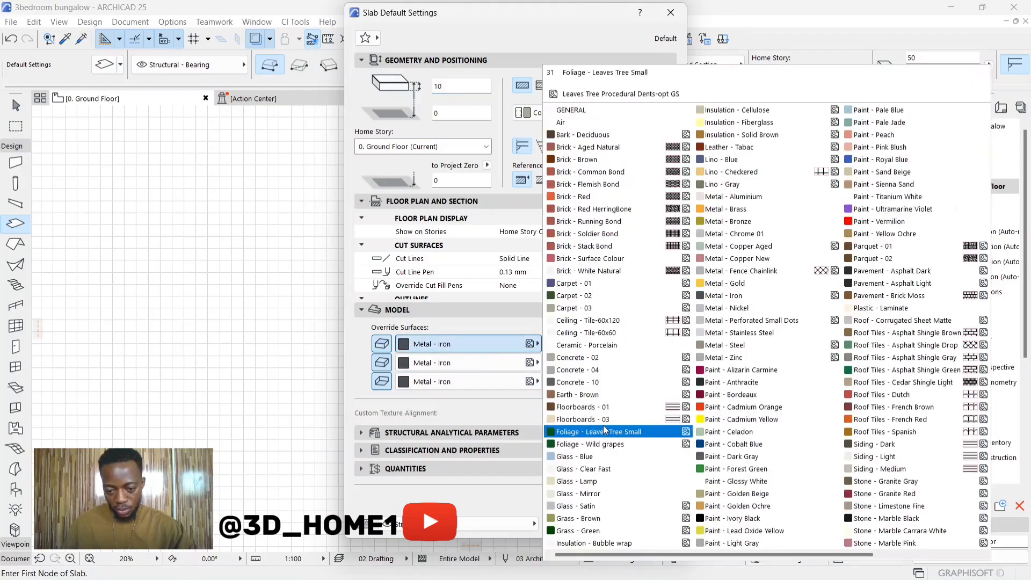
{"action": "scroll", "coordinate": [605, 430], "scroll_direction": "up", "scroll_amount": 2}
{"action": "left_click", "coordinate": [591, 398]}
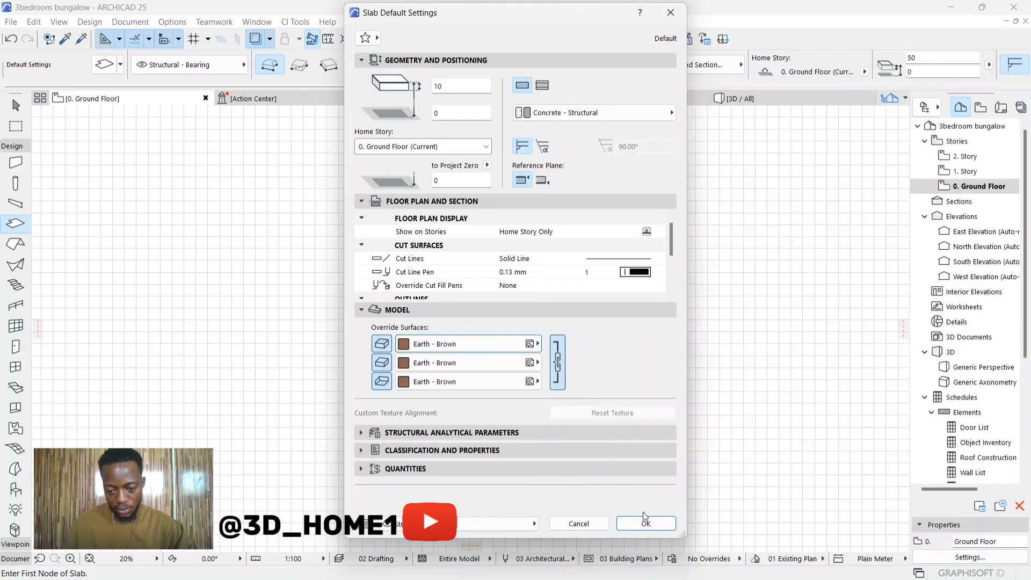
{"action": "left_click", "coordinate": [648, 523]}
Draw a rectangular ground slab about 27,600 by 28,600 around the whole bungalow
{"action": "scroll", "coordinate": [390, 272], "scroll_direction": "up", "scroll_amount": 2}
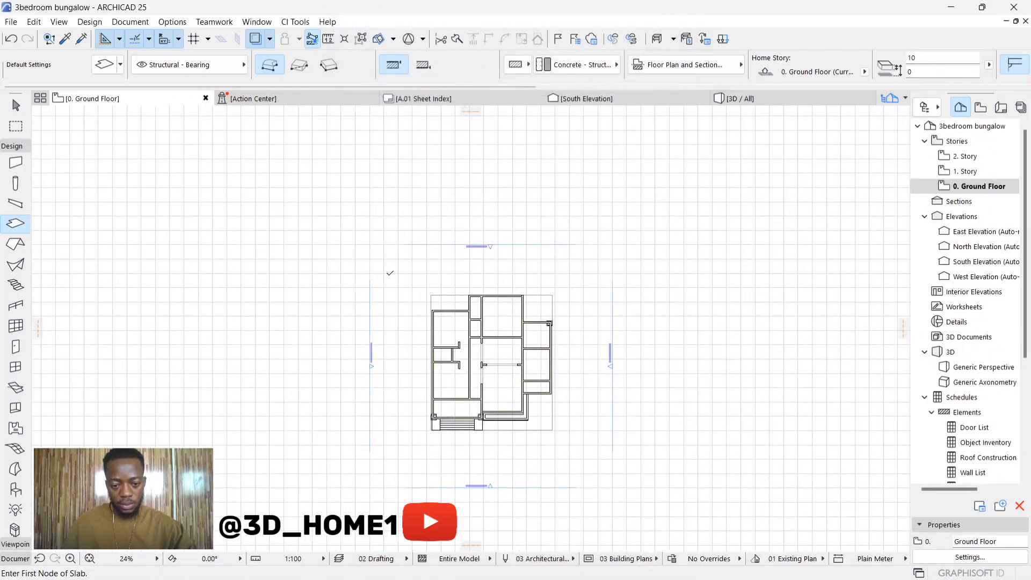
{"action": "left_click", "coordinate": [390, 276]}
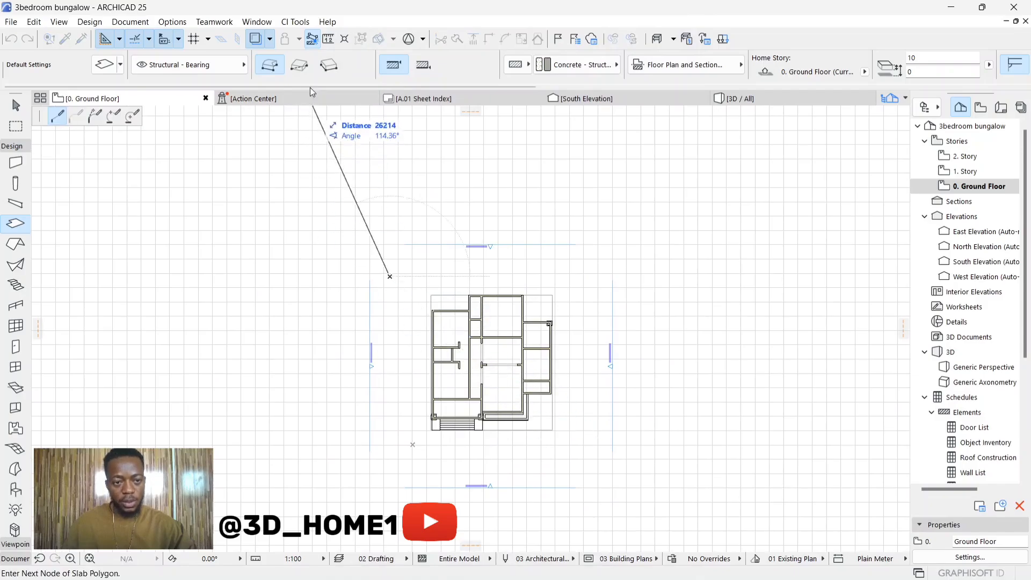
{"action": "left_click", "coordinate": [299, 65]}
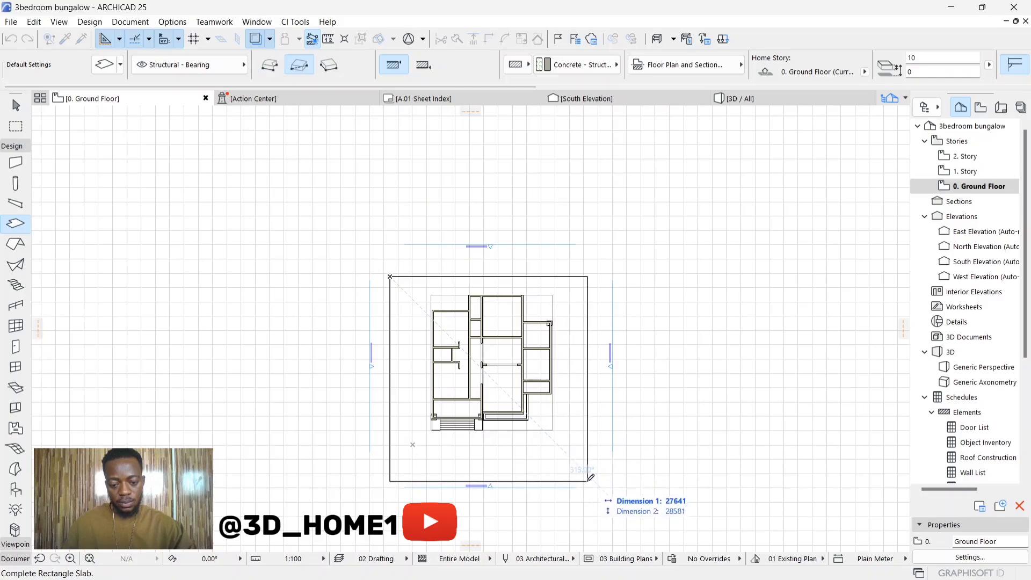
{"action": "left_click", "coordinate": [588, 478]}
{"action": "key", "text": "Escape"}
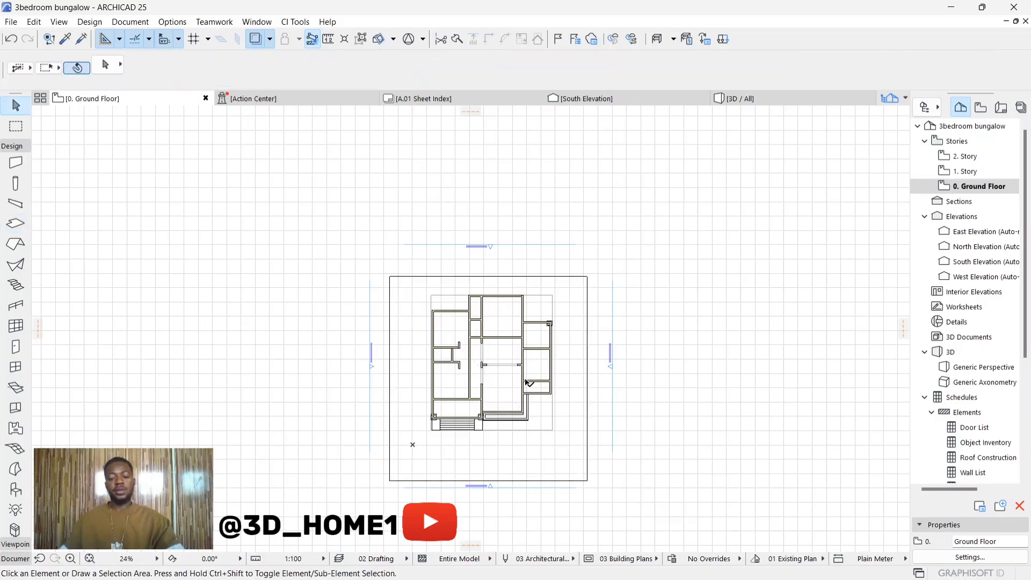
Offset the ground slab's north and east edges outward to widen the site around the house, and deselect the slab
{"action": "scroll", "coordinate": [518, 439], "scroll_direction": "up", "scroll_amount": 3}
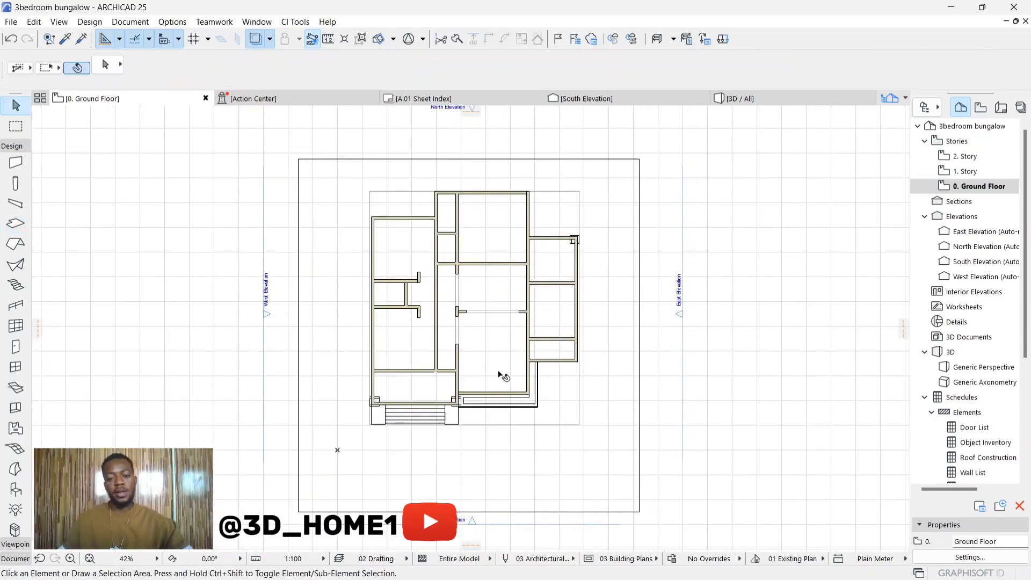
{"action": "left_click", "coordinate": [489, 160]}
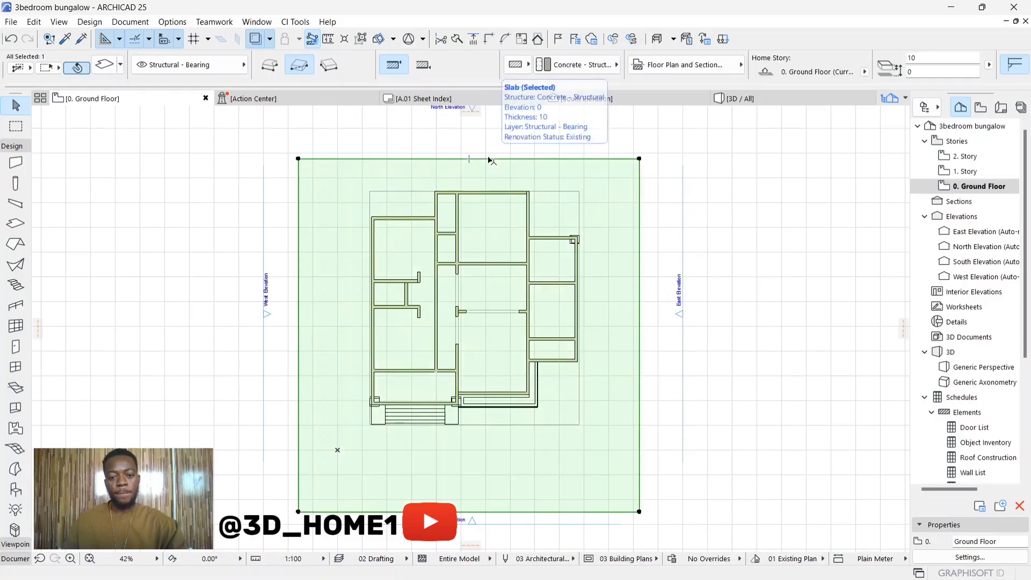
{"action": "left_click", "coordinate": [488, 159]}
{"action": "left_click", "coordinate": [114, 116]}
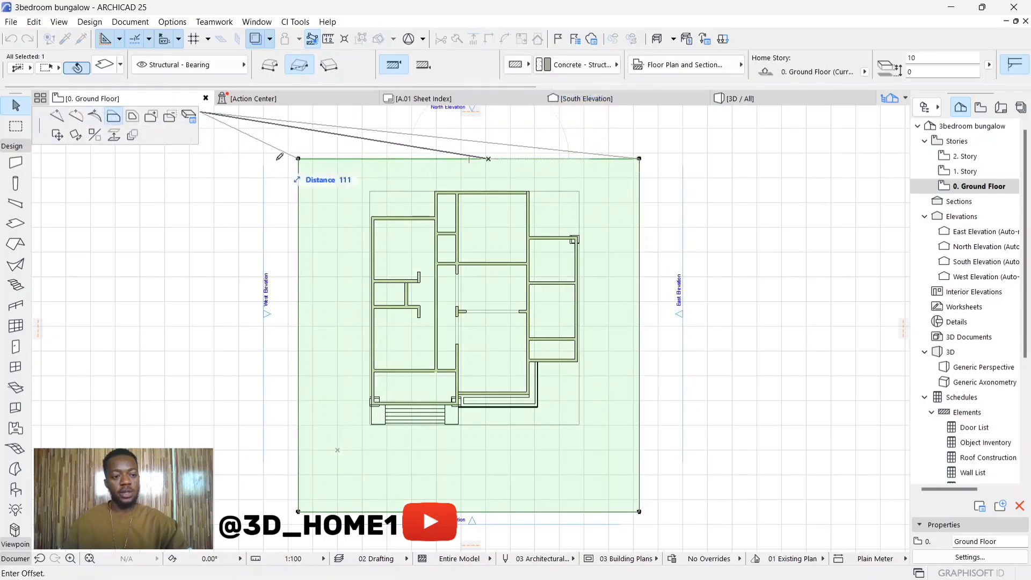
{"action": "left_click", "coordinate": [491, 137]}
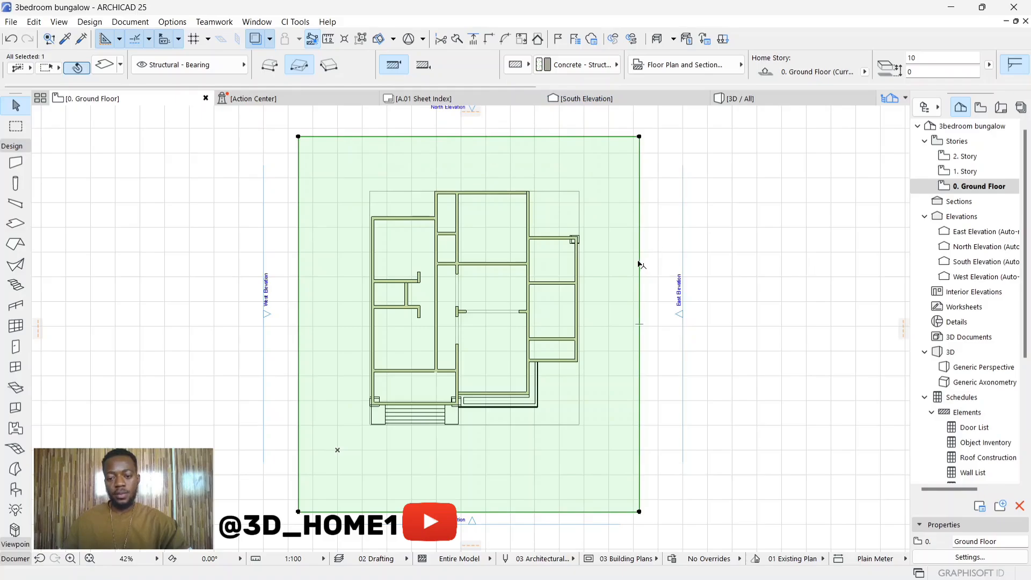
{"action": "left_click", "coordinate": [639, 264]}
{"action": "left_click", "coordinate": [653, 279]}
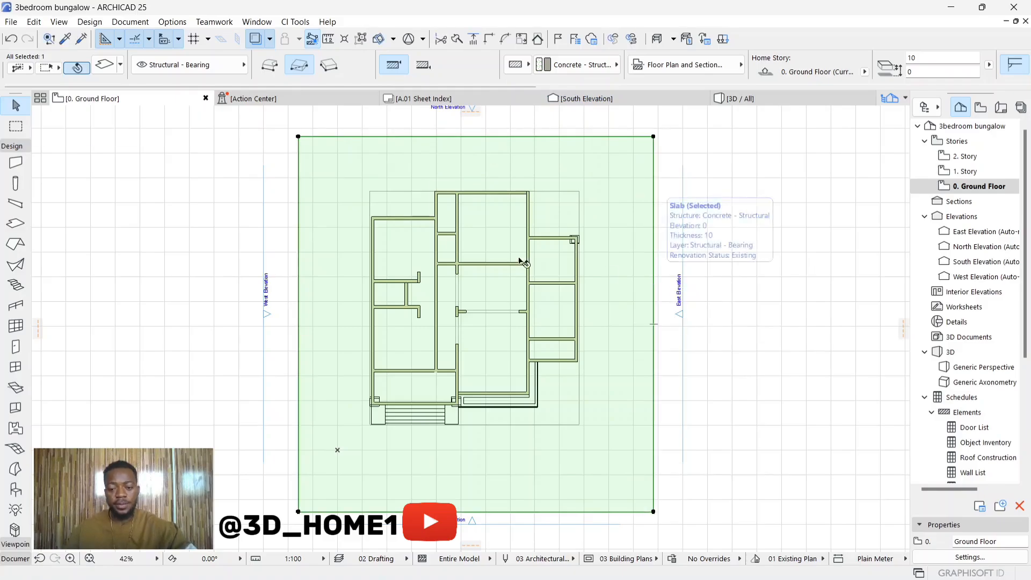
{"action": "left_click", "coordinate": [799, 336]}
{"action": "scroll", "coordinate": [446, 322], "scroll_direction": "down", "scroll_amount": 2}
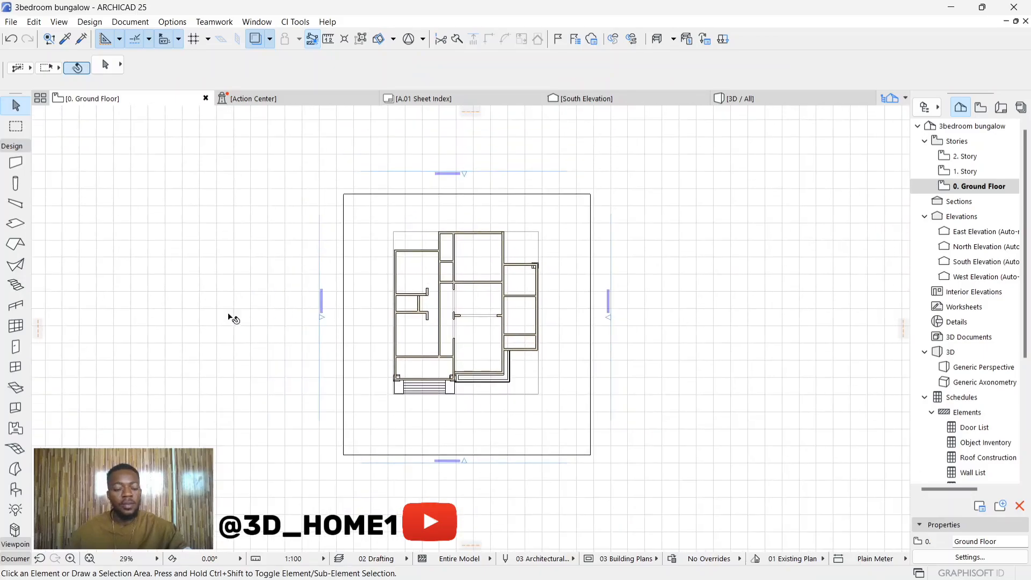
Draw boundary walls along the west, north and east edges of the ground slab, using the outside face as reference
{"action": "left_click", "coordinate": [15, 224]}
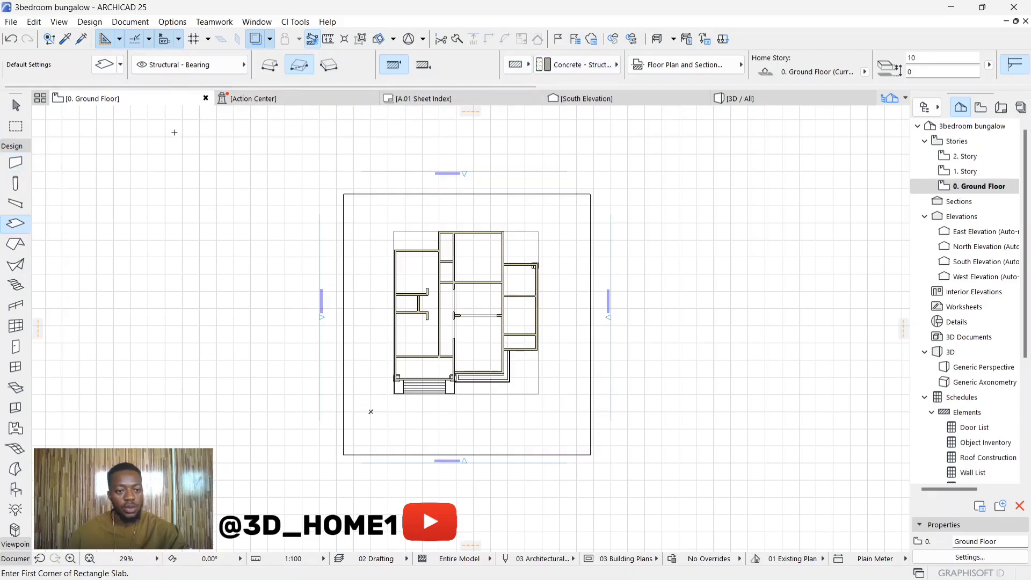
{"action": "left_click", "coordinate": [14, 166]}
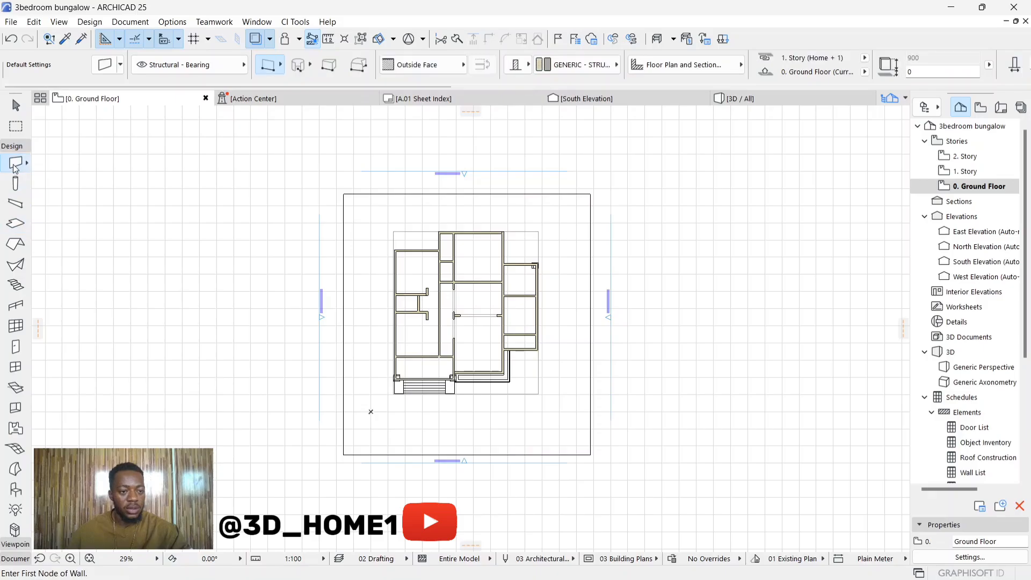
{"action": "scroll", "coordinate": [392, 231], "scroll_direction": "up", "scroll_amount": 2}
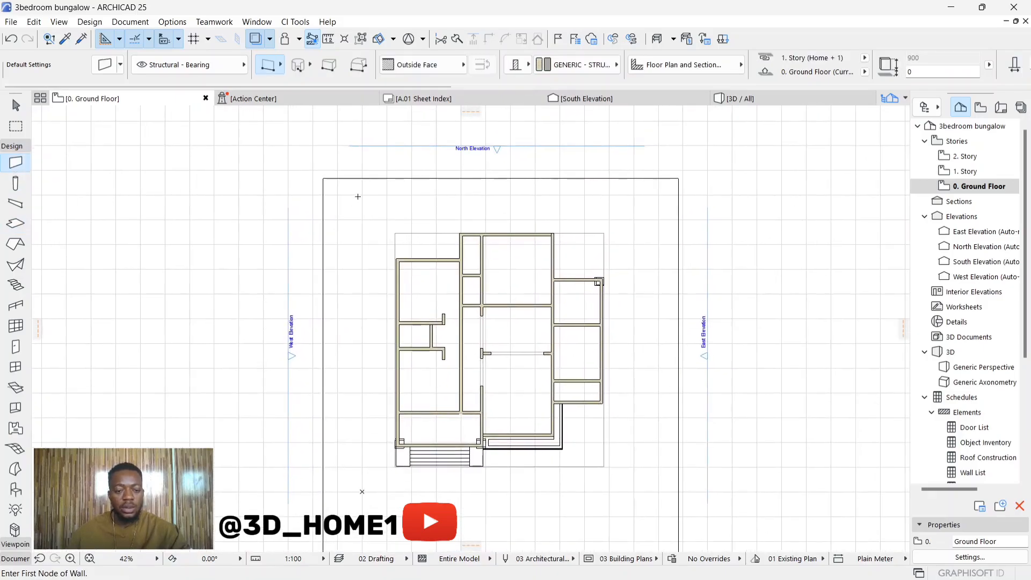
{"action": "left_click", "coordinate": [323, 188]}
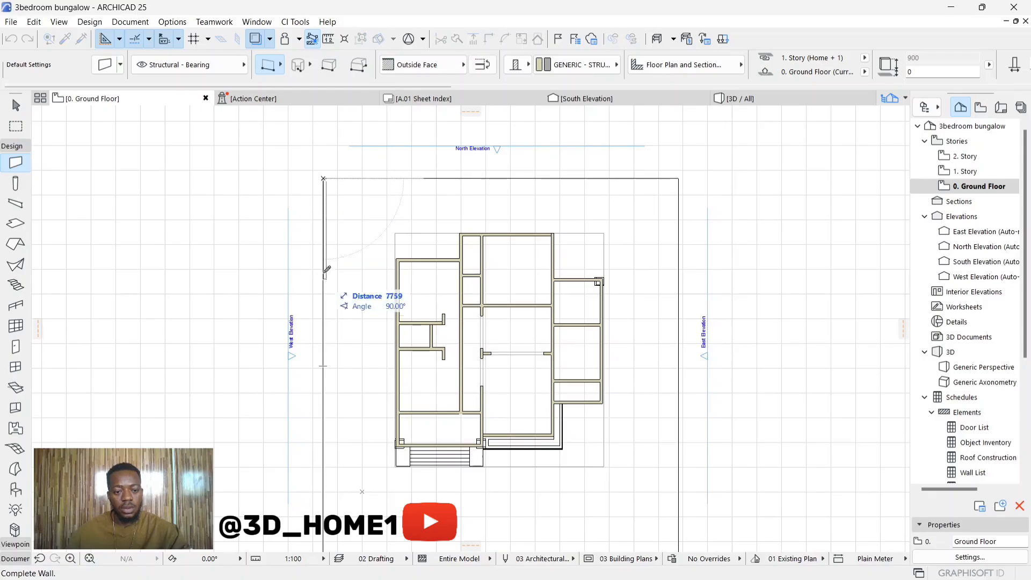
{"action": "scroll", "coordinate": [328, 301], "scroll_direction": "down", "scroll_amount": 2}
{"action": "left_click", "coordinate": [329, 385]}
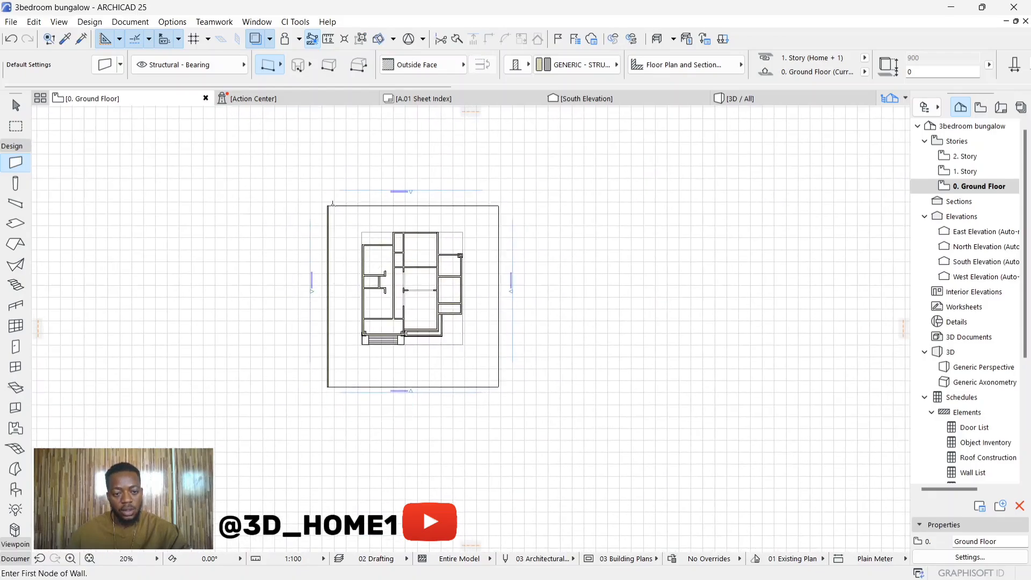
{"action": "scroll", "coordinate": [331, 209], "scroll_direction": "up", "scroll_amount": 2}
{"action": "left_click", "coordinate": [321, 205]}
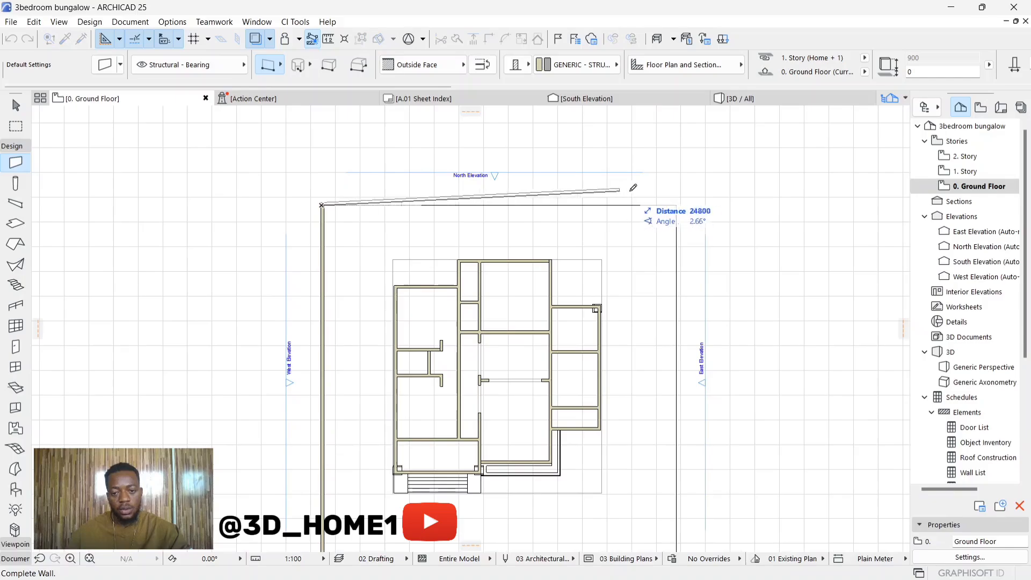
{"action": "left_click", "coordinate": [678, 205]}
{"action": "scroll", "coordinate": [679, 204], "scroll_direction": "down", "scroll_amount": 2}
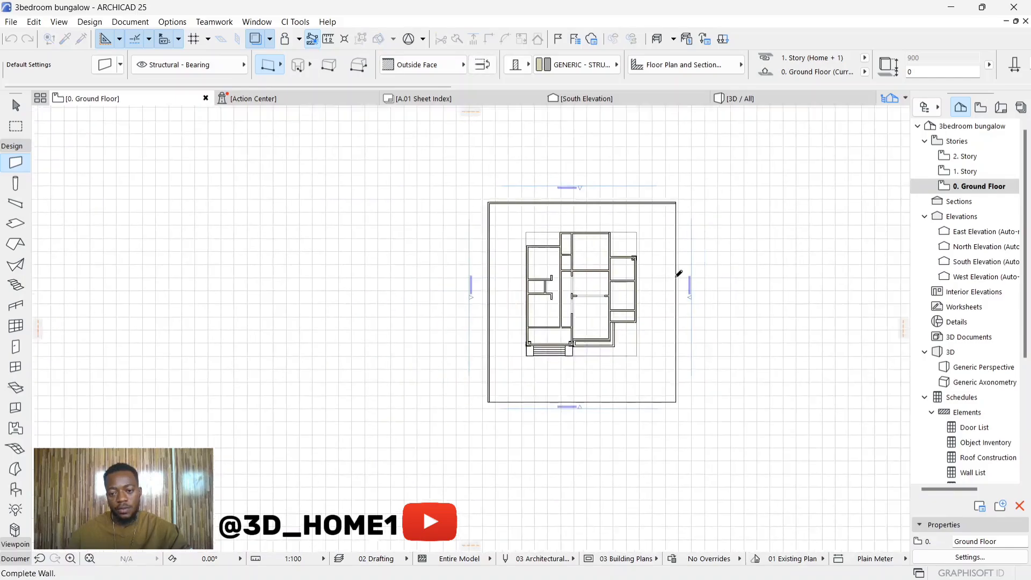
{"action": "left_click", "coordinate": [676, 383]}
{"action": "key", "text": "Escape"}
{"action": "scroll", "coordinate": [650, 239], "scroll_direction": "up", "scroll_amount": 3}
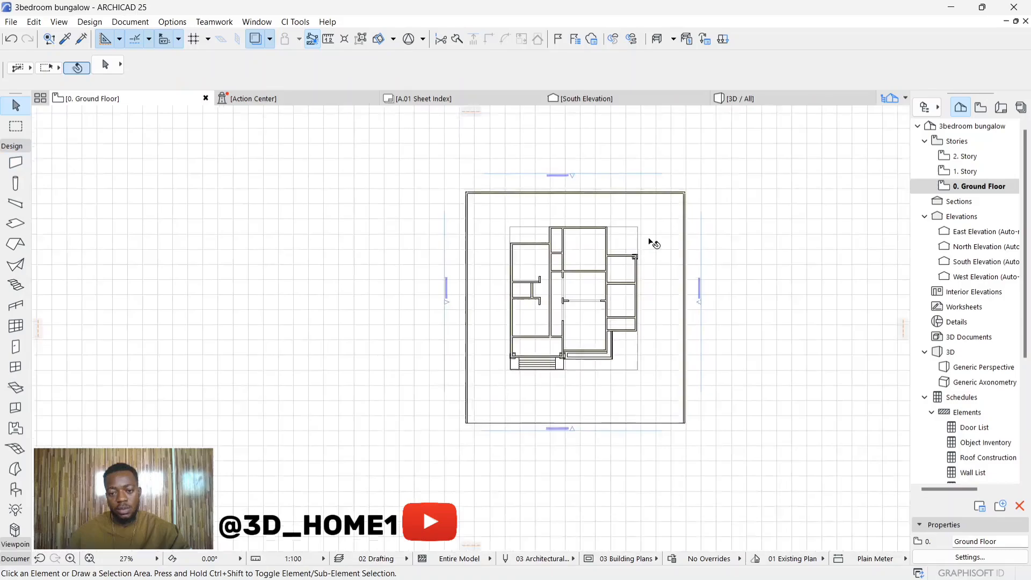
Cut a rectangular hole about 22,960 by 26,930 in the ground slab around the house and deselect the slab
{"action": "left_click", "coordinate": [398, 213]}
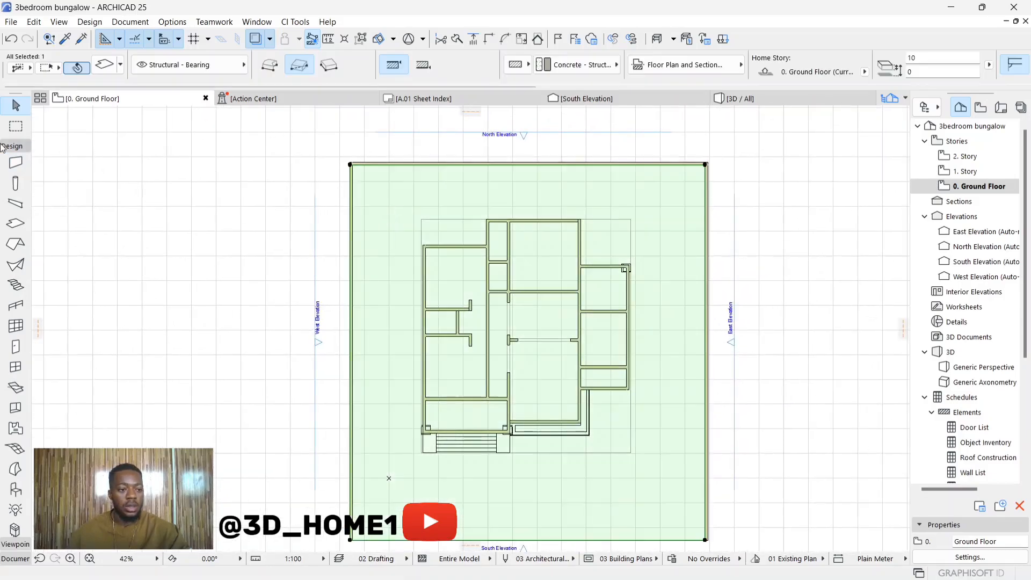
{"action": "left_click", "coordinate": [16, 227]}
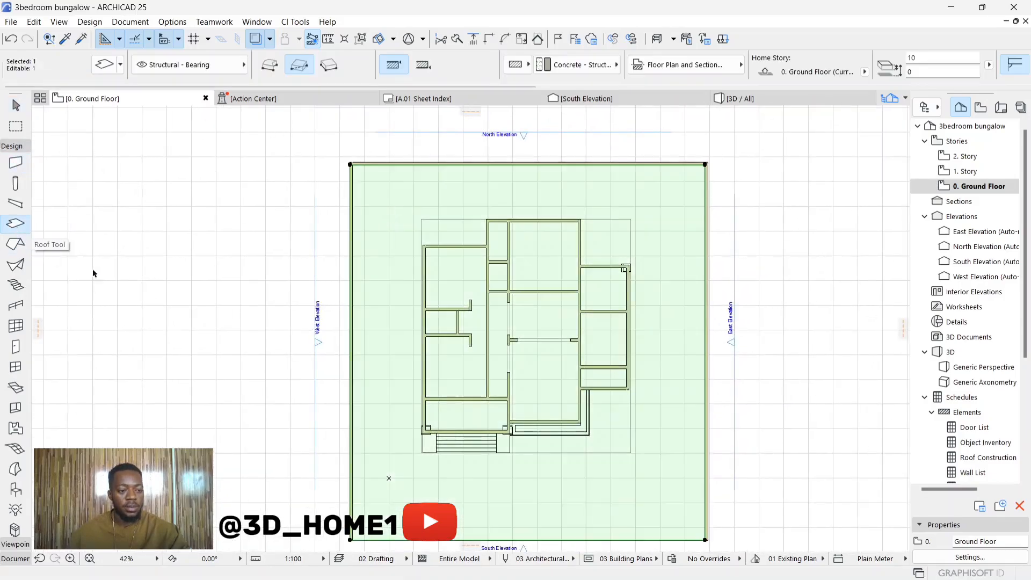
{"action": "left_click", "coordinate": [385, 204]}
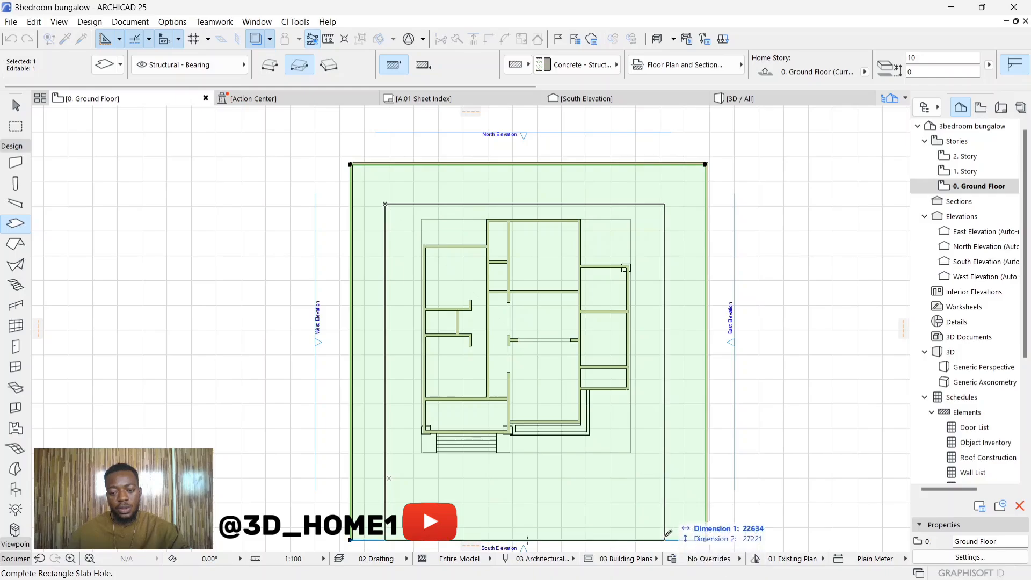
{"action": "left_click", "coordinate": [669, 536]}
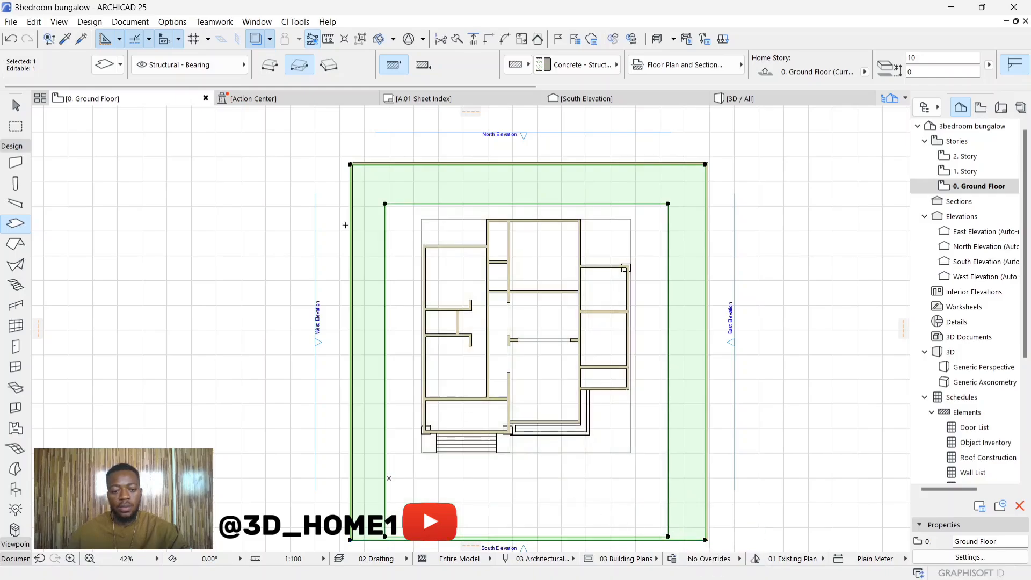
{"action": "scroll", "coordinate": [431, 215], "scroll_direction": "down", "scroll_amount": 1}
{"action": "key", "text": "Escape"}
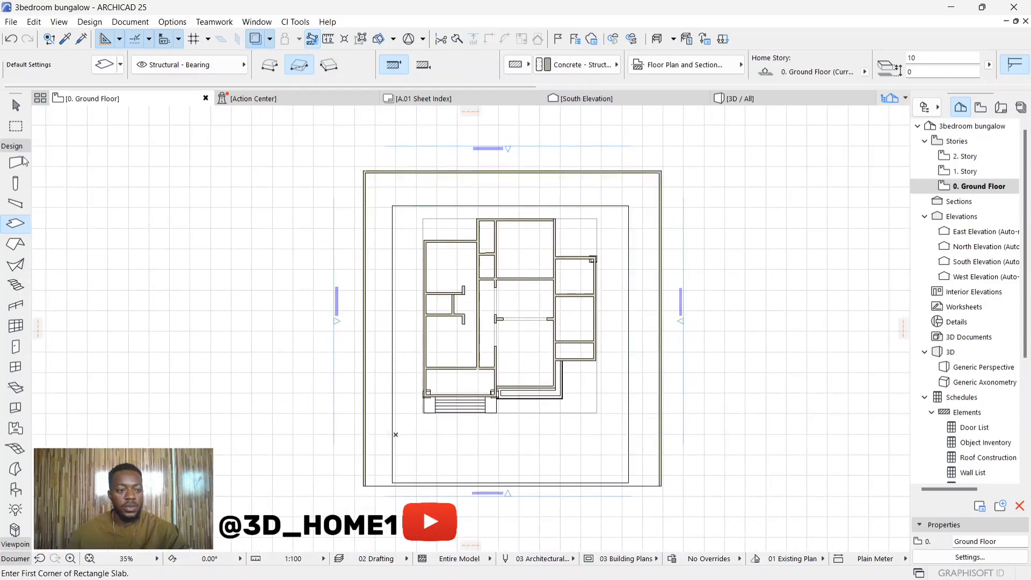
Override the Slab defaults' linked surfaces with Concrete - 04
{"action": "left_click", "coordinate": [104, 66]}
{"action": "left_click", "coordinate": [462, 344]}
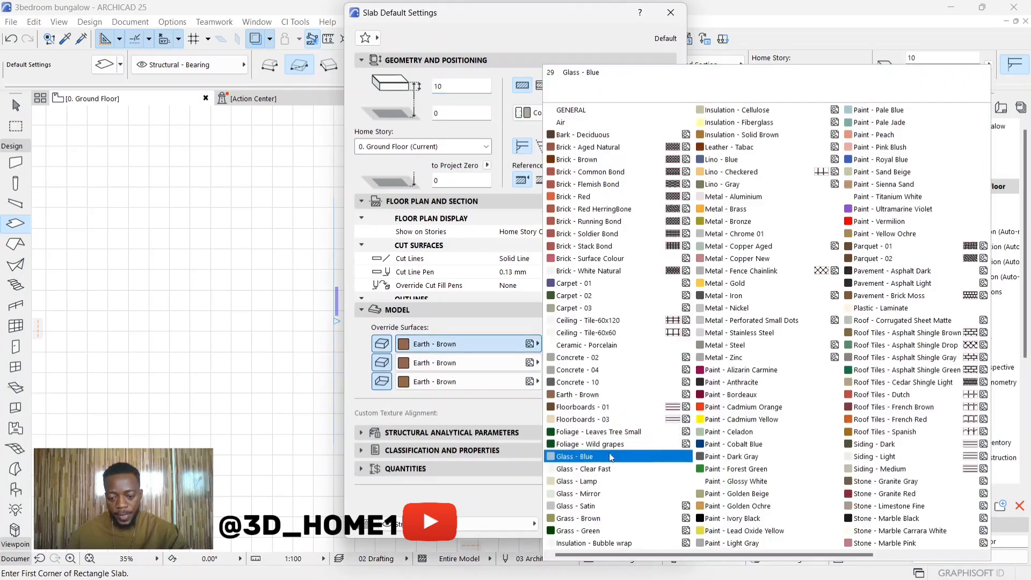
{"action": "left_click", "coordinate": [583, 370]}
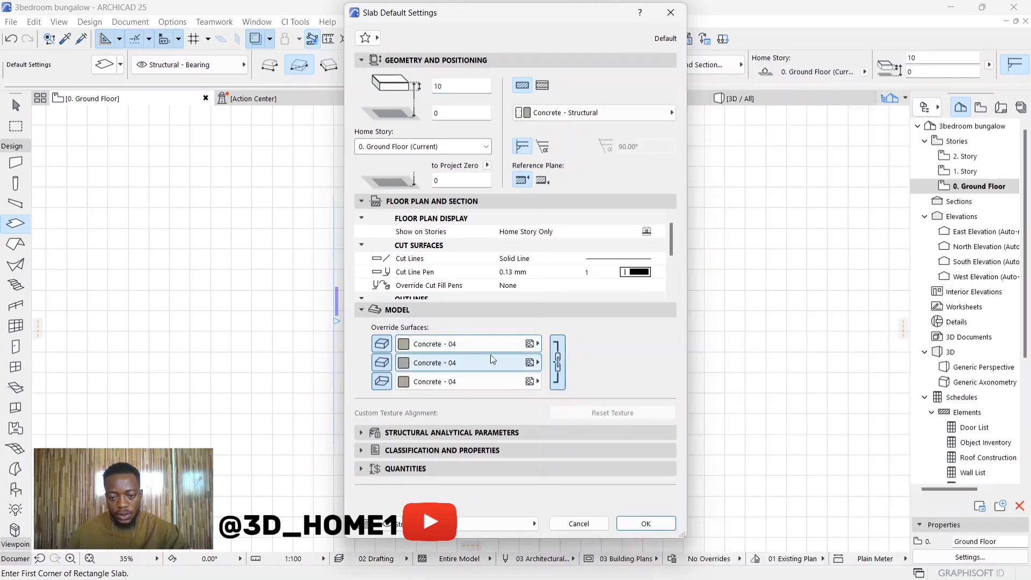
{"action": "left_click", "coordinate": [646, 524]}
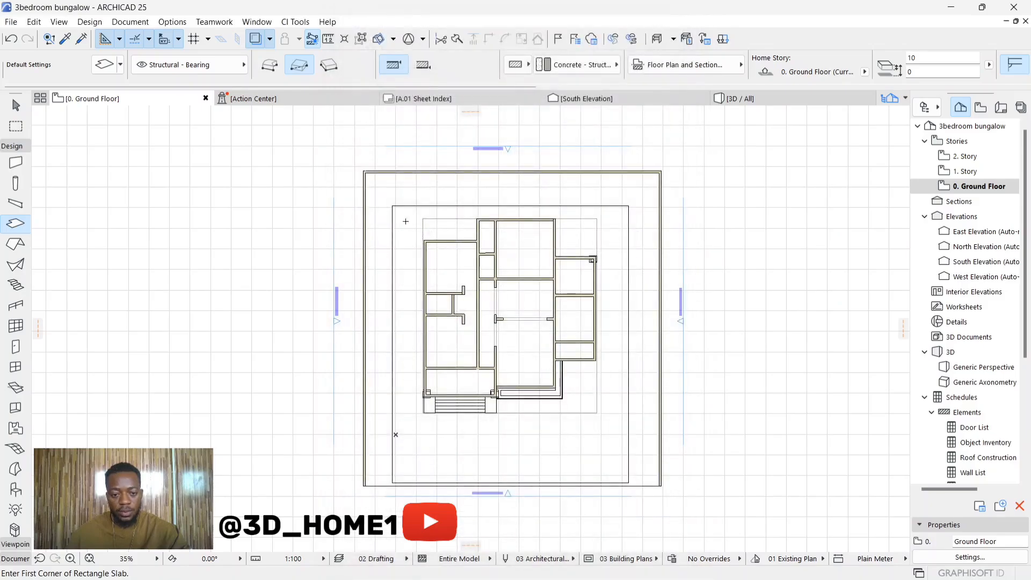
Draw a rectangular paving slab about 22,960 by 26,930 that fills the hole in the ground slab
{"action": "left_click", "coordinate": [392, 206]}
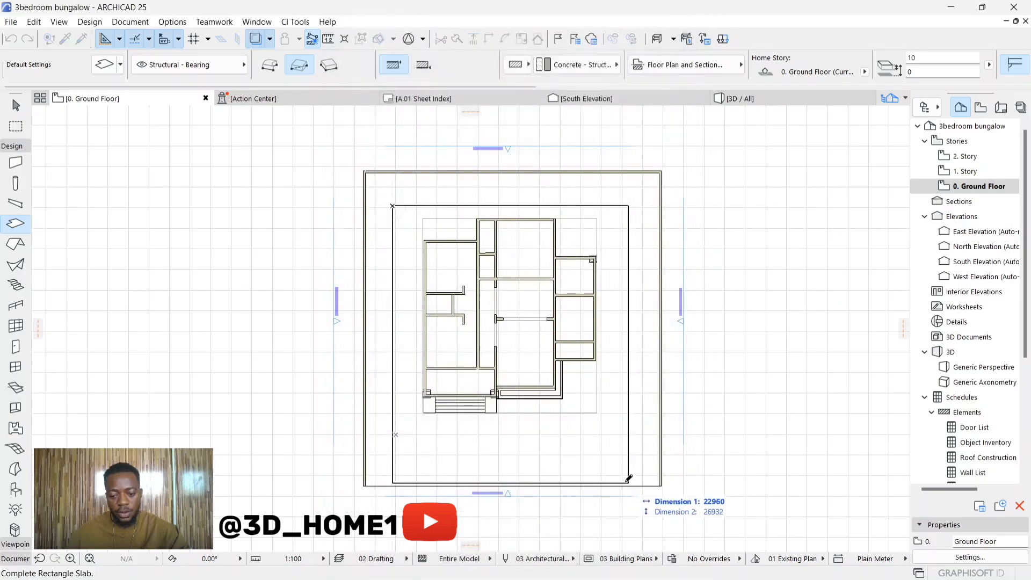
{"action": "left_click", "coordinate": [630, 480]}
{"action": "scroll", "coordinate": [631, 478], "scroll_direction": "up", "scroll_amount": 2}
{"action": "key", "text": "Escape"}
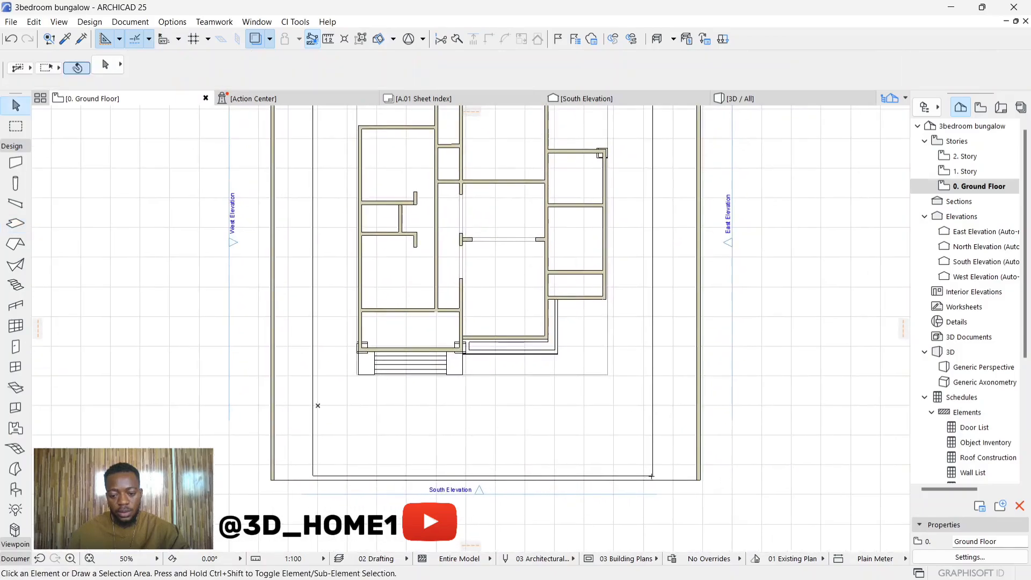
Offset the south edge of the ground slab's hole outward to the slab's outer south edge
{"action": "left_click", "coordinate": [666, 480]}
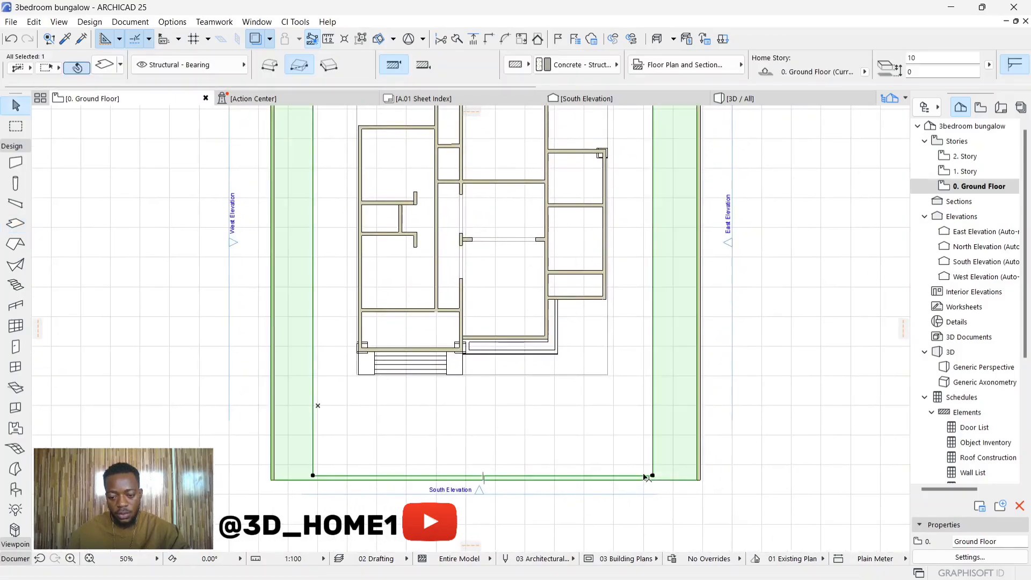
{"action": "left_click", "coordinate": [650, 477]}
{"action": "left_click", "coordinate": [763, 392]}
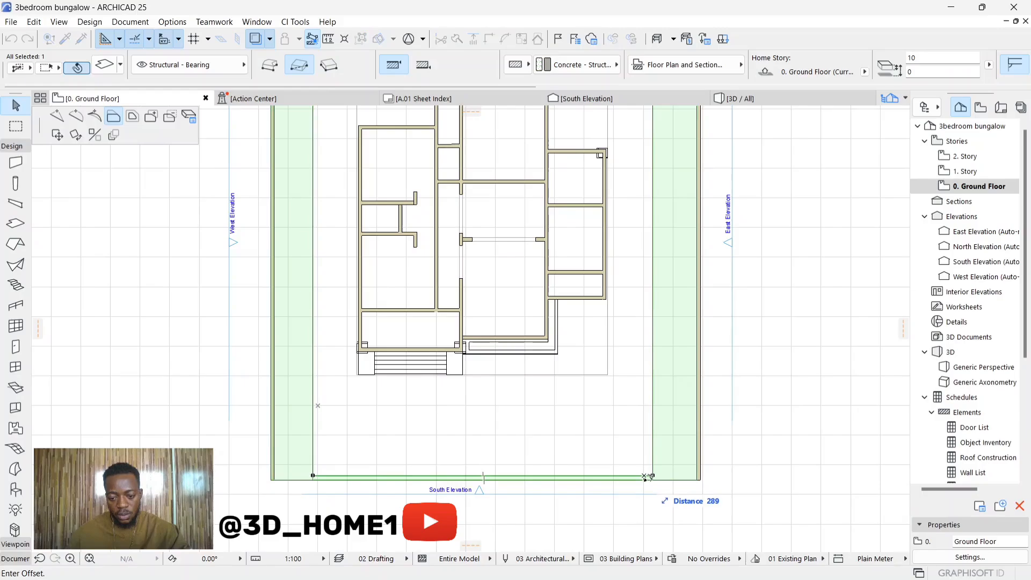
{"action": "left_click", "coordinate": [647, 481]}
Extend the paving slab's south edge to the ground slab's south boundary and deselect it
{"action": "left_click", "coordinate": [633, 476]}
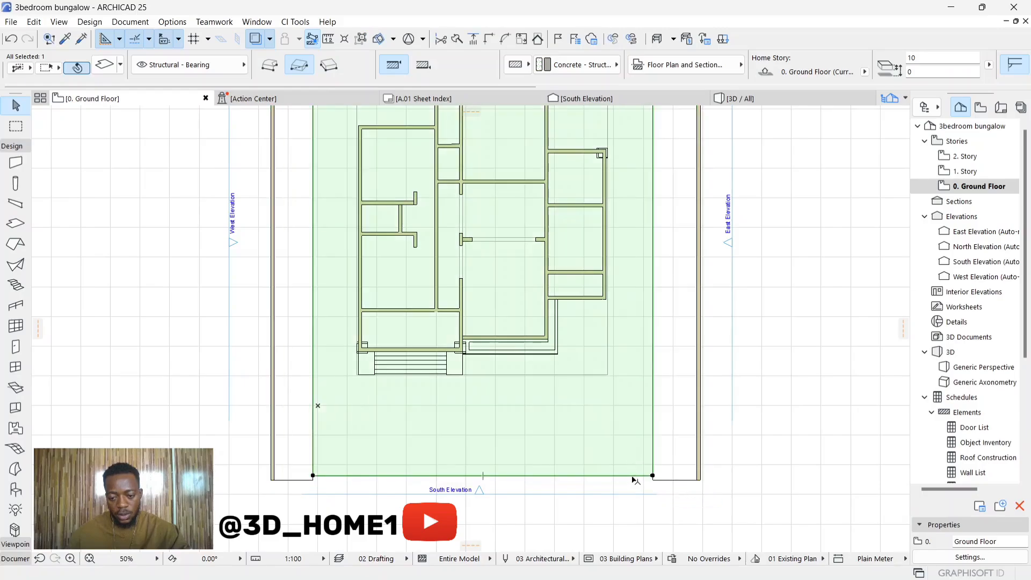
{"action": "left_click", "coordinate": [643, 477]}
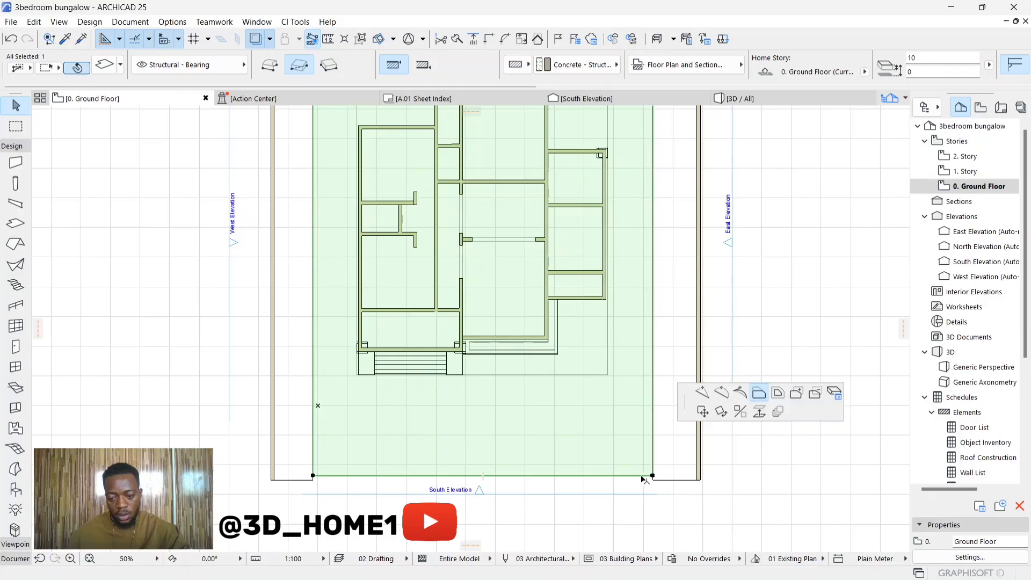
{"action": "left_click", "coordinate": [654, 480]}
{"action": "key", "text": "Escape"}
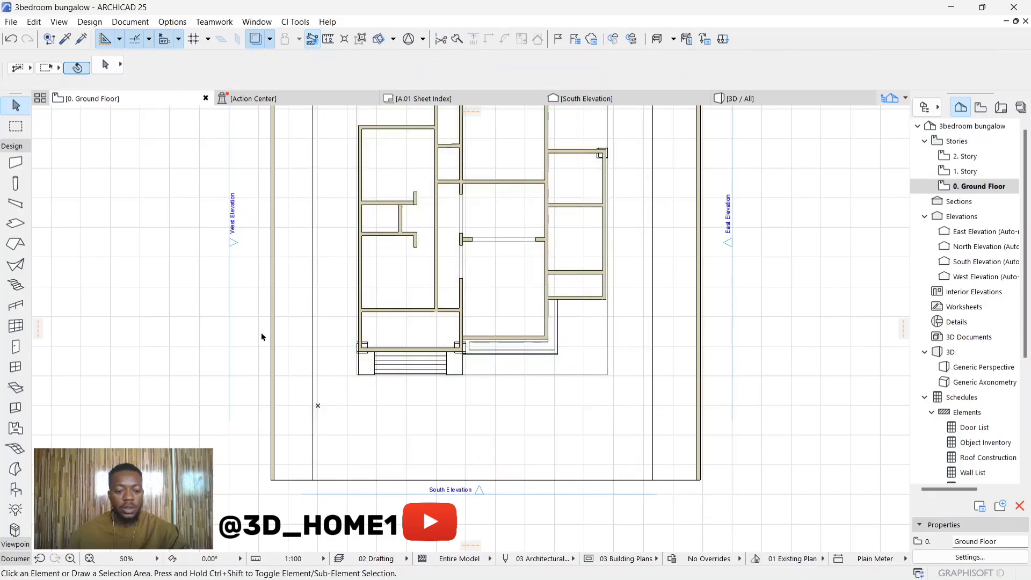
Override the ground slab's linked surfaces with Grass - Green and deselect the slab
{"action": "left_click", "coordinate": [297, 318]}
{"action": "left_click", "coordinate": [105, 65]}
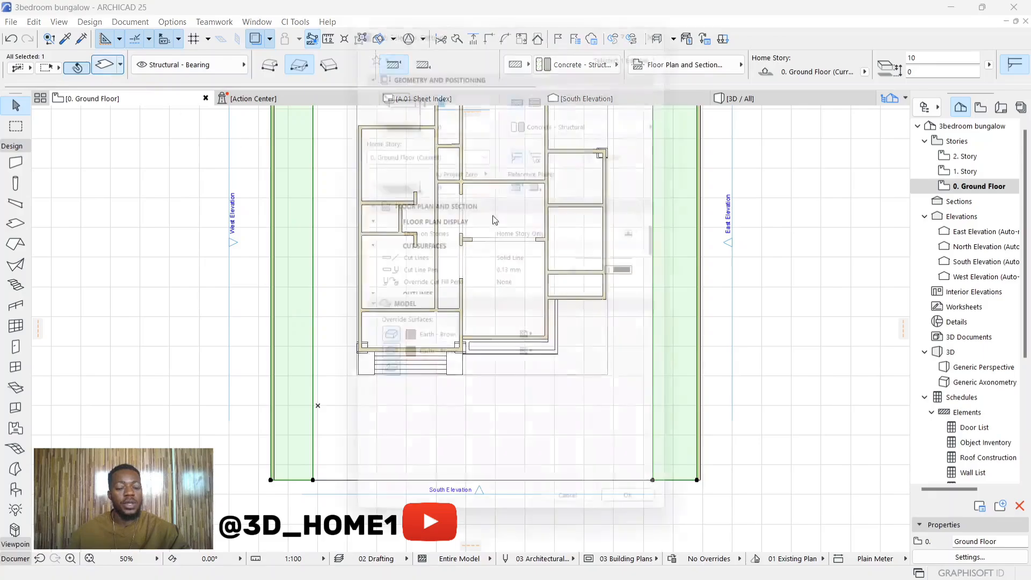
{"action": "left_click", "coordinate": [399, 345]}
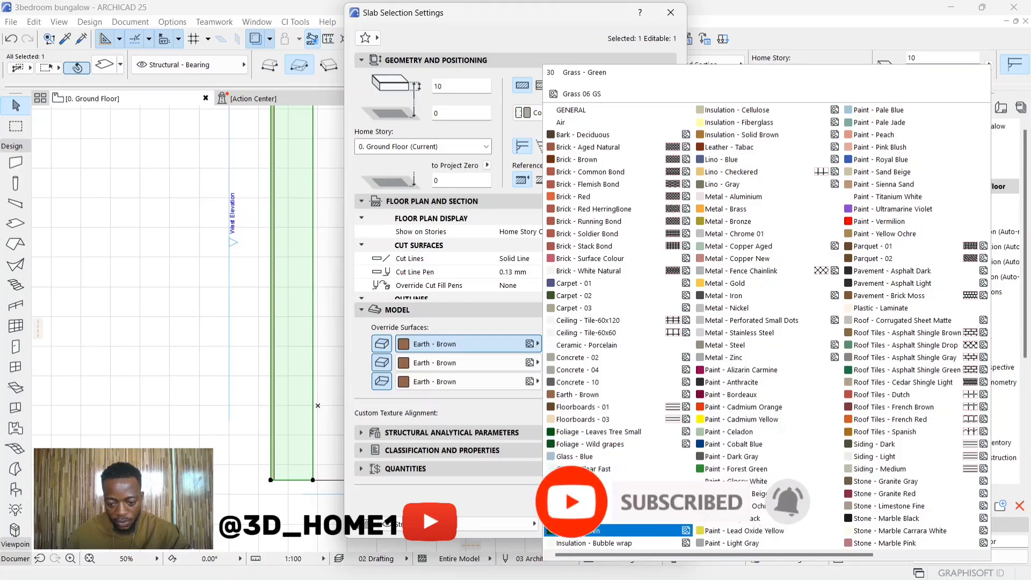
{"action": "left_click", "coordinate": [583, 531]}
{"action": "left_click", "coordinate": [612, 527]}
{"action": "key", "text": "Escape"}
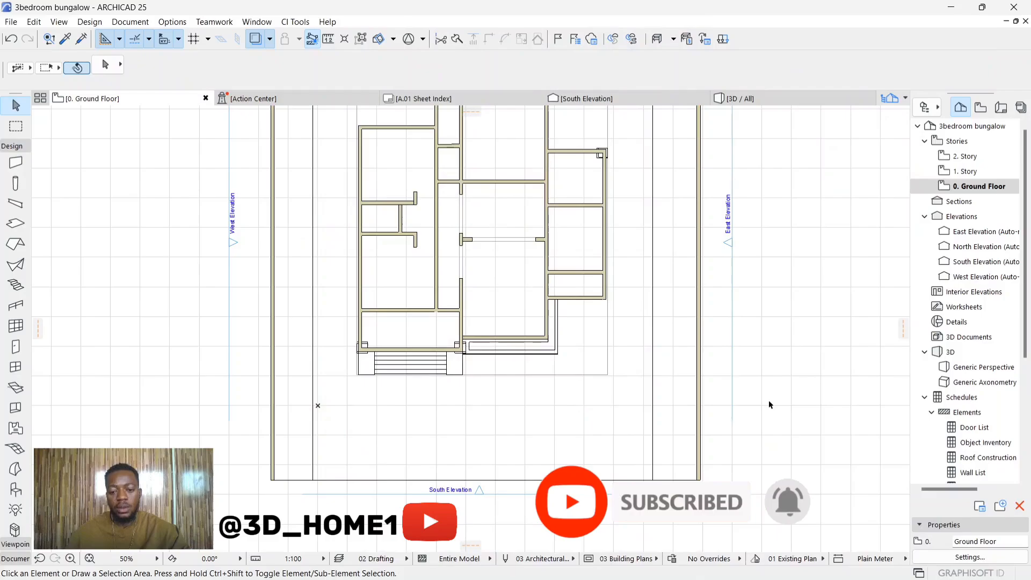
In the 3D view, extend both south ends of the grass slab southward by about 6 m, keeping them level with each other
{"action": "mouse_move", "coordinate": [589, 99]}
{"action": "left_click", "coordinate": [737, 110]}
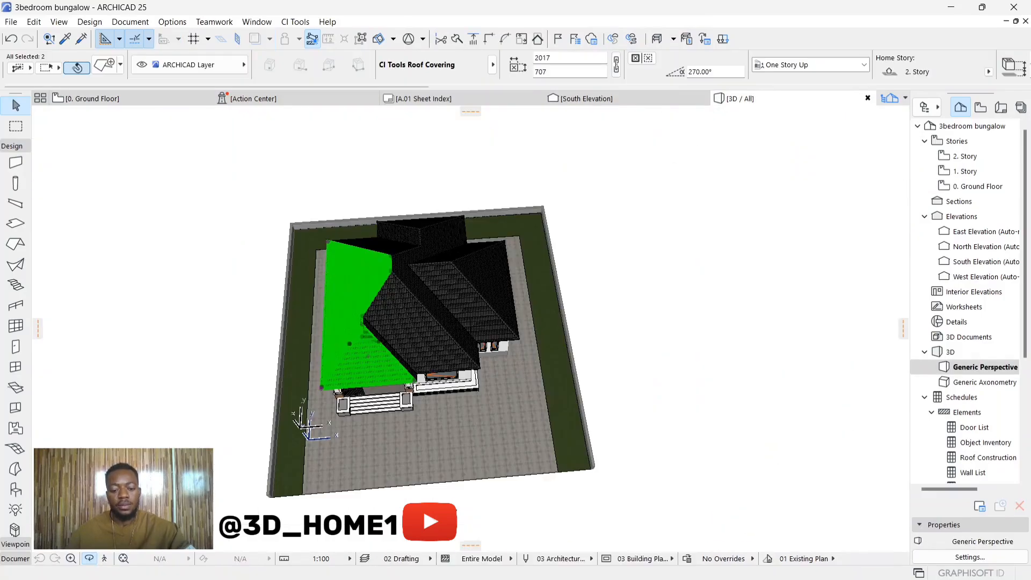
{"action": "middle_click_drag", "start_coordinate": [458, 533], "coordinate": [460, 449], "text": "shift"}
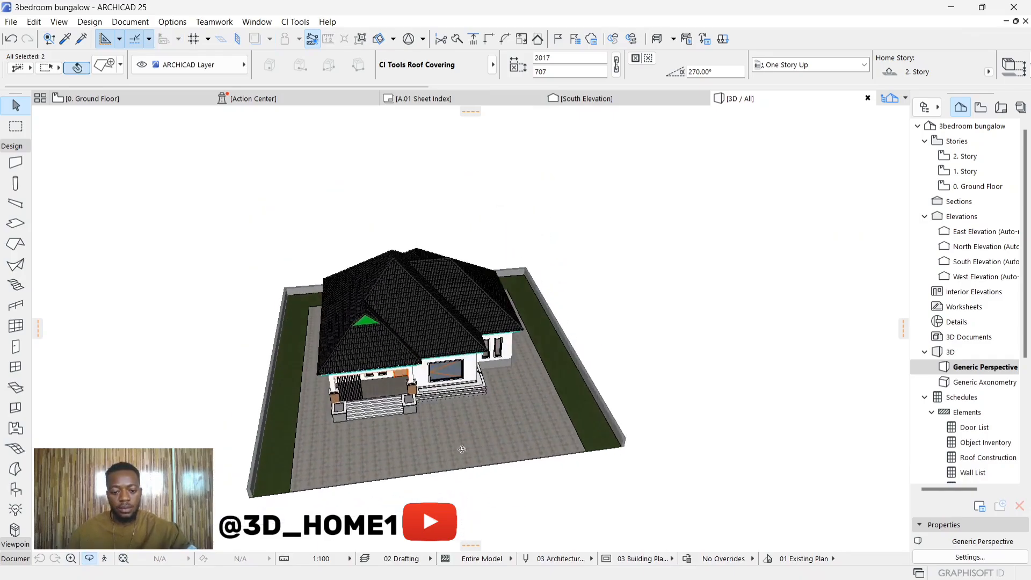
{"action": "scroll", "coordinate": [396, 450], "scroll_direction": "up", "scroll_amount": 5}
{"action": "middle_click_drag", "start_coordinate": [393, 456], "coordinate": [404, 422], "text": "shift"}
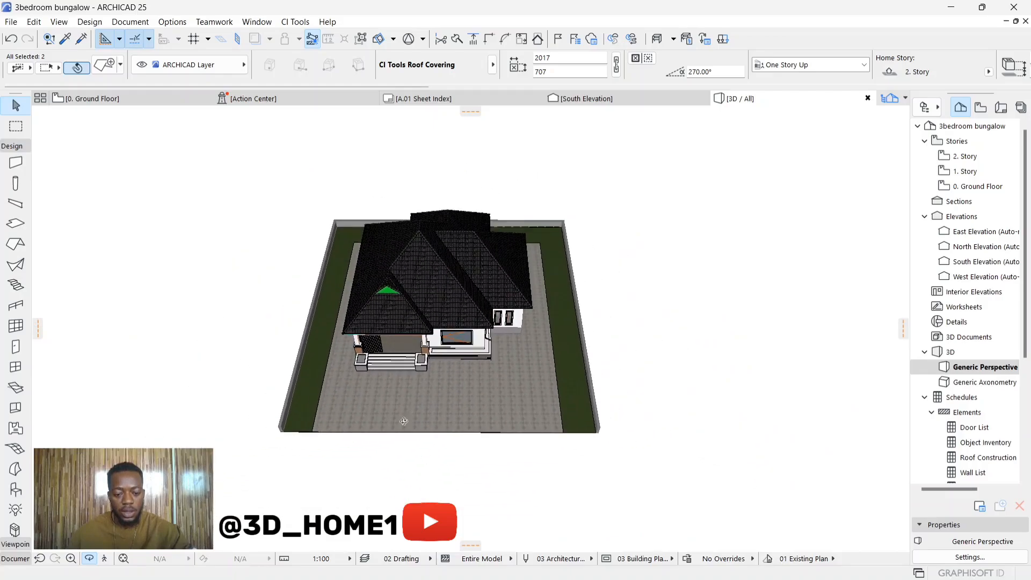
{"action": "left_click", "coordinate": [301, 432]}
{"action": "left_click", "coordinate": [299, 432]}
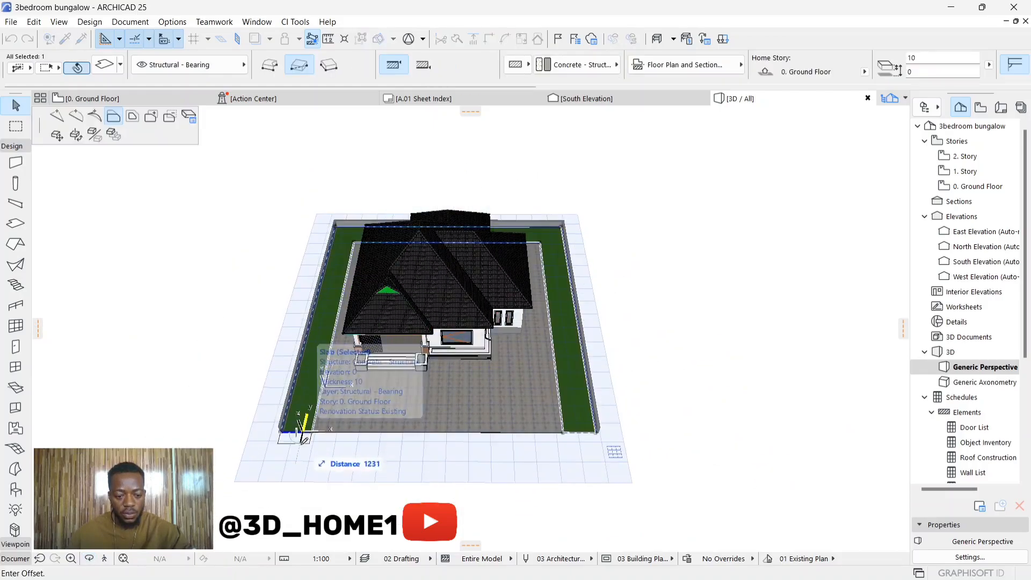
{"action": "left_click", "coordinate": [299, 488]}
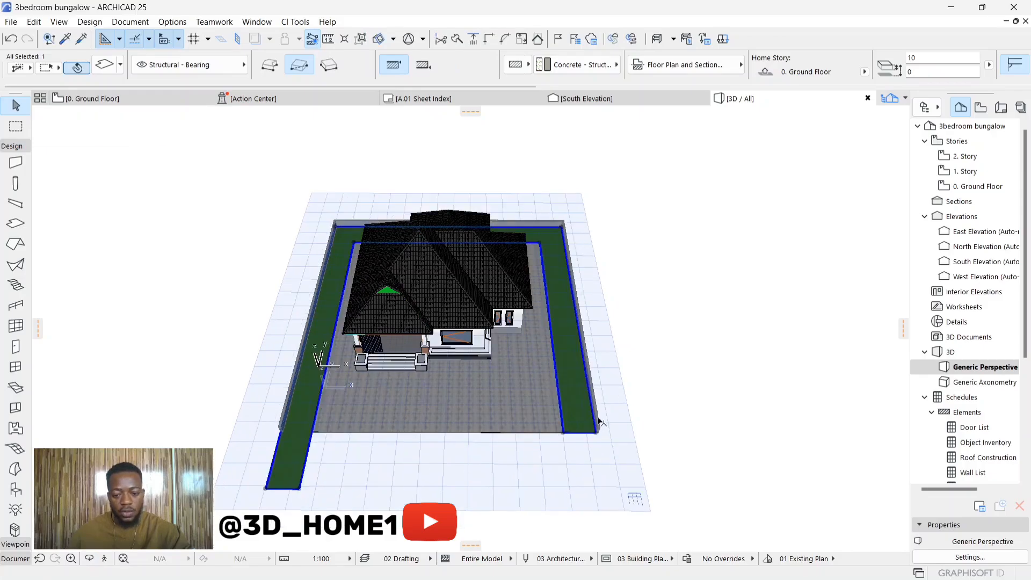
{"action": "left_click", "coordinate": [581, 433]}
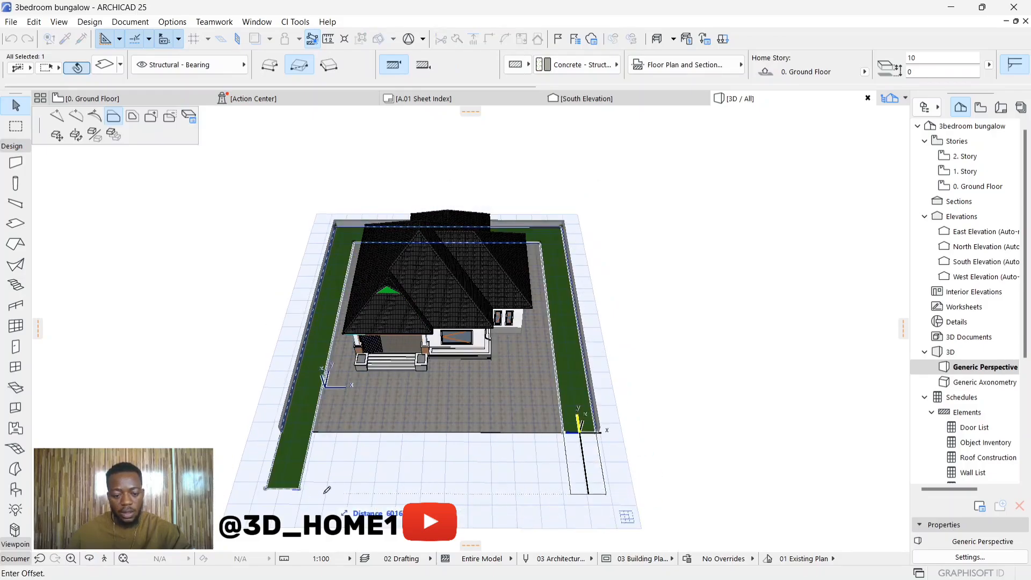
{"action": "left_click", "coordinate": [293, 486]}
Extend the paving slab's south edge to line up with the ends of the grass strips and deselect it
{"action": "left_click", "coordinate": [438, 434]}
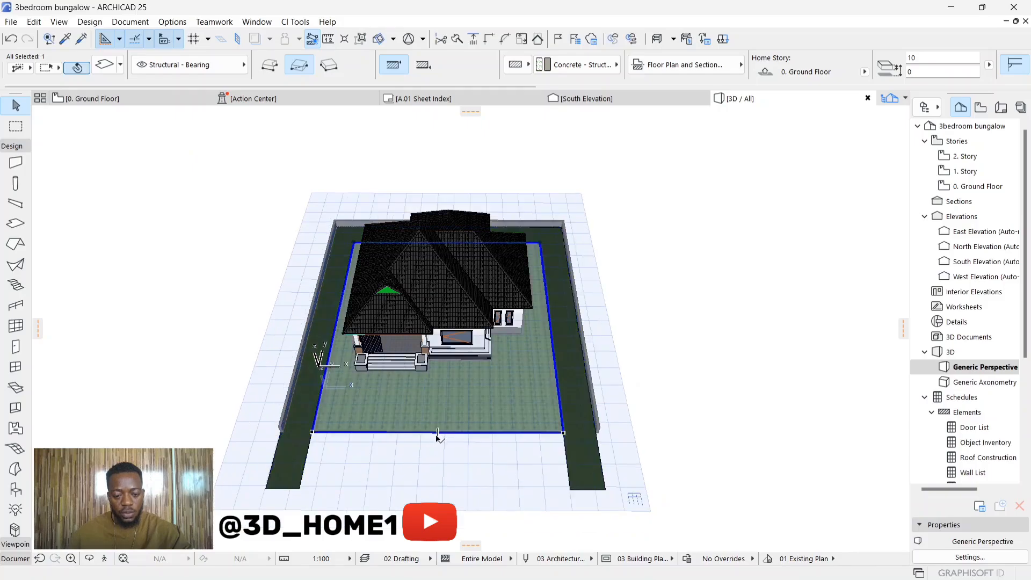
{"action": "left_click", "coordinate": [436, 433]}
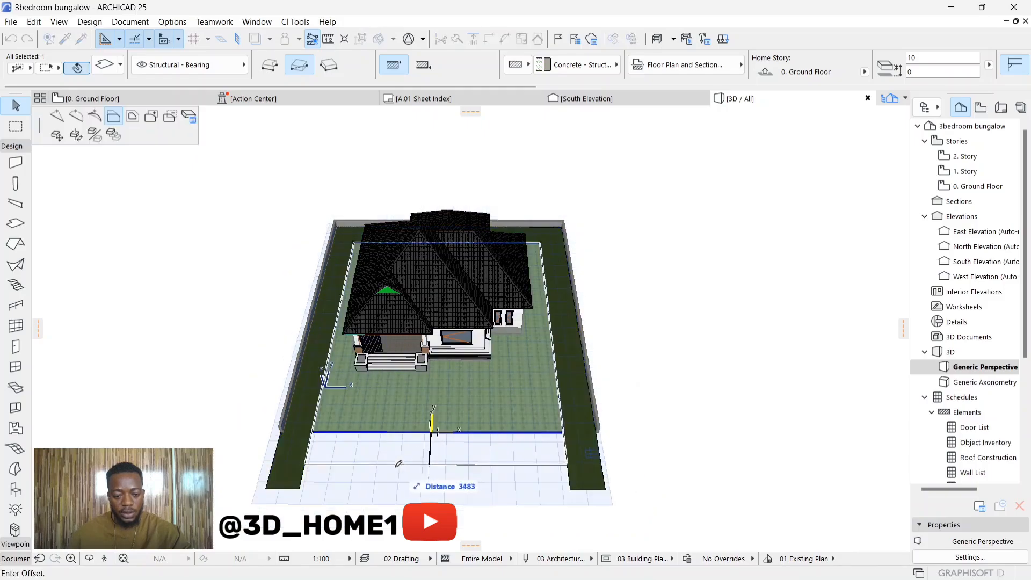
{"action": "left_click", "coordinate": [273, 489]}
{"action": "scroll", "coordinate": [451, 363], "scroll_direction": "up", "scroll_amount": 2}
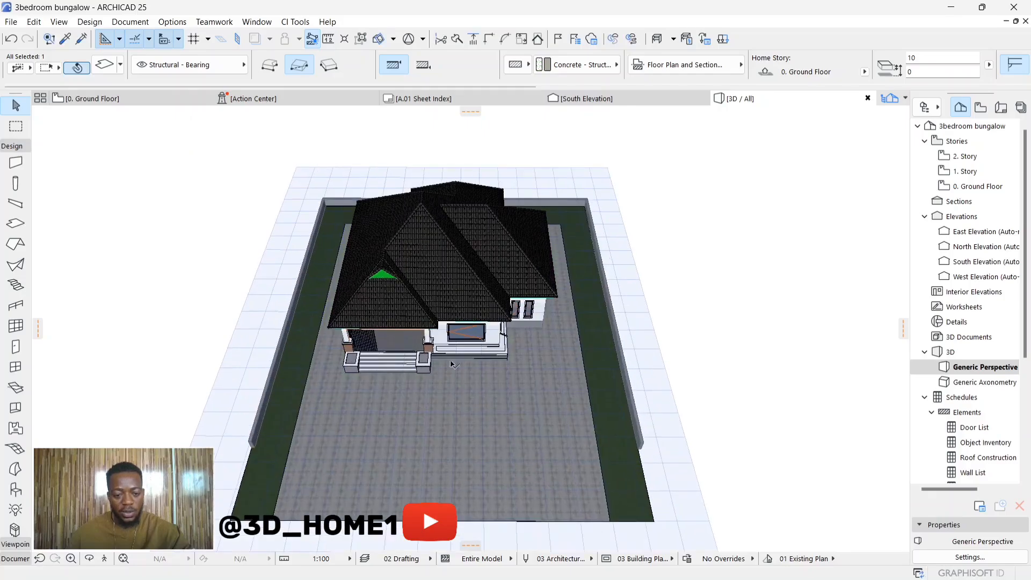
{"action": "key", "text": "Escape"}
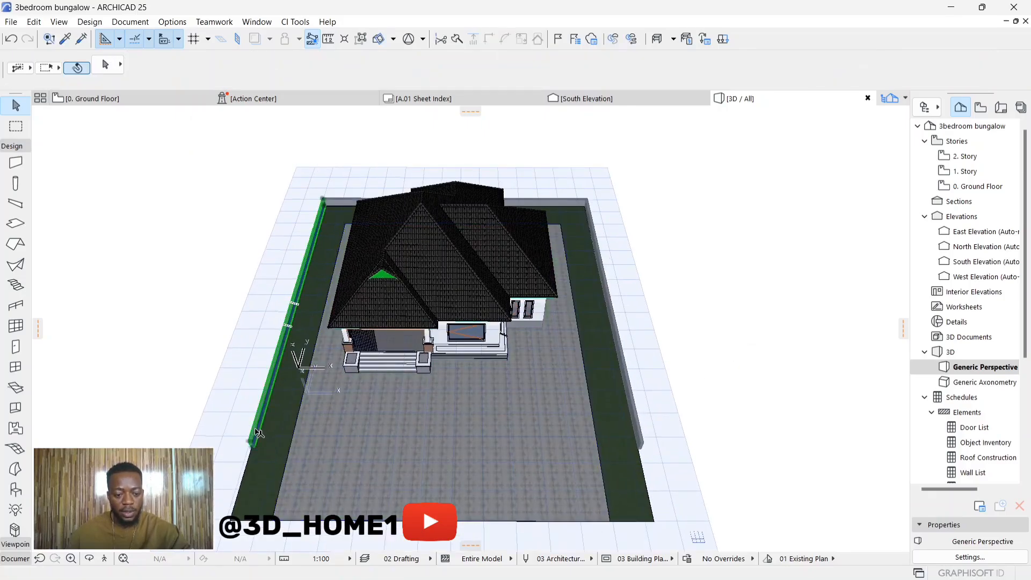
Stretch the west boundary wall's length to the south edge of the extended slabs
{"action": "left_click", "coordinate": [254, 445]}
{"action": "scroll", "coordinate": [254, 449], "scroll_direction": "up", "scroll_amount": 3}
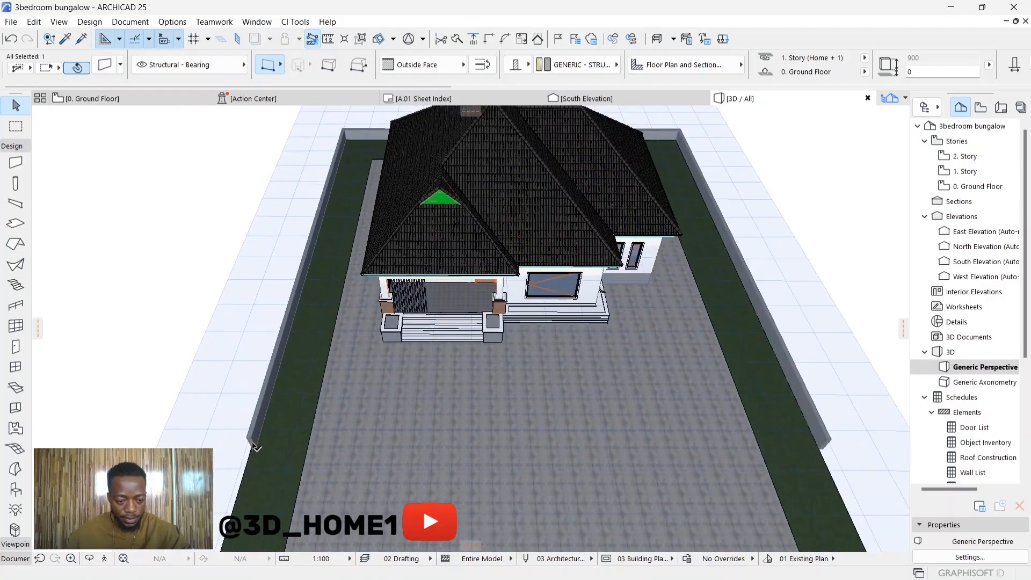
{"action": "left_click", "coordinate": [253, 446]}
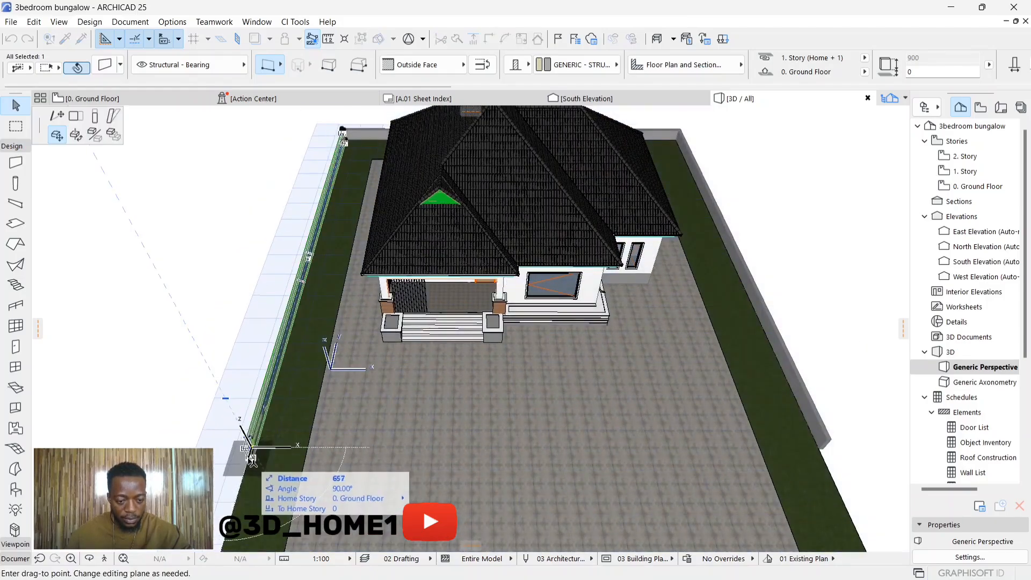
{"action": "left_click", "coordinate": [81, 118]}
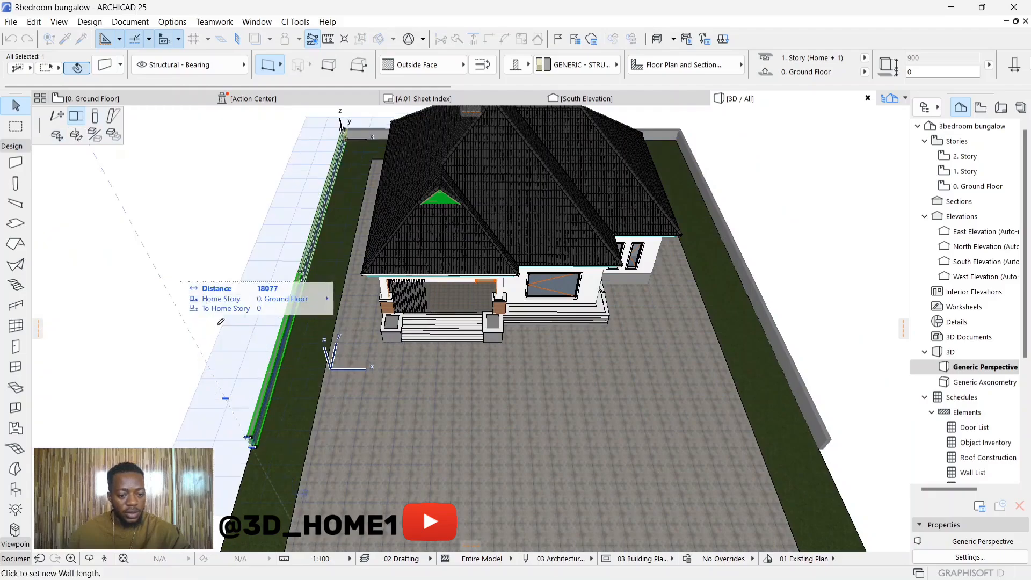
{"action": "scroll", "coordinate": [296, 495], "scroll_direction": "down", "scroll_amount": 3}
{"action": "left_click", "coordinate": [290, 500]}
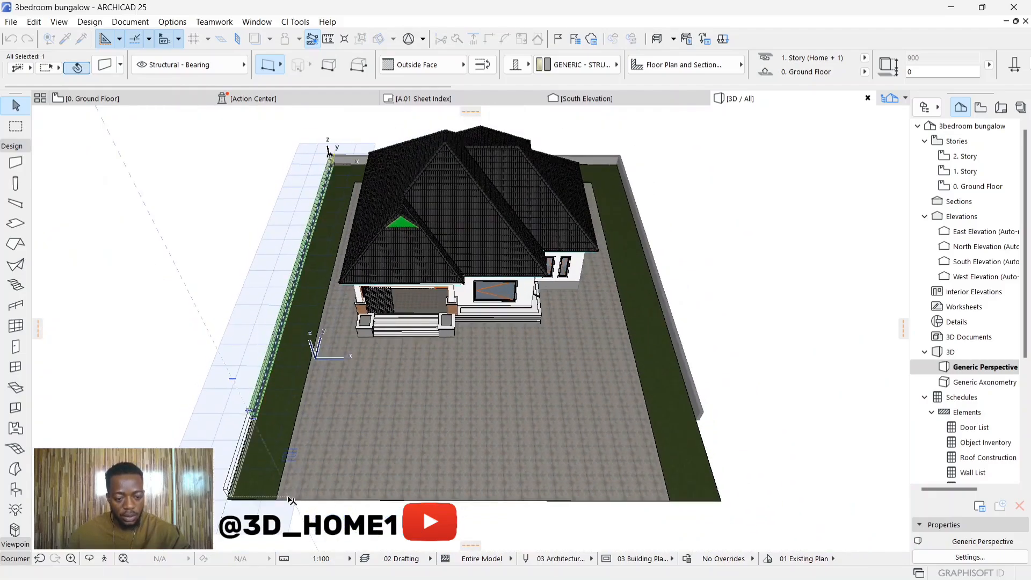
Stretch the east boundary wall's length to the south end of the grass strip and deselect it
{"action": "left_click", "coordinate": [704, 413]}
{"action": "left_click", "coordinate": [699, 418]}
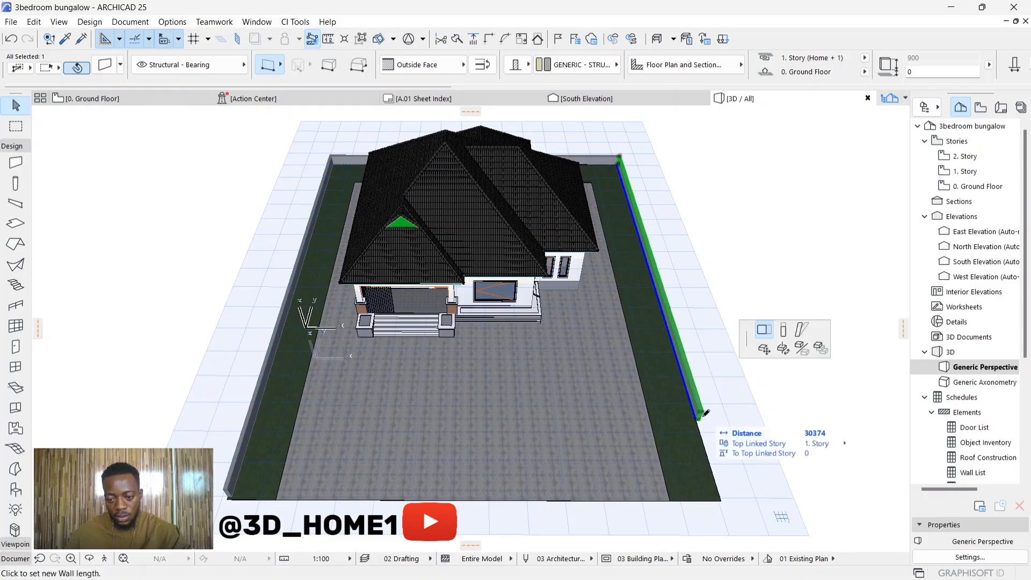
{"action": "left_click", "coordinate": [725, 499]}
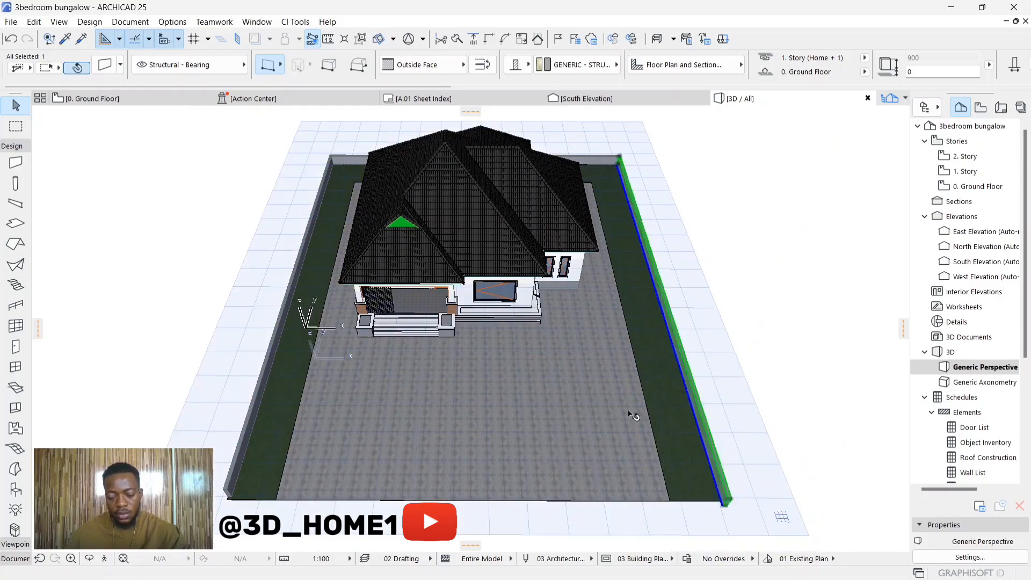
{"action": "left_click", "coordinate": [802, 297]}
Examine the bungalow's front, the paving and the boundary walls from several distances and angles in 3D
{"action": "middle_click_drag", "start_coordinate": [447, 350], "coordinate": [475, 285], "text": "shift"}
{"action": "scroll", "coordinate": [467, 381], "scroll_direction": "up", "scroll_amount": 10}
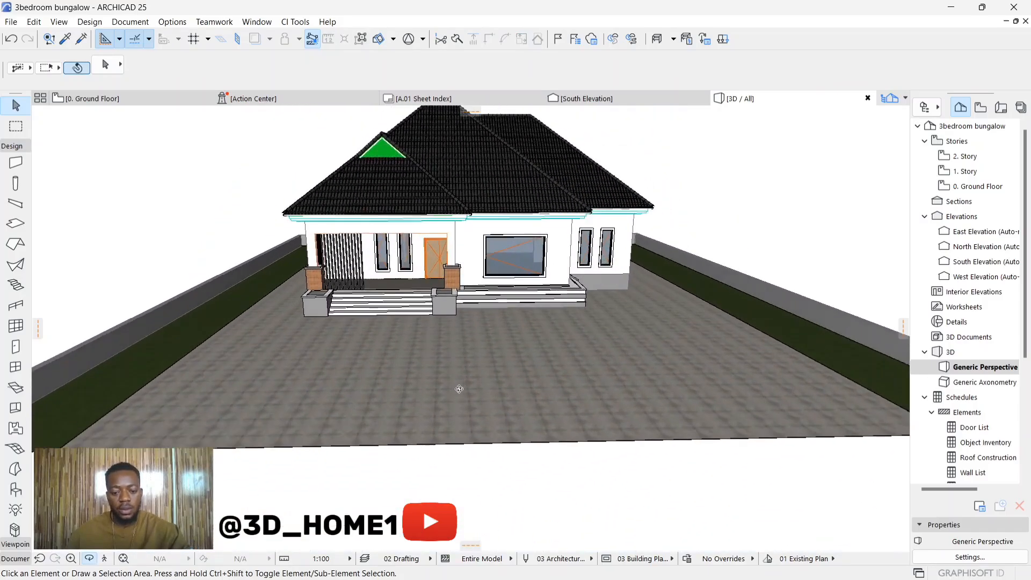
{"action": "scroll", "coordinate": [467, 382], "scroll_direction": "down", "scroll_amount": 10}
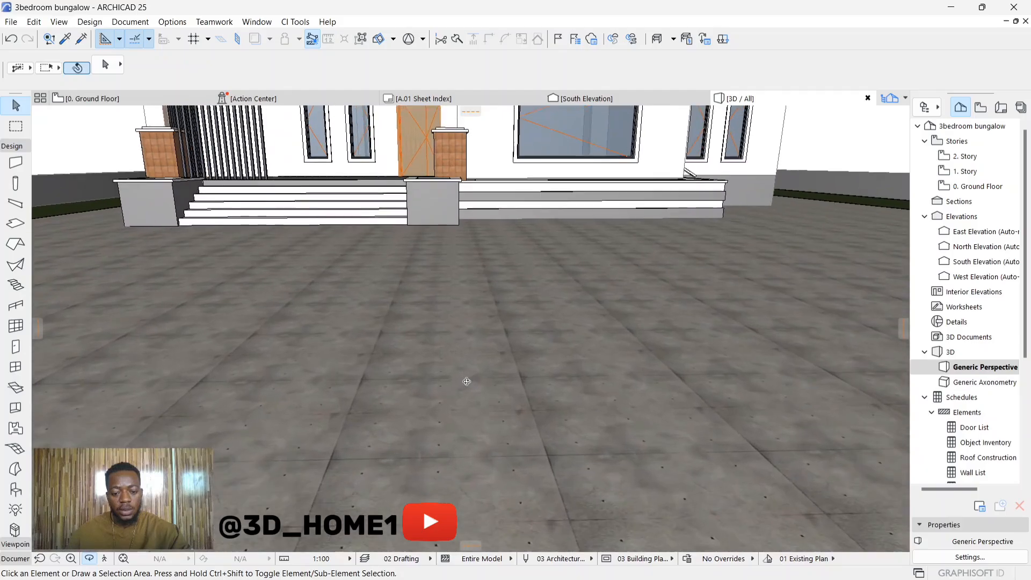
{"action": "scroll", "coordinate": [450, 346], "scroll_direction": "down", "scroll_amount": 1}
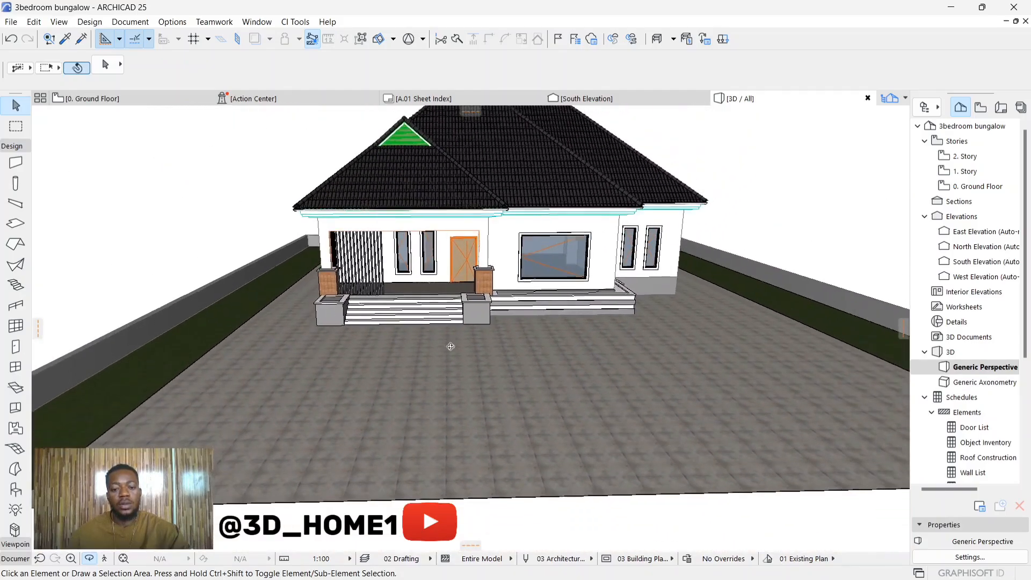
{"action": "left_click_drag", "start_coordinate": [450, 345], "coordinate": [482, 319]}
{"action": "scroll", "coordinate": [354, 298], "scroll_direction": "up", "scroll_amount": 5}
{"action": "scroll", "coordinate": [453, 415], "scroll_direction": "down", "scroll_amount": 2}
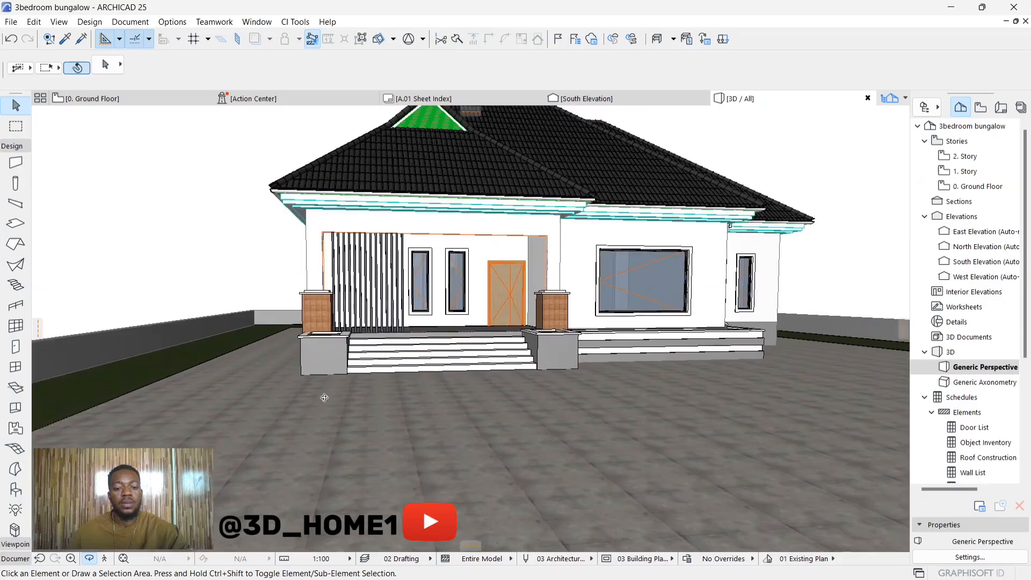
{"action": "left_click_drag", "start_coordinate": [324, 398], "coordinate": [378, 435]}
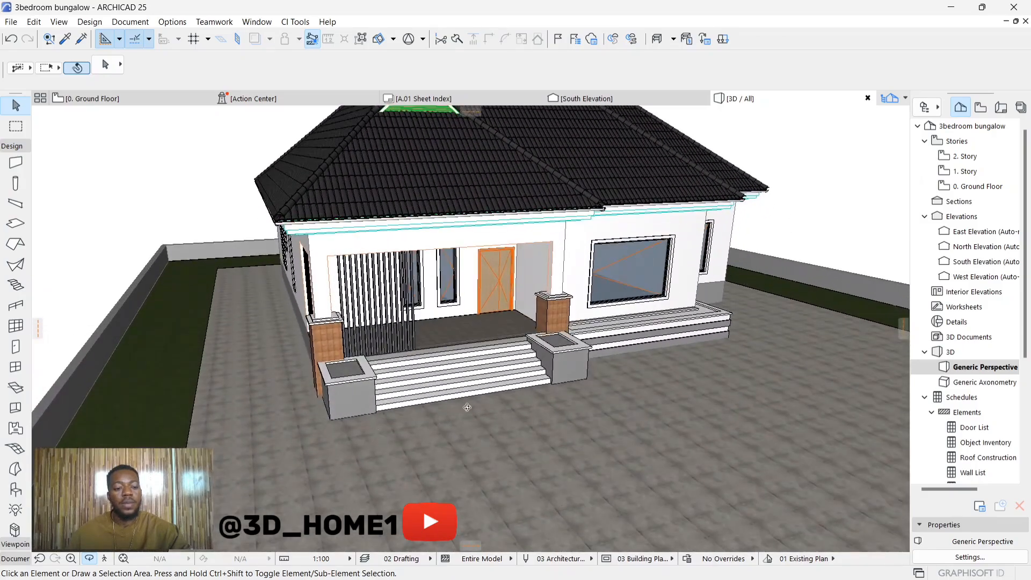
{"action": "scroll", "coordinate": [467, 407], "scroll_direction": "down", "scroll_amount": 4}
{"action": "left_click_drag", "start_coordinate": [444, 421], "coordinate": [449, 430]}
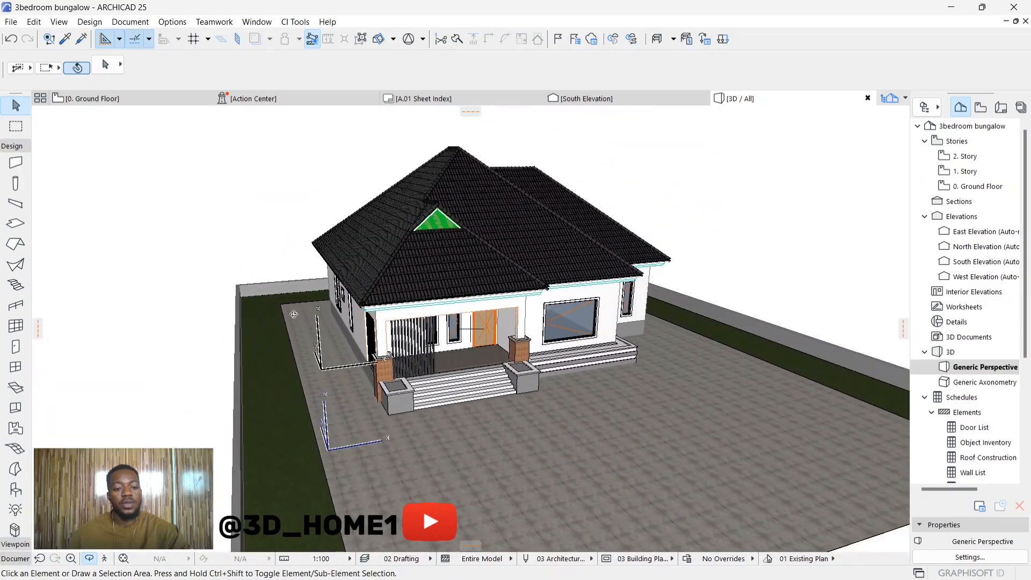
Set the west boundary wall's height to 2000
{"action": "left_click", "coordinate": [240, 293]}
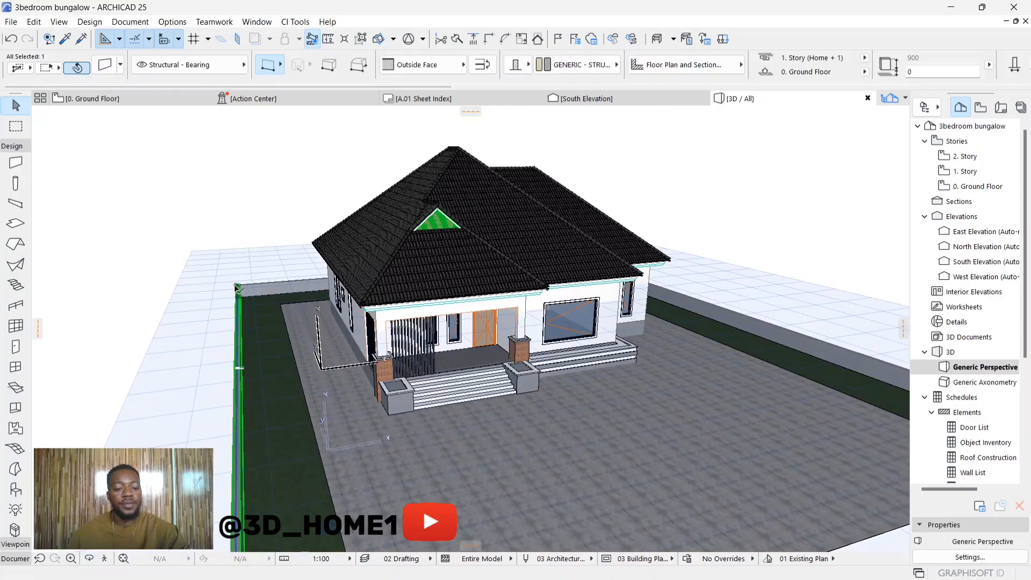
{"action": "left_click", "coordinate": [236, 287]}
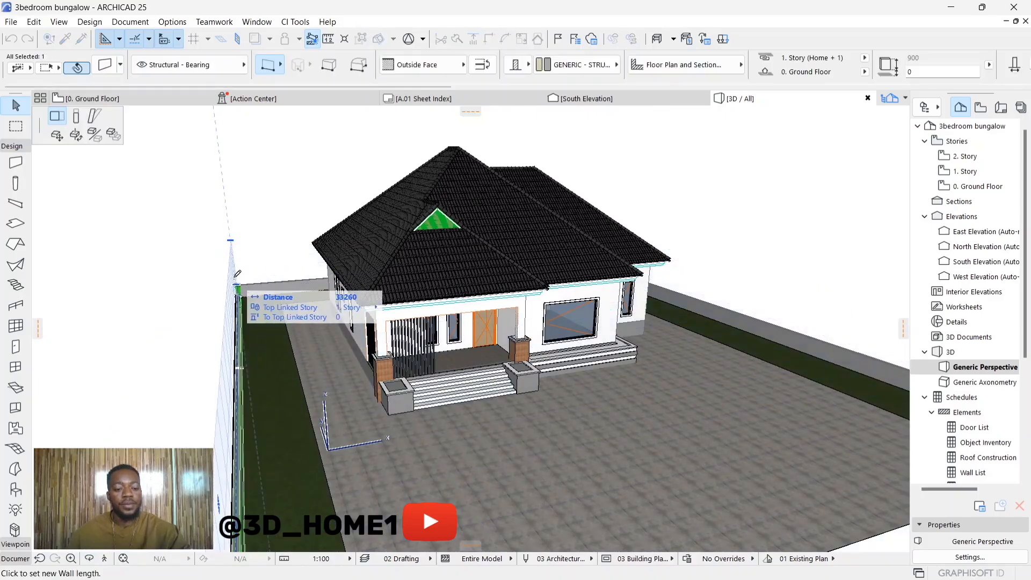
{"action": "left_click", "coordinate": [76, 116]}
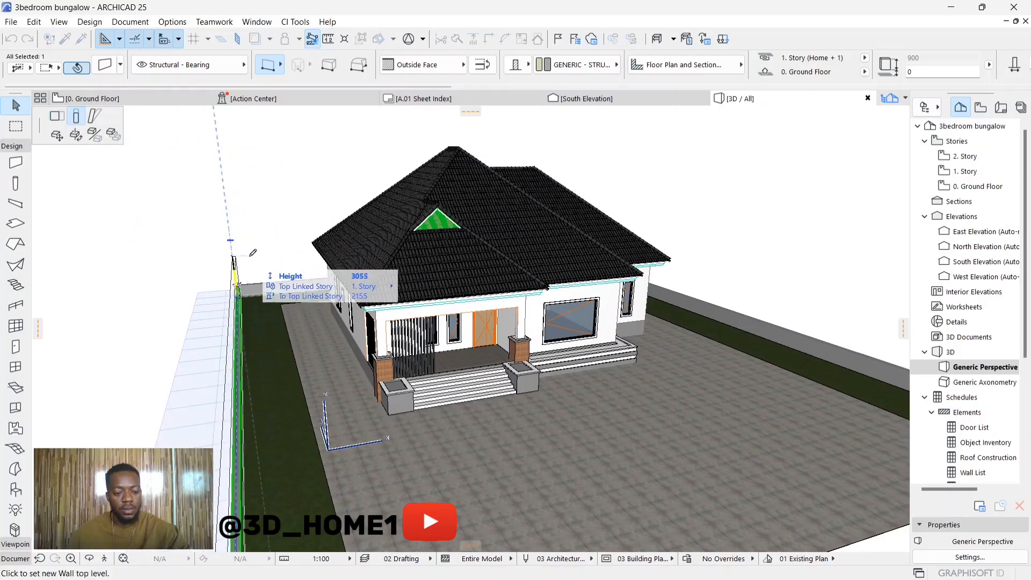
{"action": "scroll", "coordinate": [251, 256], "scroll_direction": "up", "scroll_amount": 2}
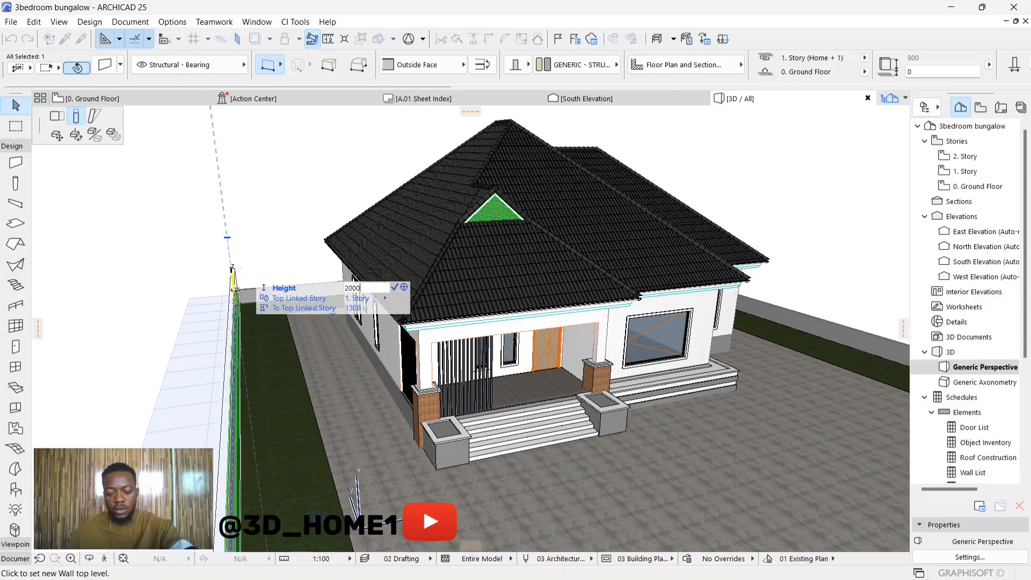
{"action": "key", "text": "Return"}
Raise the north boundary wall behind the bungalow to 2000, matching the top of the west boundary wall
{"action": "left_click", "coordinate": [266, 293]}
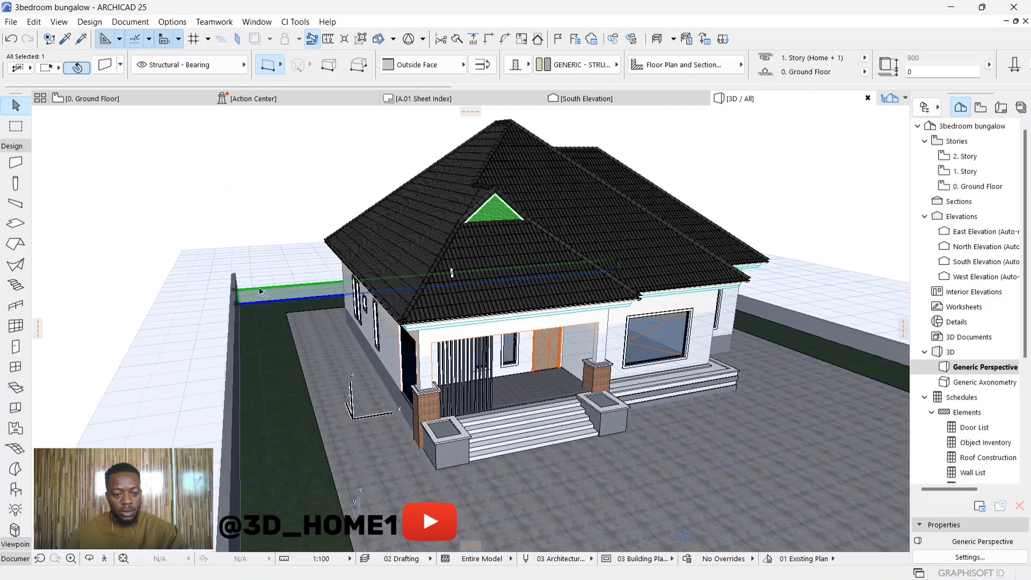
{"action": "left_click", "coordinate": [288, 290]}
{"action": "key", "text": "Escape"}
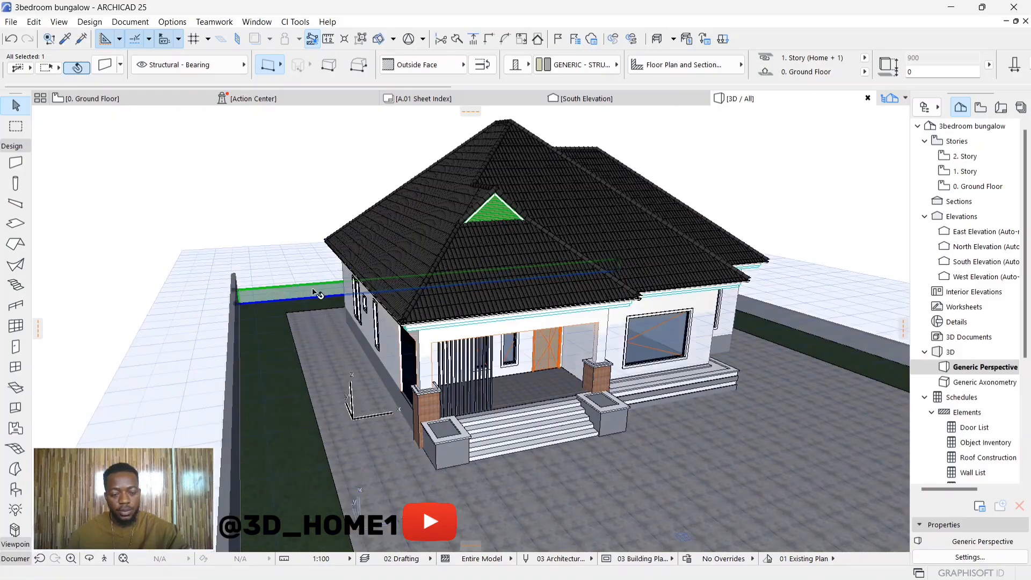
{"action": "key", "text": "o"}
{"action": "left_click_drag", "start_coordinate": [290, 294], "coordinate": [561, 374]}
{"action": "scroll", "coordinate": [480, 385], "scroll_direction": "up", "scroll_amount": 1}
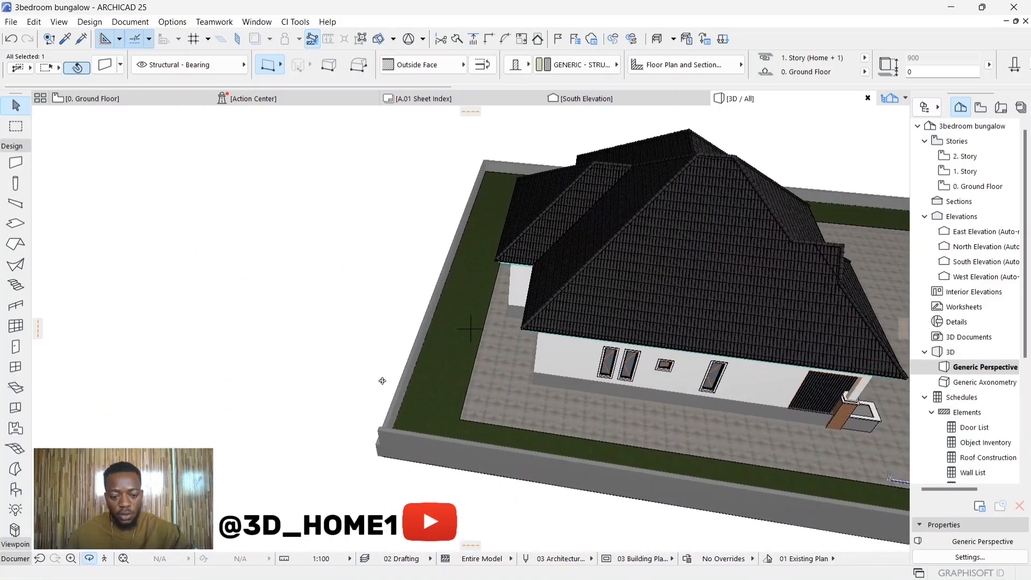
{"action": "scroll", "coordinate": [378, 442], "scroll_direction": "up", "scroll_amount": 2}
{"action": "key", "text": "Escape"}
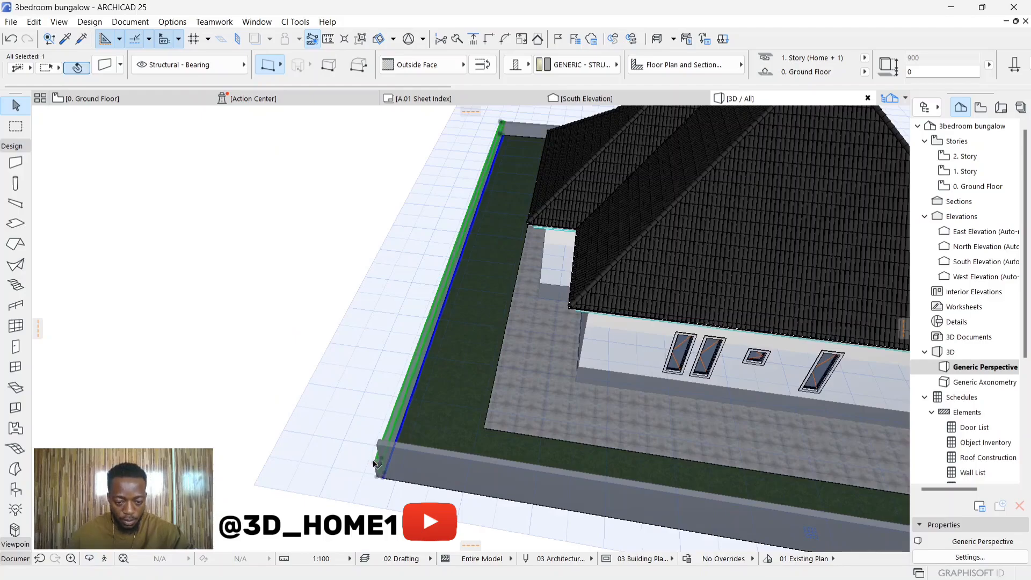
{"action": "left_click", "coordinate": [375, 463]}
{"action": "left_click", "coordinate": [453, 378]}
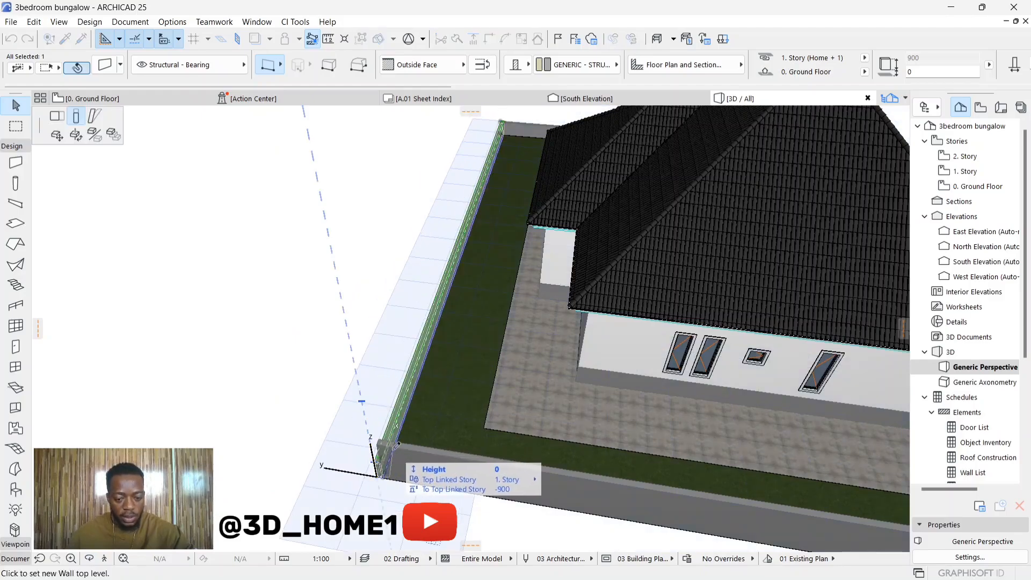
{"action": "left_click", "coordinate": [400, 445]}
Raise the east boundary wall's height to 2000, matching the top of the north wall at their shared corner
{"action": "scroll", "coordinate": [257, 485], "scroll_direction": "down", "scroll_amount": 4}
{"action": "scroll", "coordinate": [406, 231], "scroll_direction": "up", "scroll_amount": 1}
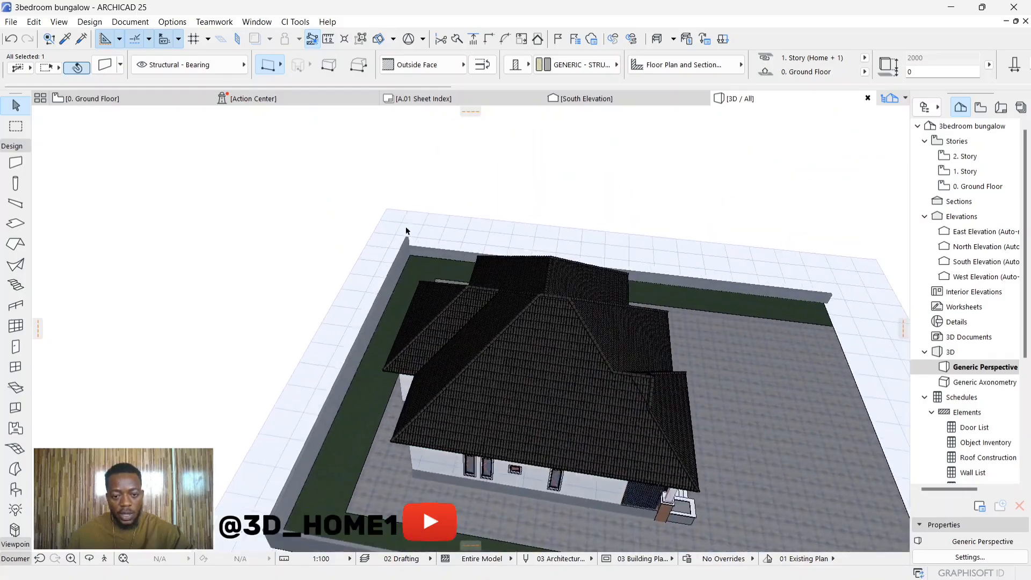
{"action": "scroll", "coordinate": [406, 231], "scroll_direction": "up", "scroll_amount": 5}
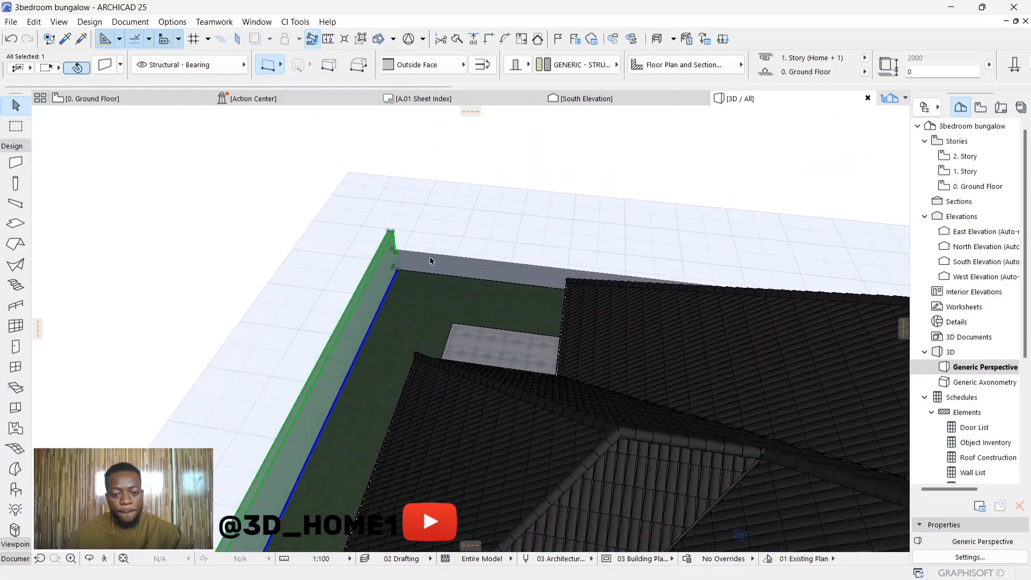
{"action": "left_click", "coordinate": [433, 258]}
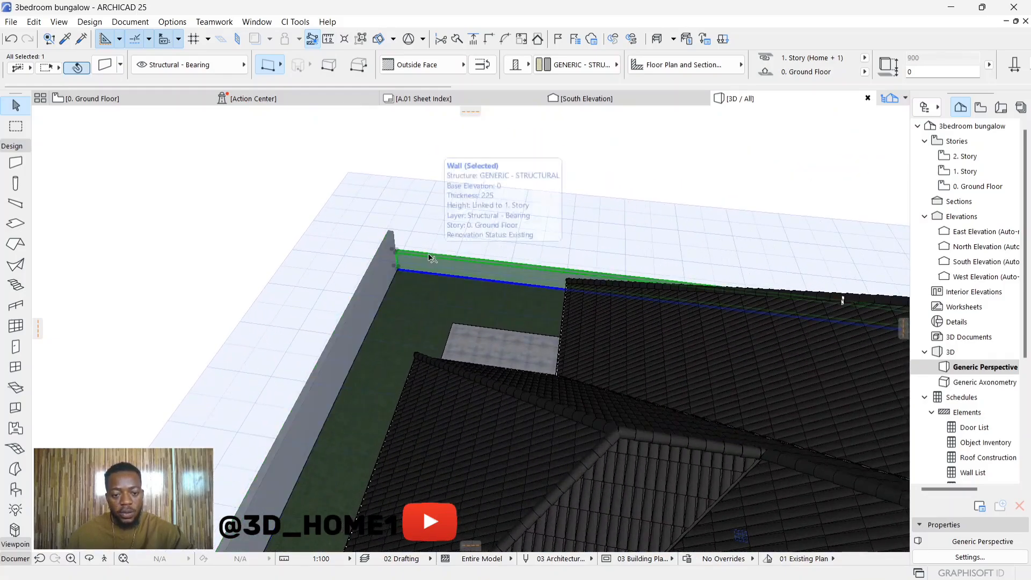
{"action": "left_click", "coordinate": [395, 251]}
{"action": "left_click", "coordinate": [394, 231]}
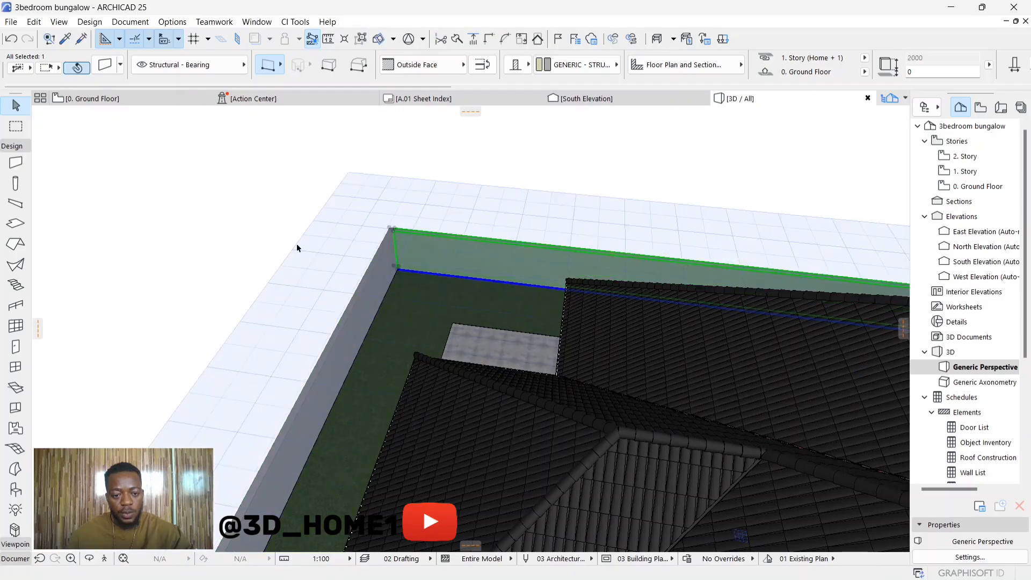
Deselect the wall and examine the bungalow's front, from the whole facade to the eaves beside the porch
{"action": "left_click", "coordinate": [267, 213]}
{"action": "middle_click_drag", "start_coordinate": [362, 222], "coordinate": [630, 258], "text": "shift"}
{"action": "scroll", "coordinate": [630, 258], "scroll_direction": "down", "scroll_amount": 4}
{"action": "middle_click_drag", "start_coordinate": [601, 444], "coordinate": [254, 348], "text": "shift"}
{"action": "scroll", "coordinate": [494, 338], "scroll_direction": "up", "scroll_amount": 5}
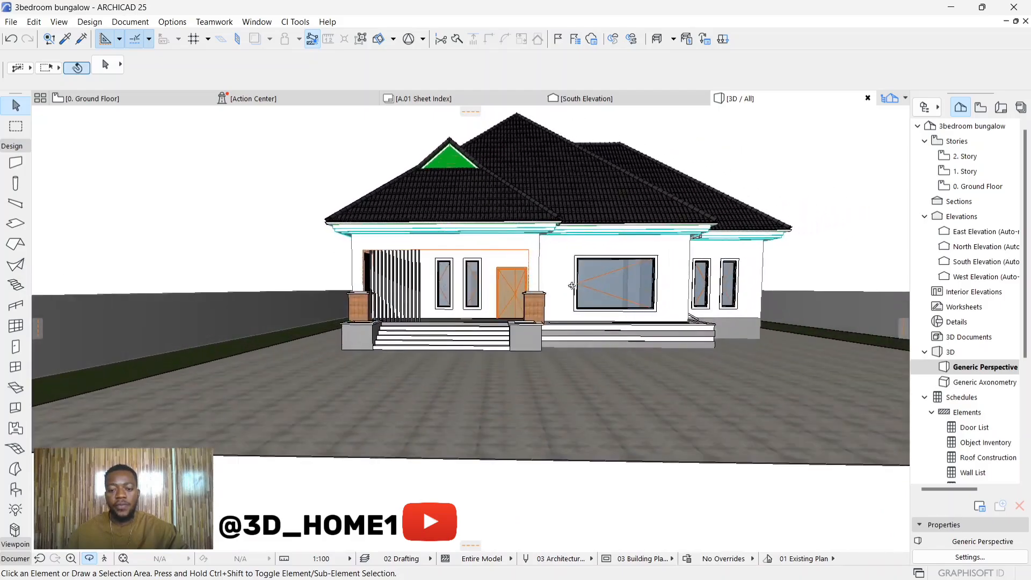
{"action": "middle_click_drag", "start_coordinate": [494, 339], "coordinate": [460, 344], "text": "shift"}
{"action": "scroll", "coordinate": [537, 204], "scroll_direction": "up", "scroll_amount": 2}
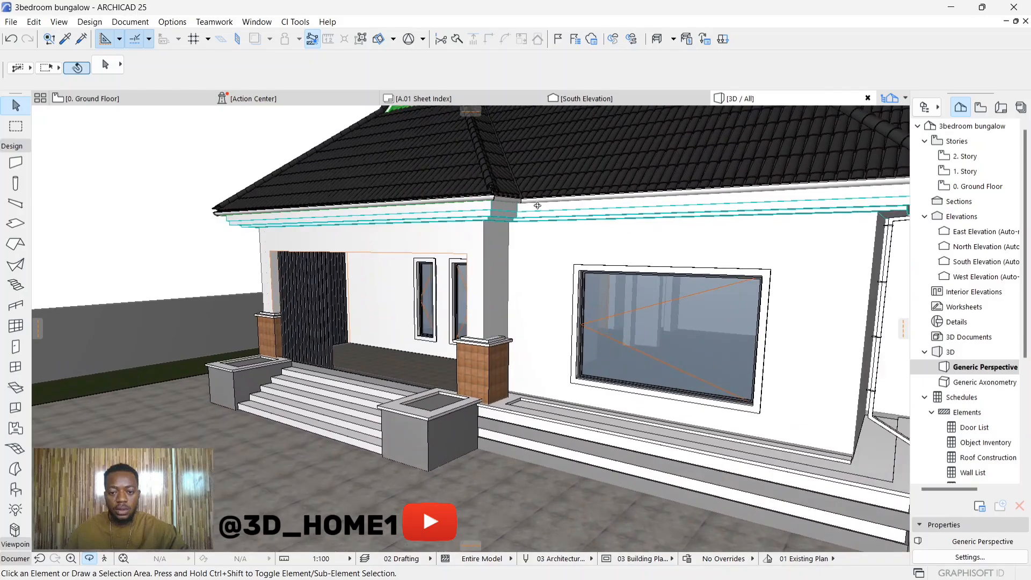
{"action": "middle_click_drag", "start_coordinate": [537, 205], "coordinate": [578, 184], "text": "shift"}
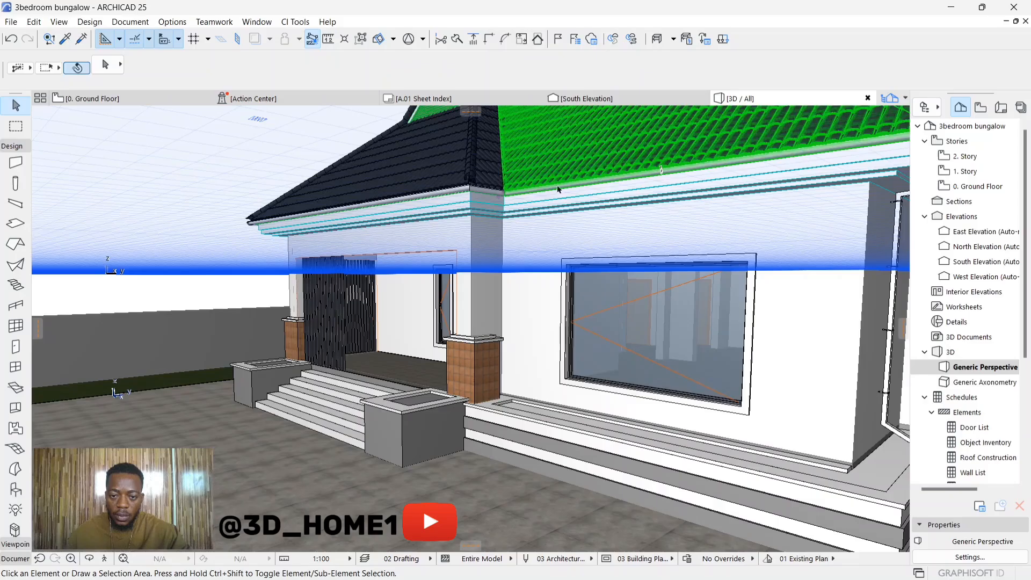
Pull a downpipe out along the front roof covering's gutter beside the porch column, with a downpipe dimension of about 504
{"action": "scroll", "coordinate": [557, 185], "scroll_direction": "up", "scroll_amount": 4}
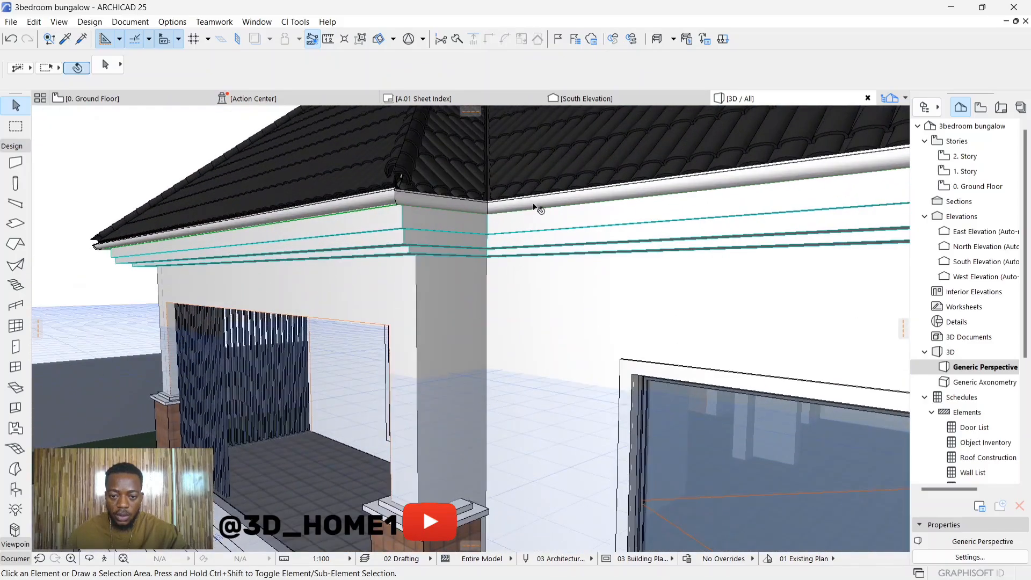
{"action": "left_click", "coordinate": [525, 208]}
{"action": "left_click", "coordinate": [476, 217]}
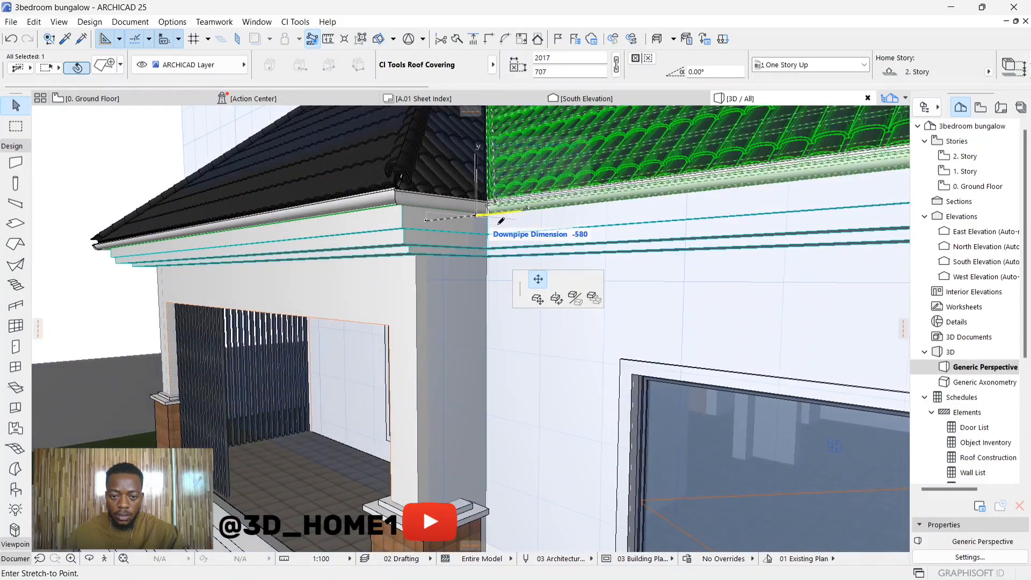
{"action": "scroll", "coordinate": [526, 236], "scroll_direction": "down", "scroll_amount": 1}
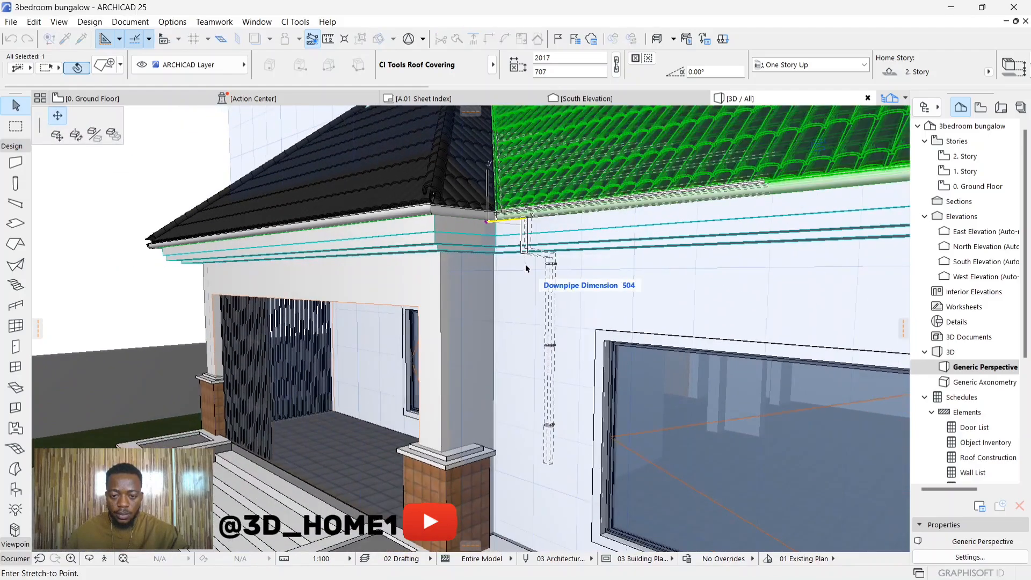
{"action": "left_click", "coordinate": [527, 265]}
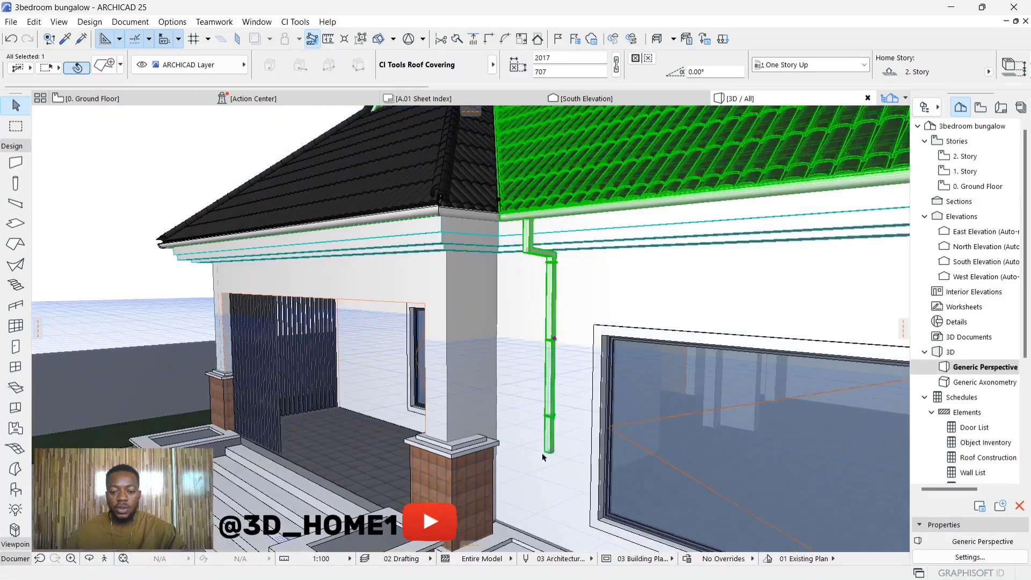
Stretch the downpipe's lower end down the wall to just above the ledge beside the porch column
{"action": "scroll", "coordinate": [552, 461], "scroll_direction": "up", "scroll_amount": 3}
{"action": "scroll", "coordinate": [582, 225], "scroll_direction": "down", "scroll_amount": 4}
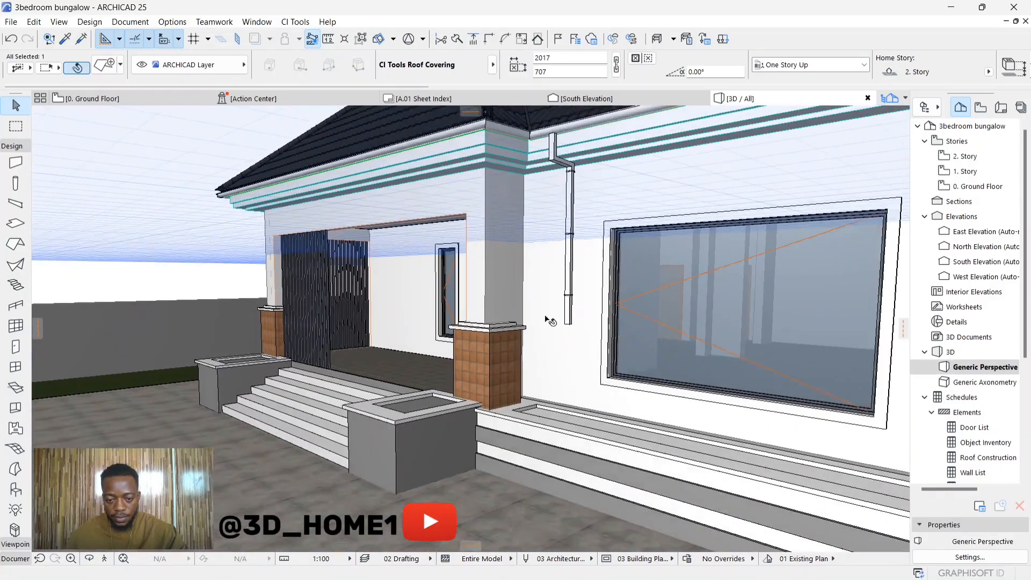
{"action": "scroll", "coordinate": [570, 341], "scroll_direction": "up", "scroll_amount": 3}
{"action": "left_click", "coordinate": [573, 306]}
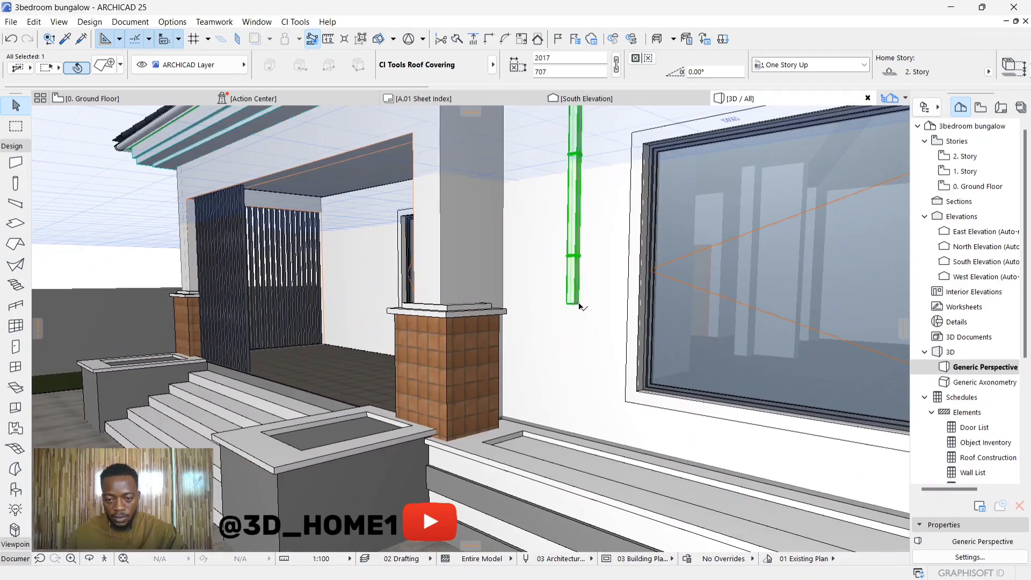
{"action": "left_click", "coordinate": [579, 305]}
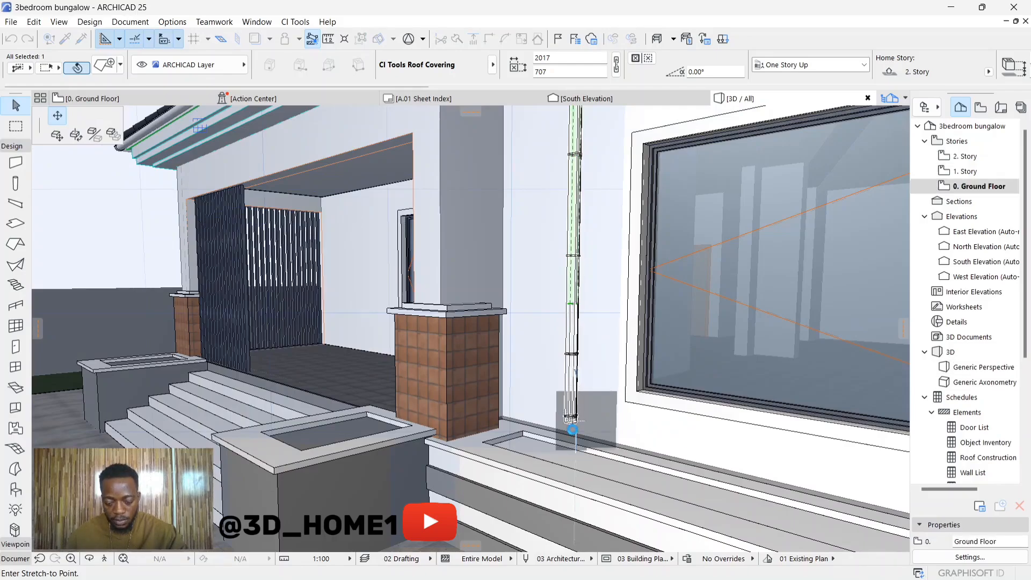
{"action": "left_click", "coordinate": [573, 429]}
Bend the downpipe's bottom outlet outward over the ledge and deselect the roof covering
{"action": "scroll", "coordinate": [573, 430], "scroll_direction": "up", "scroll_amount": 3}
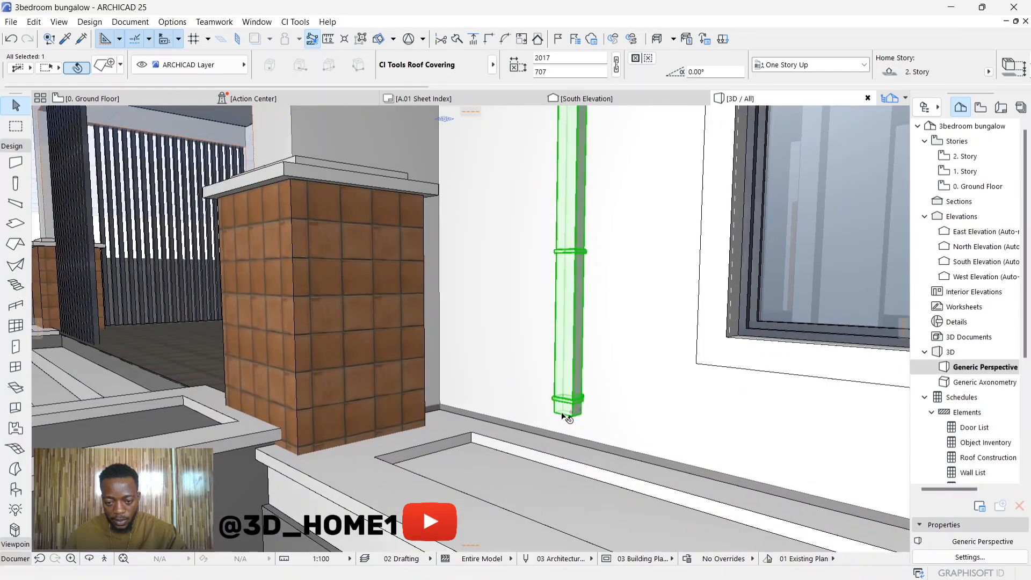
{"action": "left_click", "coordinate": [571, 414]}
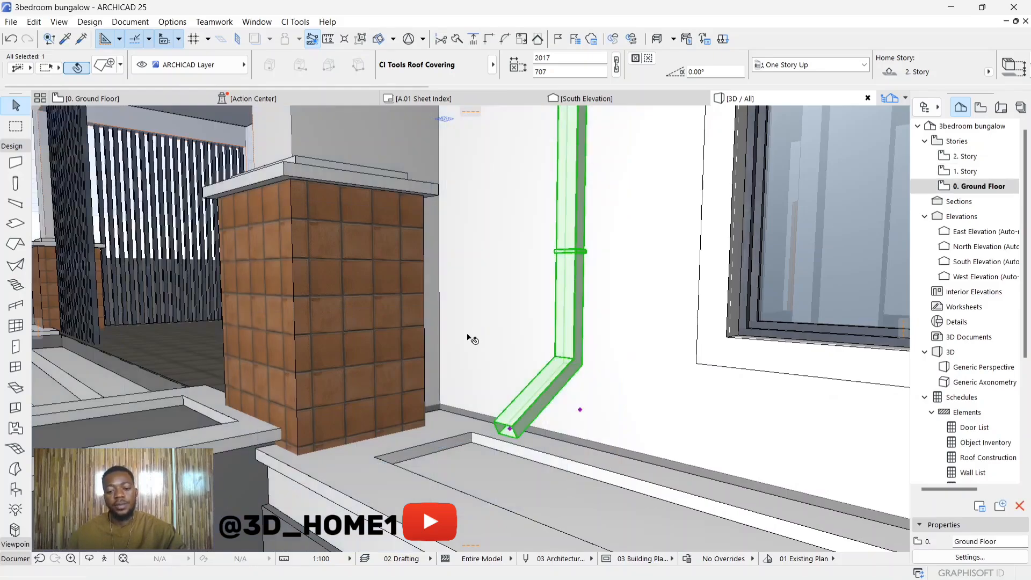
{"action": "scroll", "coordinate": [419, 379], "scroll_direction": "down", "scroll_amount": 5}
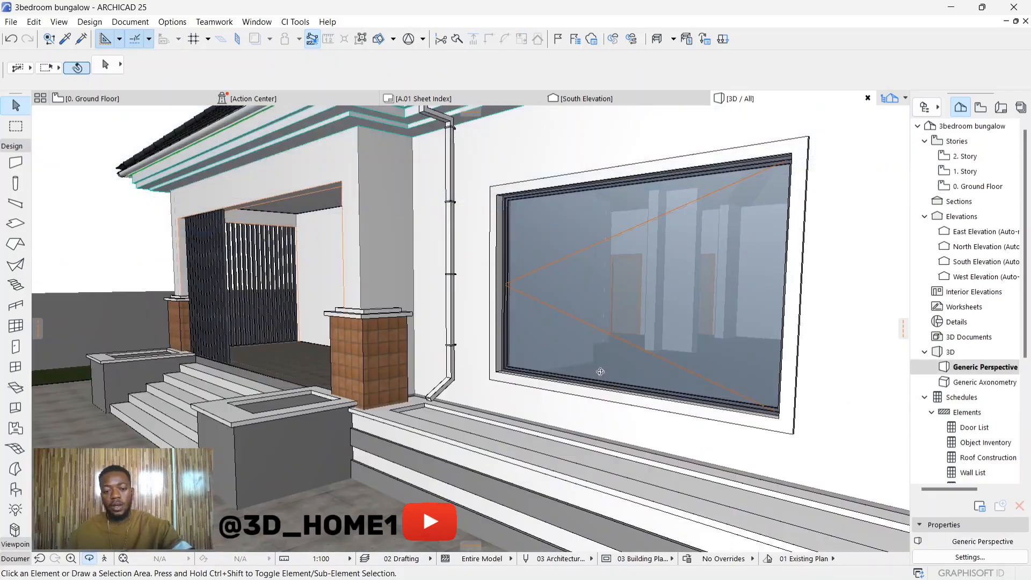
Try to shift the downpipe's vertical run towards the window wall, and undo the shift
{"action": "middle_click_drag", "start_coordinate": [600, 371], "coordinate": [433, 382], "text": "shift"}
{"action": "scroll", "coordinate": [442, 258], "scroll_direction": "up", "scroll_amount": 5}
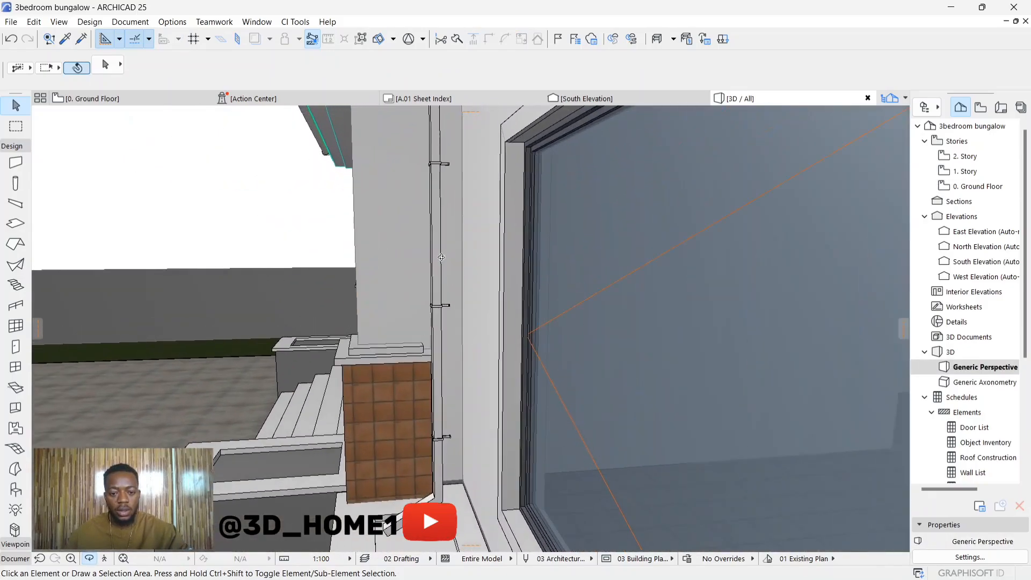
{"action": "left_click", "coordinate": [440, 263]}
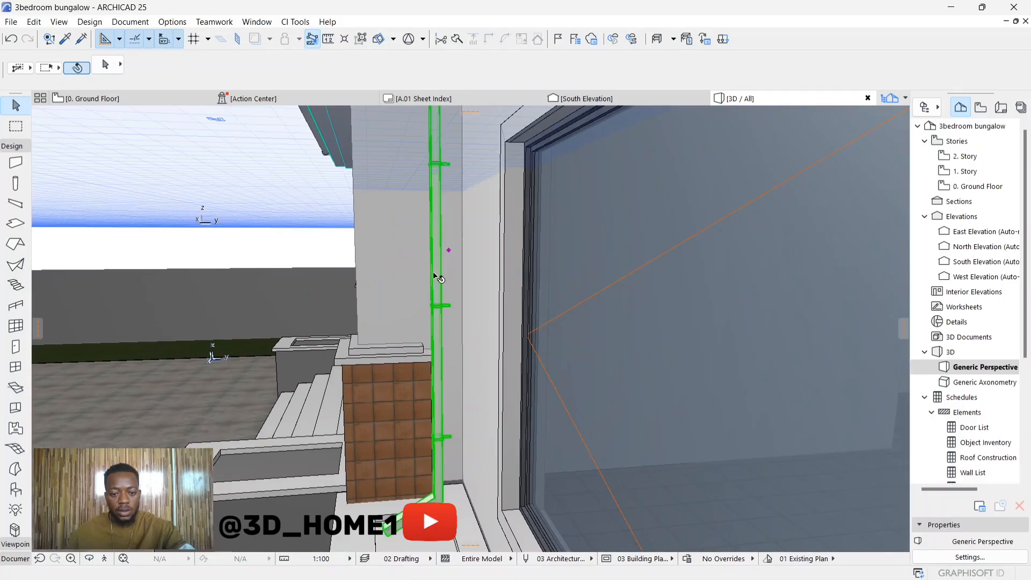
{"action": "left_click", "coordinate": [450, 249]}
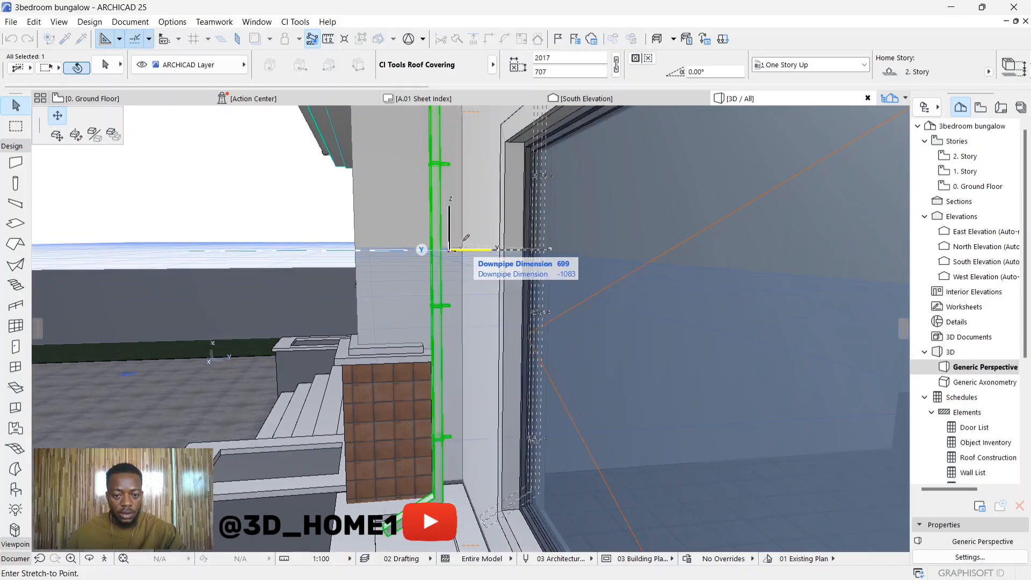
{"action": "scroll", "coordinate": [463, 247], "scroll_direction": "up", "scroll_amount": 2}
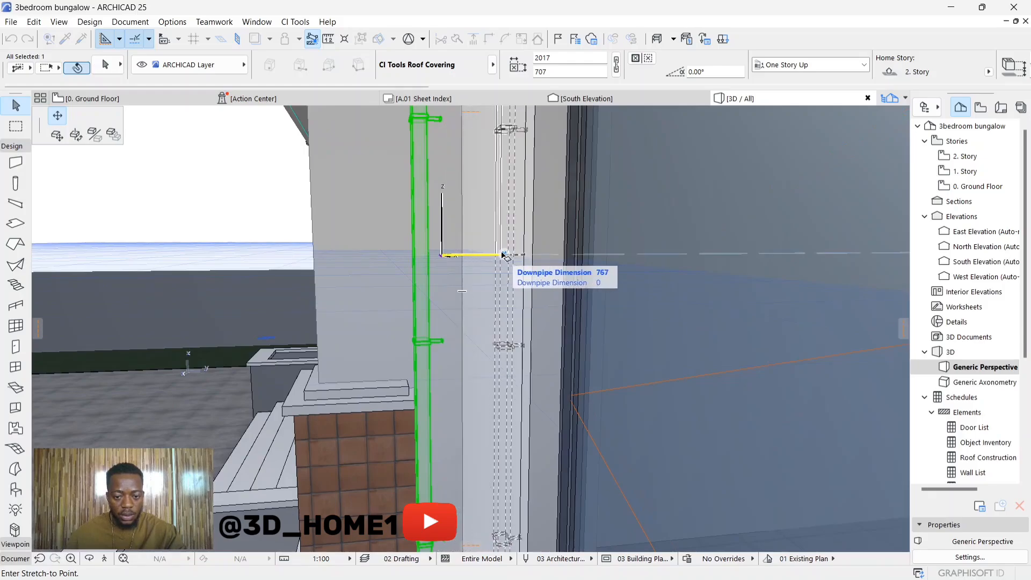
{"action": "left_click", "coordinate": [512, 254]}
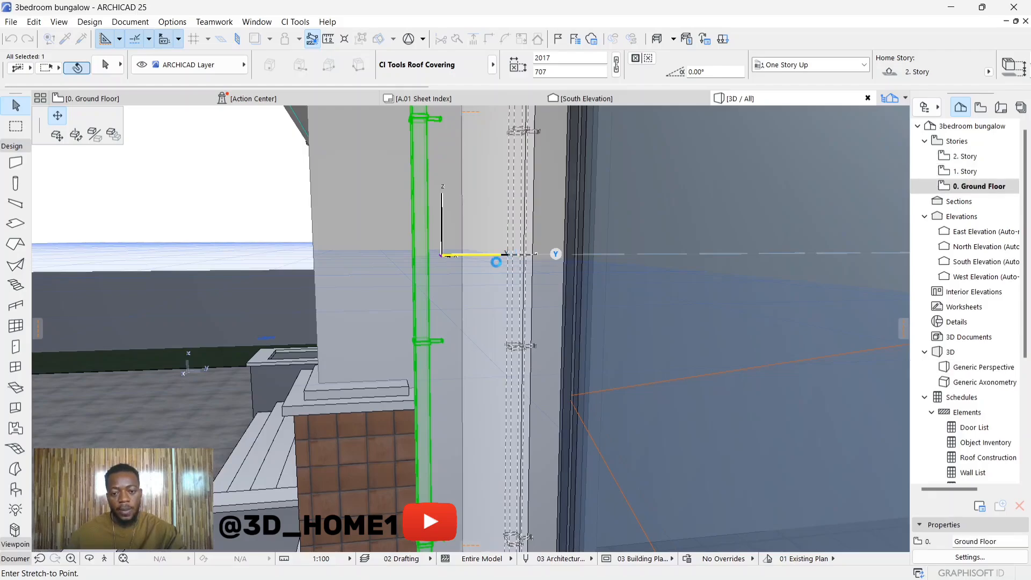
{"action": "scroll", "coordinate": [491, 293], "scroll_direction": "down", "scroll_amount": 2}
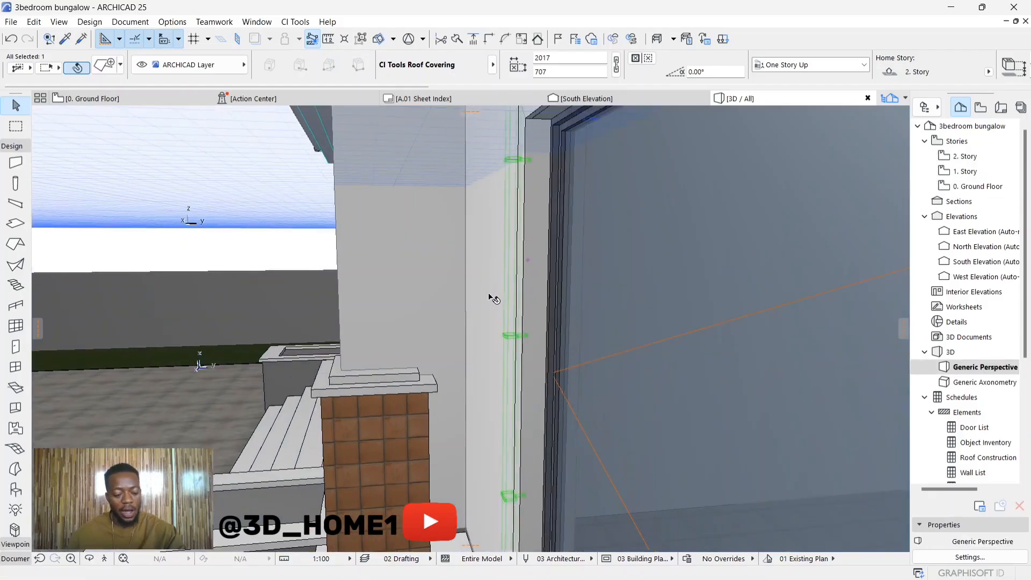
{"action": "key", "text": "ctrl+z"}
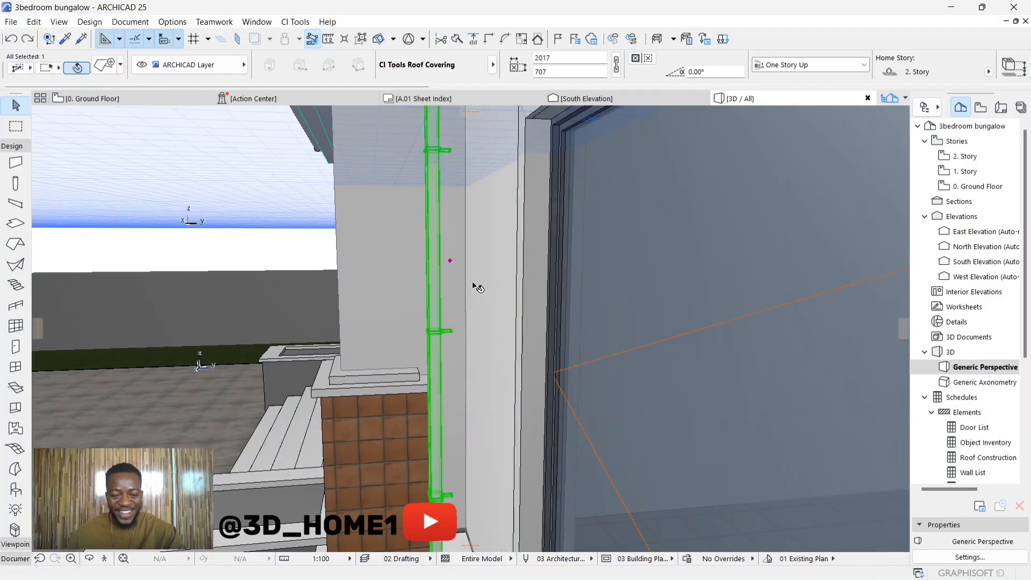
Stretch the downpipe's vertical run back against the wall between the porch column and the large window
{"action": "scroll", "coordinate": [477, 287], "scroll_direction": "up", "scroll_amount": 1}
{"action": "left_click", "coordinate": [449, 261]}
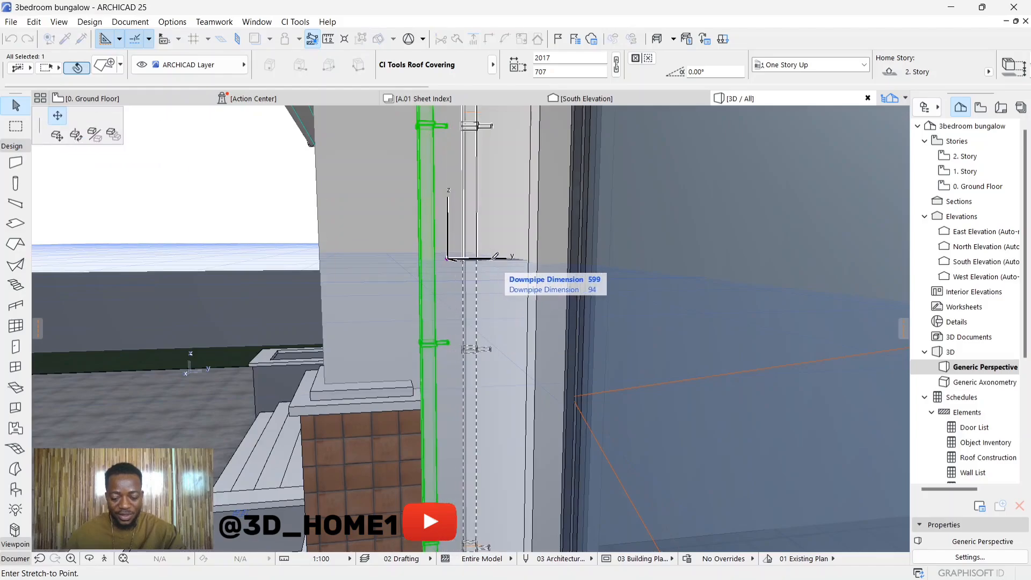
{"action": "middle_click_drag", "start_coordinate": [477, 291], "coordinate": [457, 252], "text": "shift"}
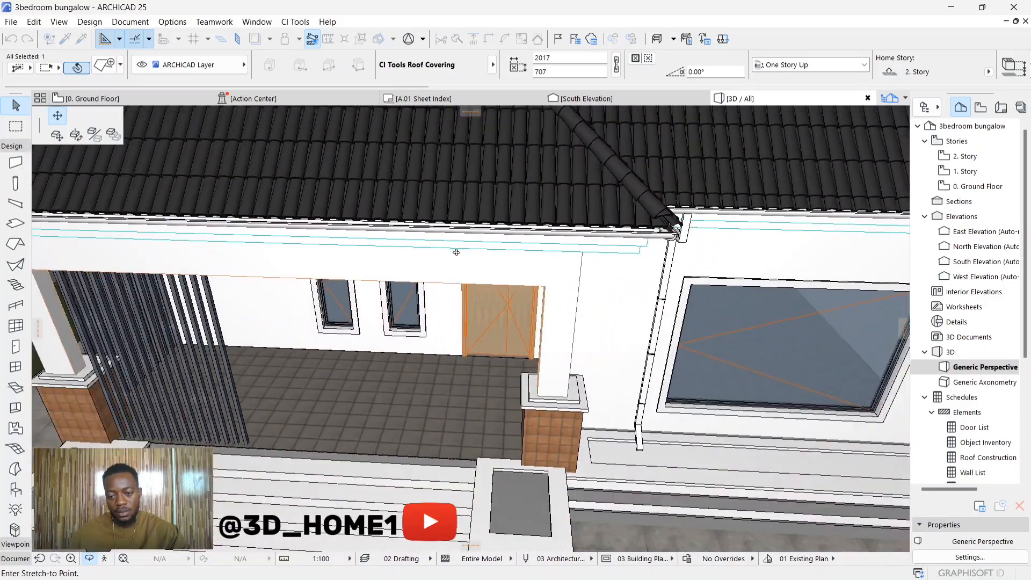
{"action": "scroll", "coordinate": [456, 253], "scroll_direction": "down", "scroll_amount": 2}
{"action": "left_click_drag", "start_coordinate": [635, 388], "coordinate": [753, 390]}
{"action": "scroll", "coordinate": [718, 335], "scroll_direction": "up", "scroll_amount": 4}
{"action": "left_click_drag", "start_coordinate": [700, 325], "coordinate": [628, 291]}
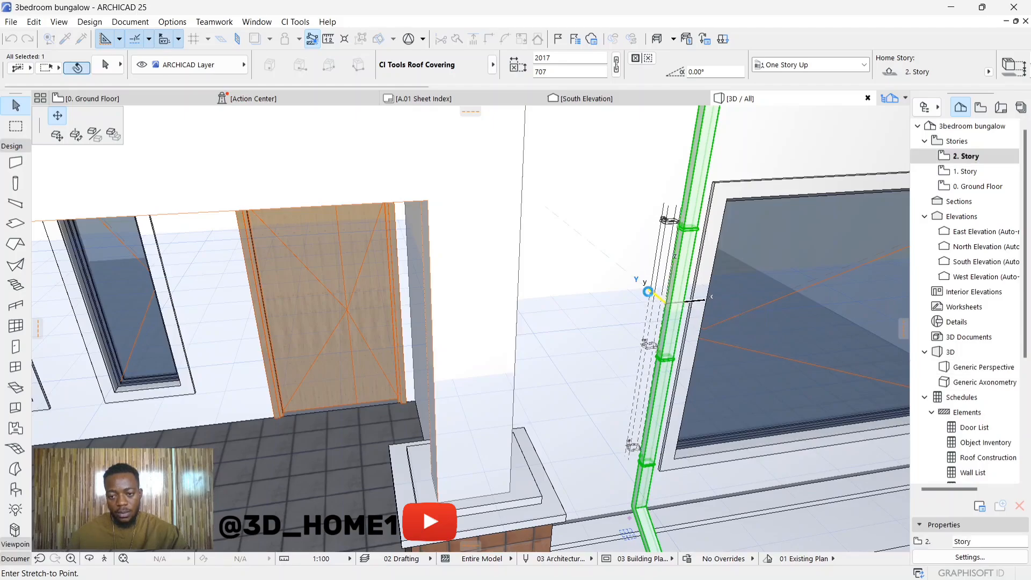
{"action": "scroll", "coordinate": [571, 295], "scroll_direction": "down", "scroll_amount": 5}
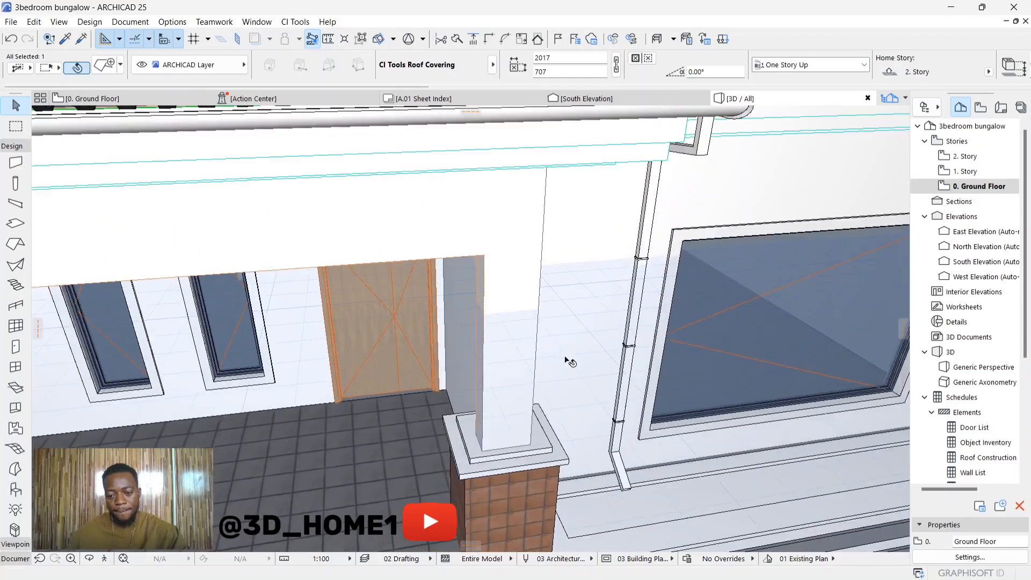
Stretch the front downpipe's bottom outlet further down to sit on the ledge below, and deselect the roof covering
{"action": "middle_click_drag", "start_coordinate": [592, 398], "coordinate": [482, 406], "text": "shift"}
{"action": "scroll", "coordinate": [492, 366], "scroll_direction": "up", "scroll_amount": 4}
{"action": "scroll", "coordinate": [493, 365], "scroll_direction": "up", "scroll_amount": 1}
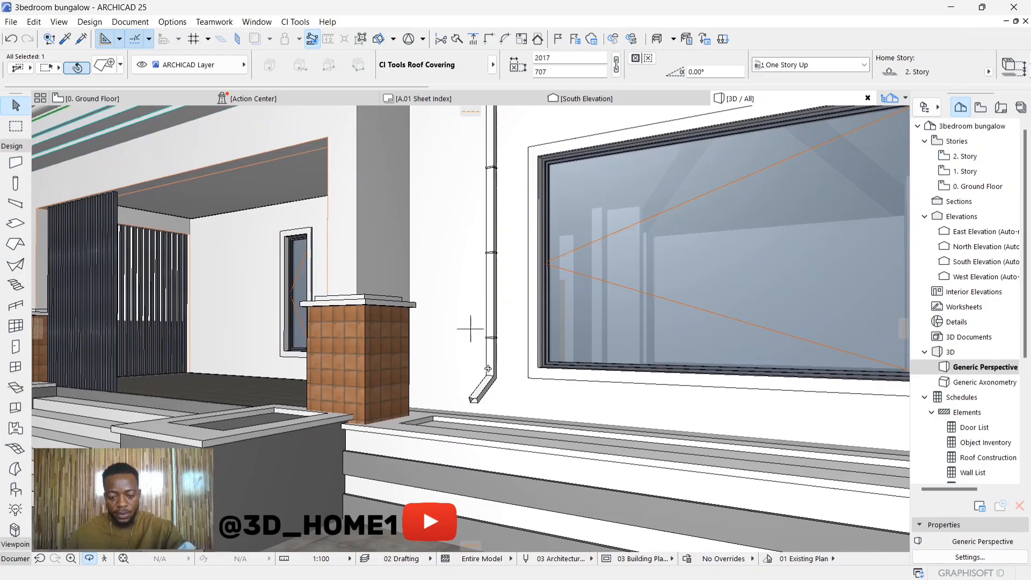
{"action": "left_click", "coordinate": [490, 388]}
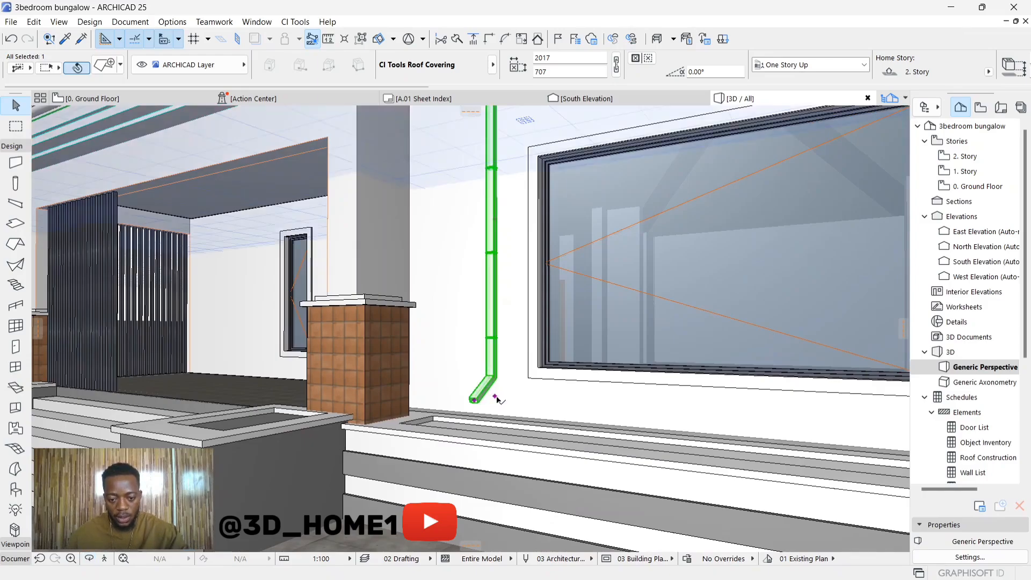
{"action": "left_click", "coordinate": [497, 397]}
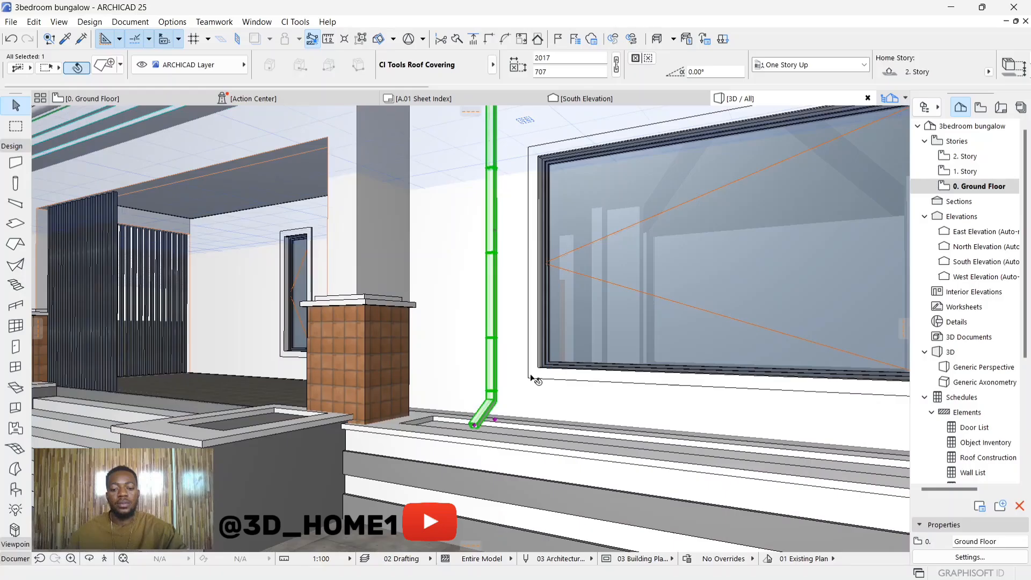
{"action": "key", "text": "Escape"}
{"action": "scroll", "coordinate": [491, 416], "scroll_direction": "down", "scroll_amount": 5}
{"action": "scroll", "coordinate": [491, 415], "scroll_direction": "down", "scroll_amount": 2}
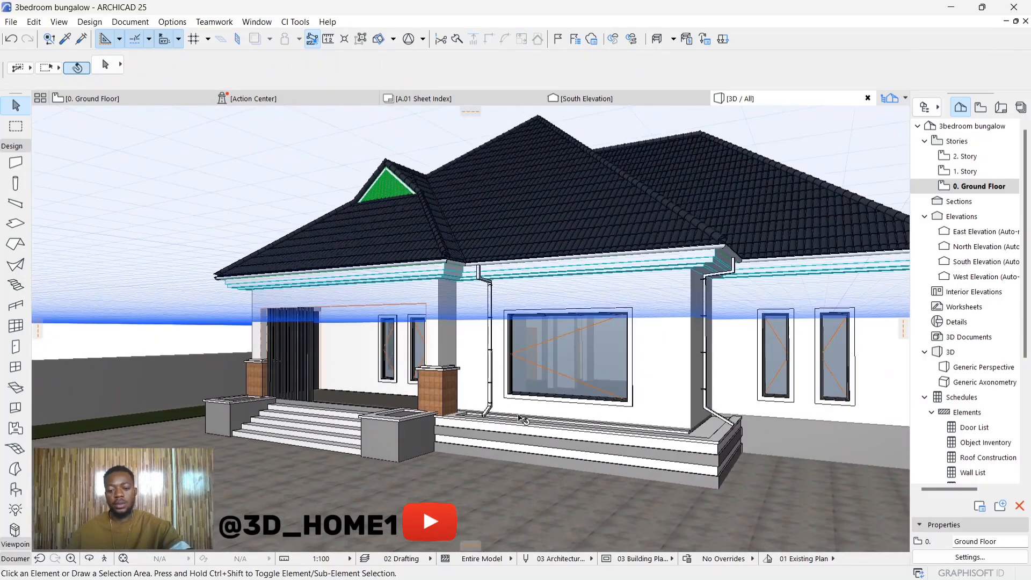
Place the side roof covering's downpipe along the eave between the tall narrow window and the slatted porch opening
{"action": "scroll", "coordinate": [564, 478], "scroll_direction": "down", "scroll_amount": 1}
{"action": "scroll", "coordinate": [548, 479], "scroll_direction": "down", "scroll_amount": 1}
{"action": "left_click_drag", "start_coordinate": [548, 478], "coordinate": [683, 455]}
{"action": "scroll", "coordinate": [376, 391], "scroll_direction": "up", "scroll_amount": 1}
{"action": "scroll", "coordinate": [376, 391], "scroll_direction": "up", "scroll_amount": 3}
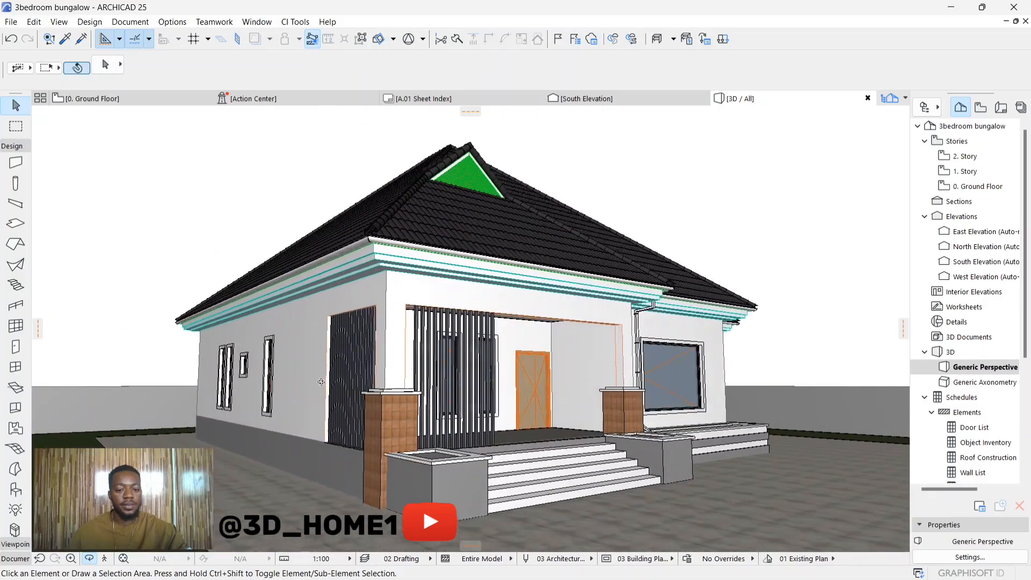
{"action": "scroll", "coordinate": [297, 270], "scroll_direction": "up", "scroll_amount": 5}
{"action": "scroll", "coordinate": [301, 265], "scroll_direction": "up", "scroll_amount": 3}
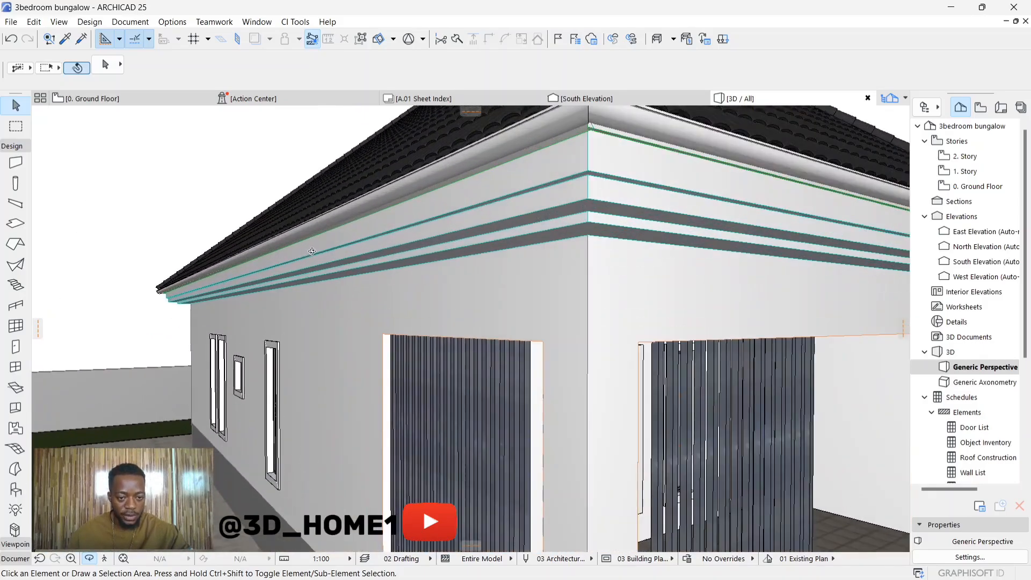
{"action": "left_click", "coordinate": [342, 221]}
{"action": "scroll", "coordinate": [306, 256], "scroll_direction": "down", "scroll_amount": 2}
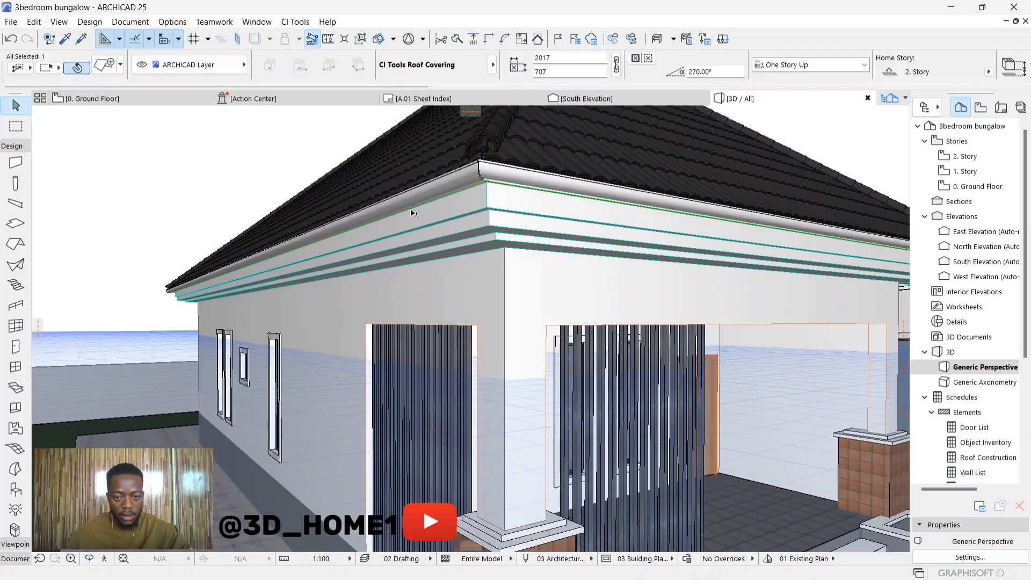
{"action": "left_click", "coordinate": [463, 187]}
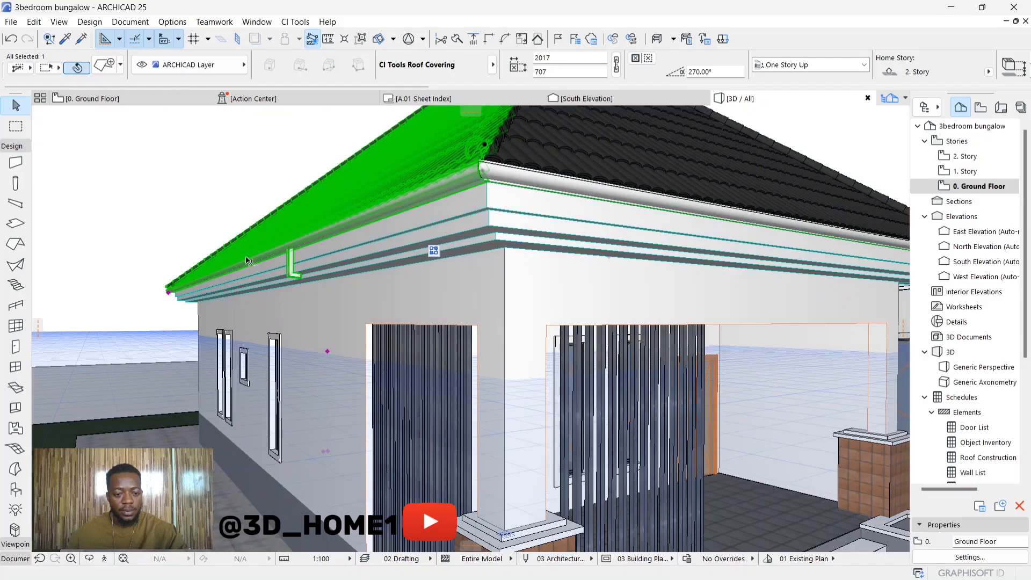
{"action": "key", "text": "Escape"}
{"action": "scroll", "coordinate": [308, 433], "scroll_direction": "up", "scroll_amount": 3}
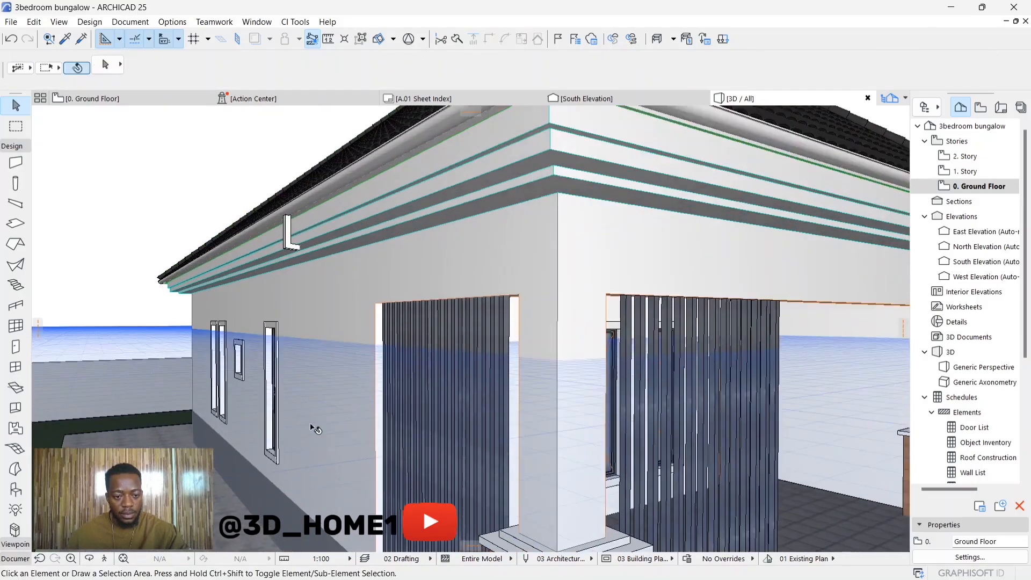
Try to stretch the side downpipe's vertical run out in front of the side wall
{"action": "left_click", "coordinate": [289, 205]}
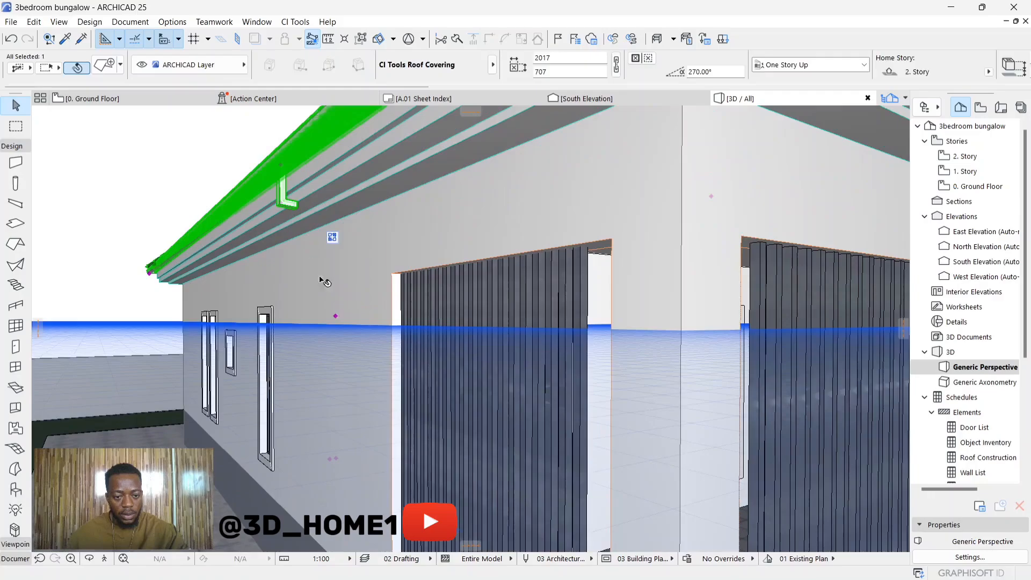
{"action": "left_click", "coordinate": [336, 318]}
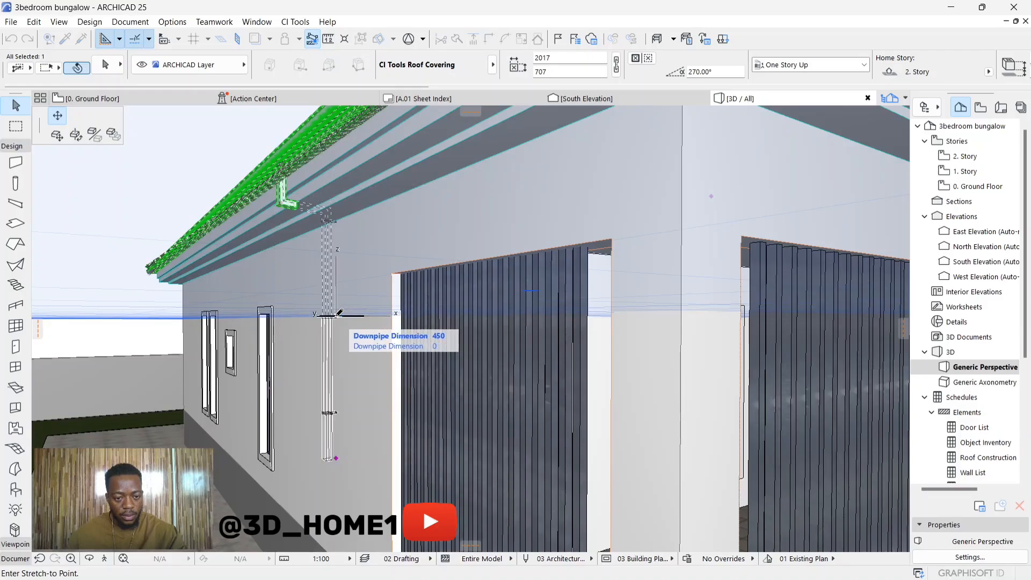
{"action": "scroll", "coordinate": [339, 312], "scroll_direction": "up", "scroll_amount": 3}
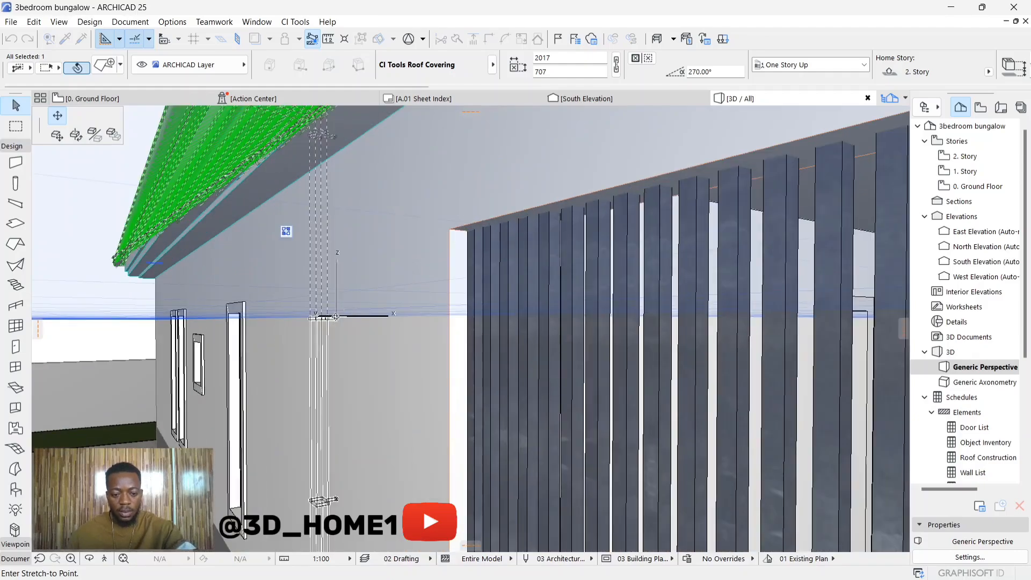
{"action": "middle_click_drag", "start_coordinate": [347, 316], "coordinate": [572, 252], "text": "shift"}
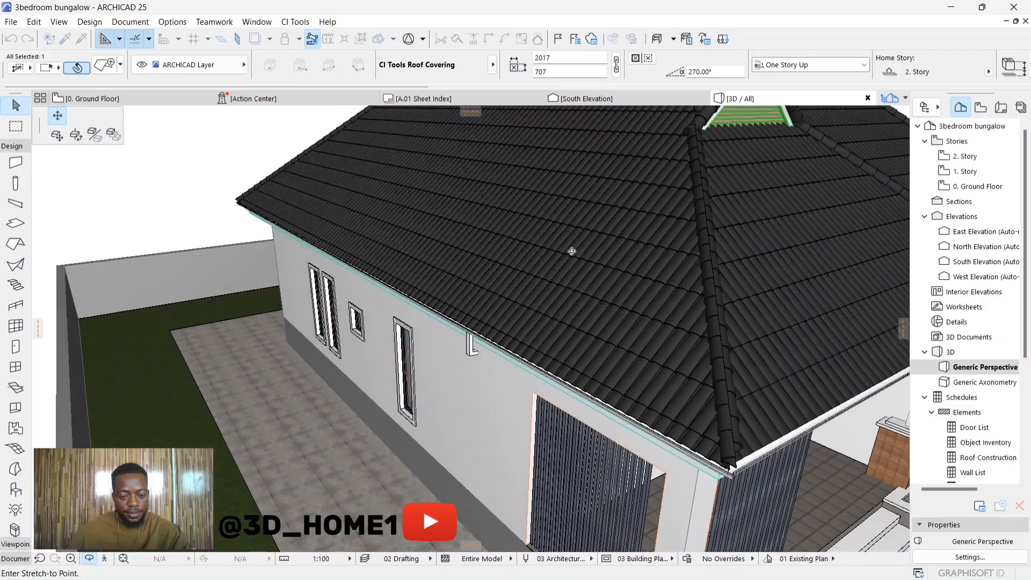
{"action": "scroll", "coordinate": [466, 390], "scroll_direction": "up", "scroll_amount": 2}
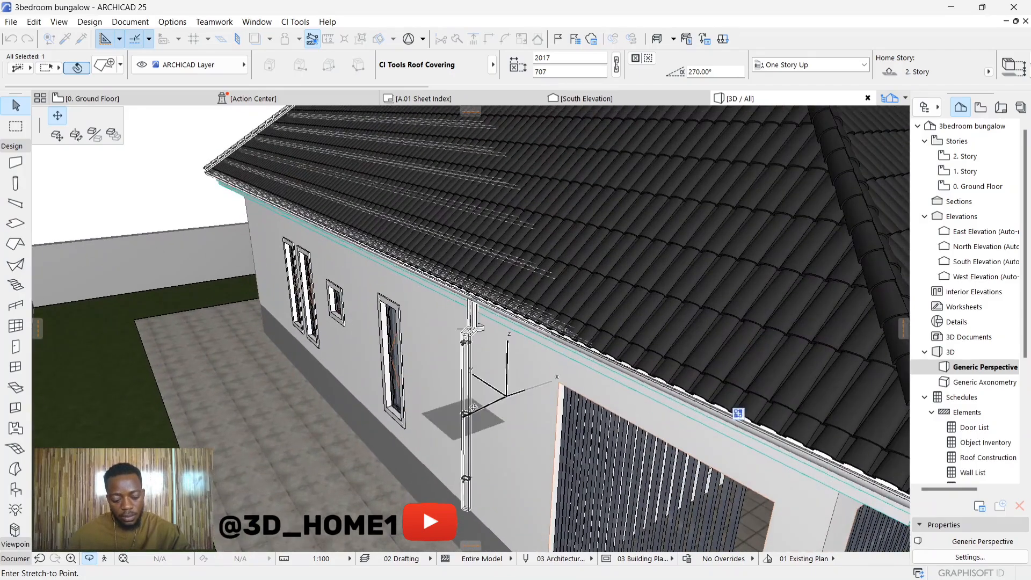
{"action": "scroll", "coordinate": [491, 386], "scroll_direction": "up", "scroll_amount": 2}
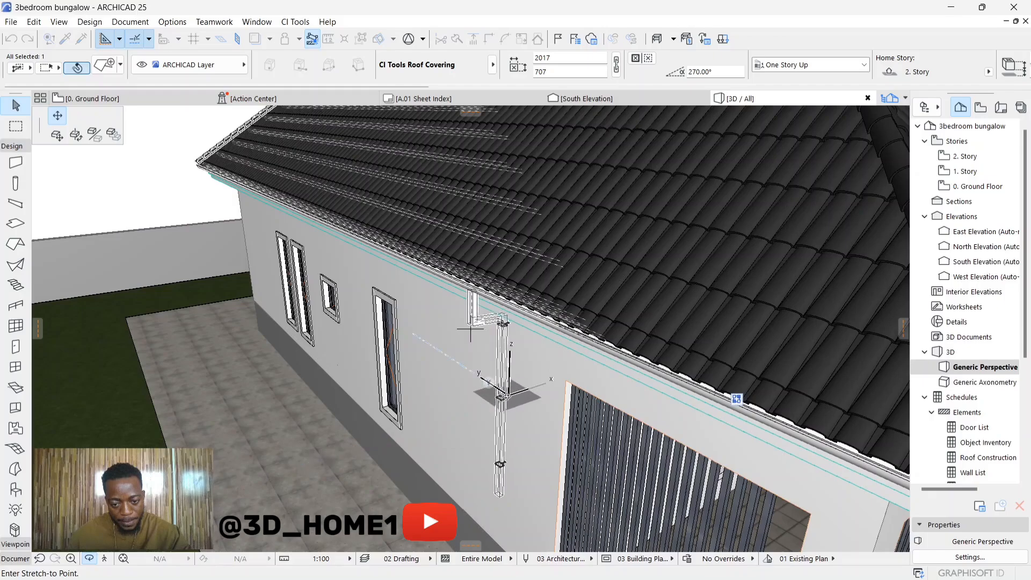
{"action": "key", "text": "shift"}
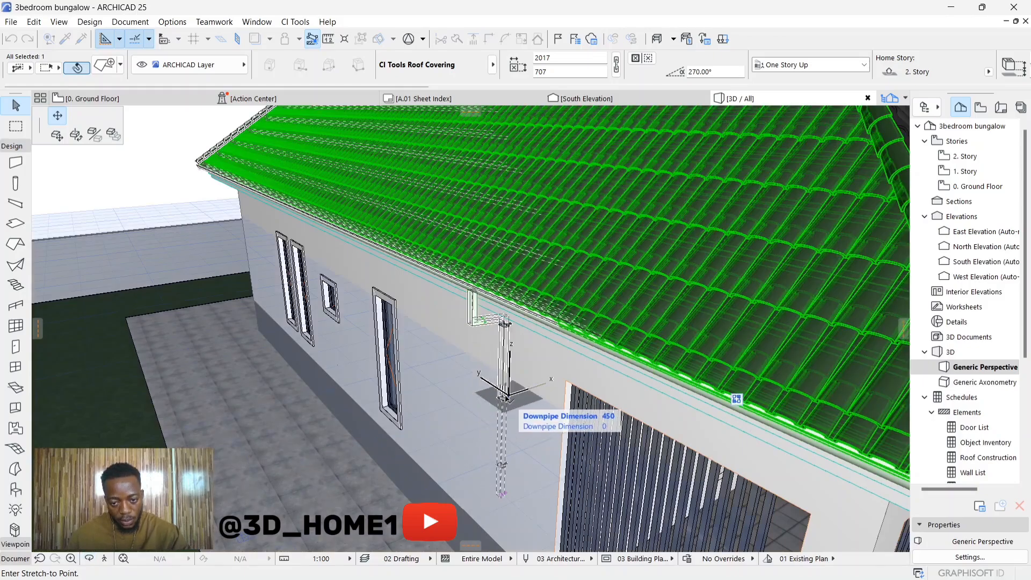
{"action": "left_click", "coordinate": [505, 396]}
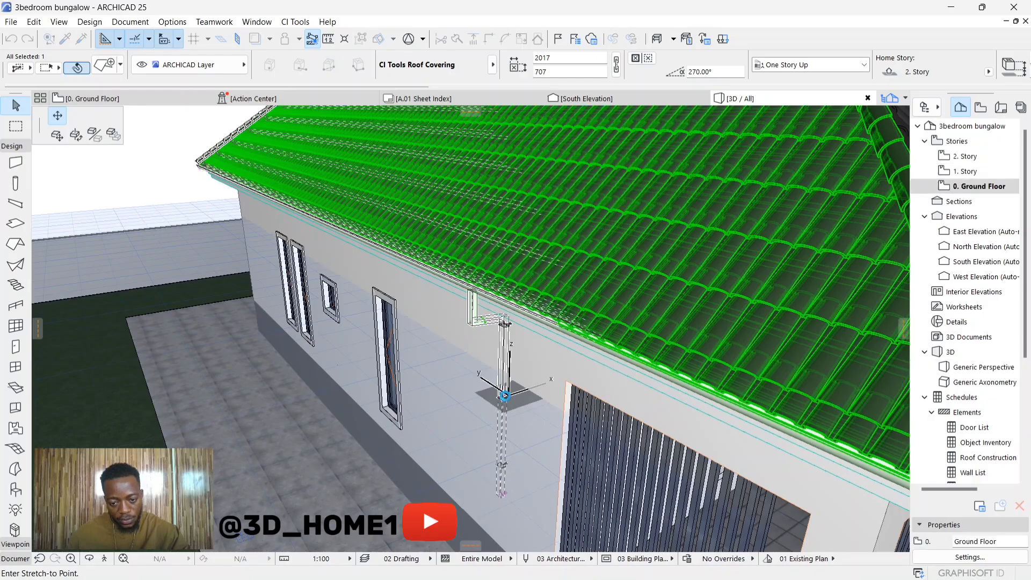
Lower the side downpipe's upper elbow until it clears the underside of the fascia mouldings
{"action": "scroll", "coordinate": [505, 397], "scroll_direction": "up", "scroll_amount": 1}
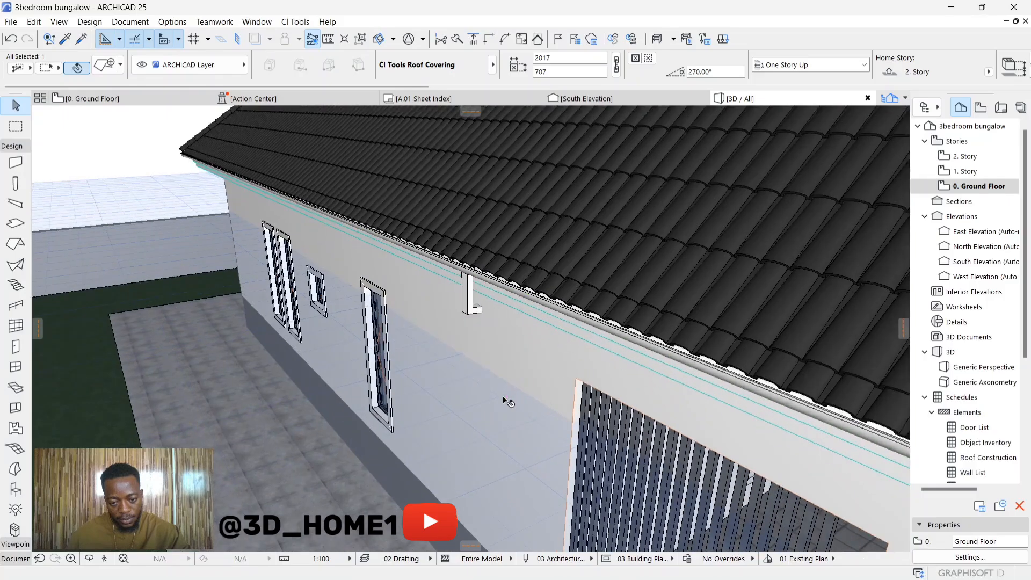
{"action": "mouse_move", "coordinate": [504, 397]}
{"action": "middle_mouse_down", "text": "shift"}
{"action": "mouse_move", "coordinate": [497, 423]}
{"action": "mouse_move", "coordinate": [512, 396]}
{"action": "middle_mouse_up", "text": "shift"}
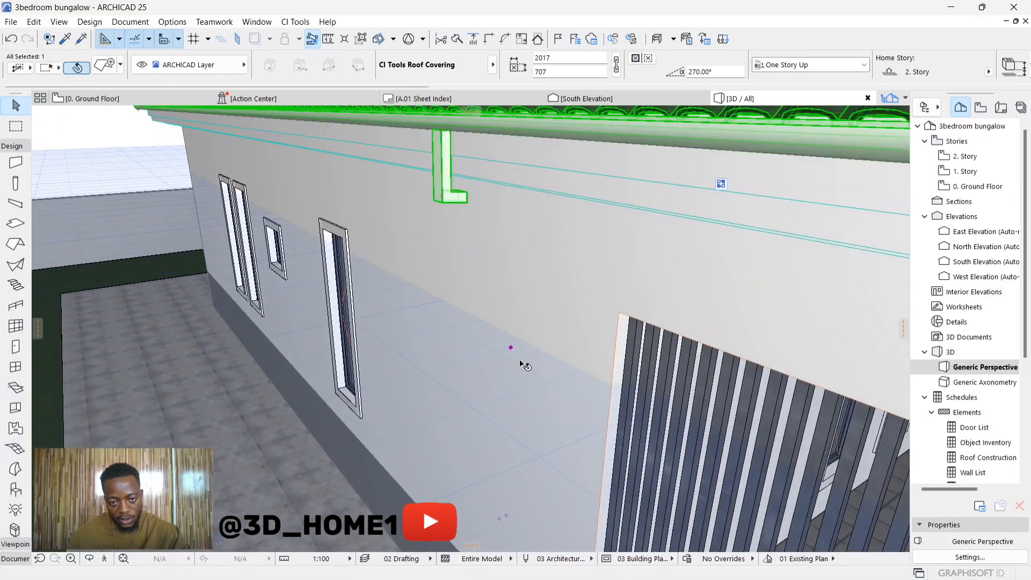
{"action": "middle_click_drag", "start_coordinate": [511, 352], "coordinate": [373, 177], "text": "shift"}
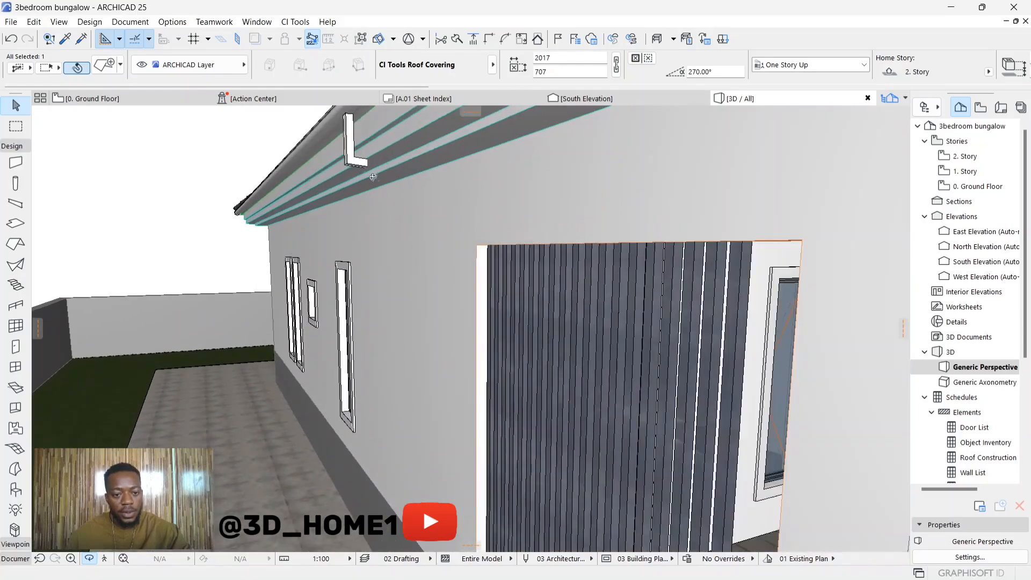
{"action": "left_click", "coordinate": [350, 164]}
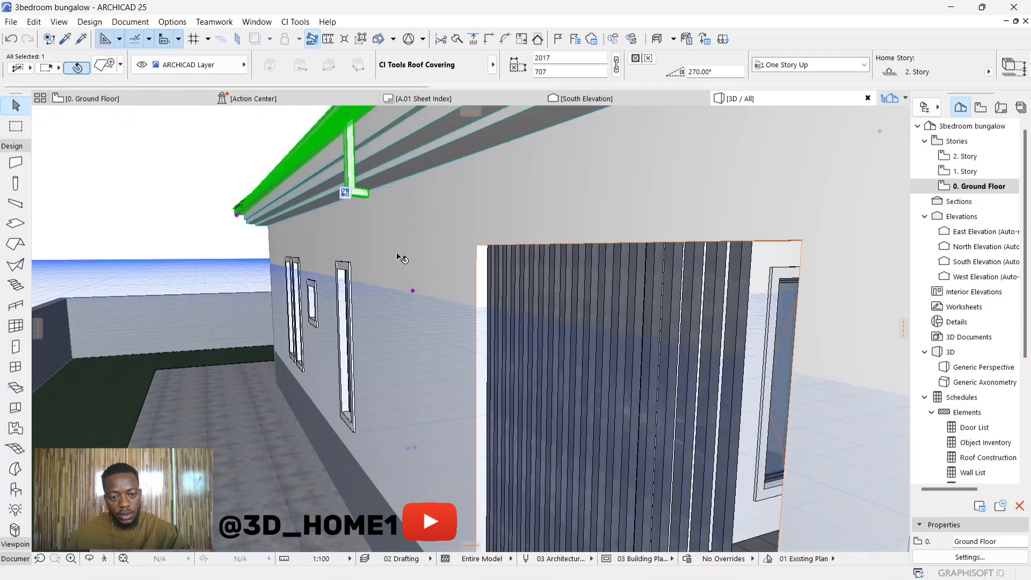
{"action": "left_click", "coordinate": [342, 180]}
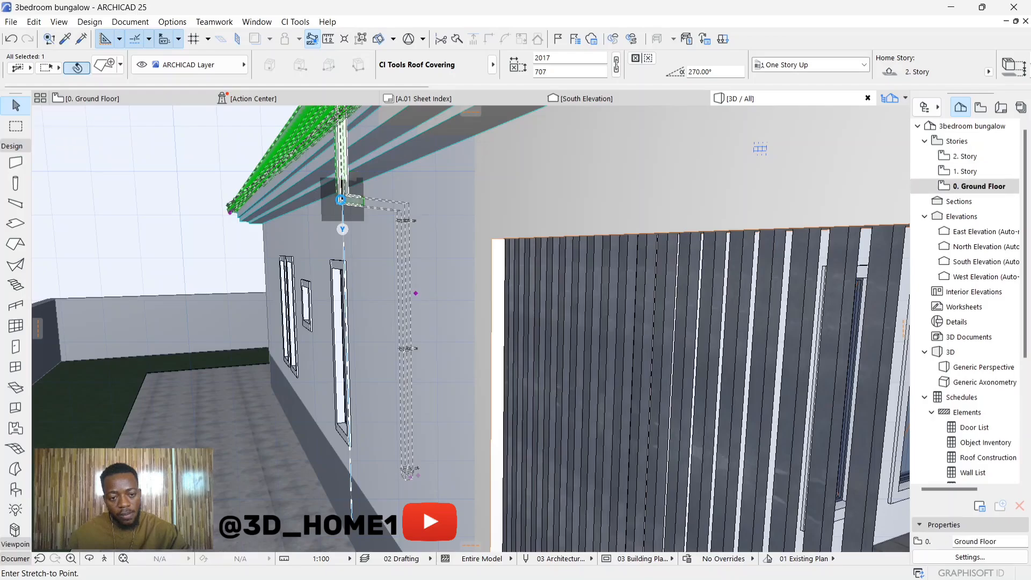
{"action": "left_click", "coordinate": [341, 200]}
{"action": "left_click", "coordinate": [417, 294]}
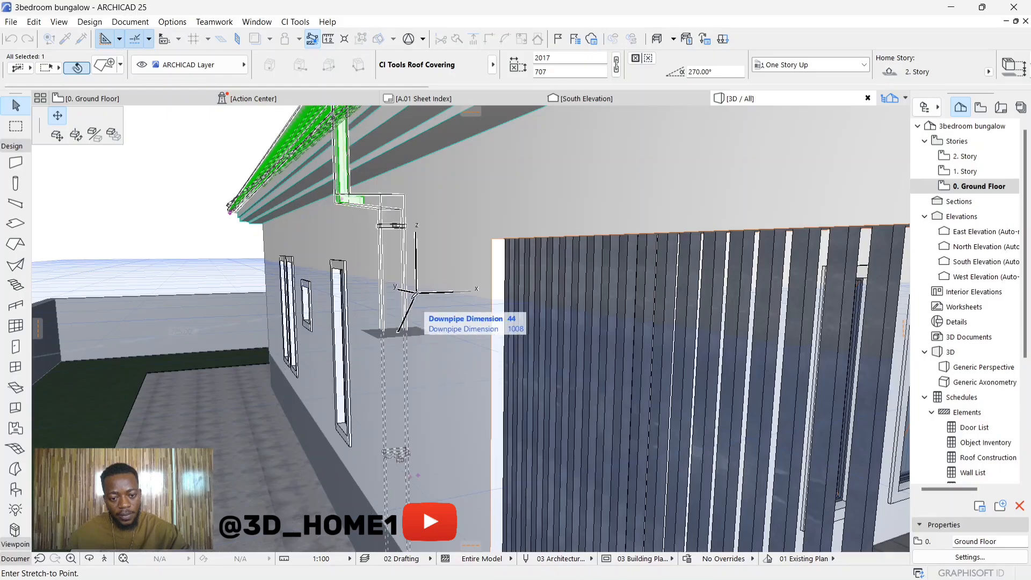
{"action": "scroll", "coordinate": [398, 286], "scroll_direction": "up", "scroll_amount": 1}
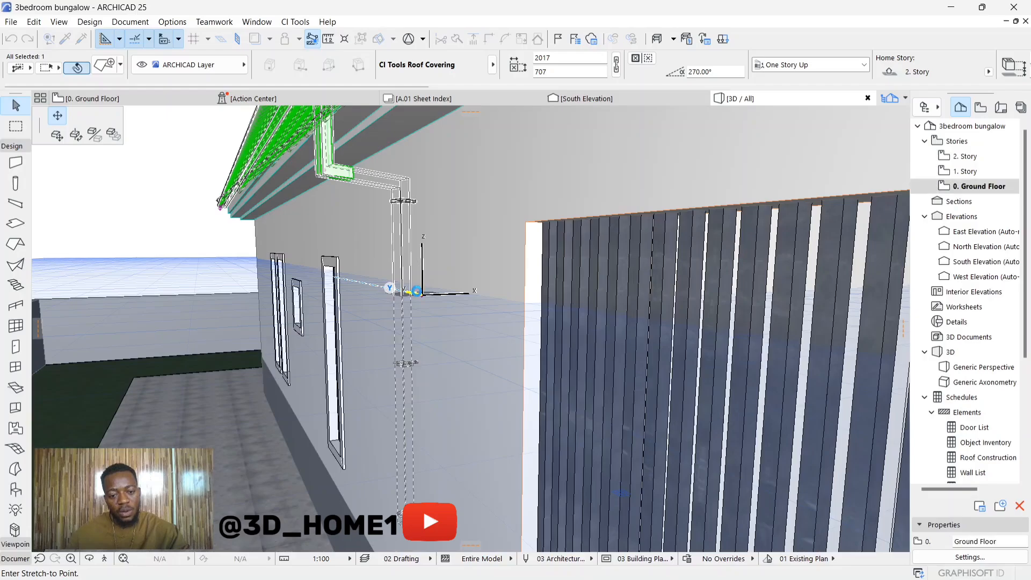
{"action": "key", "text": "Escape"}
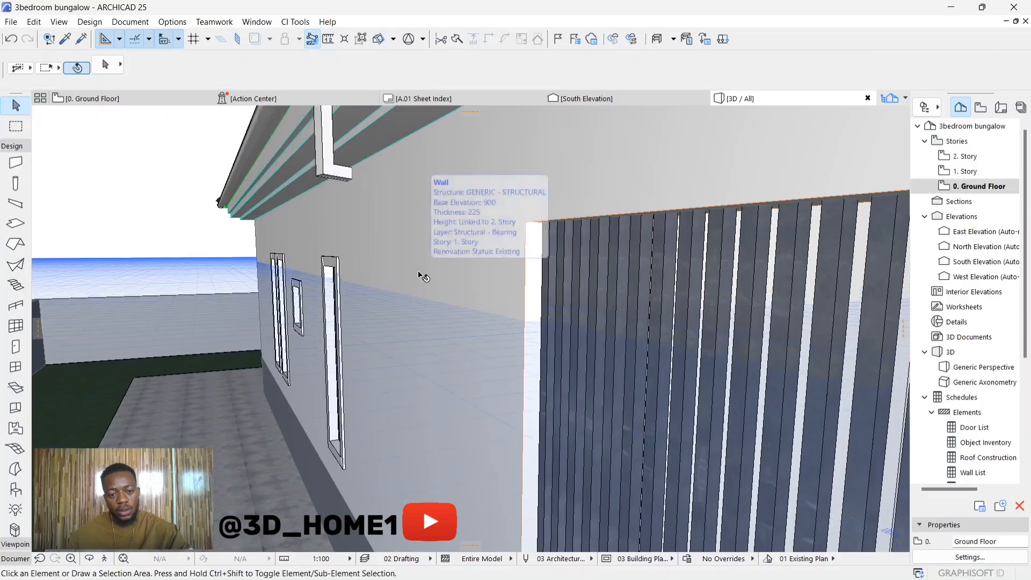
Stretch the side downpipe's lower end down the wall to near the paving beside the slatted opening
{"action": "middle_click_drag", "start_coordinate": [387, 313], "coordinate": [549, 207], "text": "shift"}
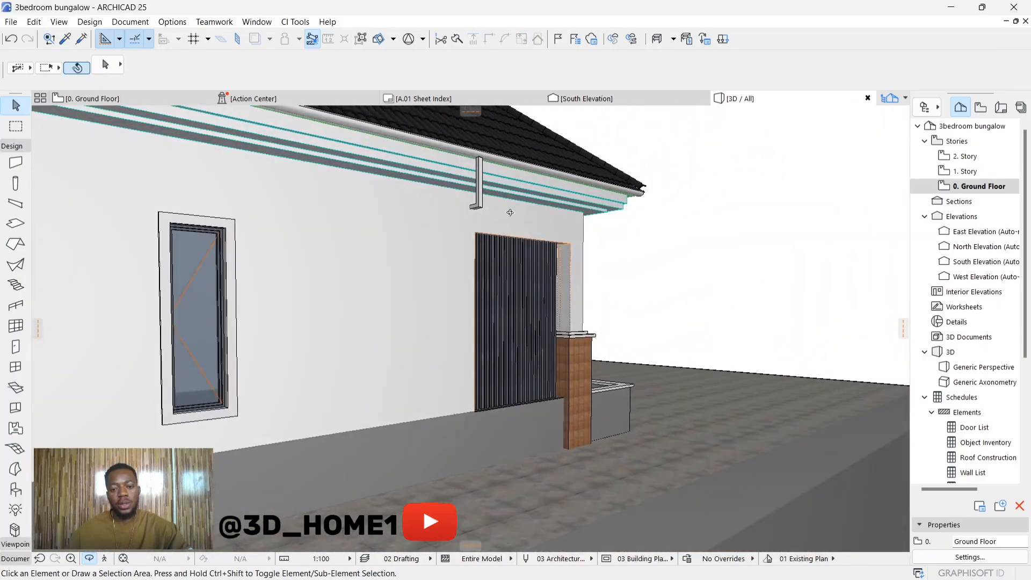
{"action": "left_click", "coordinate": [478, 210]}
{"action": "left_click", "coordinate": [479, 206]}
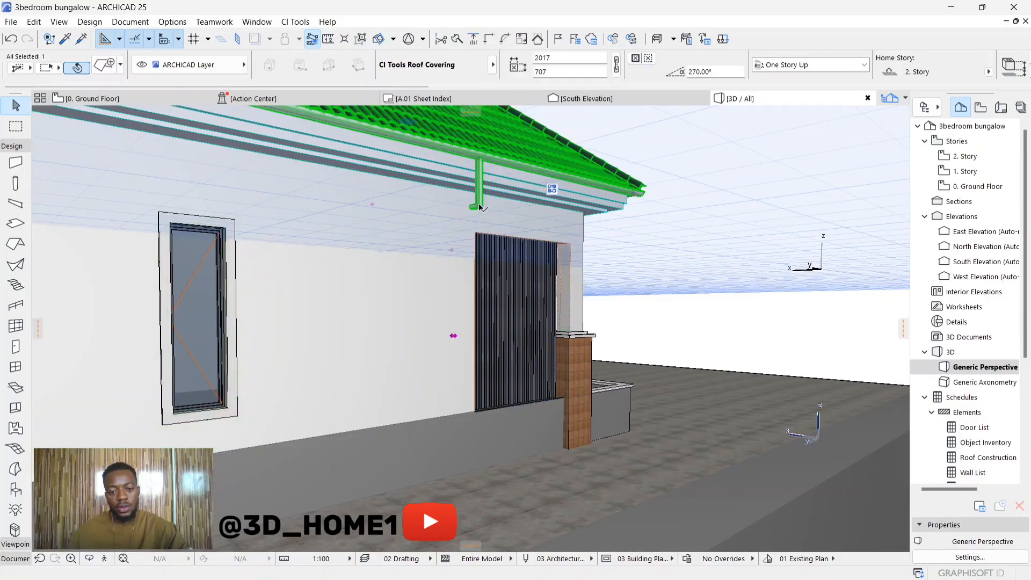
{"action": "scroll", "coordinate": [480, 207], "scroll_direction": "up", "scroll_amount": 2}
{"action": "scroll", "coordinate": [460, 322], "scroll_direction": "up", "scroll_amount": 3}
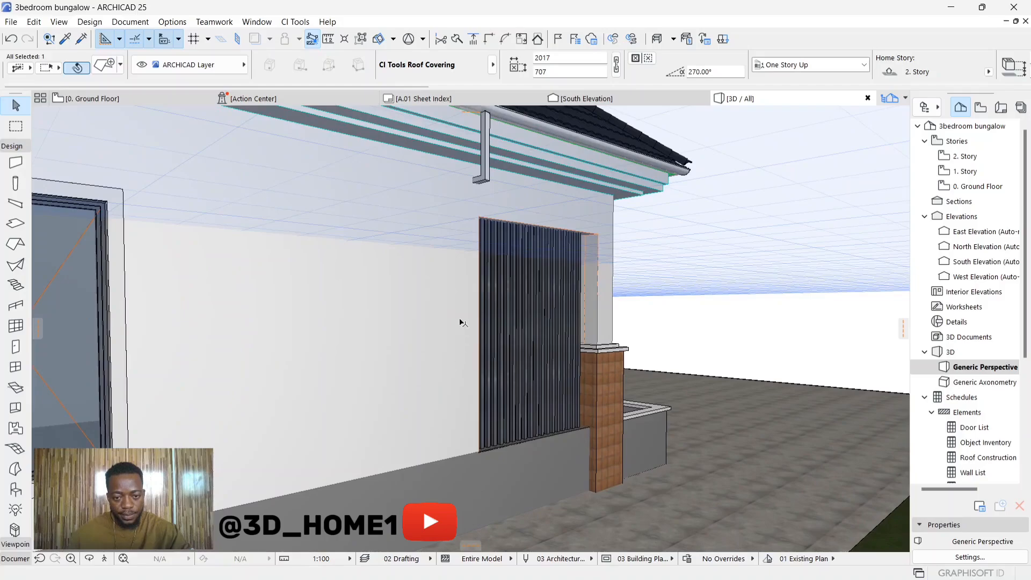
{"action": "left_click", "coordinate": [451, 357]}
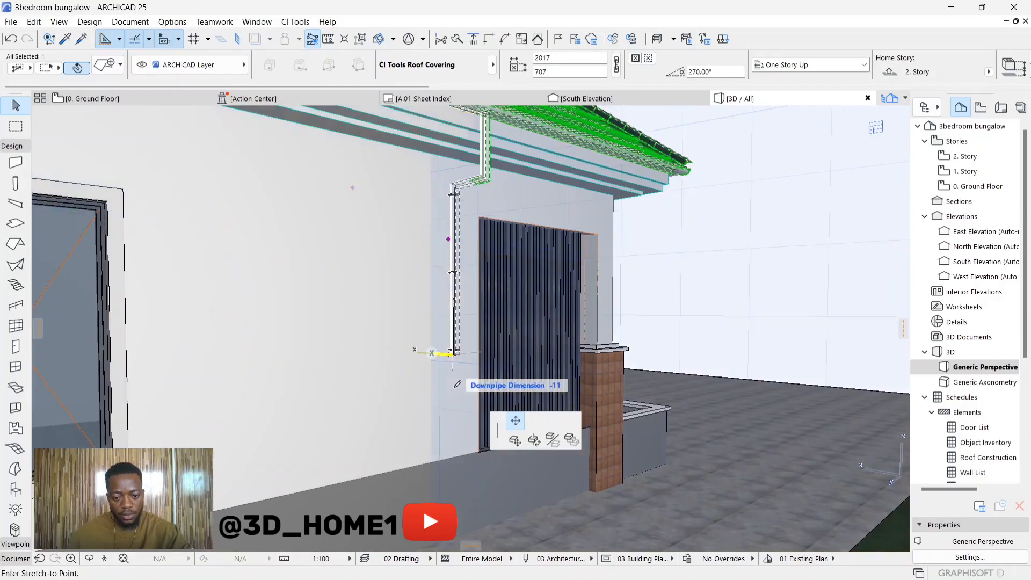
{"action": "left_click", "coordinate": [463, 420]}
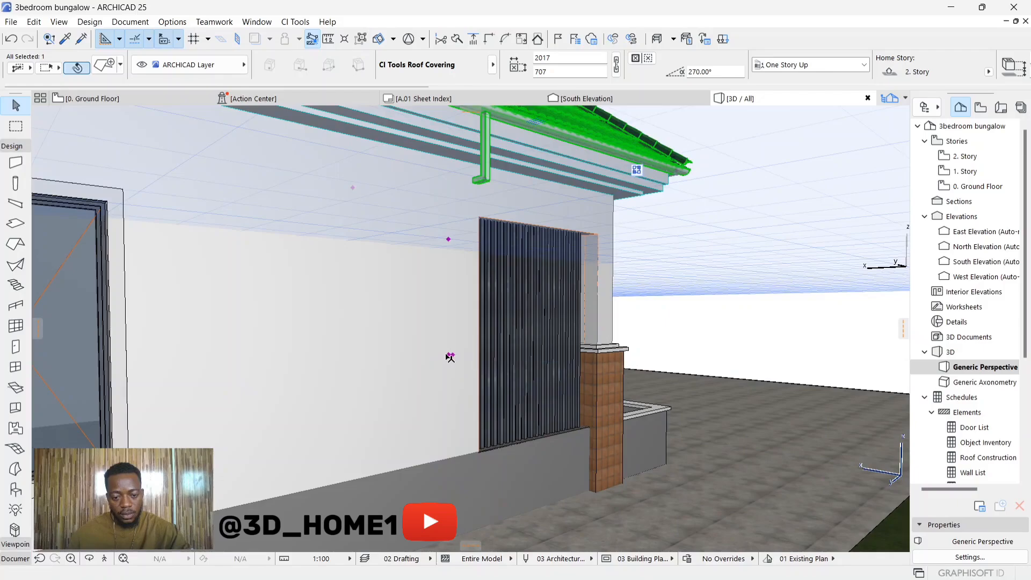
{"action": "left_click", "coordinate": [450, 356]}
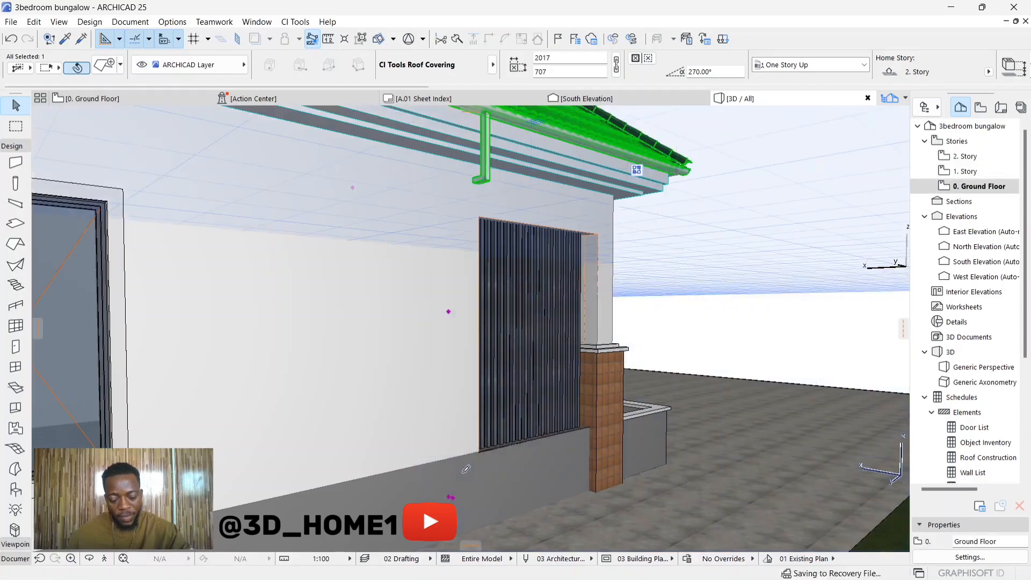
Stretch the side downpipe's vertical run outward from the side wall, in front of the slatted porch opening
{"action": "left_click", "coordinate": [449, 313]}
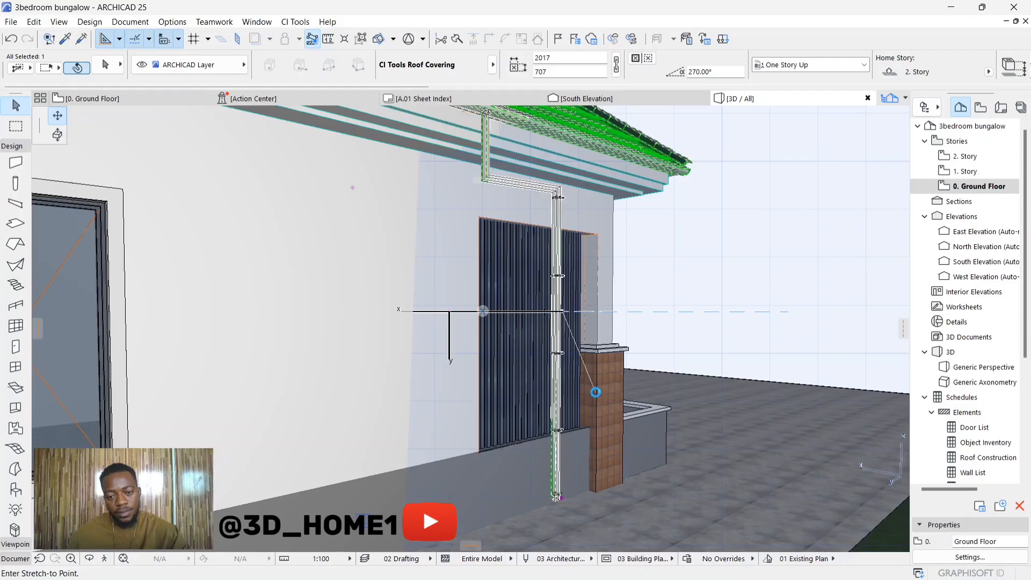
{"action": "middle_click_drag", "start_coordinate": [620, 382], "coordinate": [544, 422], "text": "shift"}
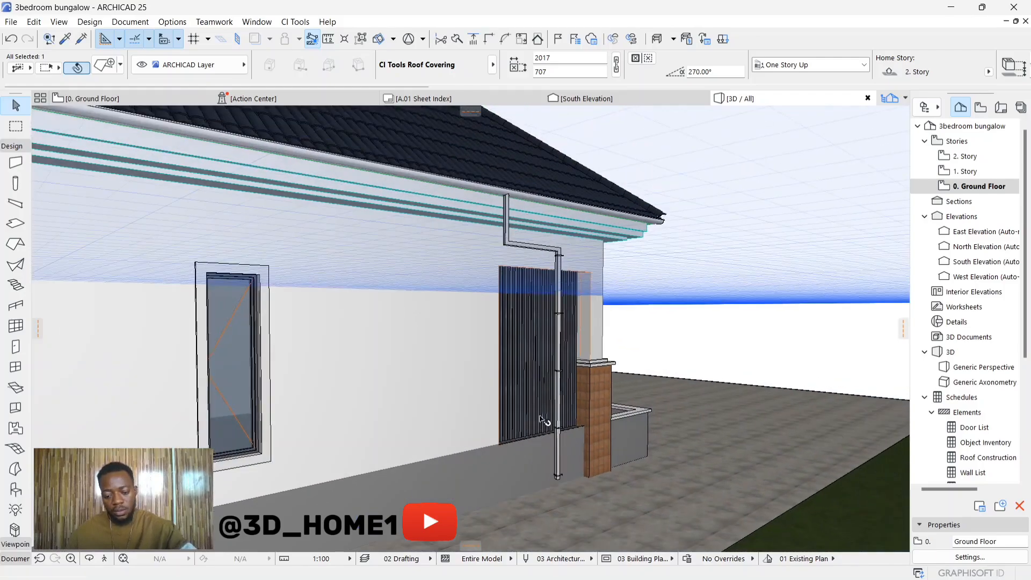
{"action": "middle_click_drag", "start_coordinate": [505, 373], "coordinate": [359, 480], "text": "shift"}
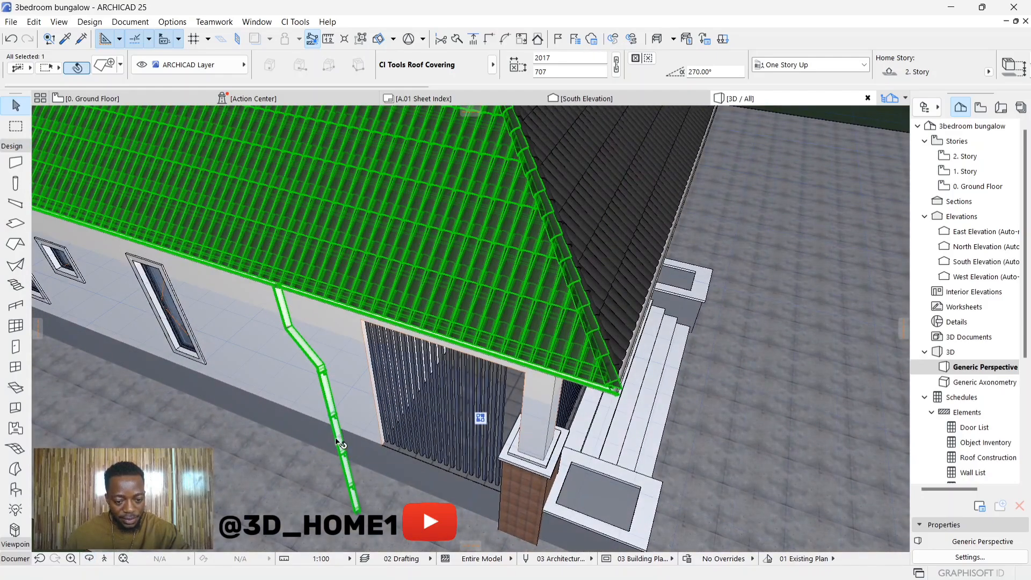
Try to stretch the side downpipe's vertical run back against the side wall beside the slatted porch opening
{"action": "left_click", "coordinate": [340, 439]}
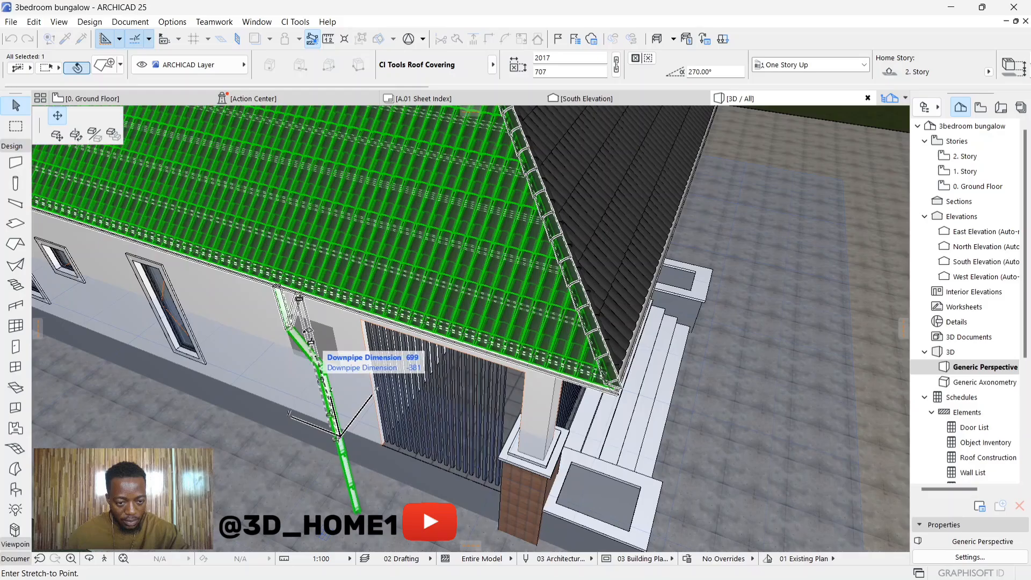
{"action": "scroll", "coordinate": [294, 332], "scroll_direction": "up", "scroll_amount": 3}
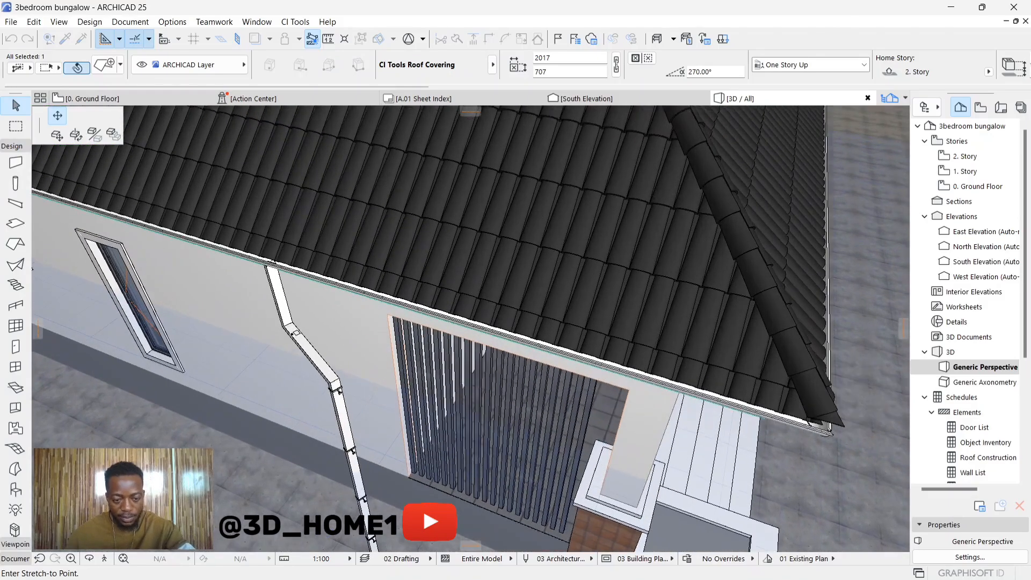
{"action": "middle_click_drag", "start_coordinate": [309, 320], "coordinate": [309, 319], "text": "shift"}
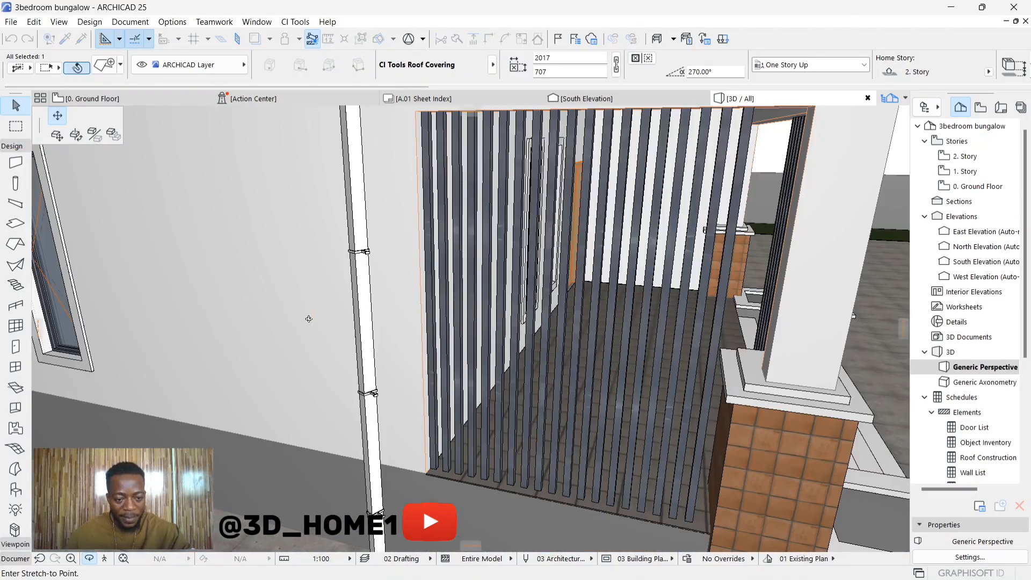
{"action": "scroll", "coordinate": [308, 373], "scroll_direction": "down", "scroll_amount": 10}
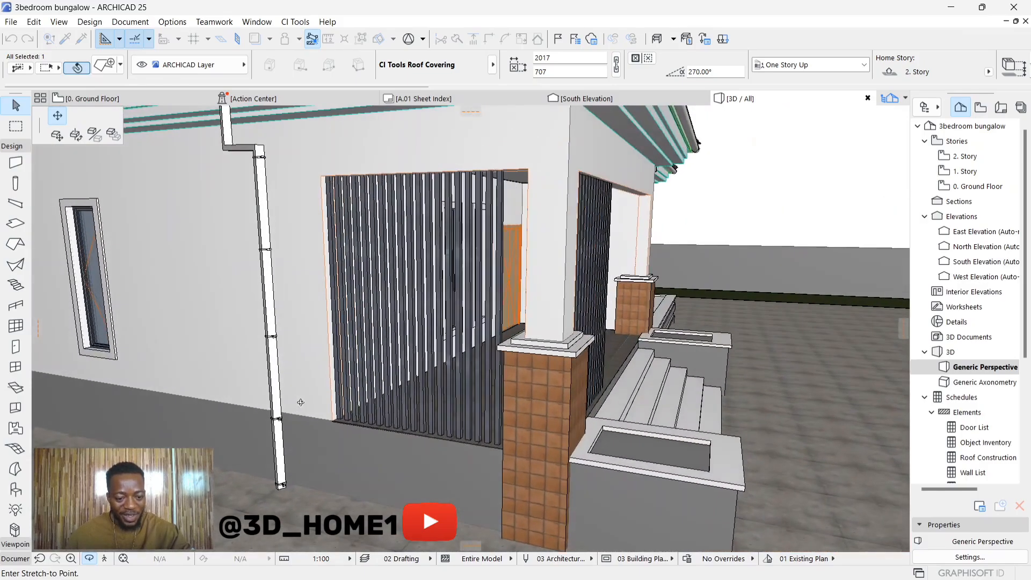
{"action": "scroll", "coordinate": [300, 403], "scroll_direction": "up", "scroll_amount": 6}
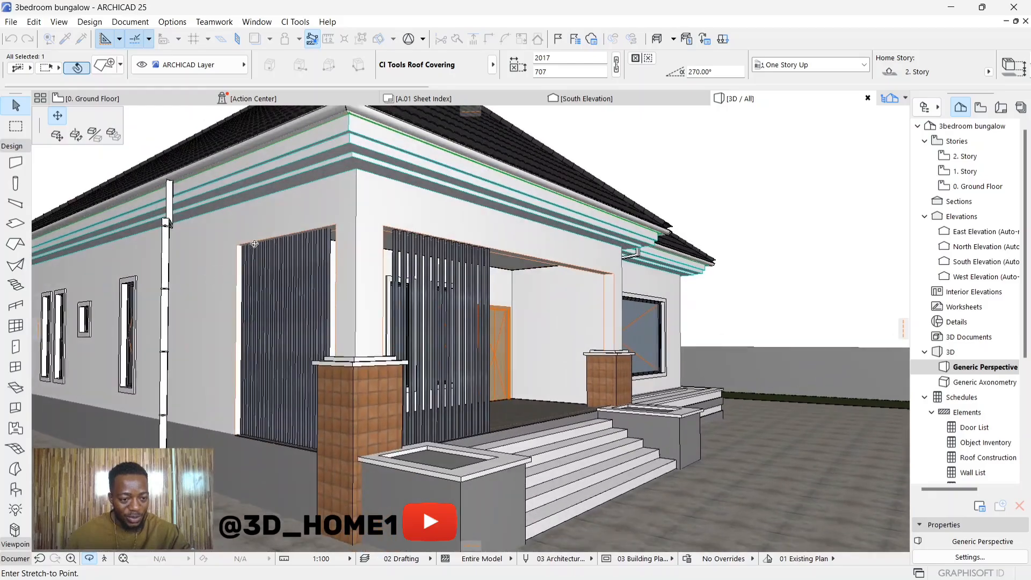
{"action": "middle_click_drag", "start_coordinate": [255, 244], "coordinate": [142, 319], "text": "shift"}
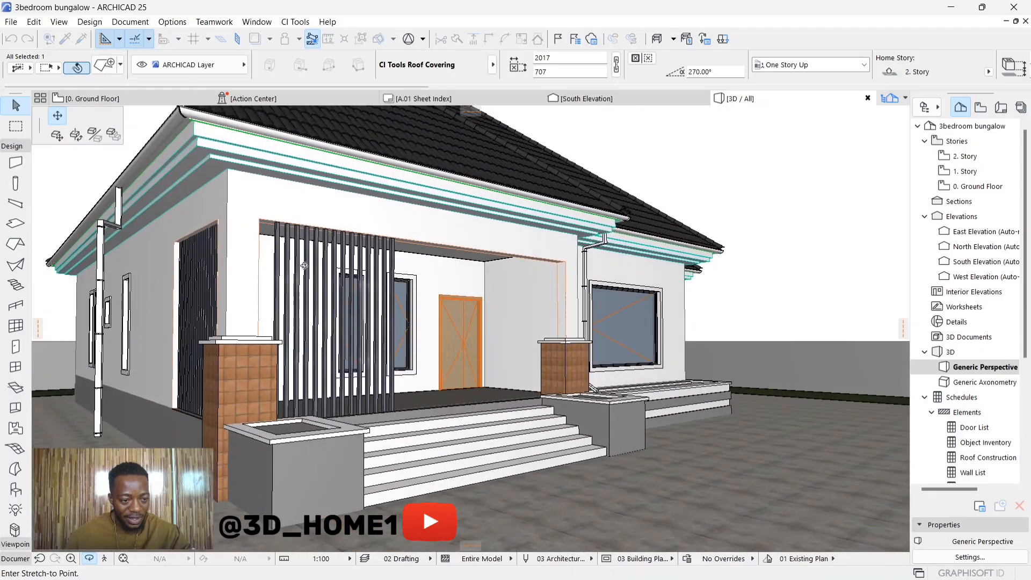
{"action": "mouse_move", "coordinate": [304, 265]}
{"action": "middle_mouse_down", "text": "shift"}
{"action": "mouse_move", "coordinate": [166, 300]}
{"action": "mouse_move", "coordinate": [250, 263]}
{"action": "middle_mouse_up", "text": "shift"}
{"action": "scroll", "coordinate": [249, 263], "scroll_direction": "up", "scroll_amount": 5}
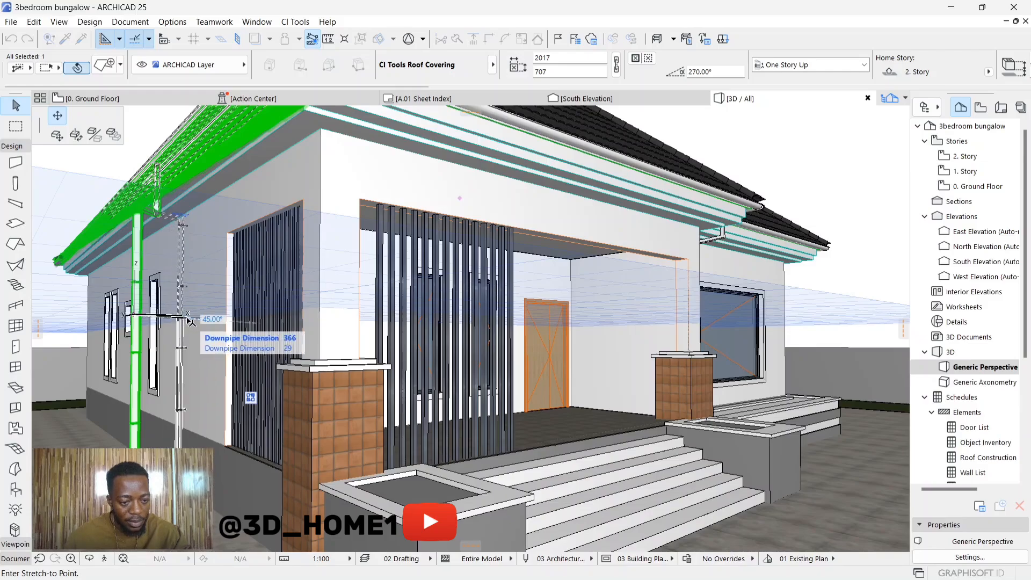
{"action": "middle_click_drag", "start_coordinate": [191, 321], "coordinate": [136, 339], "text": "shift"}
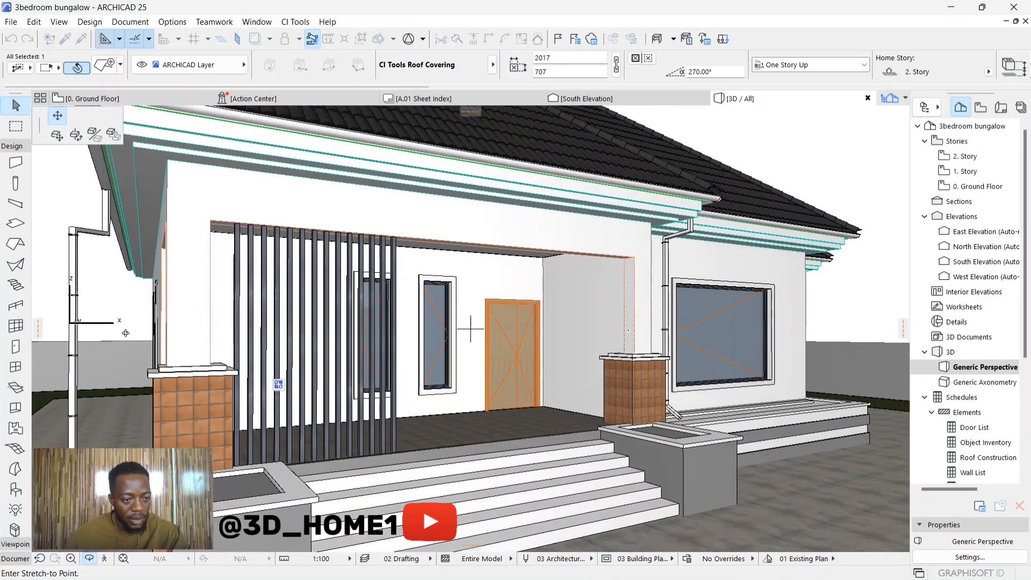
{"action": "scroll", "coordinate": [126, 333], "scroll_direction": "up", "scroll_amount": 1}
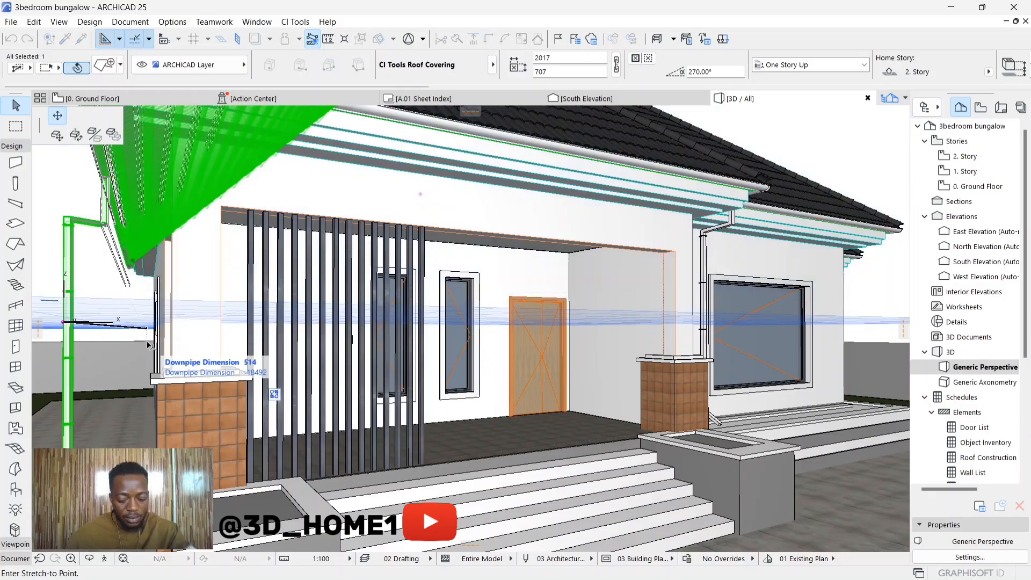
{"action": "middle_click_drag", "start_coordinate": [146, 344], "coordinate": [225, 353], "text": "shift"}
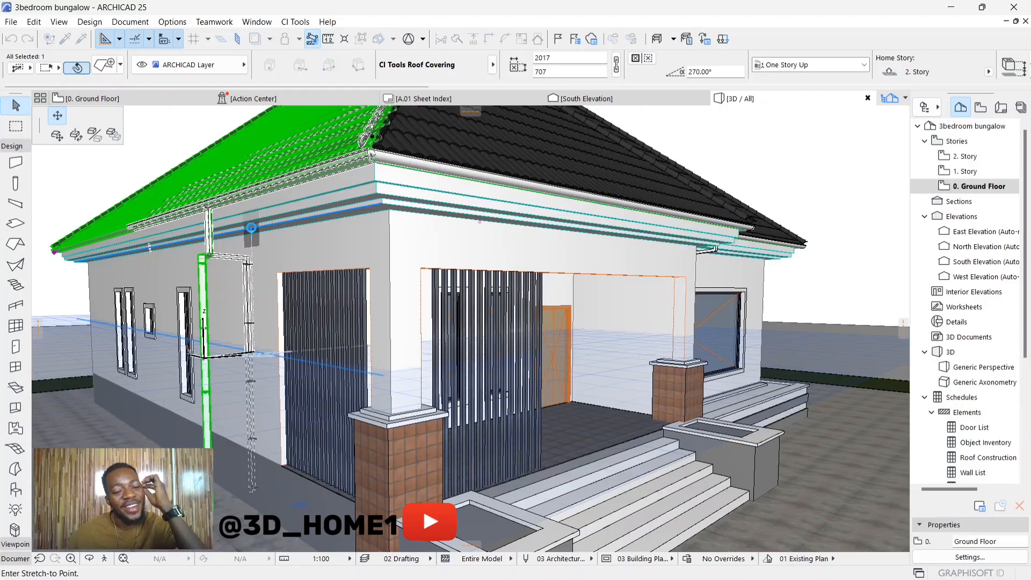
{"action": "left_click", "coordinate": [251, 228]}
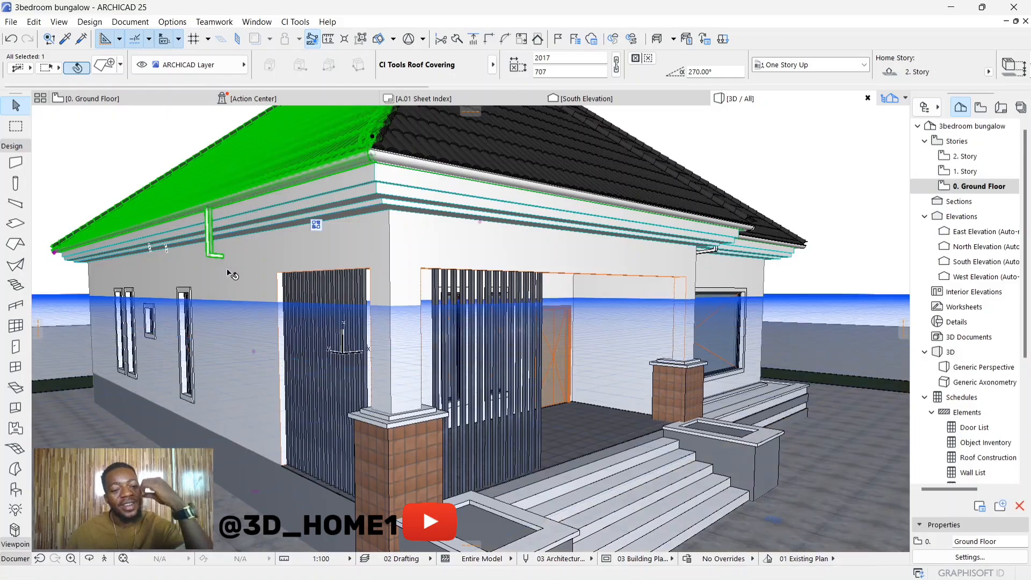
Raise the side downpipe's remaining elbow up to the gutter and deselect the roof covering
{"action": "scroll", "coordinate": [234, 262], "scroll_direction": "up", "scroll_amount": 5}
{"action": "scroll", "coordinate": [221, 259], "scroll_direction": "up", "scroll_amount": 2}
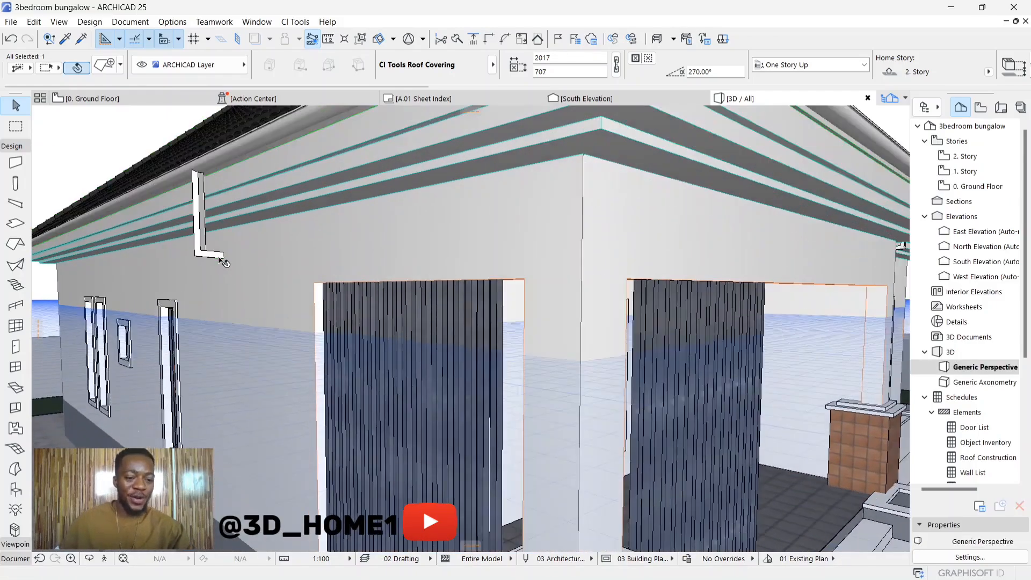
{"action": "middle_click_drag", "start_coordinate": [262, 272], "coordinate": [220, 263], "text": "shift"}
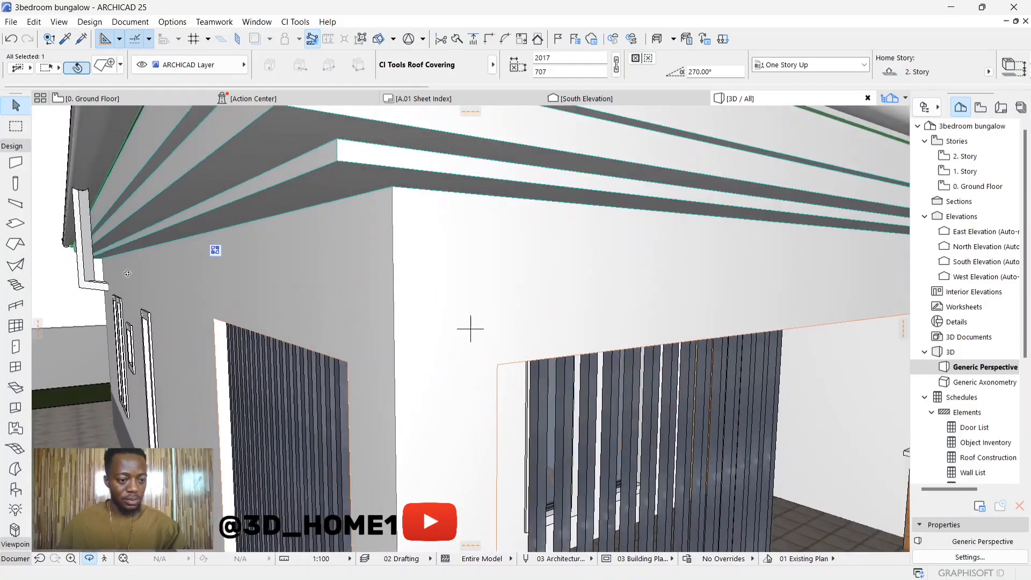
{"action": "key", "text": "Escape"}
{"action": "left_click", "coordinate": [85, 284]}
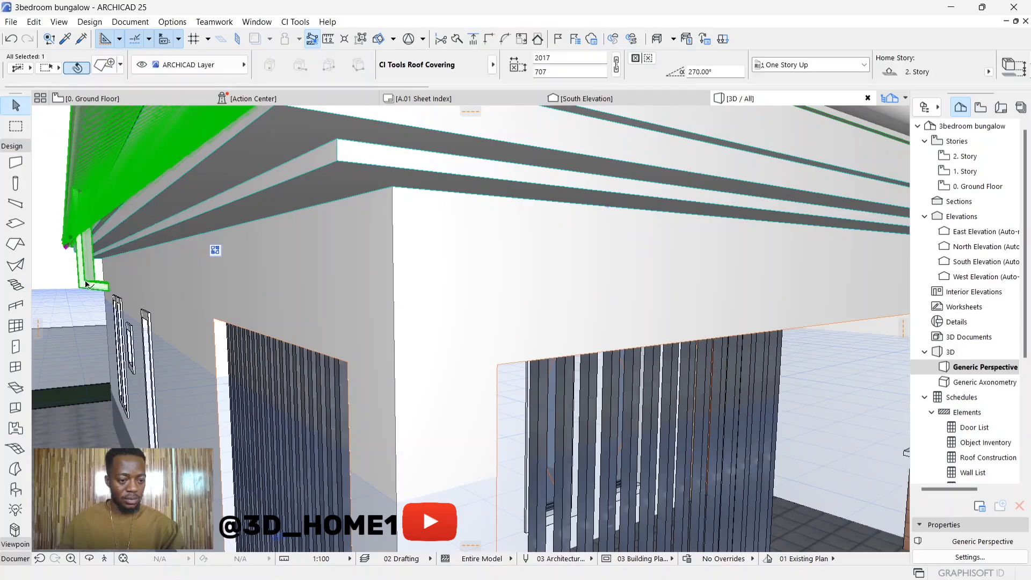
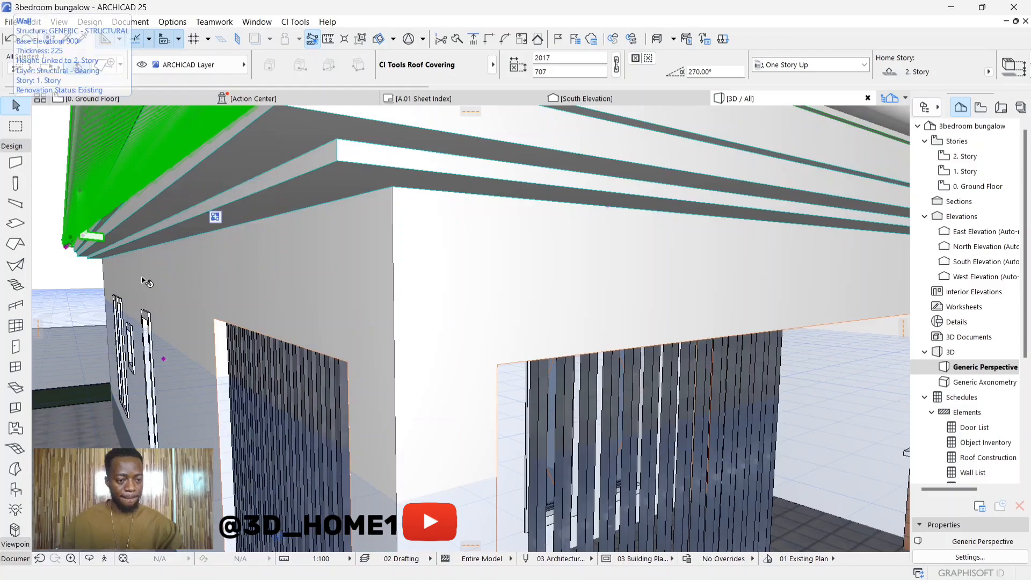
{"action": "scroll", "coordinate": [359, 275], "scroll_direction": "down", "scroll_amount": 5}
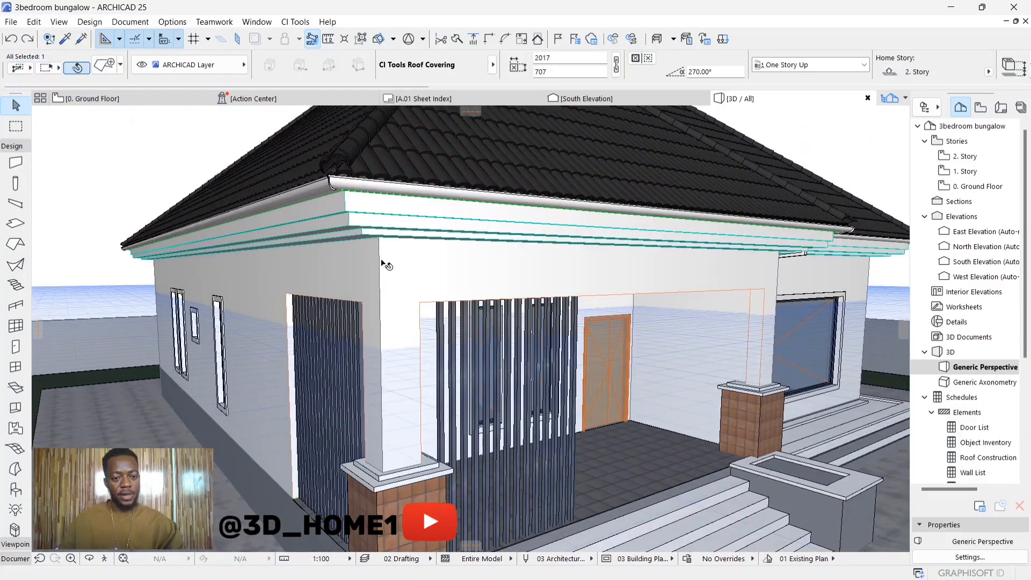
{"action": "key", "text": "Escape"}
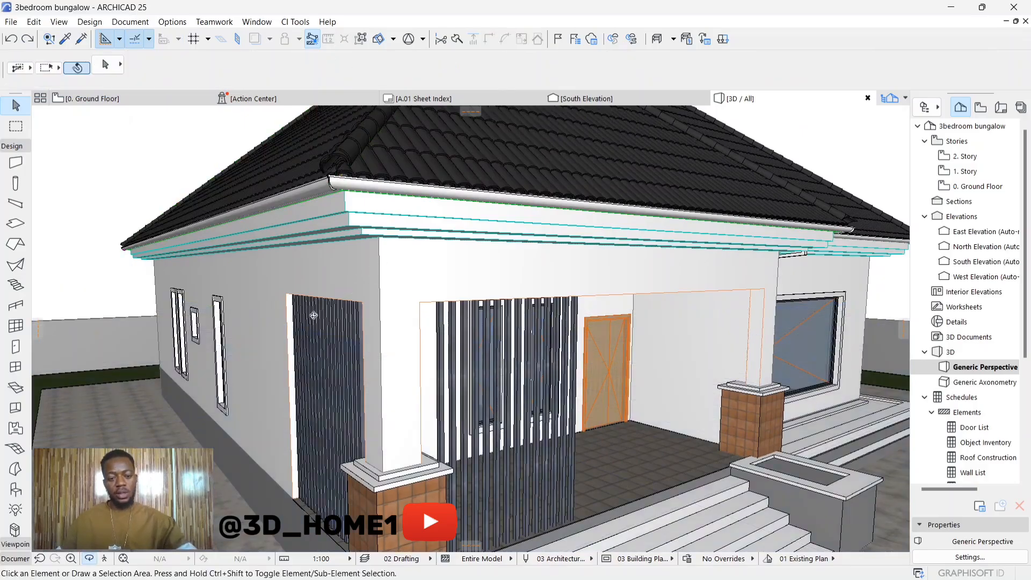
Reposition the side roof covering's downpipe along the eave, from the roof corner to near the far edge of the slatted porch opening
{"action": "middle_click_drag", "start_coordinate": [345, 289], "coordinate": [529, 317], "text": "shift"}
{"action": "scroll", "coordinate": [529, 317], "scroll_direction": "down", "scroll_amount": 3}
{"action": "middle_click_drag", "start_coordinate": [362, 389], "coordinate": [647, 357], "text": "shift"}
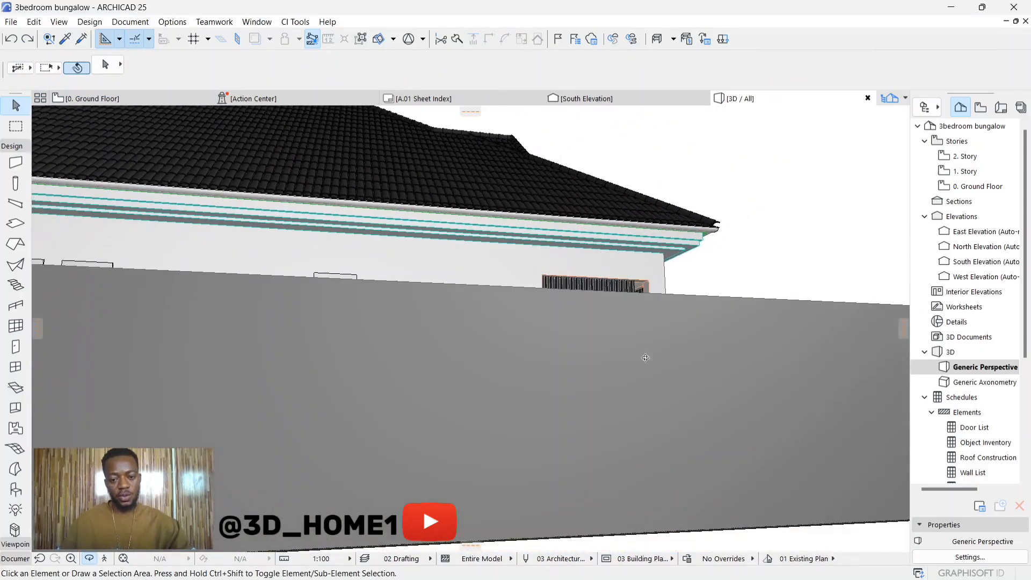
{"action": "scroll", "coordinate": [514, 245], "scroll_direction": "up", "scroll_amount": 6}
{"action": "middle_click_drag", "start_coordinate": [485, 350], "coordinate": [506, 453], "text": "shift"}
{"action": "scroll", "coordinate": [563, 322], "scroll_direction": "down", "scroll_amount": 5}
{"action": "scroll", "coordinate": [569, 317], "scroll_direction": "down", "scroll_amount": 2}
{"action": "scroll", "coordinate": [514, 448], "scroll_direction": "down", "scroll_amount": 3}
{"action": "scroll", "coordinate": [514, 448], "scroll_direction": "down", "scroll_amount": 1}
{"action": "scroll", "coordinate": [554, 223], "scroll_direction": "up", "scroll_amount": 5}
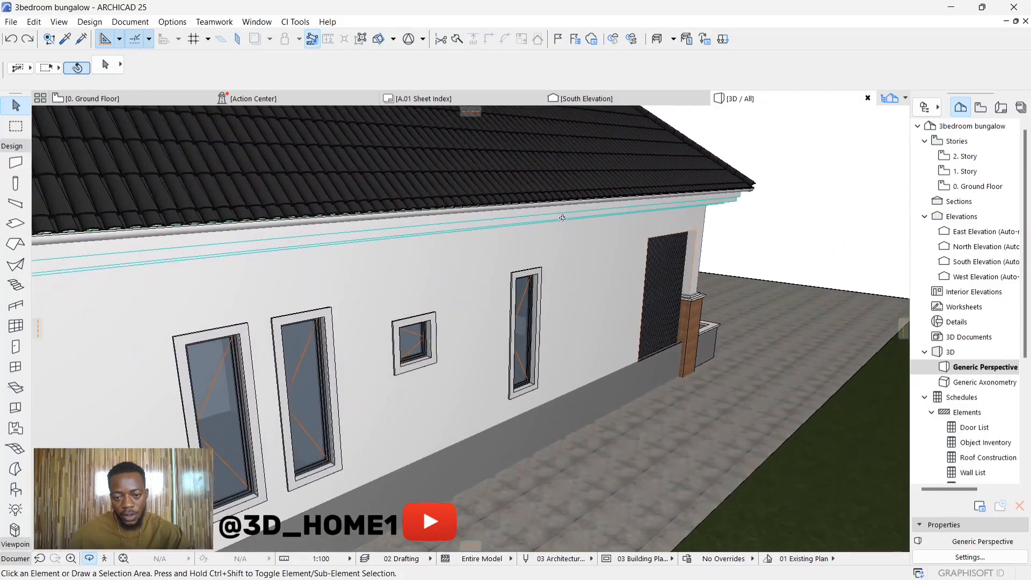
{"action": "middle_click_drag", "start_coordinate": [562, 219], "coordinate": [639, 171], "text": "shift"}
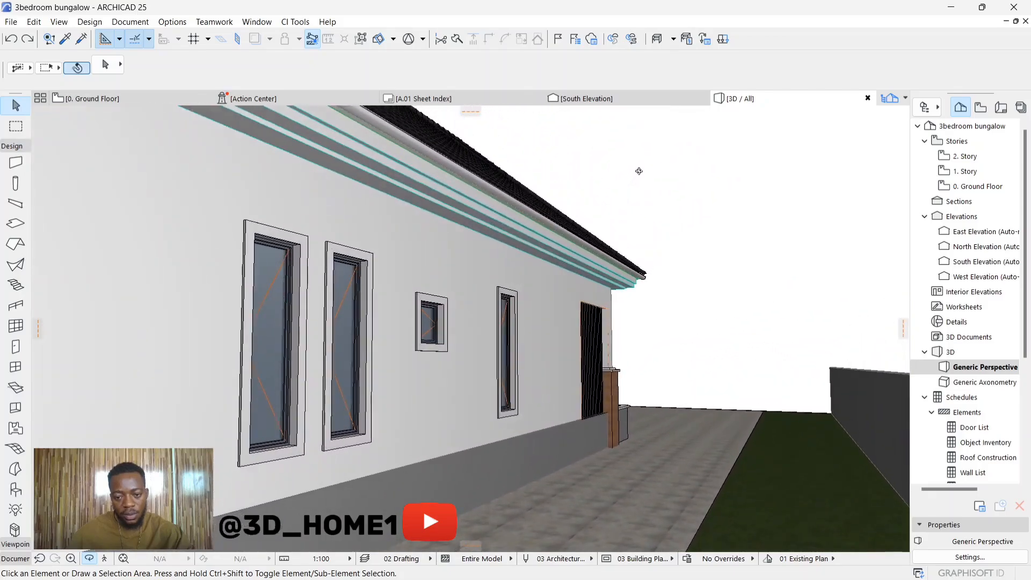
{"action": "left_click", "coordinate": [532, 216]}
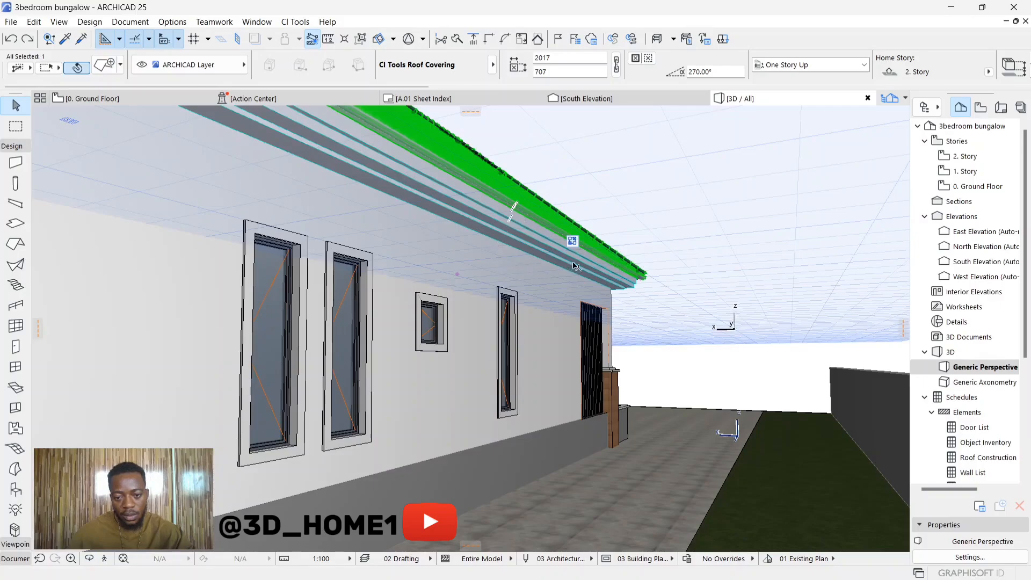
{"action": "scroll", "coordinate": [630, 279], "scroll_direction": "up", "scroll_amount": 5}
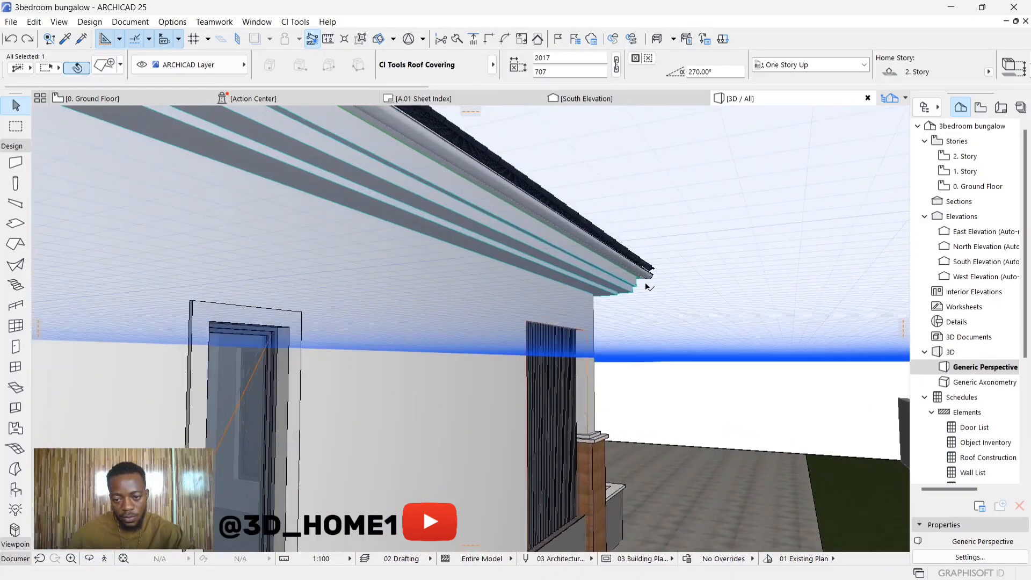
{"action": "scroll", "coordinate": [650, 286], "scroll_direction": "up", "scroll_amount": 5}
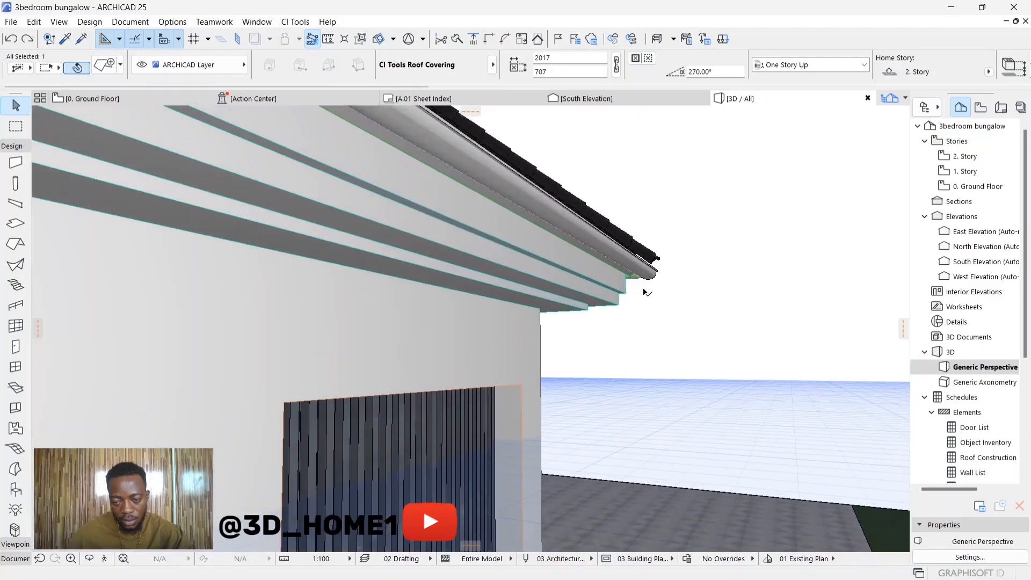
{"action": "left_click", "coordinate": [643, 278]}
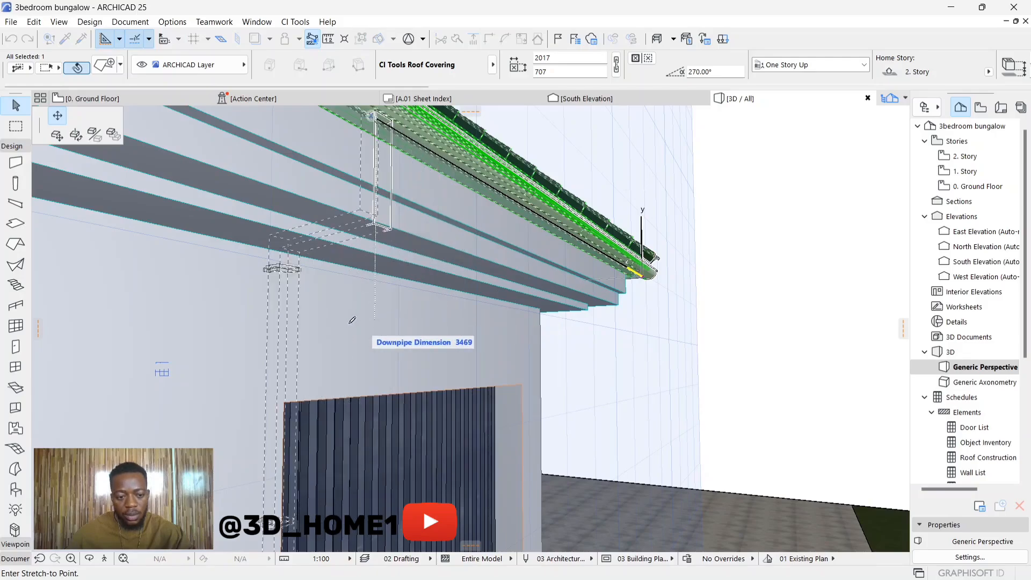
{"action": "left_click", "coordinate": [320, 331]}
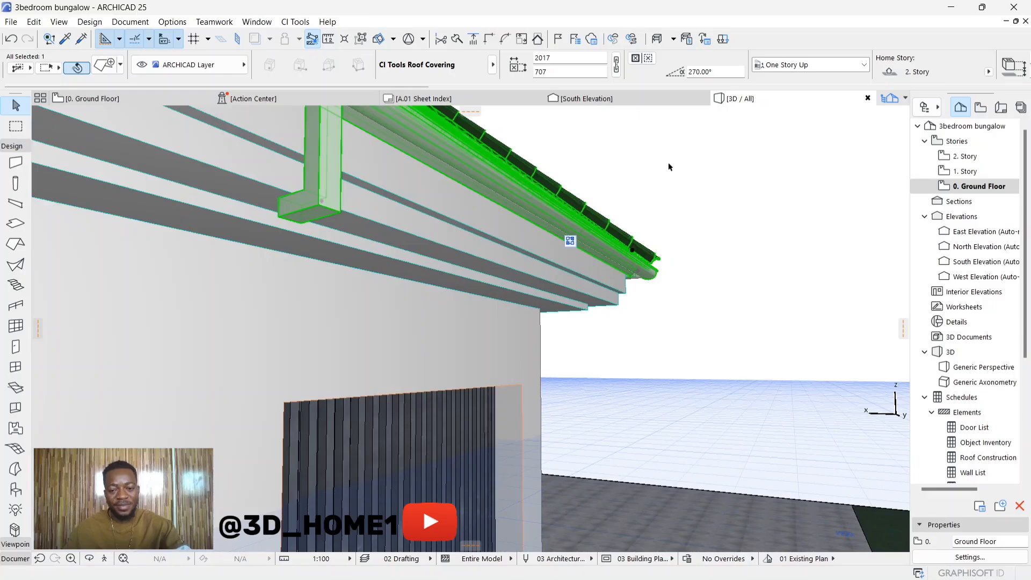
{"action": "key", "text": "Escape"}
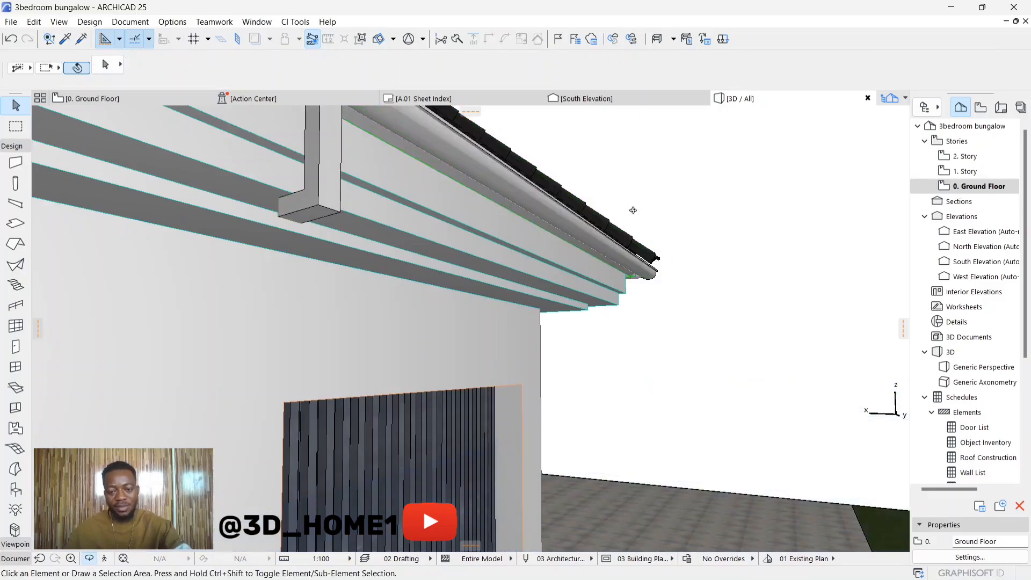
Examine the bungalow's front and opposite side, including the front downpipes, the raised ledge and the paving
{"action": "middle_click_drag", "start_coordinate": [634, 208], "coordinate": [321, 277], "text": "shift"}
{"action": "scroll", "coordinate": [320, 277], "scroll_direction": "down", "scroll_amount": 4}
{"action": "middle_click_drag", "start_coordinate": [446, 243], "coordinate": [325, 386], "text": "shift"}
{"action": "scroll", "coordinate": [432, 353], "scroll_direction": "down", "scroll_amount": 2}
{"action": "scroll", "coordinate": [436, 353], "scroll_direction": "up", "scroll_amount": 4}
{"action": "scroll", "coordinate": [406, 335], "scroll_direction": "down", "scroll_amount": 4}
{"action": "middle_click_drag", "start_coordinate": [407, 334], "coordinate": [278, 300], "text": "shift"}
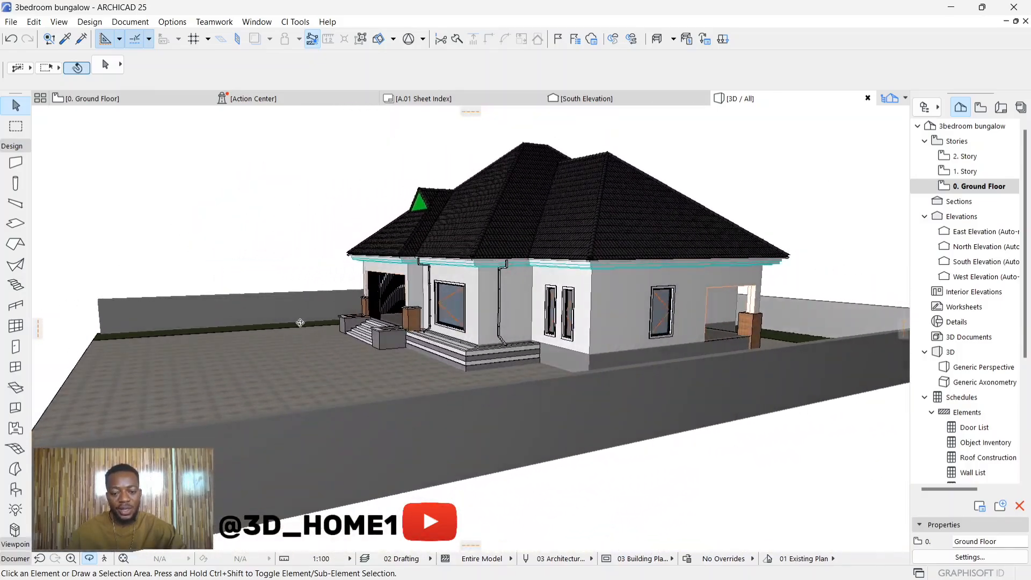
{"action": "scroll", "coordinate": [600, 366], "scroll_direction": "up", "scroll_amount": 8}
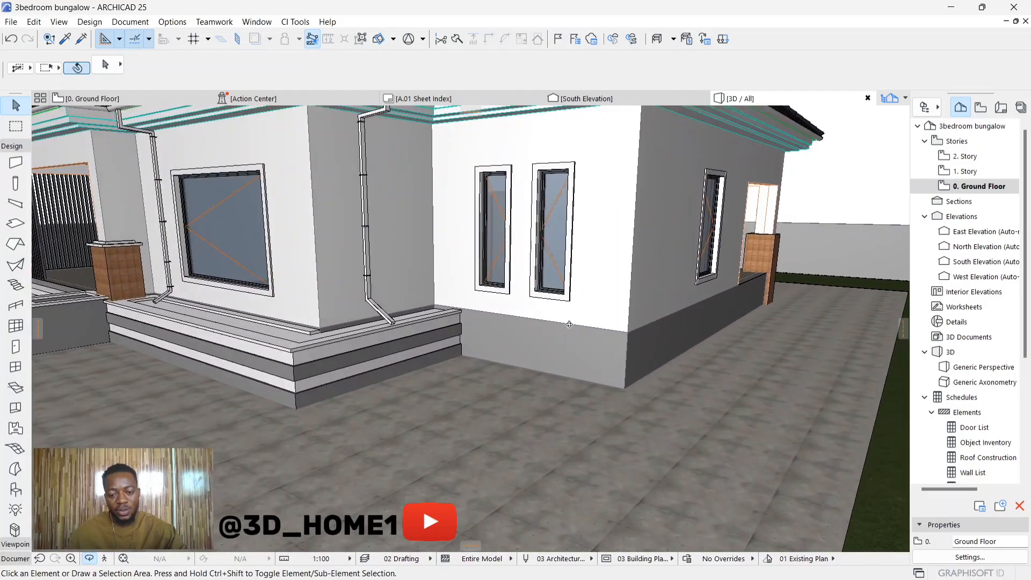
{"action": "middle_click_drag", "start_coordinate": [569, 325], "coordinate": [531, 340], "text": "shift"}
{"action": "scroll", "coordinate": [531, 340], "scroll_direction": "down", "scroll_amount": 6}
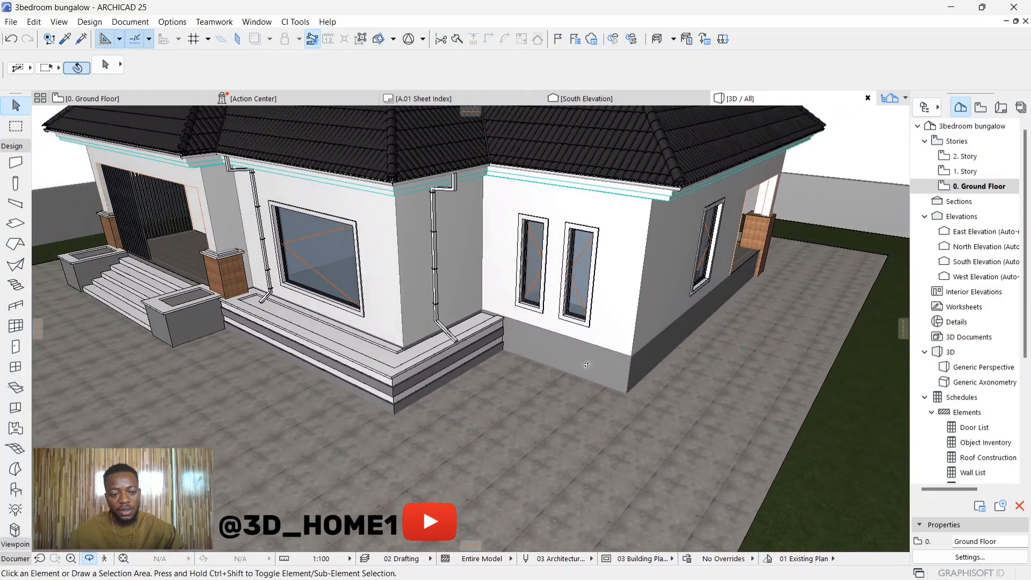
Insert a node on the outer edge of the front ledge's top edging slab, just short of its end at the twin-window wall
{"action": "left_click_drag", "start_coordinate": [587, 365], "coordinate": [537, 416]}
{"action": "scroll", "coordinate": [540, 396], "scroll_direction": "up", "scroll_amount": 1}
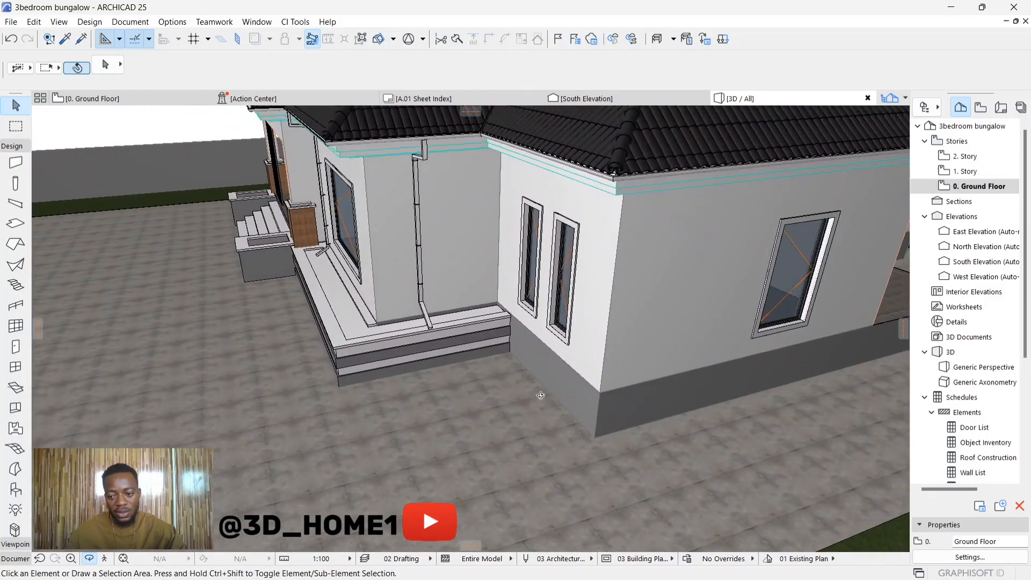
{"action": "scroll", "coordinate": [539, 394], "scroll_direction": "down", "scroll_amount": 2}
{"action": "scroll", "coordinate": [527, 347], "scroll_direction": "up", "scroll_amount": 4}
{"action": "scroll", "coordinate": [527, 346], "scroll_direction": "up", "scroll_amount": 4}
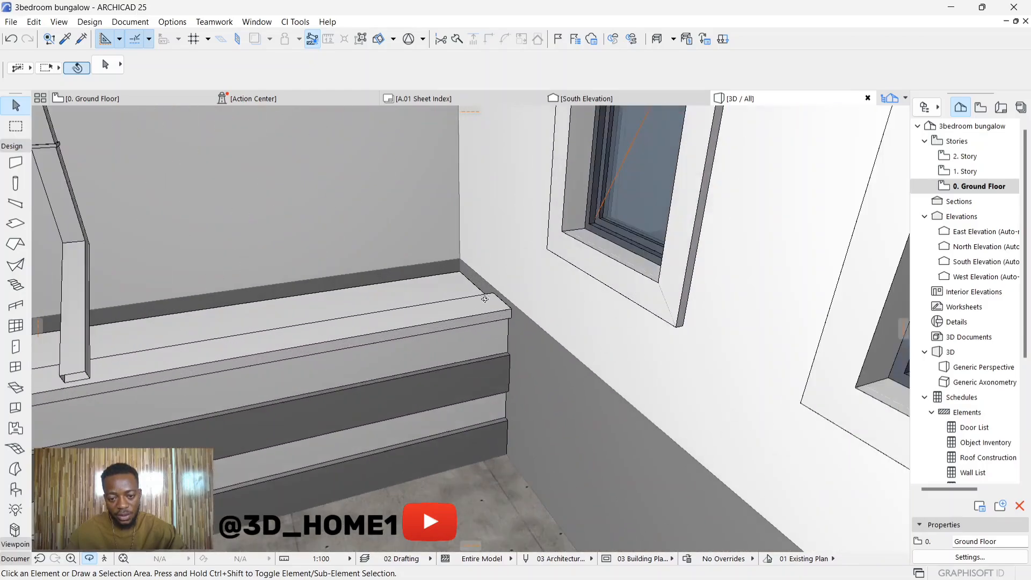
{"action": "left_click", "coordinate": [508, 314]}
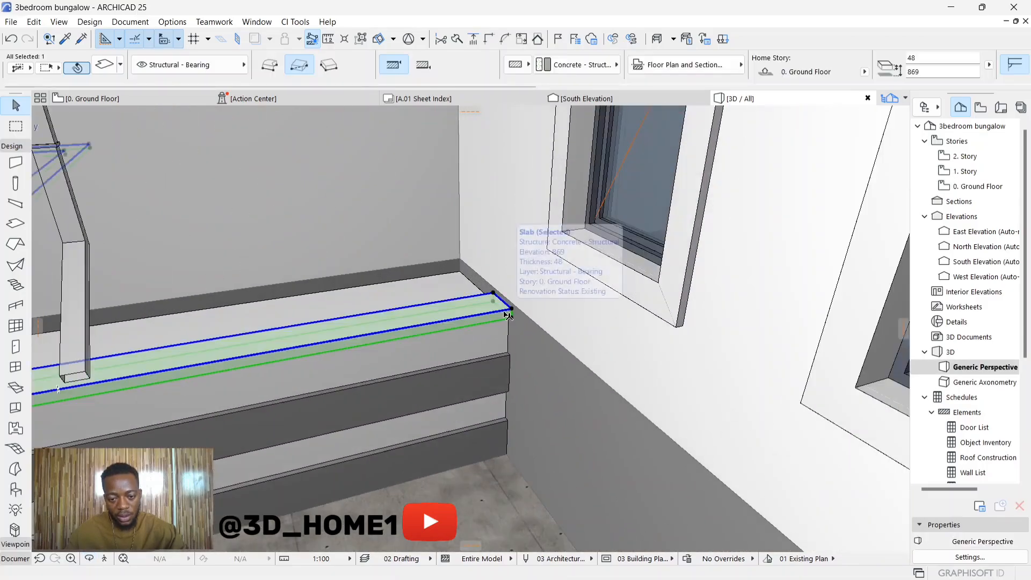
{"action": "scroll", "coordinate": [508, 315], "scroll_direction": "up", "scroll_amount": 2}
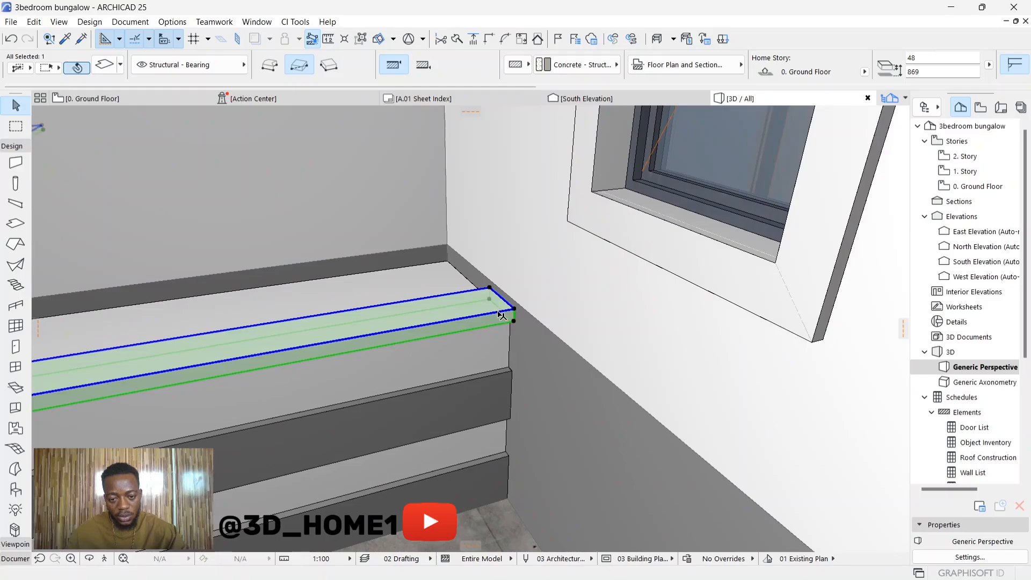
{"action": "left_click", "coordinate": [502, 315]}
{"action": "left_click", "coordinate": [57, 115]}
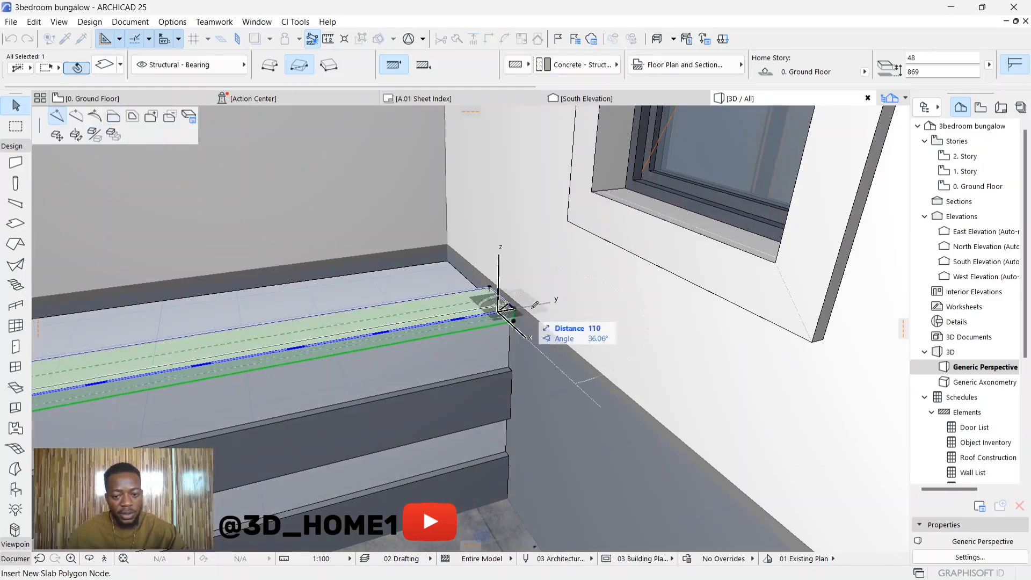
{"action": "scroll", "coordinate": [564, 333], "scroll_direction": "up", "scroll_amount": 3}
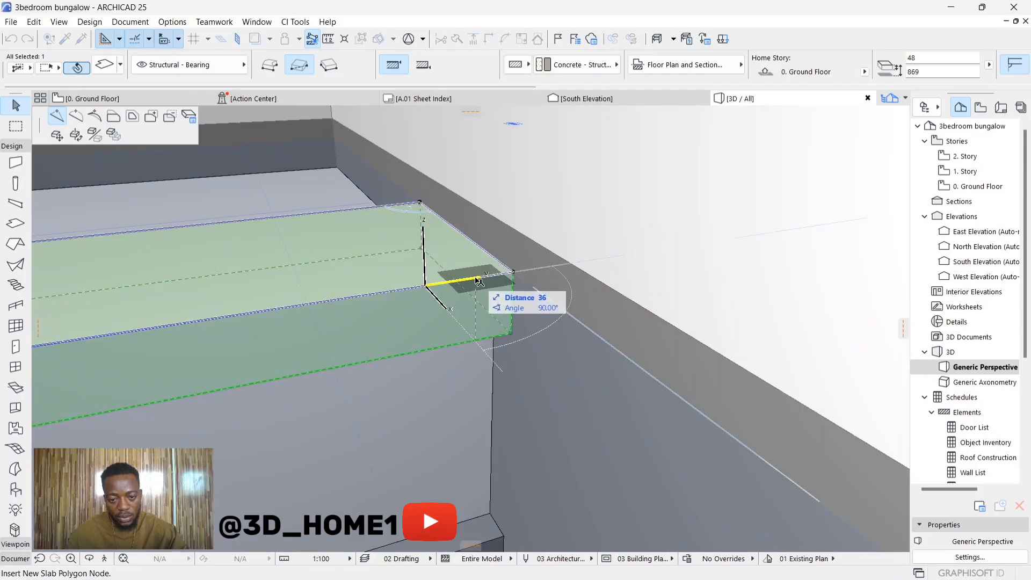
{"action": "key", "text": "Escape"}
{"action": "key", "text": "Escape"}
Offset the edging slab's short end segment about 3254 along the twin-window wall to the building corner, and extend it 36 past the corner
{"action": "left_click", "coordinate": [497, 280]}
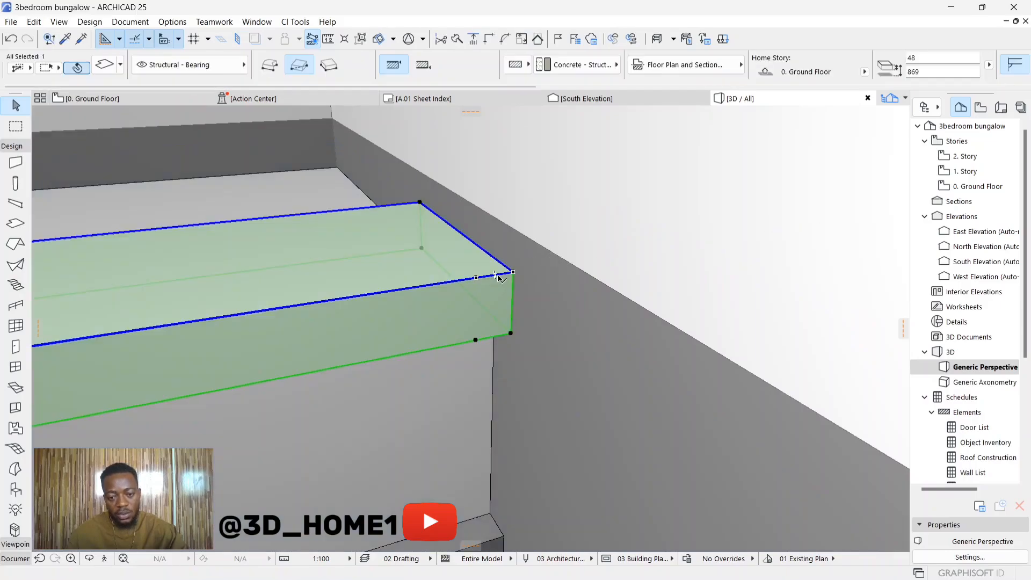
{"action": "left_click", "coordinate": [497, 276]}
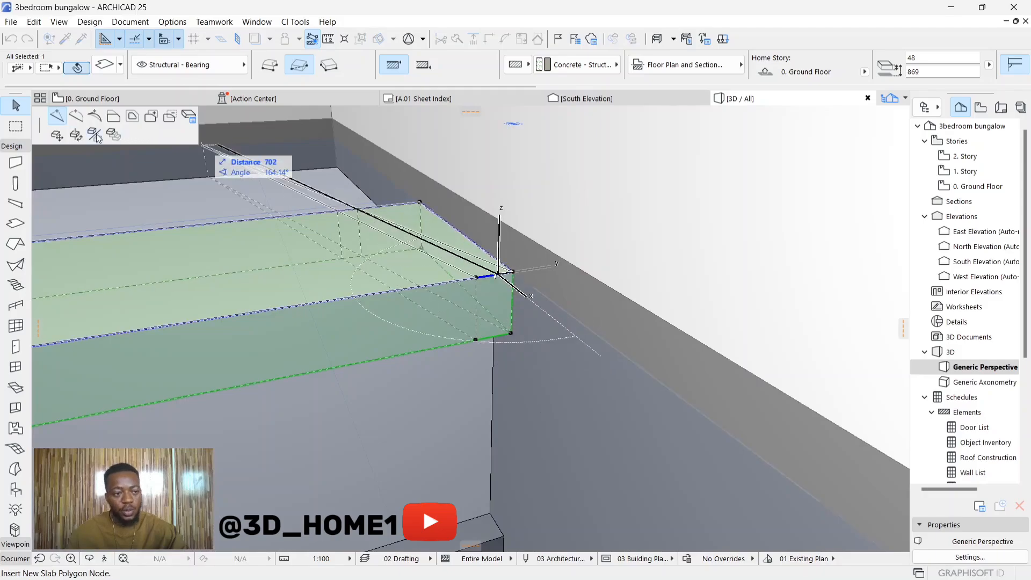
{"action": "left_click", "coordinate": [113, 121]}
{"action": "scroll", "coordinate": [467, 243], "scroll_direction": "down", "scroll_amount": 8}
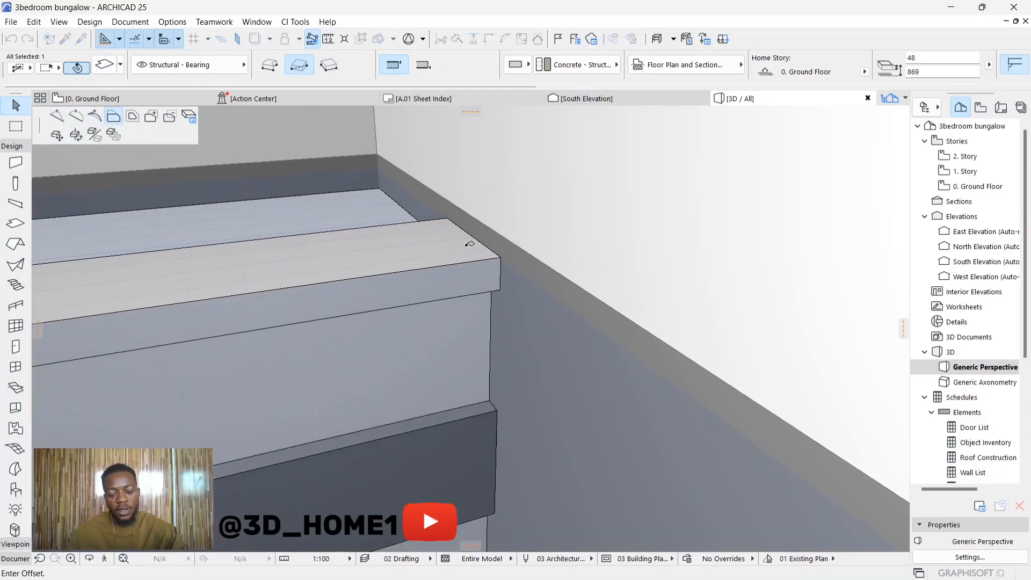
{"action": "scroll", "coordinate": [553, 391], "scroll_direction": "up", "scroll_amount": 6}
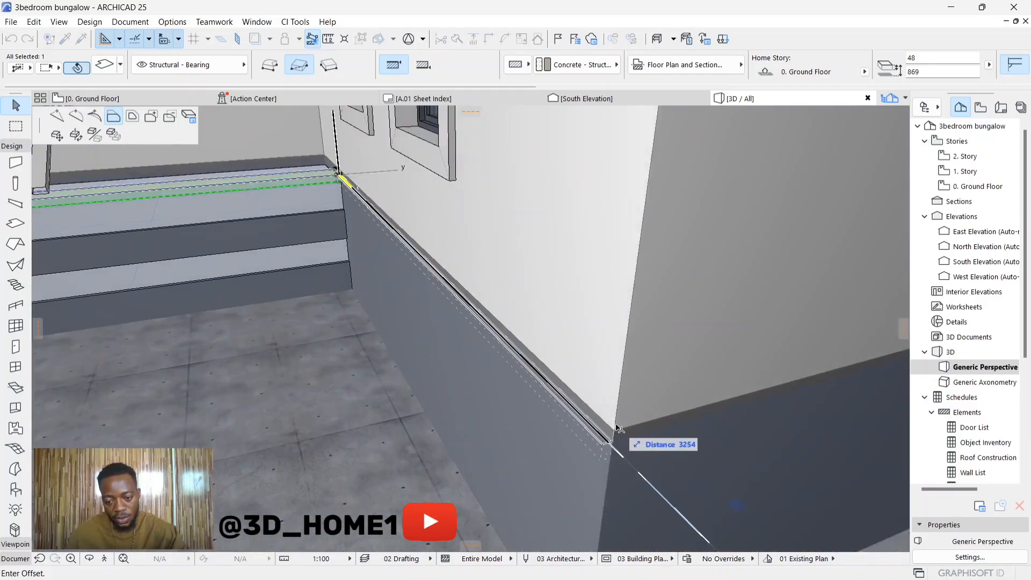
{"action": "left_click", "coordinate": [618, 433]}
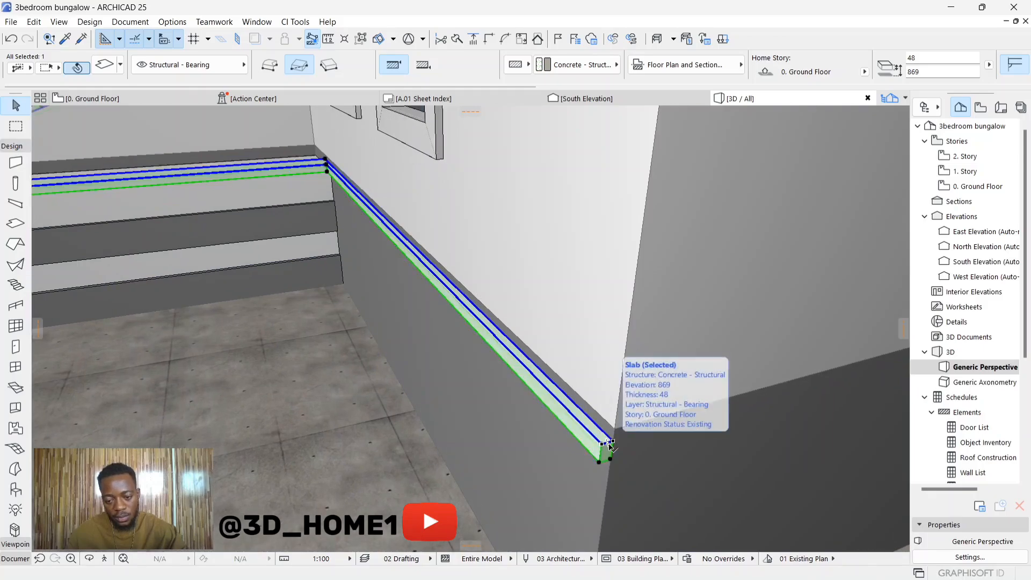
{"action": "left_click", "coordinate": [607, 444]}
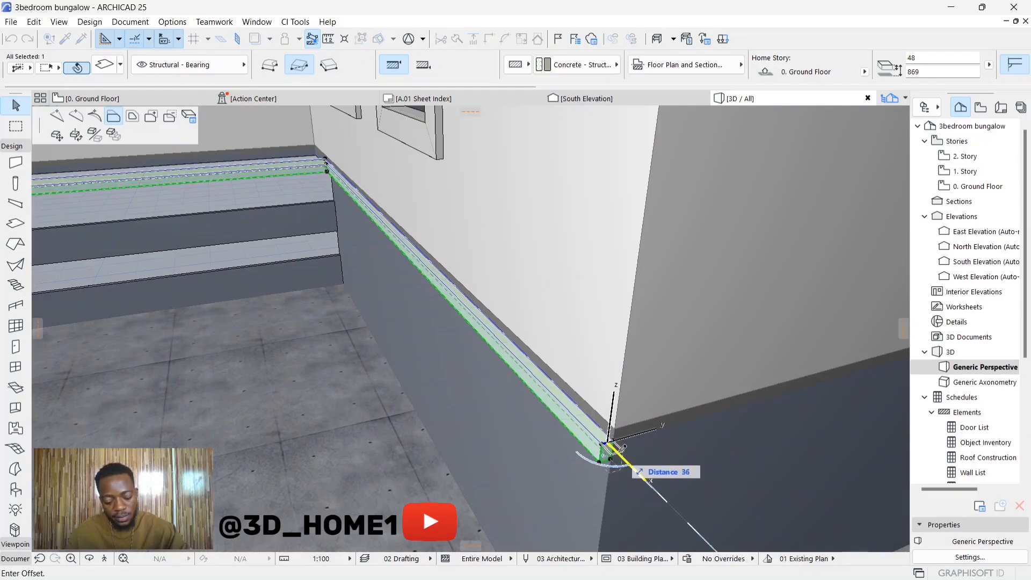
{"action": "key", "text": "Return"}
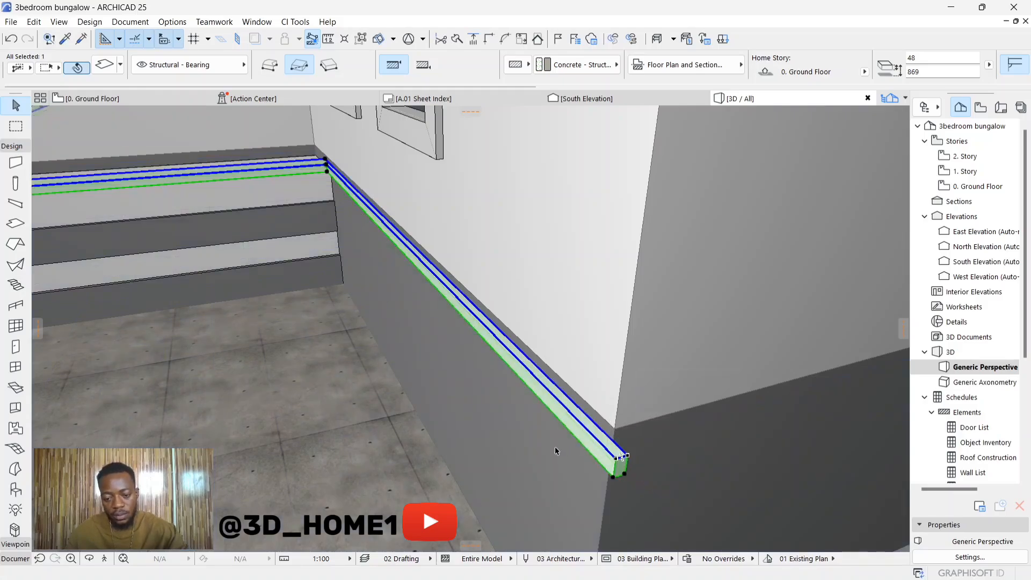
Insert a node on the extended edging strip's wall-side edge, just short of its end at the building corner
{"action": "scroll", "coordinate": [556, 451], "scroll_direction": "down", "scroll_amount": 3}
{"action": "middle_click_drag", "start_coordinate": [606, 449], "coordinate": [486, 301], "text": "shift"}
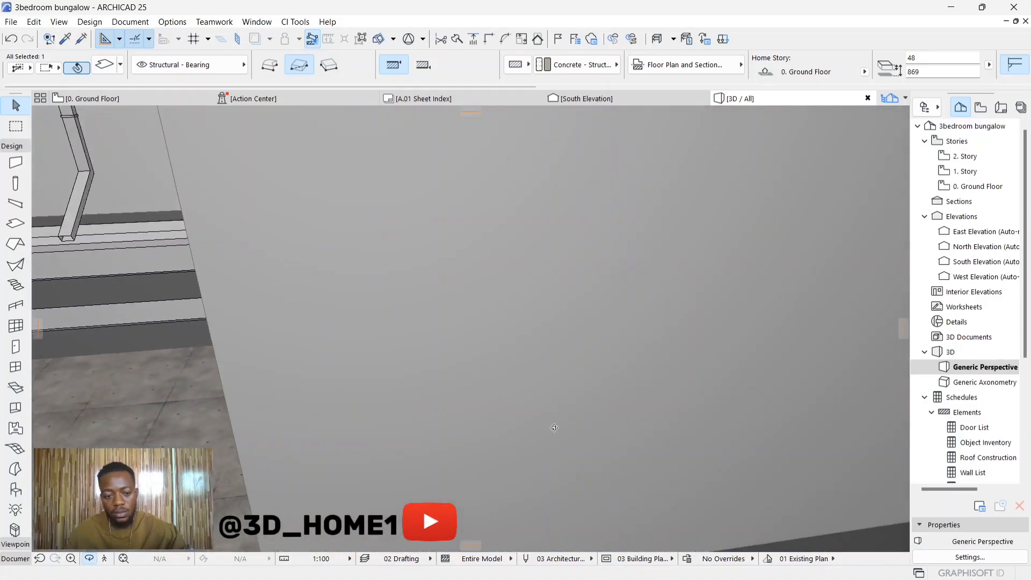
{"action": "scroll", "coordinate": [485, 301], "scroll_direction": "down", "scroll_amount": 5}
{"action": "middle_click_drag", "start_coordinate": [533, 361], "coordinate": [323, 399], "text": "shift"}
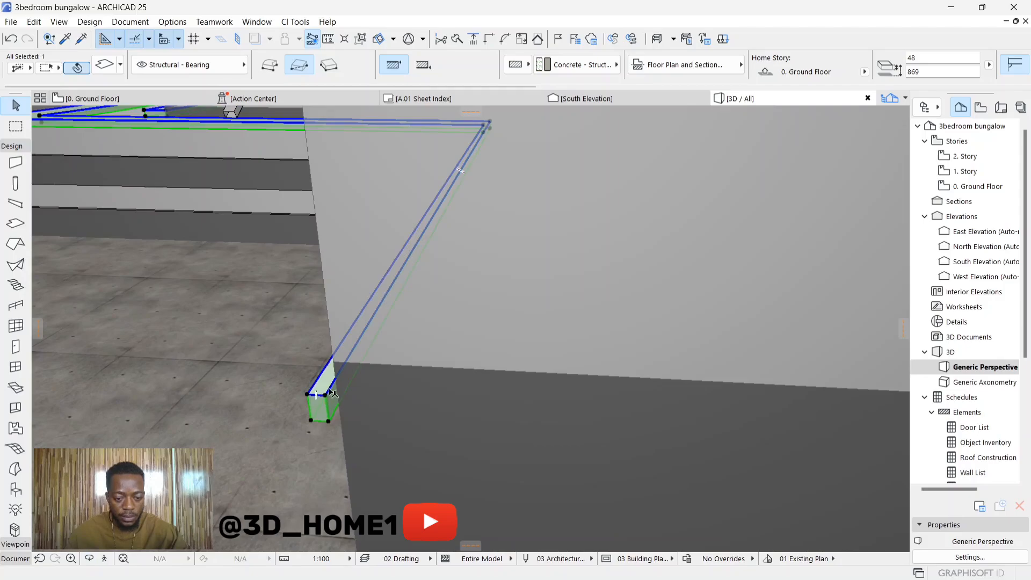
{"action": "left_click", "coordinate": [332, 394]}
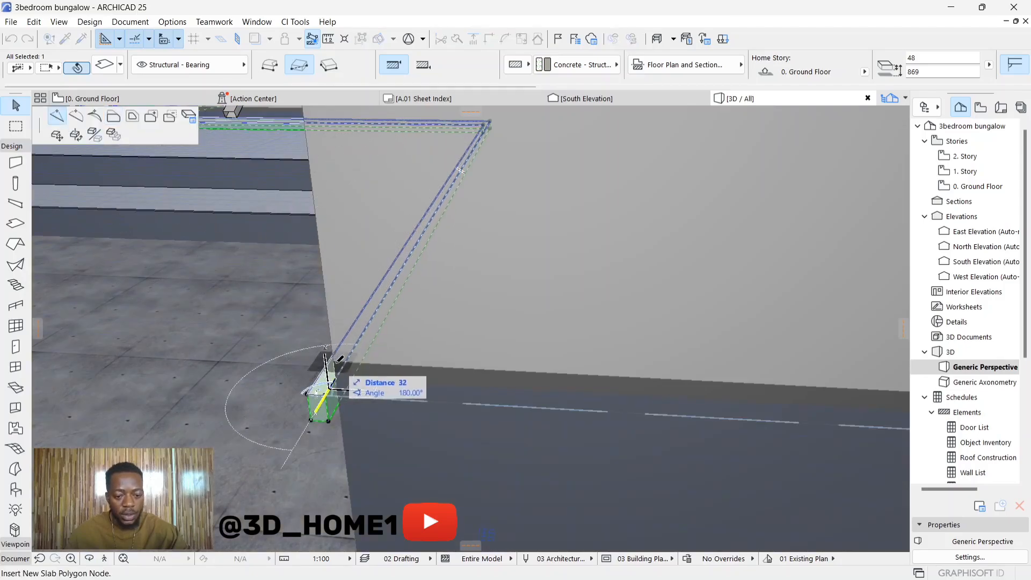
{"action": "left_click", "coordinate": [337, 380]}
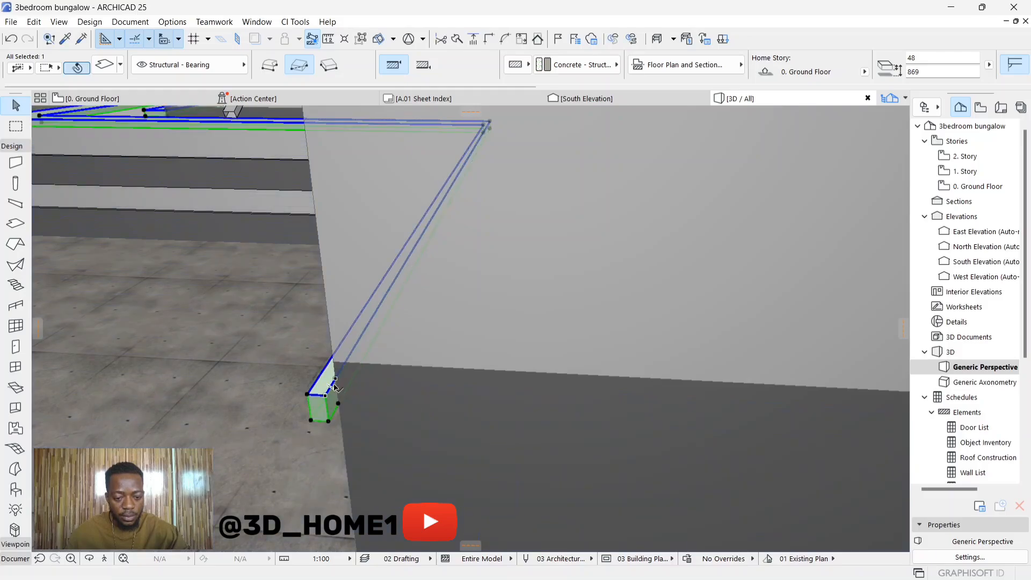
Offset the strip's new short segment about 9555 along the side wall's plinth to the brick-clad porch column and deselect the slab
{"action": "left_click", "coordinate": [334, 384]}
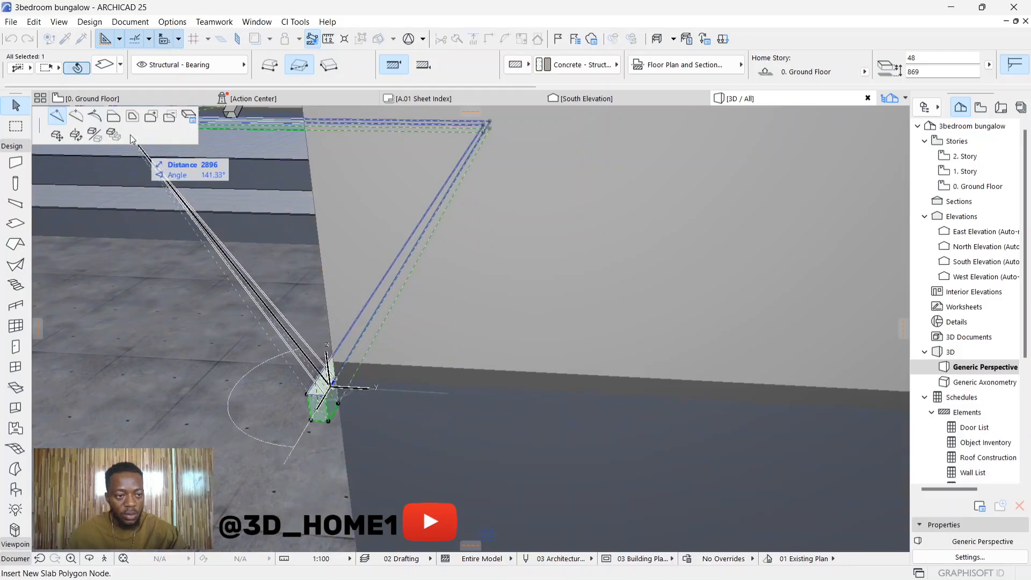
{"action": "left_click", "coordinate": [113, 119]}
{"action": "scroll", "coordinate": [321, 424], "scroll_direction": "down", "scroll_amount": 10}
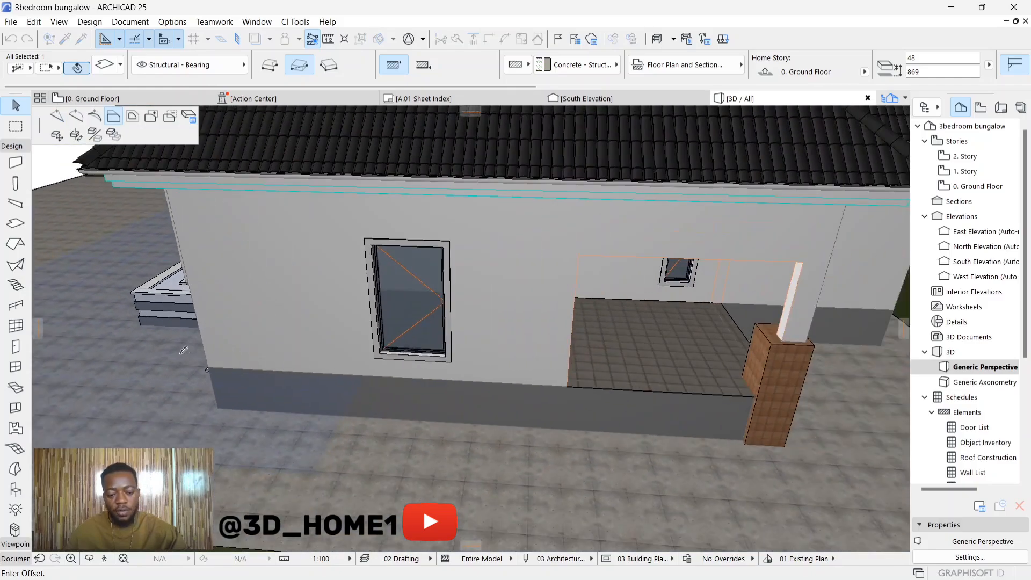
{"action": "scroll", "coordinate": [721, 414], "scroll_direction": "up", "scroll_amount": 3}
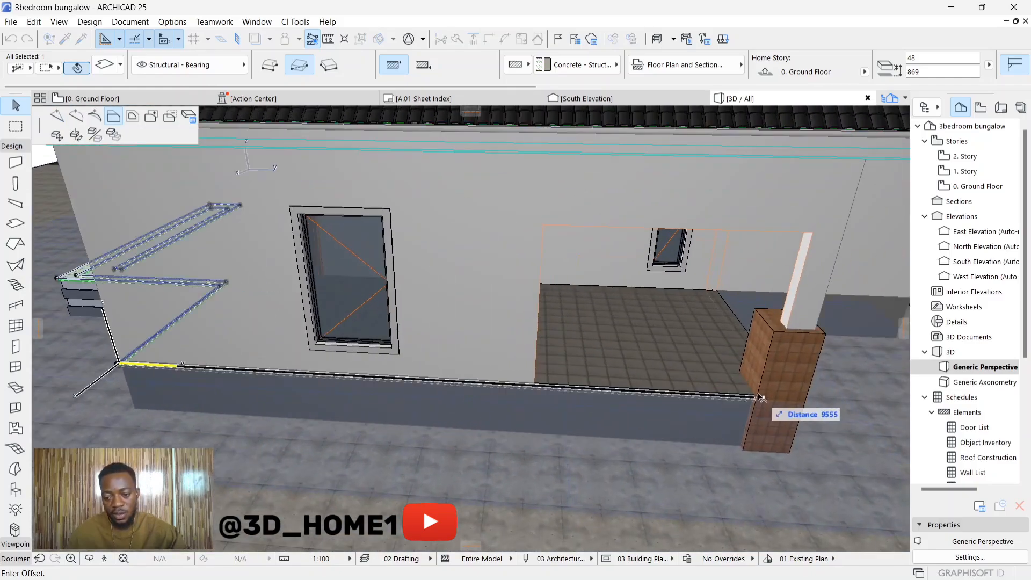
{"action": "left_click", "coordinate": [759, 397]}
{"action": "key", "text": "Escape"}
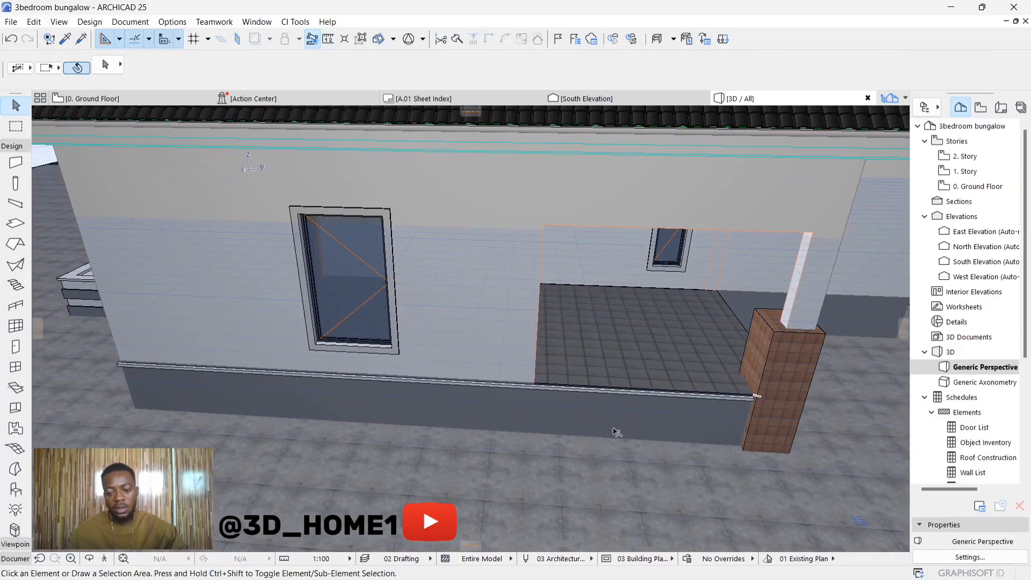
{"action": "scroll", "coordinate": [616, 430], "scroll_direction": "down", "scroll_amount": 1}
{"action": "middle_click_drag", "start_coordinate": [559, 440], "coordinate": [761, 397], "text": "shift"}
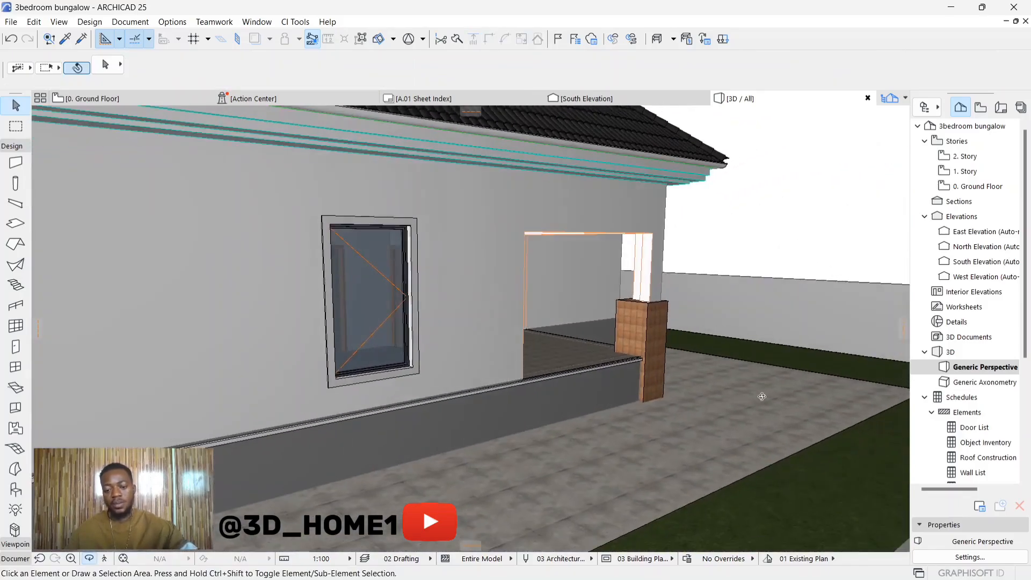